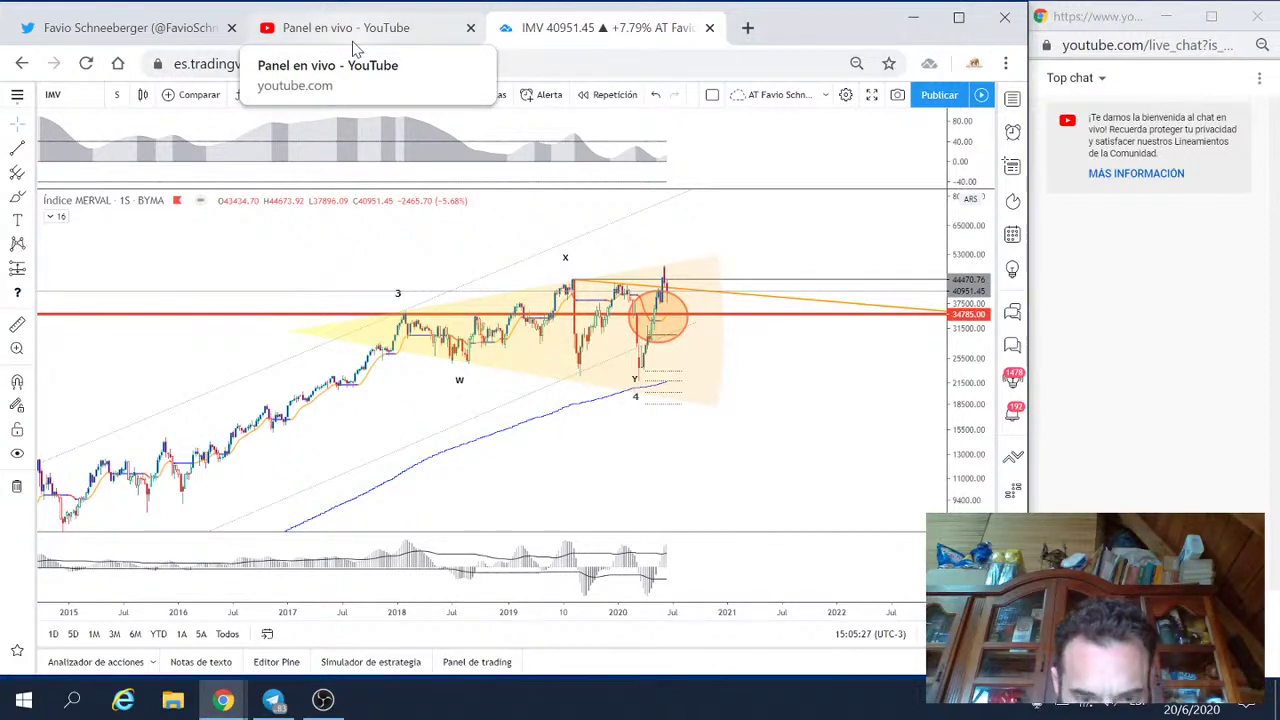
- Hide the 'camara' webcam source in OBS and minimize OBS back to the chart
left_click(322, 700)
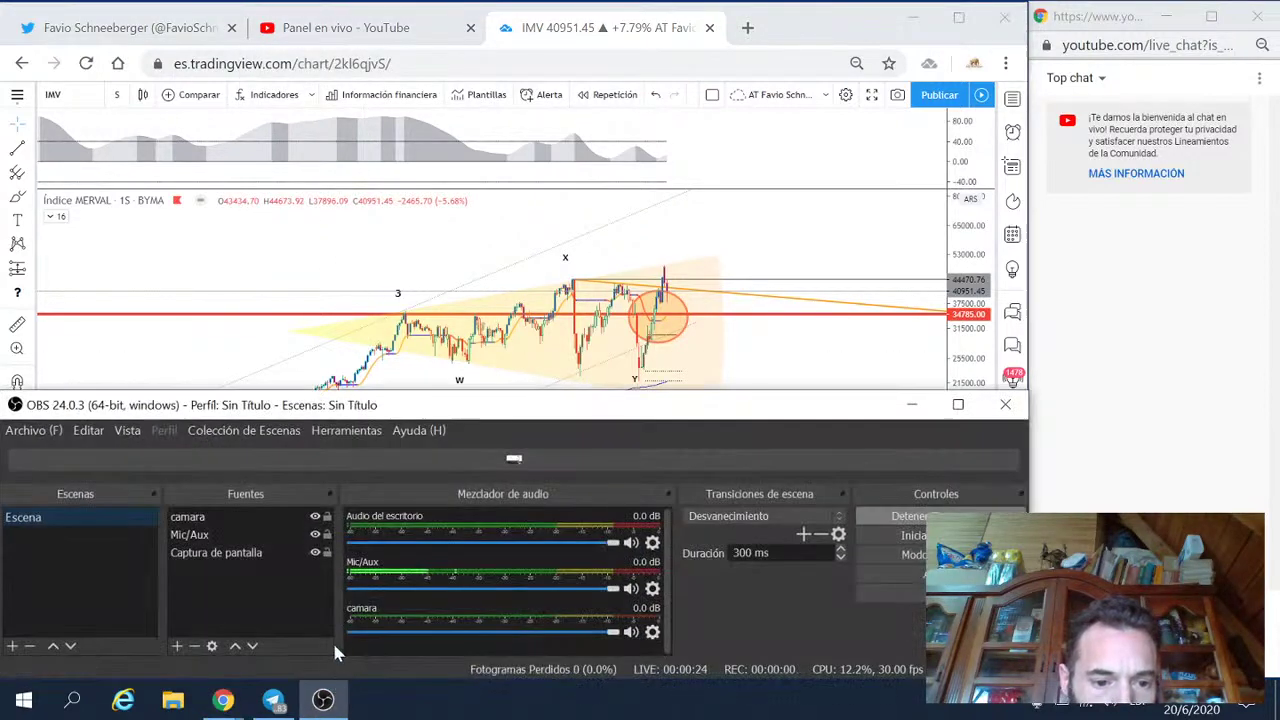
left_click(315, 518)
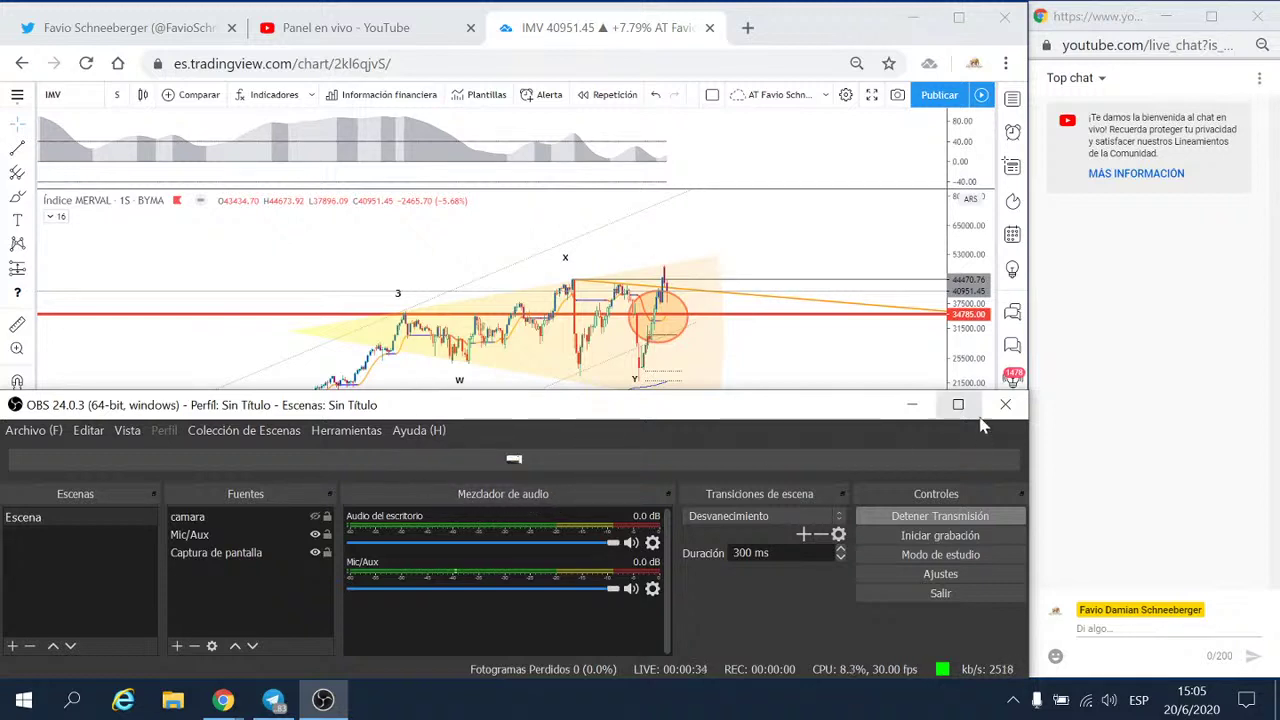
left_click(912, 408)
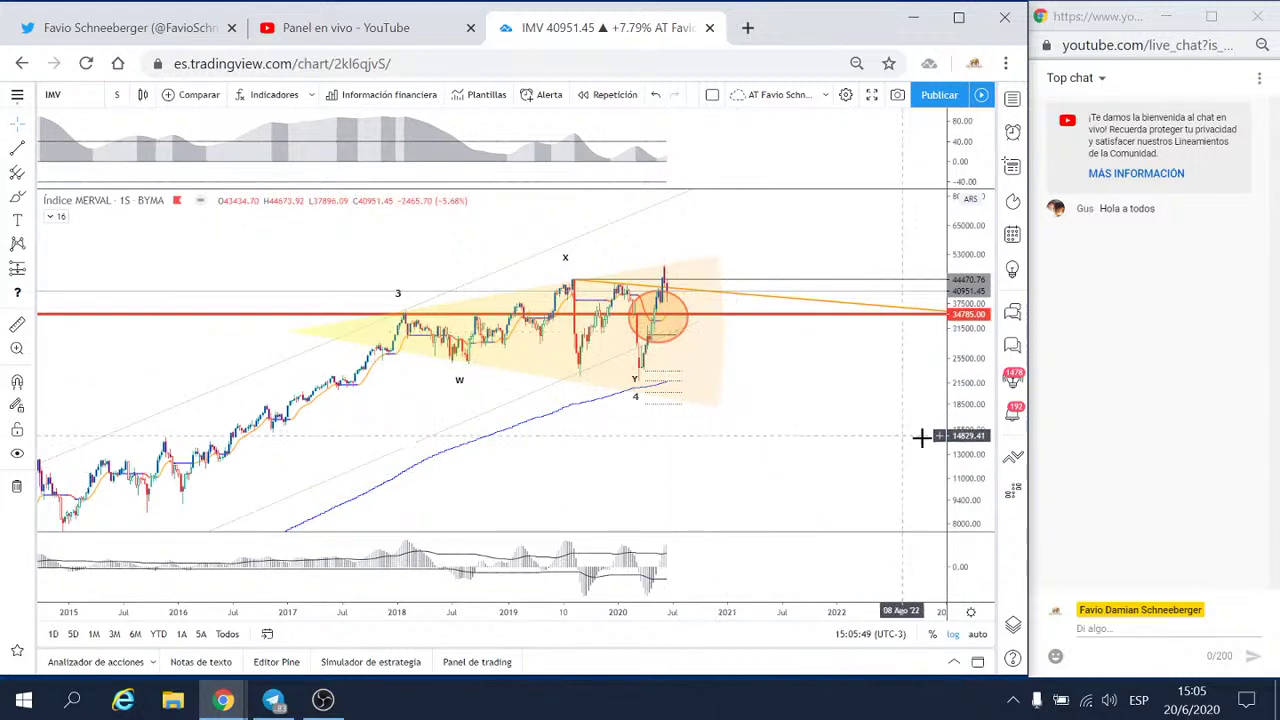
- Pan the Merval chart, switch it to a line display, and select the yellow triangle
left_click_drag(920, 434, 887, 484)
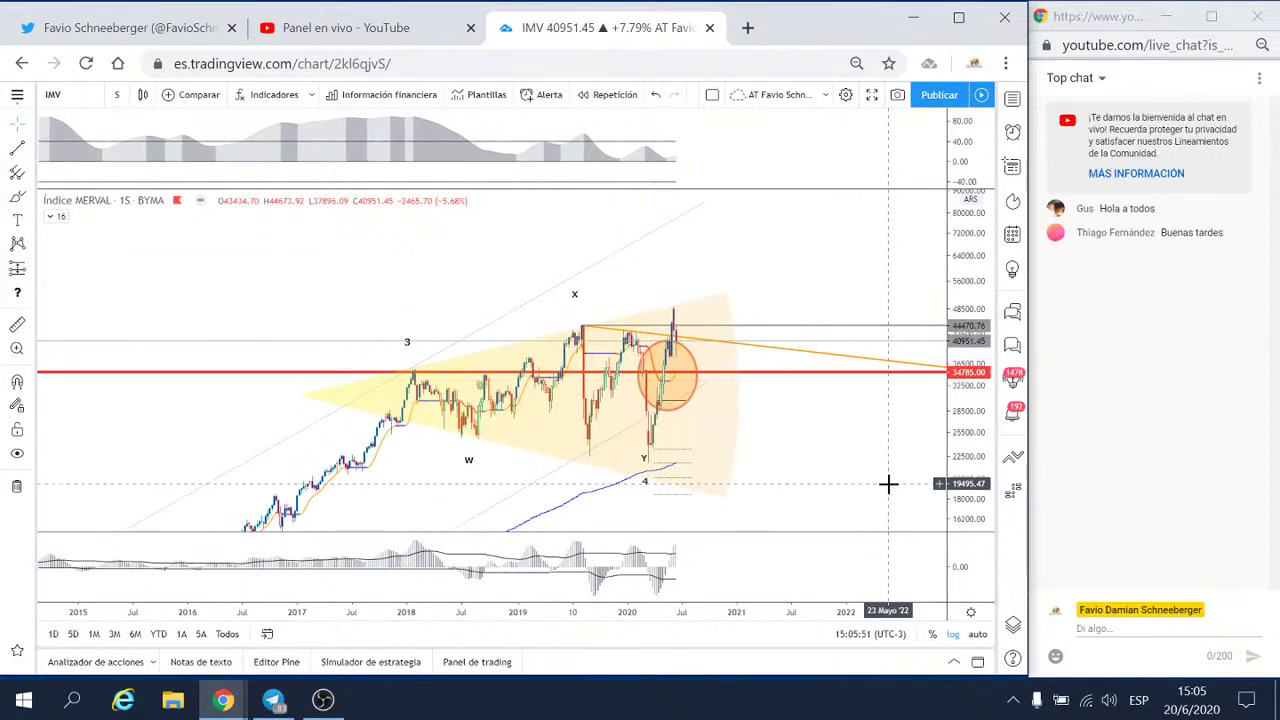
scroll(857, 460, "up", 2)
left_click(143, 95)
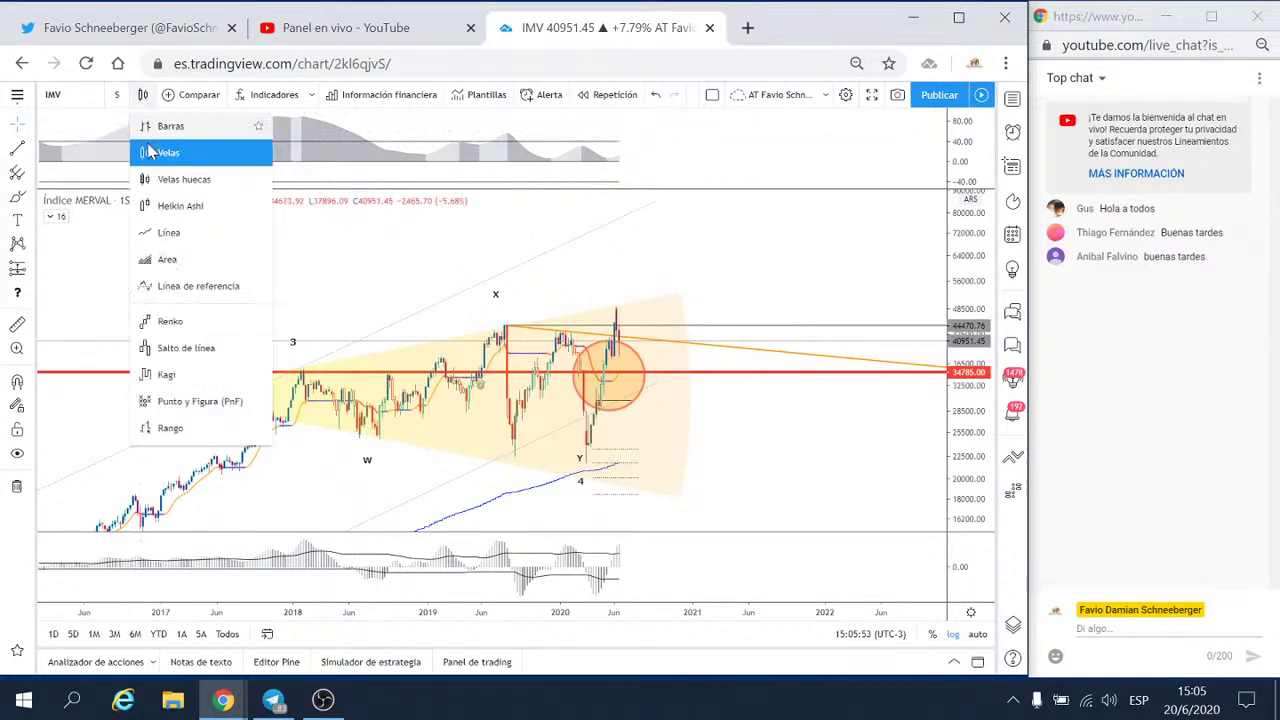
left_click(163, 231)
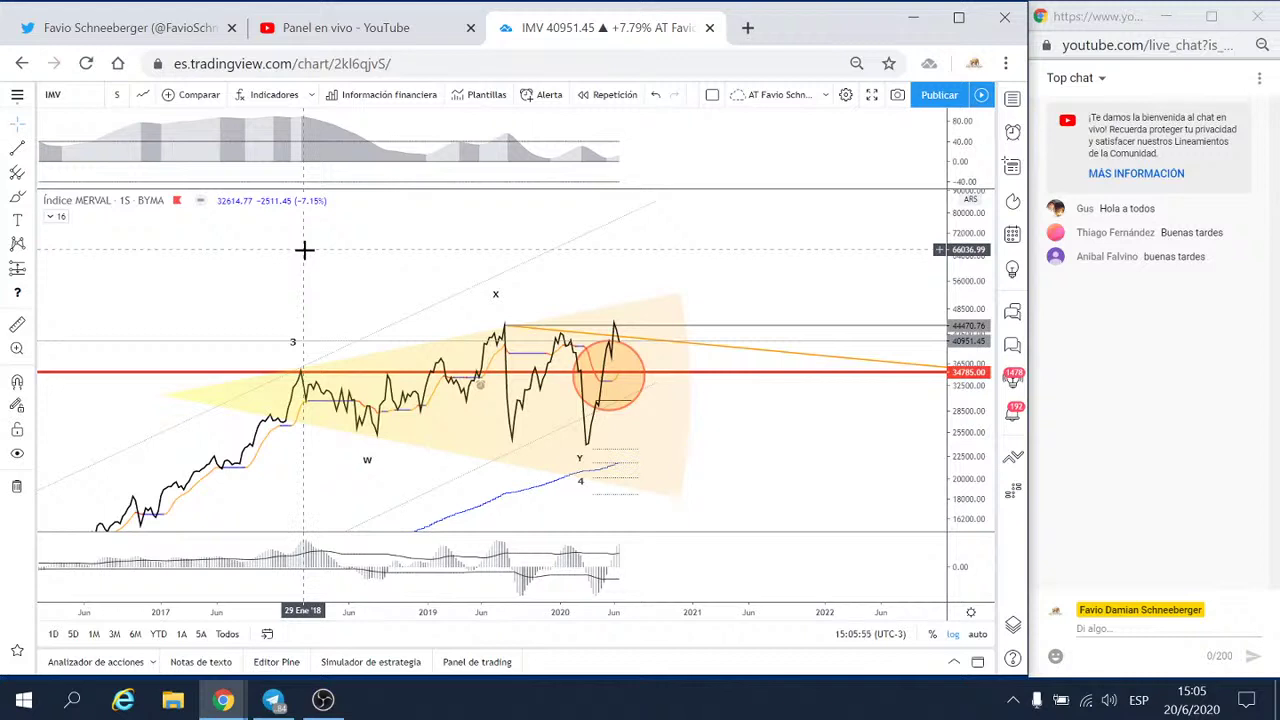
left_click(680, 290)
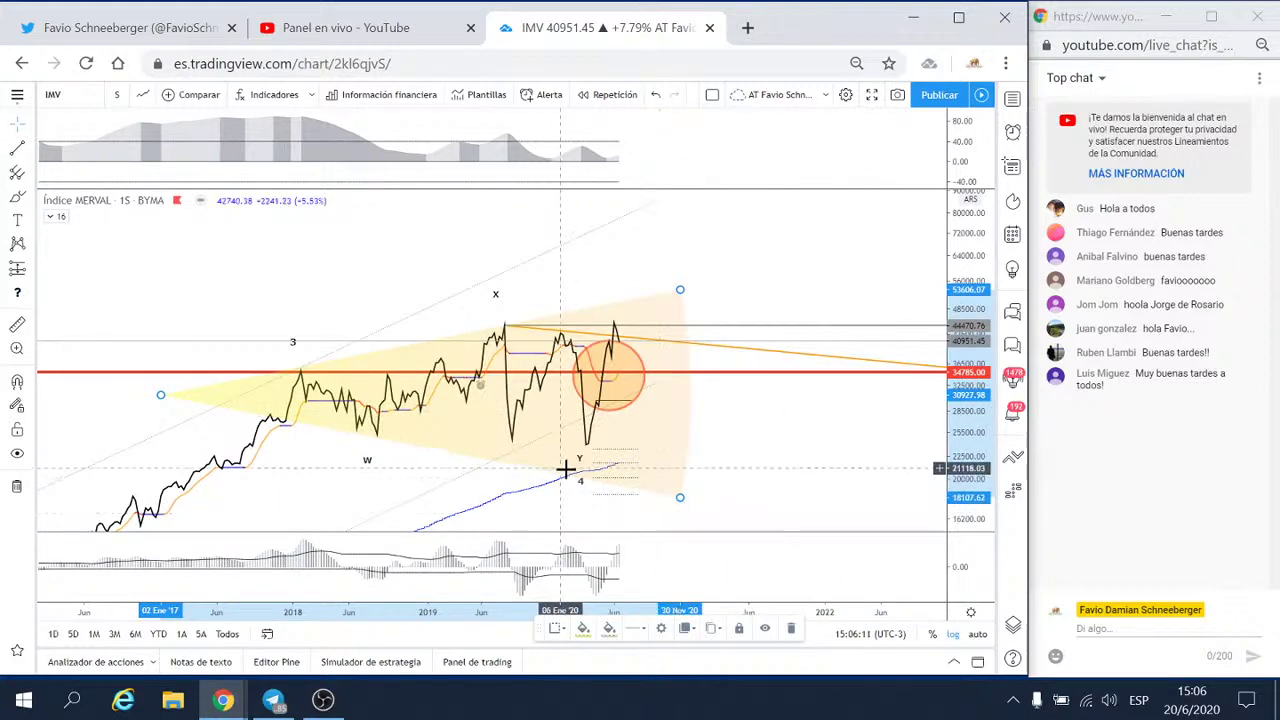
- Return to candlesticks and set the chart interval to 1 month
left_click(142, 94)
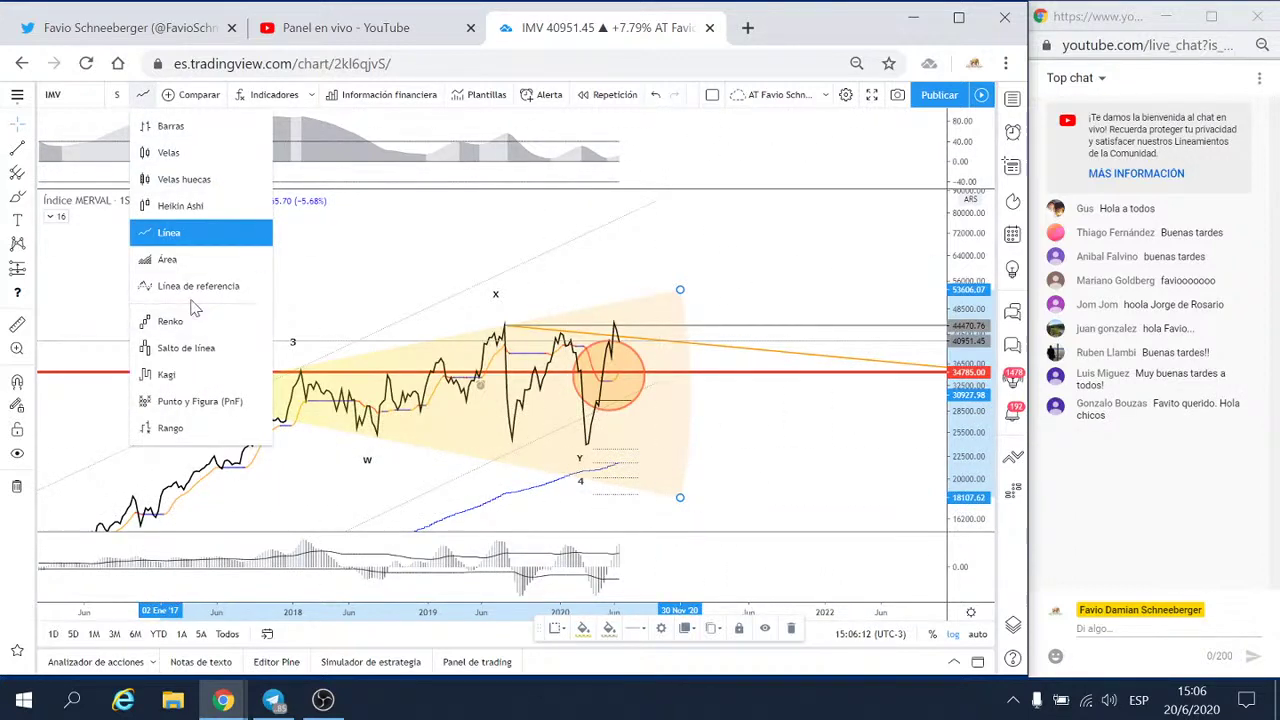
left_click(188, 152)
scroll(222, 302, "down", 1)
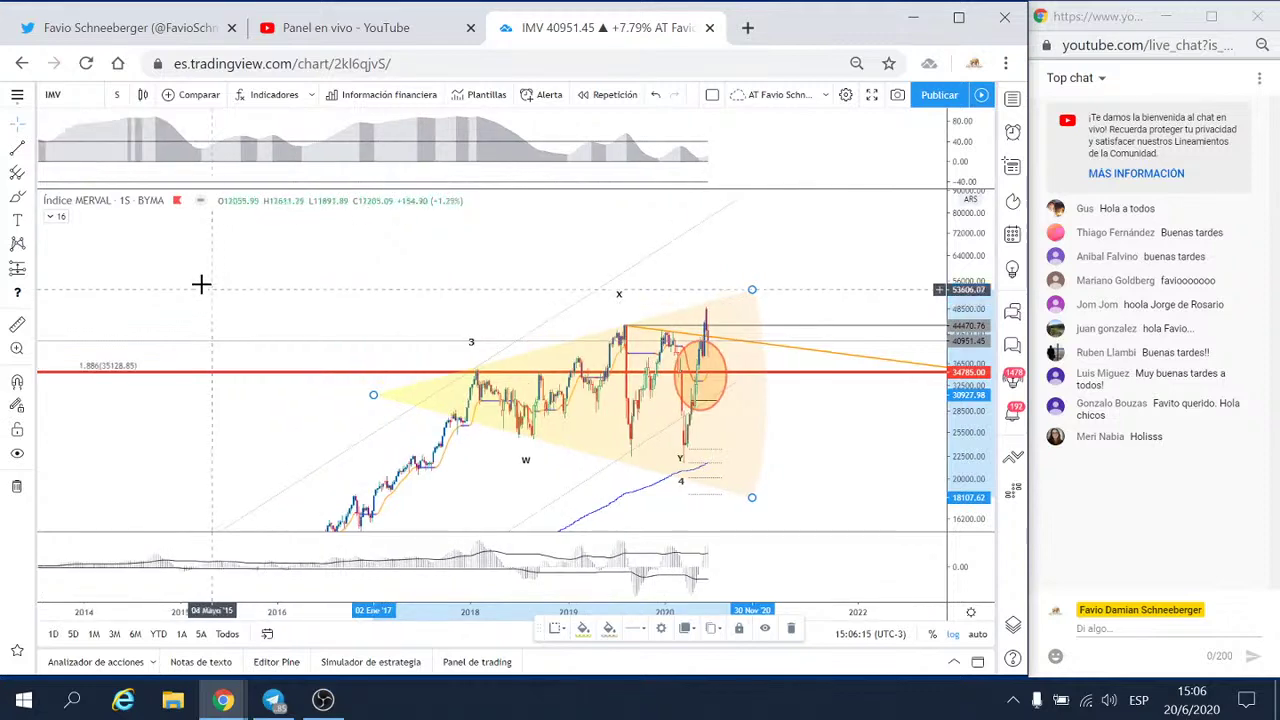
left_click(116, 94)
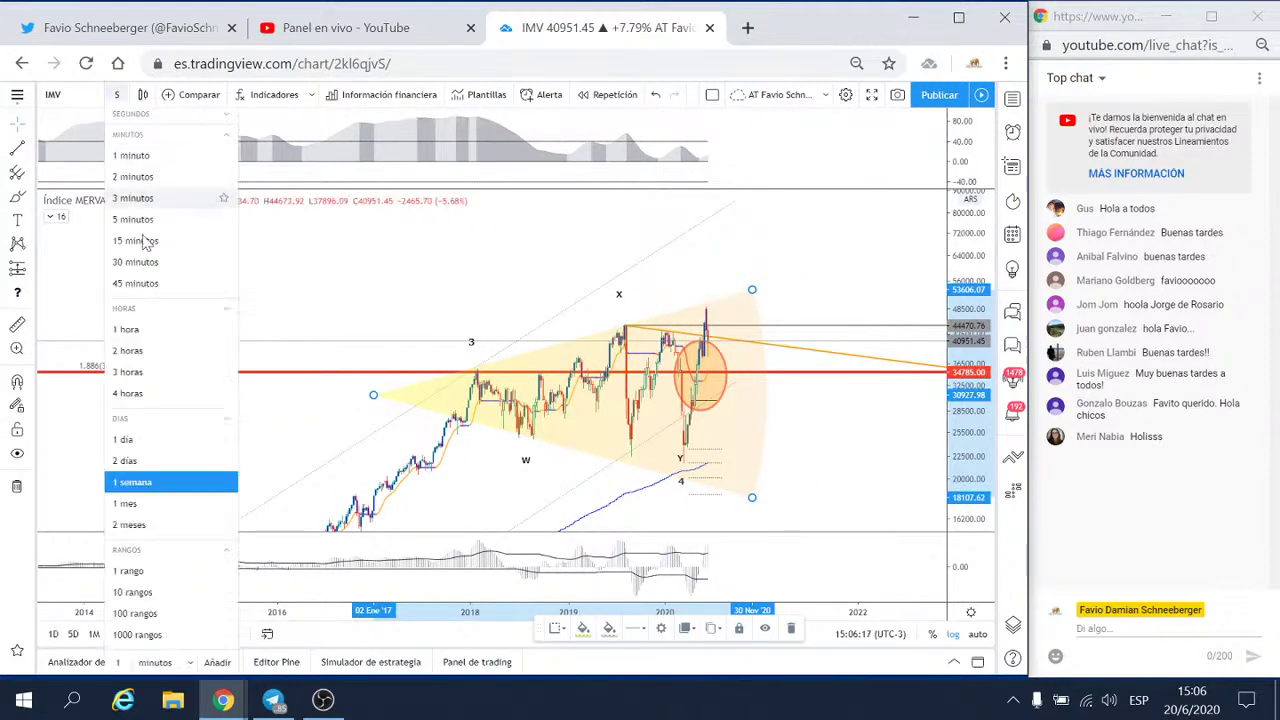
left_click(226, 509)
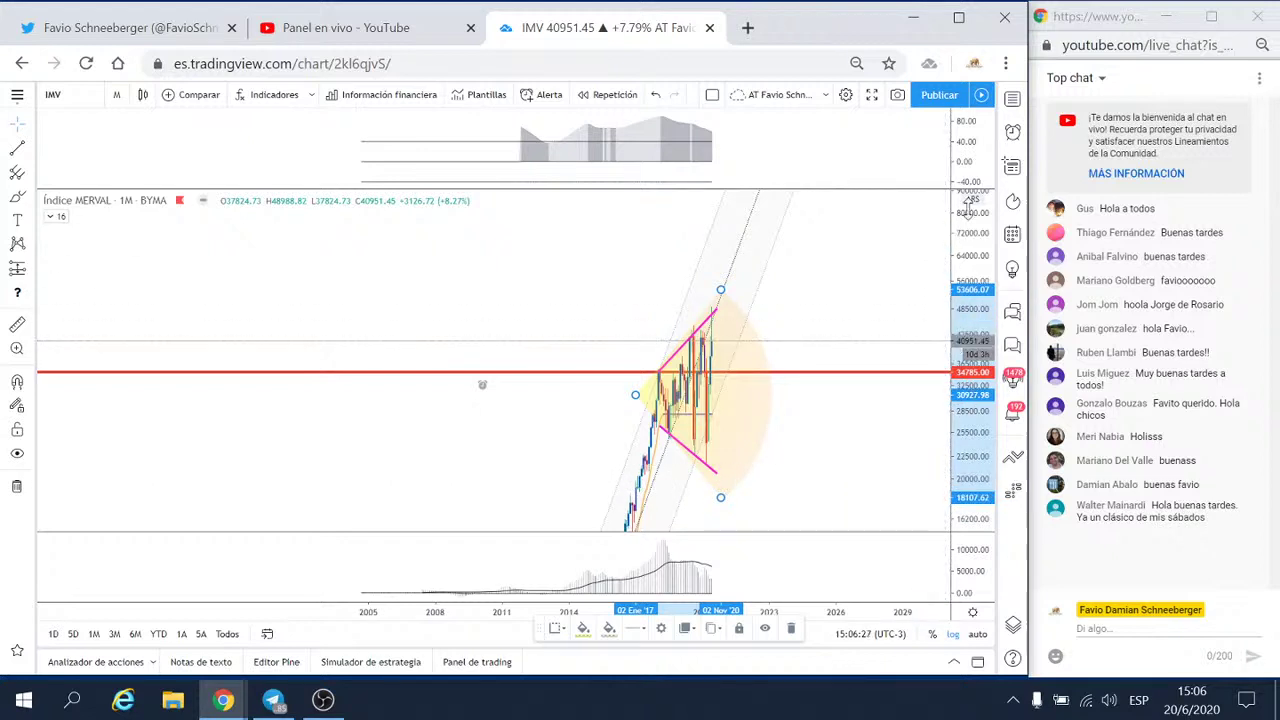
- Rescale the price axis and pan so the triangle pattern sits near the centre
left_click_drag(963, 345, 985, 388)
scroll(851, 429, "up", 3)
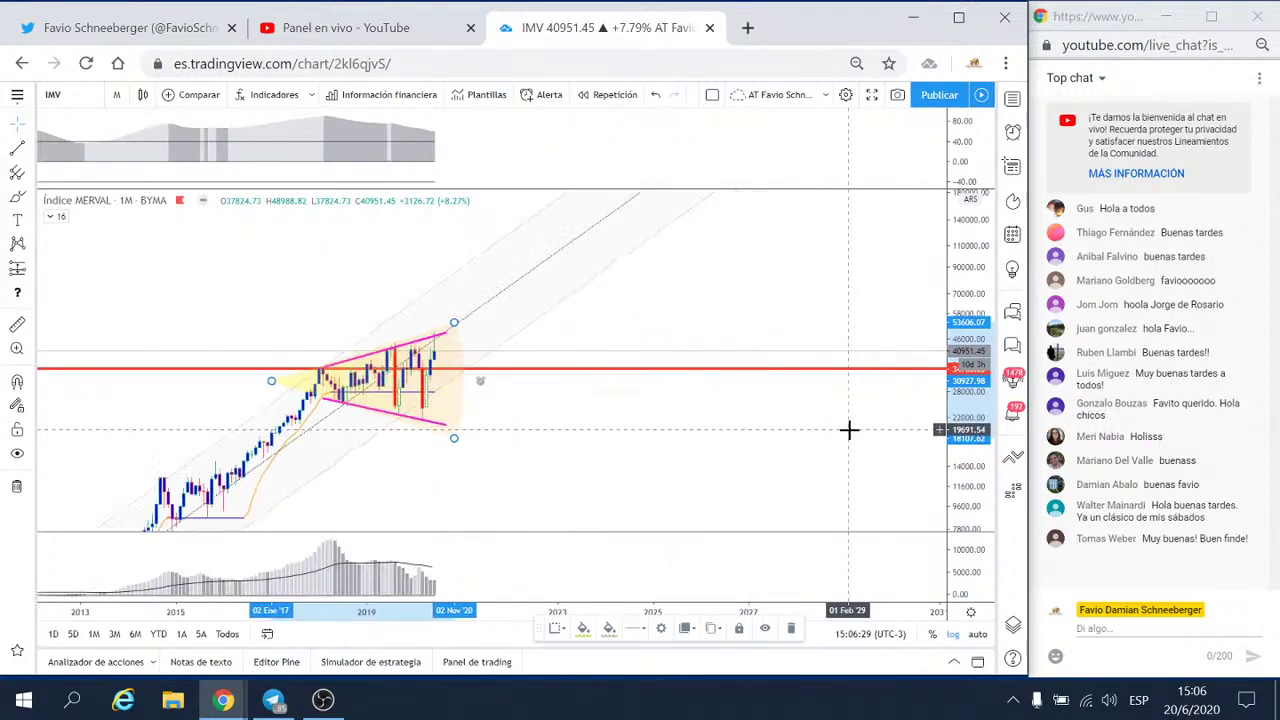
left_click_drag(651, 460, 851, 444)
scroll(890, 446, "up", 1)
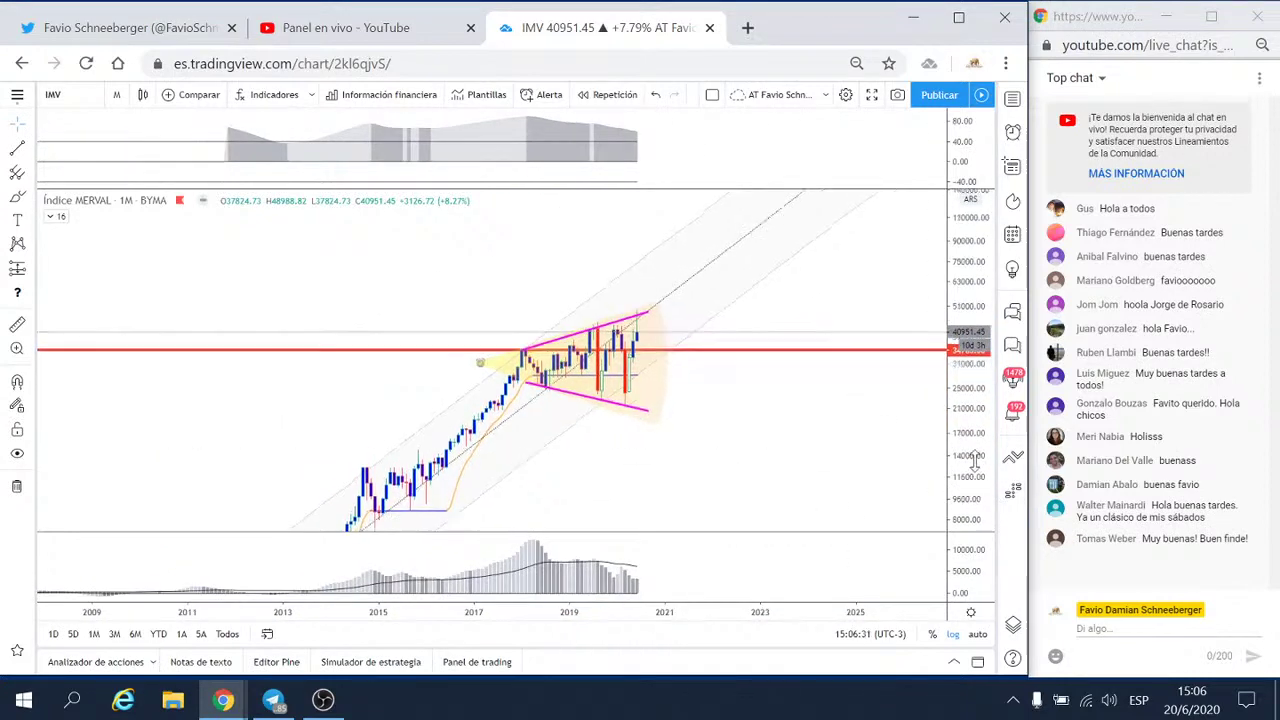
scroll(871, 456, "up", 1)
left_click_drag(729, 437, 860, 429)
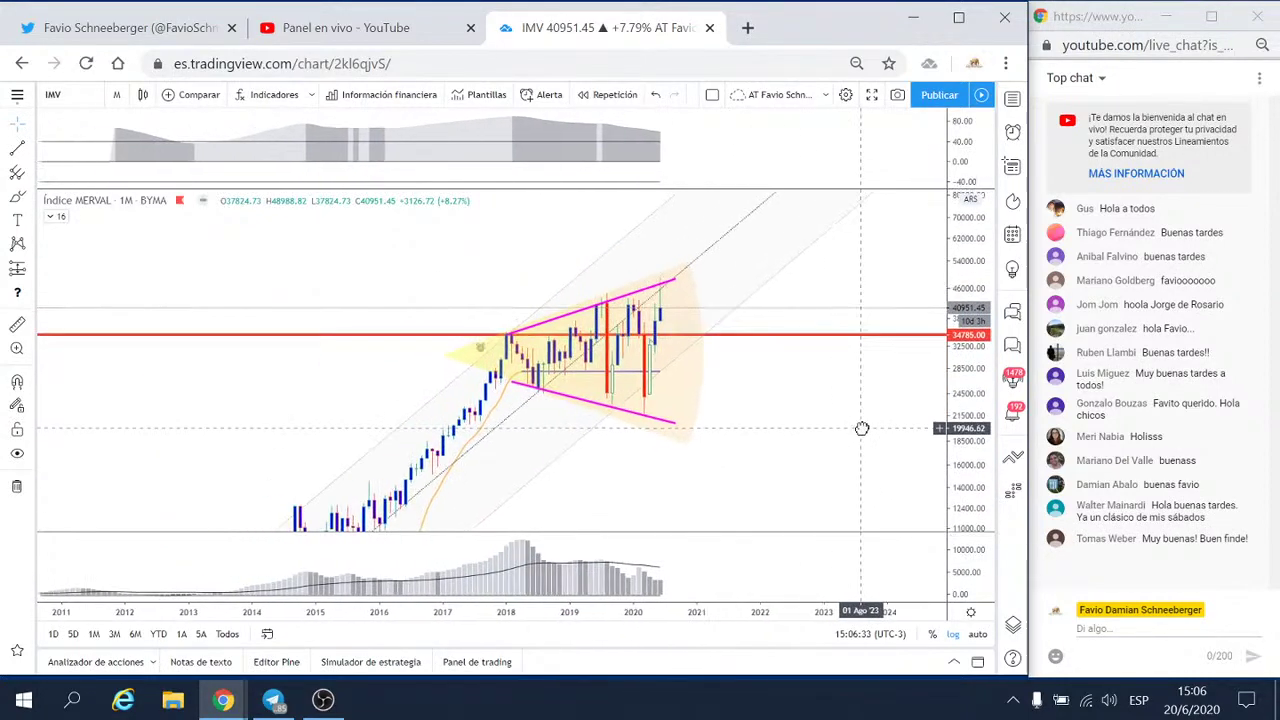
scroll(863, 429, "up", 1)
left_click_drag(962, 470, 962, 430)
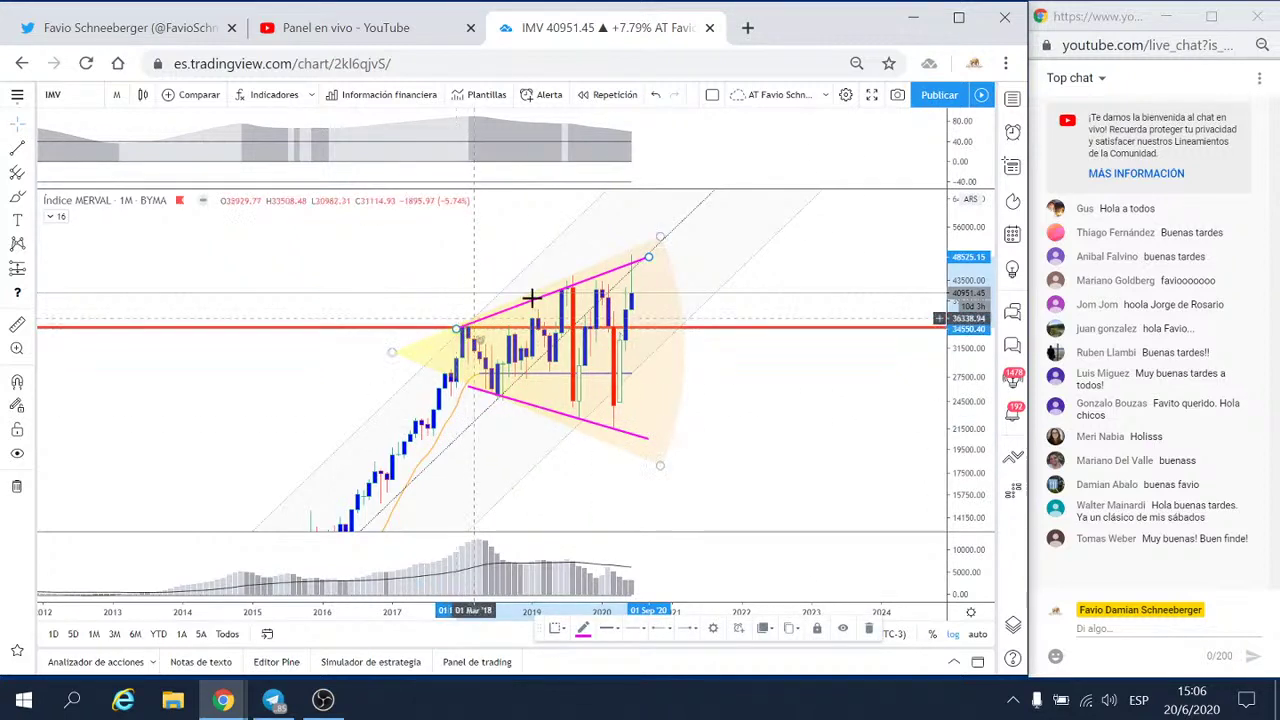
- Drag the triangle's upper pink line endpoint higher, then deselect the drawing
left_click_drag(650, 262, 651, 274)
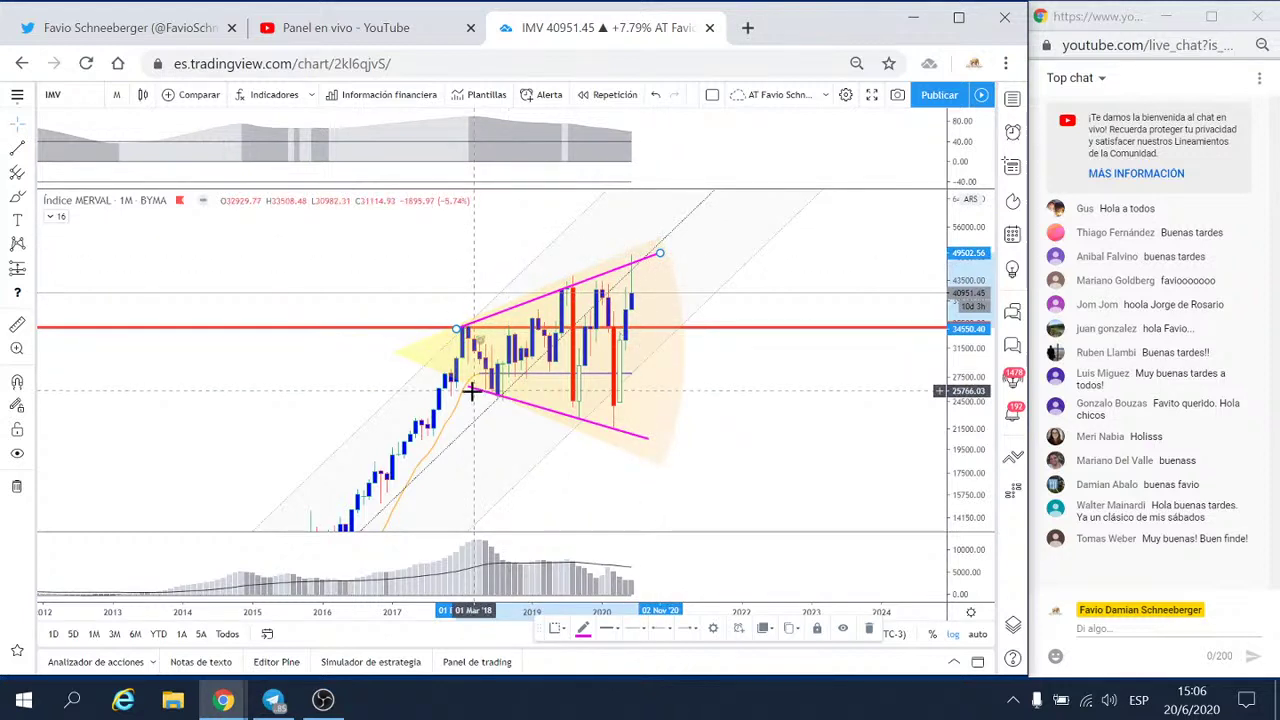
left_click(800, 457)
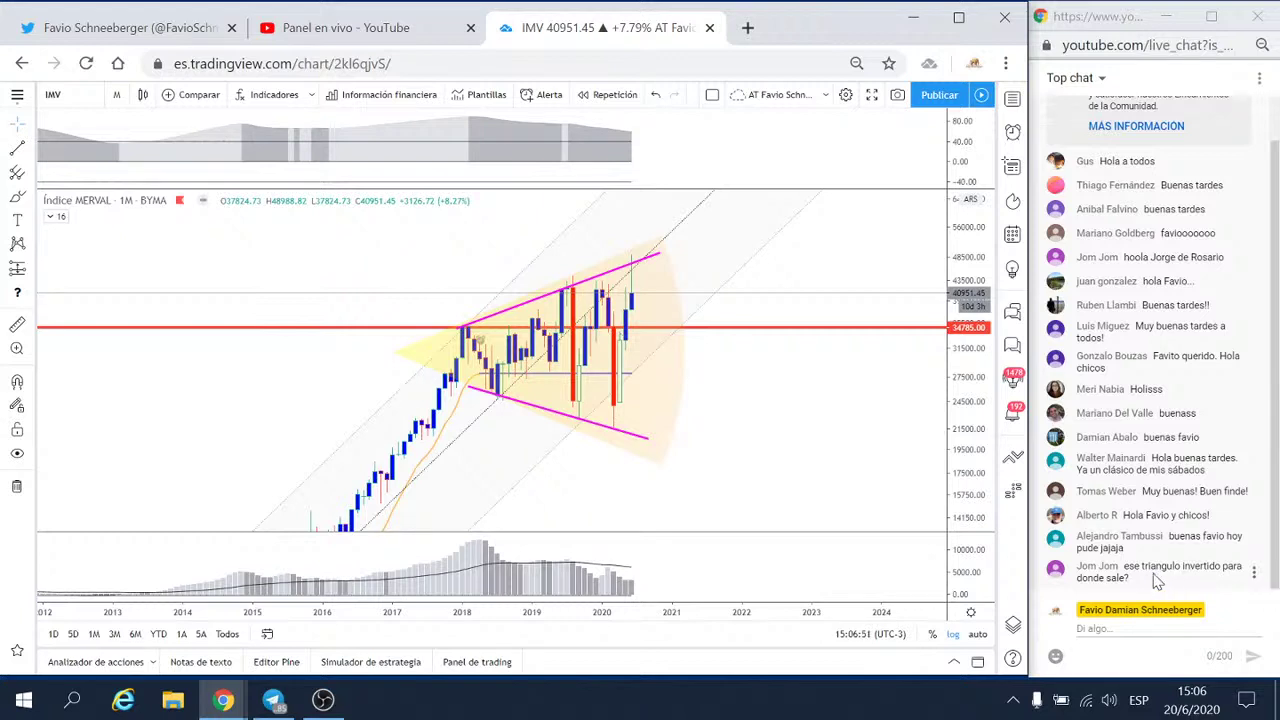
scroll(1178, 385, "up", 1)
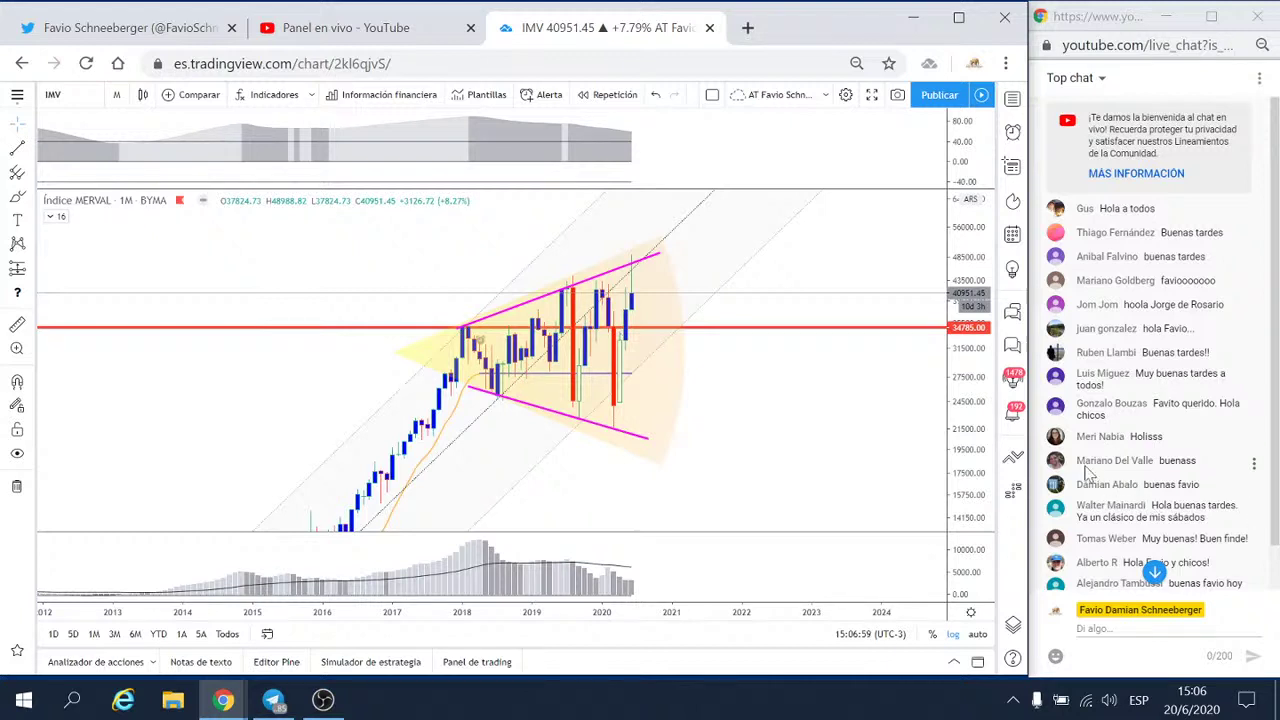
scroll(1120, 503, "down", 2)
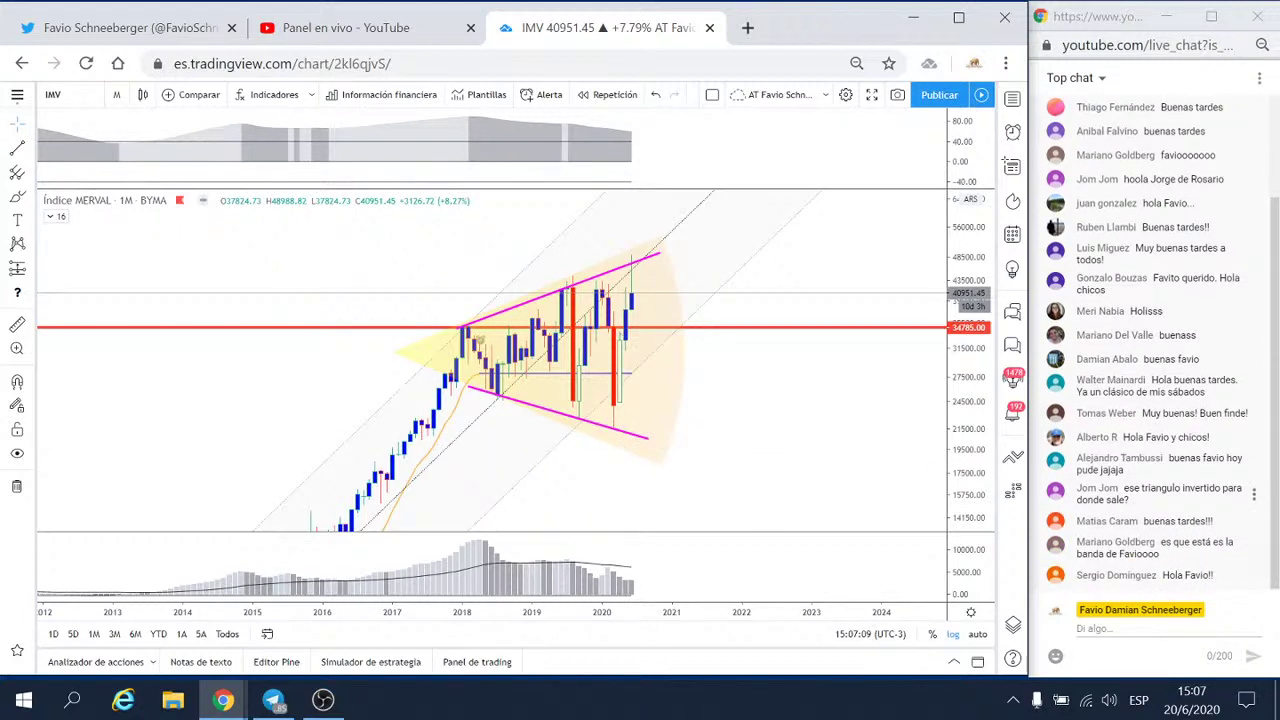
scroll(846, 413, "down", 2)
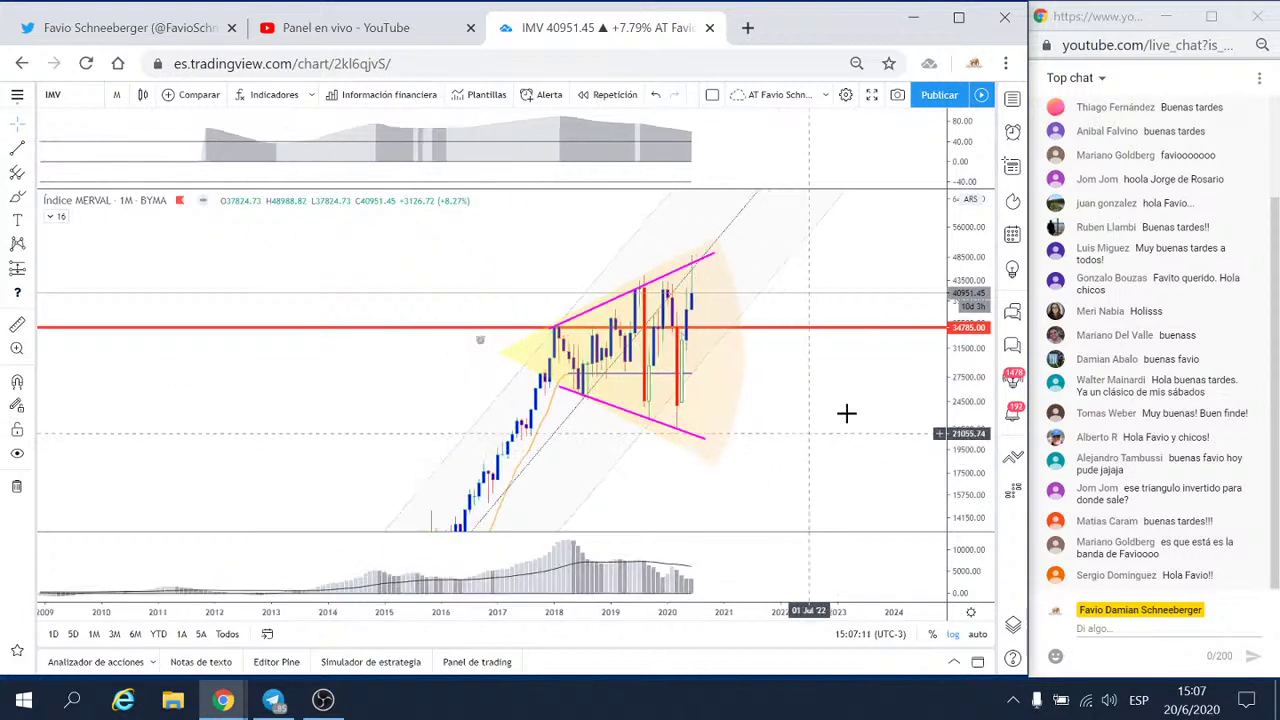
scroll(846, 413, "up", 1)
scroll(841, 470, "up", 1)
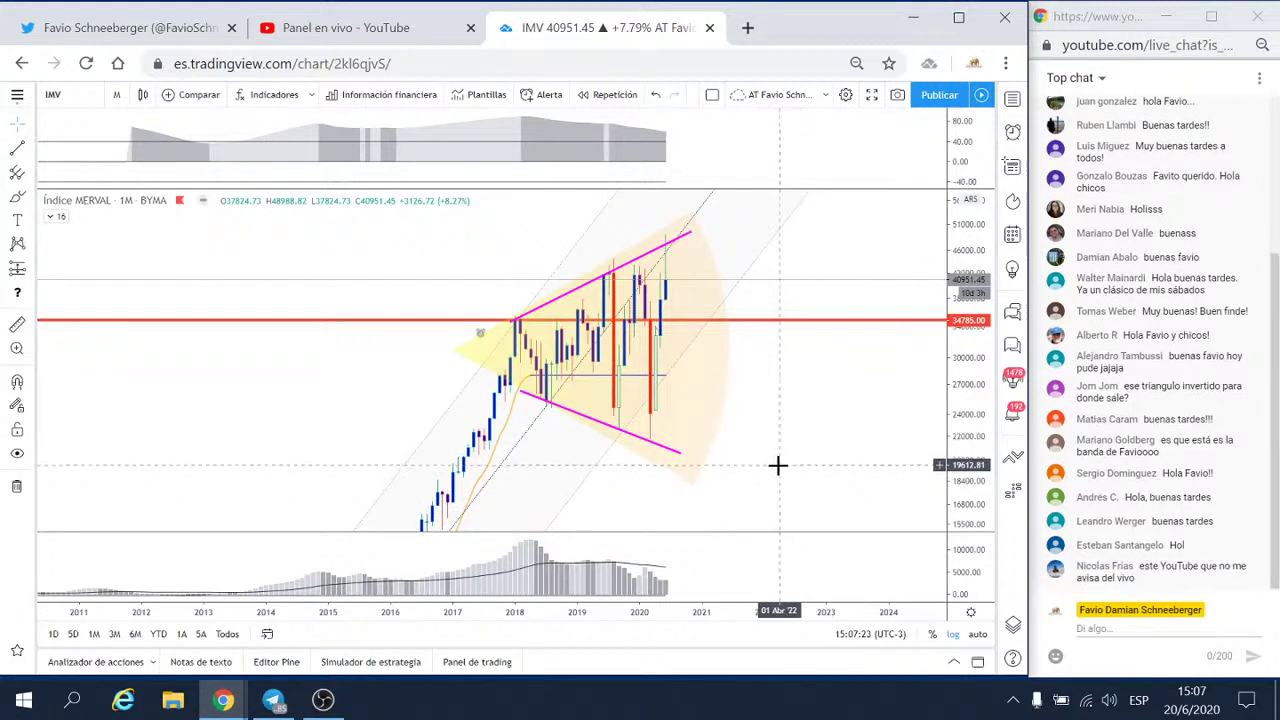
scroll(795, 465, "down", 1)
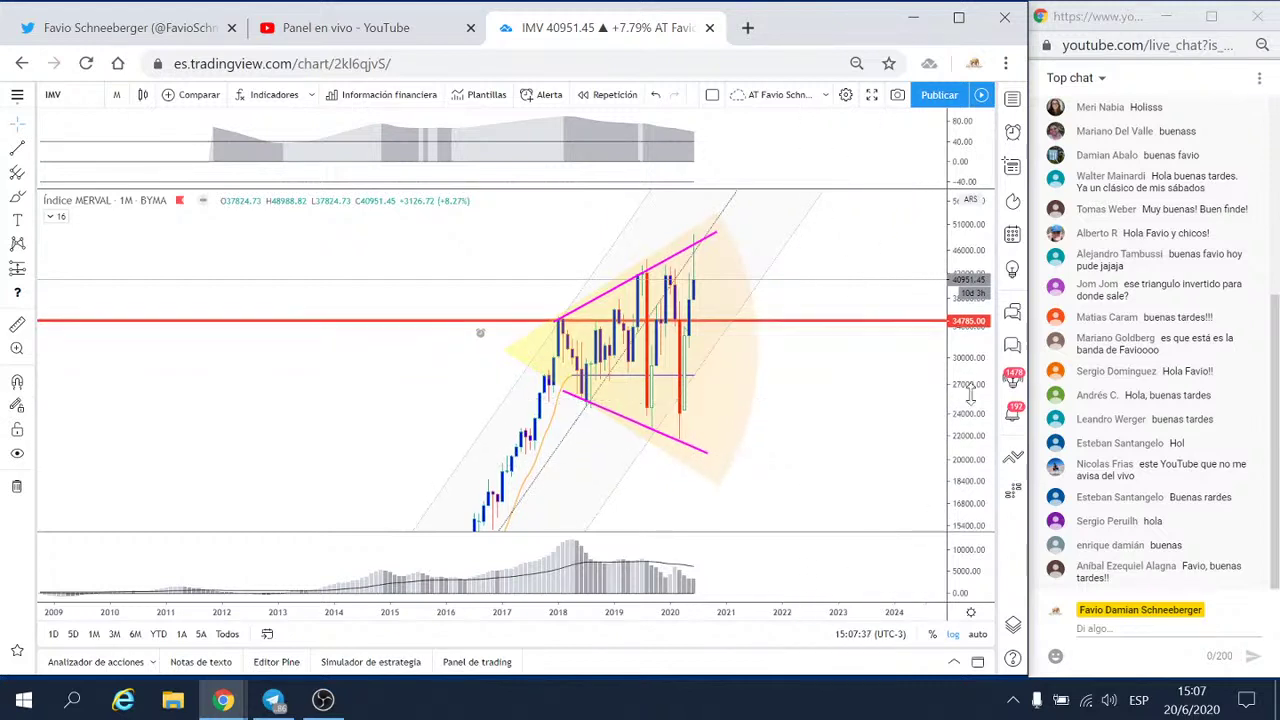
left_click_drag(970, 395, 968, 426)
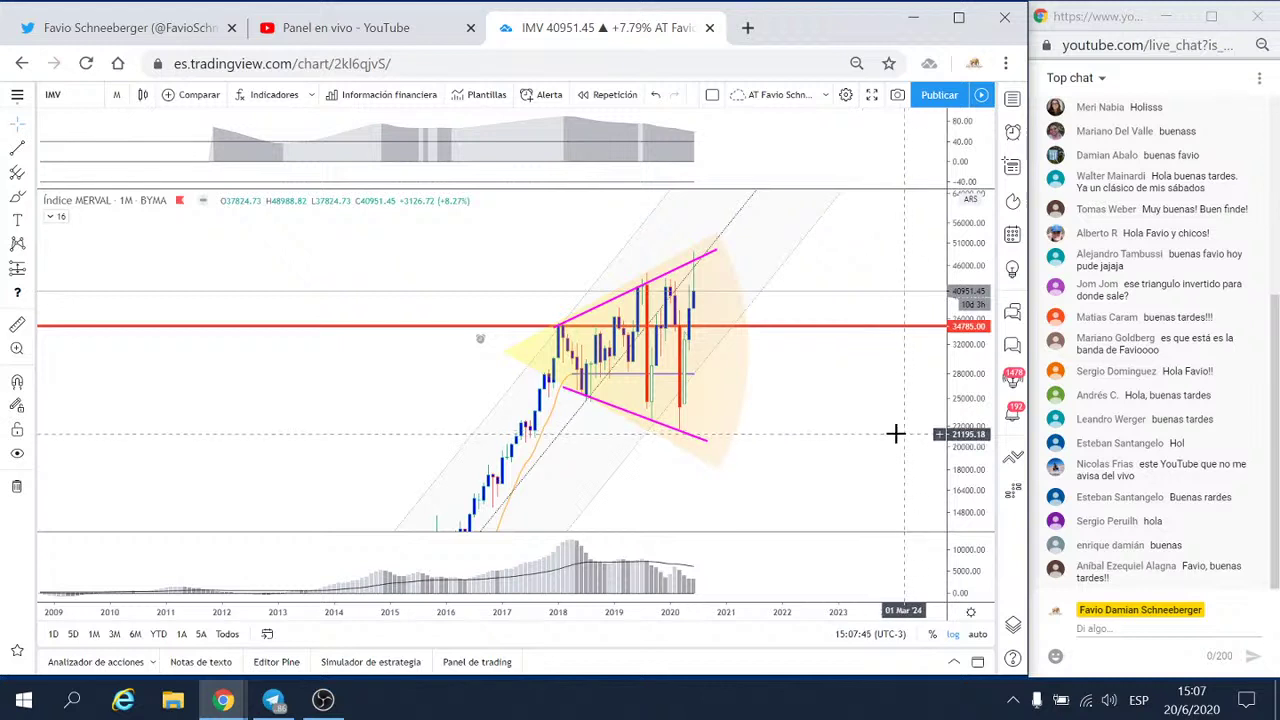
scroll(860, 415, "down", 2)
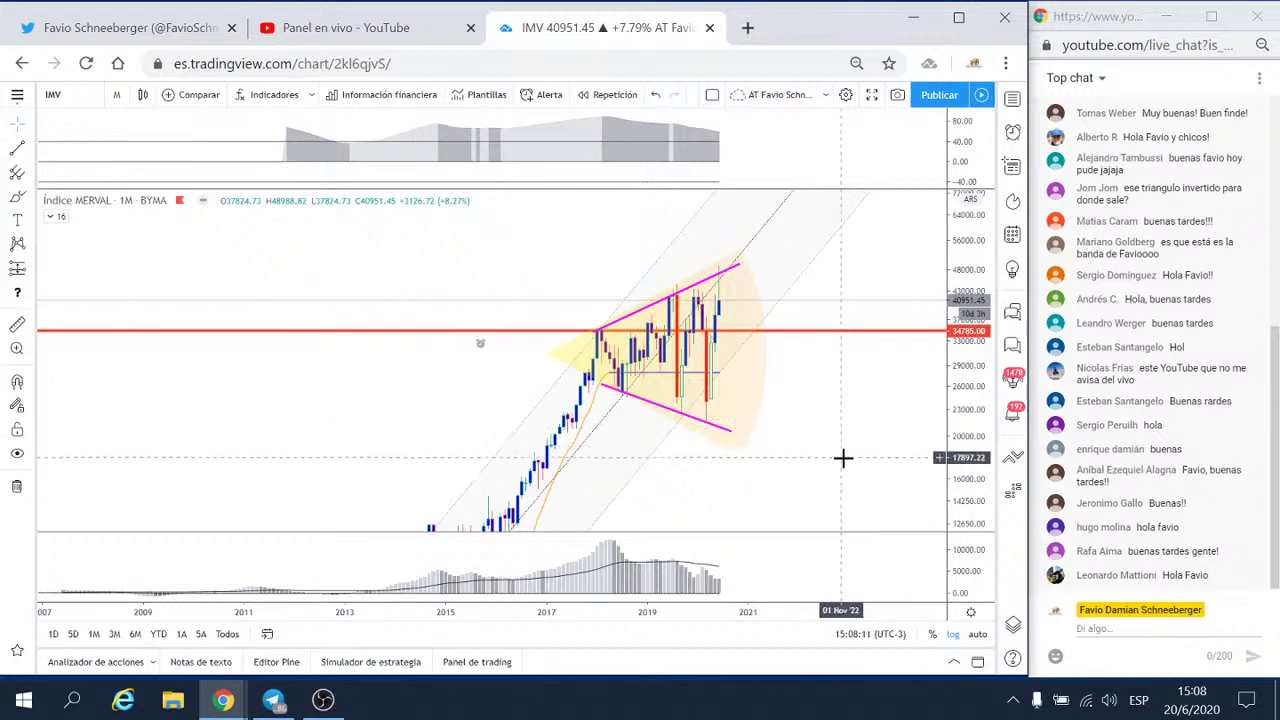
left_click_drag(973, 278, 973, 300)
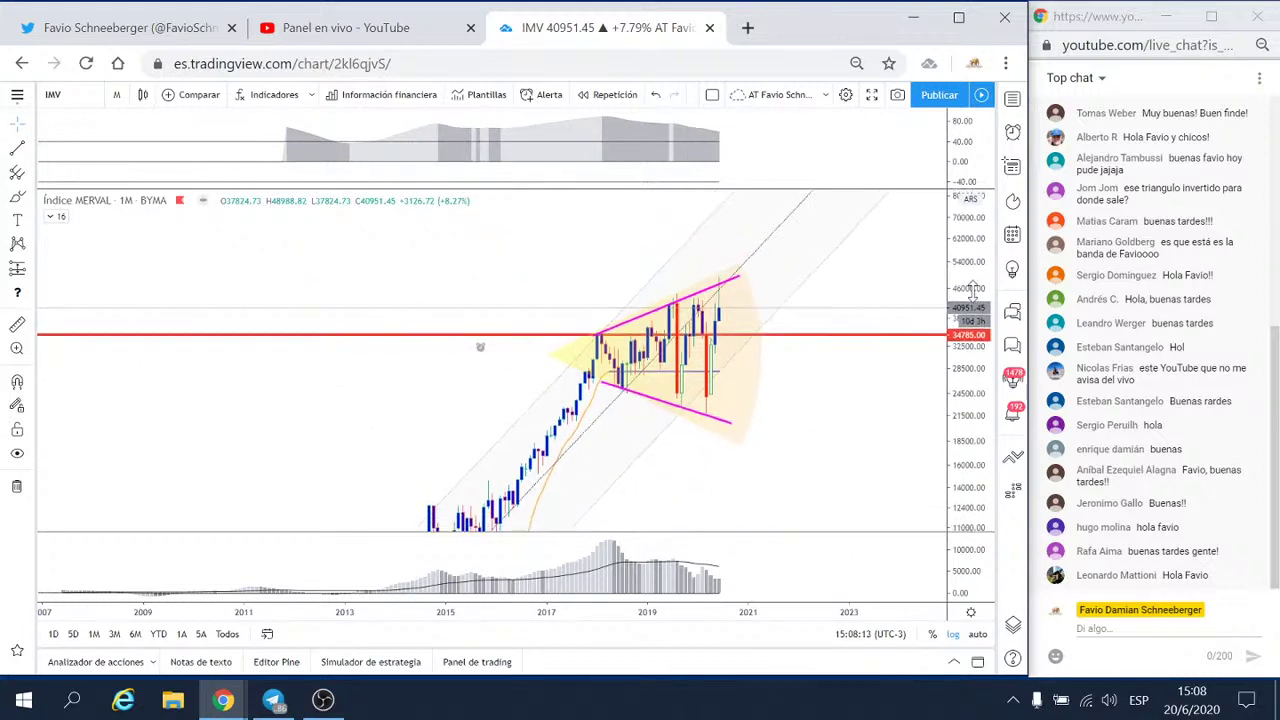
scroll(856, 455, "down", 1)
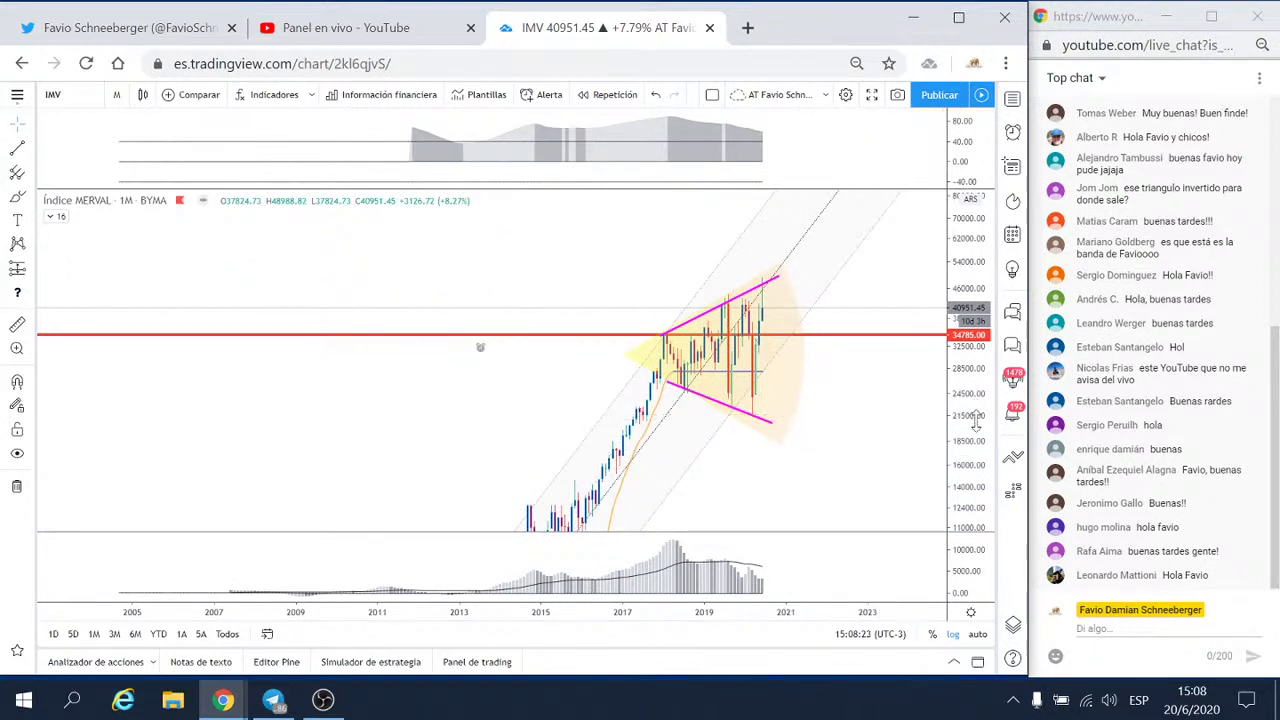
left_click_drag(976, 405, 976, 458)
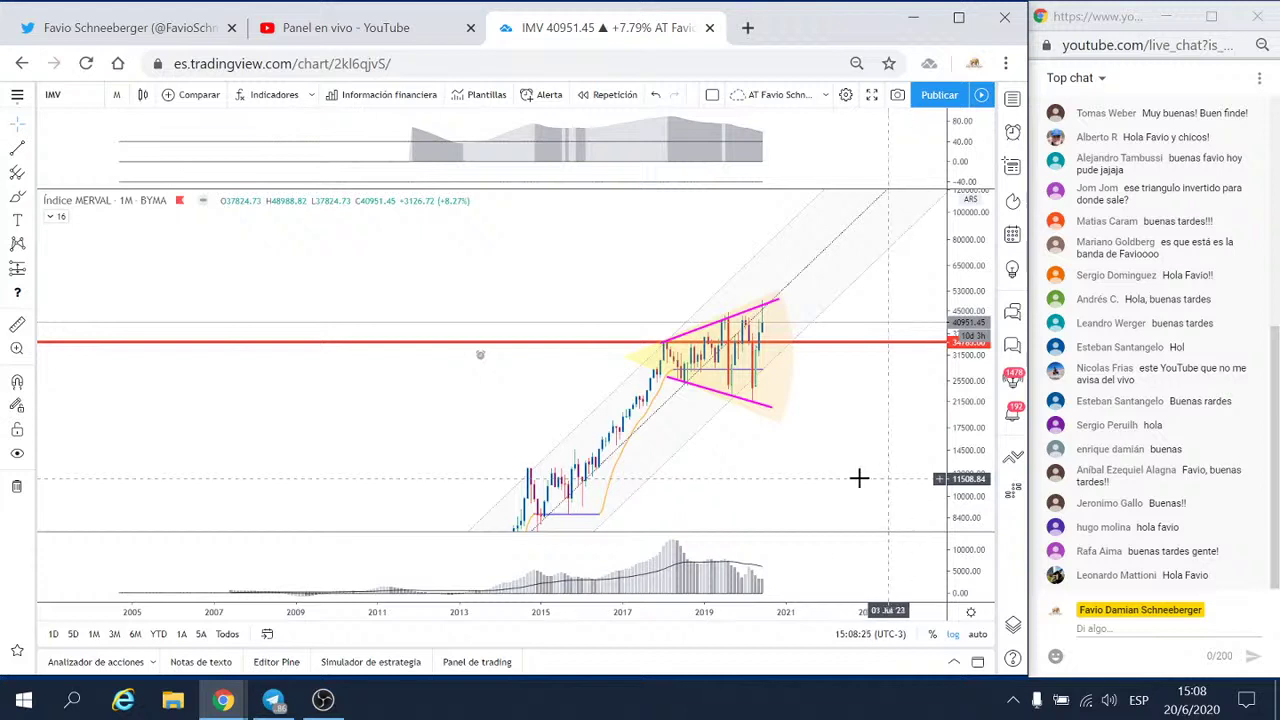
scroll(802, 468, "up", 1)
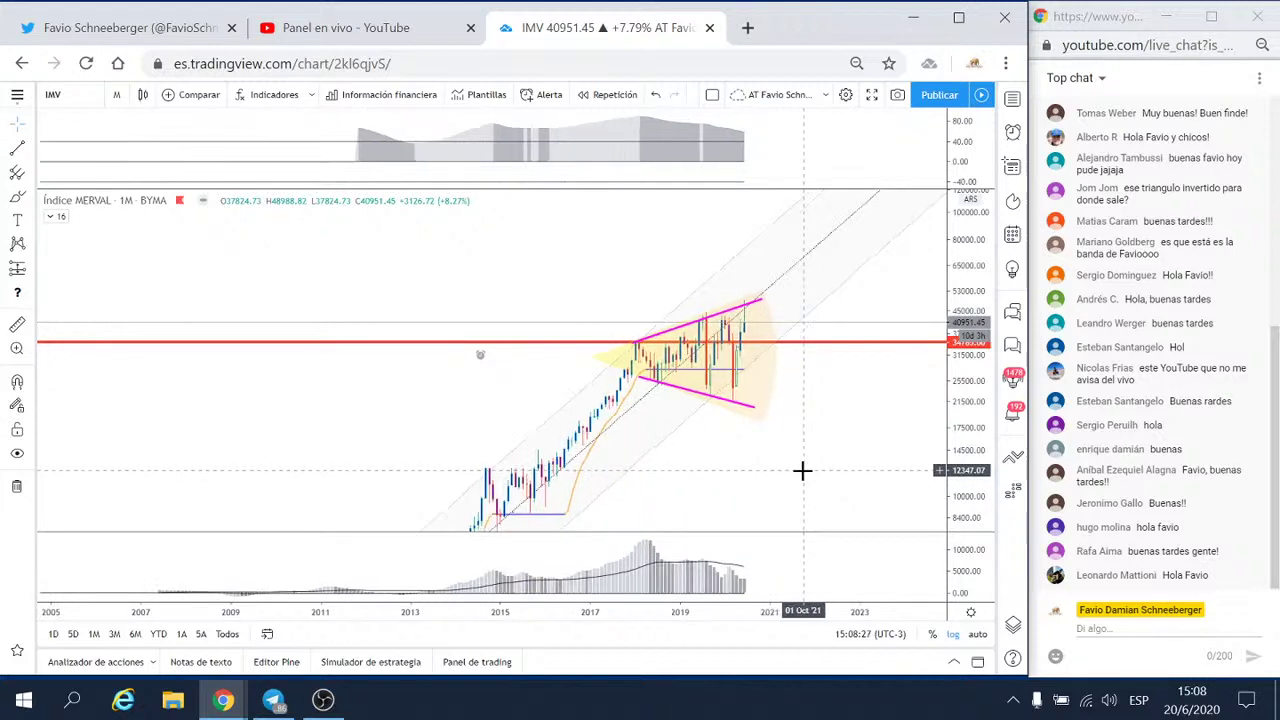
scroll(802, 470, "up", 1)
scroll(802, 470, "down", 1)
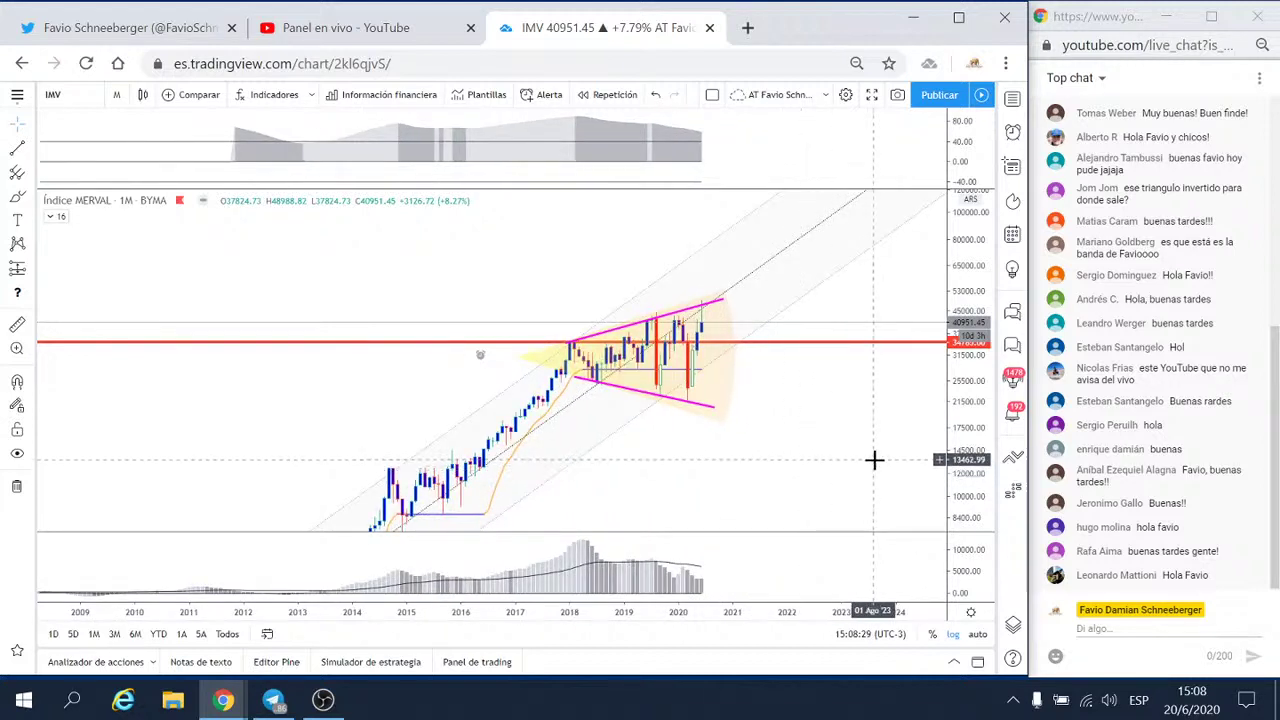
scroll(804, 462, "down", 1)
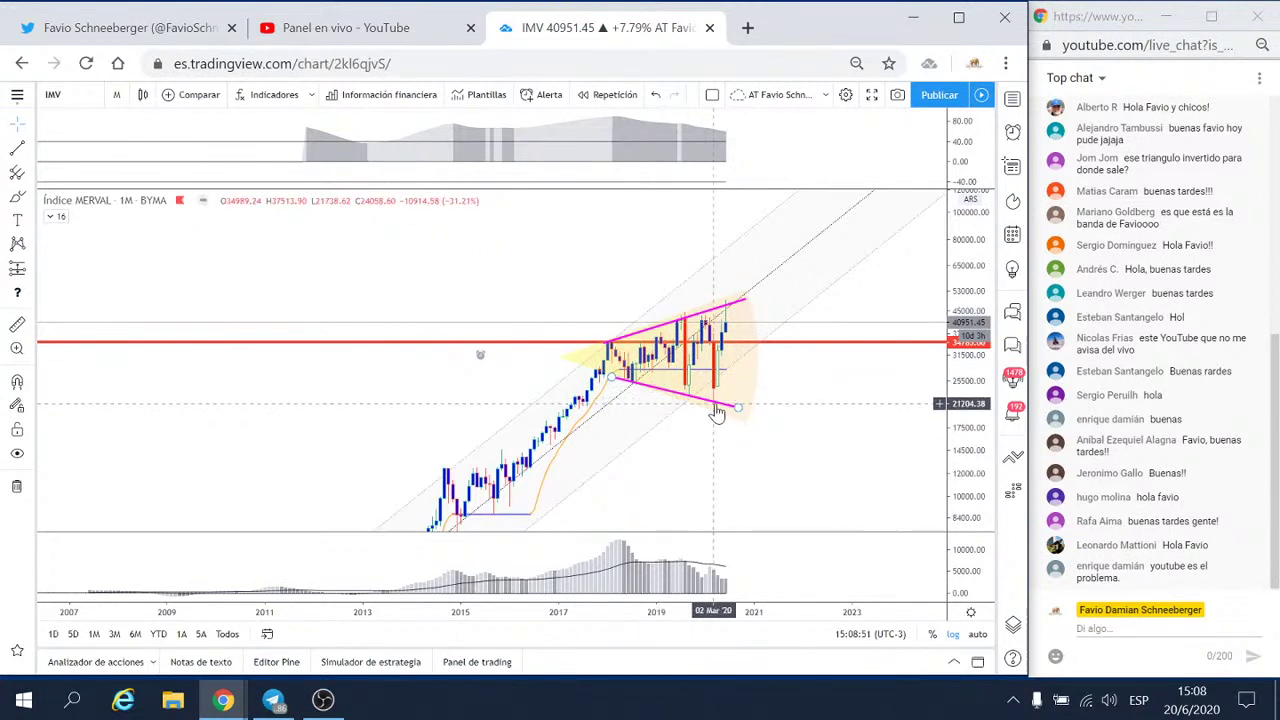
- Adjust the magenta triangle boundary lines, then delete both of them
left_click_drag(614, 380, 610, 398)
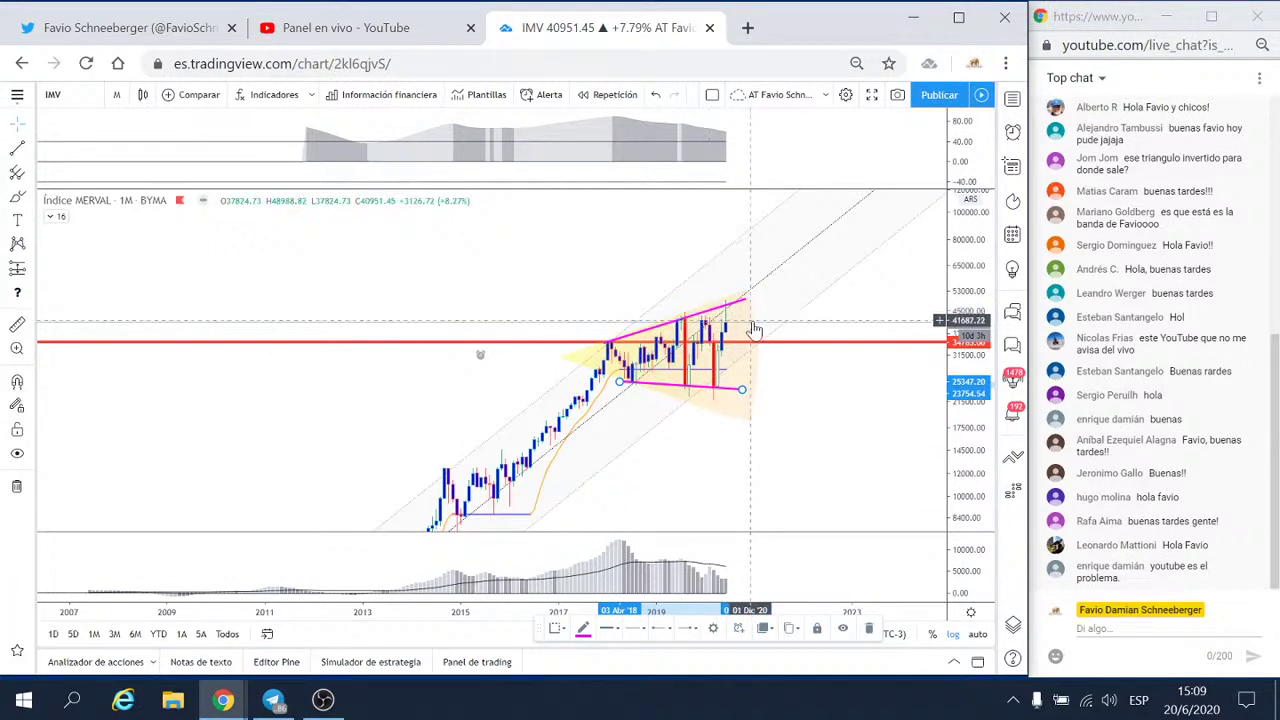
left_click_drag(697, 322, 697, 296)
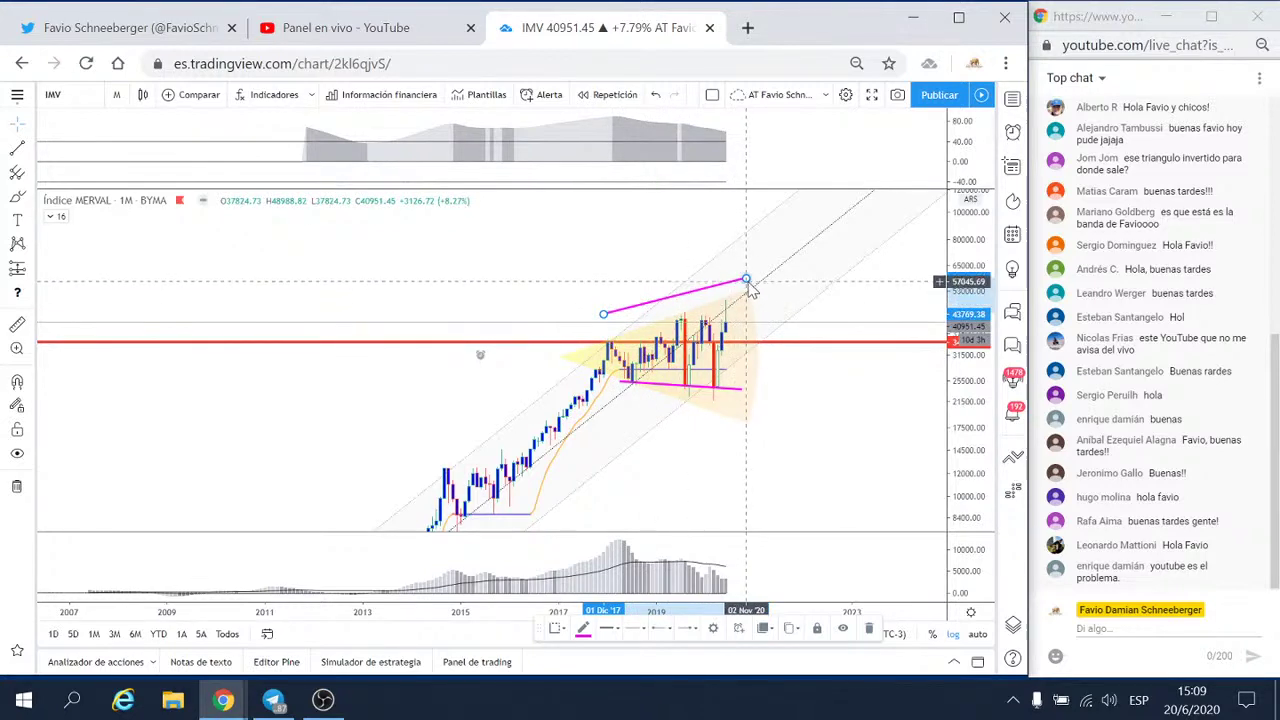
left_click_drag(745, 279, 744, 317)
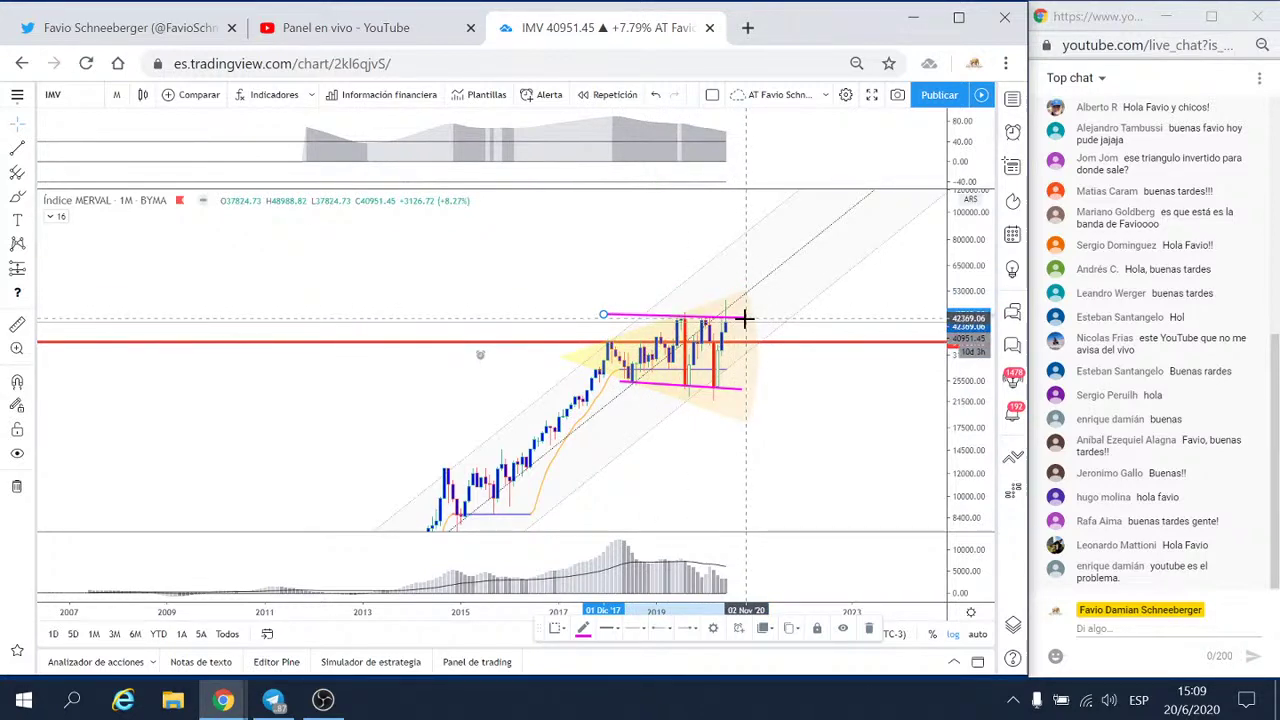
left_click_drag(653, 314, 665, 325)
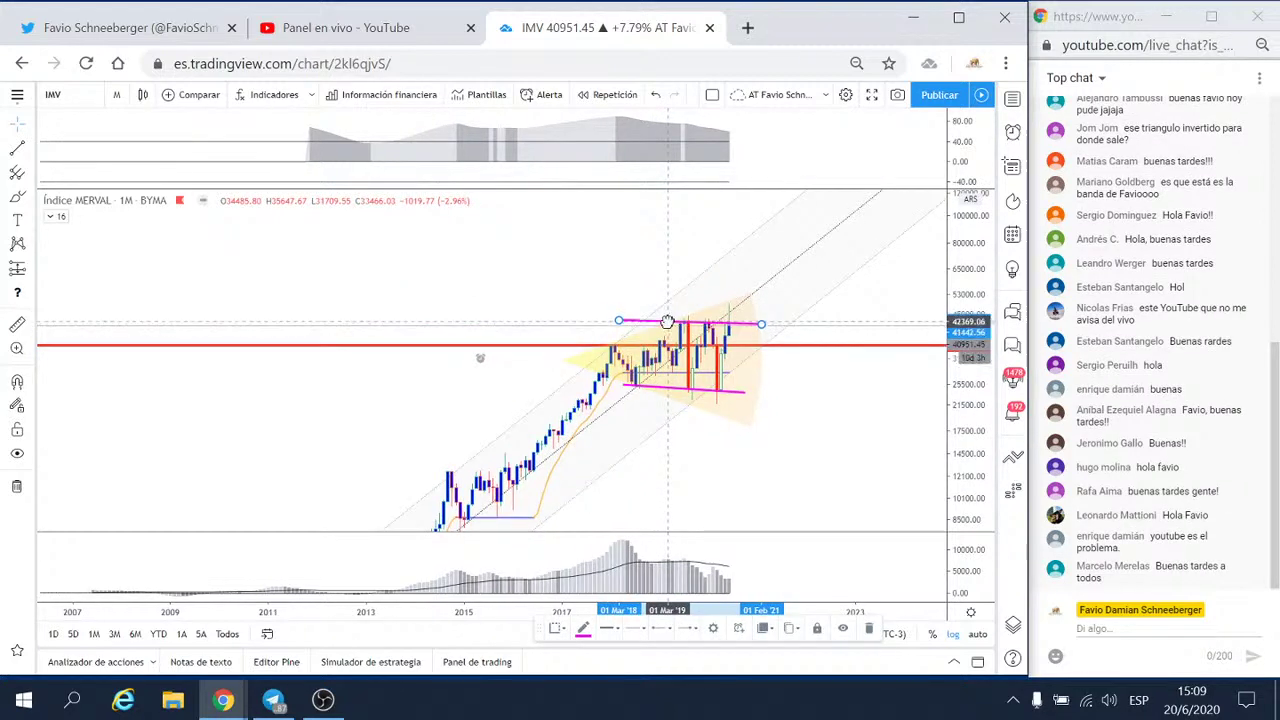
left_click_drag(762, 326, 760, 328)
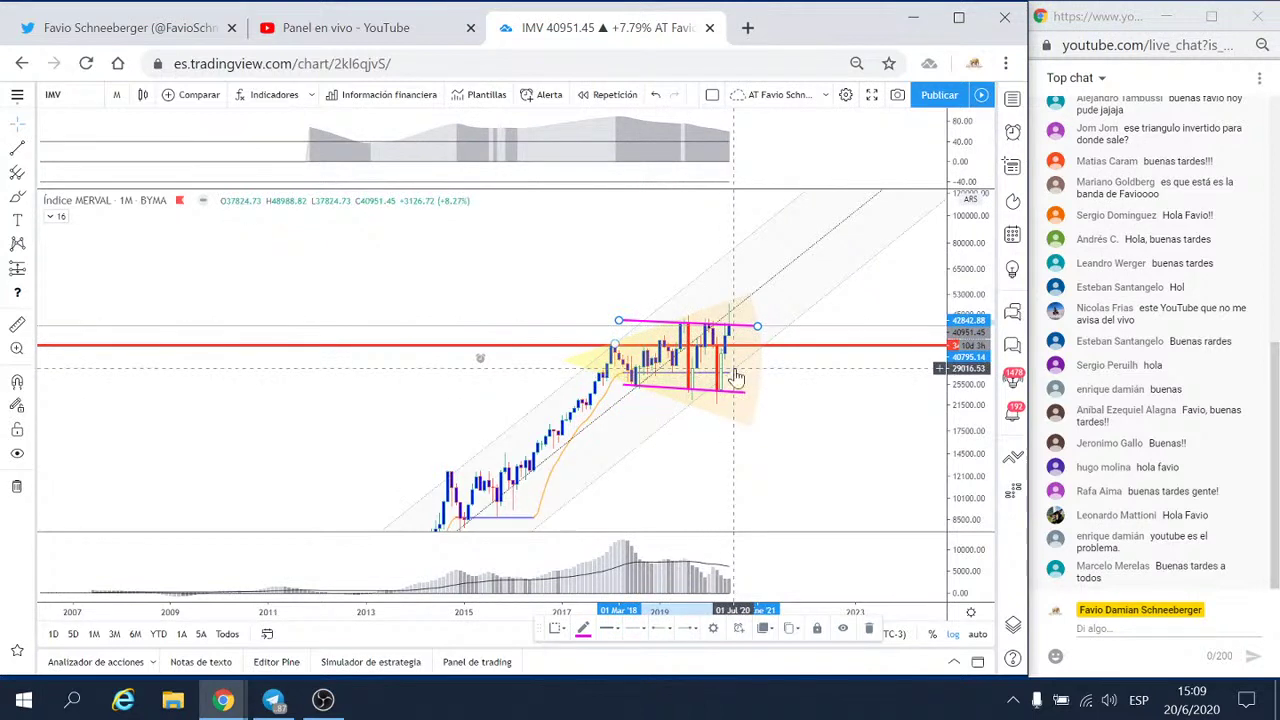
key("Delete")
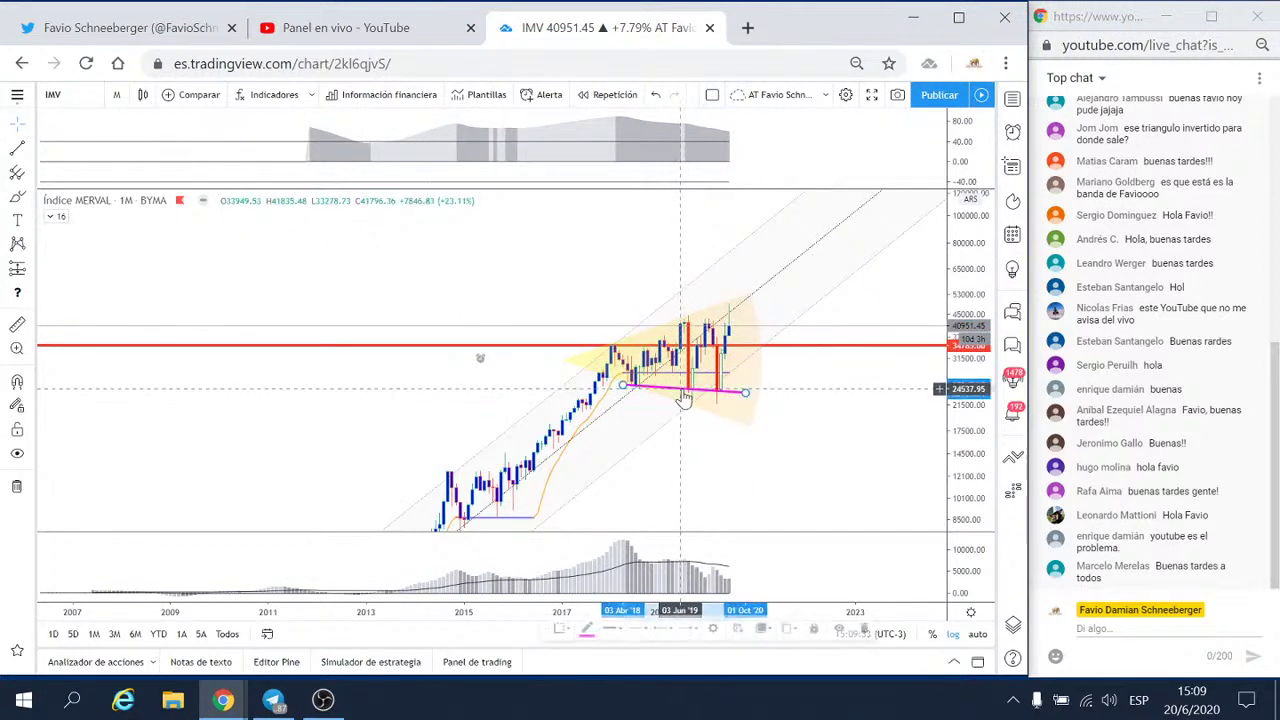
key("Delete")
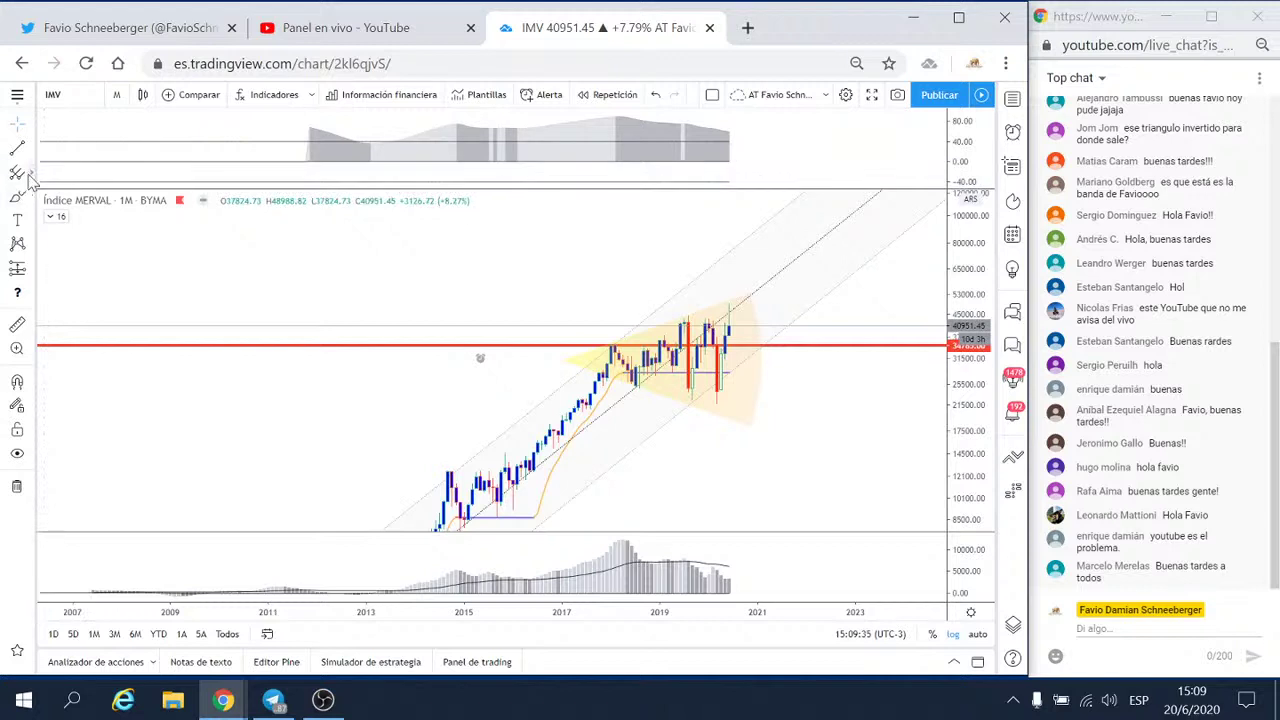
- With magnet snapping on, draw a parallel channel over 2018–2020, widened to the March 2020 low
left_click(29, 176)
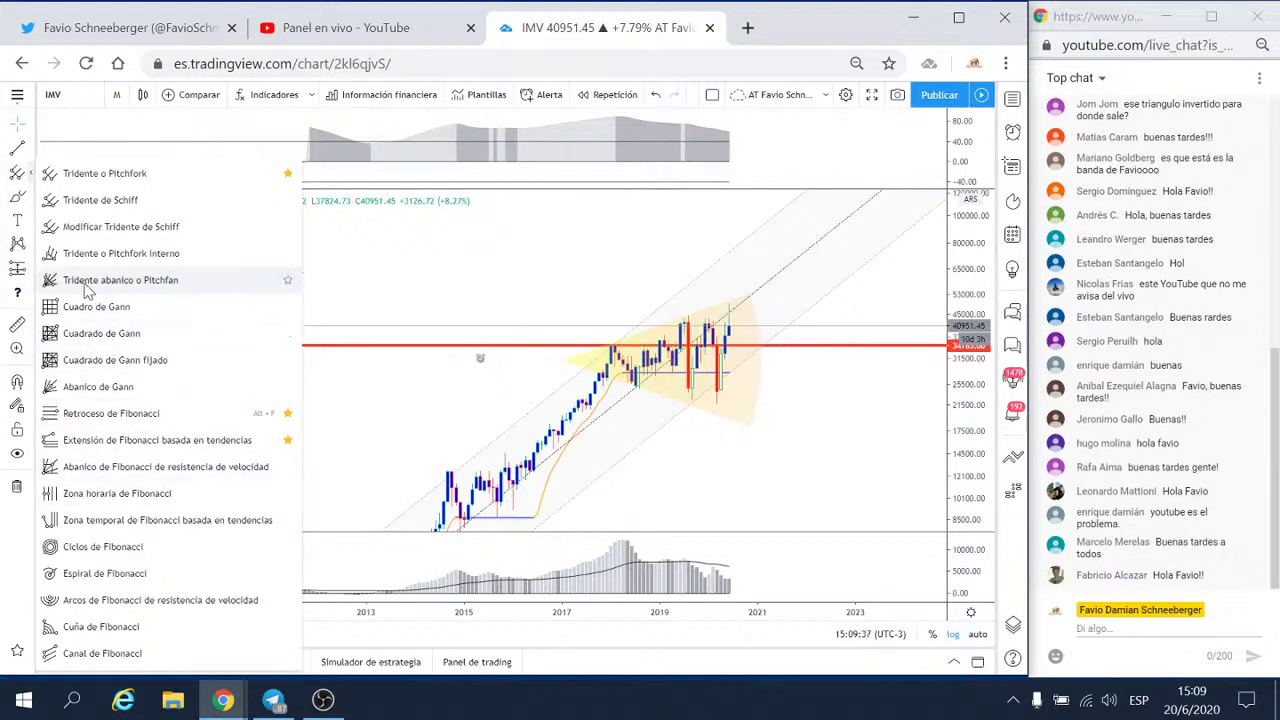
left_click(30, 150)
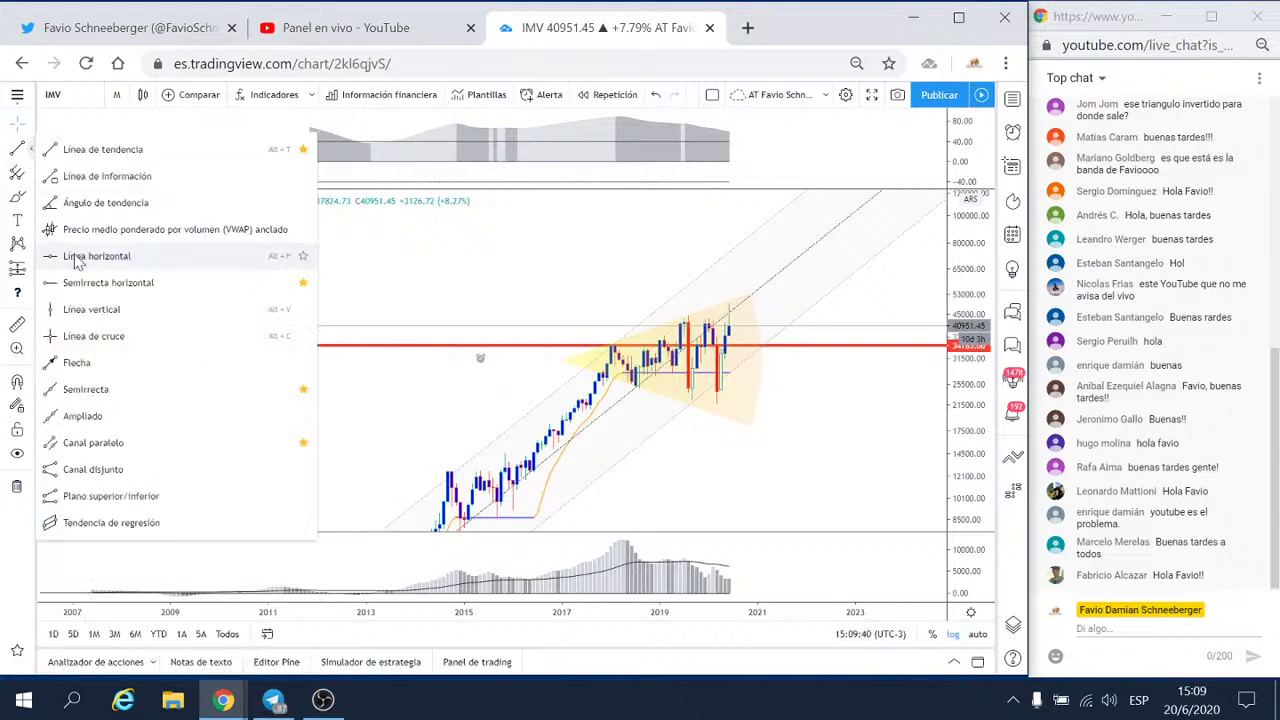
left_click(80, 445)
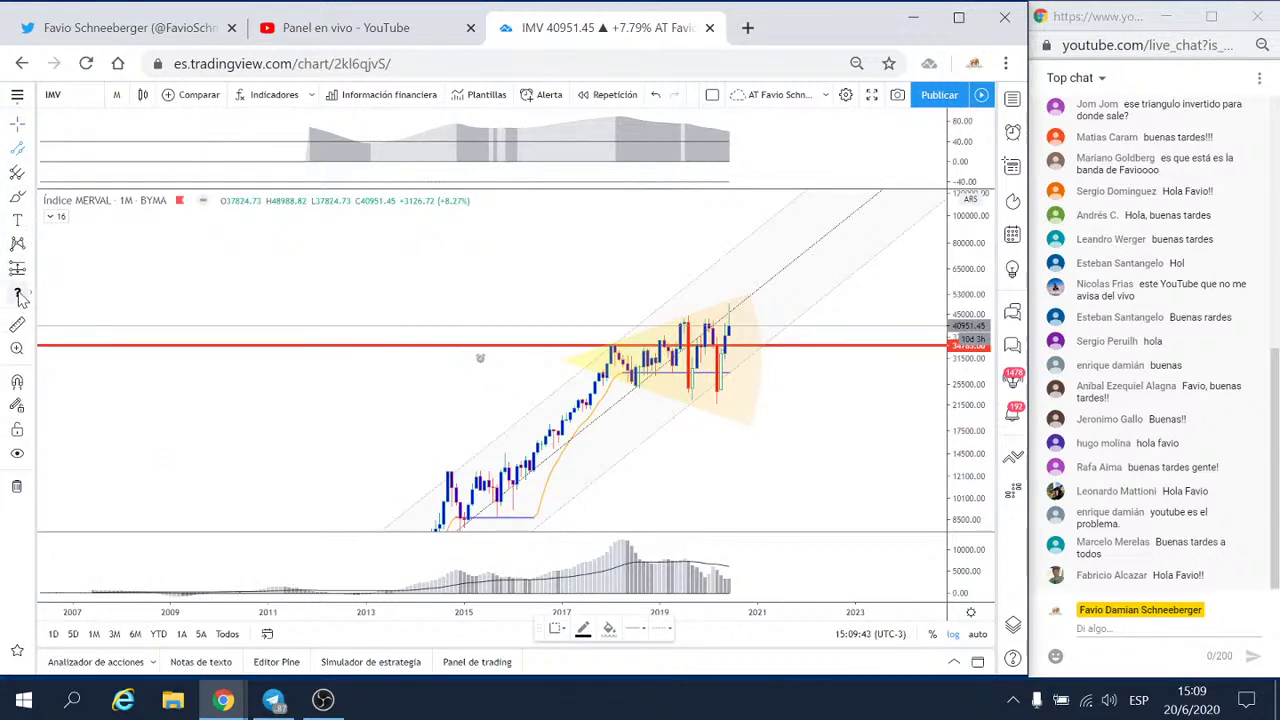
left_click(22, 382)
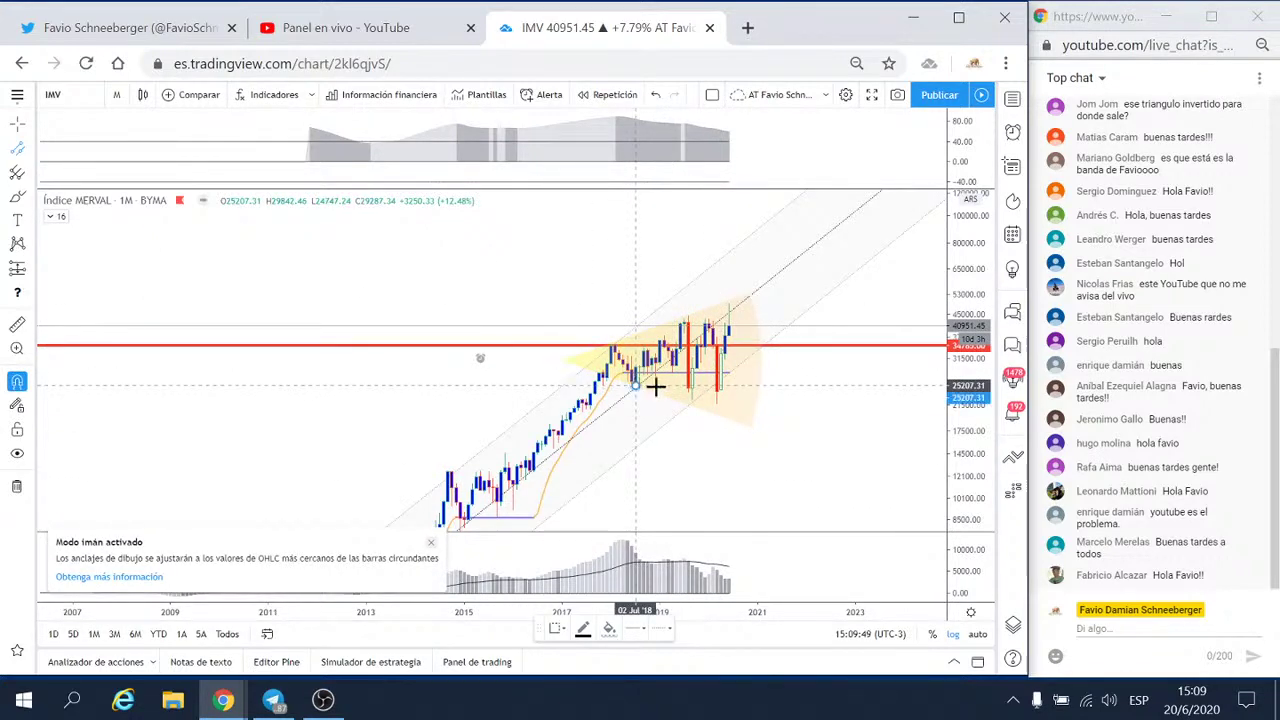
left_click(717, 390)
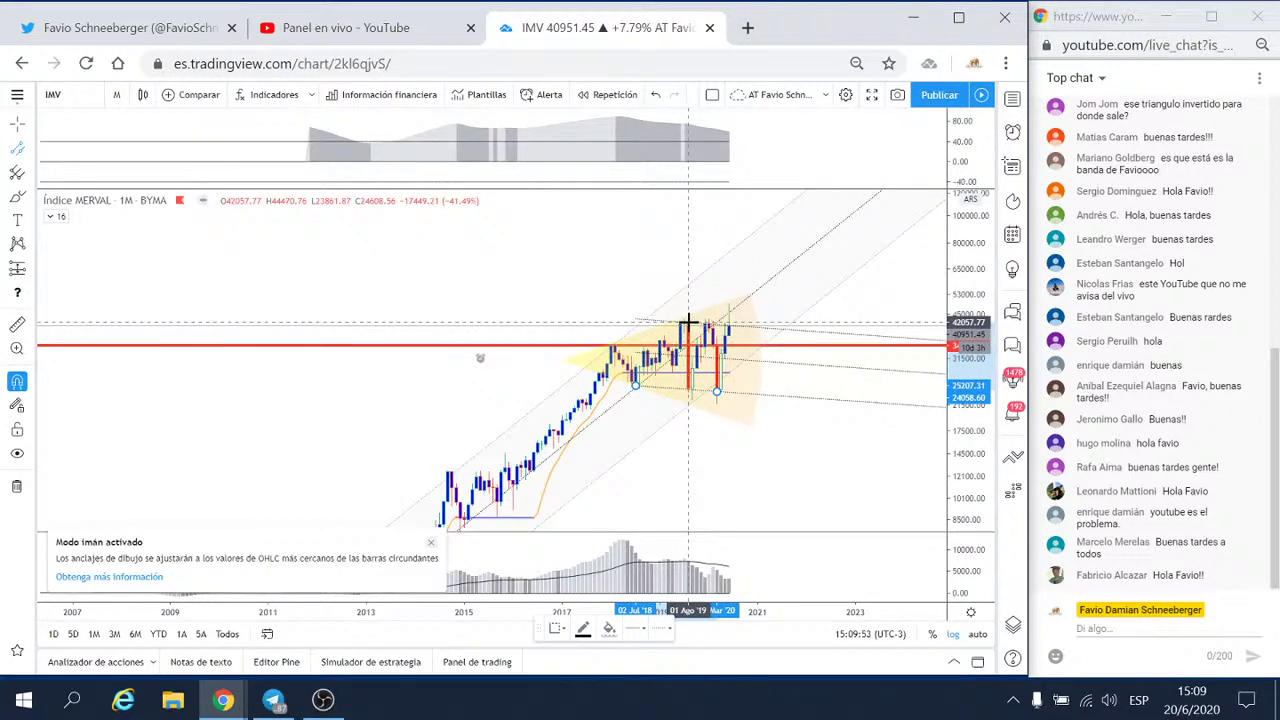
left_click(688, 320)
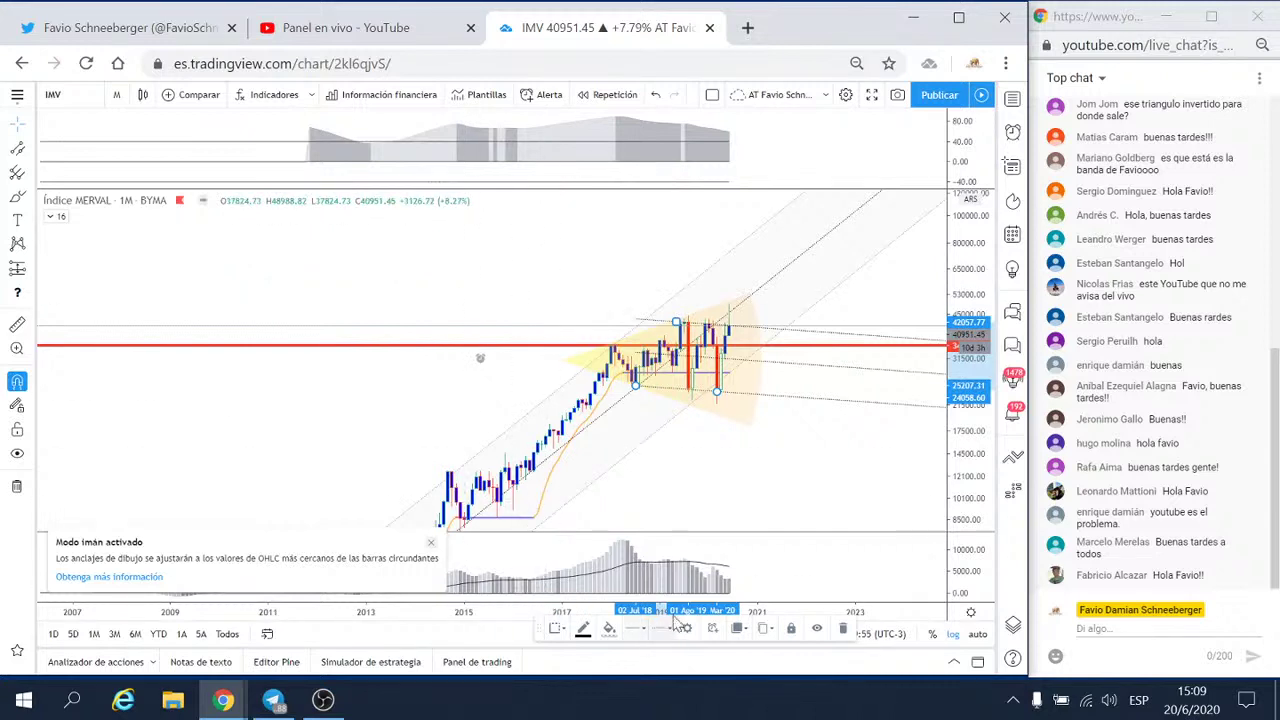
- Make the channel's yellow fill more opaque and open its settings
left_click(610, 630)
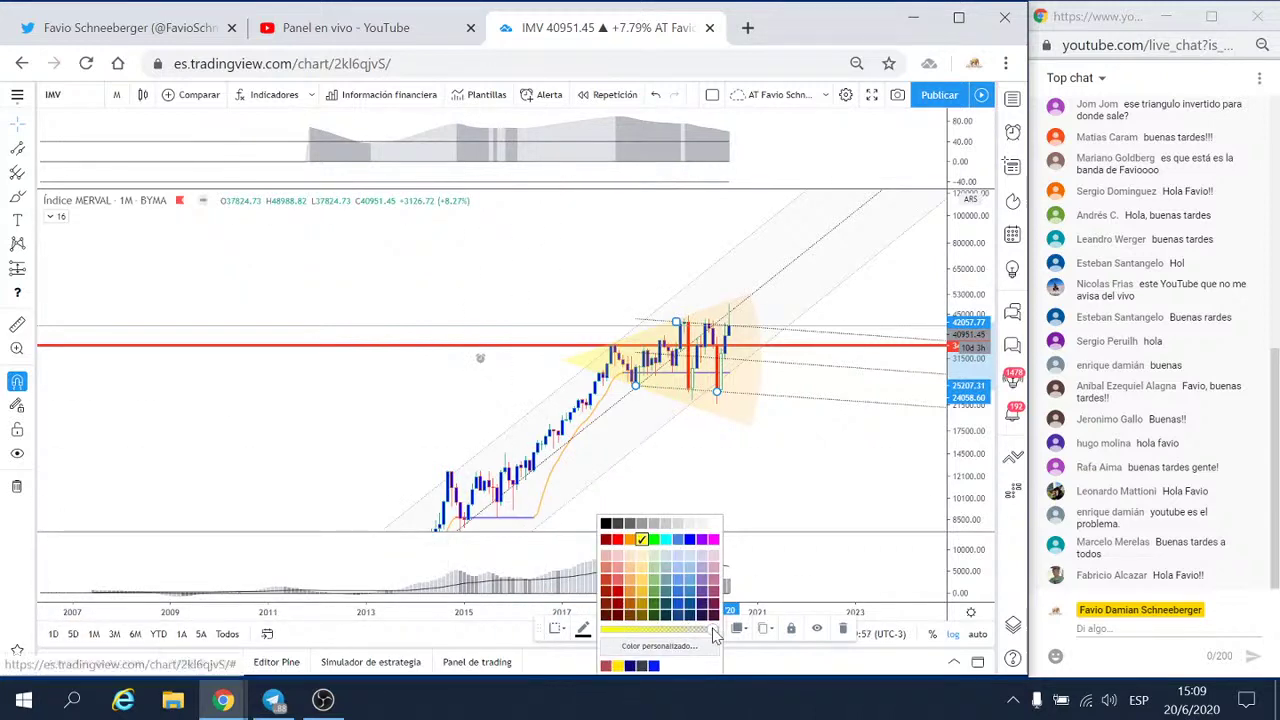
left_click_drag(712, 628, 678, 630)
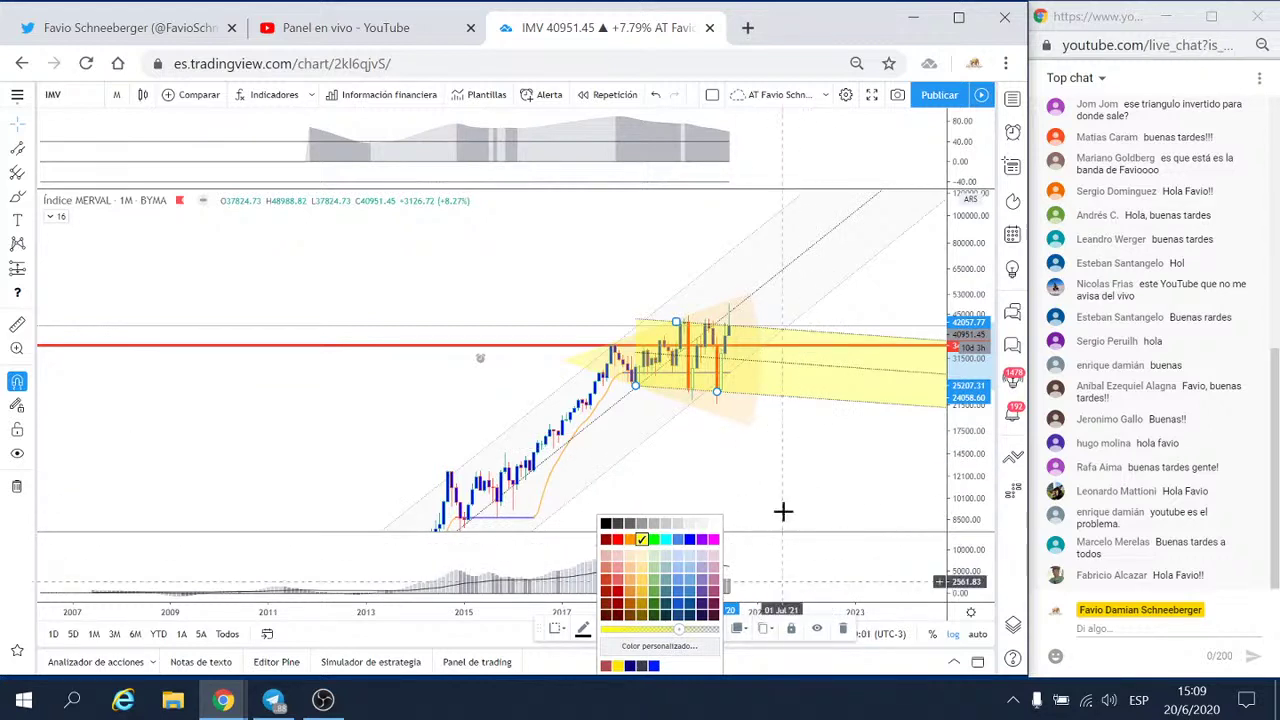
left_click_drag(537, 634, 491, 534)
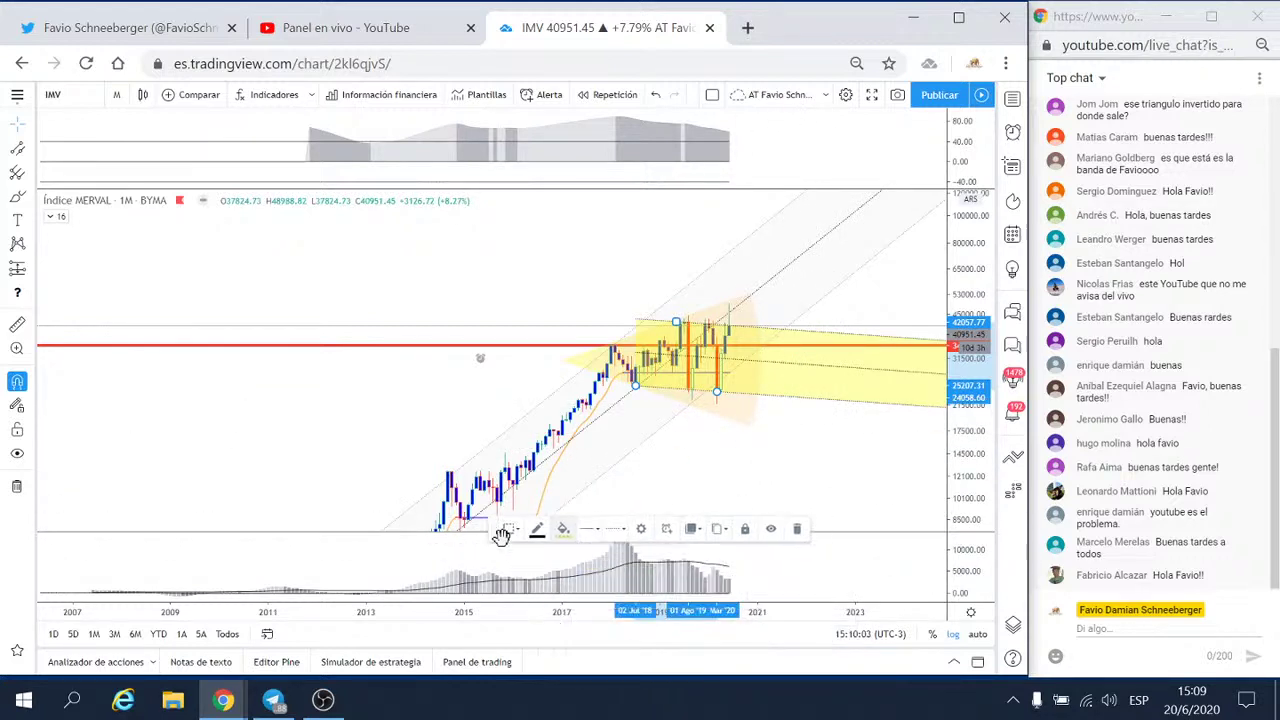
left_click(644, 532)
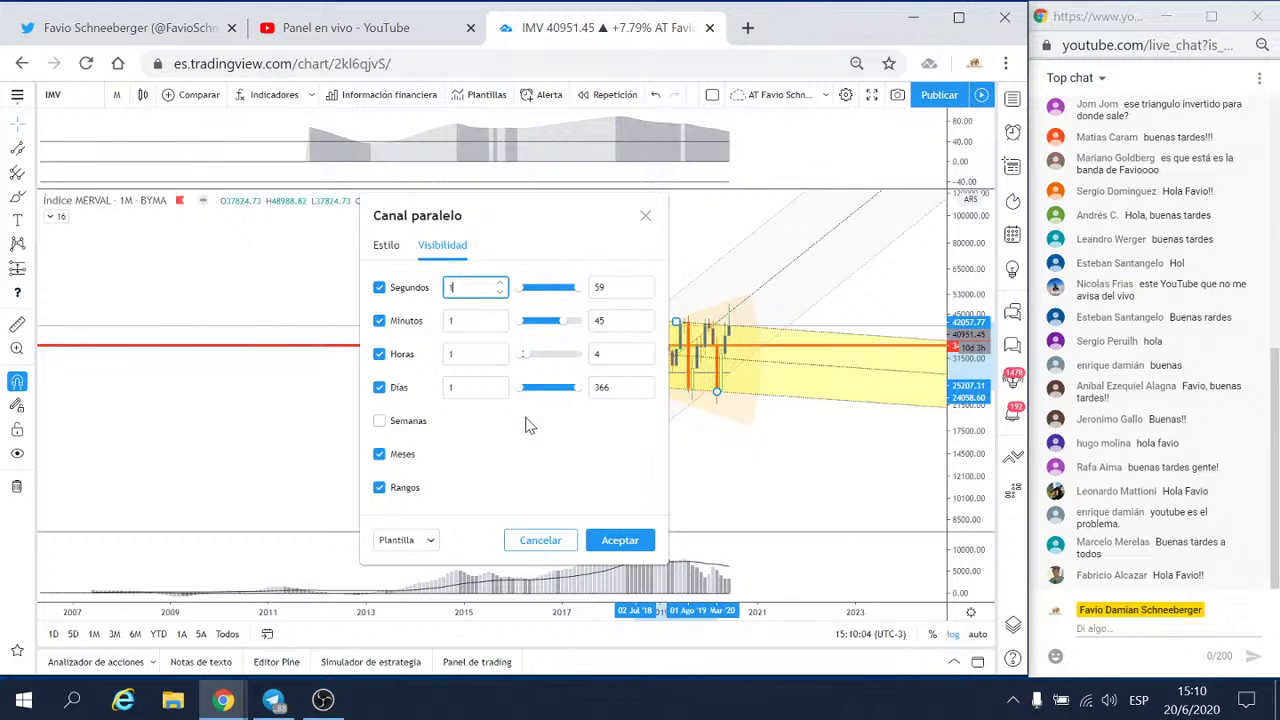
- Hide the channel on Días, Horas, Minutos and Segundos timeframes
left_click(379, 387)
left_click(379, 354)
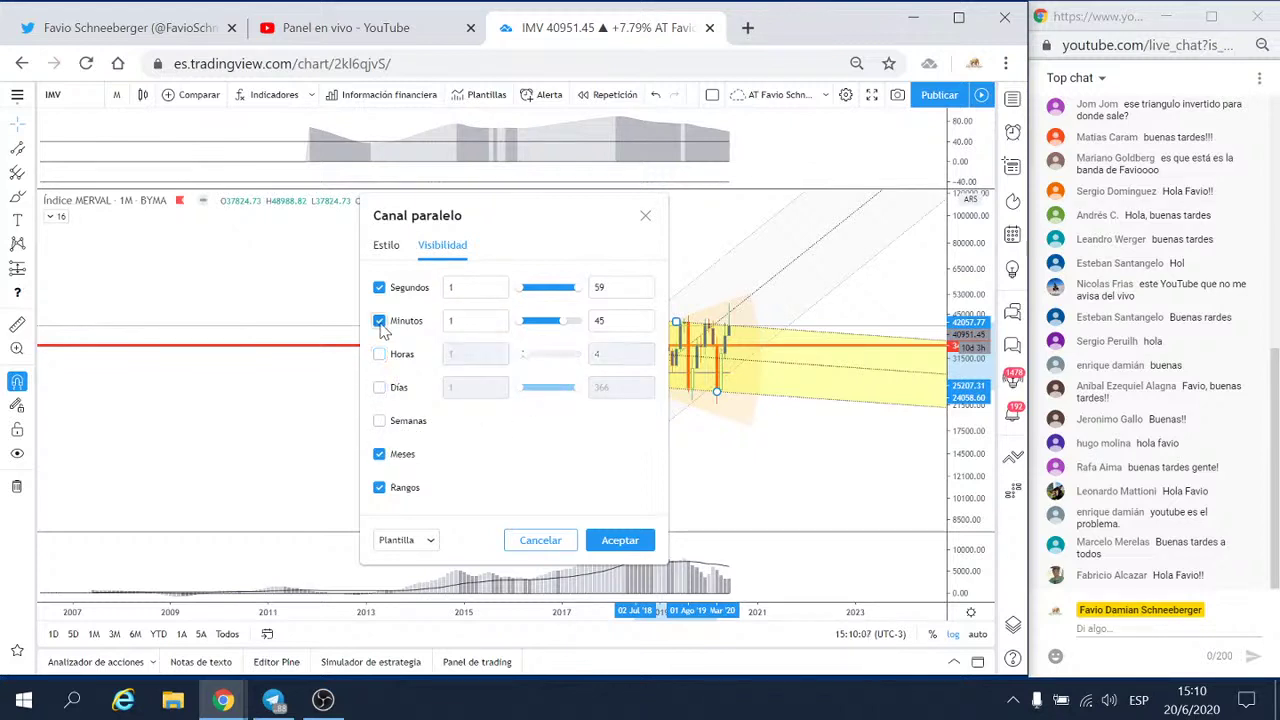
left_click(379, 320)
left_click(379, 287)
left_click(648, 539)
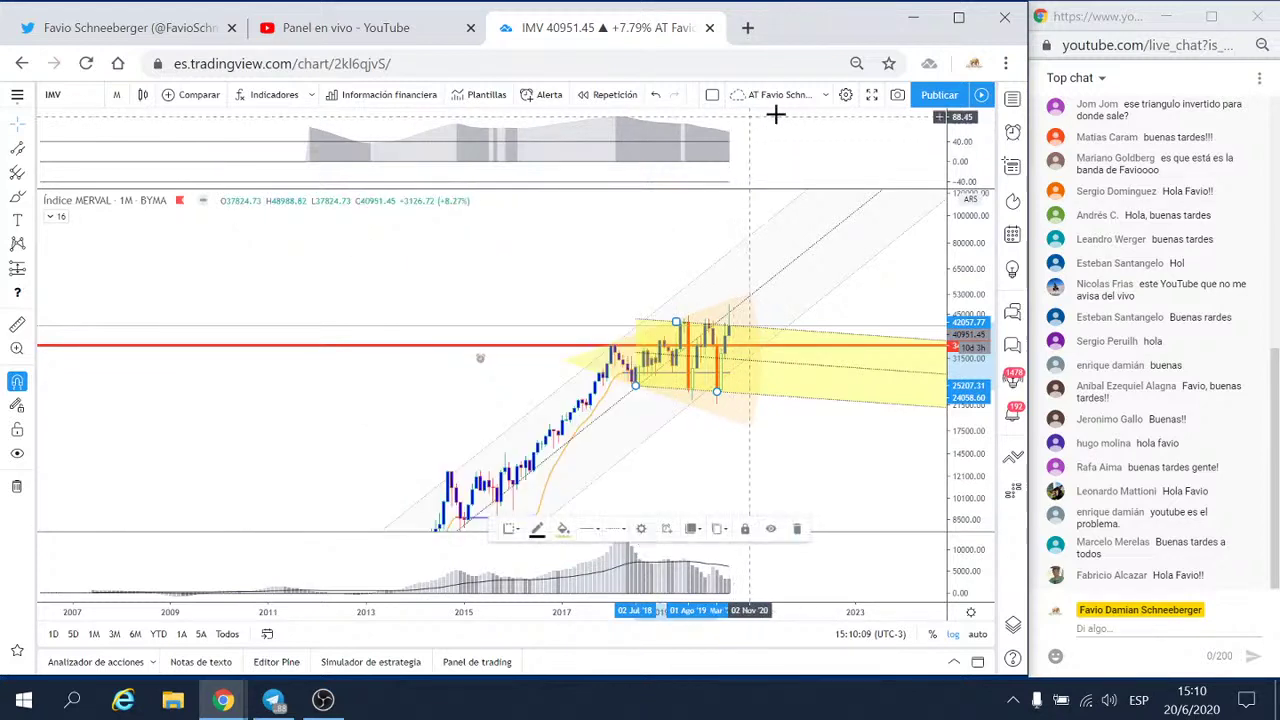
- Enable the symbol watermark in chart settings and stretch the price scale
left_click(846, 96)
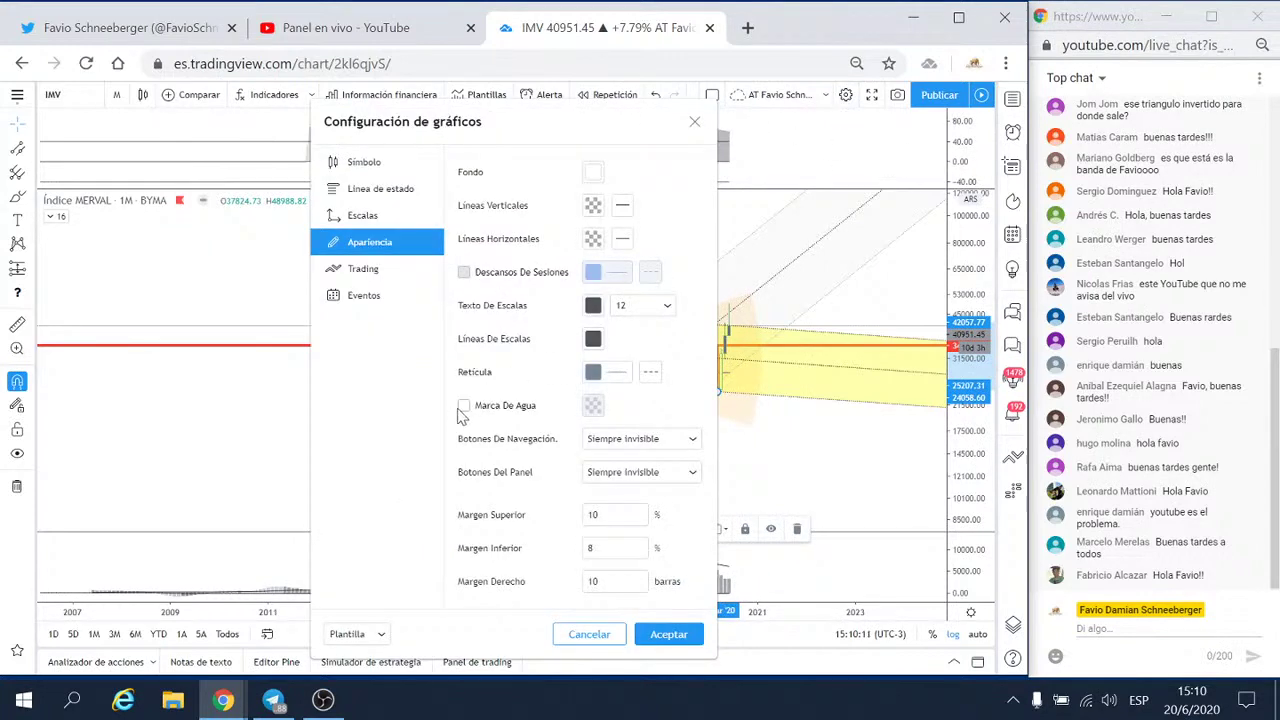
left_click(668, 634)
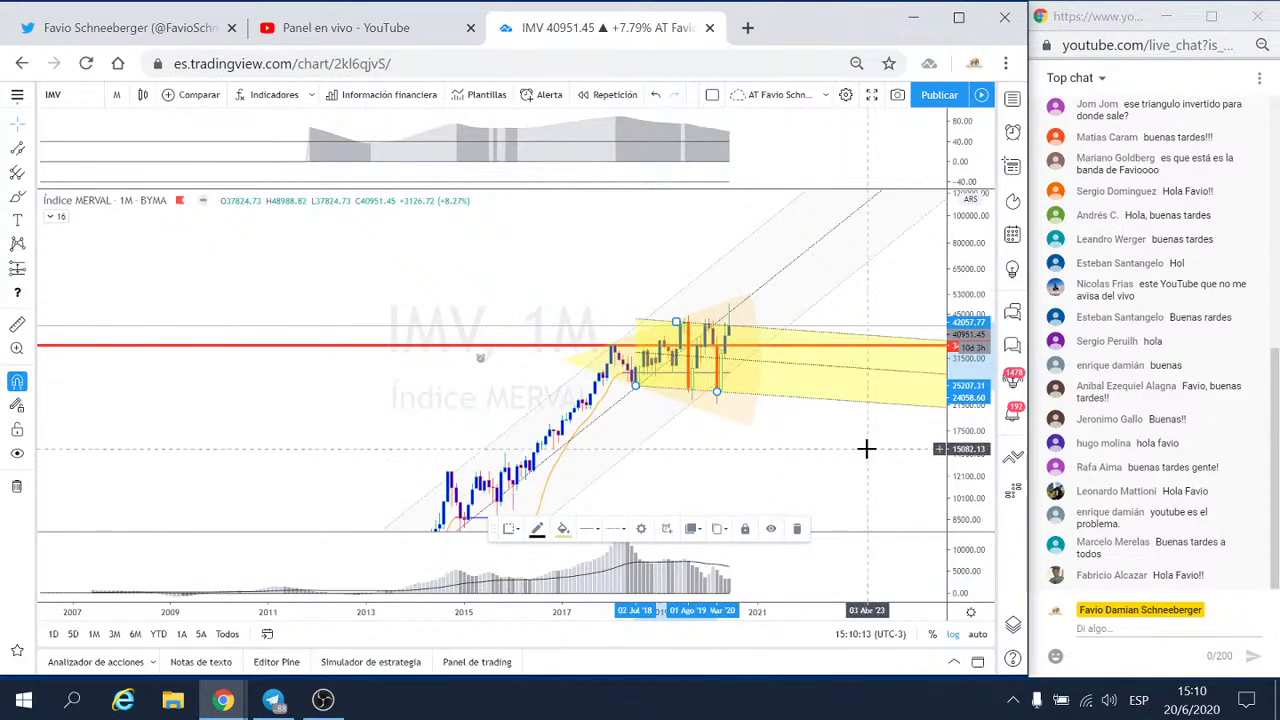
scroll(825, 463, "up", 3)
scroll(823, 549, "up", 3)
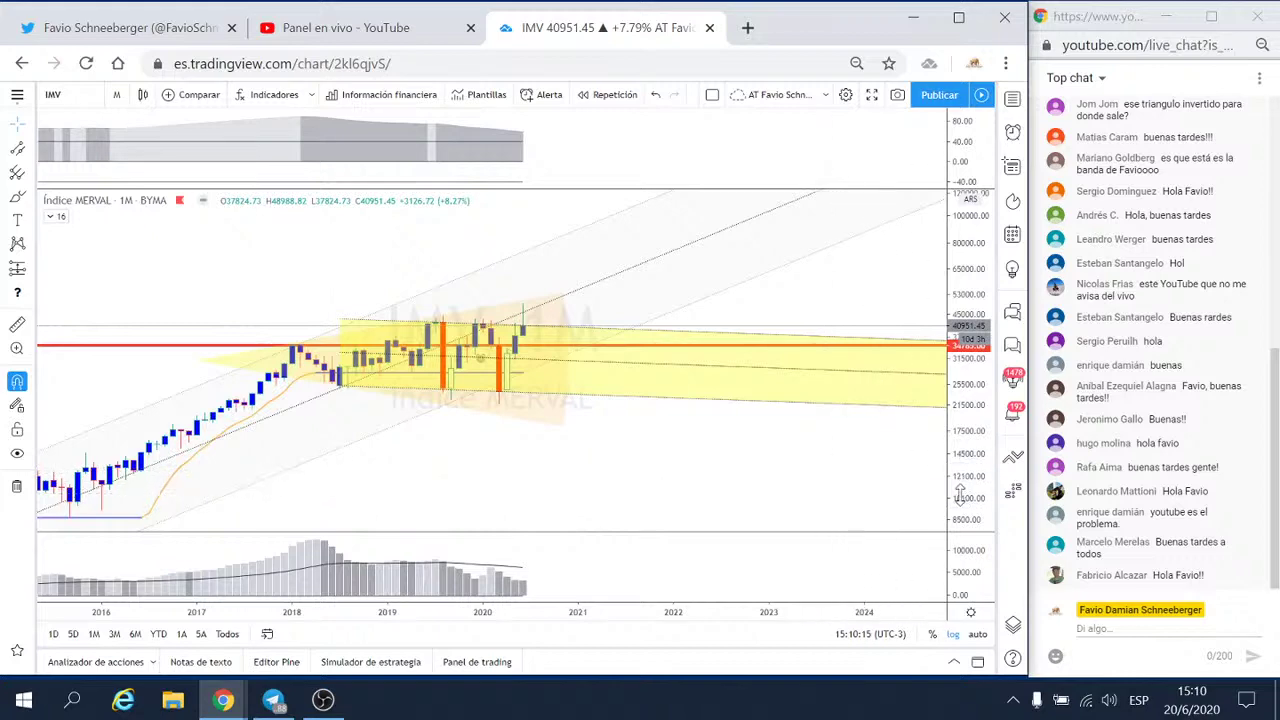
left_click_drag(971, 543, 977, 418)
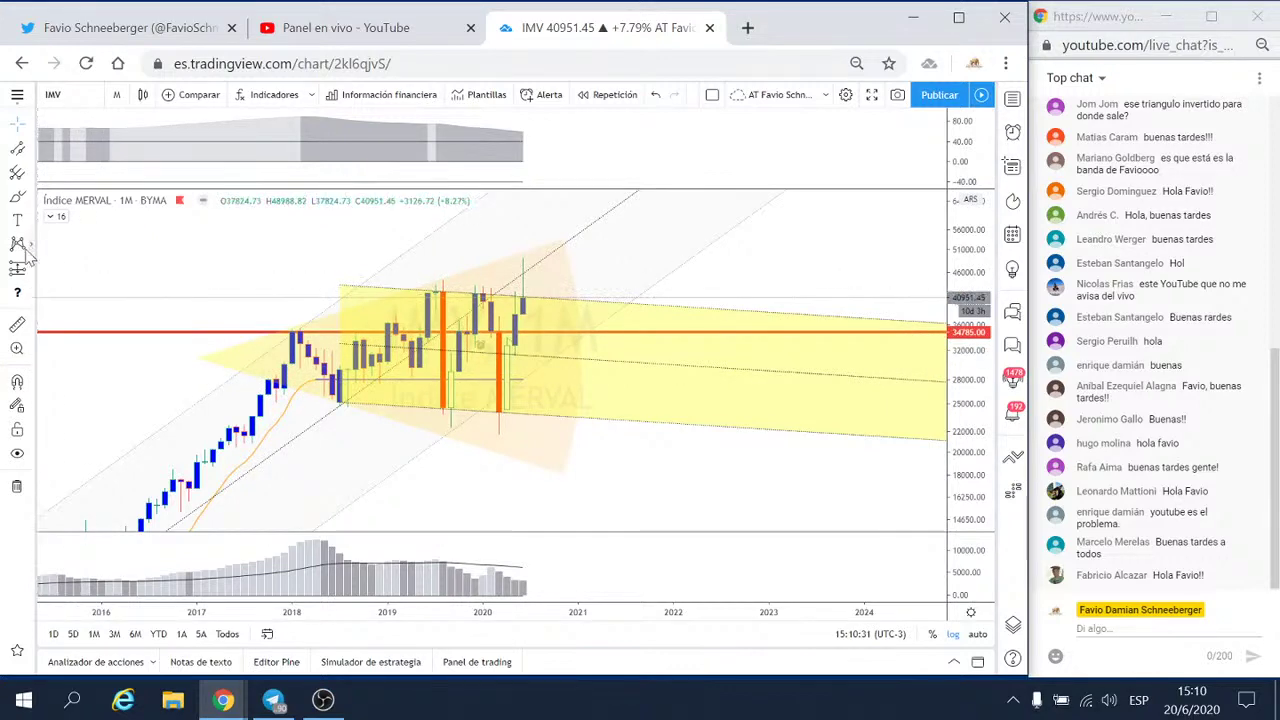
- Draw a small rectangle at the top of the latest monthly candle
left_click(33, 150)
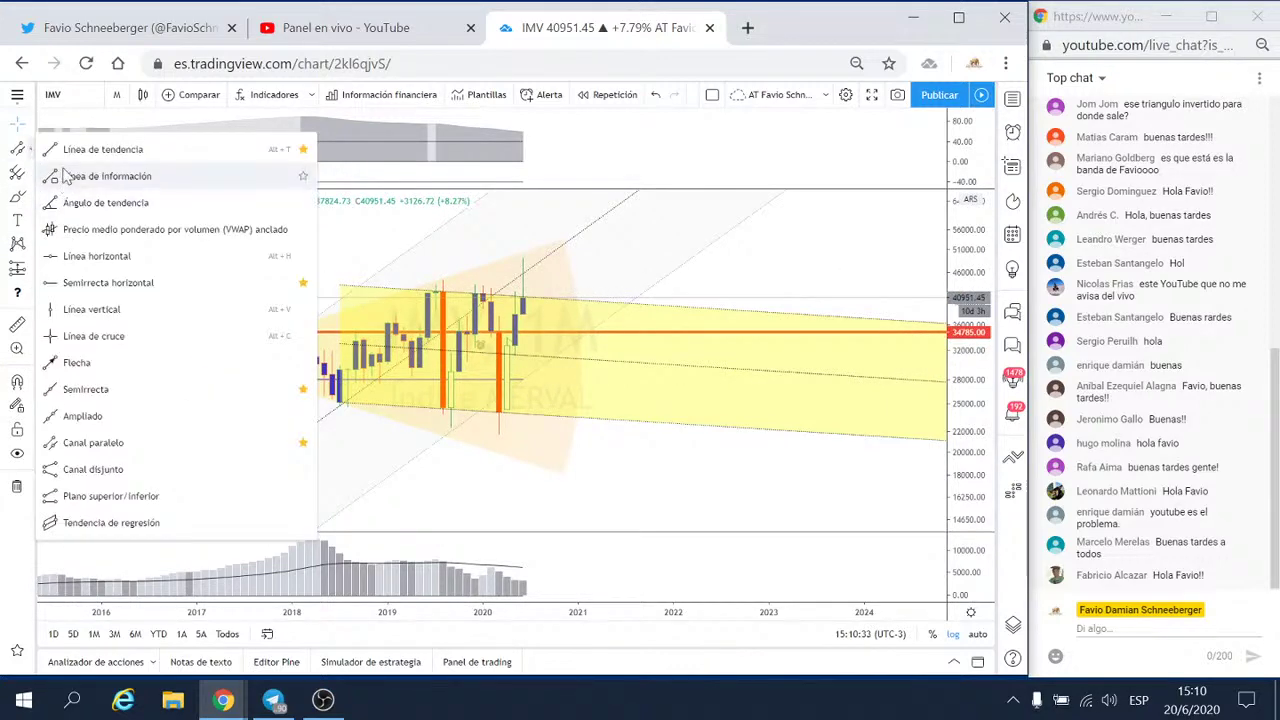
left_click(100, 136)
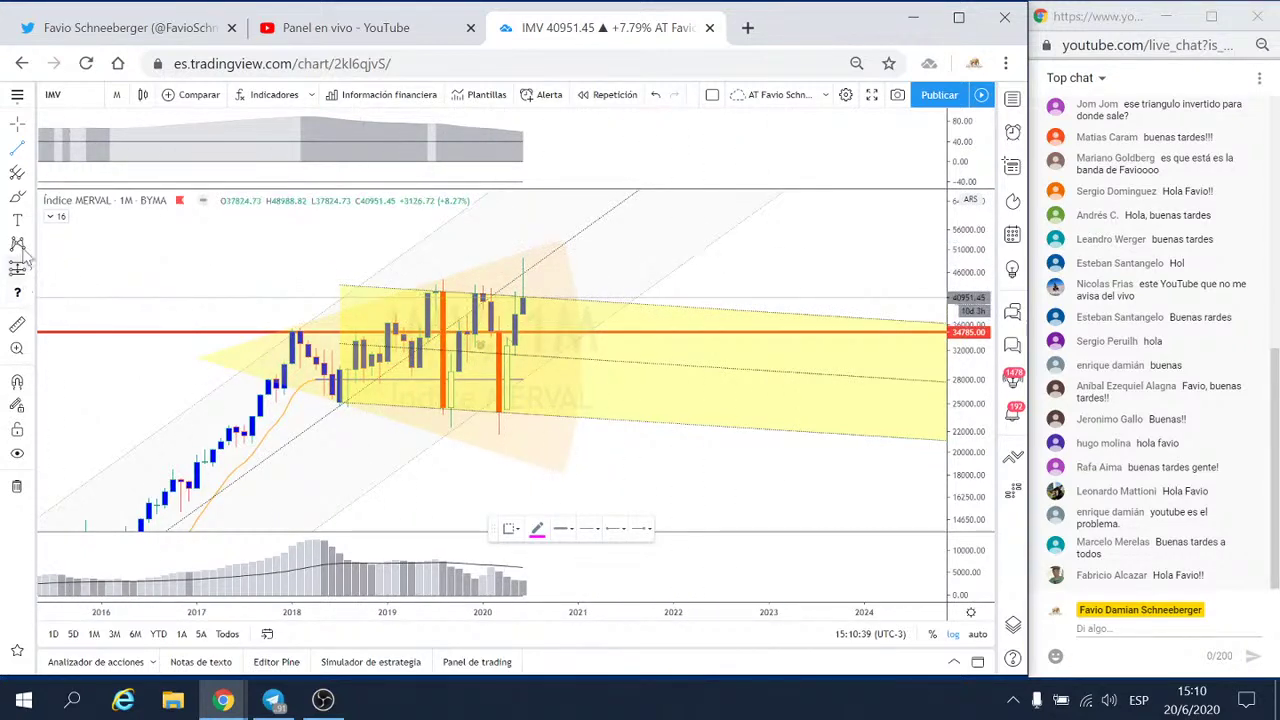
left_click(36, 200)
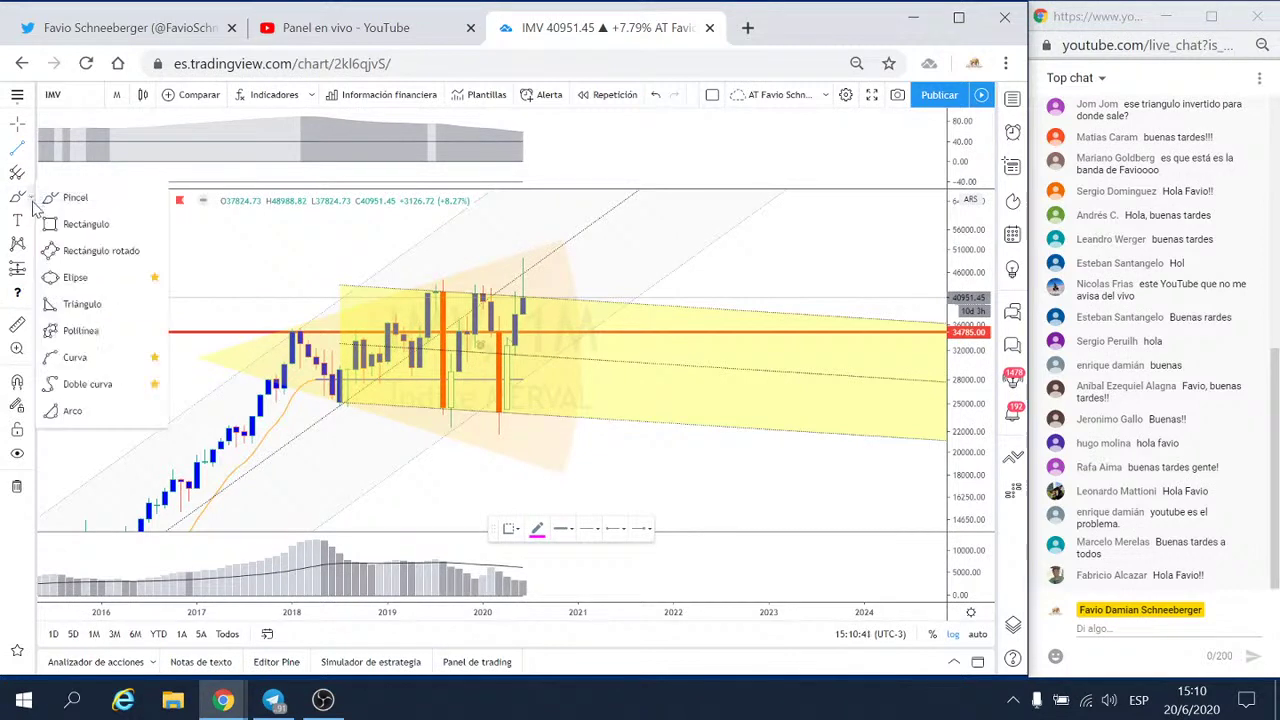
left_click(84, 222)
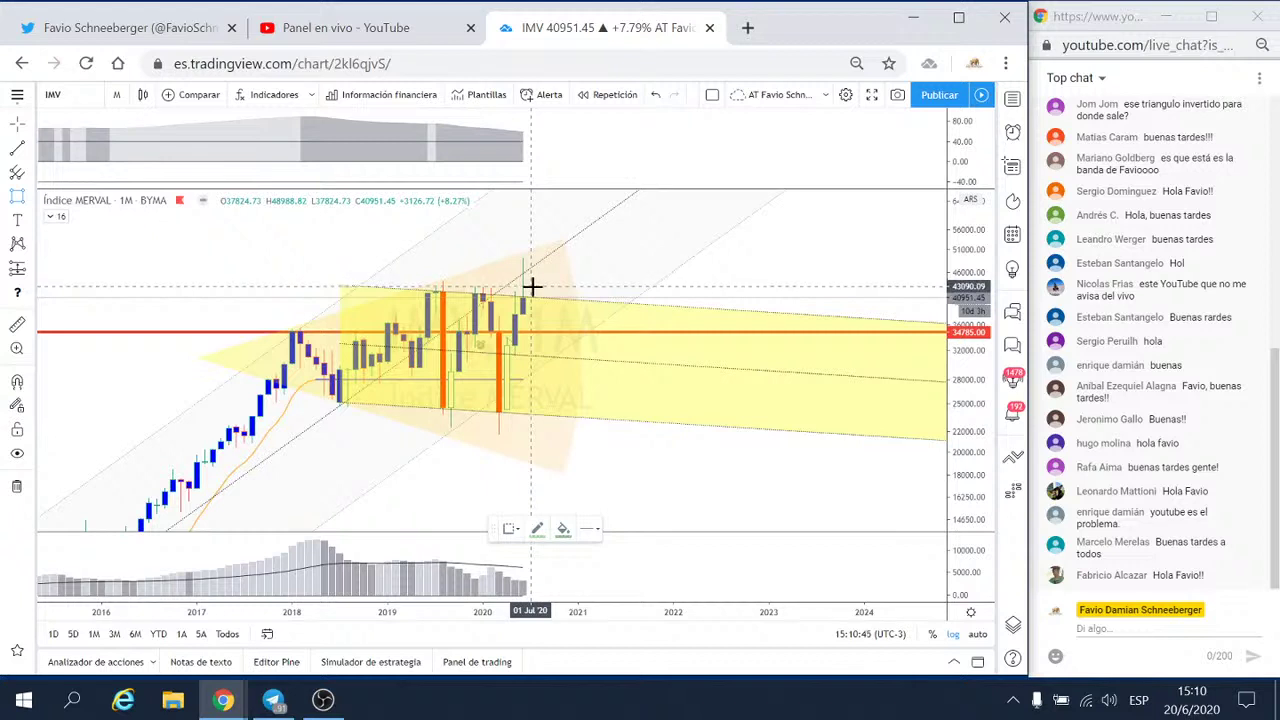
left_click(533, 289)
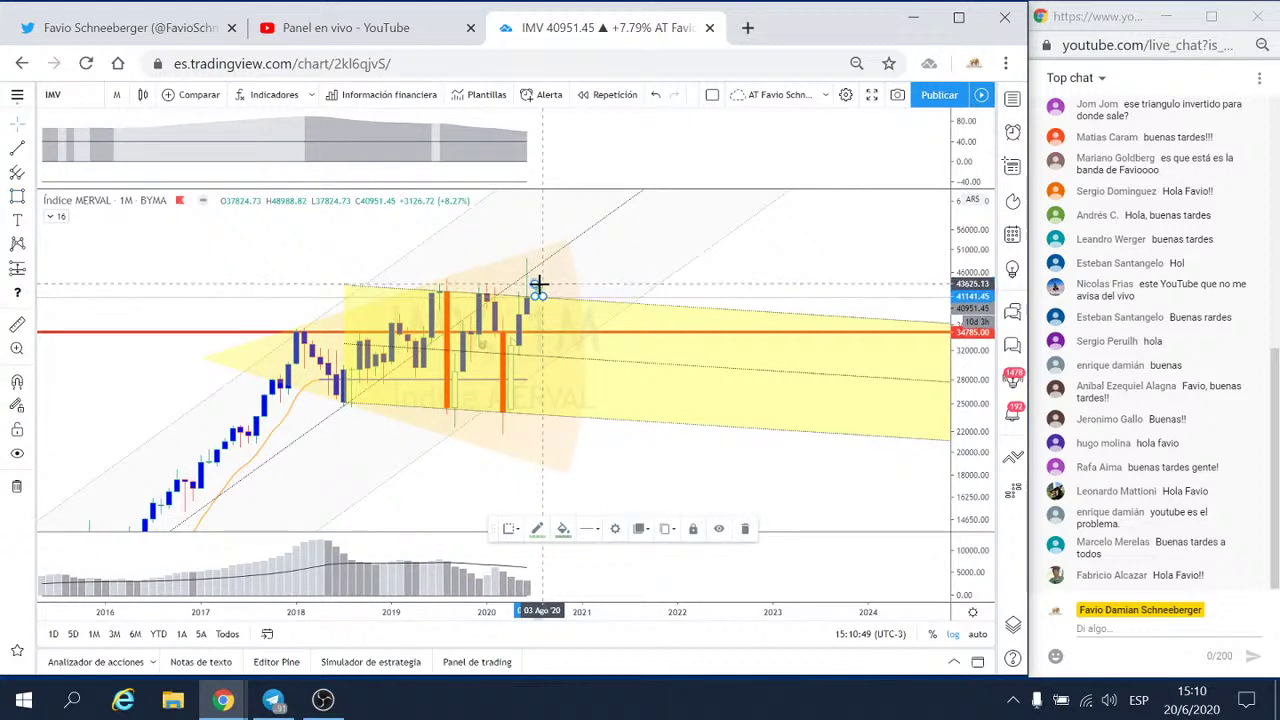
left_click(539, 295)
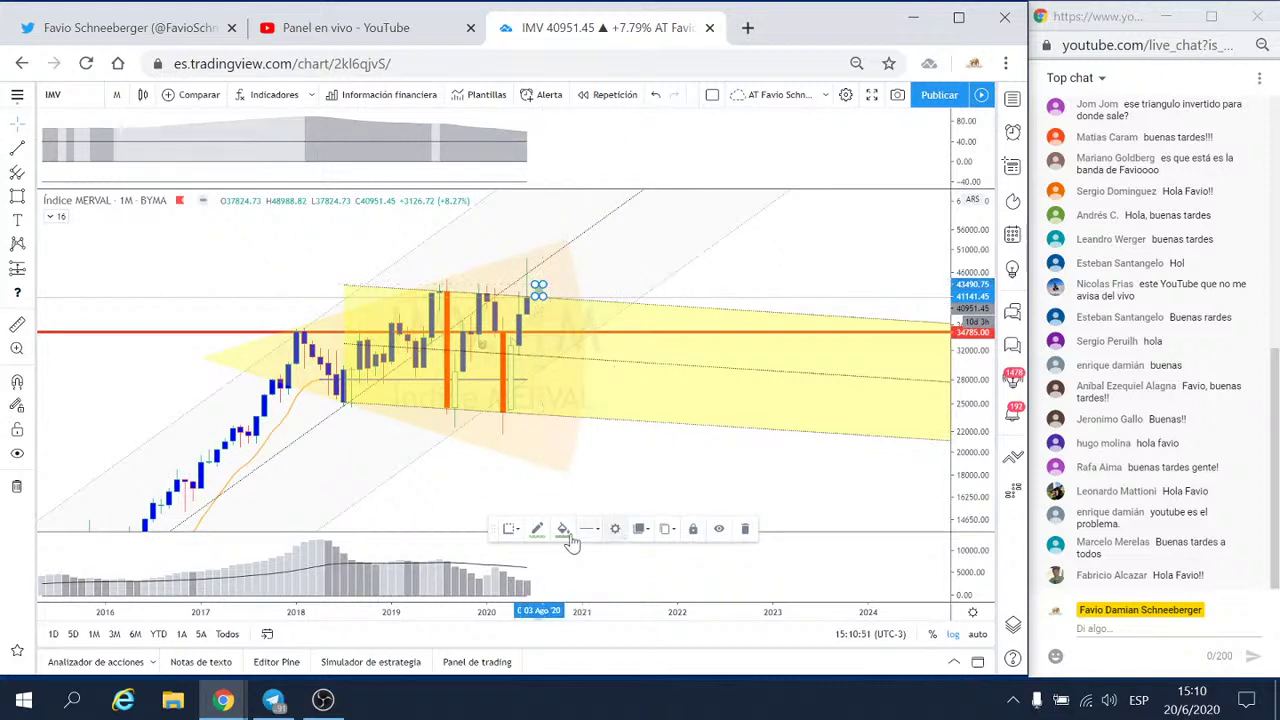
- Fill the small rectangle blue at lower opacity, then deselect it
left_click(563, 530)
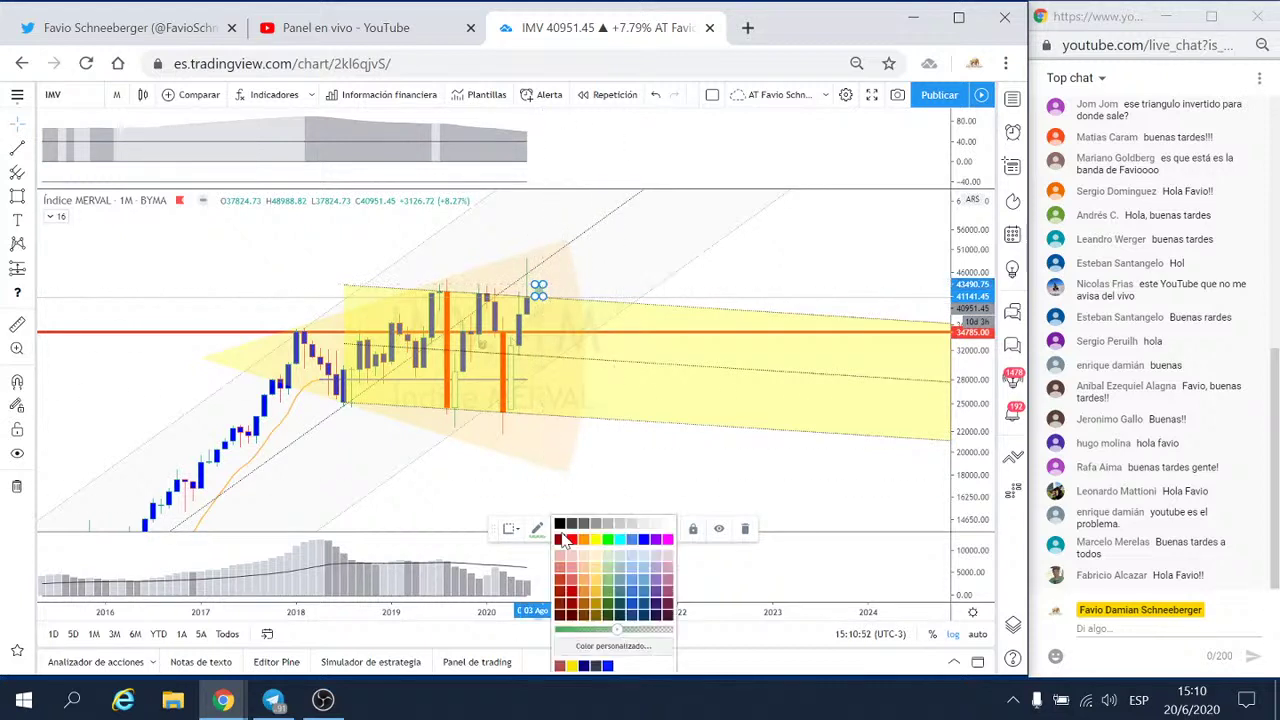
left_click(688, 318)
left_click(545, 290)
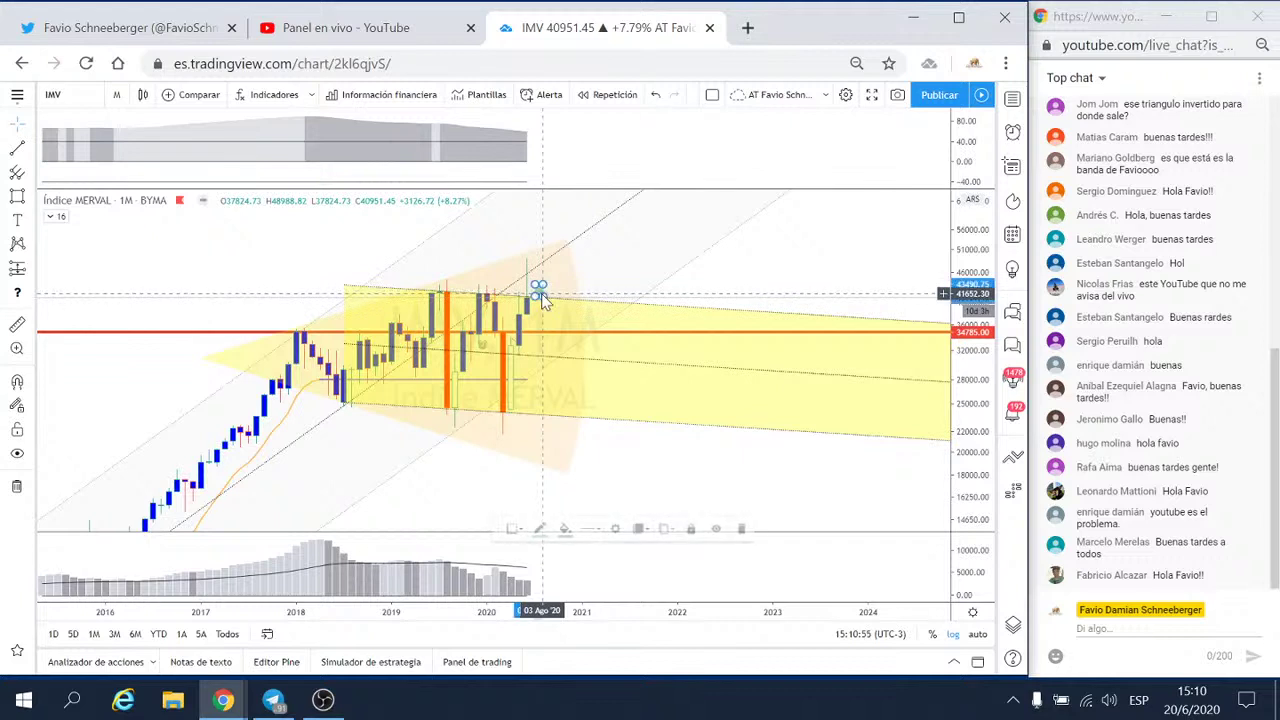
left_click(563, 530)
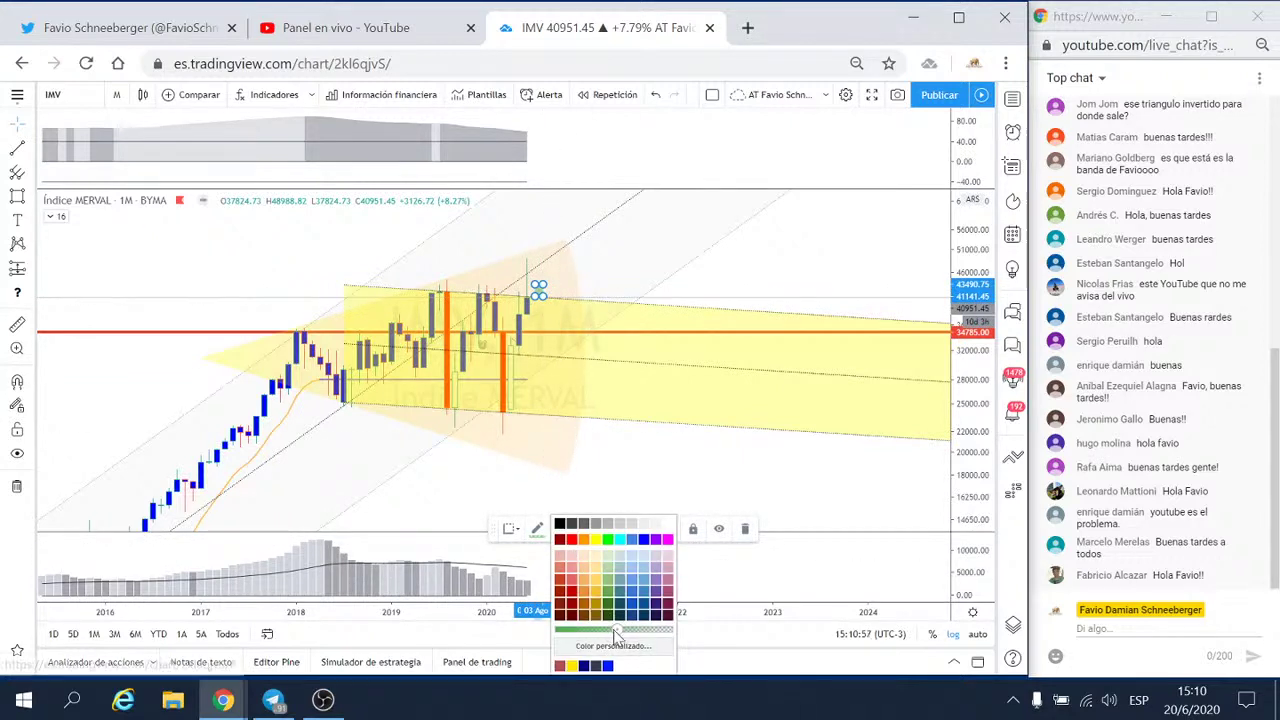
left_click_drag(617, 633, 563, 638)
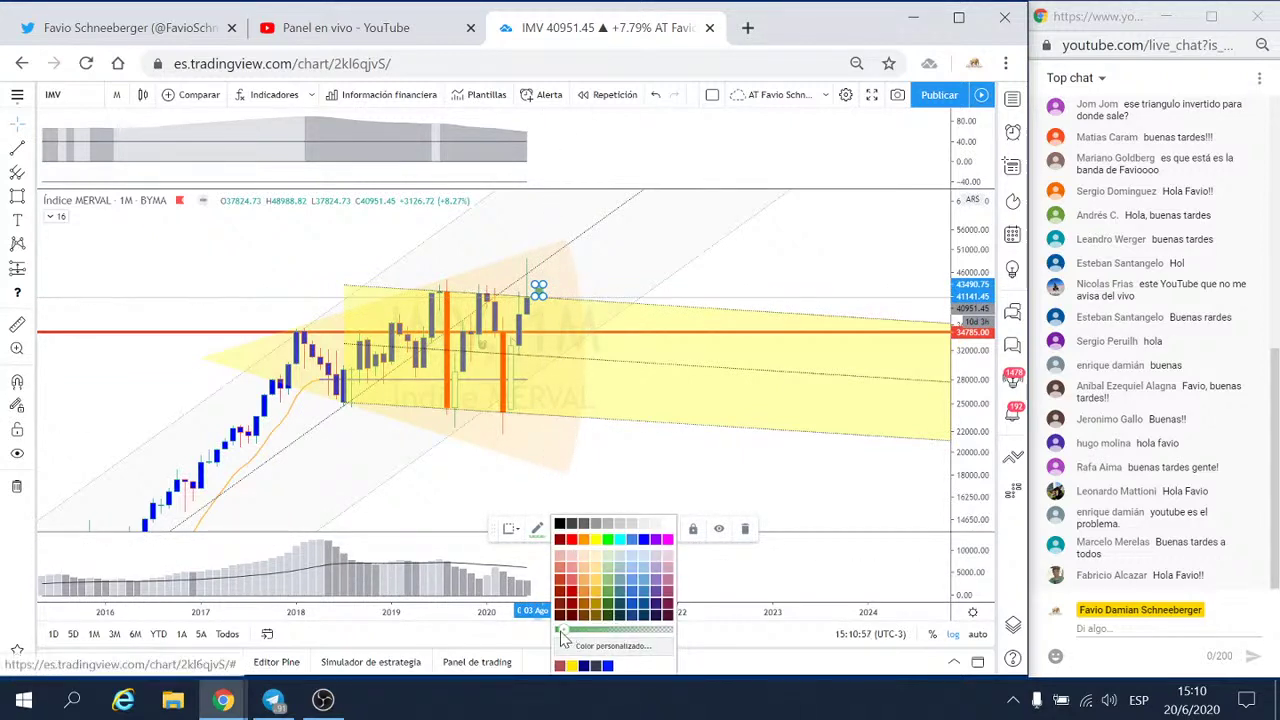
left_click(643, 540)
left_click(686, 294)
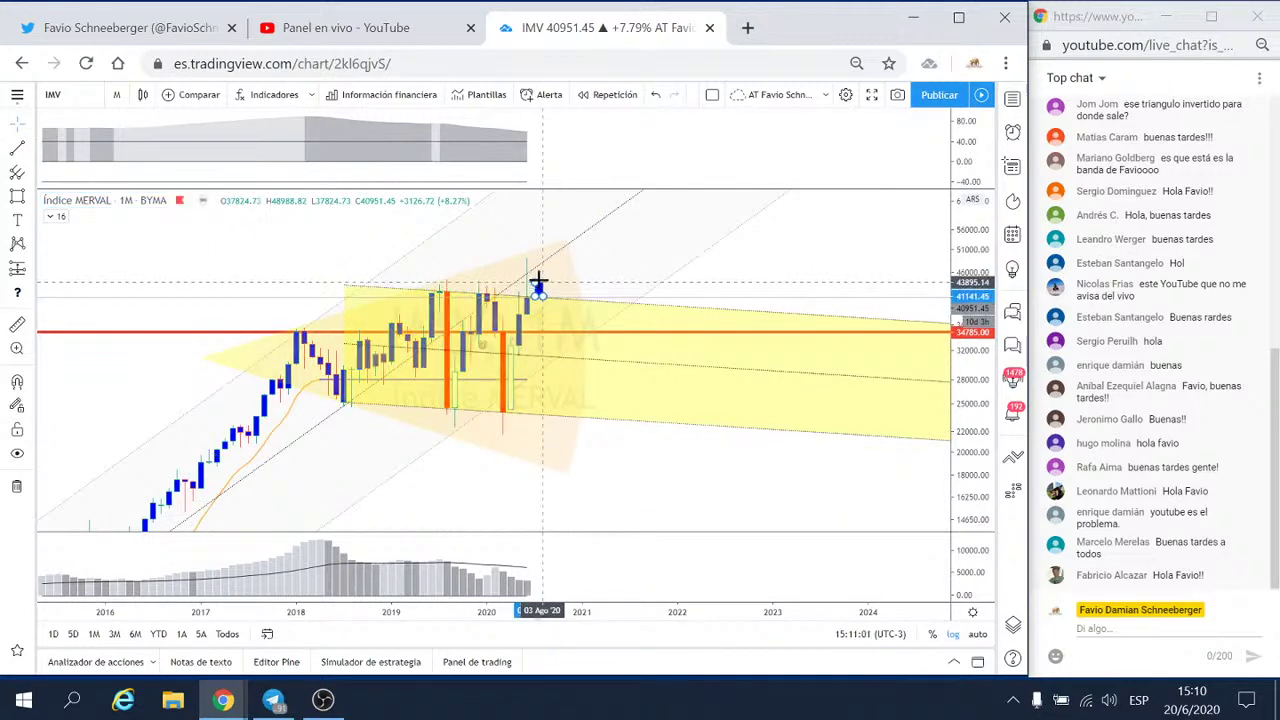
left_click(538, 280)
left_click(738, 290)
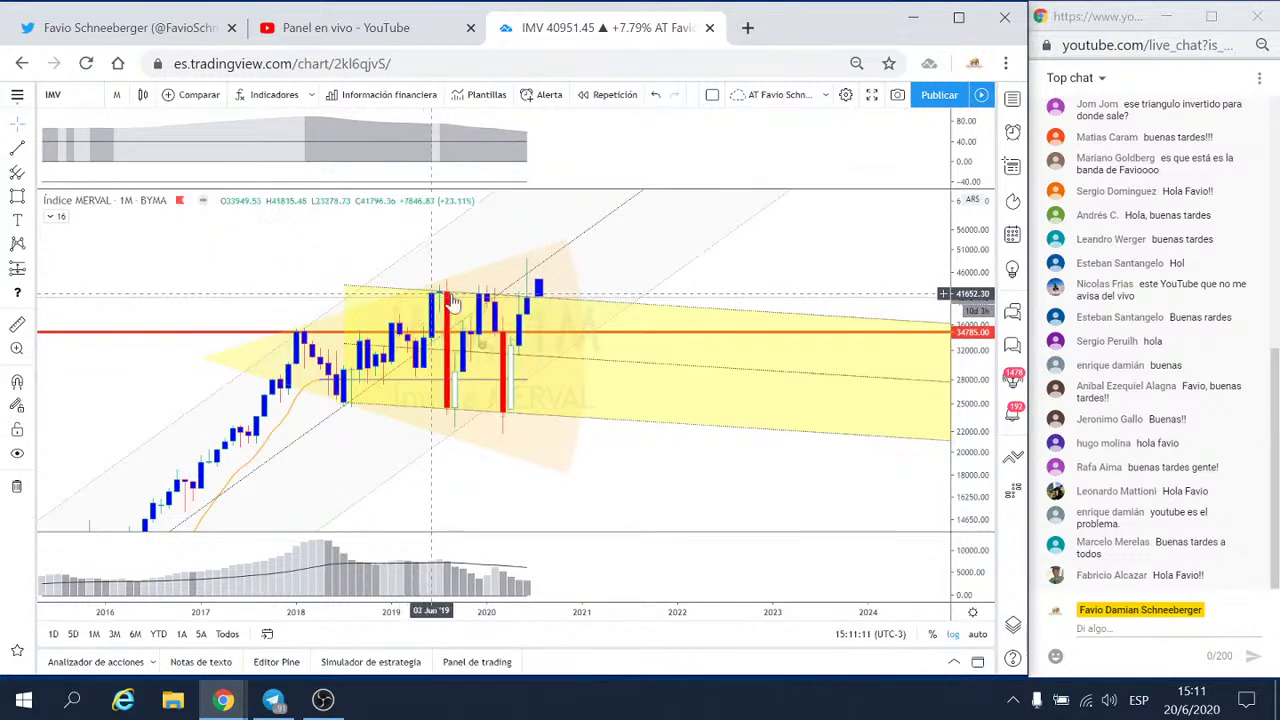
- With magnet snapping on, place a horizontal ray at the August 2019 high (44470.76)
left_click(33, 150)
left_click(60, 281)
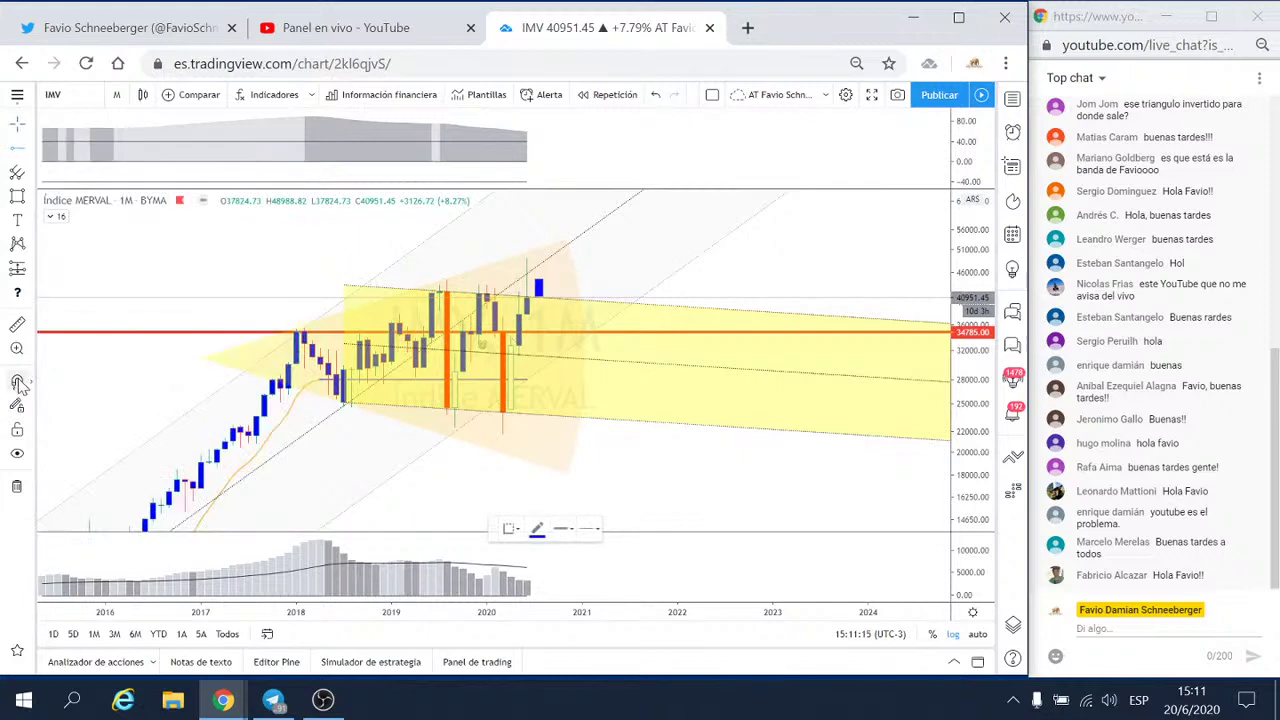
left_click(17, 381)
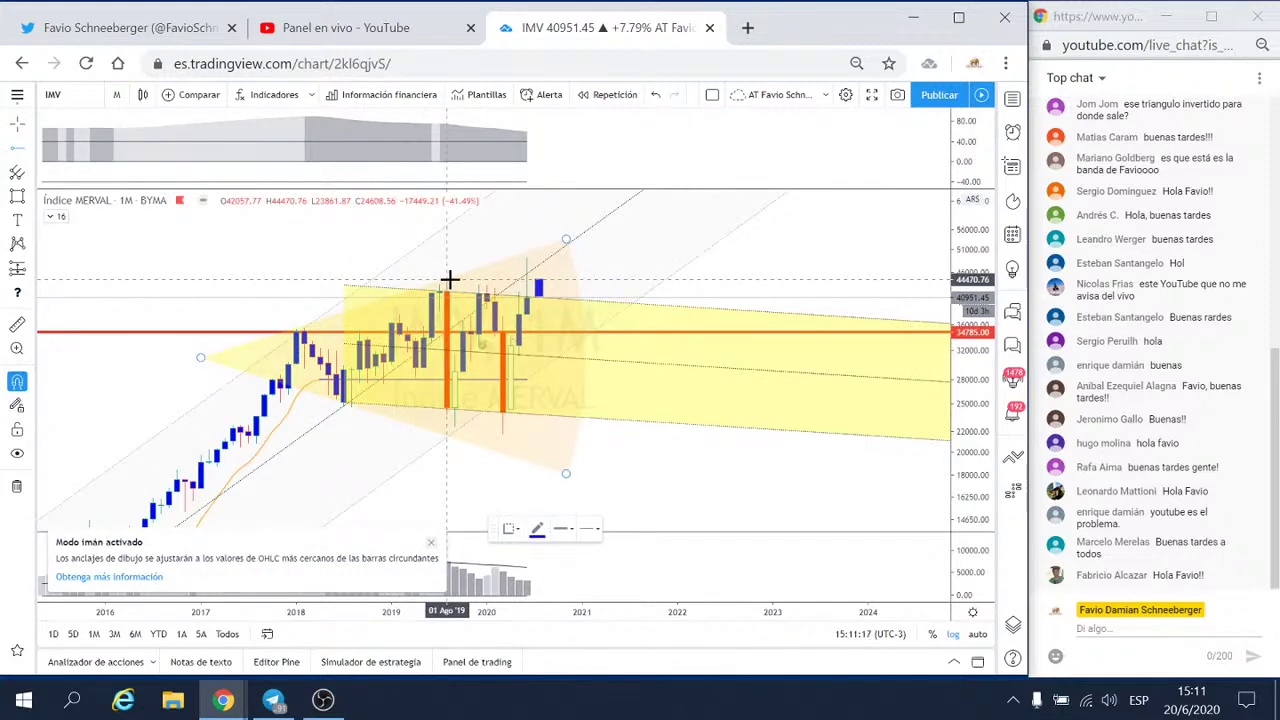
left_click(449, 279)
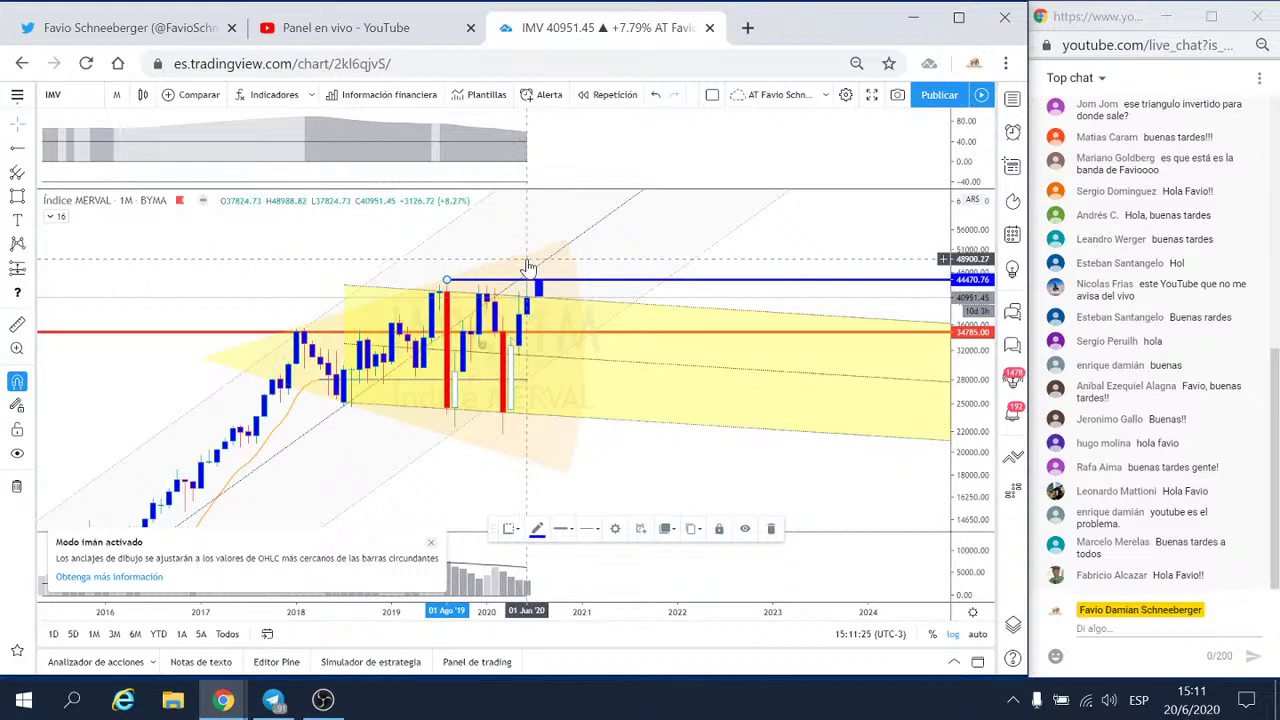
- Draw a blue trend line from the 2019 high to the latest candle high
left_click(33, 153)
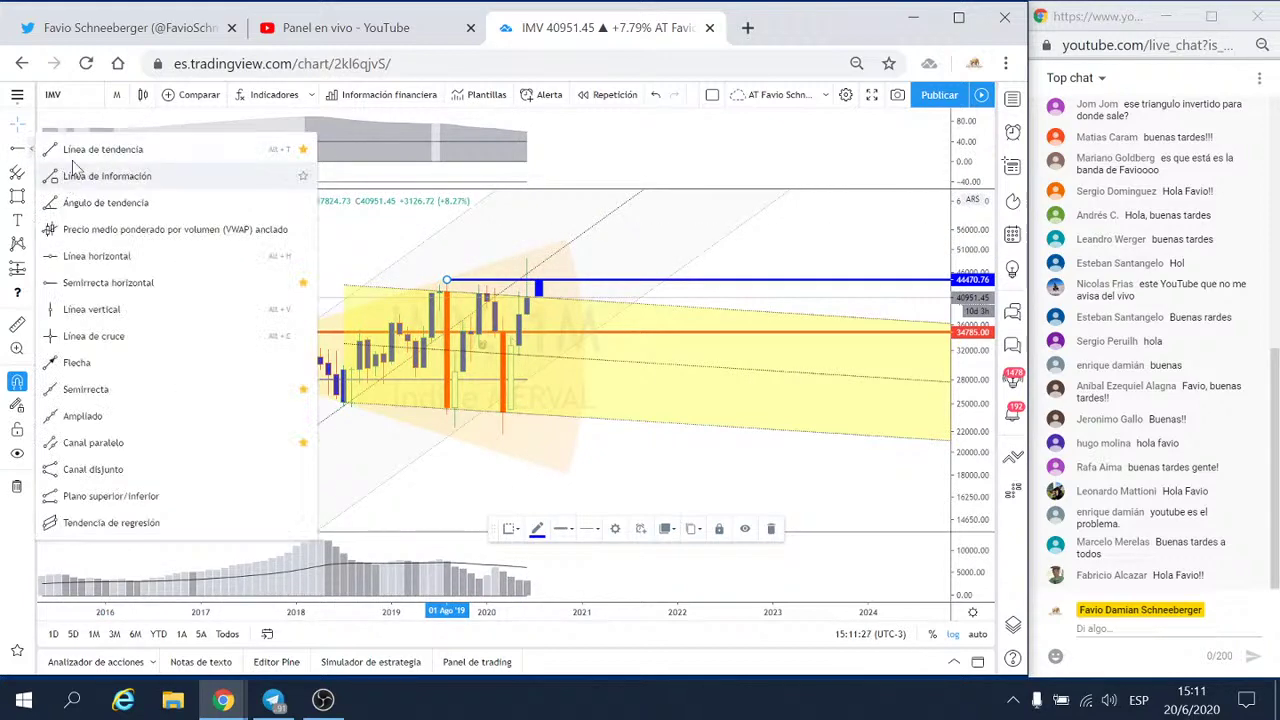
left_click(80, 149)
left_click(447, 280)
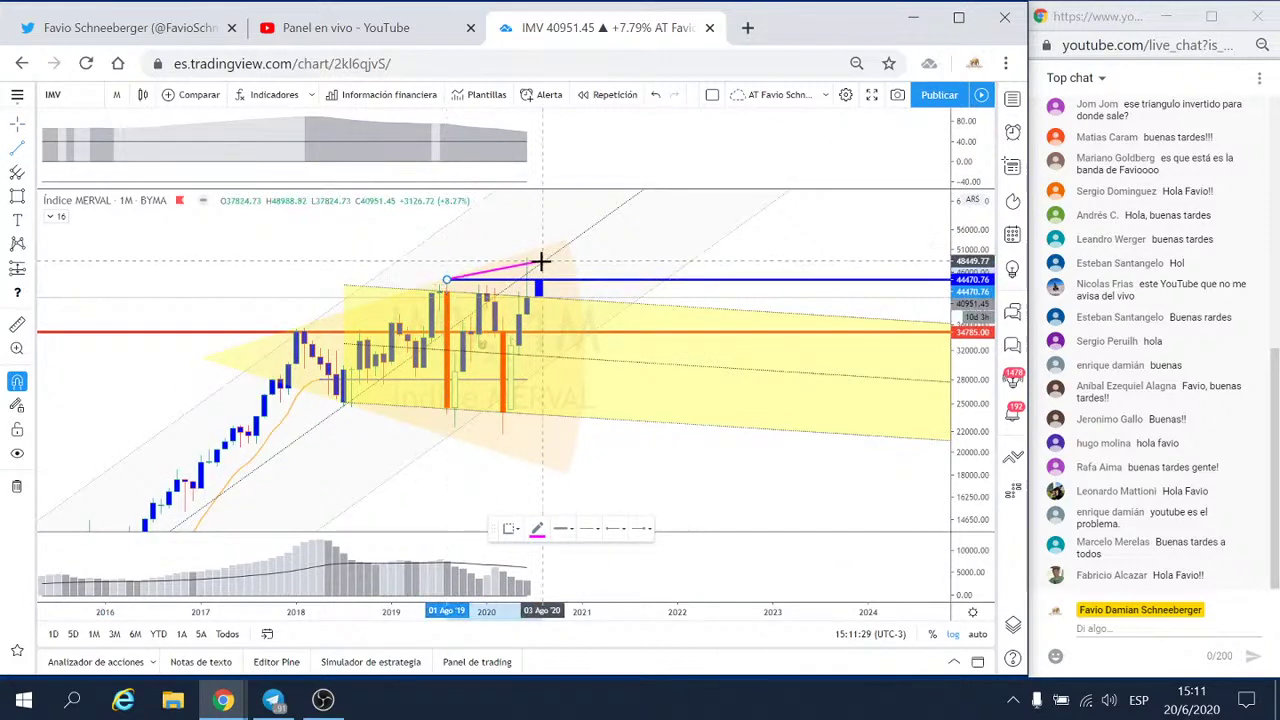
left_click(526, 260)
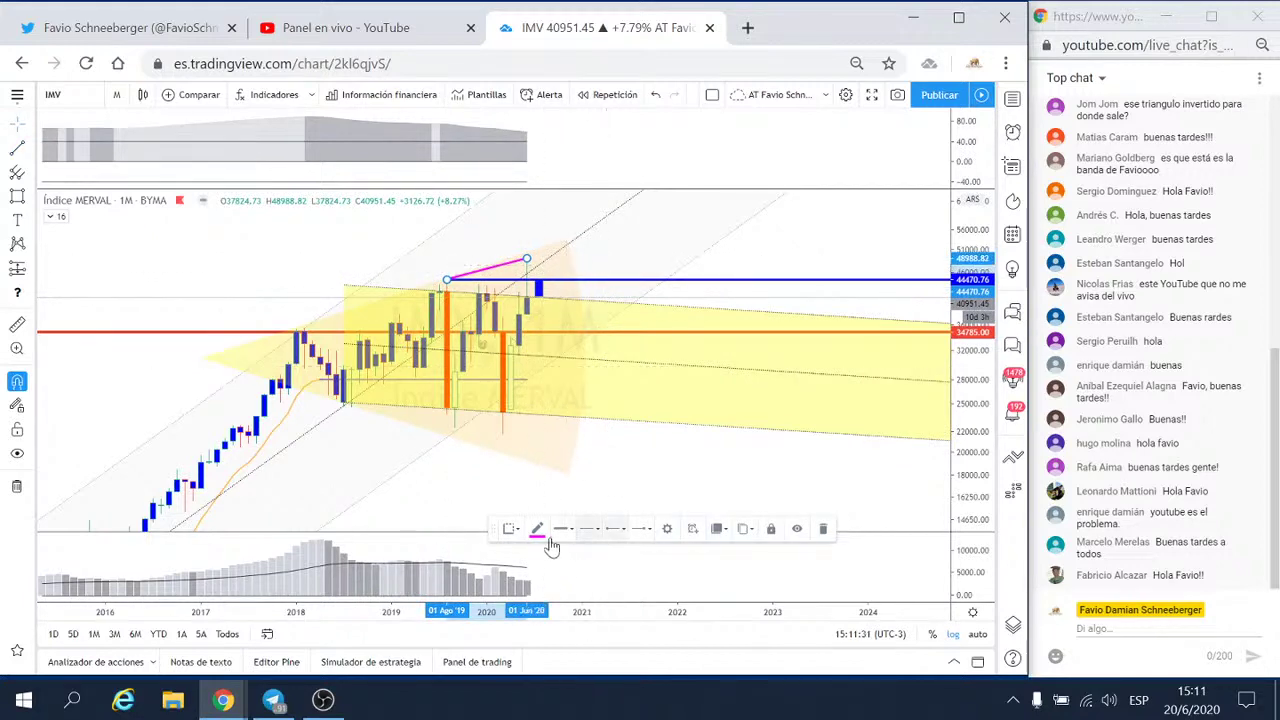
left_click(537, 528)
left_click(619, 541)
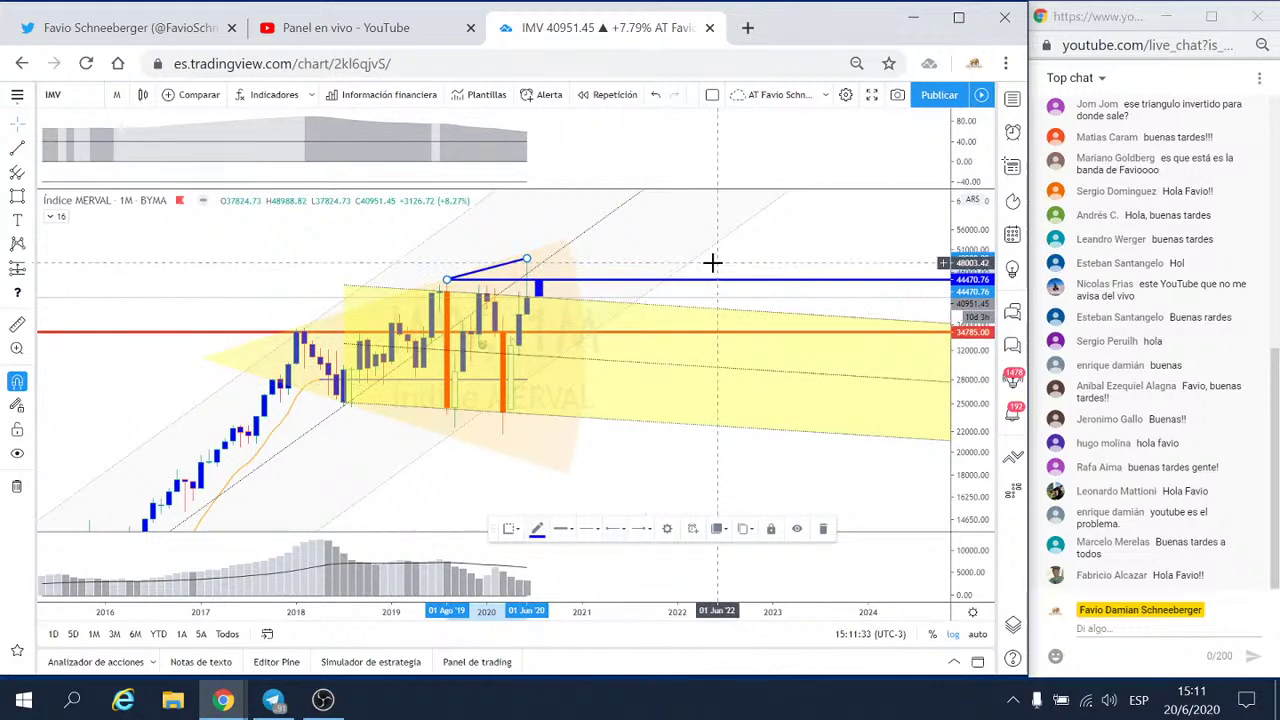
left_click(743, 274)
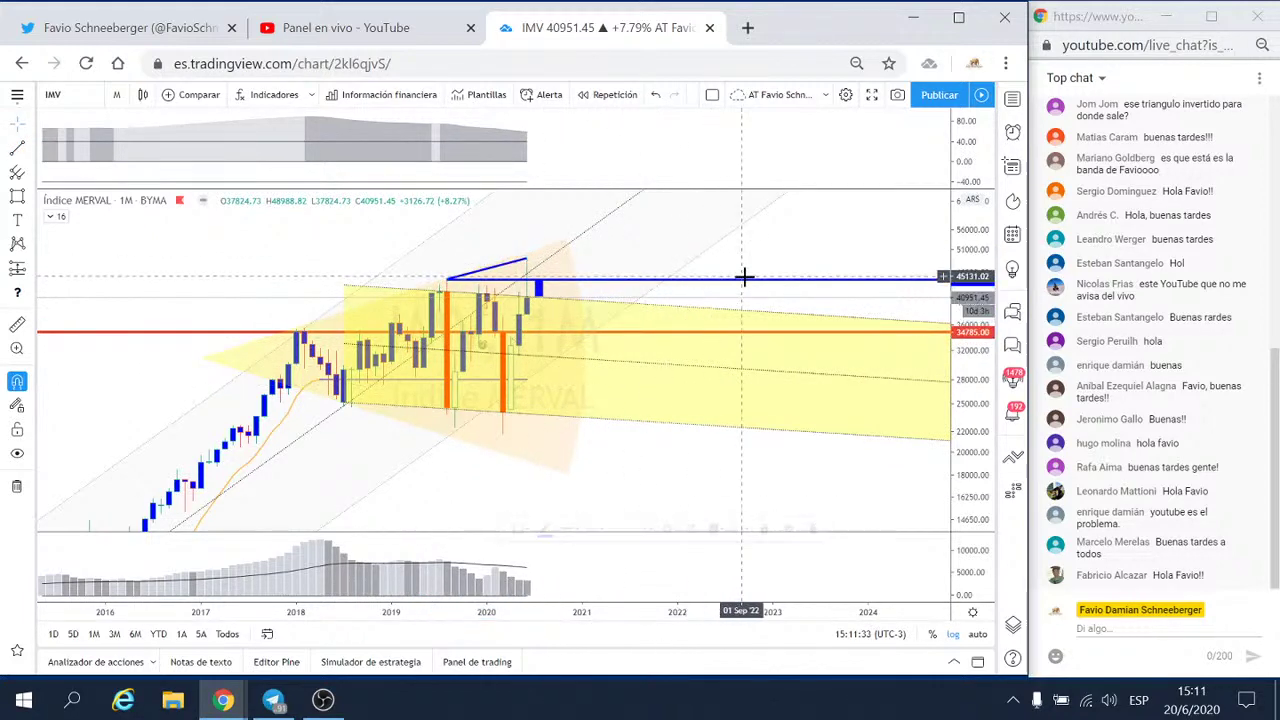
- Delete the blue box and hide the horizontal ray on daily, hourly, minute and seconds charts
left_click(539, 288)
key("Delete")
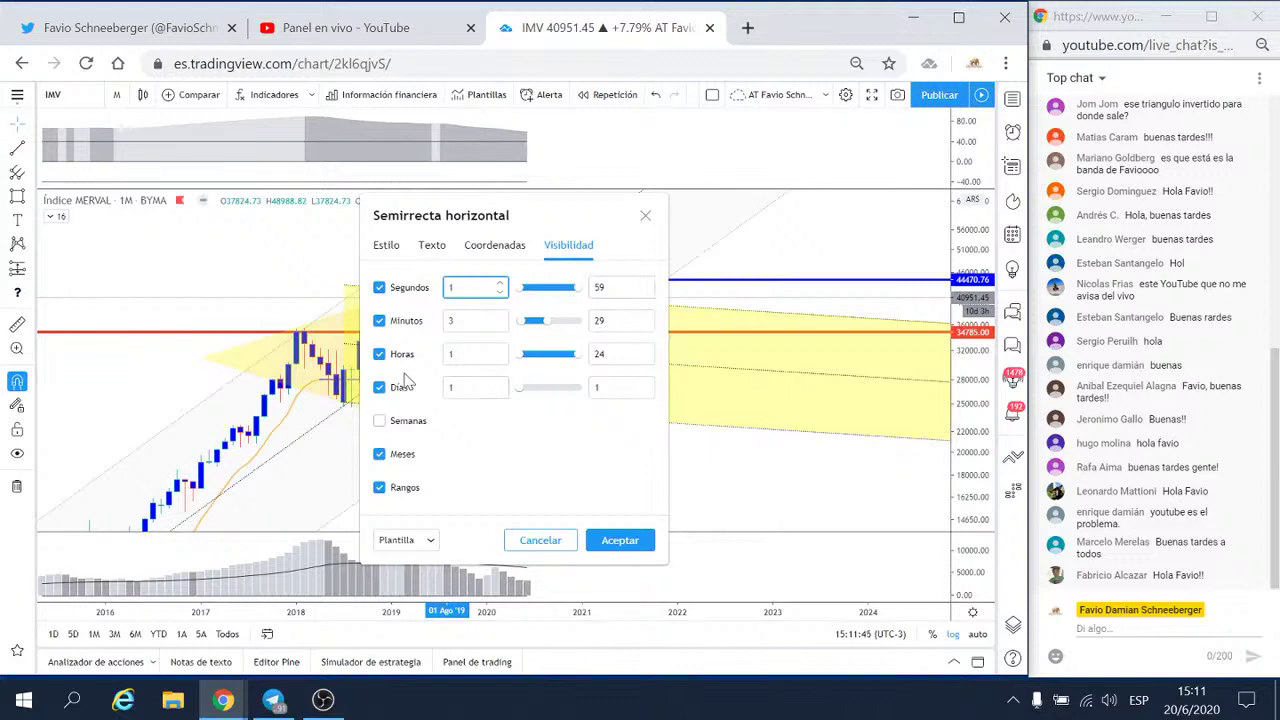
left_click(379, 387)
left_click(379, 354)
left_click(379, 320)
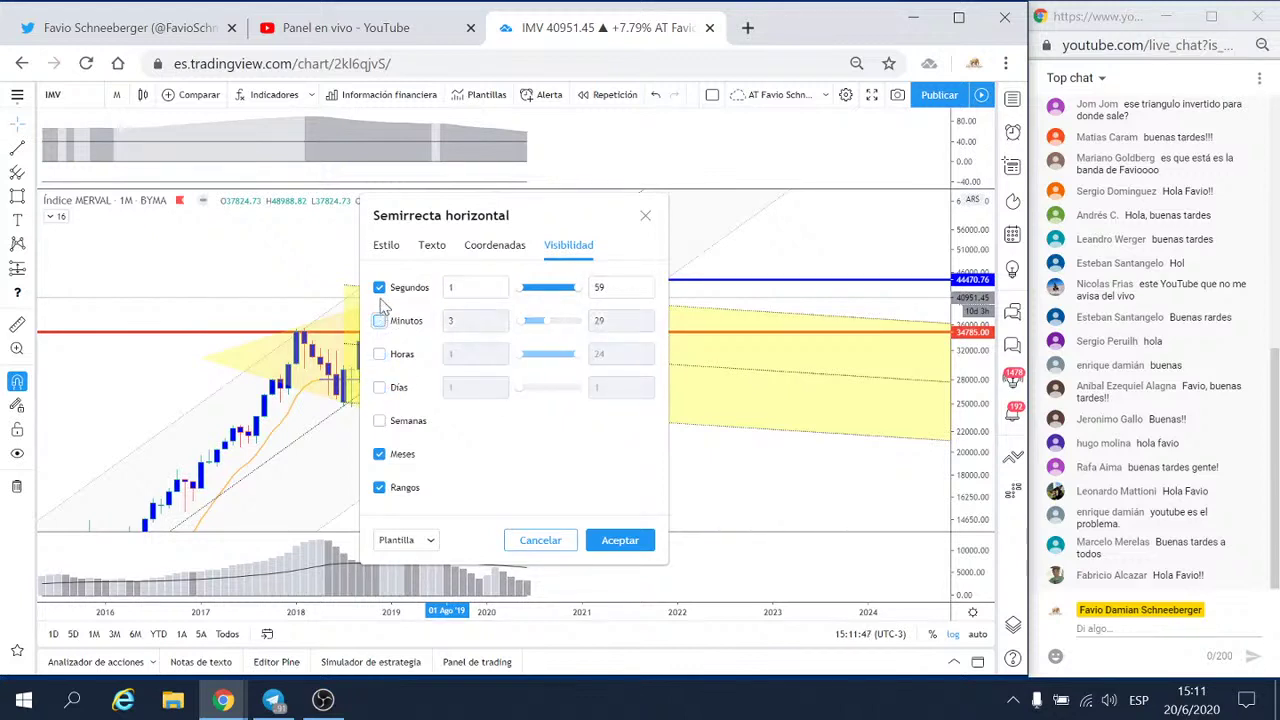
left_click(379, 287)
left_click(628, 553)
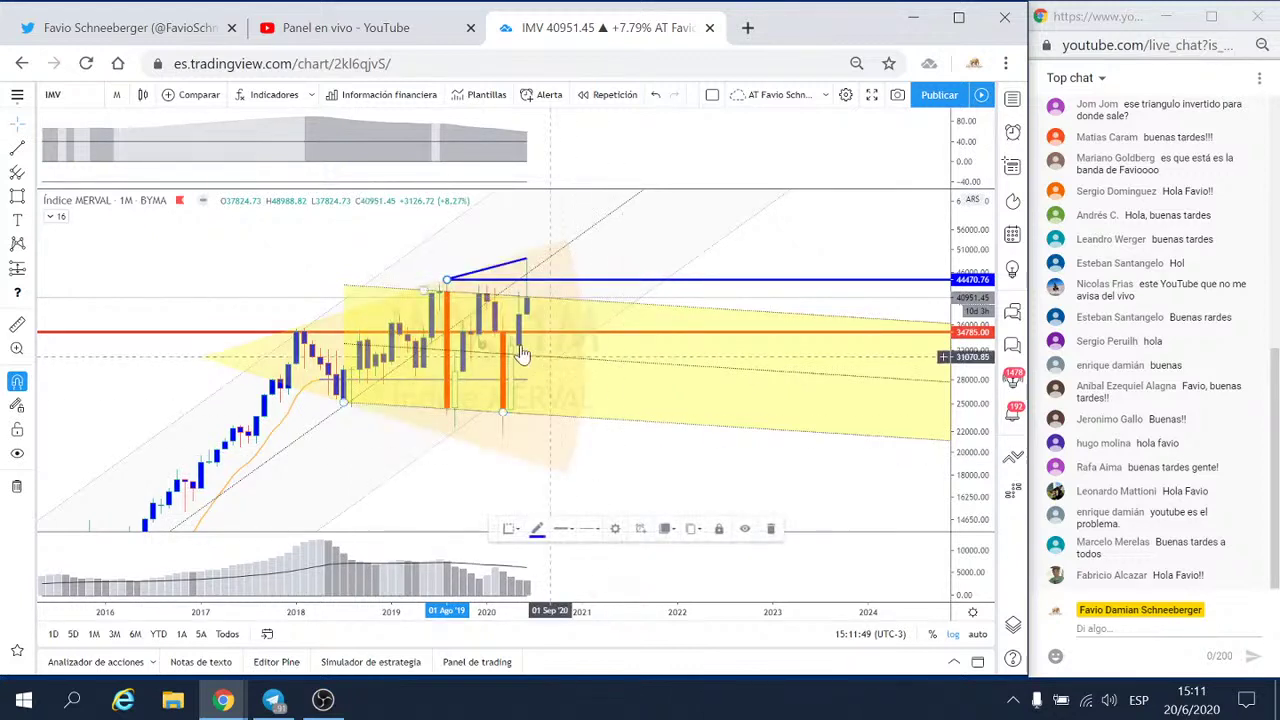
double_click(620, 285)
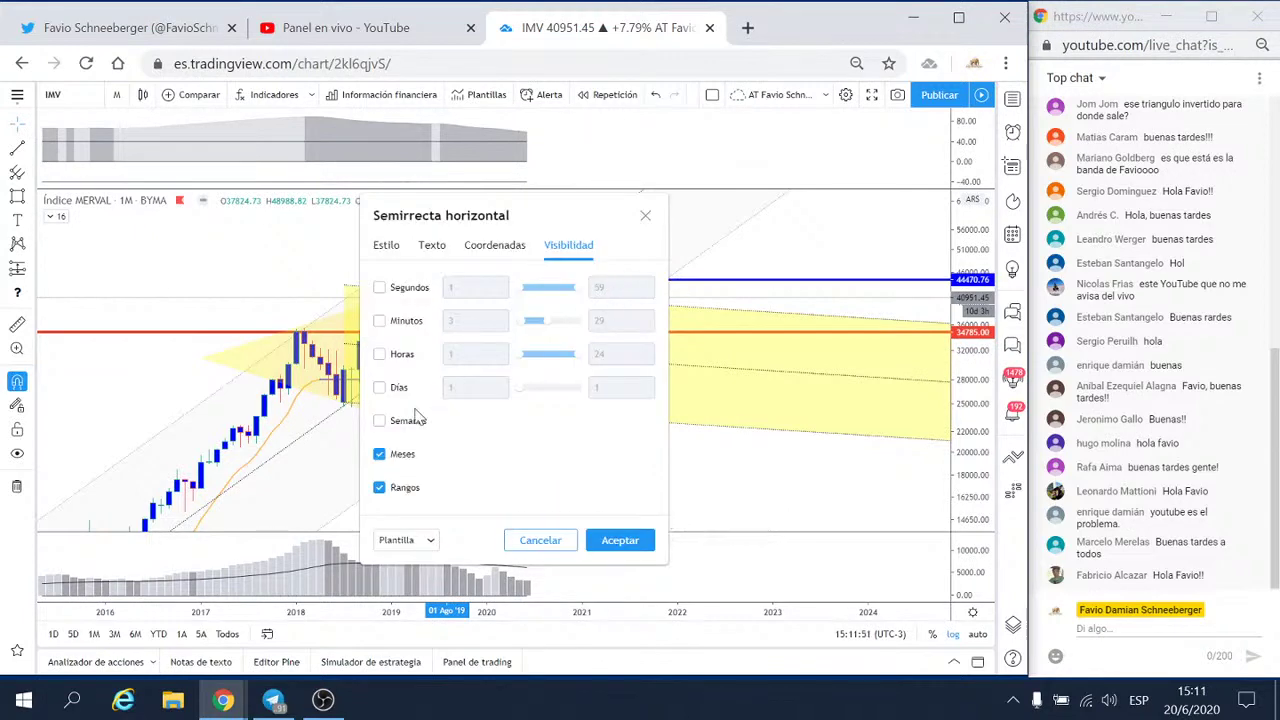
left_click(630, 543)
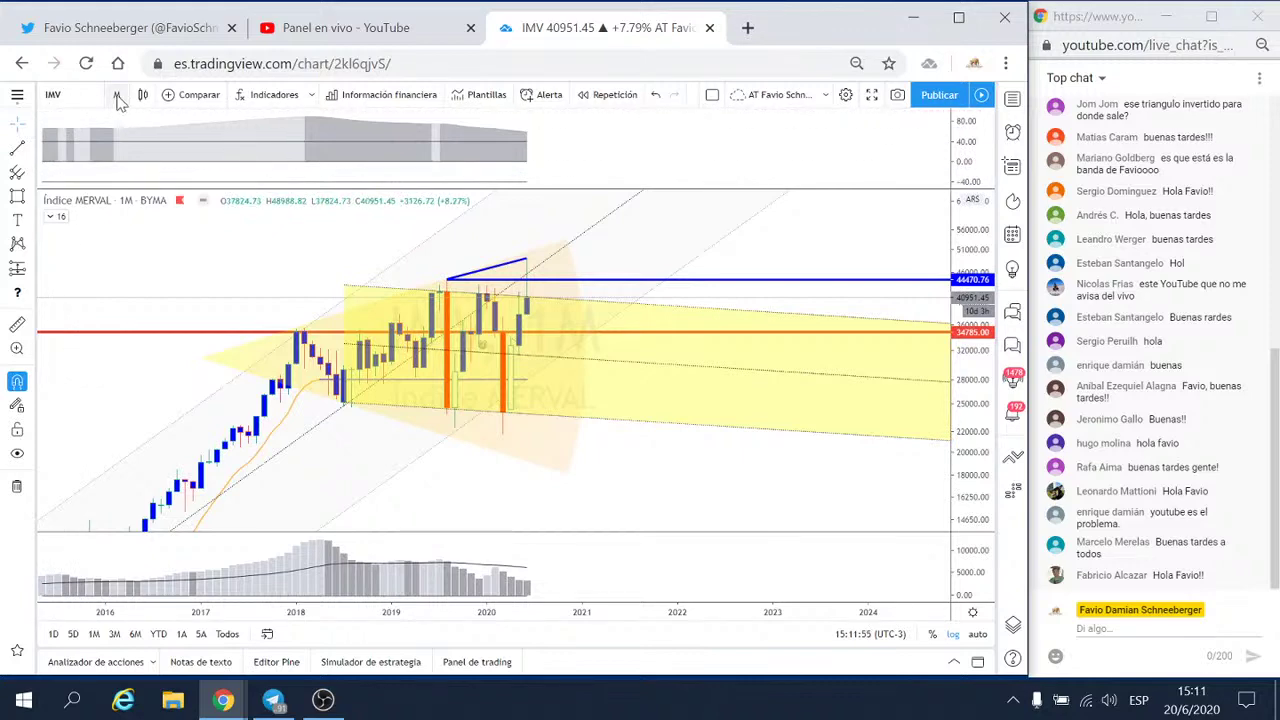
left_click(116, 94)
- Switch the chart interval to weekly (1S) candles
left_click(132, 482)
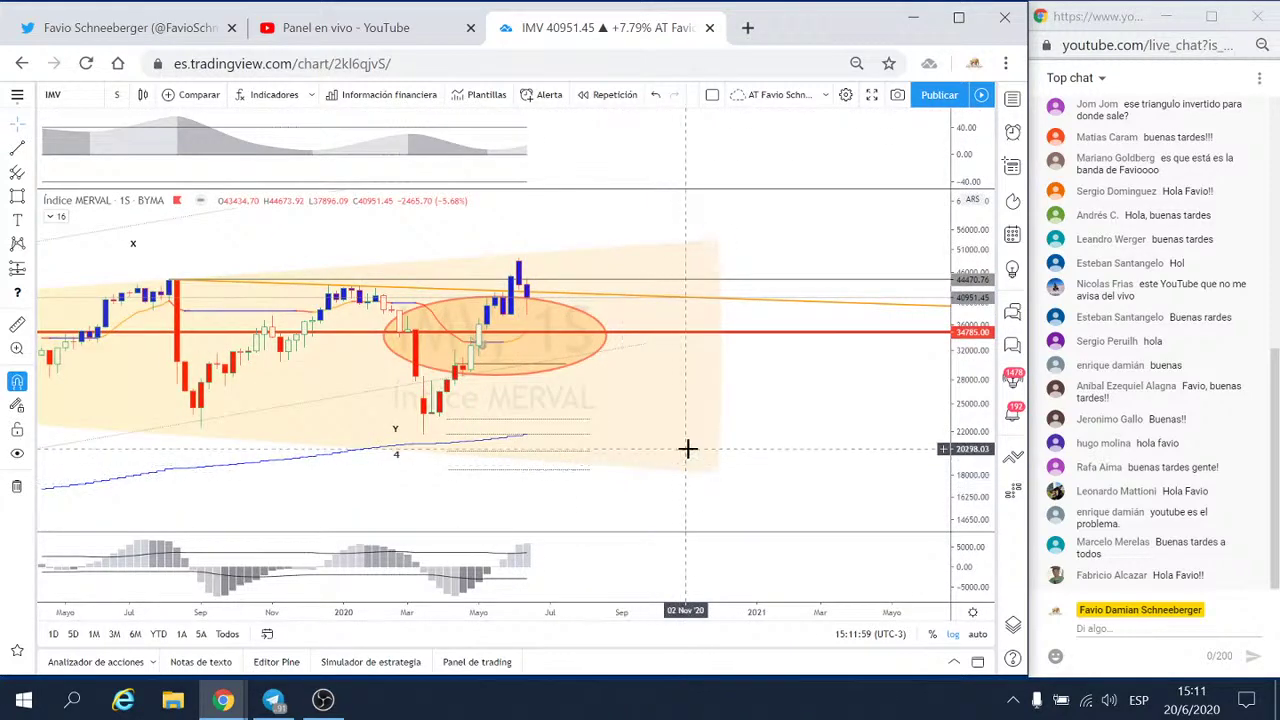
scroll(722, 440, "down", 3)
scroll(722, 436, "down", 2)
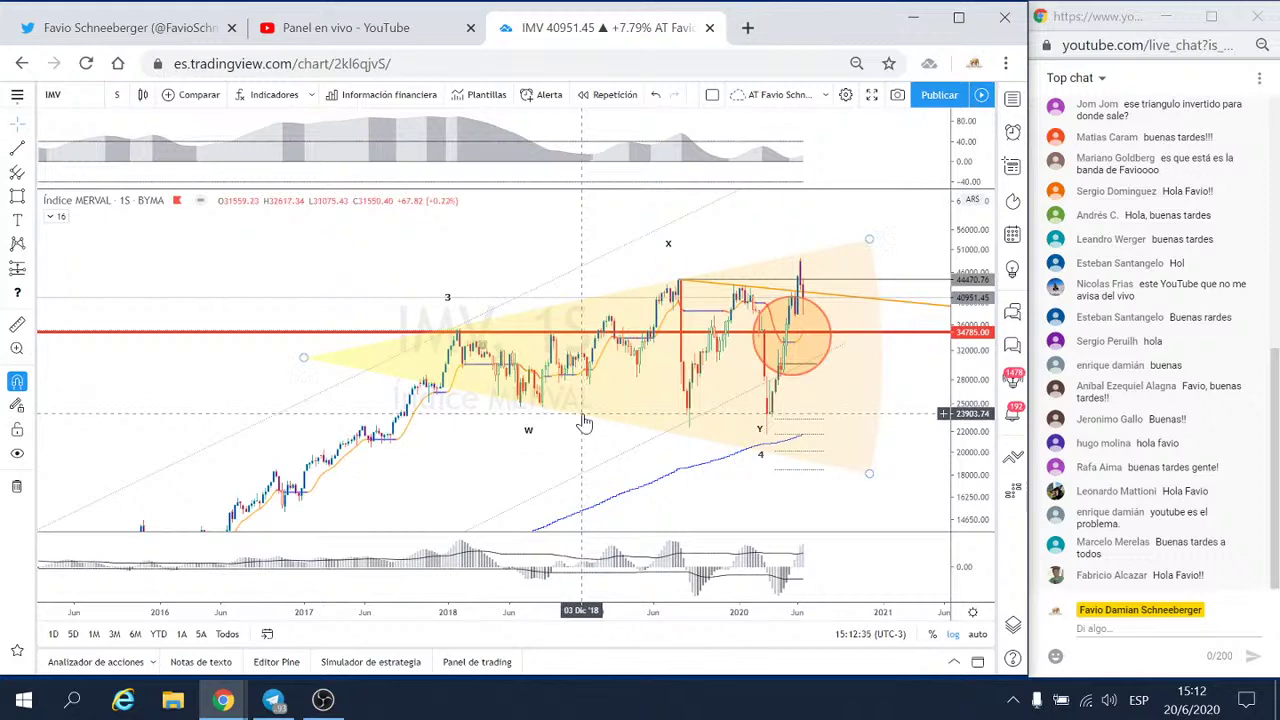
- Hide the yellow projection on weekly intervals and rescale the chart around recent candles
double_click(585, 415)
left_click(380, 421)
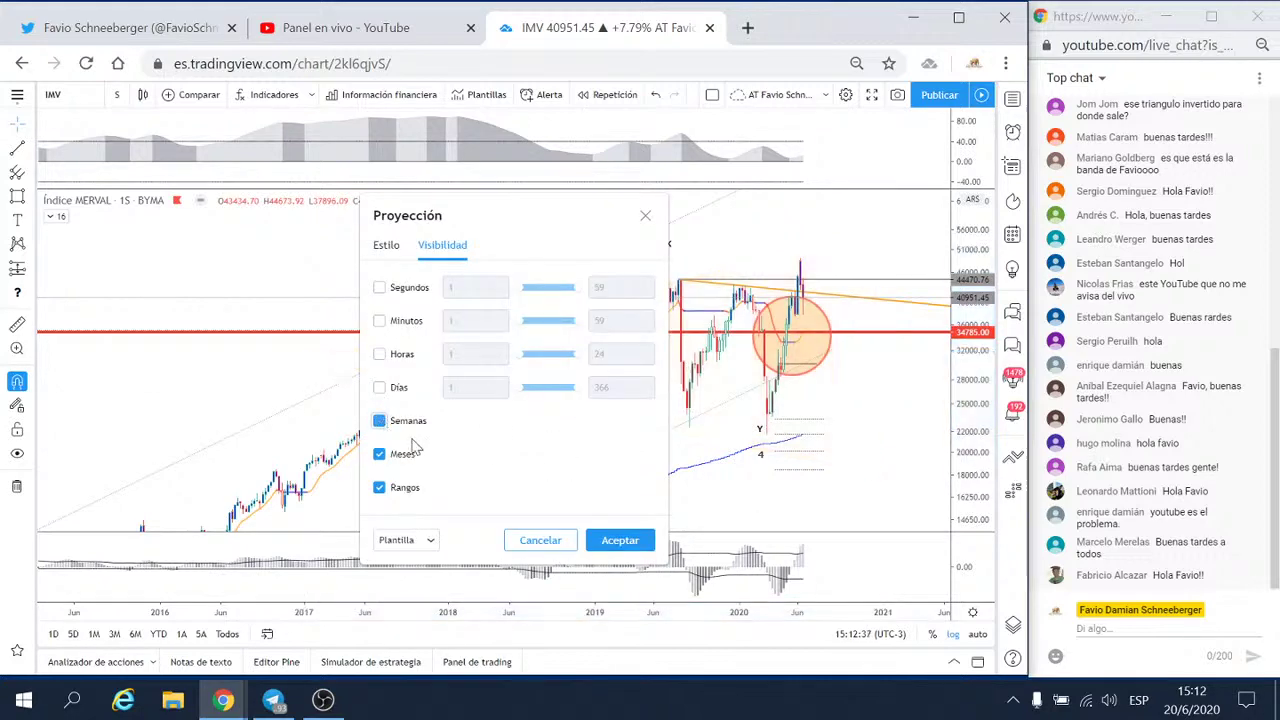
left_click(620, 540)
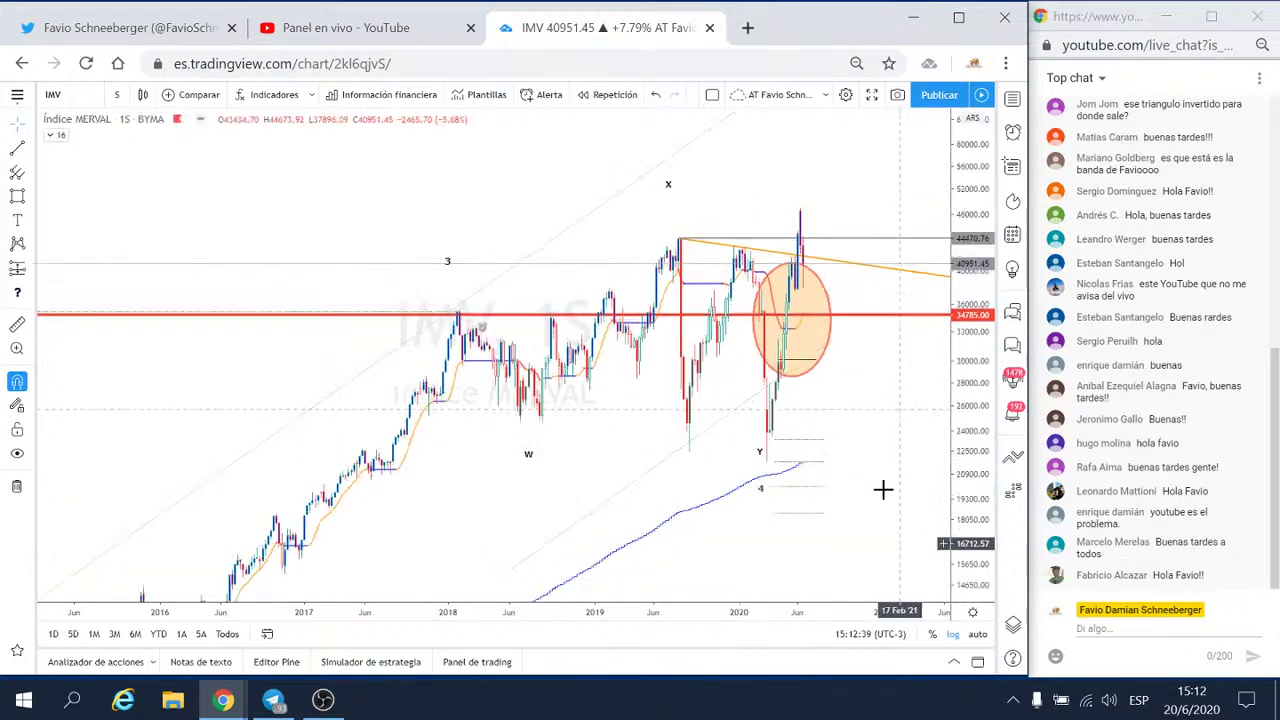
scroll(551, 451, "down", 3)
scroll(940, 310, "down", 3)
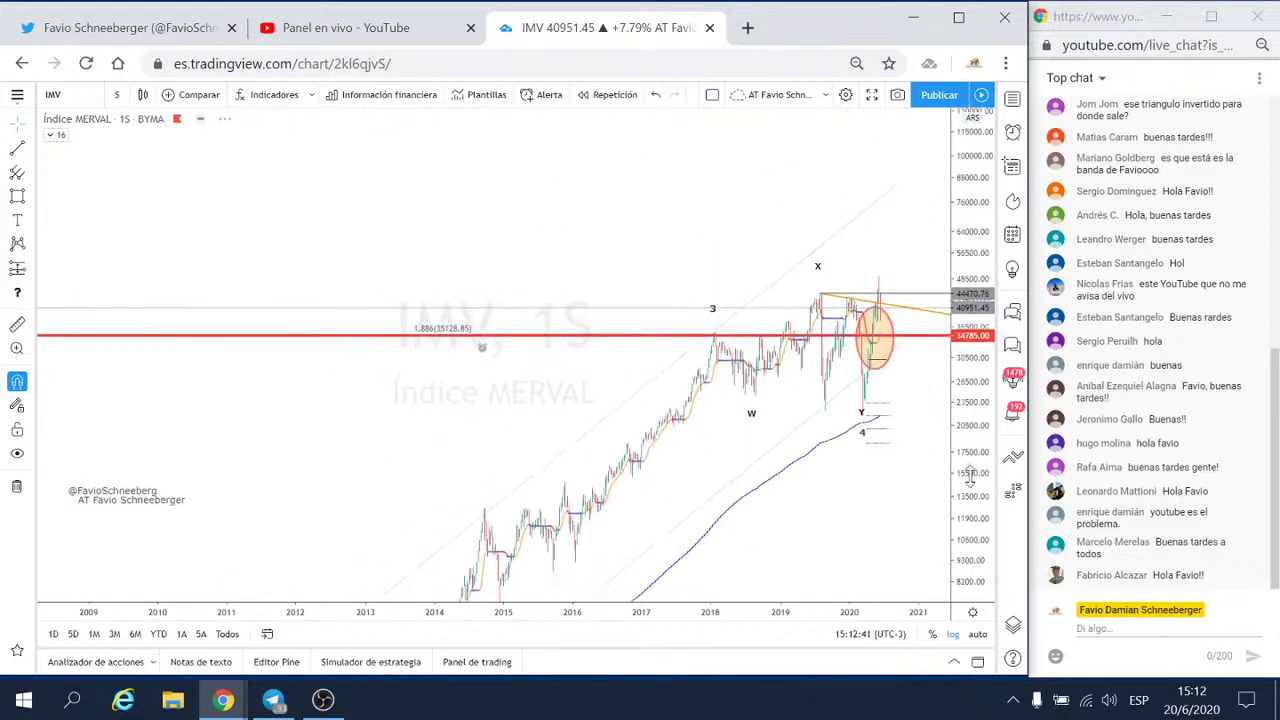
scroll(920, 490, "up", 3)
scroll(913, 491, "up", 1)
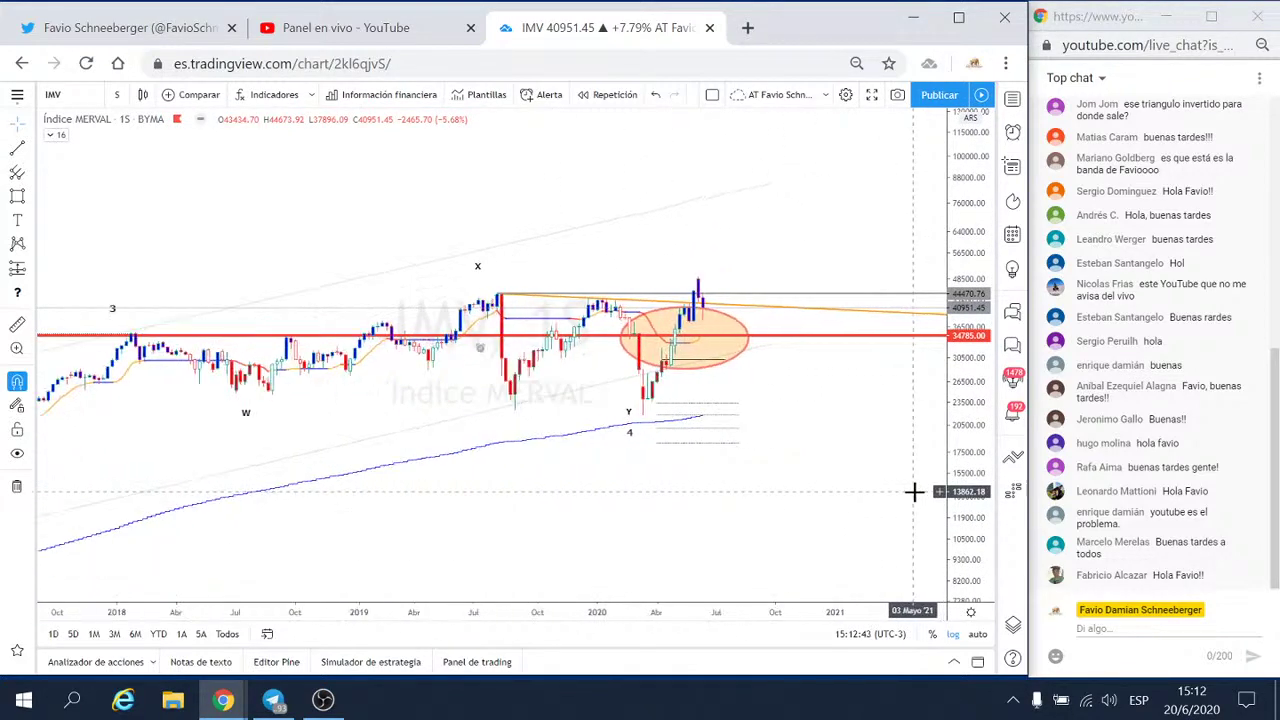
scroll(955, 505, "up", 2)
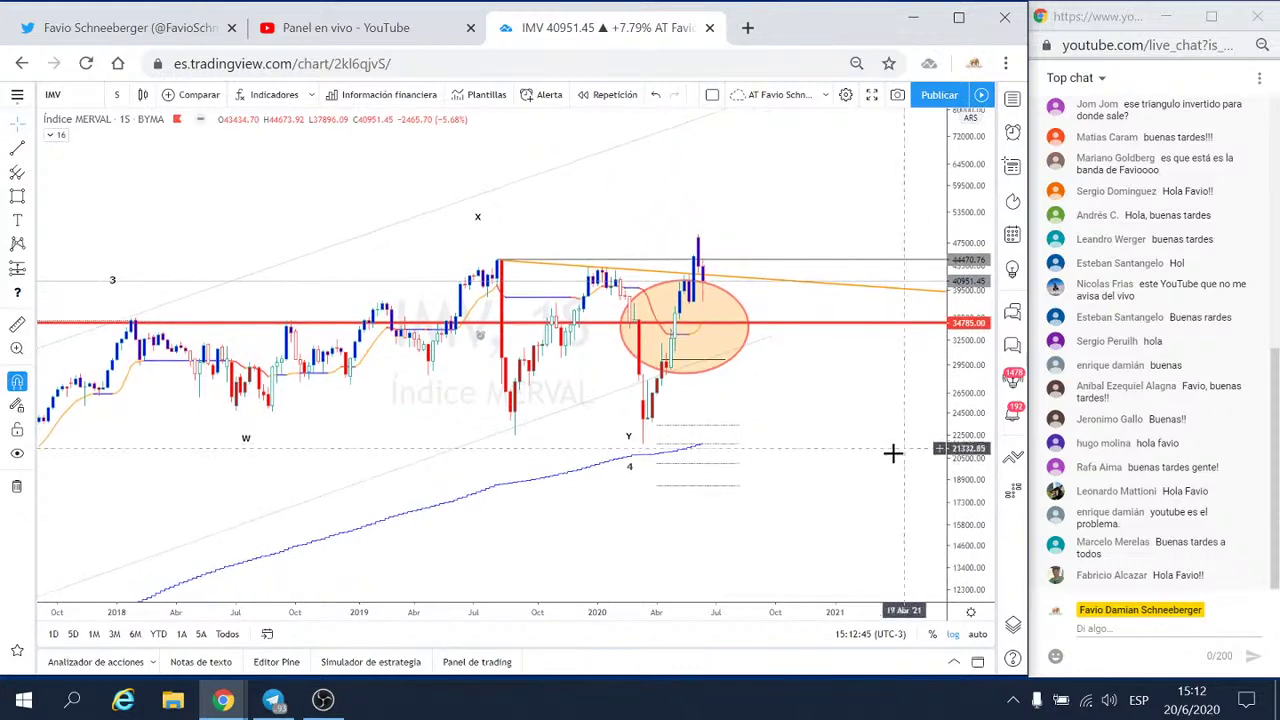
scroll(894, 449, "up", 2)
left_click_drag(968, 475, 968, 390)
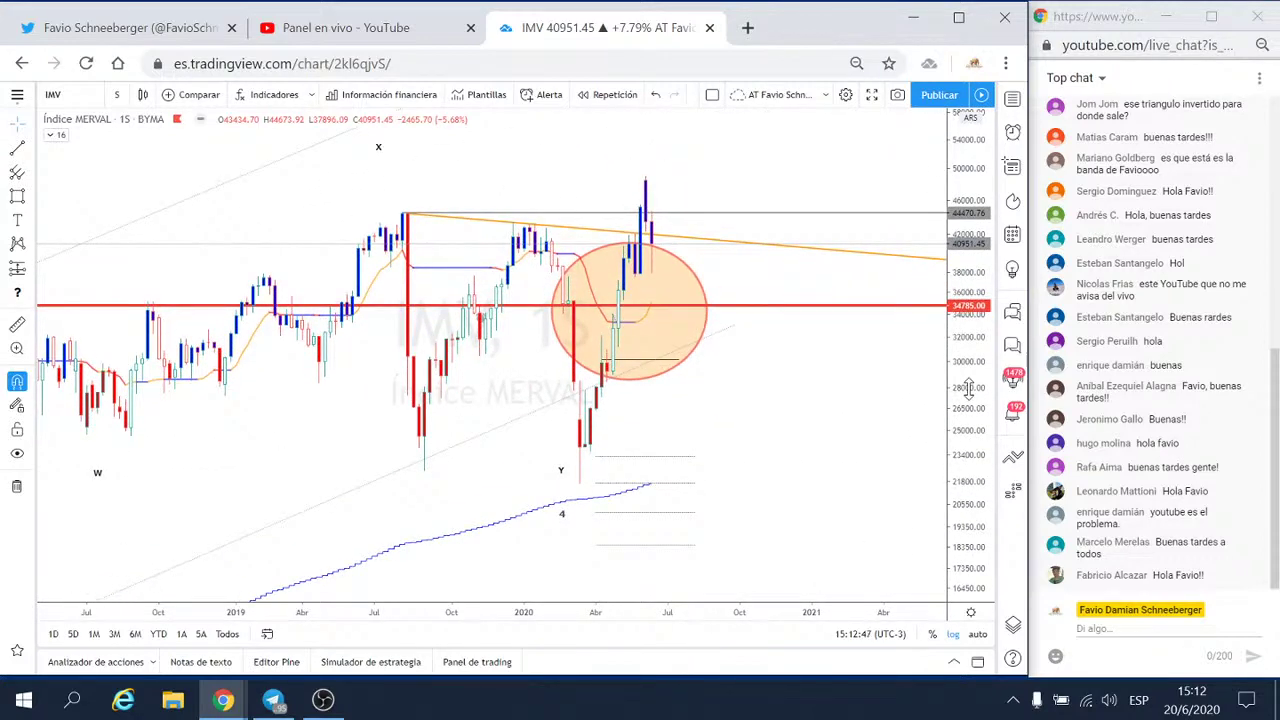
left_click_drag(754, 380, 814, 463)
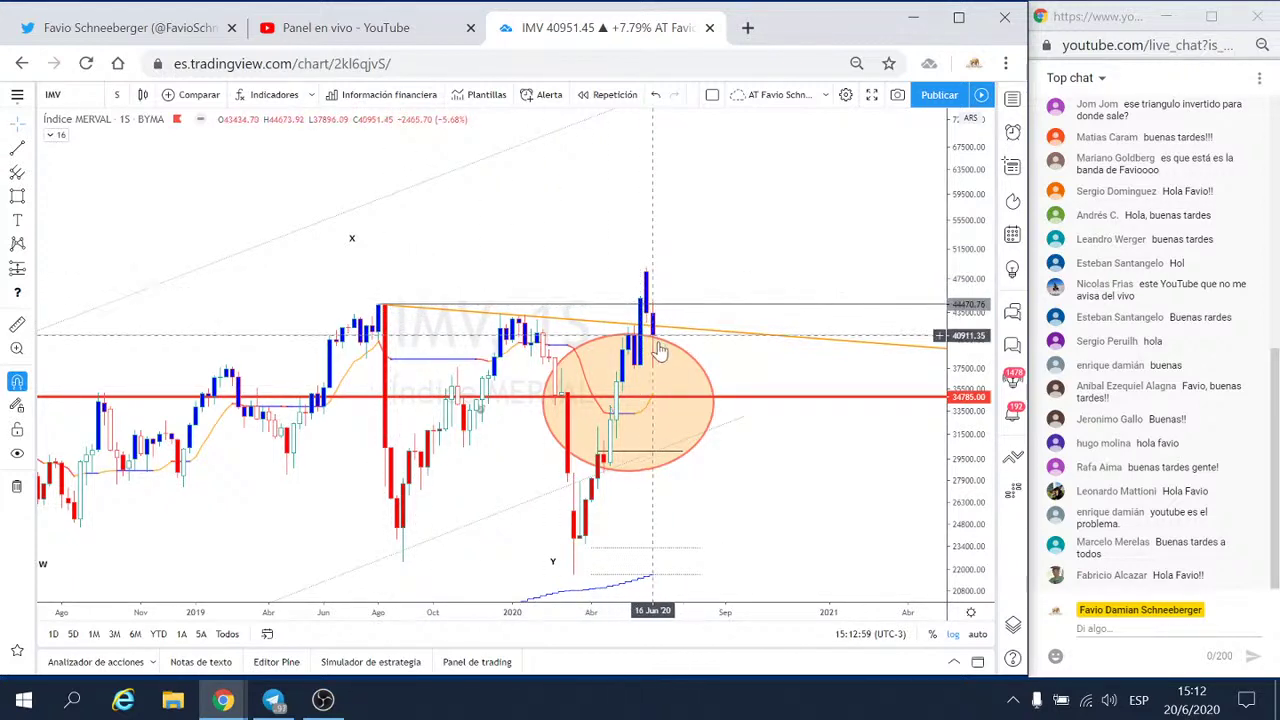
left_click_drag(985, 398, 981, 378)
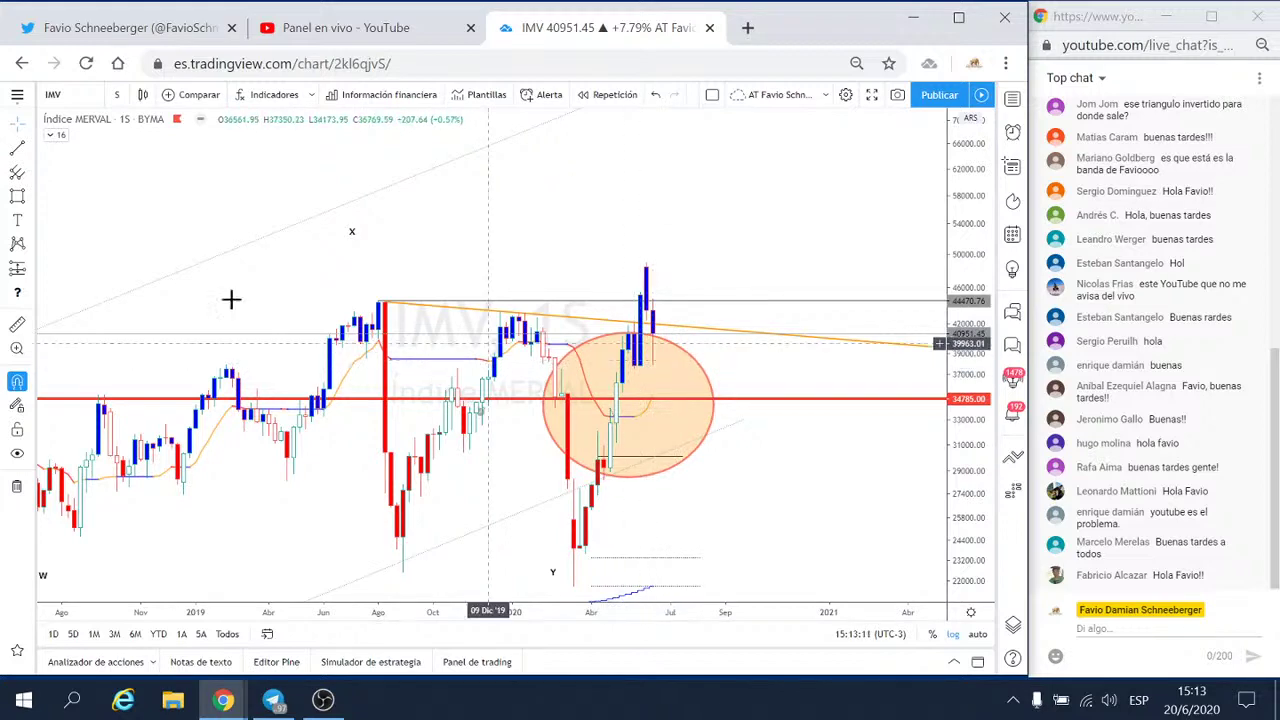
left_click(30, 155)
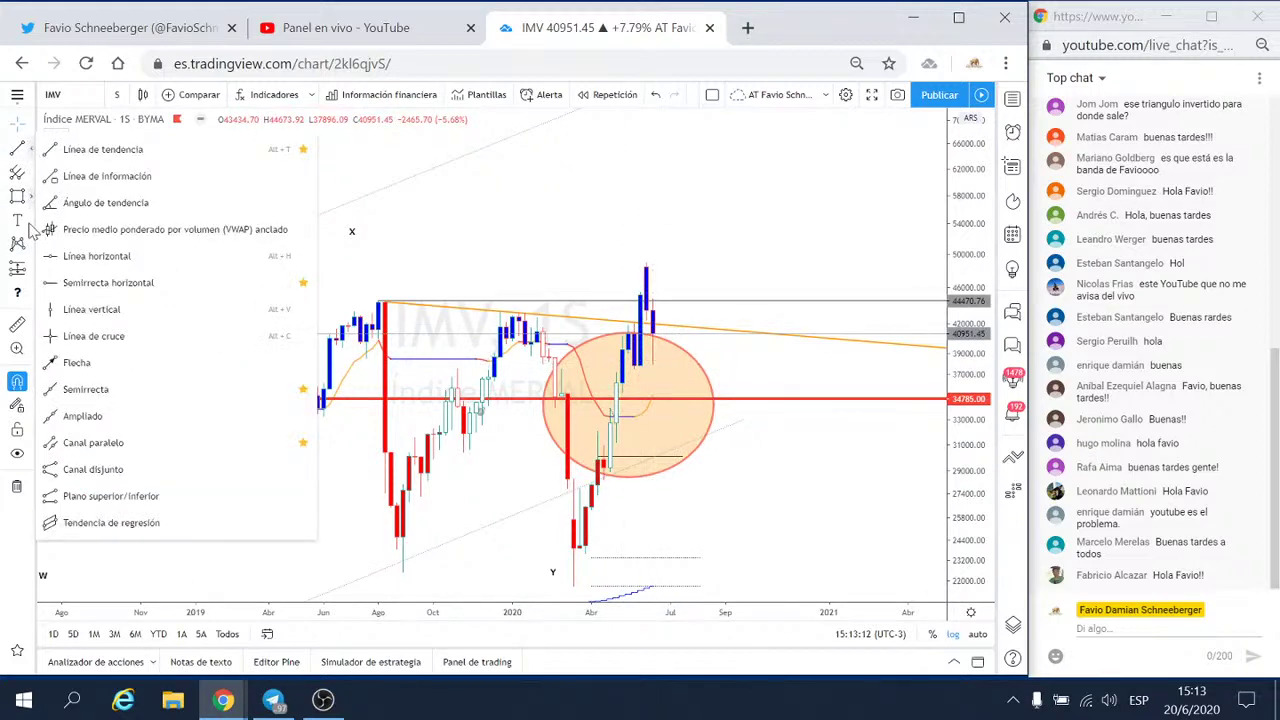
left_click(52, 286)
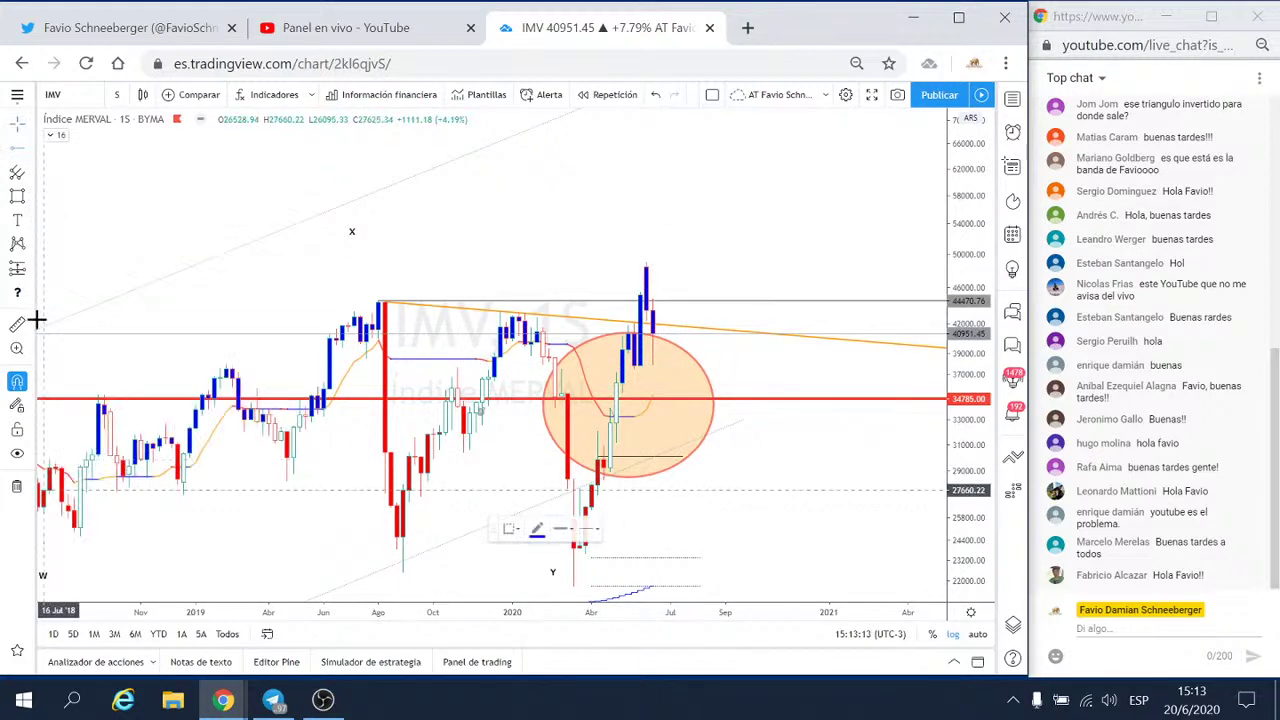
left_click(634, 367)
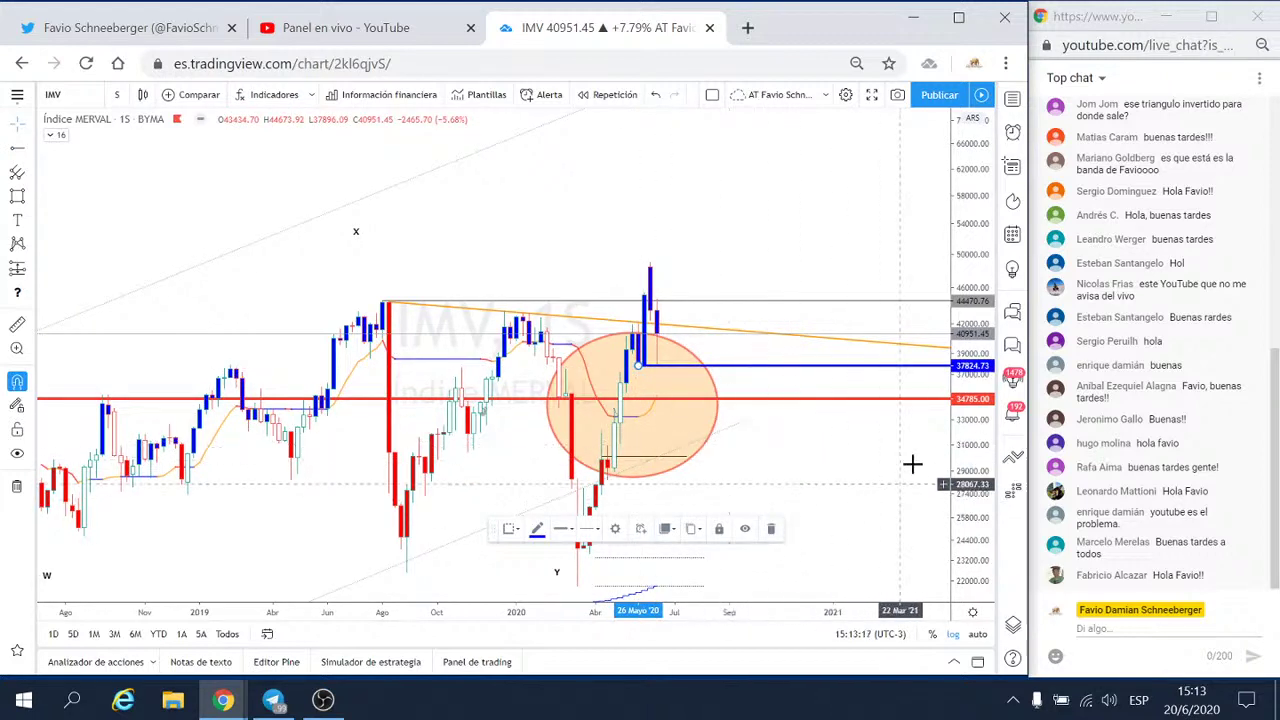
left_click(879, 477)
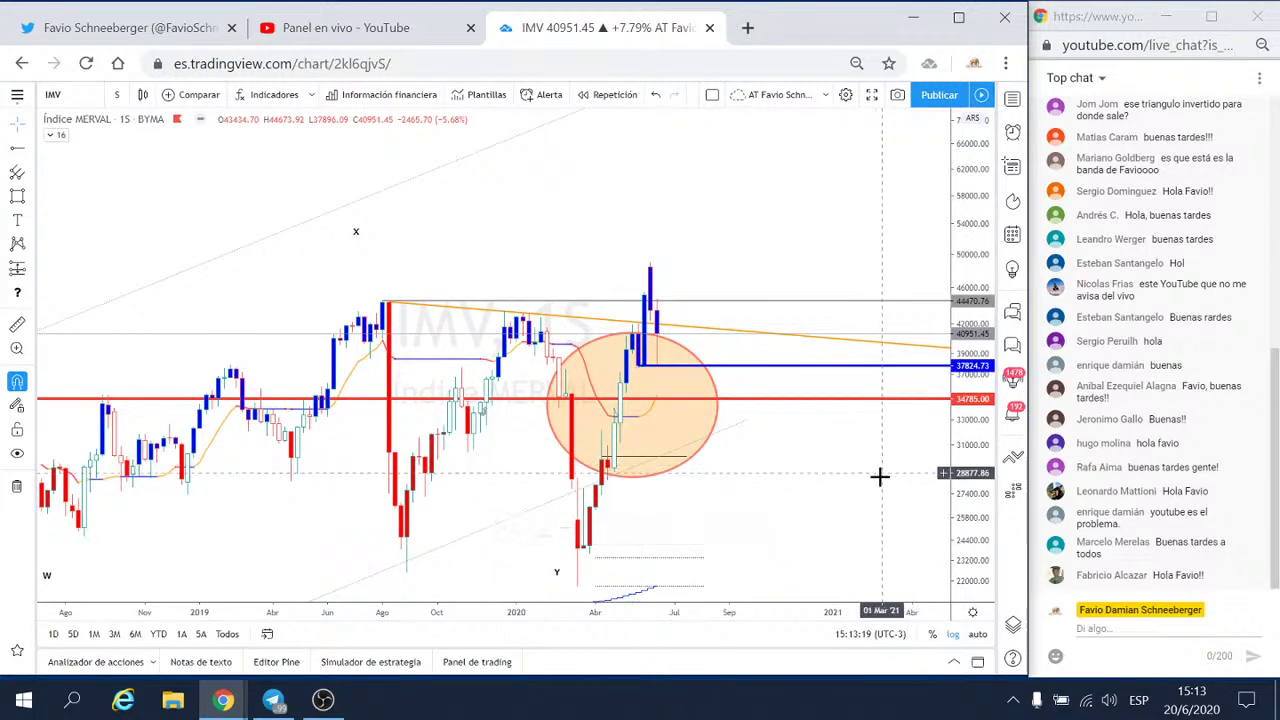
scroll(875, 478, "up", 1)
scroll(875, 478, "up", 1)
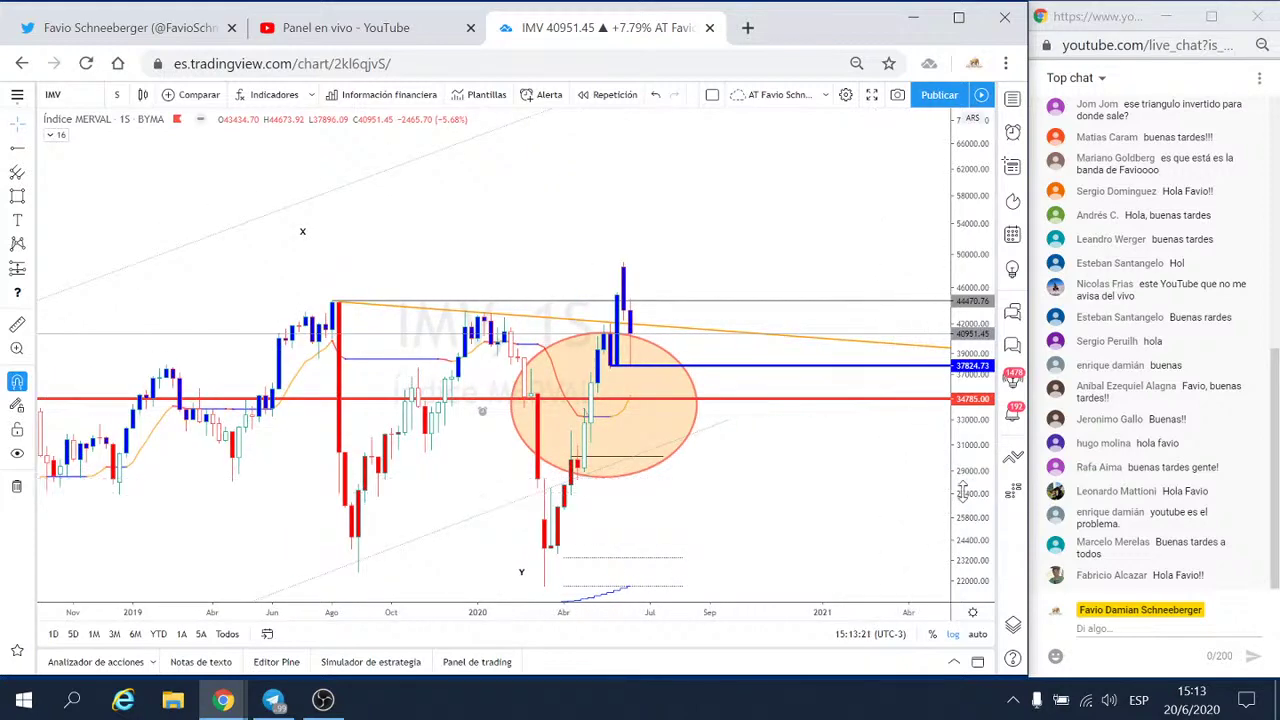
left_click_drag(931, 500, 829, 460)
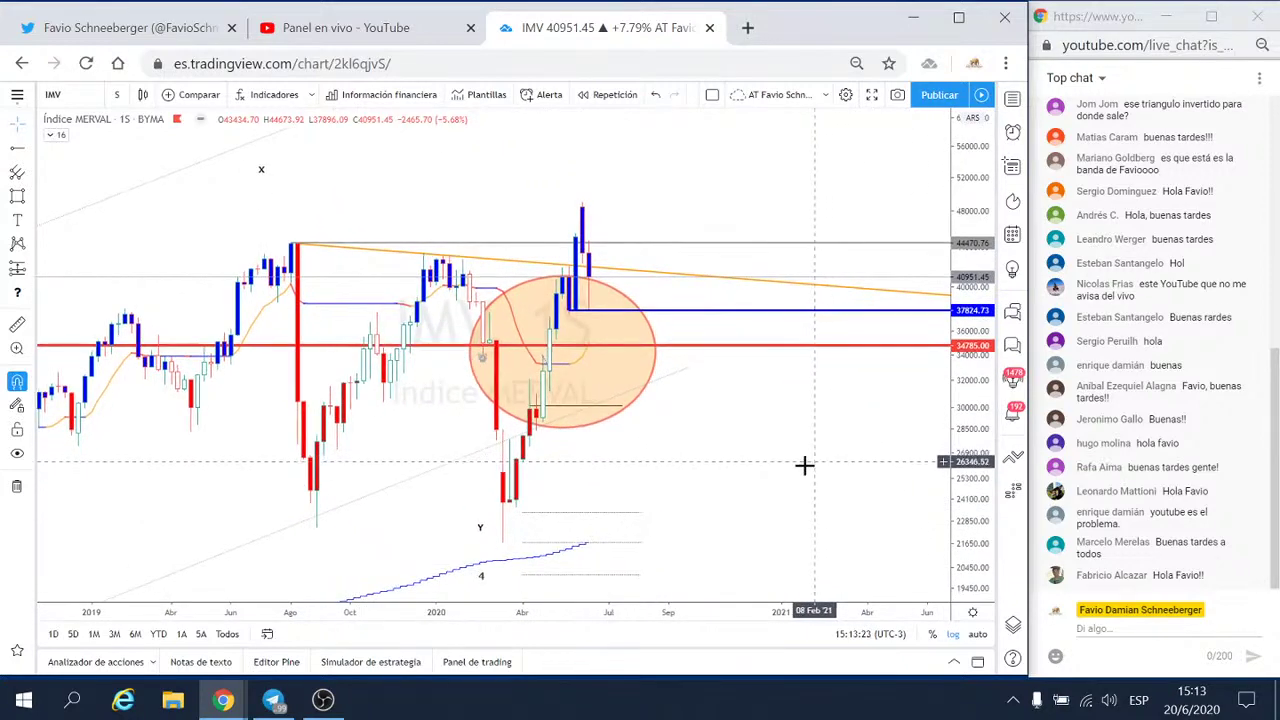
scroll(783, 475, "down", 2)
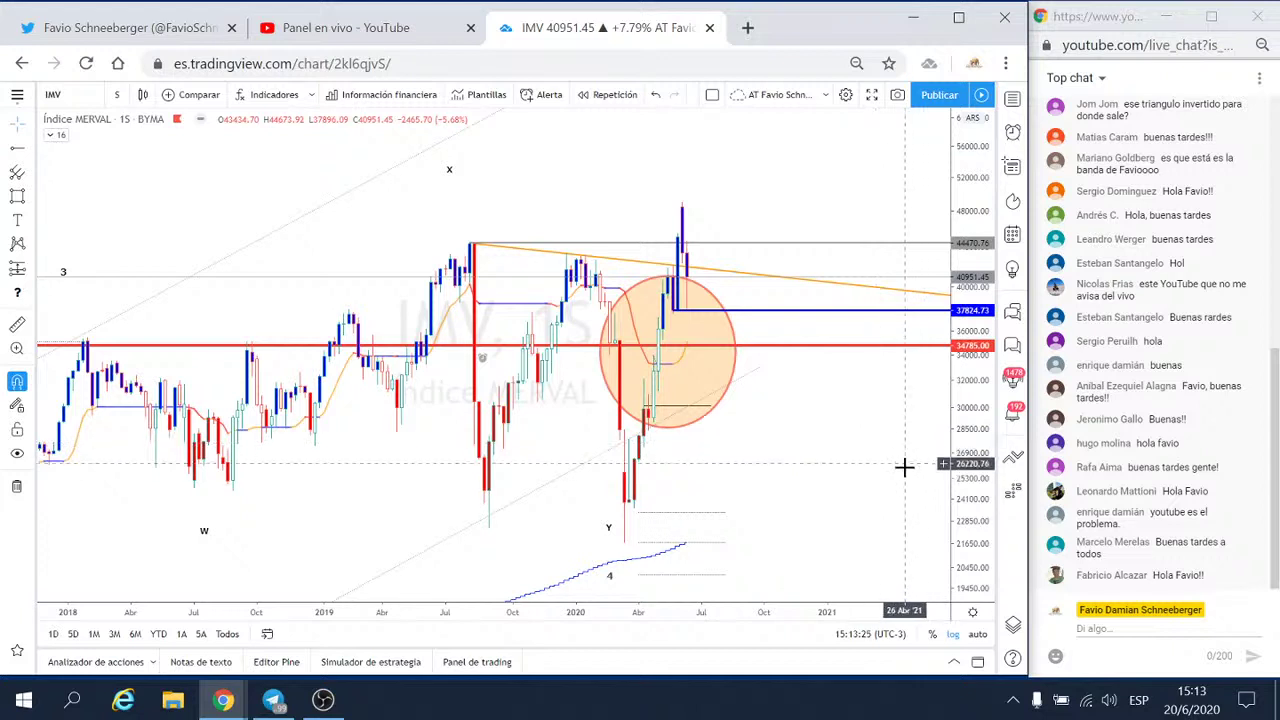
scroll(903, 468, "up", 1)
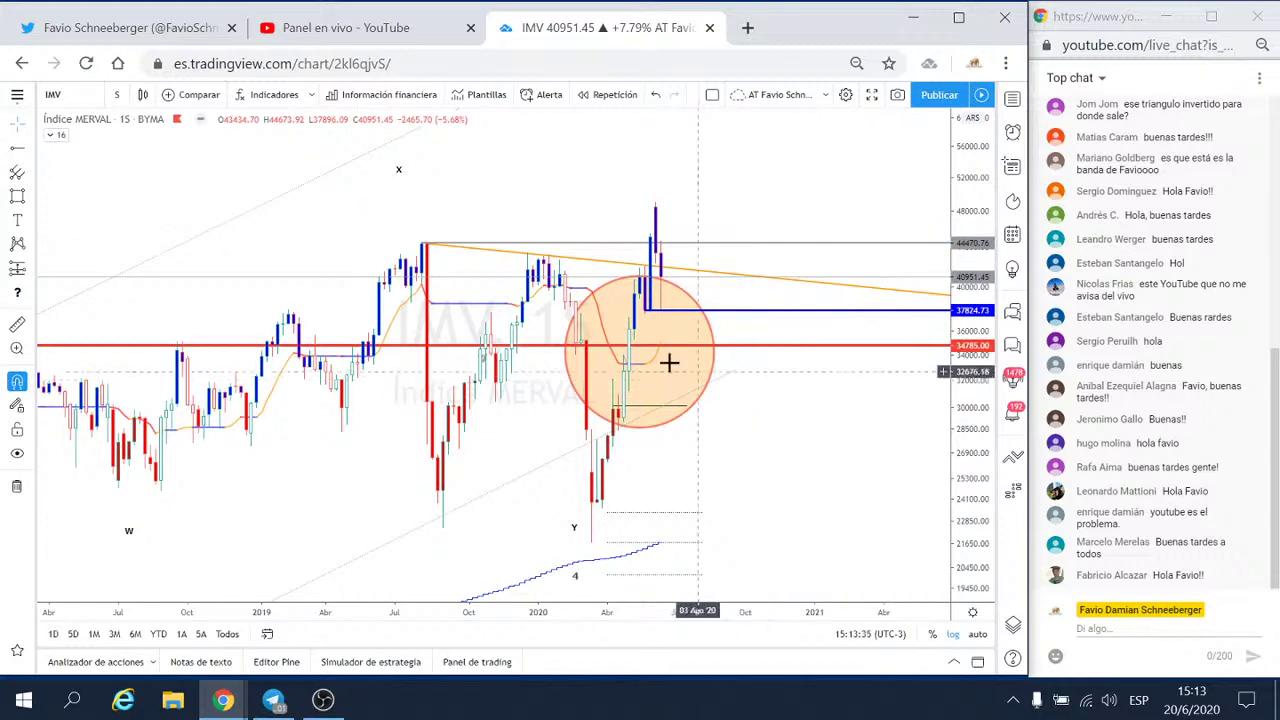
scroll(682, 353, "down", 2)
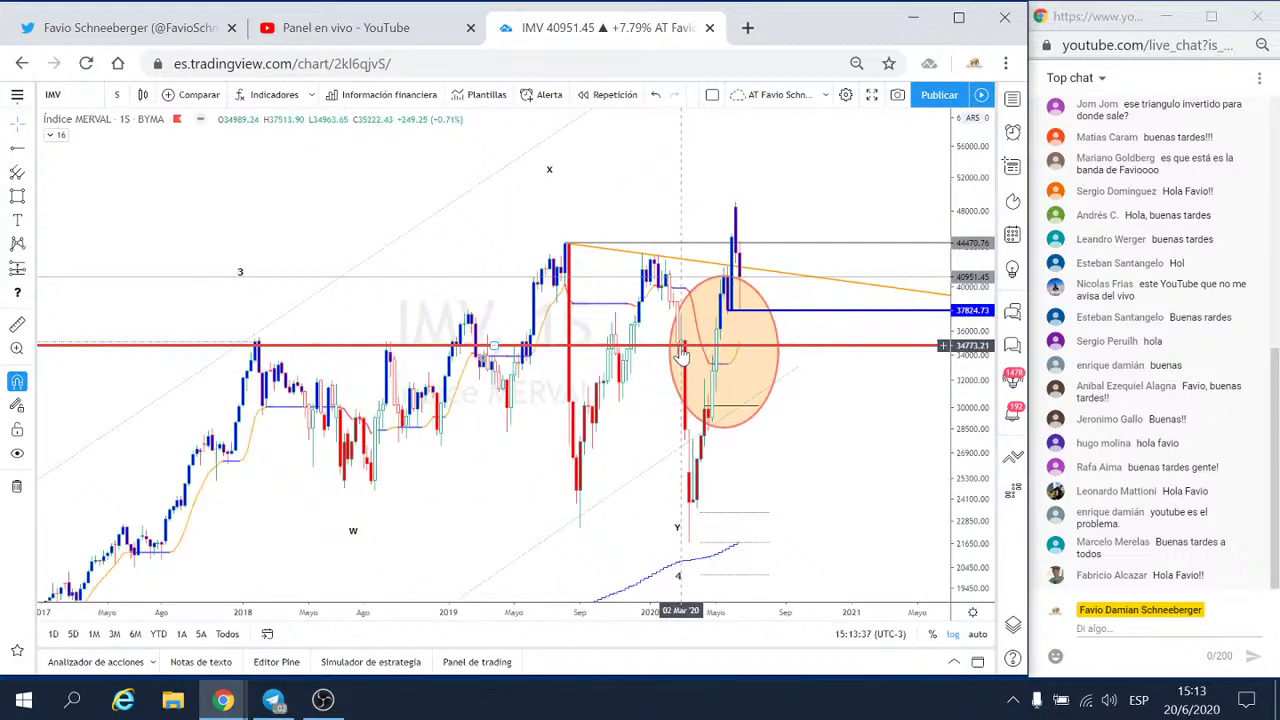
scroll(682, 353, "up", 1)
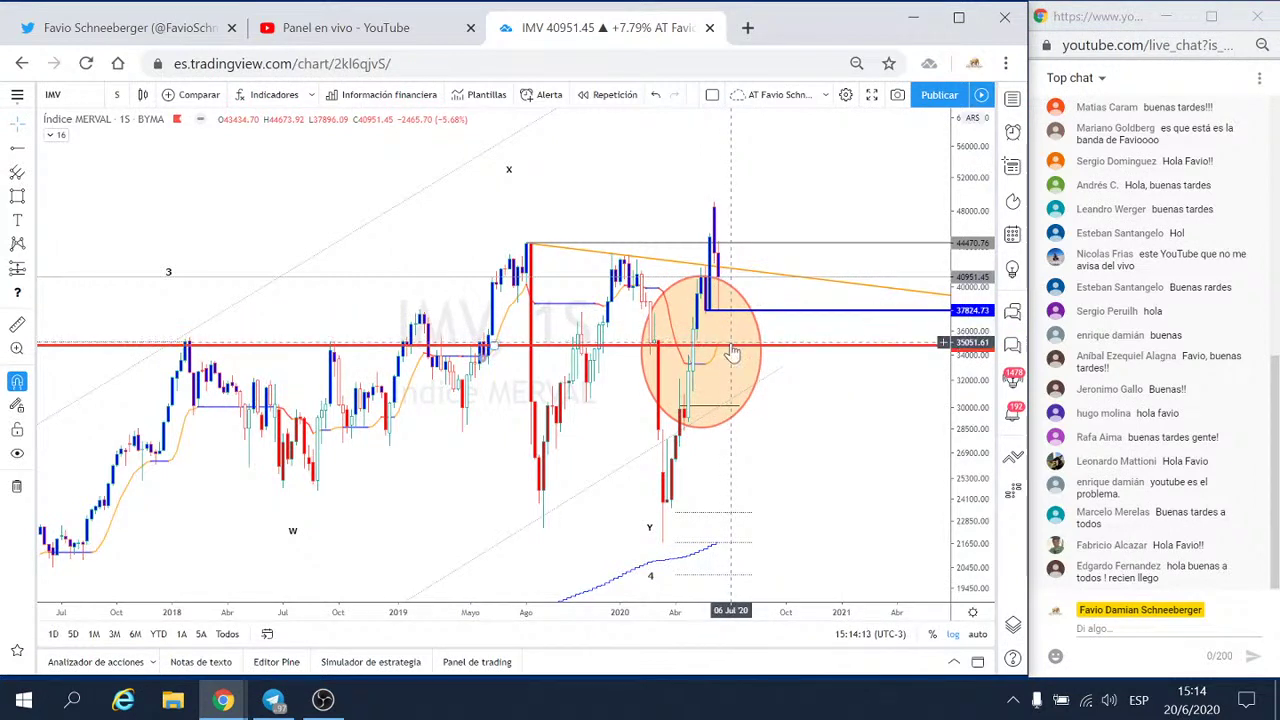
scroll(792, 459, "up", 1)
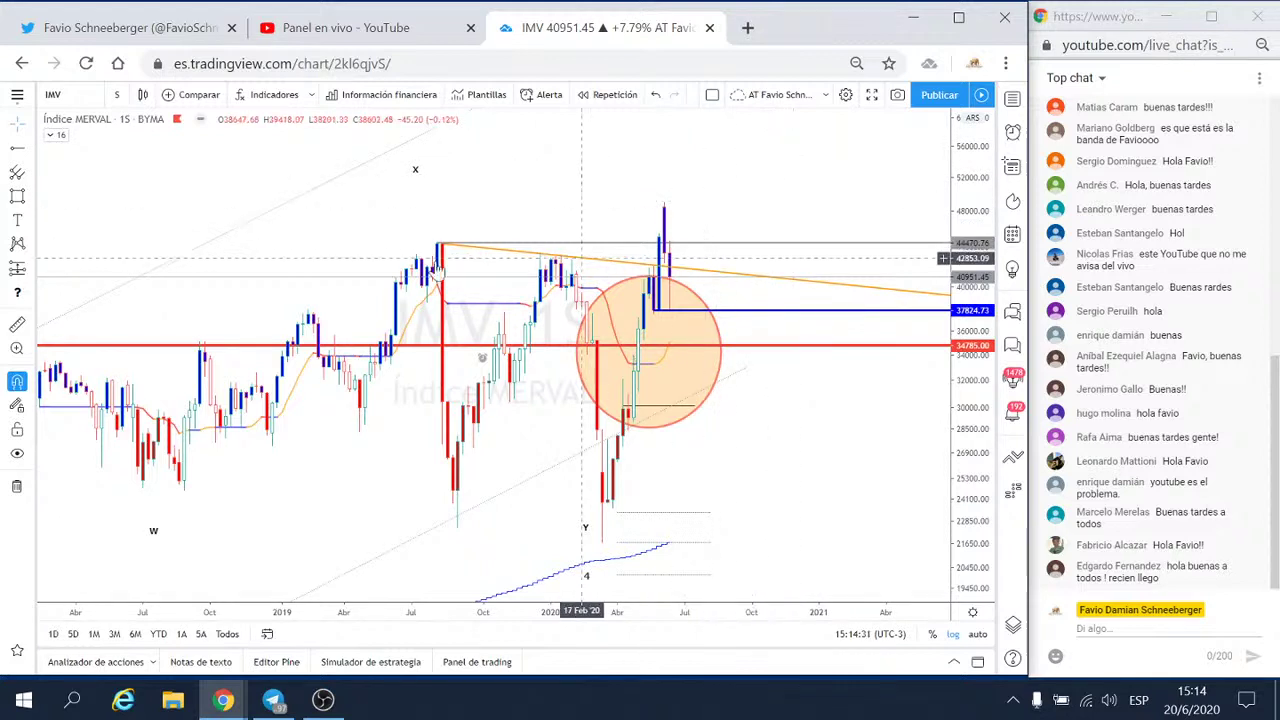
- Draw a trend-based Fibonacci extension from the March low to the June high, ending at the red support line
left_click(31, 175)
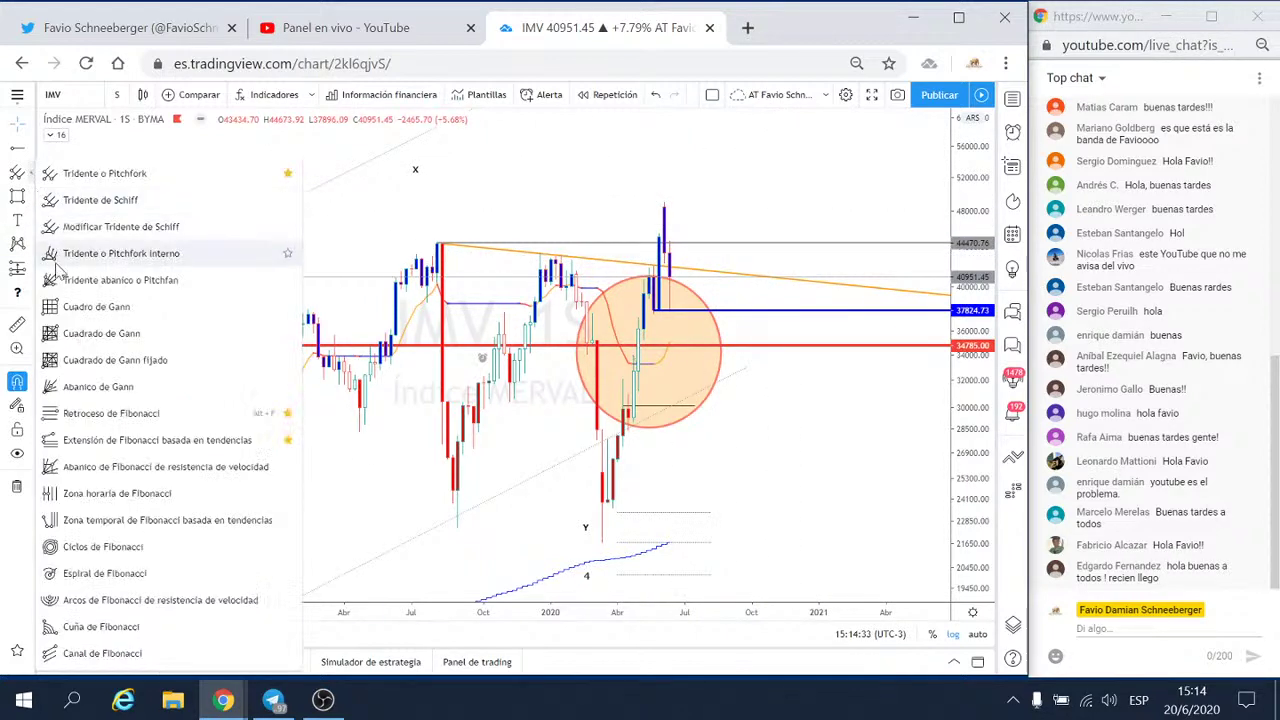
left_click(84, 440)
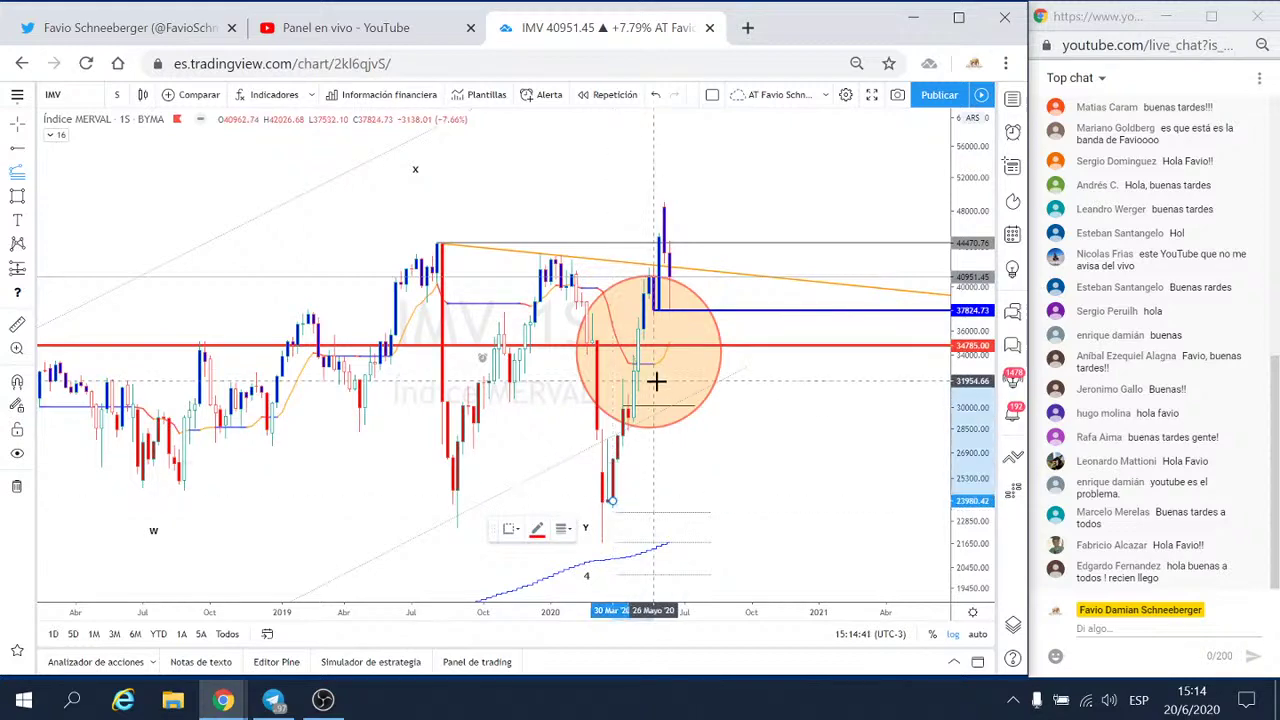
left_click(664, 204)
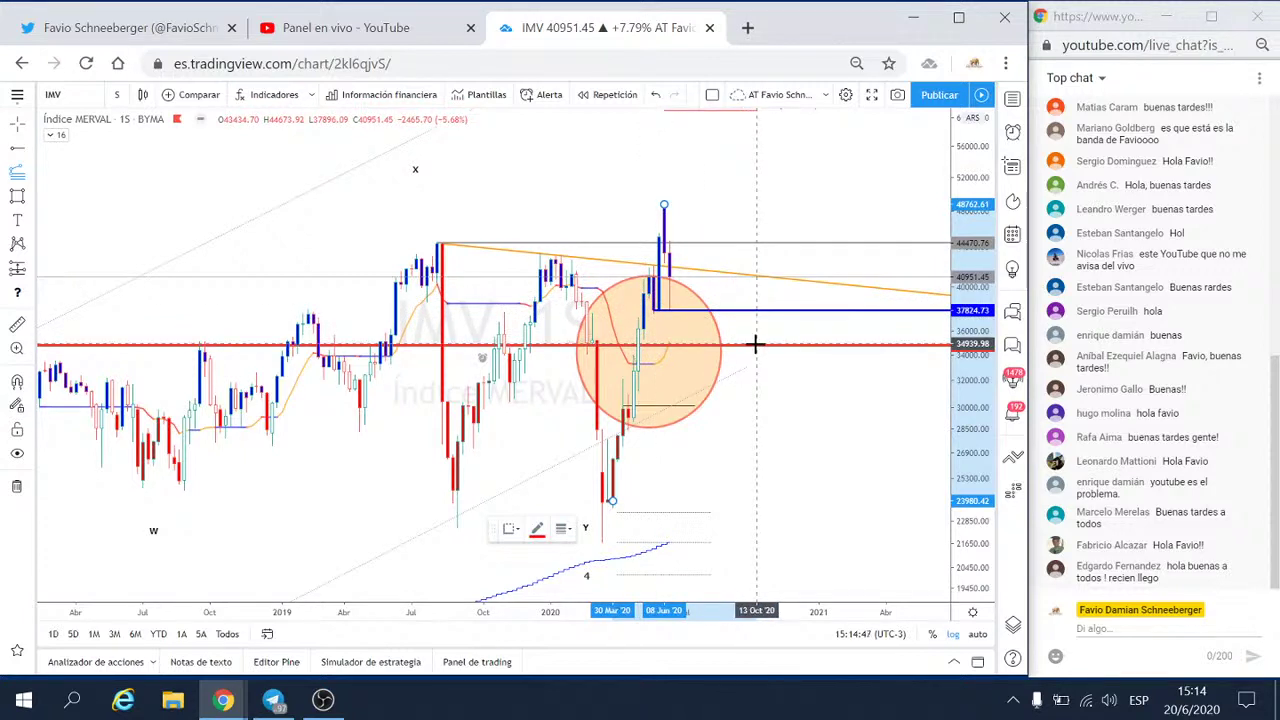
left_click(756, 344)
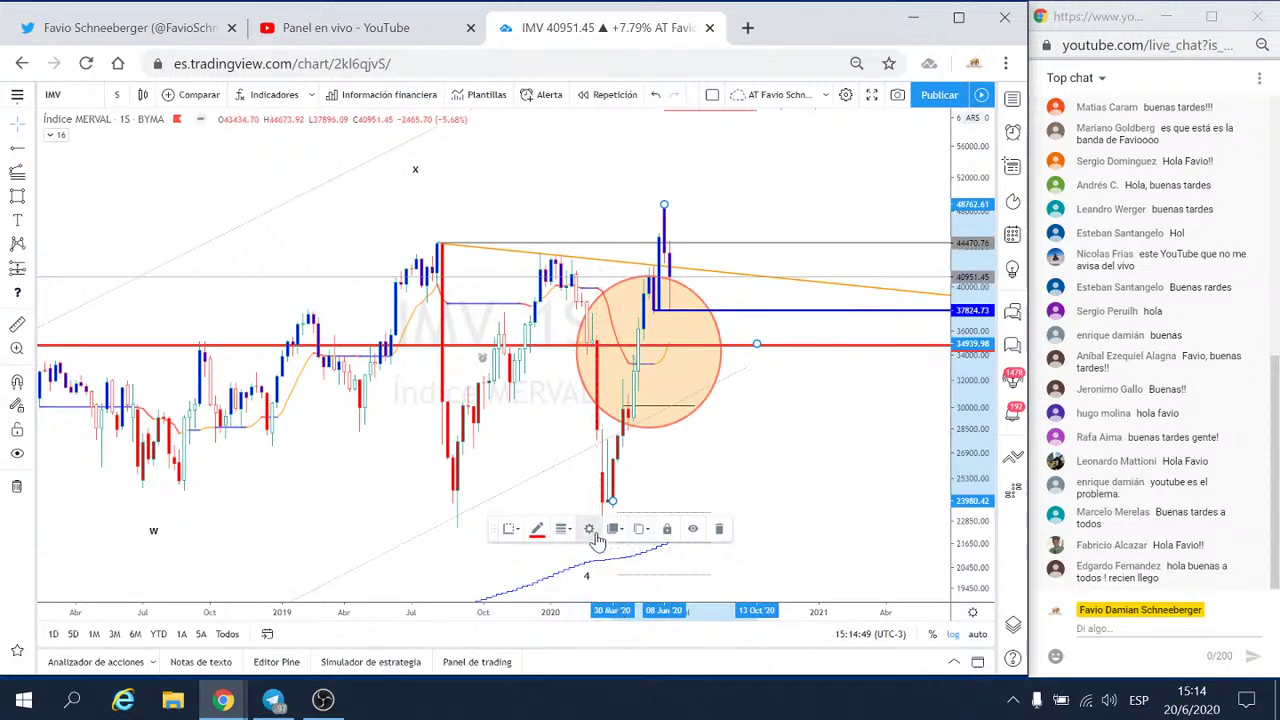
- Enable the 0.5 and 0.618 levels and rescale the chart to show targets up to 71048.16
left_click(594, 528)
left_click(375, 246)
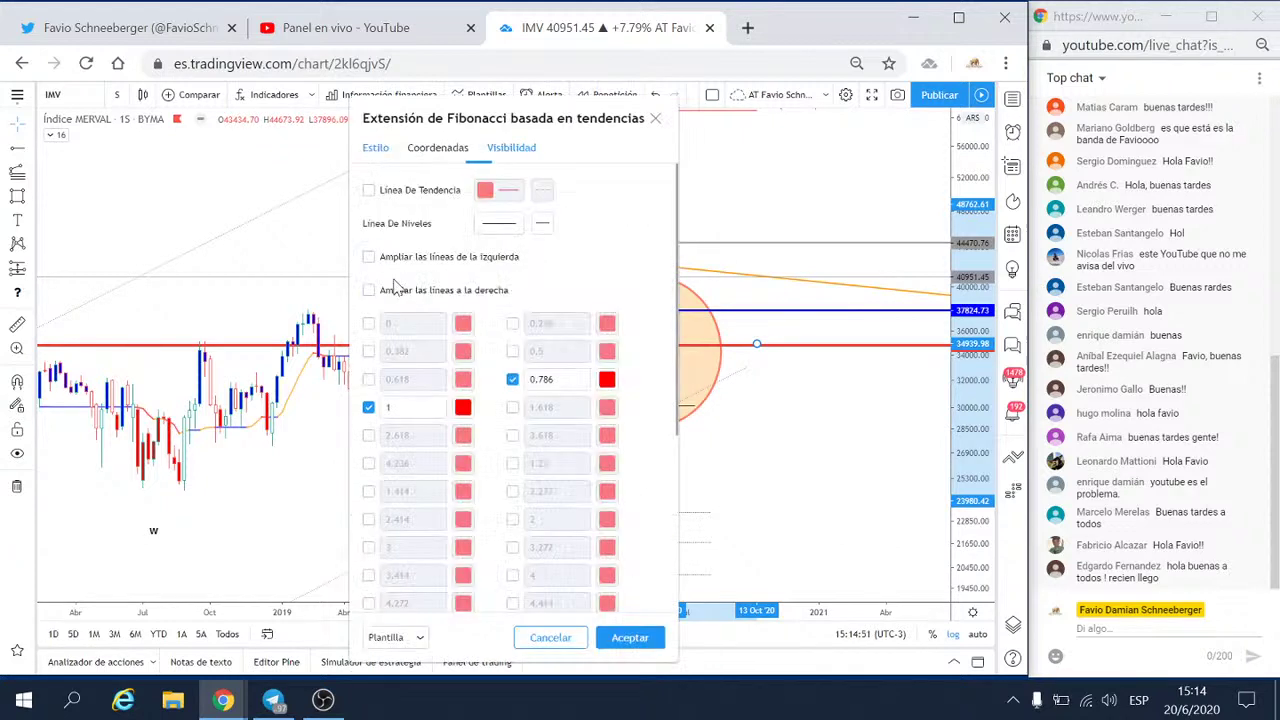
left_click(369, 380)
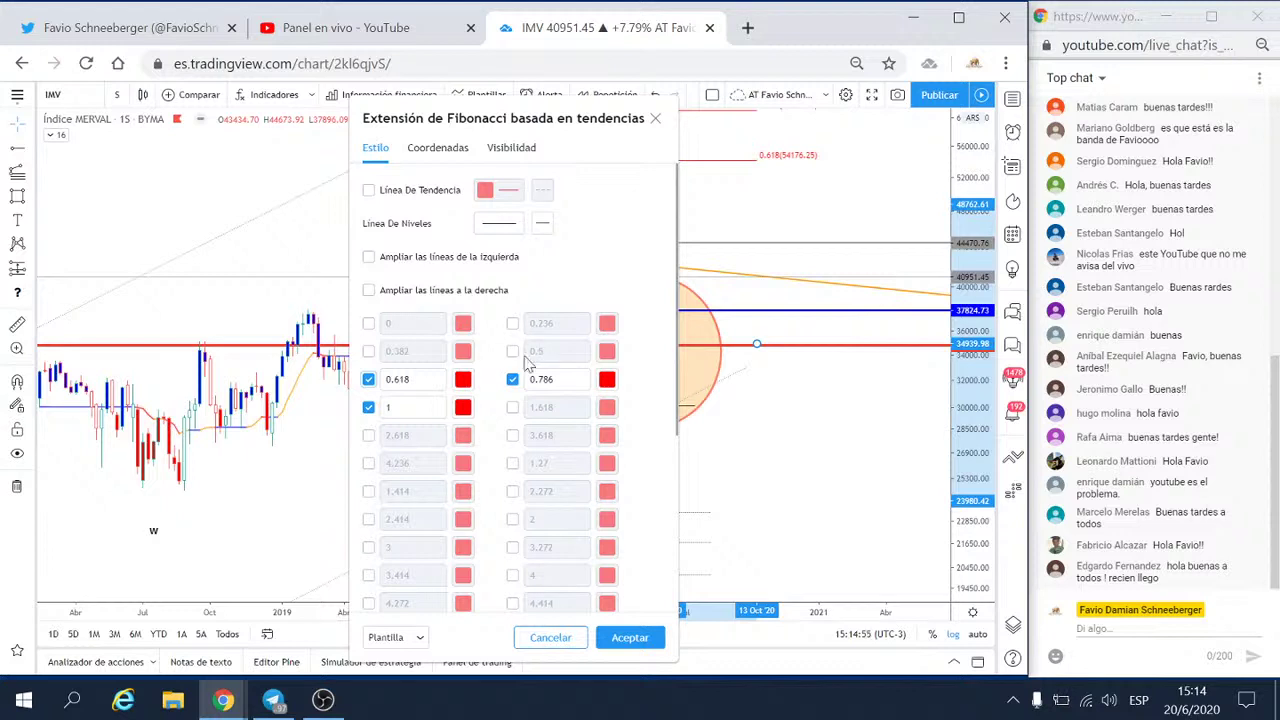
left_click(513, 352)
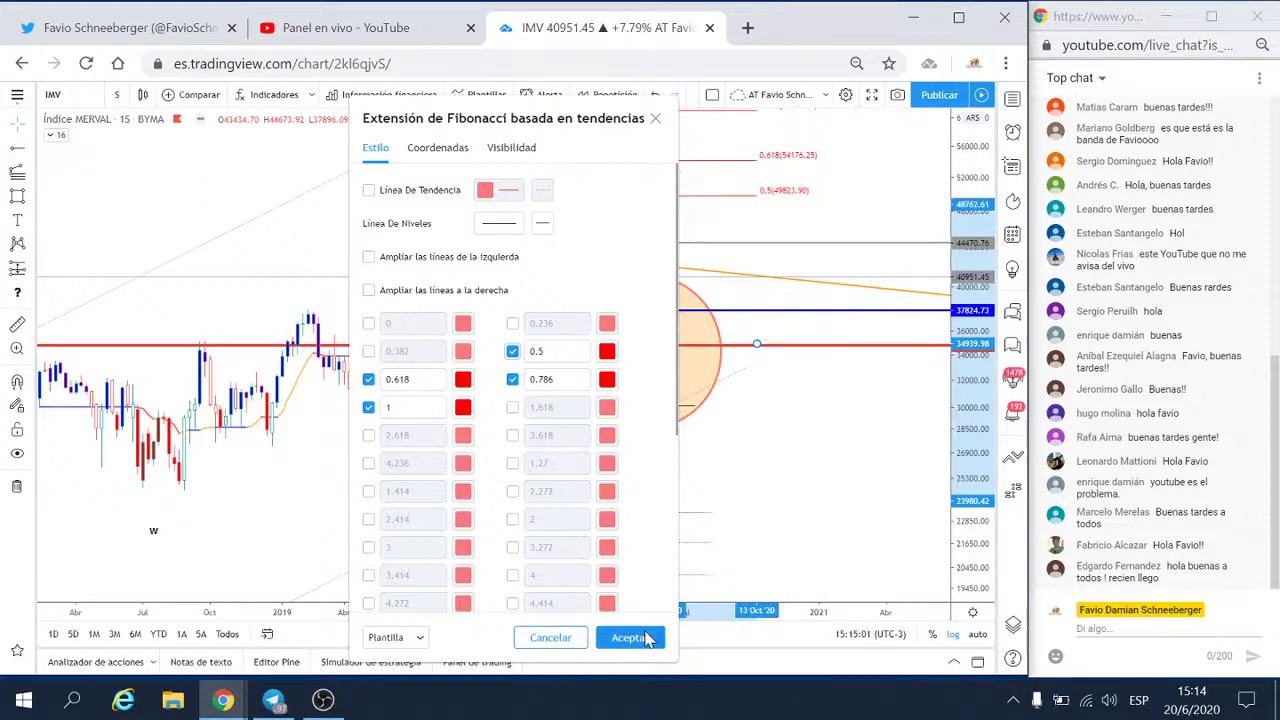
left_click(630, 637)
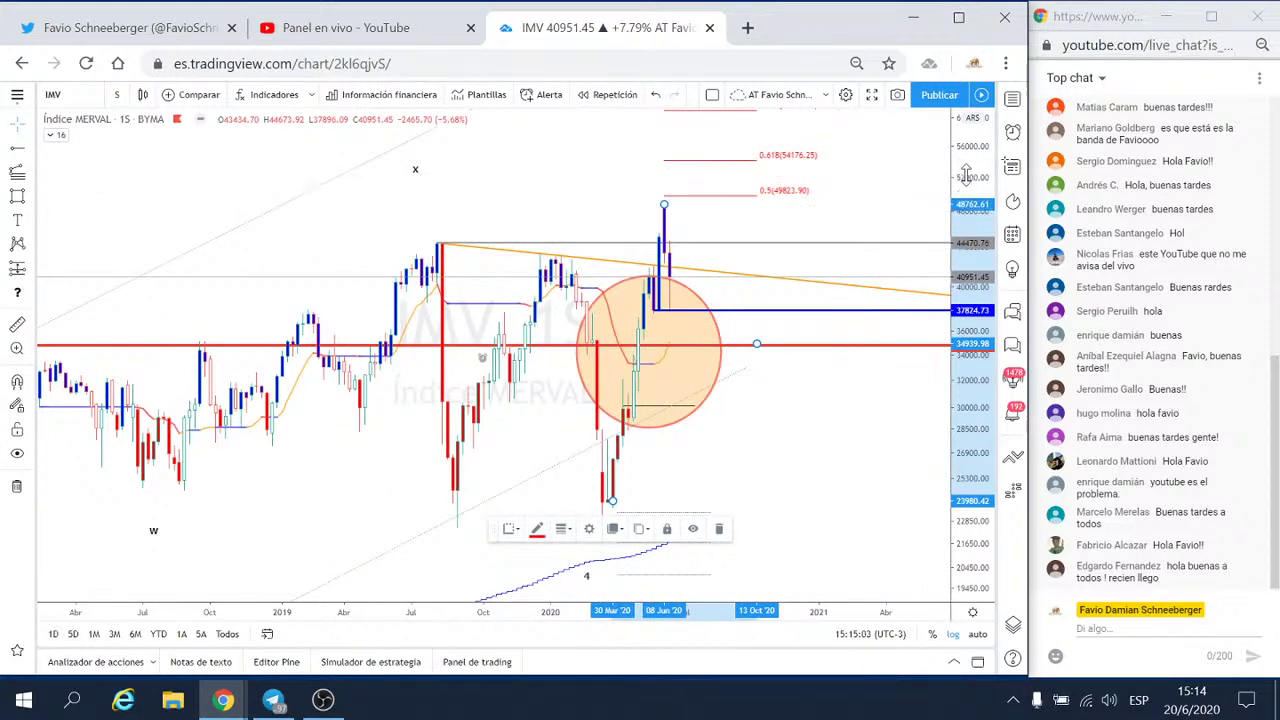
left_click_drag(966, 174, 951, 180)
left_click_drag(917, 226, 907, 262)
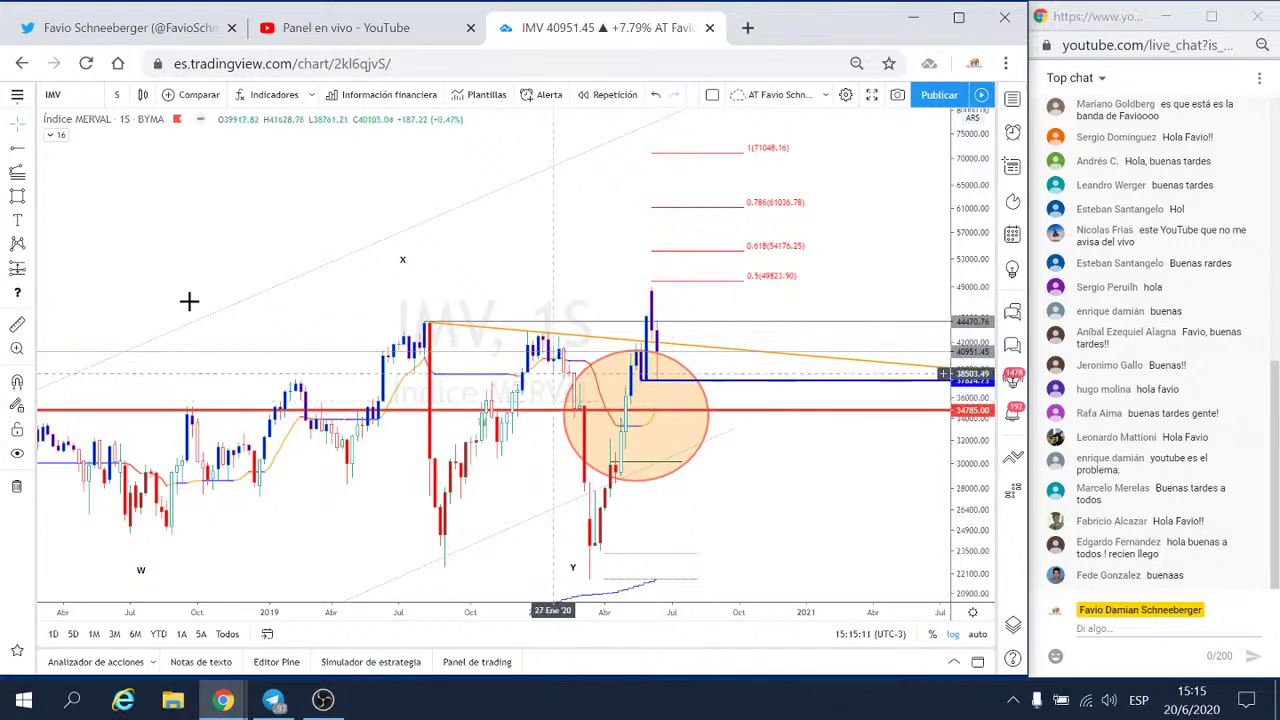
- Draw a Fib Retracement from the March 2020 low to the June high, nudging its lower anchor up
left_click(30, 177)
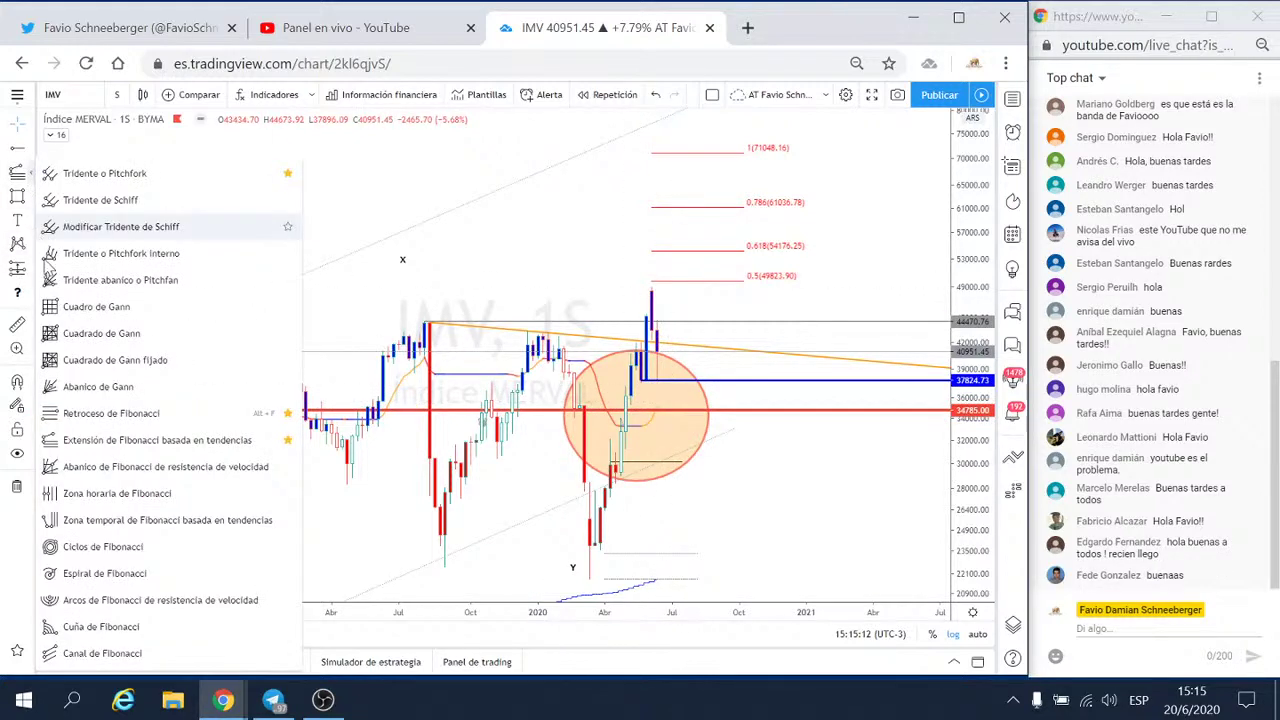
left_click(90, 398)
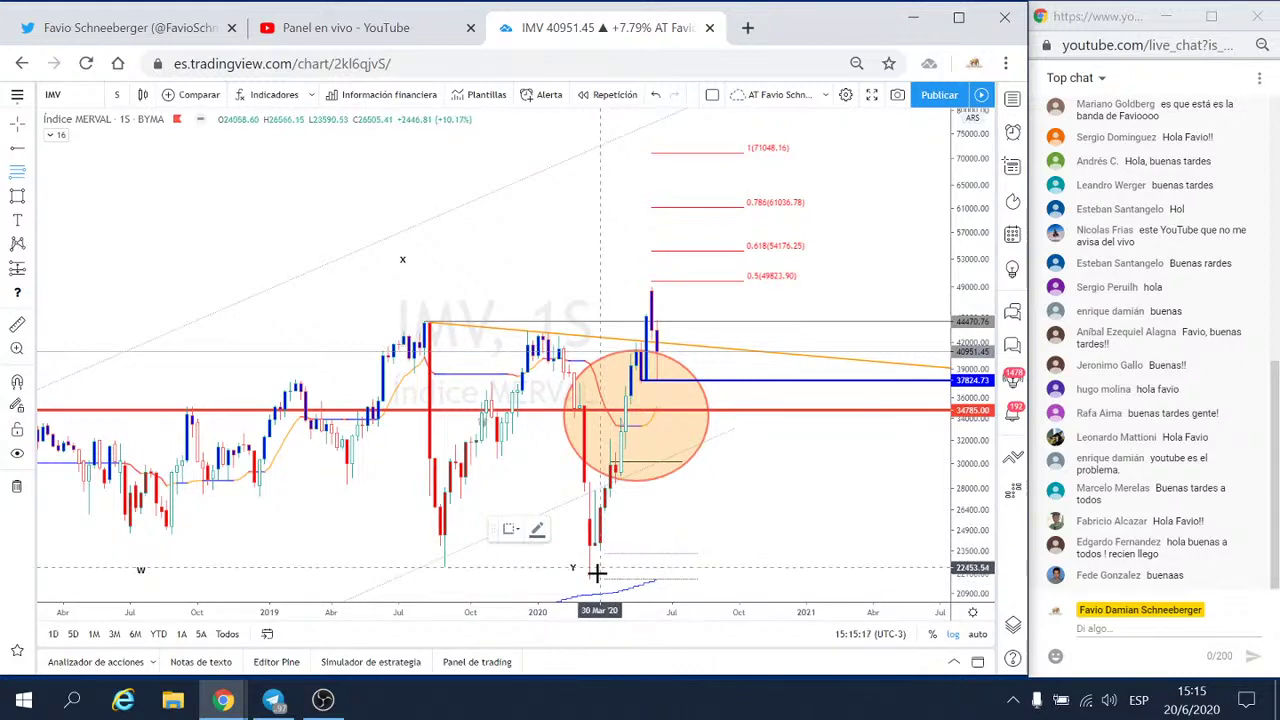
left_click(594, 577)
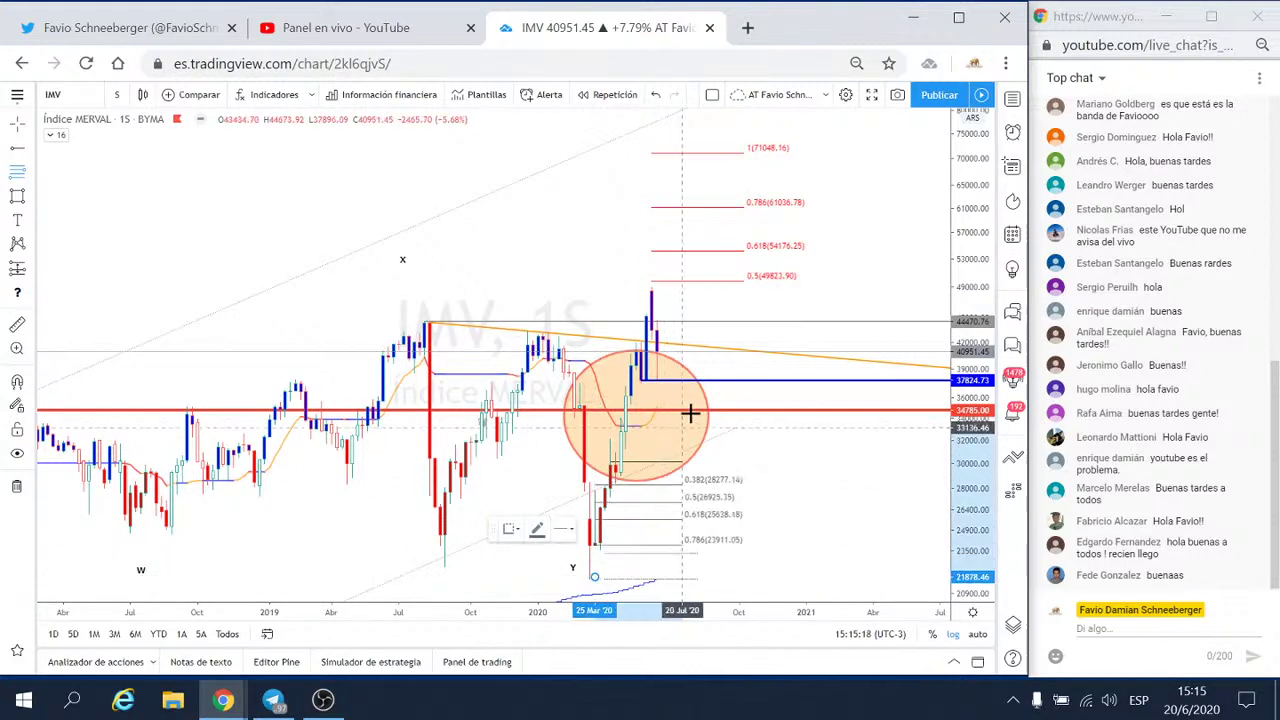
left_click(725, 286)
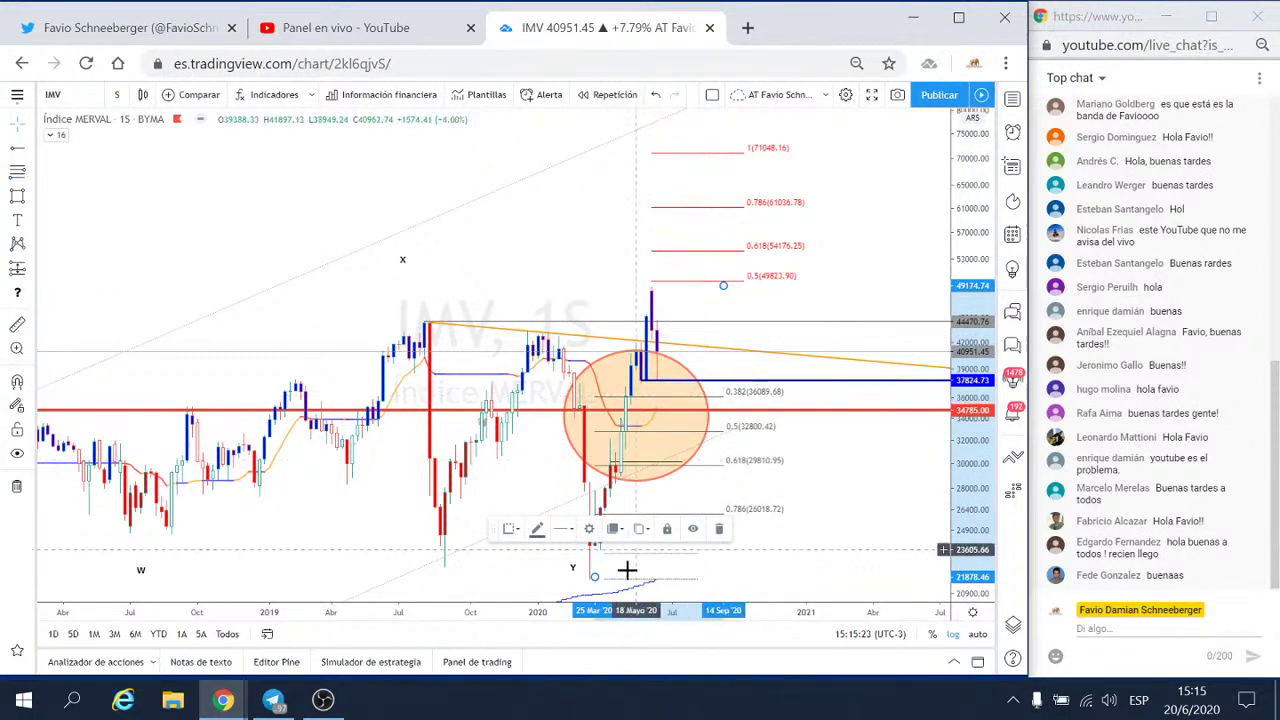
left_click_drag(597, 579, 603, 547)
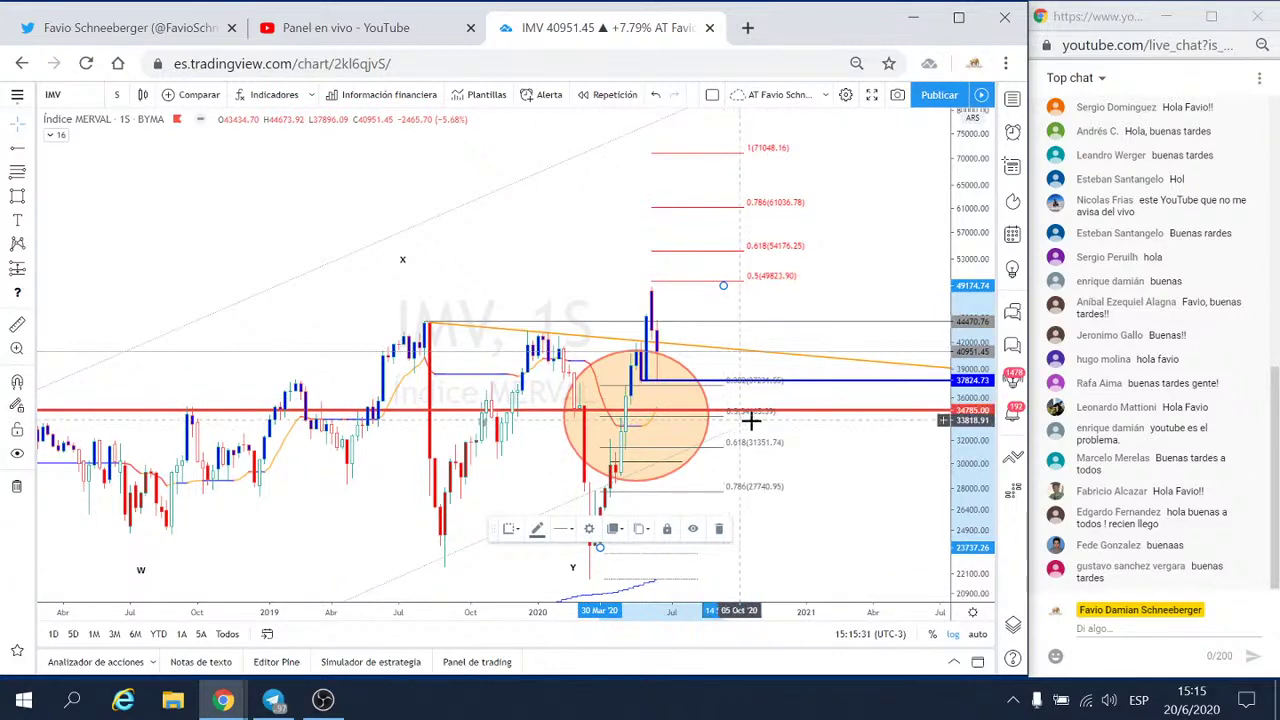
scroll(830, 490, "up", 2)
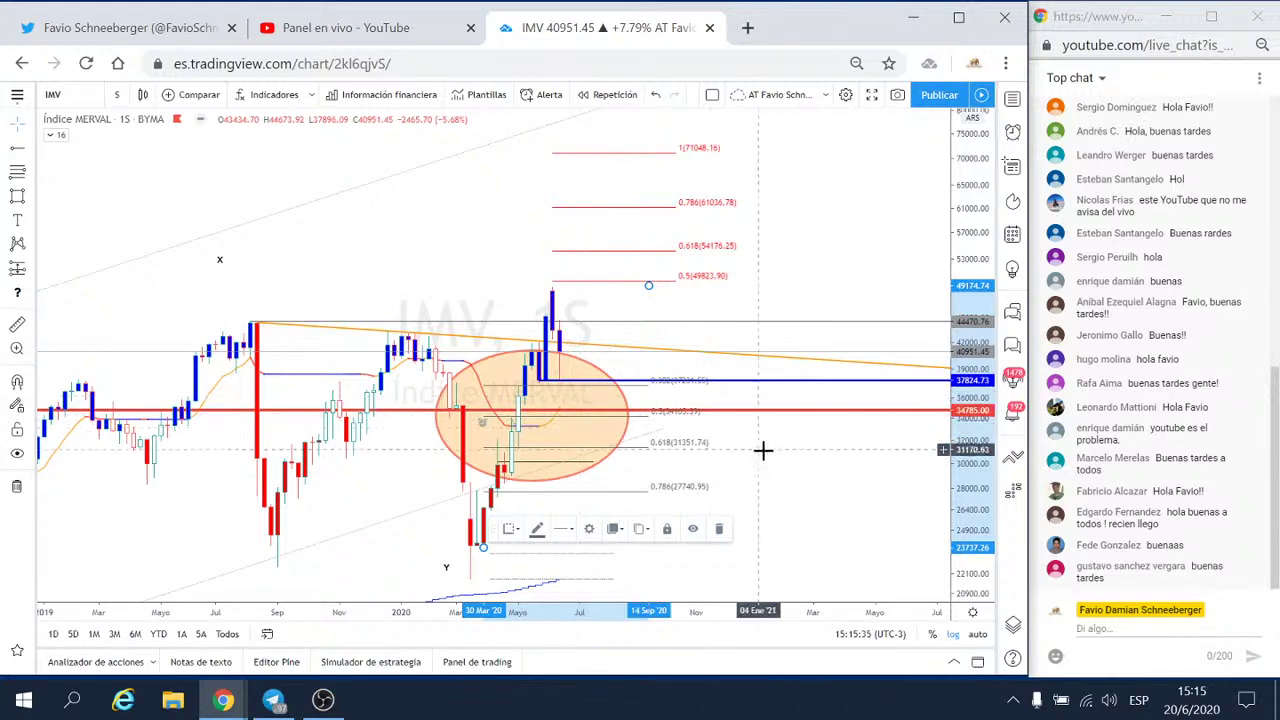
scroll(718, 417, "down", 1)
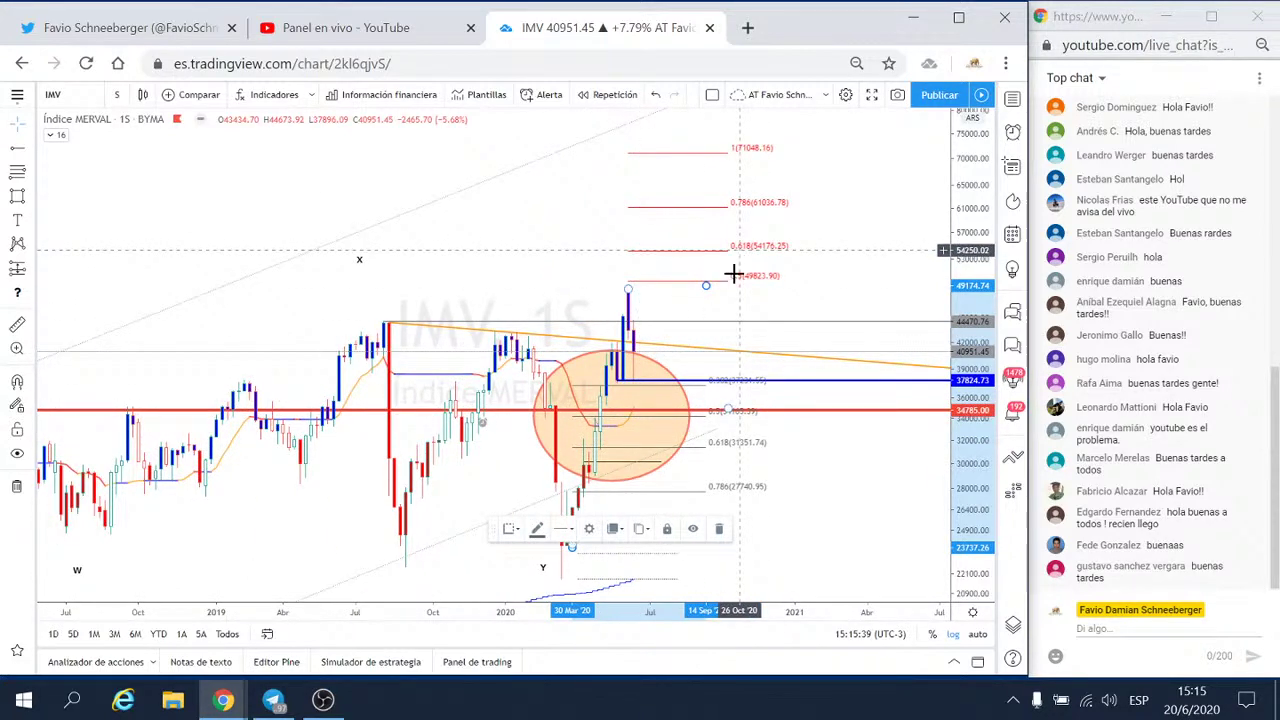
- Delete the Fibonacci extension drawing from the weekly chart
left_click(718, 449)
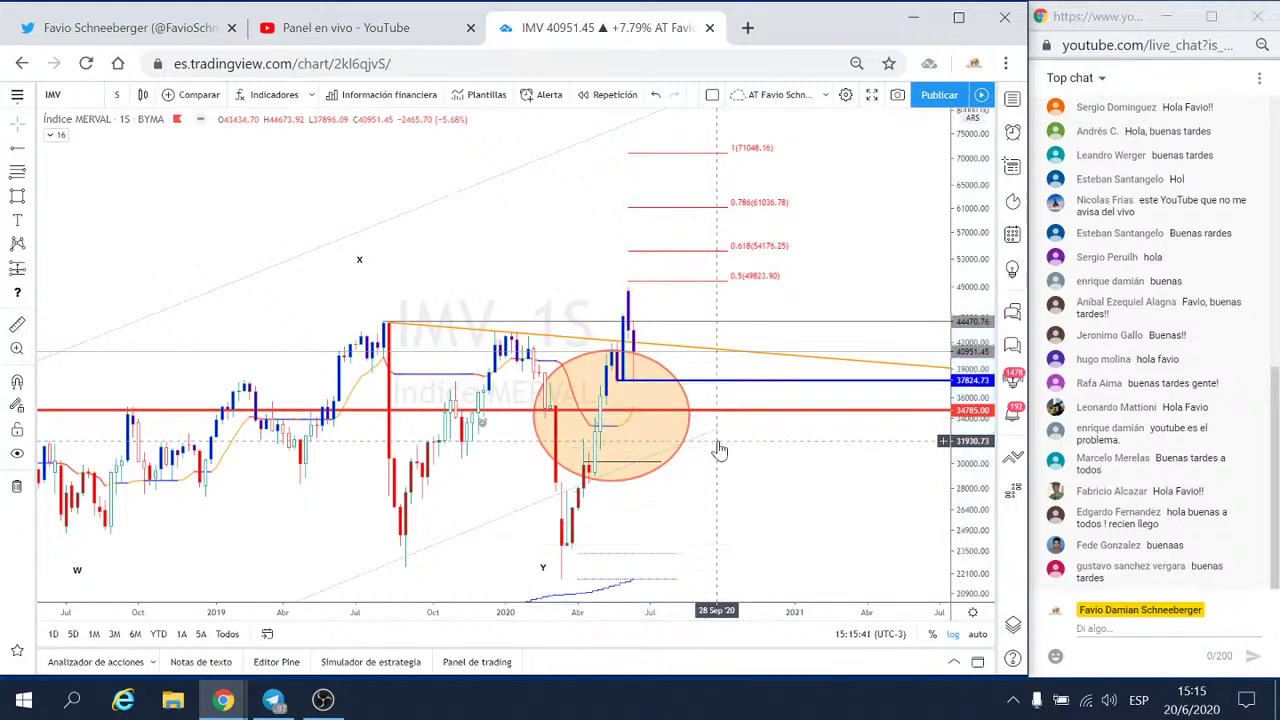
left_click(752, 281)
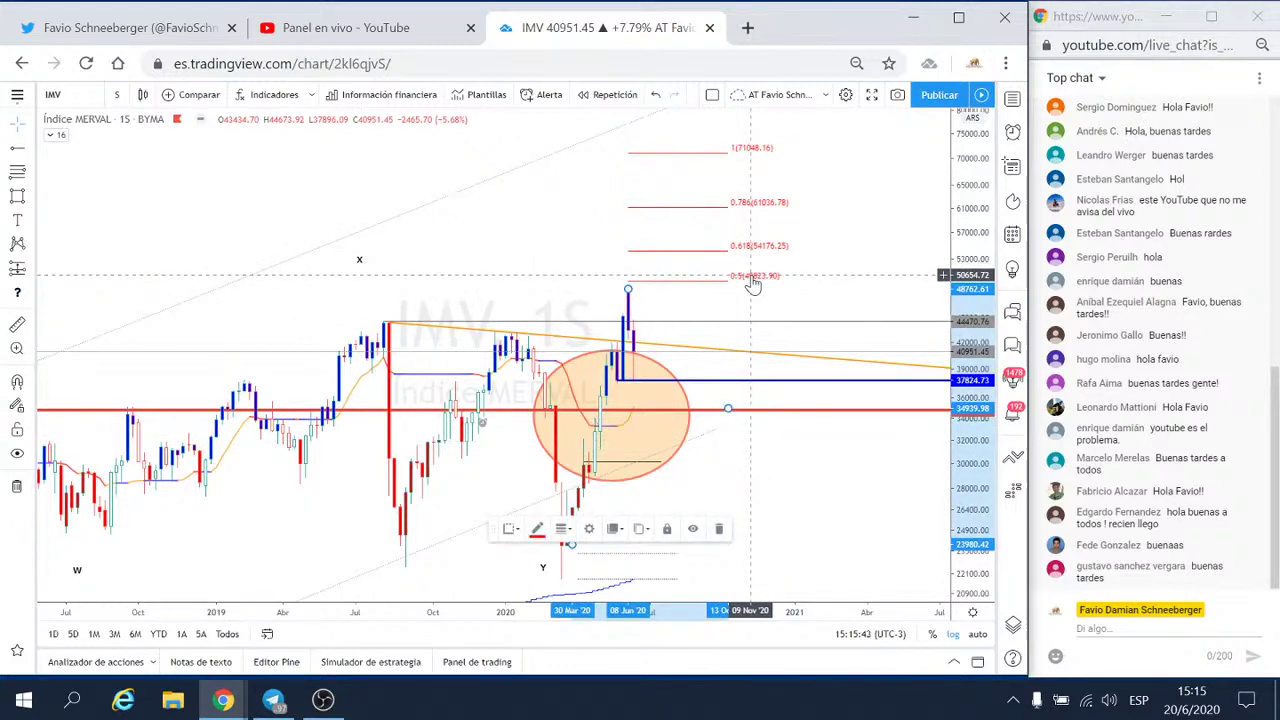
key("Delete")
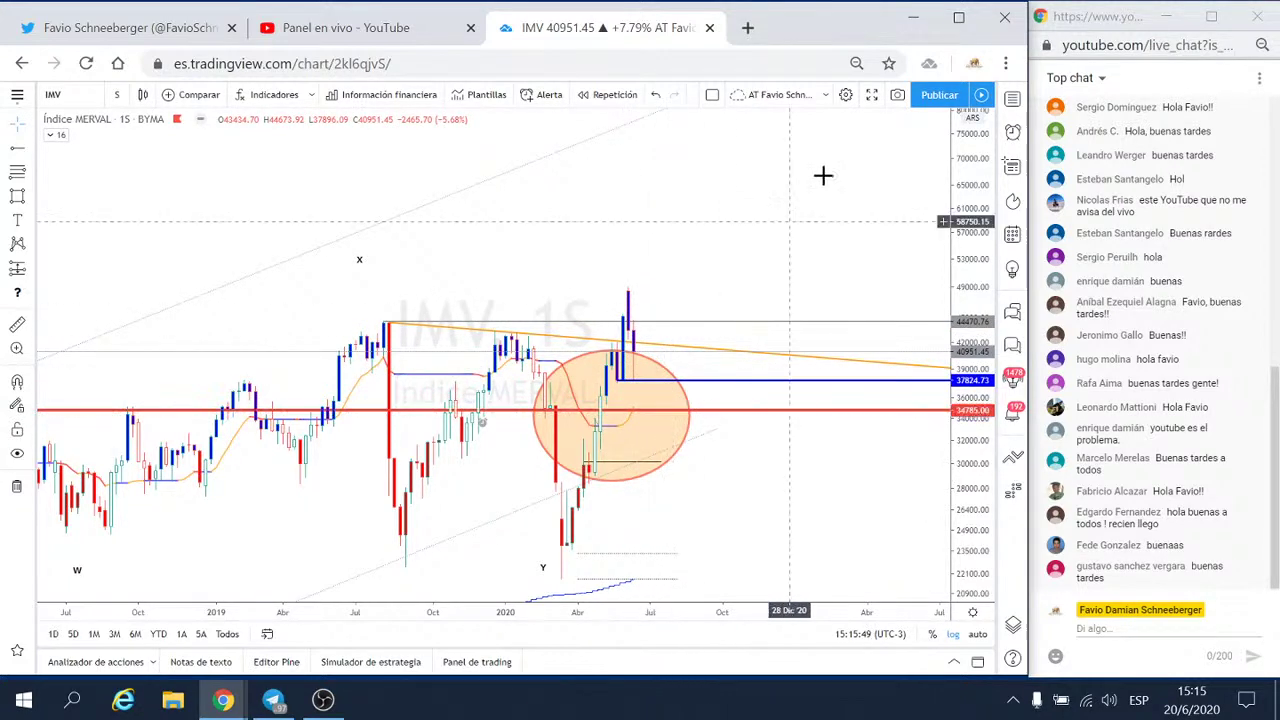
- Switch the MERVAL chart to daily candles and pan to bring June's price action into view
left_click(118, 94)
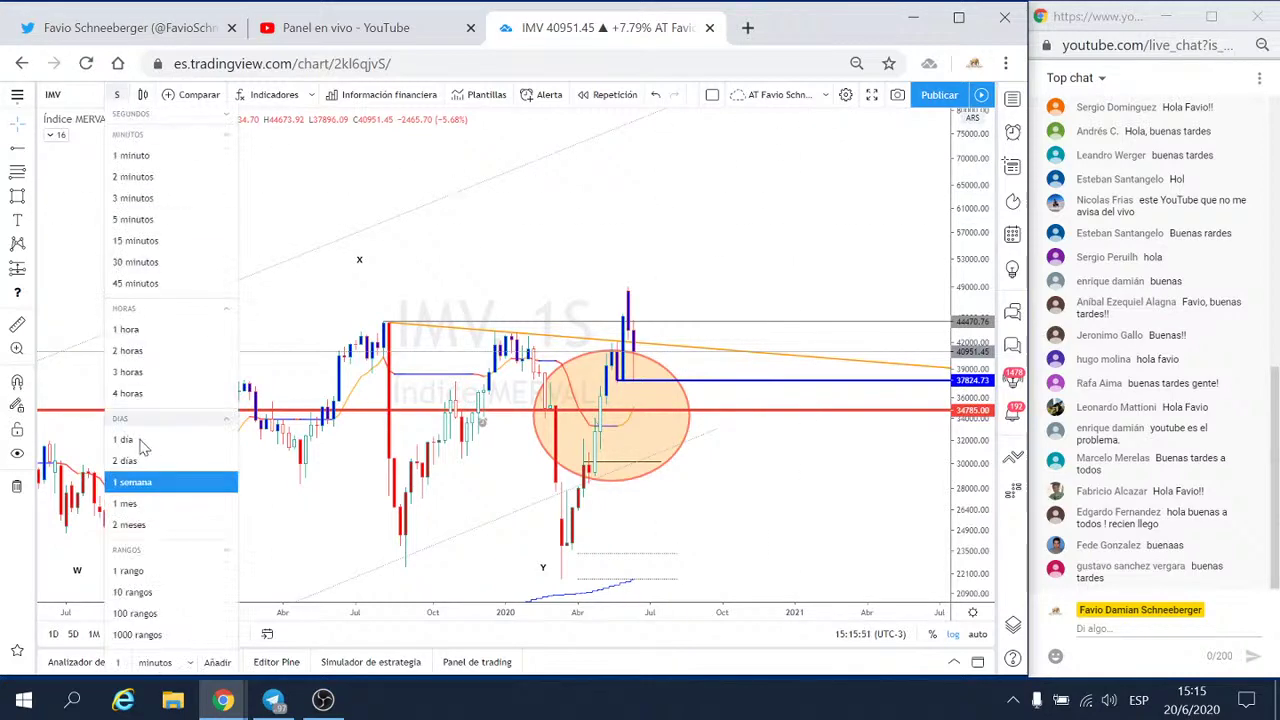
left_click(130, 440)
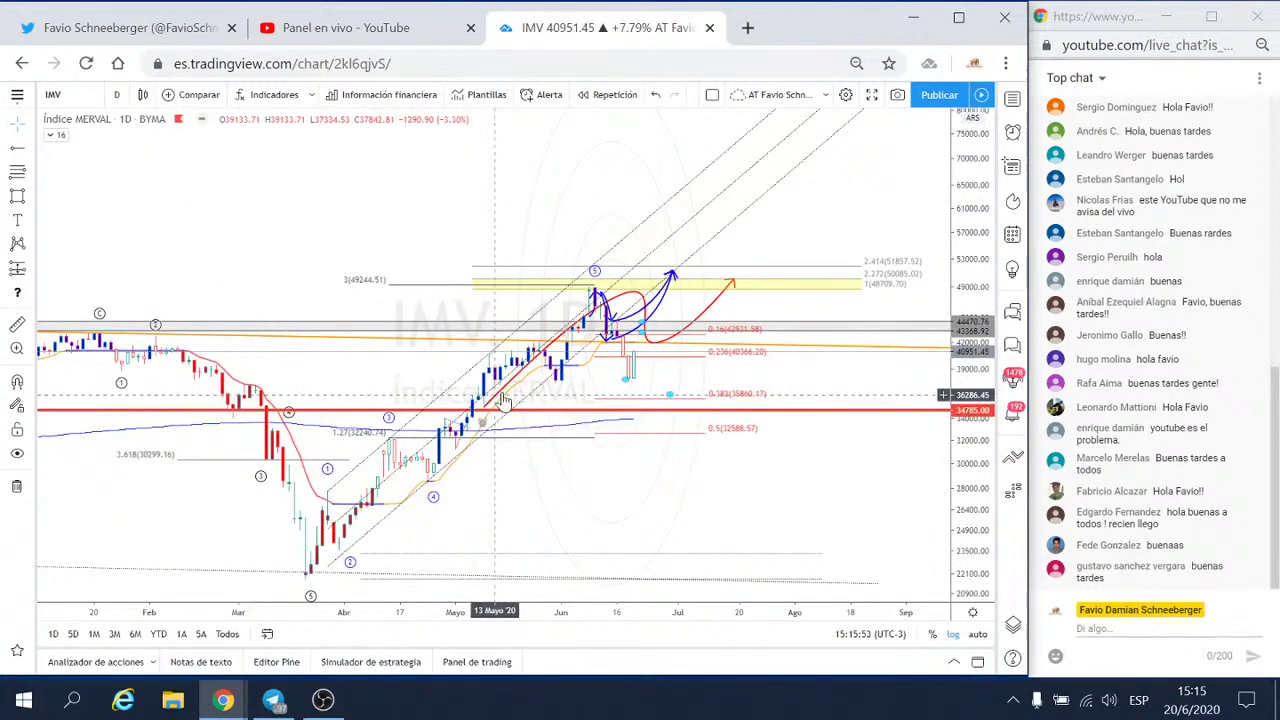
scroll(515, 410, "down", 1)
scroll(530, 420, "down", 1)
scroll(541, 427, "down", 1)
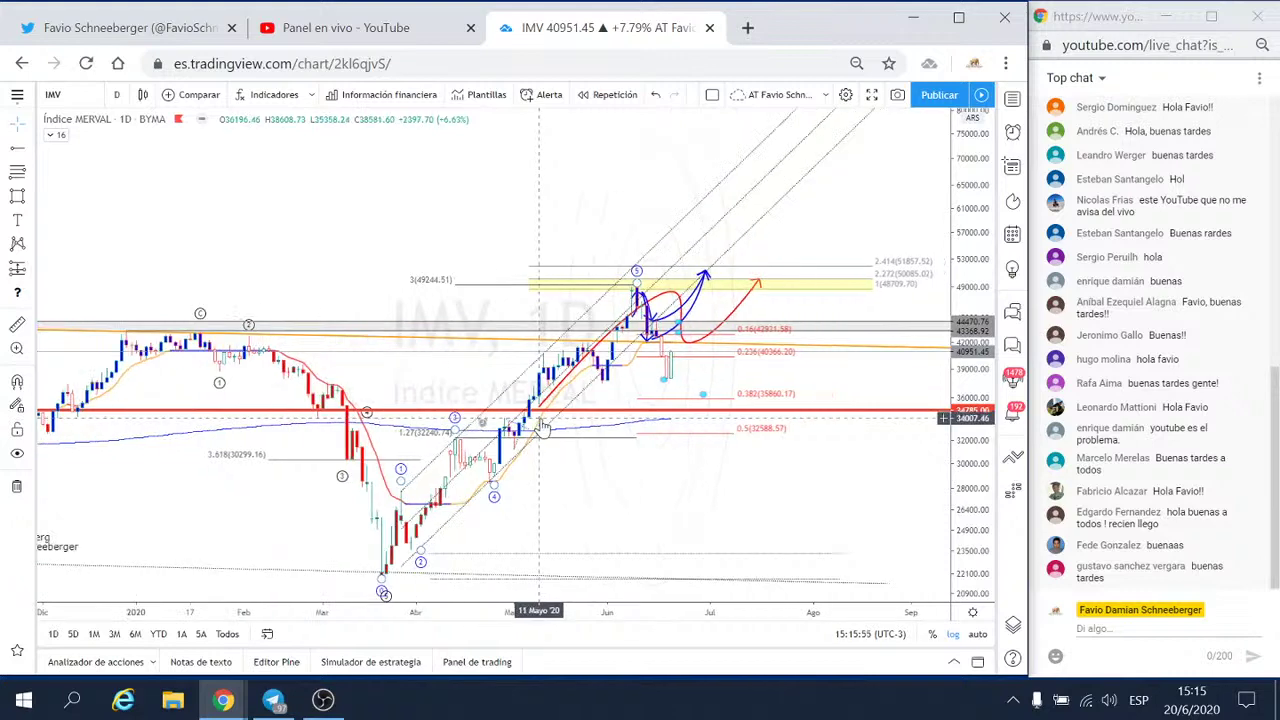
scroll(541, 427, "up", 1)
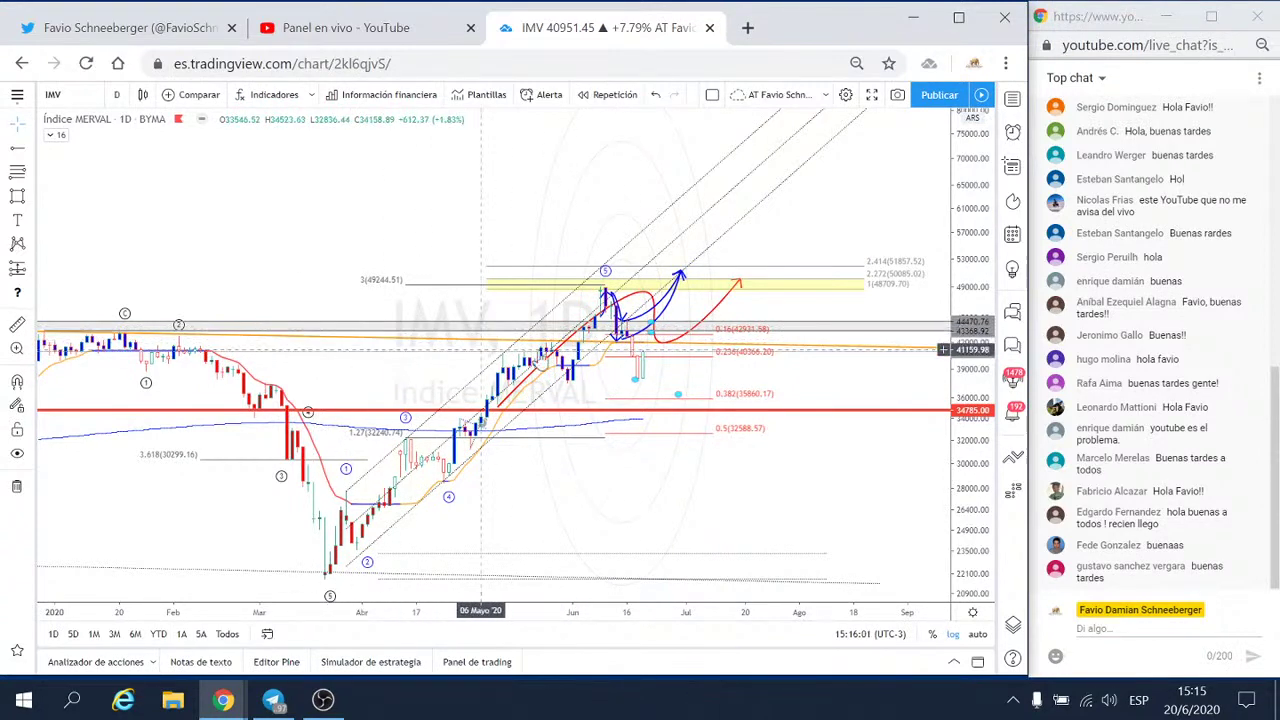
scroll(631, 365, "down", 1)
scroll(633, 367, "down", 1)
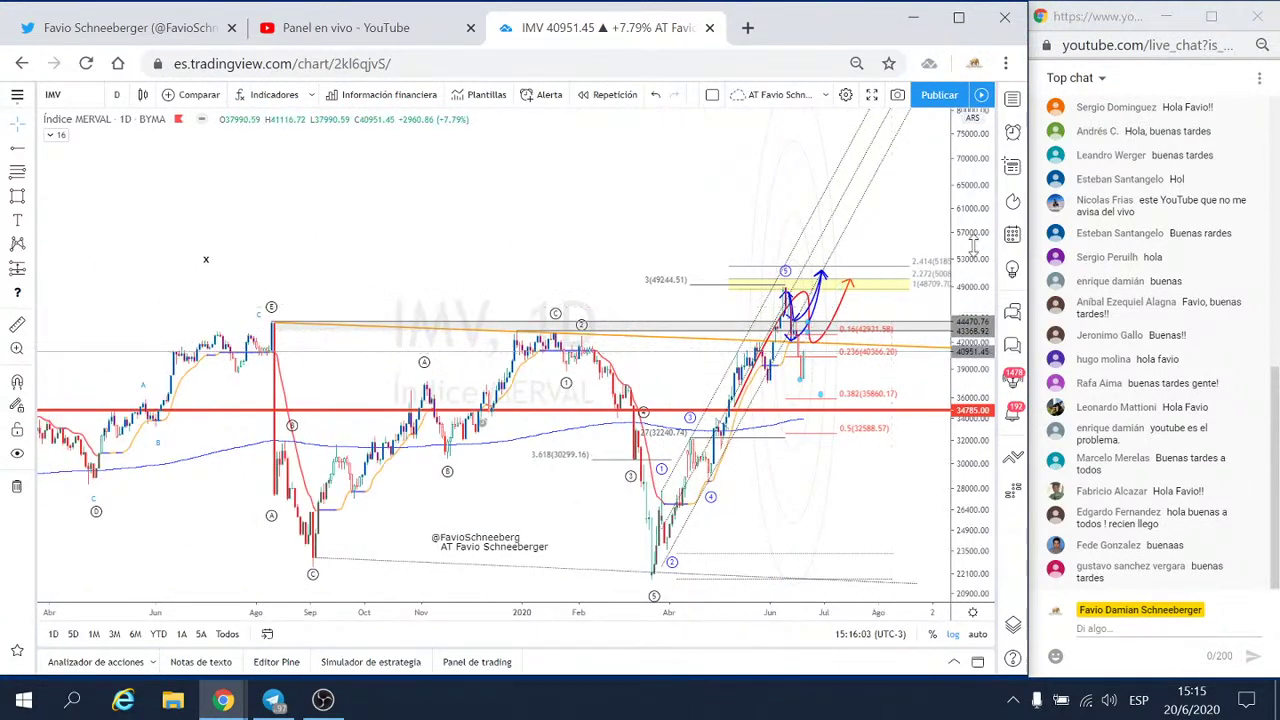
scroll(968, 333, "down", 1)
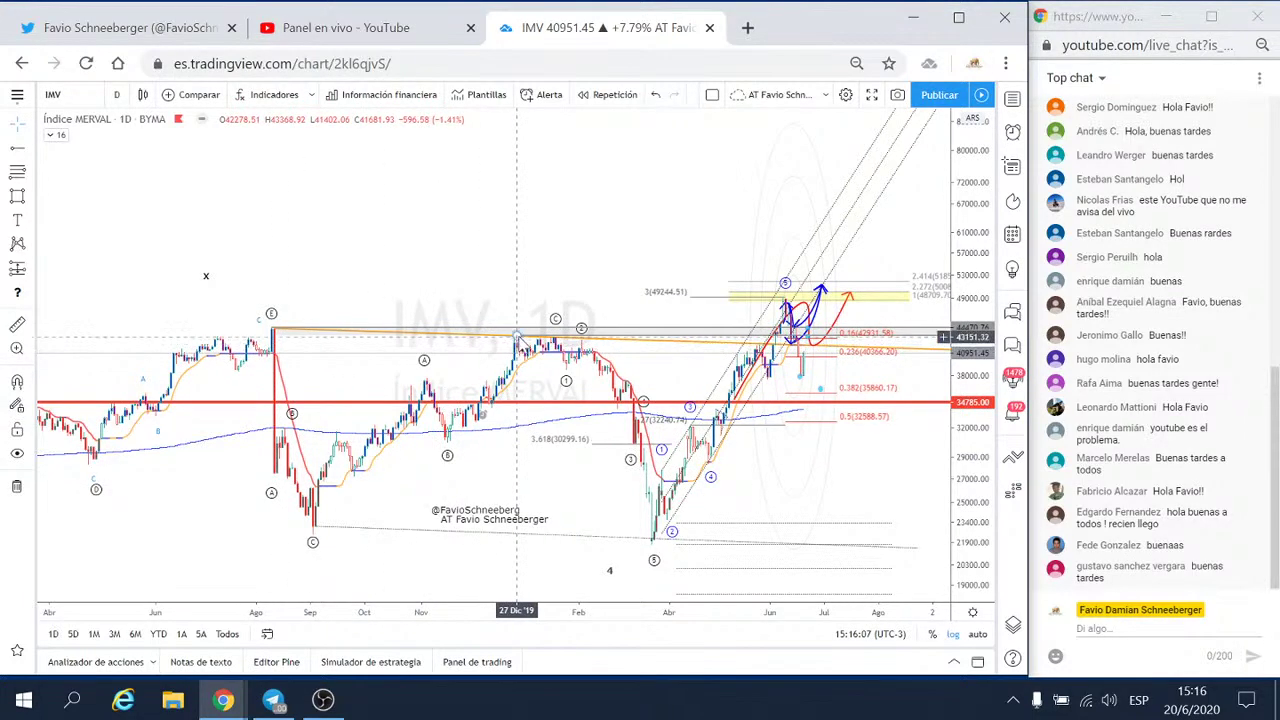
left_click_drag(903, 463, 711, 443)
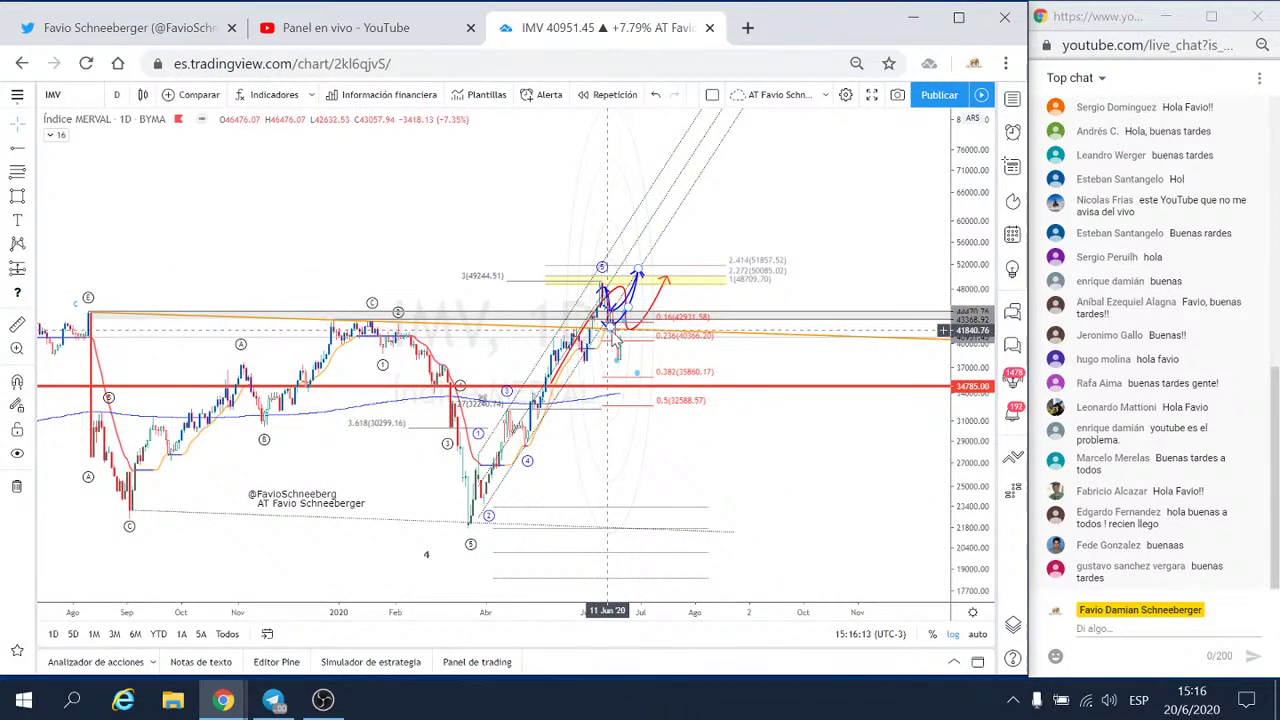
scroll(614, 343, "up", 4)
left_click_drag(643, 437, 833, 431)
- Select the ellipse drawing, then switch the chart to 1-hour candles
left_click(728, 372)
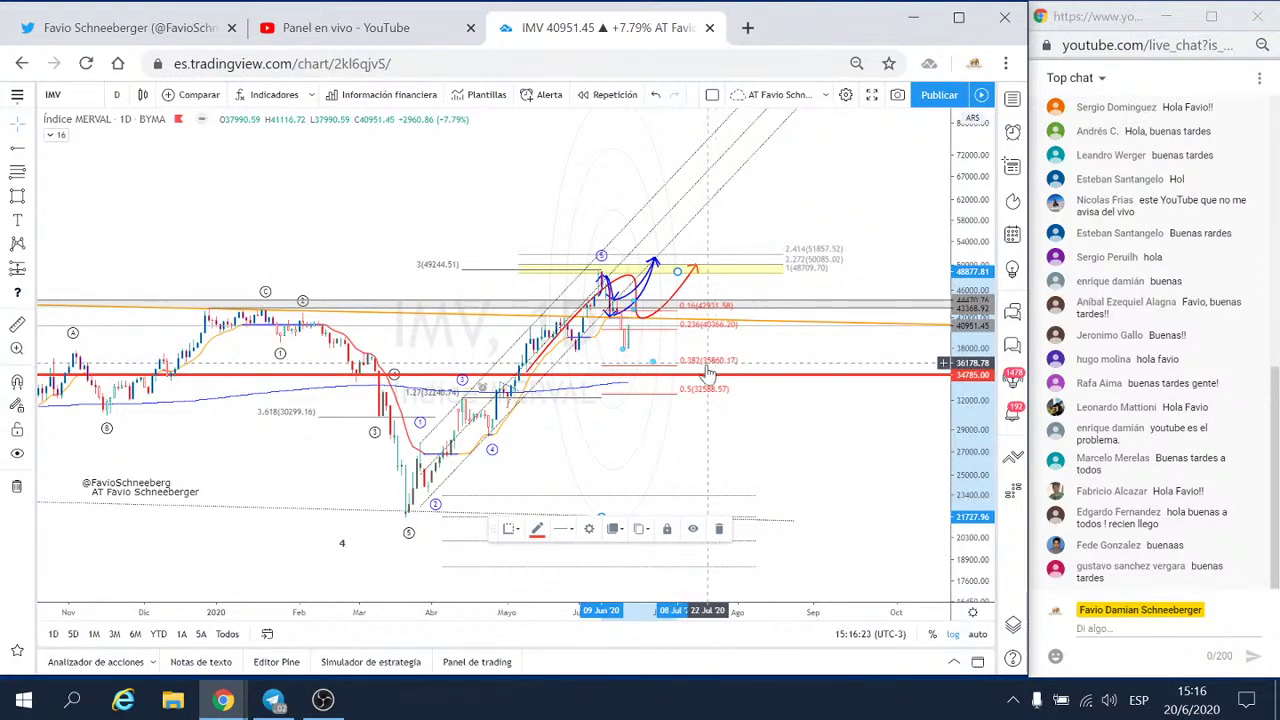
scroll(684, 360, "up", 2)
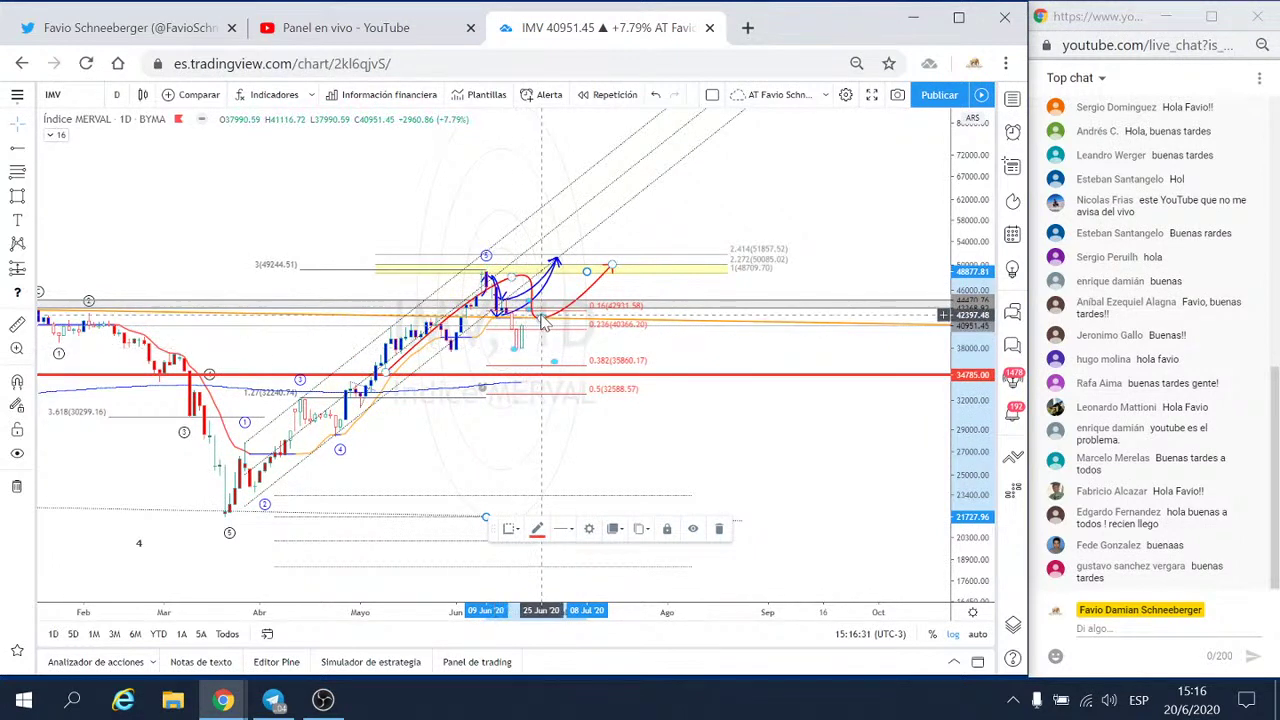
scroll(540, 350, "down", 1)
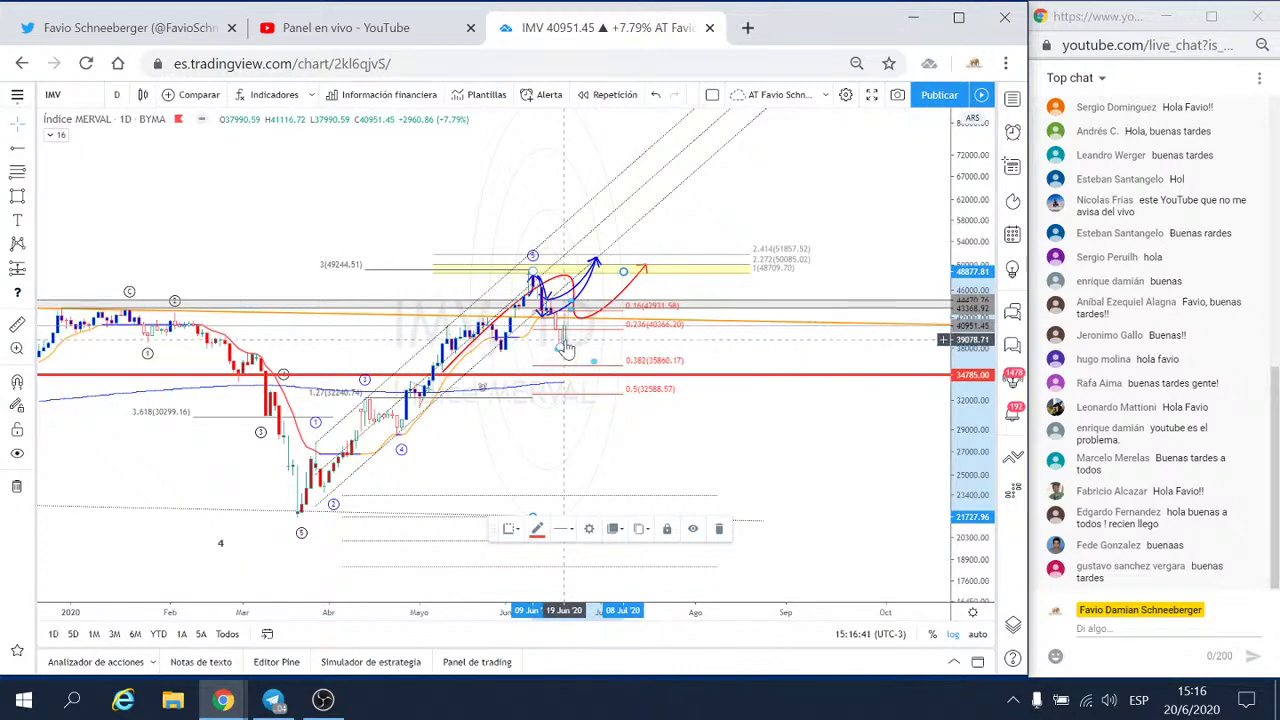
left_click(117, 98)
left_click(151, 334)
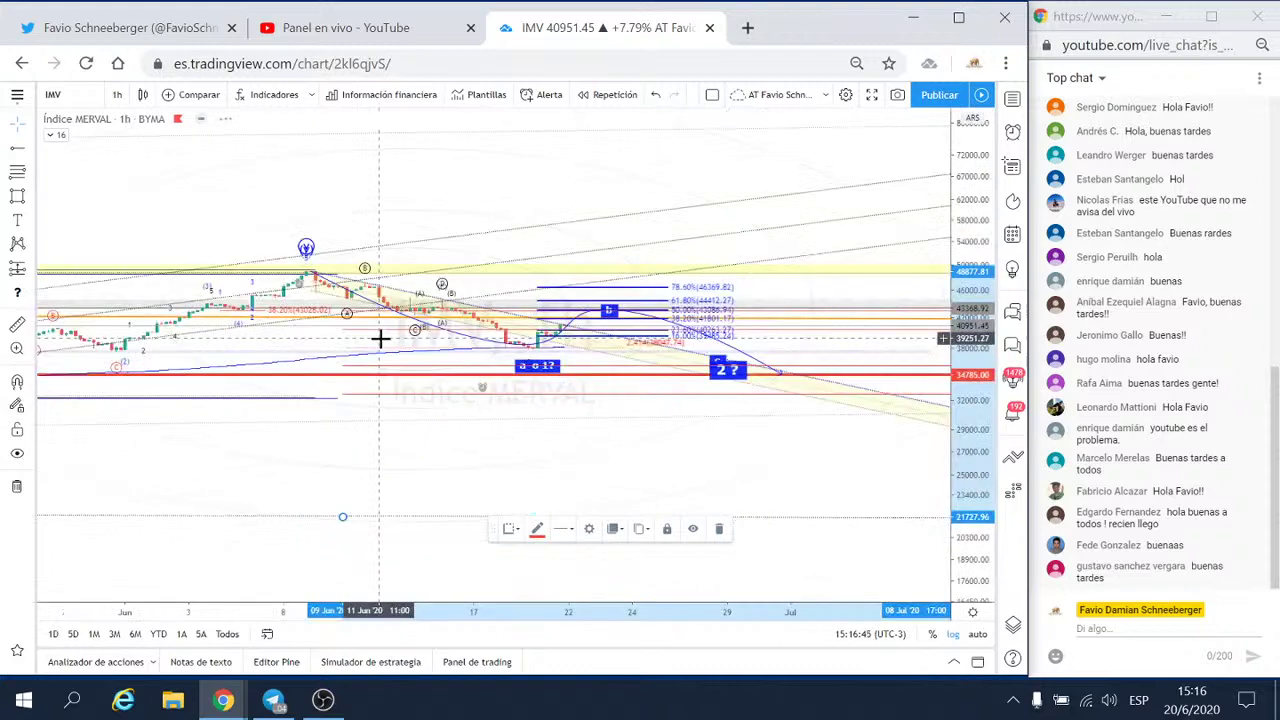
scroll(374, 400, "down", 5)
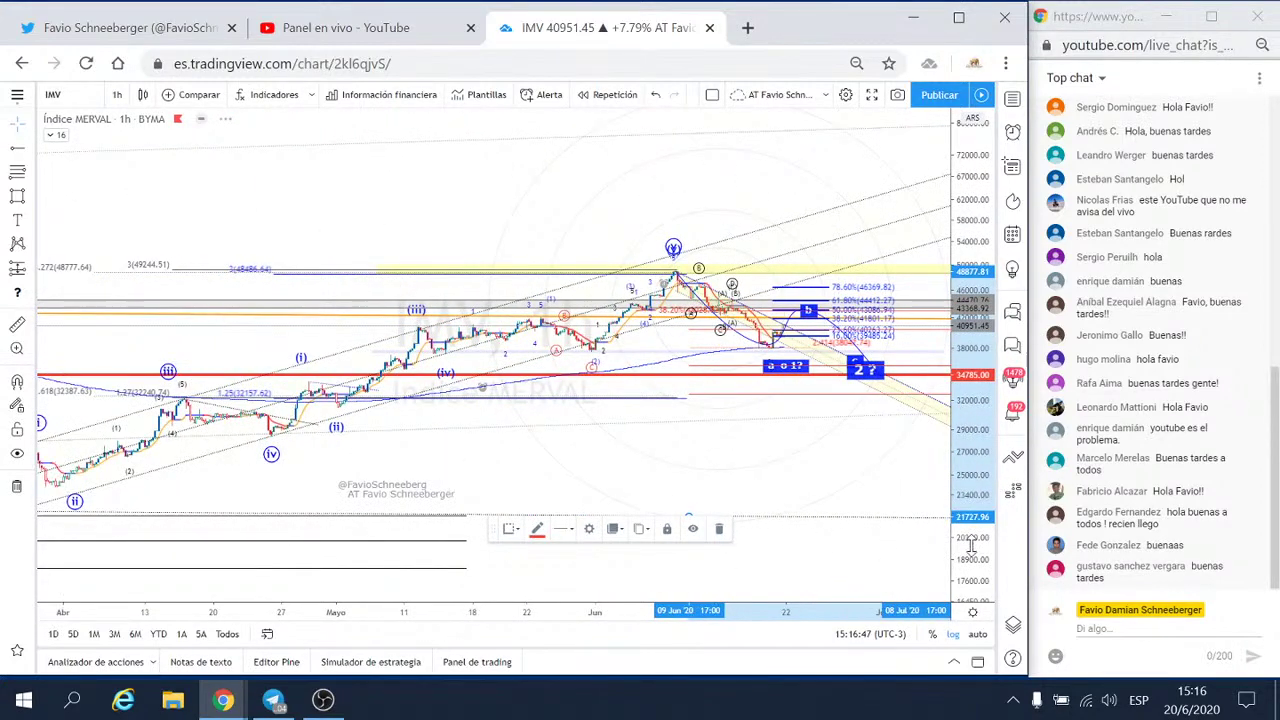
scroll(903, 477, "up", 5)
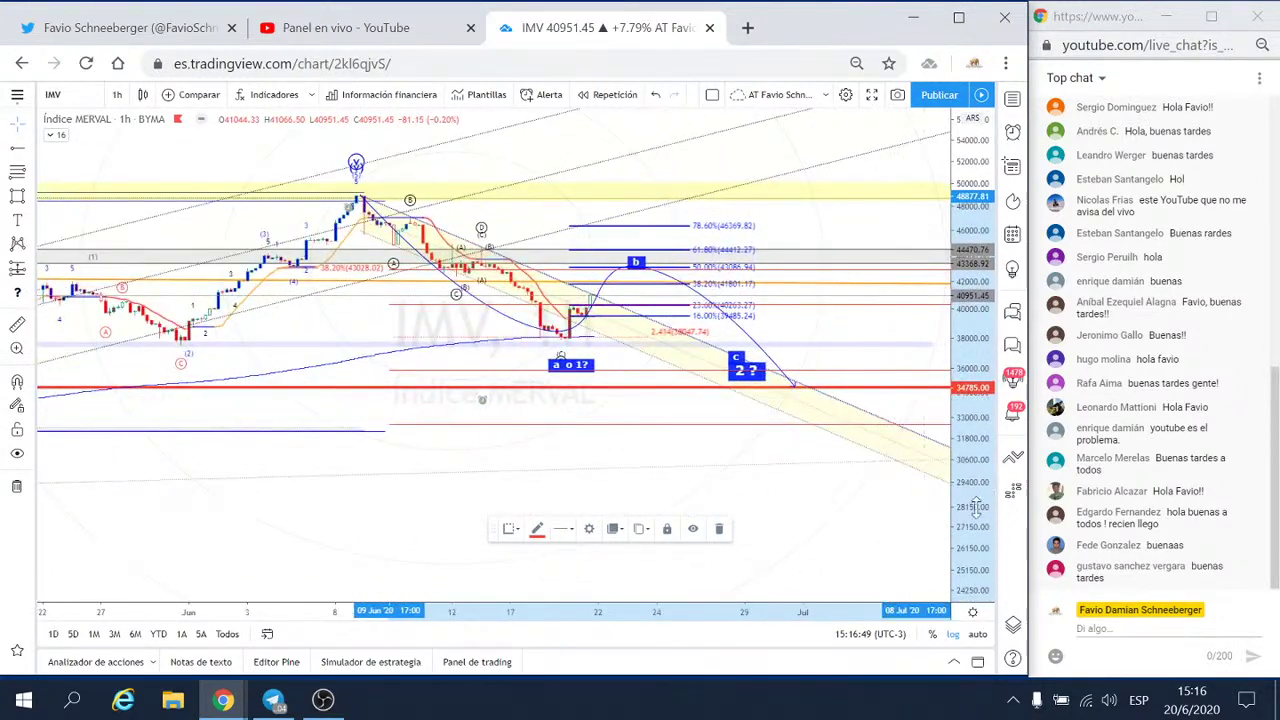
scroll(975, 507, "up", 3)
scroll(920, 428, "up", 2)
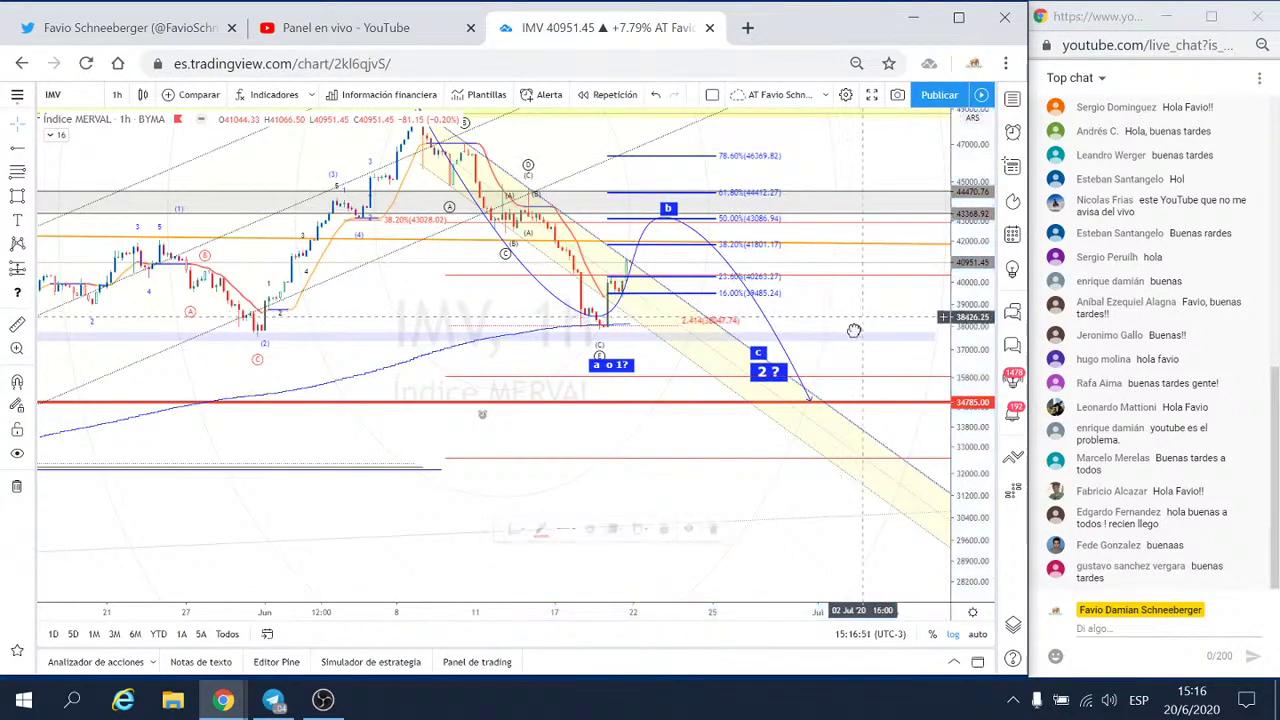
left_click_drag(854, 330, 795, 406)
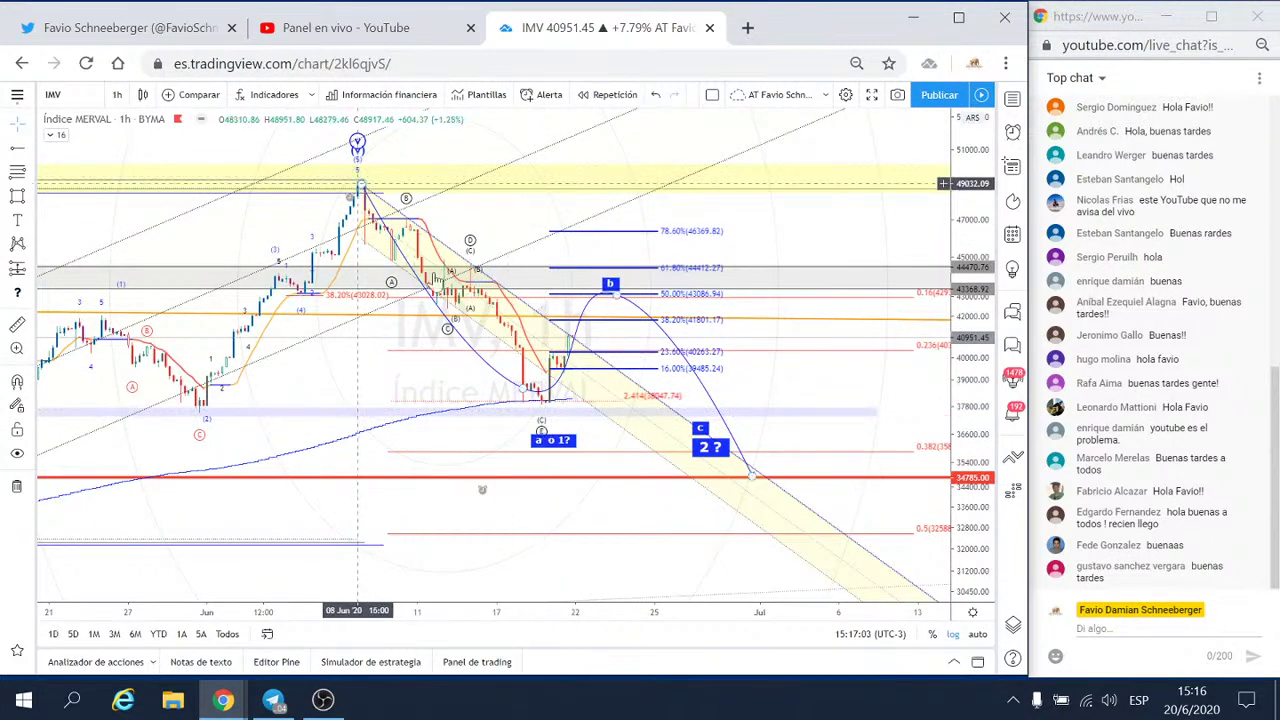
scroll(530, 360, "up", 1)
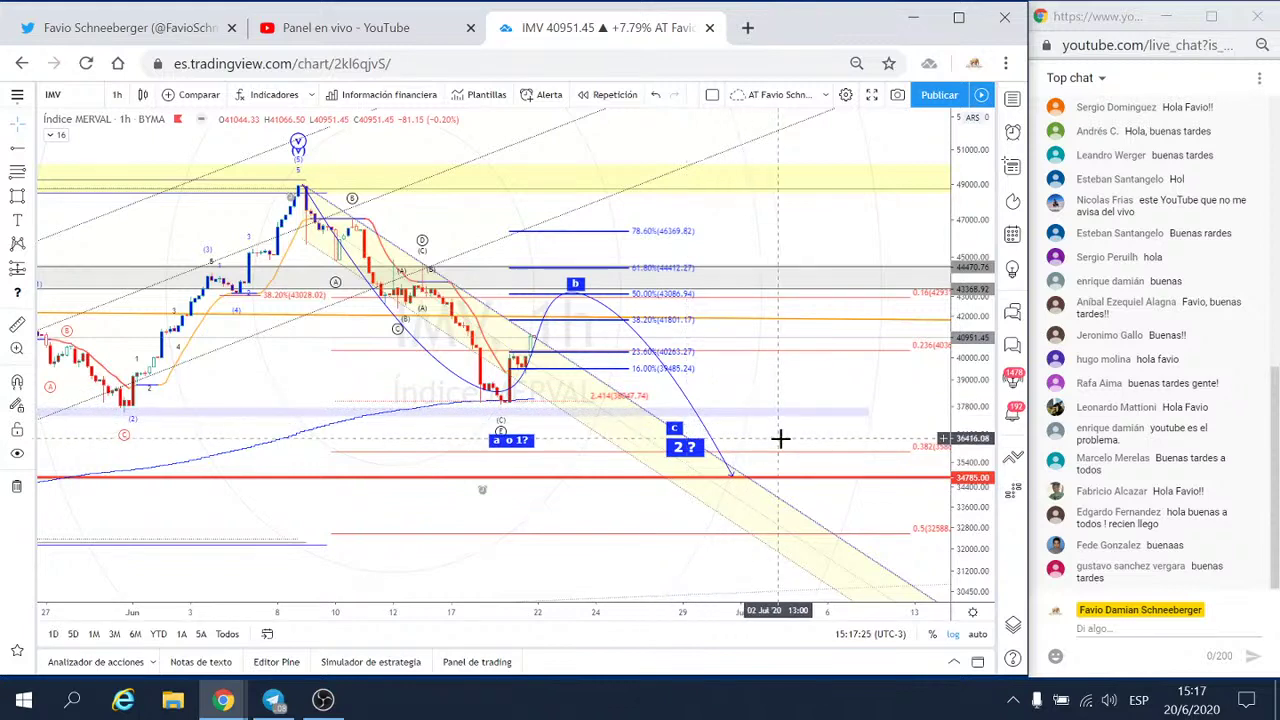
scroll(780, 438, "right", 5)
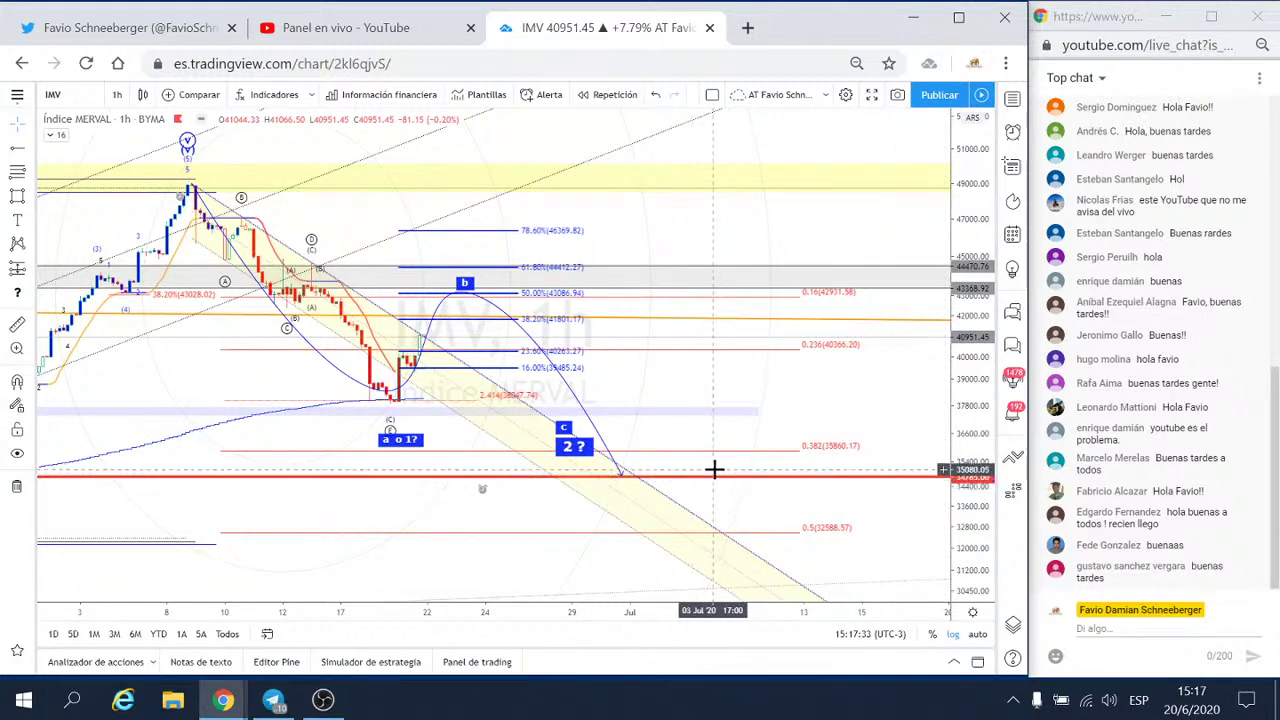
scroll(705, 475, "down", 2)
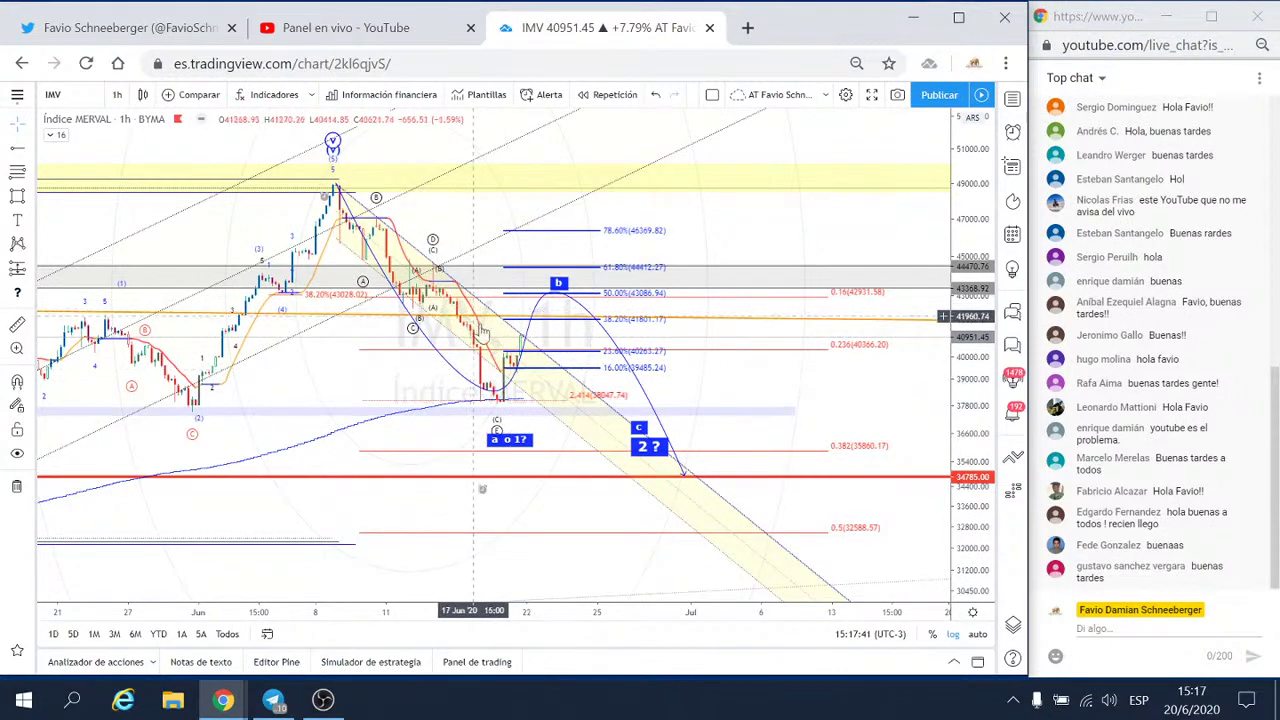
scroll(510, 340, "up", 3)
left_click_drag(657, 371, 884, 409)
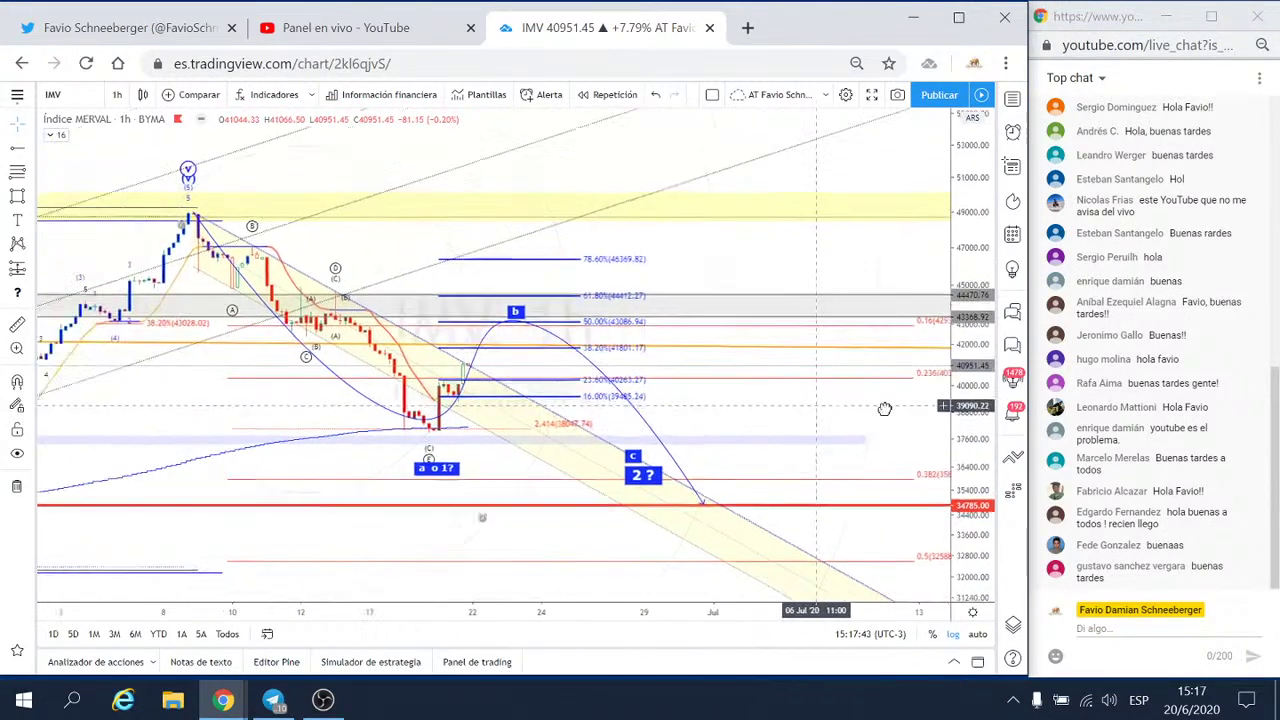
scroll(871, 429, "up", 3)
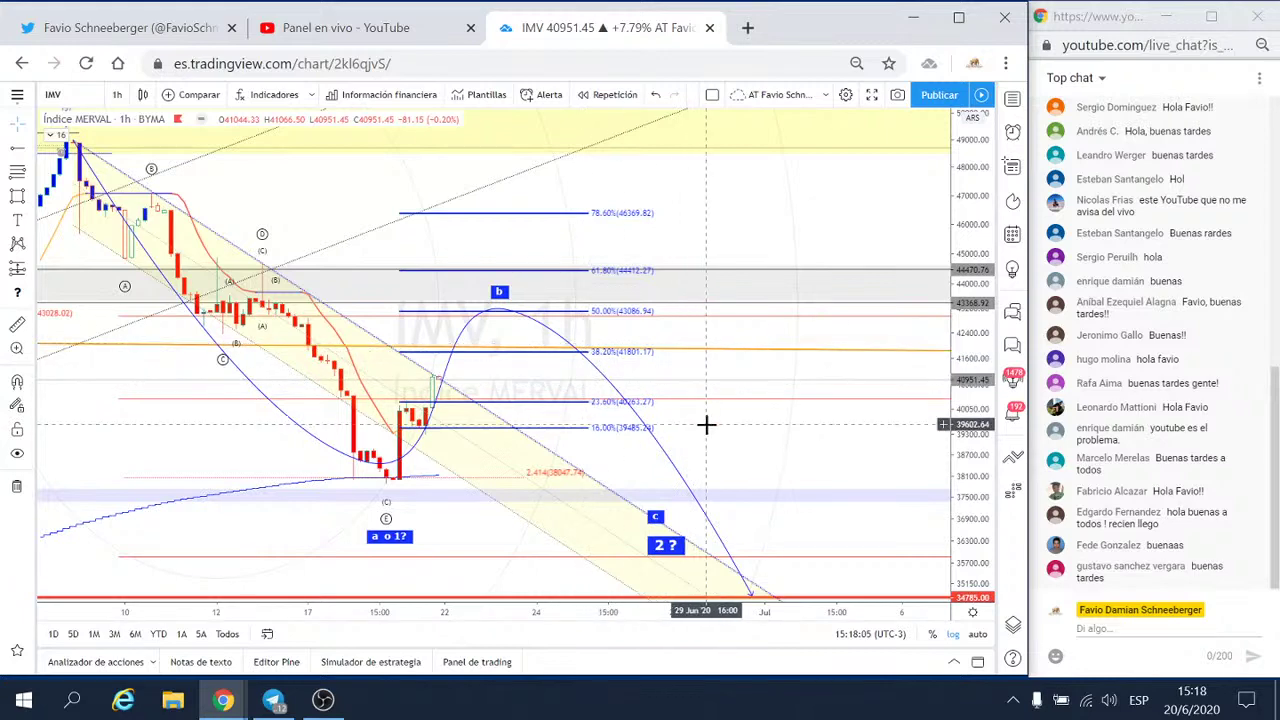
scroll(719, 437, "down", 2)
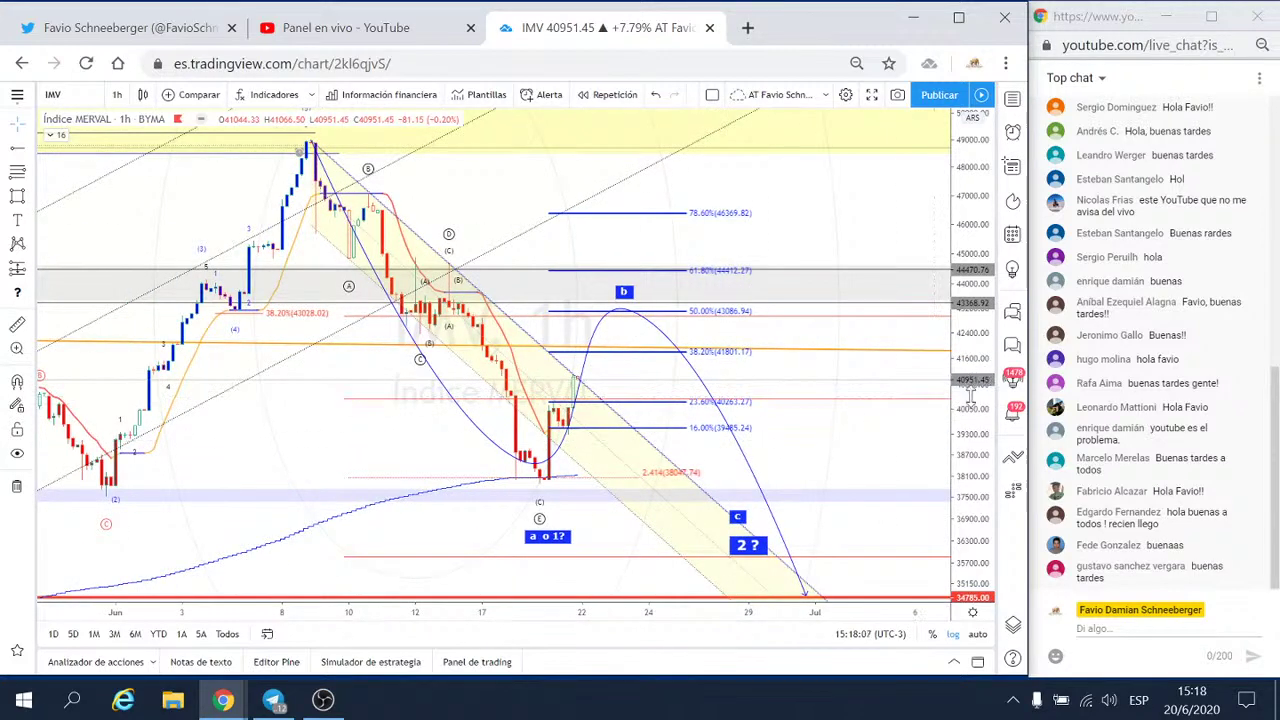
left_click_drag(970, 395, 992, 458)
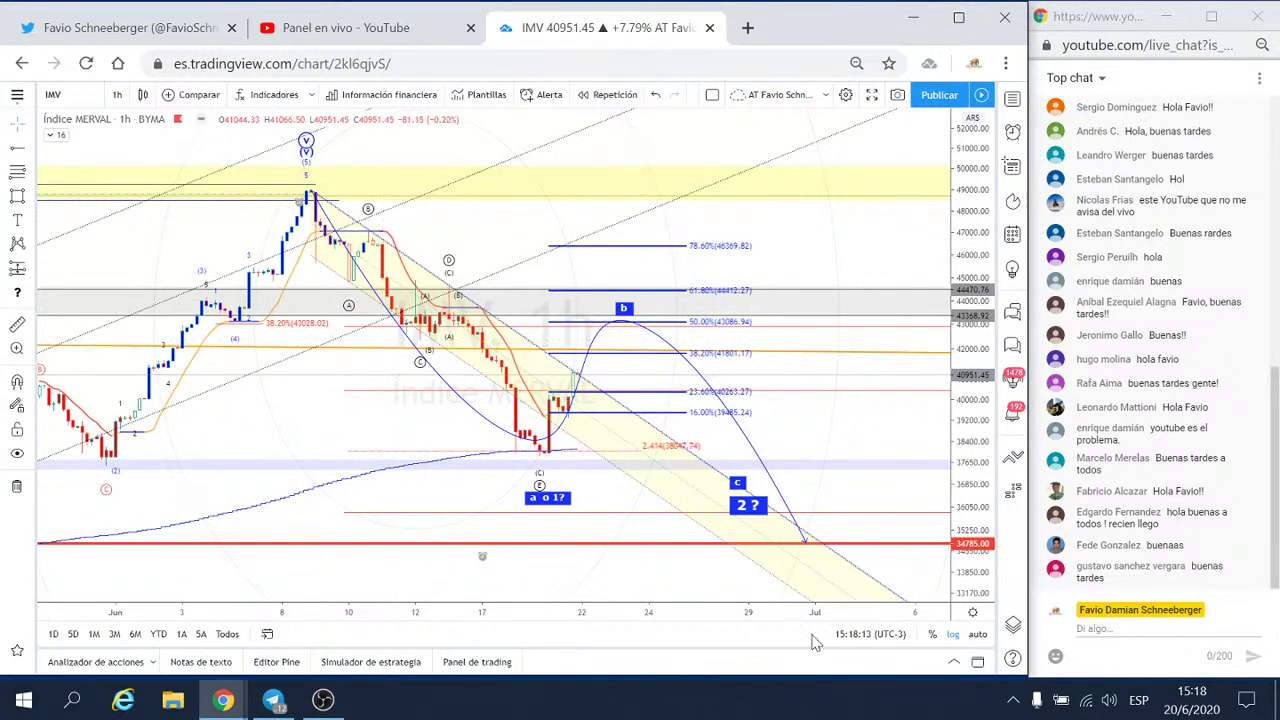
scroll(660, 460, "up", 2)
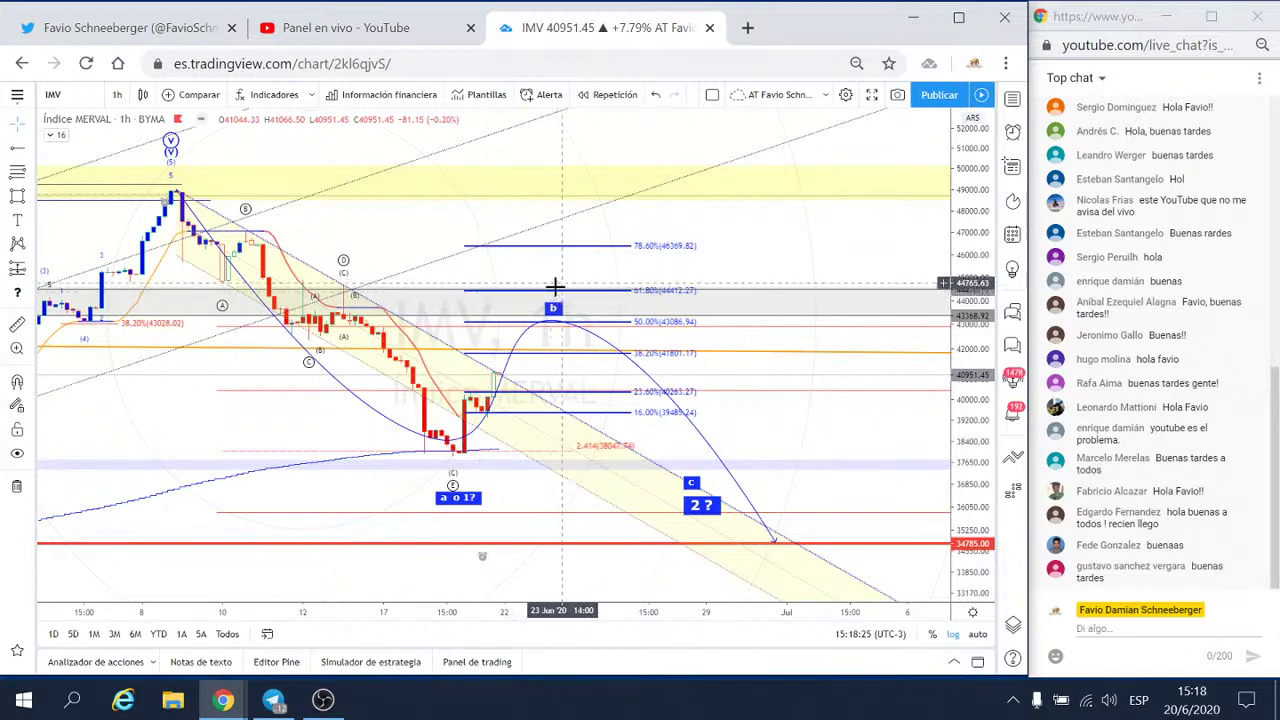
left_click_drag(549, 318, 588, 355)
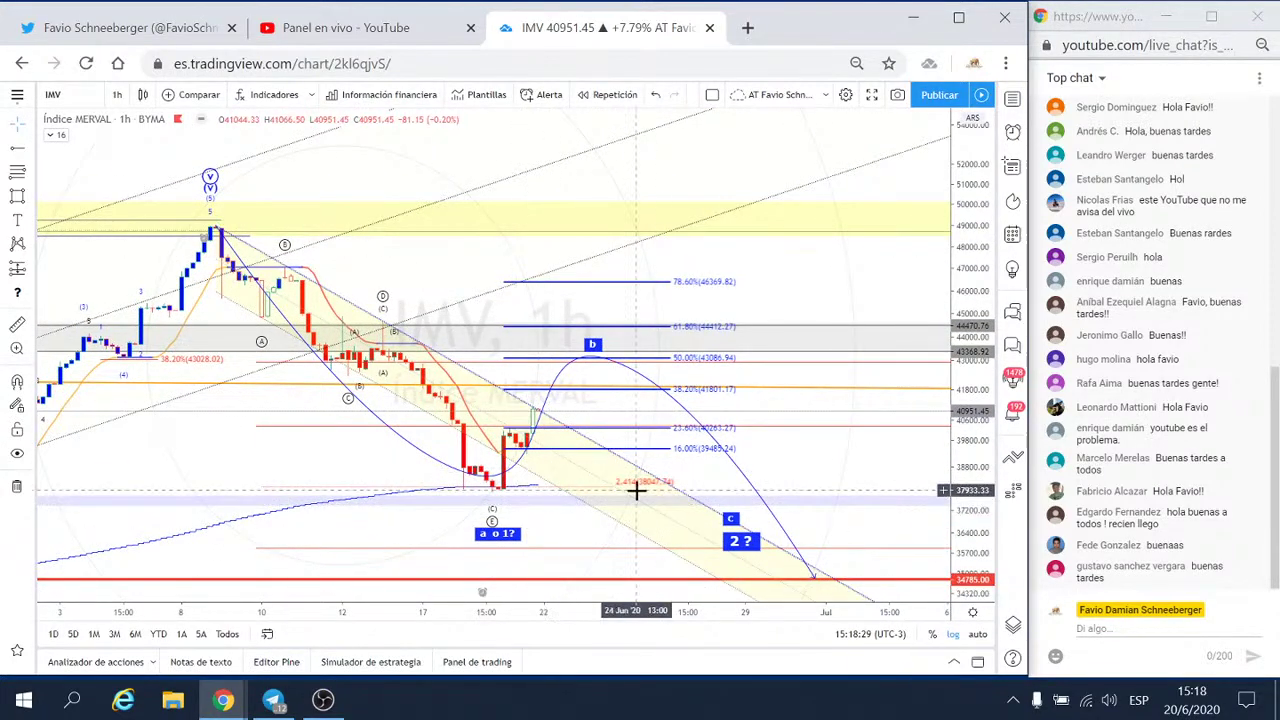
scroll(458, 428, "down", 1)
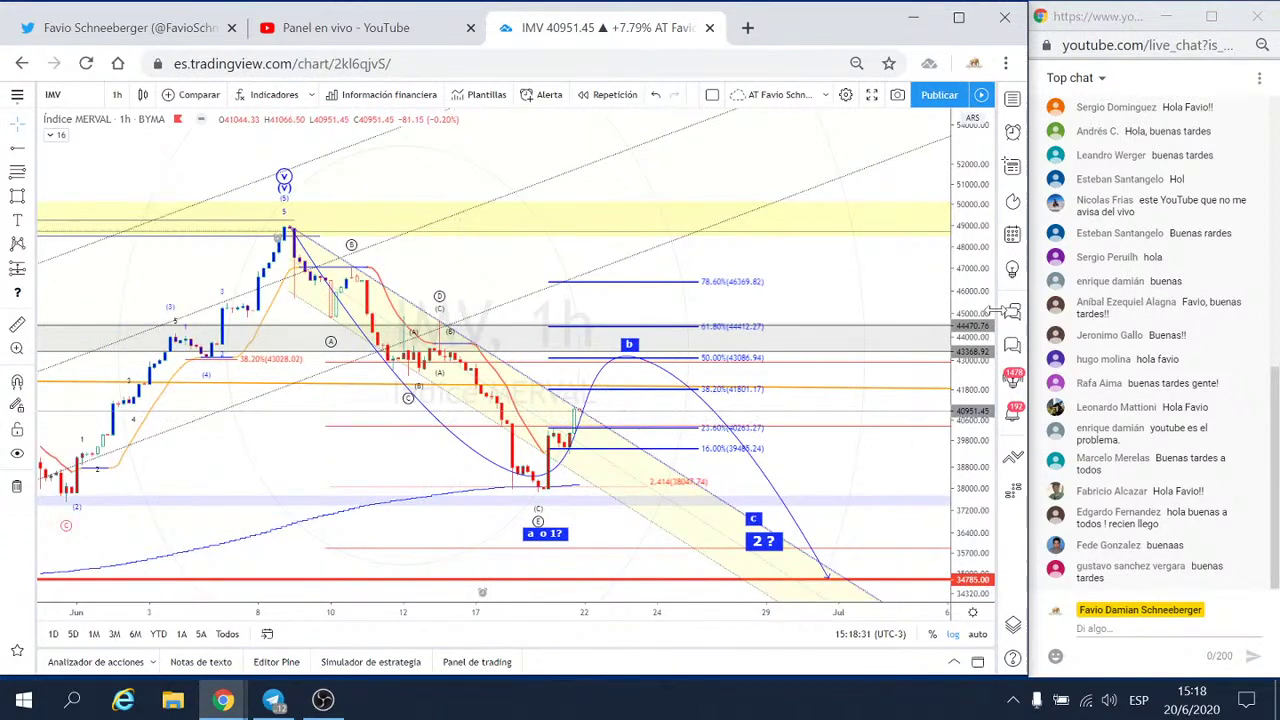
scroll(933, 427, "down", 2)
scroll(933, 427, "down", 2)
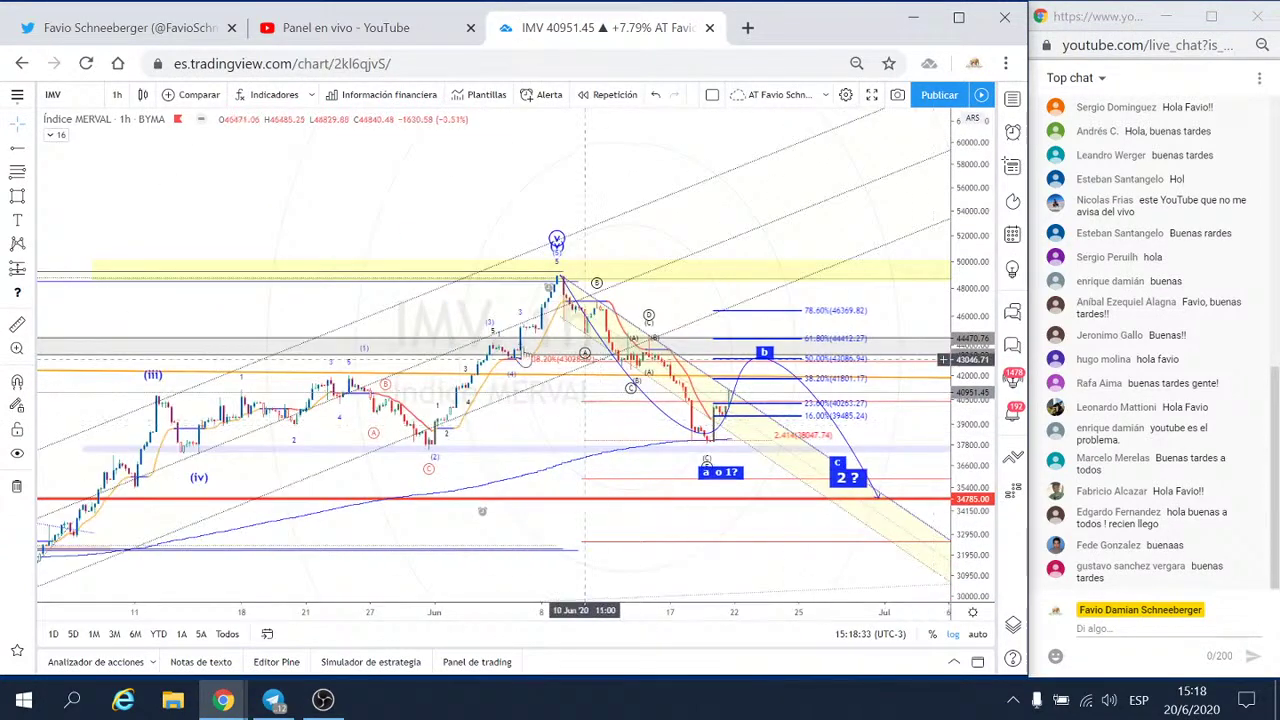
- Load GGAL (GPO FIN GALICIA, BYMA) as the chart symbol and bring up the interval list
left_click(53, 94)
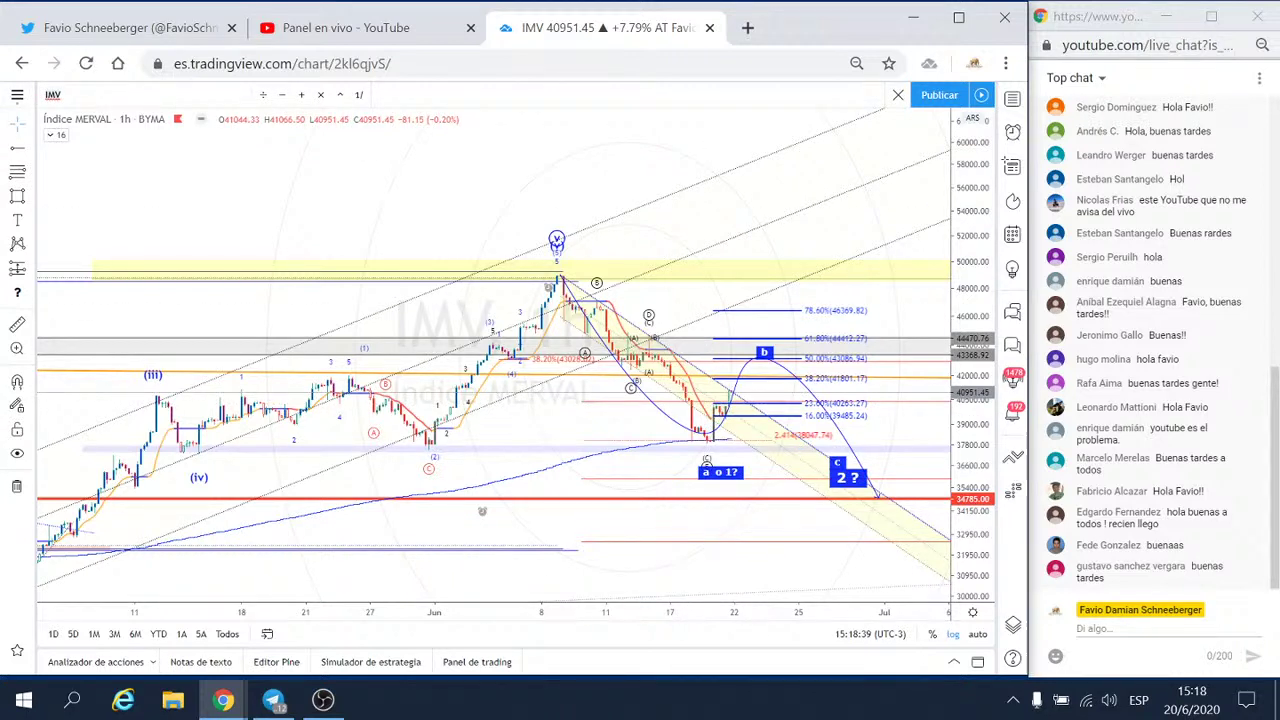
type("GG")
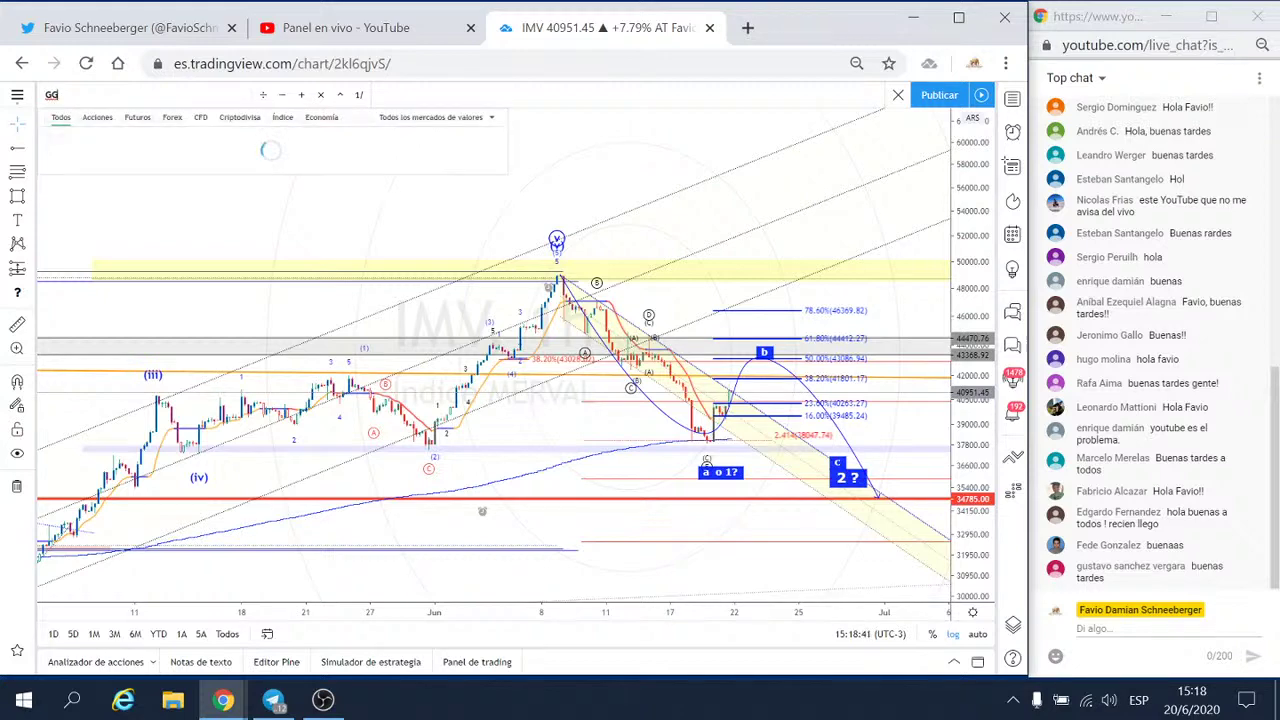
type("AL")
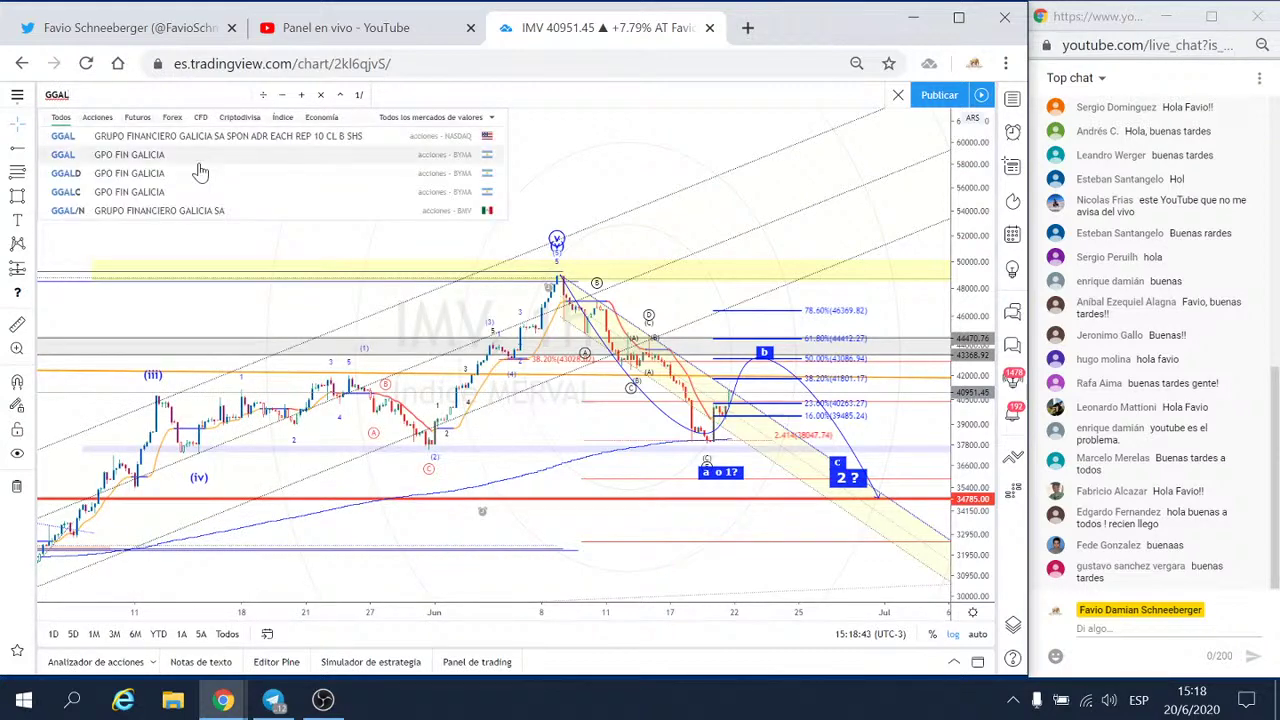
left_click(188, 160)
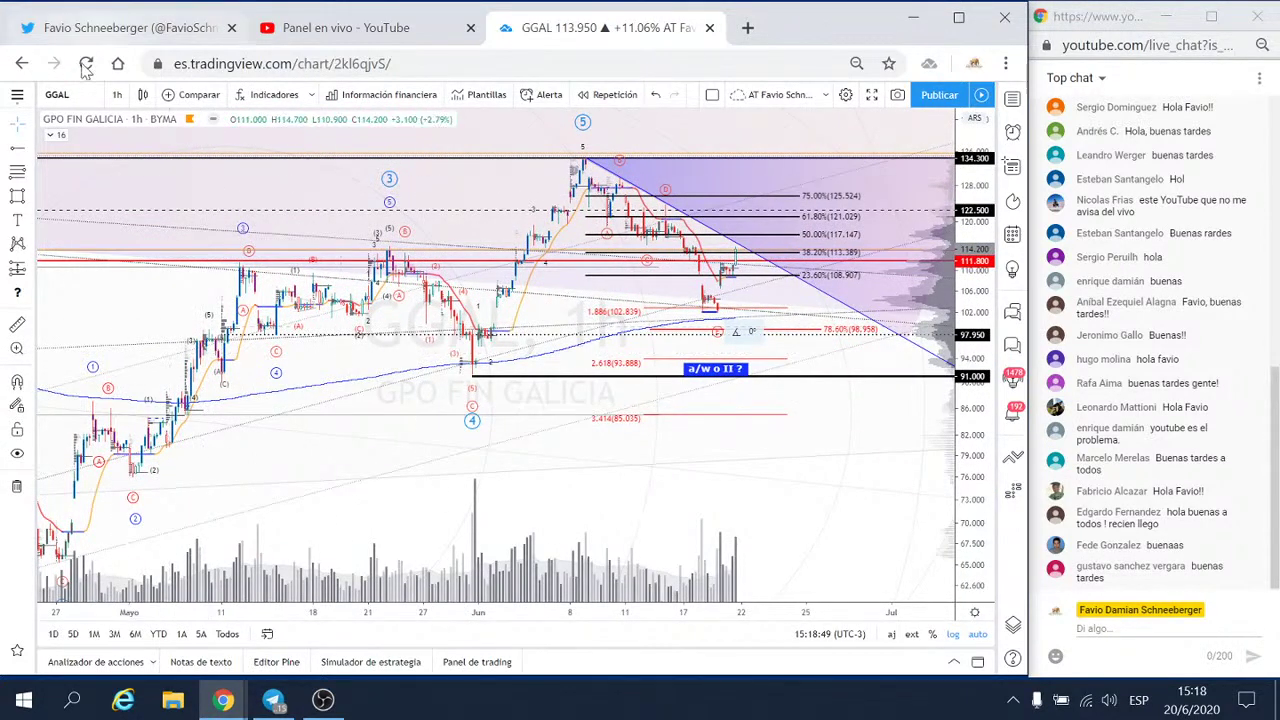
left_click(117, 95)
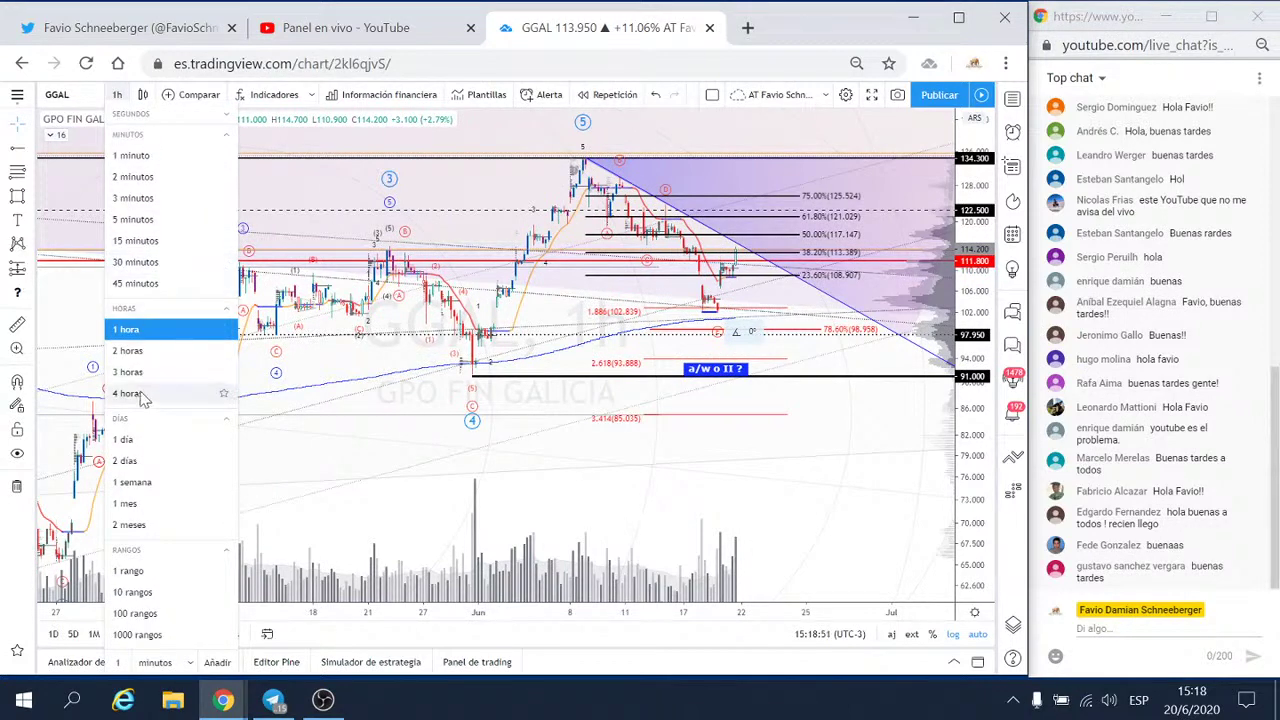
- Switch GGAL to weekly candles, show earlier history and stretch the price scale vertically
left_click(140, 484)
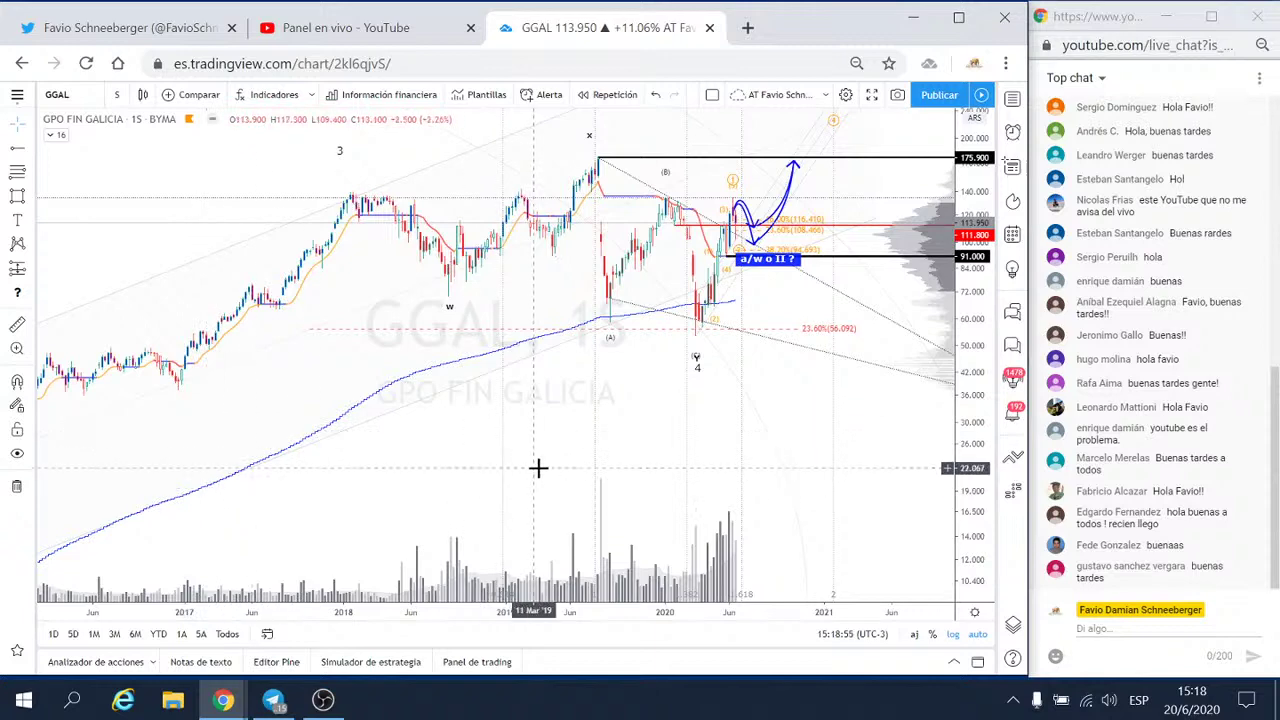
scroll(763, 314, "up", 3)
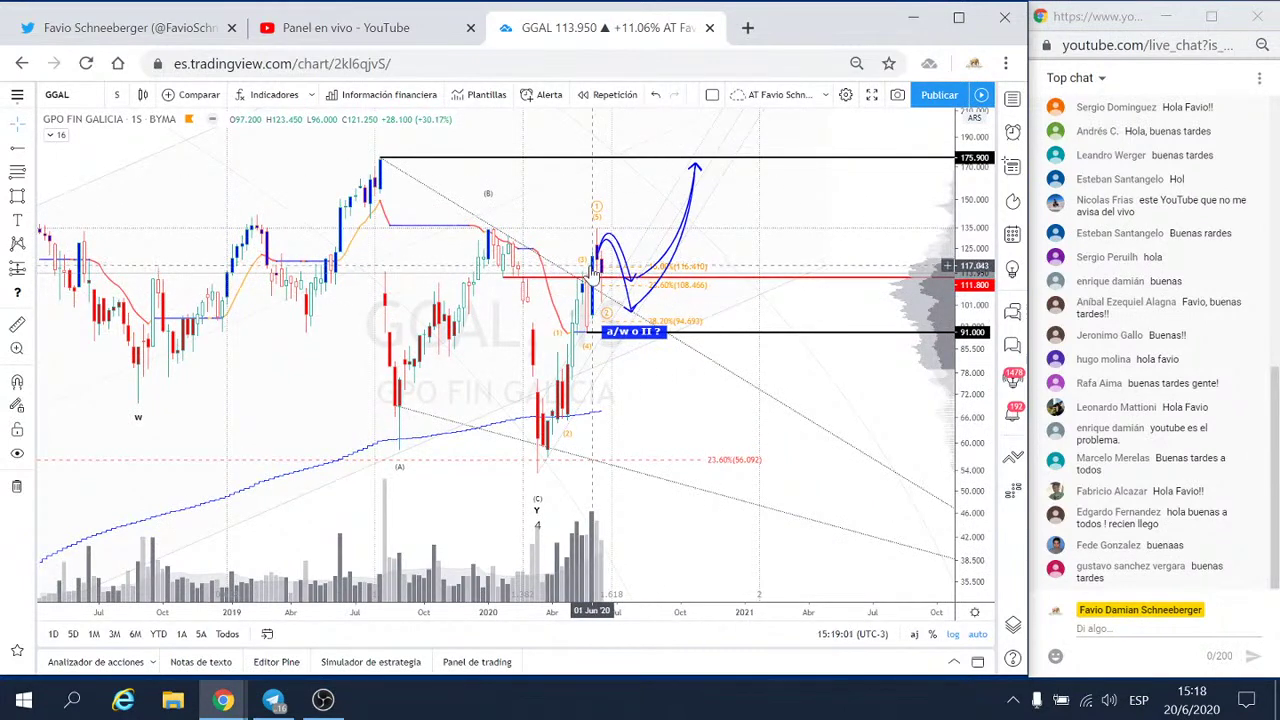
scroll(606, 343, "up", 2)
scroll(584, 413, "up", 4)
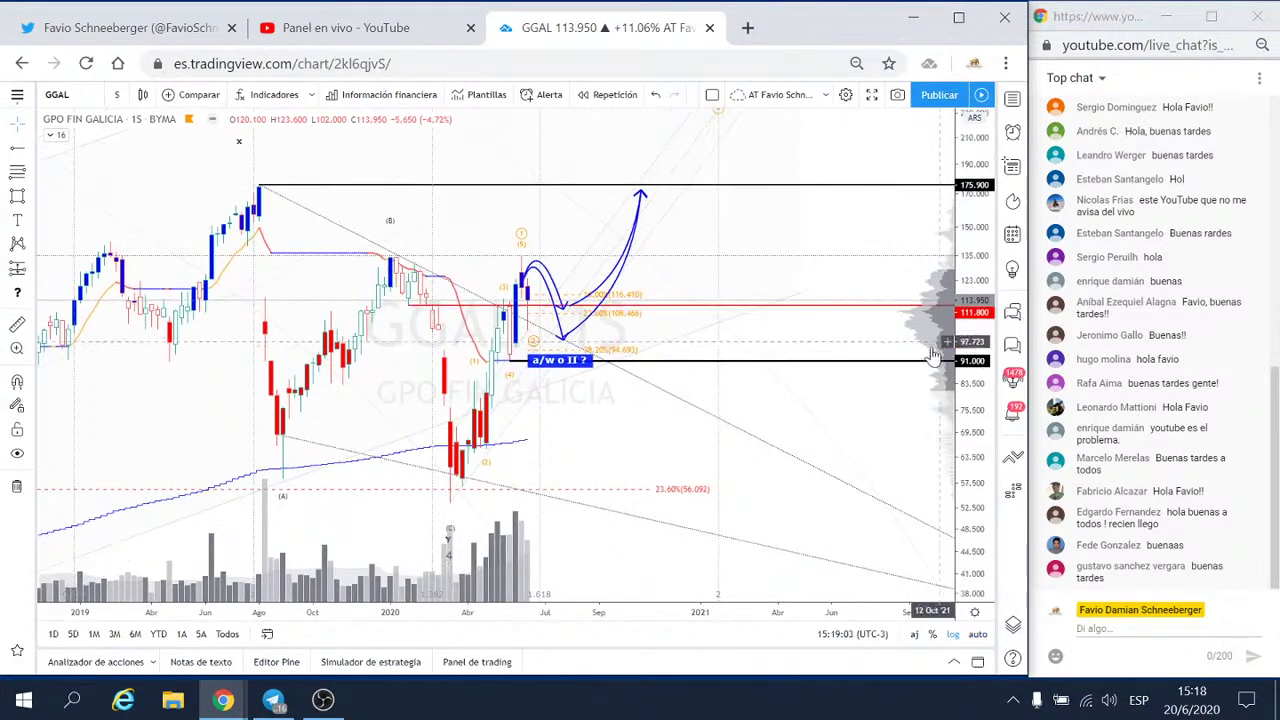
left_click_drag(532, 430, 677, 397)
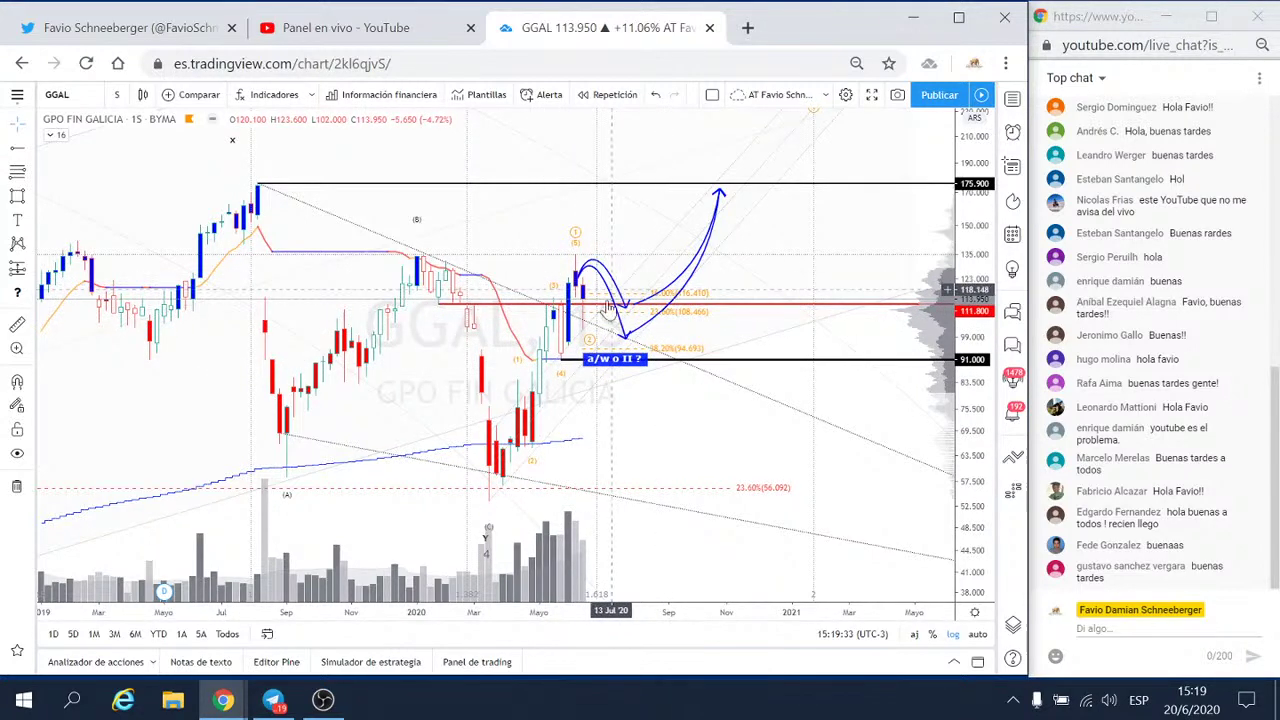
scroll(947, 480, "up", 2)
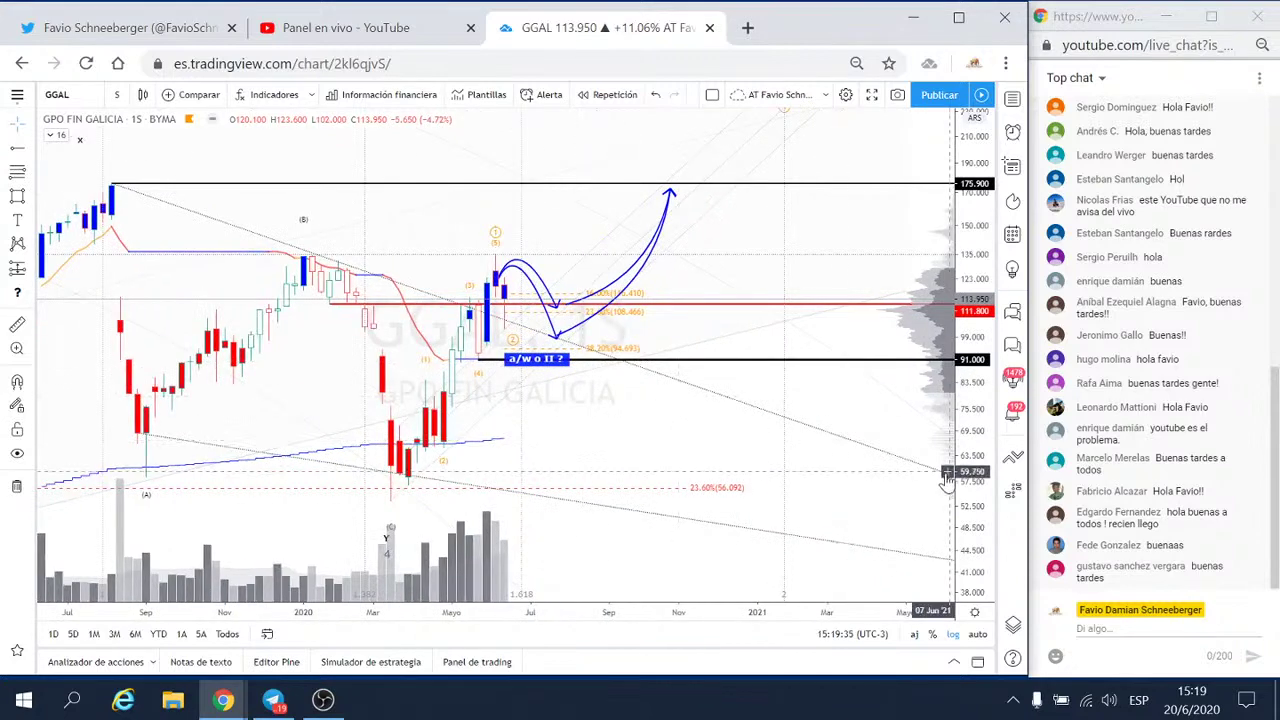
left_click_drag(972, 460, 979, 425)
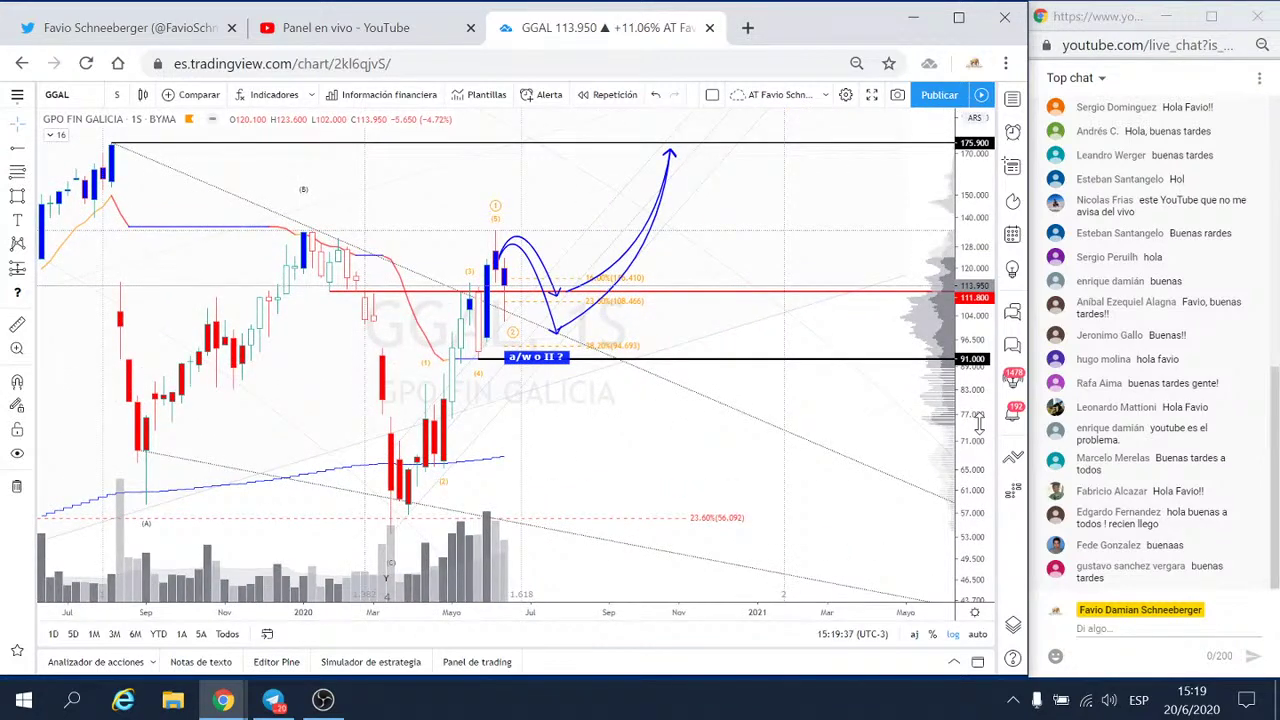
- Capture the chart area with Lightshot and sketch red lines over the recent pullback and lows
key("Print")
left_click_drag(120, 122, 840, 503)
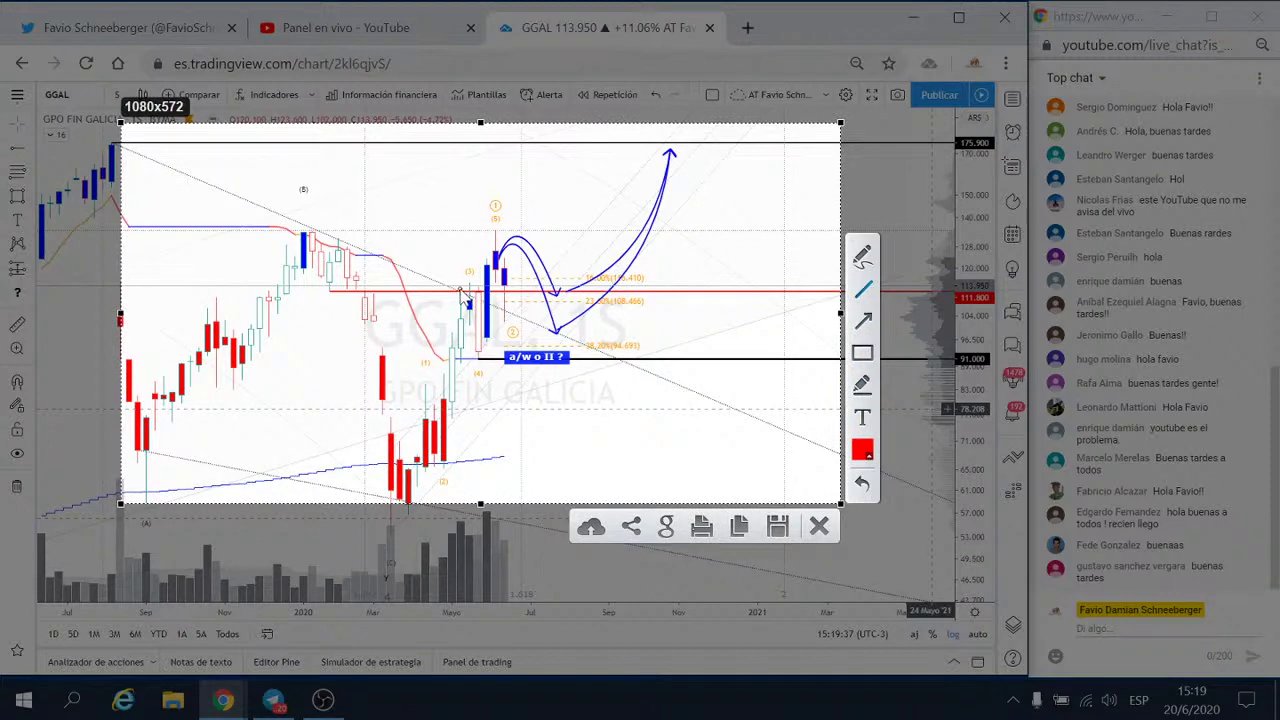
mouse_move(465, 298)
left_mouse_down()
mouse_move(512, 318)
mouse_move(535, 292)
mouse_move(468, 303)
left_mouse_up()
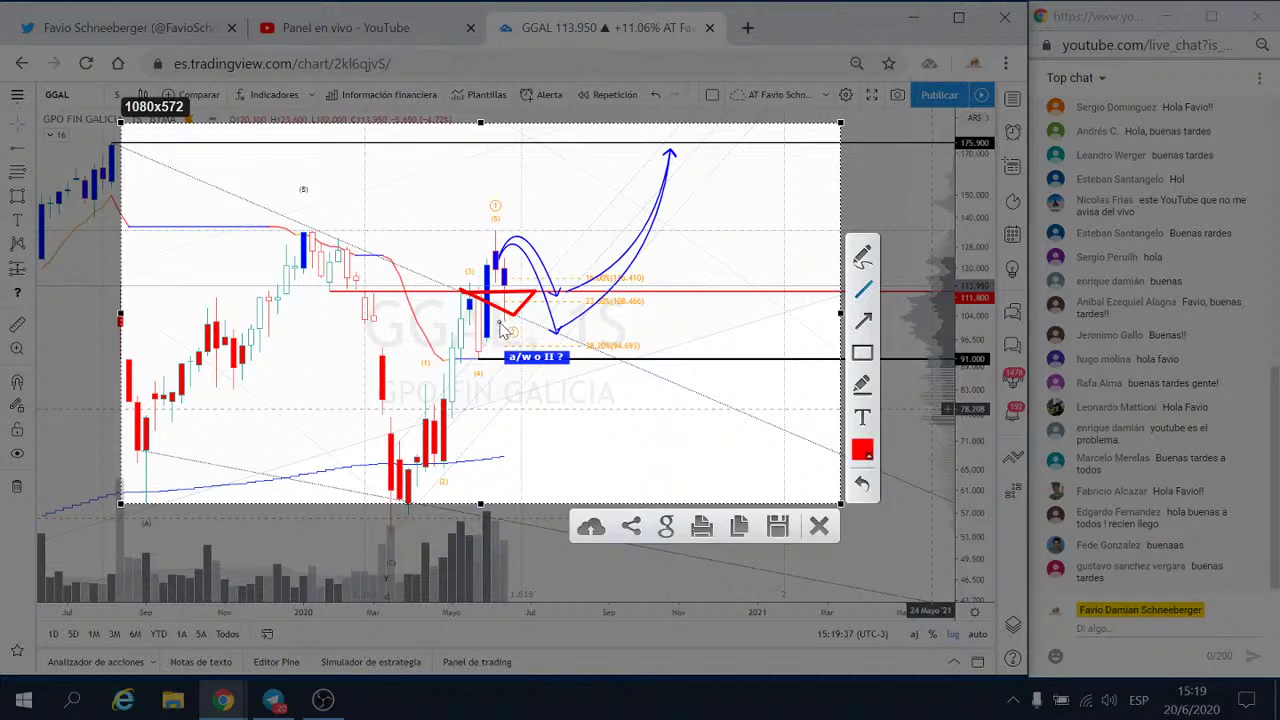
left_click_drag(455, 386, 488, 349)
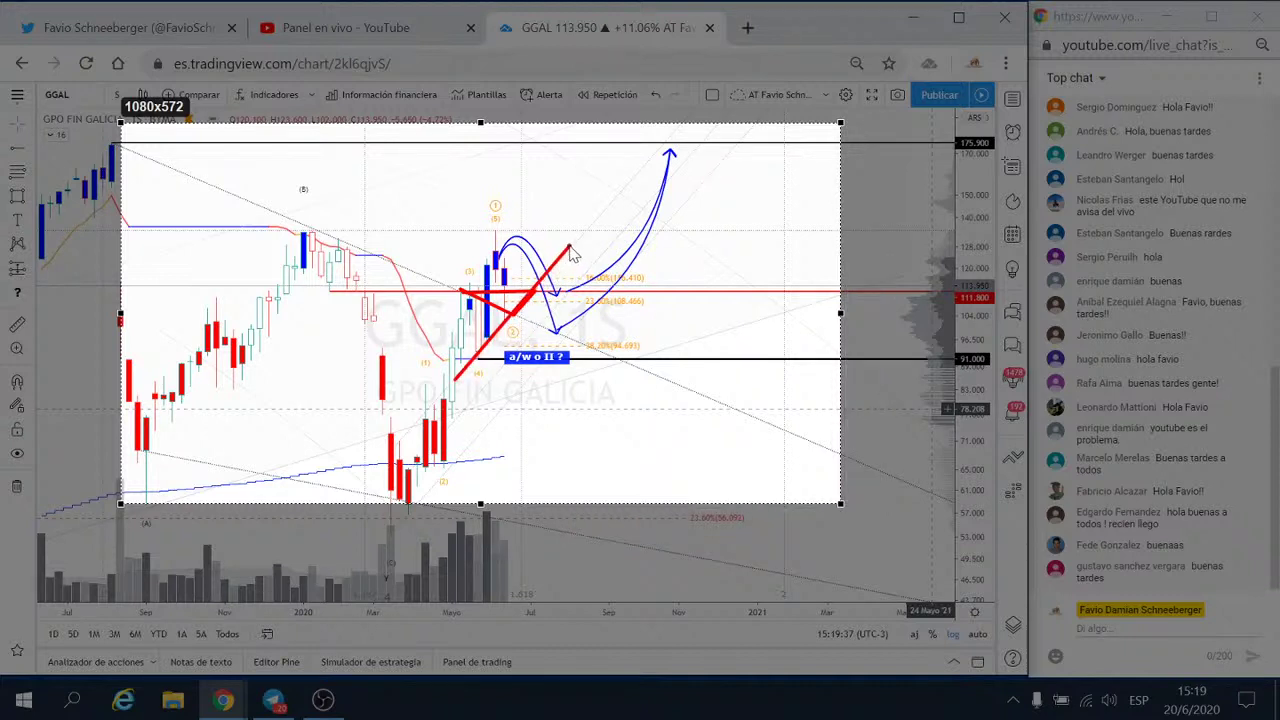
left_click_drag(576, 252, 576, 252)
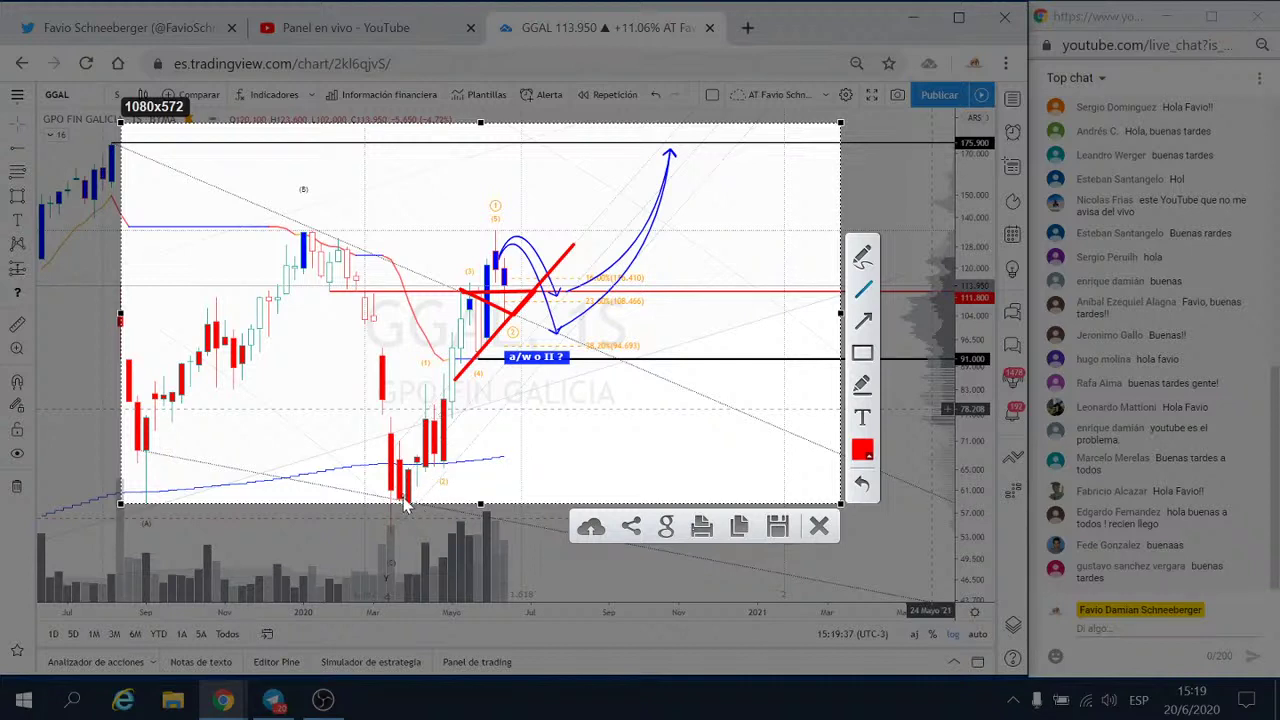
left_click_drag(405, 505, 452, 479)
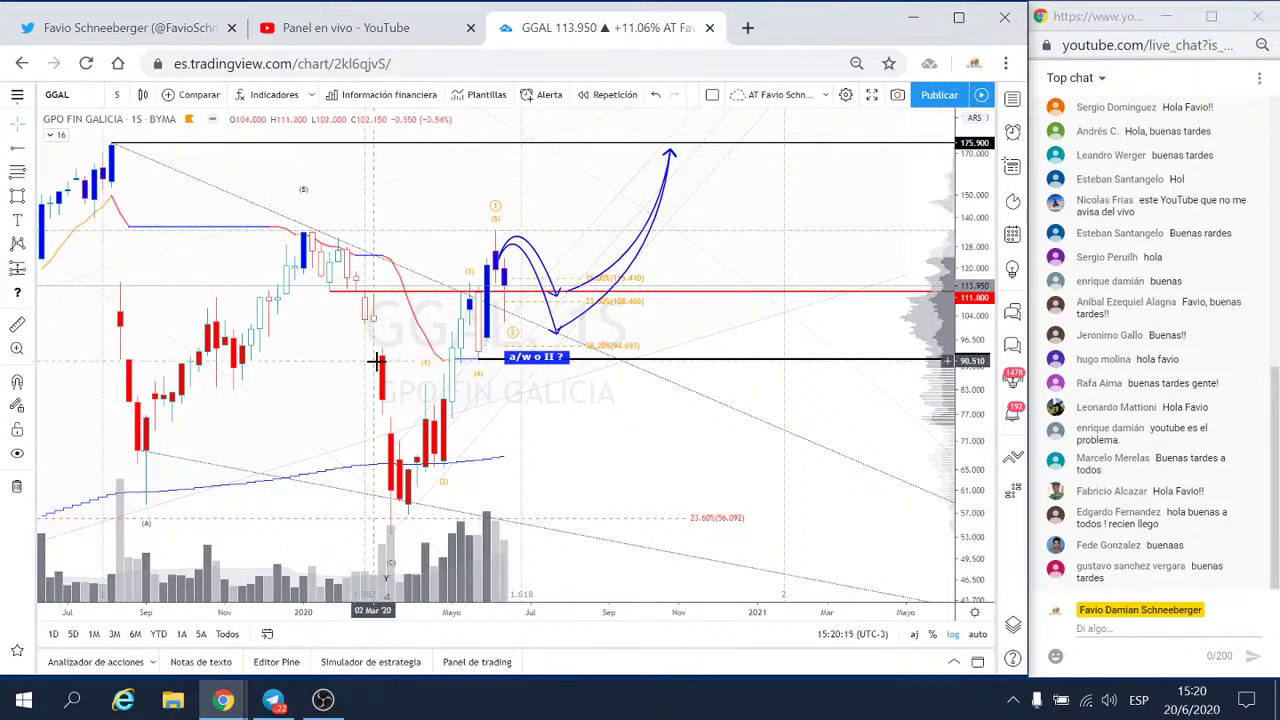
- Zoom out the weekly GGAL chart, rescale the price axis and pan back to 2017–2022
scroll(377, 360, "down", 5)
left_click_drag(962, 380, 962, 445)
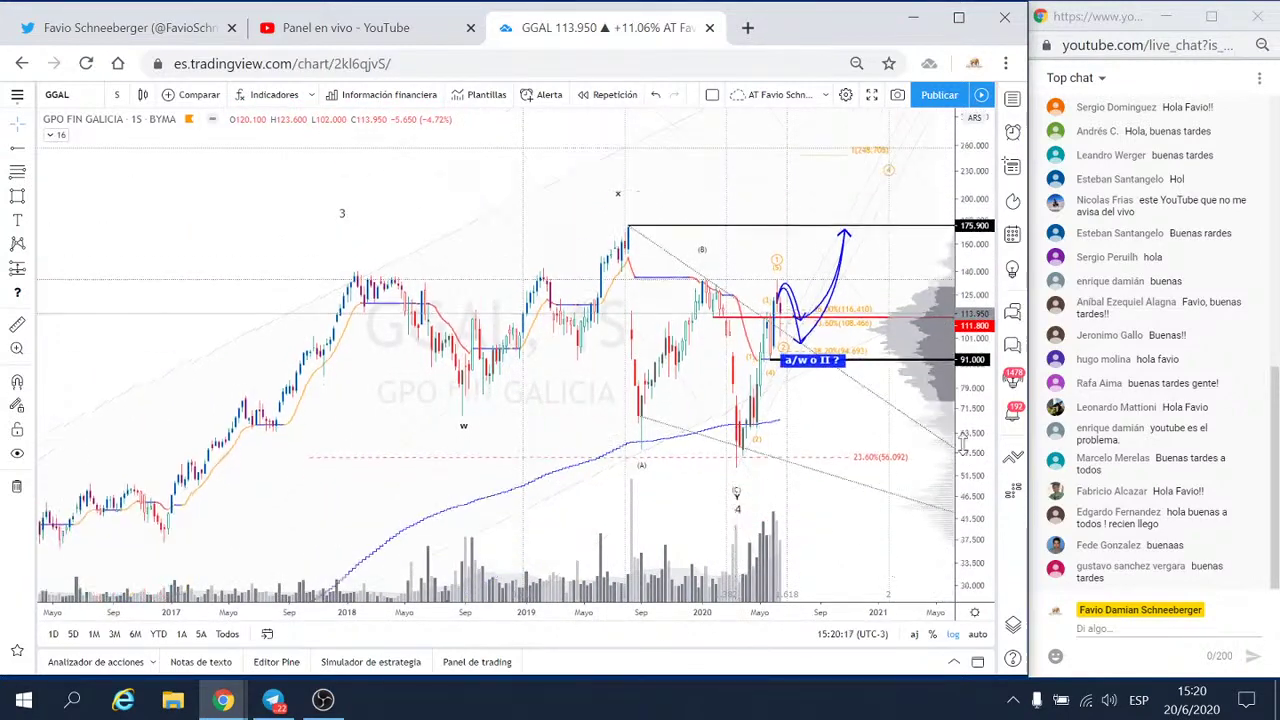
scroll(962, 445, "down", 5)
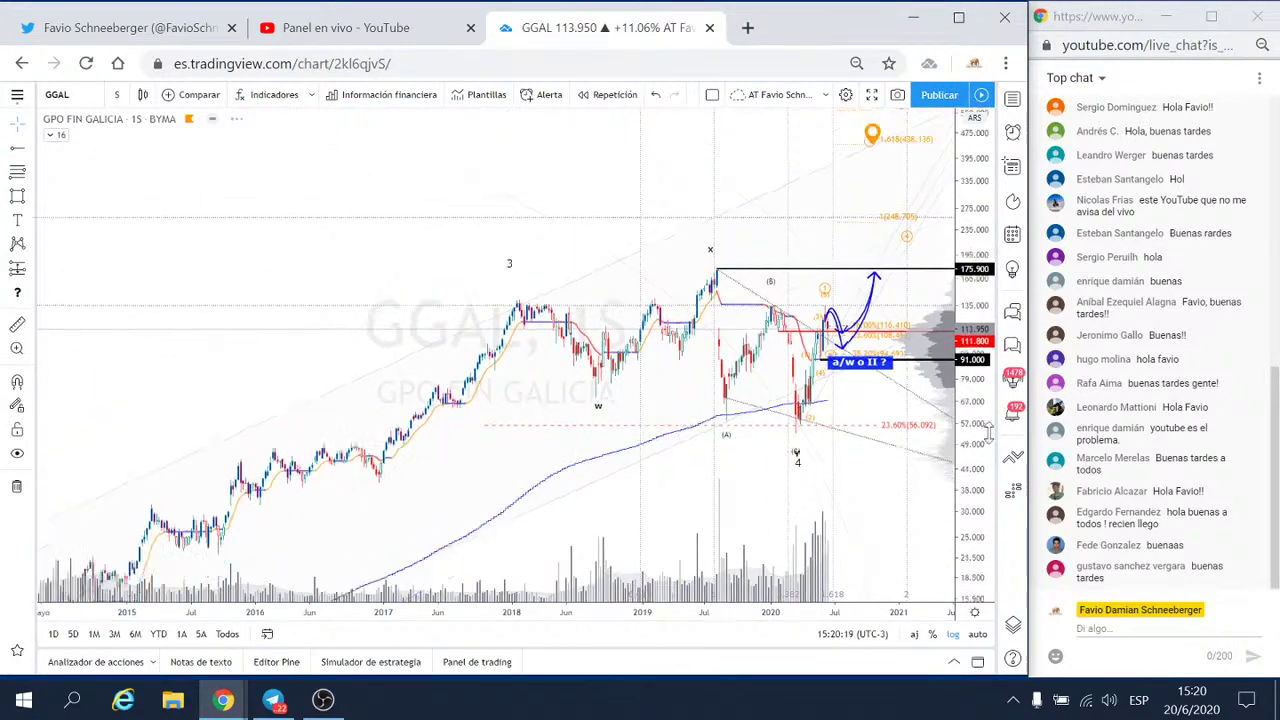
scroll(988, 430, "down", 5)
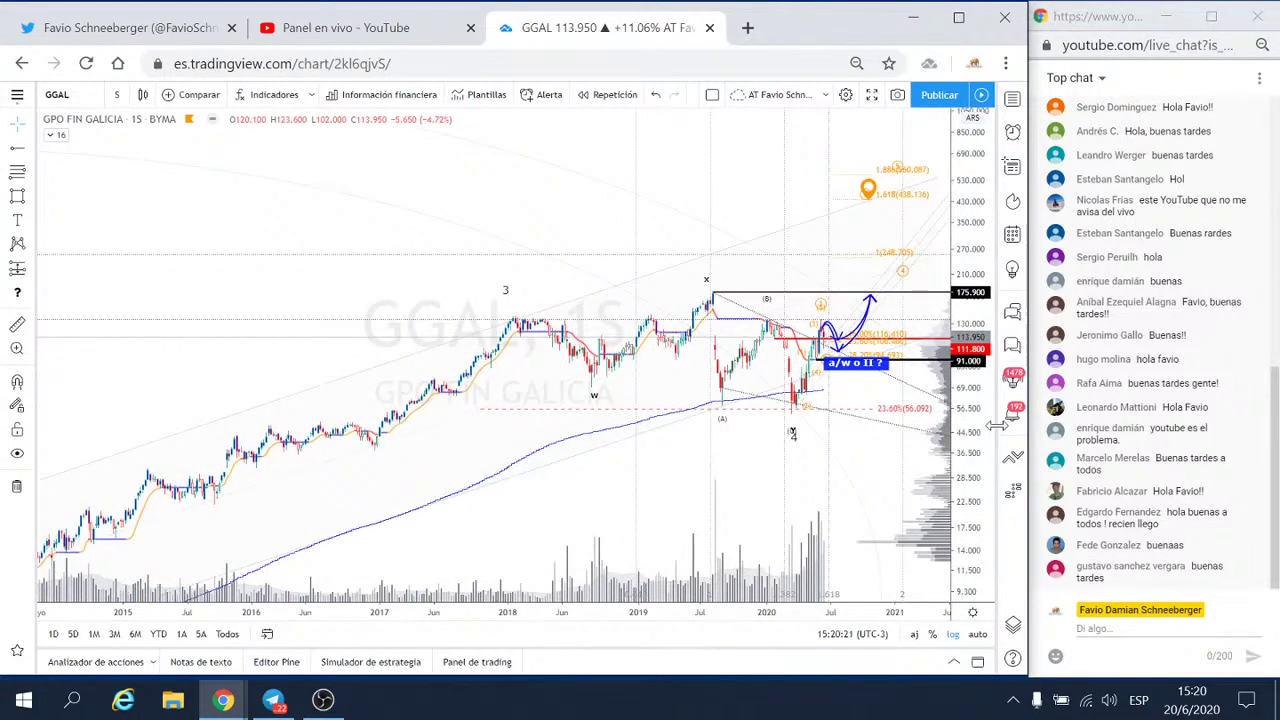
scroll(514, 451, "down", 5)
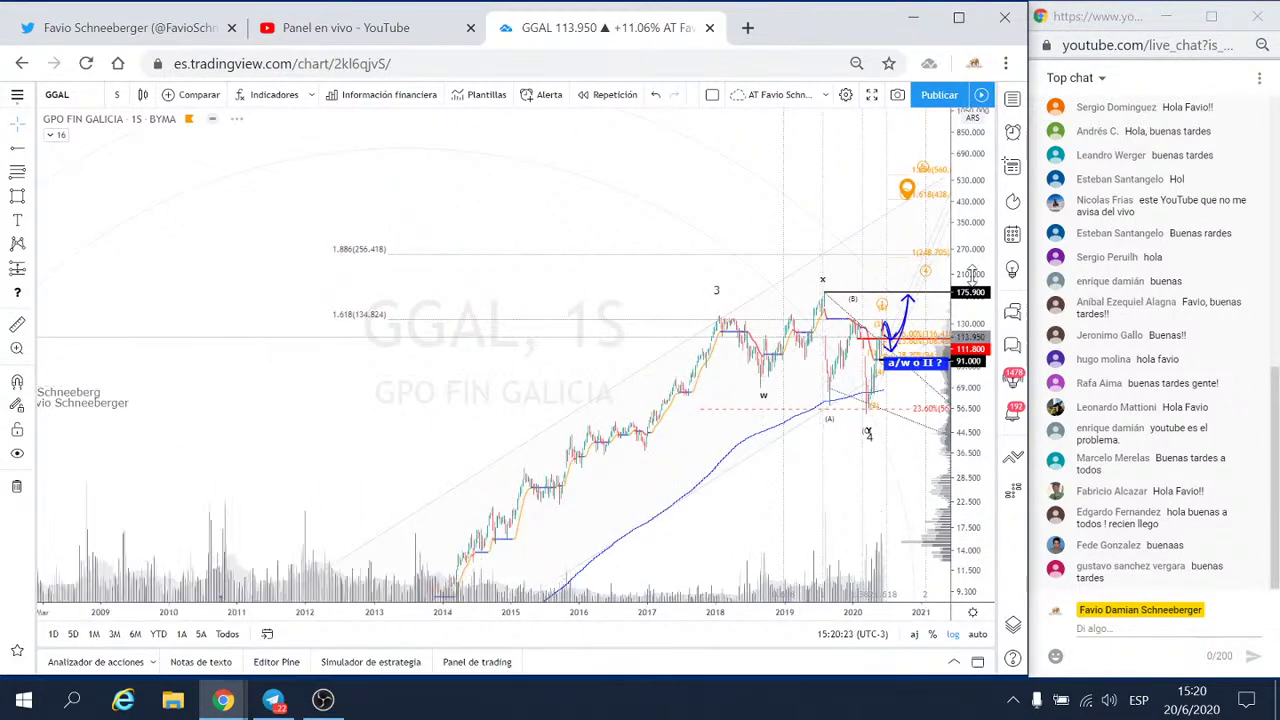
left_click_drag(965, 420, 965, 395)
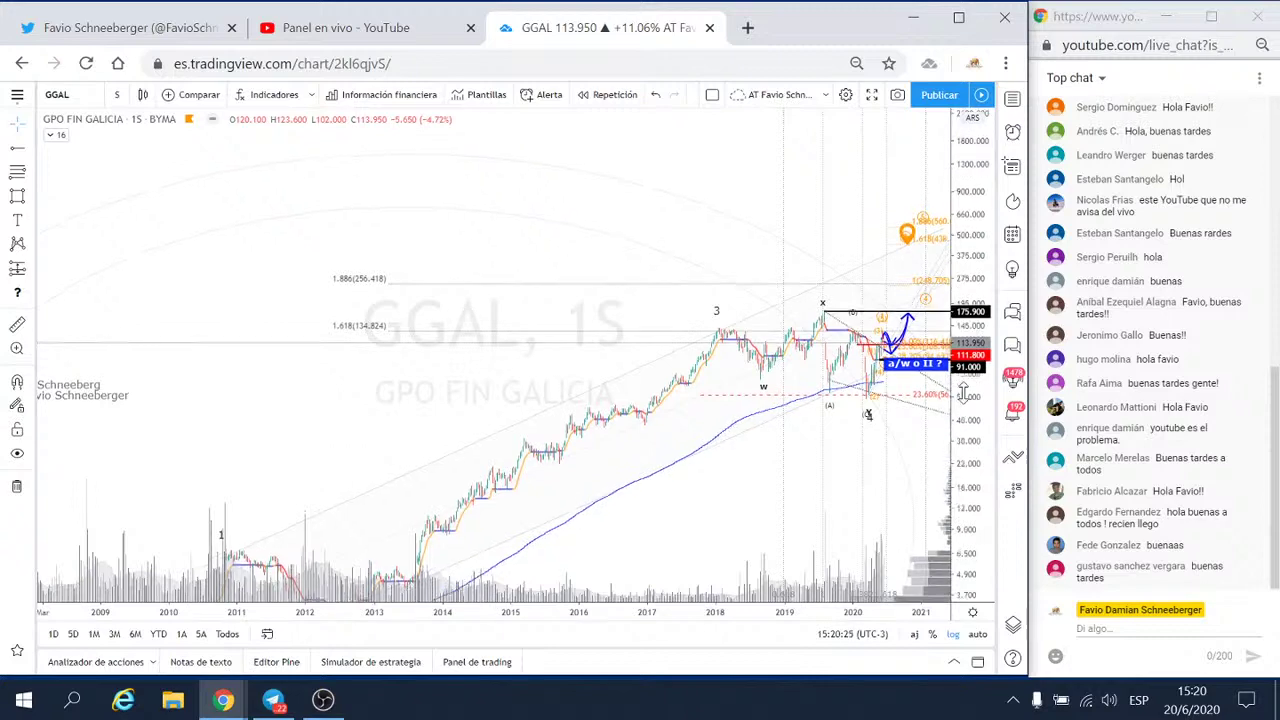
left_click_drag(667, 509, 440, 418)
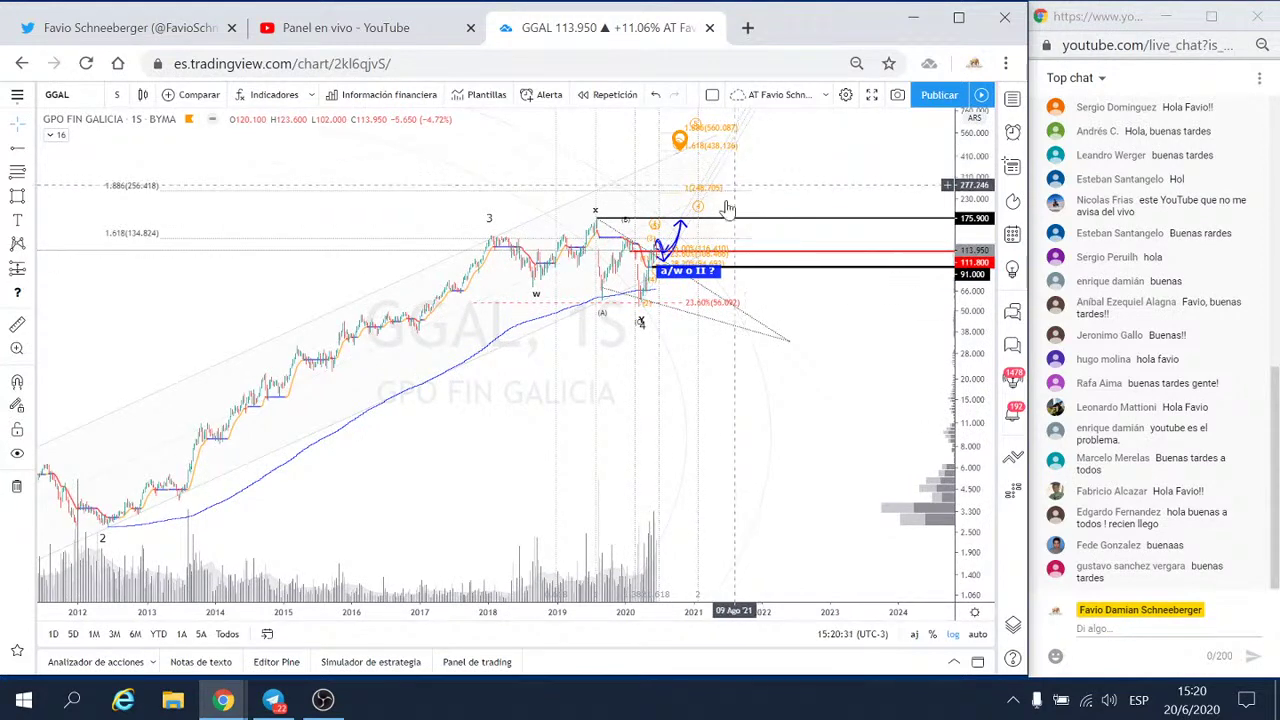
scroll(669, 365, "up", 2)
scroll(669, 365, "up", 1)
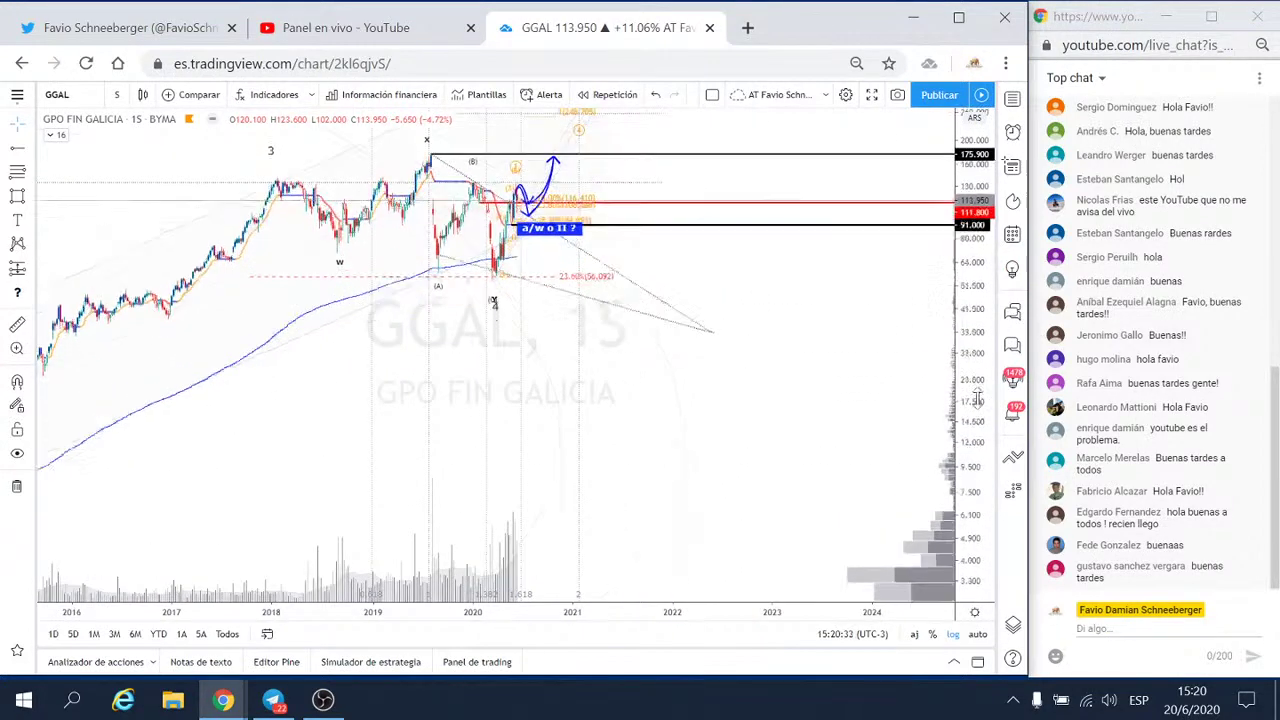
scroll(654, 219, "up", 1)
left_click_drag(654, 219, 931, 423)
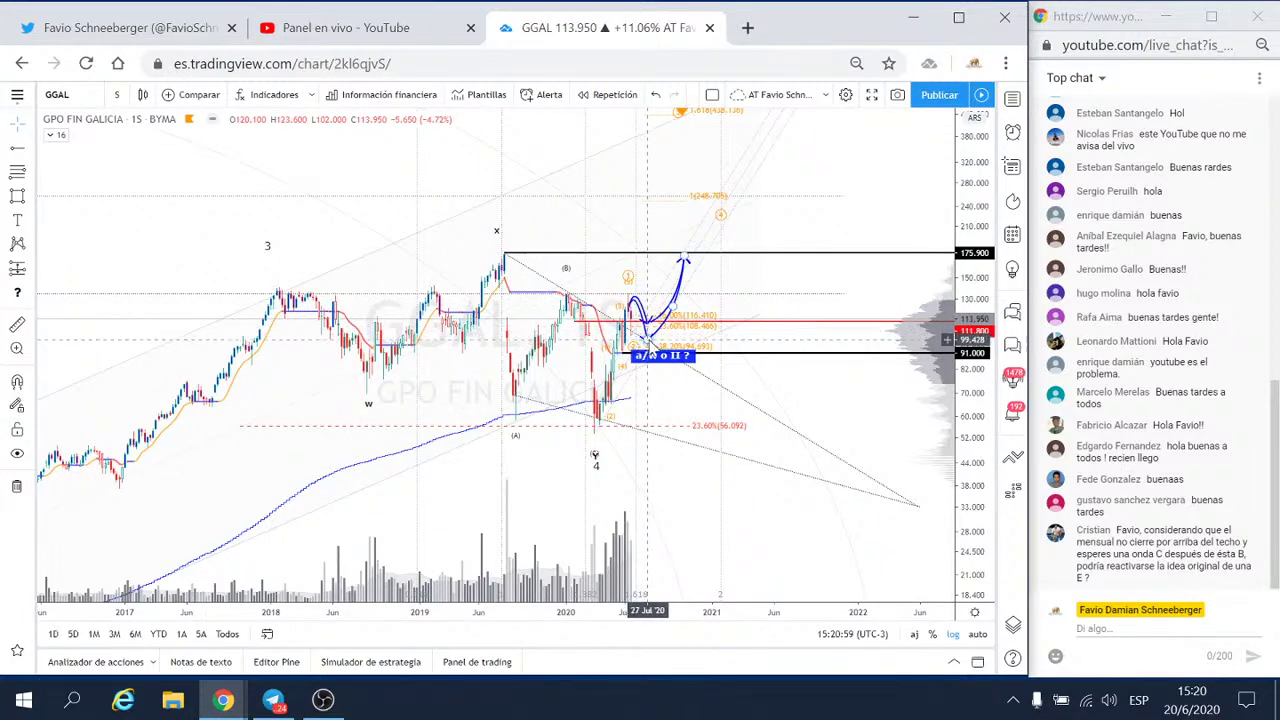
- Switch the GGAL chart to daily candles and zoom in on recent price action
left_click(116, 94)
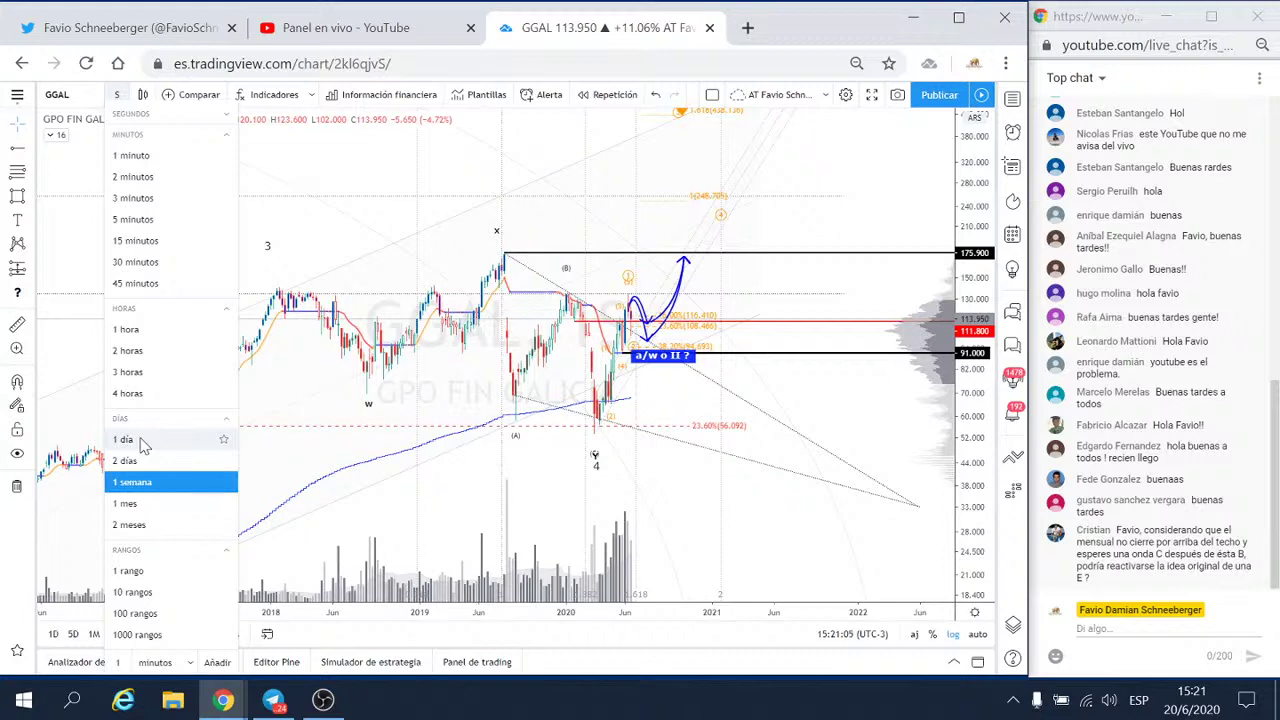
left_click(123, 440)
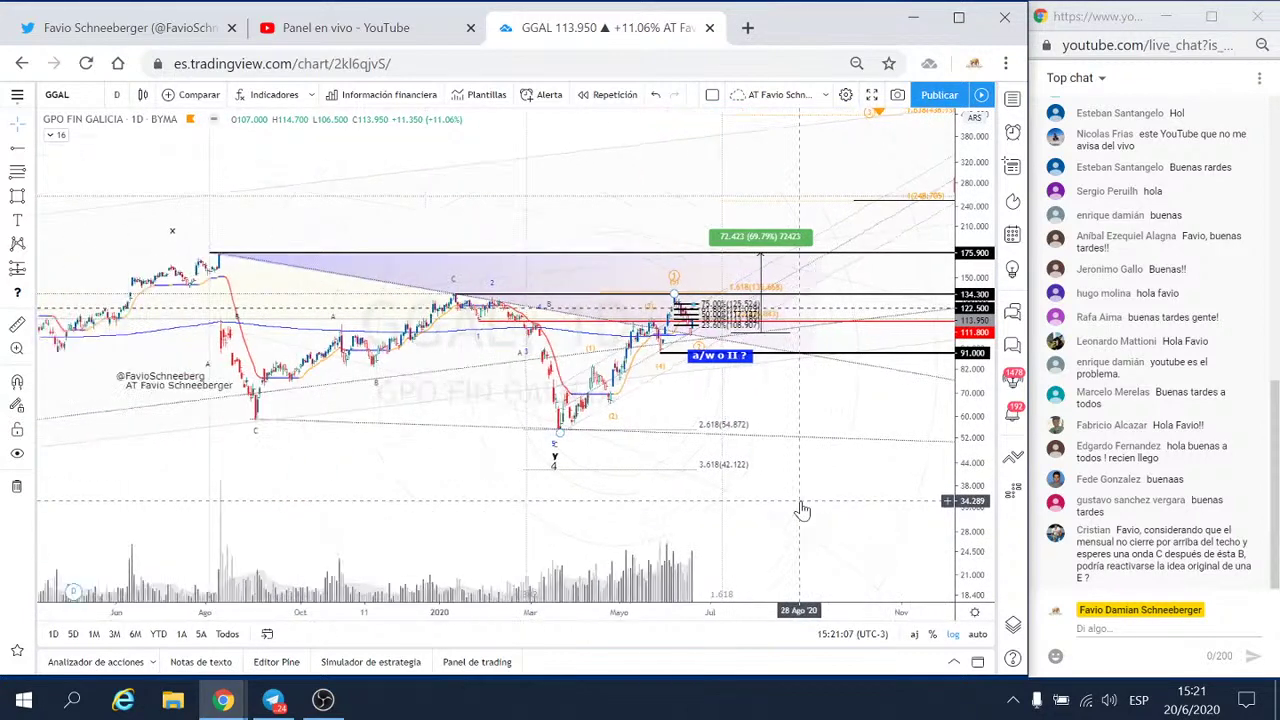
scroll(802, 505, "down", 2)
scroll(806, 500, "up", 3)
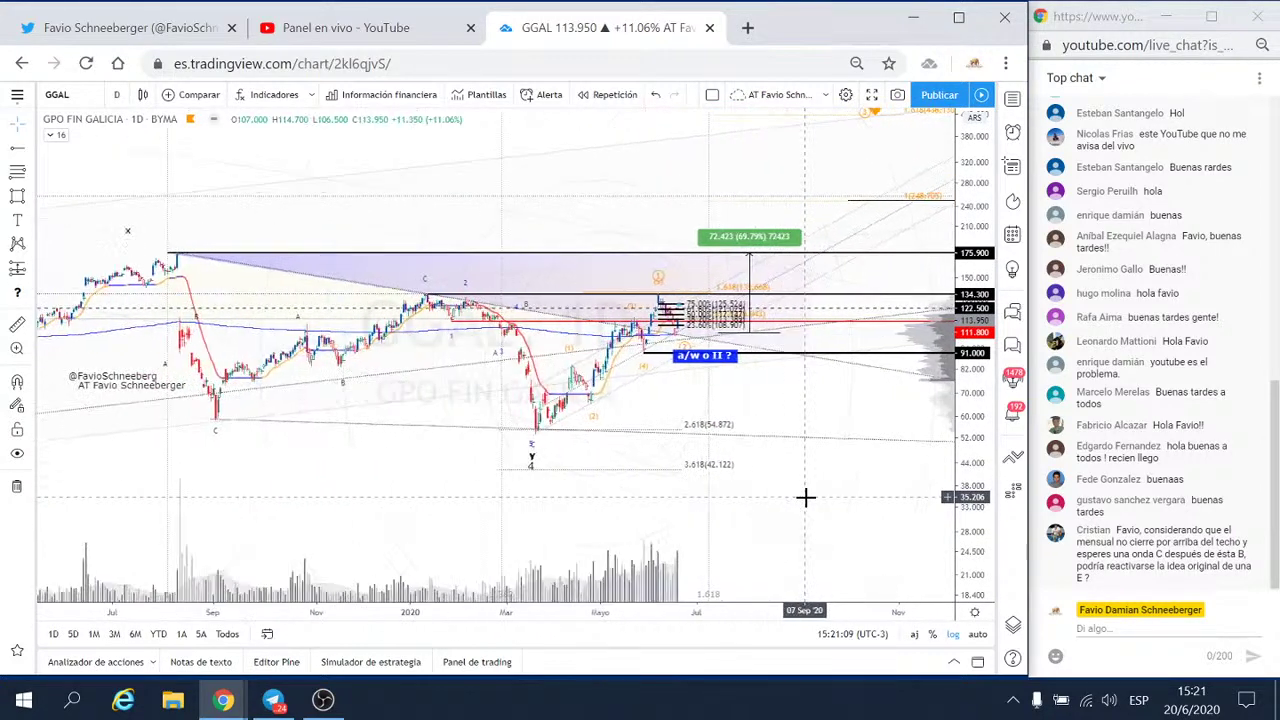
scroll(880, 450, "up", 2)
scroll(891, 440, "up", 2)
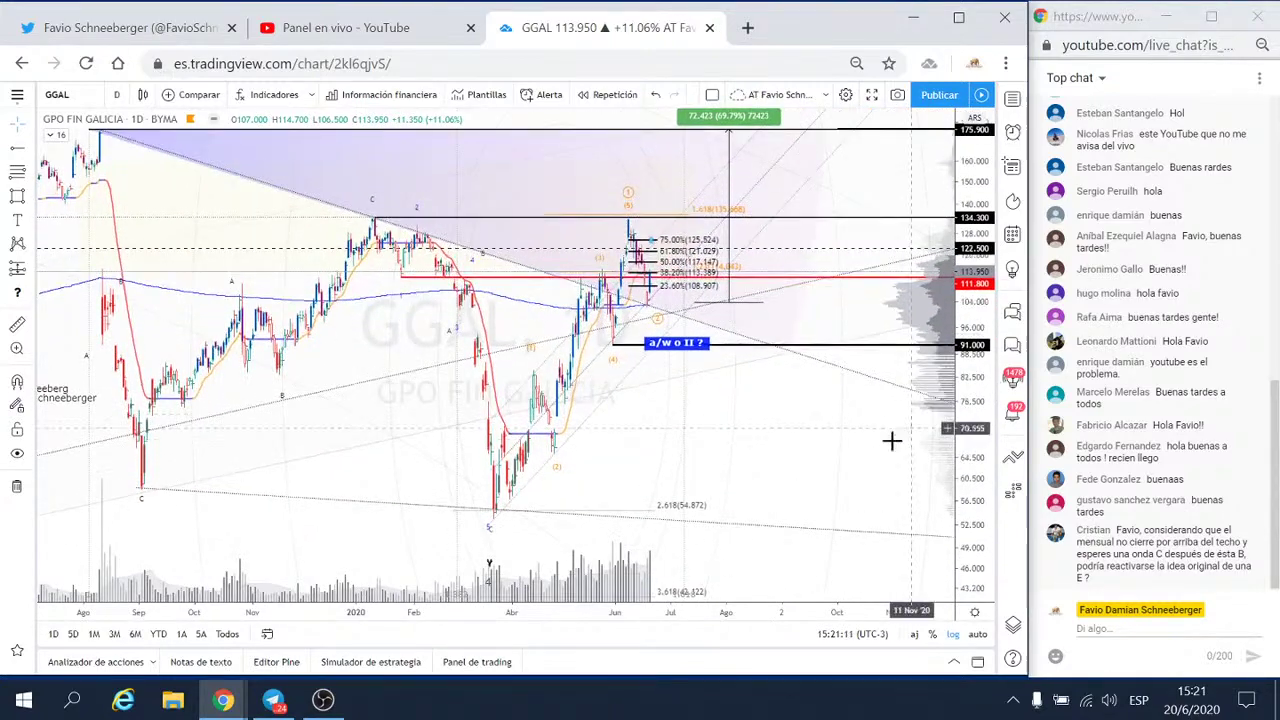
scroll(751, 429, "up", 2)
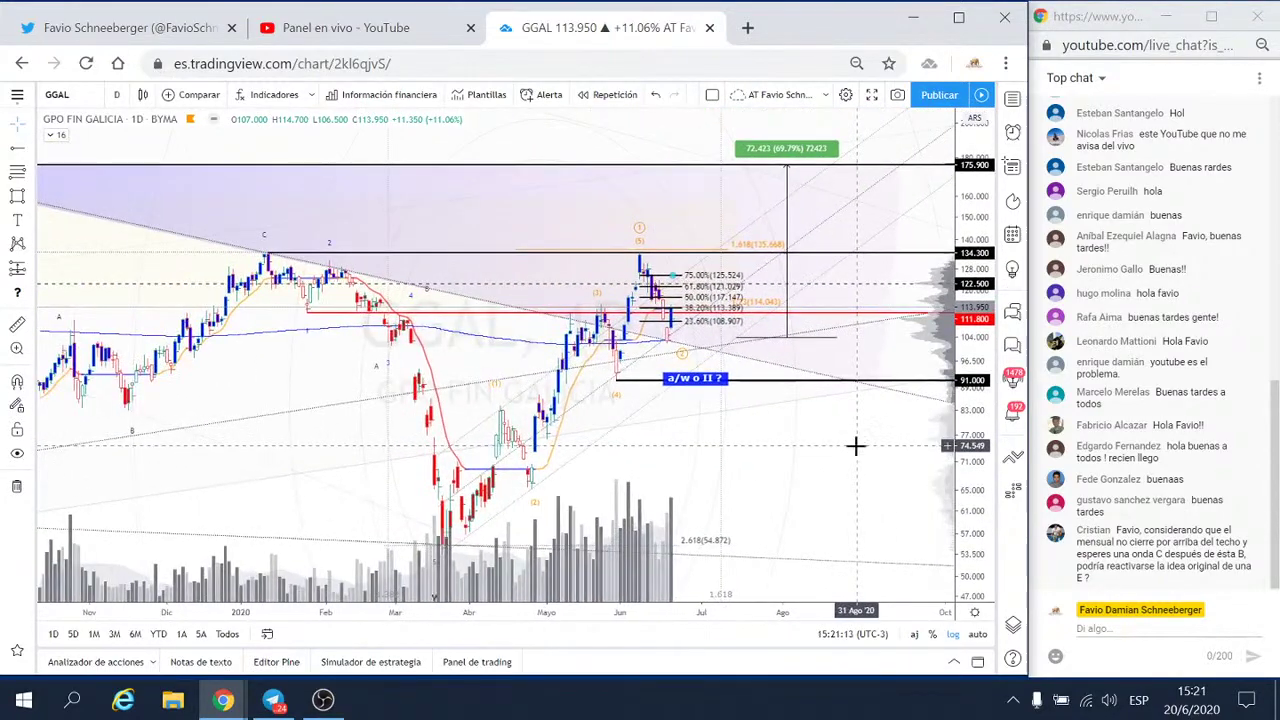
scroll(855, 446, "up", 1)
- Rescale the price axis to frame the Fibonacci levels from 23.60% (108.907) to 75.00% (125.524)
scroll(855, 446, "down", 1)
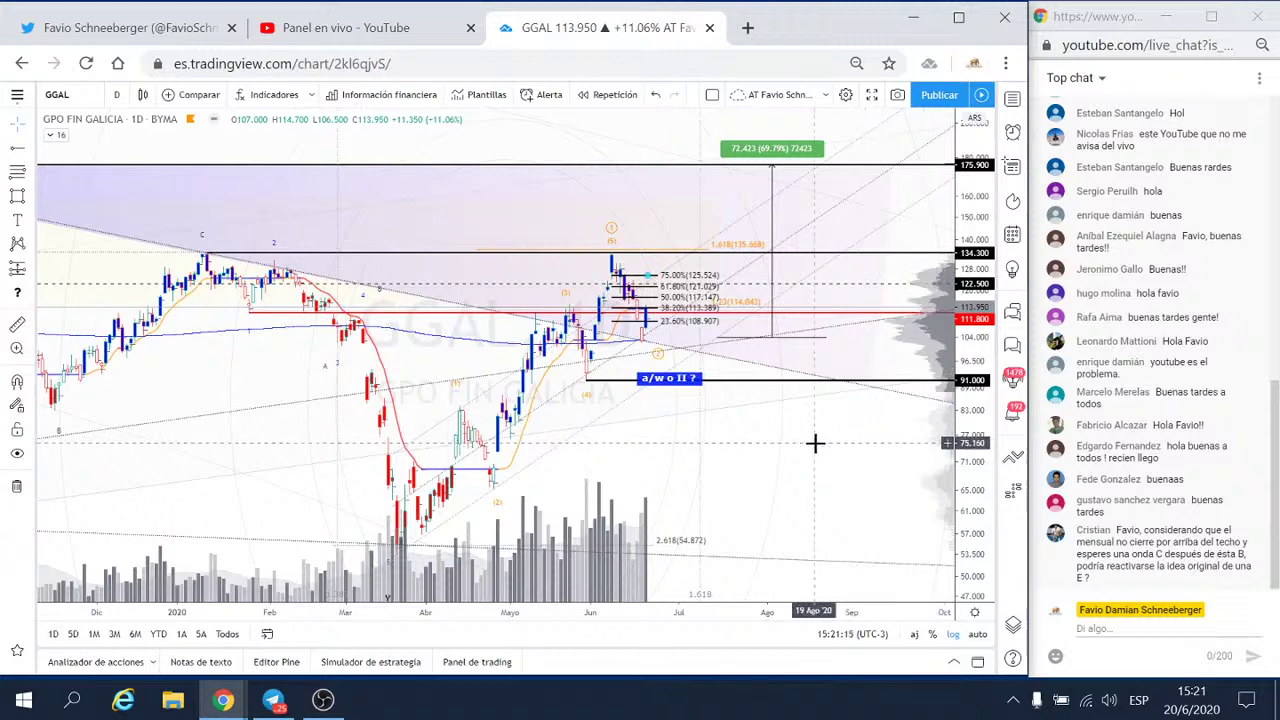
scroll(814, 443, "down", 1)
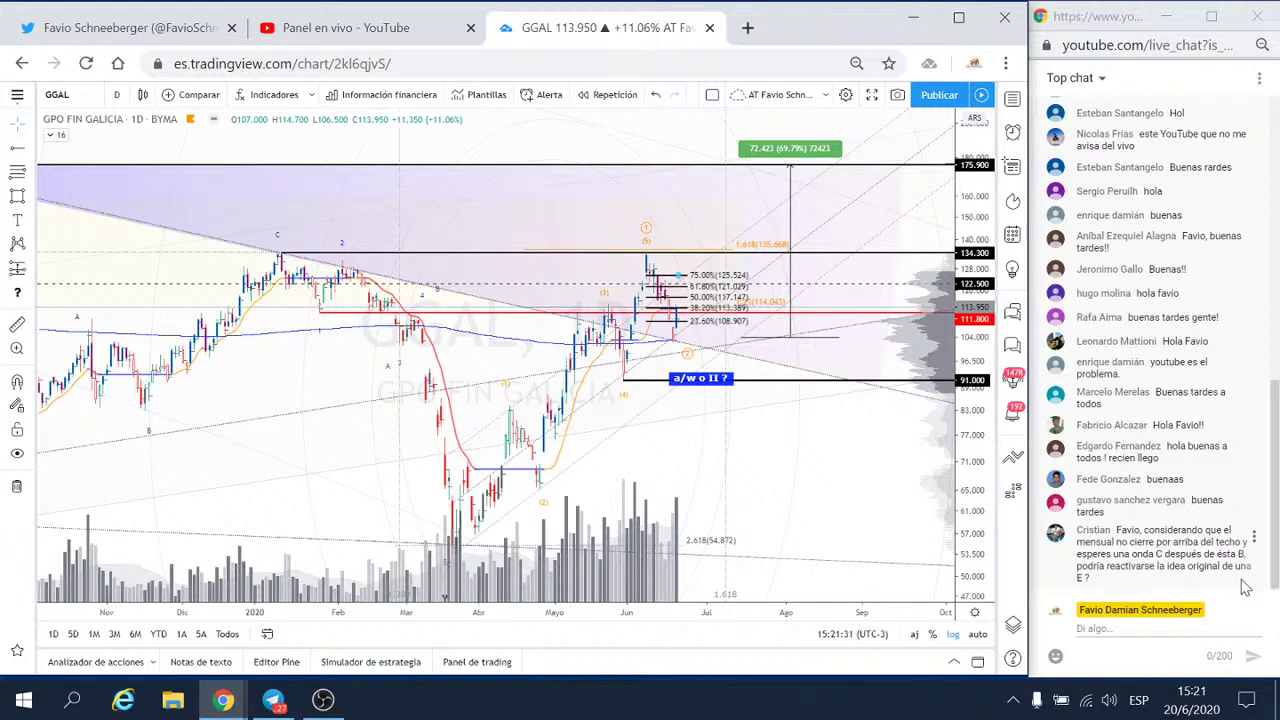
scroll(831, 486, "down", 2)
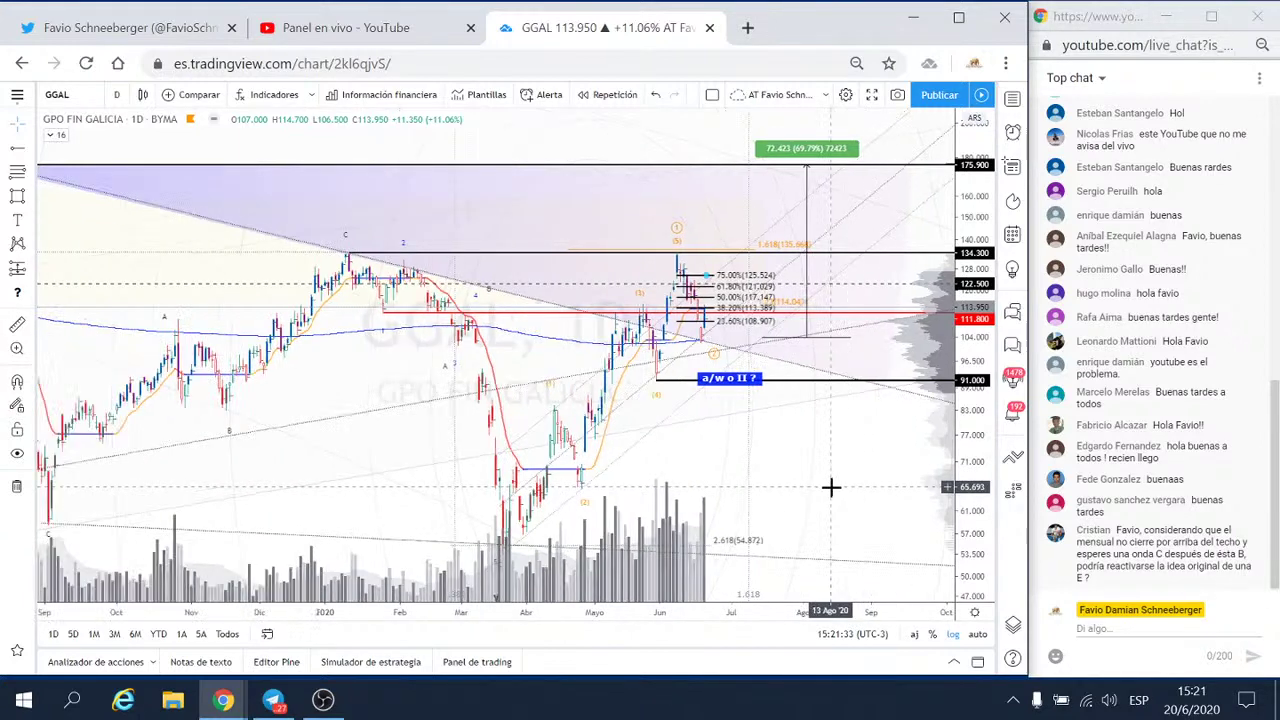
scroll(847, 456, "up", 1)
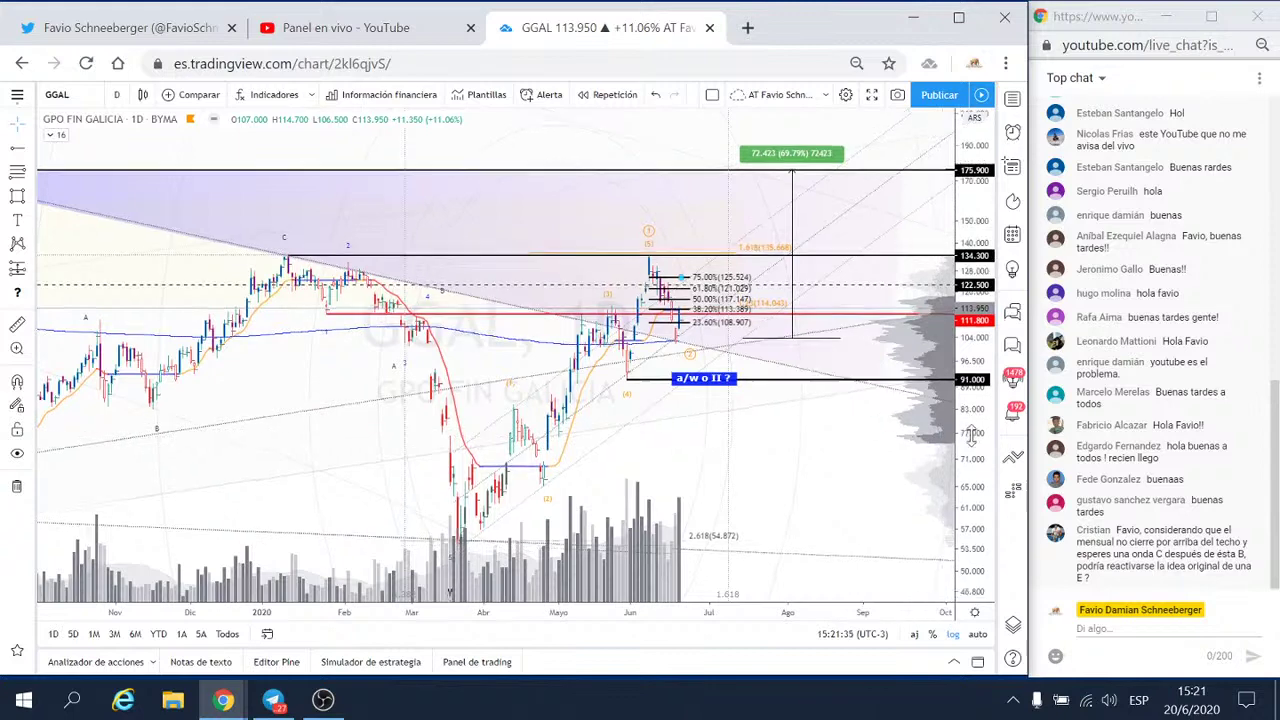
left_click_drag(975, 435, 977, 445)
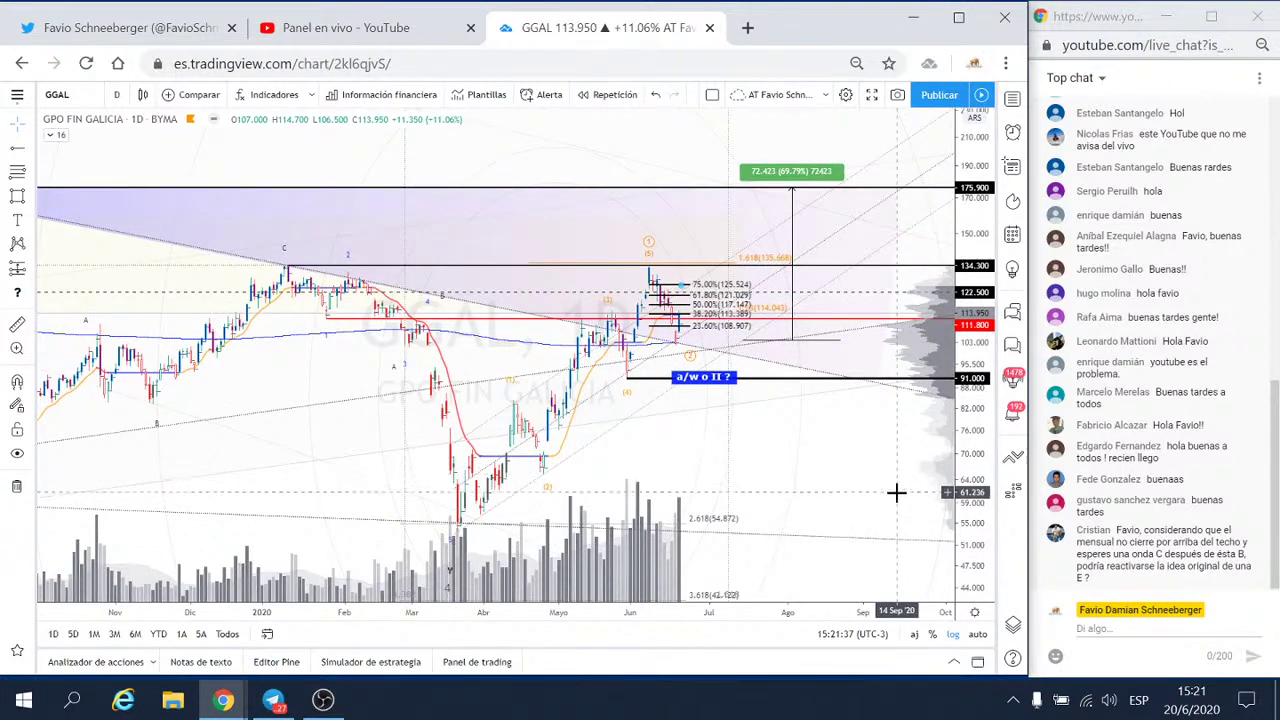
left_click_drag(894, 491, 895, 432)
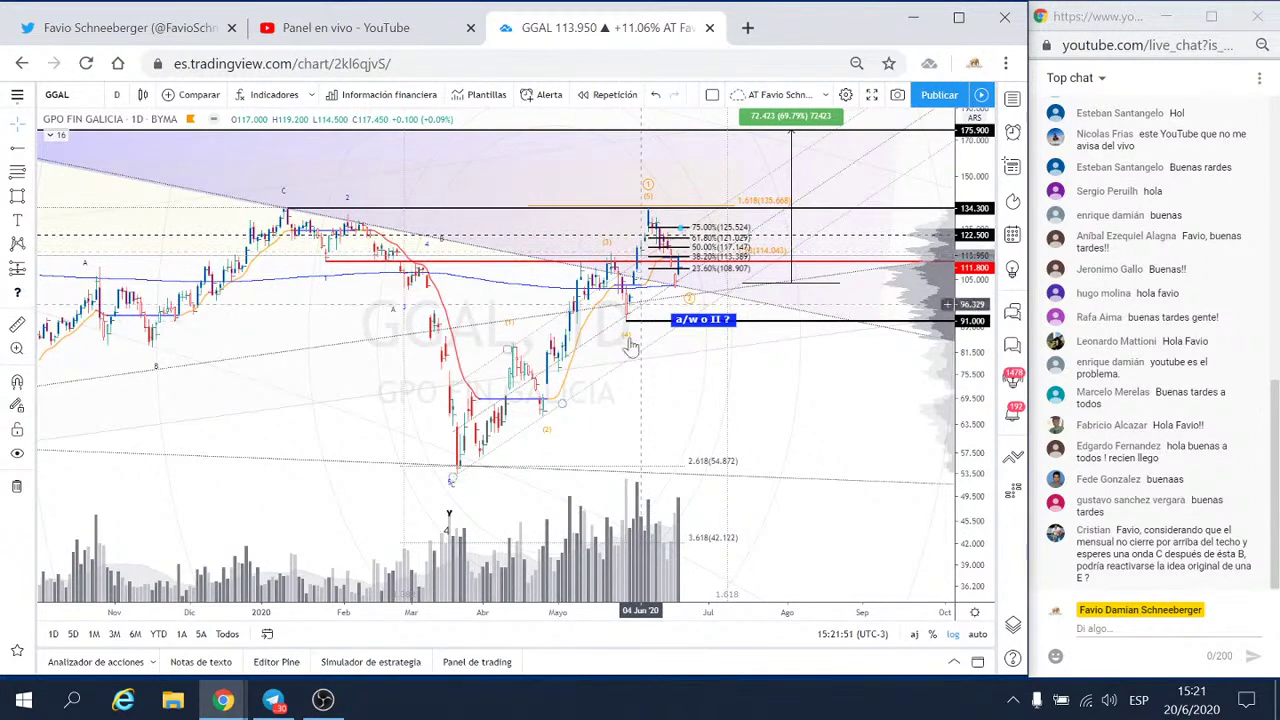
scroll(614, 391, "up", 1)
scroll(614, 391, "up", 1)
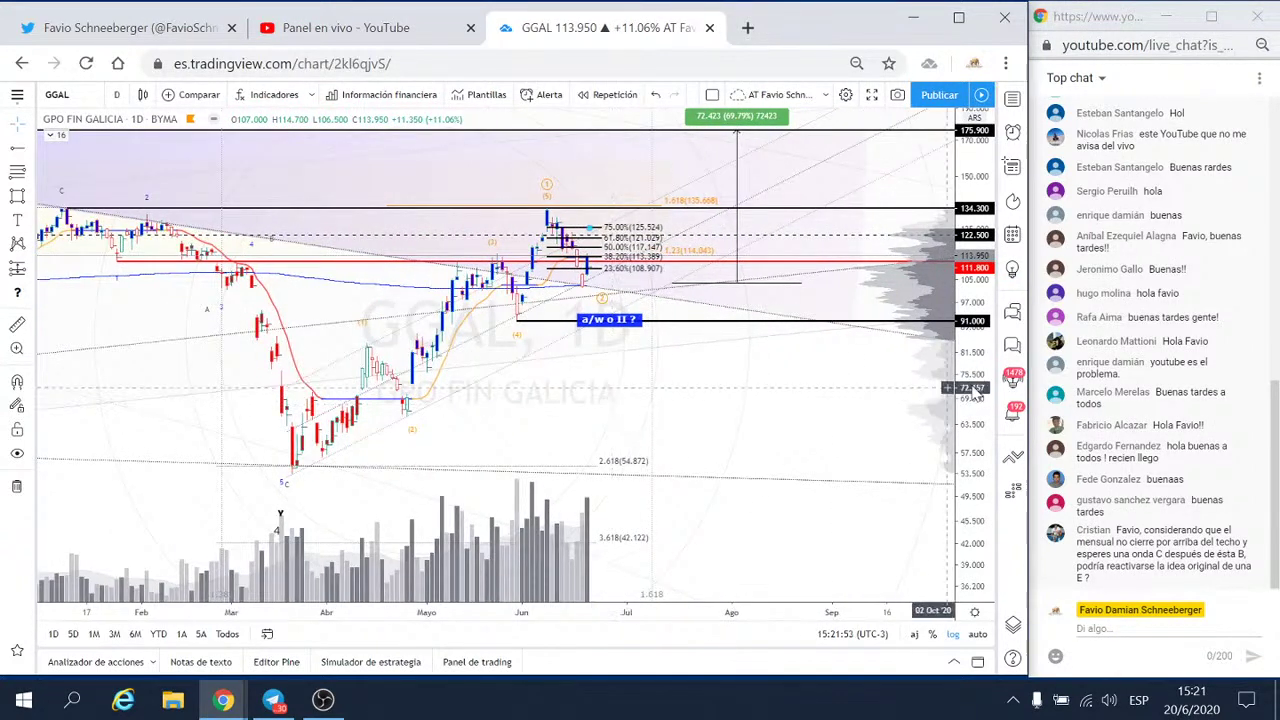
left_click_drag(526, 408, 633, 426)
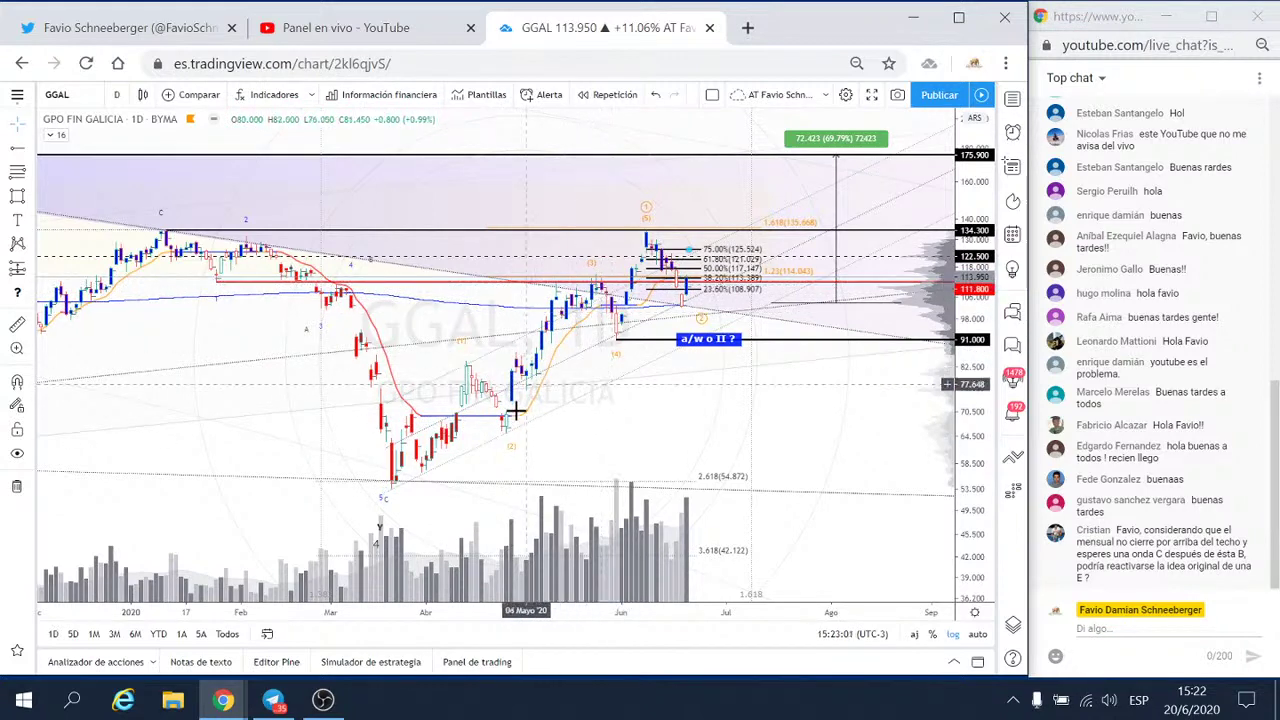
scroll(537, 381, "down", 1)
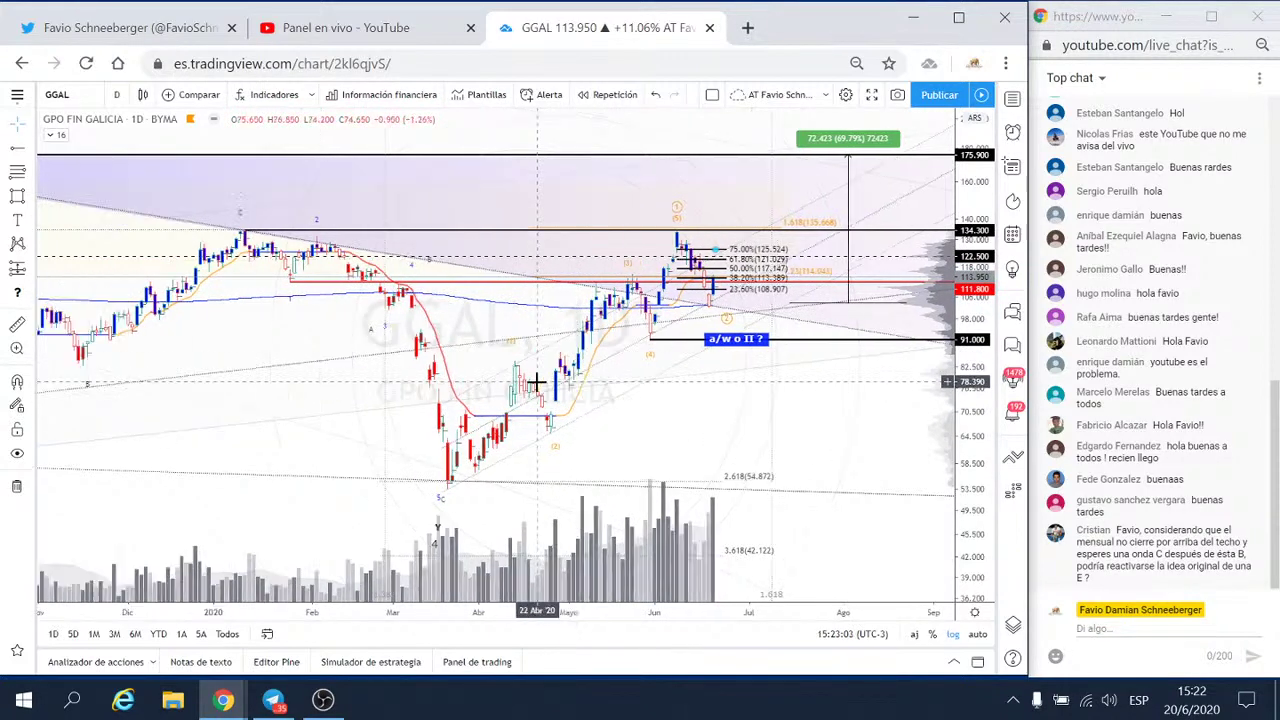
scroll(537, 381, "up", 1)
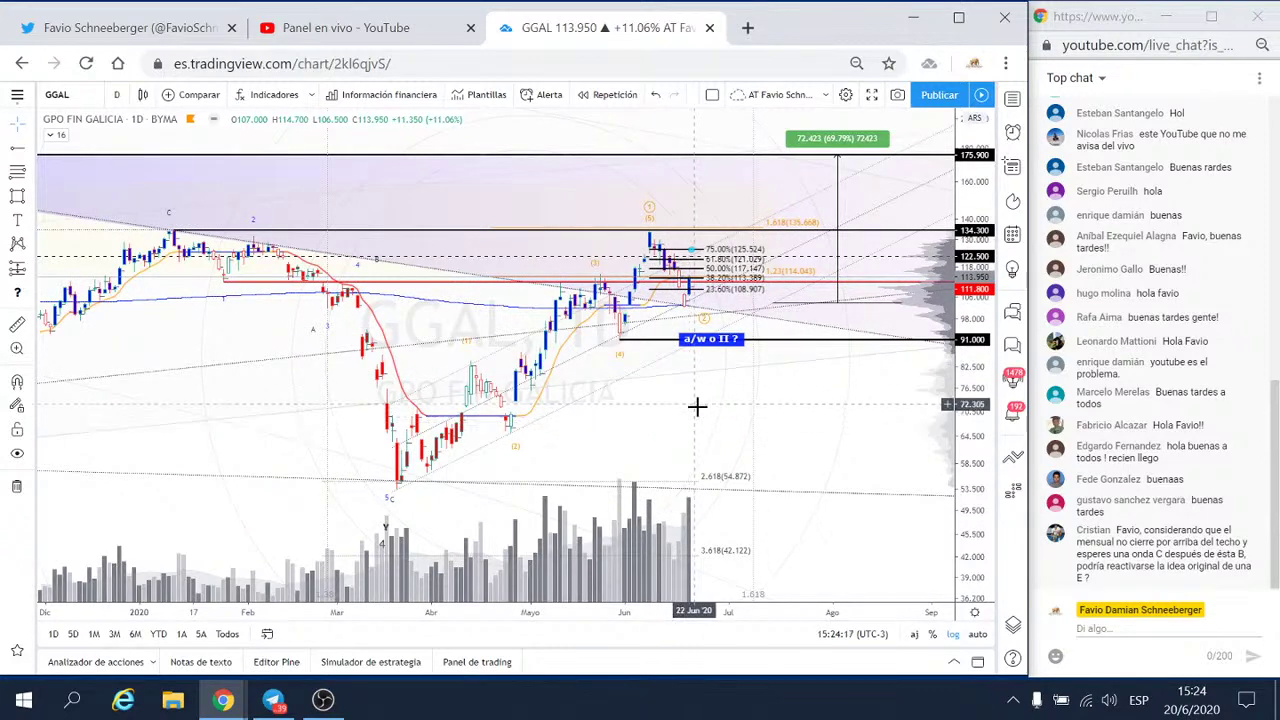
- Widen the daily view from January 2020 into late 2020 and stretch the price scale vertically
scroll(686, 429, "down", 2)
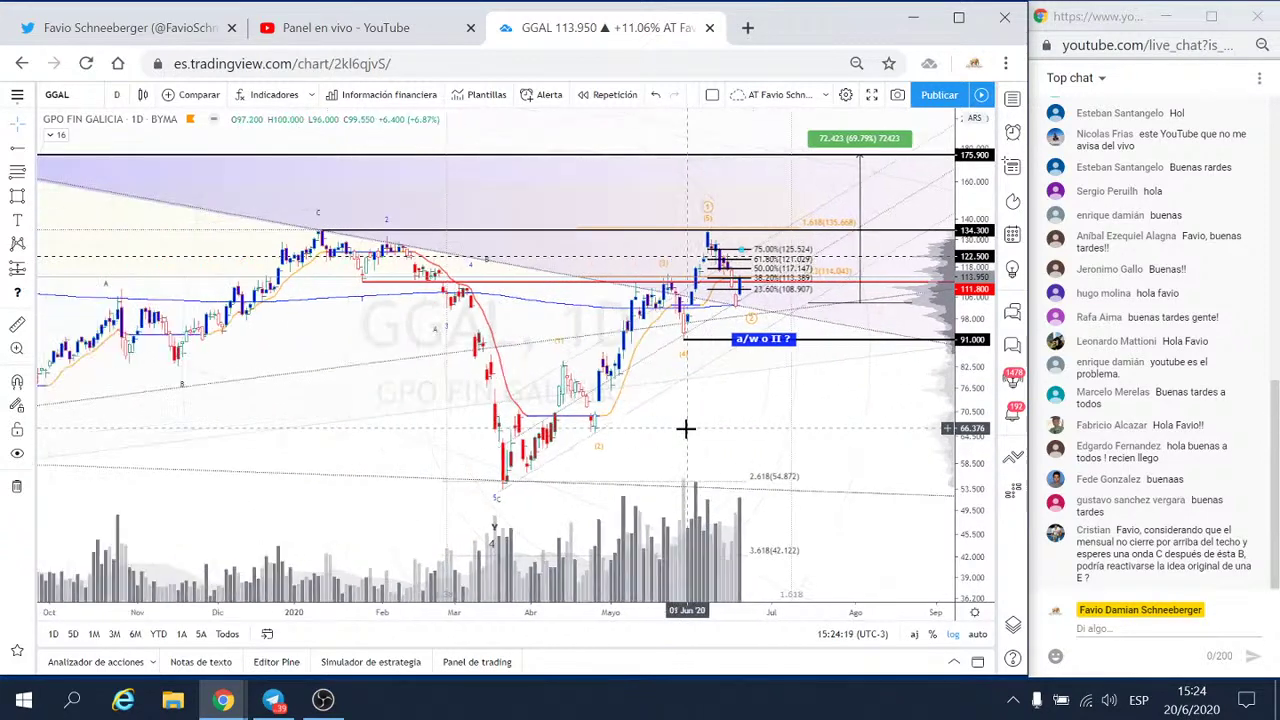
mouse_move(686, 429)
left_mouse_down()
mouse_move(613, 426)
mouse_move(547, 450)
left_mouse_up()
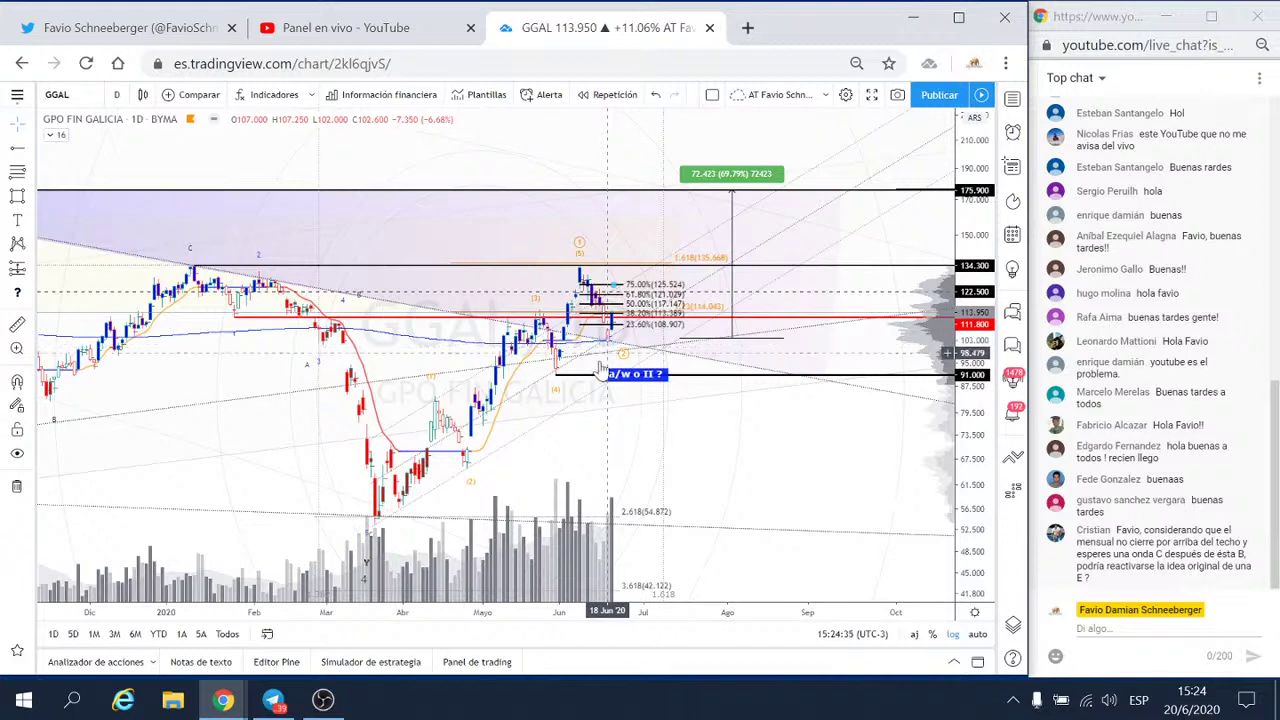
scroll(780, 428, "up", 2)
left_click_drag(968, 472, 953, 415)
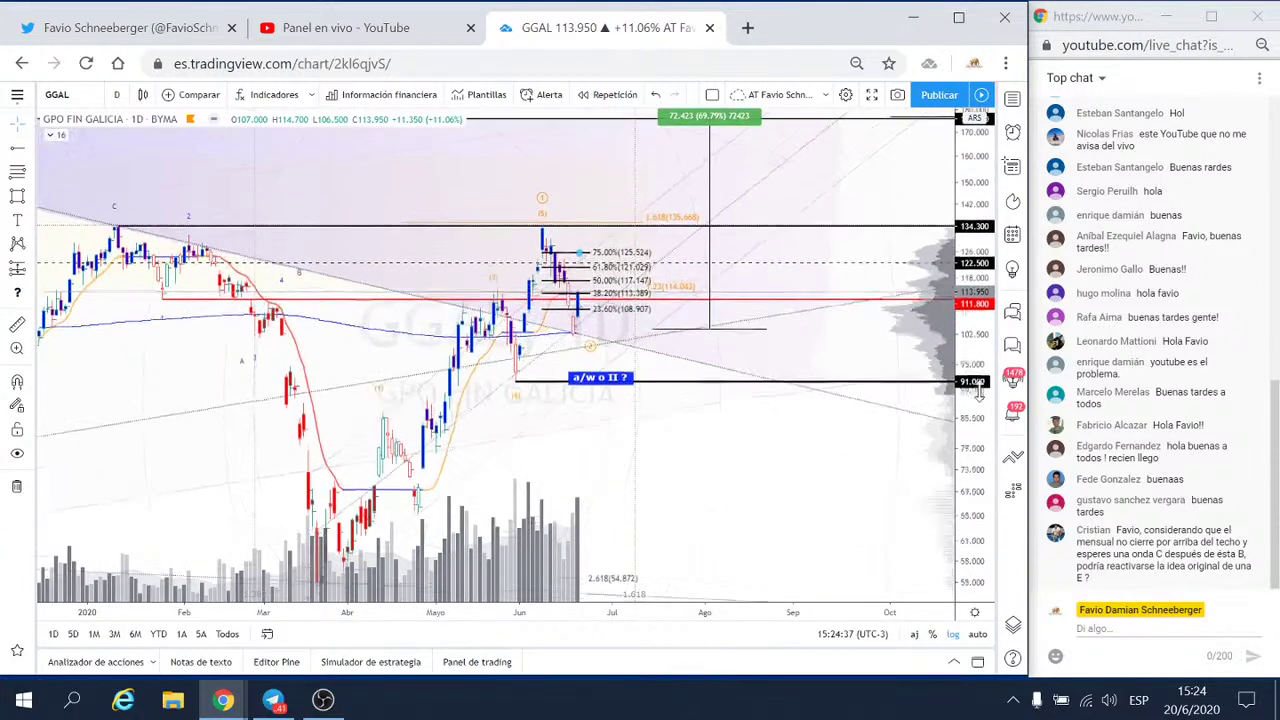
scroll(850, 410, "down", 1)
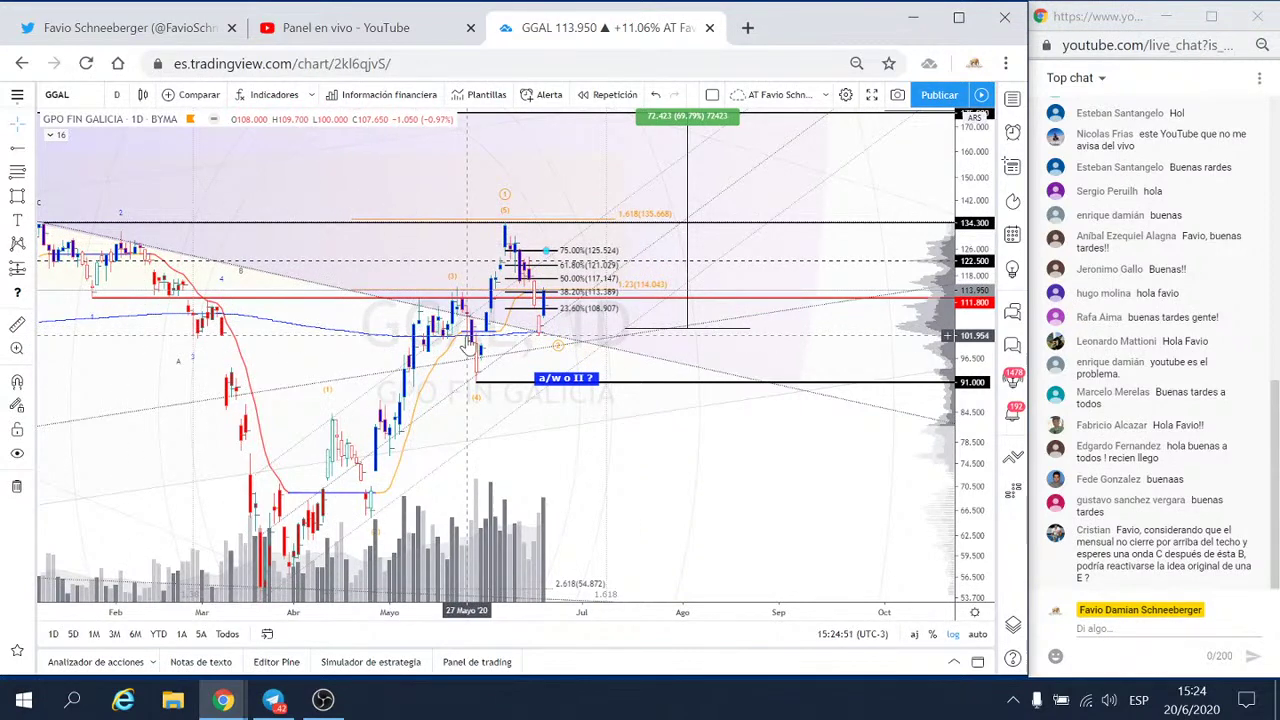
scroll(470, 344, "down", 2)
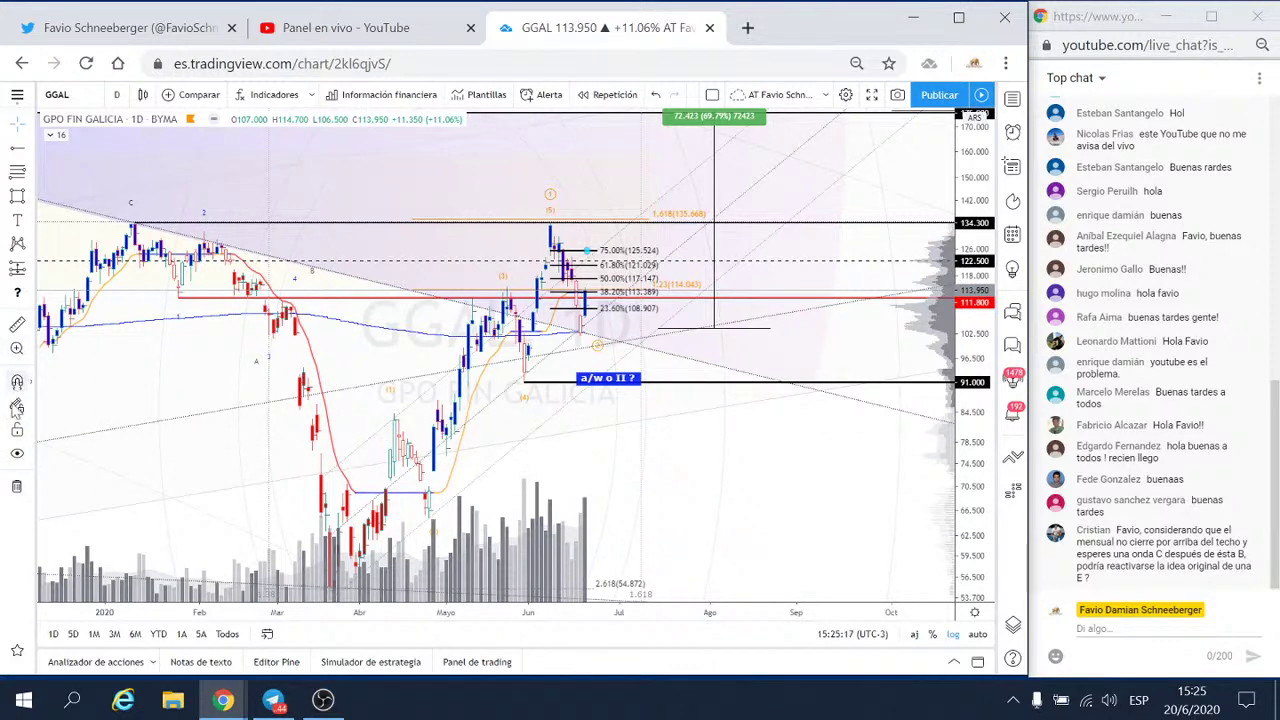
- Draw a blue curve from the latest candle down to about 98.6 in mid-July
left_click(18, 652)
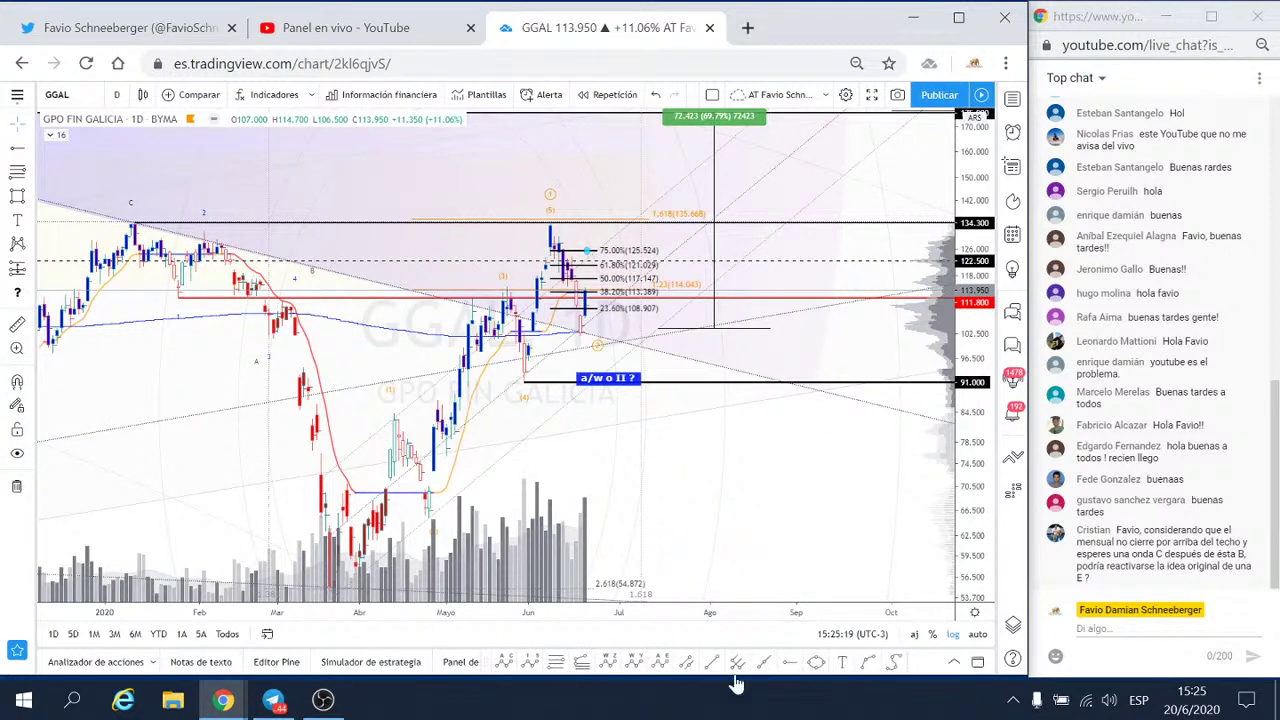
left_click(868, 663)
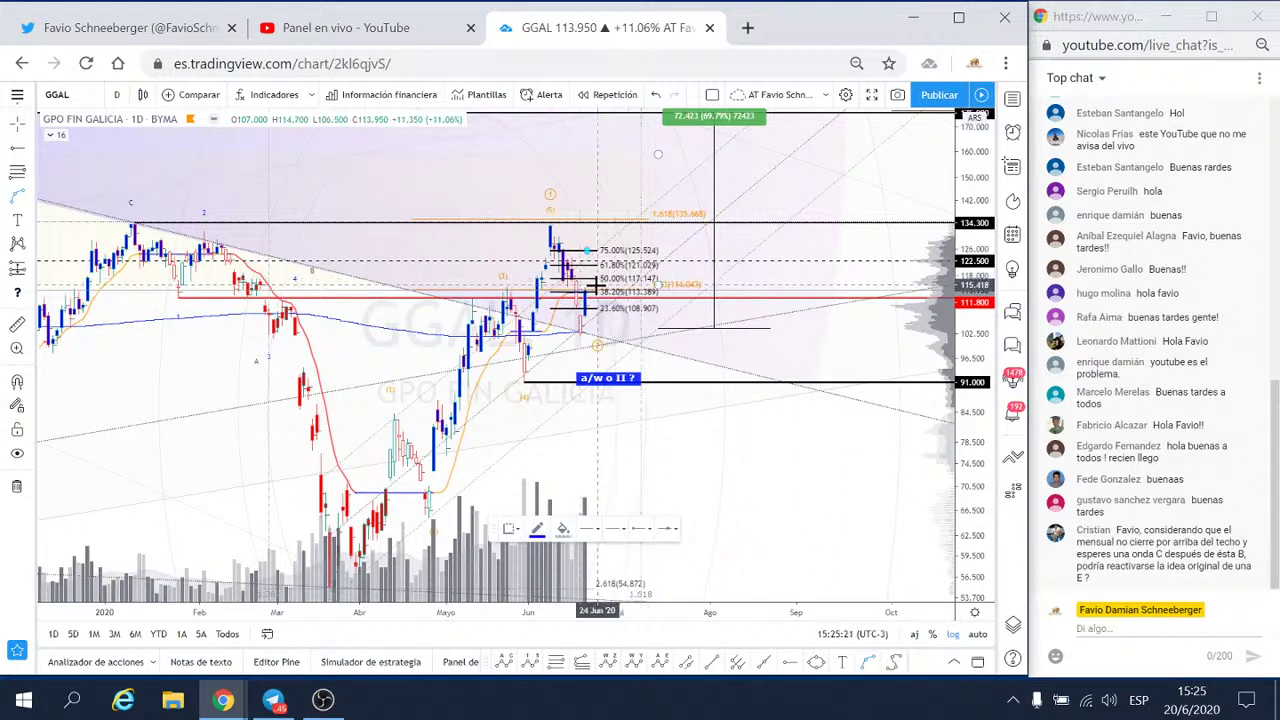
left_click(589, 288)
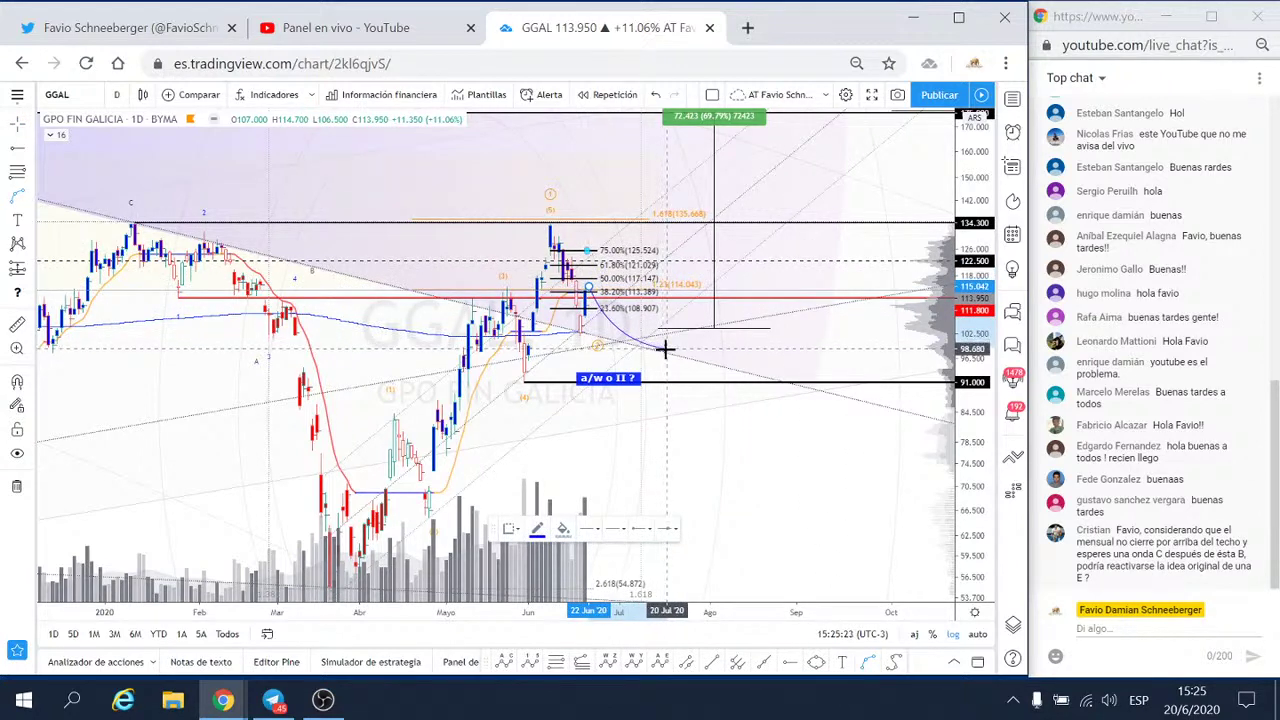
left_click(665, 348)
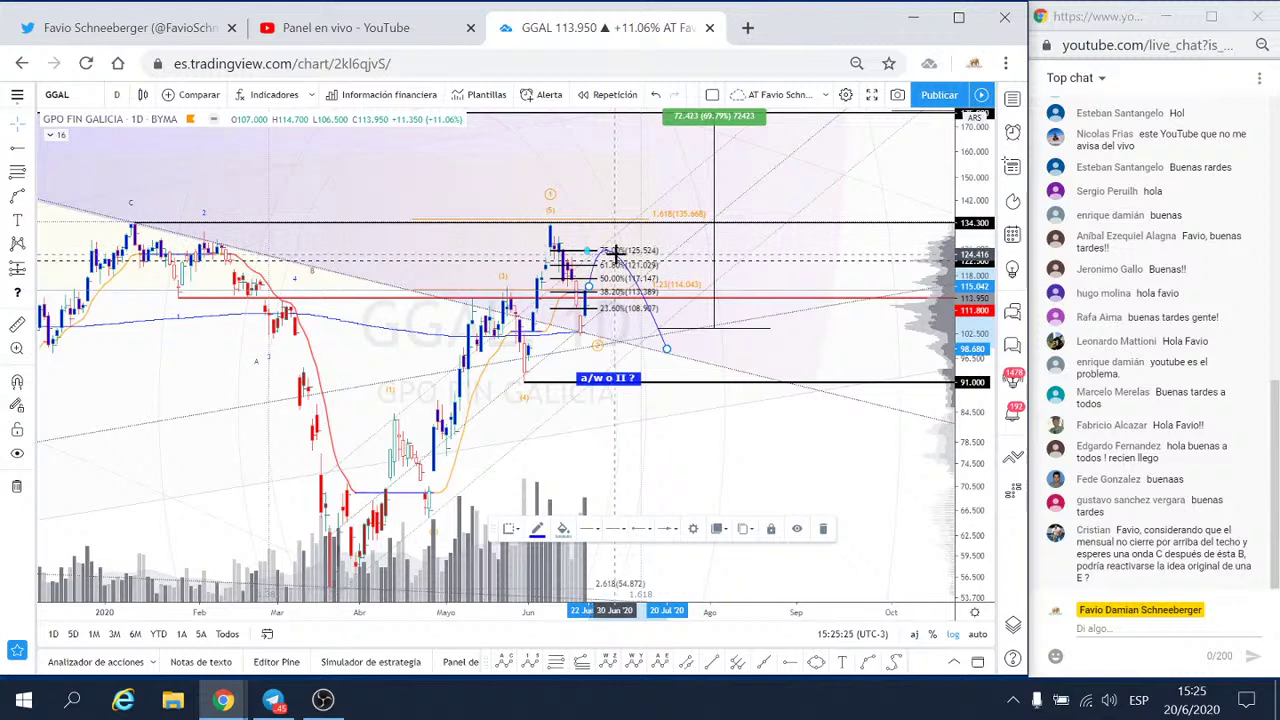
left_click(677, 400)
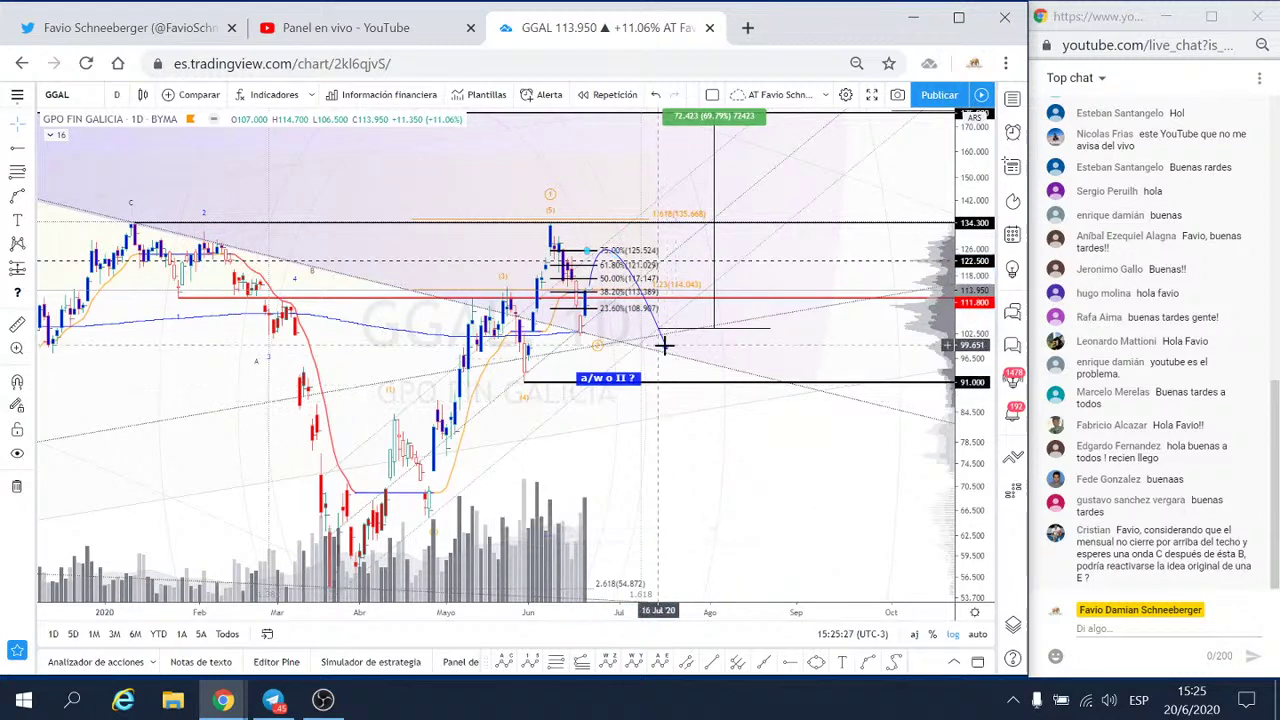
left_click(666, 347)
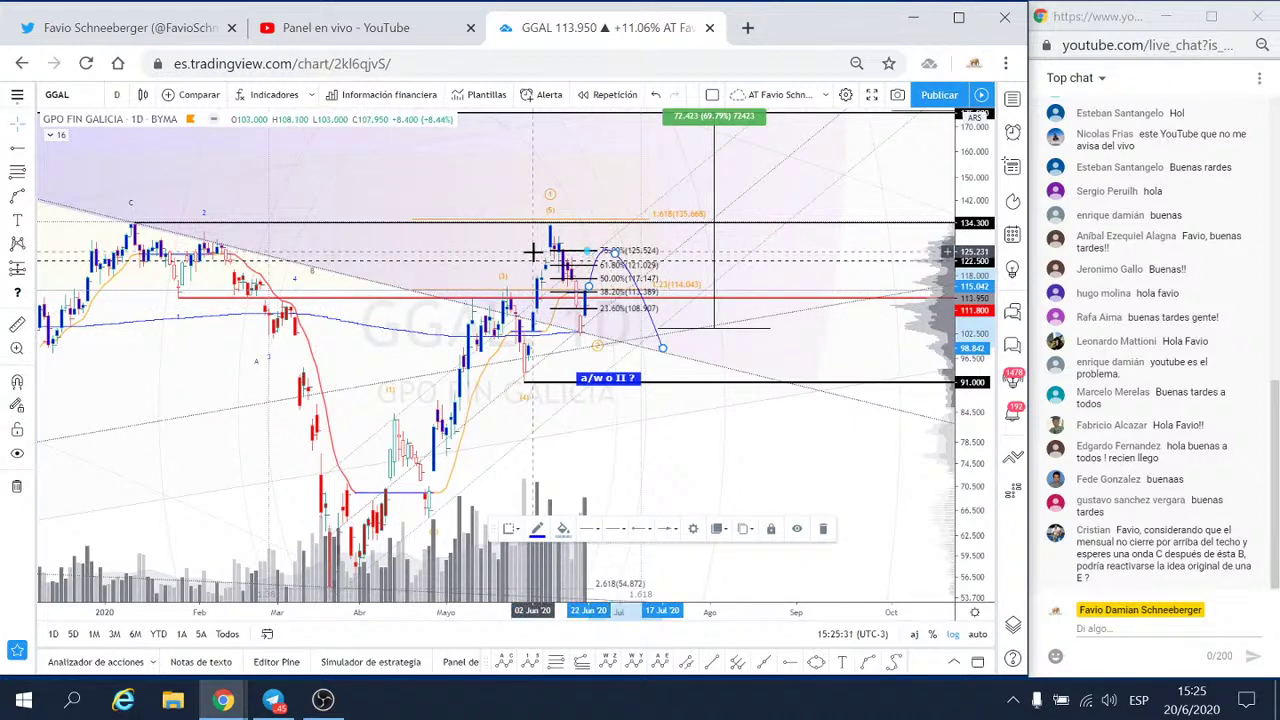
- Start a Trend-Based Fib Extension anchored at the June high of 134.300
left_click(31, 176)
left_click(55, 440)
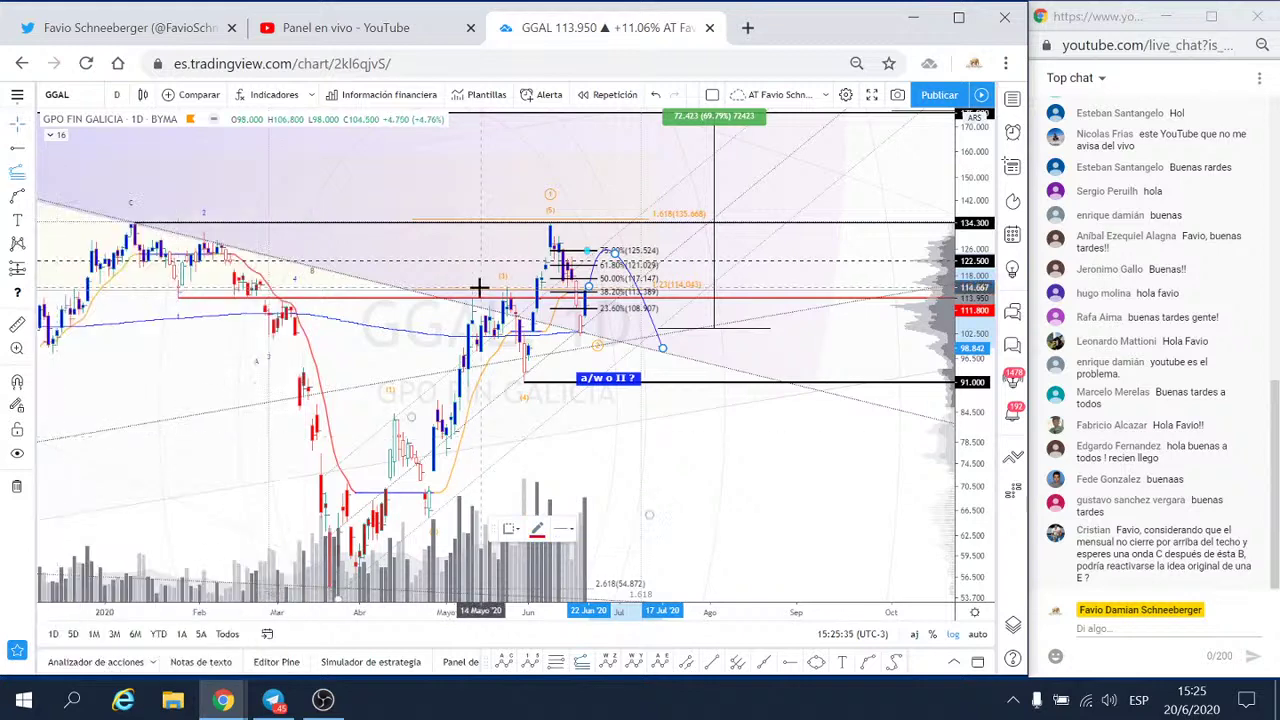
left_click(567, 223)
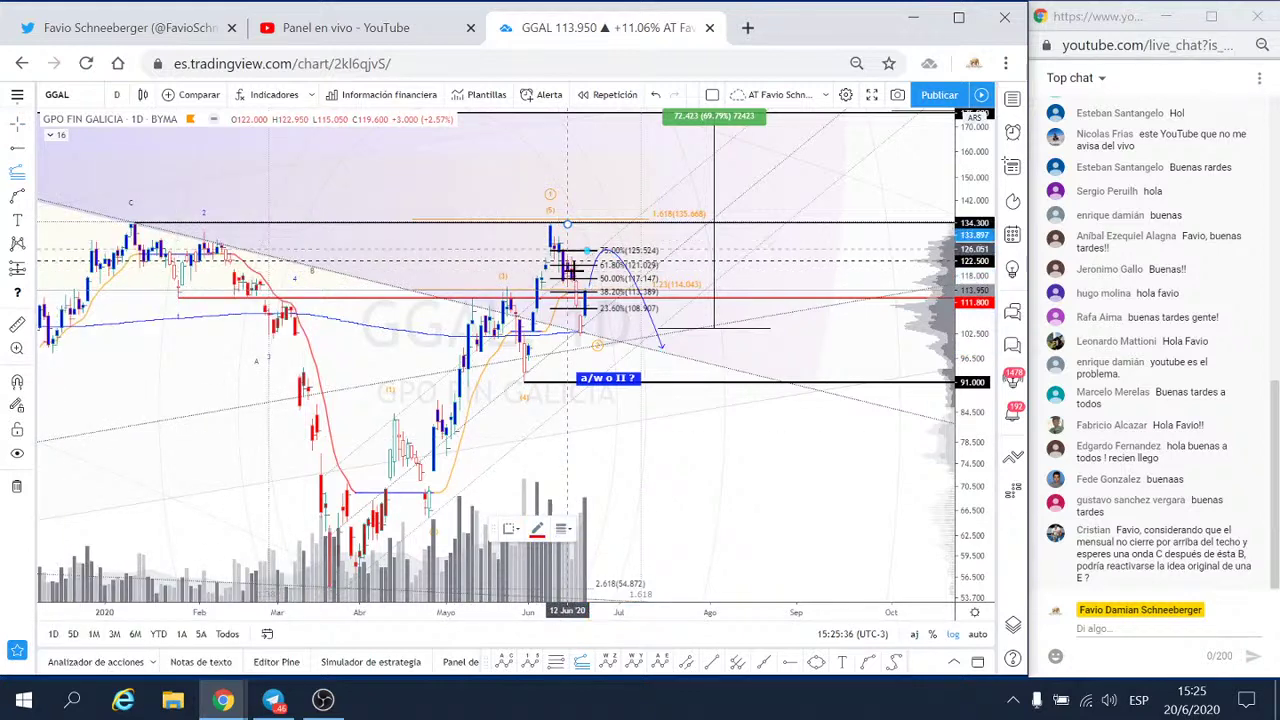
- Complete the extension from the recent low, projecting 0.618 at 106.379, 0.786 at 101.674 and 1 at 95.980
left_click(593, 336)
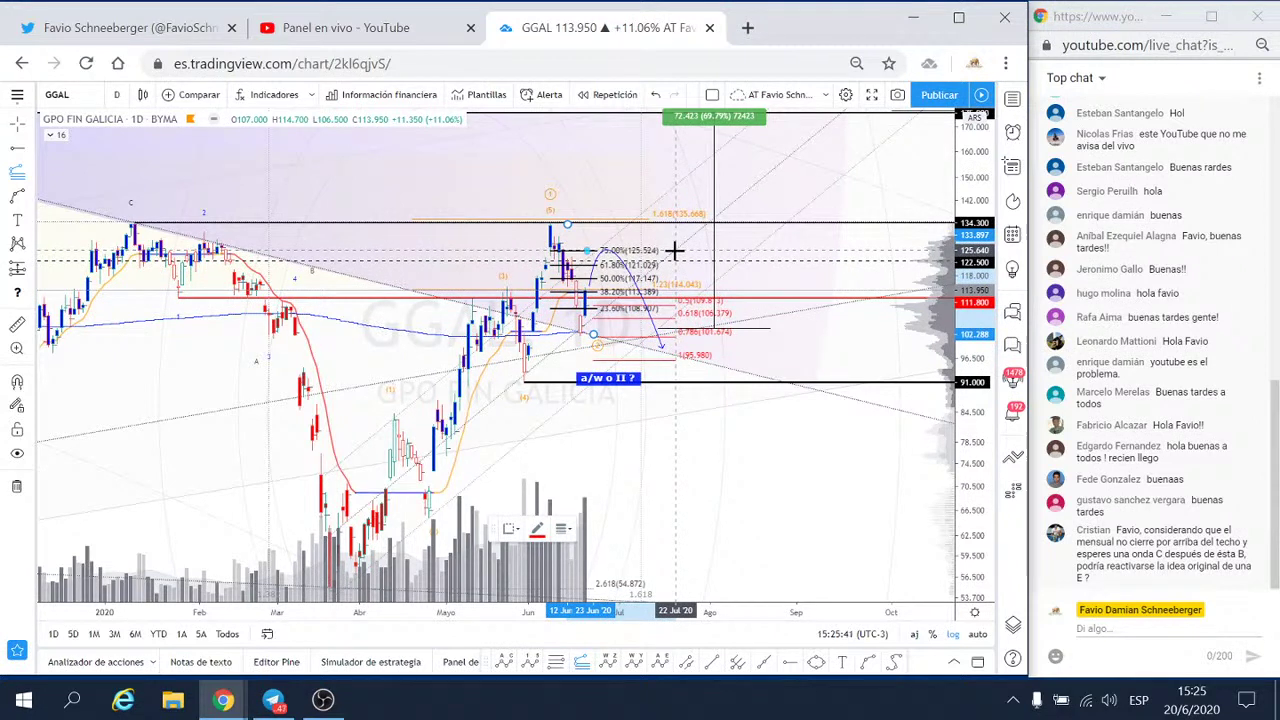
left_click(675, 250)
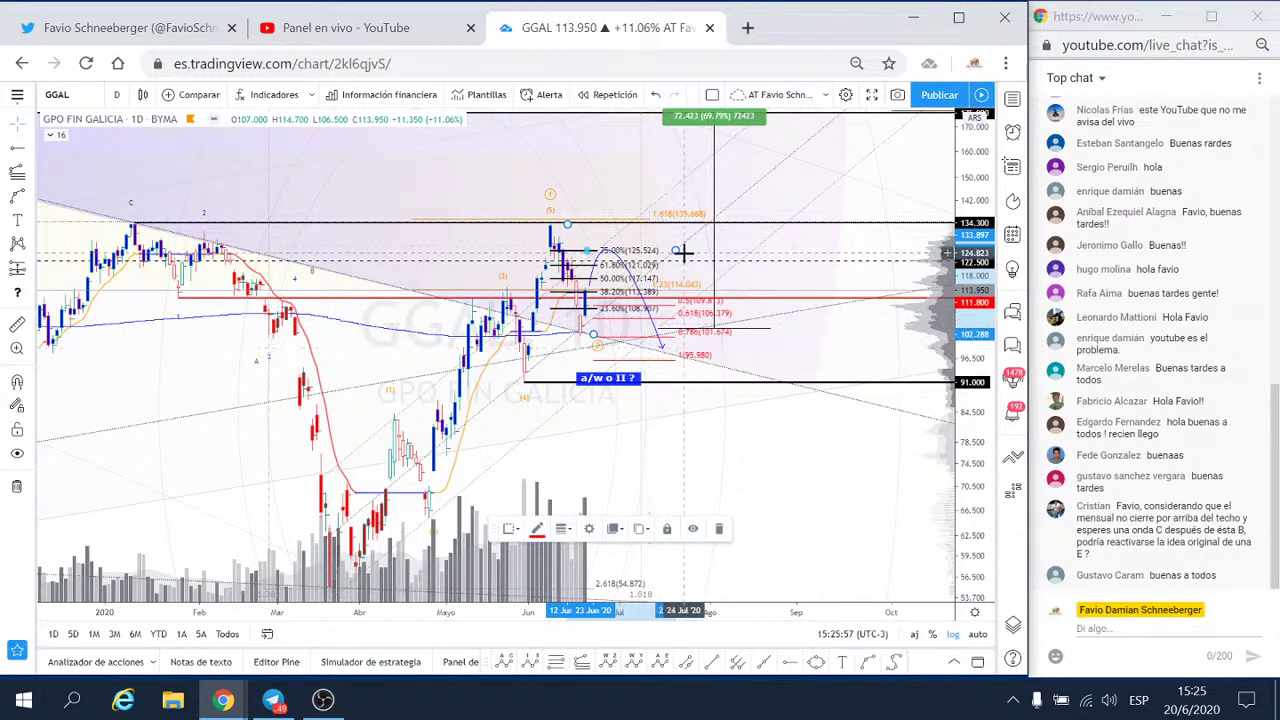
left_click_drag(803, 466, 779, 402)
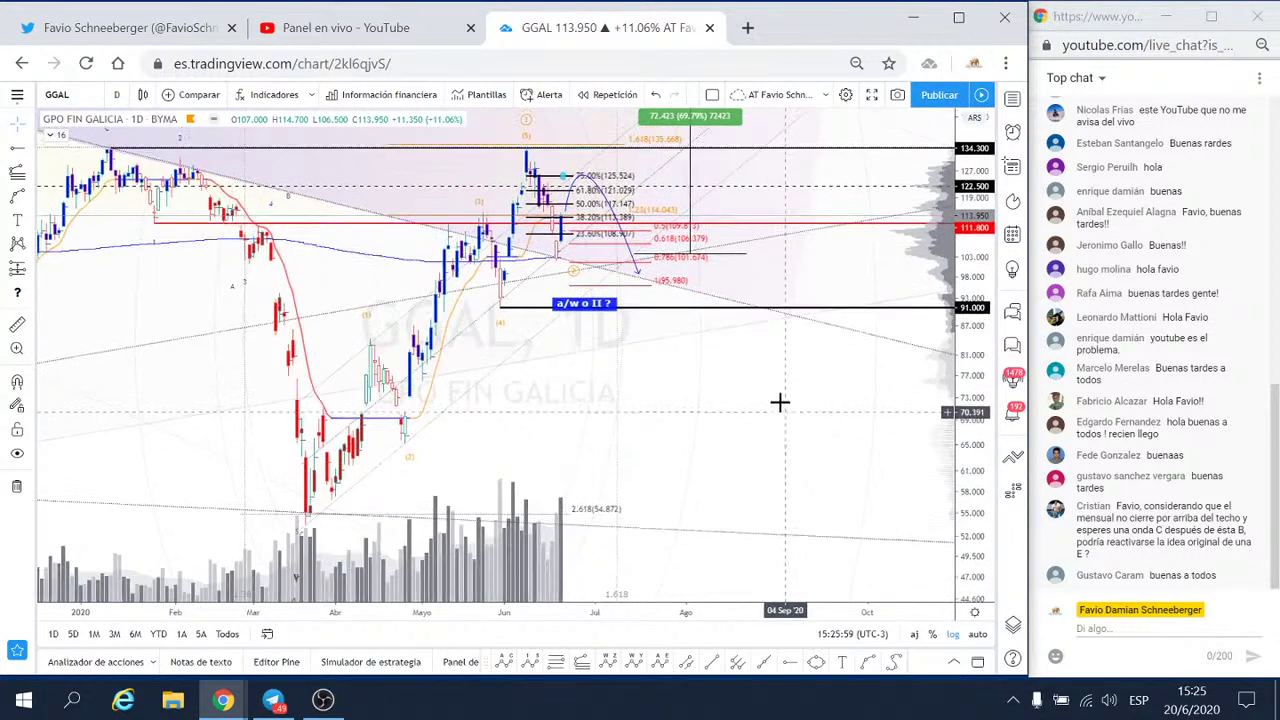
- Draw a Fib retracement from about 54.8 to the June high, placing 0.382 at 95.592 and 0.786 at 66.473
left_click(34, 177)
left_click(100, 416)
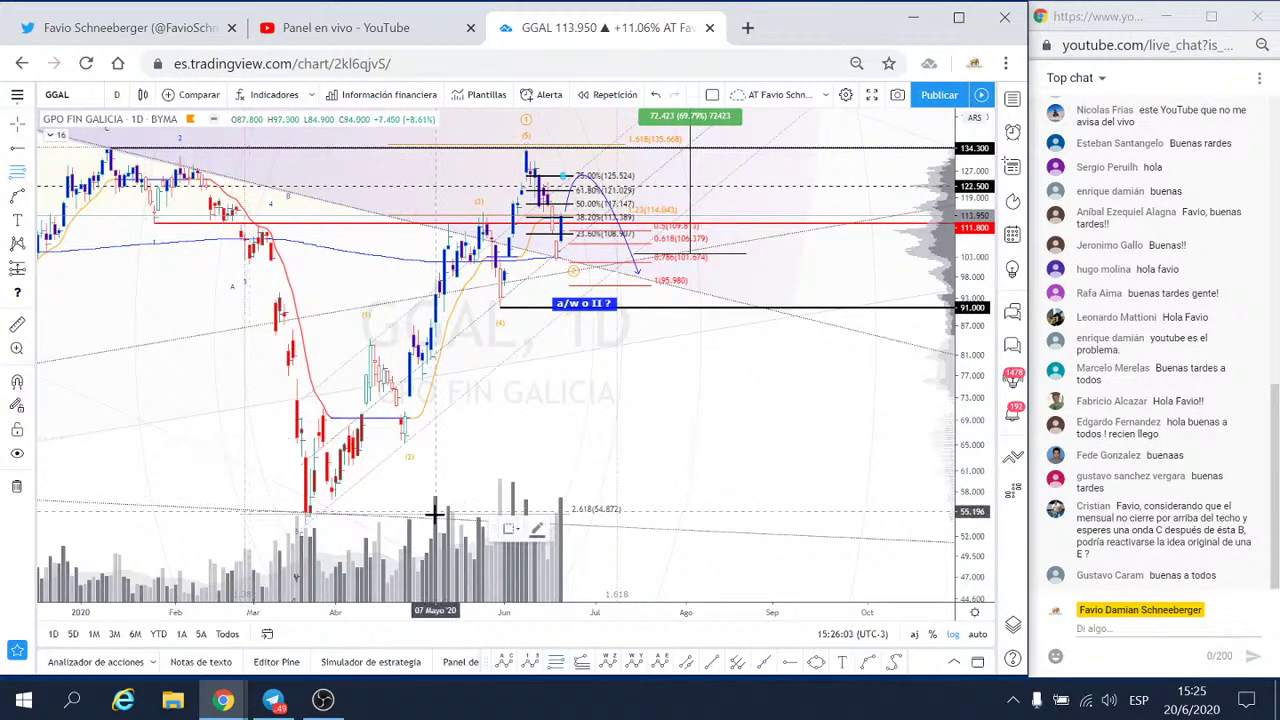
left_click(438, 516)
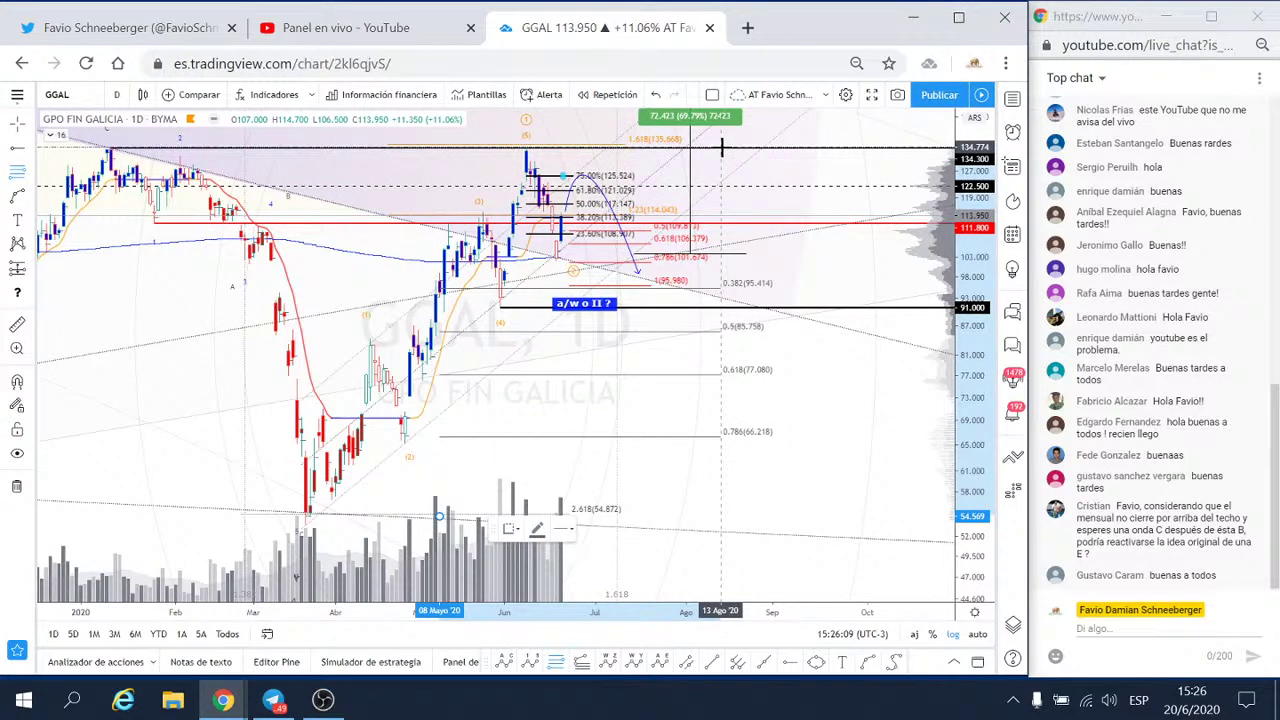
left_click(722, 148)
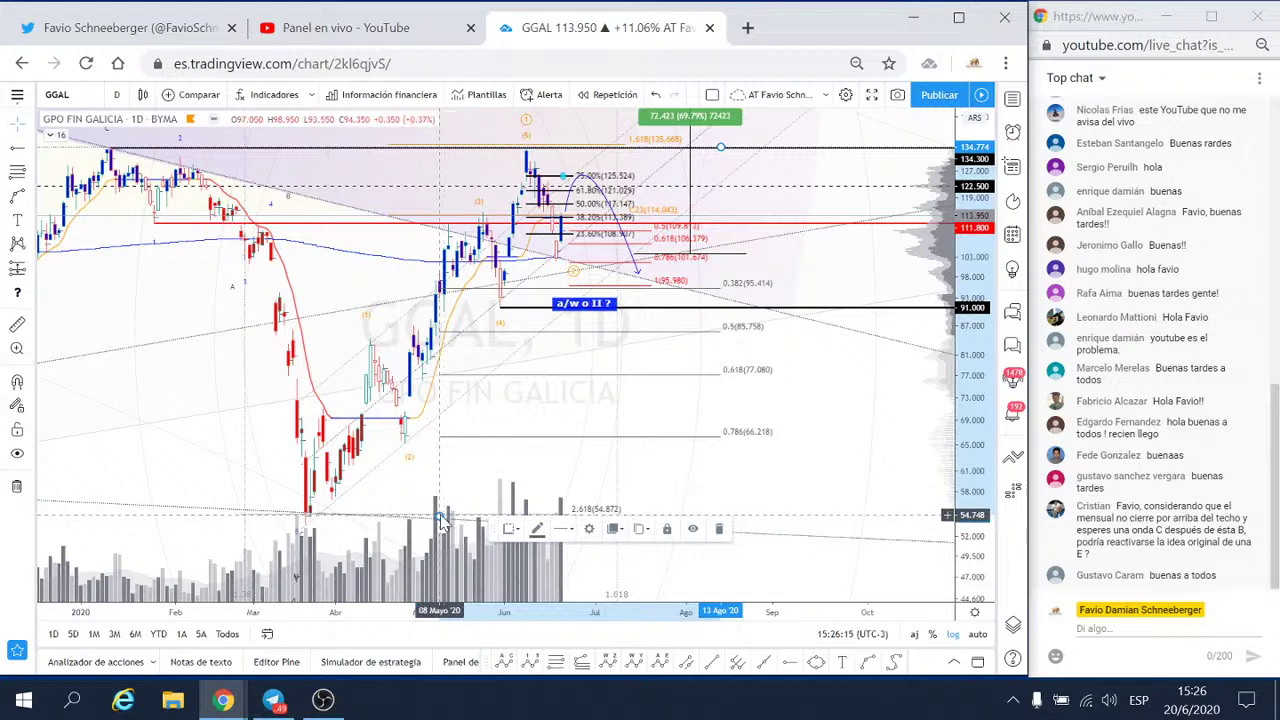
left_click_drag(440, 518, 445, 513)
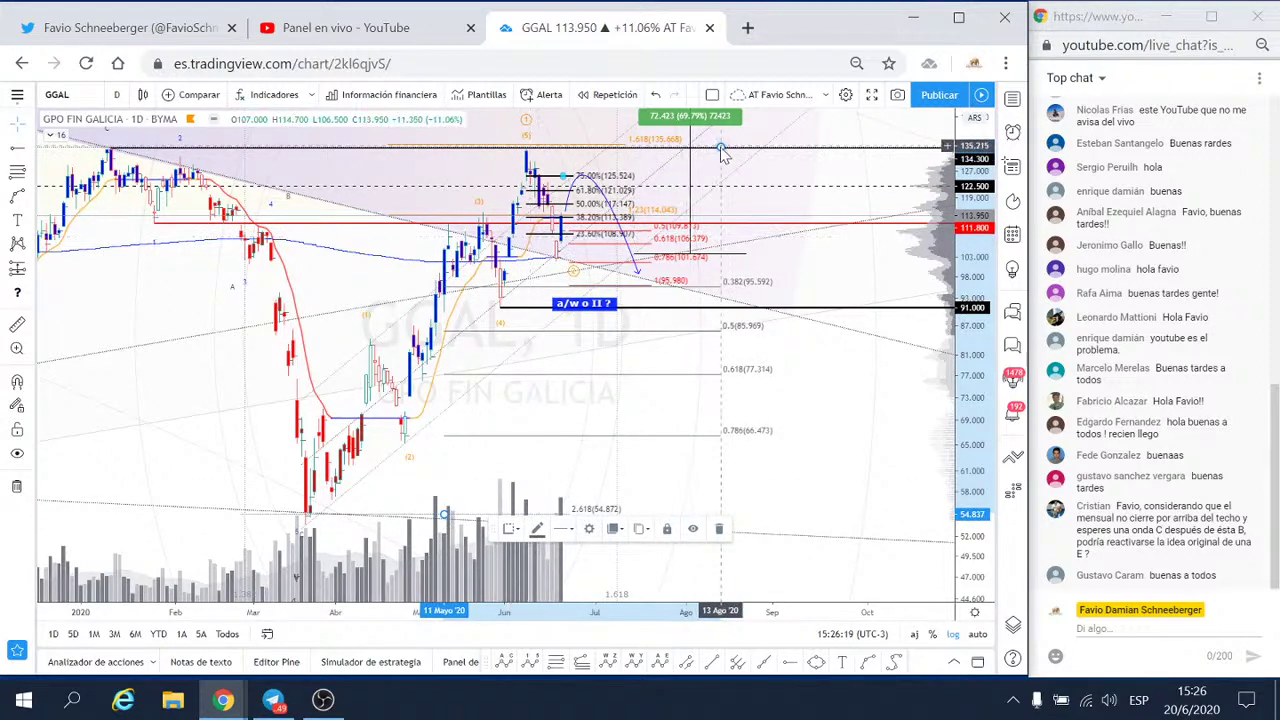
left_click_drag(722, 150, 724, 148)
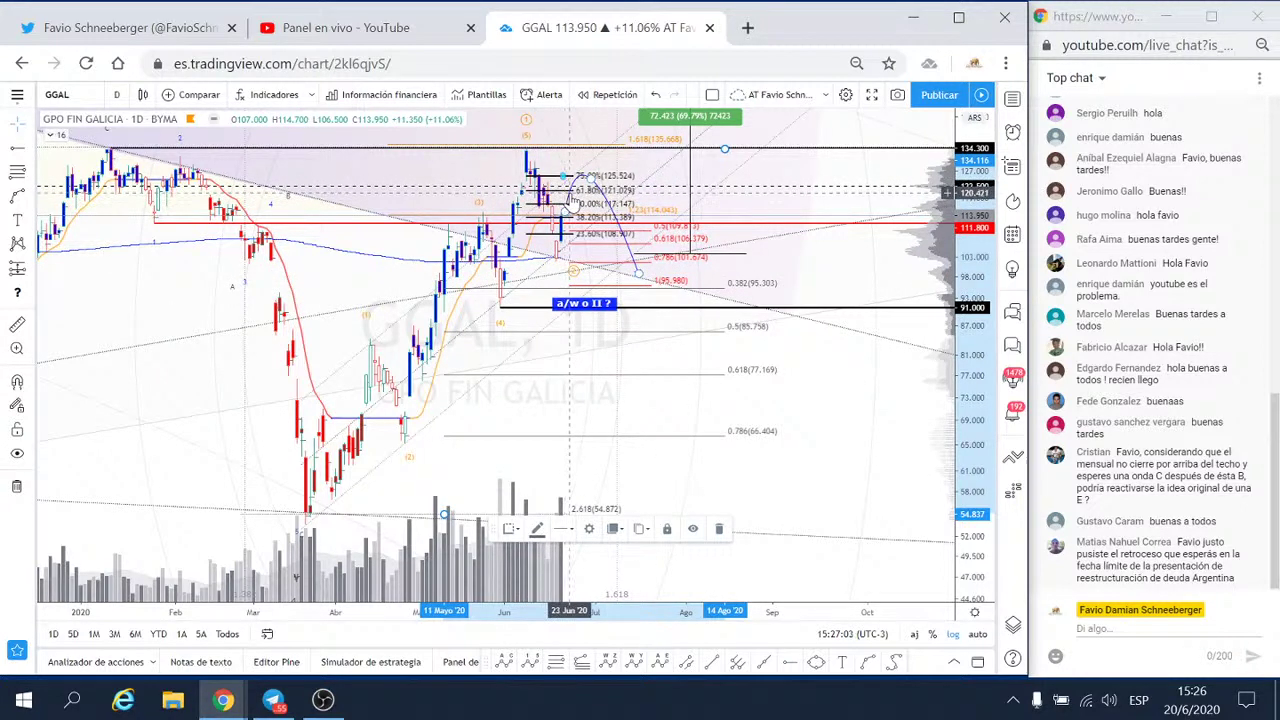
- Delete the red Fibonacci extension drawing from the chart
left_click(679, 287)
key("Delete")
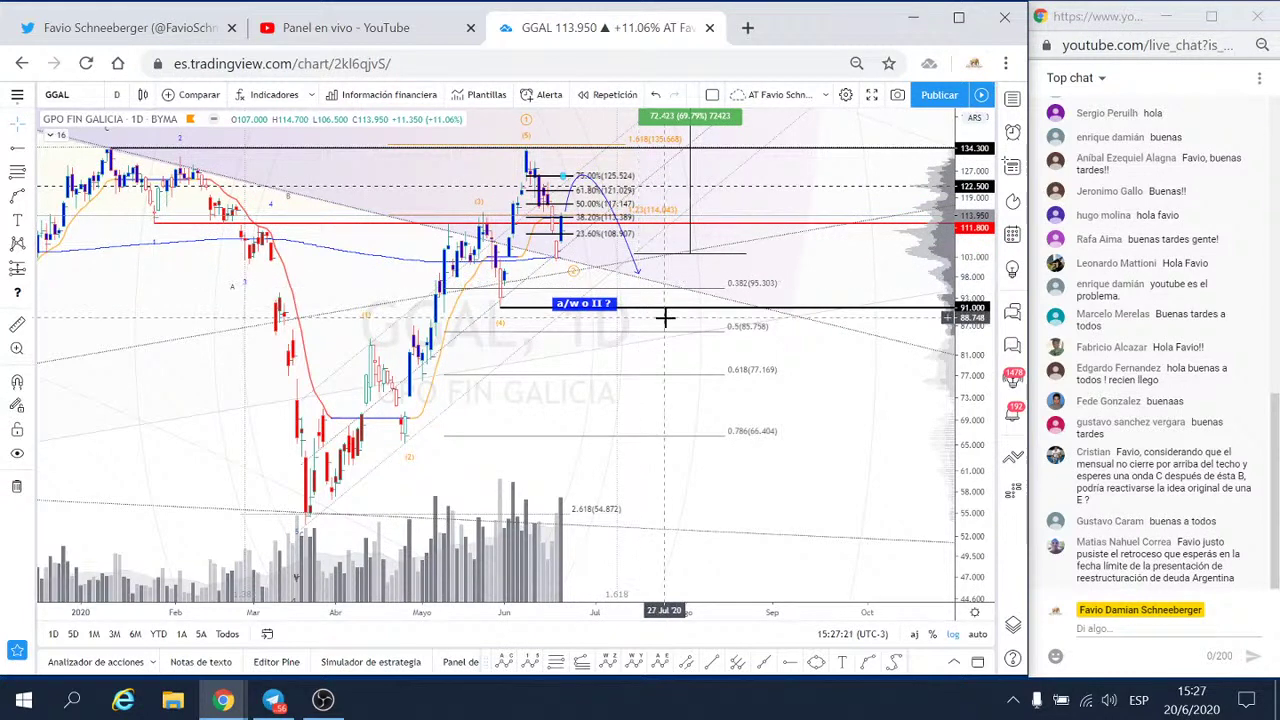
- Zoom the chart in on February through October, nudging the view slightly
scroll(789, 366, "up", 3)
left_click_drag(588, 275, 591, 277)
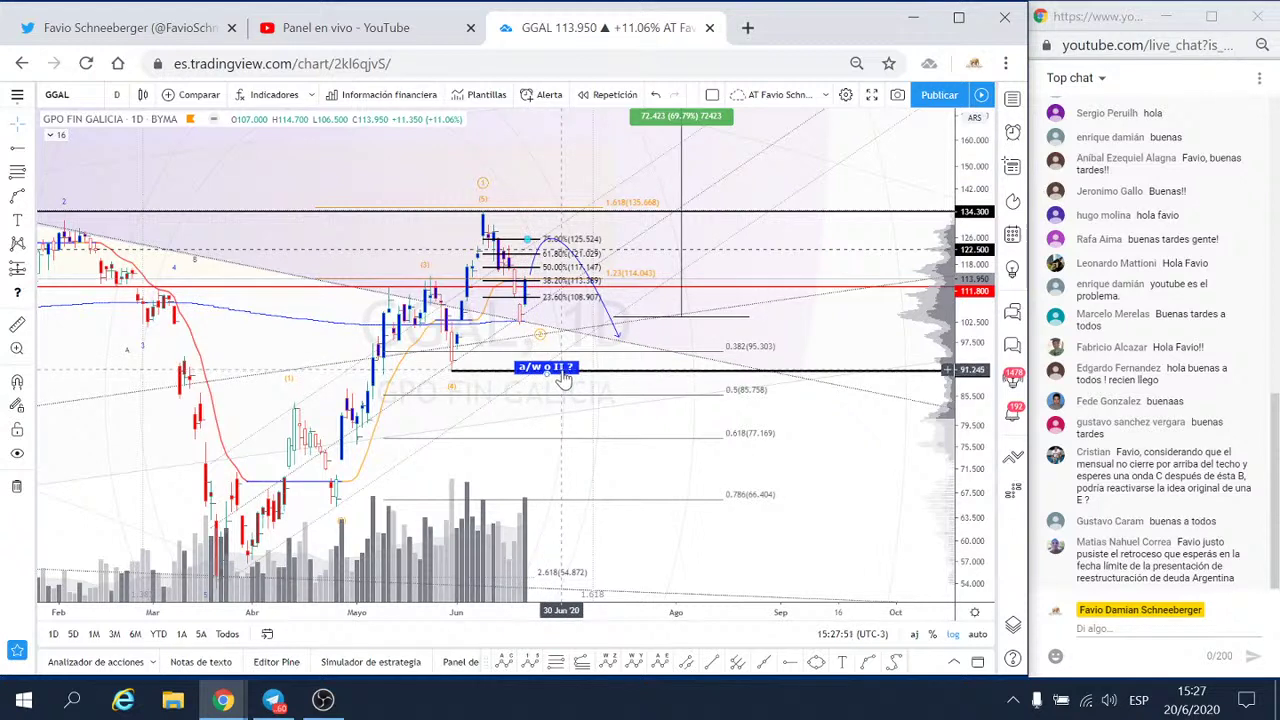
- Move the 'a/w o II ?' label up and left to sit just above the 0.382 level
left_click_drag(563, 373, 537, 347)
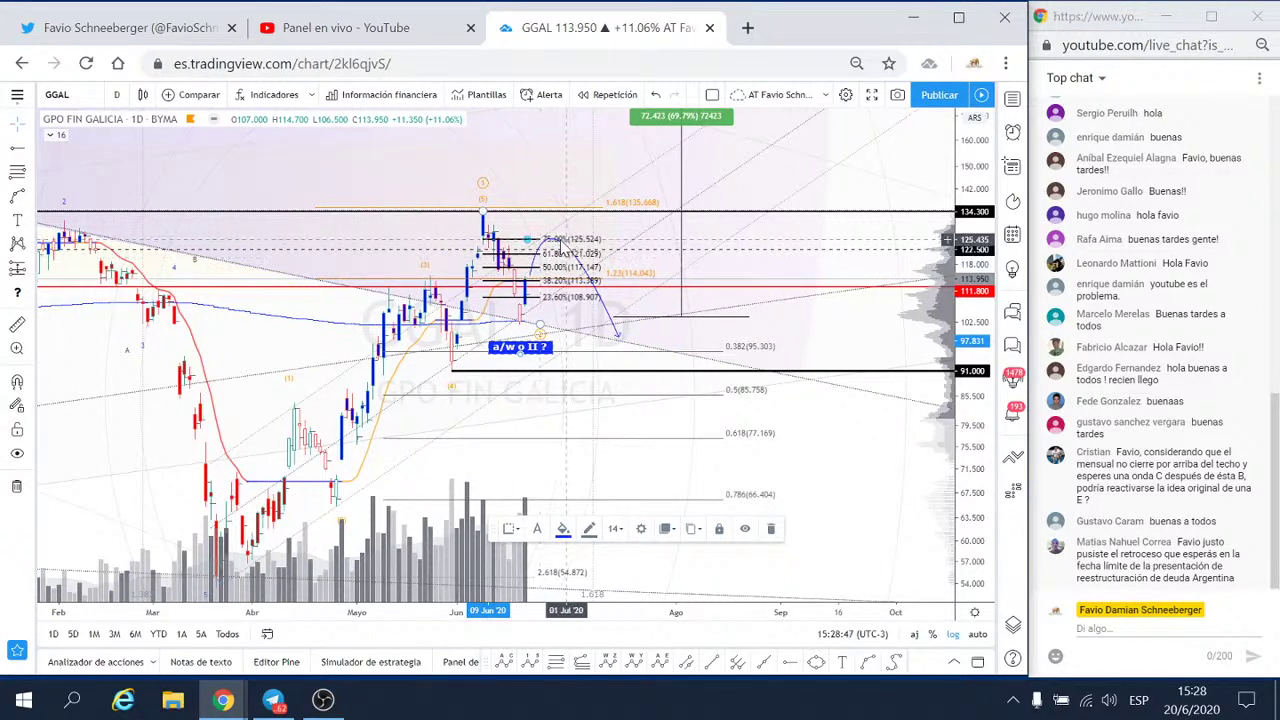
- Hide the projected curve on Horas, Minutos and Segundos timeframes via its Visibilidad settings
double_click(607, 318)
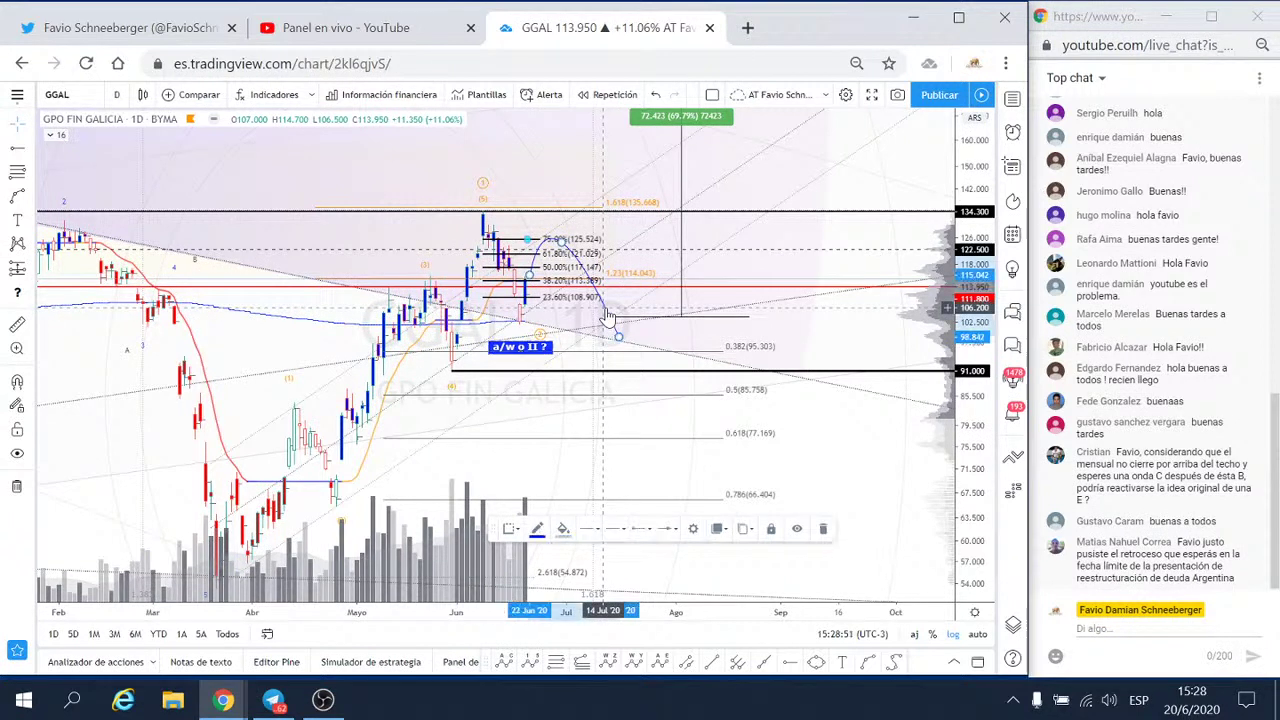
left_click(554, 296)
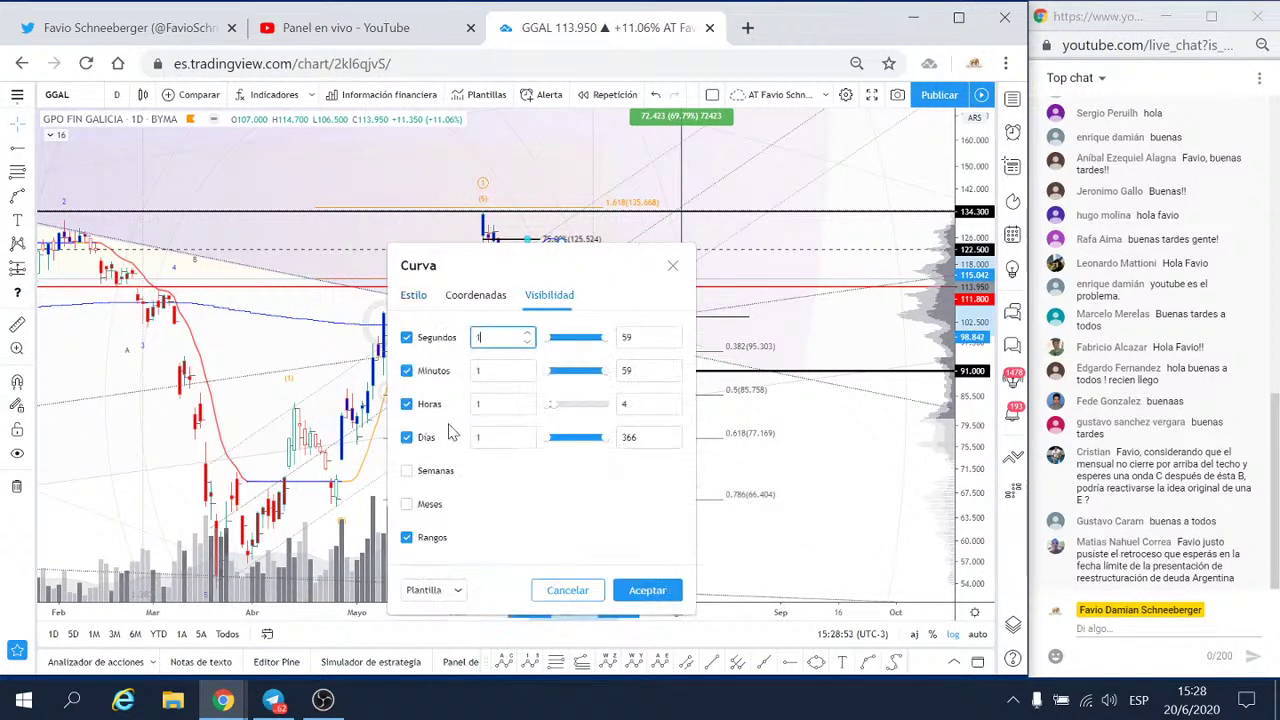
left_click(406, 404)
left_click(406, 371)
left_click(406, 337)
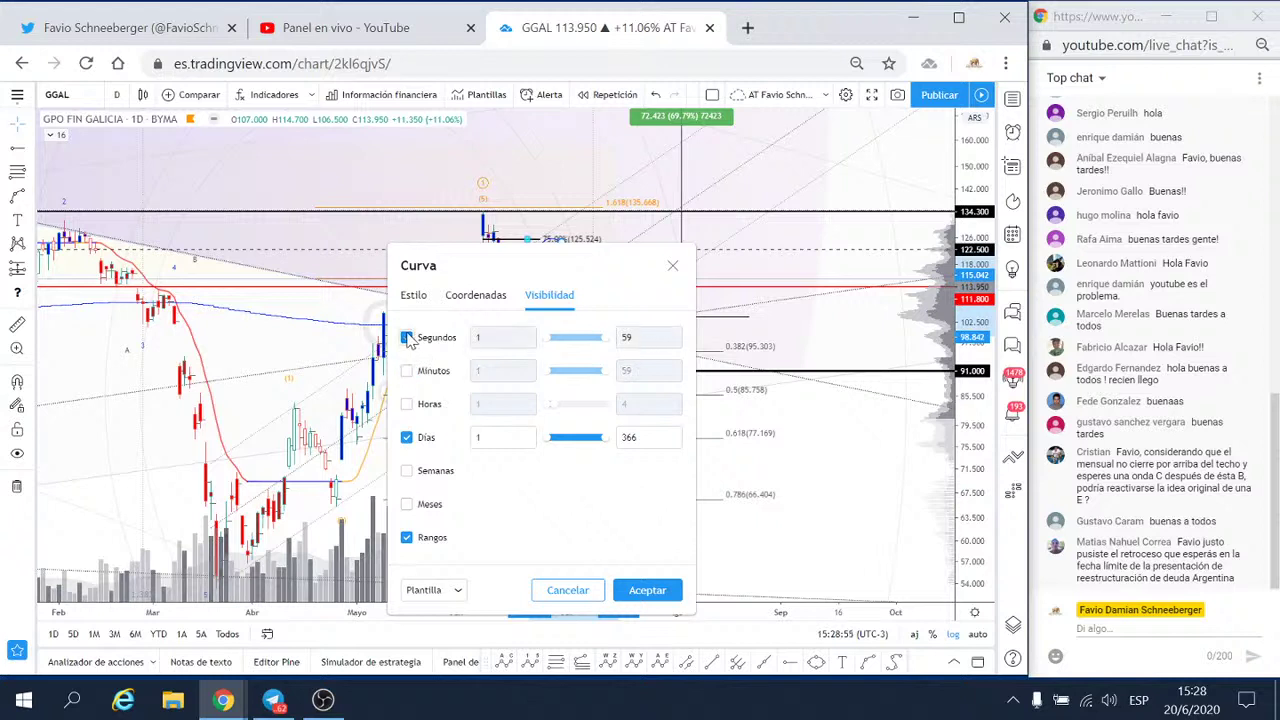
left_click(650, 591)
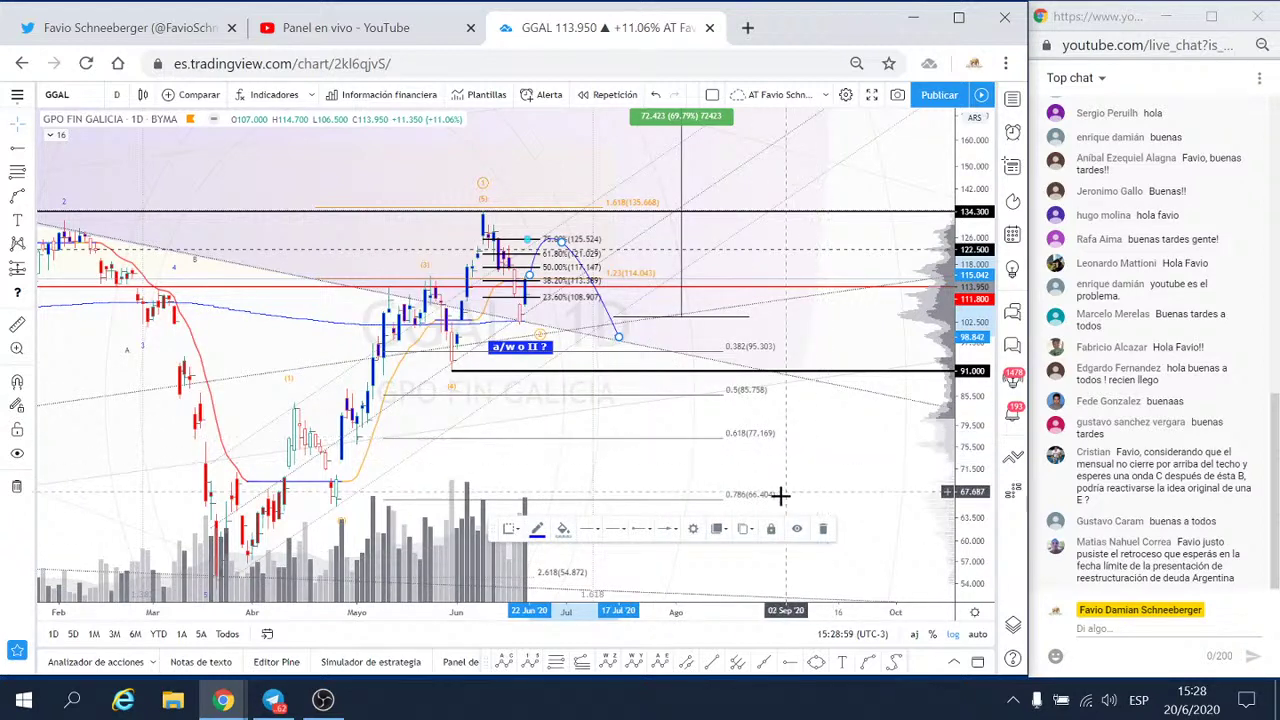
left_click(720, 390)
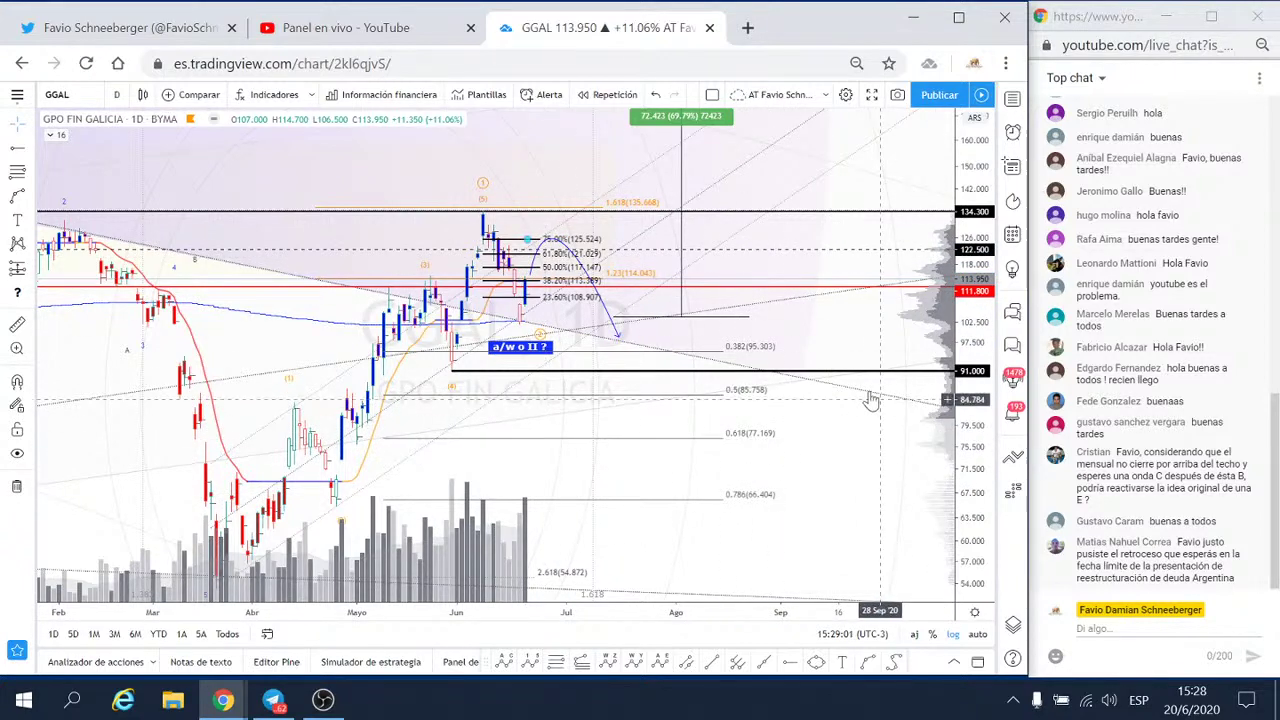
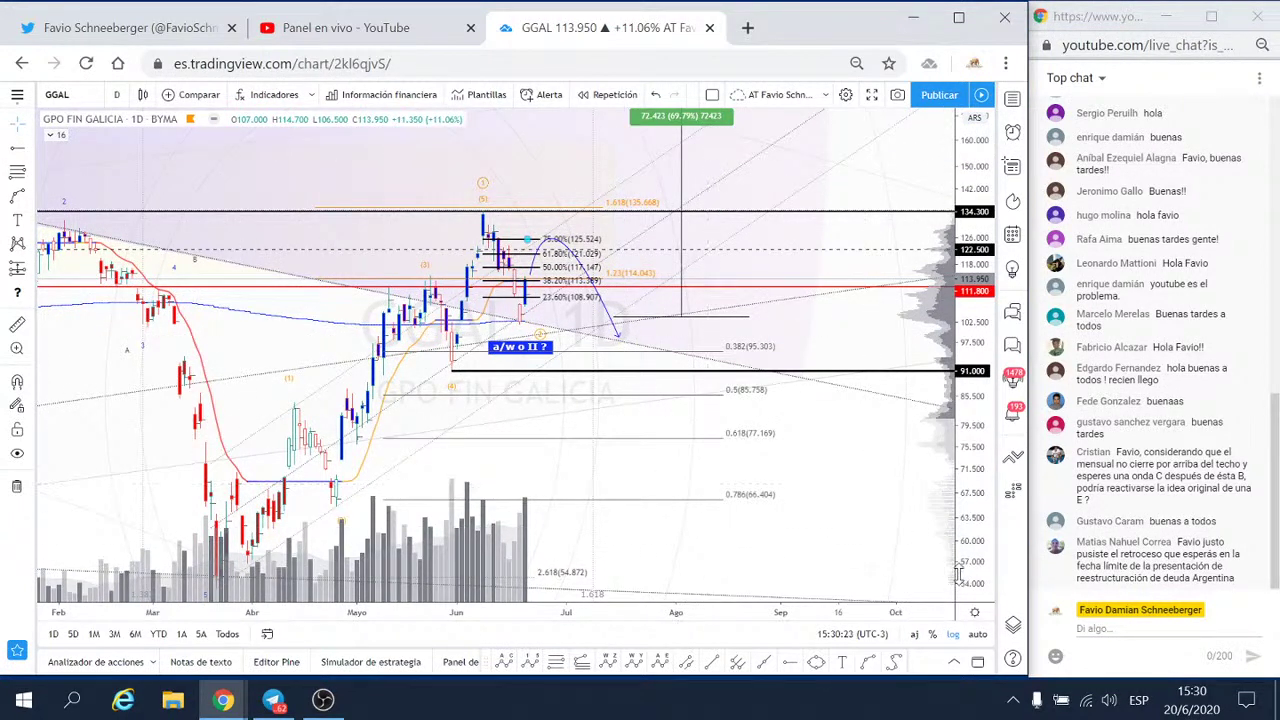
- Capture the GGAL daily chart in Lightshot and draw a rising trend line and a horizontal level near 75%
key("Print")
mouse_move(46, 82)
left_mouse_down()
mouse_move(915, 591)
mouse_move(970, 605)
left_mouse_up()
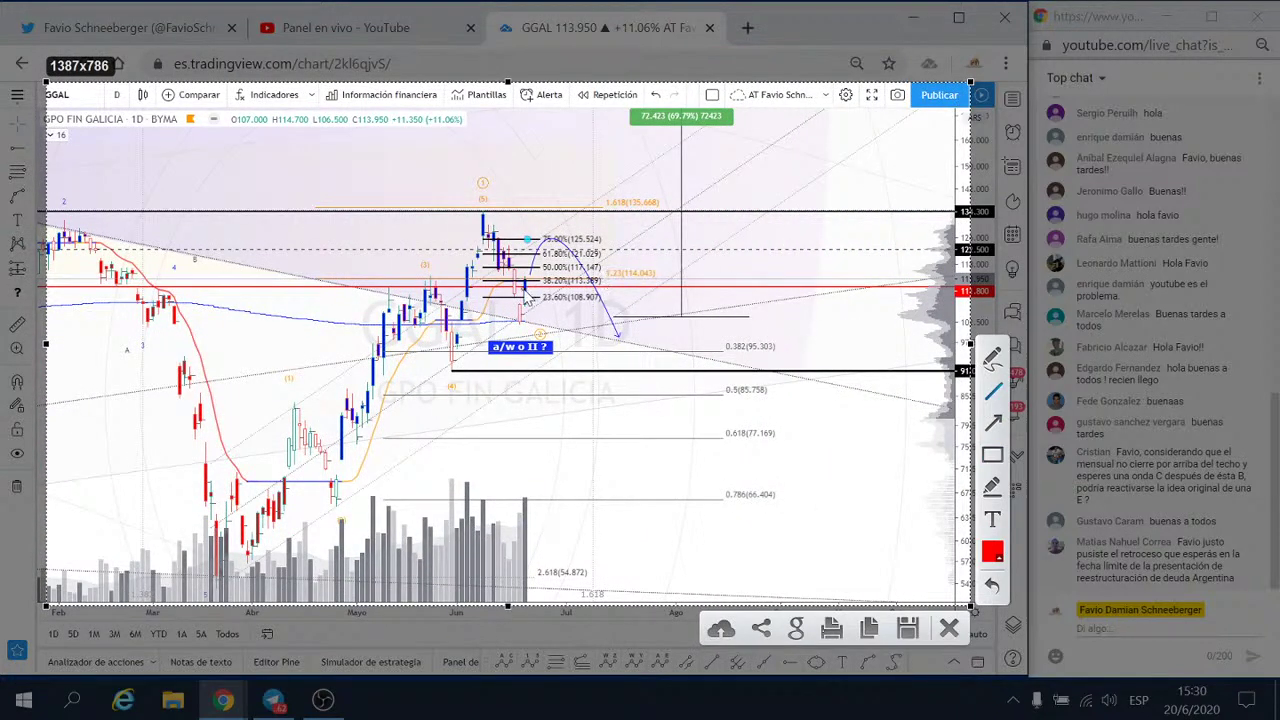
left_click_drag(239, 446, 692, 136)
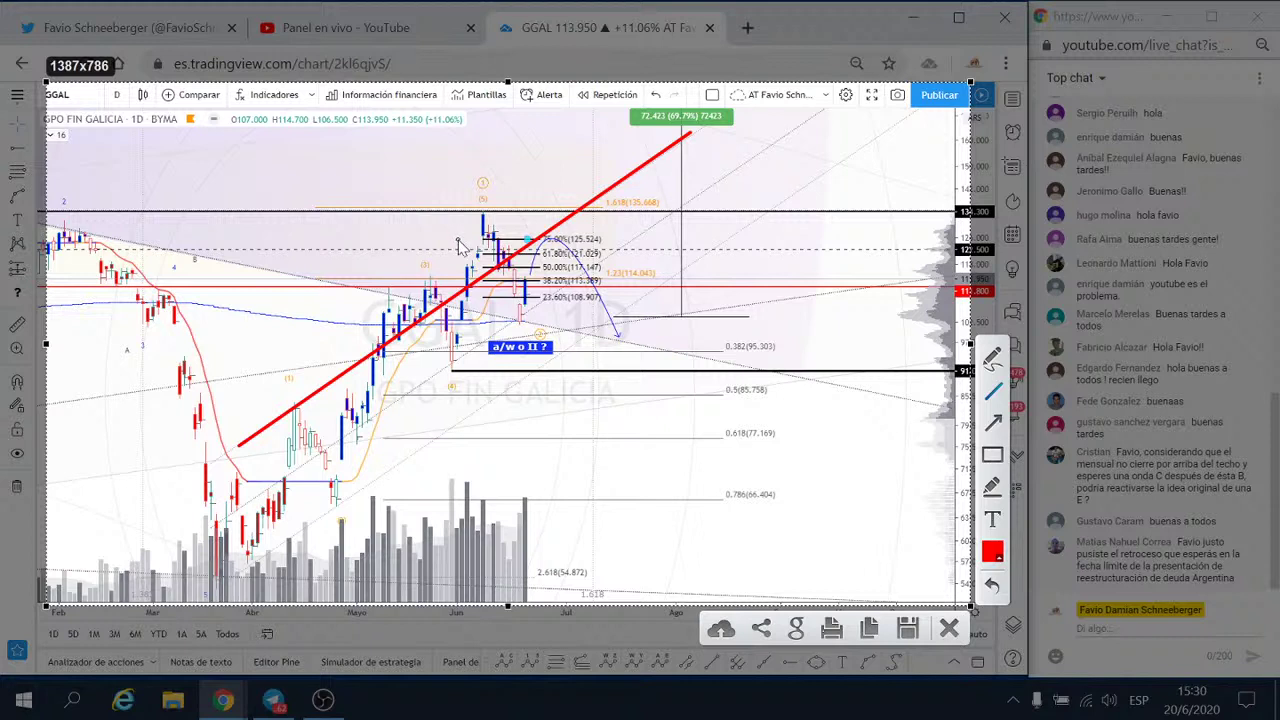
left_click_drag(459, 242, 641, 242)
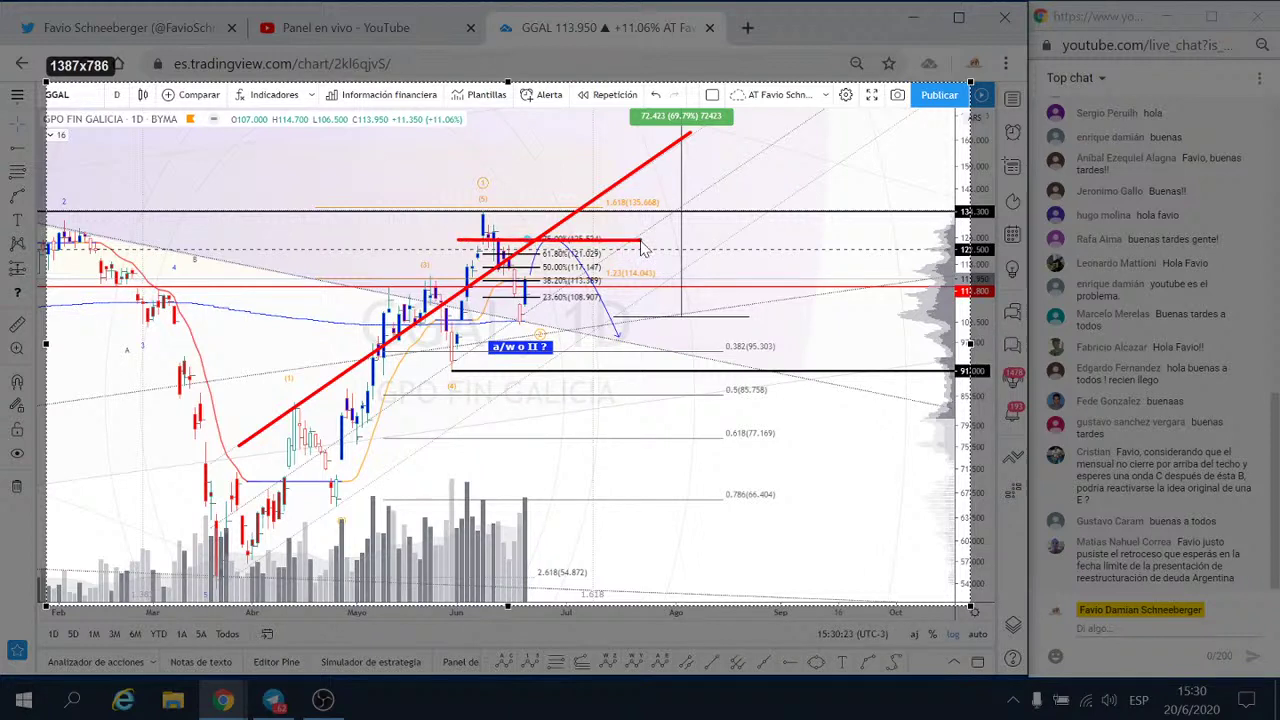
left_click_drag(641, 242, 648, 241)
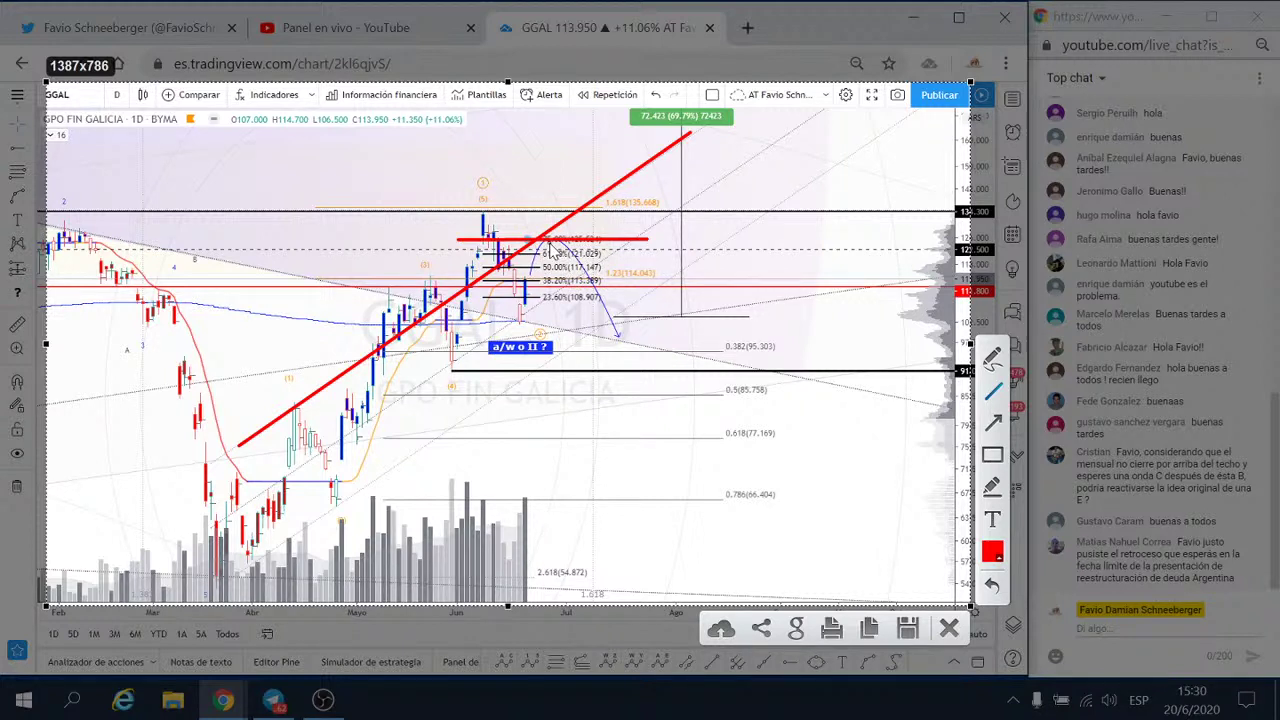
- Sketch a red V-shaped path, a down arrow, and horizontal levels near 0.382 and 1.618
mouse_move(483, 218)
left_mouse_down()
mouse_move(520, 320)
mouse_move(548, 258)
left_mouse_up()
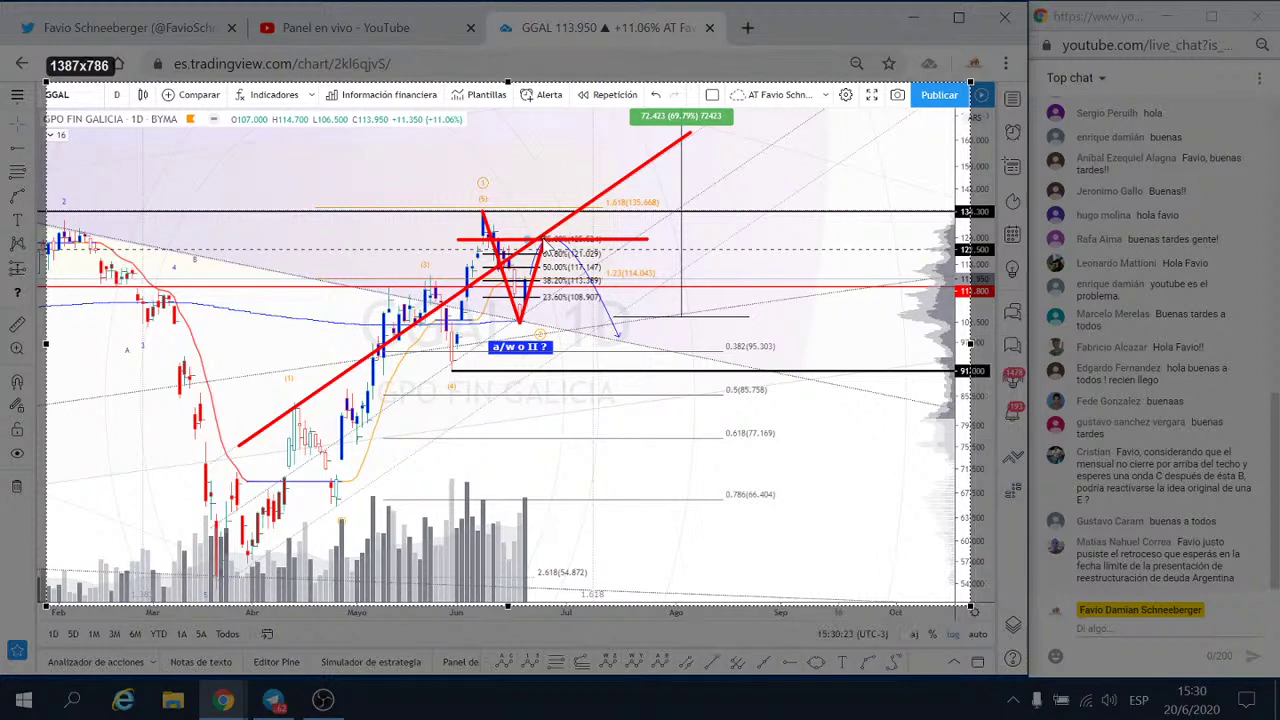
left_click_drag(543, 242, 618, 350)
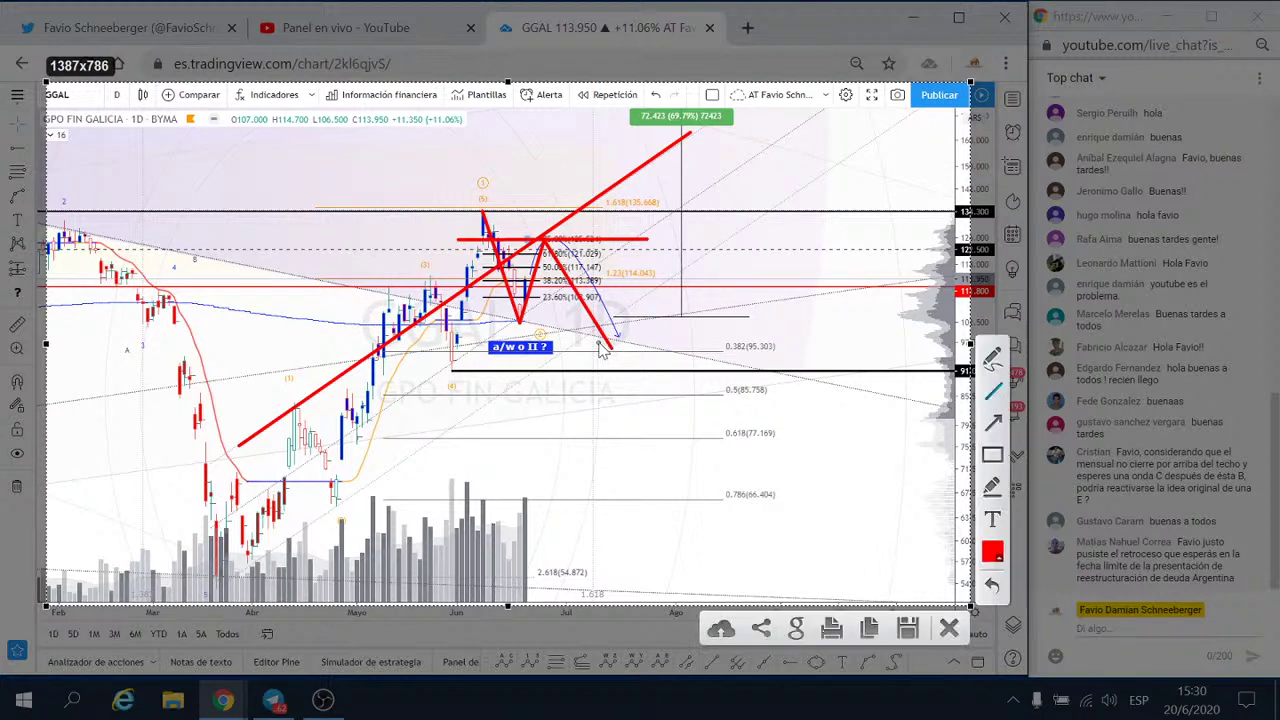
left_click_drag(603, 348, 614, 352)
left_click_drag(507, 362, 742, 358)
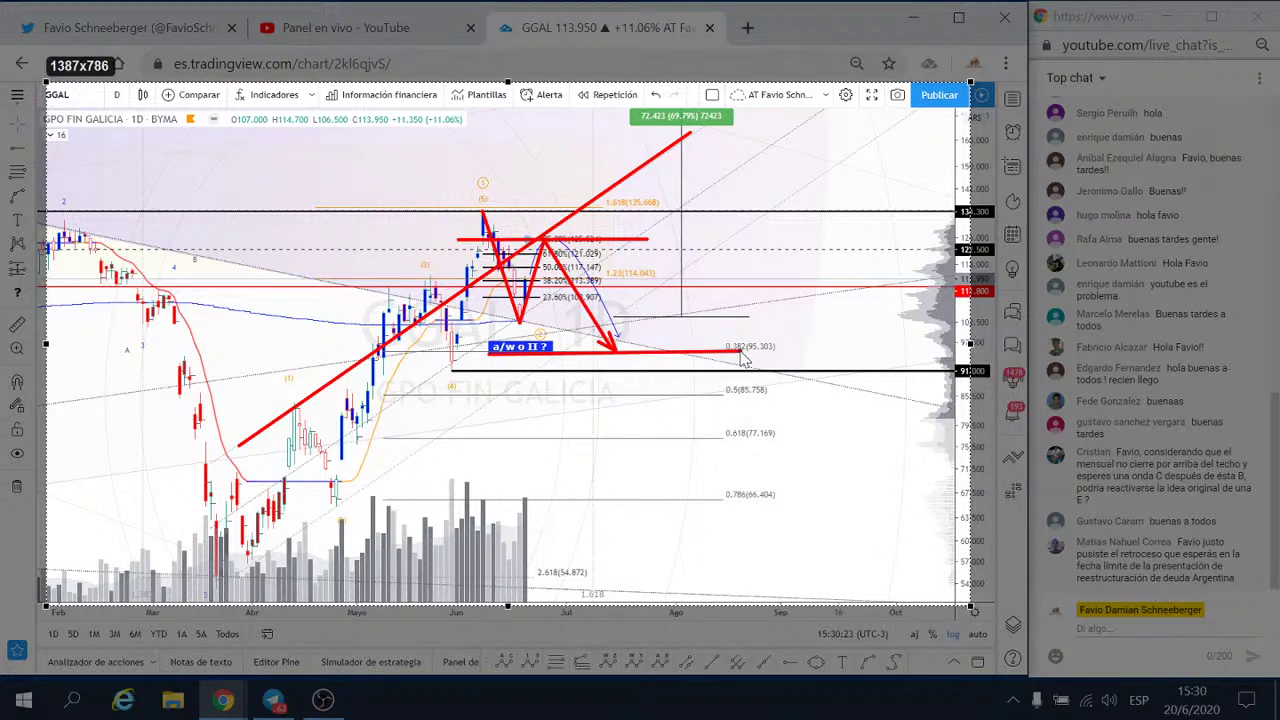
left_click_drag(484, 212, 746, 211)
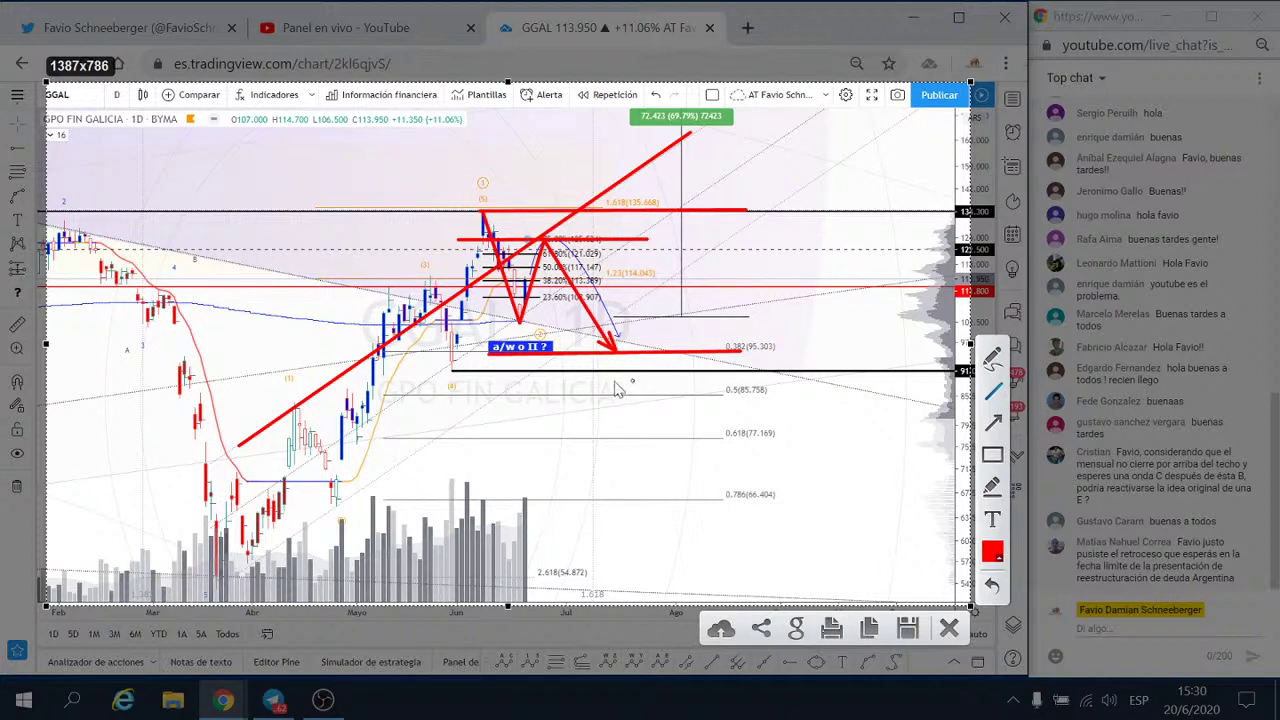
mouse_move(482, 352)
left_mouse_down()
mouse_move(428, 352)
mouse_move(430, 375)
mouse_move(668, 368)
left_mouse_up()
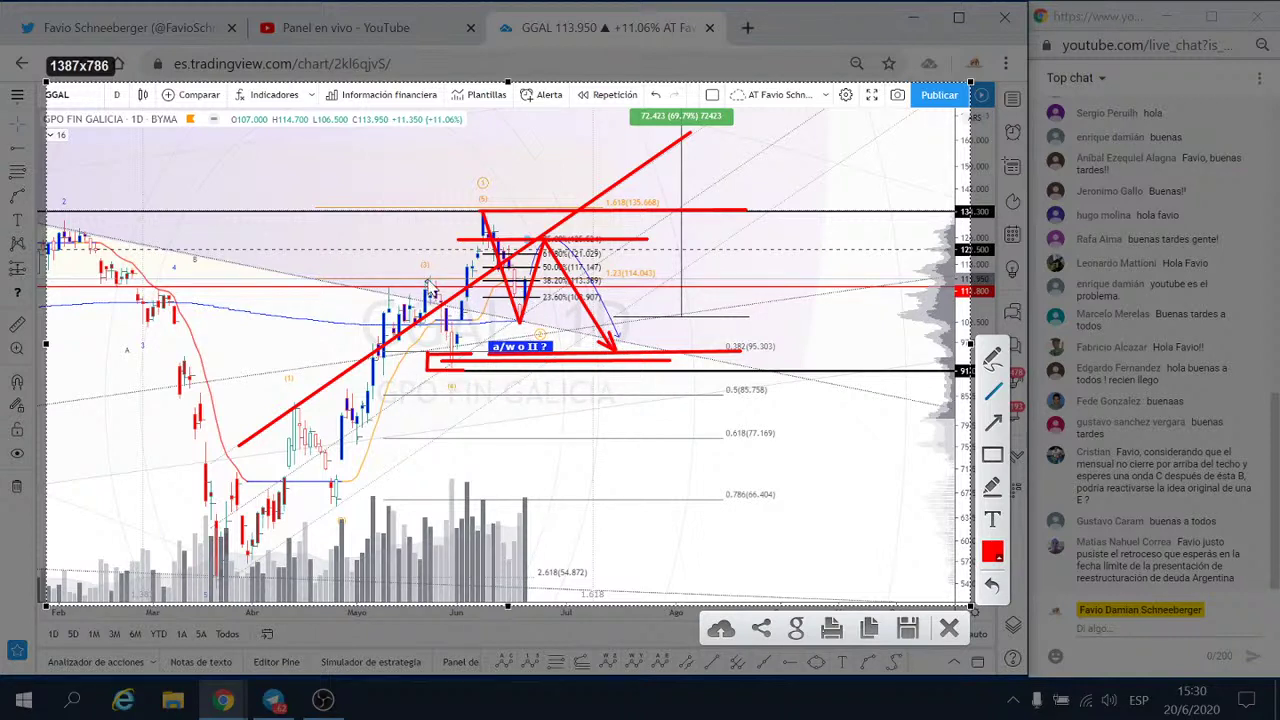
- Draw a downward stroke, a falling diagonal line, and an X where the projected lines meet
left_click_drag(430, 285, 455, 378)
left_click_drag(397, 297, 765, 385)
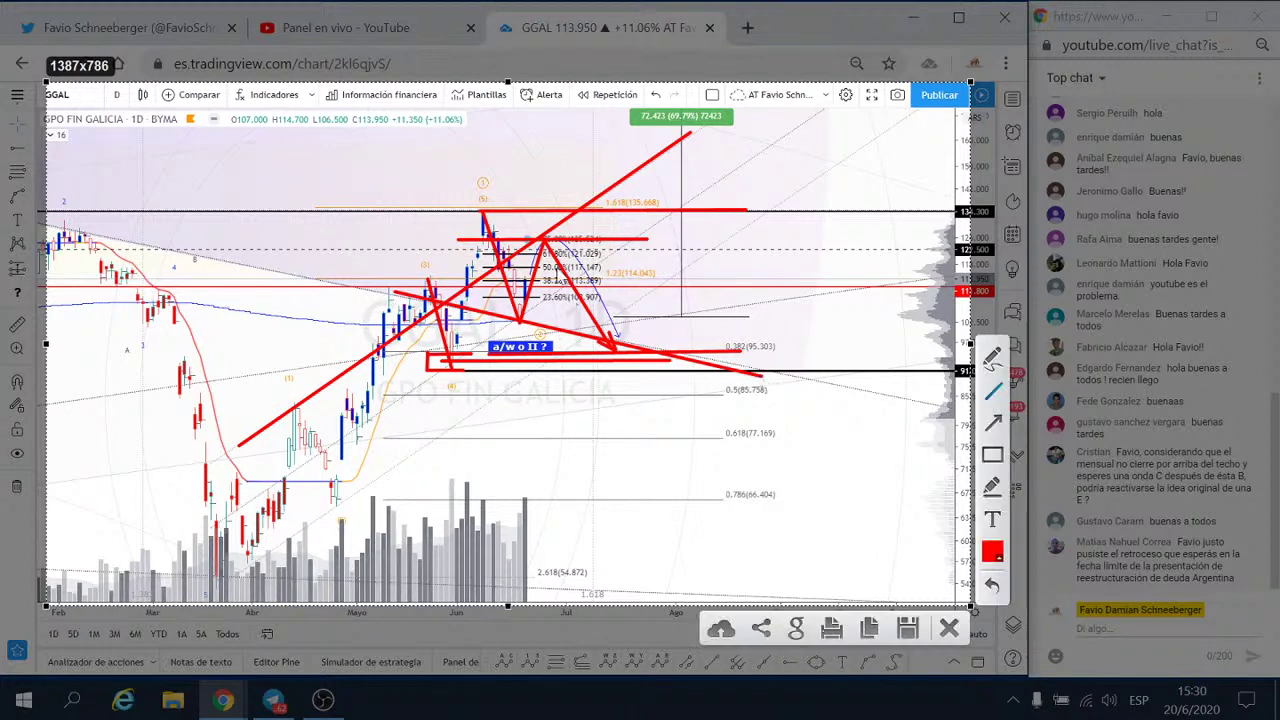
left_click_drag(546, 246, 548, 250)
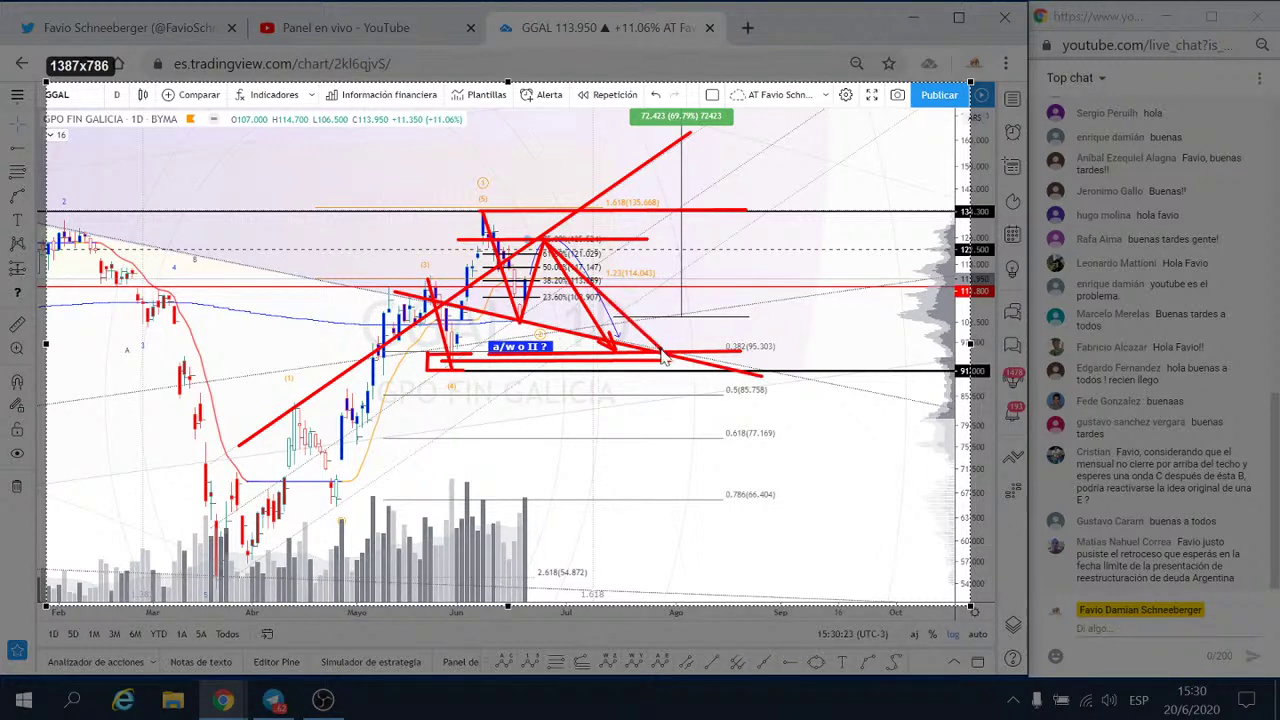
mouse_move(668, 342)
left_mouse_down()
mouse_move(648, 372)
mouse_move(672, 374)
mouse_move(712, 343)
mouse_move(688, 378)
mouse_move(778, 360)
left_mouse_up()
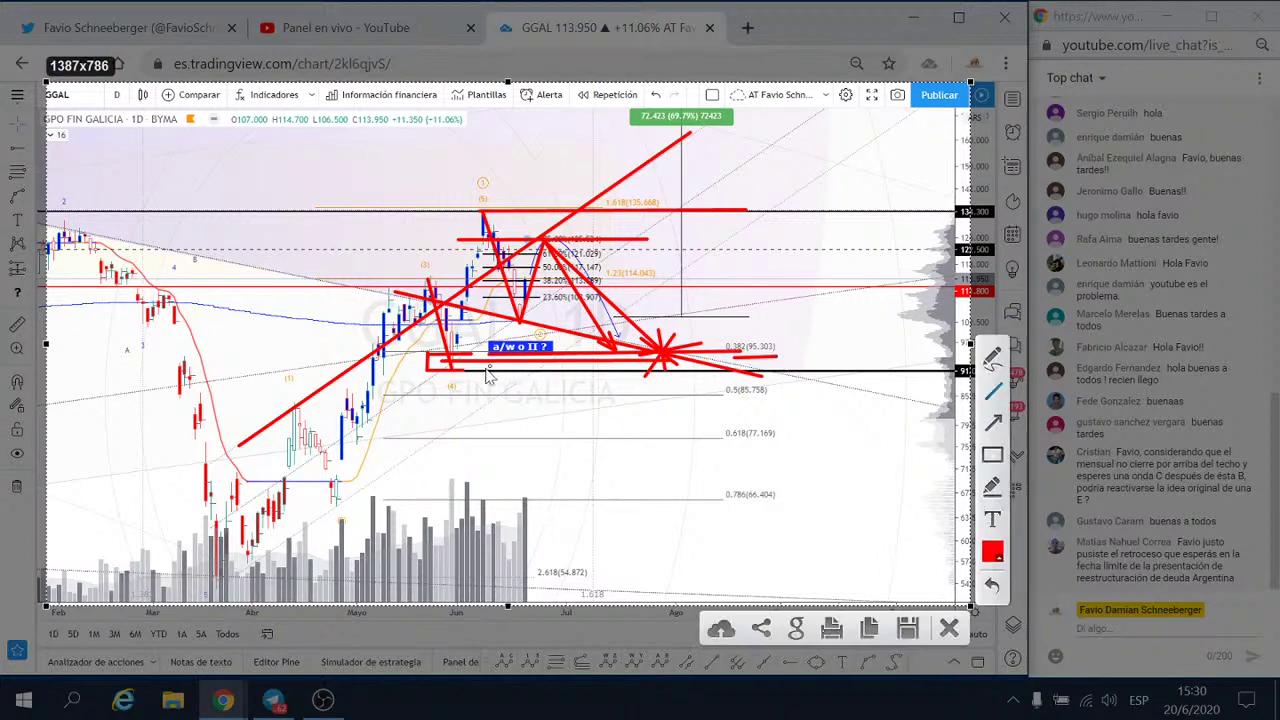
- Add a short mark near the 91 level, two vertical ticks, and a horizontal dash at right
left_click_drag(446, 370, 474, 374)
left_click_drag(694, 342, 693, 380)
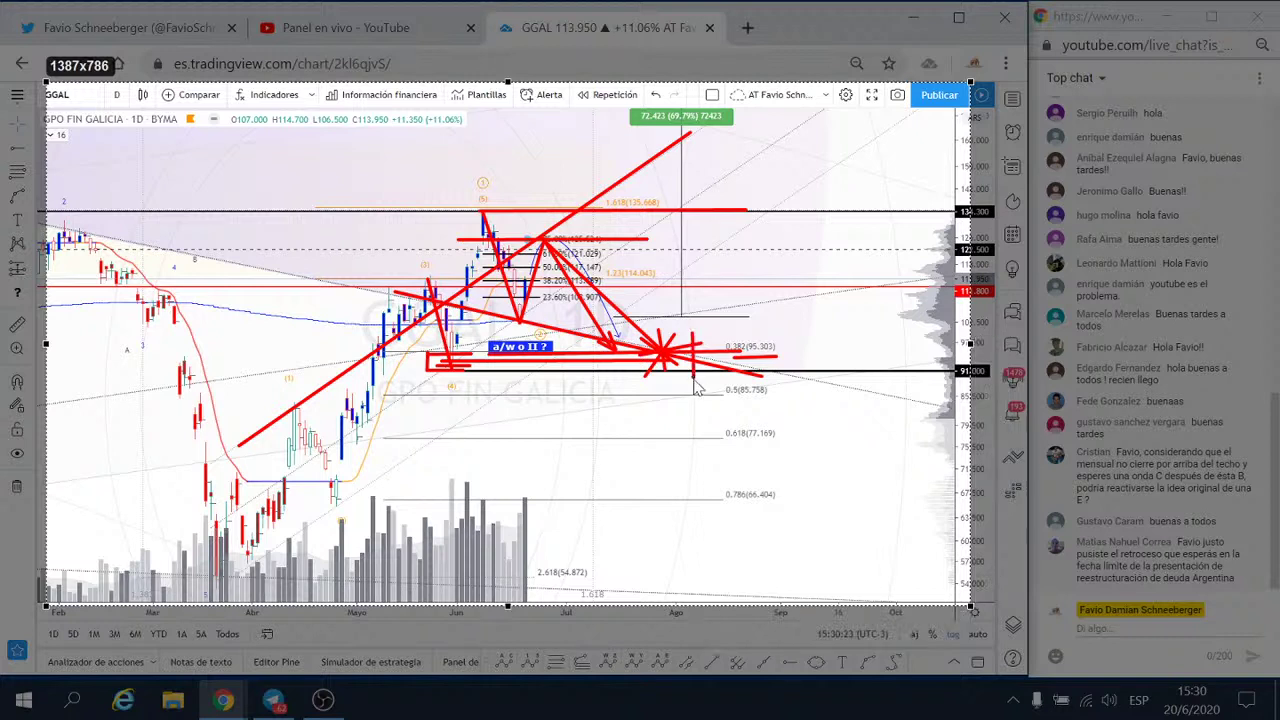
left_click_drag(601, 340, 601, 372)
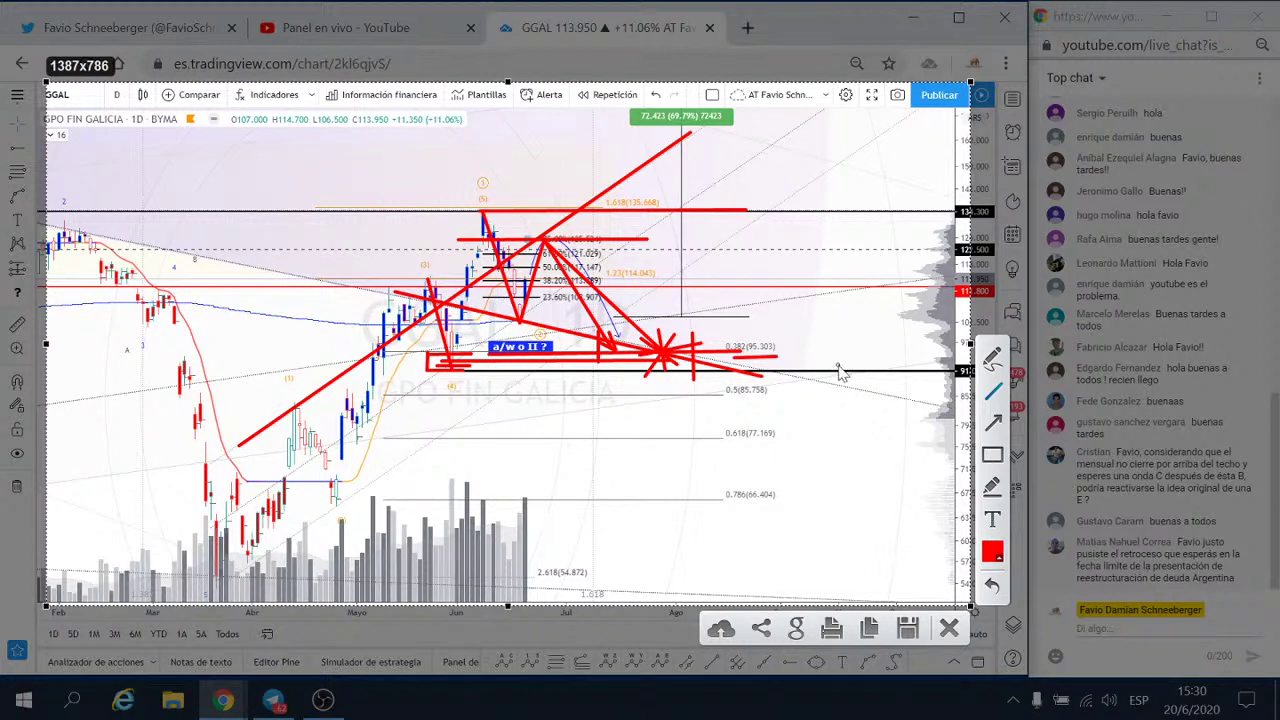
mouse_move(738, 358)
left_mouse_down()
mouse_move(776, 360)
mouse_move(762, 357)
left_mouse_up()
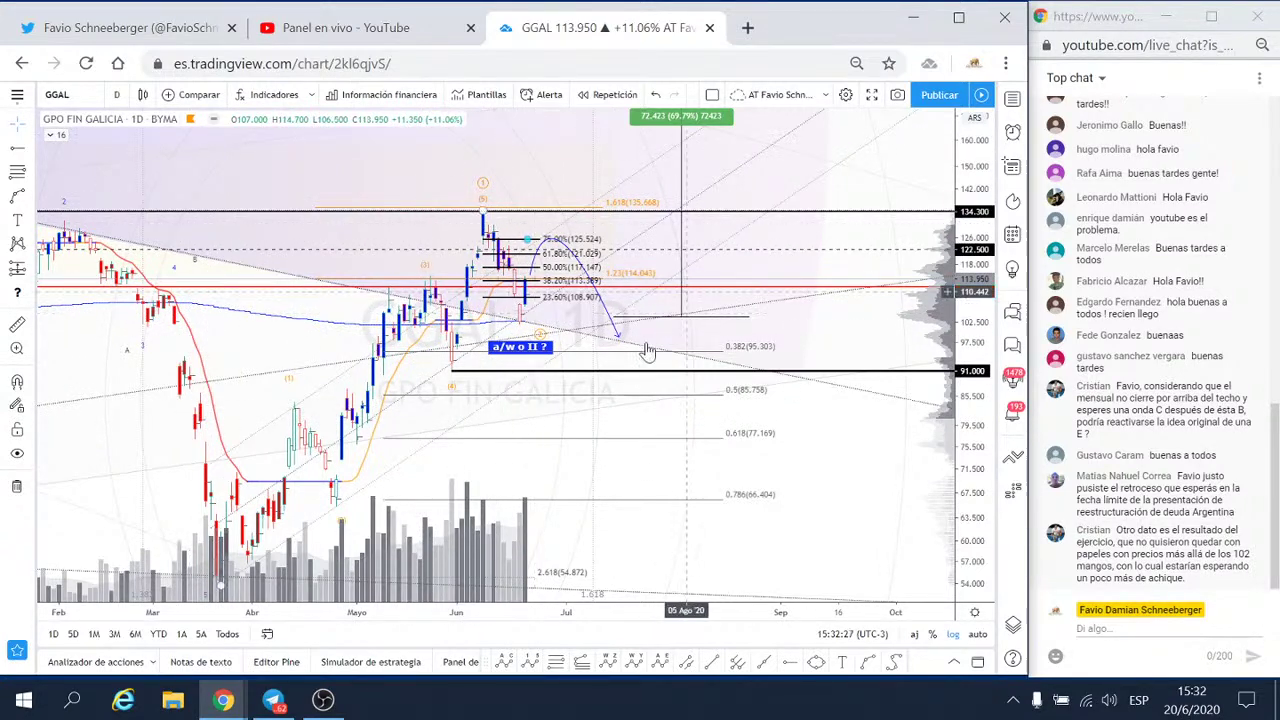
- Switch GGAL to 1 hora candles and reset the chart to span May through late June
left_click(116, 94)
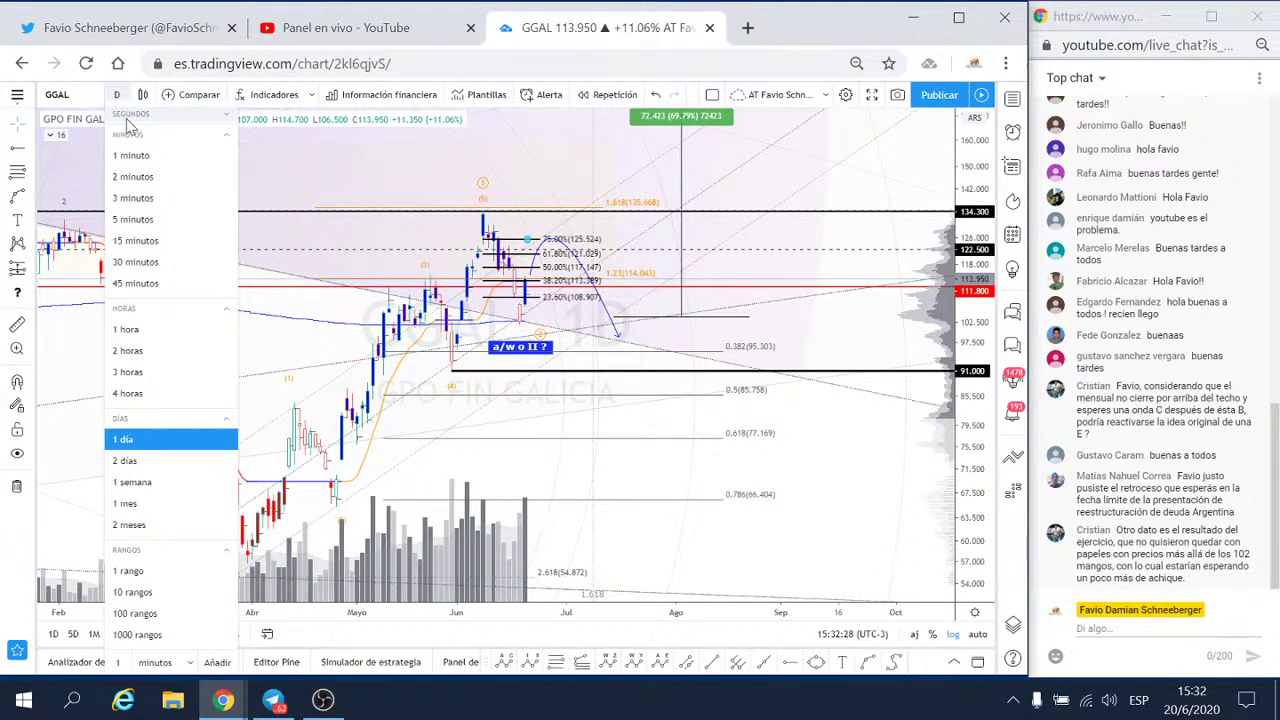
left_click(130, 336)
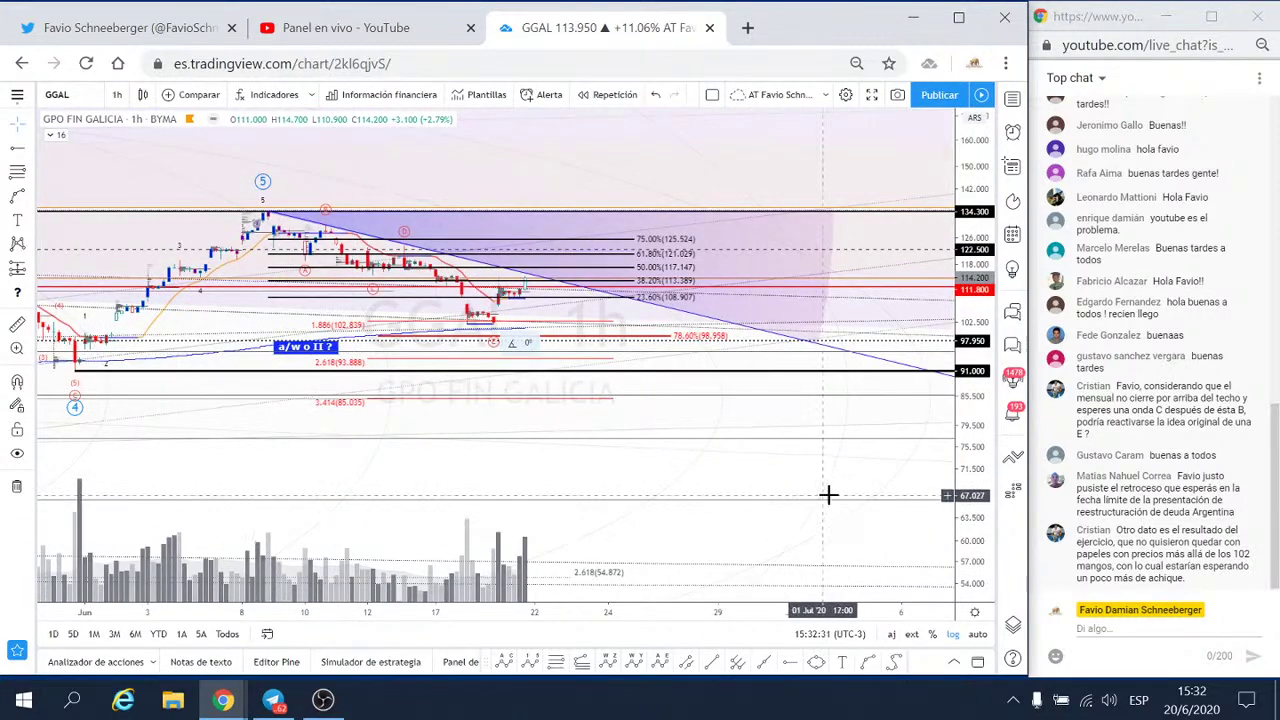
right_click(766, 466)
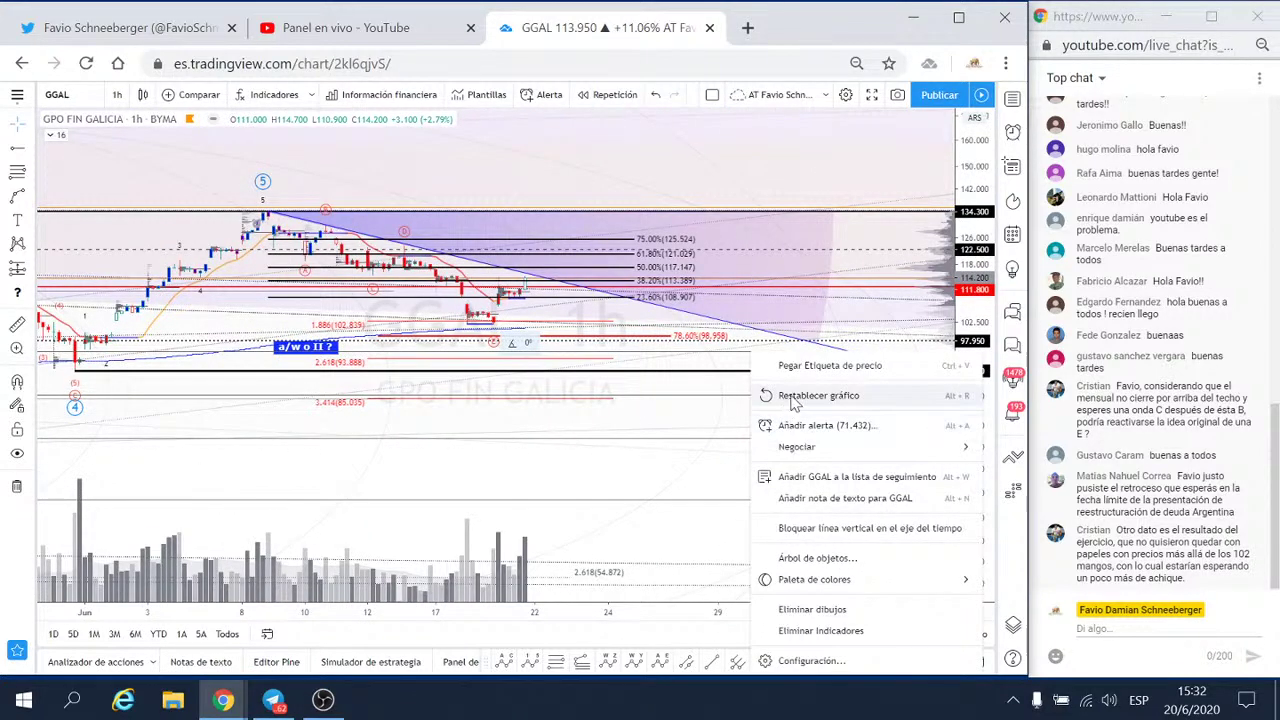
left_click(788, 391)
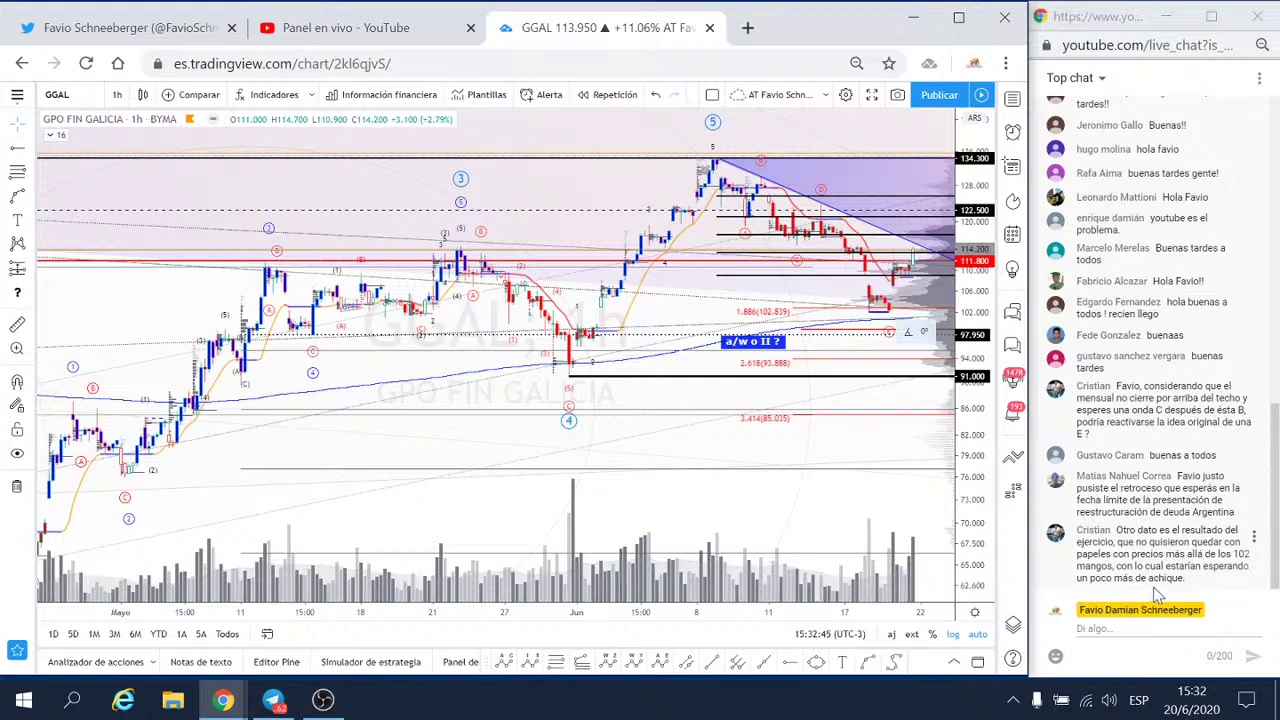
- Pan, zoom and stretch the price scale to center the hourly June peak and decline
left_click_drag(848, 431, 685, 430)
left_click_drag(972, 551, 985, 485)
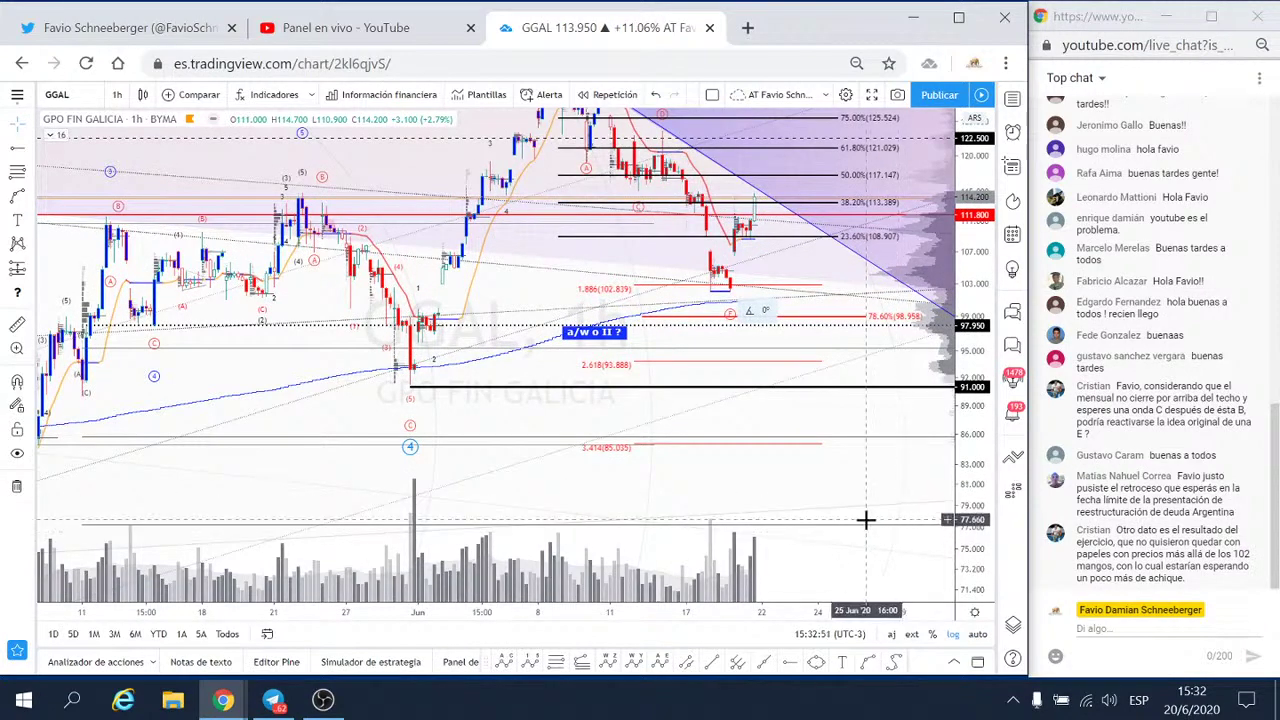
scroll(865, 511, "up", 2)
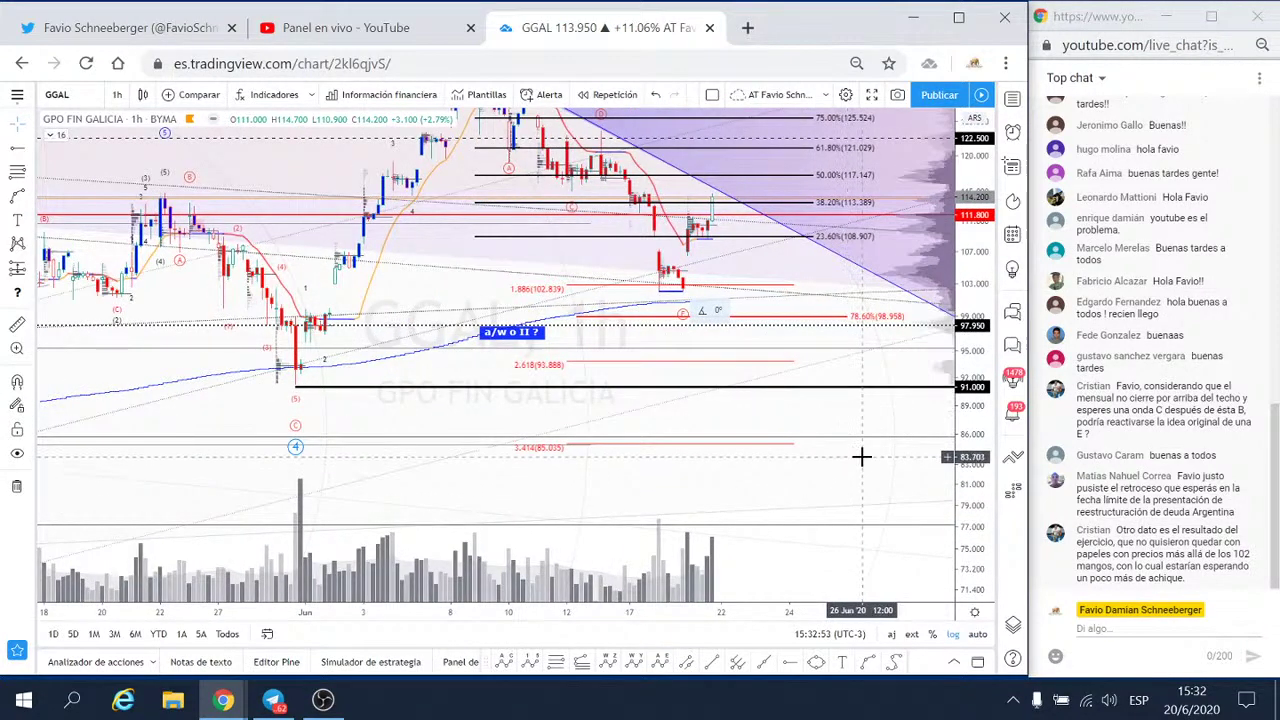
mouse_move(860, 454)
left_mouse_down()
mouse_move(858, 529)
mouse_move(837, 566)
left_mouse_up()
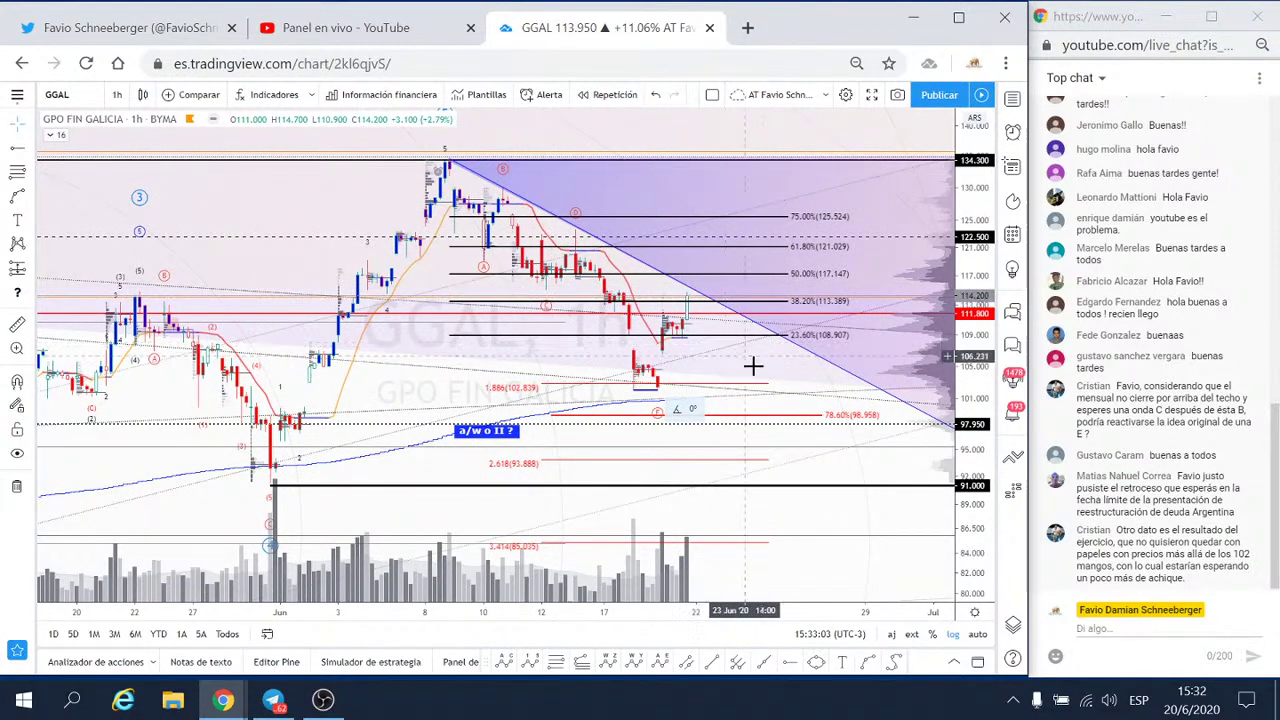
left_click_drag(888, 464, 689, 503)
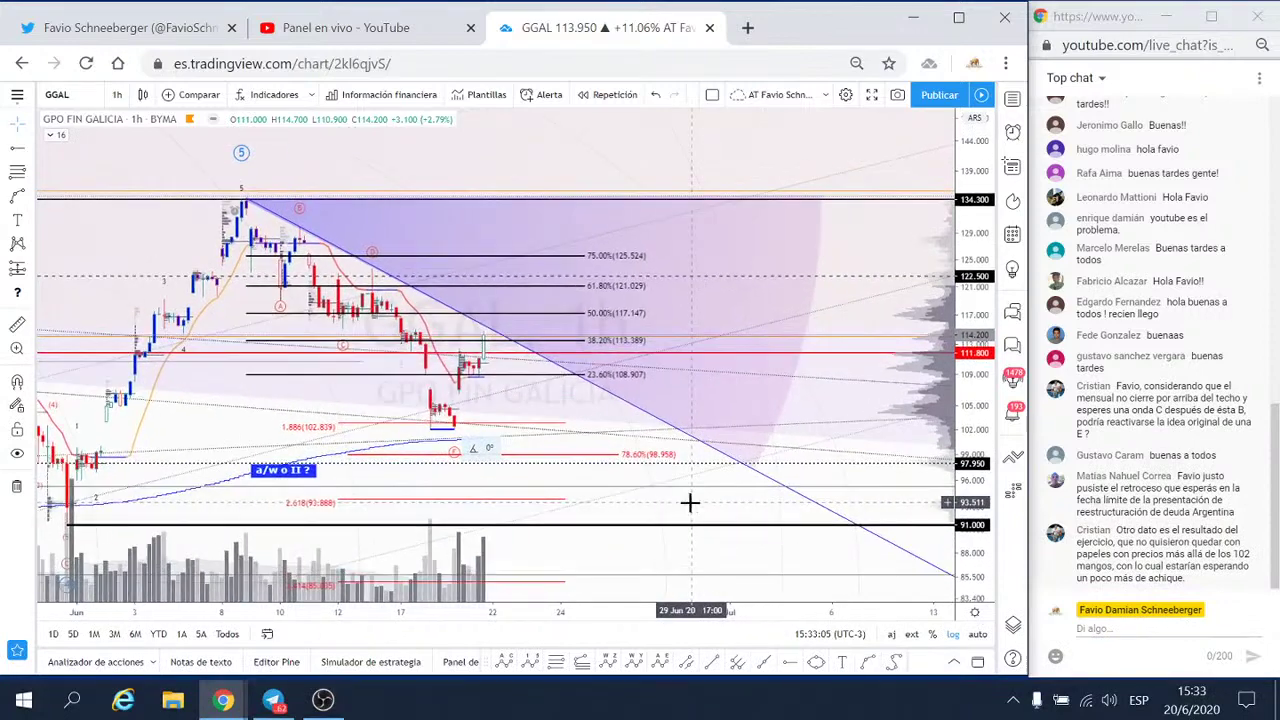
left_click_drag(972, 530, 990, 470)
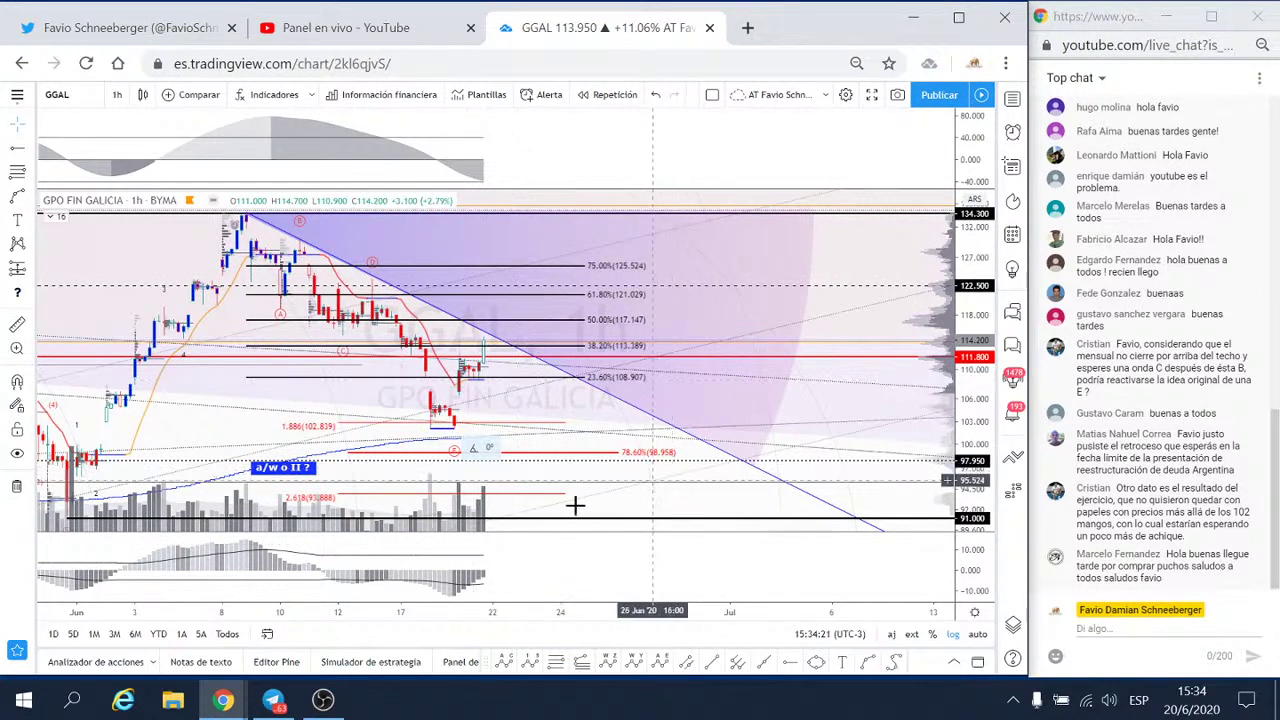
- Zoom into the last two weeks of hourly candles and hide the indicator panes
scroll(537, 527, "down", 3)
scroll(537, 527, "down", 2)
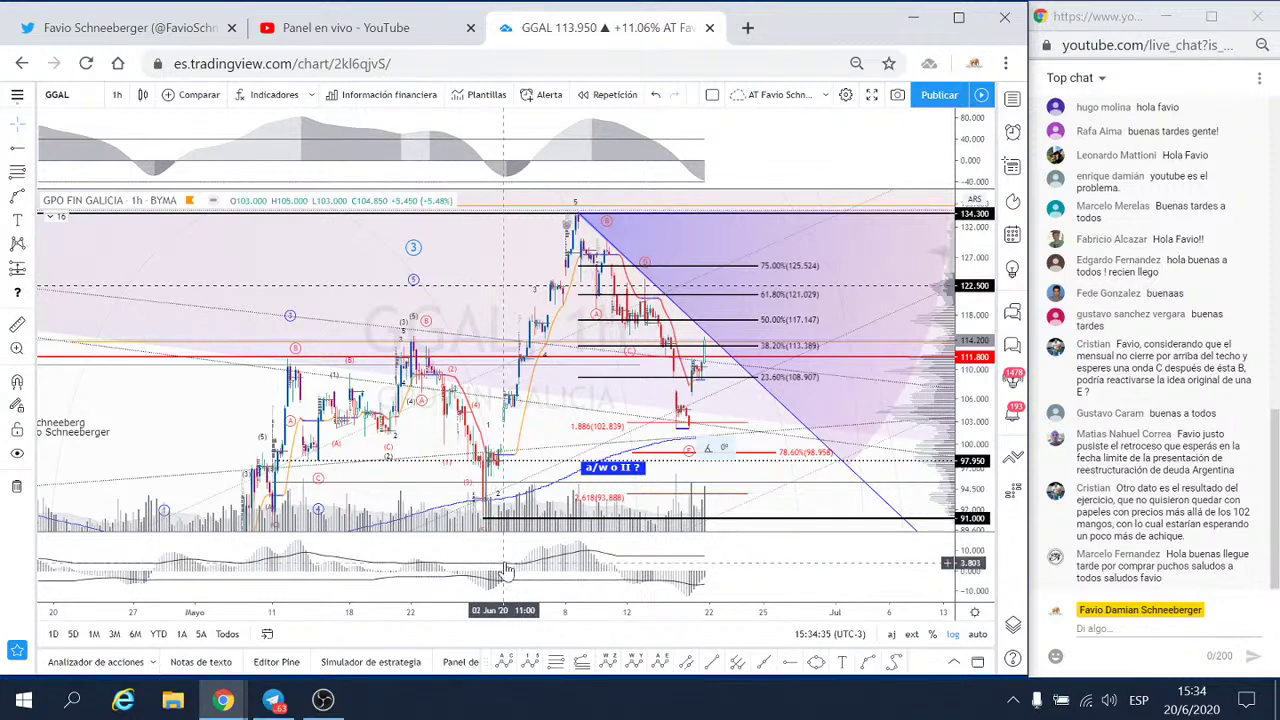
scroll(674, 591, "up", 2)
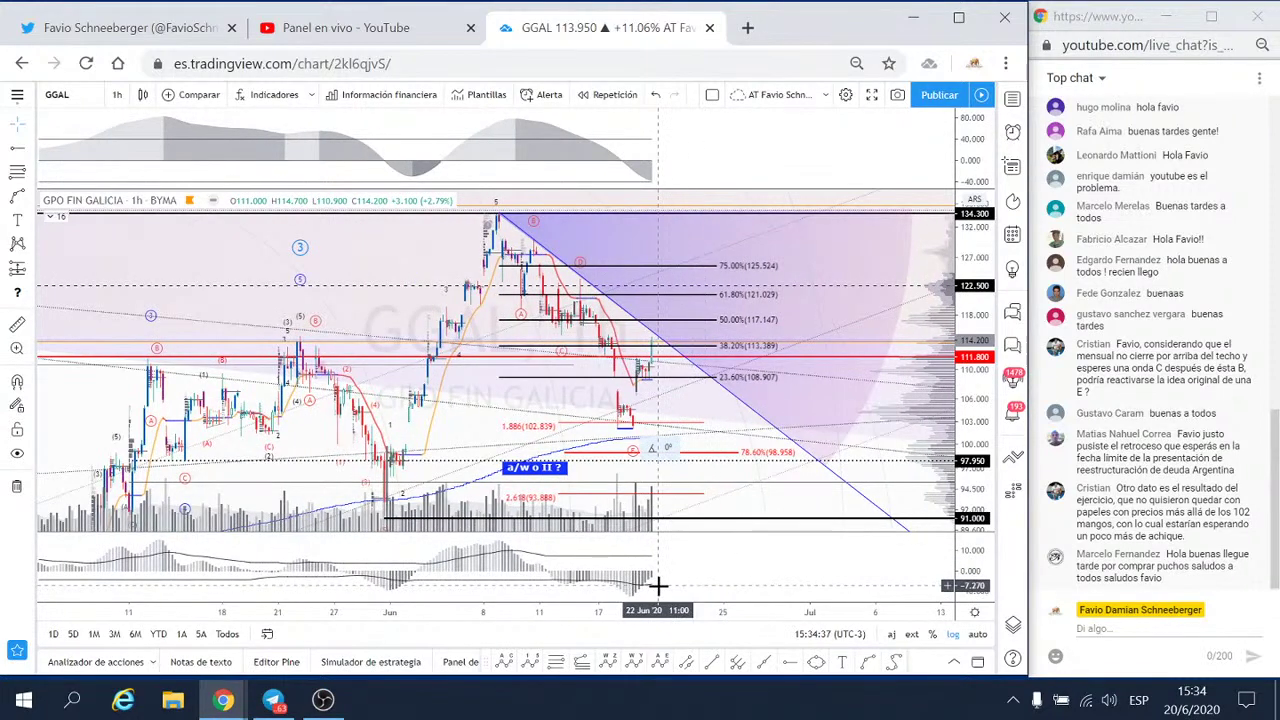
scroll(674, 591, "up", 1)
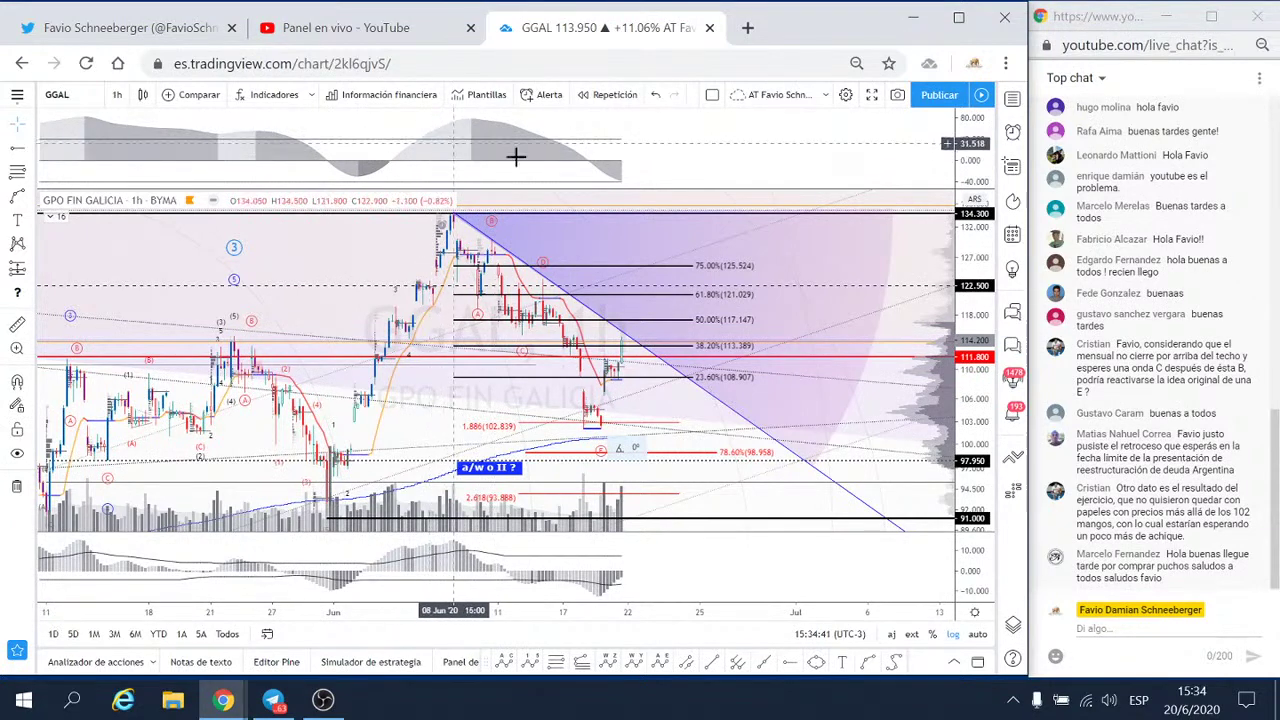
scroll(622, 303, "up", 2)
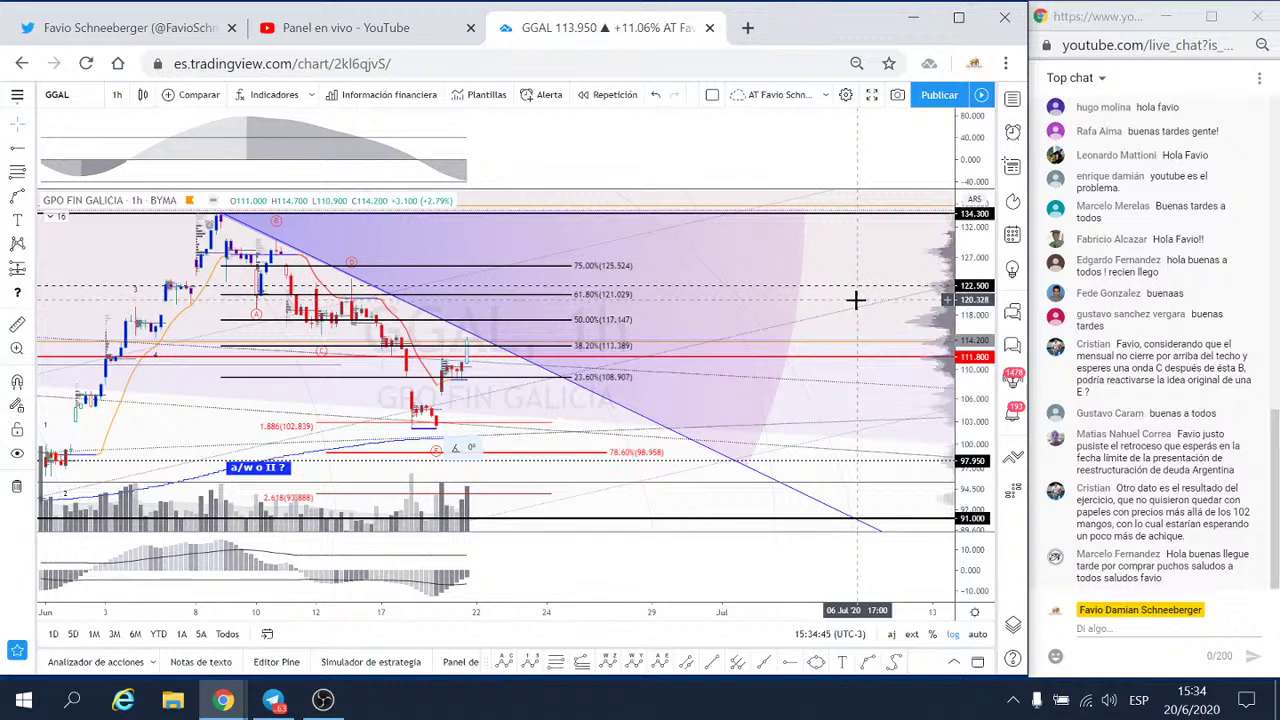
double_click(830, 352)
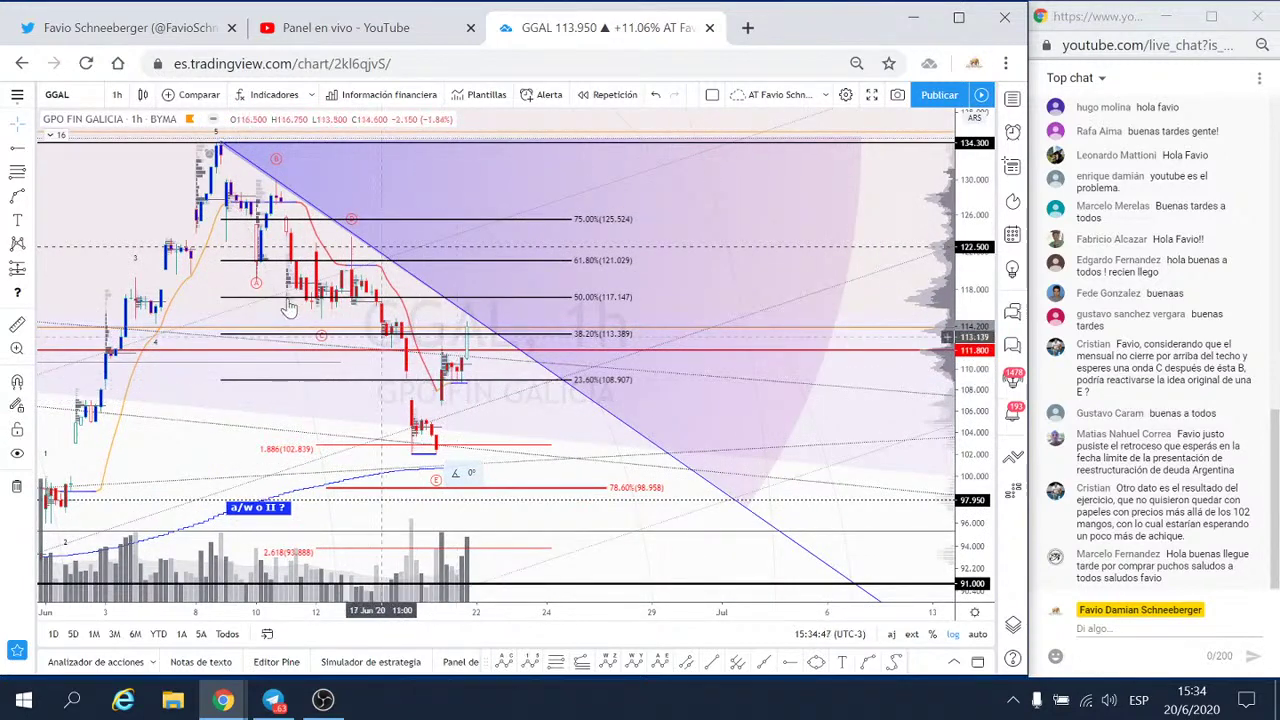
scroll(432, 374, "up", 1)
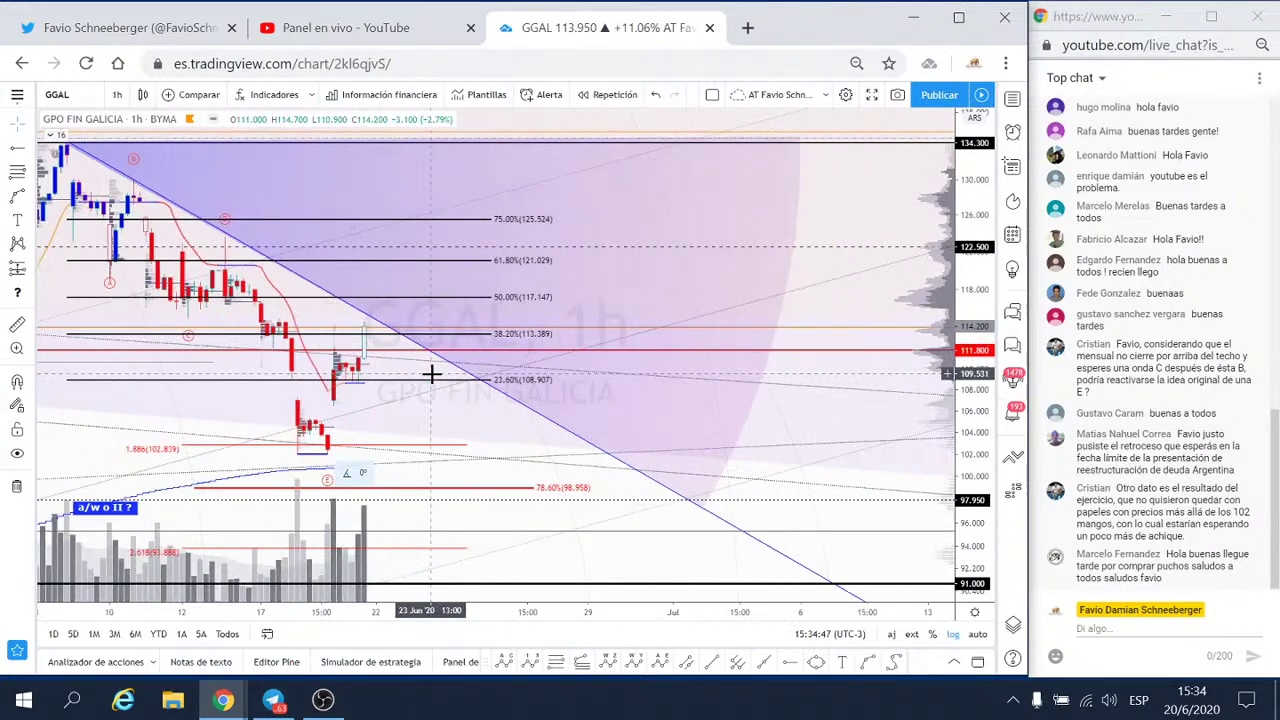
- Switch GGAL to 3 minutos candles and stretch the price scale vertically
left_click(117, 94)
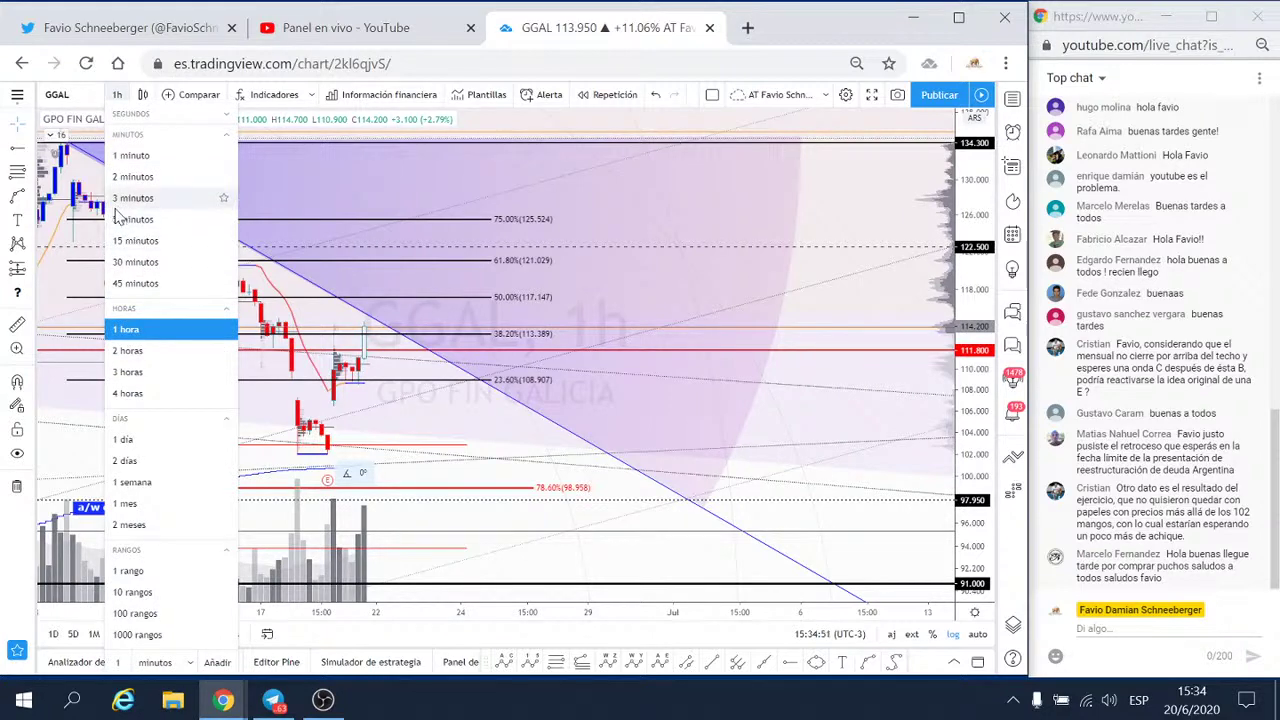
left_click(130, 198)
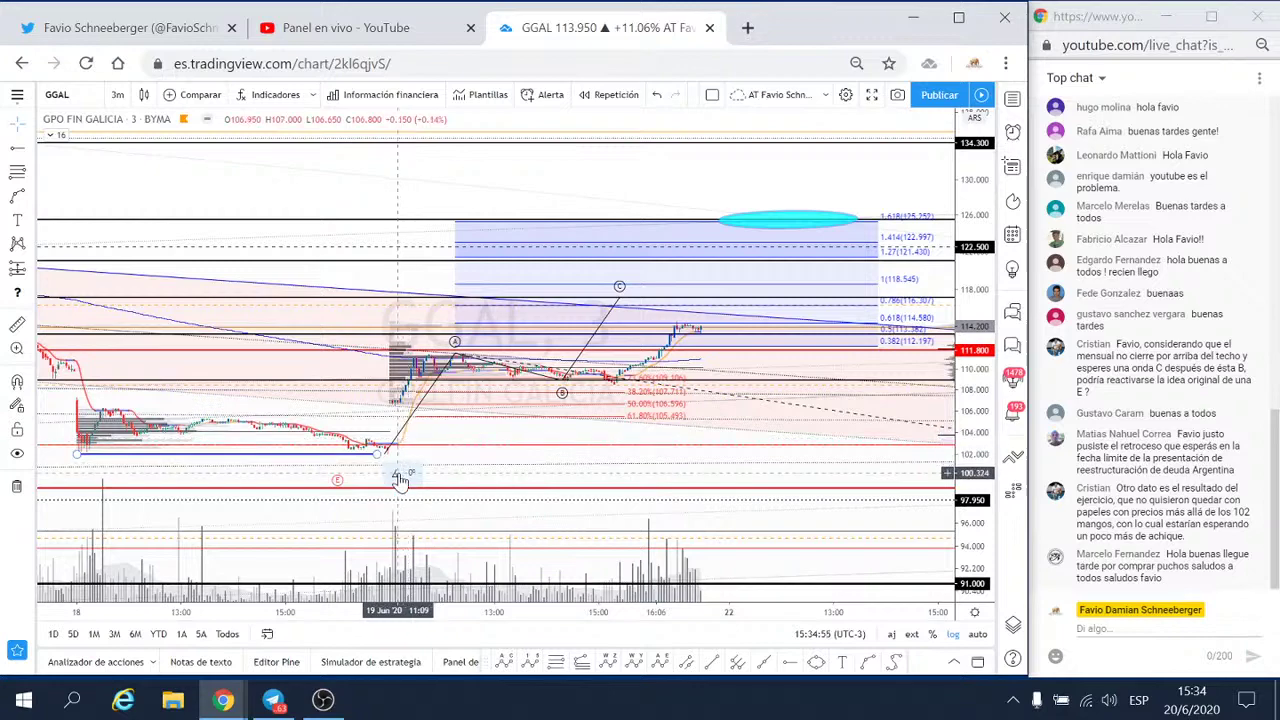
left_click_drag(984, 518, 972, 330)
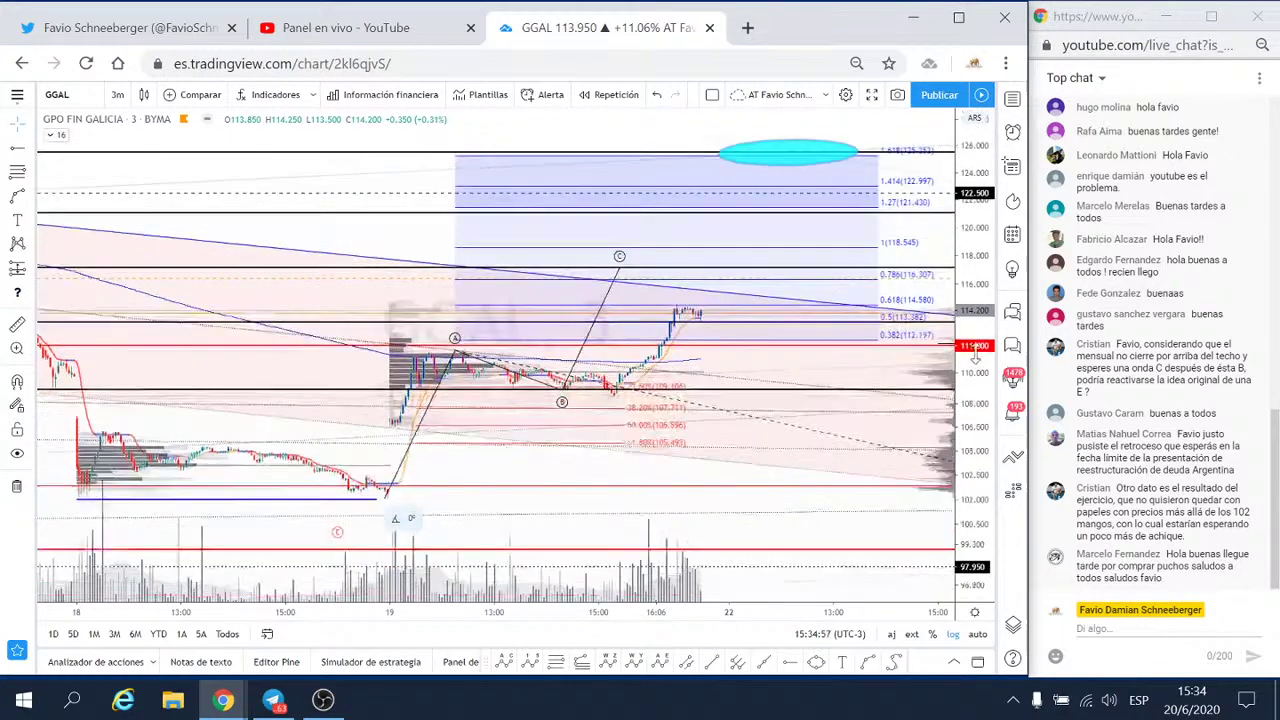
scroll(880, 440, "down", 1)
scroll(808, 537, "down", 1)
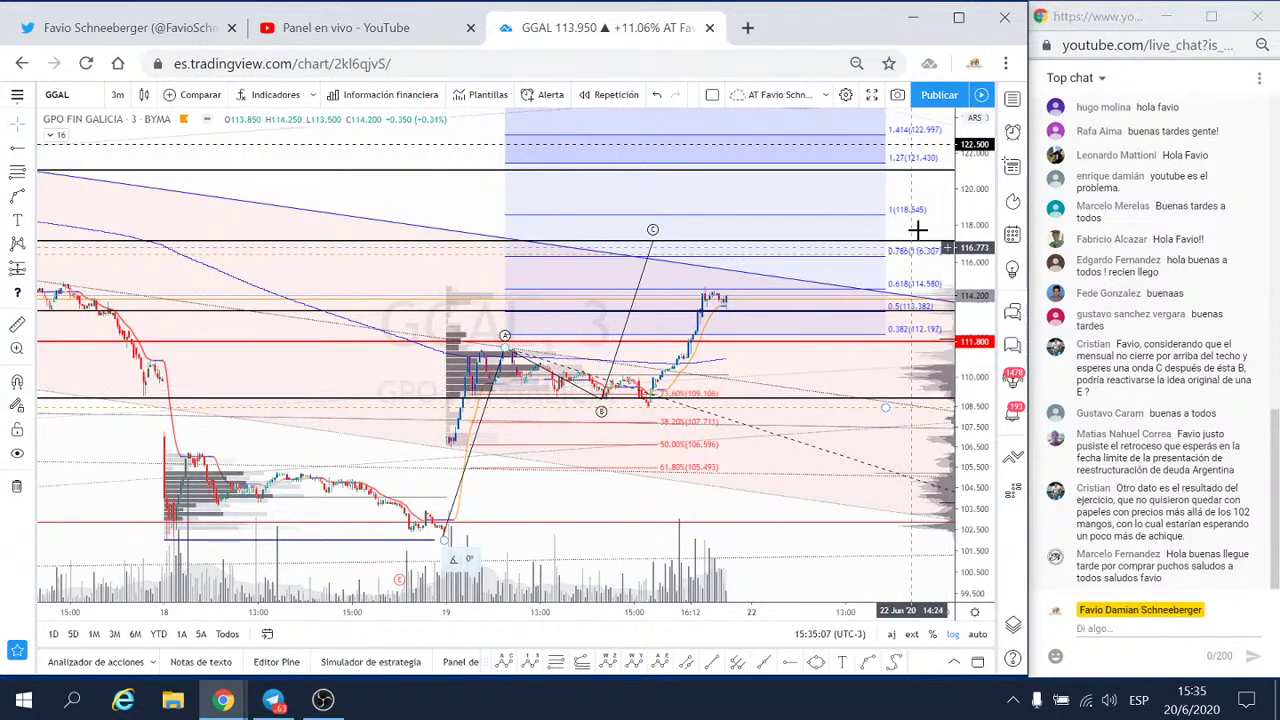
- Pan and zoom to frame the rally and the 1.618 extension target near 125.524
left_click_drag(914, 234, 755, 346)
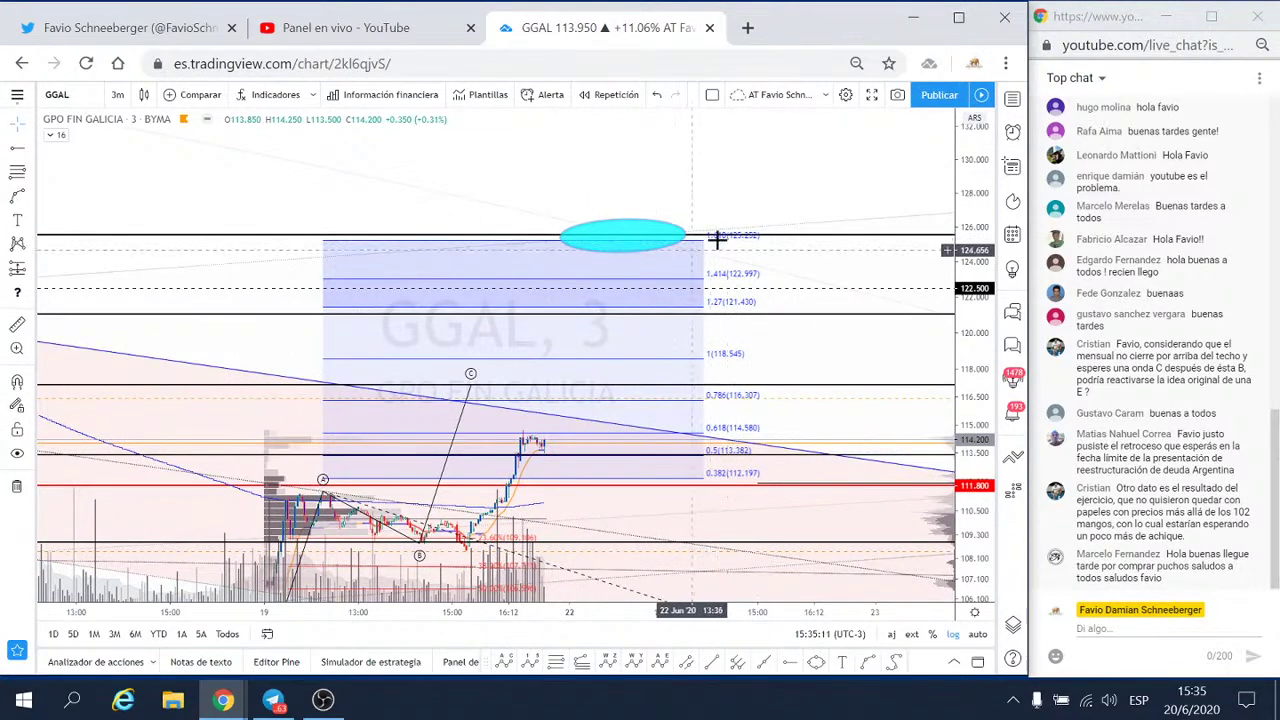
left_click_drag(869, 260, 583, 262)
scroll(583, 262, "down", 3)
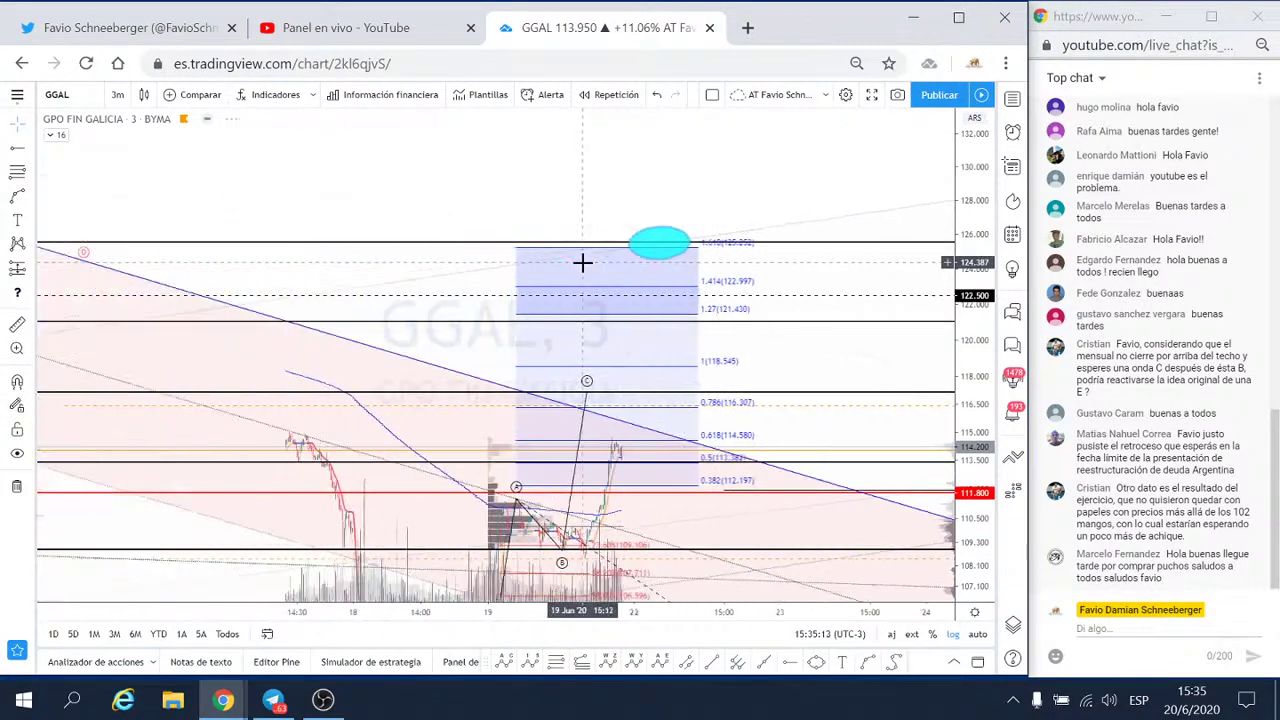
left_click_drag(880, 160, 474, 160)
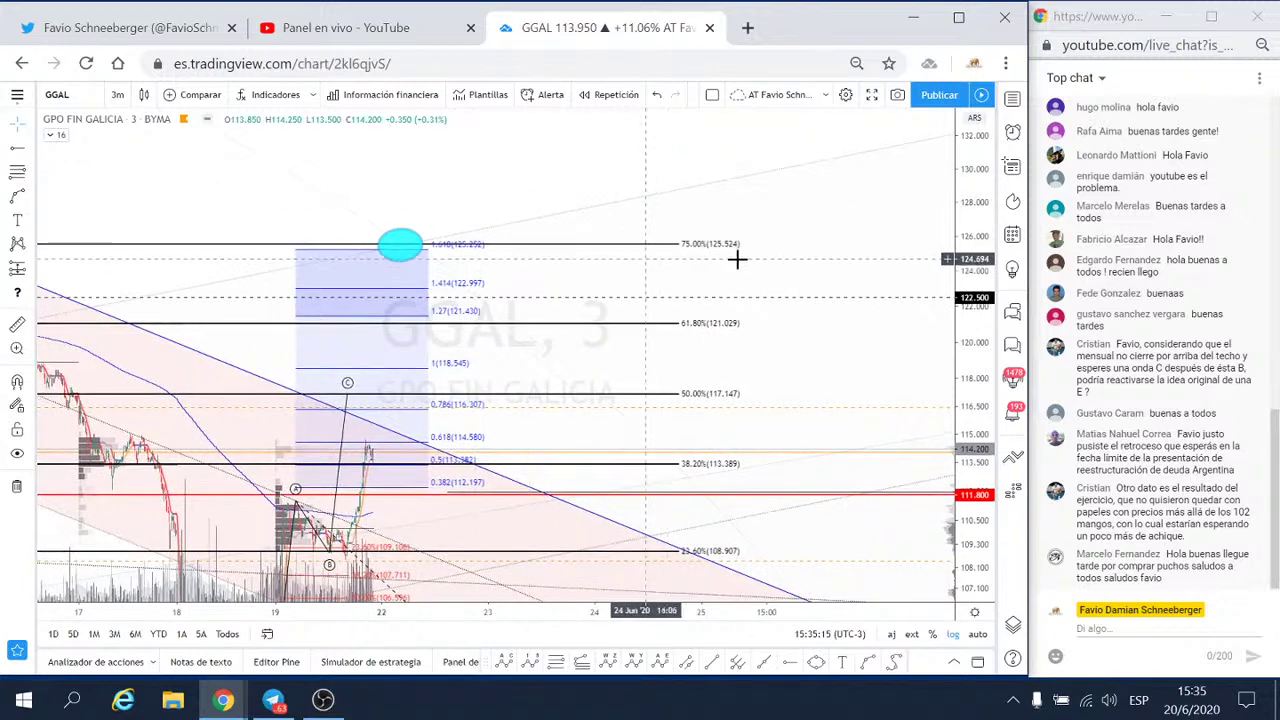
scroll(517, 400, "up", 1)
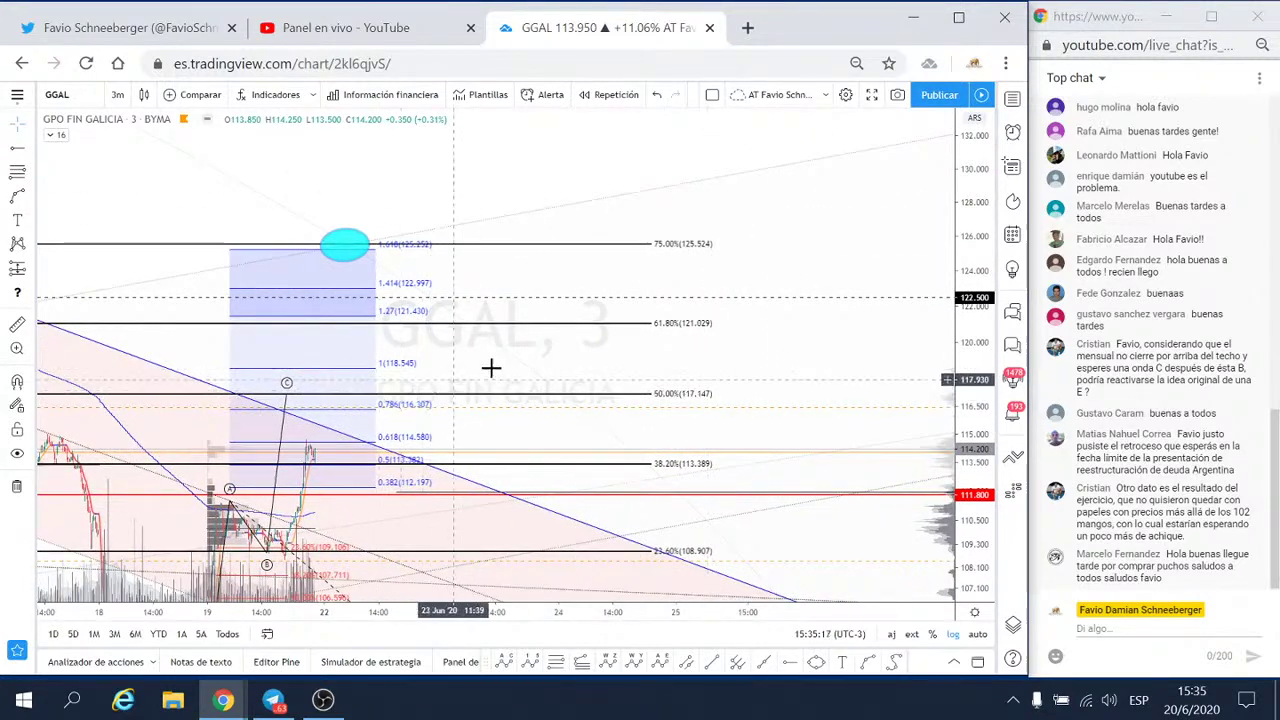
left_click_drag(325, 508, 515, 493)
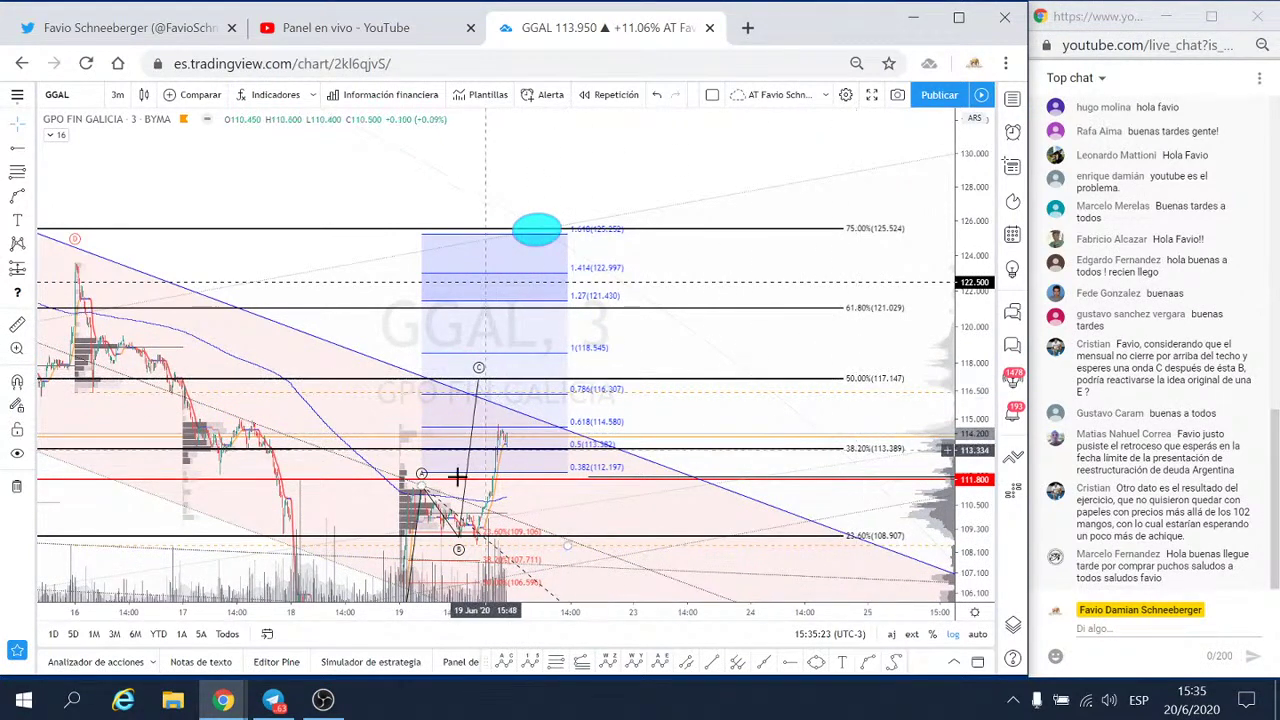
scroll(440, 612, "up", 2)
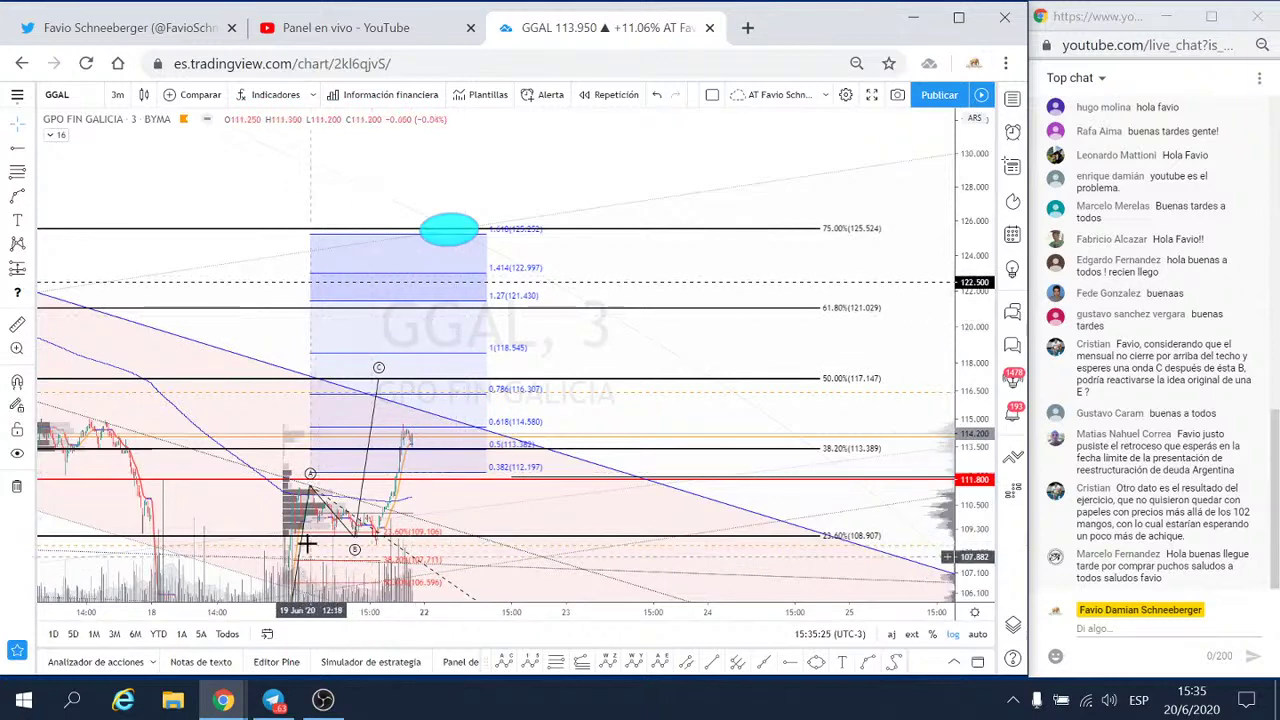
scroll(568, 416, "down", 2)
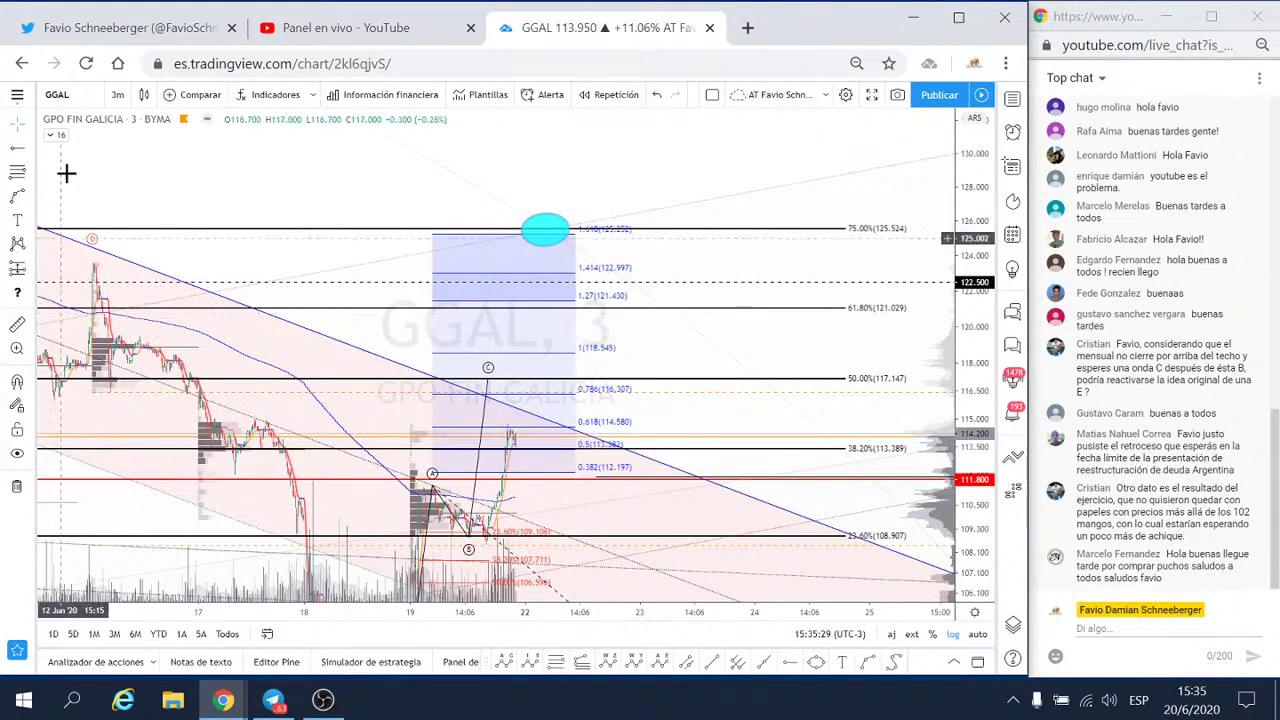
left_click(120, 95)
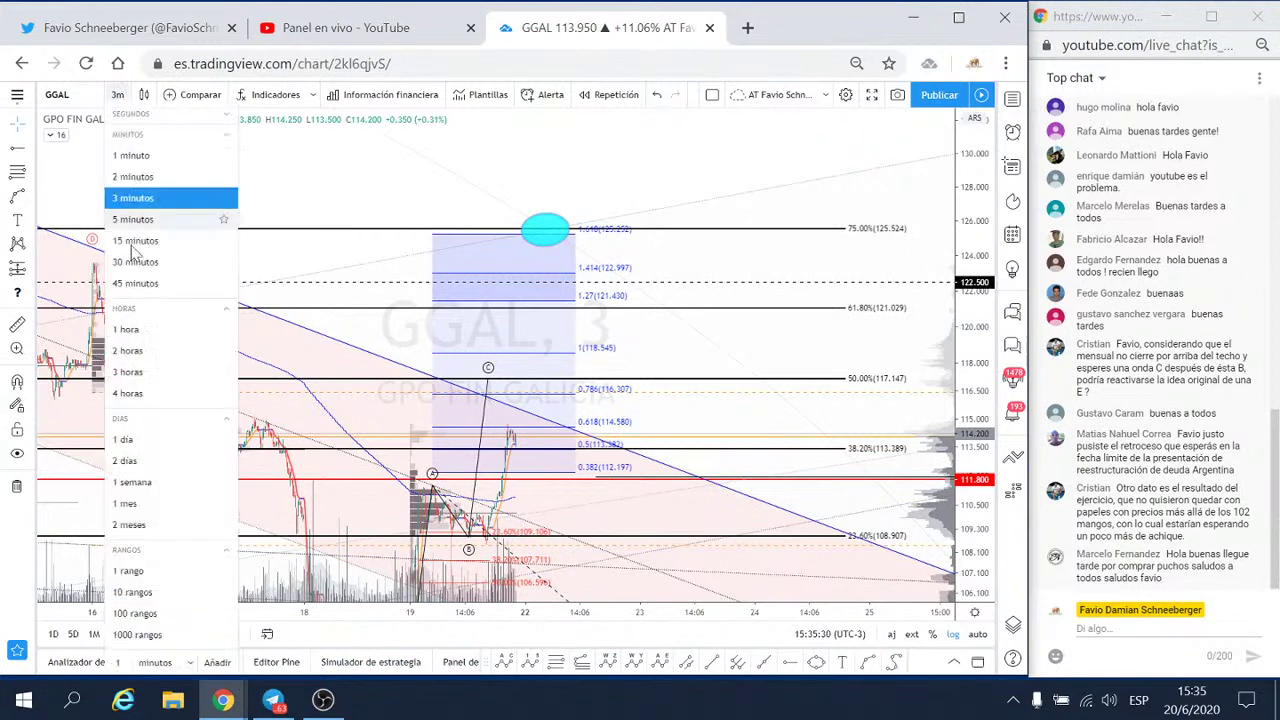
- Return GGAL to 1 día candles with a reset view and show the watchlist panel
left_click(125, 440)
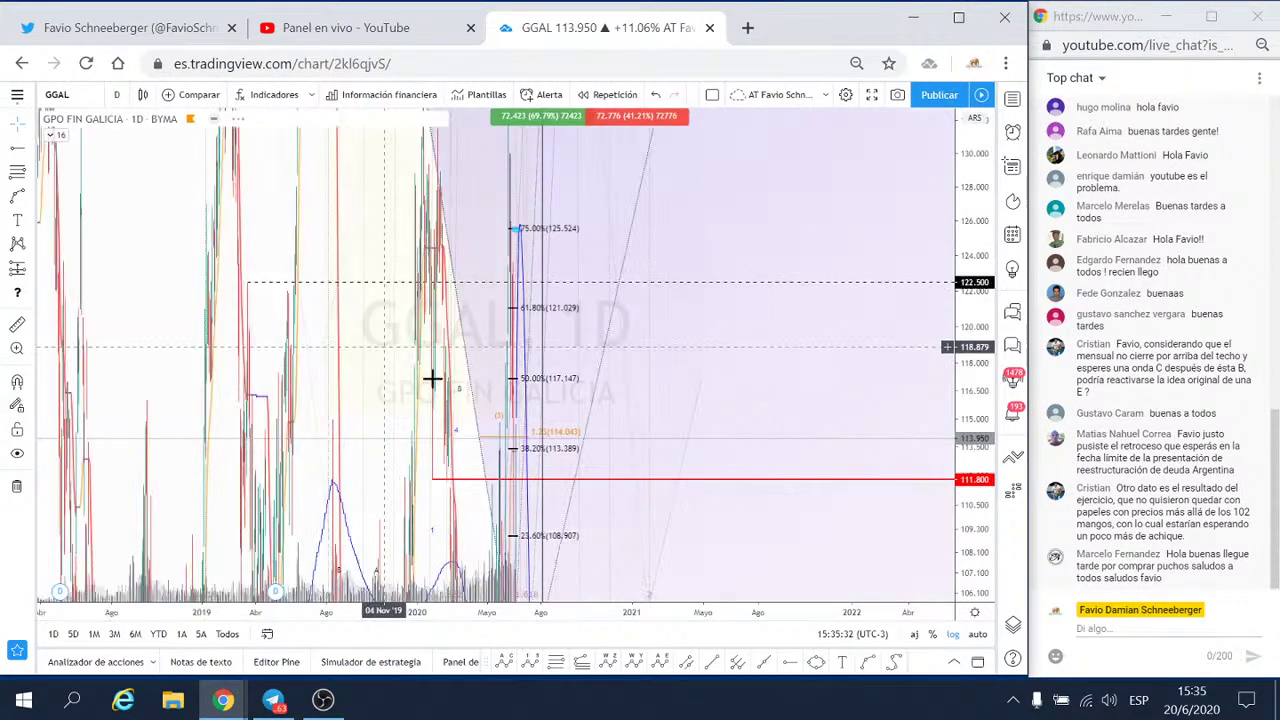
right_click(185, 292)
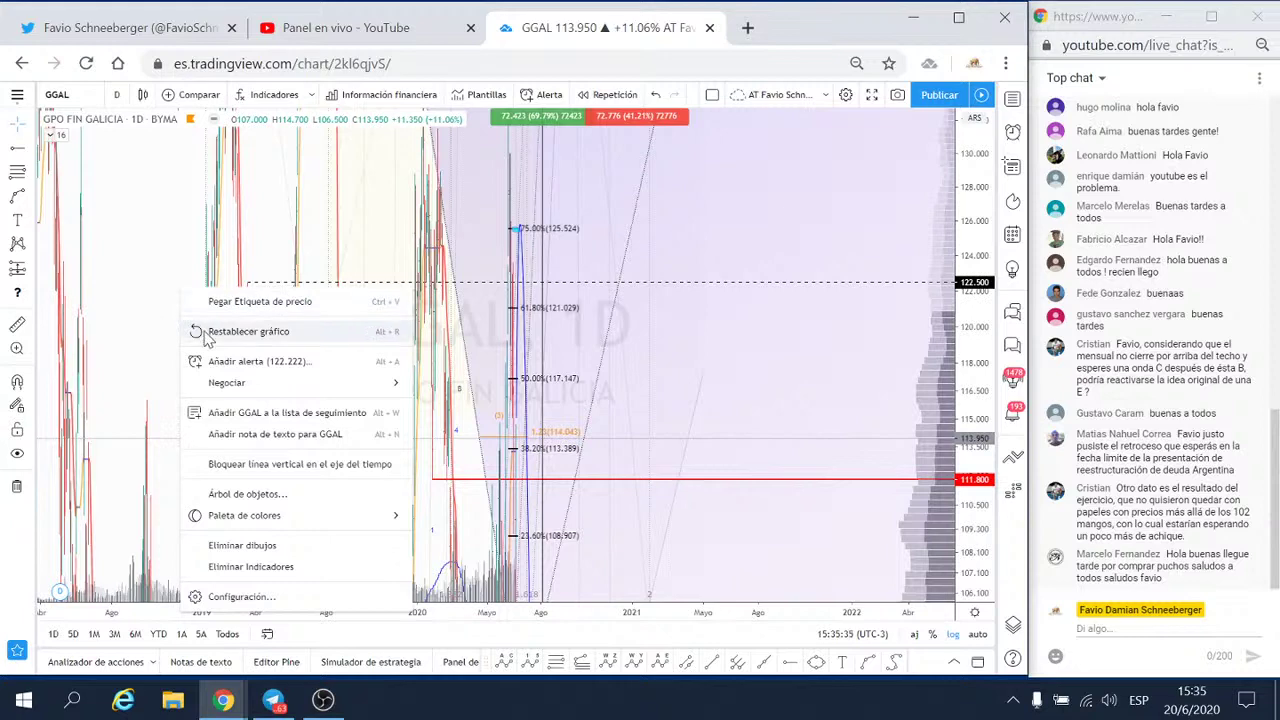
left_click(205, 331)
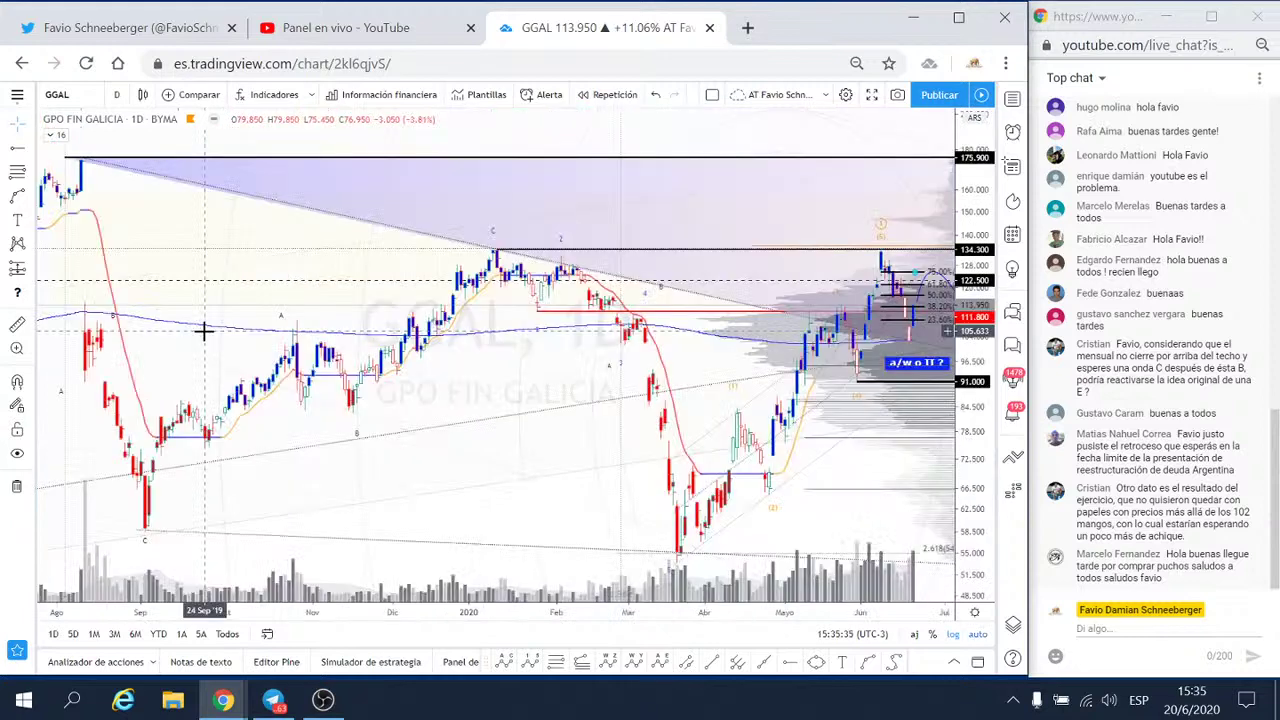
left_click(1012, 98)
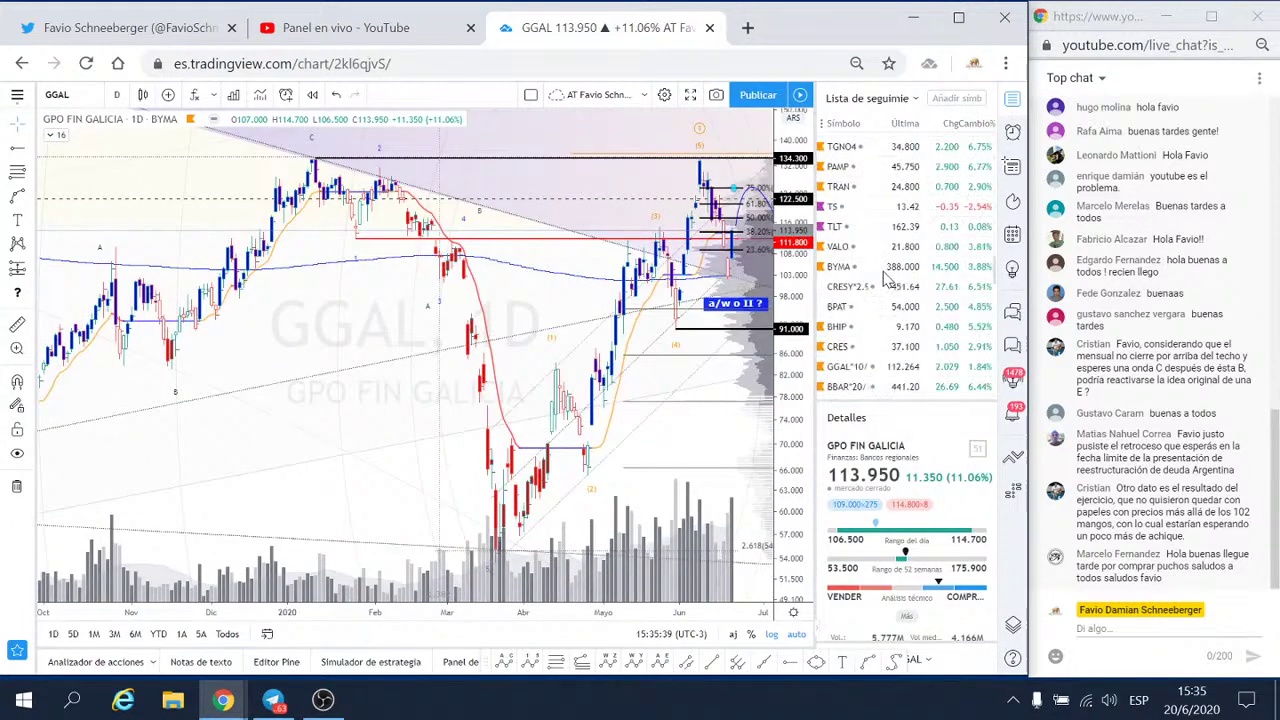
- Switch the watchlist to Lista naranja and load the GGAL*10/GGAL ratio chart
left_click(867, 98)
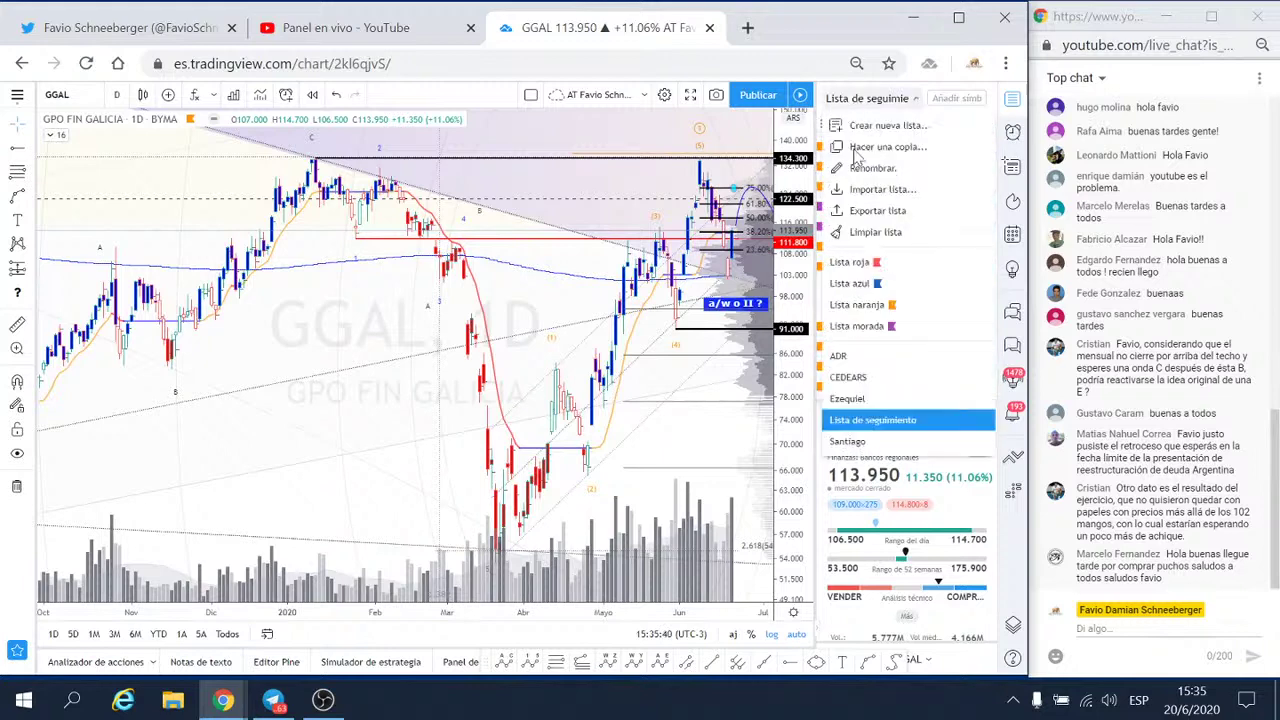
left_click(845, 315)
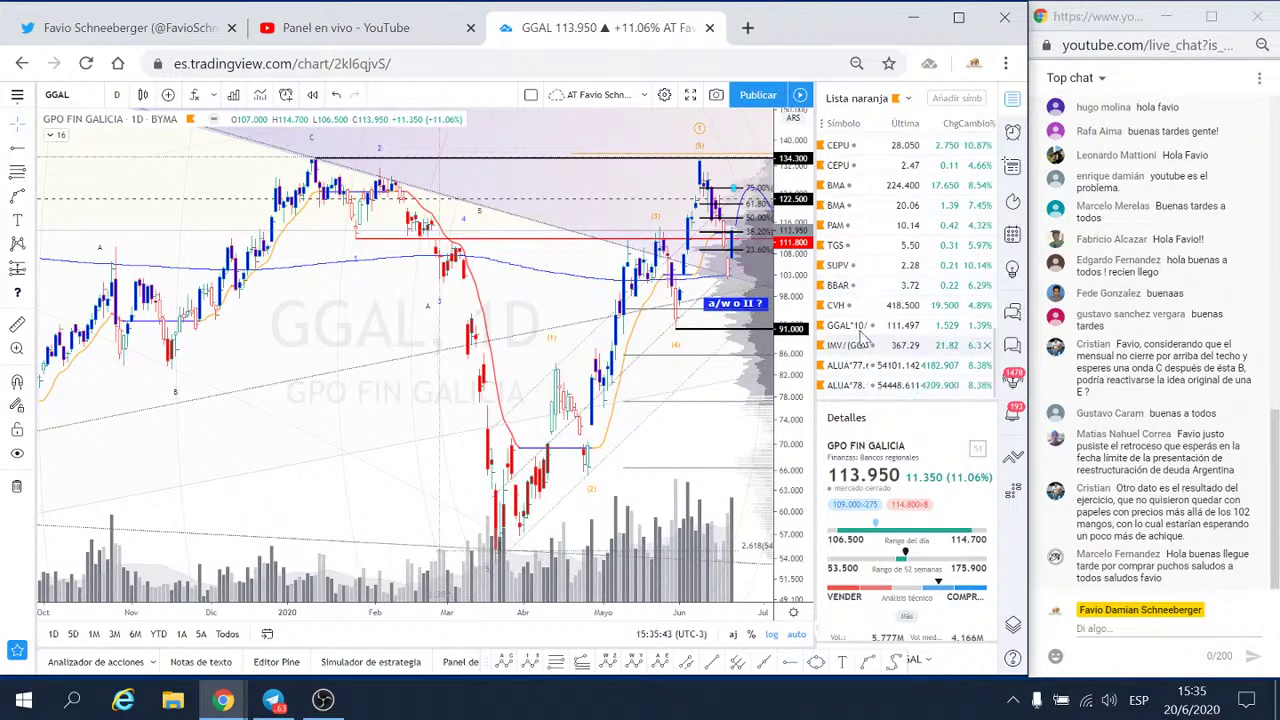
left_click(852, 328)
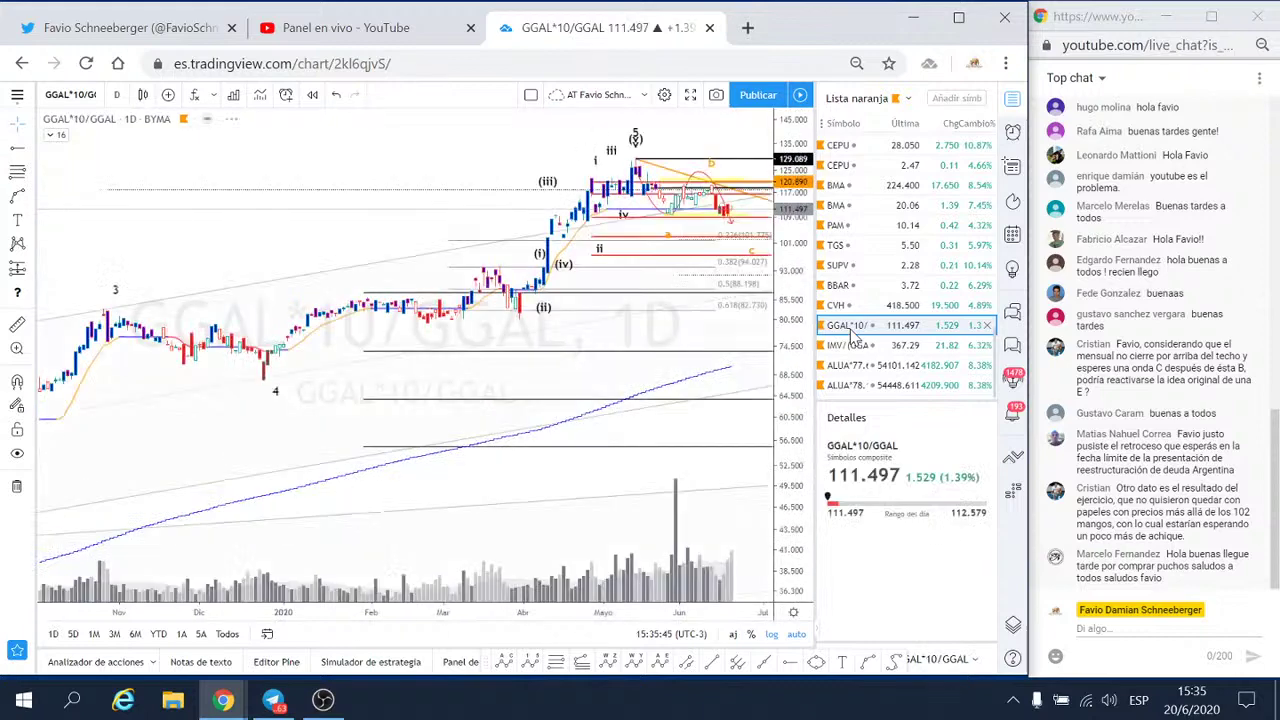
left_click(118, 96)
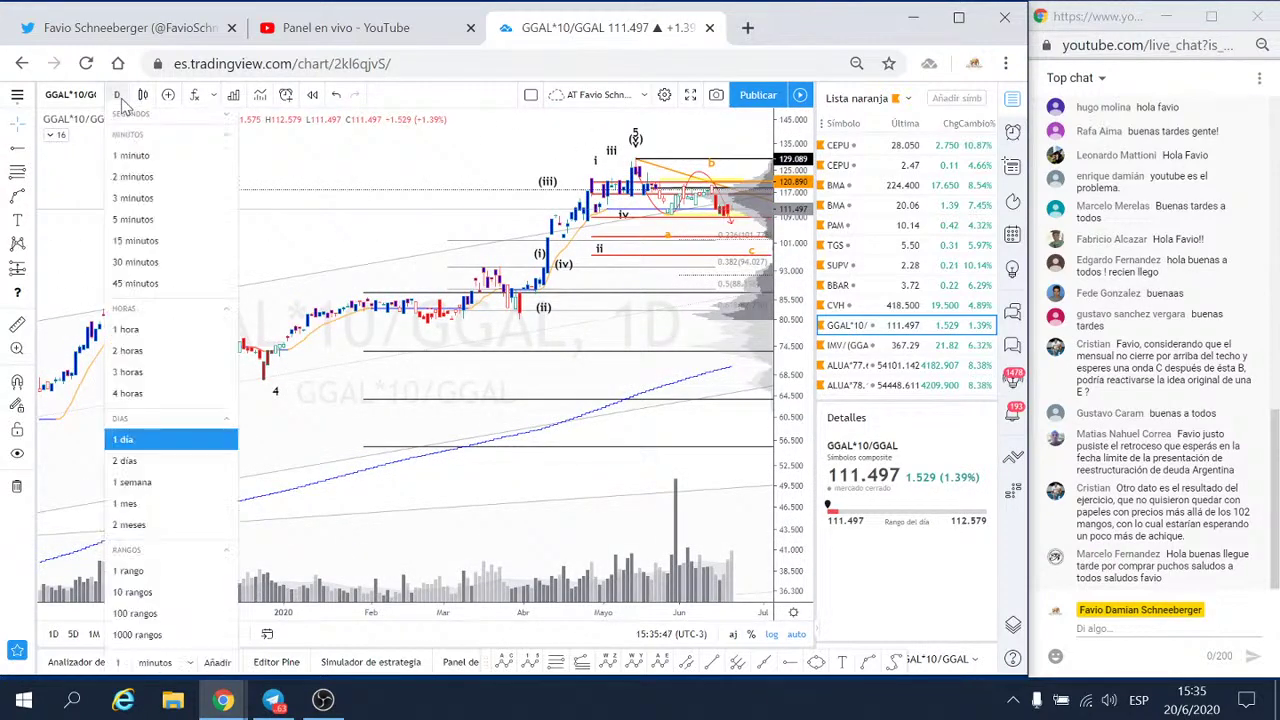
left_click(136, 242)
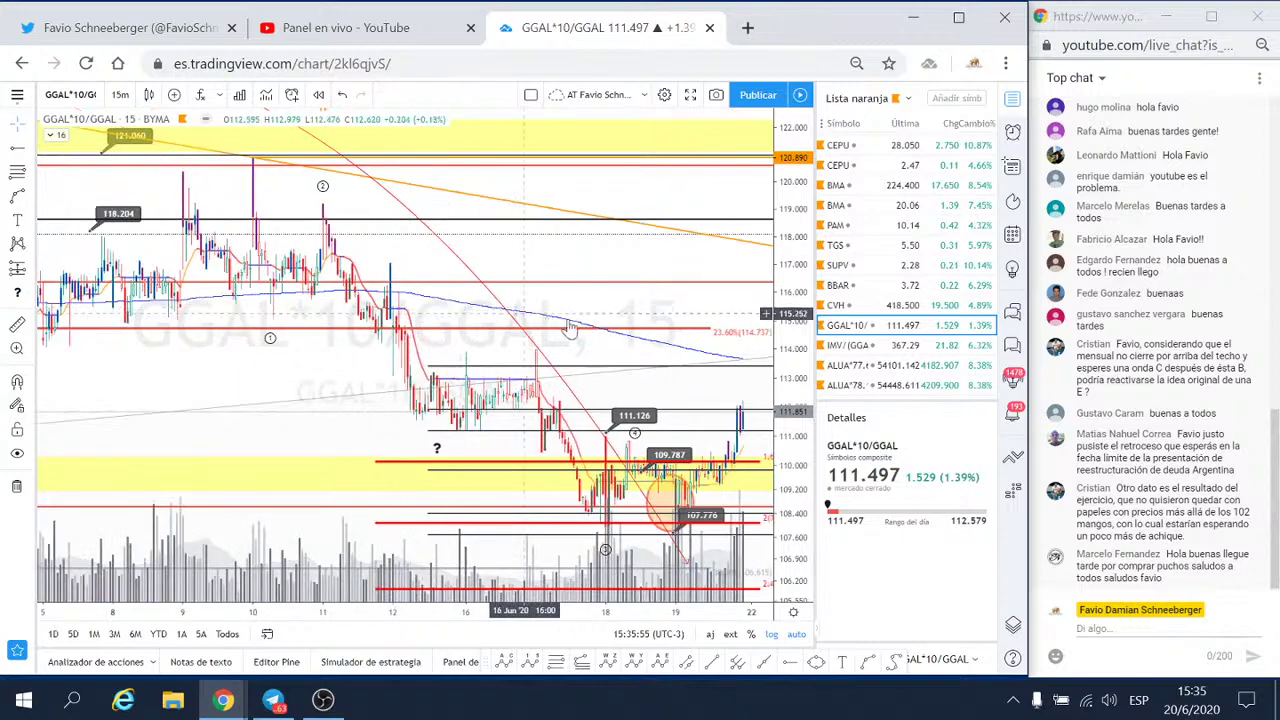
scroll(620, 340, "up", 2)
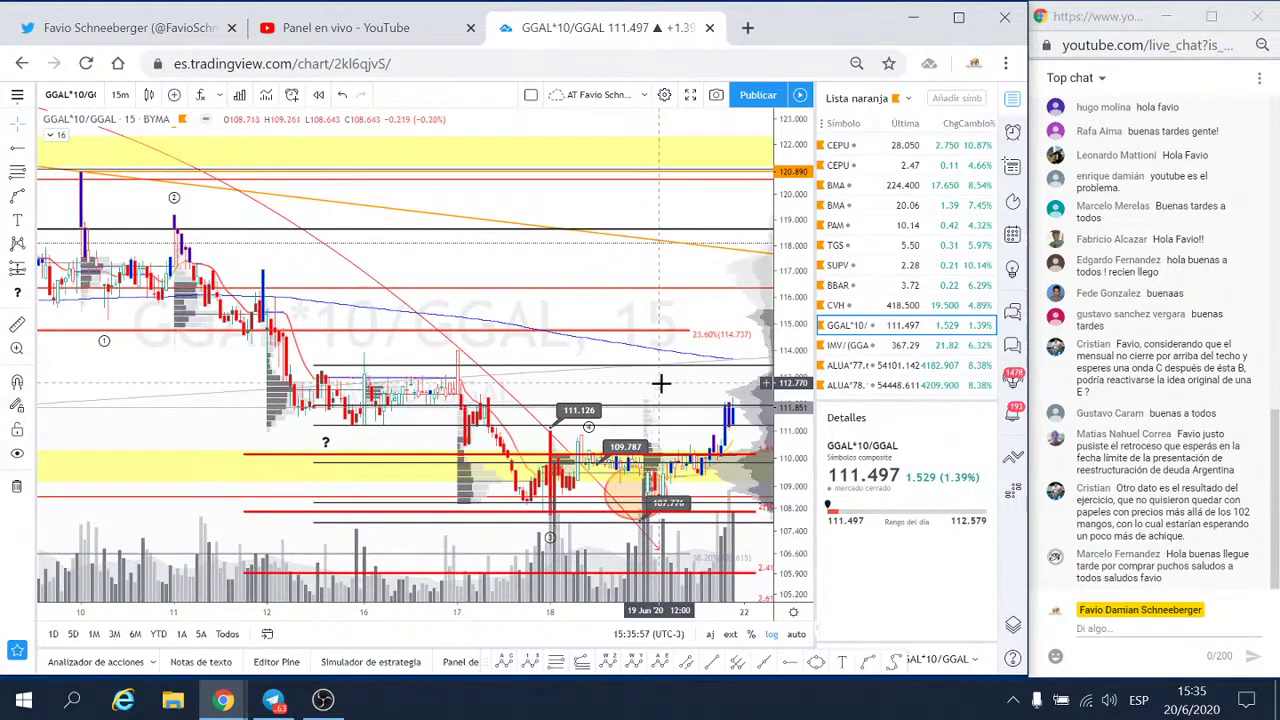
left_click_drag(660, 383, 595, 244)
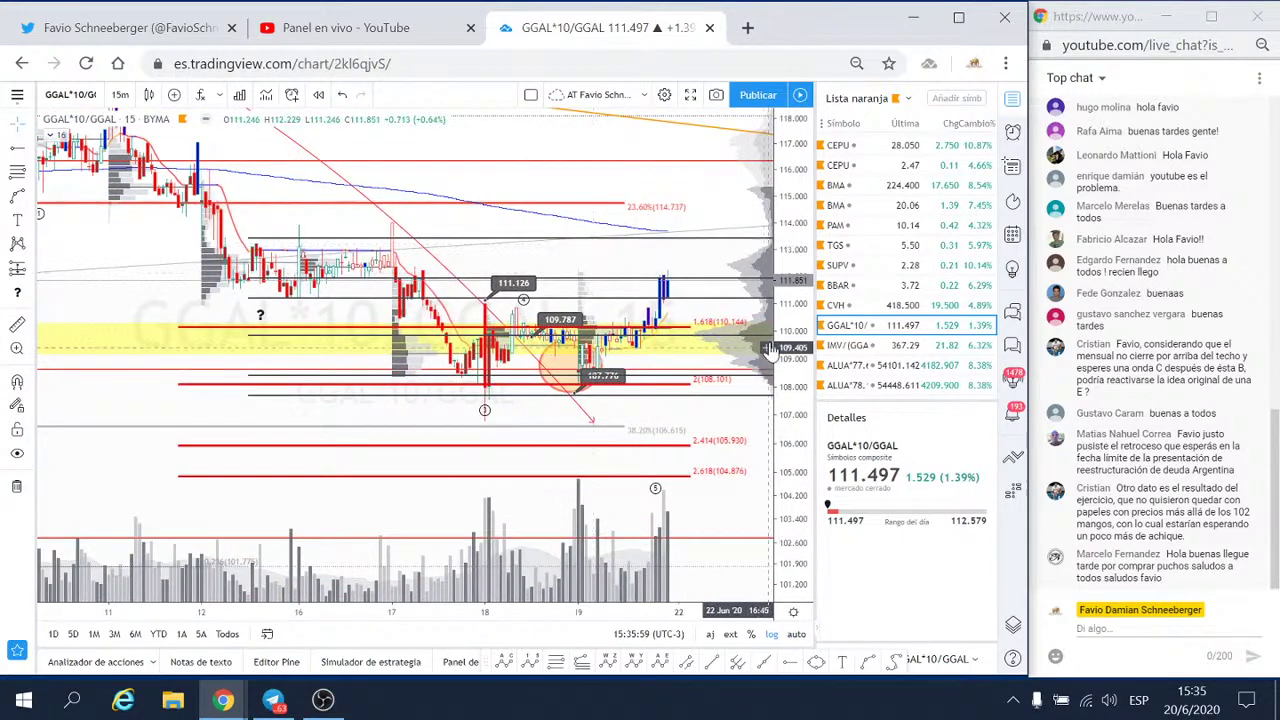
left_click_drag(783, 318, 789, 278)
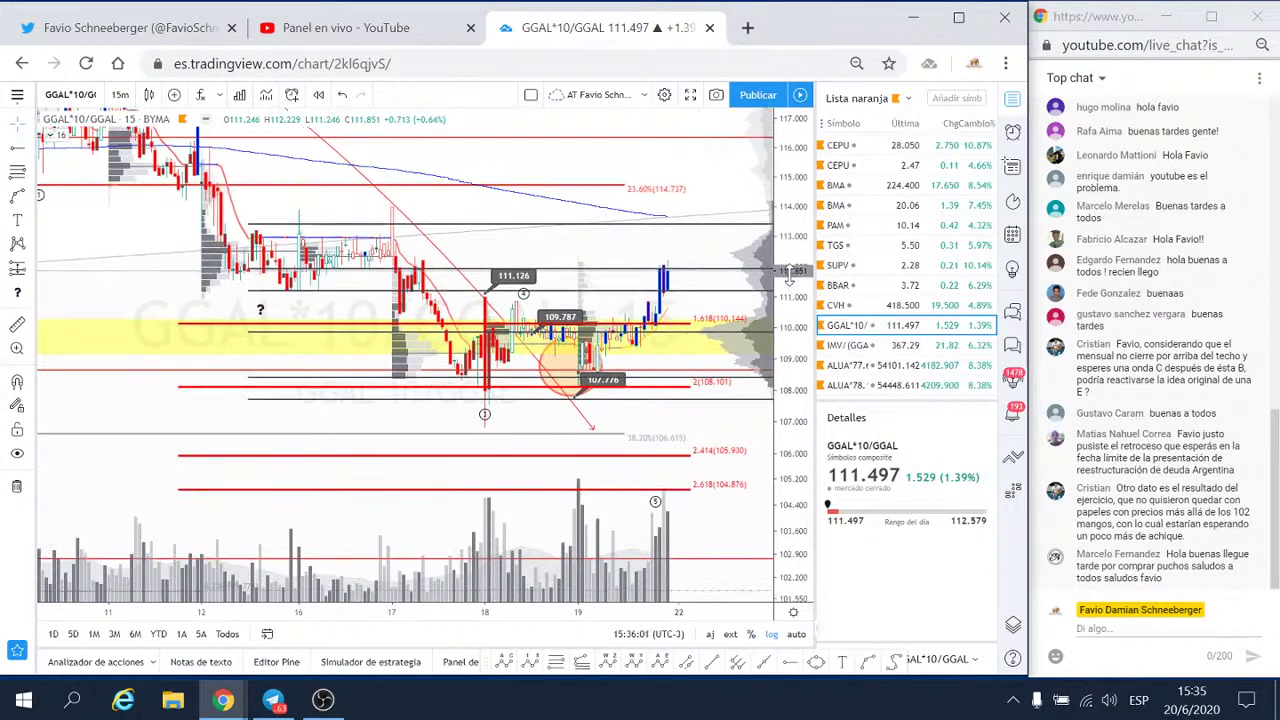
scroll(550, 320, "down", 2)
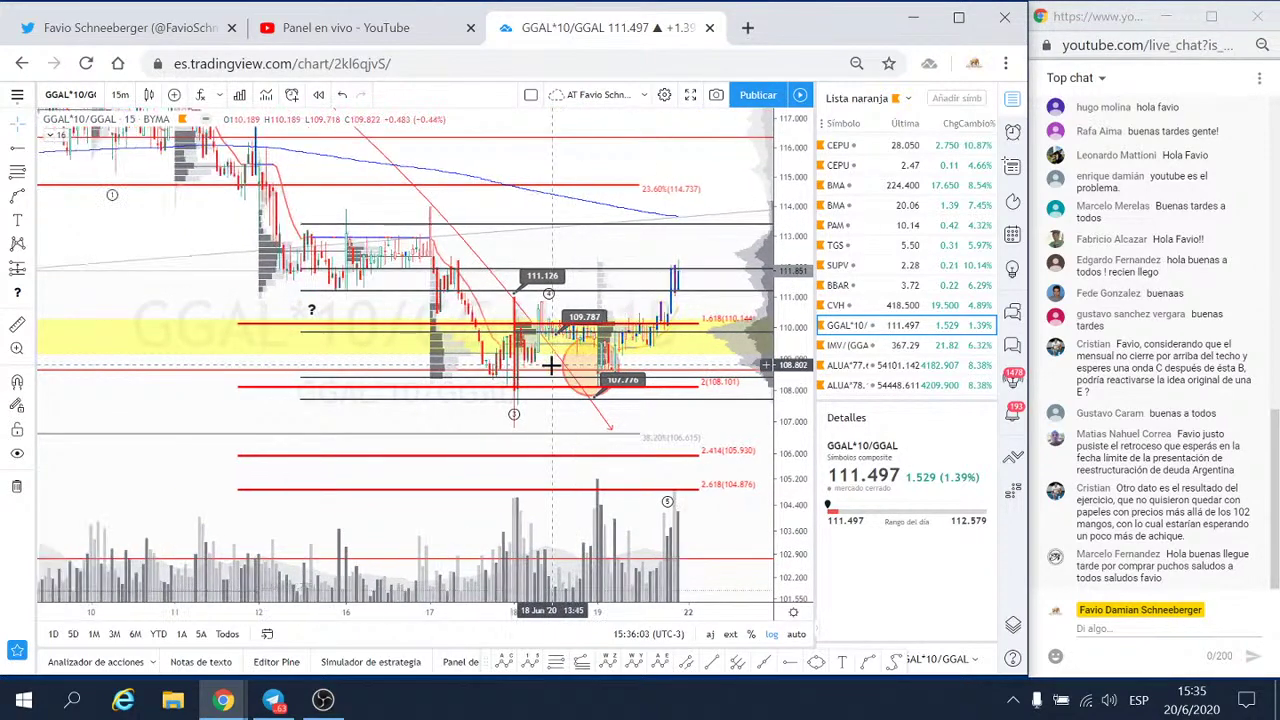
left_click_drag(787, 220, 800, 350)
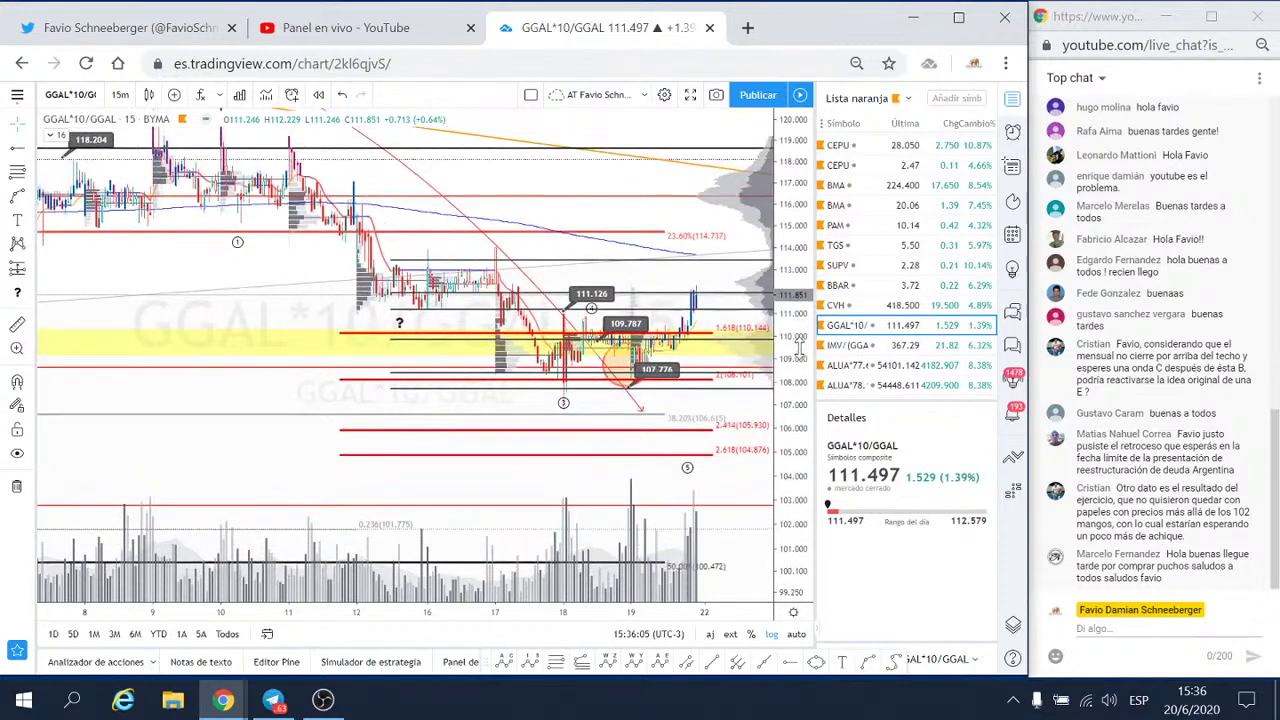
left_click_drag(709, 277, 582, 299)
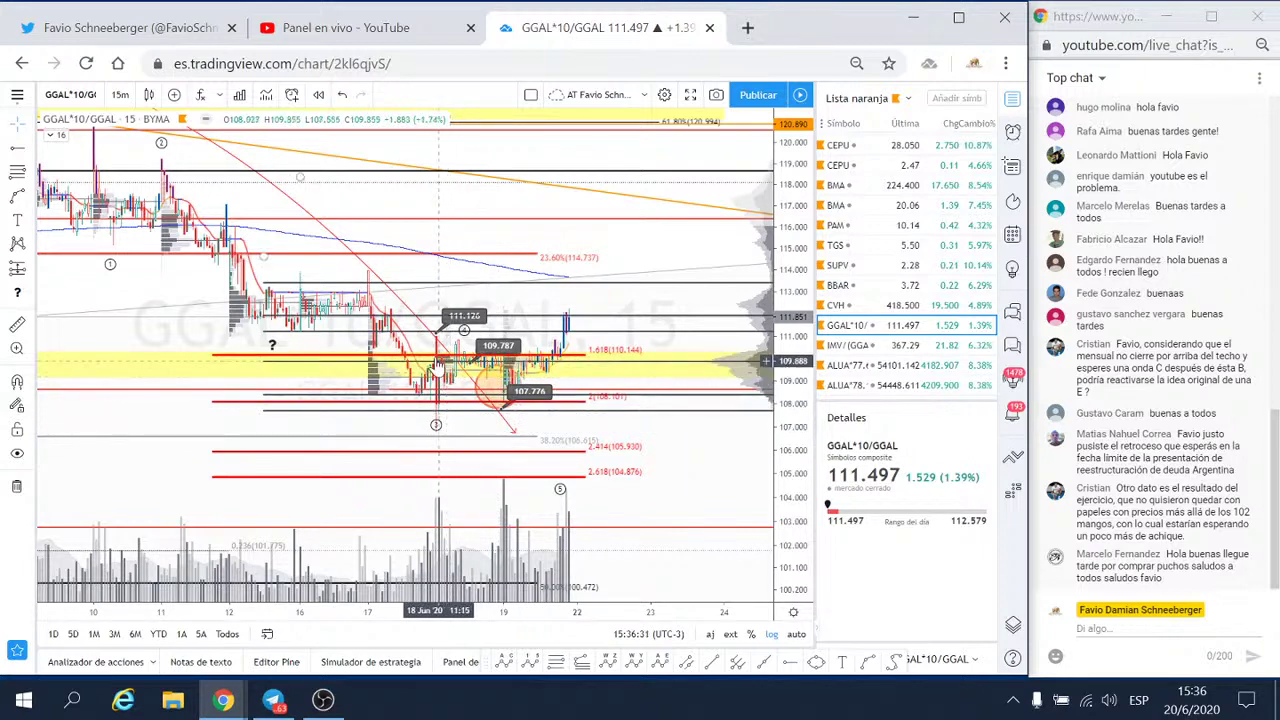
scroll(438, 422, "down", 3)
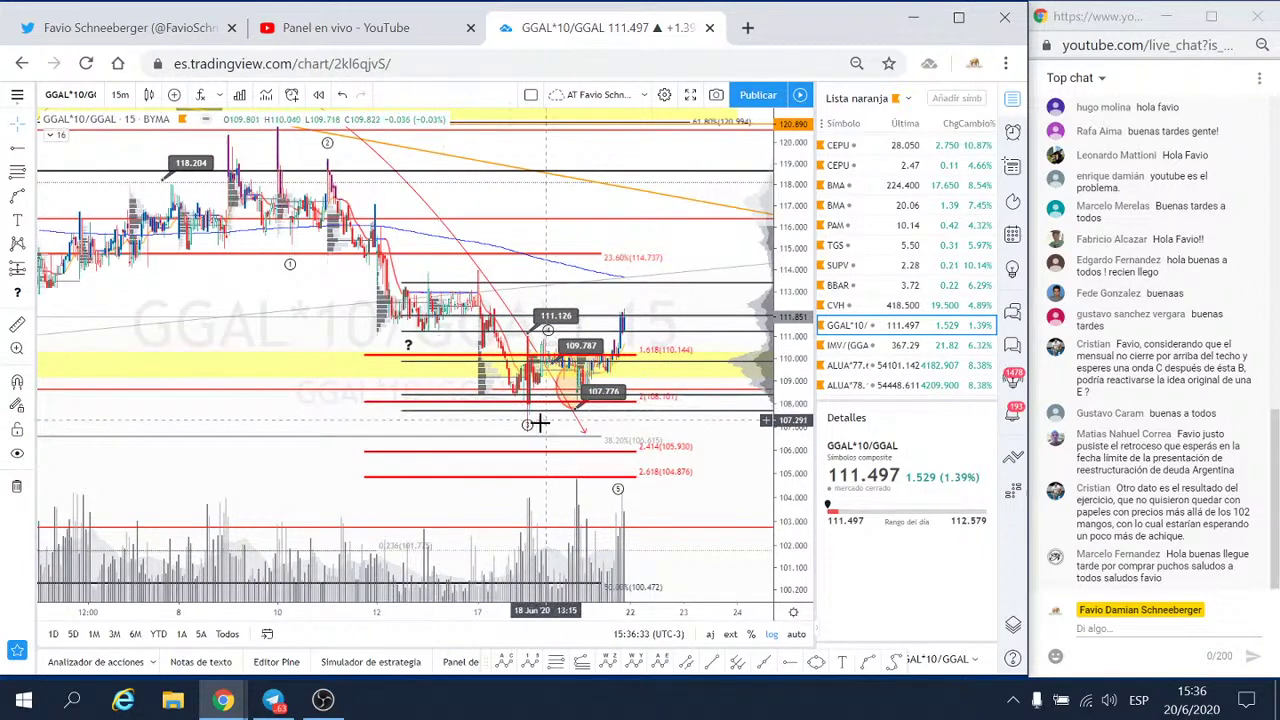
scroll(593, 416, "up", 3)
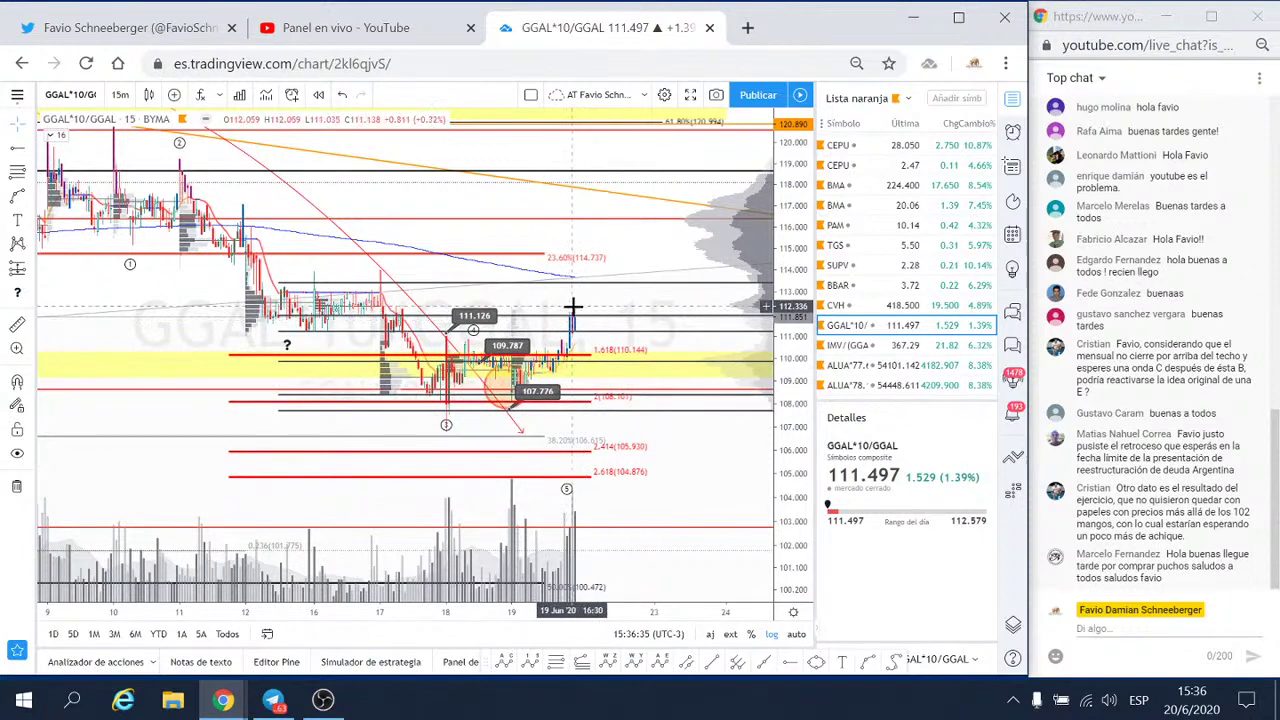
scroll(573, 416, "down", 1)
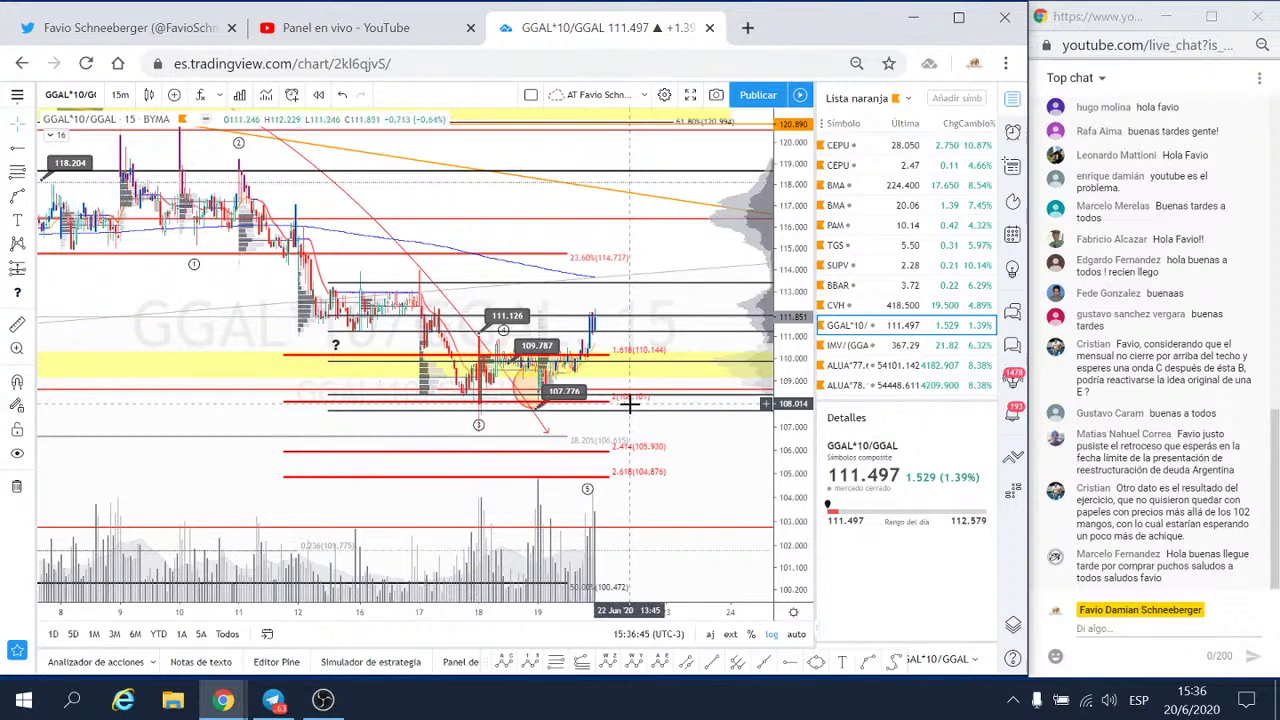
scroll(650, 430, "up", 3)
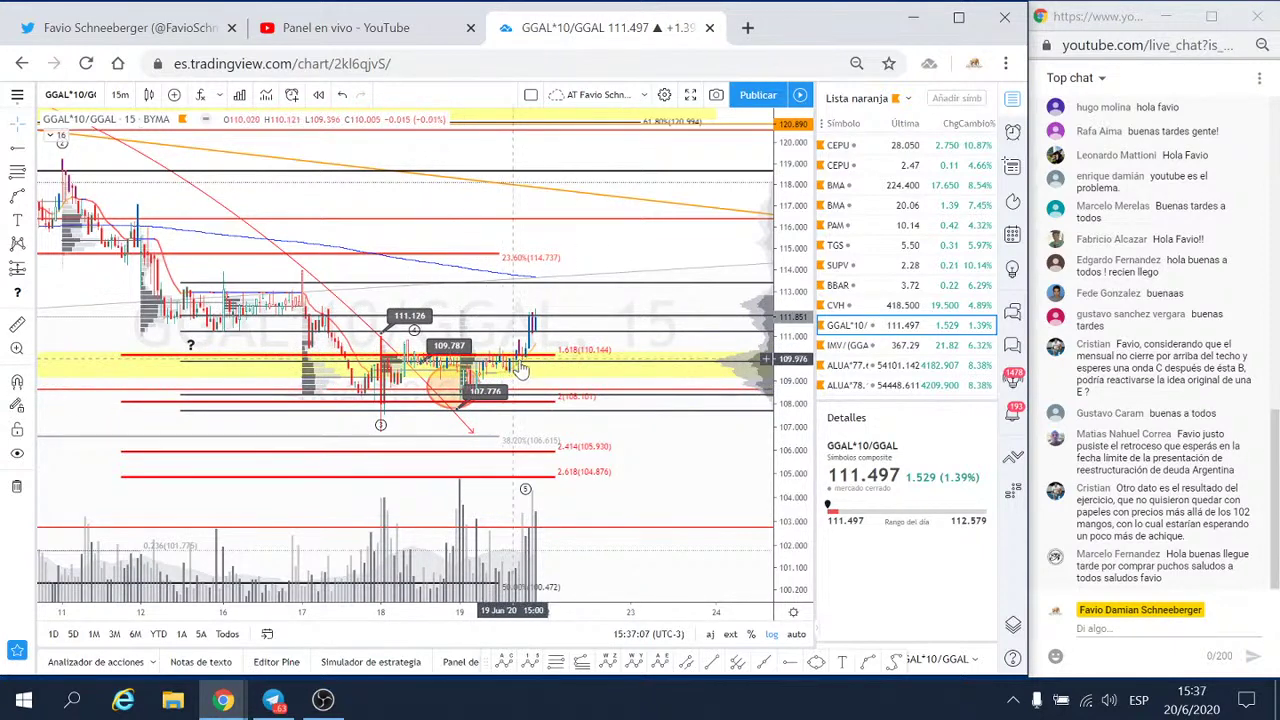
scroll(640, 428, "up", 2)
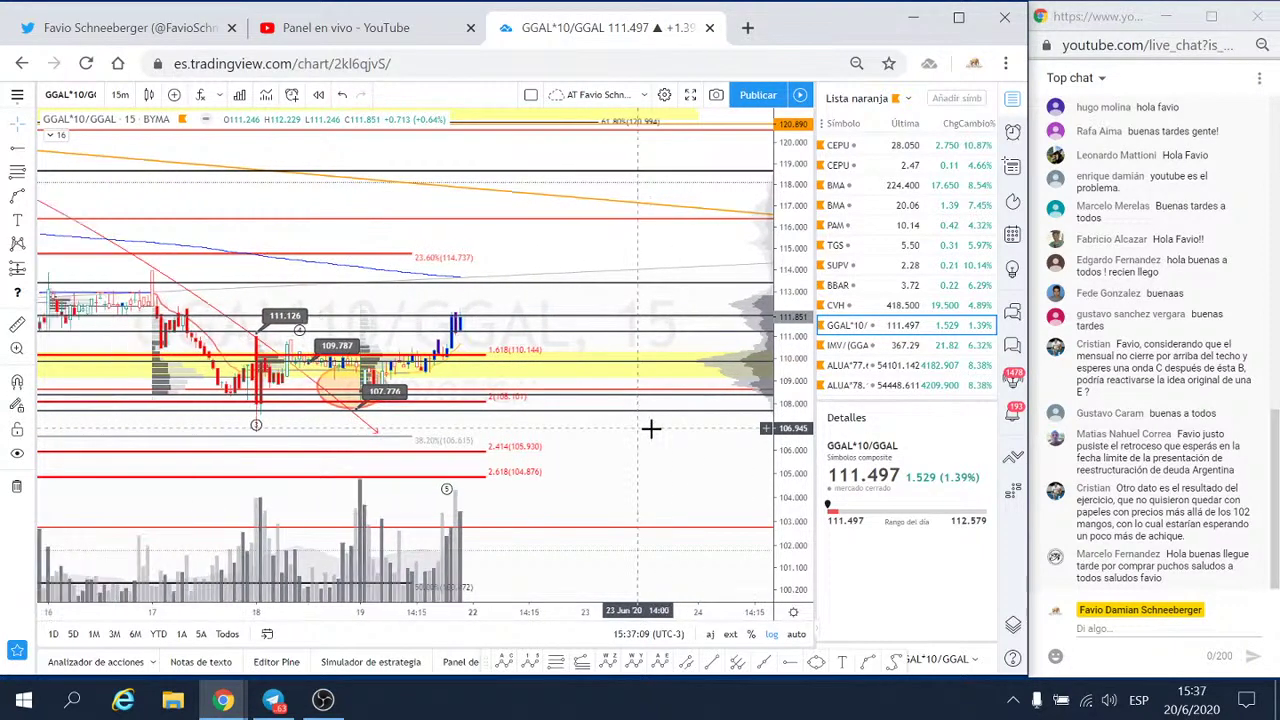
scroll(740, 360, "down", 2)
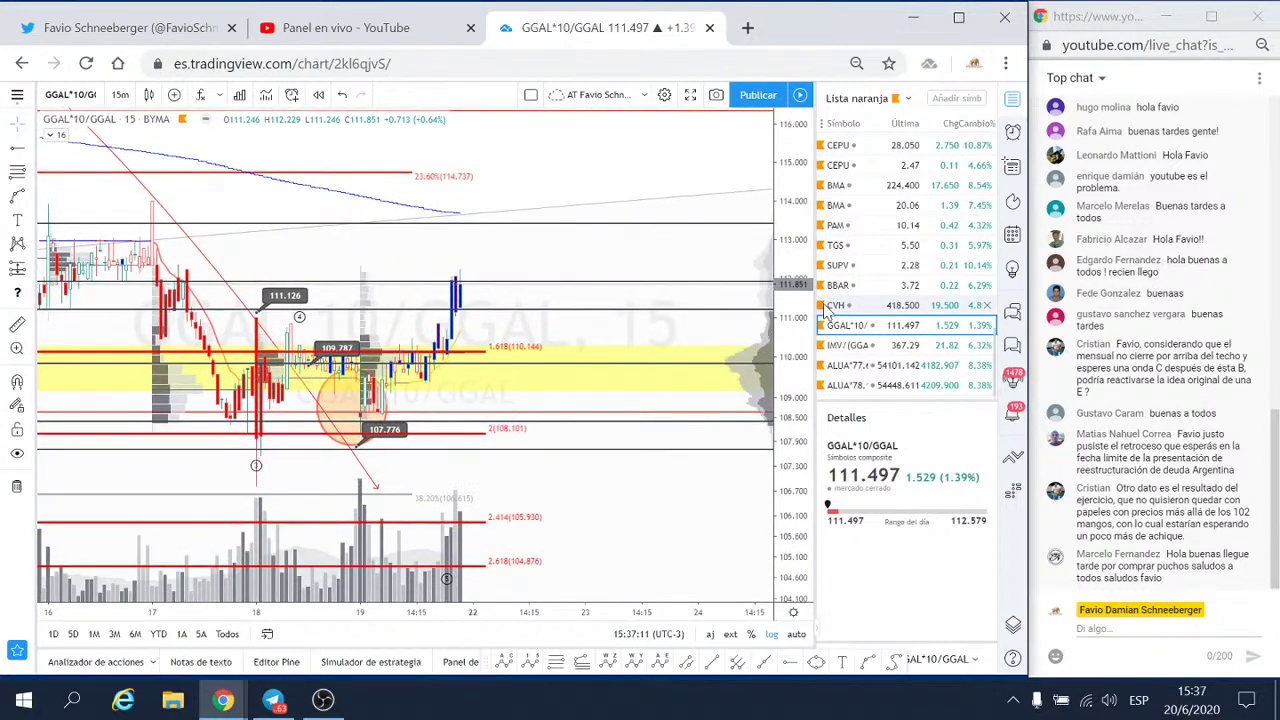
- Shift the 107.776 price callout right so it reads 107.826, then zoom out
scroll(830, 320, "up", 3)
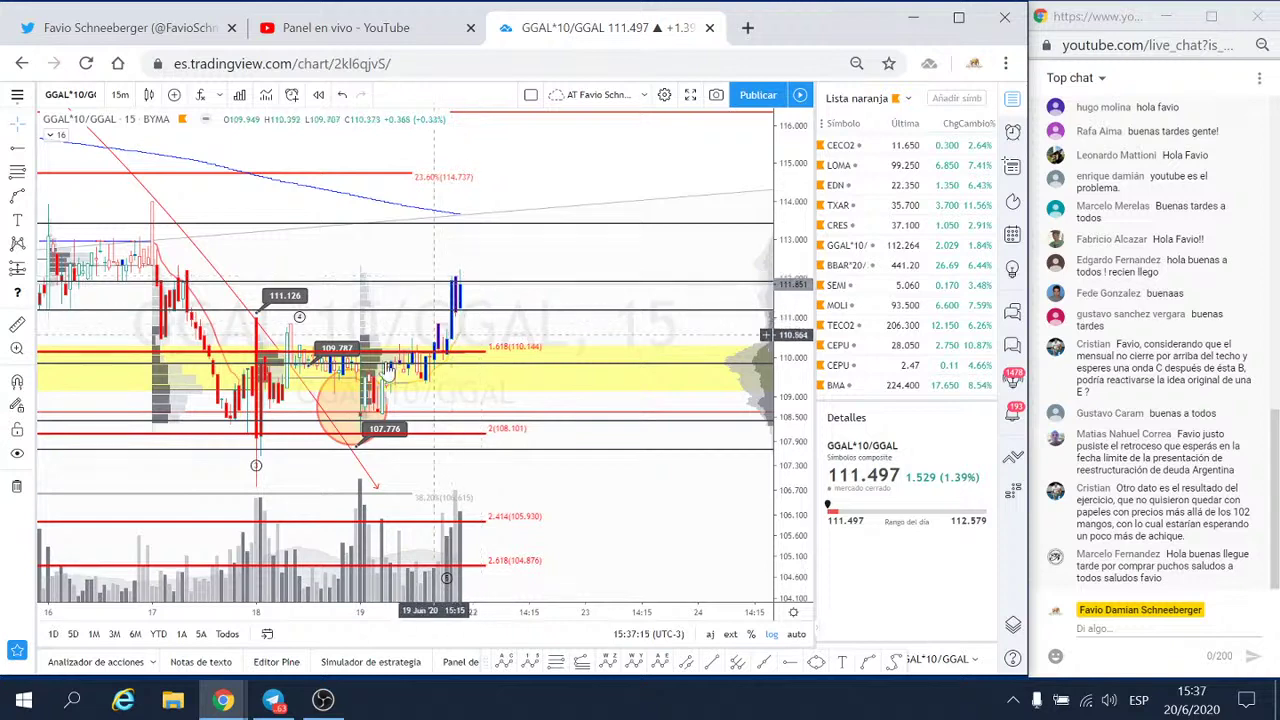
left_click_drag(385, 445, 445, 424)
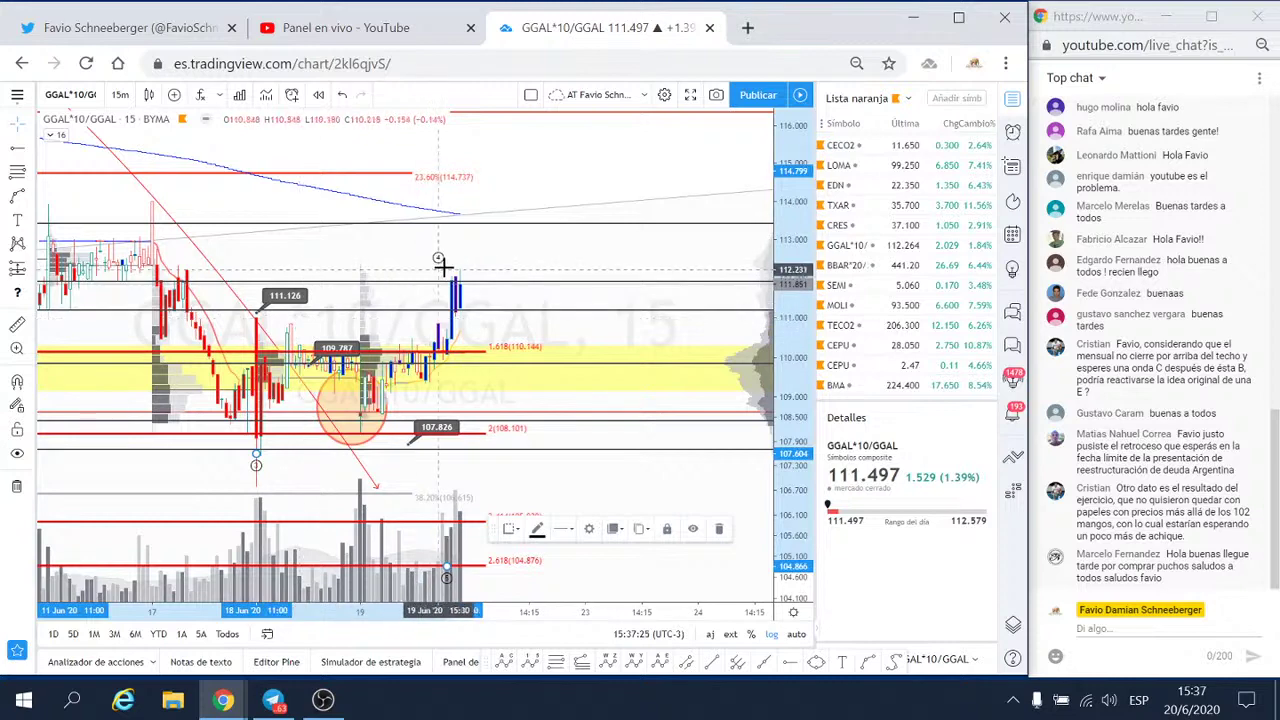
scroll(453, 272, "down", 1)
scroll(520, 277, "down", 1)
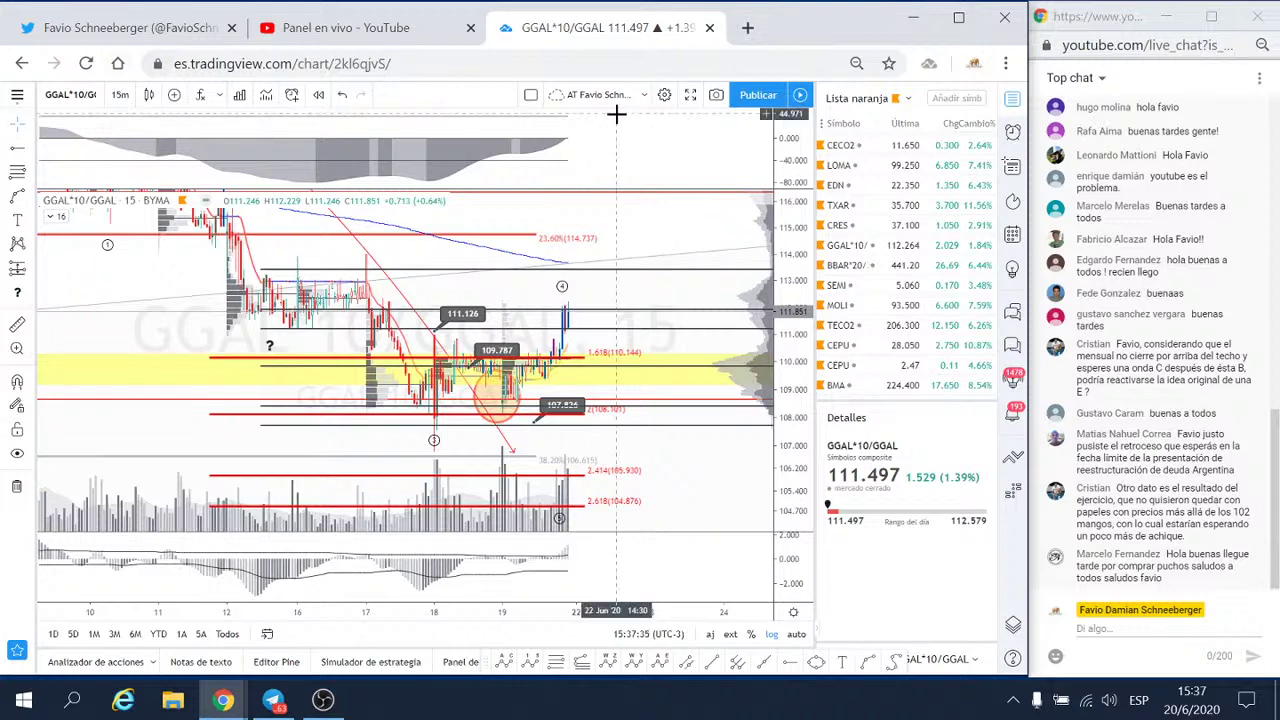
- Switch GGAL*10/GGAL to 1D candles and reset the chart to its default view
left_click(120, 94)
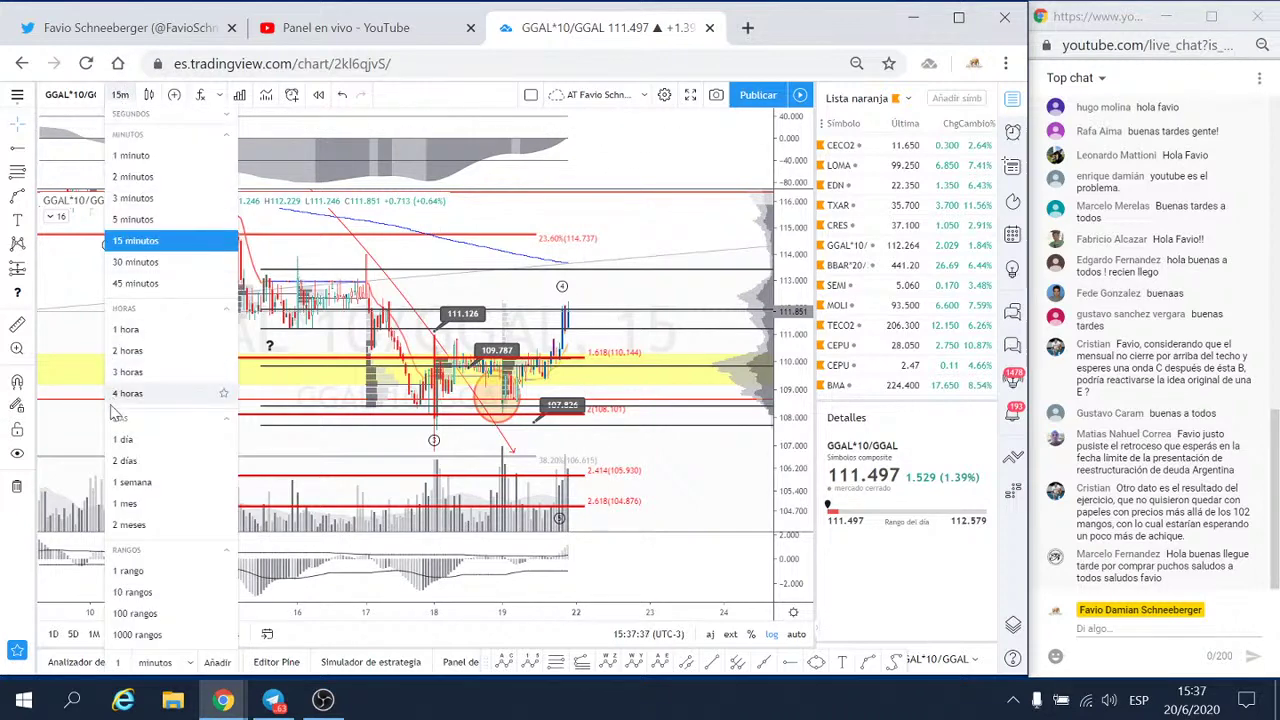
left_click(123, 439)
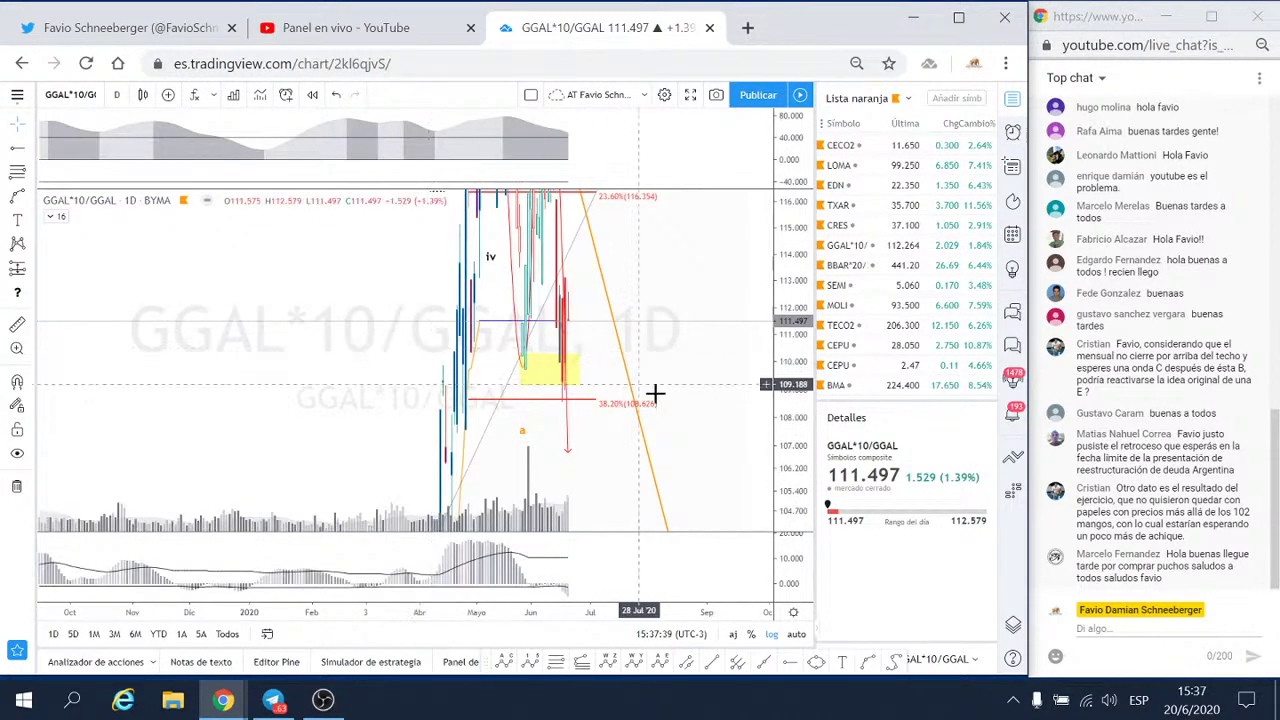
right_click(697, 440)
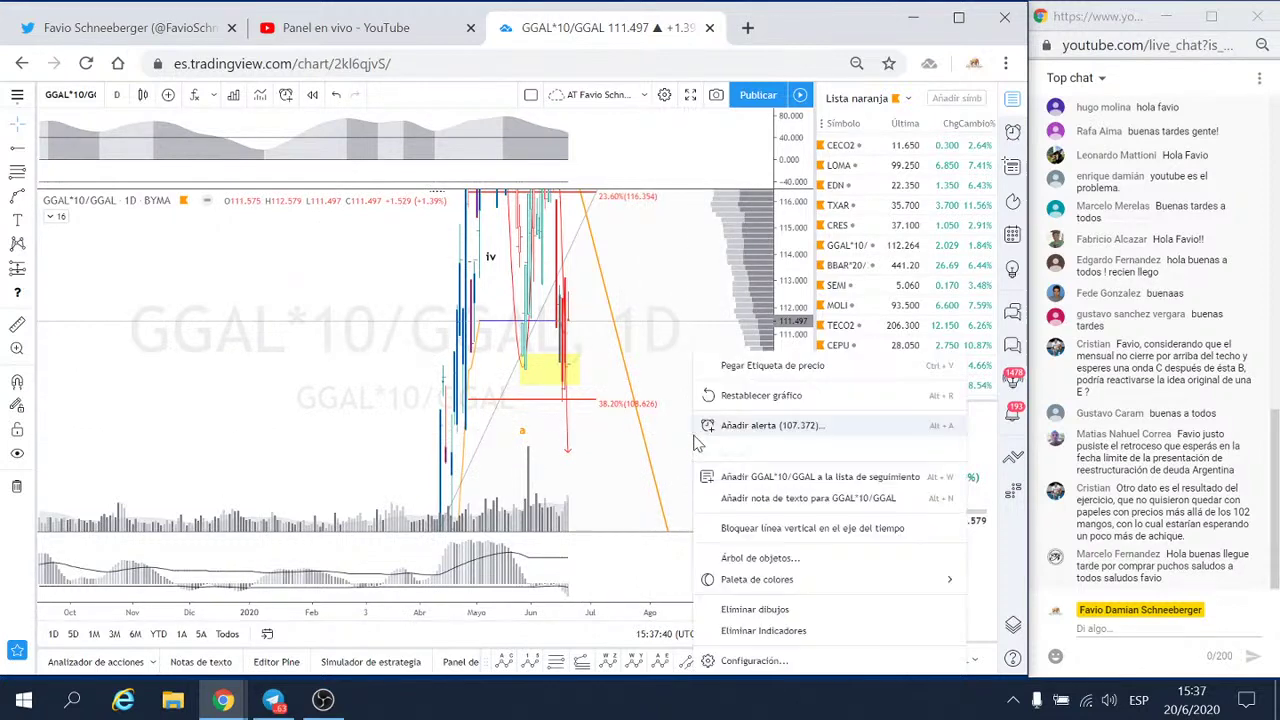
left_click(750, 395)
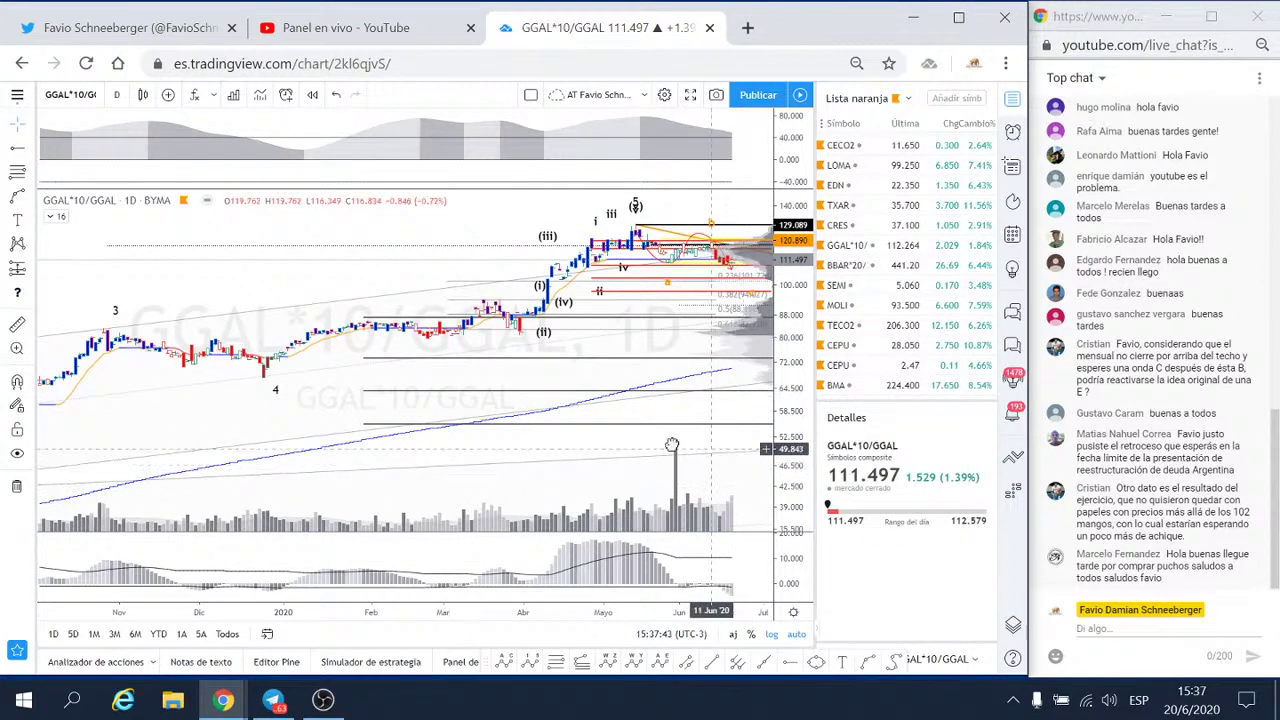
- Pan and re-fit the daily chart to leave empty space after the latest candles
left_click_drag(672, 443, 394, 443)
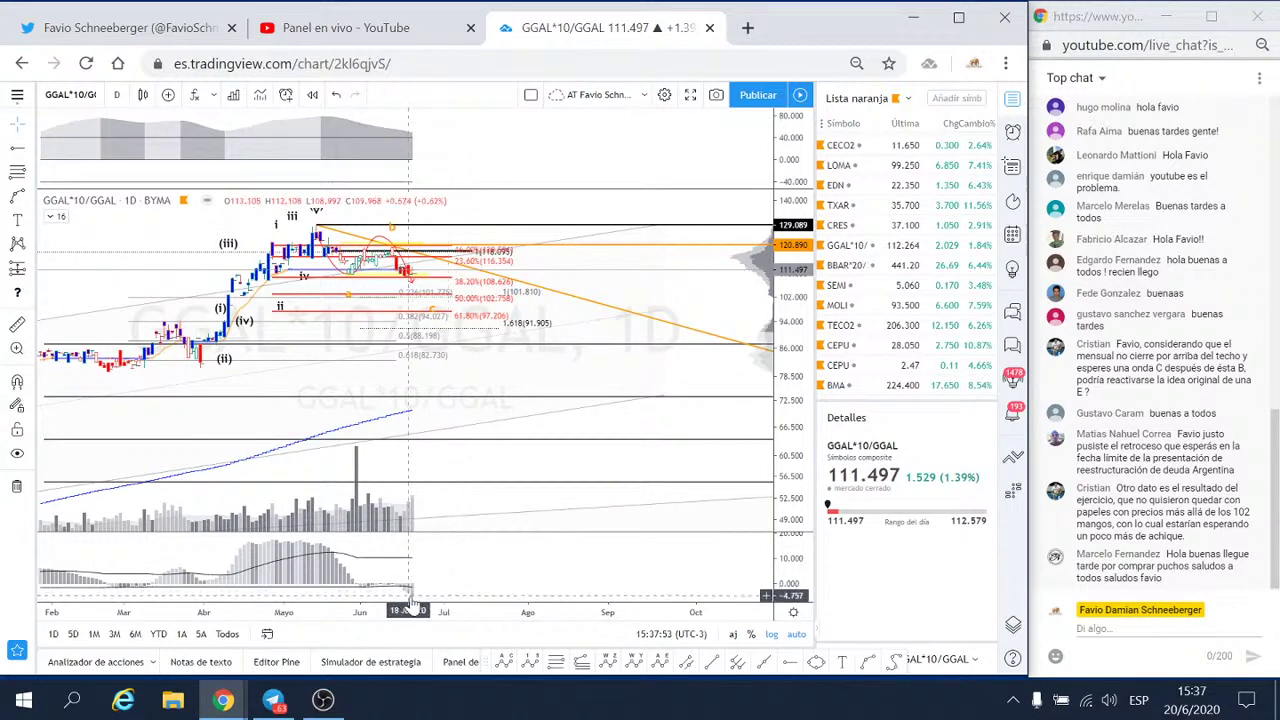
scroll(408, 535, "down", 3)
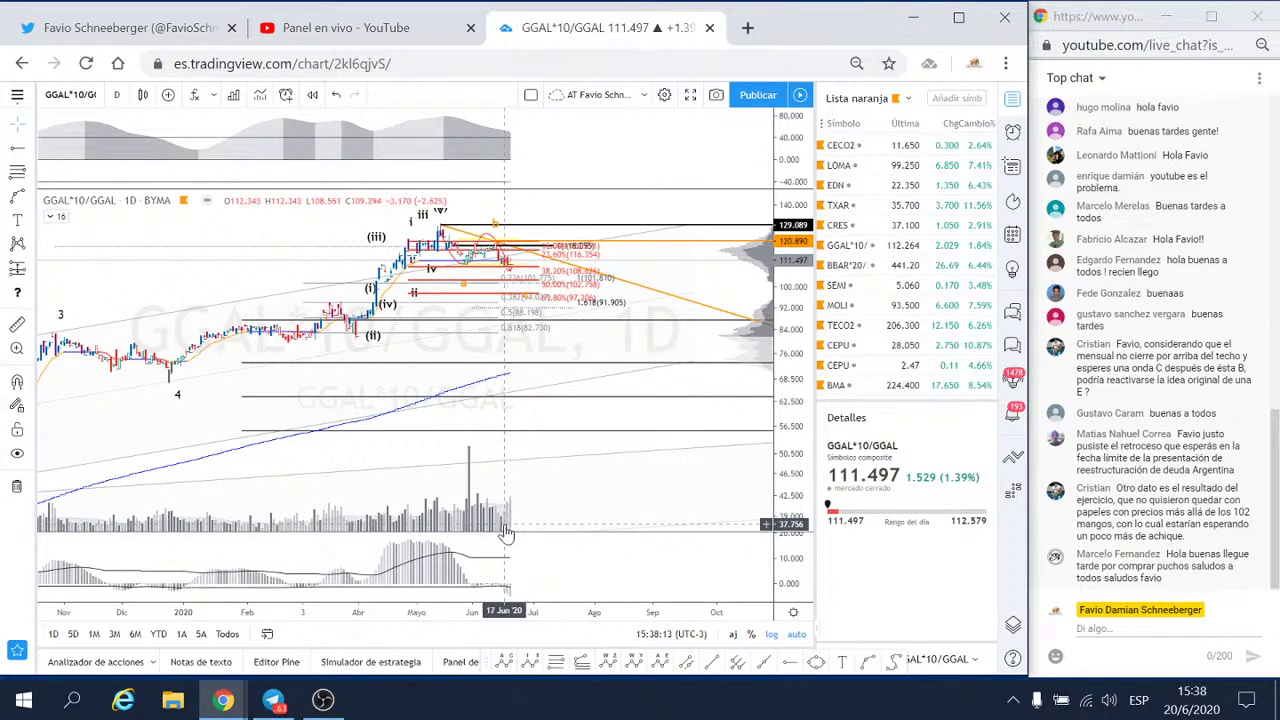
scroll(545, 478, "up", 2)
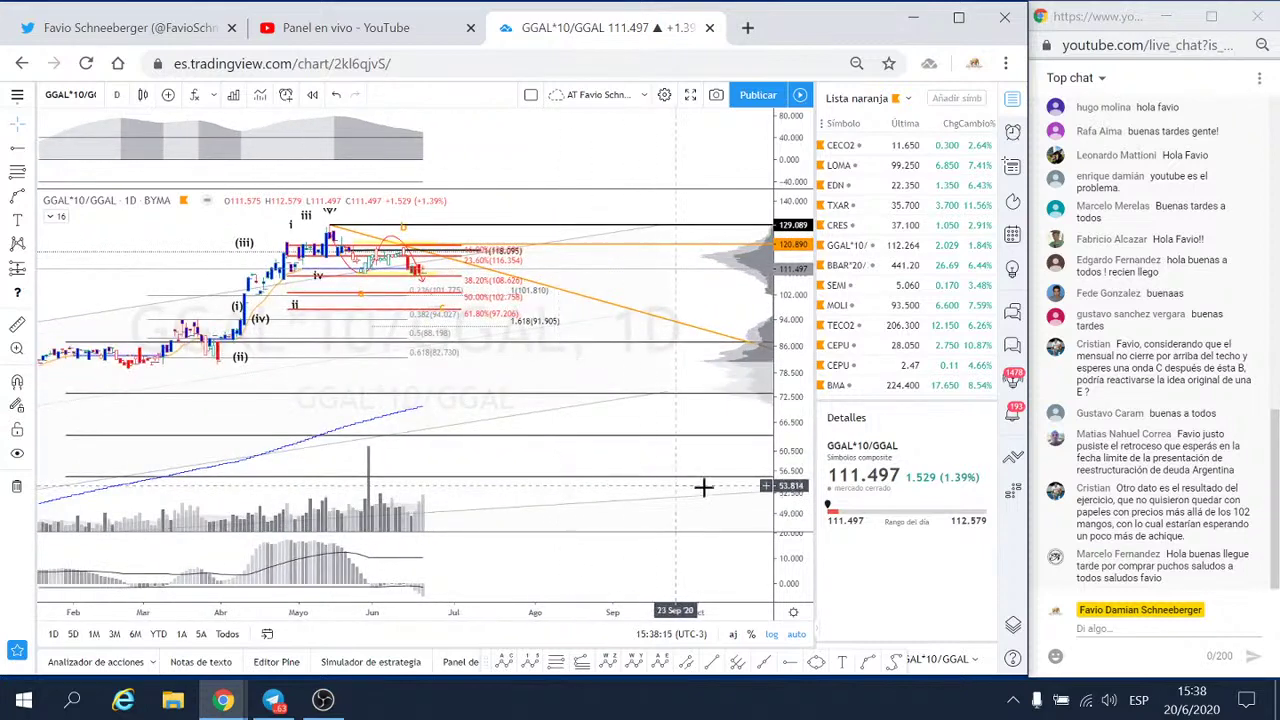
double_click(806, 413)
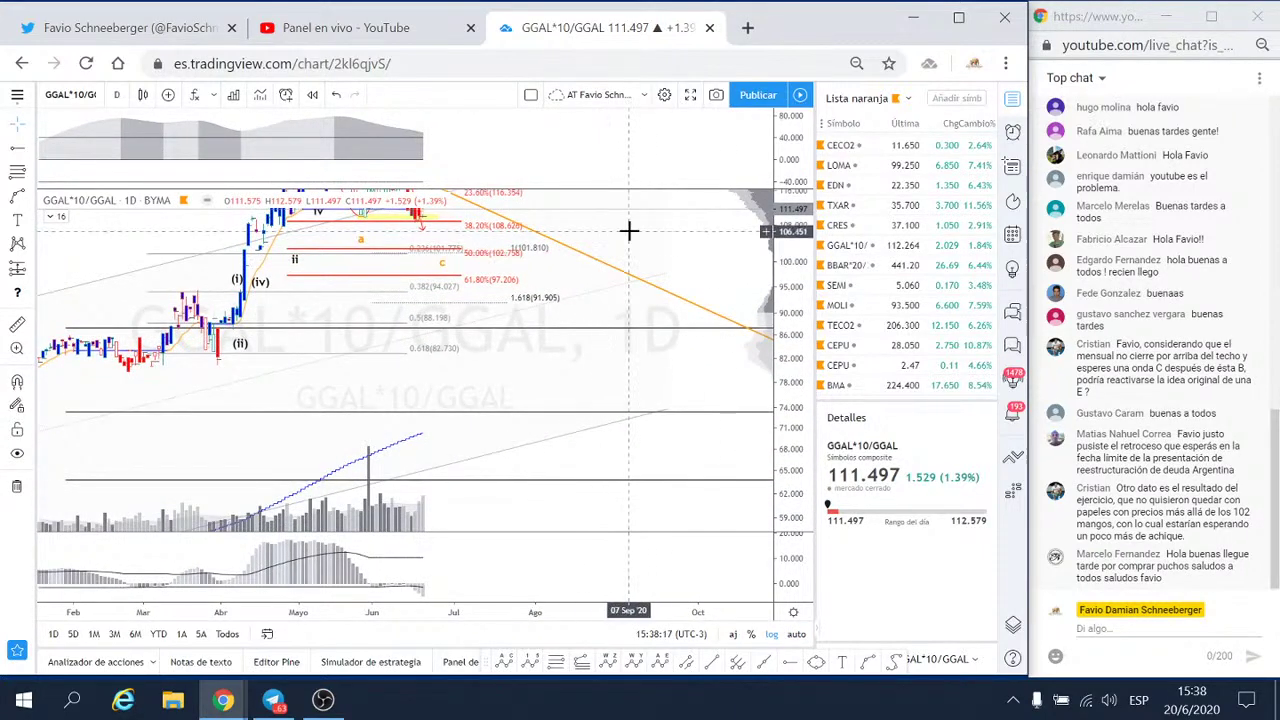
left_click_drag(349, 365, 393, 365)
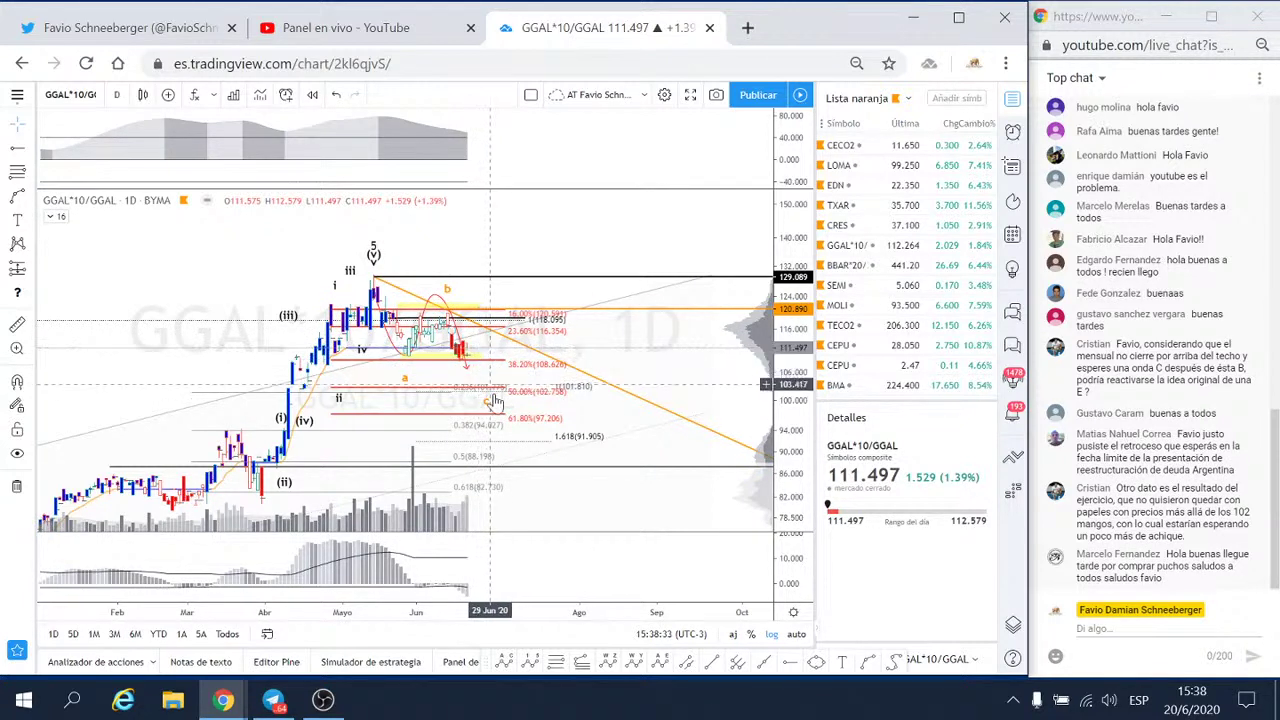
left_click(520, 368)
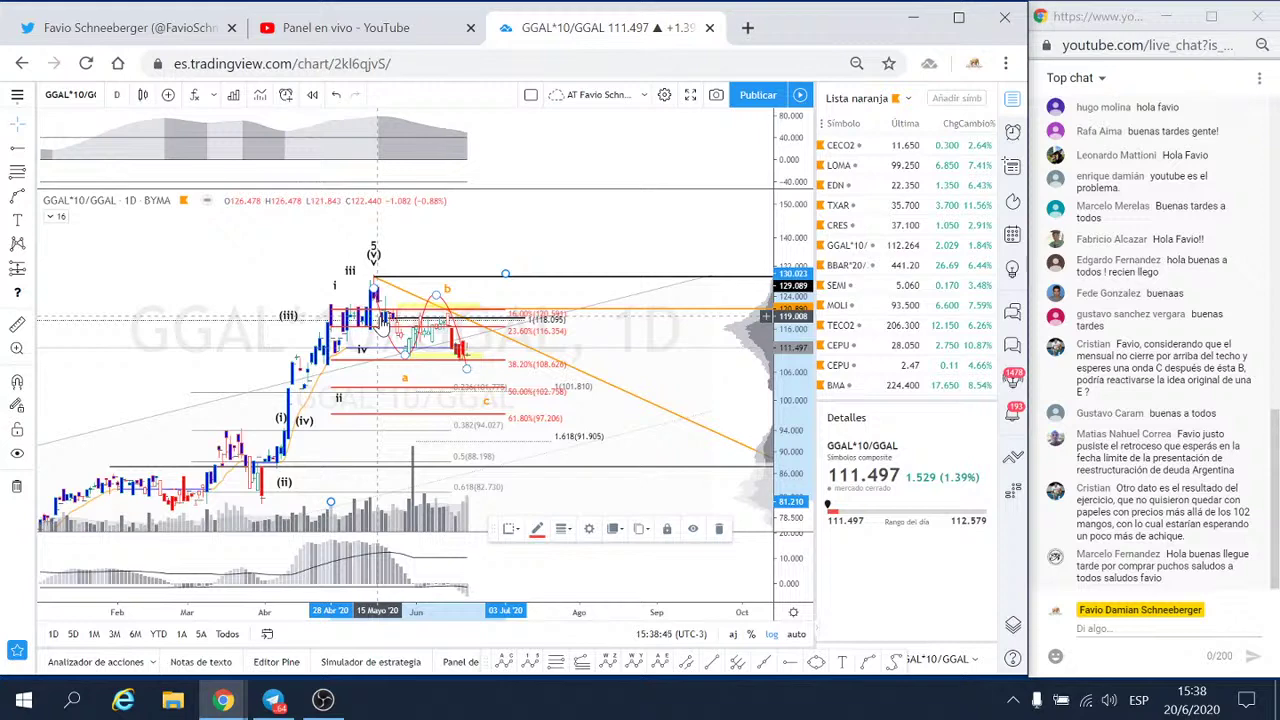
scroll(380, 320, "up", 1)
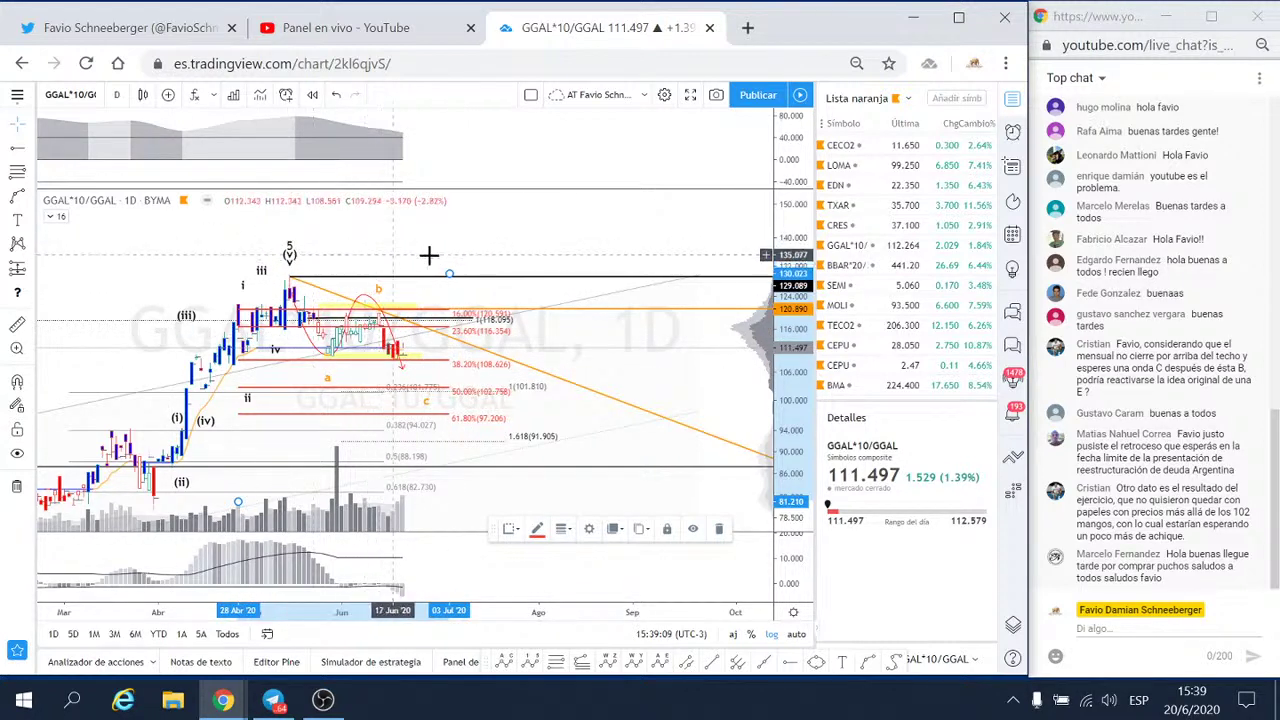
scroll(490, 265, "down", 1)
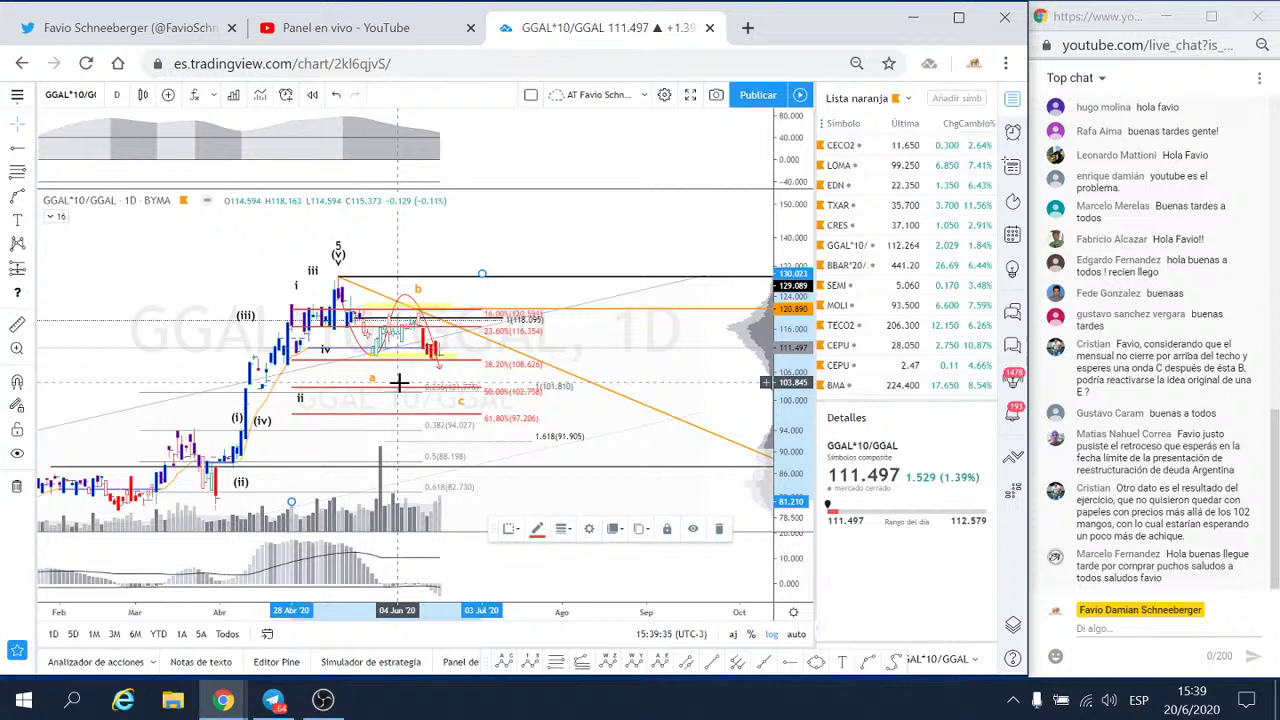
left_click(177, 271)
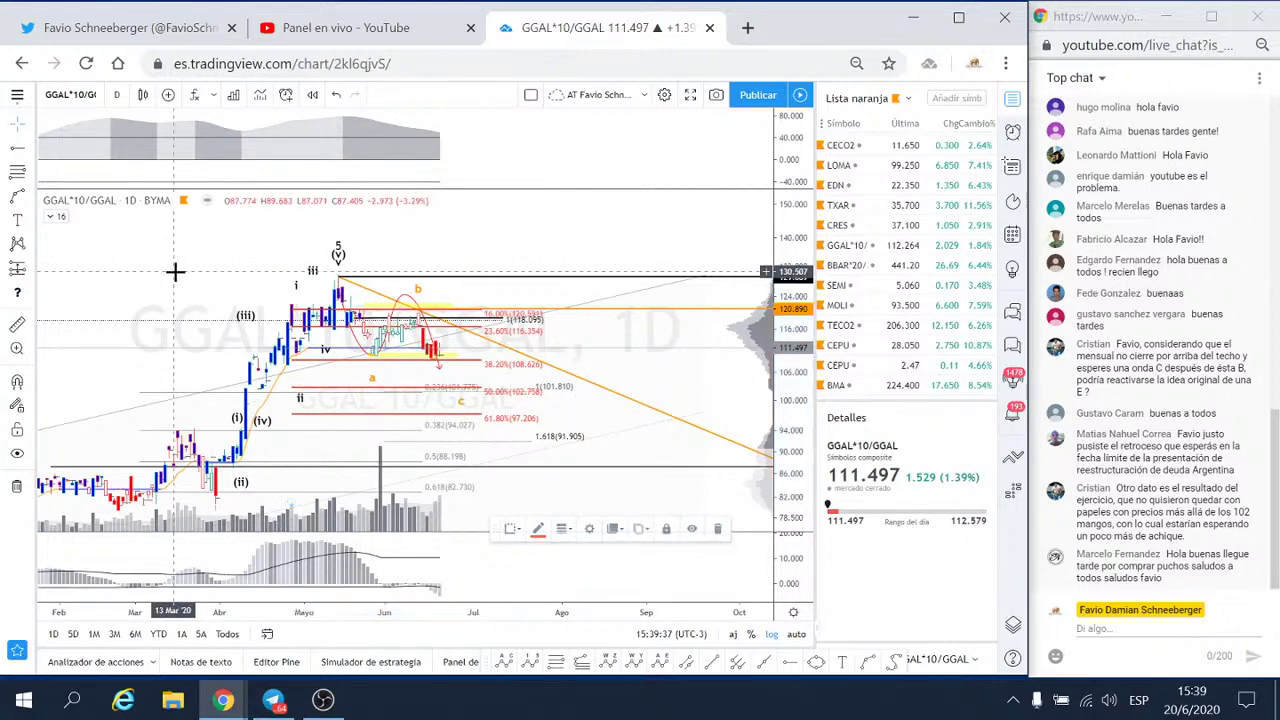
left_click(75, 94)
type("GGAL")
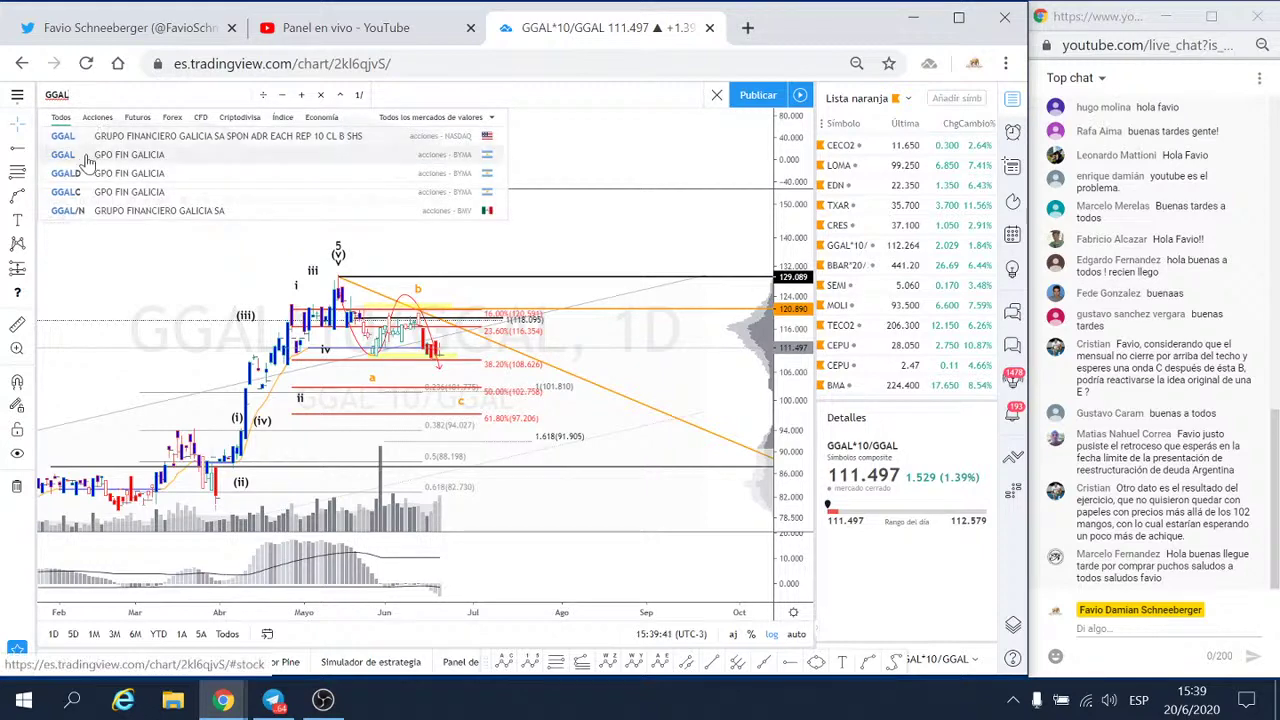
left_click(100, 137)
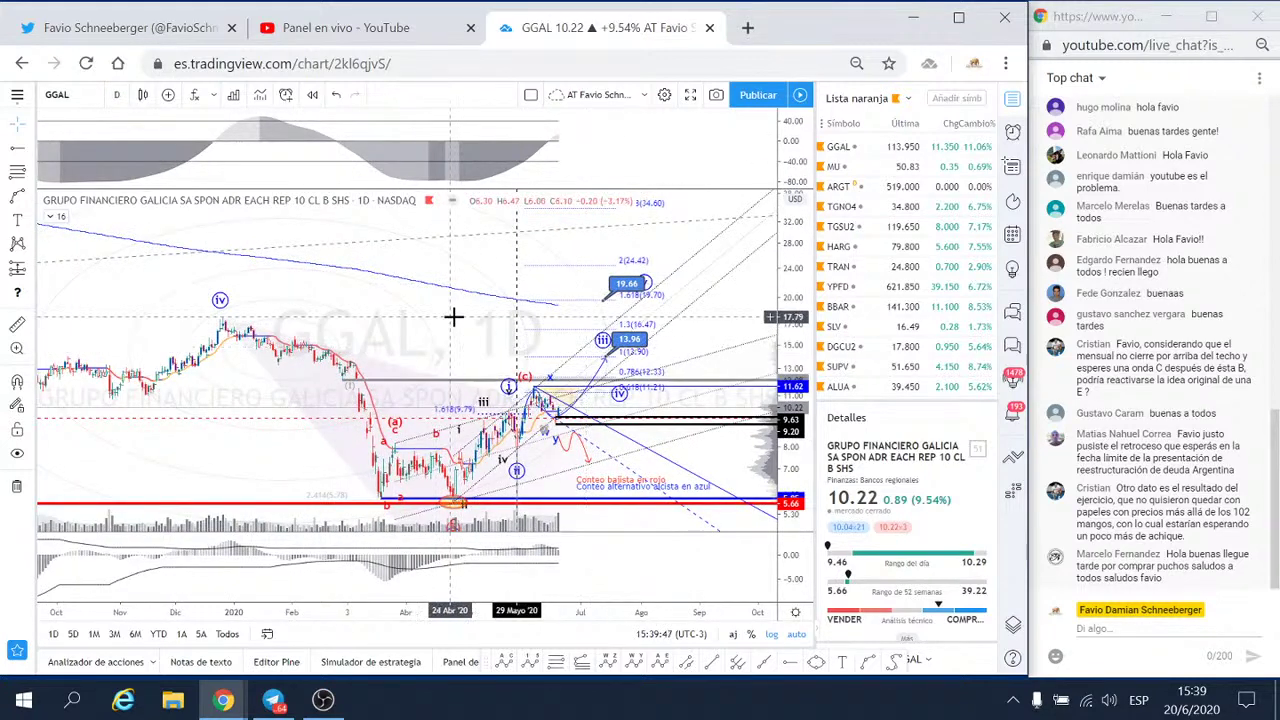
scroll(571, 397, "up", 4)
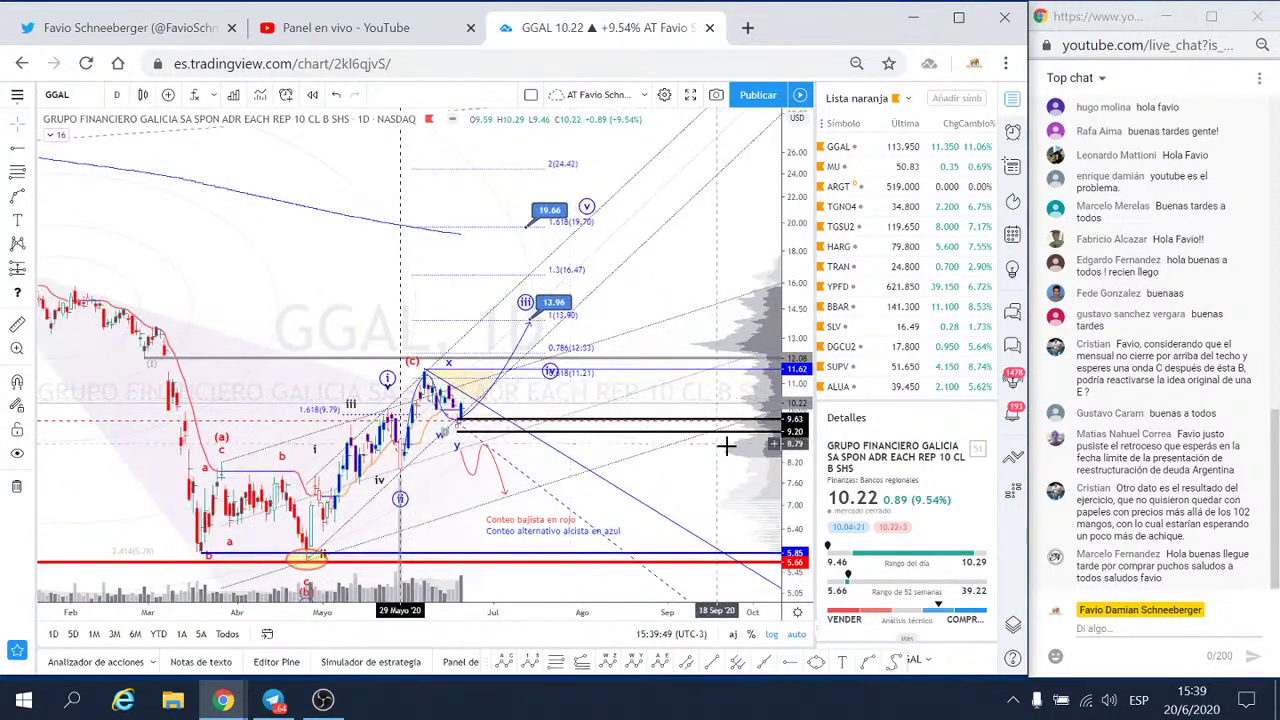
scroll(793, 447, "up", 2)
left_click_drag(760, 480, 745, 400)
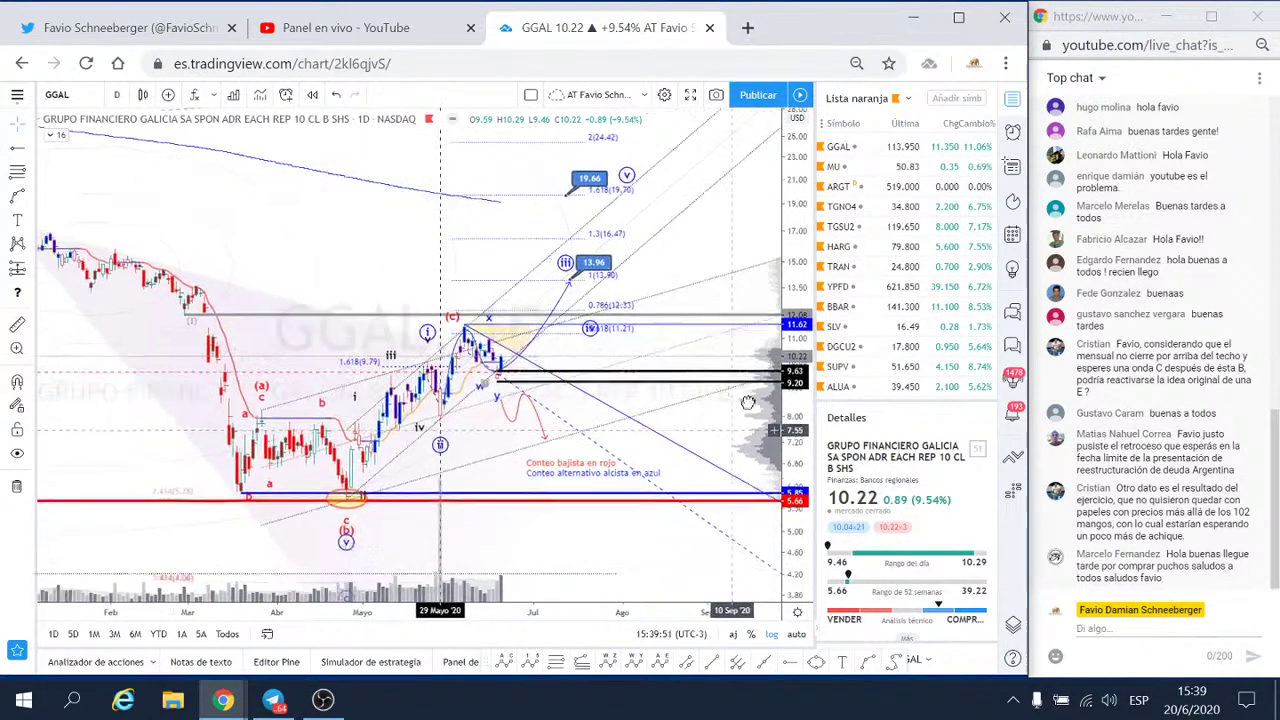
scroll(745, 403, "up", 1)
scroll(777, 457, "up", 1)
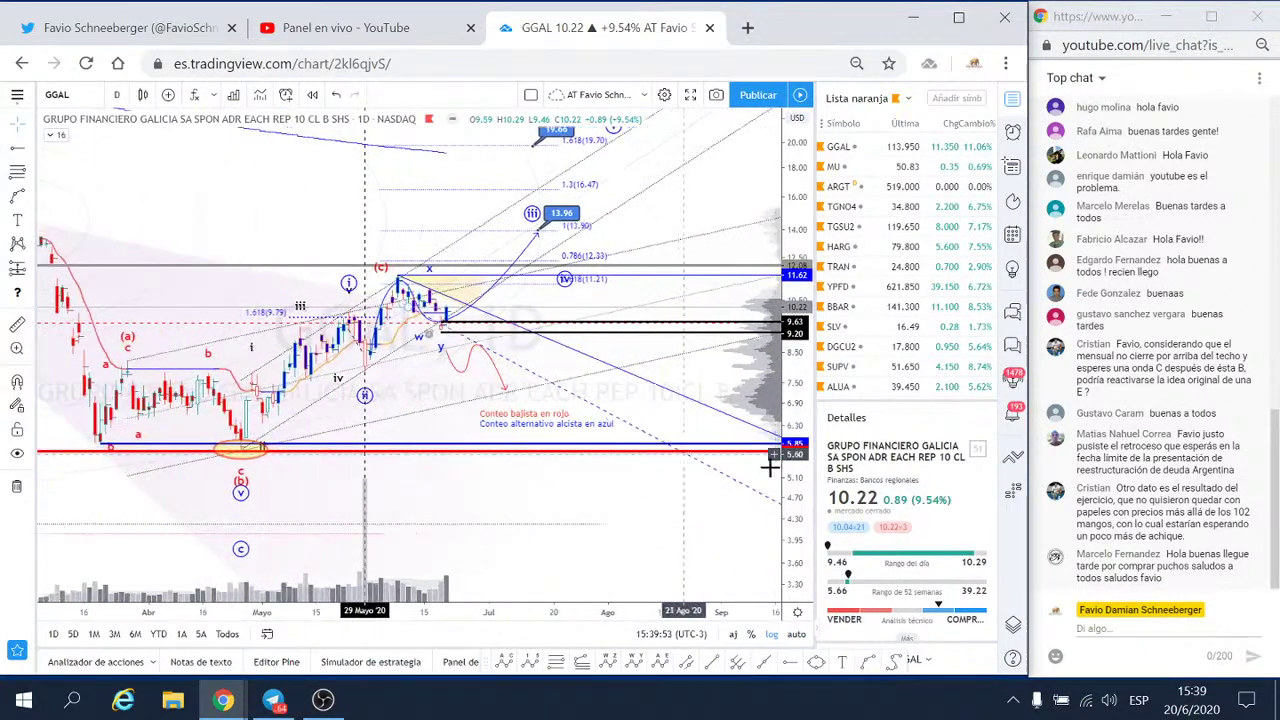
left_click_drag(800, 457, 801, 398)
scroll(600, 360, "up", 1)
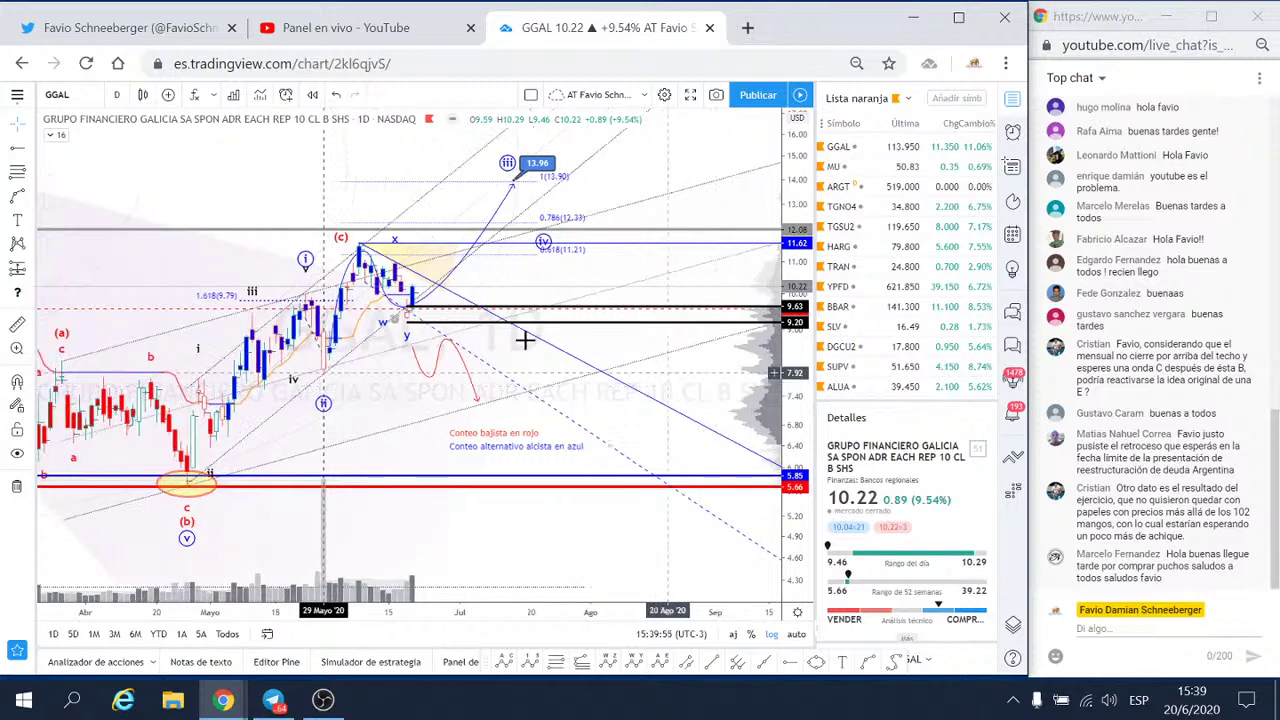
left_click_drag(680, 374, 730, 390)
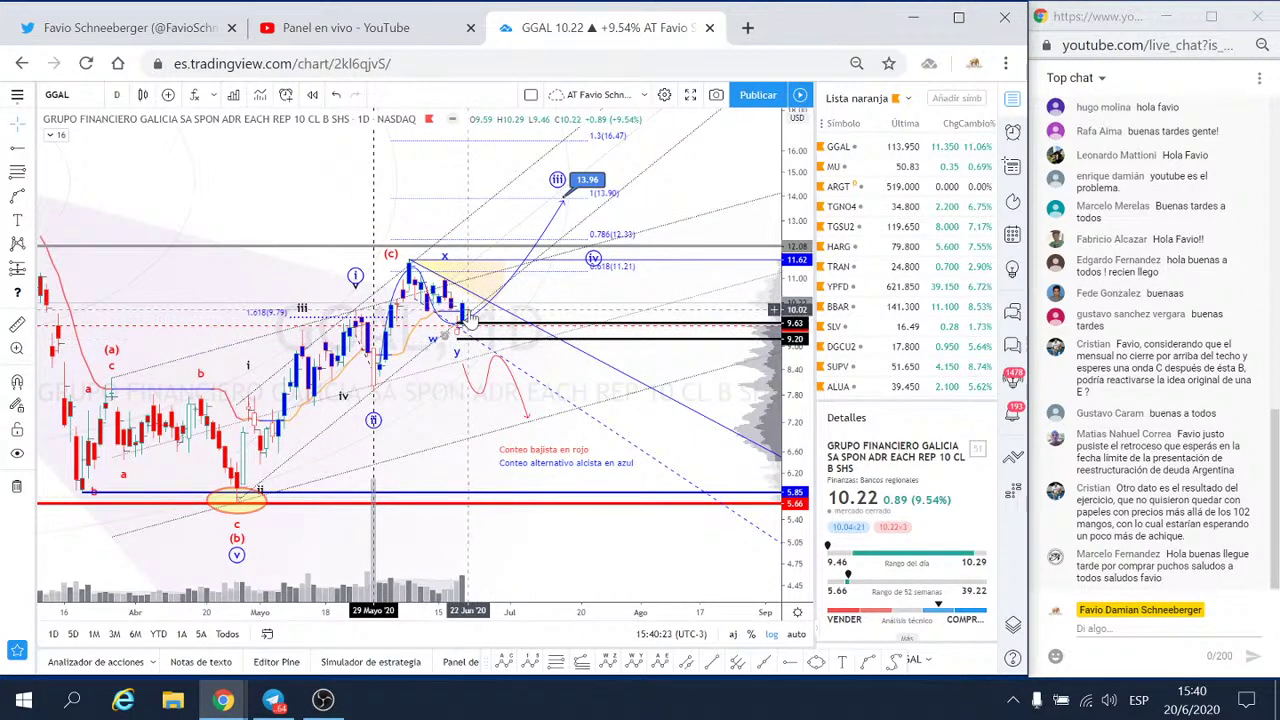
scroll(467, 318, "up", 2)
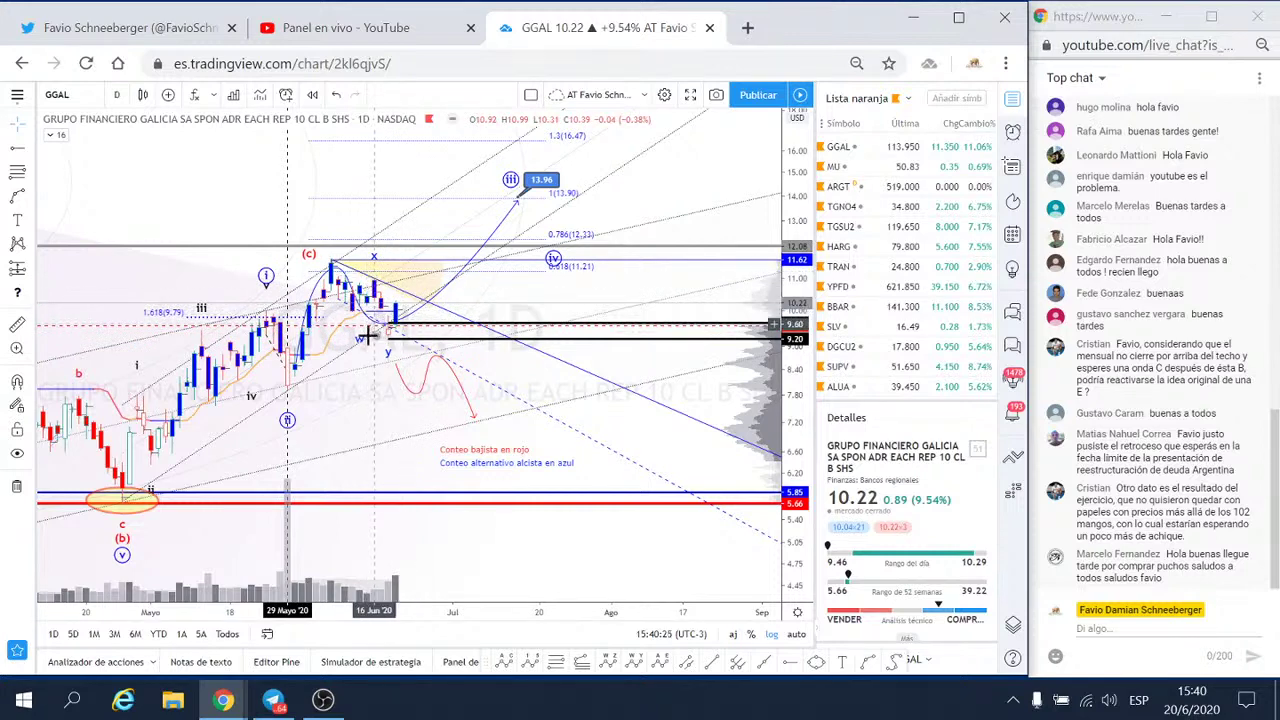
- Fill the GGAL rising channel with translucent yellow, then recentre on the recent candles
left_click(259, 418)
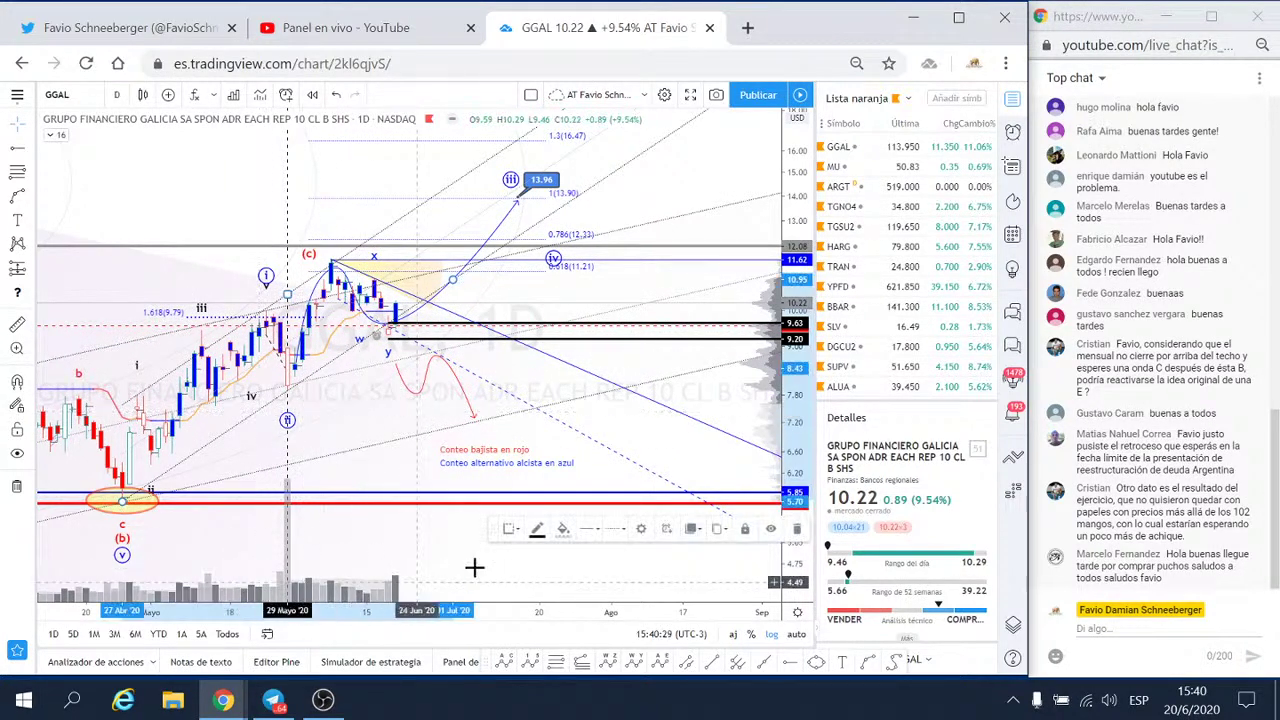
left_click(536, 528)
left_click_drag(668, 636, 643, 636)
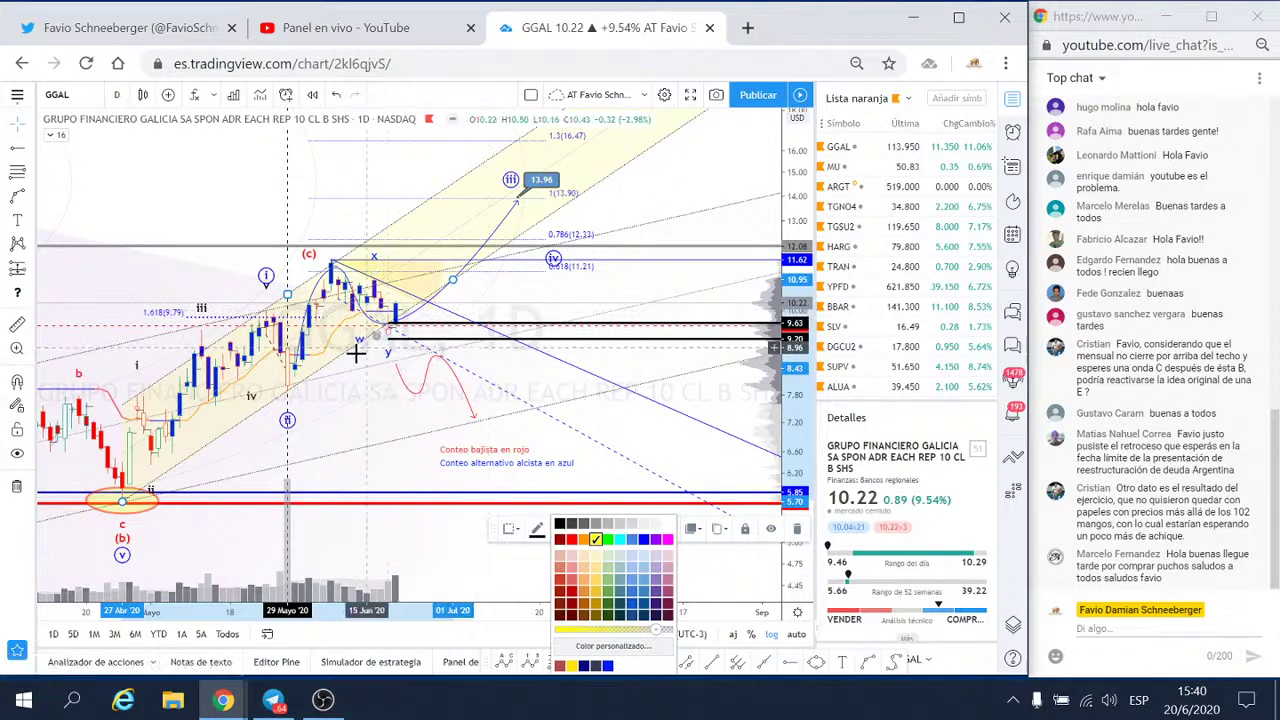
left_click(543, 297)
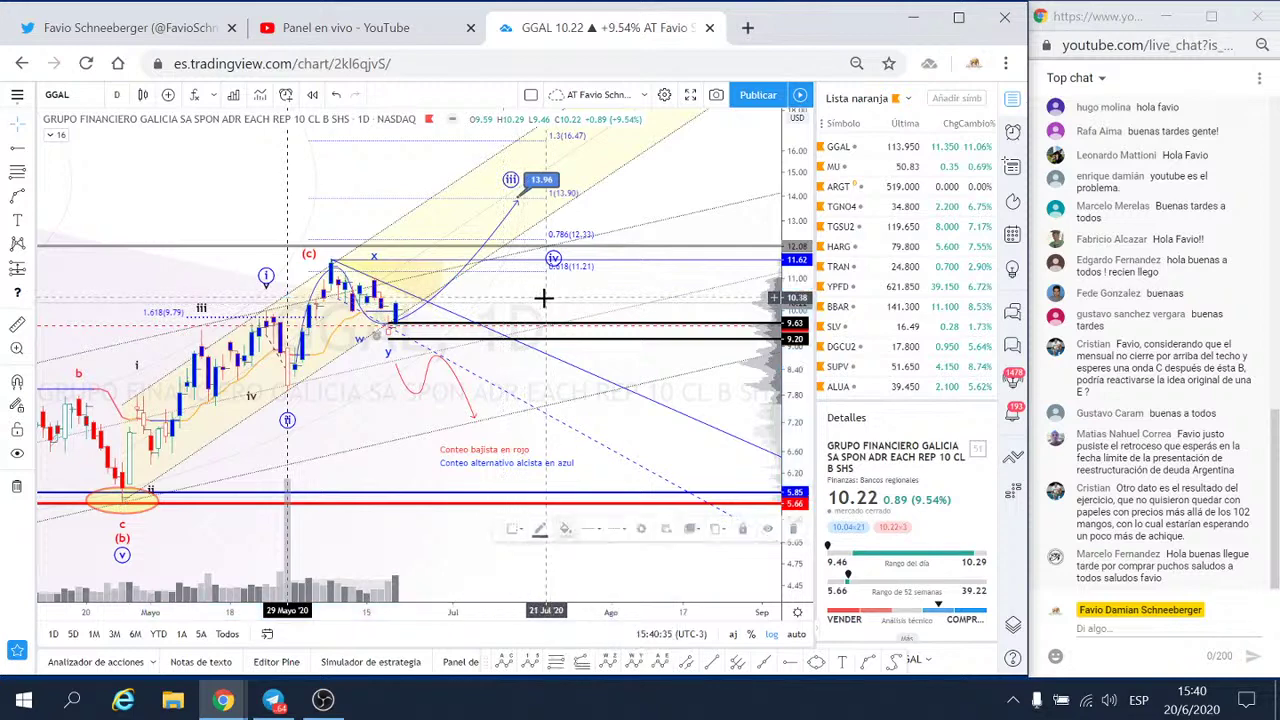
left_click_drag(545, 294, 640, 318)
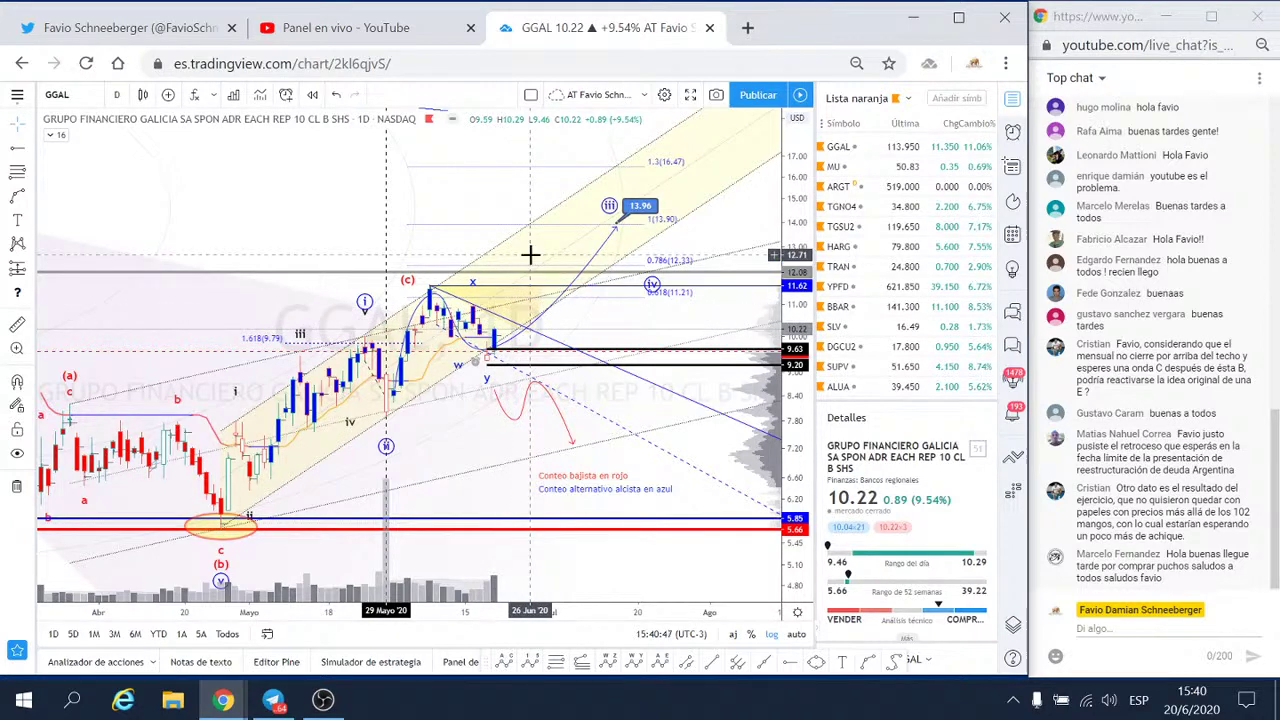
scroll(530, 255, "down", 3)
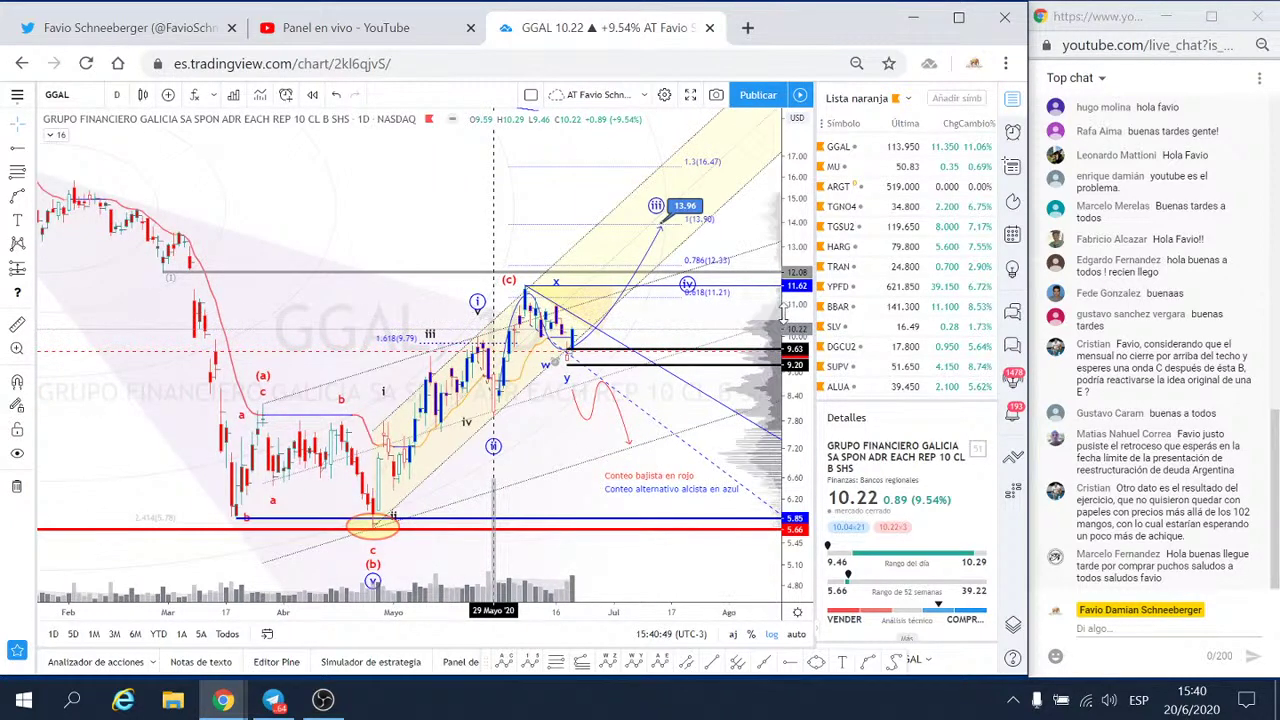
- Compress the price scale and pan forward to check the 0-x-w-y Elliott wave projection
left_click_drag(786, 313, 786, 350)
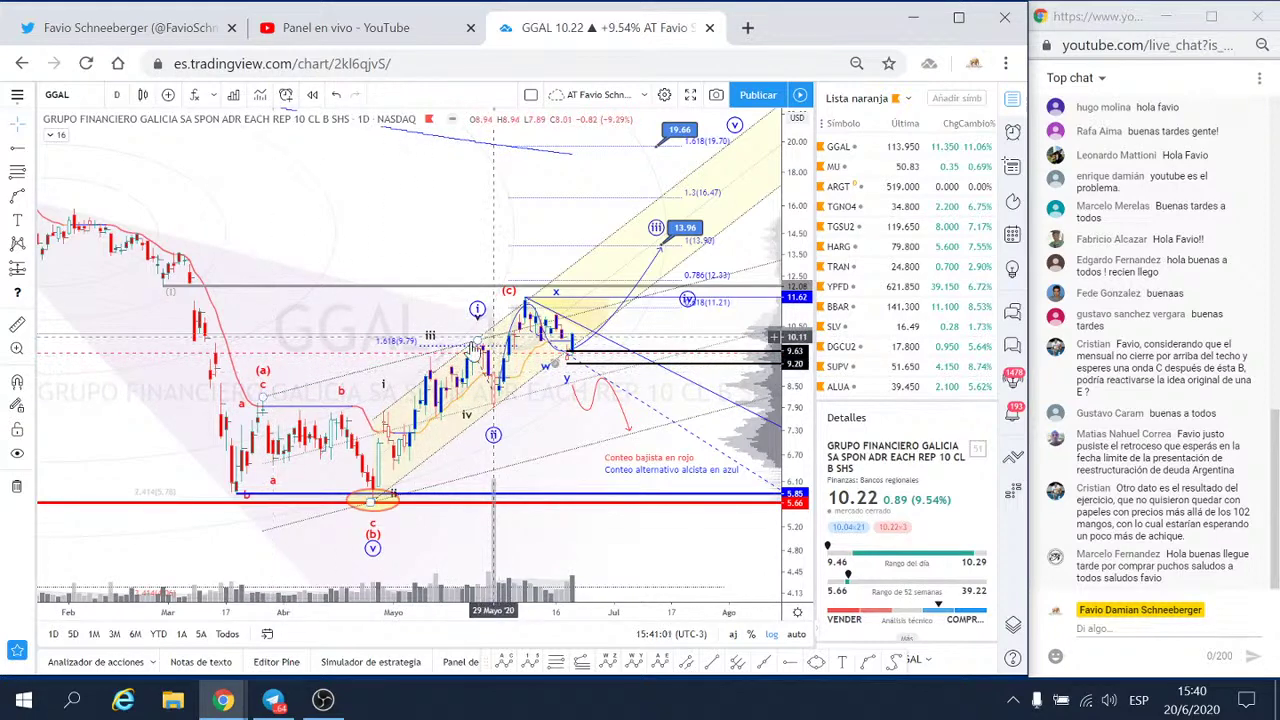
scroll(505, 355, "up", 2)
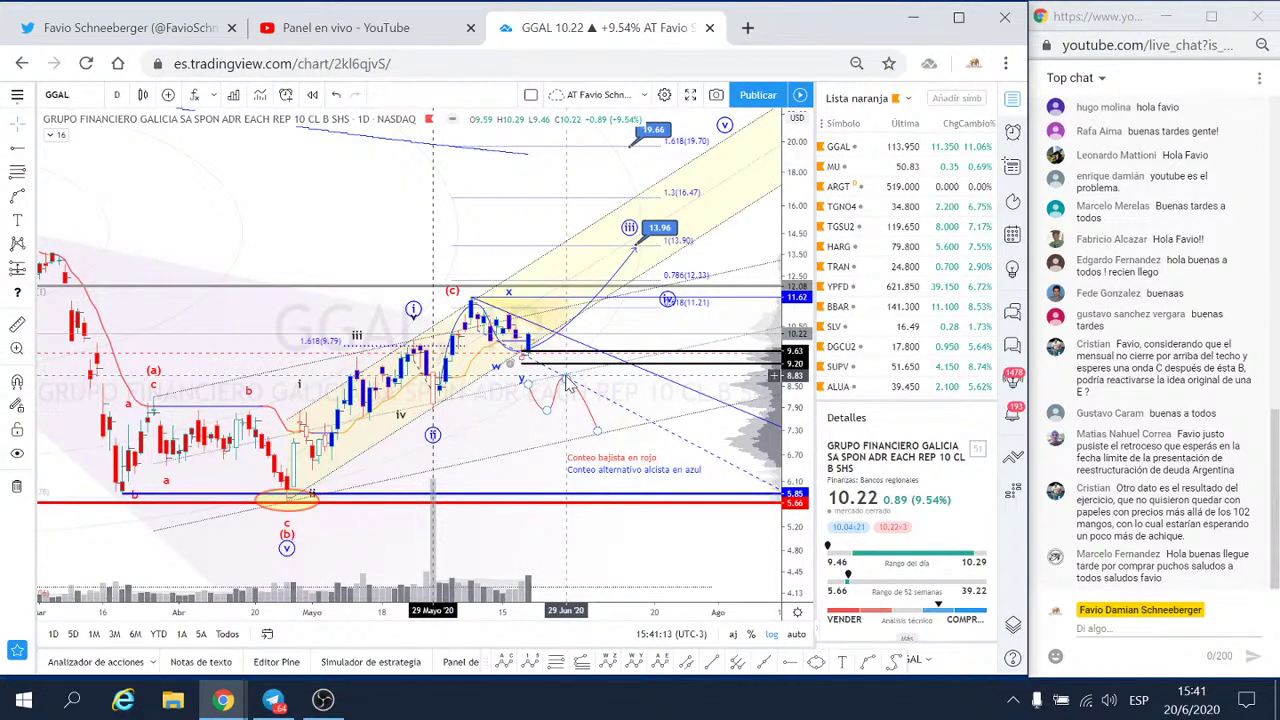
left_click_drag(640, 444, 587, 445)
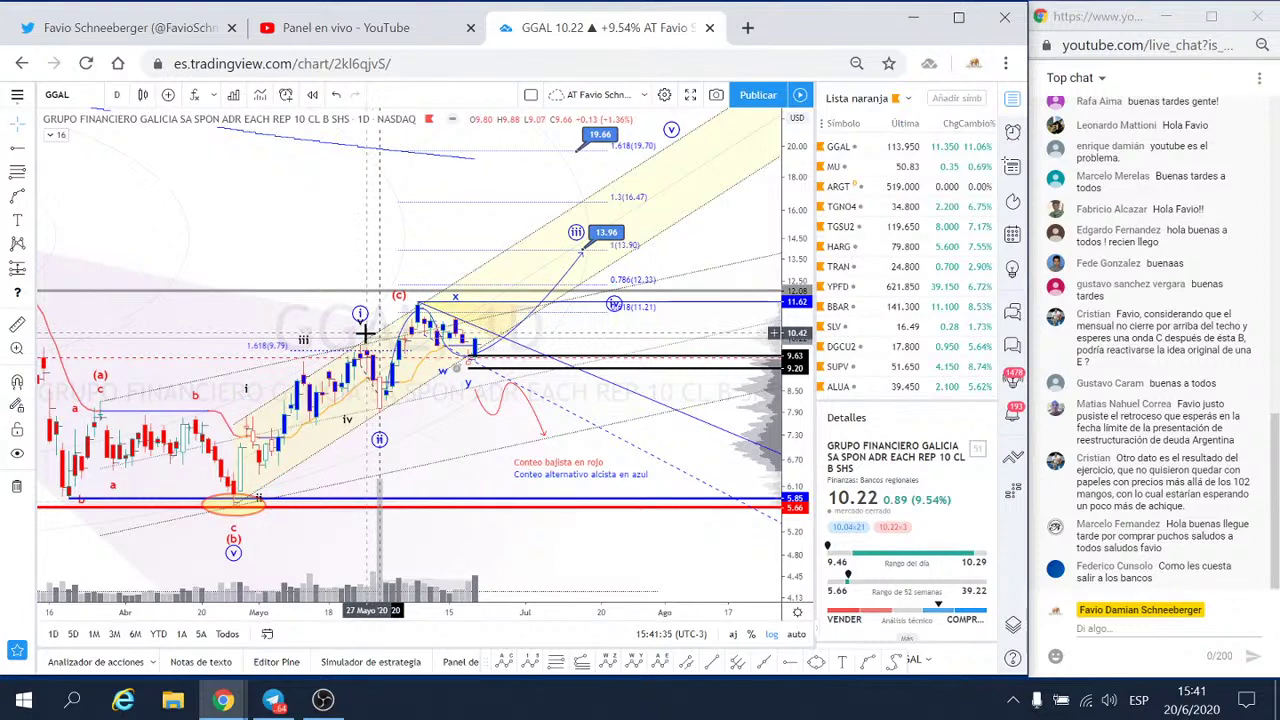
left_click(383, 415)
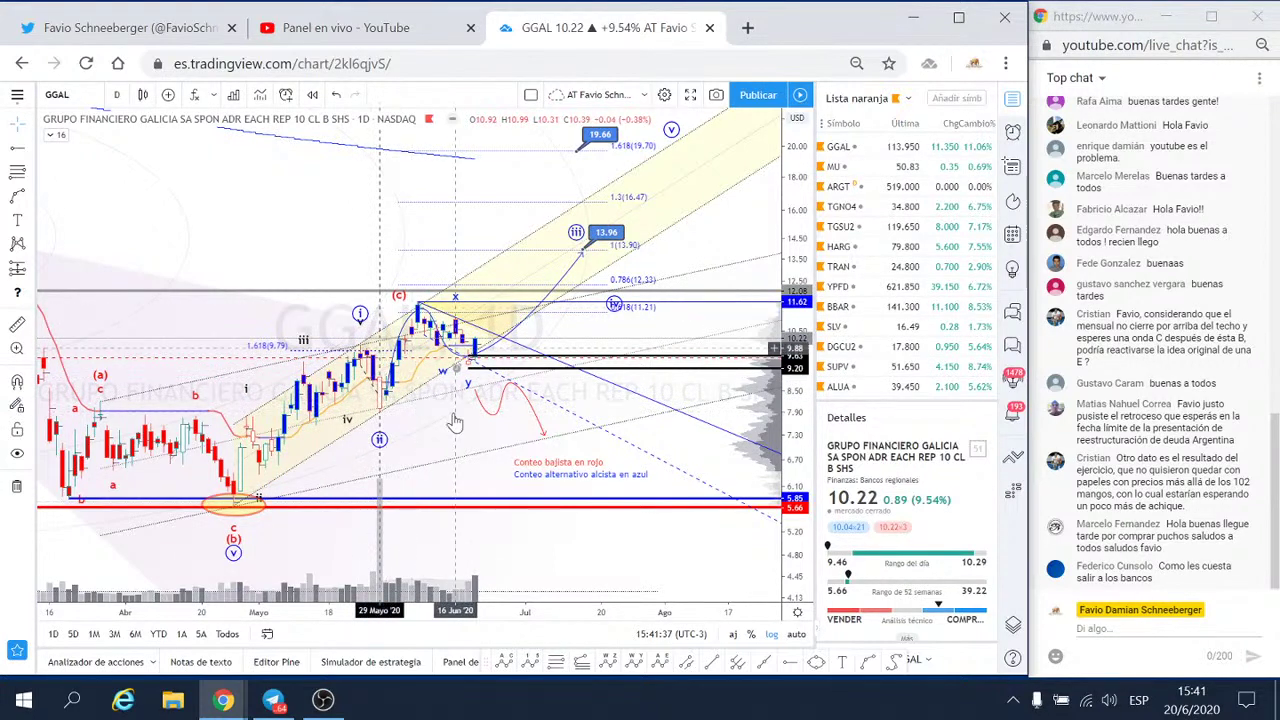
left_click(470, 315)
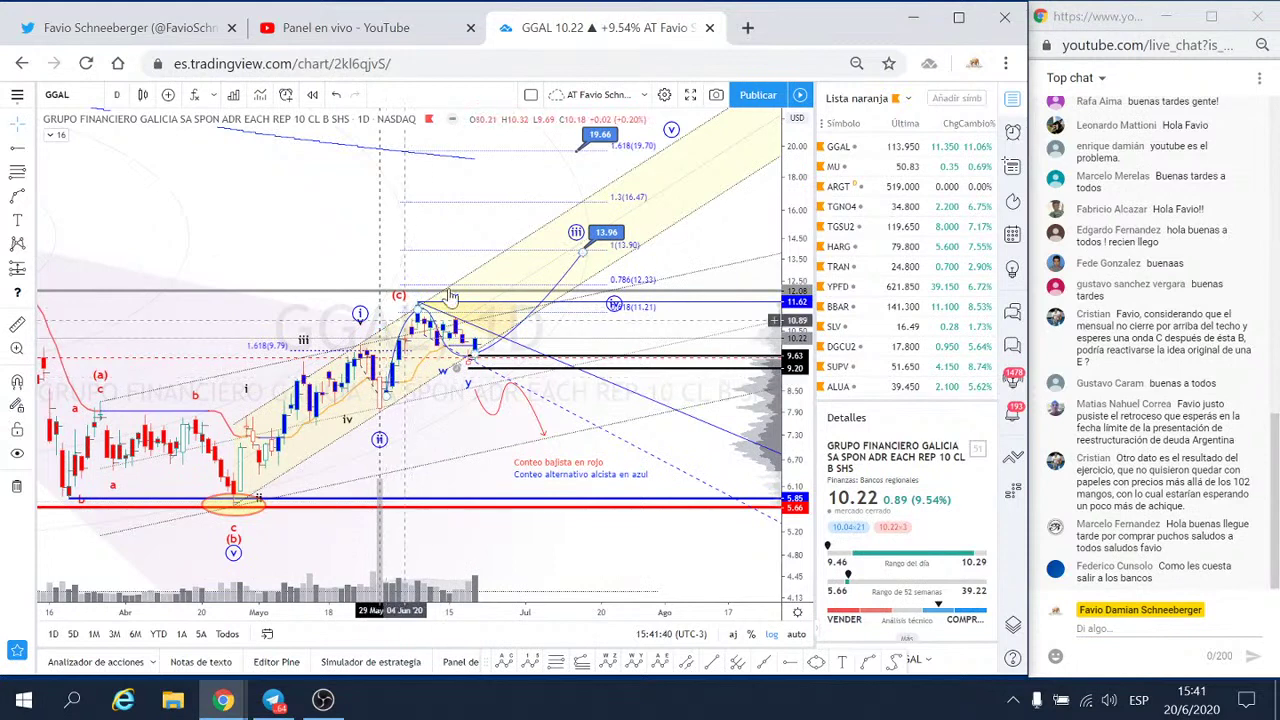
left_click(345, 435)
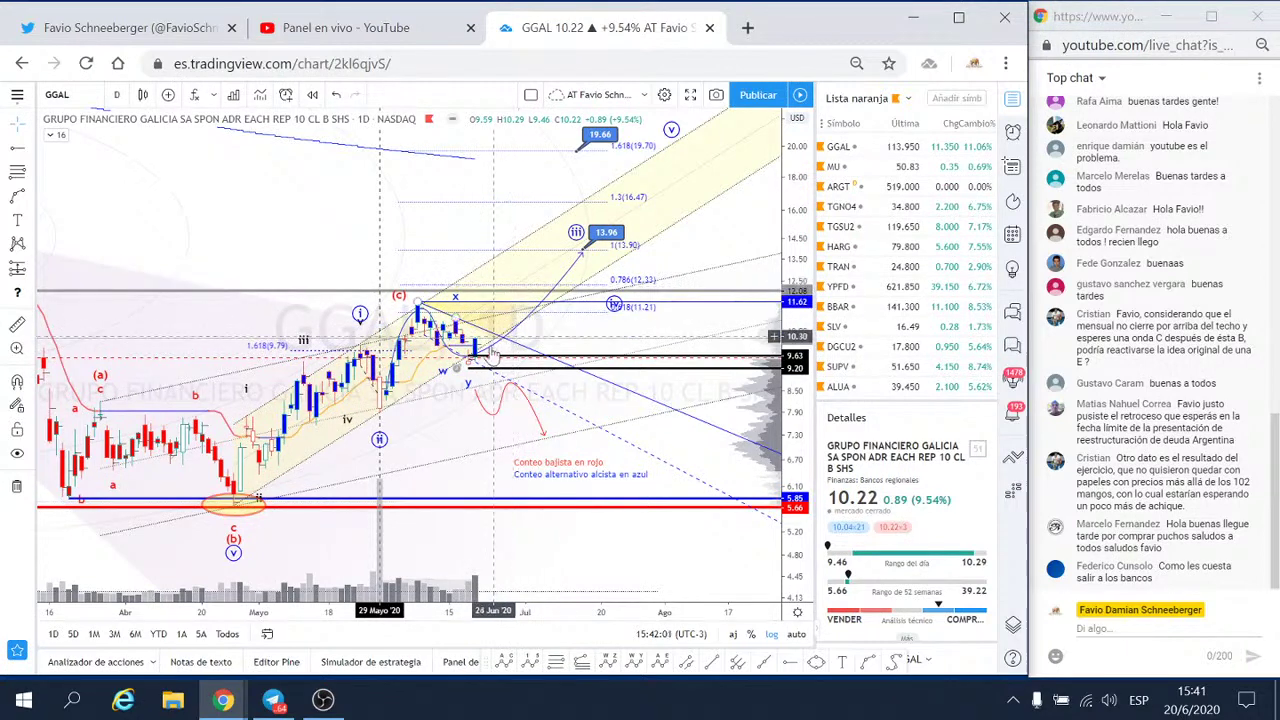
scroll(505, 279, "down", 1)
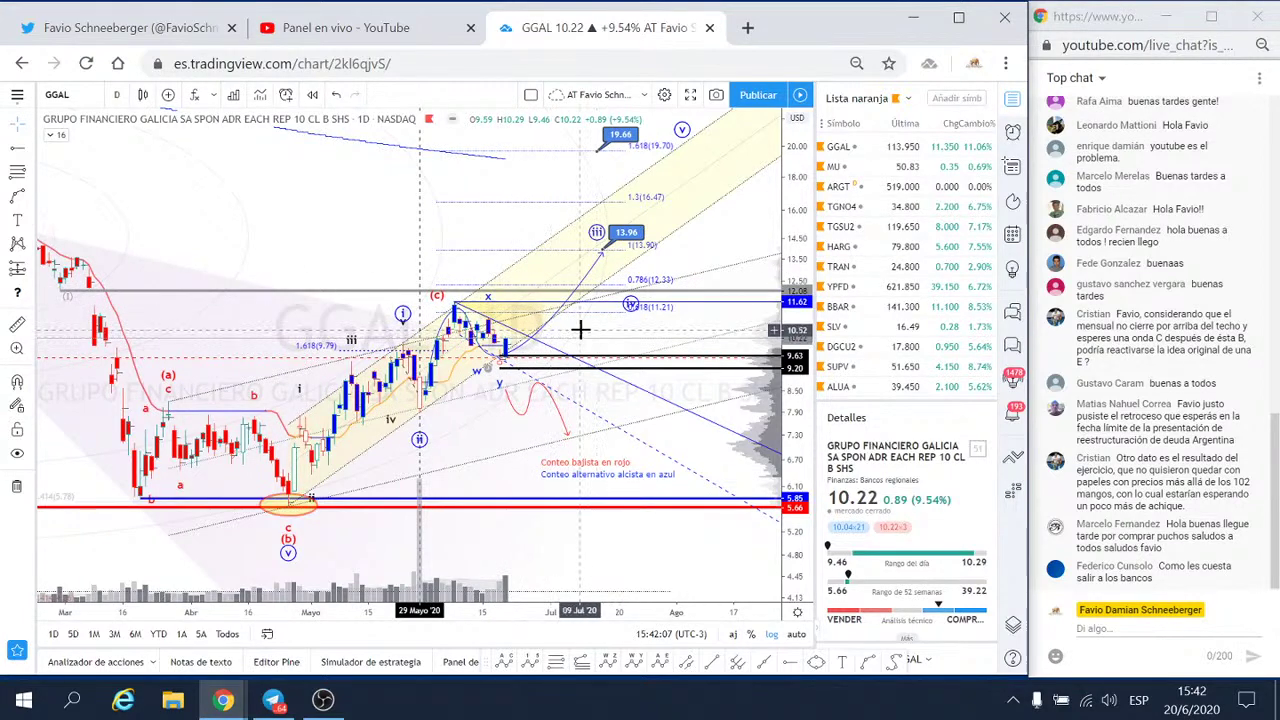
- Switch GGAL to the 1 hora interval, autoscale the price axis, and recentre the latest candles
left_click(116, 94)
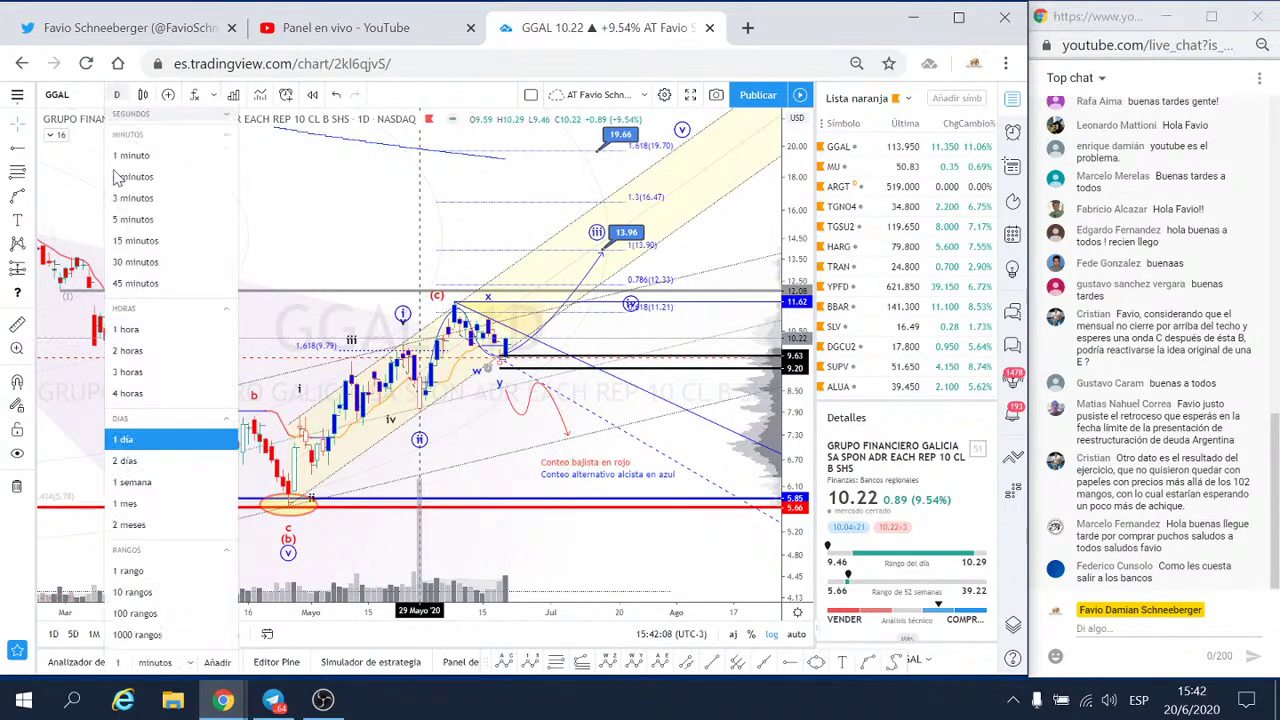
left_click(153, 331)
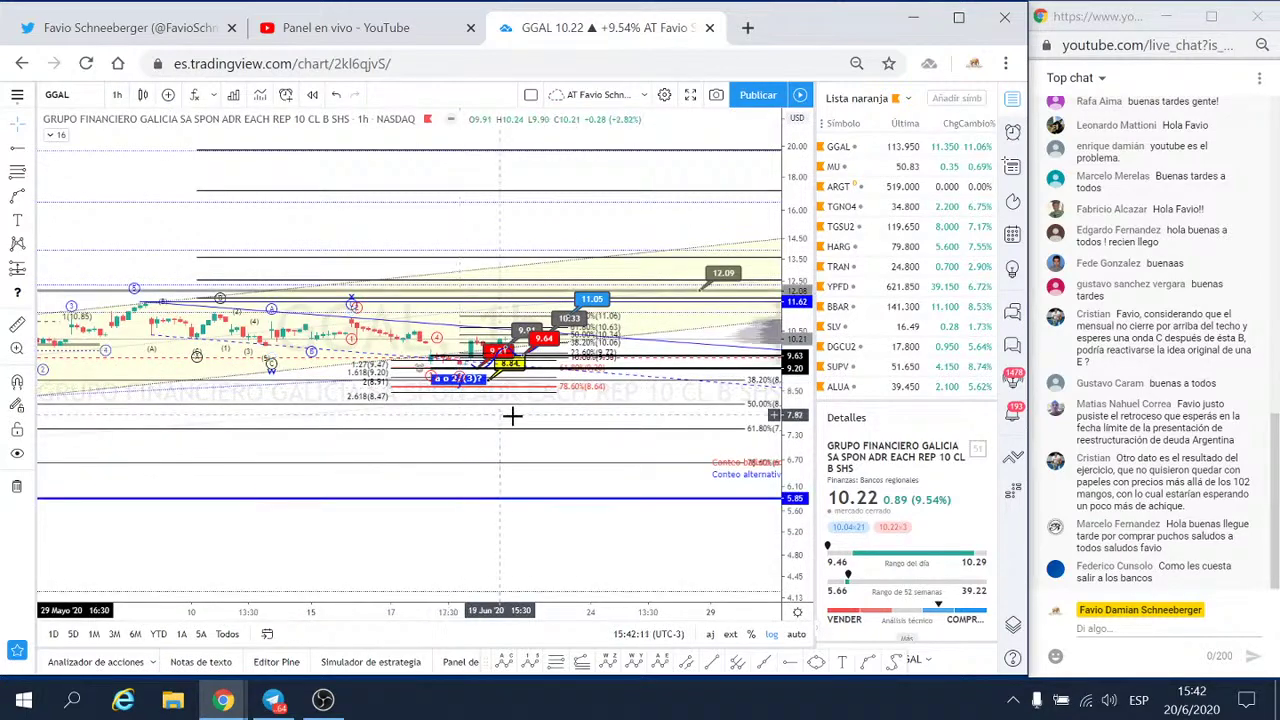
double_click(797, 535)
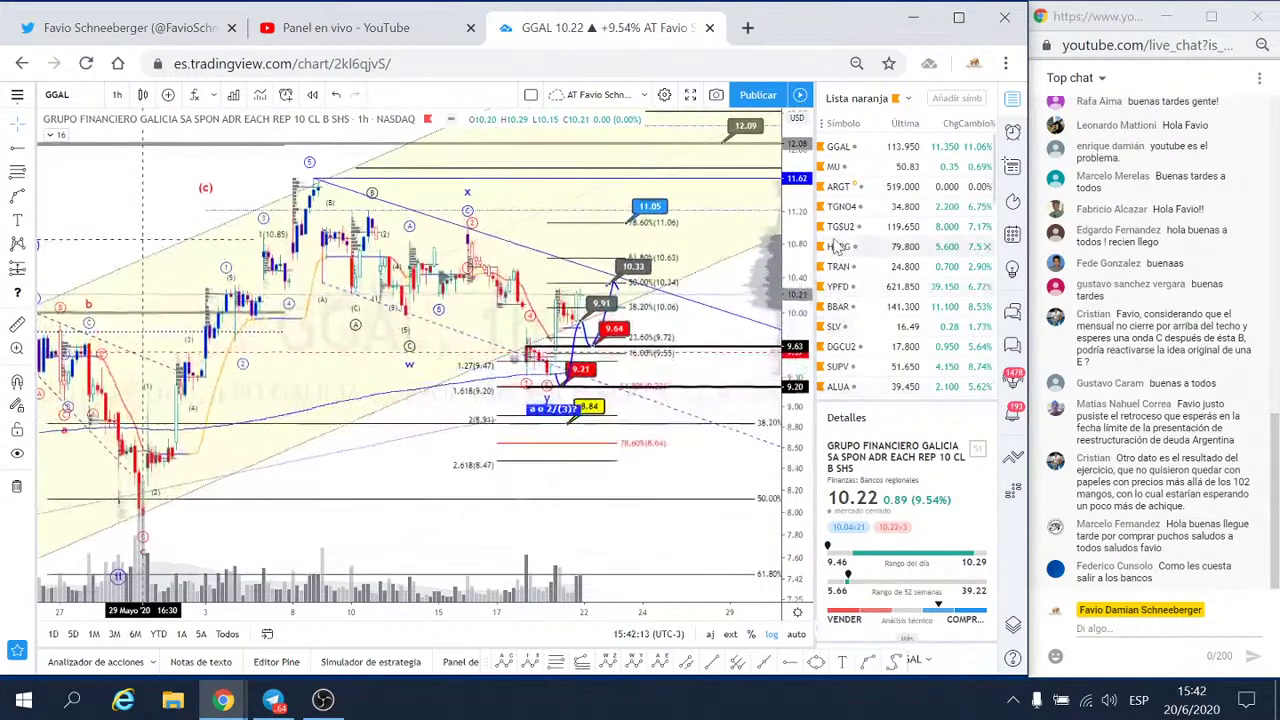
scroll(576, 424, "up", 2)
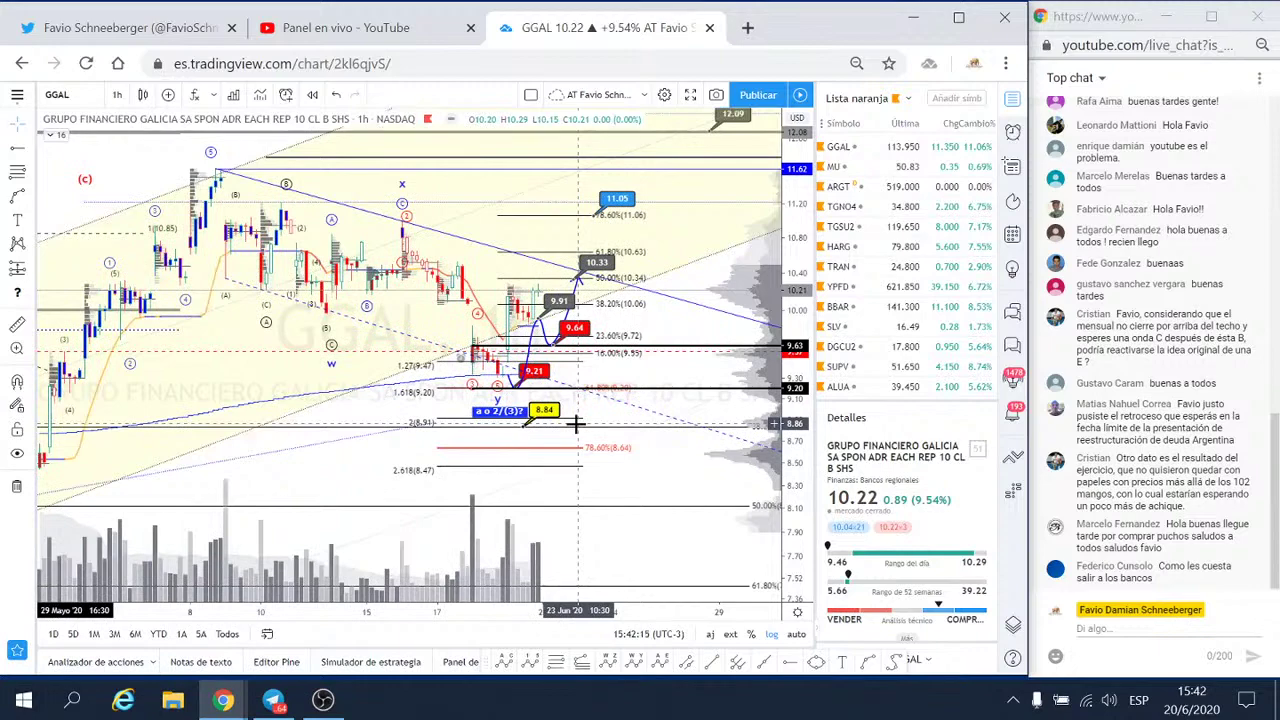
left_click_drag(294, 466, 365, 528)
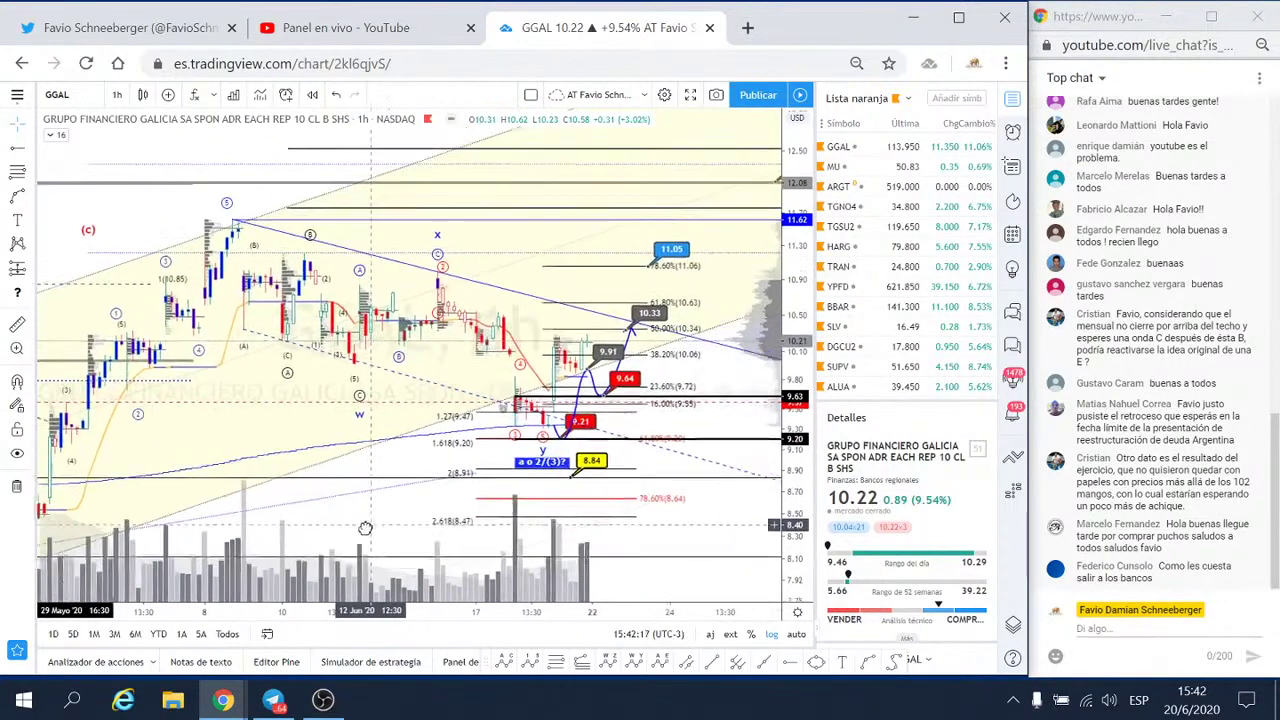
scroll(372, 524, "up", 1)
scroll(380, 520, "up", 1)
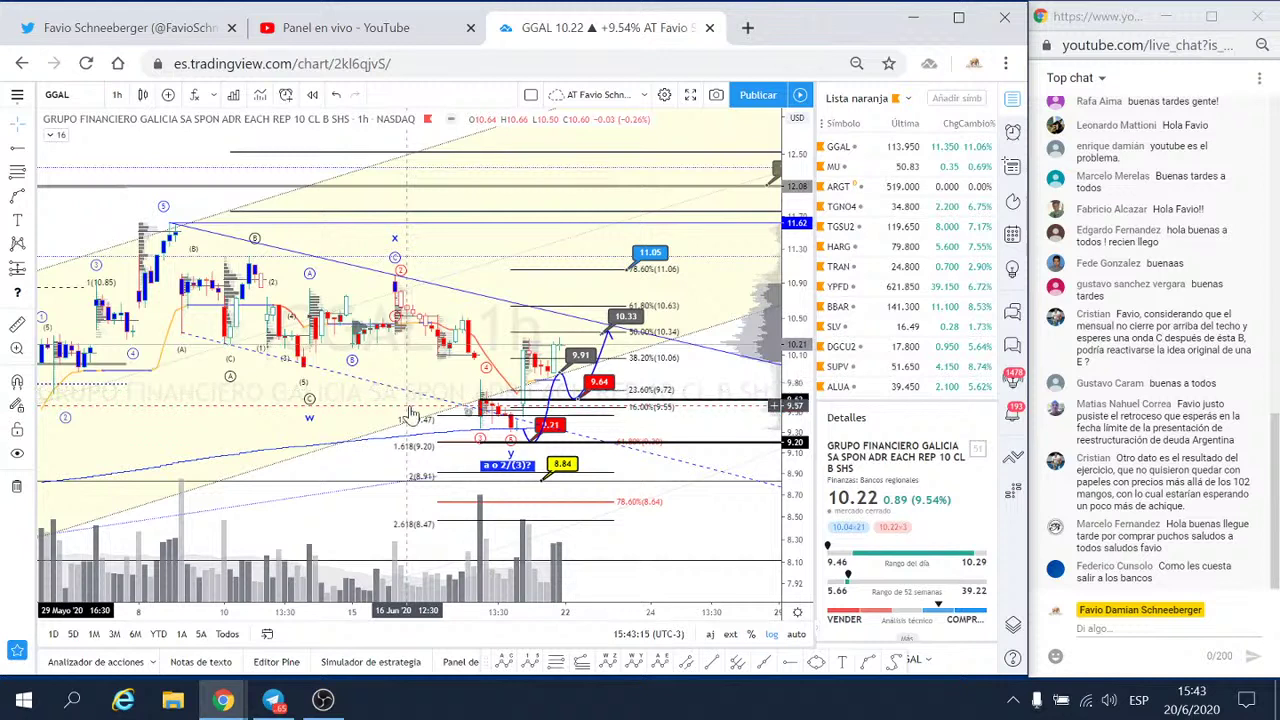
- Replace the w-x-y wave with an ABC correction from the 08 Jun high to the 18 Jun low
left_click(314, 427)
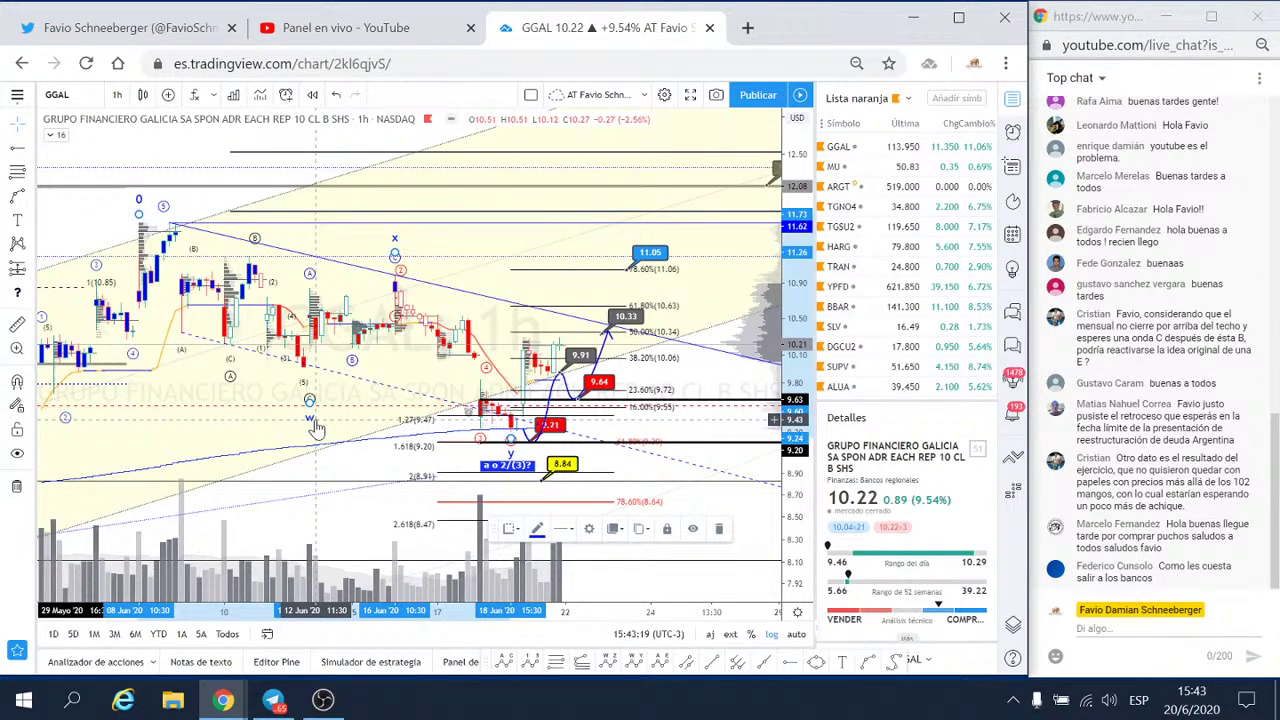
key("Delete")
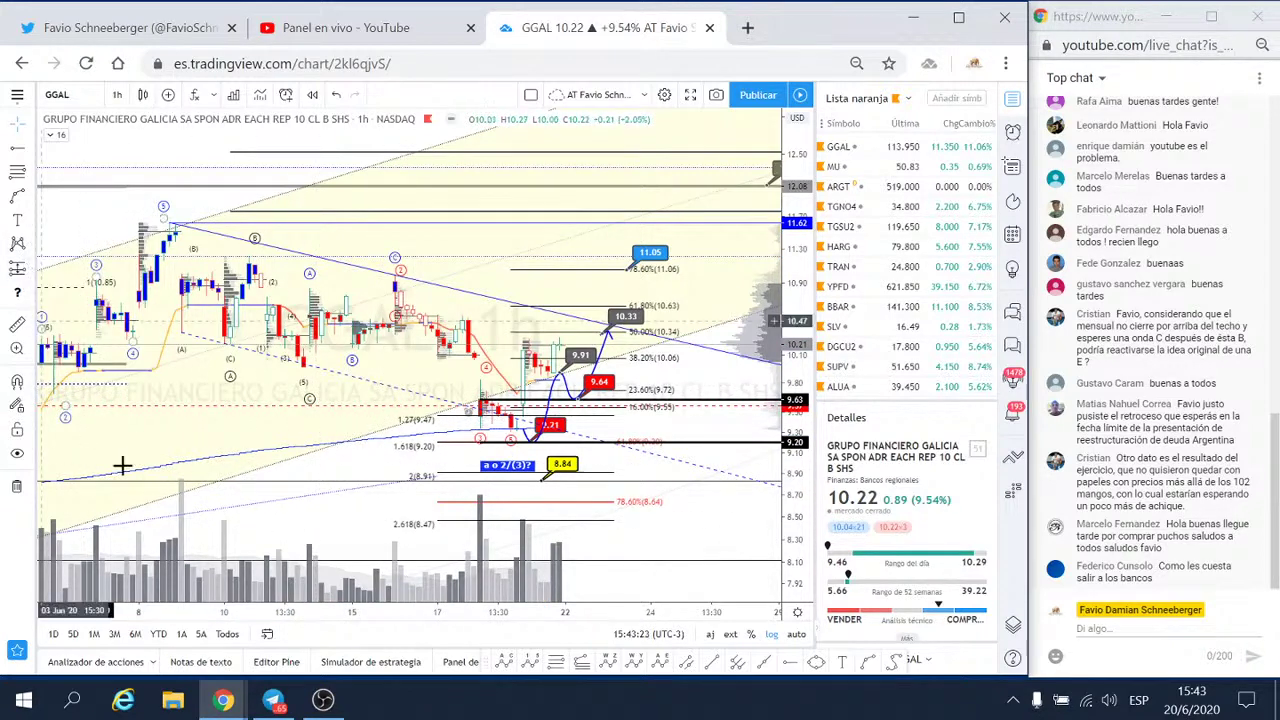
left_click(510, 664)
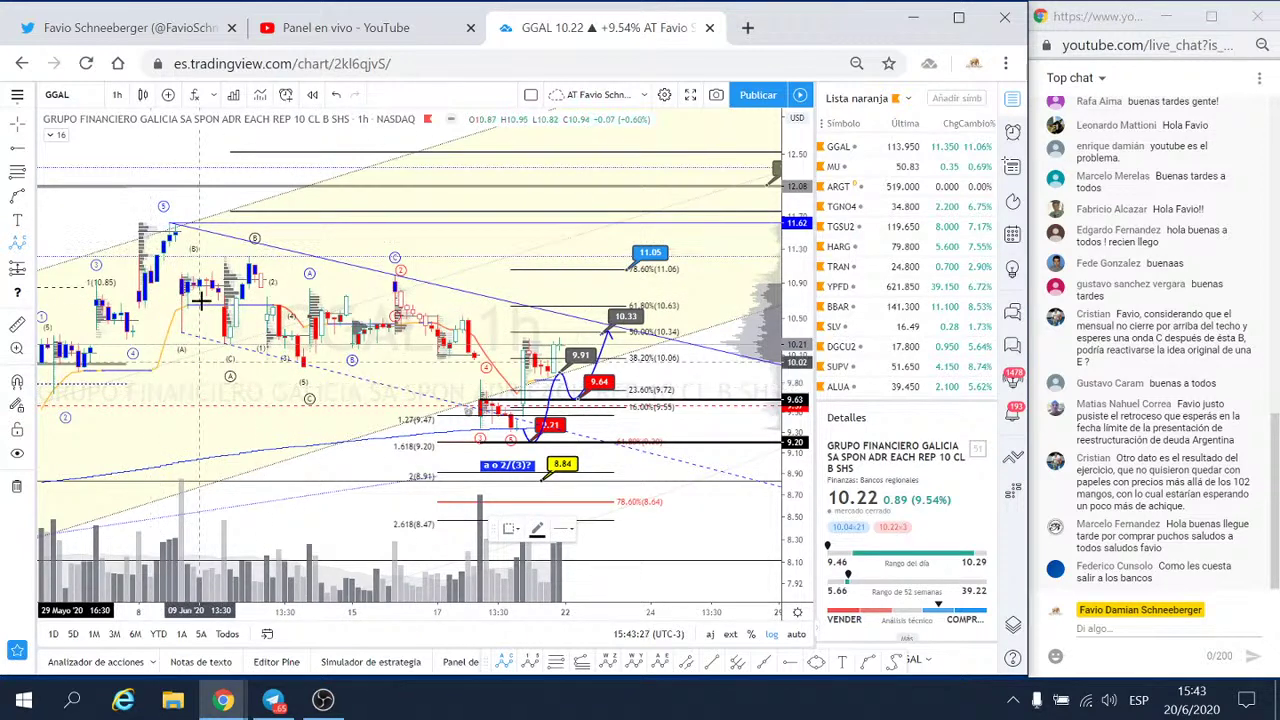
left_click(172, 228)
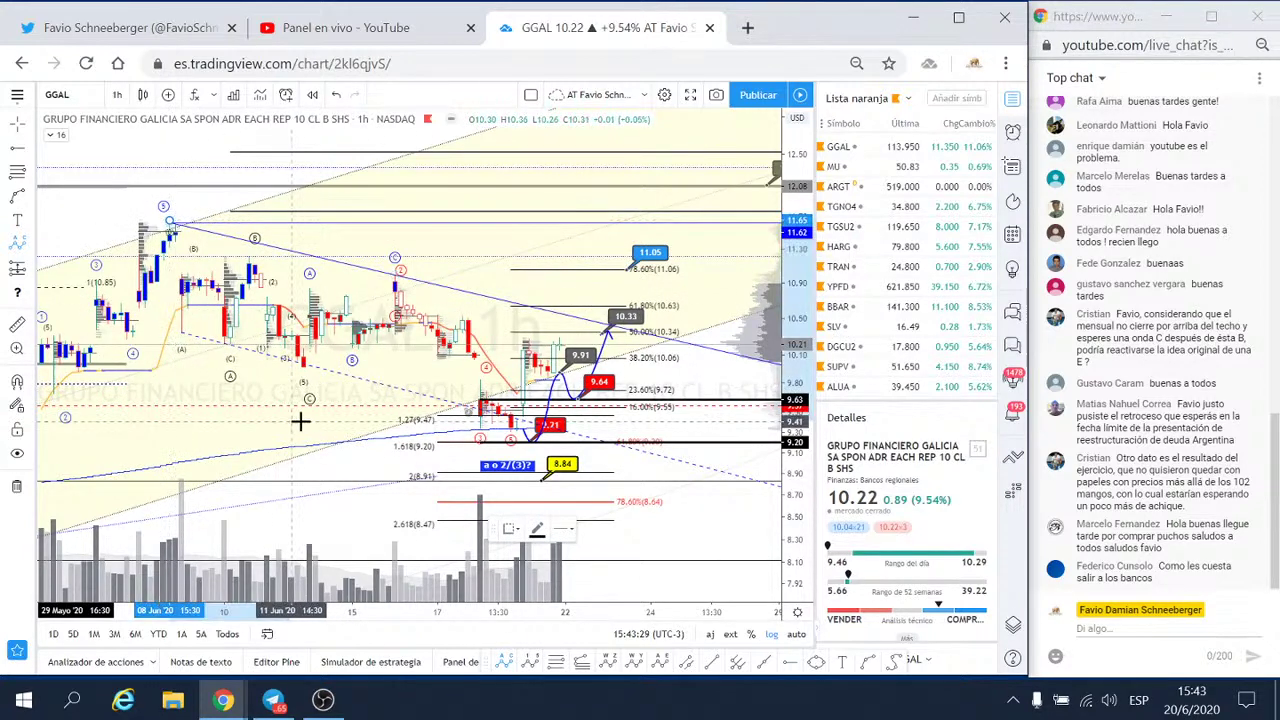
left_click(309, 410)
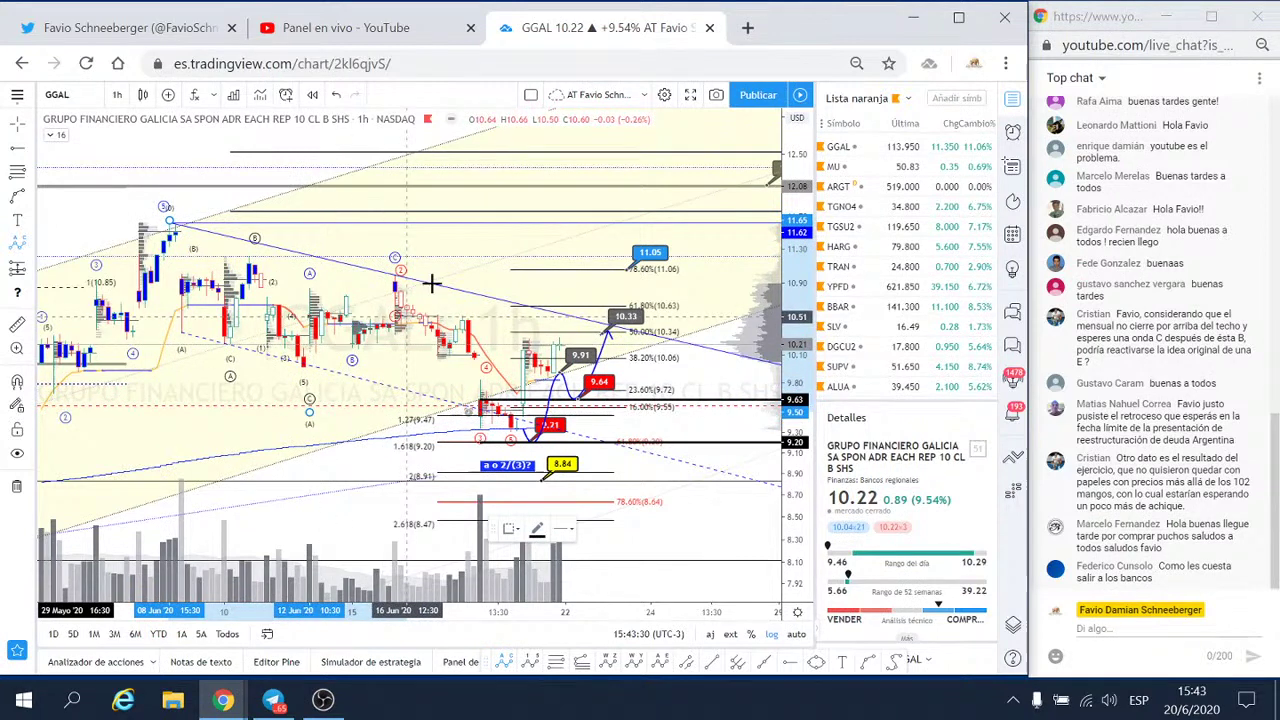
left_click(396, 245)
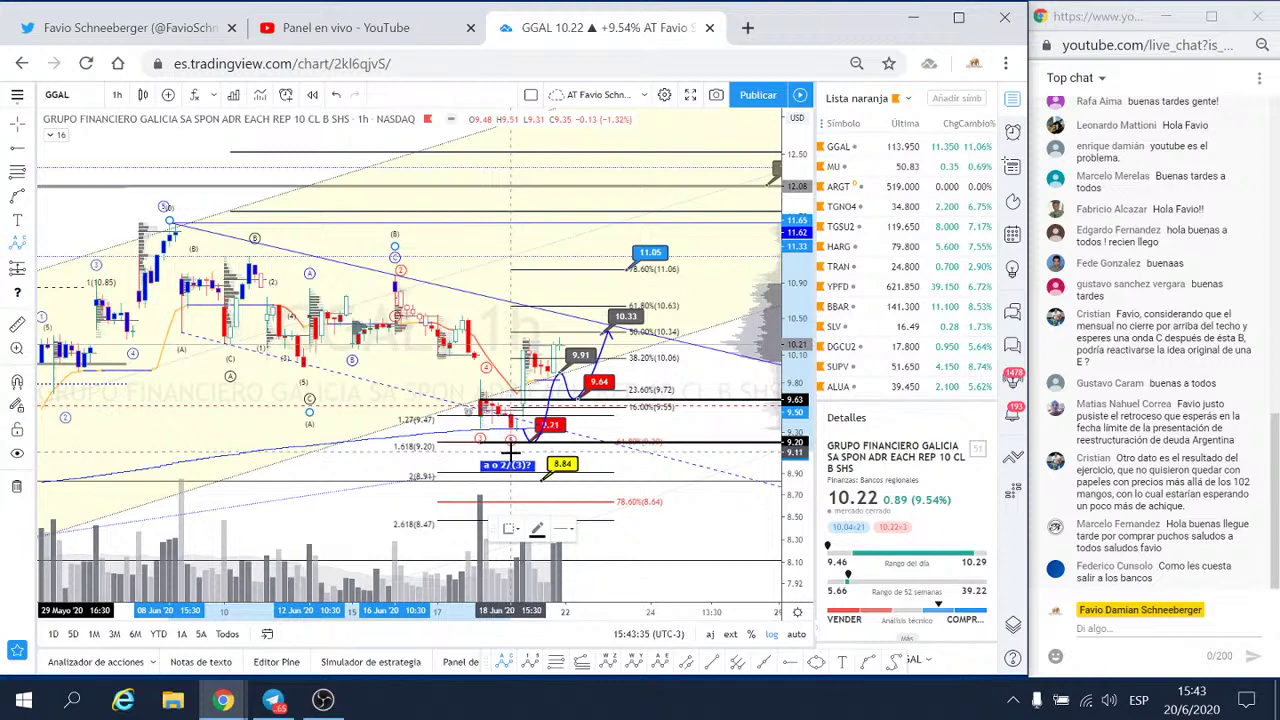
left_click(510, 450)
- Make the ABC wave visible on daily charts, with Subminutte degree and blue colour
left_click(589, 530)
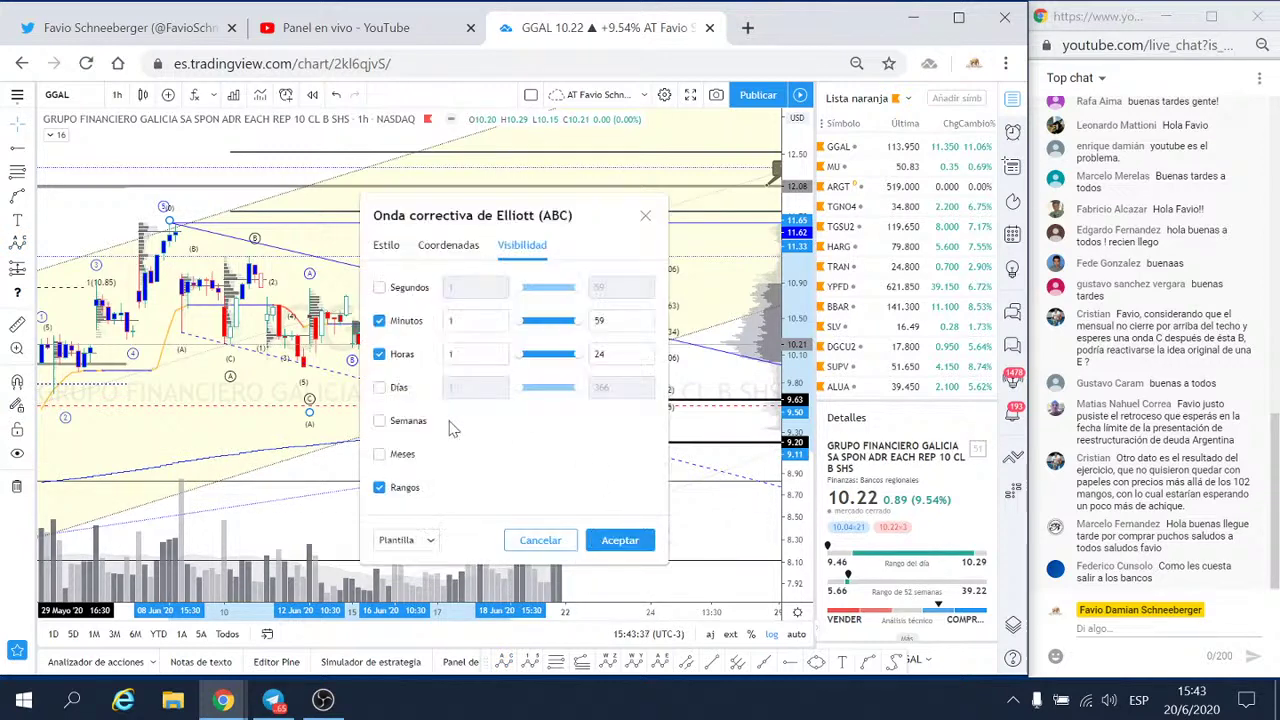
left_click(381, 388)
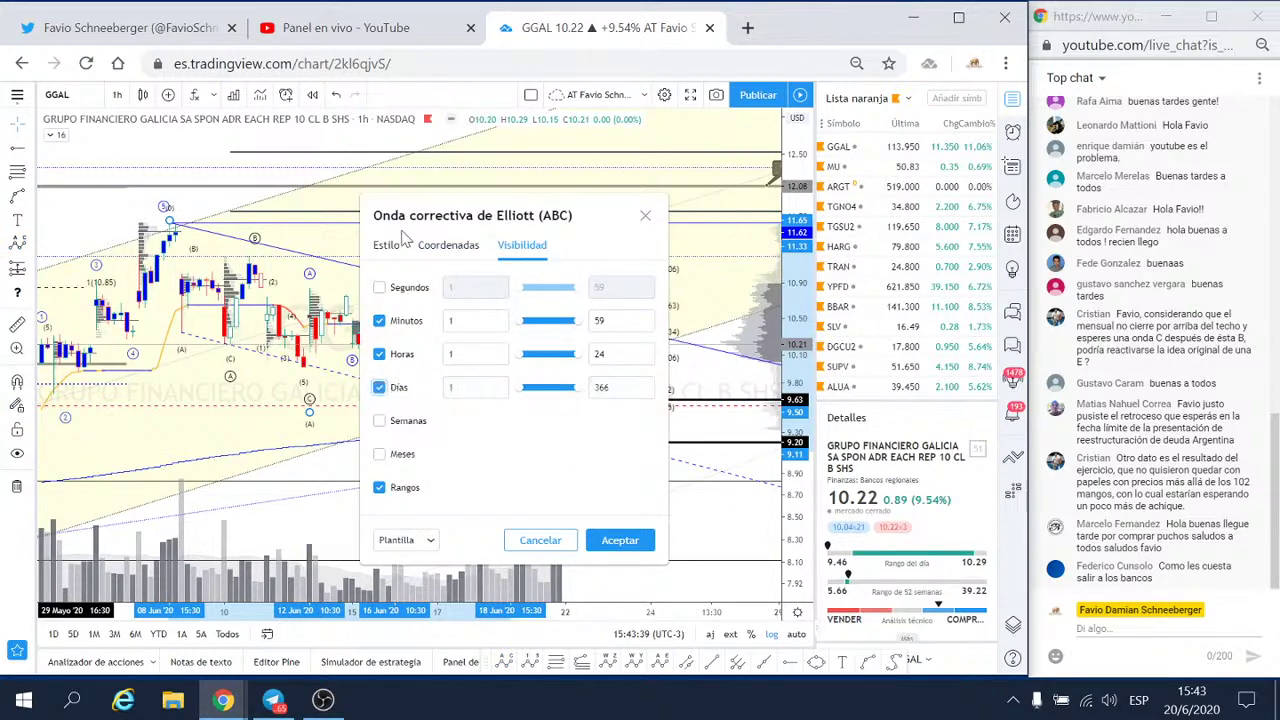
left_click(386, 246)
left_click(475, 354)
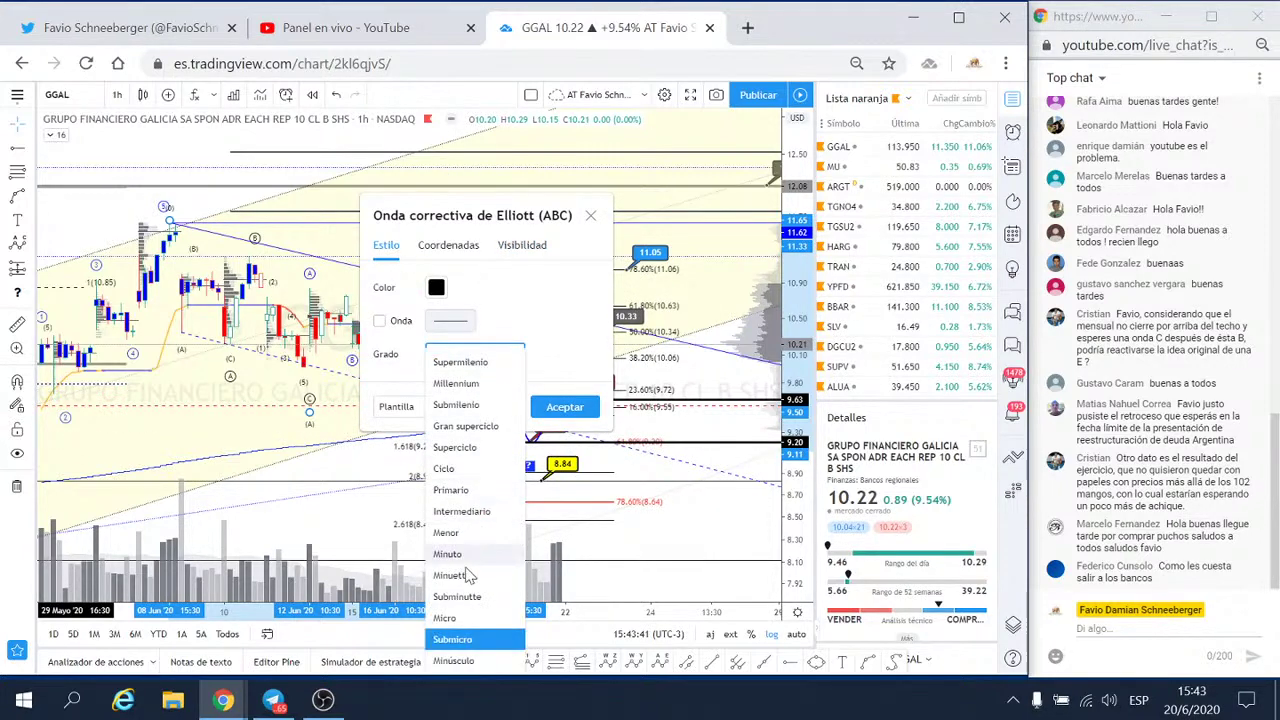
left_click(463, 598)
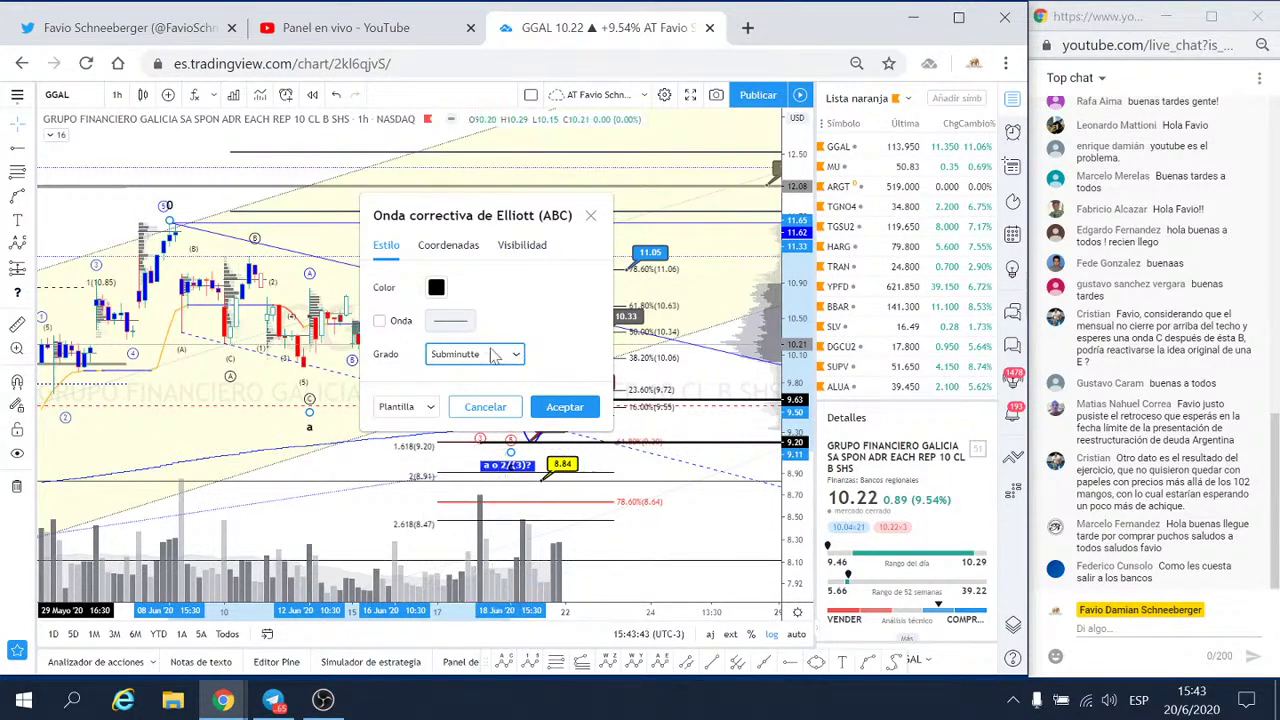
left_click(436, 288)
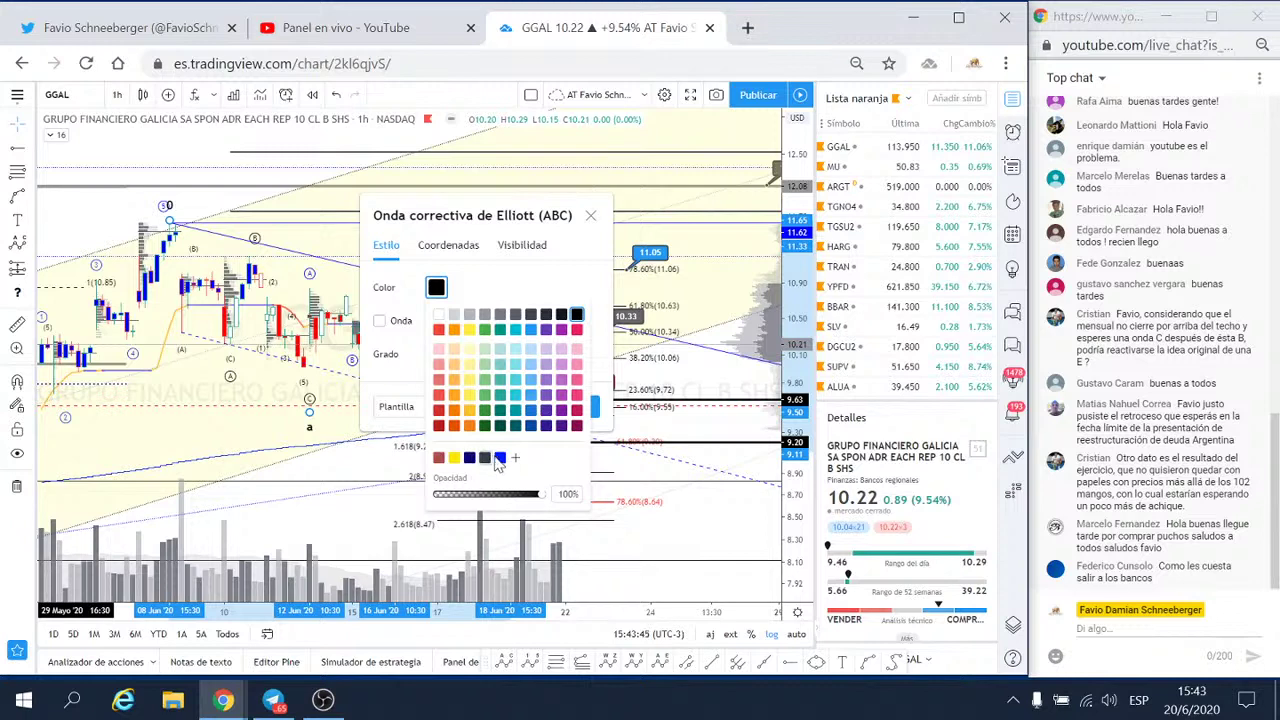
left_click(580, 276)
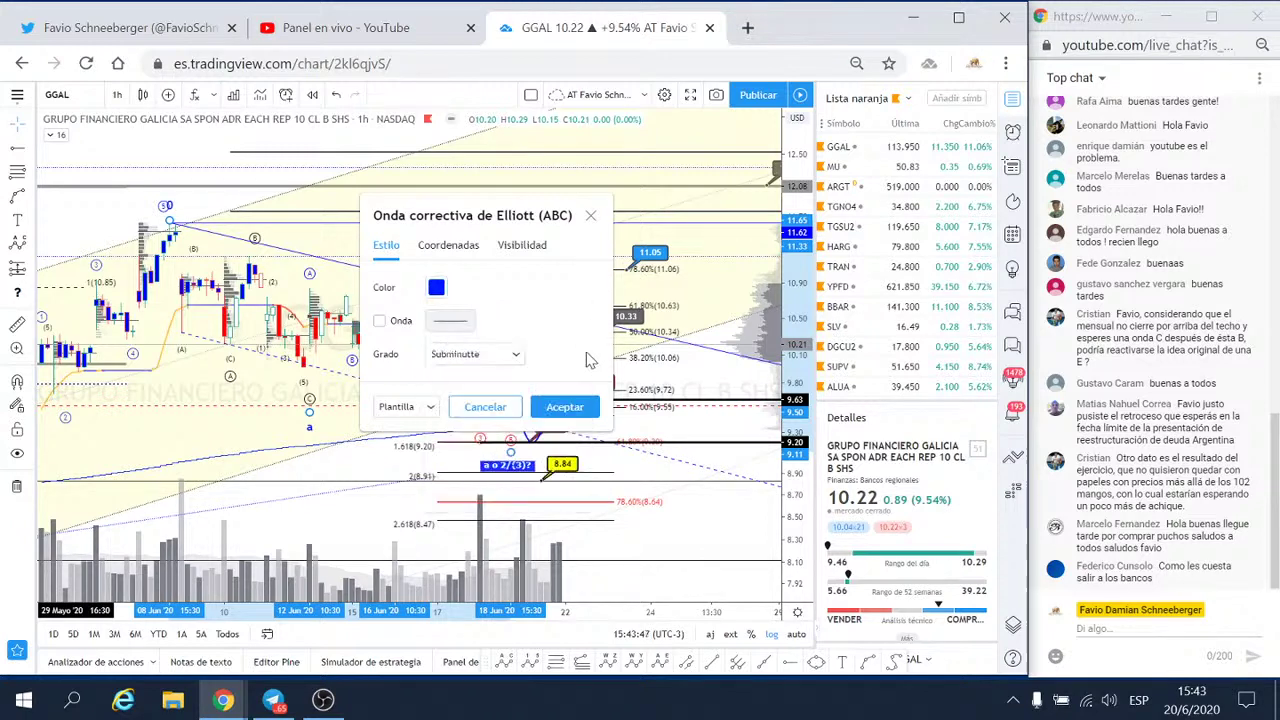
left_click(564, 407)
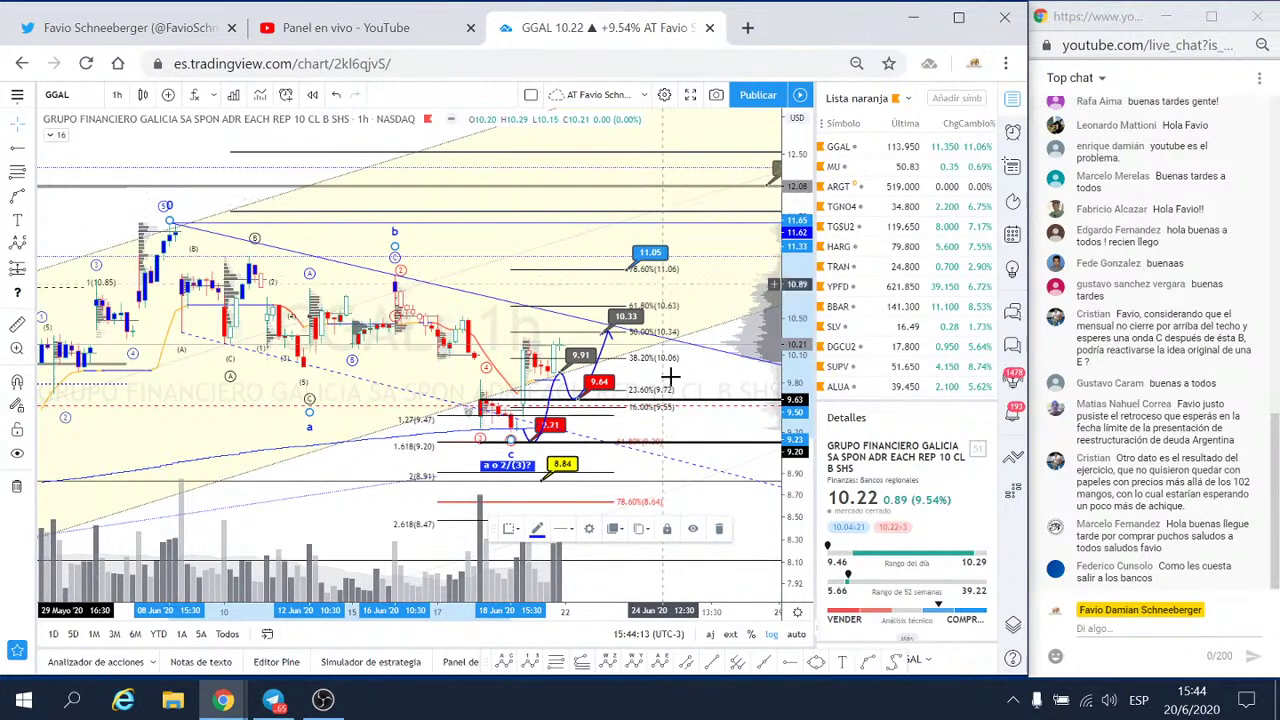
scroll(686, 451, "up", 2)
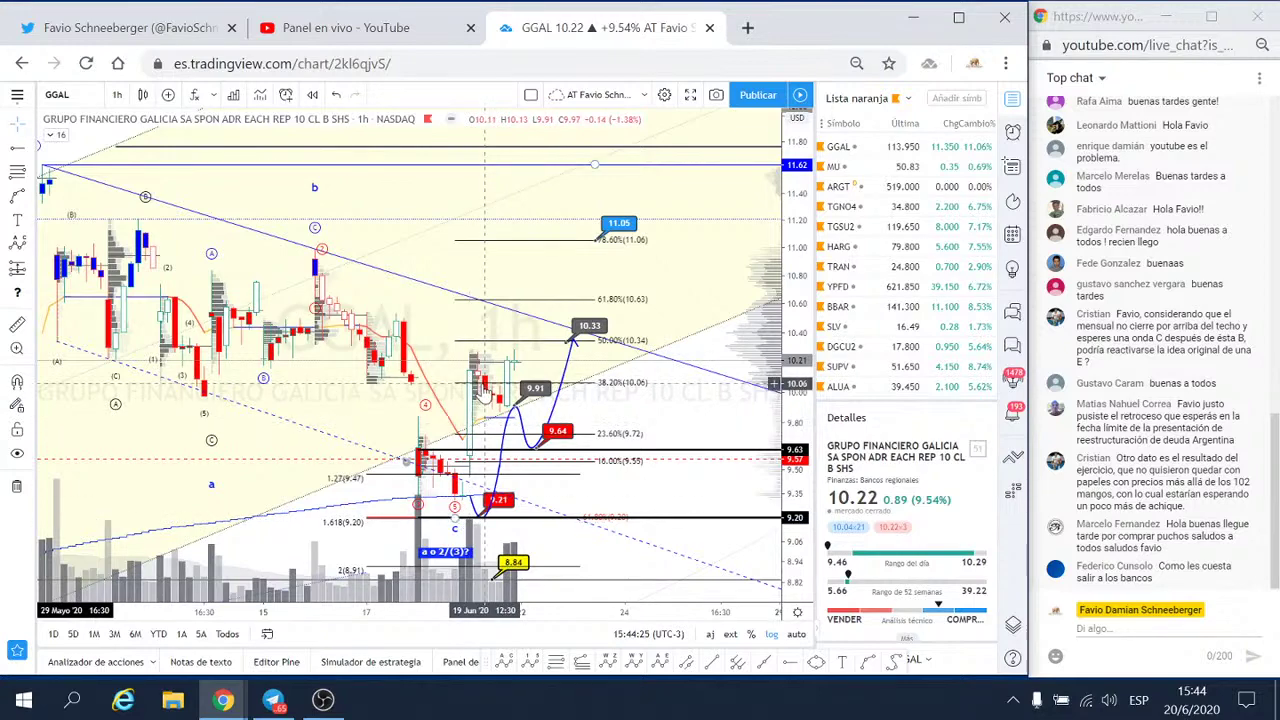
scroll(480, 430, "down", 2)
left_click_drag(792, 340, 792, 390)
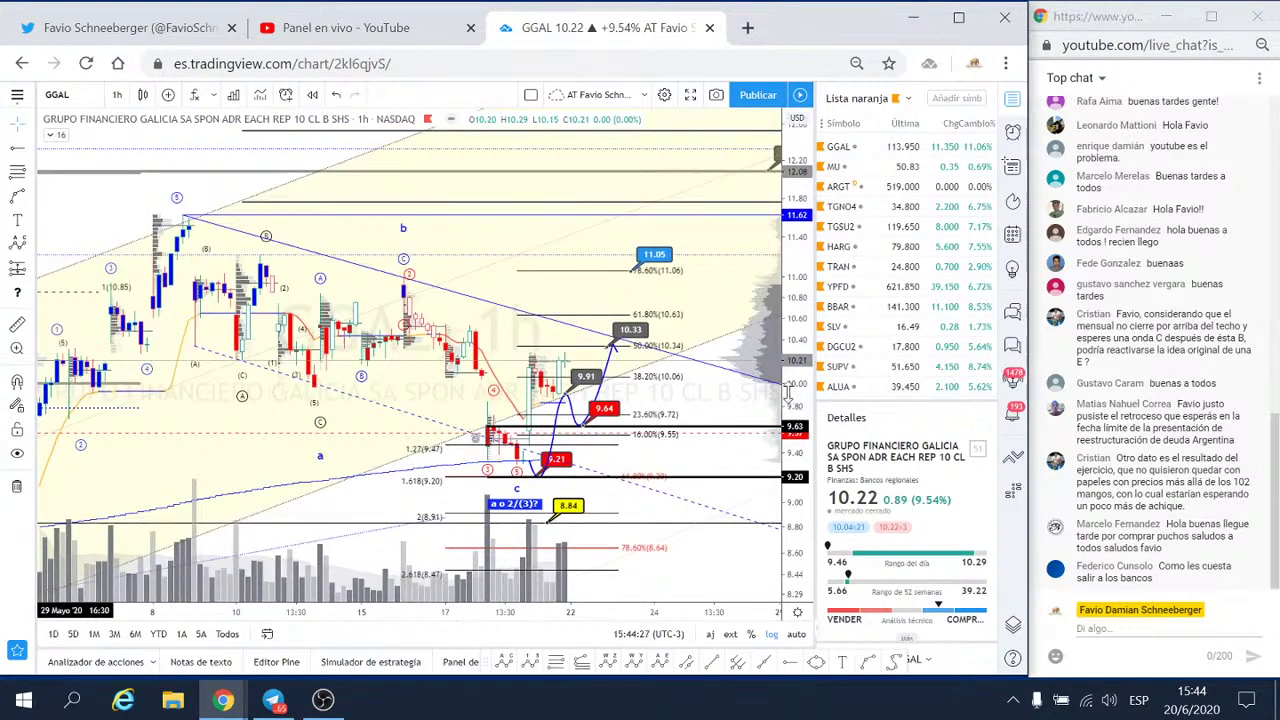
scroll(775, 395, "down", 1)
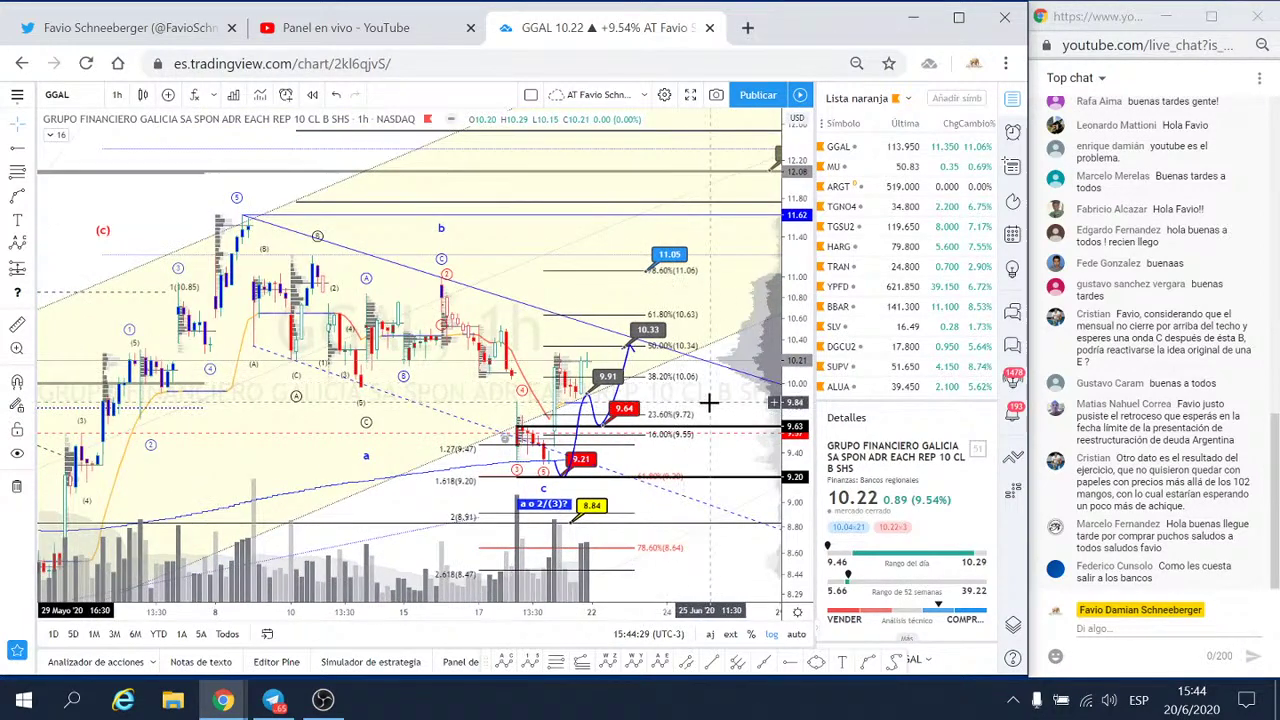
left_click_drag(708, 402, 581, 404)
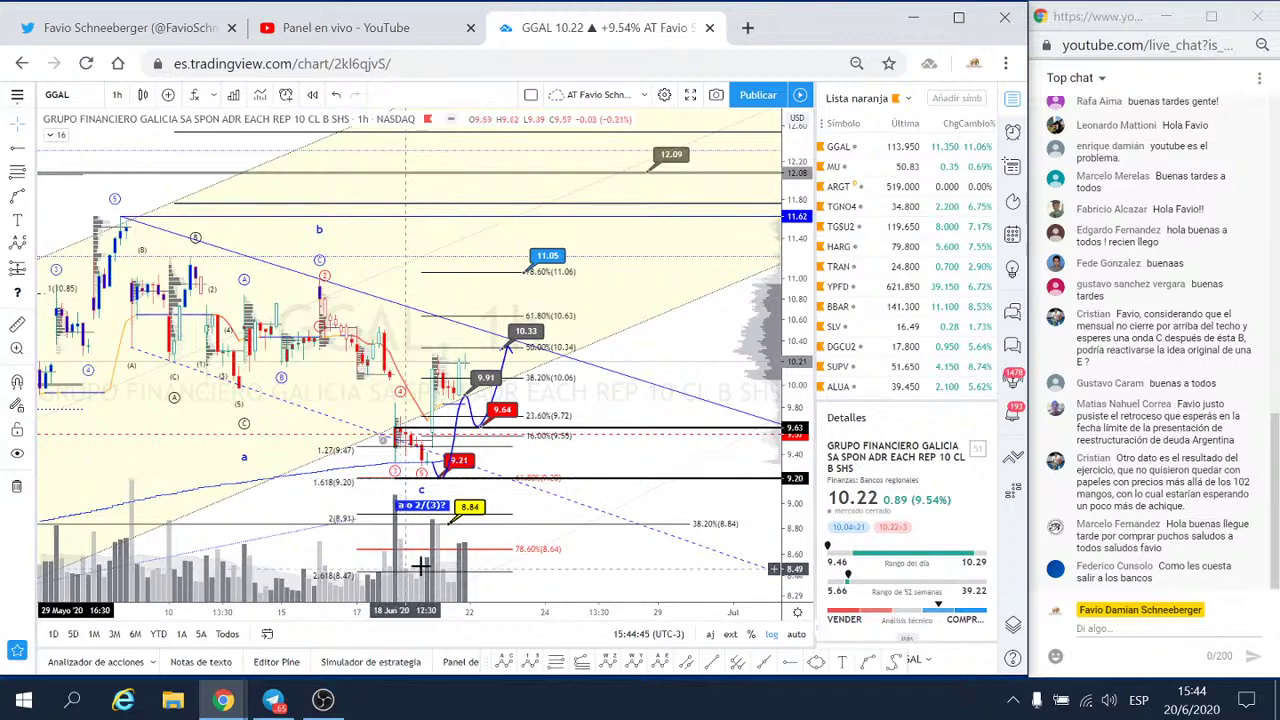
scroll(366, 510, "down", 5)
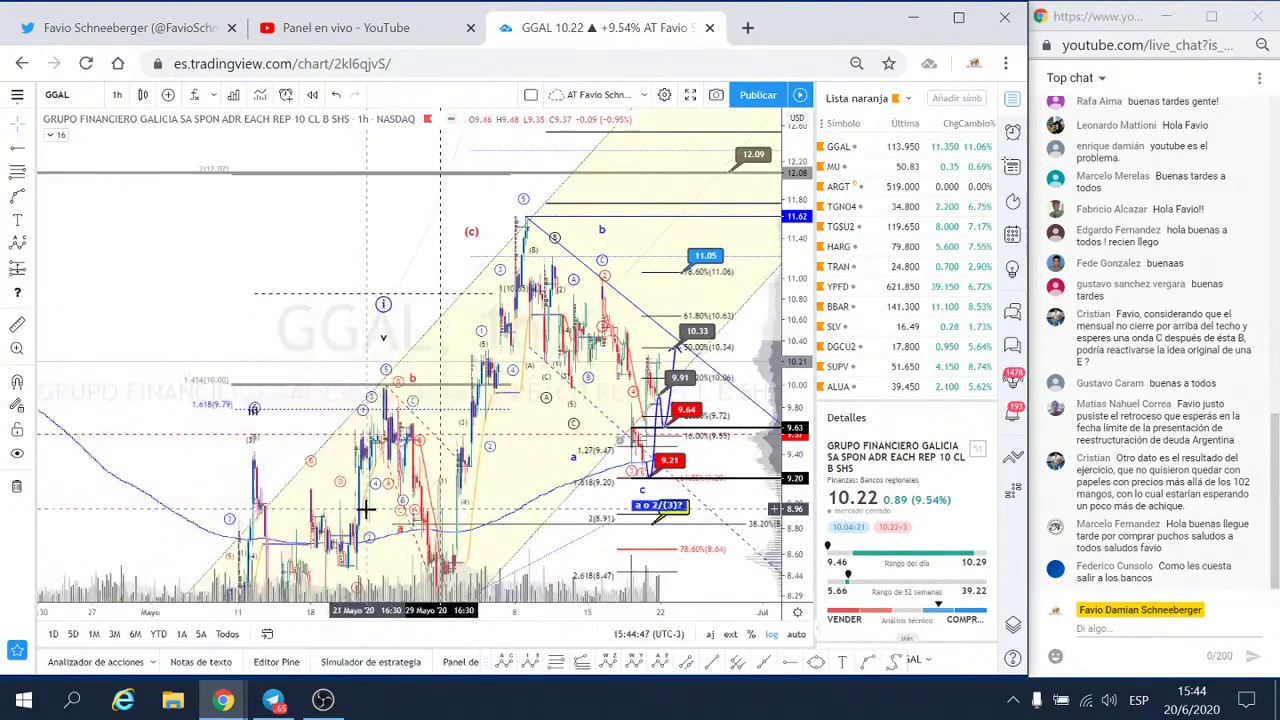
scroll(366, 510, "down", 2)
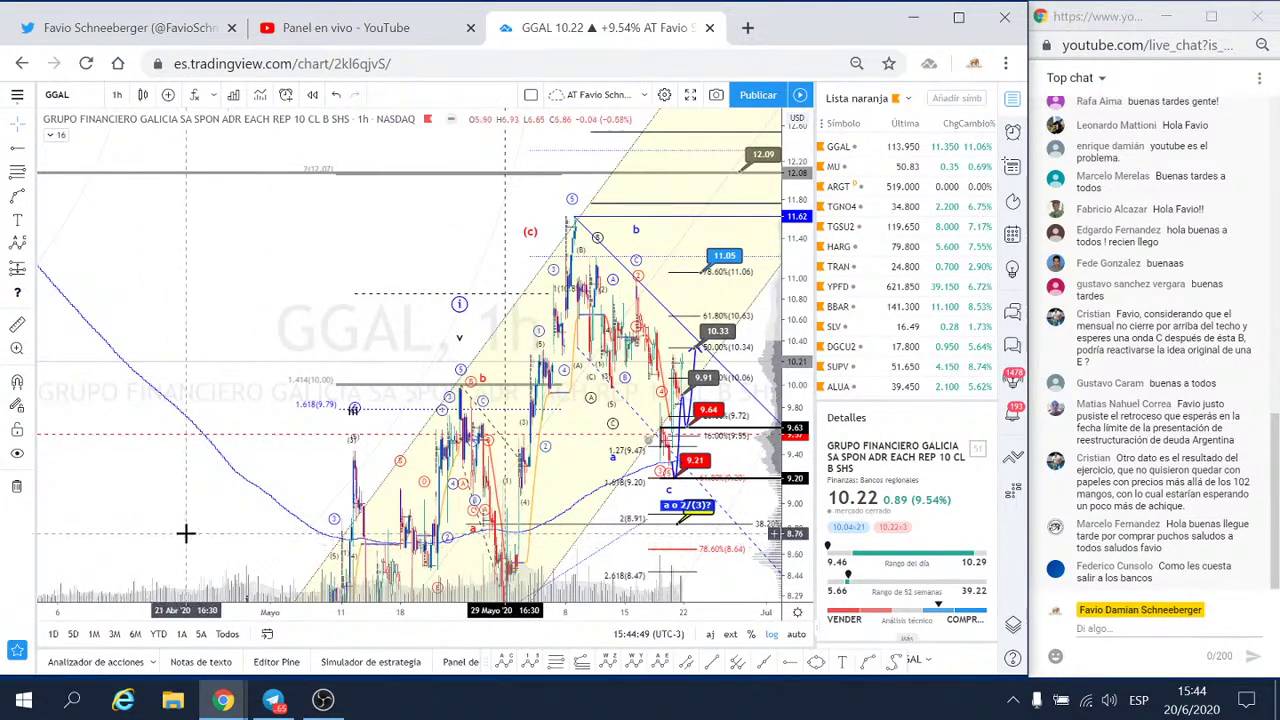
left_click_drag(185, 533, 323, 284)
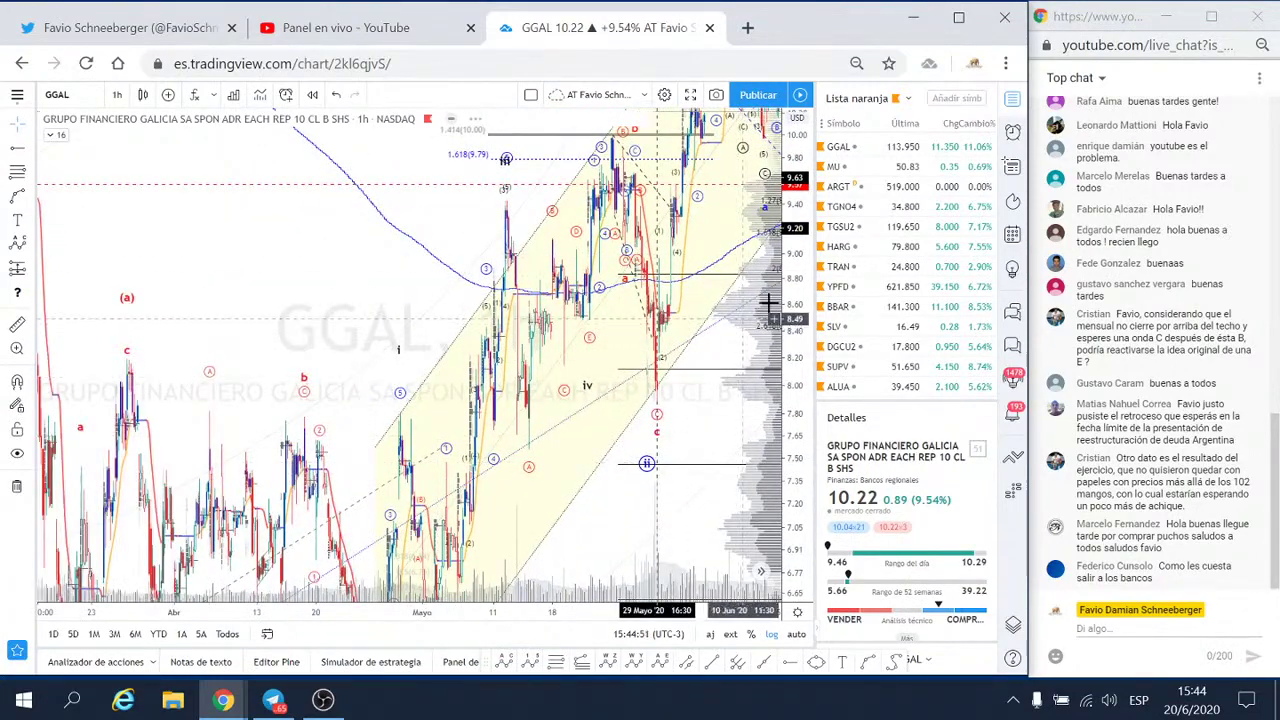
left_click_drag(768, 302, 542, 533)
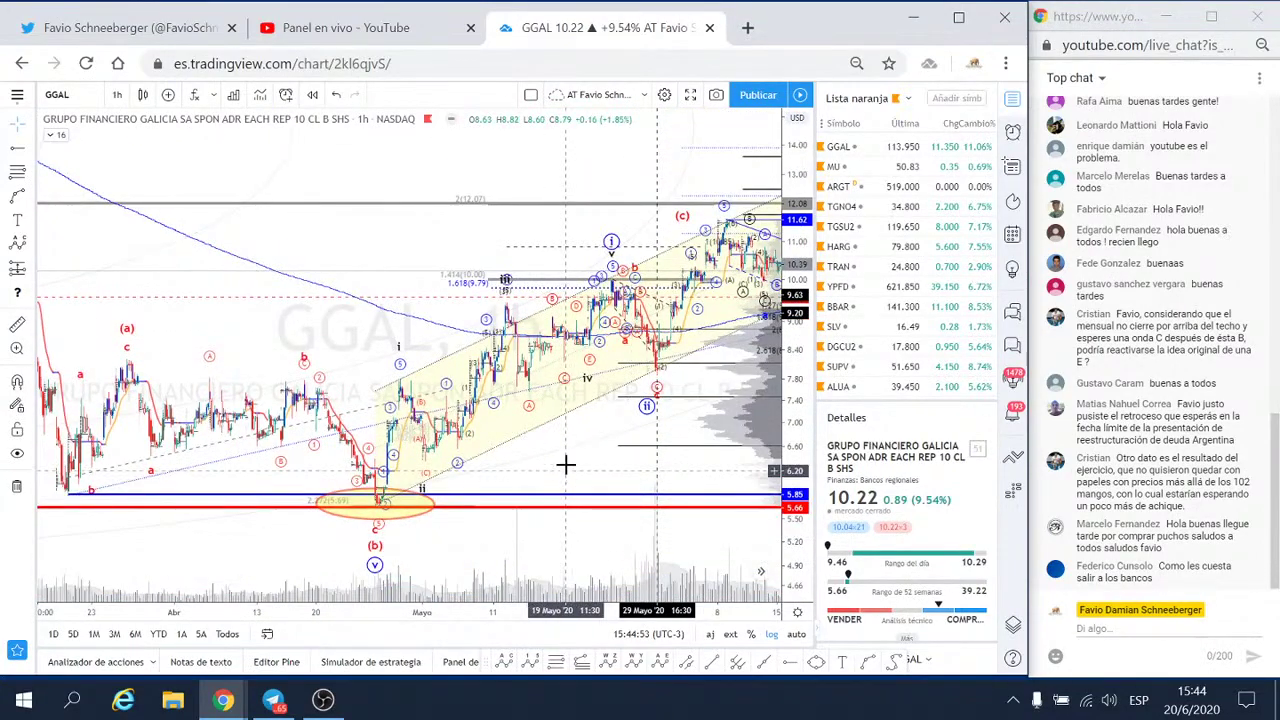
left_click_drag(565, 463, 347, 263)
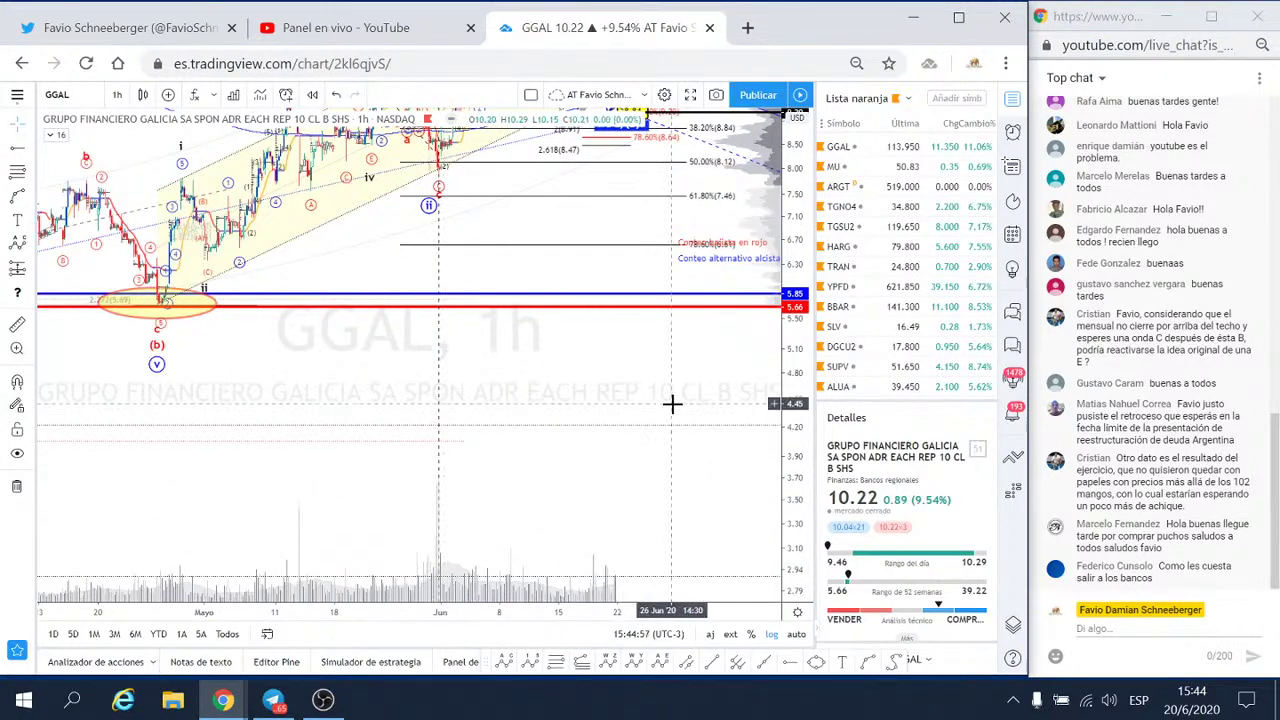
left_click_drag(674, 403, 663, 410)
scroll(690, 540, "up", 3)
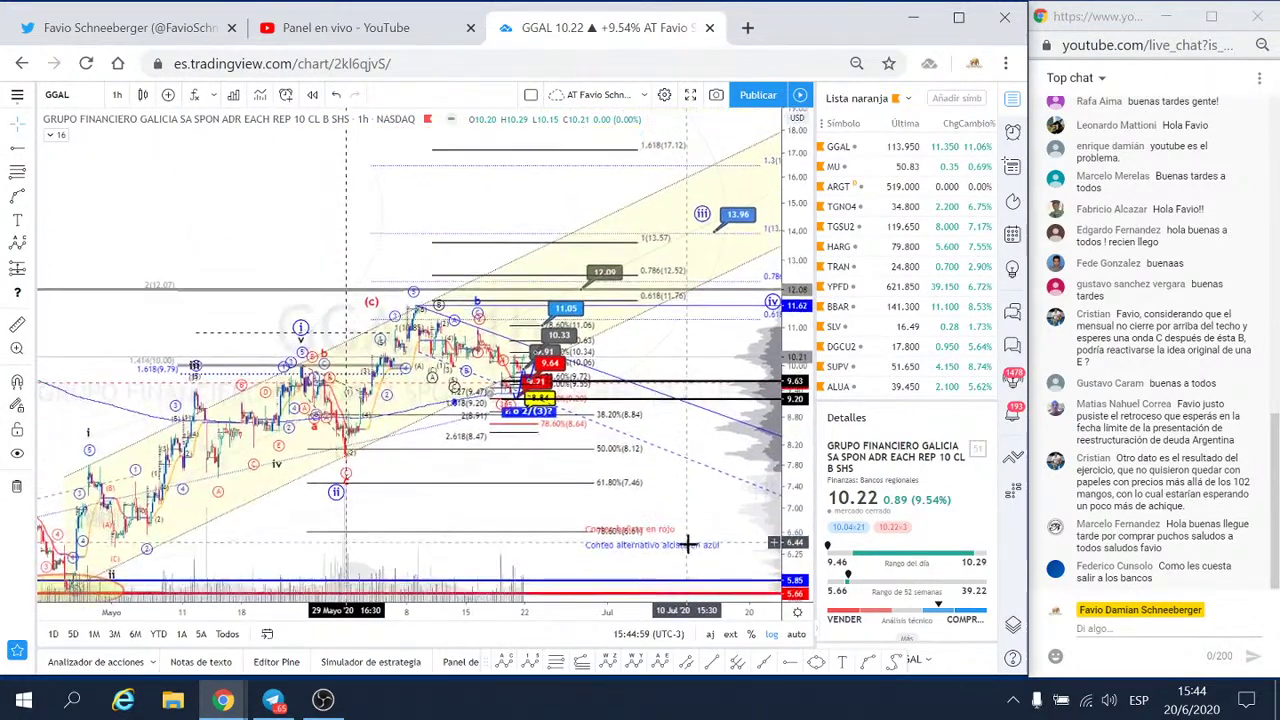
scroll(790, 545, "up", 2)
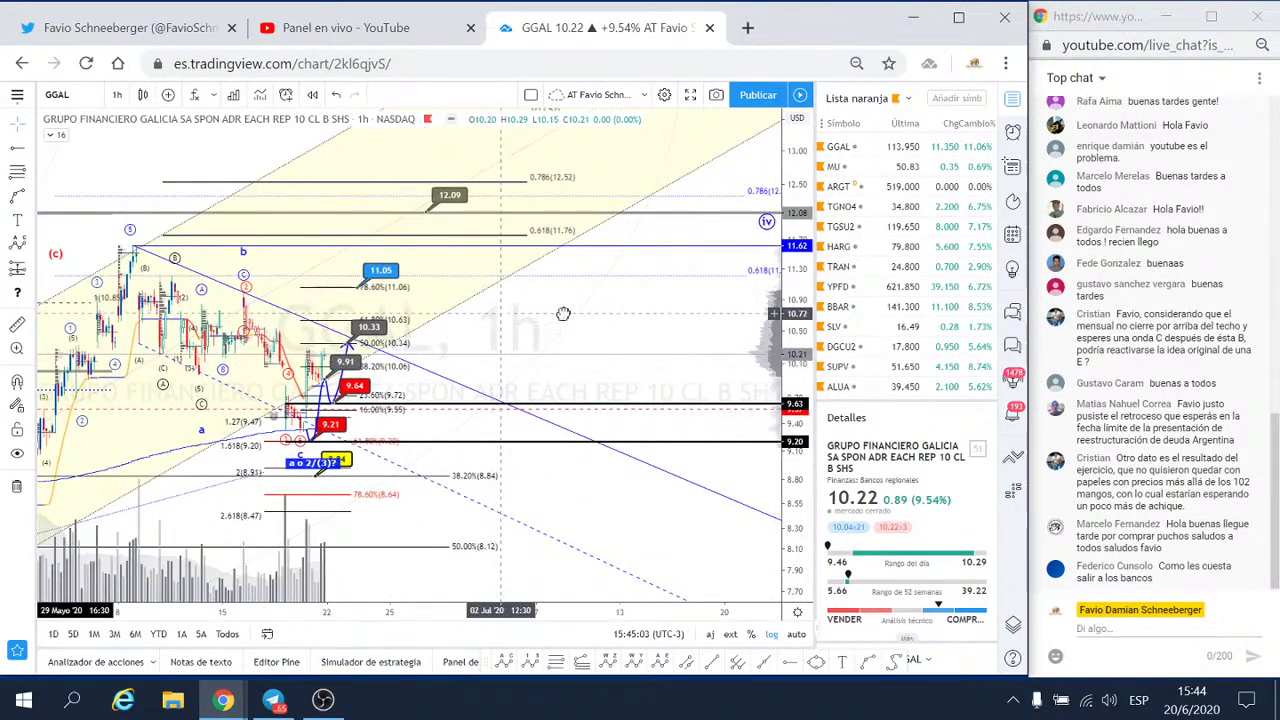
left_click_drag(563, 313, 650, 341)
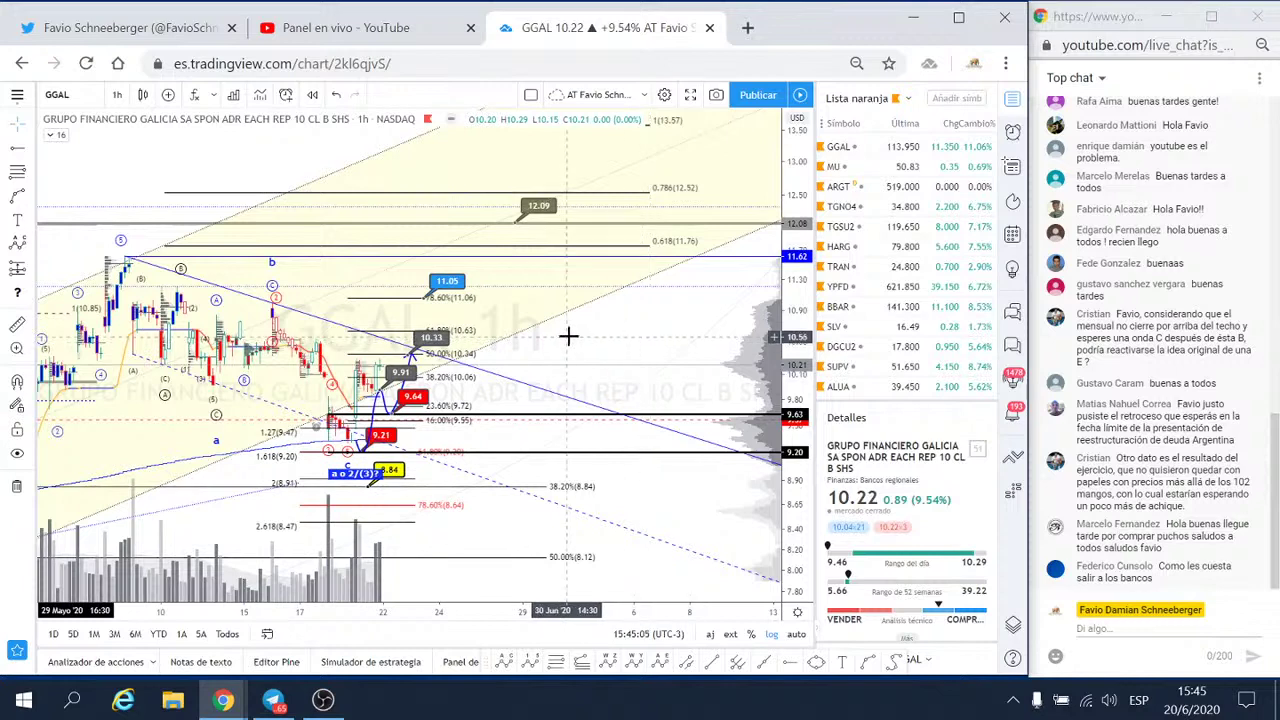
- Pan and zoom out the GGAL chart, then switch to YPFD from the watchlist
left_click_drag(573, 339, 663, 329)
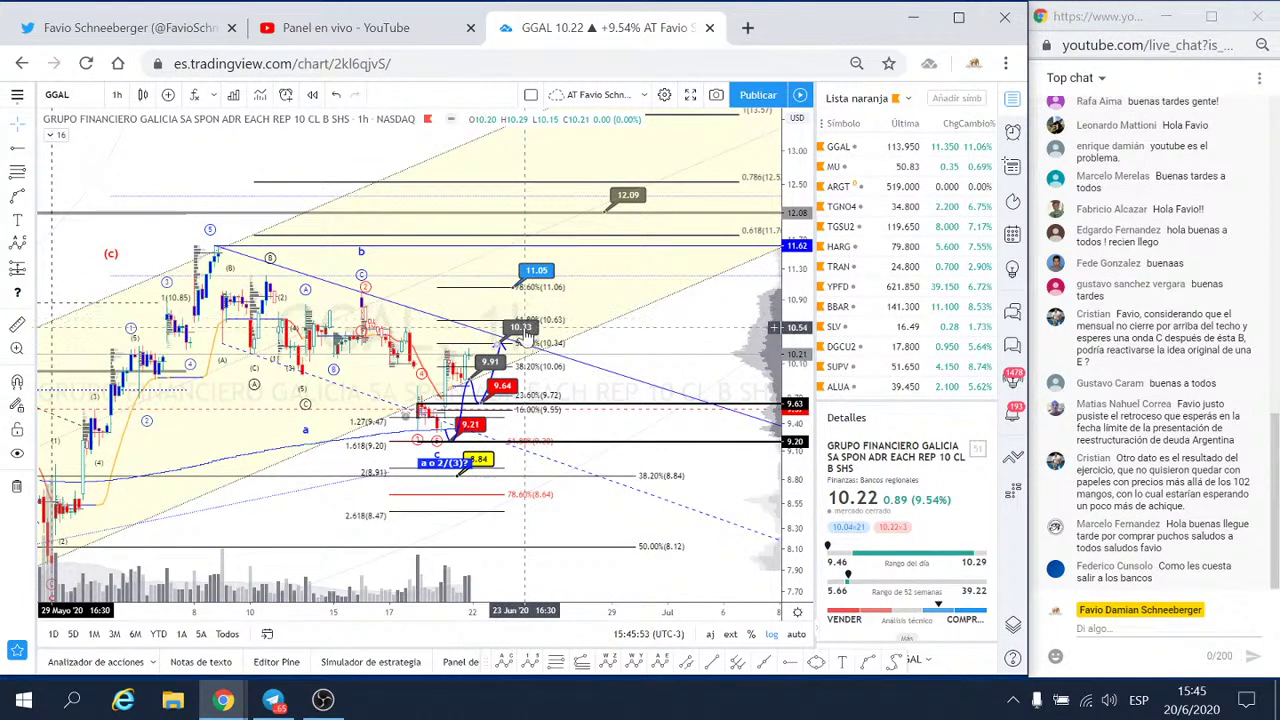
scroll(666, 345, "down", 1)
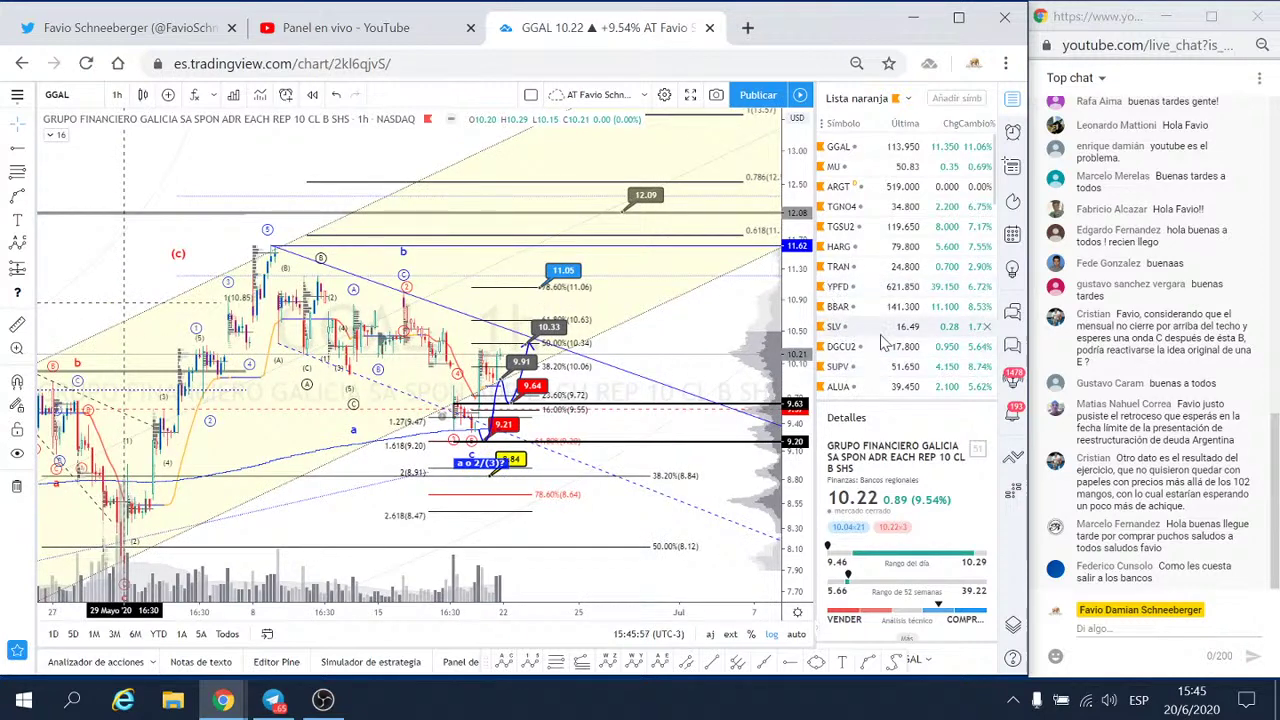
left_click(837, 289)
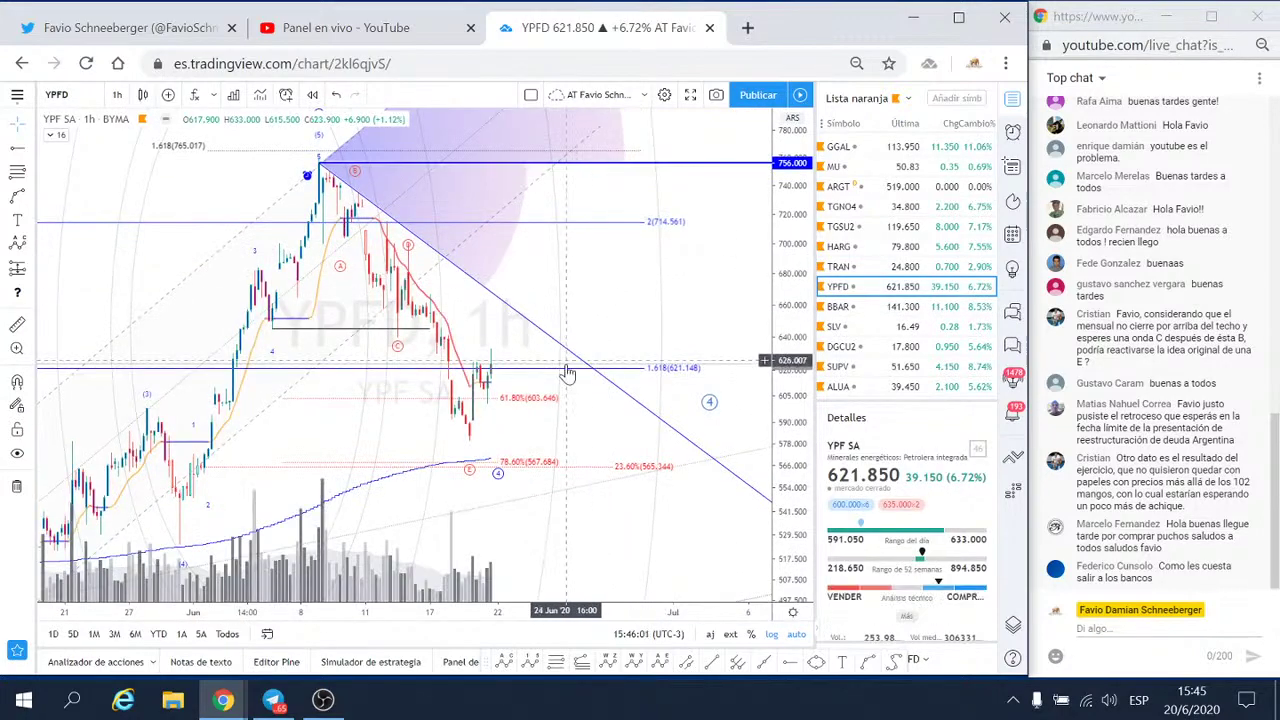
- Step from YPFD through BBAR to TGSU2 in the watchlist and zoom the TGSU2 chart
scroll(397, 374, "up", 2)
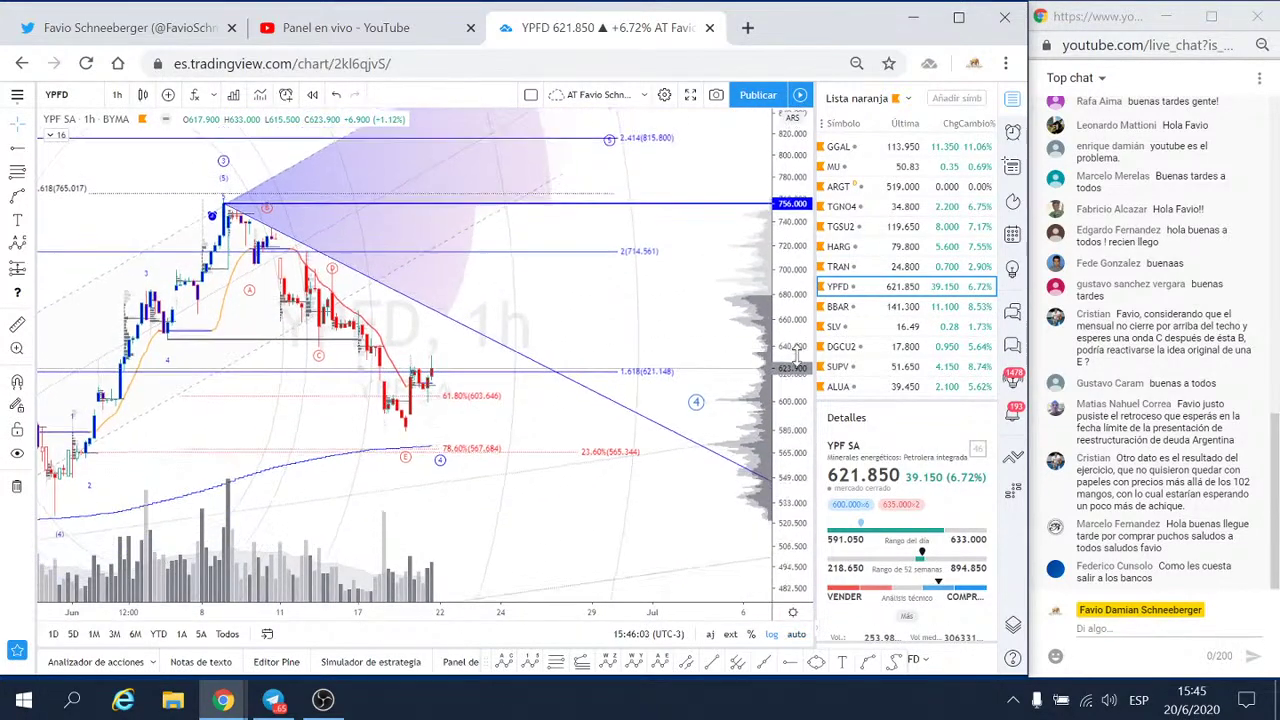
left_click_drag(278, 206, 408, 220)
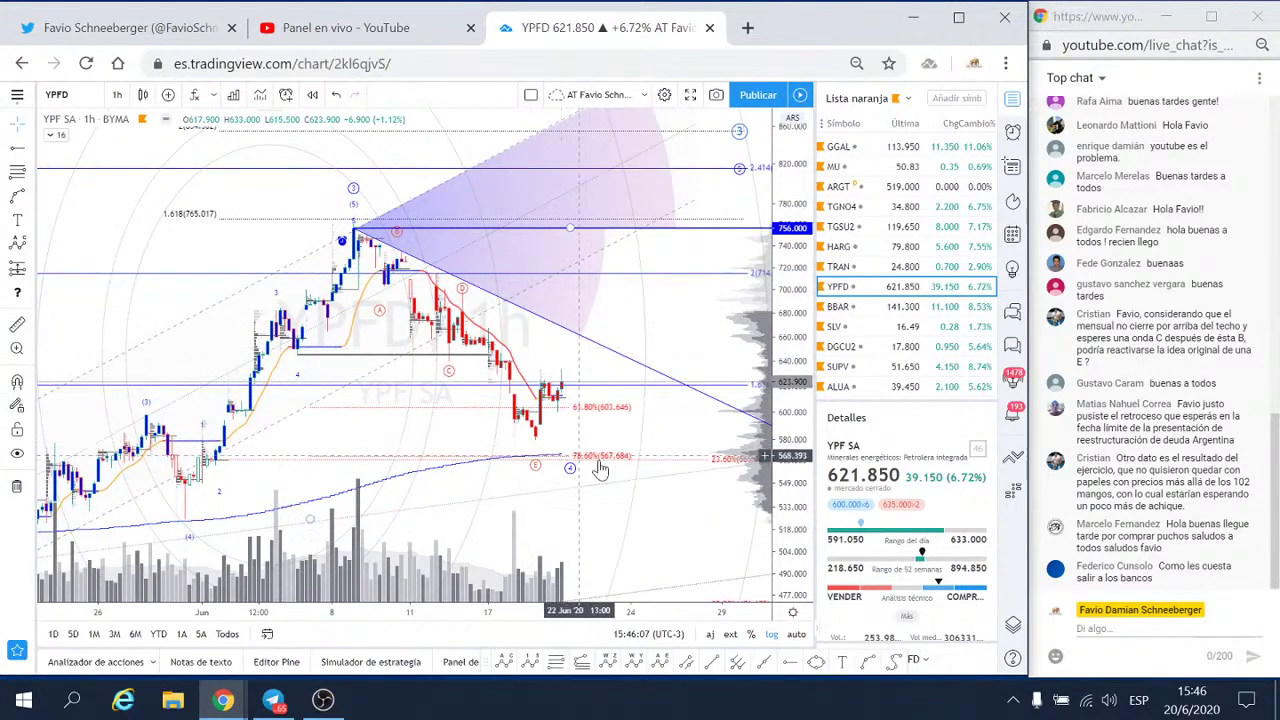
left_click(841, 309)
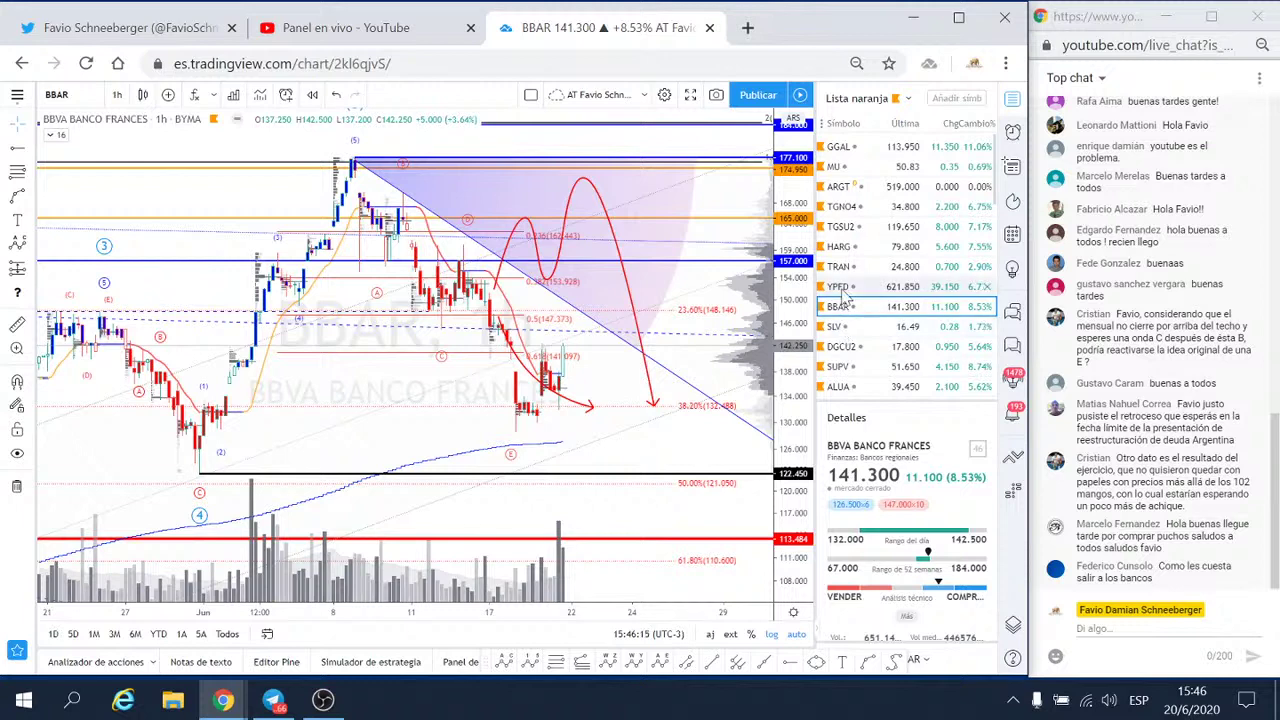
left_click(843, 227)
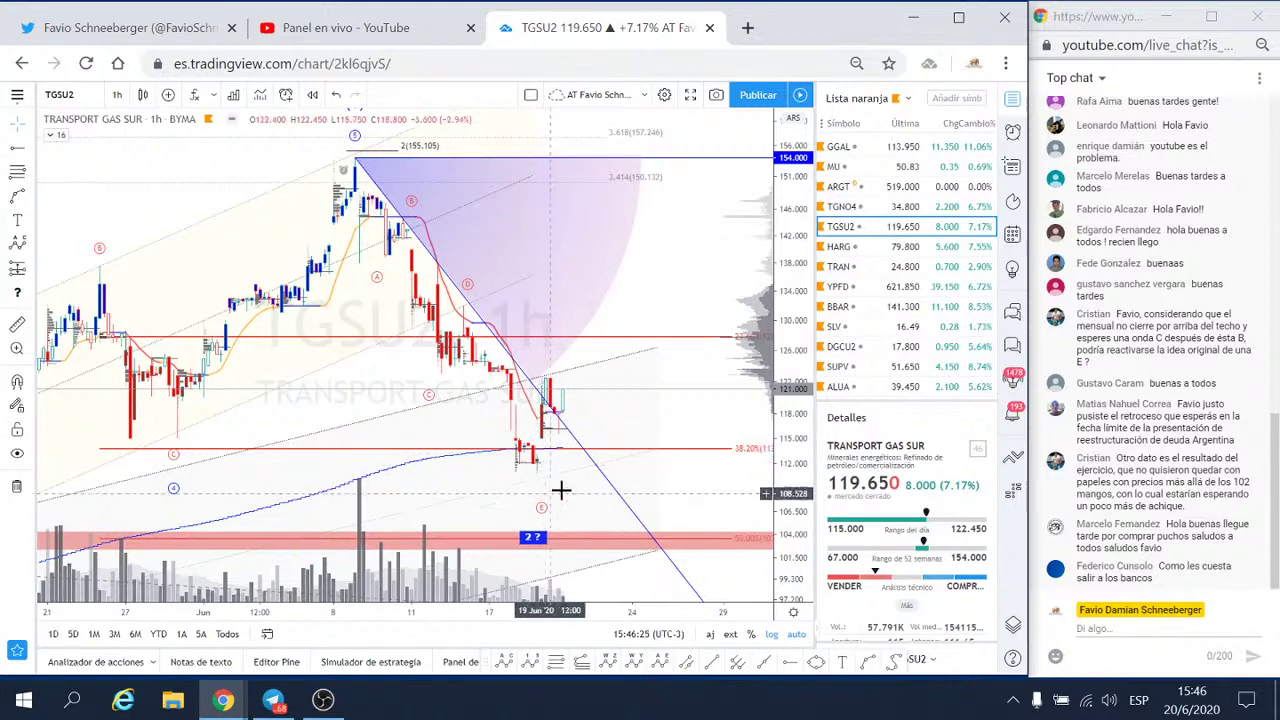
scroll(700, 390, "down", 3)
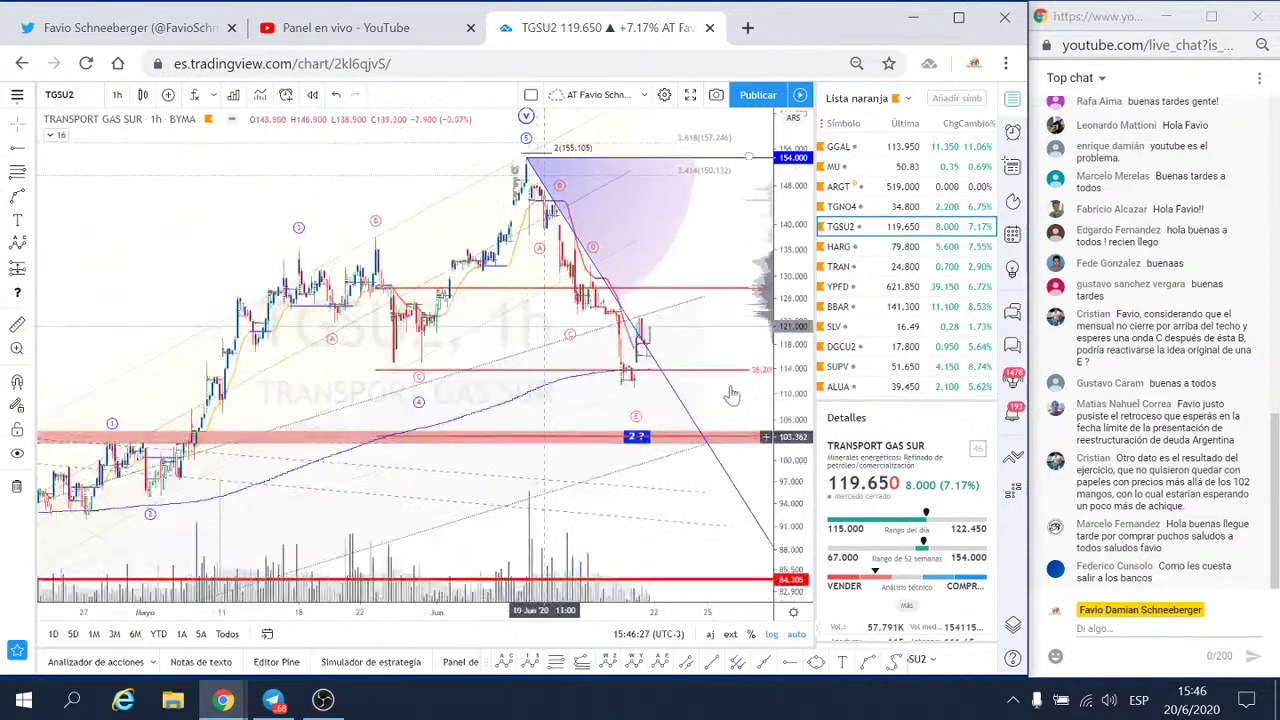
scroll(707, 384, "down", 1)
scroll(707, 384, "down", 1)
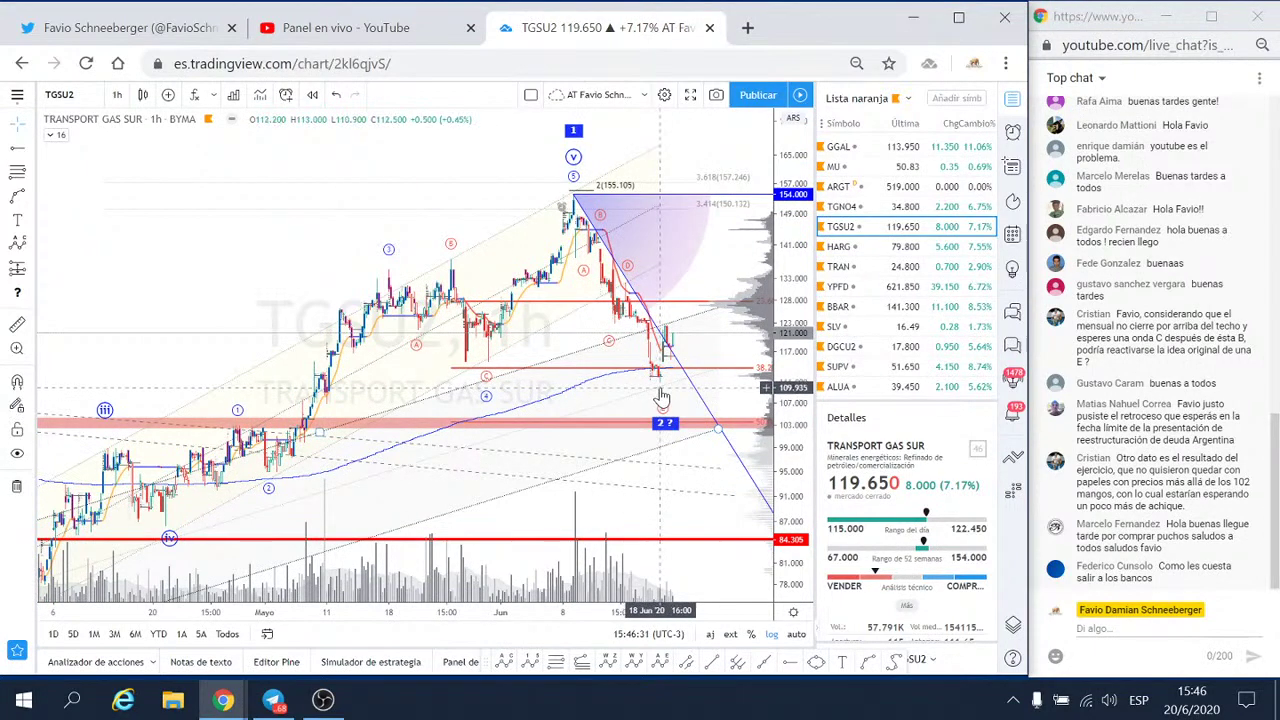
scroll(661, 397, "up", 1)
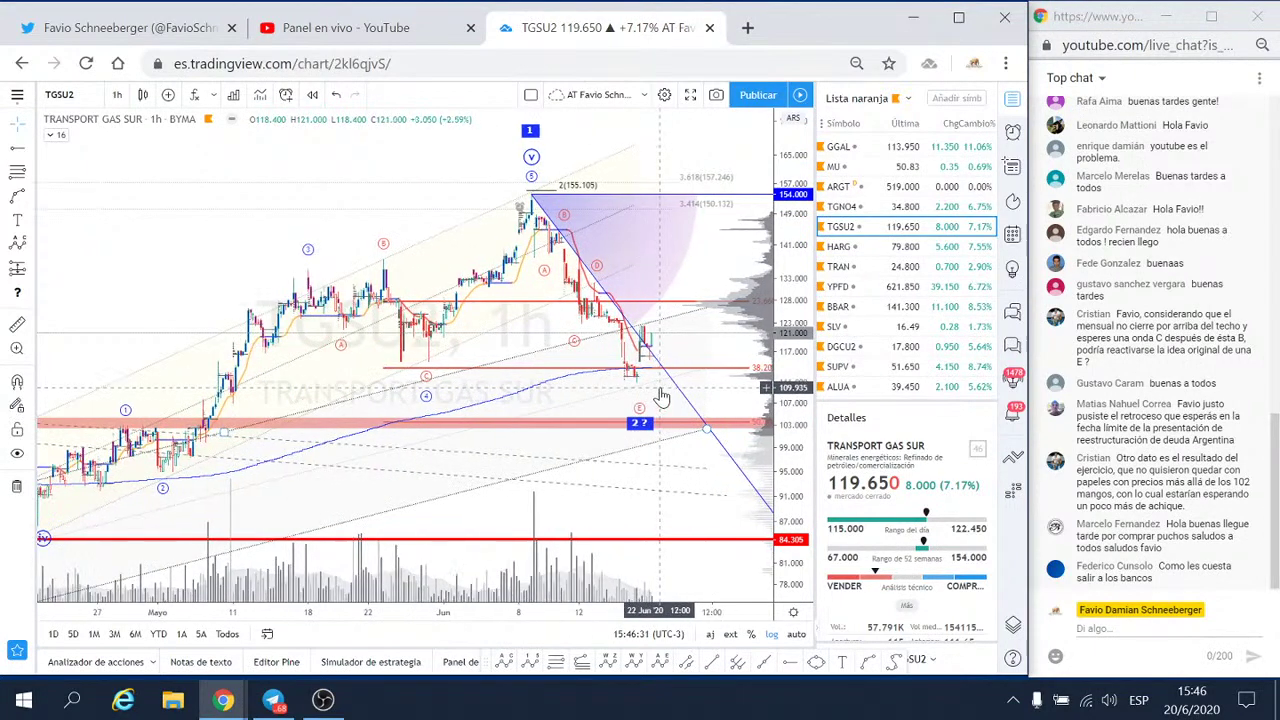
left_click(843, 250)
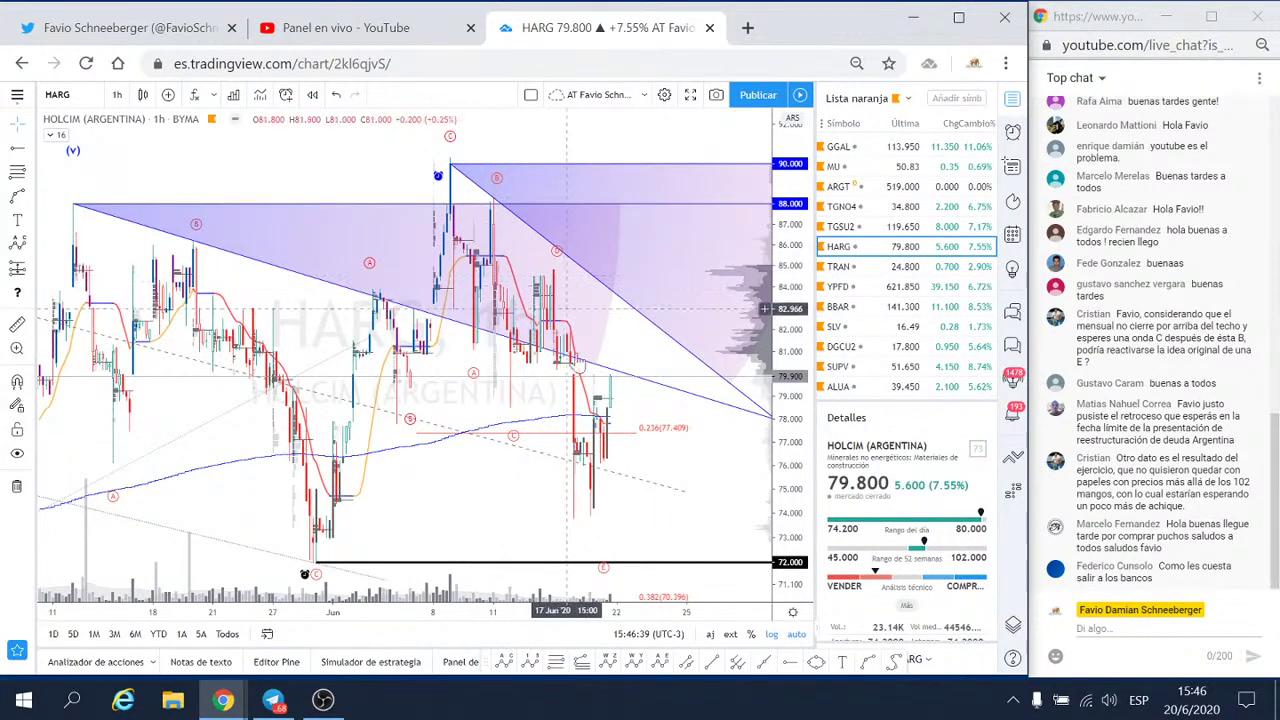
scroll(590, 485, "up", 1)
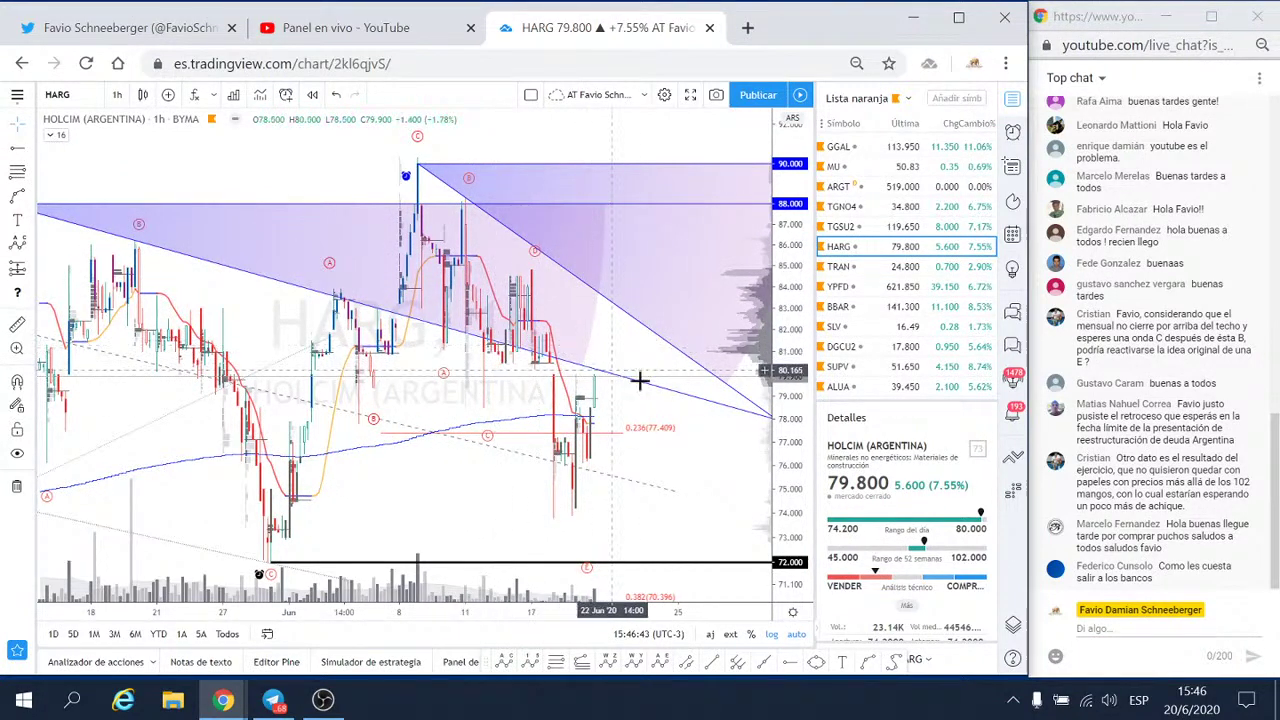
scroll(645, 385, "down", 1)
scroll(645, 385, "down", 1)
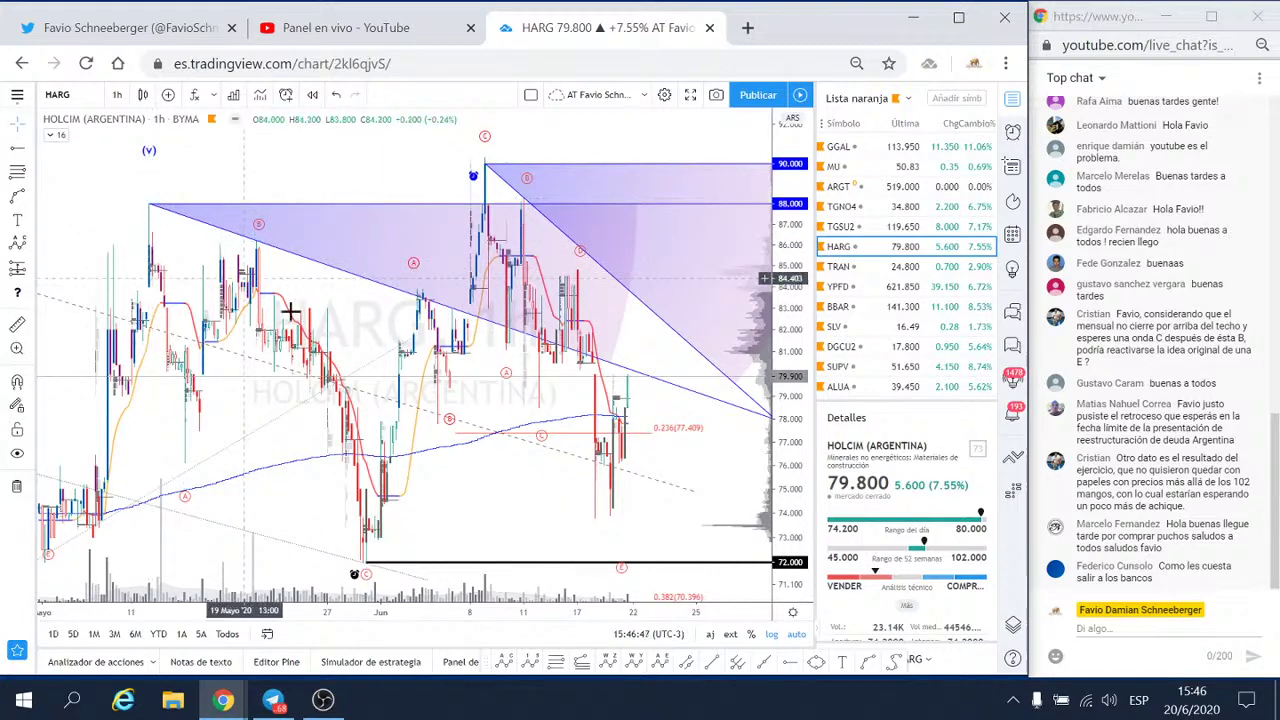
scroll(160, 200, "up", 2)
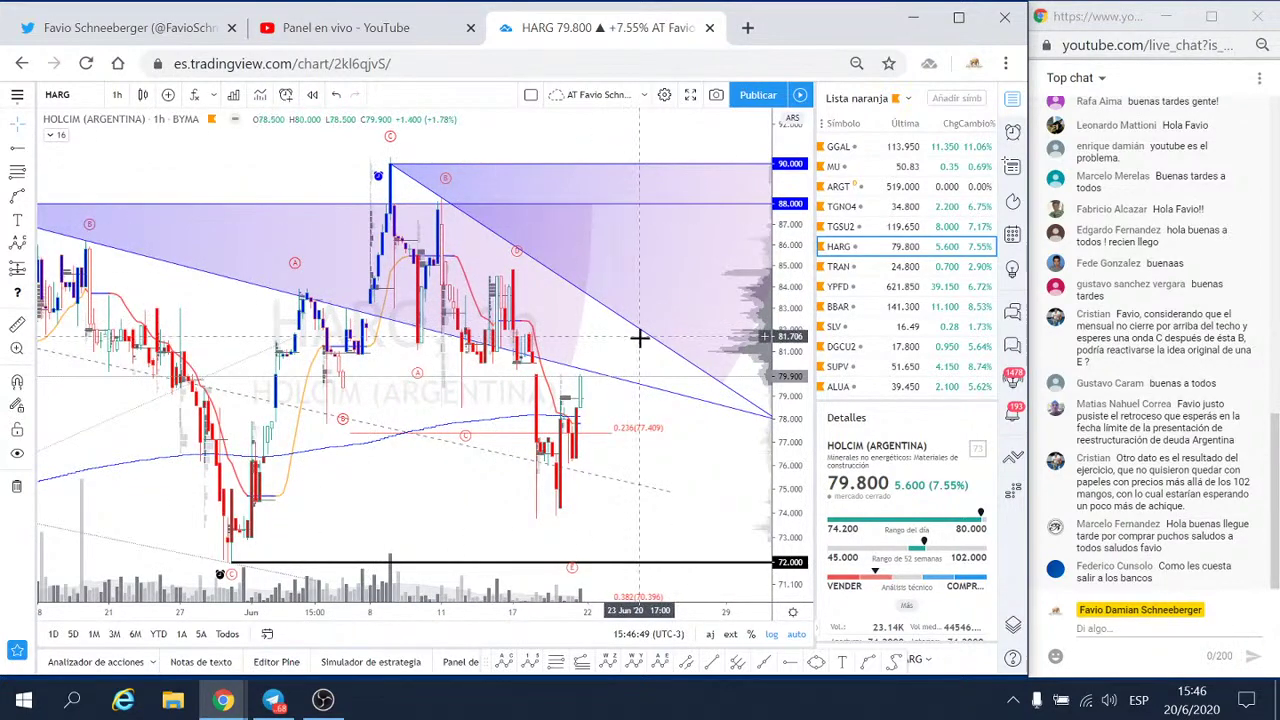
scroll(655, 423, "up", 1)
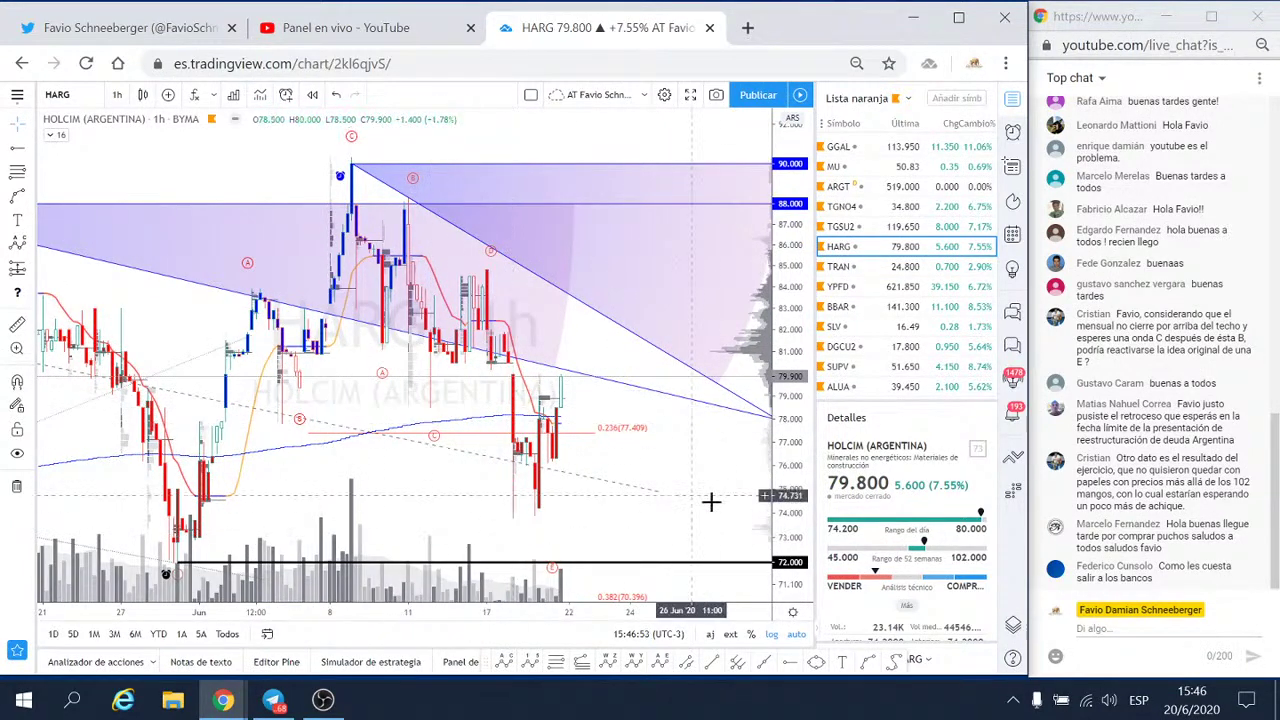
scroll(714, 354, "right", 1)
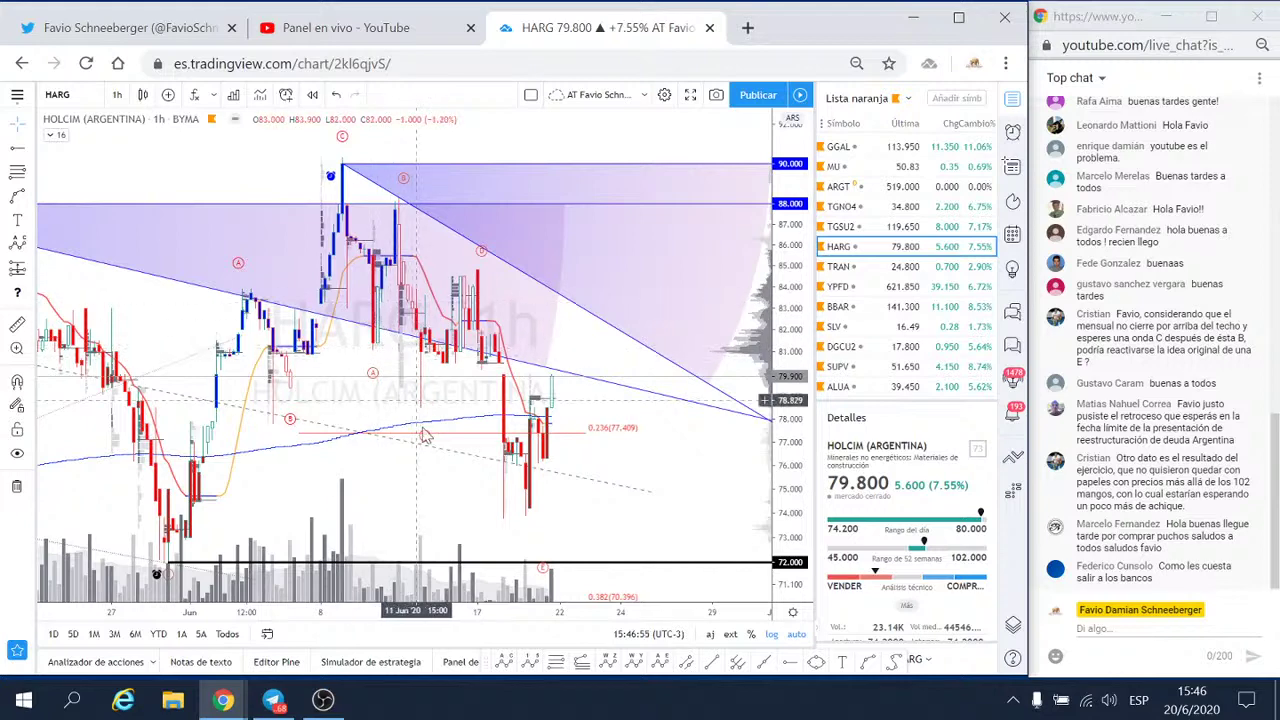
- Open TGNO4 from the Lista naranja watchlist and zoom in on its Fibonacci levels
left_click(843, 208)
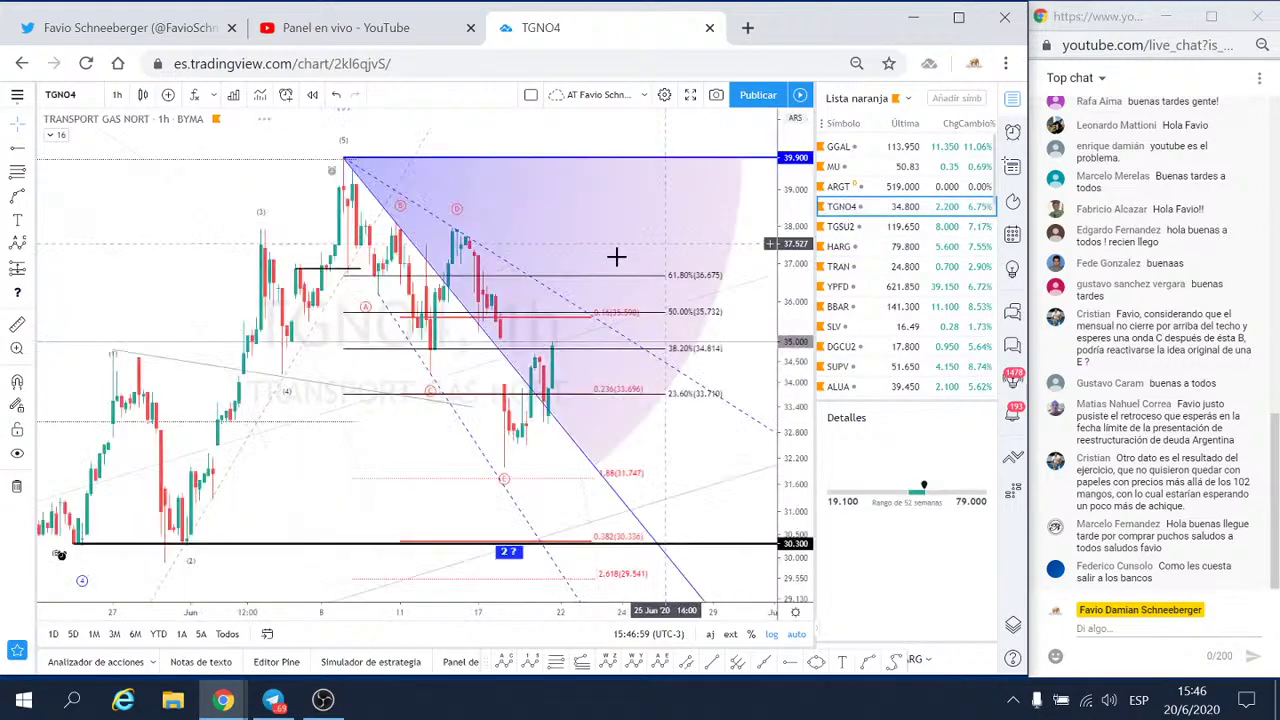
scroll(537, 365, "up", 2)
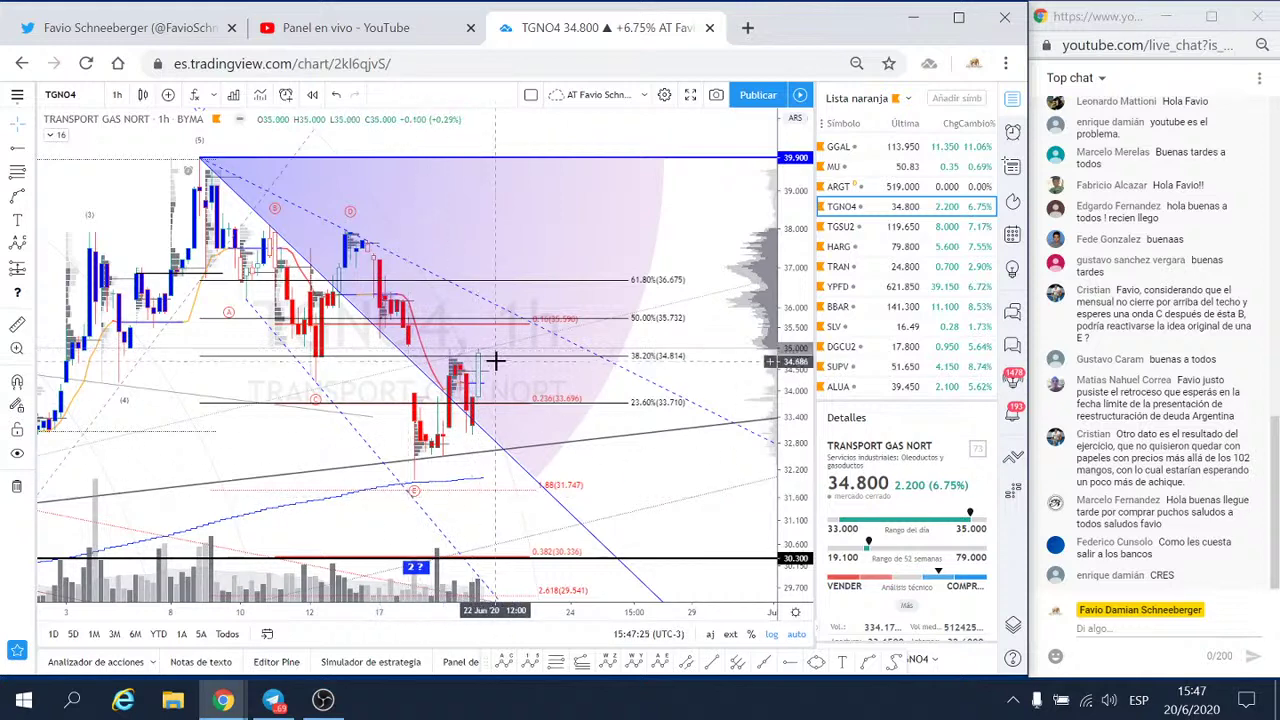
scroll(855, 315, "down", 3)
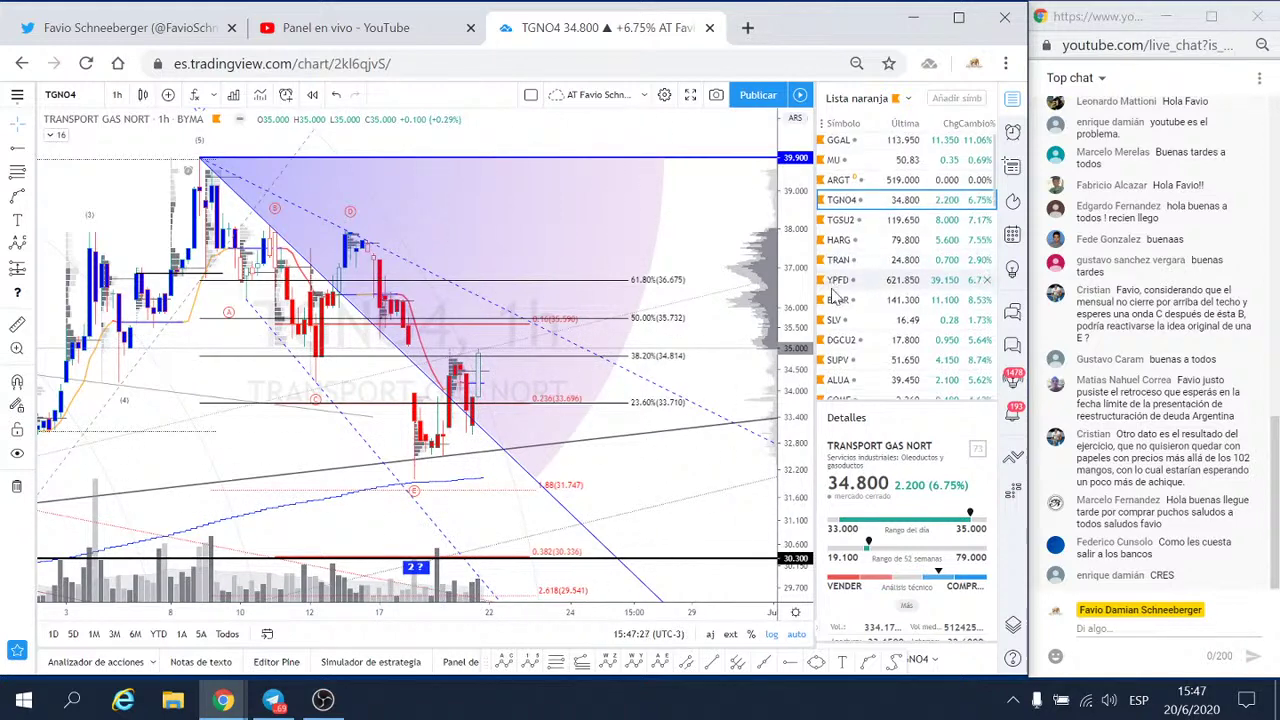
- Open SUPV from the watchlist and zoom out its hourly chart
left_click(848, 266)
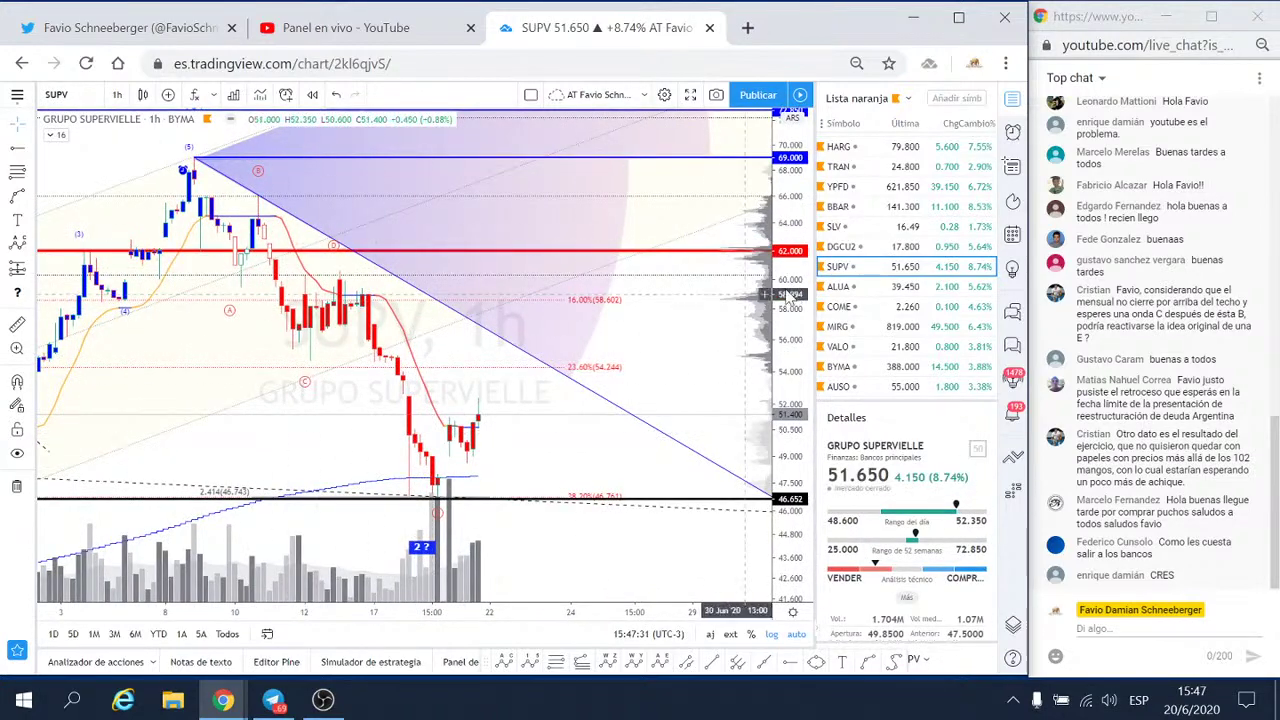
scroll(290, 334, "down", 3)
scroll(275, 420, "down", 2)
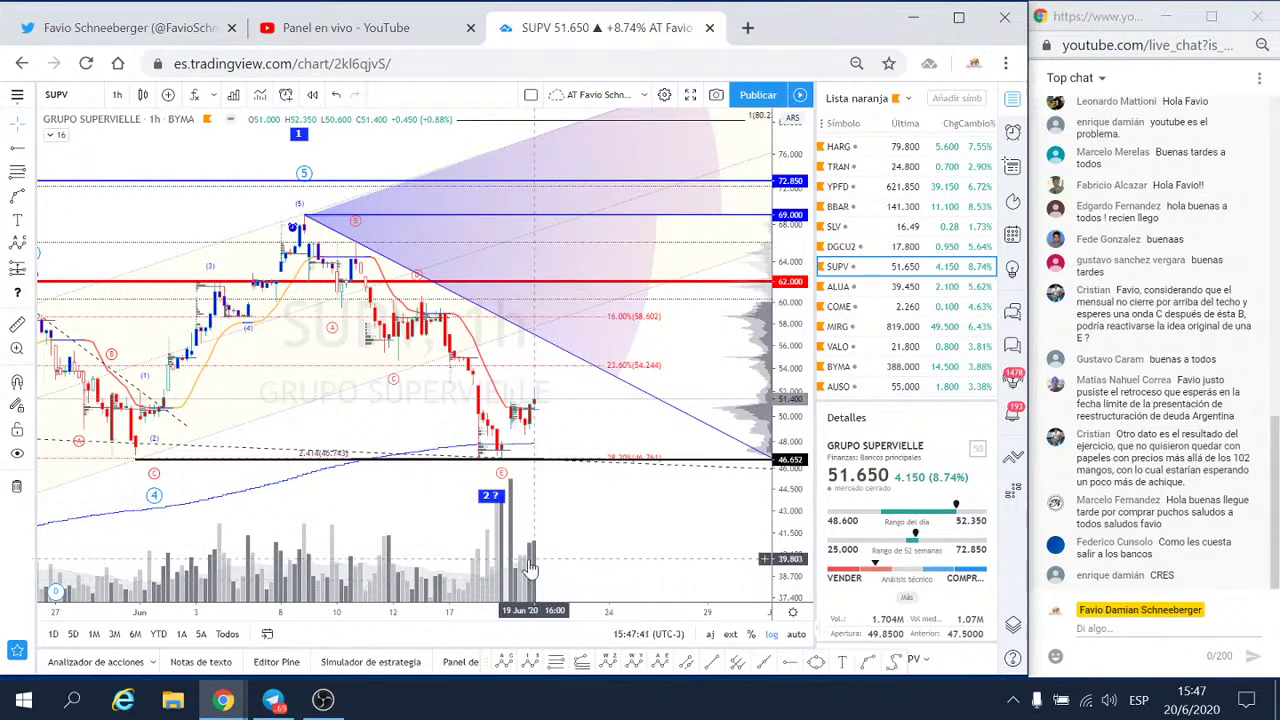
- Open ALUA from the watchlist, then zoom and pan to frame its price history
left_click(838, 287)
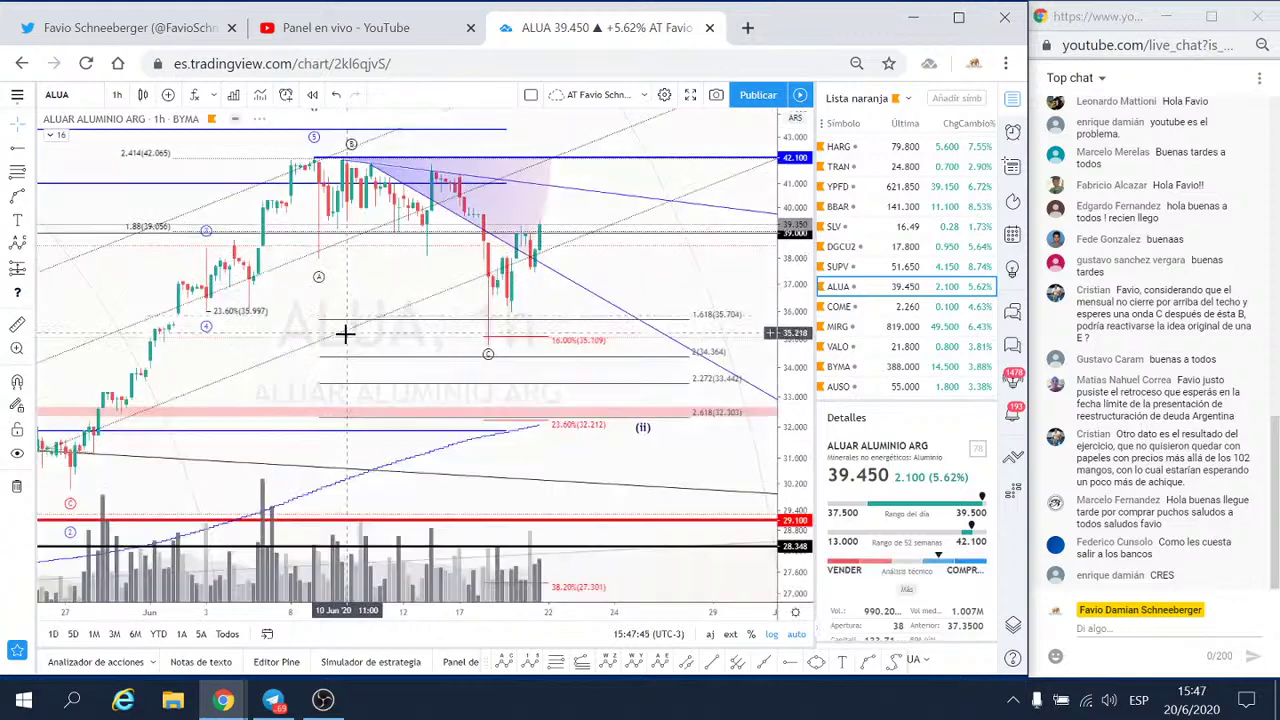
scroll(423, 297, "down", 1)
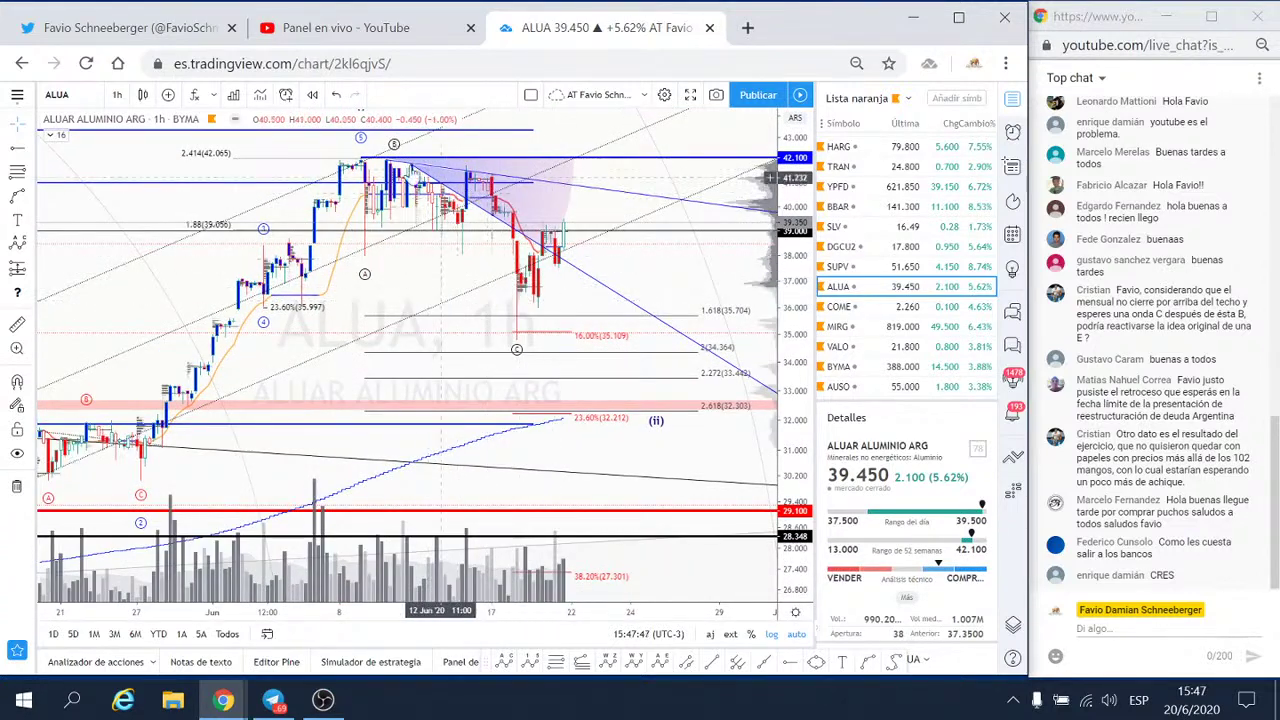
scroll(800, 280, "up", 1)
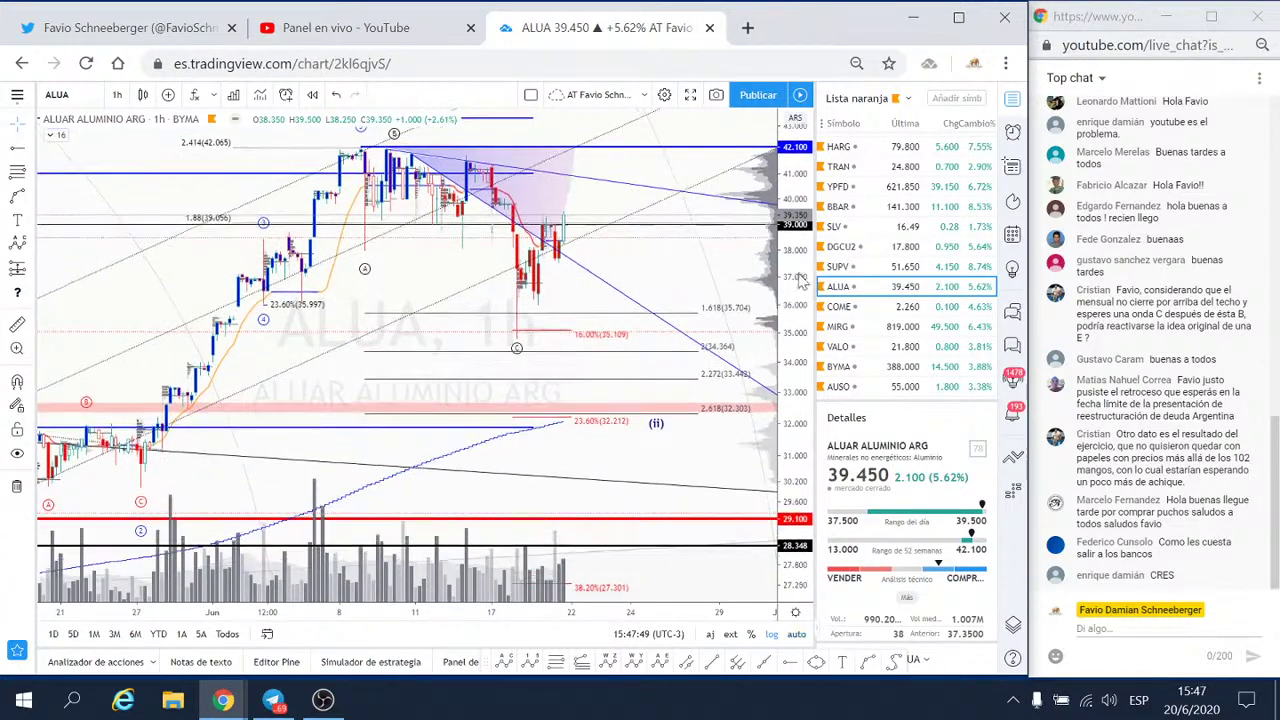
left_click_drag(626, 253, 670, 326)
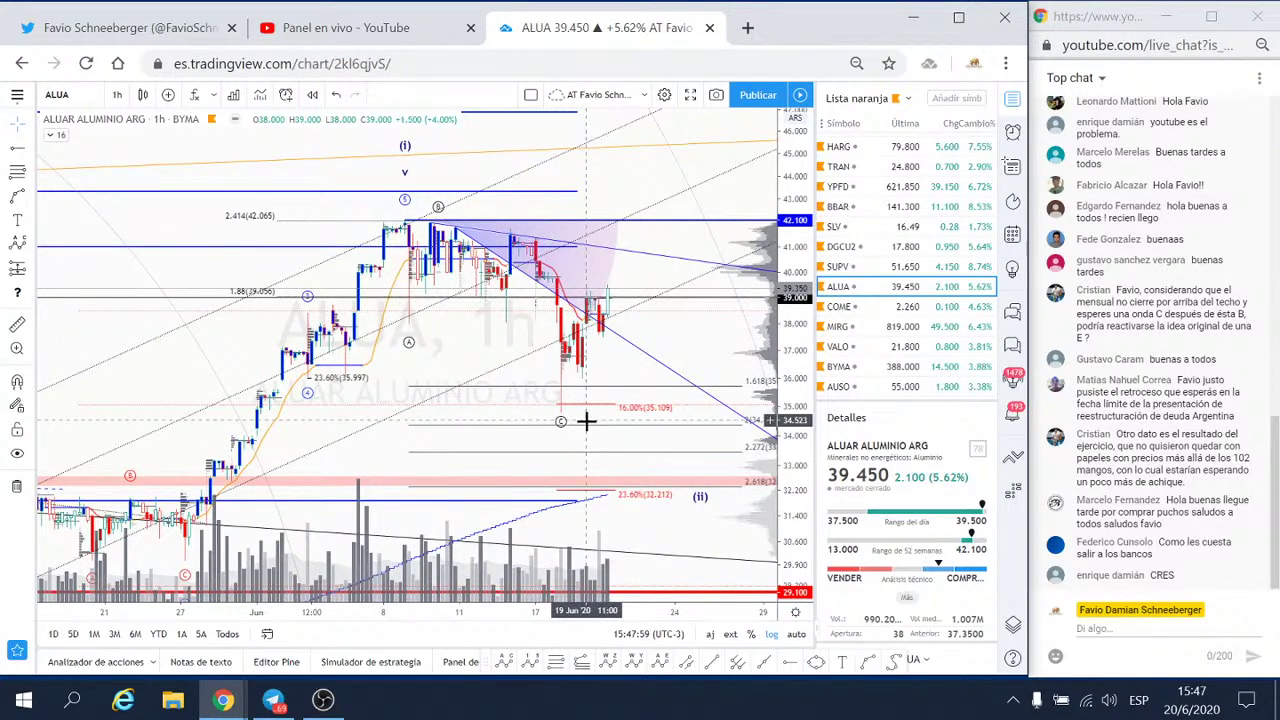
- Draw an ALUA Fib retracement from 42.000 to 34.800 with anchor #2 at bar 308, then open COME
left_click_drag(691, 329, 610, 341)
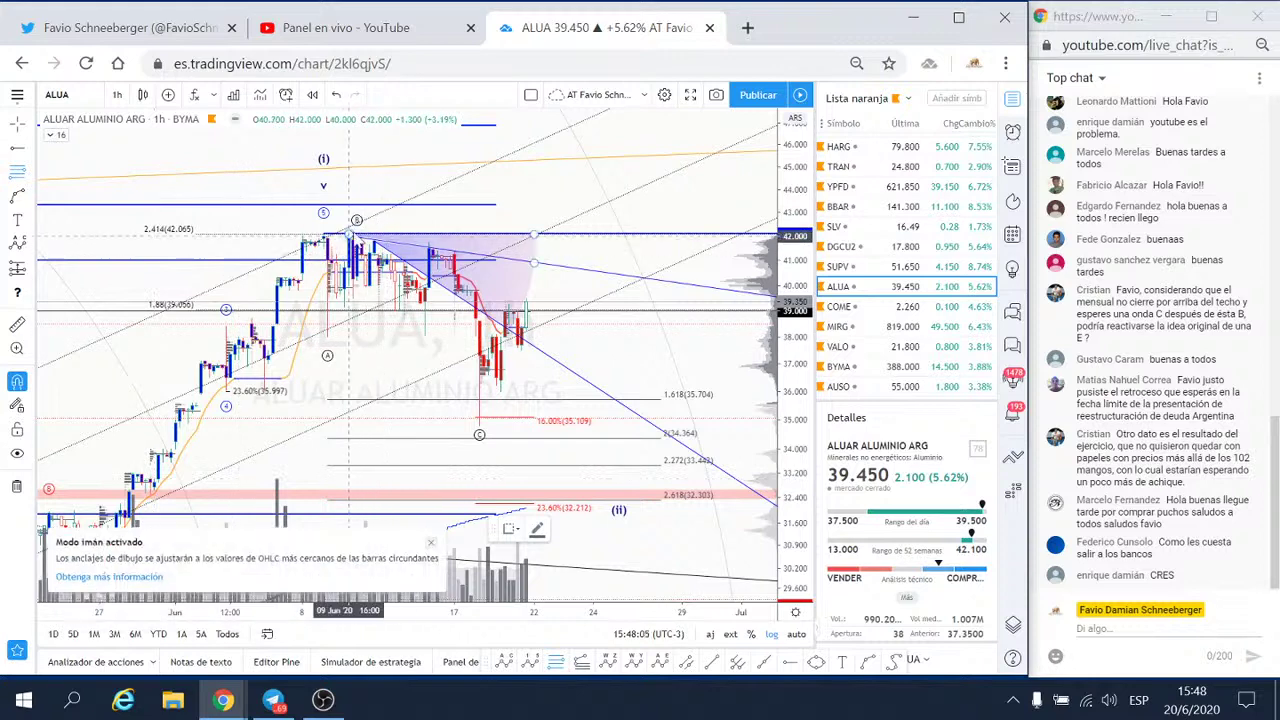
left_click(348, 234)
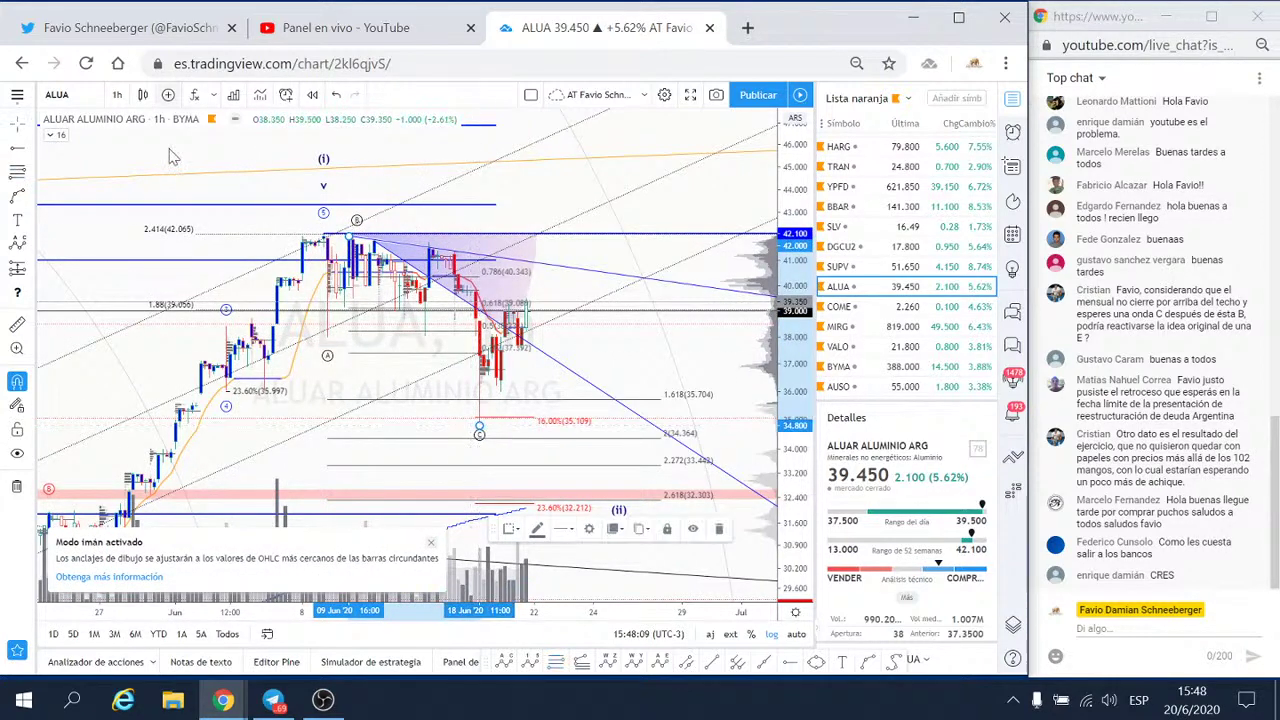
left_click(591, 530)
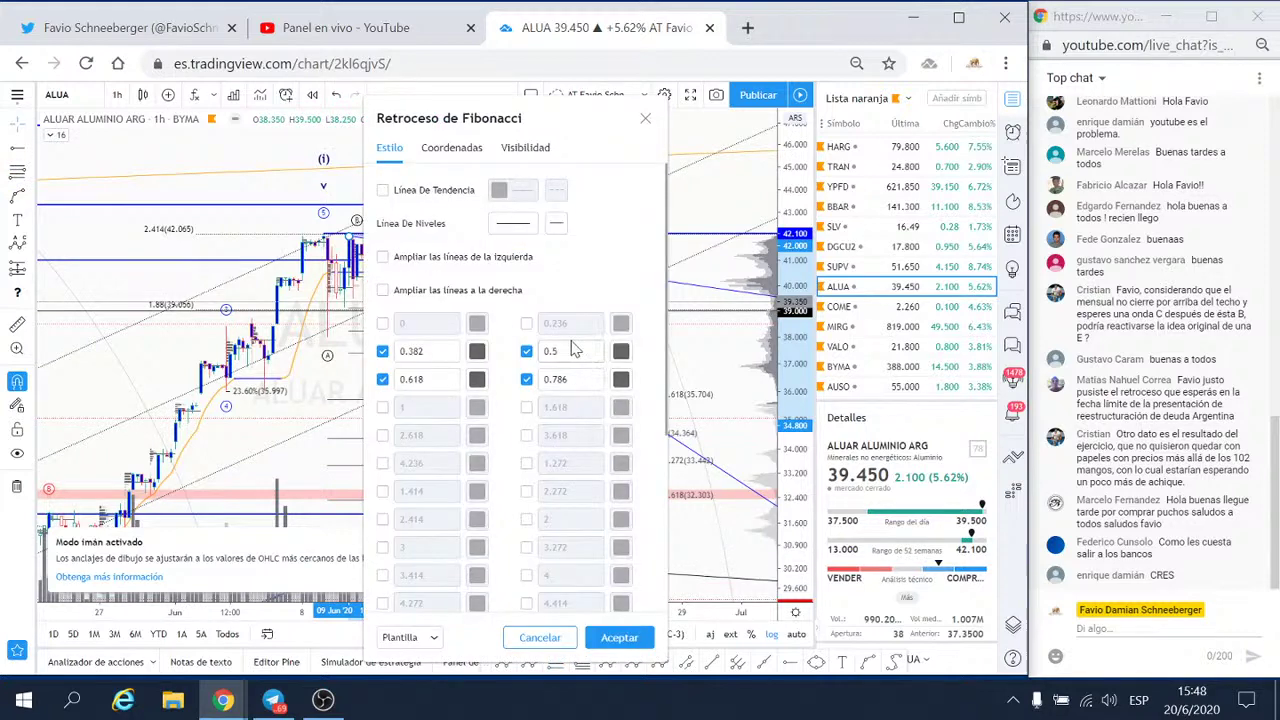
left_click(458, 149)
left_click_drag(495, 118, 220, 120)
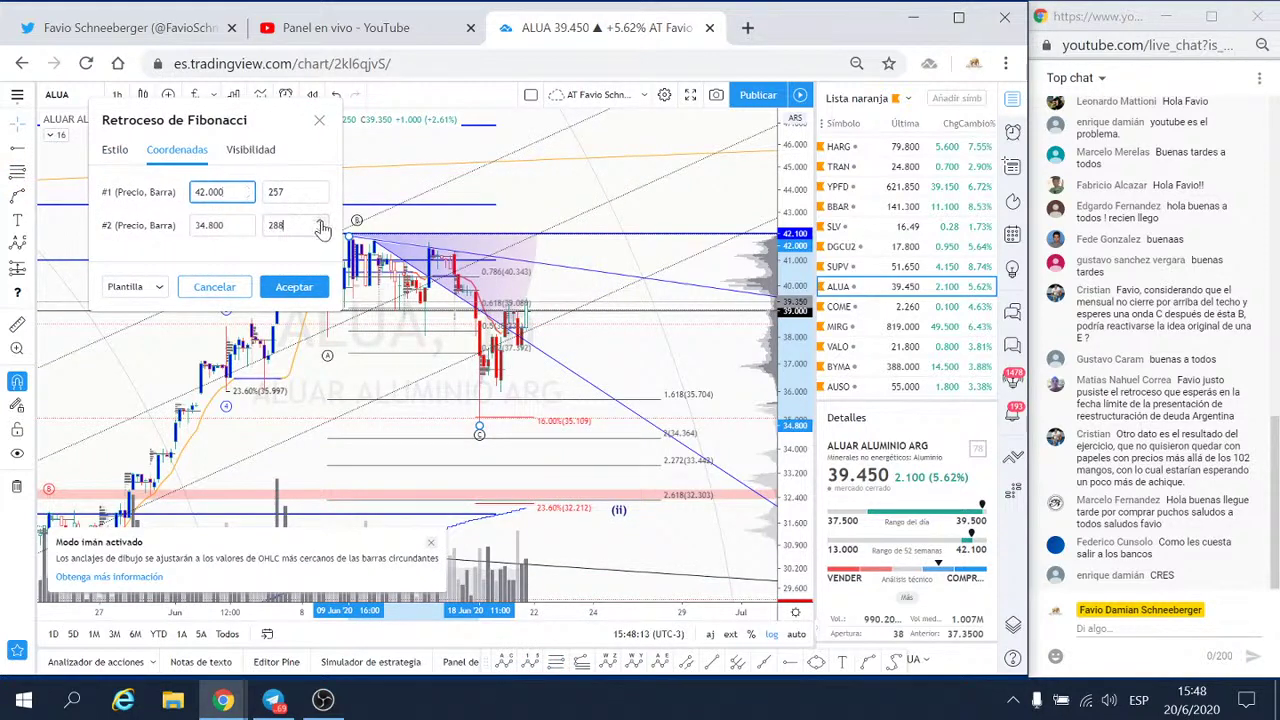
left_click(320, 221)
left_click(321, 221)
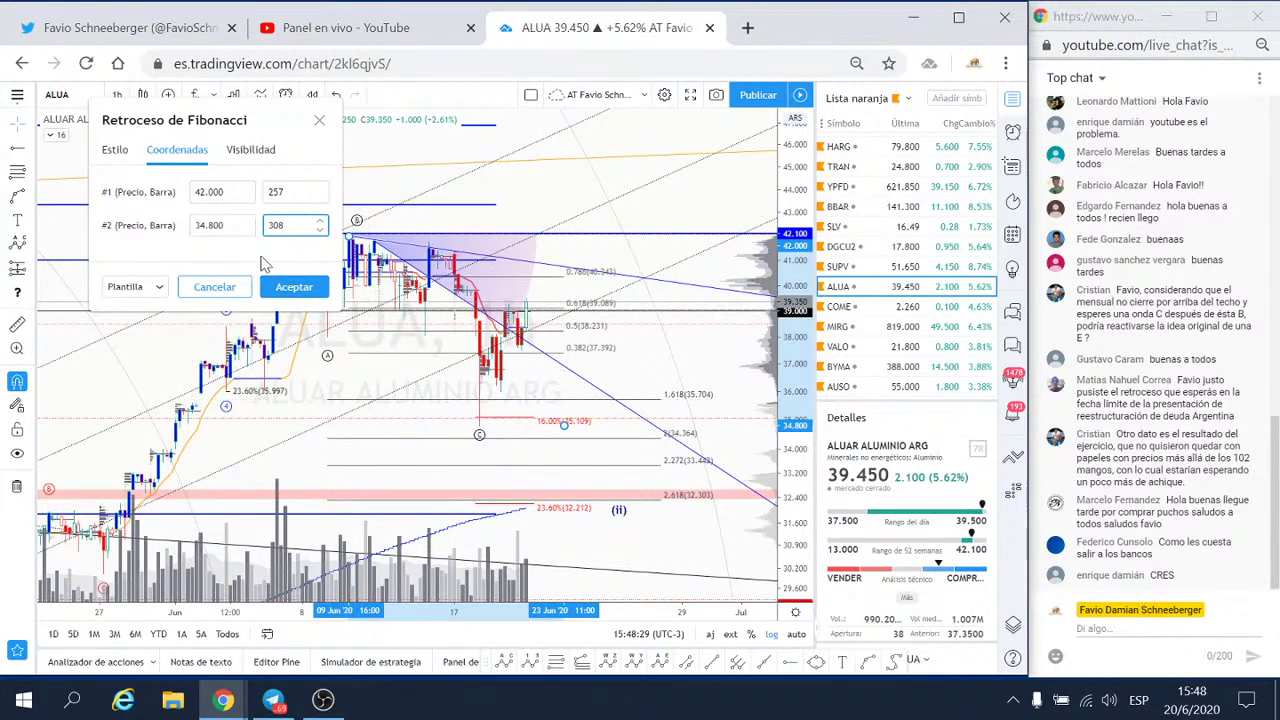
left_click(294, 287)
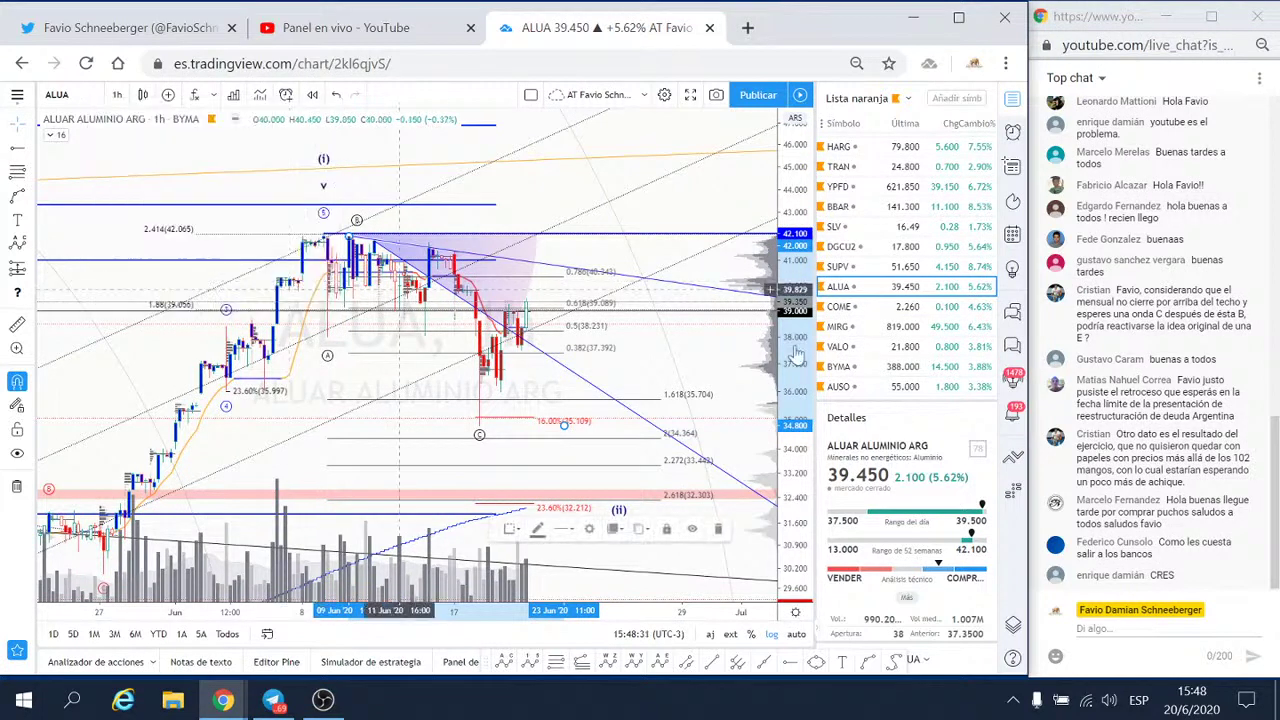
left_click(840, 310)
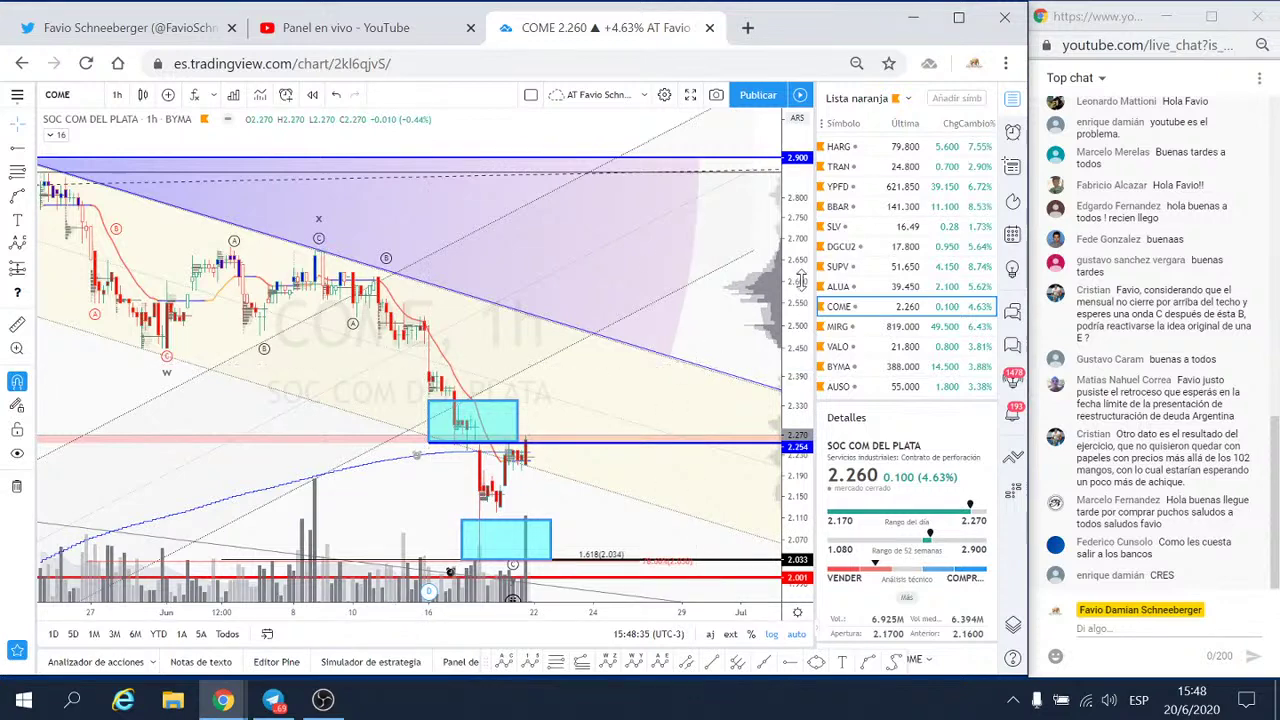
scroll(753, 345, "down", 3)
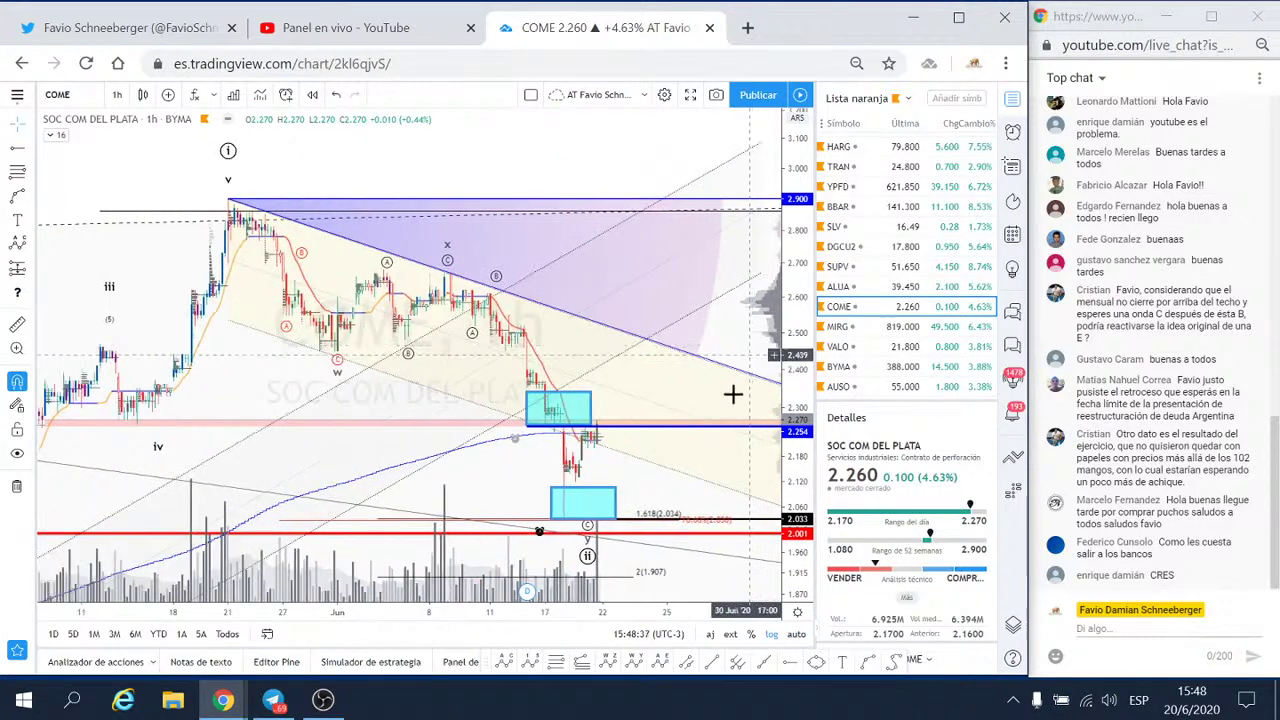
left_click_drag(680, 491, 541, 352)
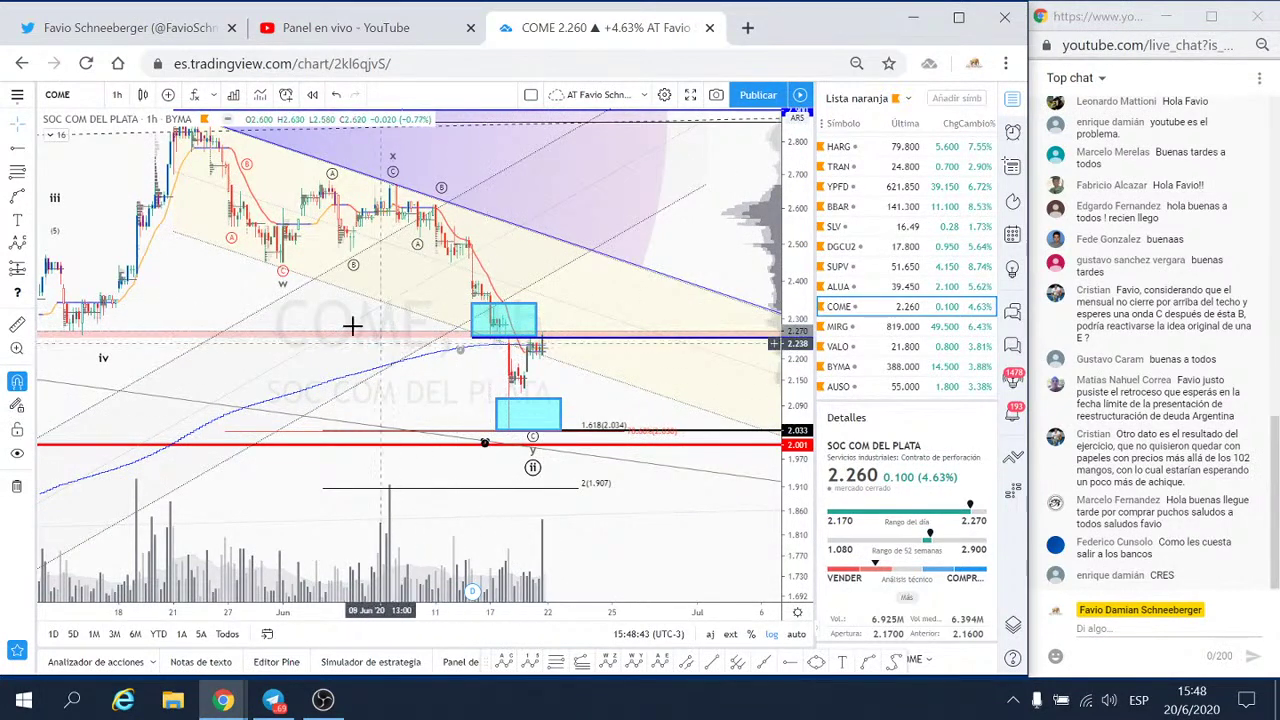
left_click_drag(470, 345, 442, 360)
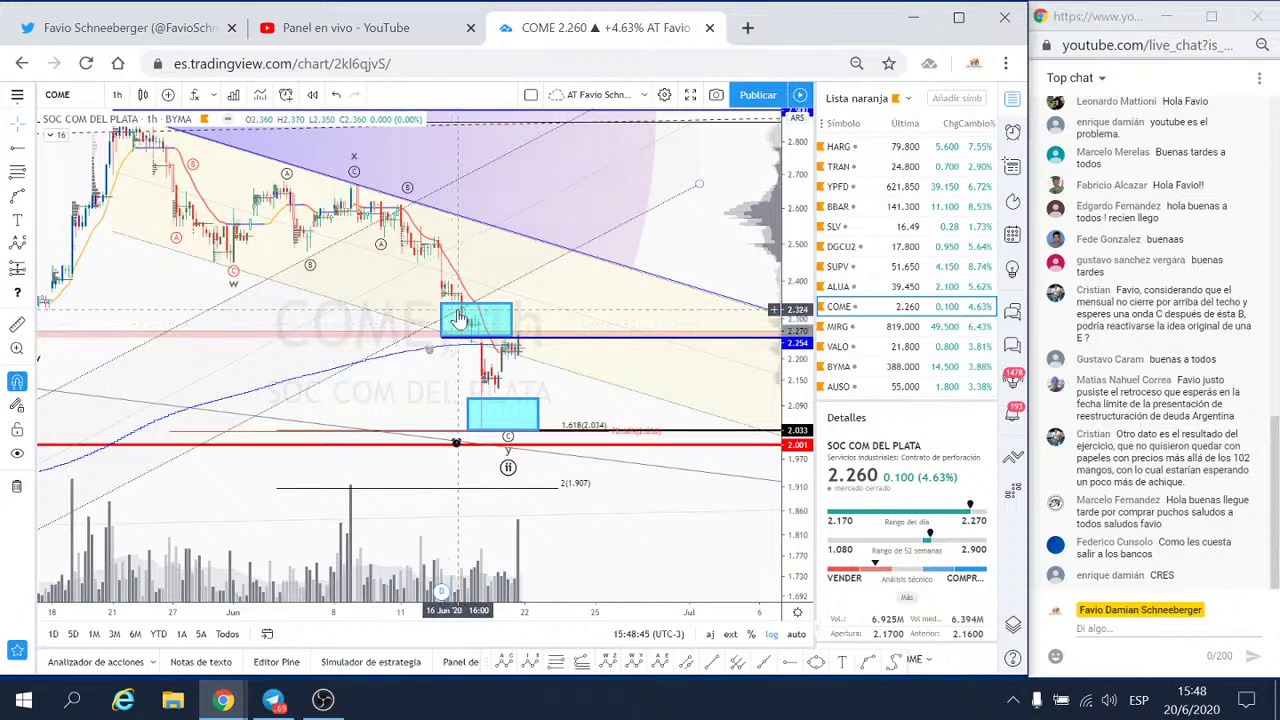
scroll(450, 322, "down", 1)
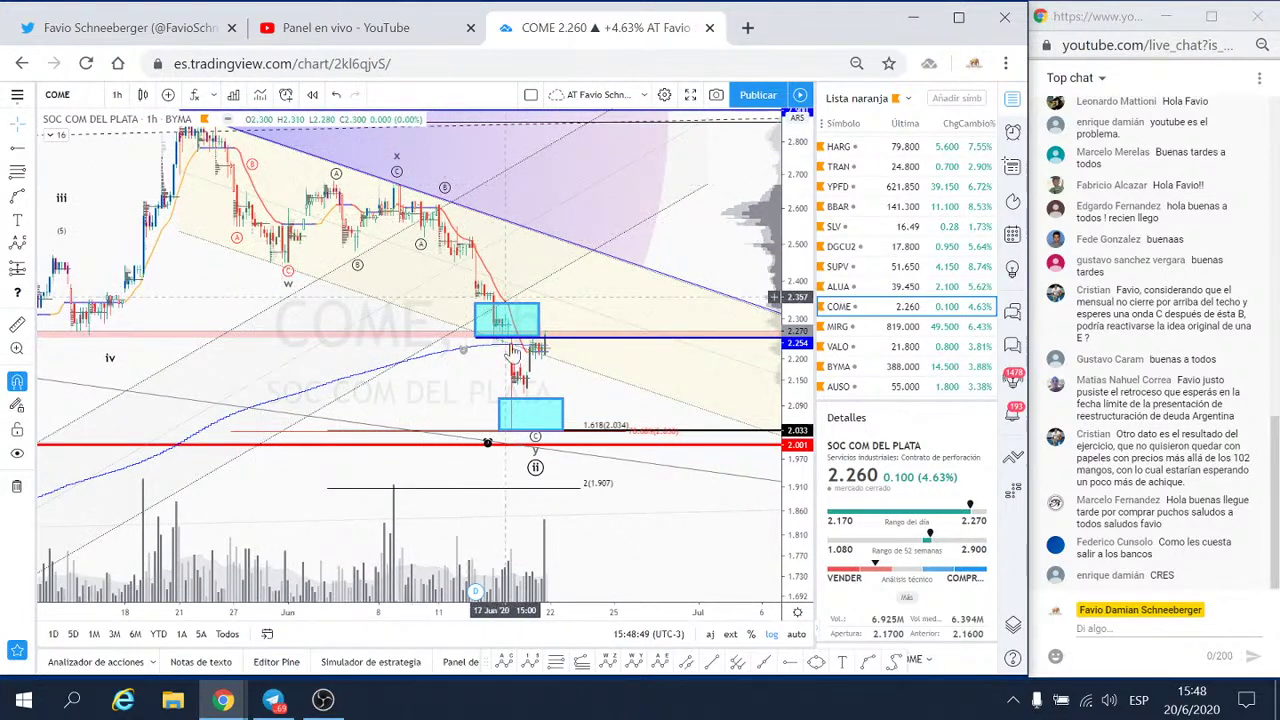
scroll(560, 420, "down", 1)
scroll(560, 420, "down", 1)
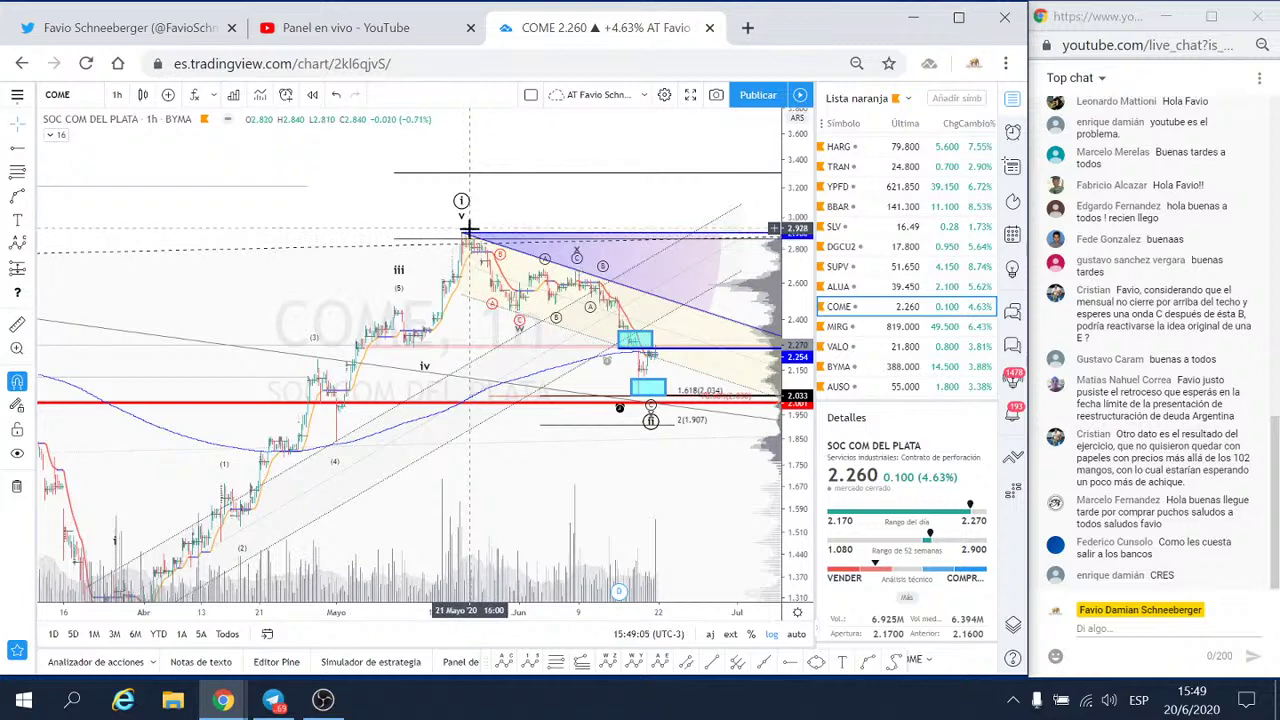
- Pan and rescale the COME hourly chart to span the 2.900 high down to the 2.001 support
left_click_drag(474, 322, 387, 248)
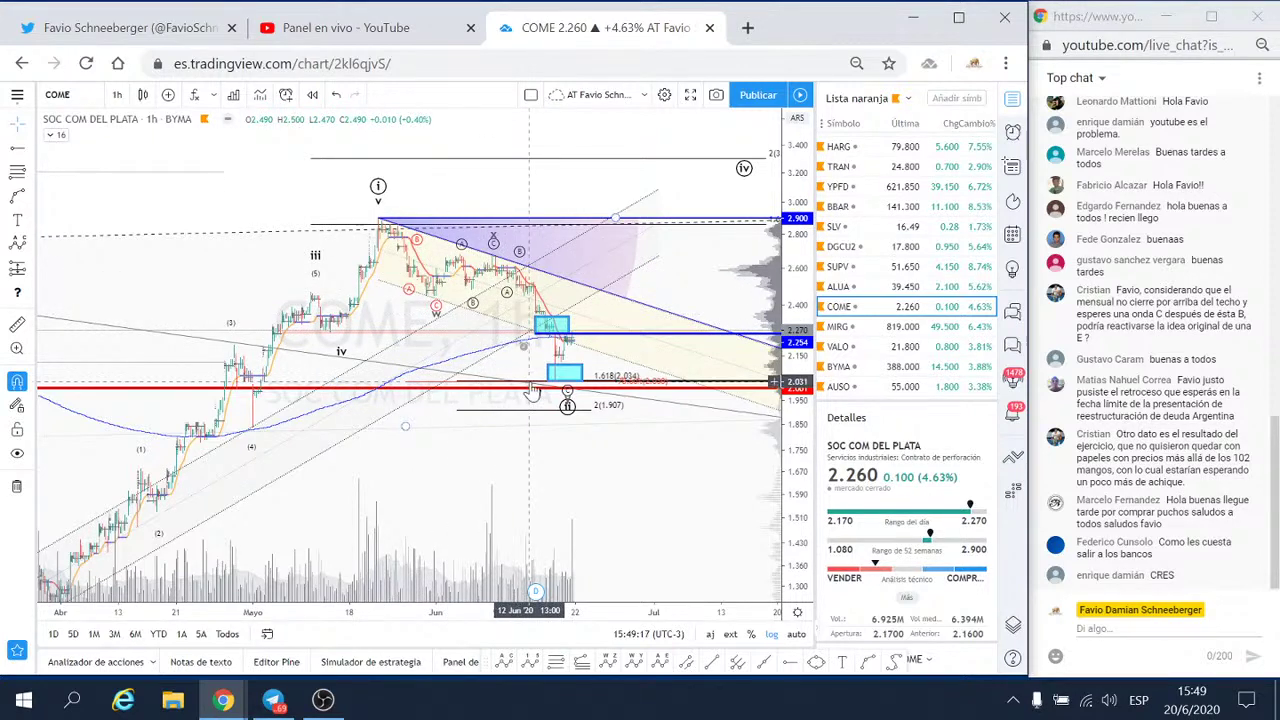
left_click_drag(608, 407, 506, 374)
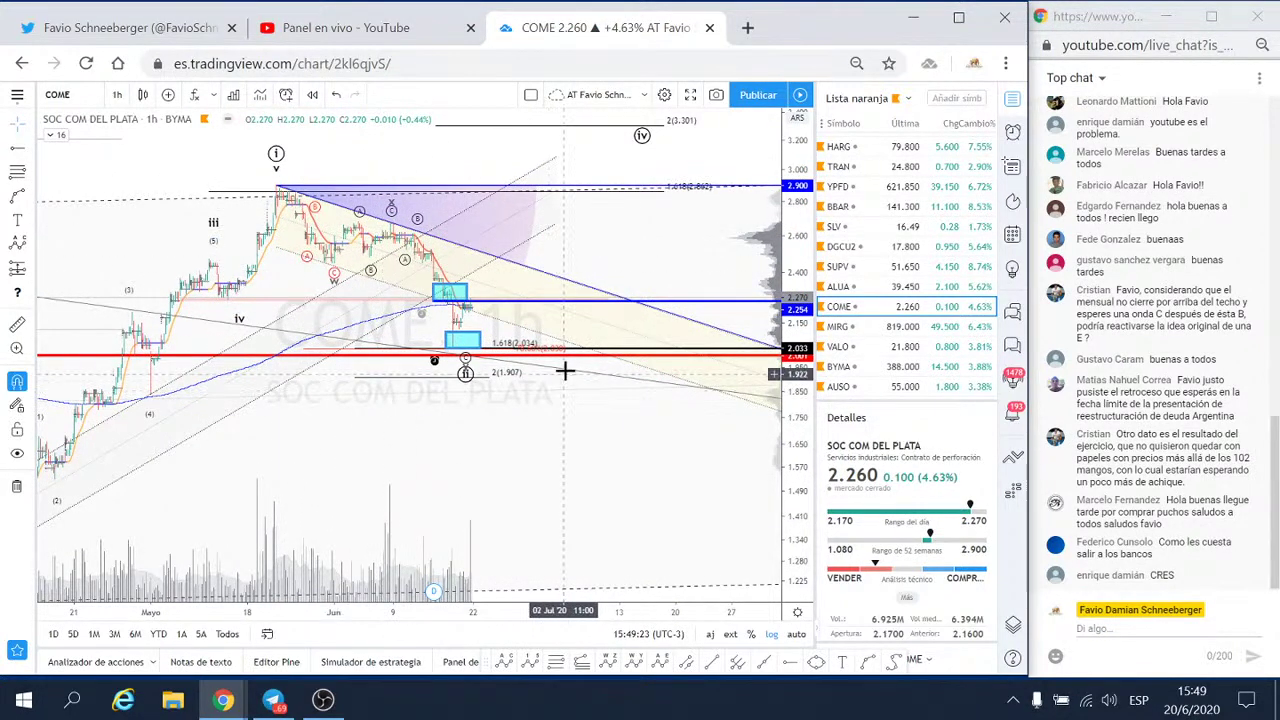
scroll(577, 428, "up", 2)
scroll(750, 508, "up", 2)
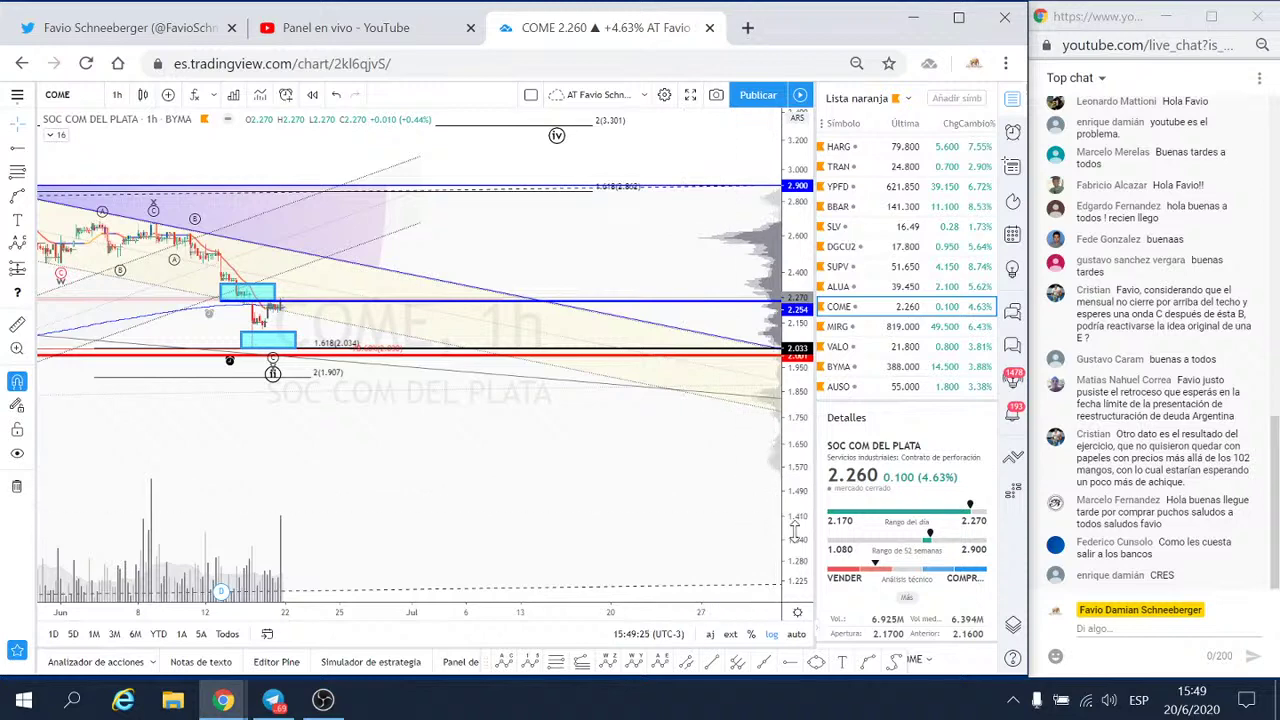
scroll(750, 510, "up", 2)
scroll(500, 508, "up", 1)
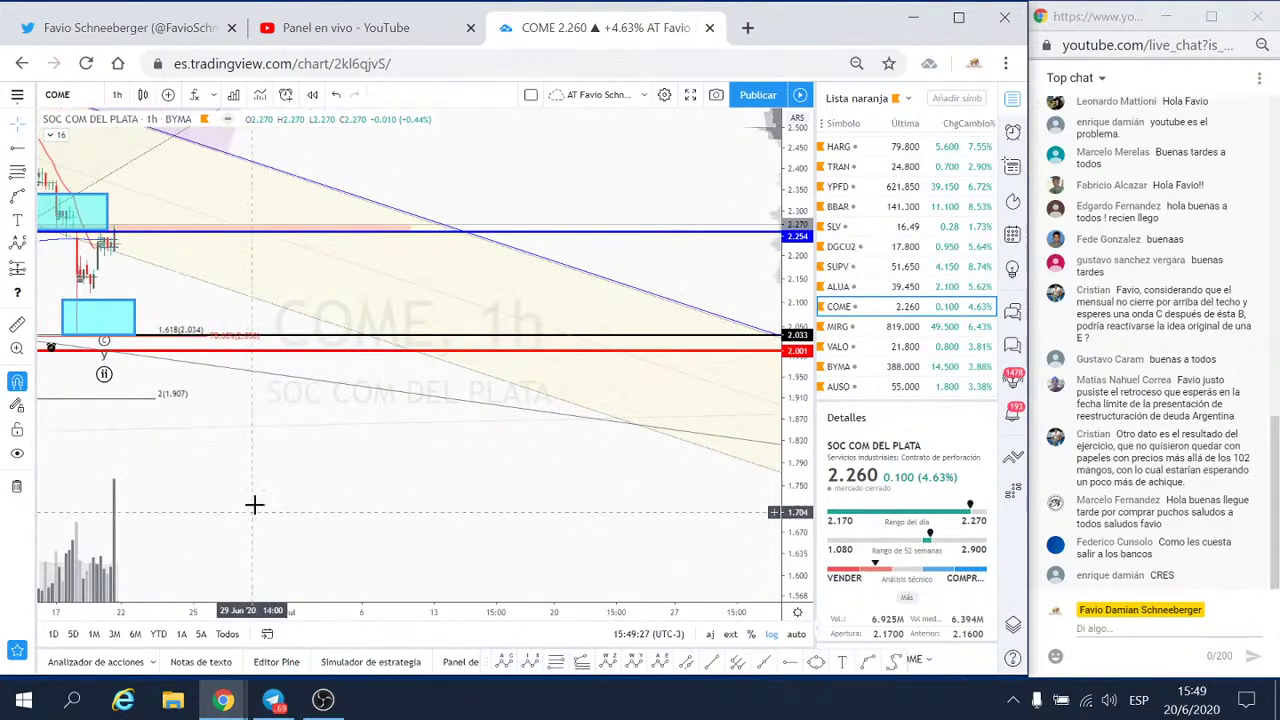
scroll(254, 505, "down", 3)
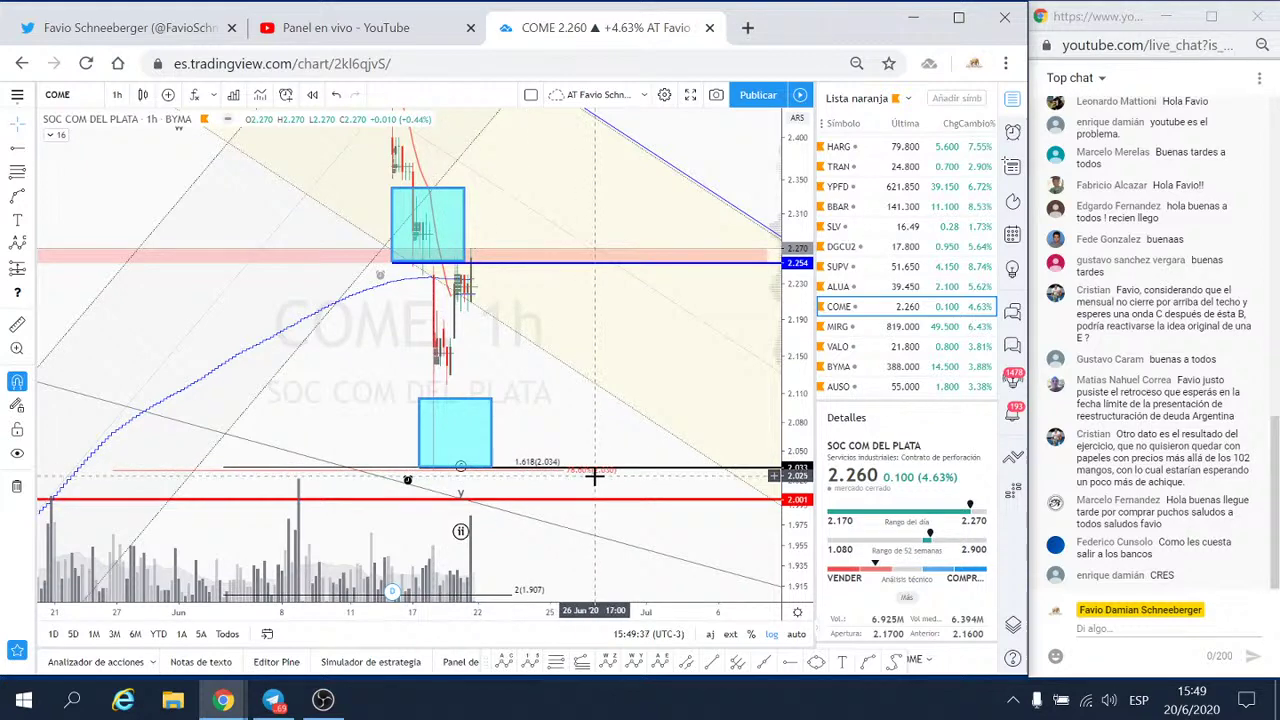
left_click_drag(800, 232, 762, 464)
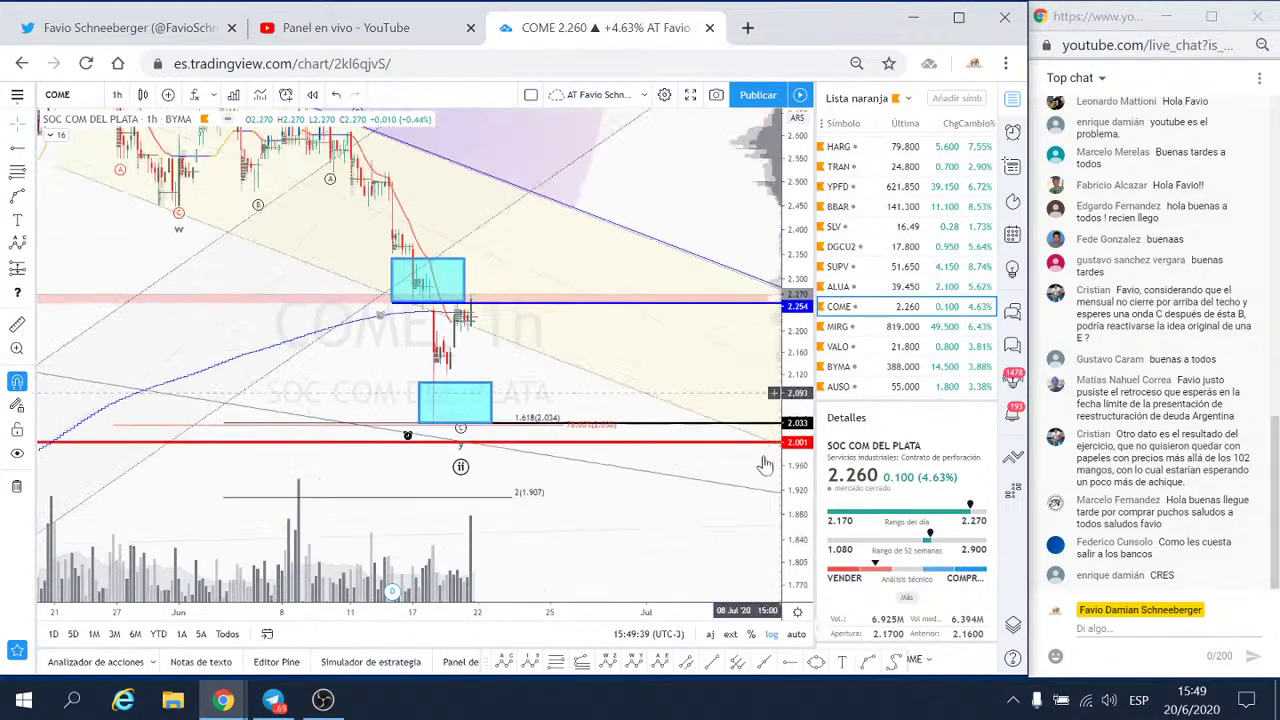
scroll(762, 464, "down", 2)
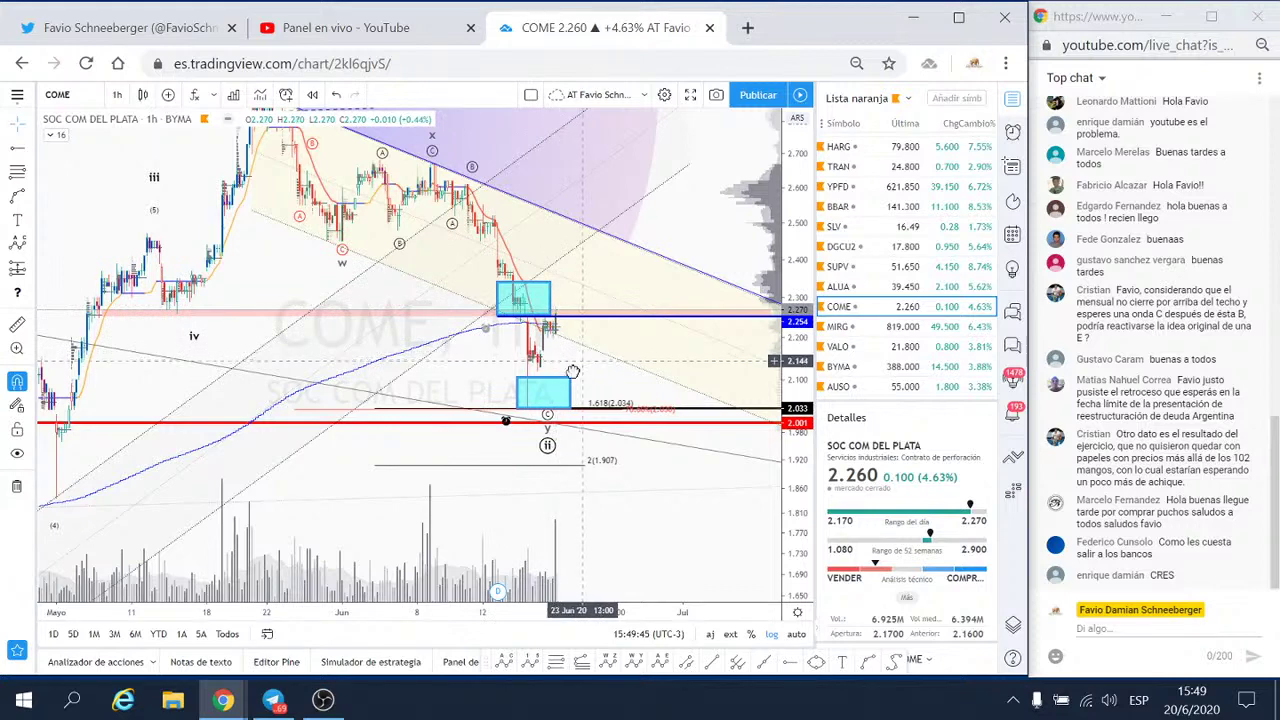
left_click_drag(572, 371, 456, 393)
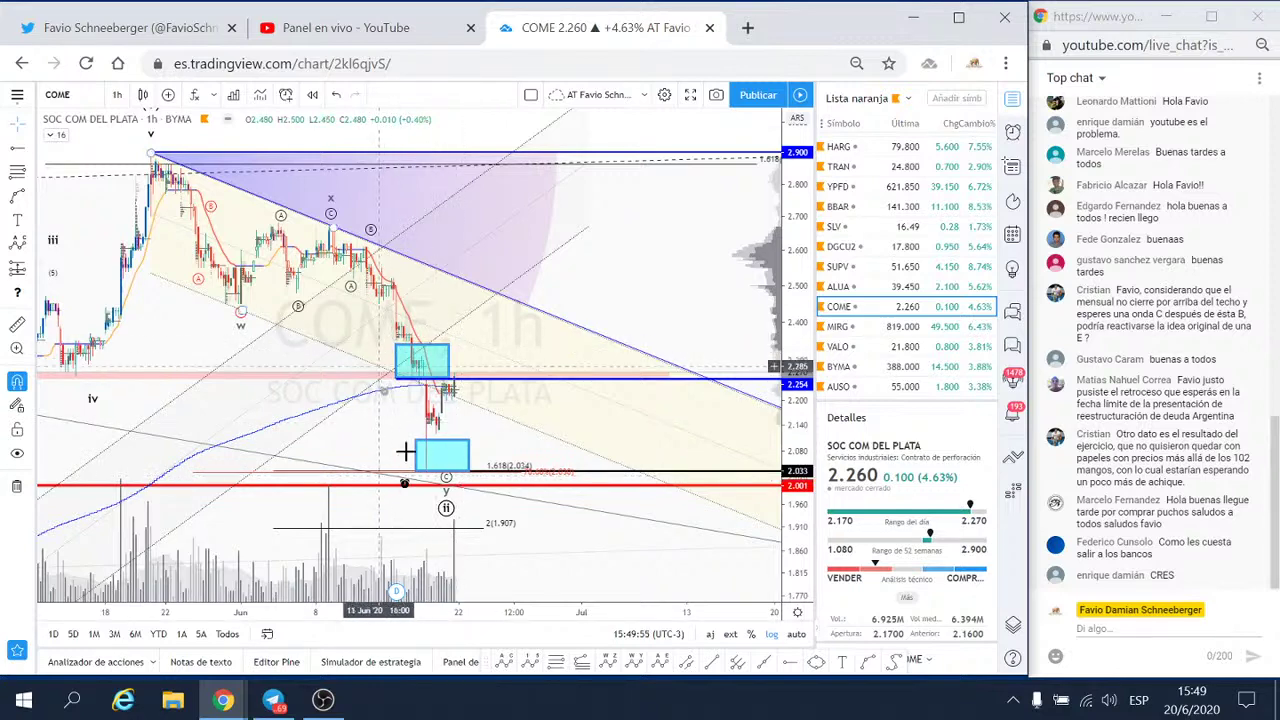
- Open MIRG and draw a Fibonacci retracement from the 884 high to the 730 low
left_click(889, 326)
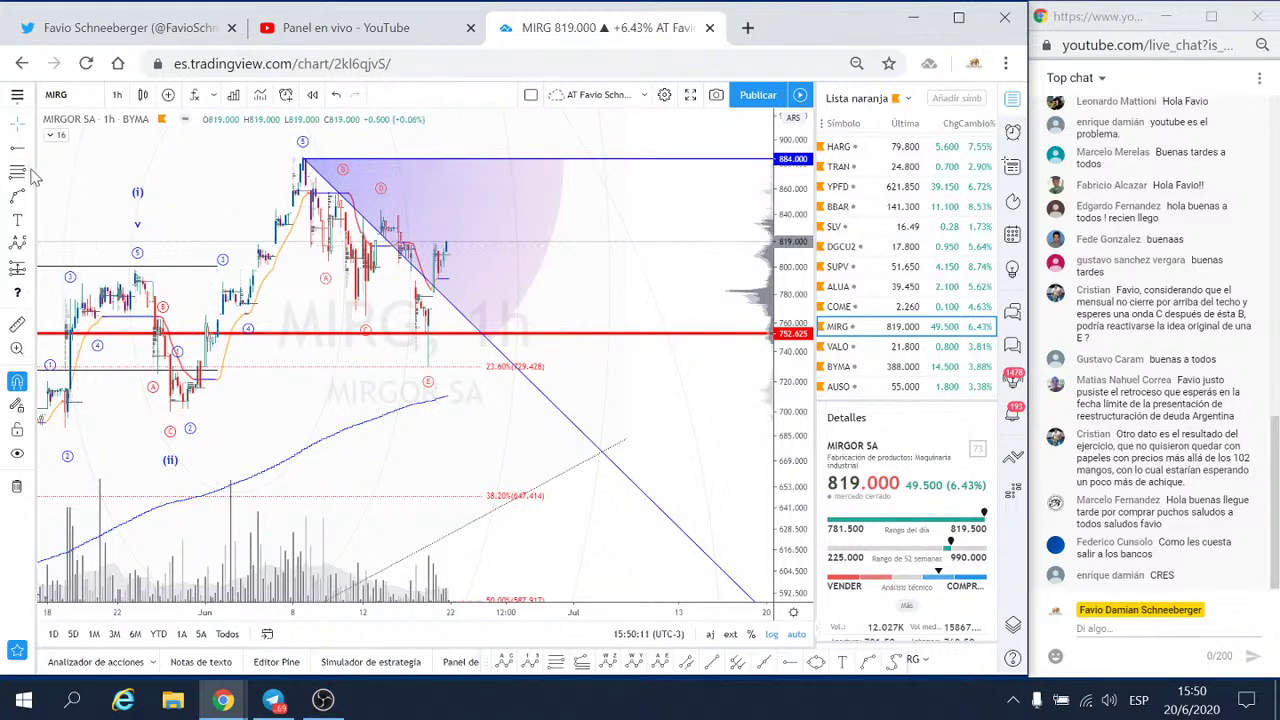
left_click(305, 159)
left_click_drag(304, 152, 431, 377)
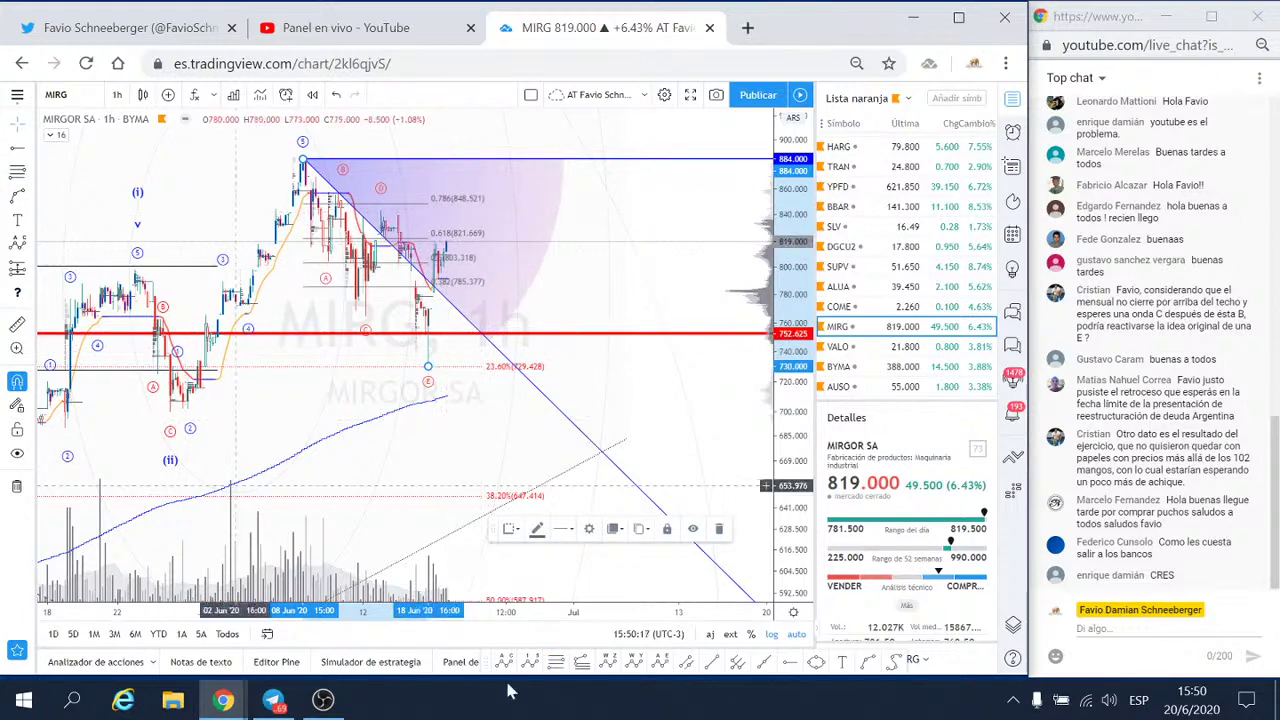
- Hide the 0.382 and 0.5 levels so only 0.618 and 0.786 remain, then move on to VALO
left_click(589, 528)
left_click_drag(510, 291, 160, 269)
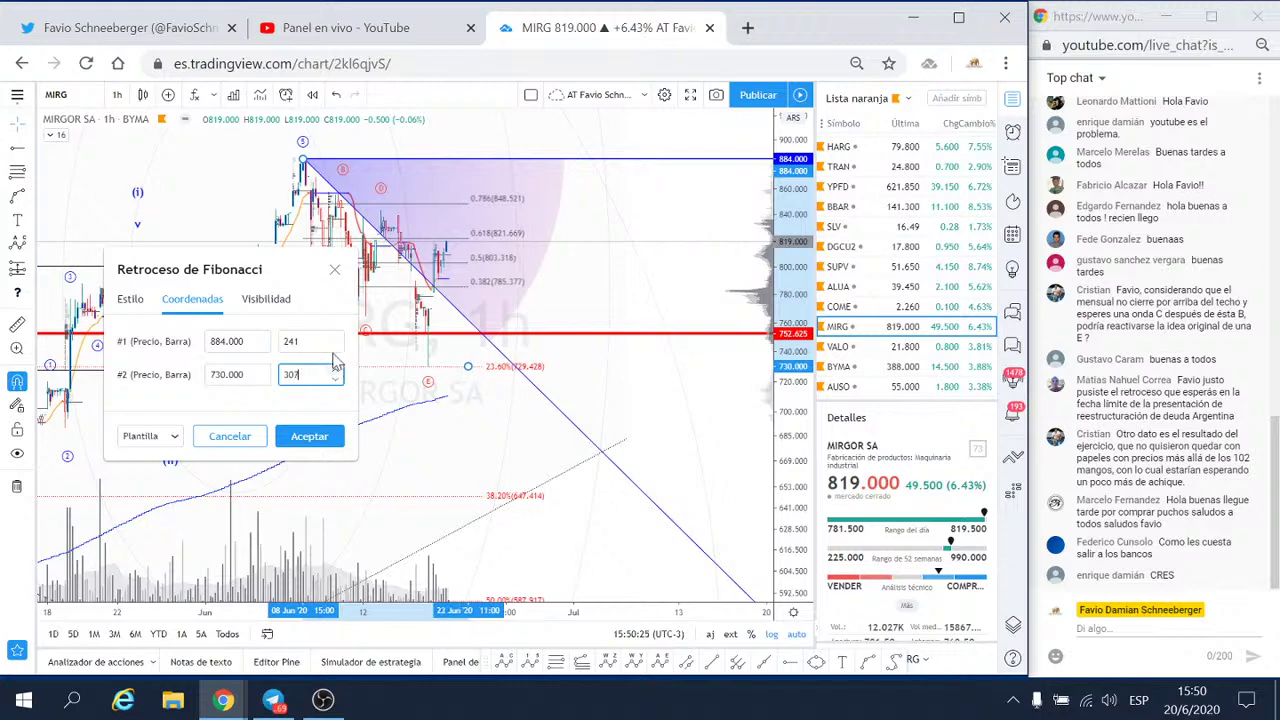
left_click(139, 305)
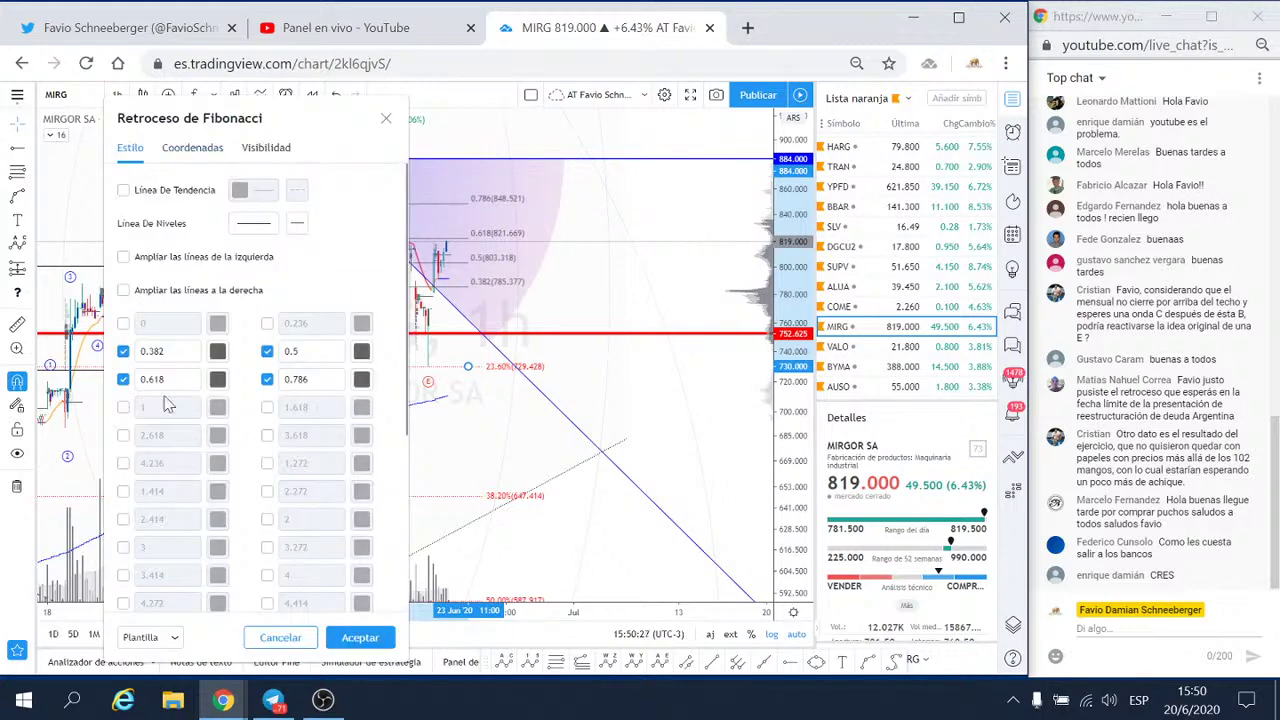
scroll(223, 397, "down", 3)
scroll(223, 397, "up", 2)
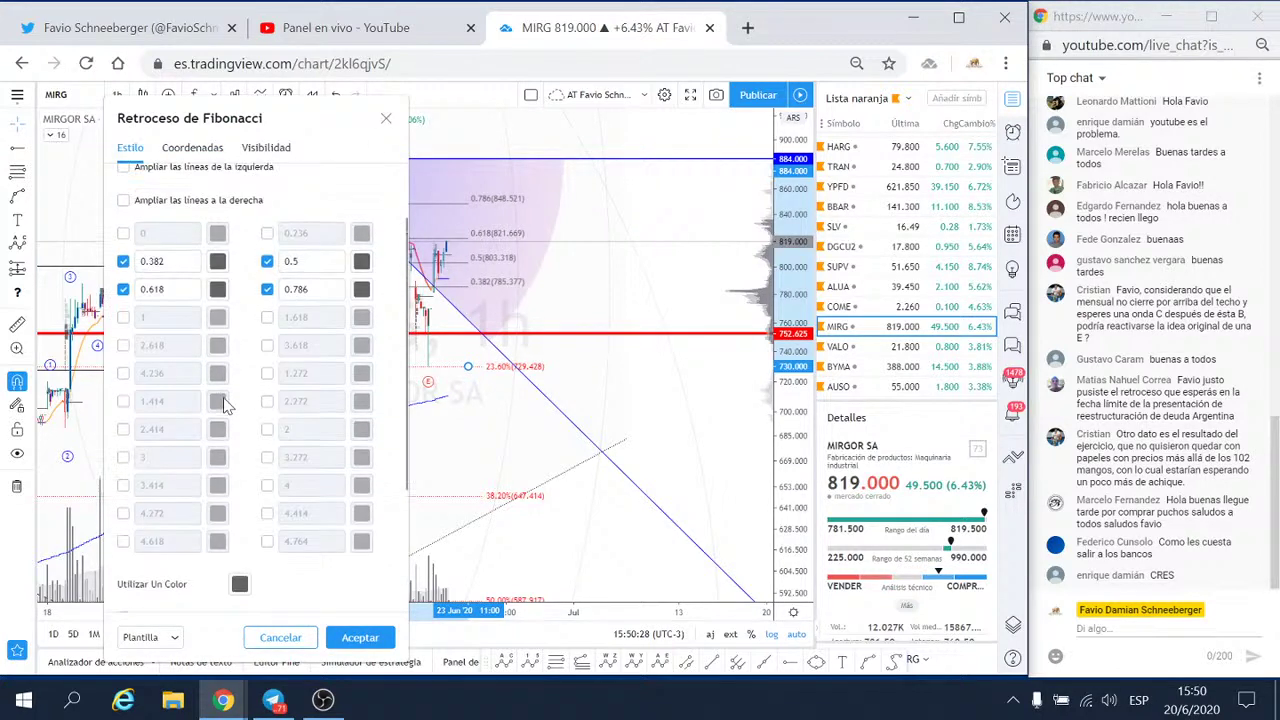
left_click(124, 262)
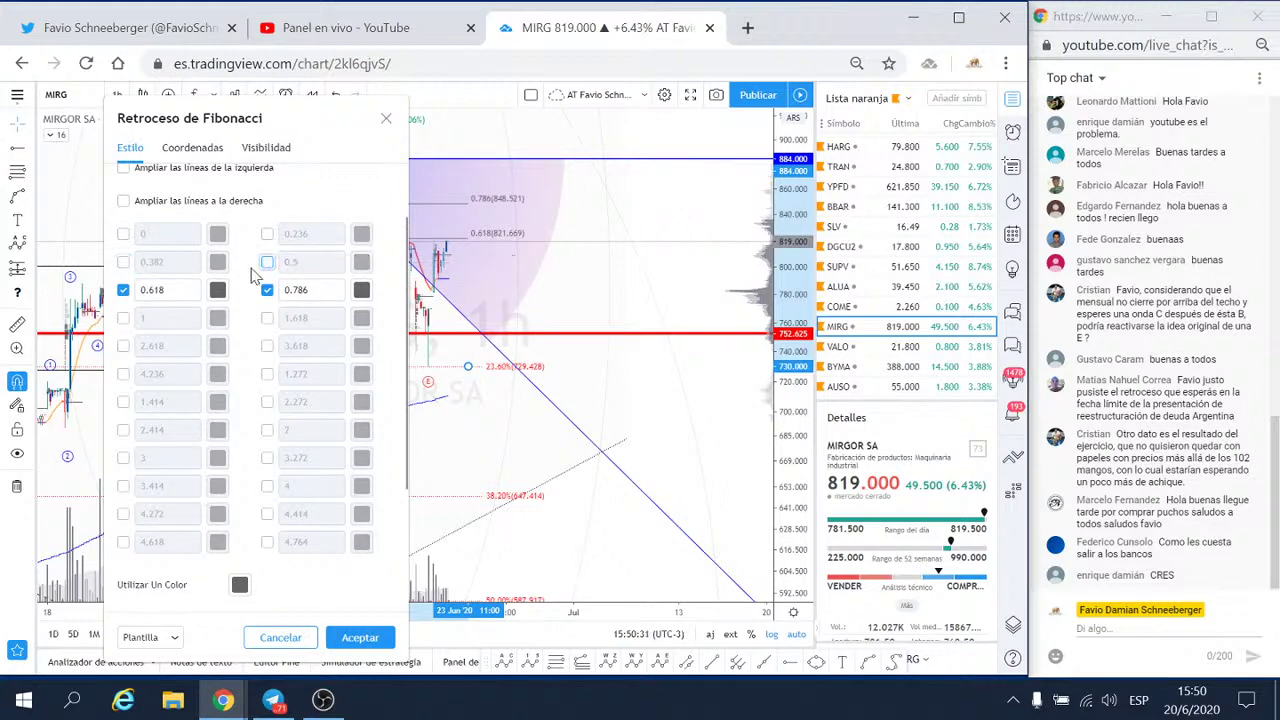
left_click(362, 638)
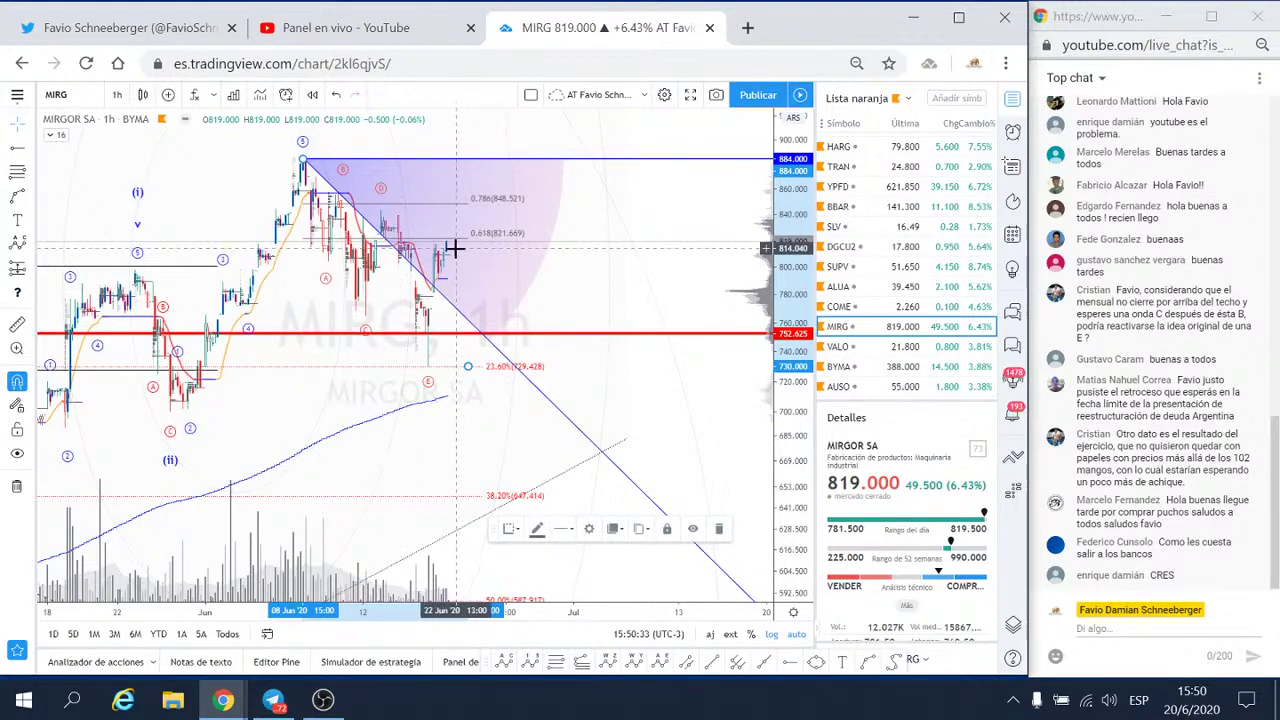
key("Down")
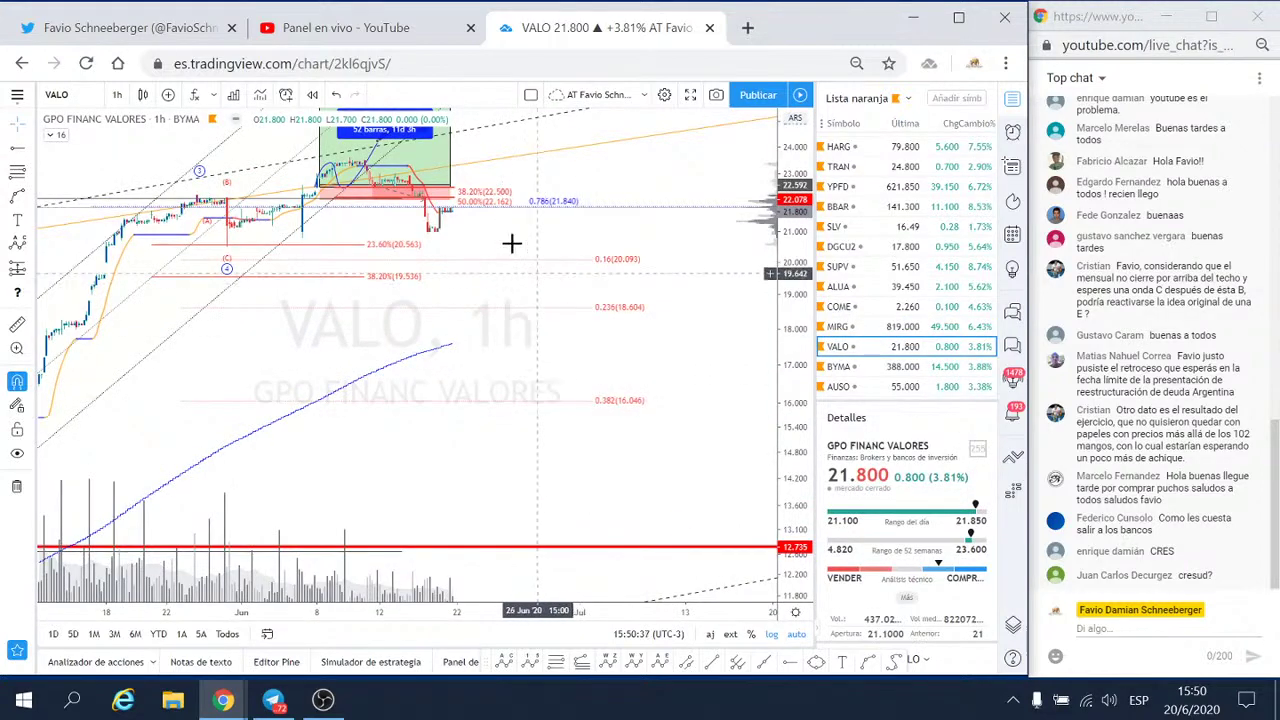
- Extend VALO's projection line and delete the long-position drawing
left_click_drag(808, 298, 808, 280)
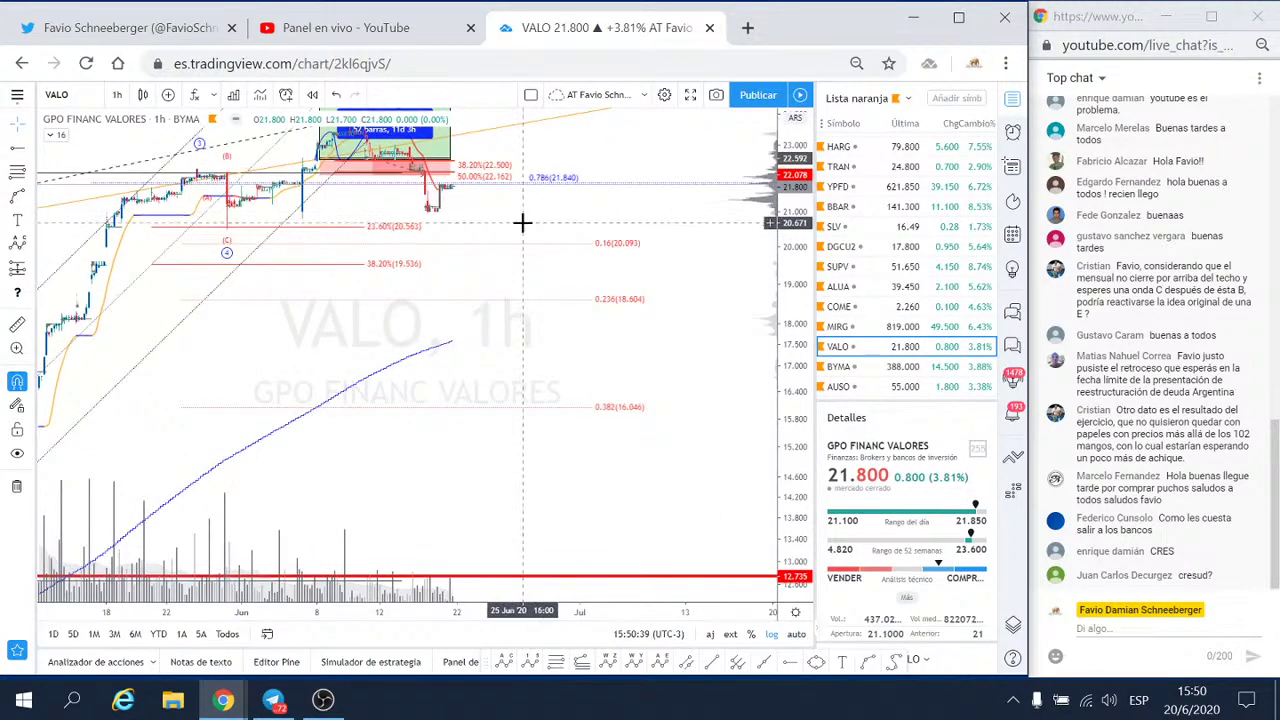
mouse_move(522, 222)
left_mouse_down()
mouse_move(737, 334)
mouse_move(663, 337)
left_mouse_up()
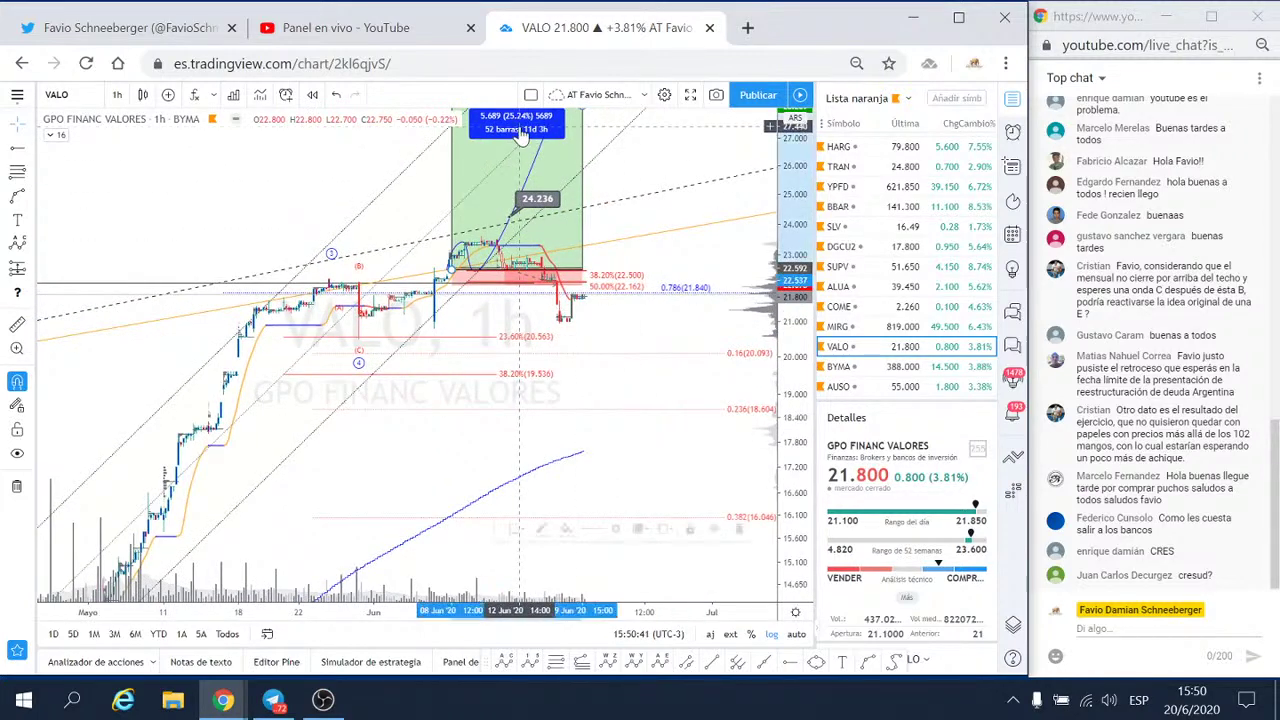
left_click_drag(520, 135, 550, 112)
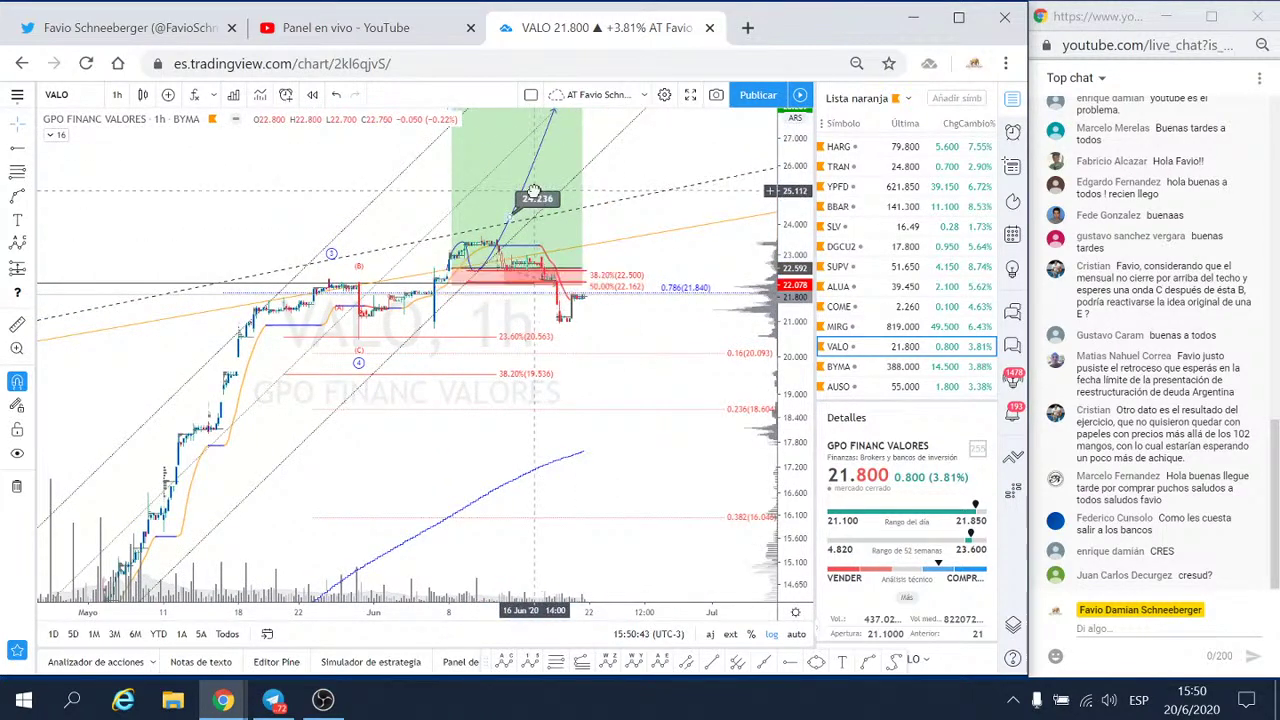
left_click(540, 200)
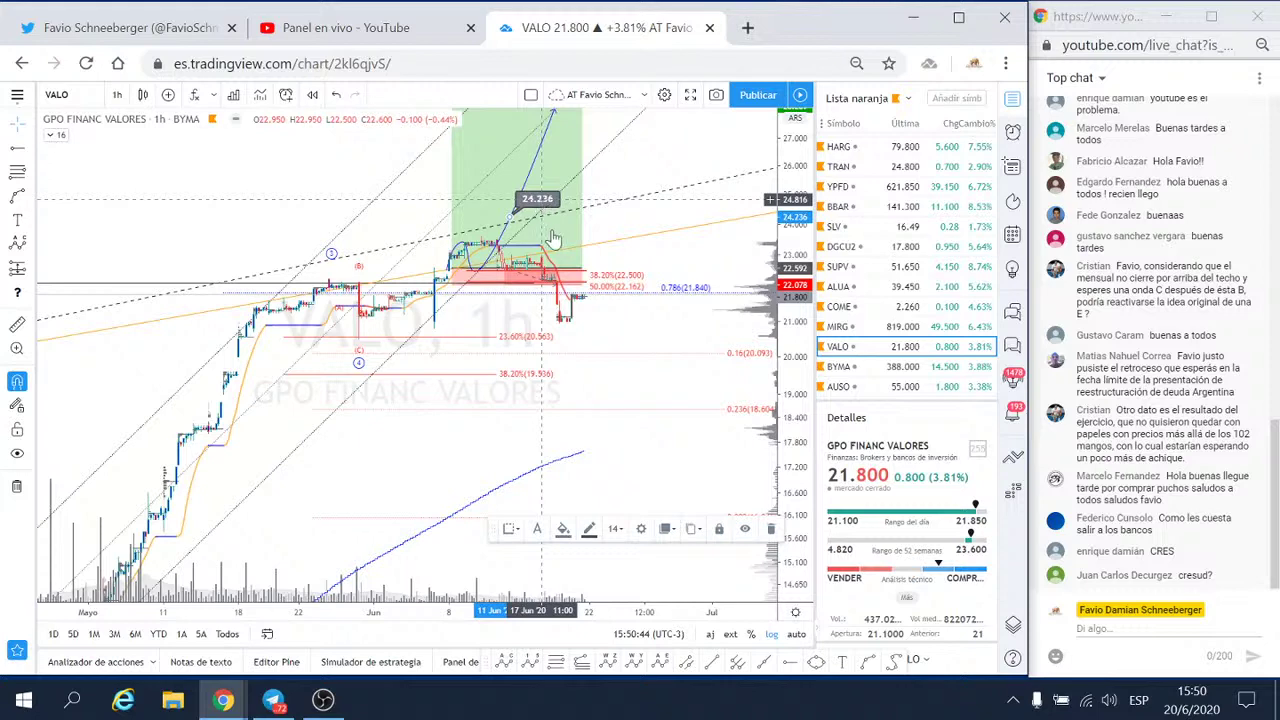
left_click(553, 238)
key("Delete")
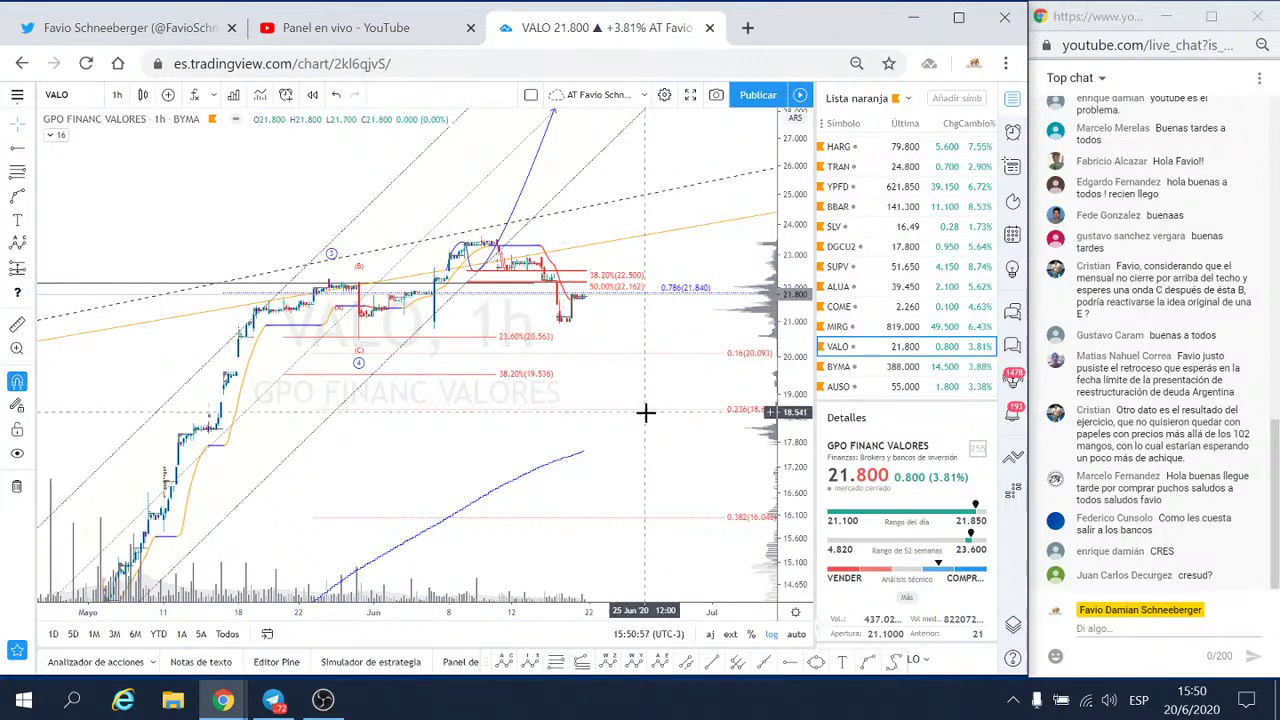
- Re-anchor the Fibonacci retracement to the new high, giving 23.6% at 21.445 and 38.2% at 20.211
left_click_drag(645, 412, 425, 330)
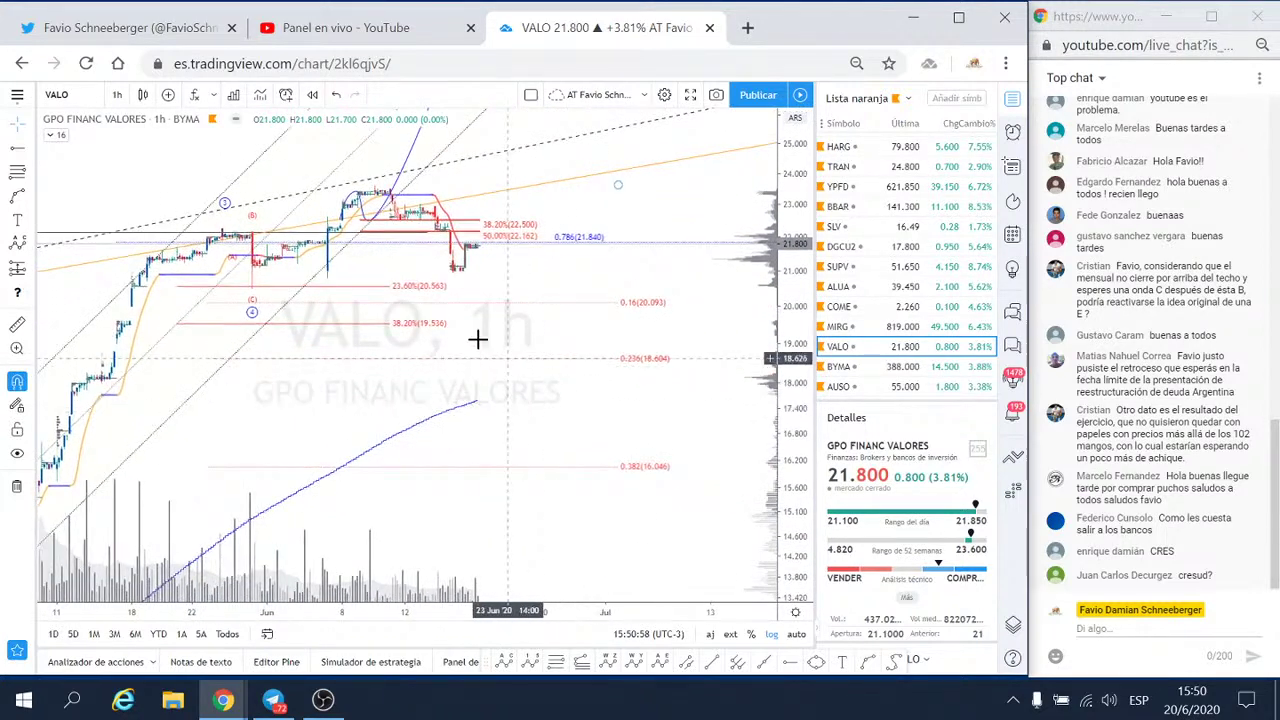
left_click(425, 330)
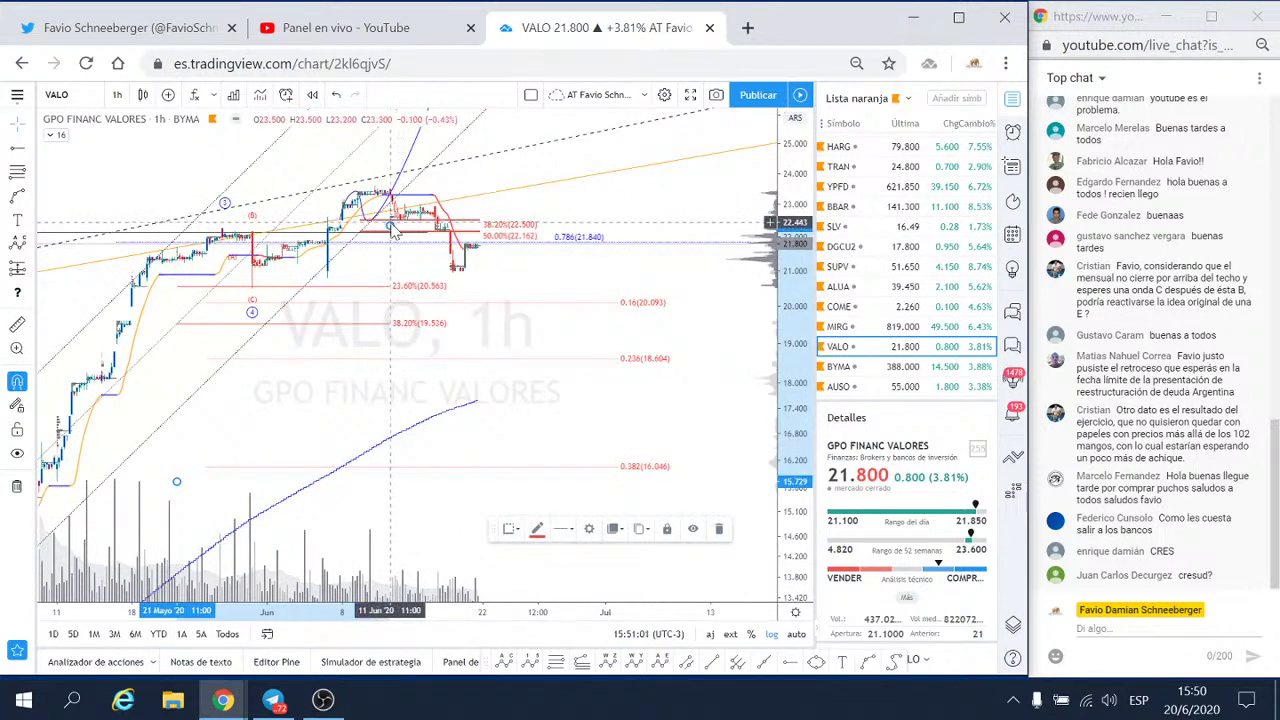
mouse_move(395, 230)
left_mouse_down()
mouse_move(571, 229)
mouse_move(593, 188)
mouse_move(581, 184)
left_mouse_up()
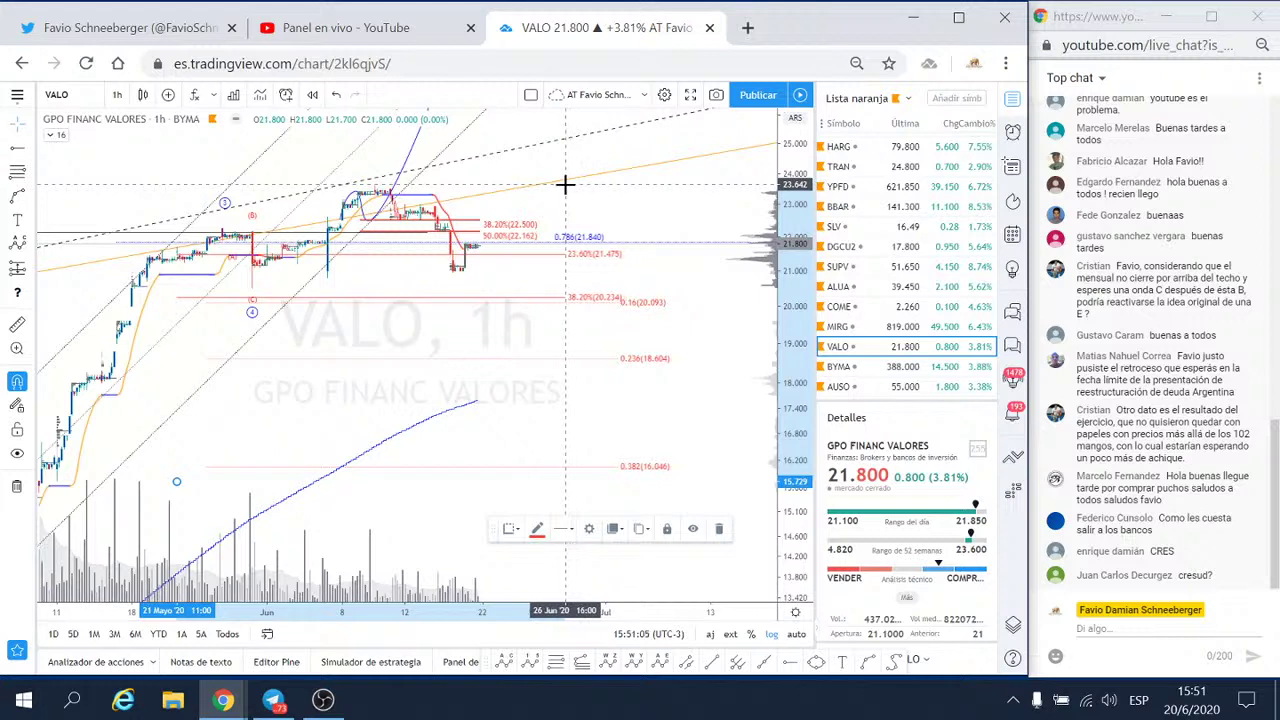
left_click_drag(562, 186, 561, 187)
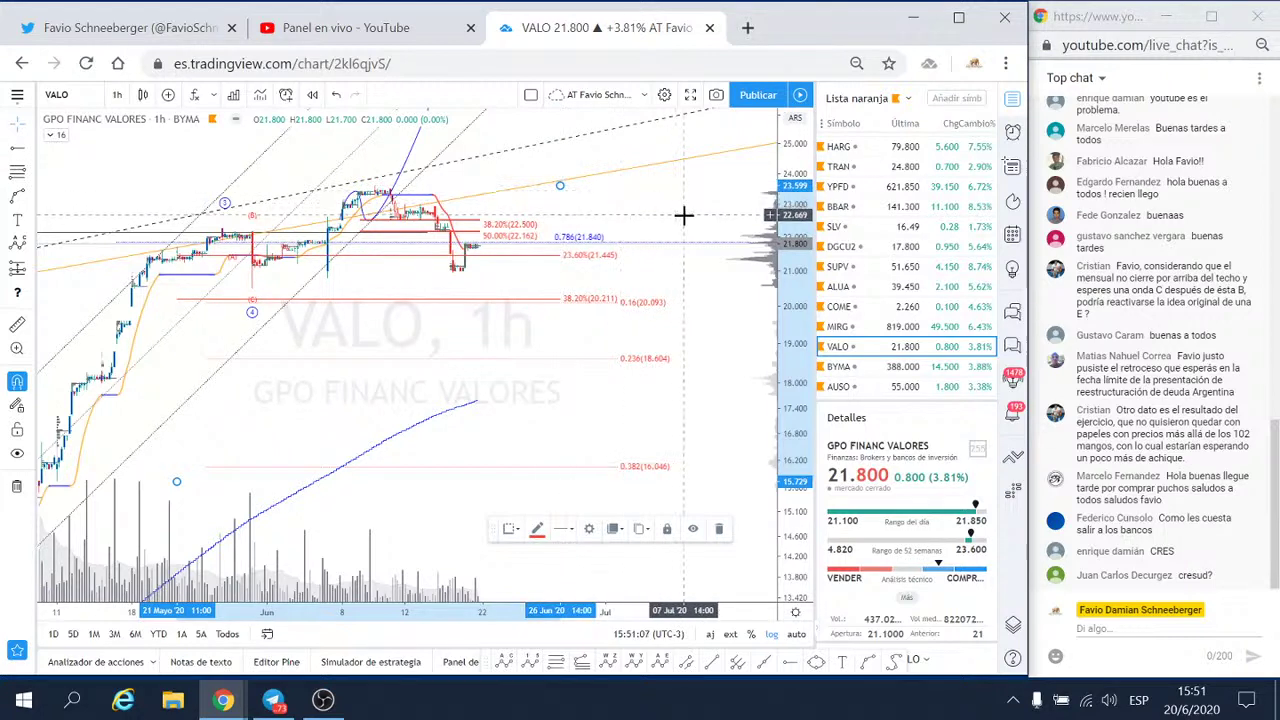
left_click(766, 214)
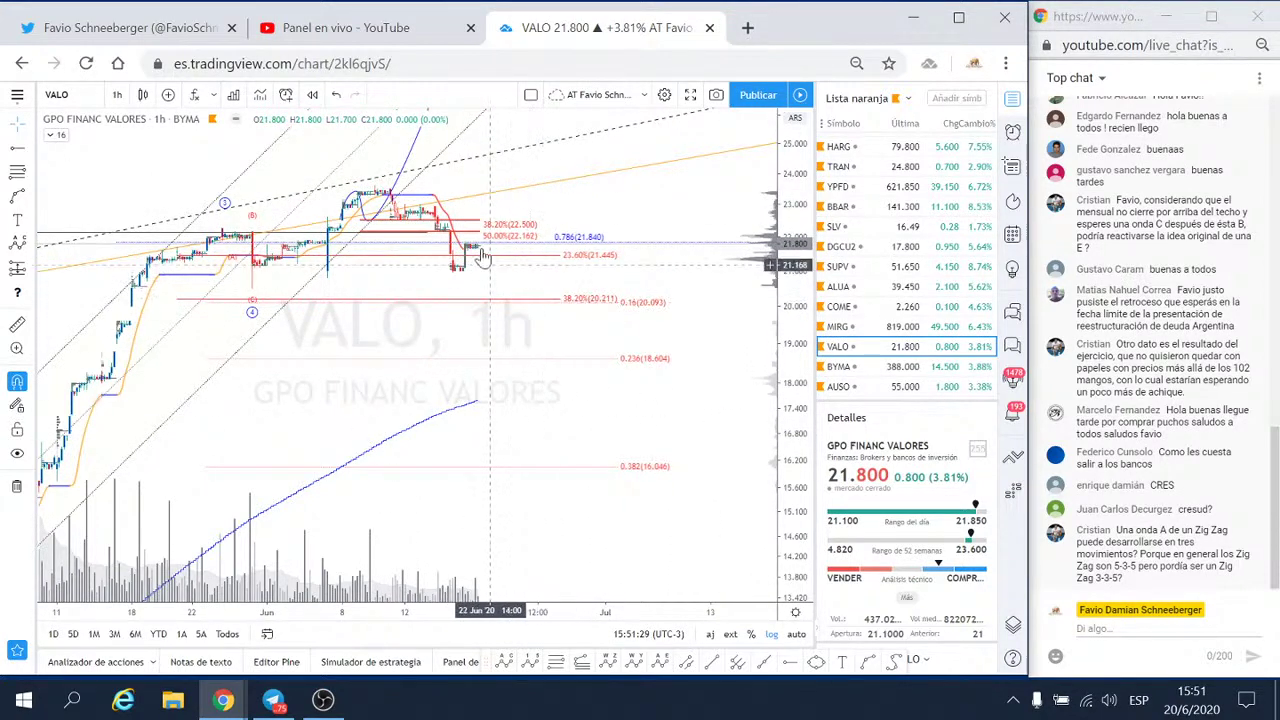
- Switch the chart to BYMA from the Lista naranja watchlist
left_click(841, 368)
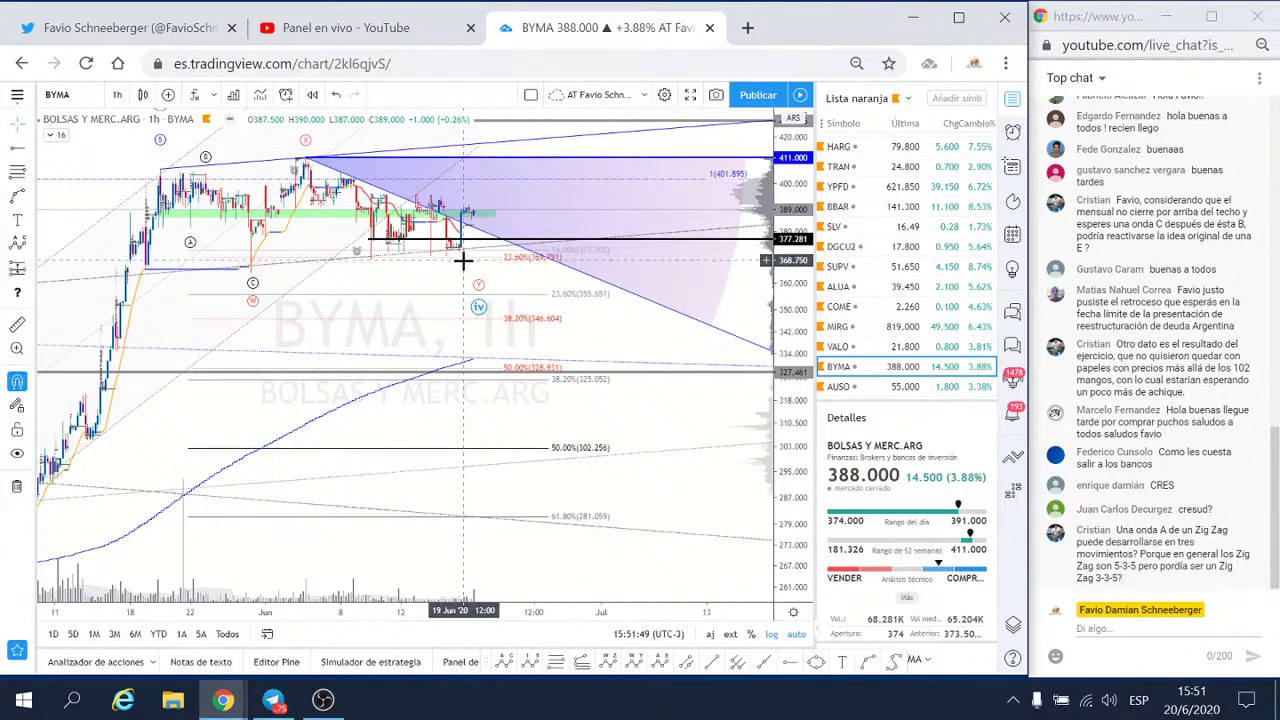
- Open AUSO hourly, zoom out and compress the price scale to leave room up to about 74
left_click(842, 388)
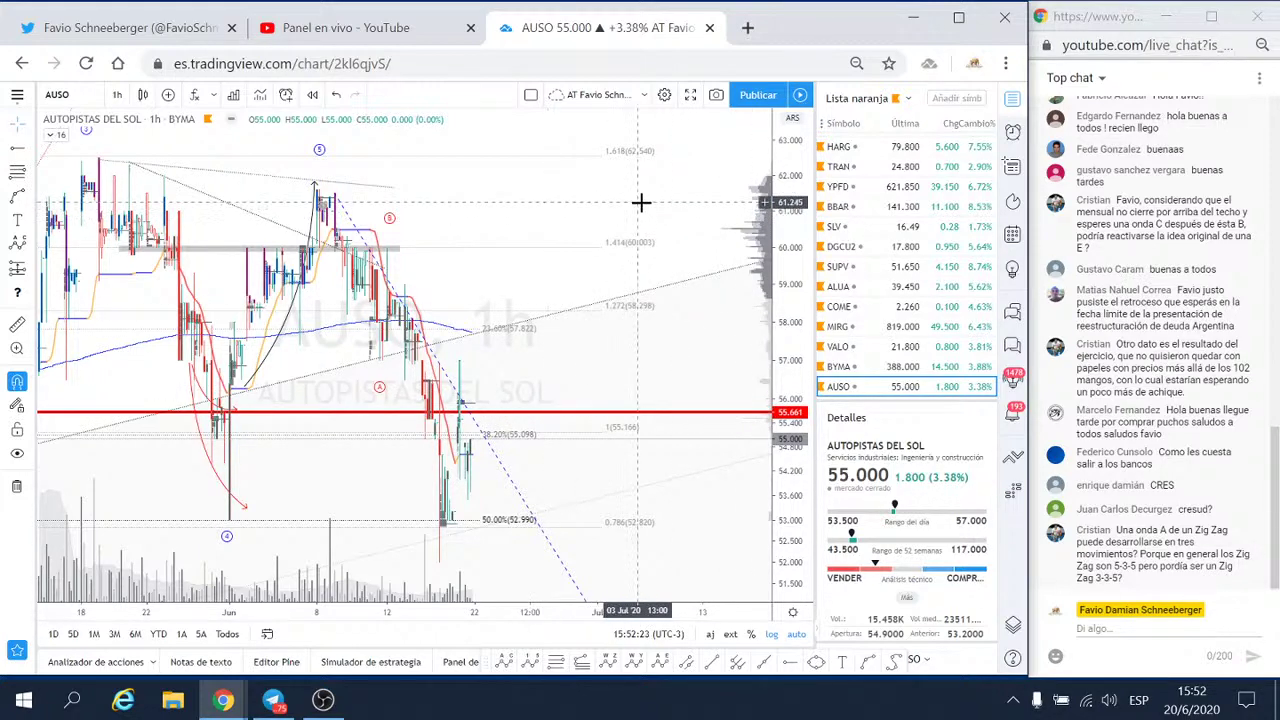
scroll(688, 206, "down", 2)
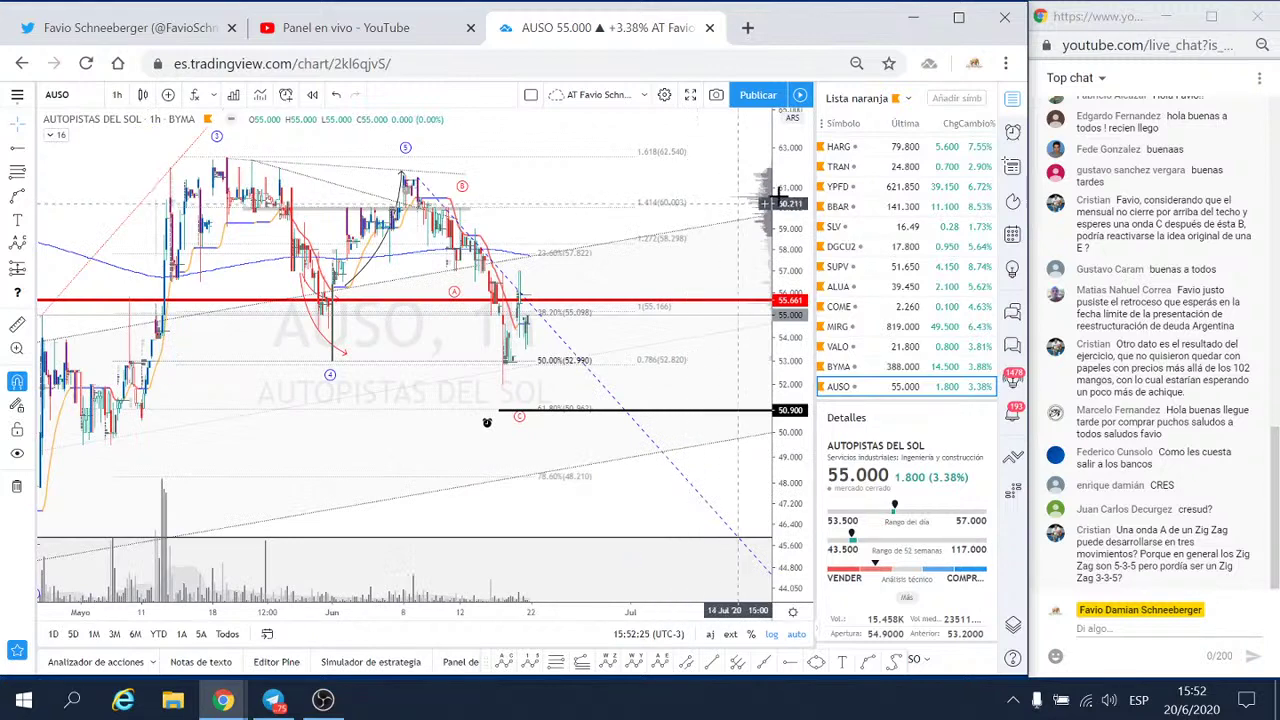
mouse_move(688, 206)
left_mouse_down()
mouse_move(710, 210)
mouse_move(699, 372)
left_mouse_up()
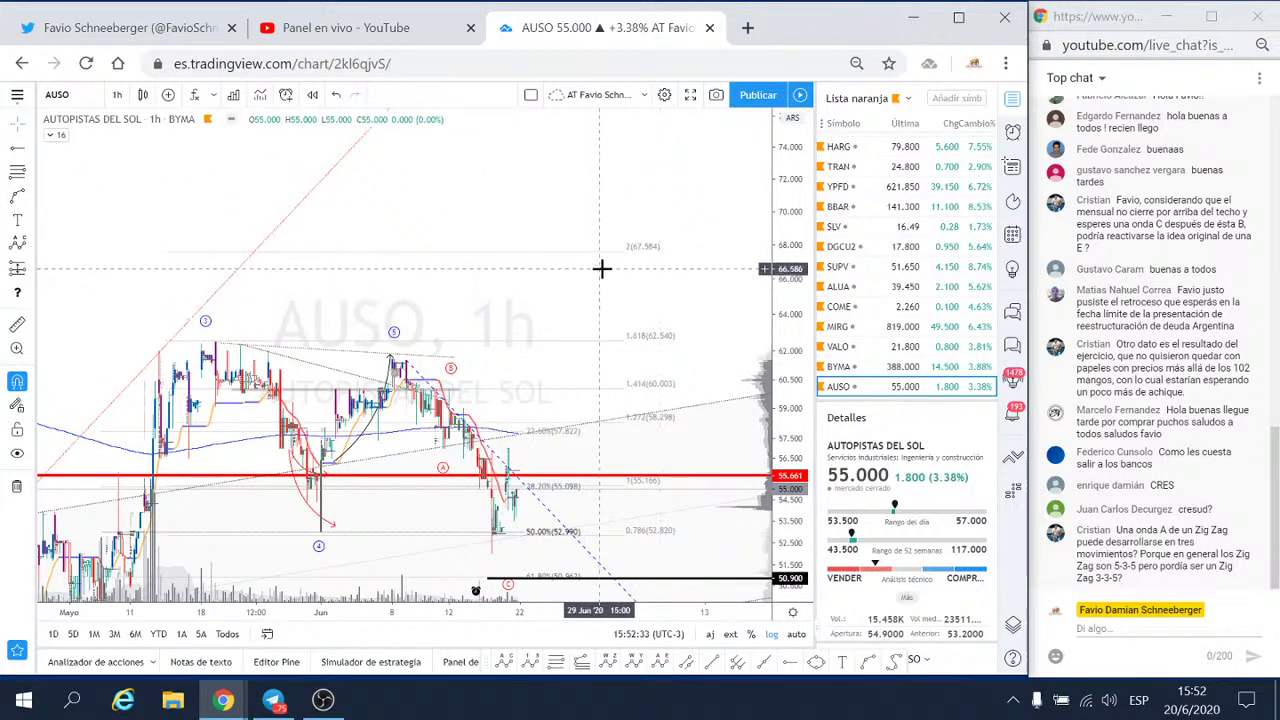
- Try placing a double curve shape above the AUSO candles
left_click(36, 200)
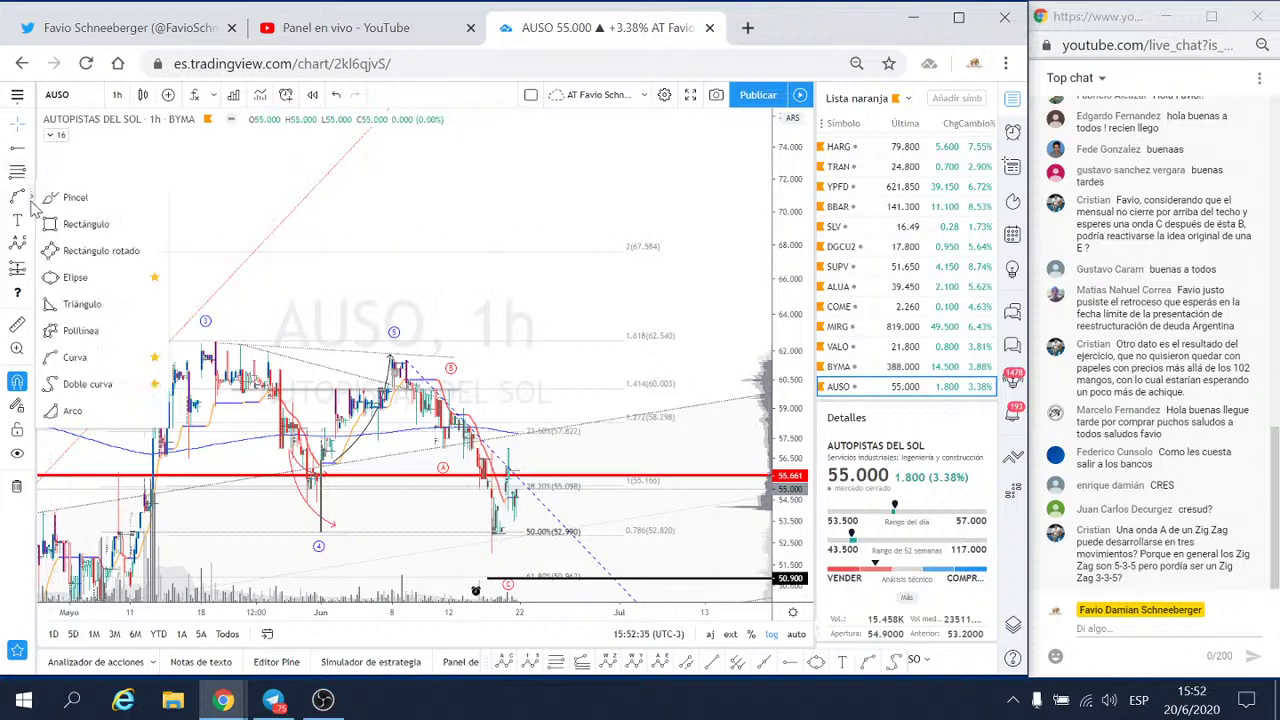
left_click(72, 388)
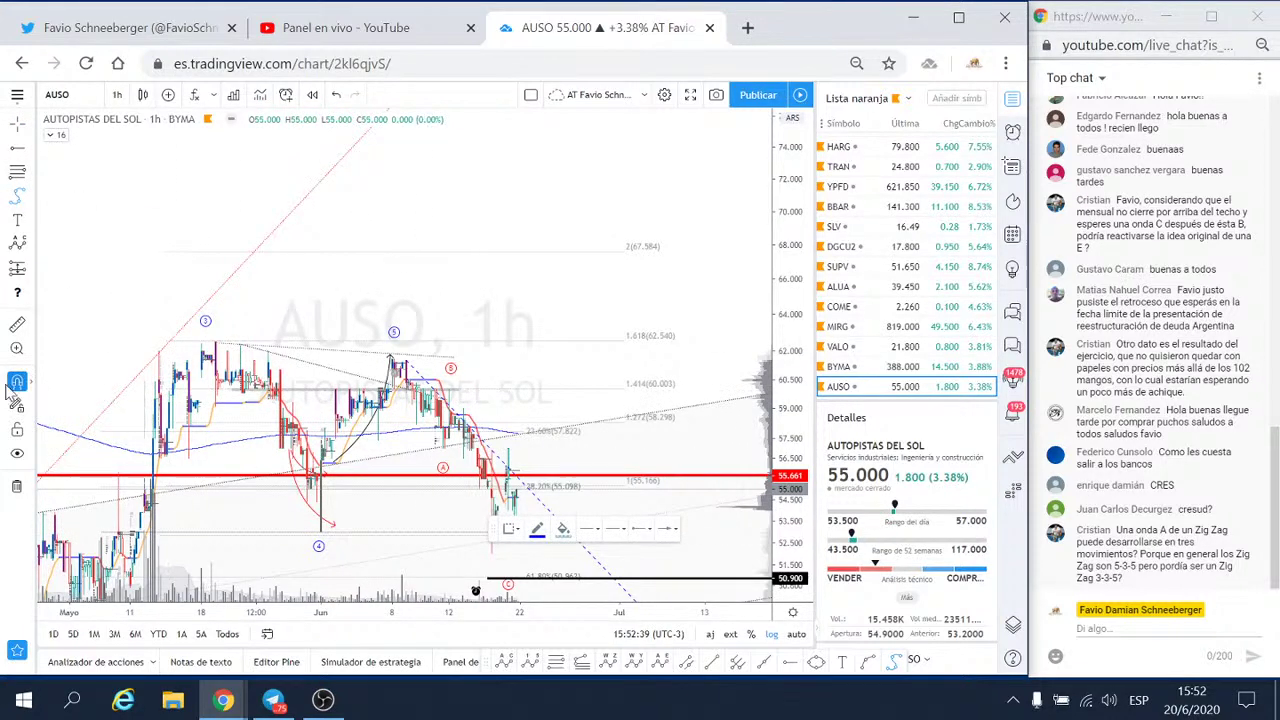
left_click(383, 173)
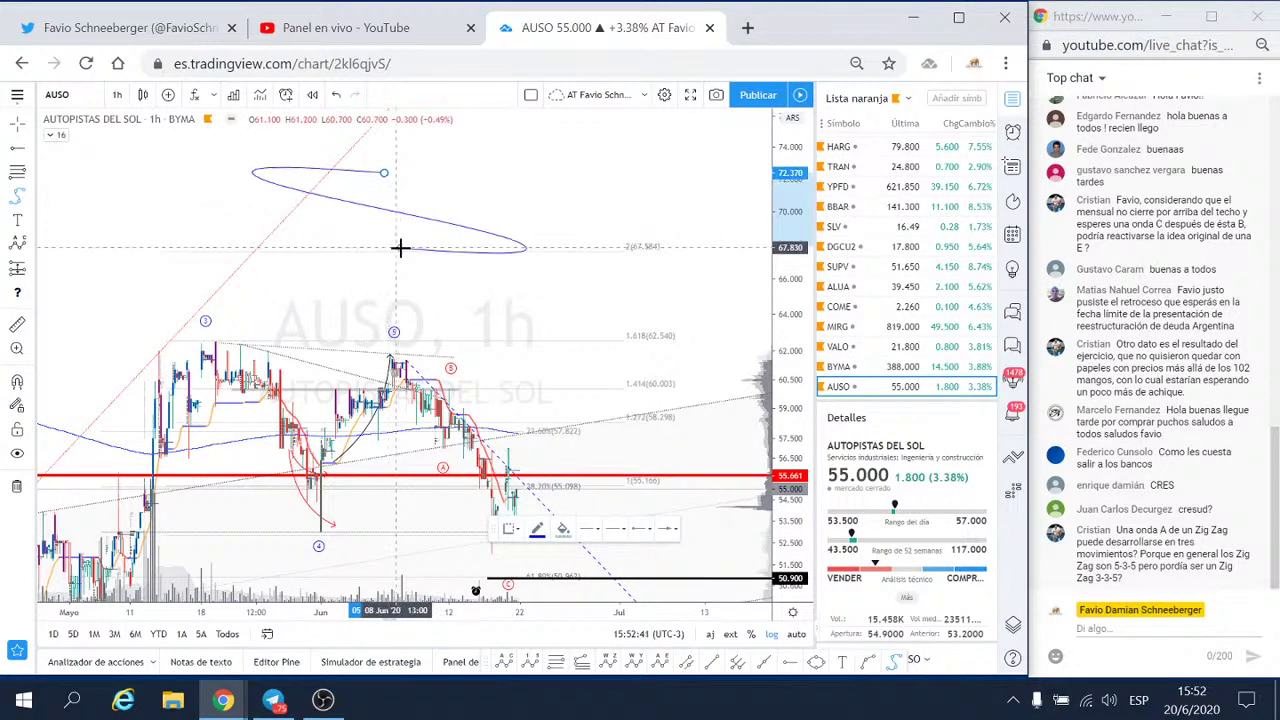
left_click(400, 247)
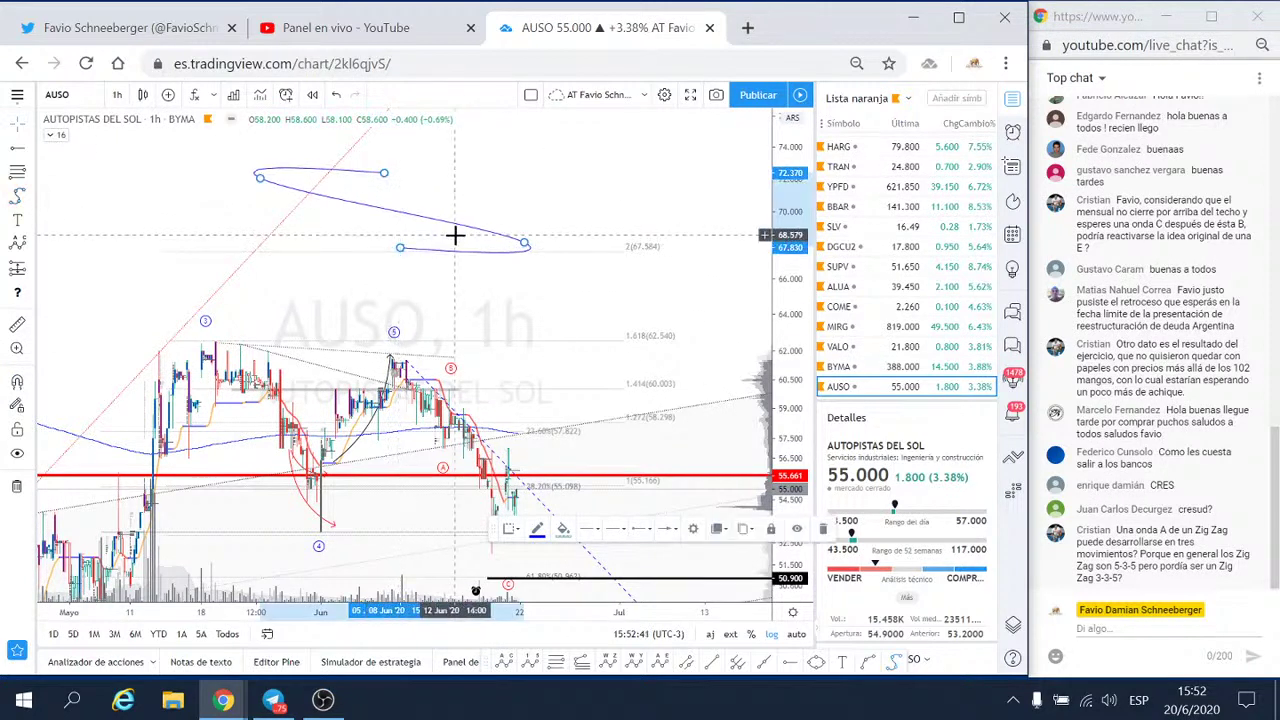
- Draw a zigzag polyline stepping down from about 74 toward 62.5 and accept its style
left_click(28, 196)
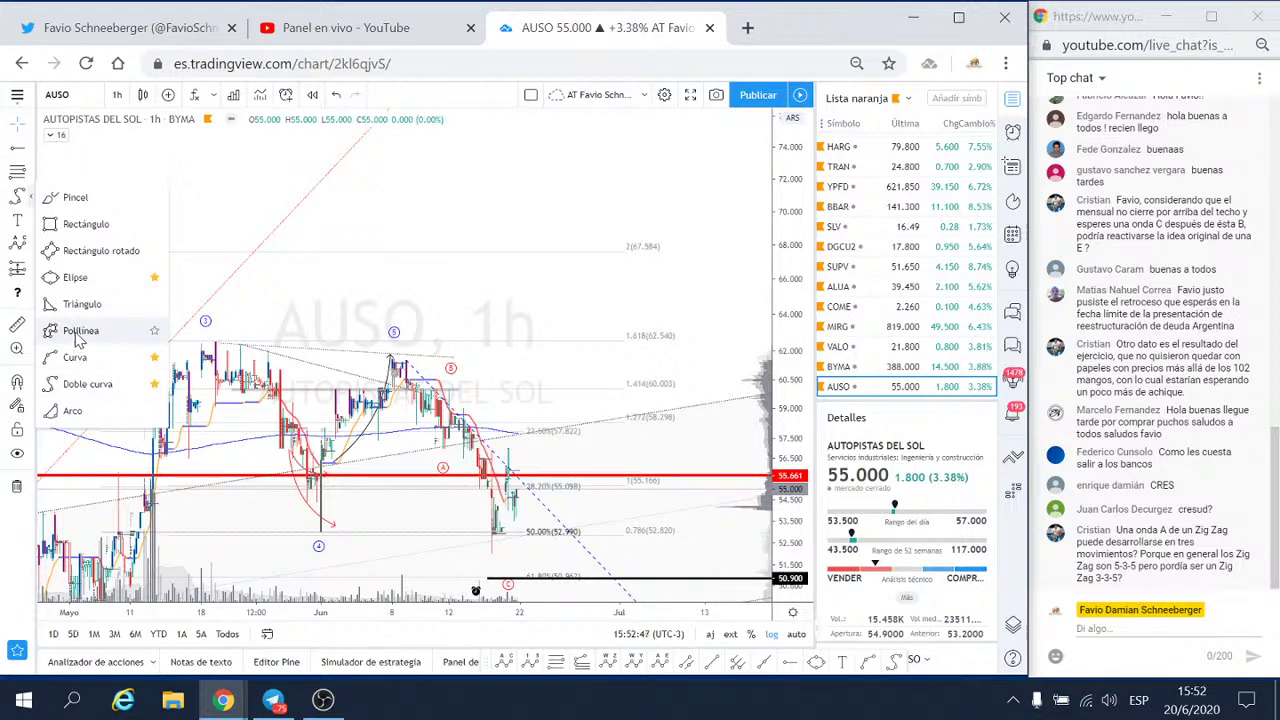
left_click(74, 331)
left_click(229, 161)
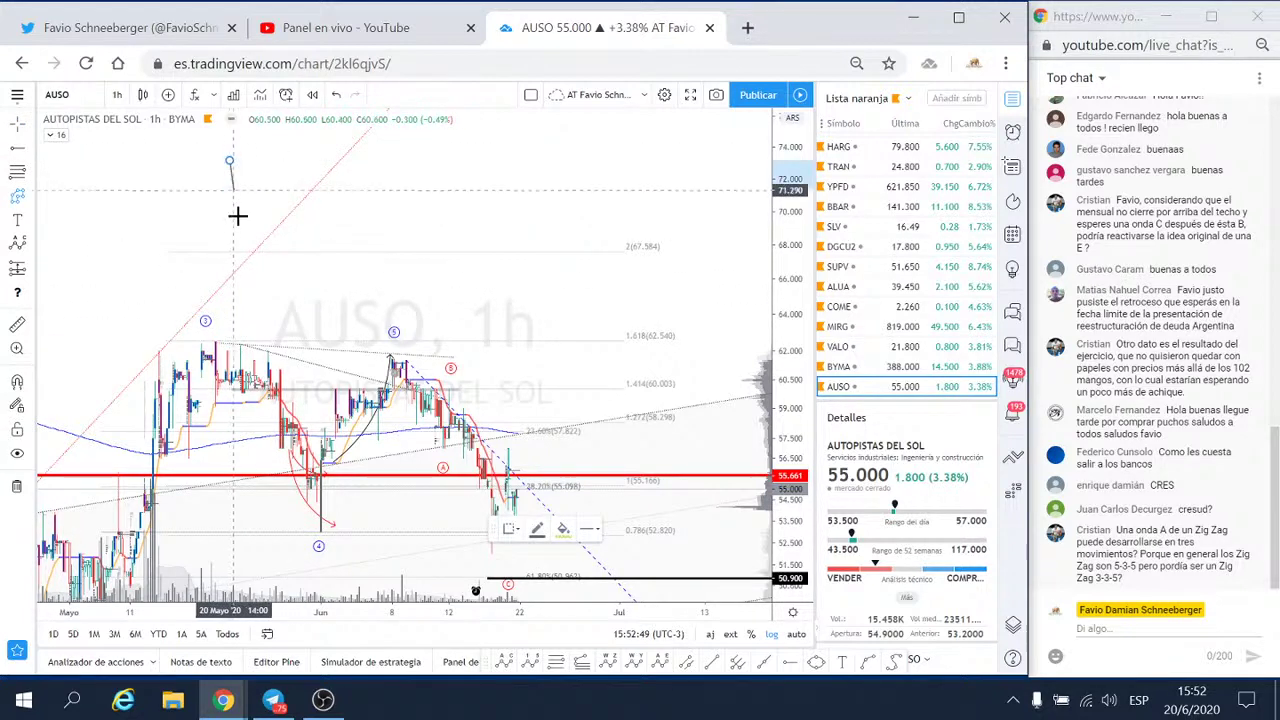
left_click(238, 230)
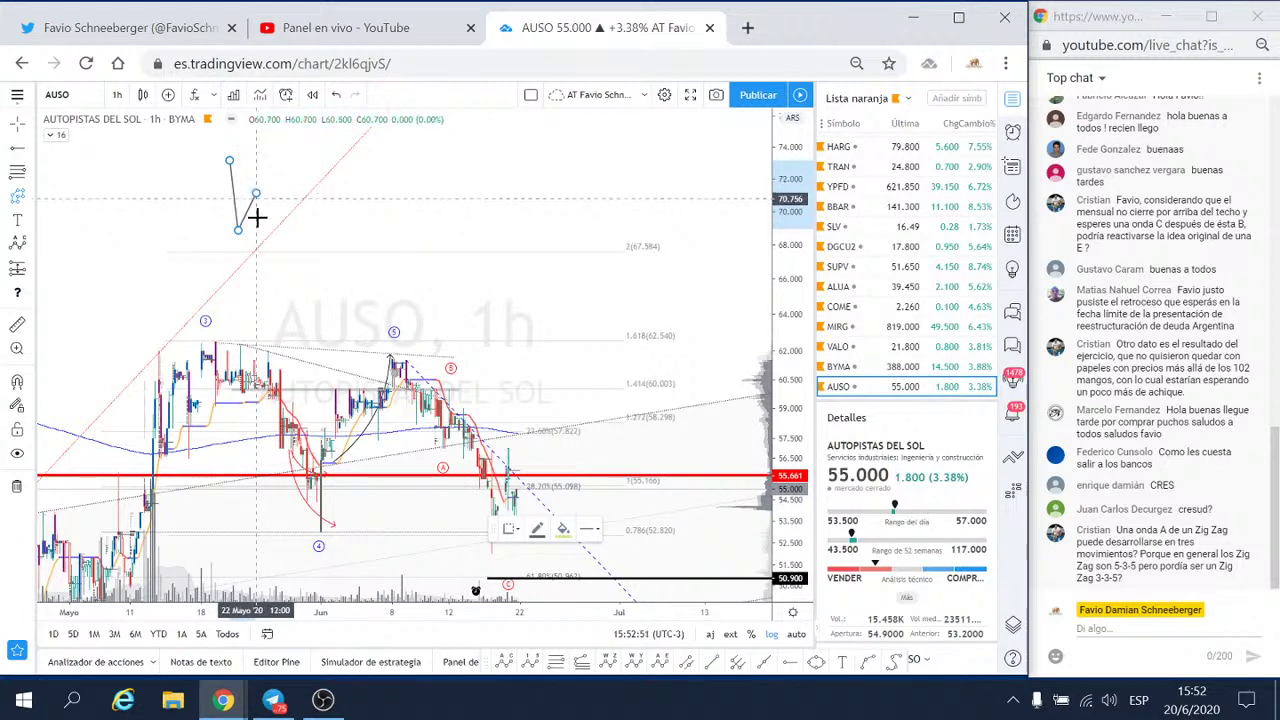
left_click(268, 289)
left_click(280, 256)
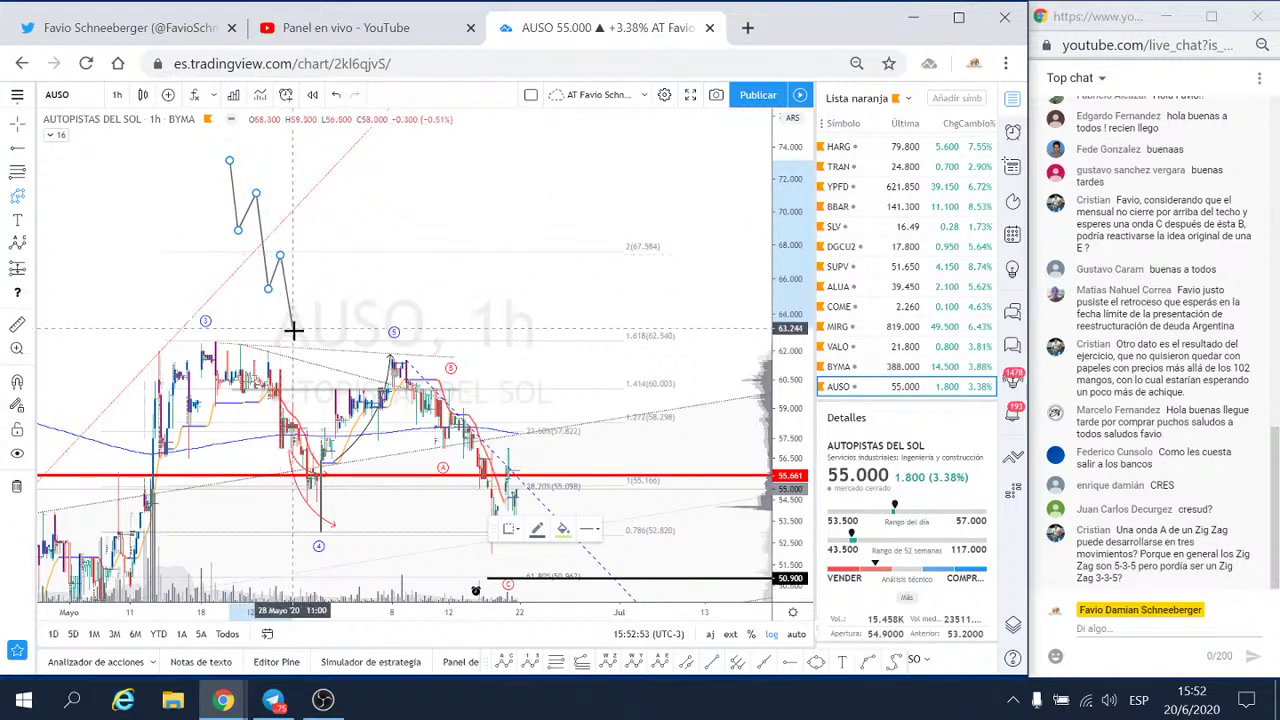
double_click(292, 330)
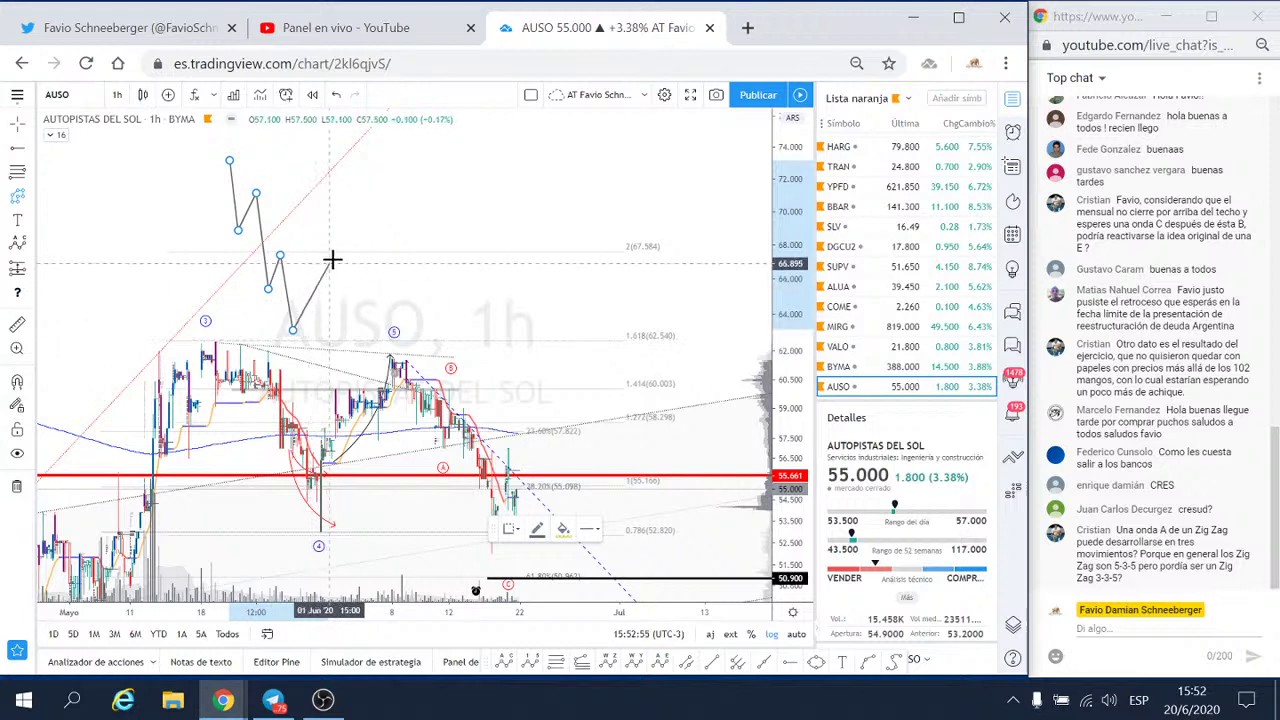
left_click(333, 249)
left_click(343, 271)
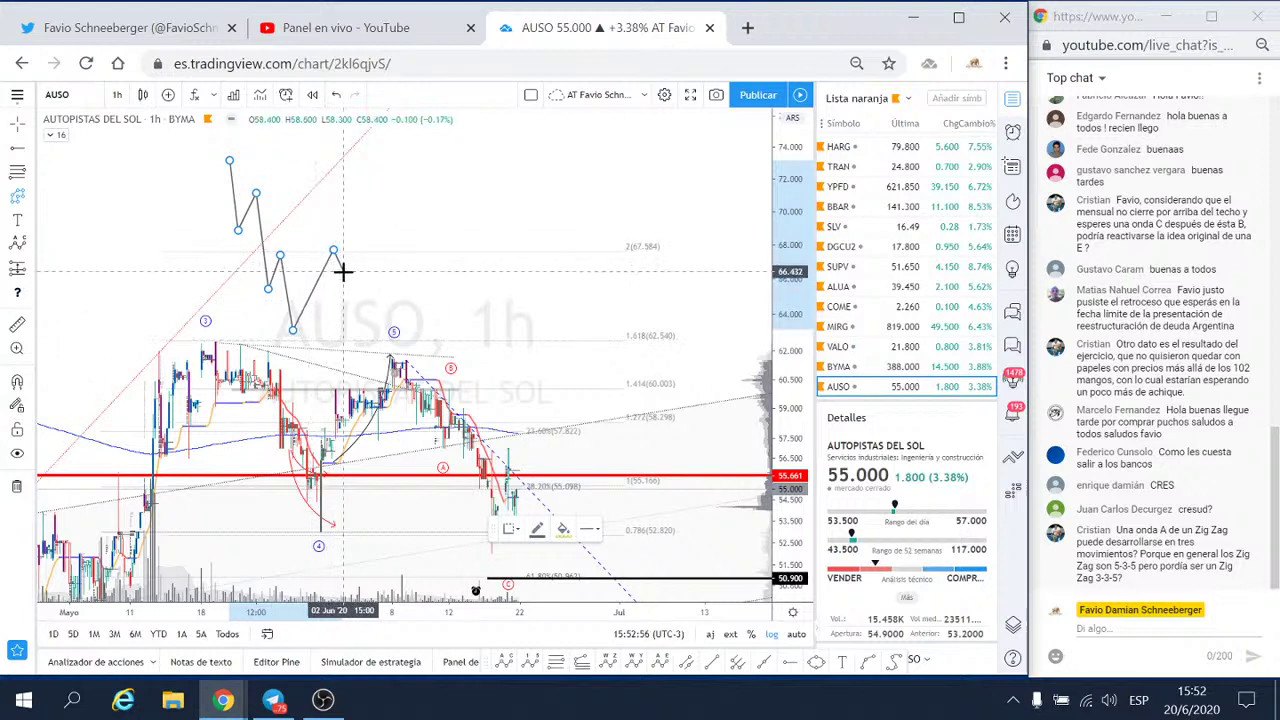
left_click(378, 200)
left_click(390, 253)
left_click(403, 241)
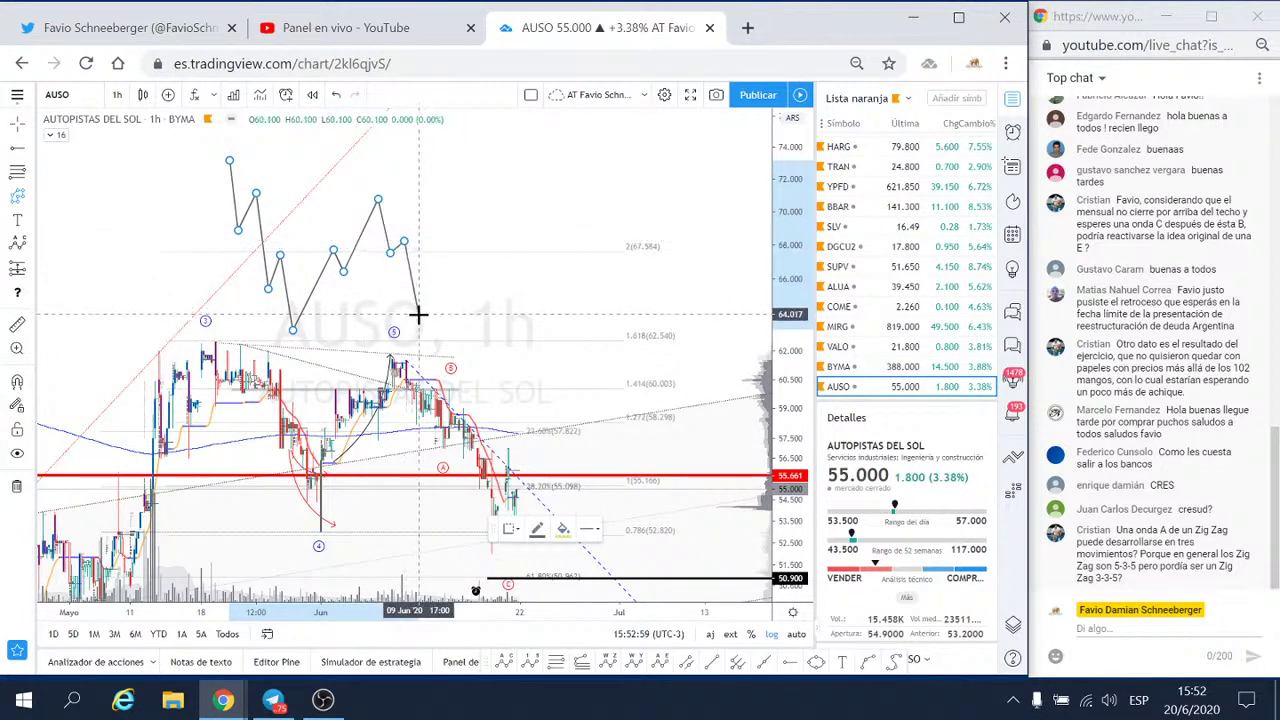
left_click(418, 314)
left_click(436, 295)
left_click(471, 377)
left_click(472, 378)
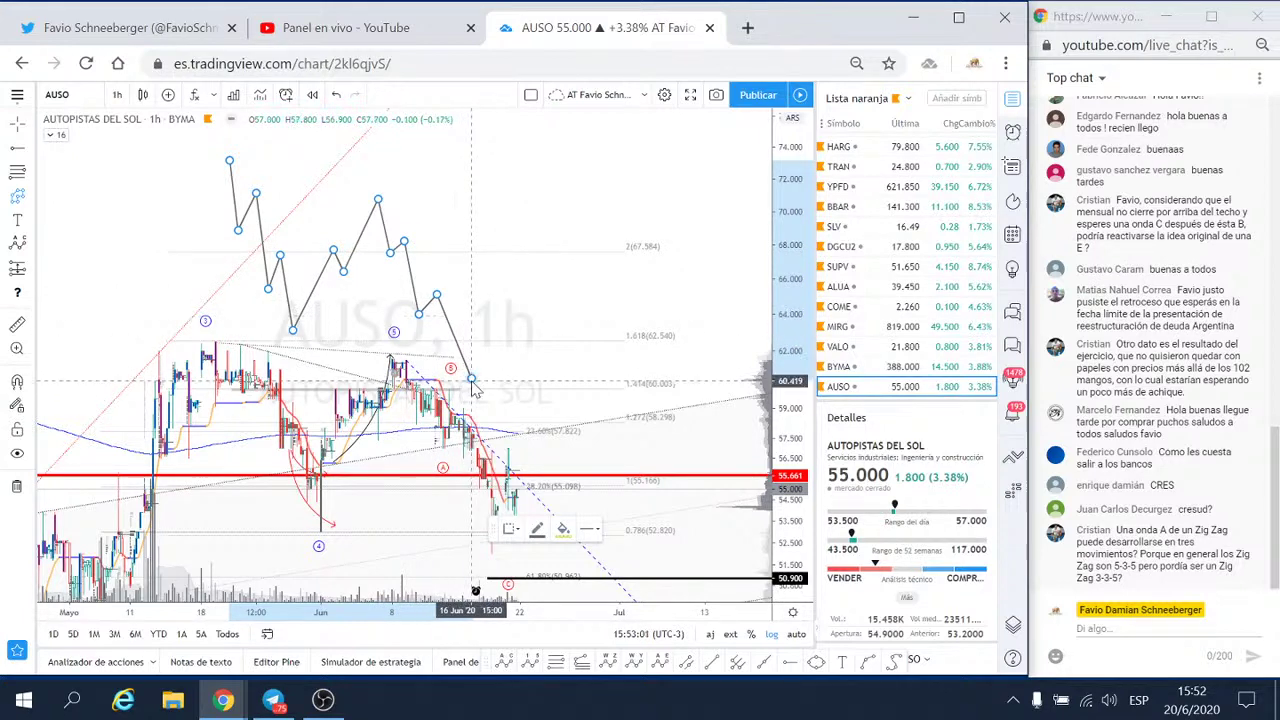
double_click(472, 382)
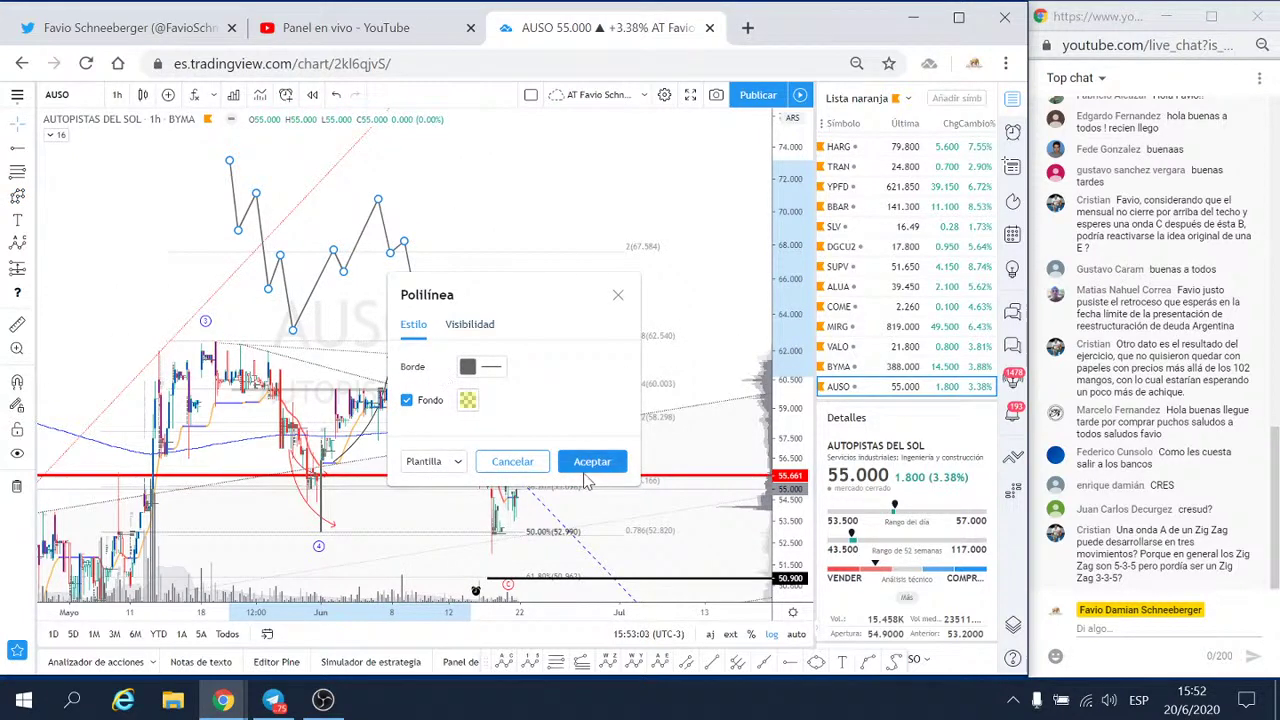
left_click(590, 465)
- Raise the zigzag, then draw a Fibonacci retracement over it marking 0.618 (71.12) and 0.786 (72.86)
left_click_drag(458, 340, 547, 306)
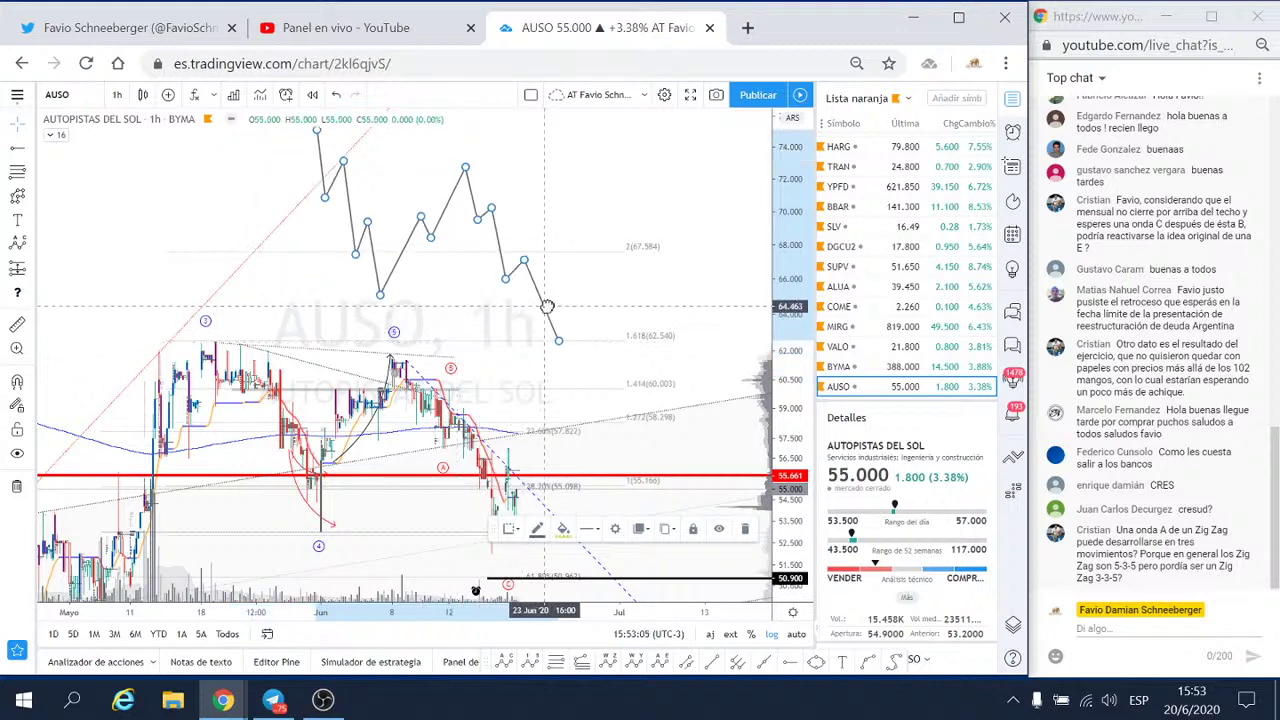
mouse_move(437, 281)
left_mouse_down()
mouse_move(455, 309)
mouse_move(451, 297)
left_mouse_up()
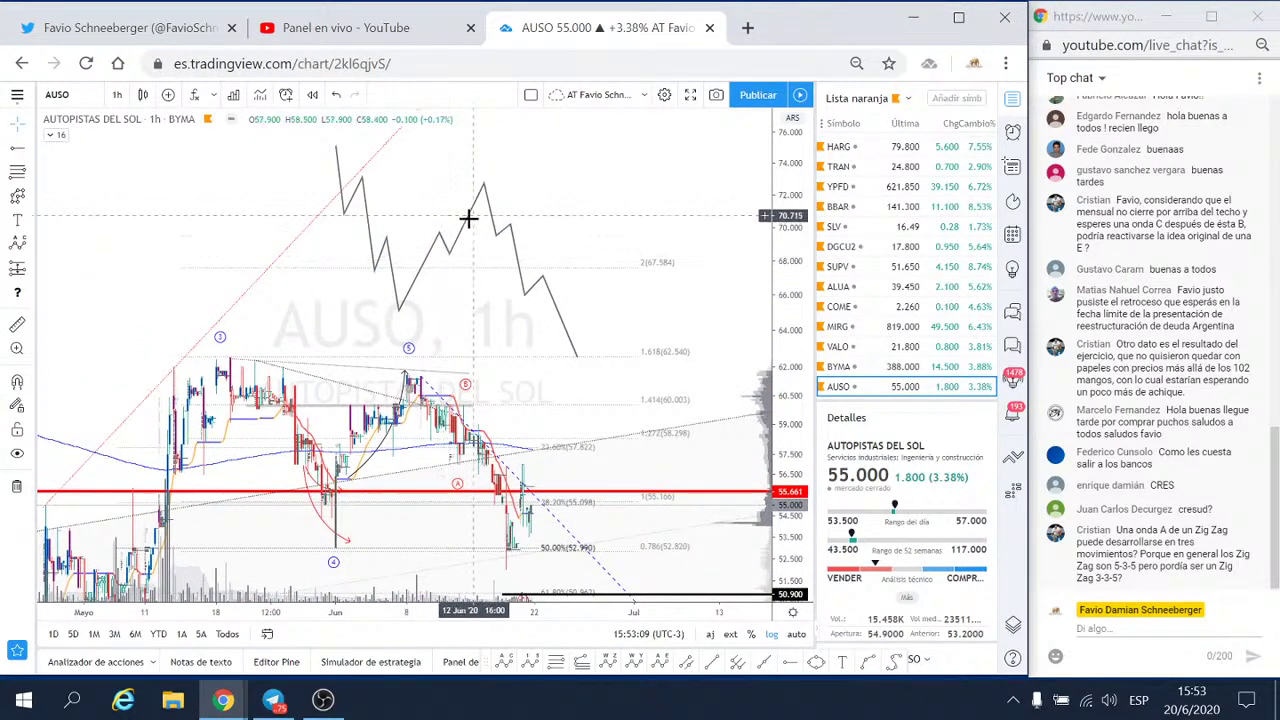
left_click(17, 168)
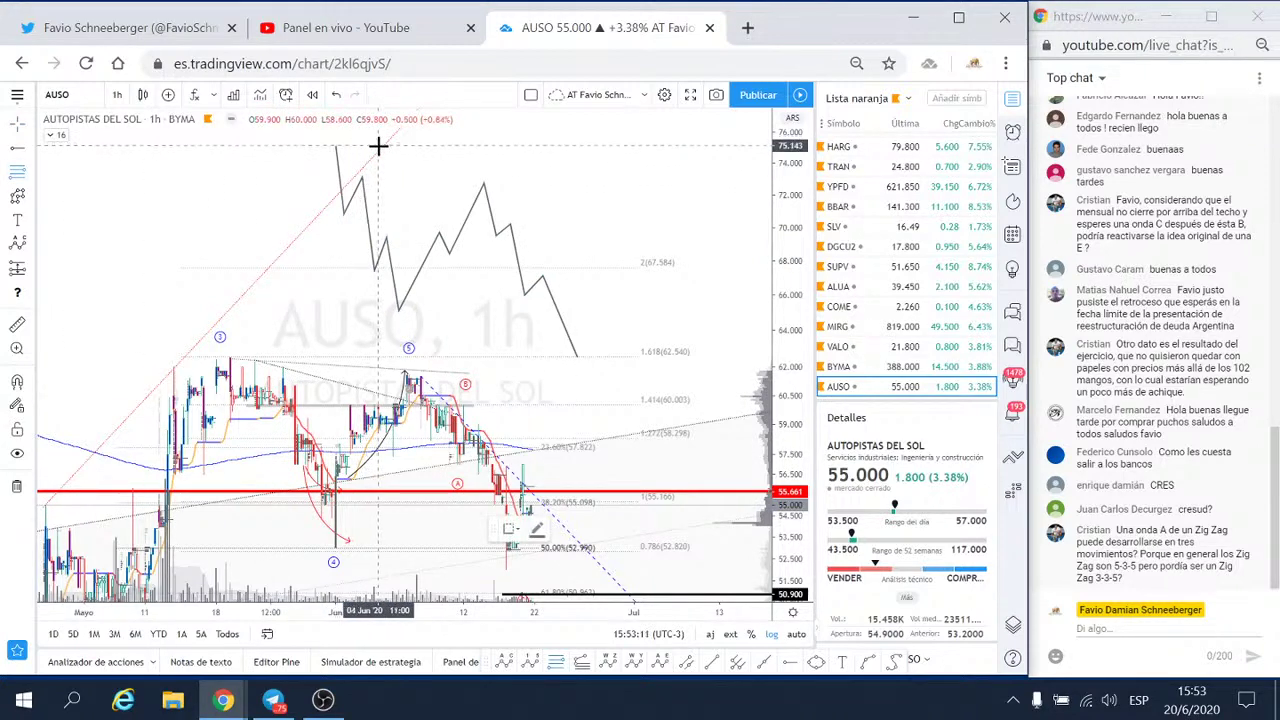
left_click(493, 312)
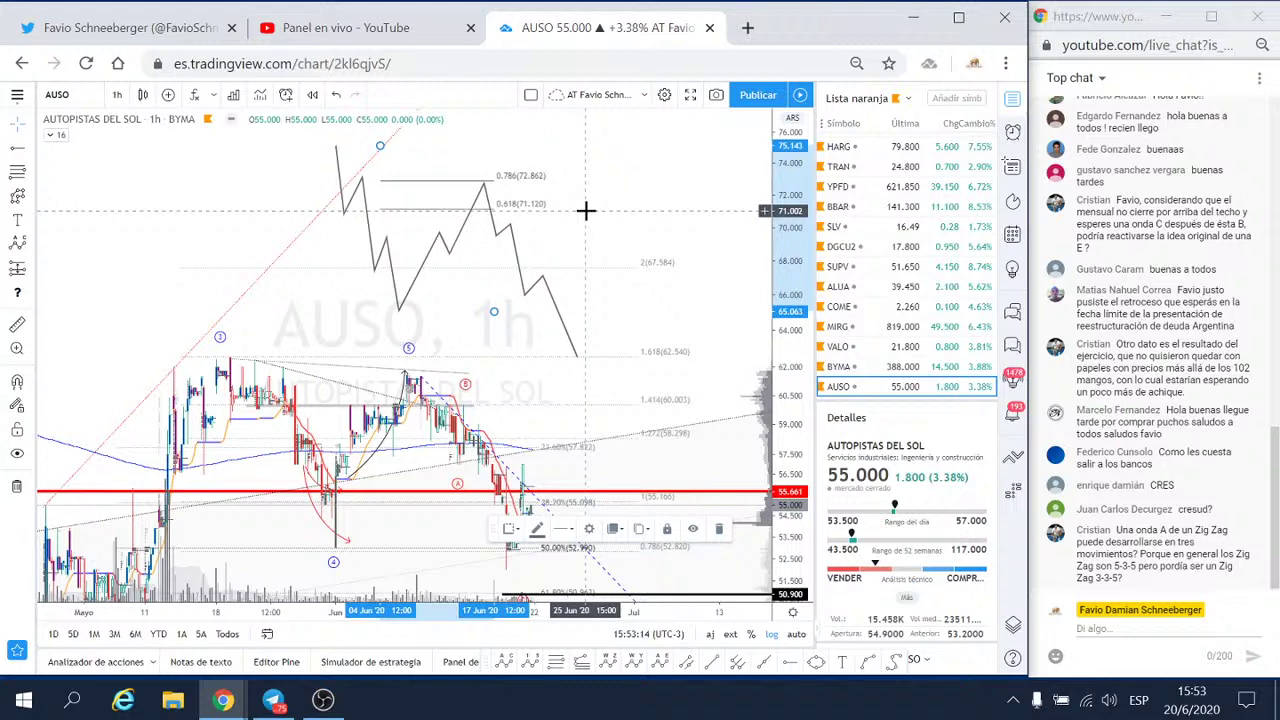
left_click(484, 186)
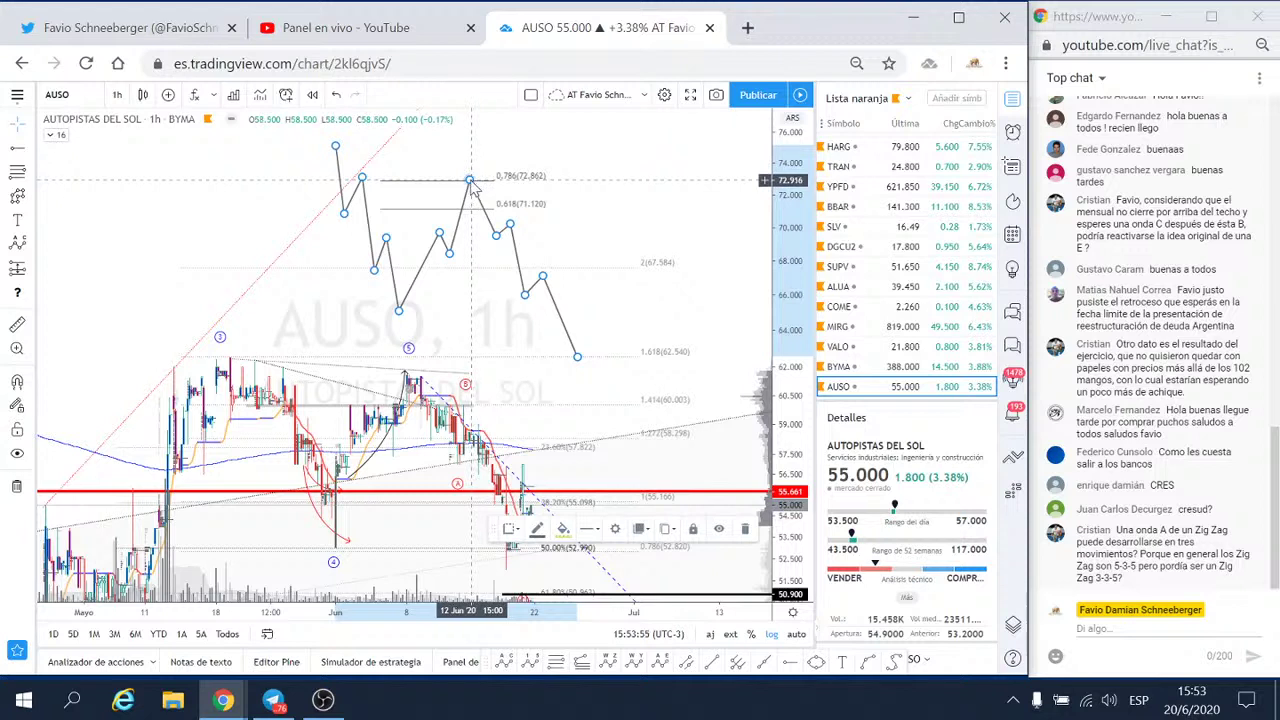
- Adjust the zigzag's central peak until it rests on the 0.786 level at 72.862
left_click_drag(469, 180, 484, 155)
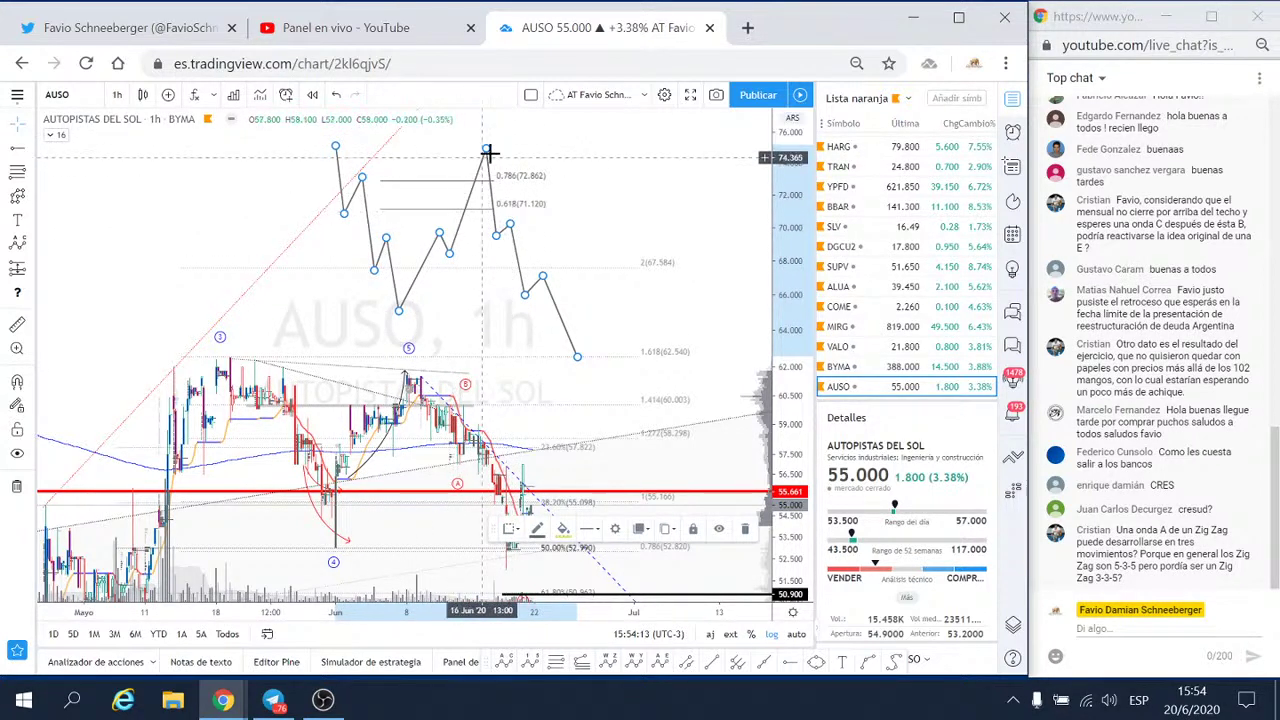
mouse_move(486, 150)
left_mouse_down()
mouse_move(476, 190)
mouse_move(487, 157)
left_mouse_up()
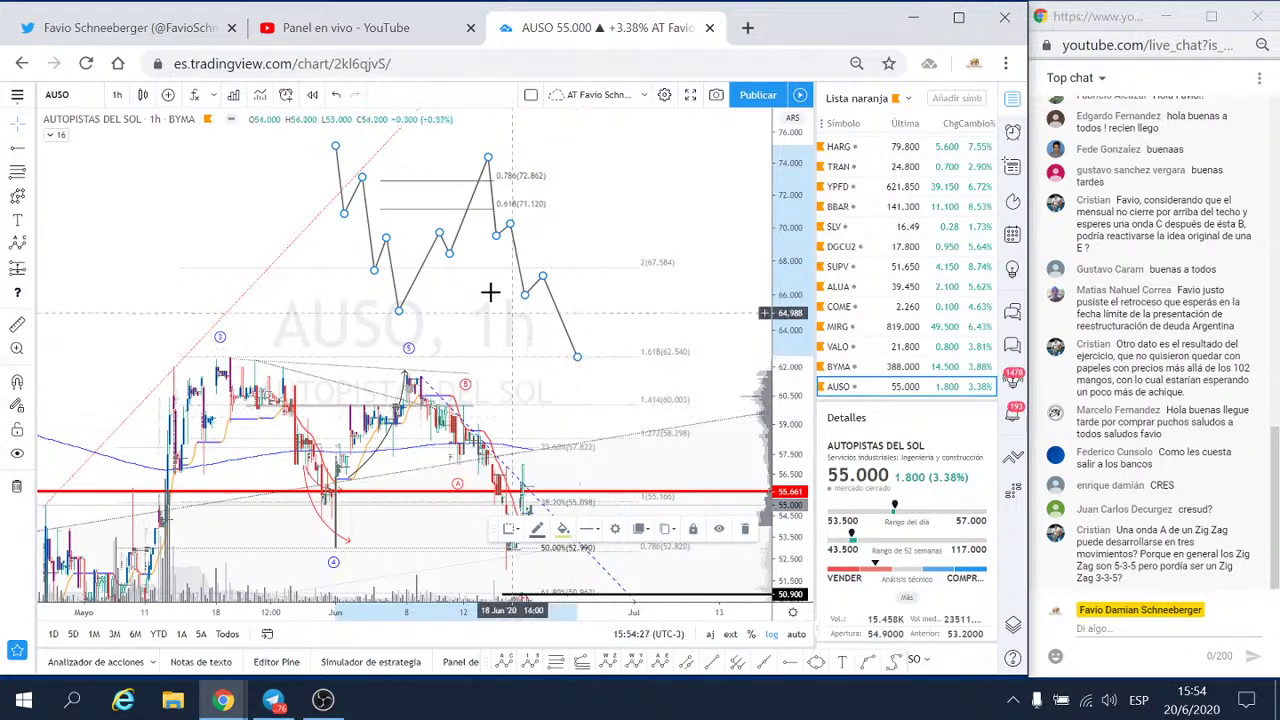
left_click_drag(488, 157, 467, 206)
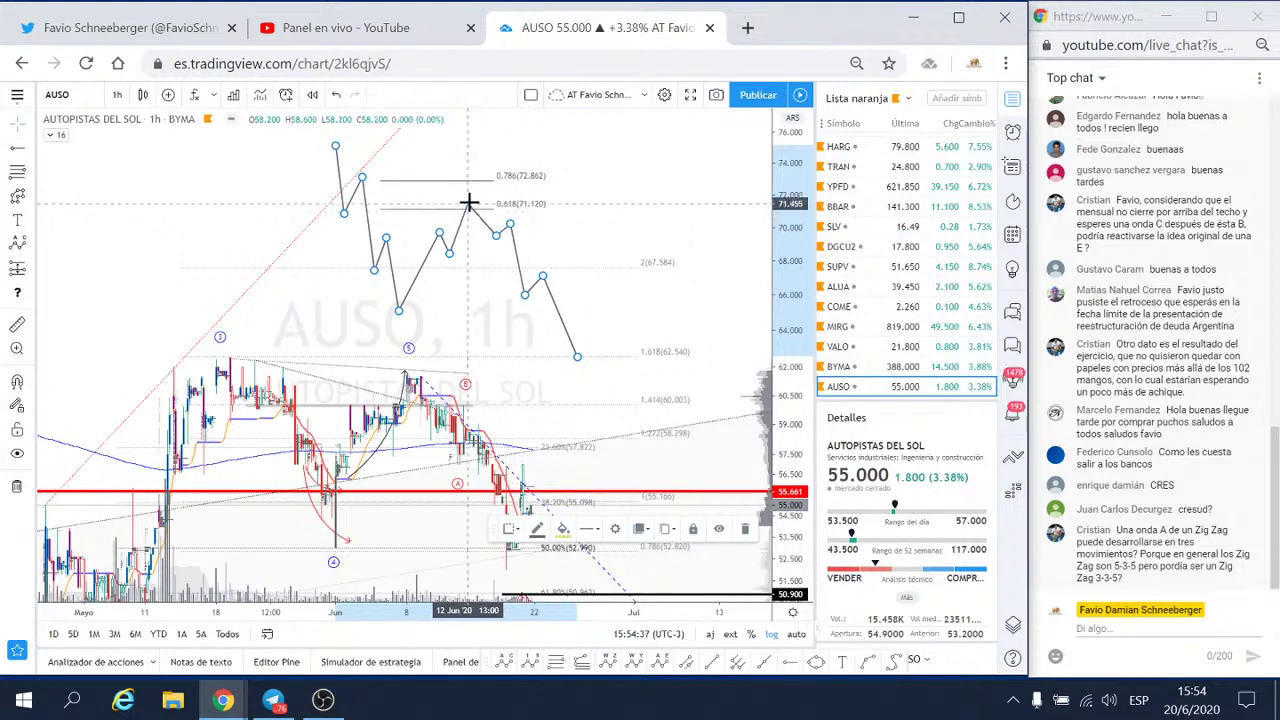
left_click_drag(467, 211, 483, 162)
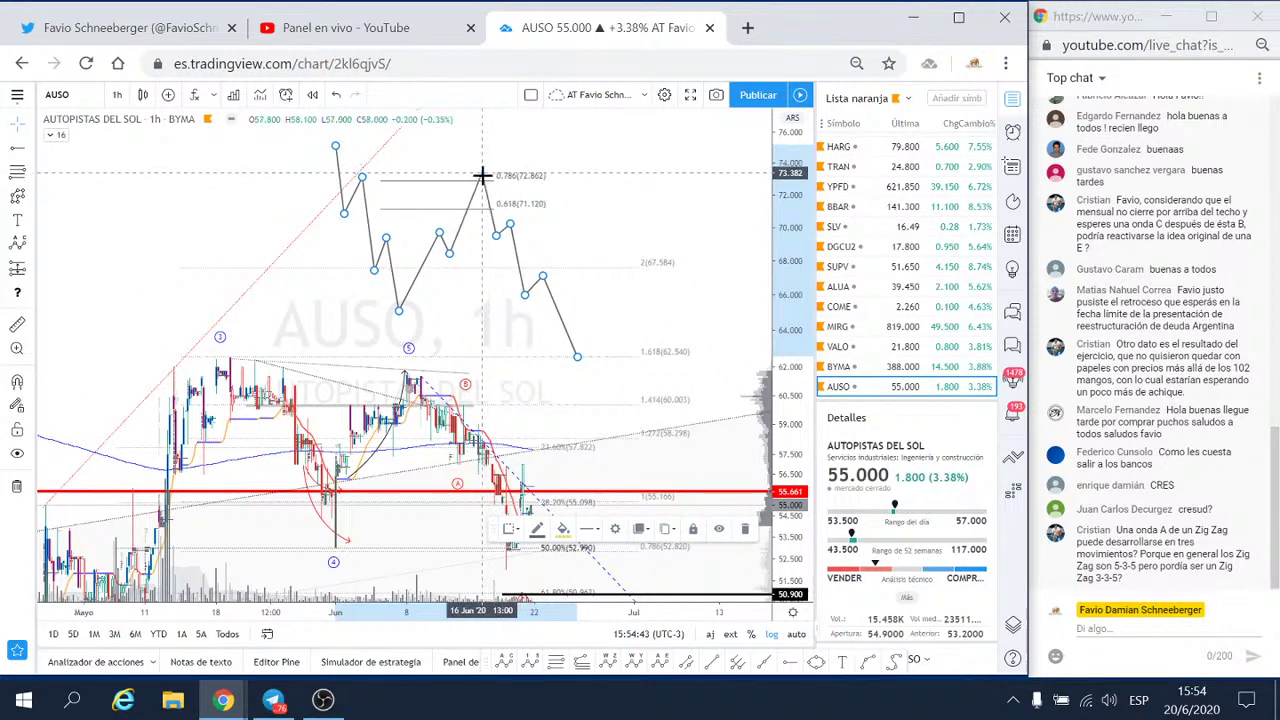
- Draw a red trend-based Fibonacci extension with 0.5–1 levels beside the zigzag
left_click(33, 178)
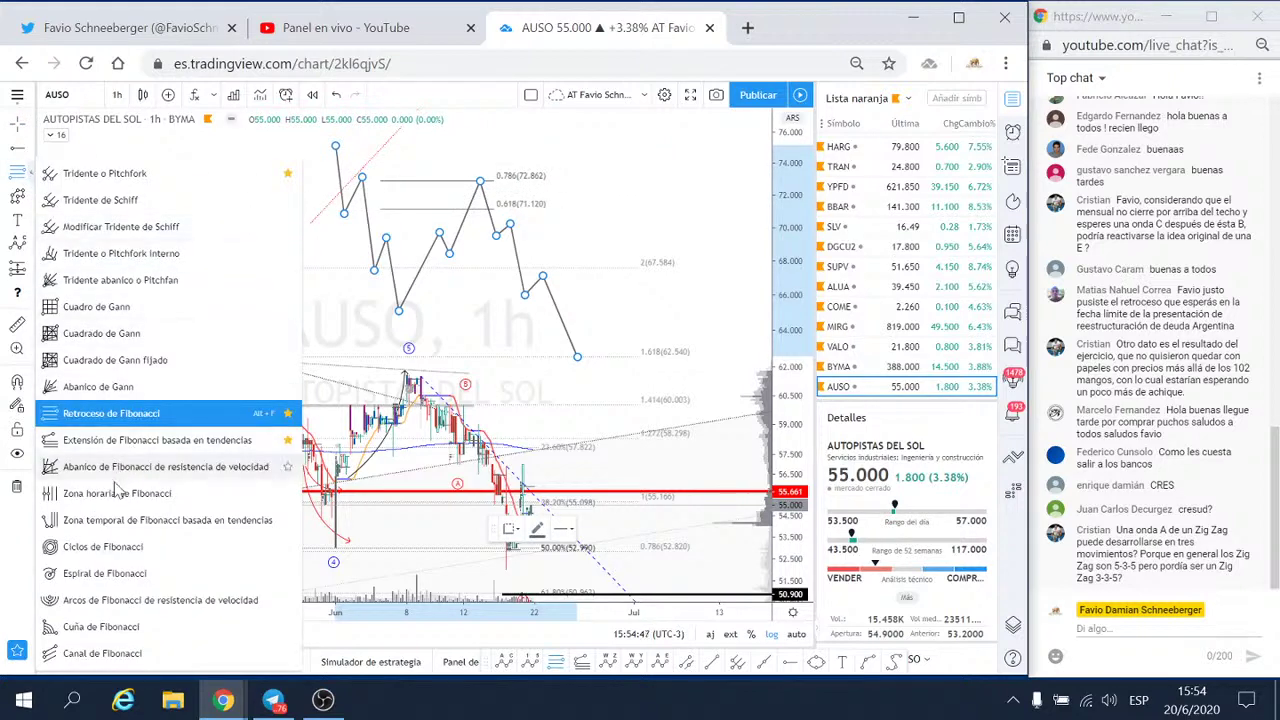
left_click(70, 443)
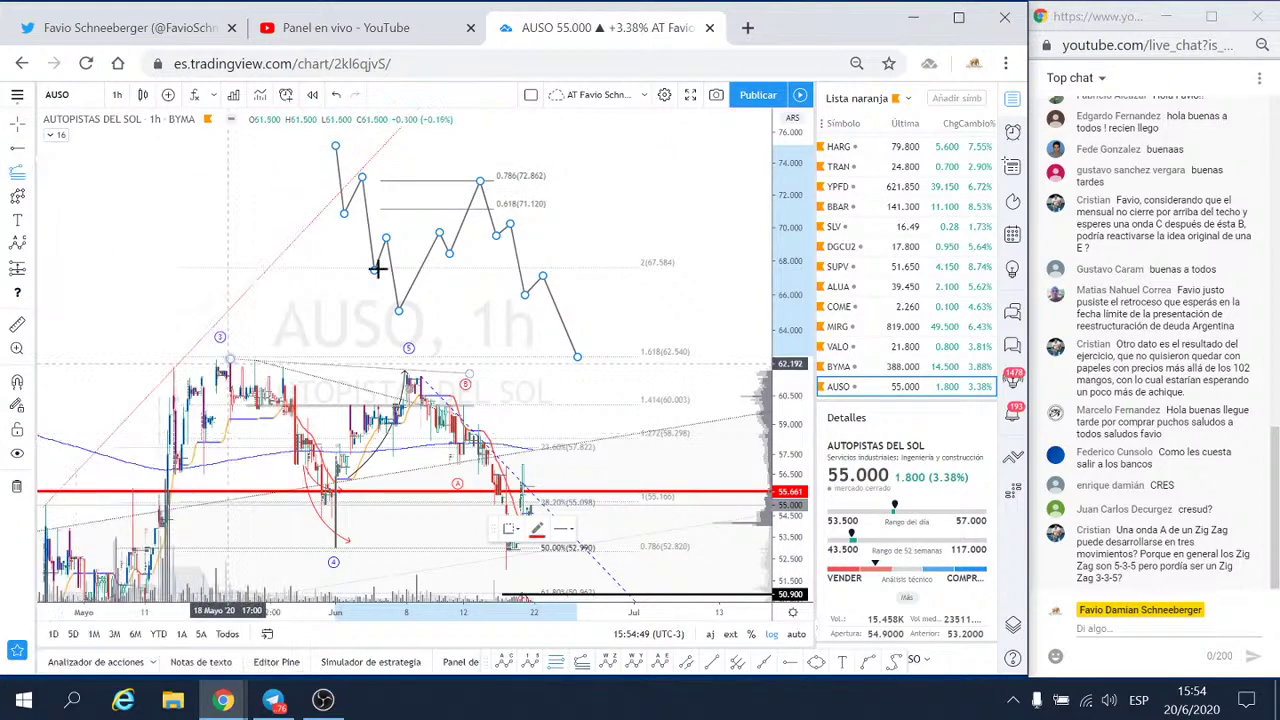
left_click(370, 147)
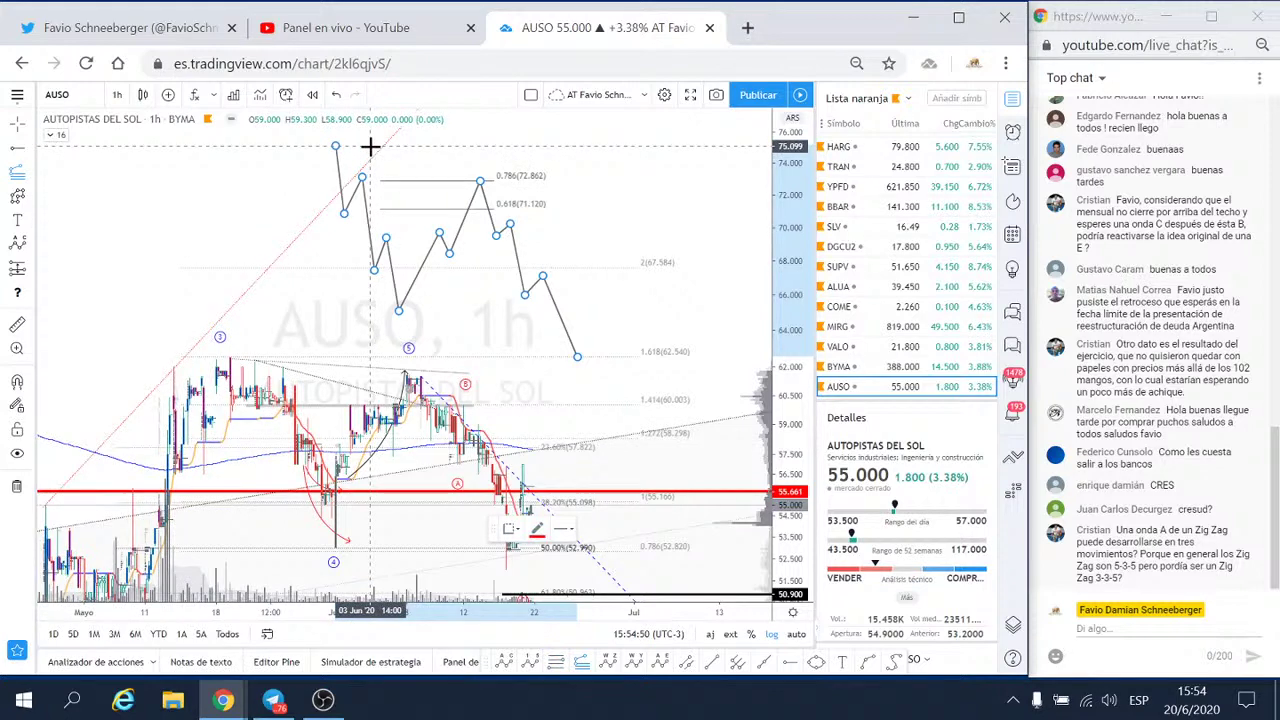
left_click(404, 311)
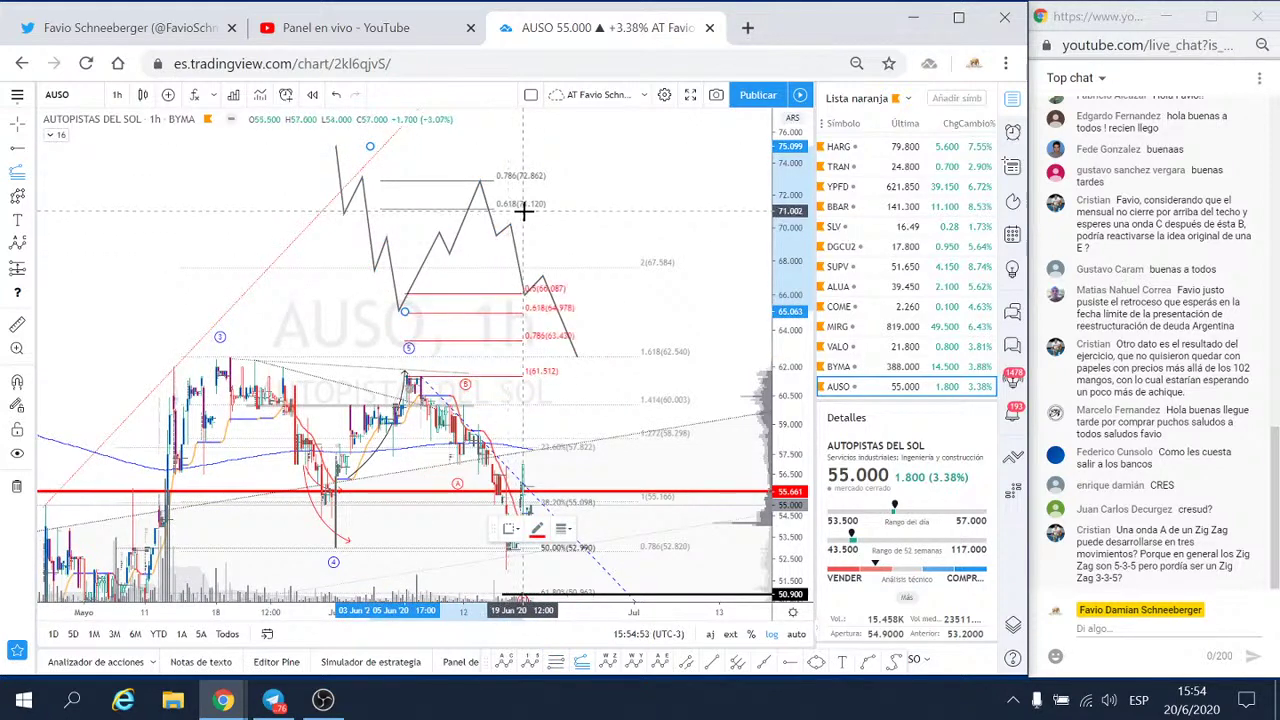
left_click(606, 209)
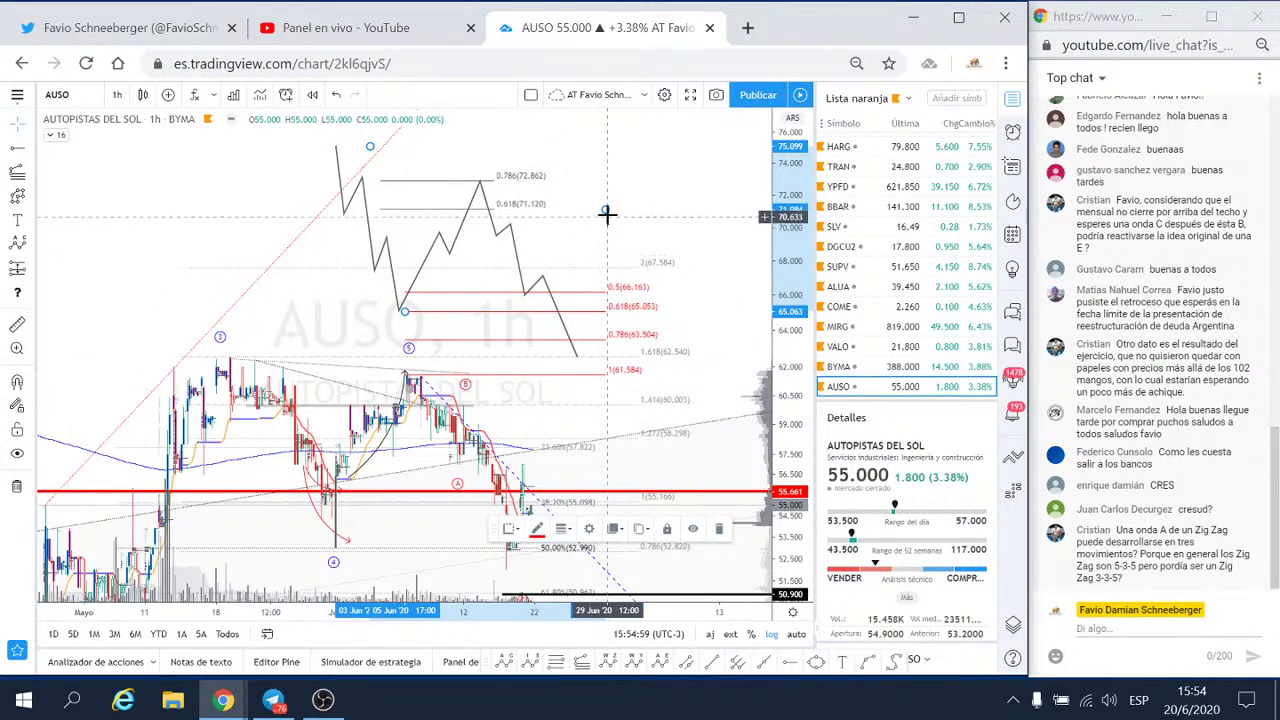
left_click_drag(607, 212, 595, 181)
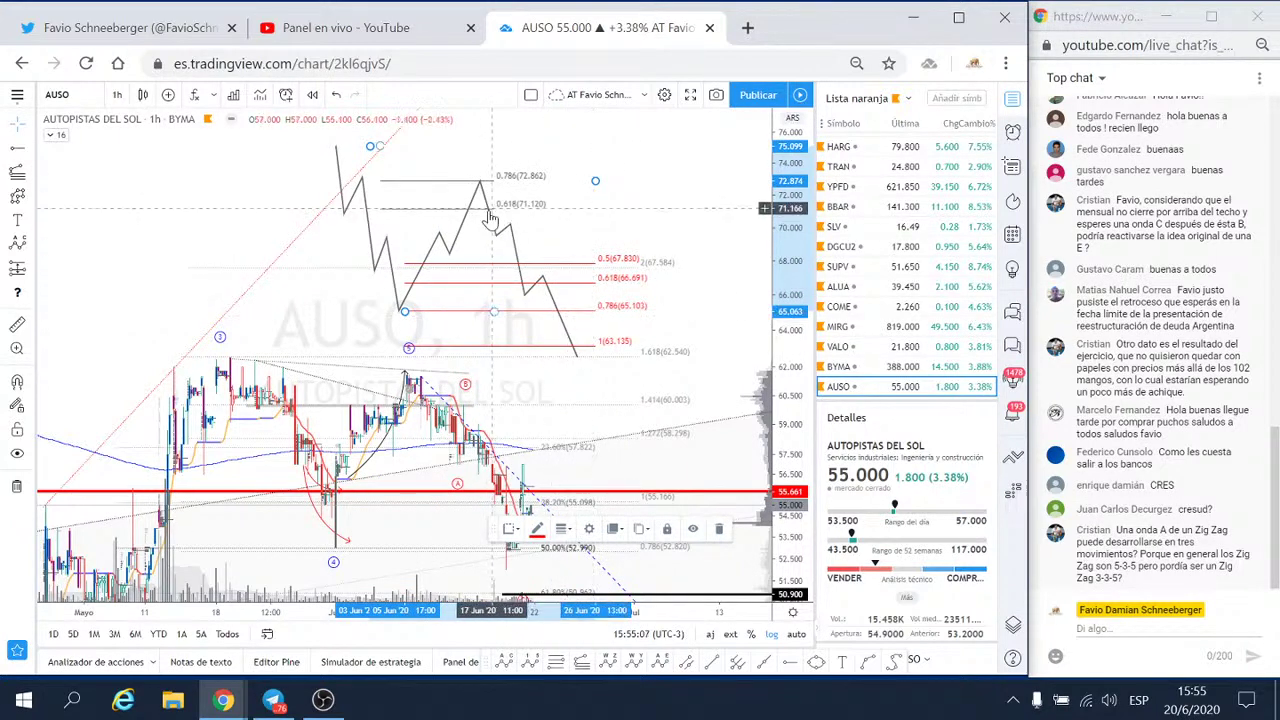
left_click(577, 355)
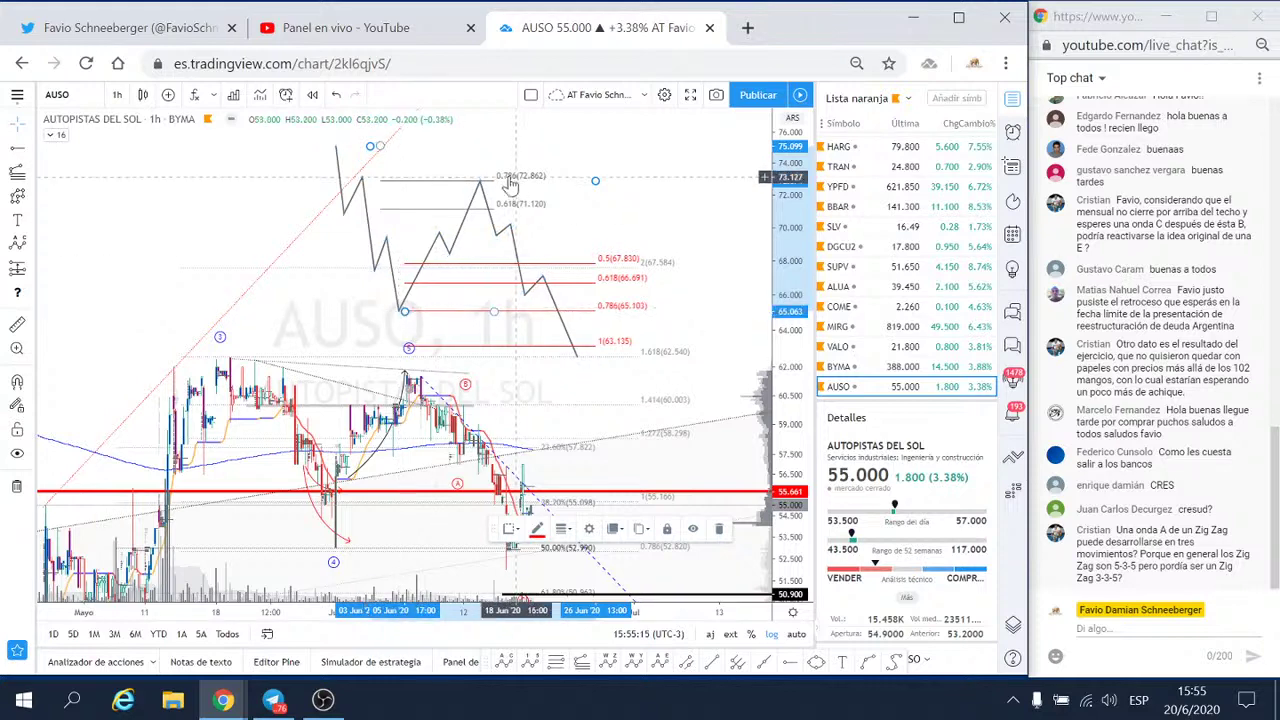
- Raise the zigzag peak to about 74 and add a 0.886 level (73.919) to the upper retracement
left_click_drag(480, 180, 482, 150)
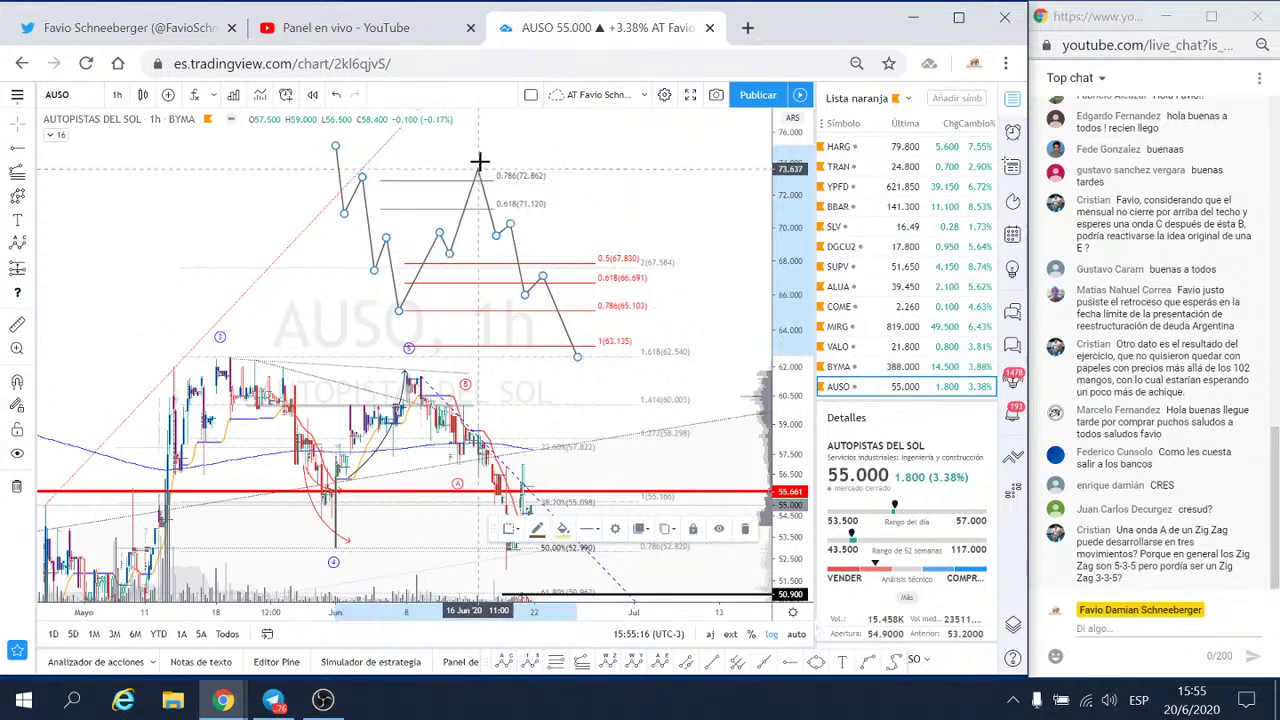
double_click(532, 182)
scroll(563, 427, "down", 5)
type("0.886")
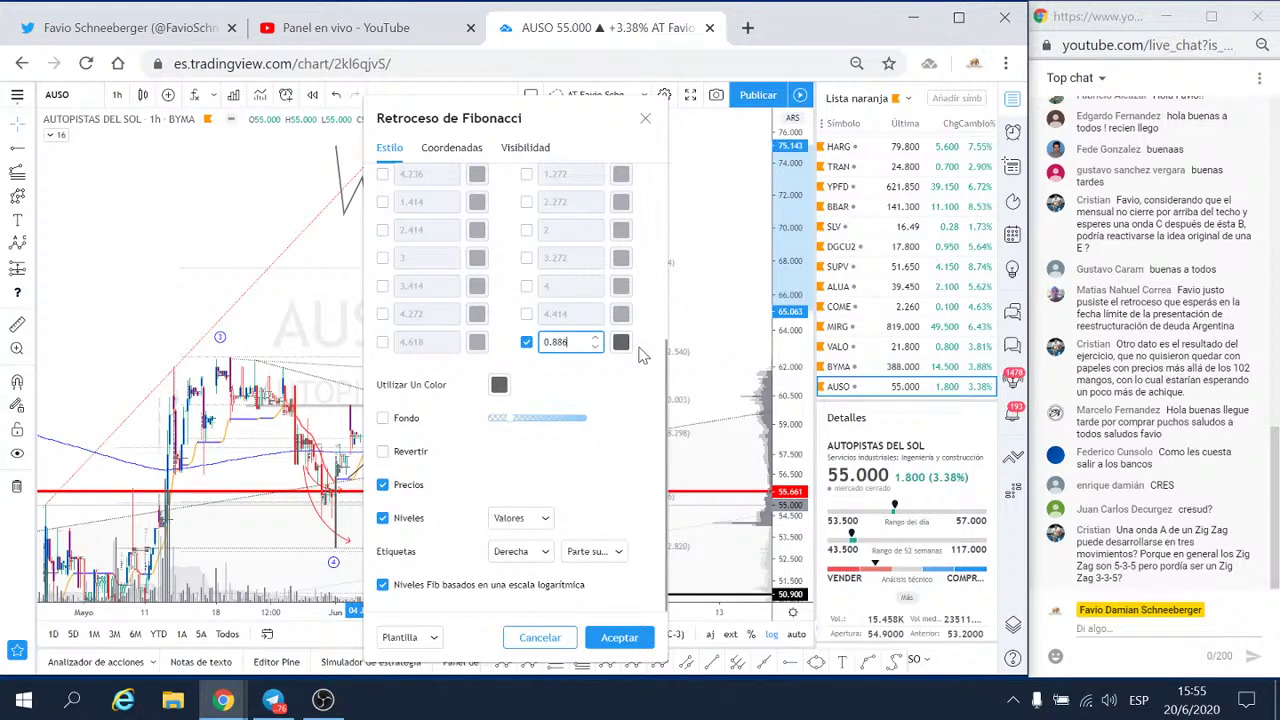
left_click(624, 637)
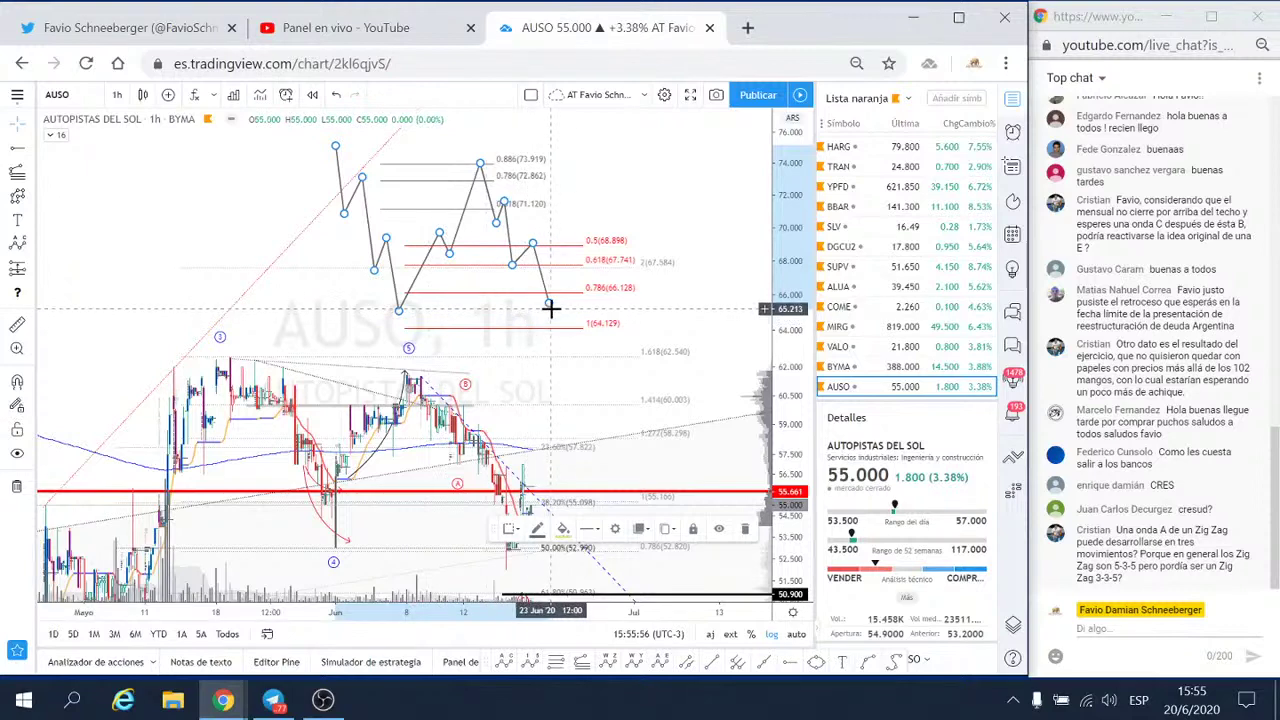
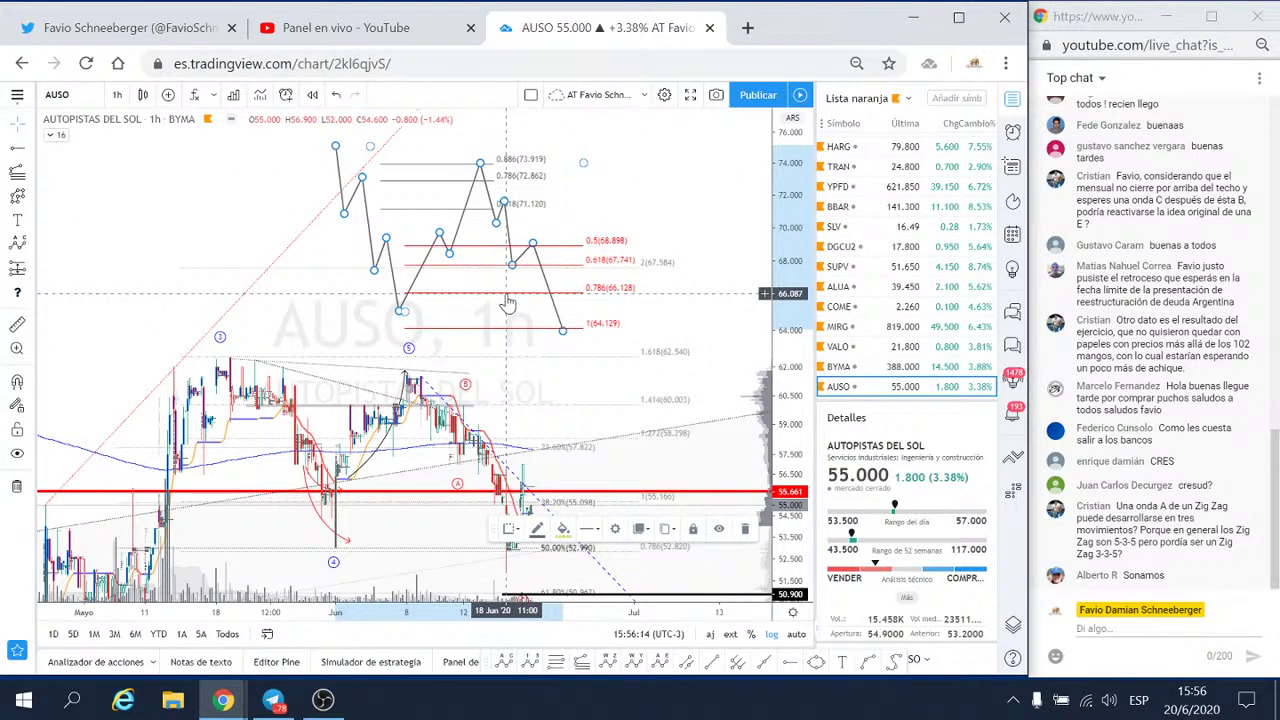
- Extend the Fib projection to the 1.27 and 1.414 levels and enable the retracement's 0.5 level
left_click_drag(508, 304, 561, 385)
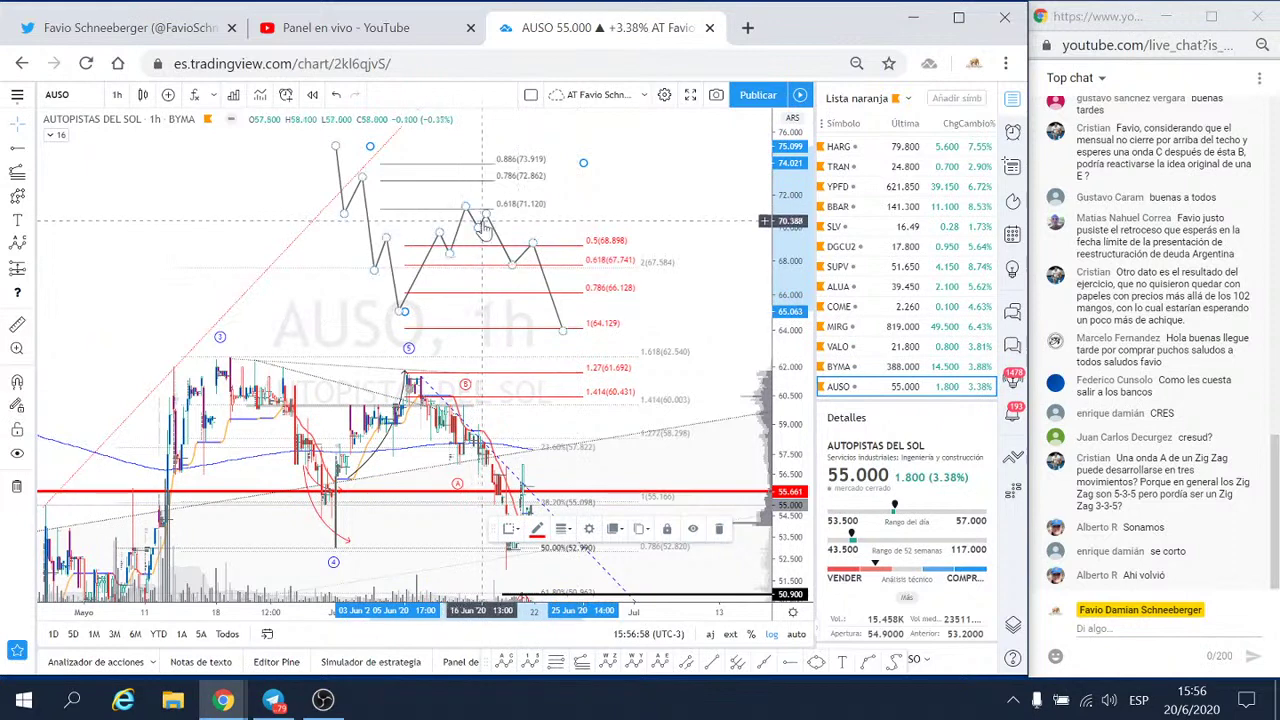
double_click(515, 213)
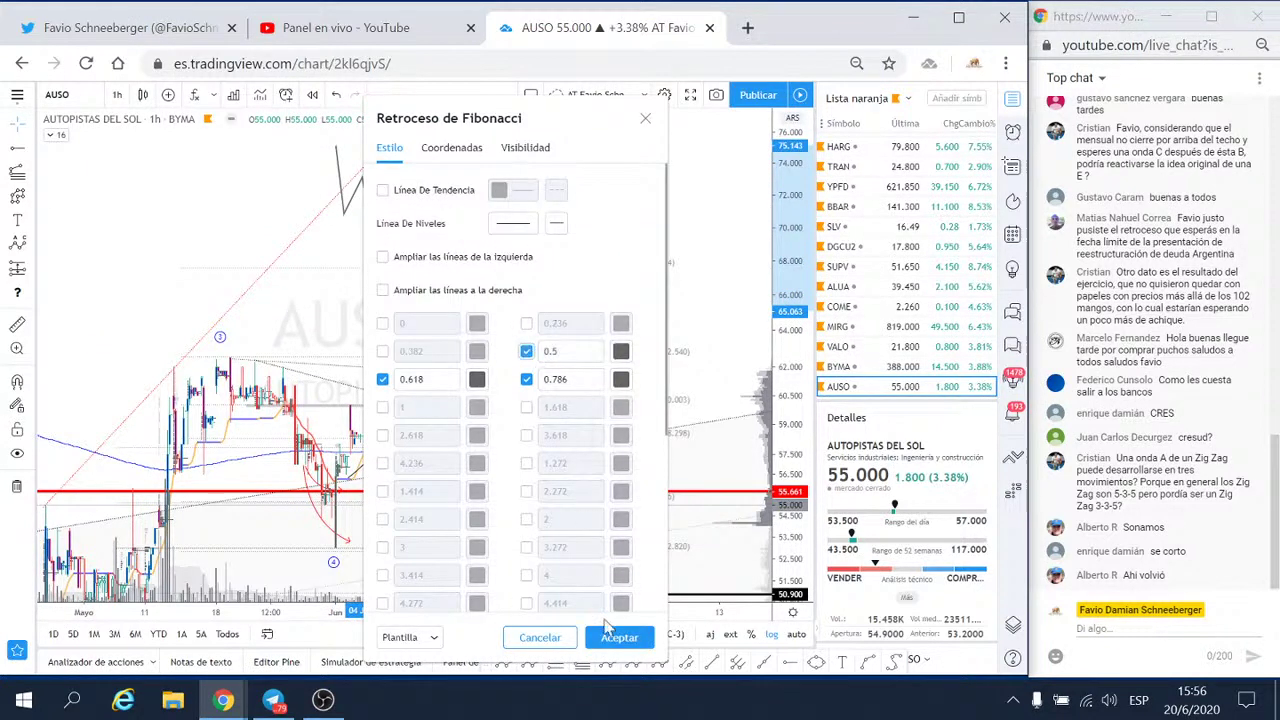
left_click(617, 638)
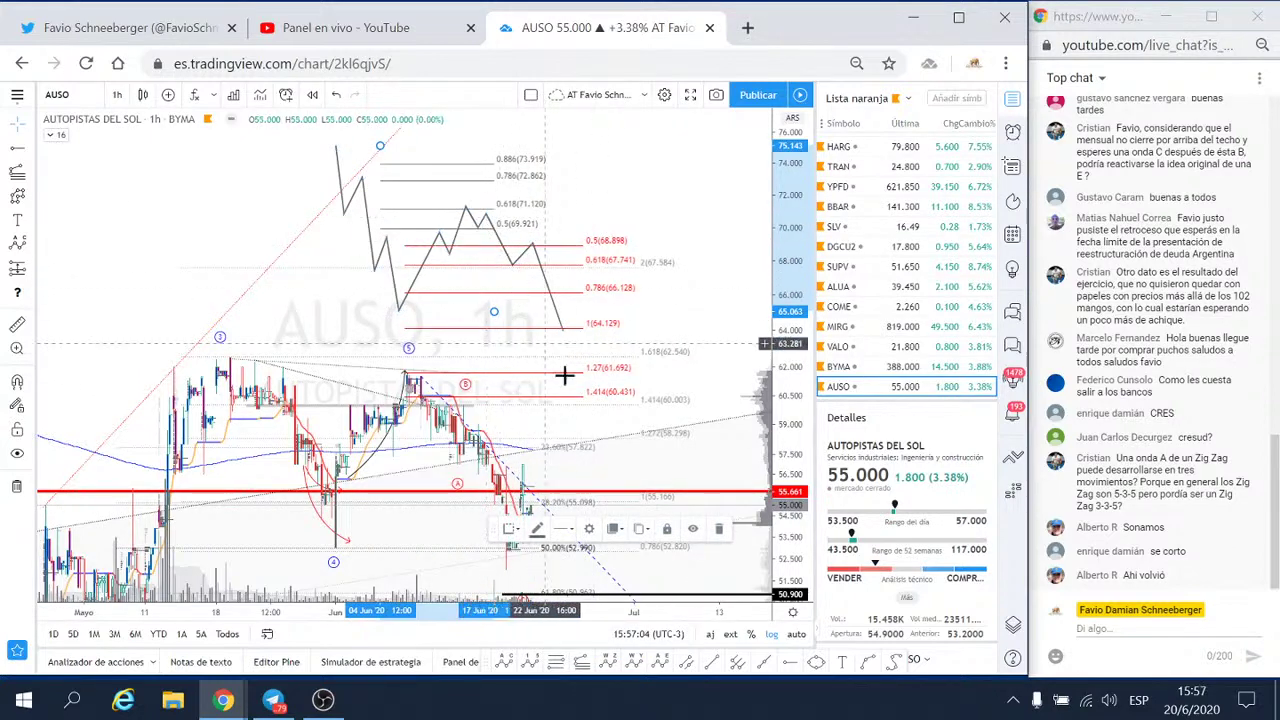
- Lower the projected zigzag vertices so the path ends on the 1.414 extension near 60.43
left_click_drag(563, 329, 593, 400)
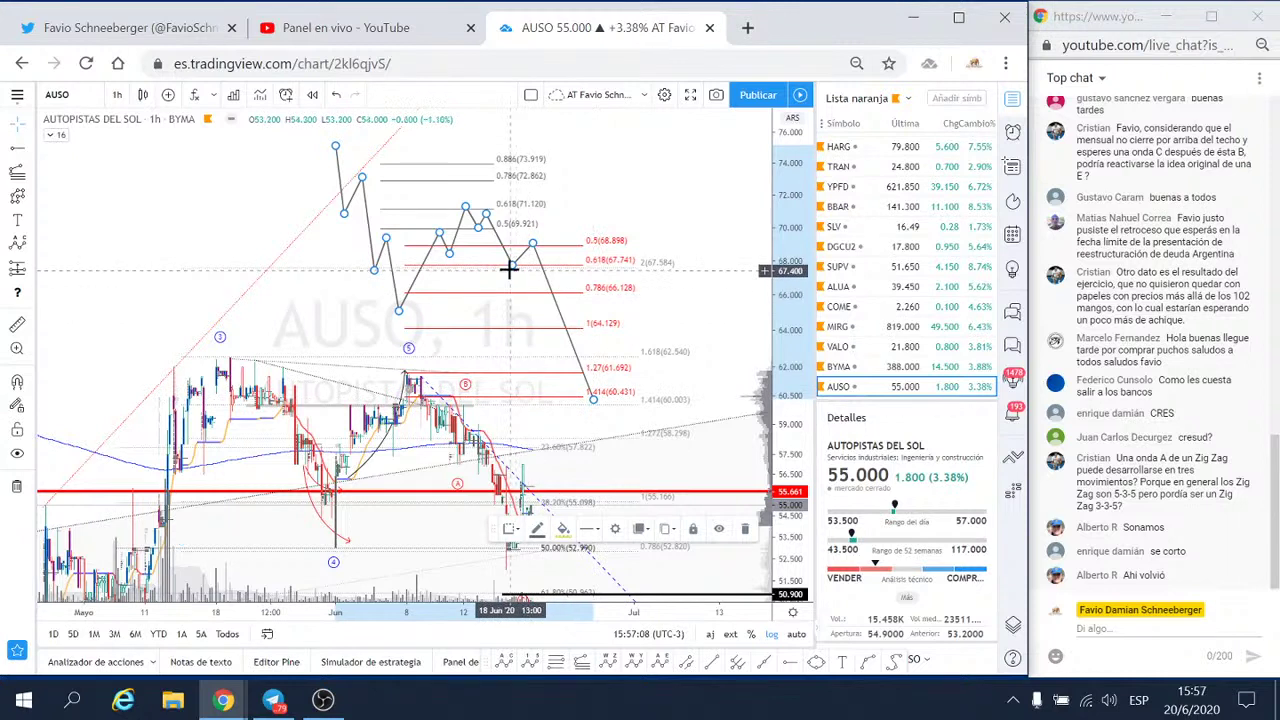
left_click_drag(532, 244, 530, 254)
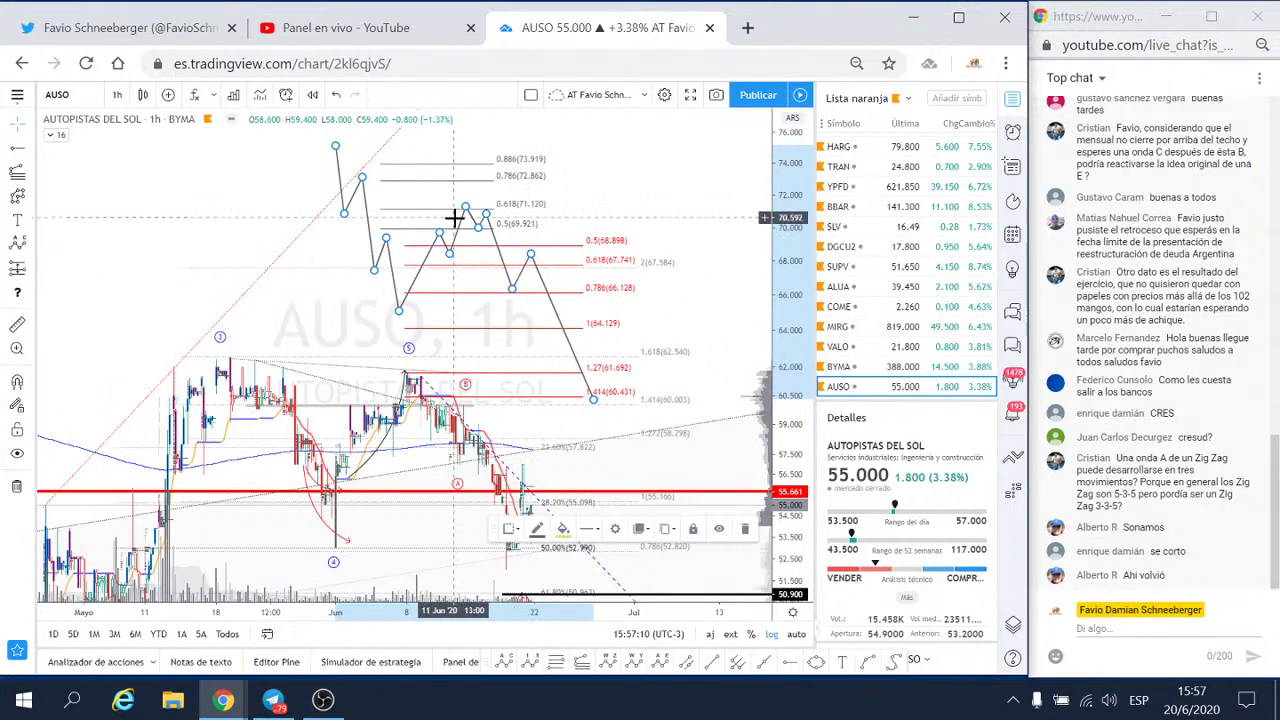
left_click_drag(485, 217, 485, 225)
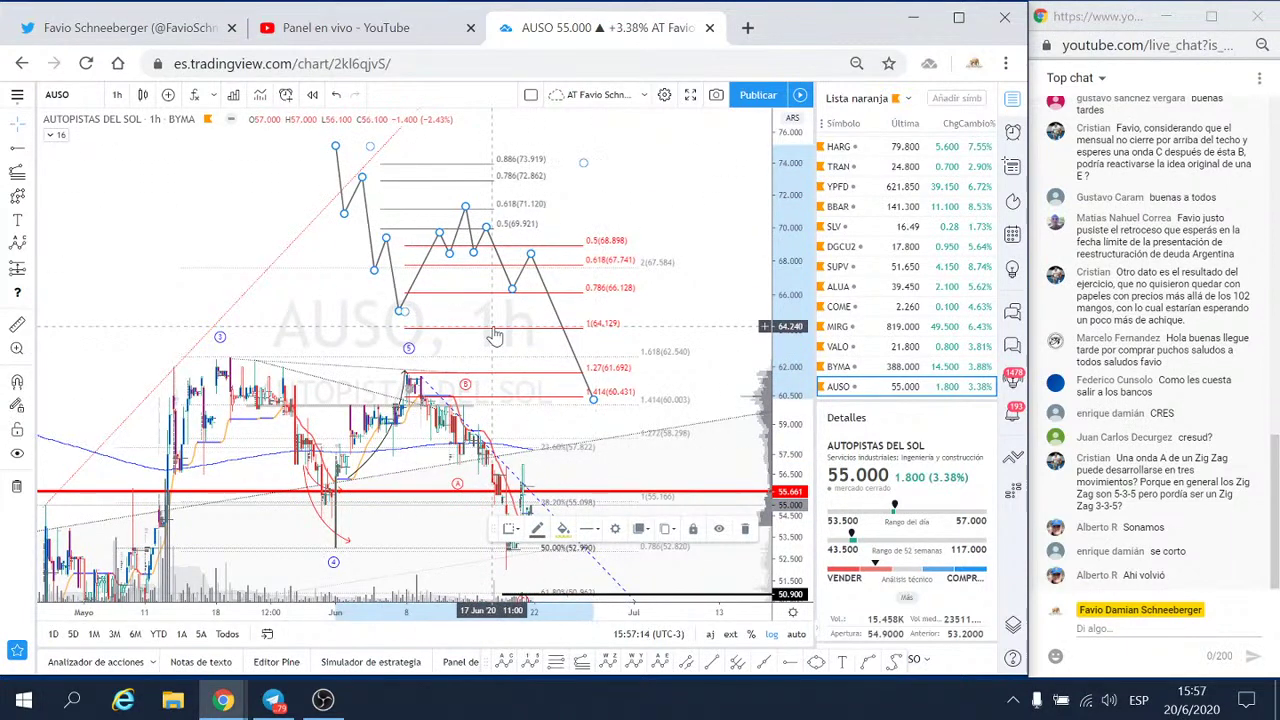
- Delete the projected zigzag, the red Fibonacci retracement and the grey Fibonacci extension
key("Delete")
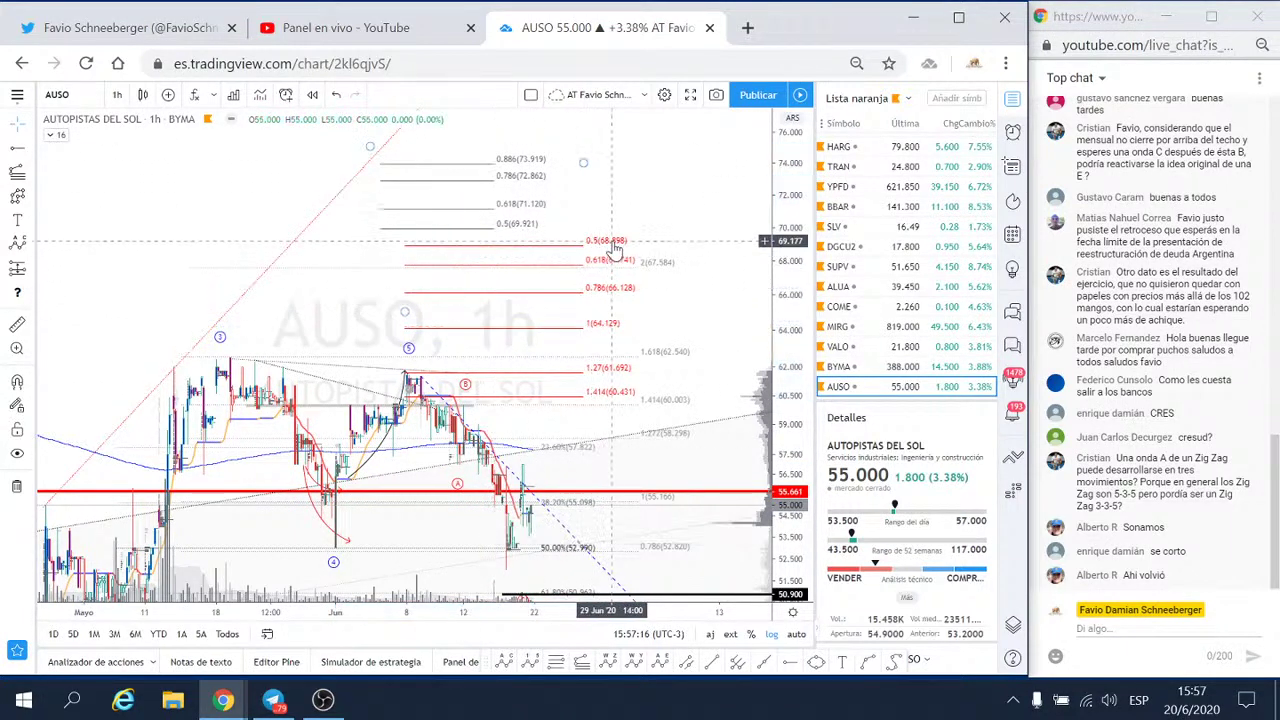
key("Delete")
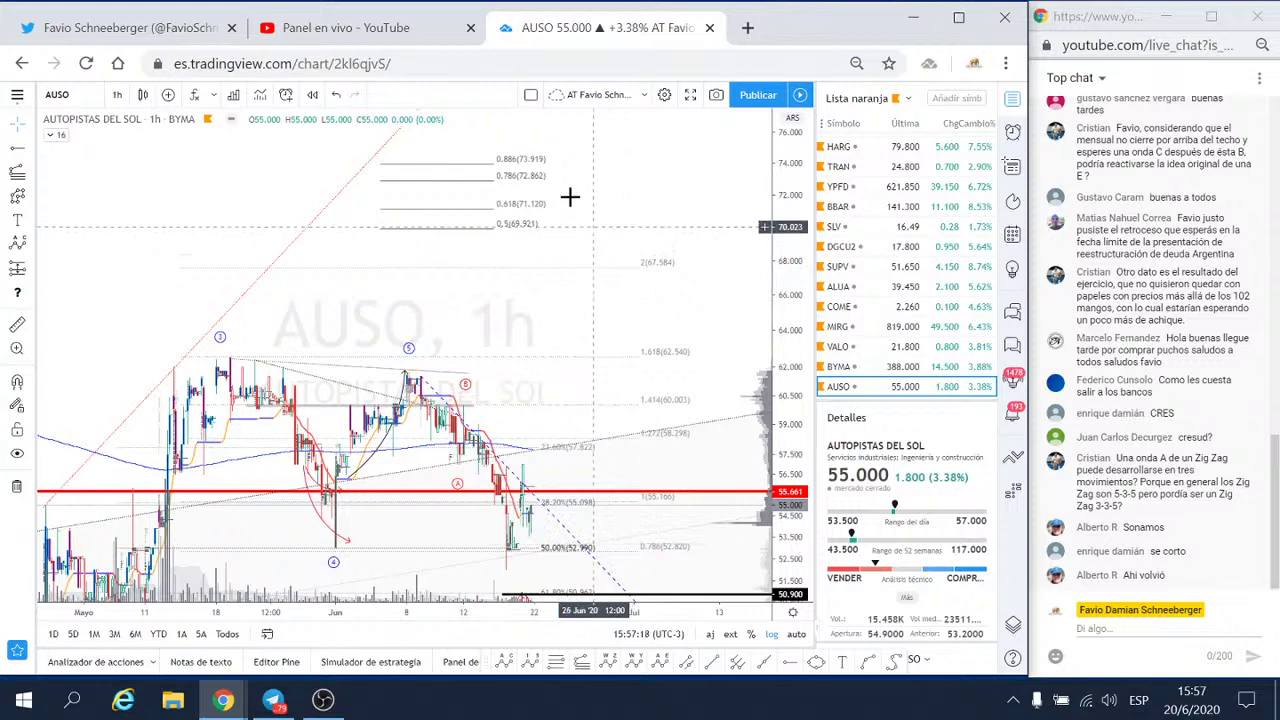
key("Delete")
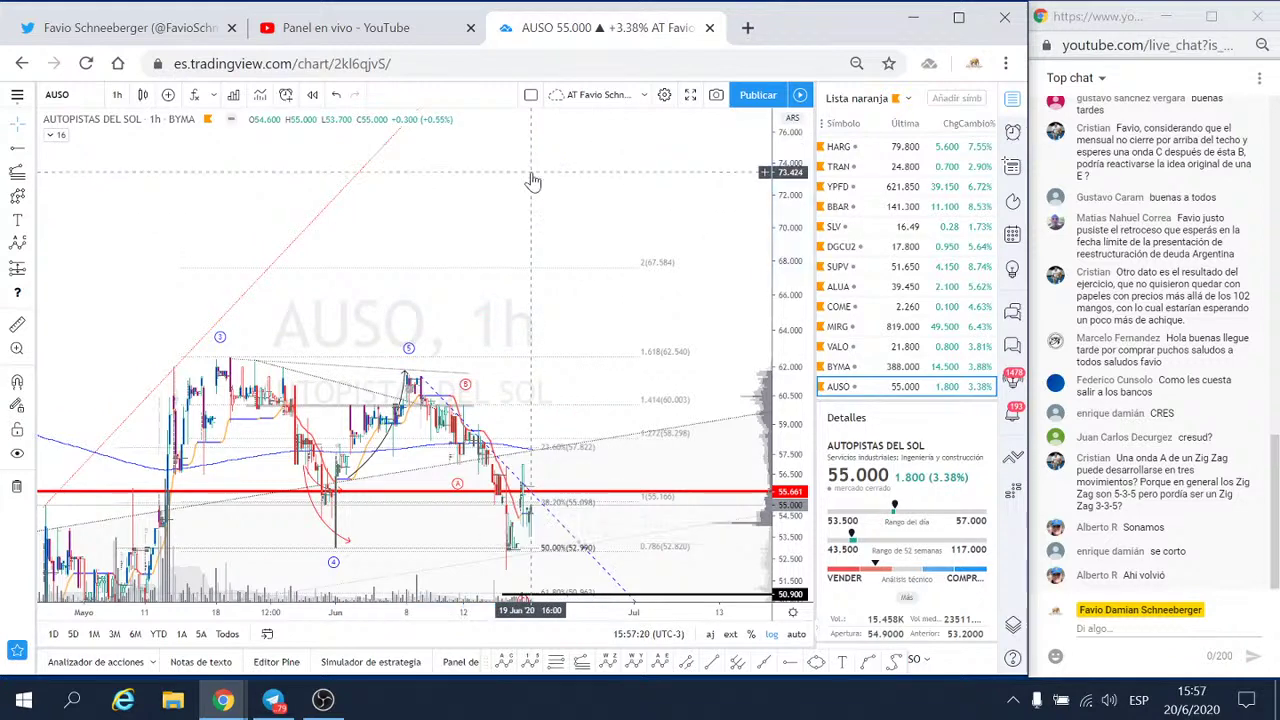
- Draw a trial seven-point wave polyline with default settings, then delete it
left_click(17, 196)
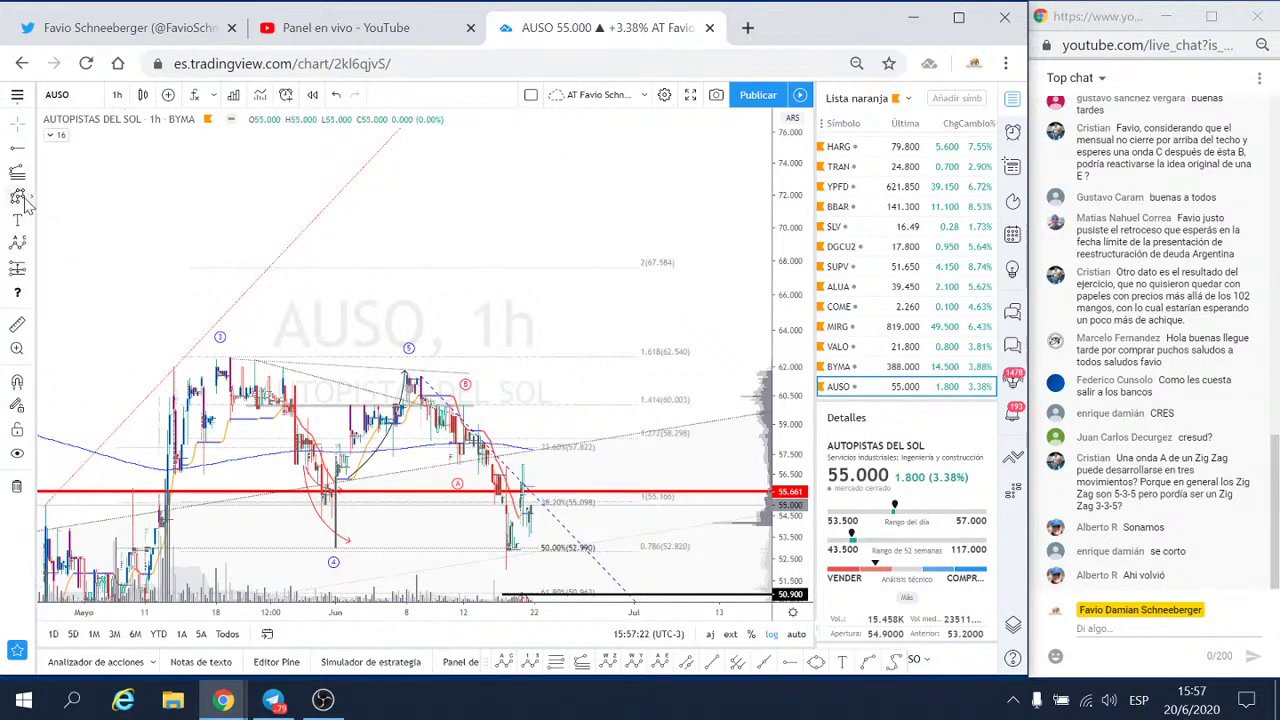
left_click(330, 183)
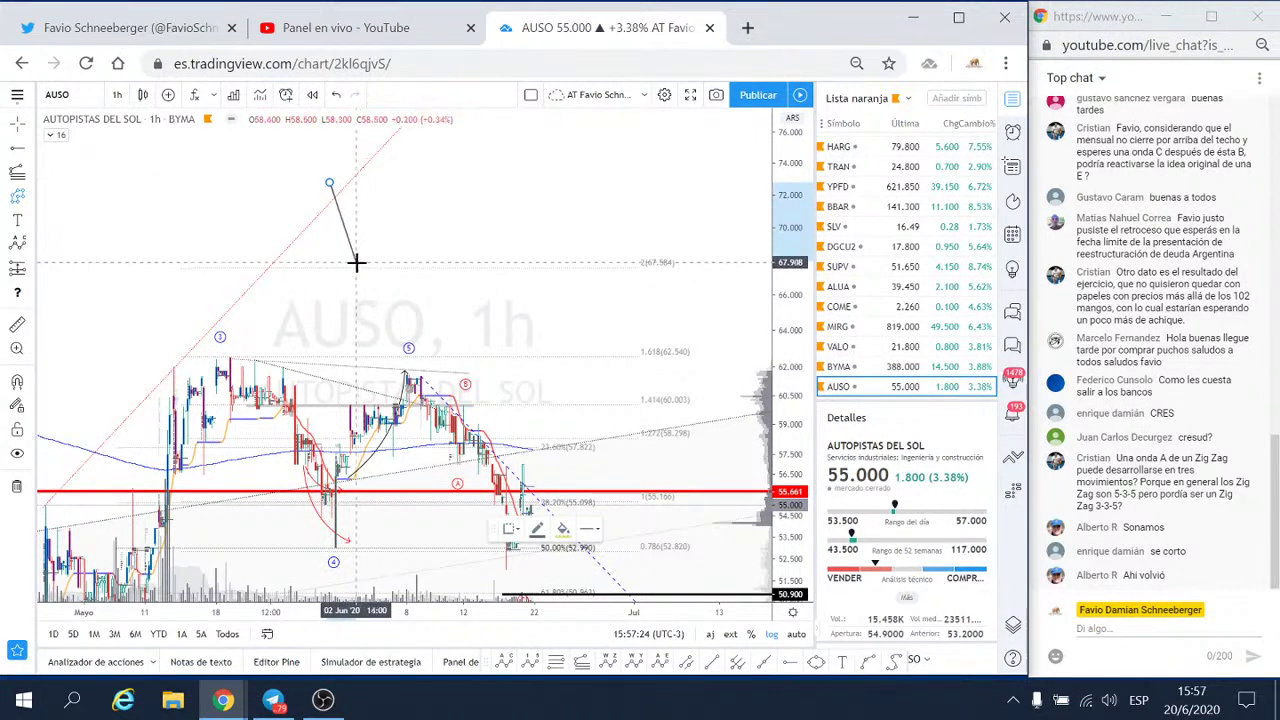
left_click(372, 216)
left_click(396, 318)
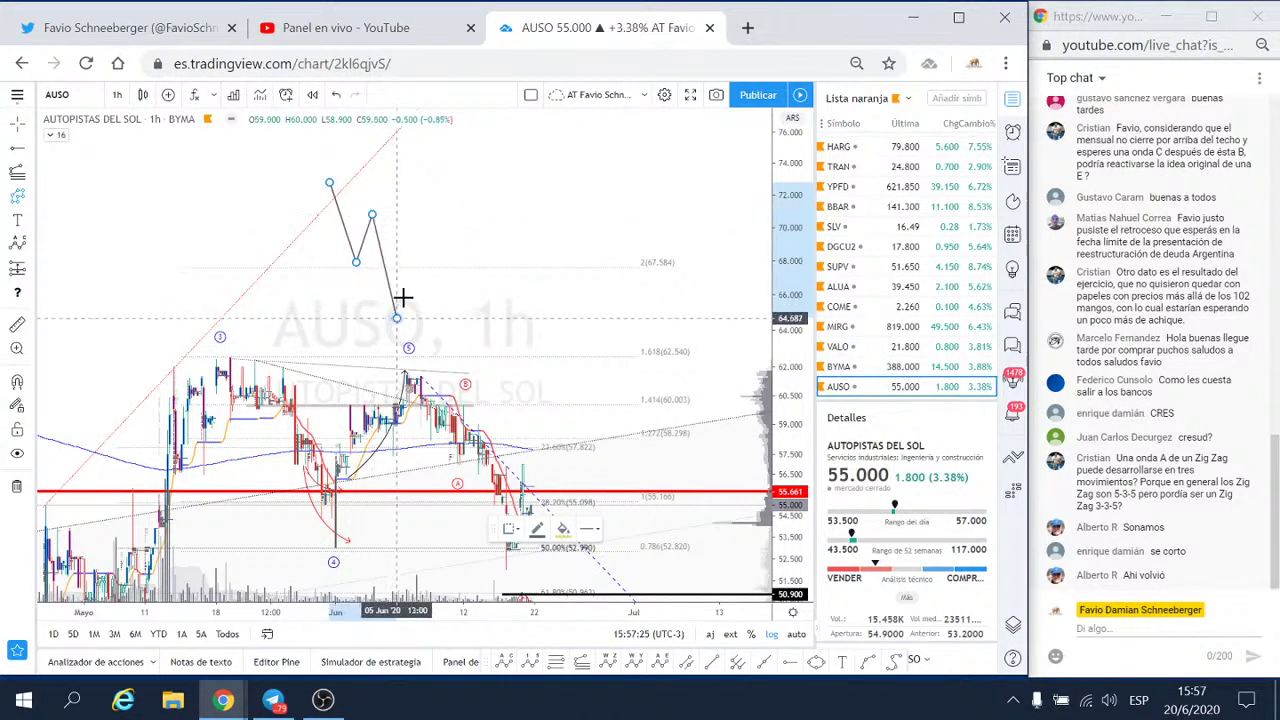
left_click(441, 247)
left_click(473, 180)
left_click(509, 243)
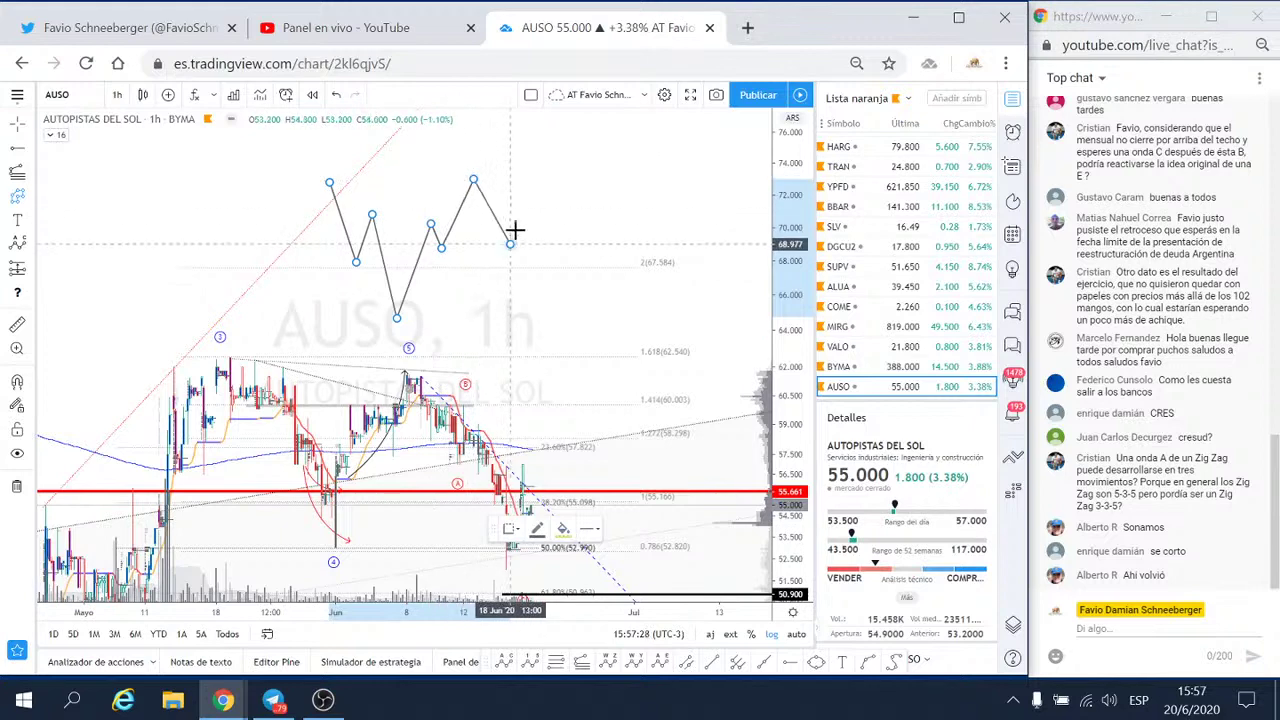
double_click(556, 263)
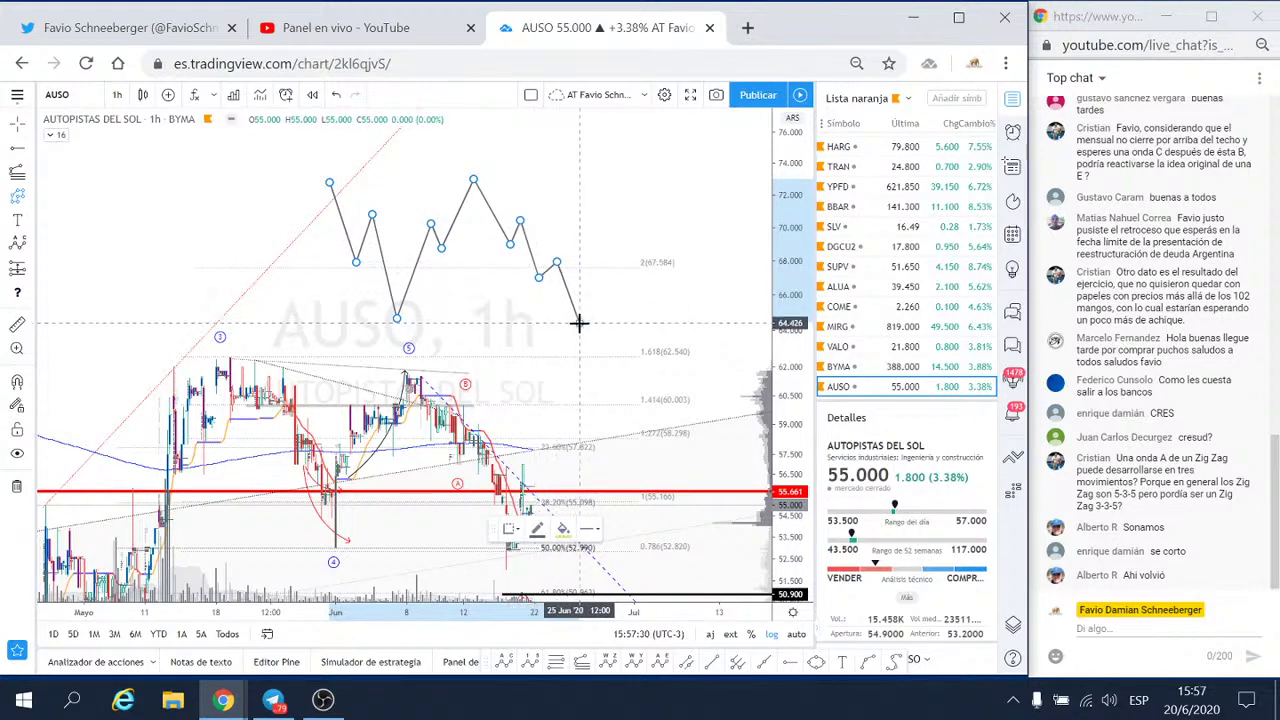
left_click(590, 462)
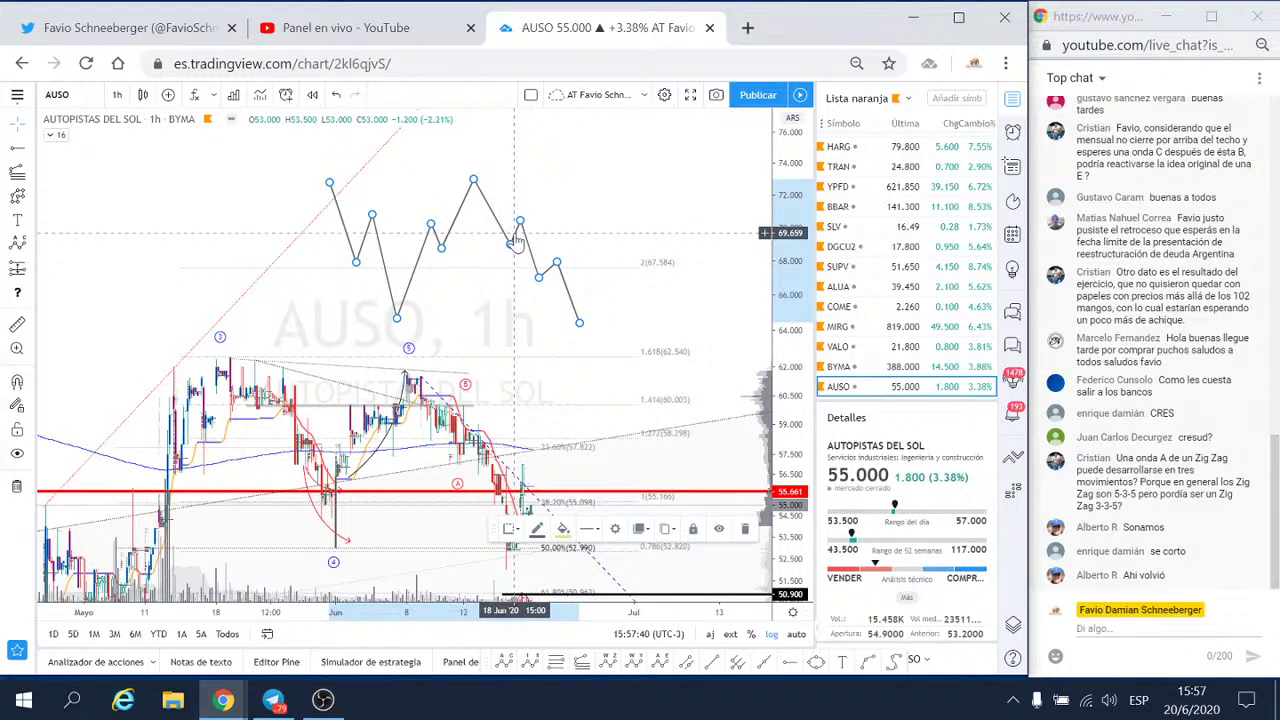
key("Delete")
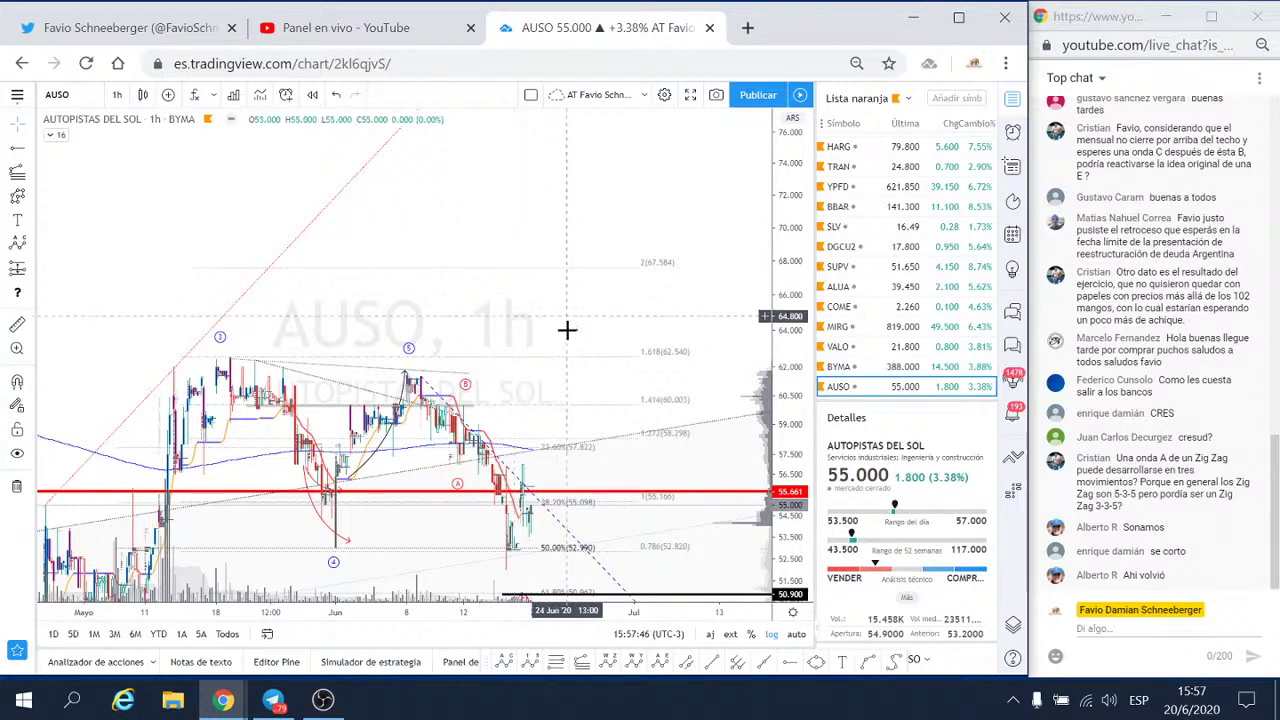
- Move AUSO's wave C end point lower, then load PAMP from the watchlist
scroll(567, 315, "up", 2)
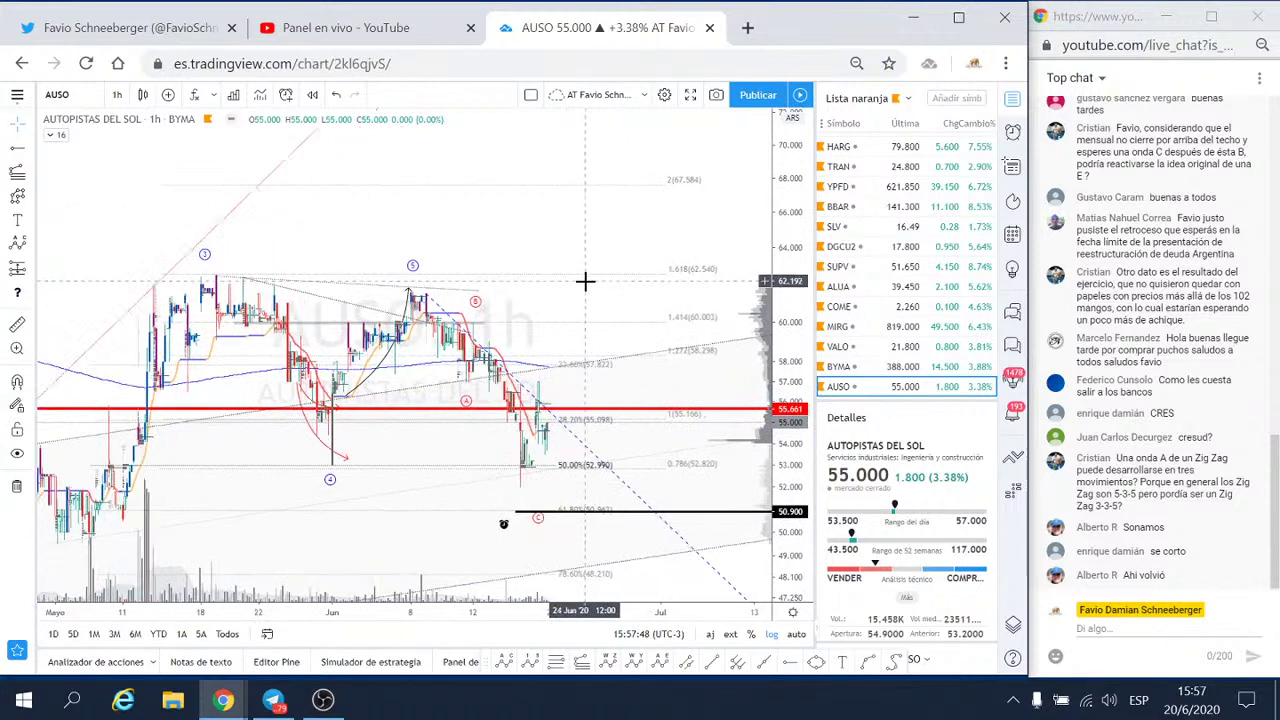
left_click_drag(526, 249, 524, 200)
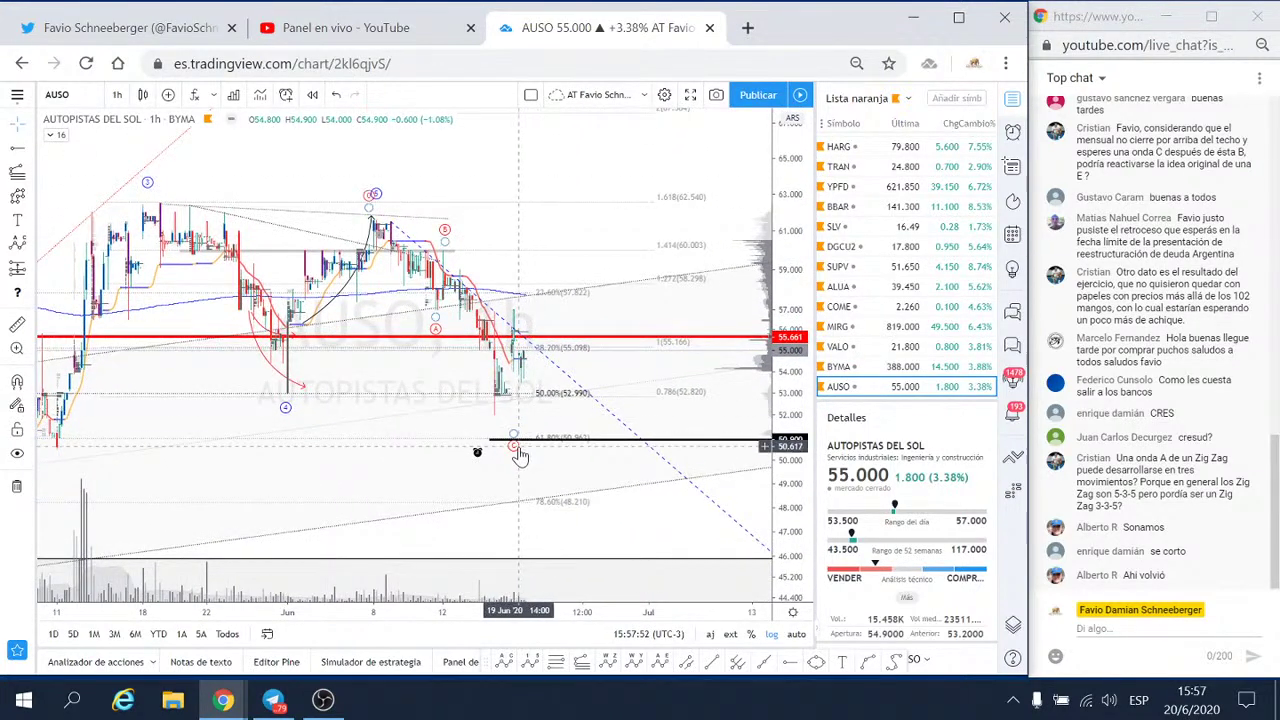
left_click_drag(512, 431, 494, 422)
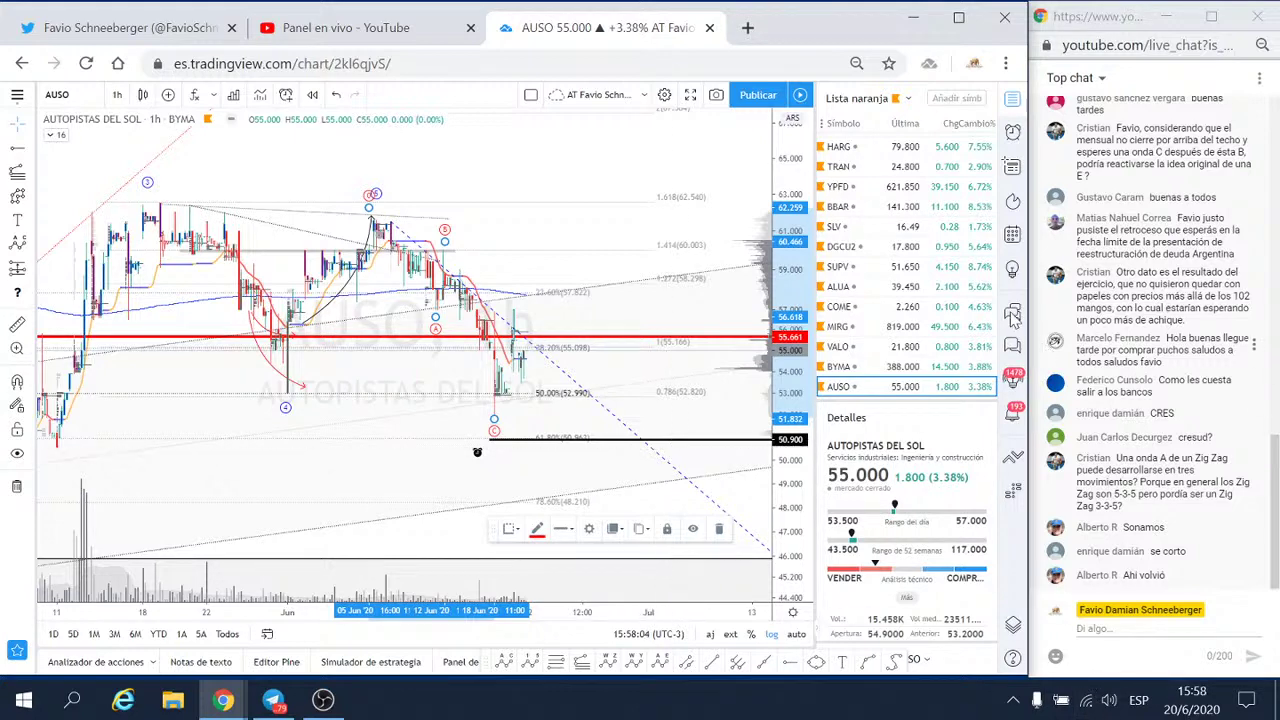
scroll(835, 215, "down", 4)
left_click(837, 207)
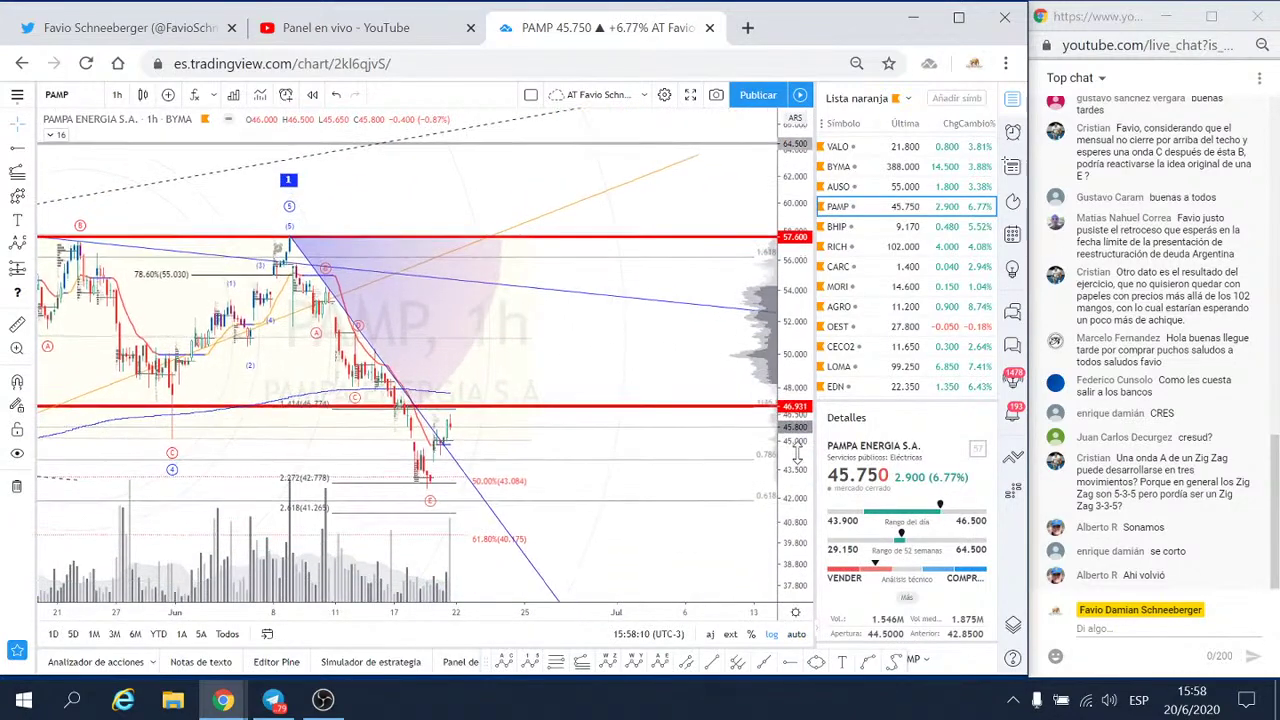
- With snapping on, draw a Fibonacci retracement from the 57.6 high to the 42.5 low
left_click(31, 176)
left_click(120, 414)
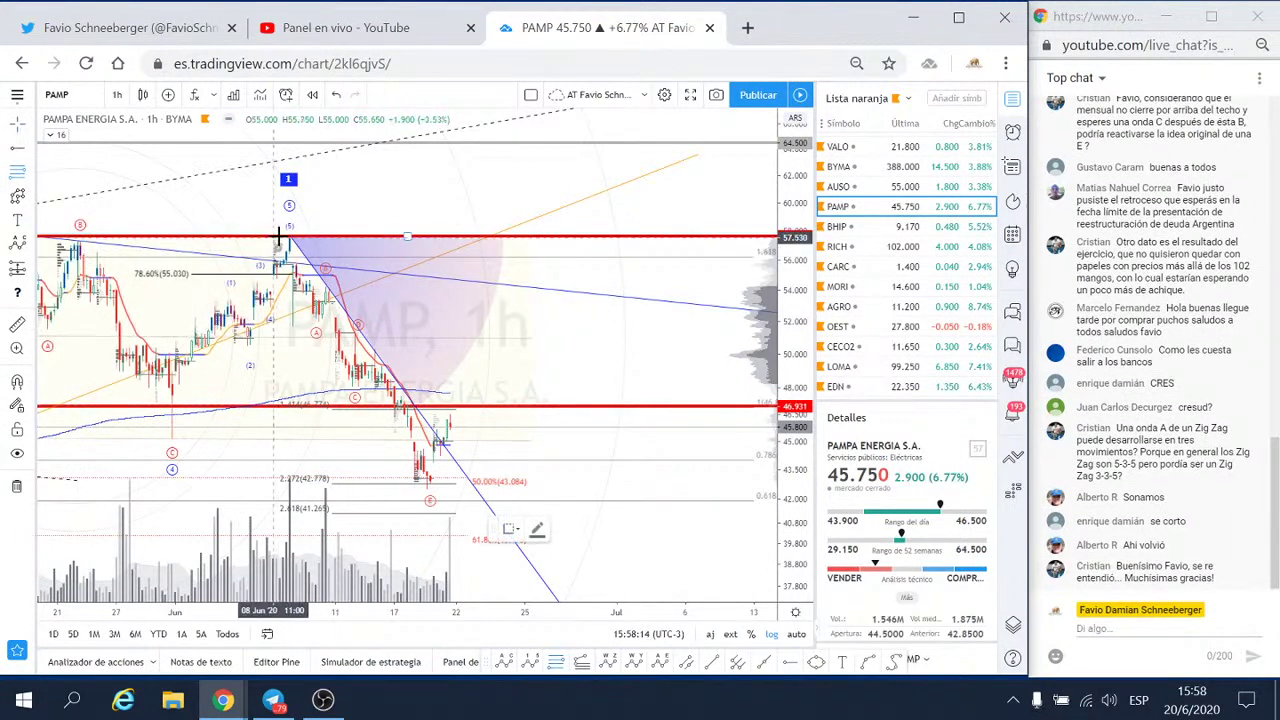
left_click(17, 381)
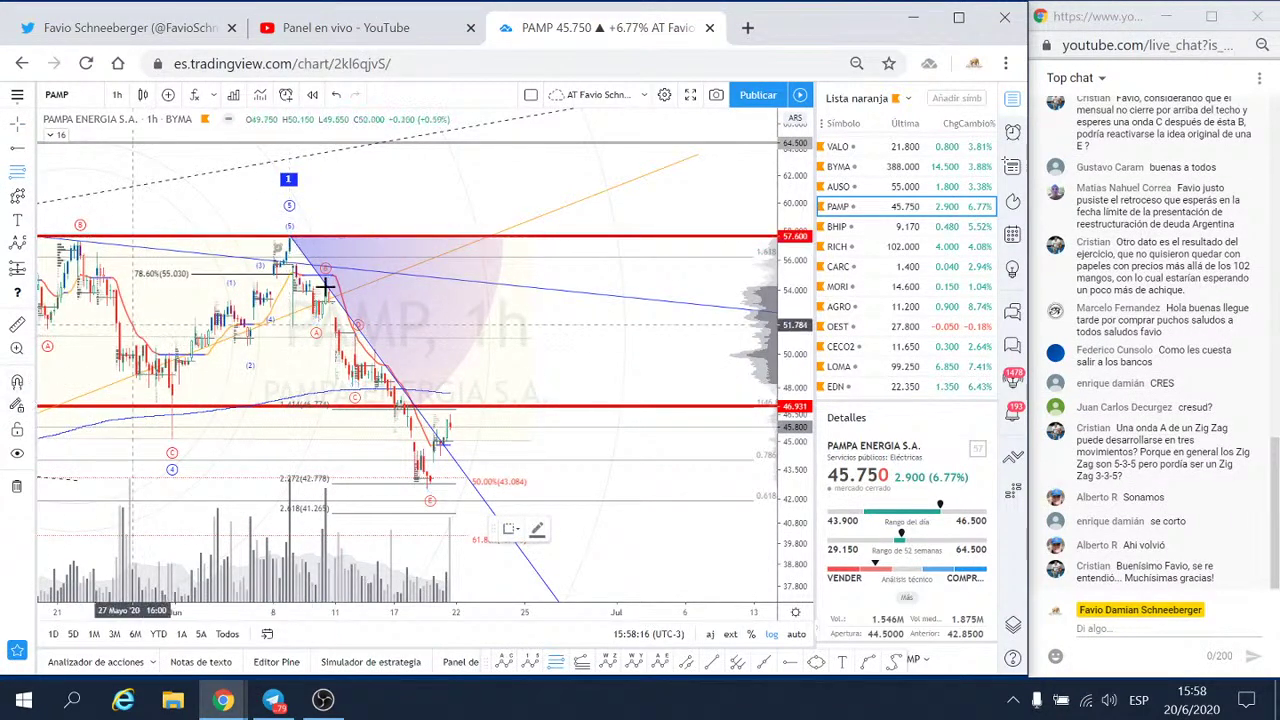
left_click(288, 240)
left_click(430, 497)
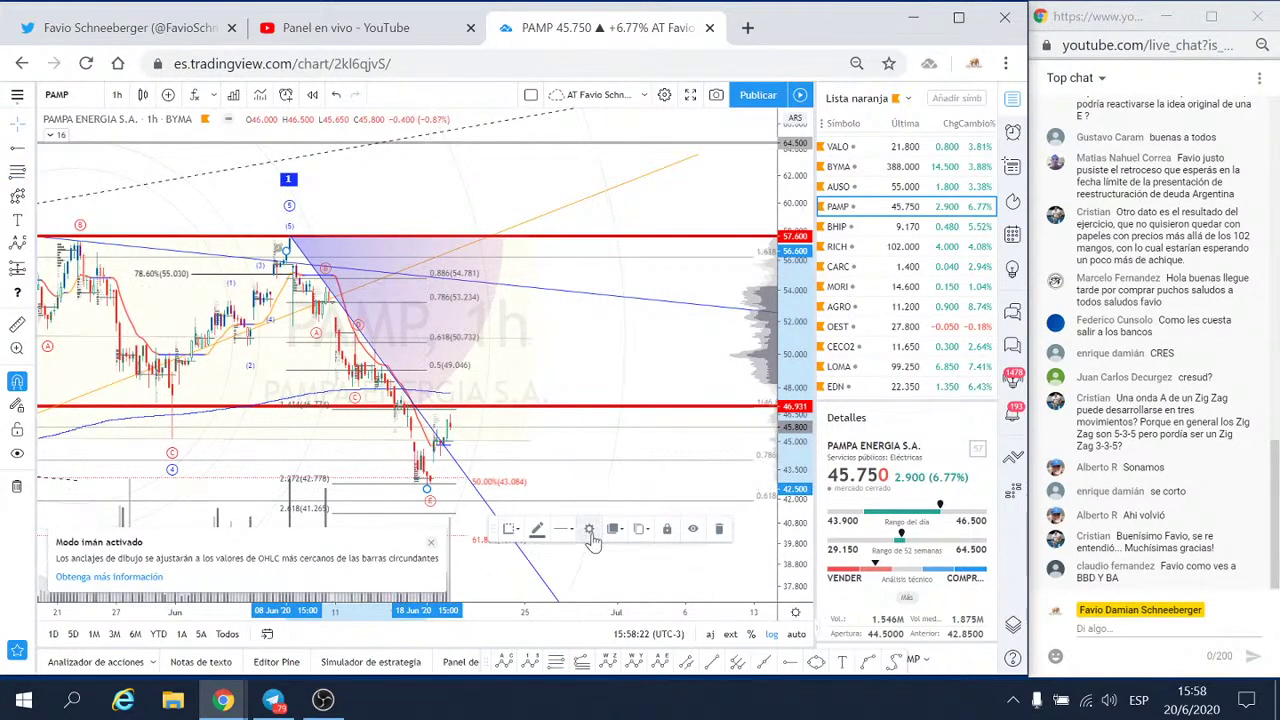
- Shift the retracement's second anchor nine bars later, confirm, and load BHIP
left_click(589, 528)
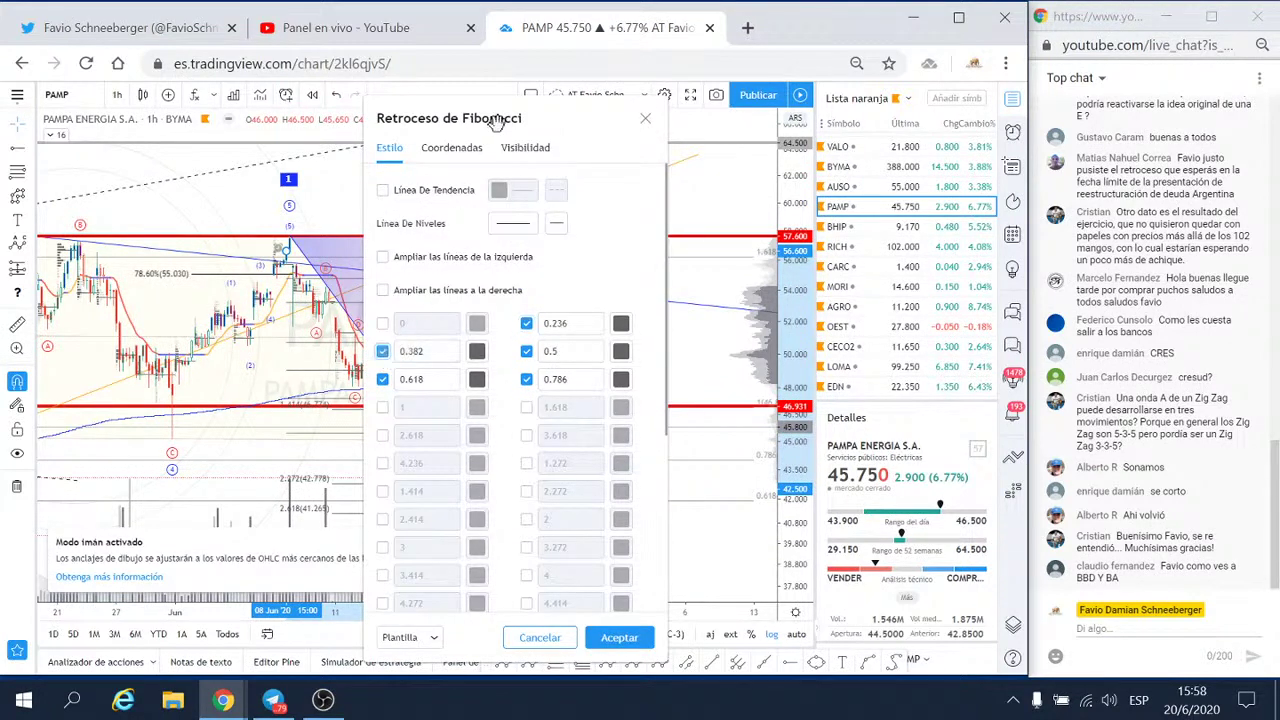
left_click_drag(495, 120, 752, 114)
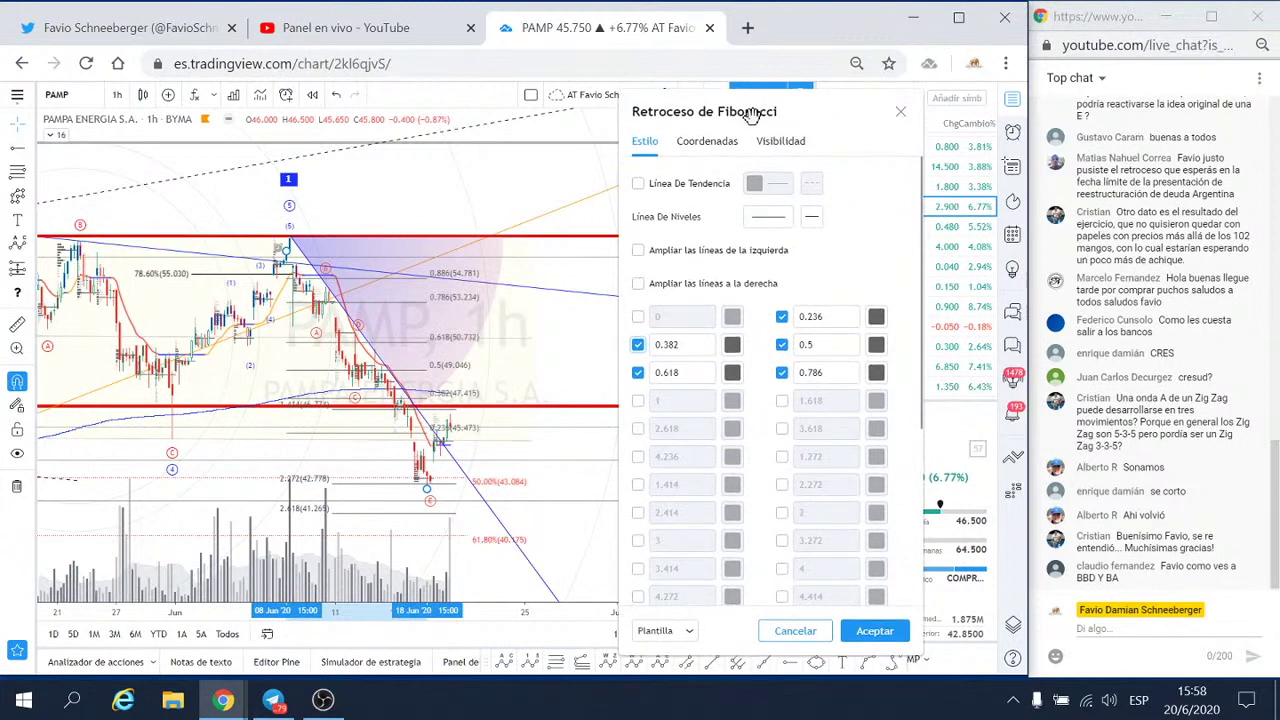
left_click(735, 146)
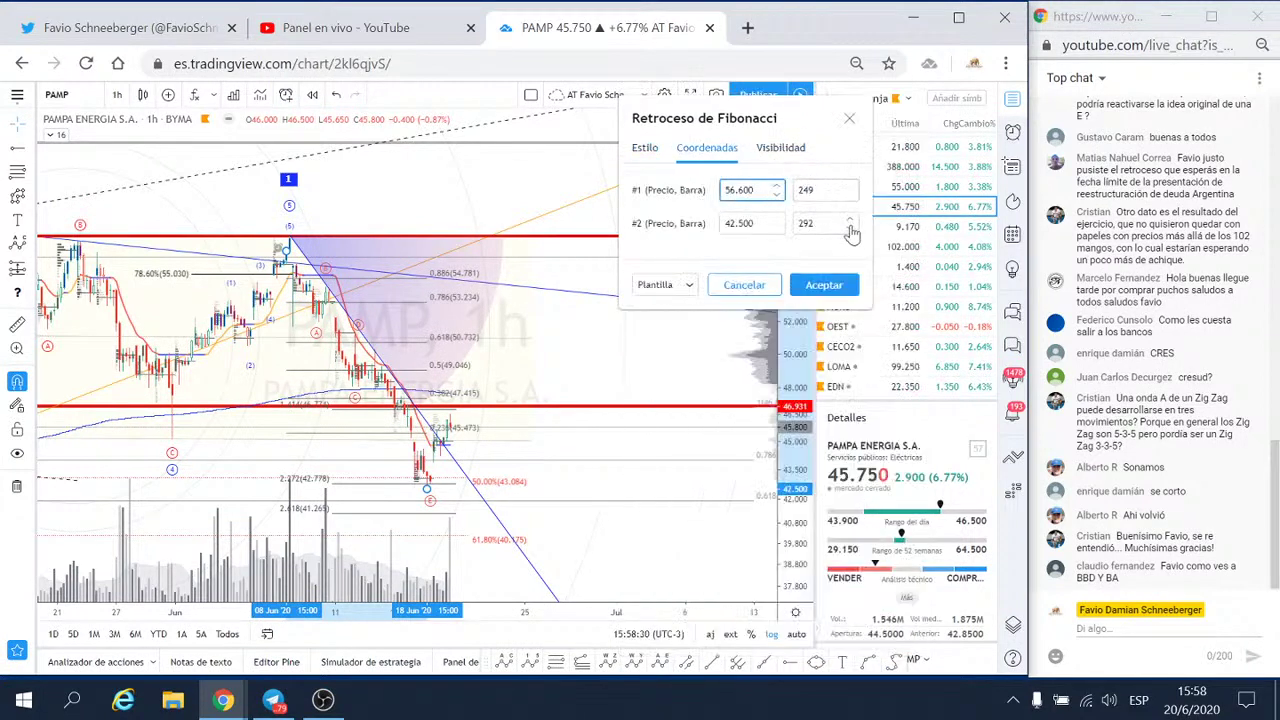
left_click(853, 220)
left_click(853, 220)
left_click(853, 220)
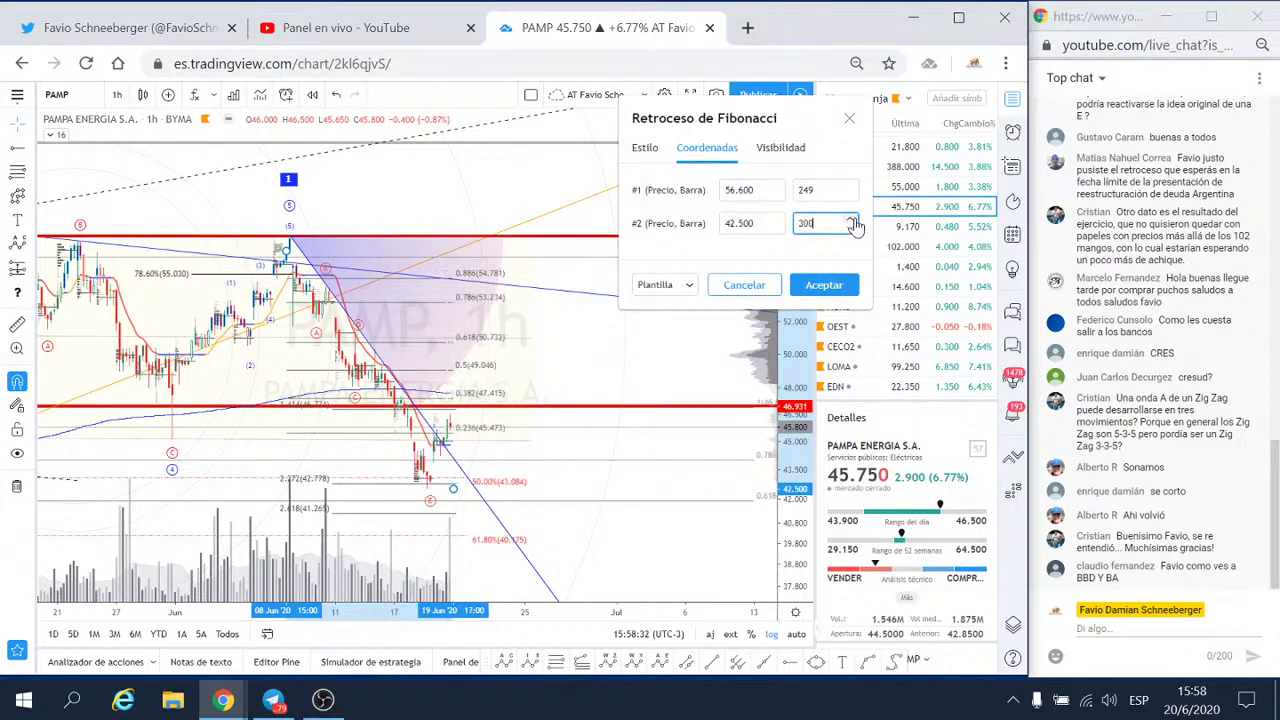
left_click(853, 220)
left_click(853, 220)
left_click(853, 220)
left_click(853, 220)
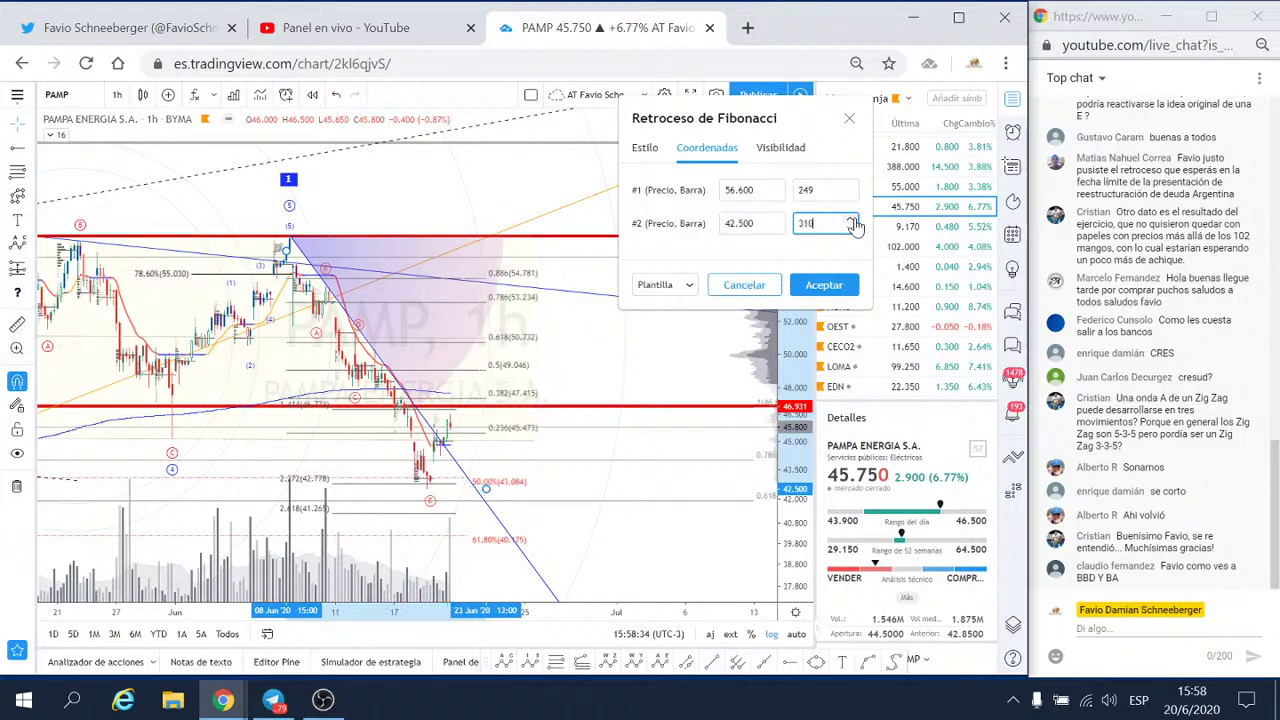
left_click(853, 220)
left_click(853, 220)
left_click(853, 220)
left_click(824, 285)
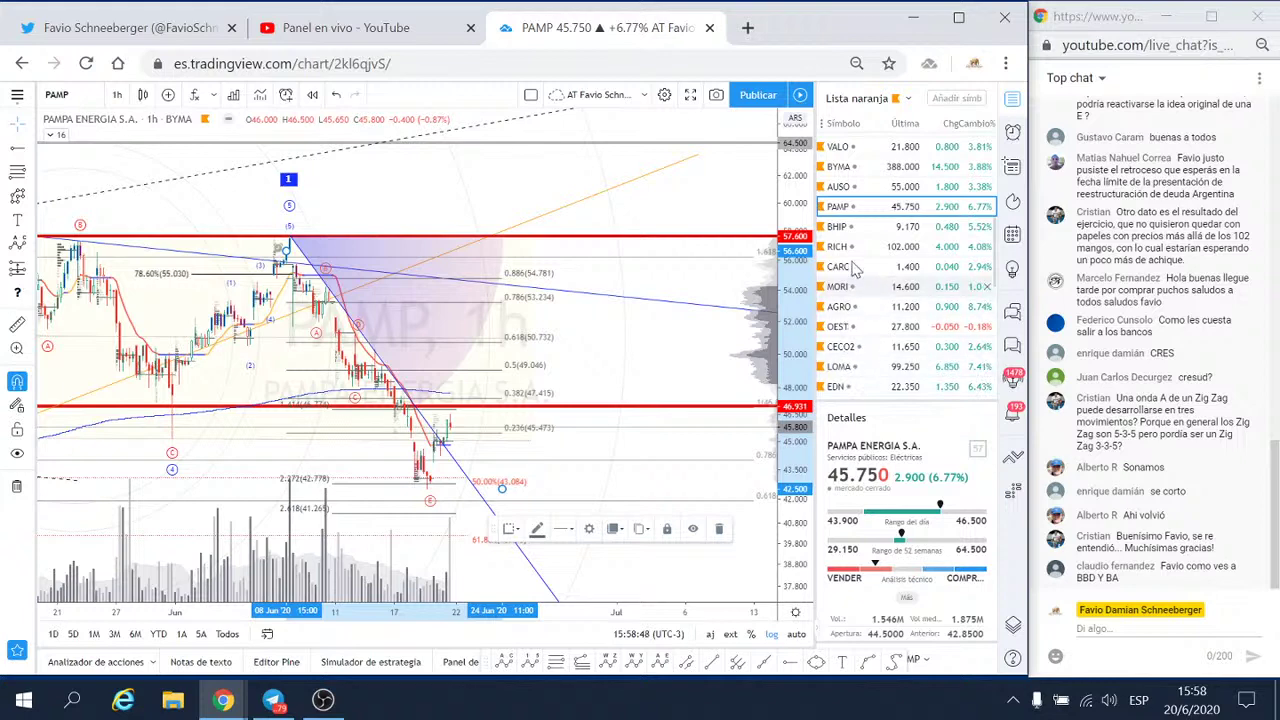
left_click(845, 229)
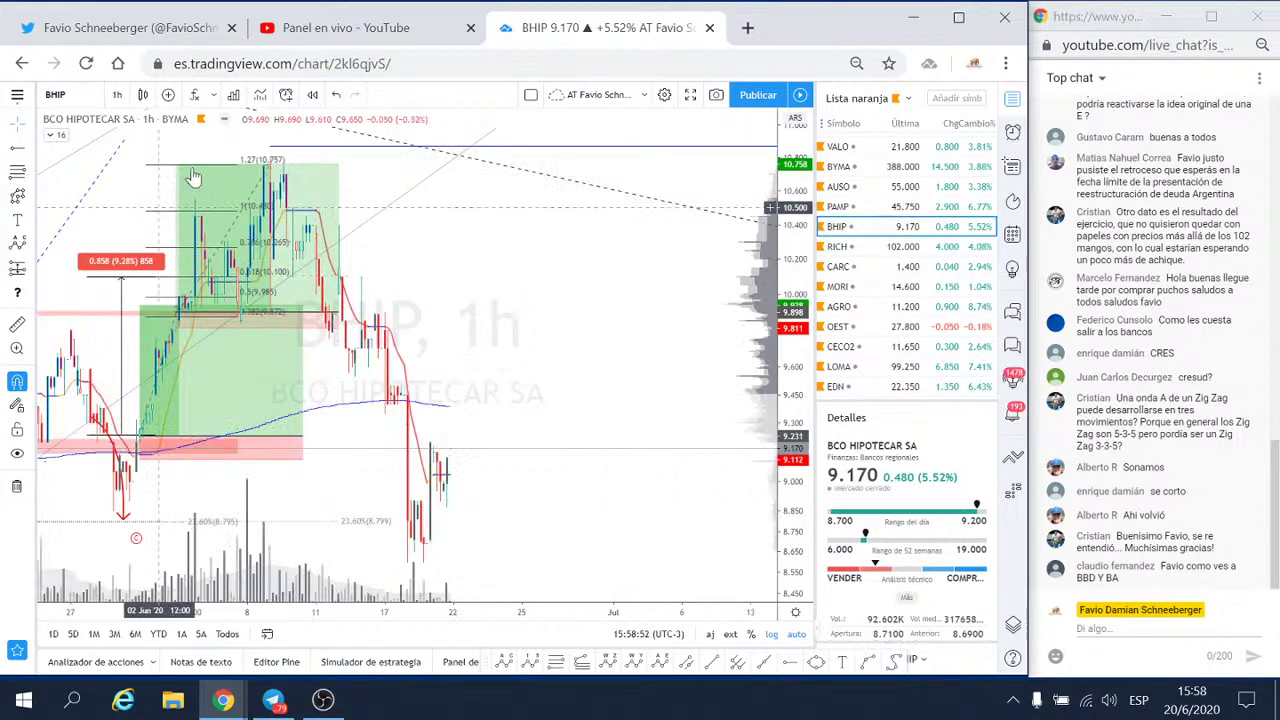
- Flip through the CECO2, LOMA and EDN charts, then load TXAR from the watchlist
left_click(844, 352)
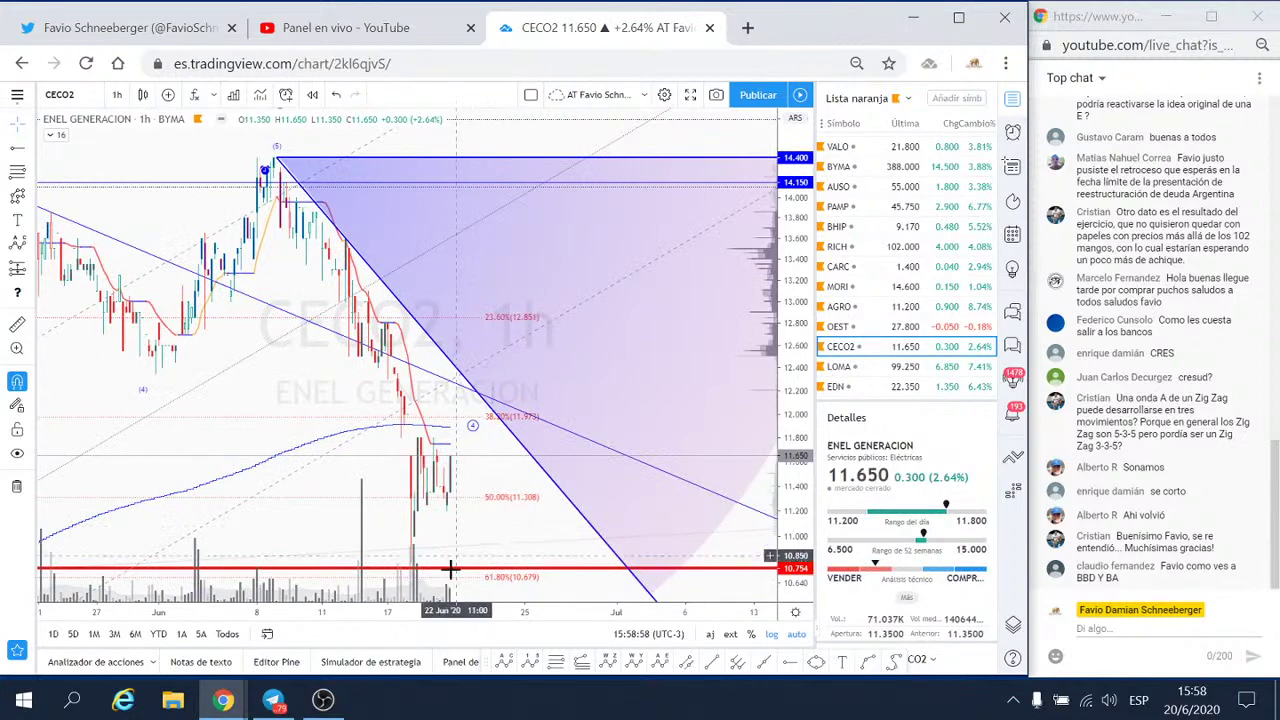
left_click(840, 370)
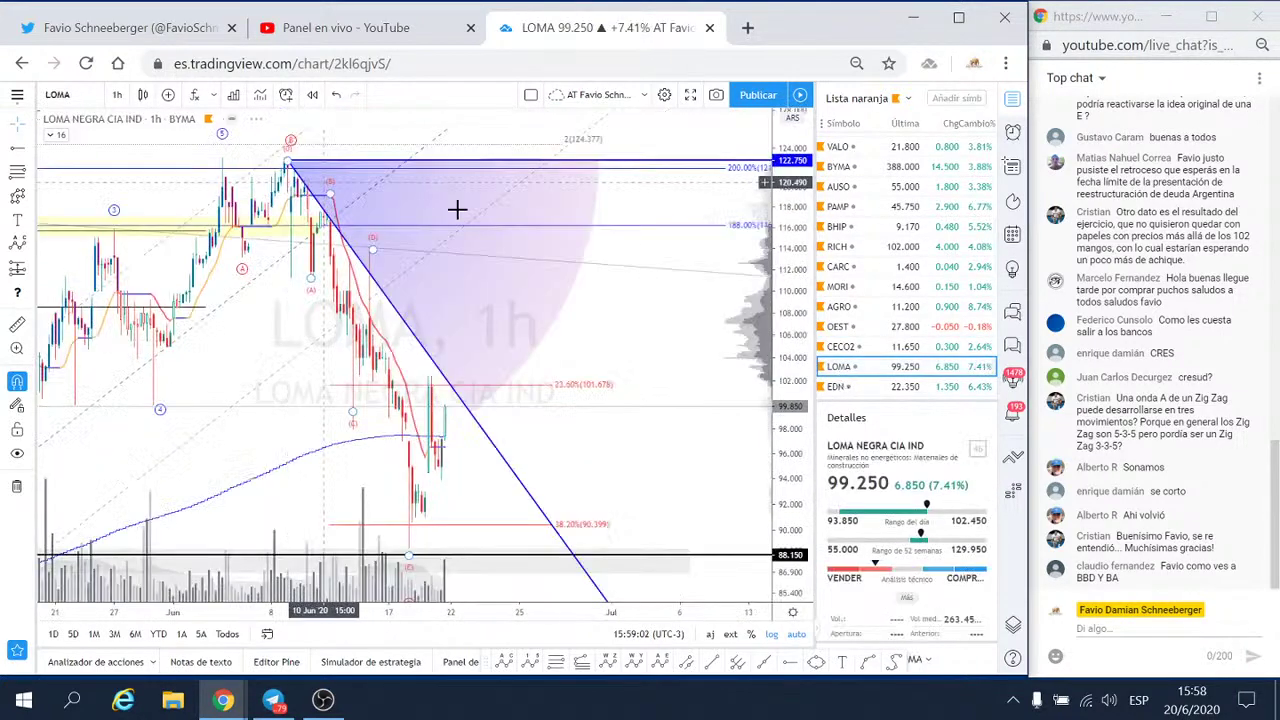
left_click(840, 390)
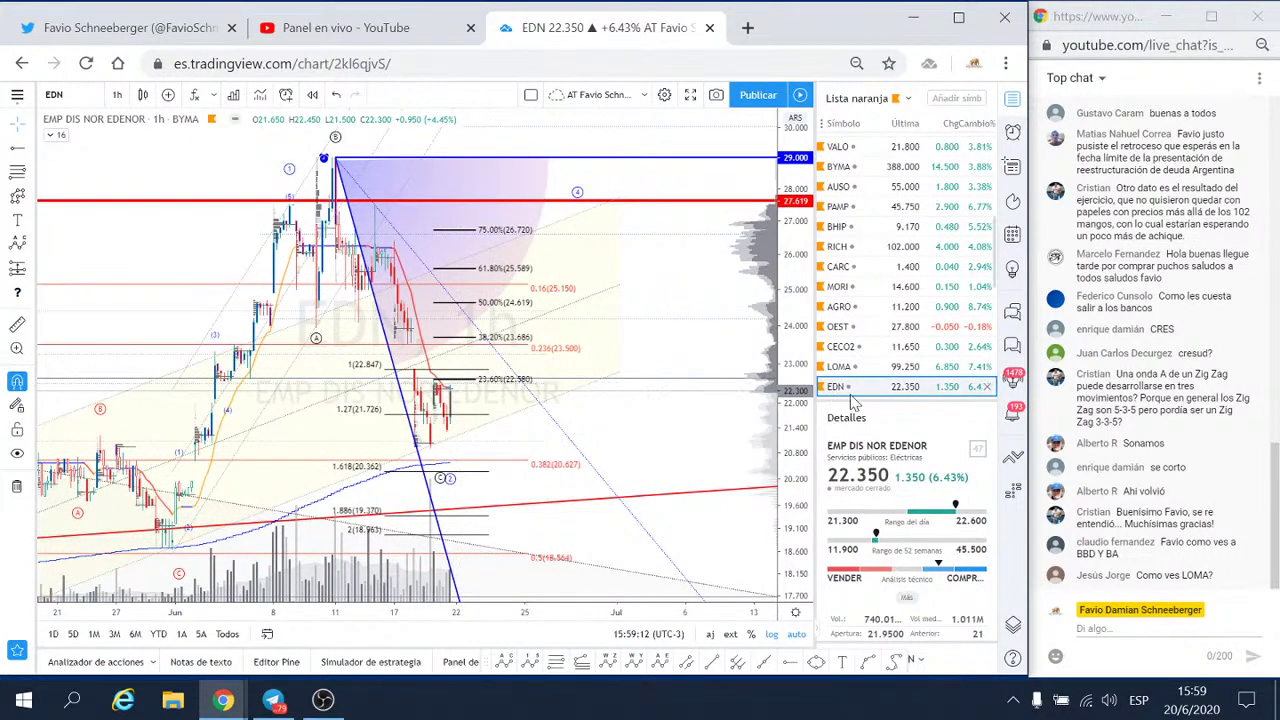
scroll(855, 316, "down", 2)
left_click(840, 307)
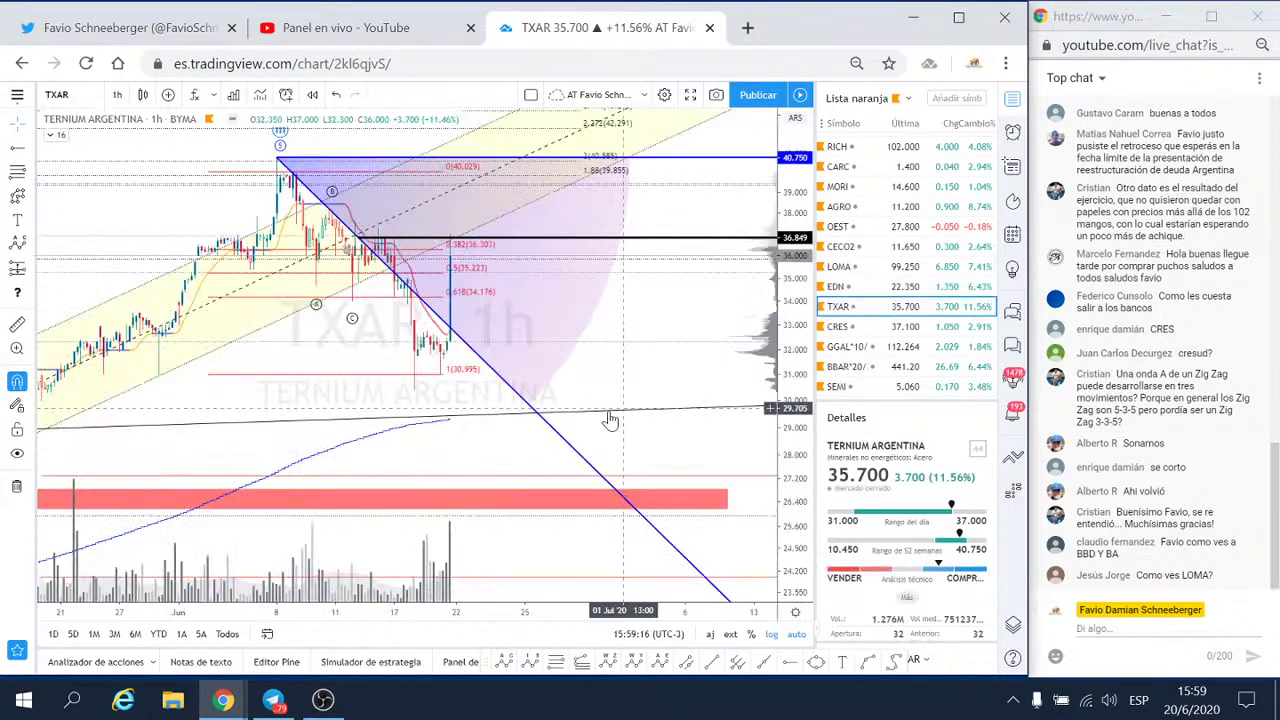
- Pan TXAR to show higher prices and delete the old Fibonacci retracement
left_click_drag(700, 318, 690, 370)
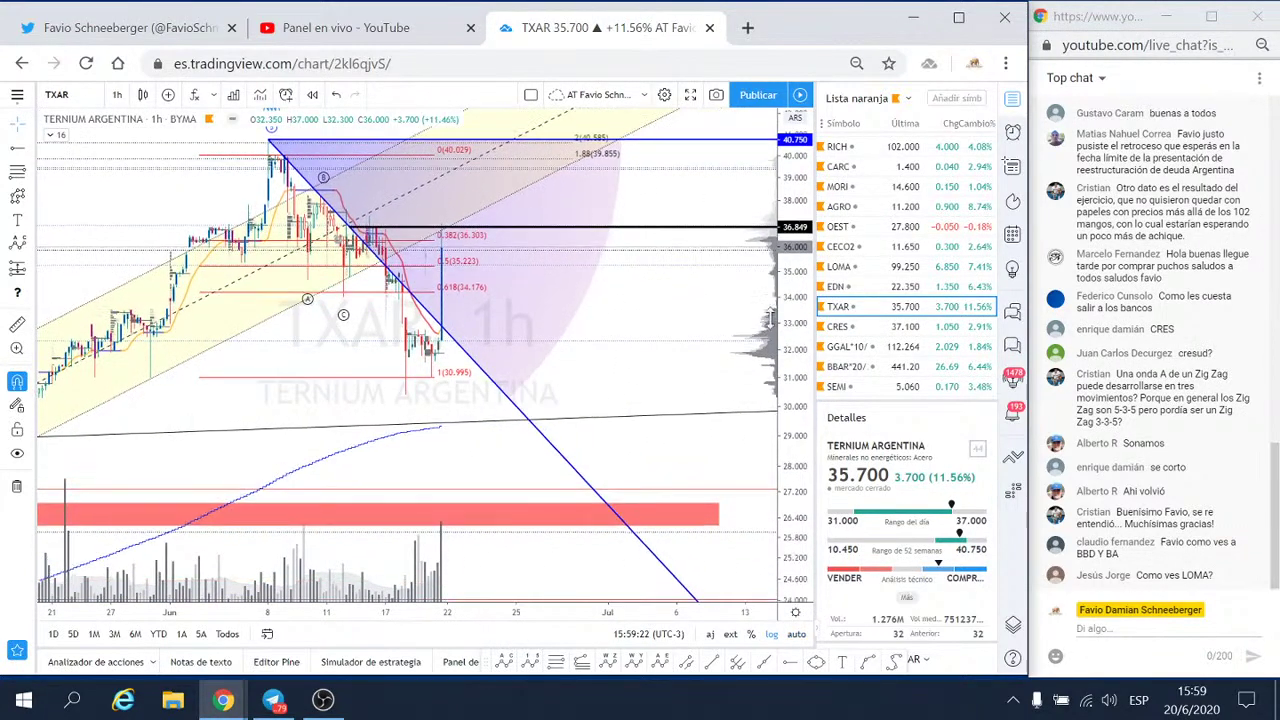
left_click_drag(660, 289, 670, 380)
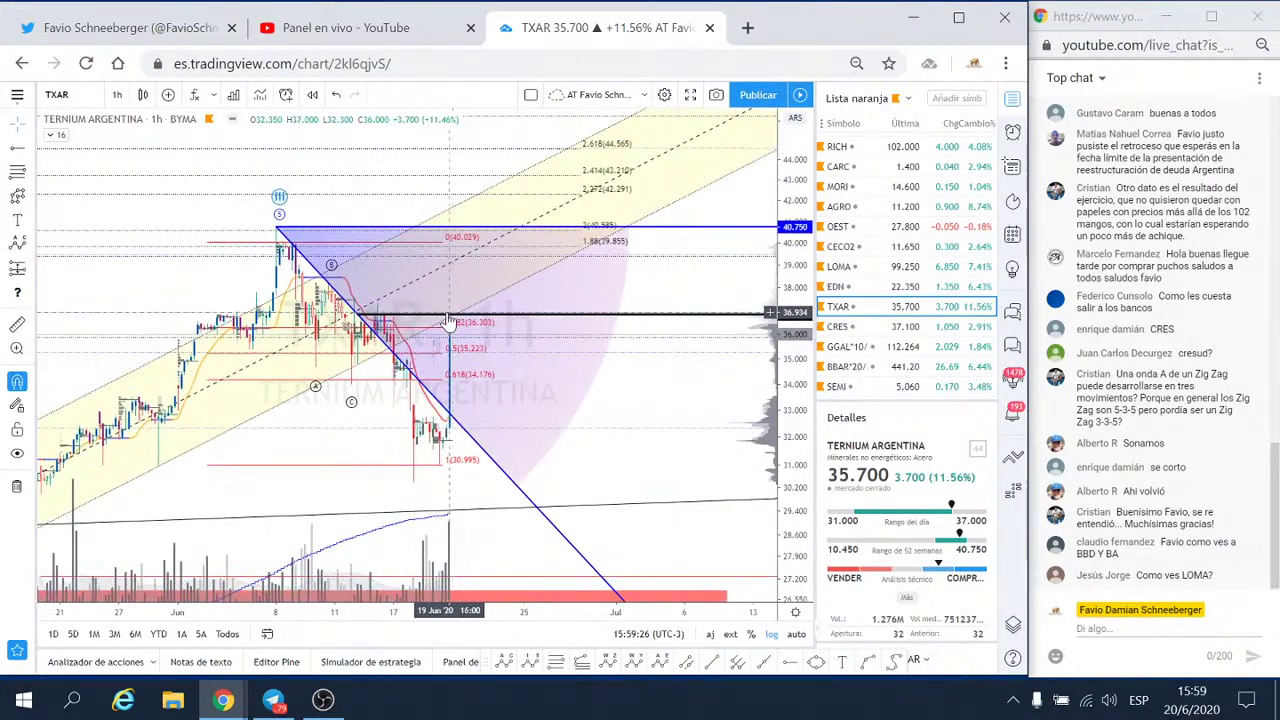
left_click(352, 406)
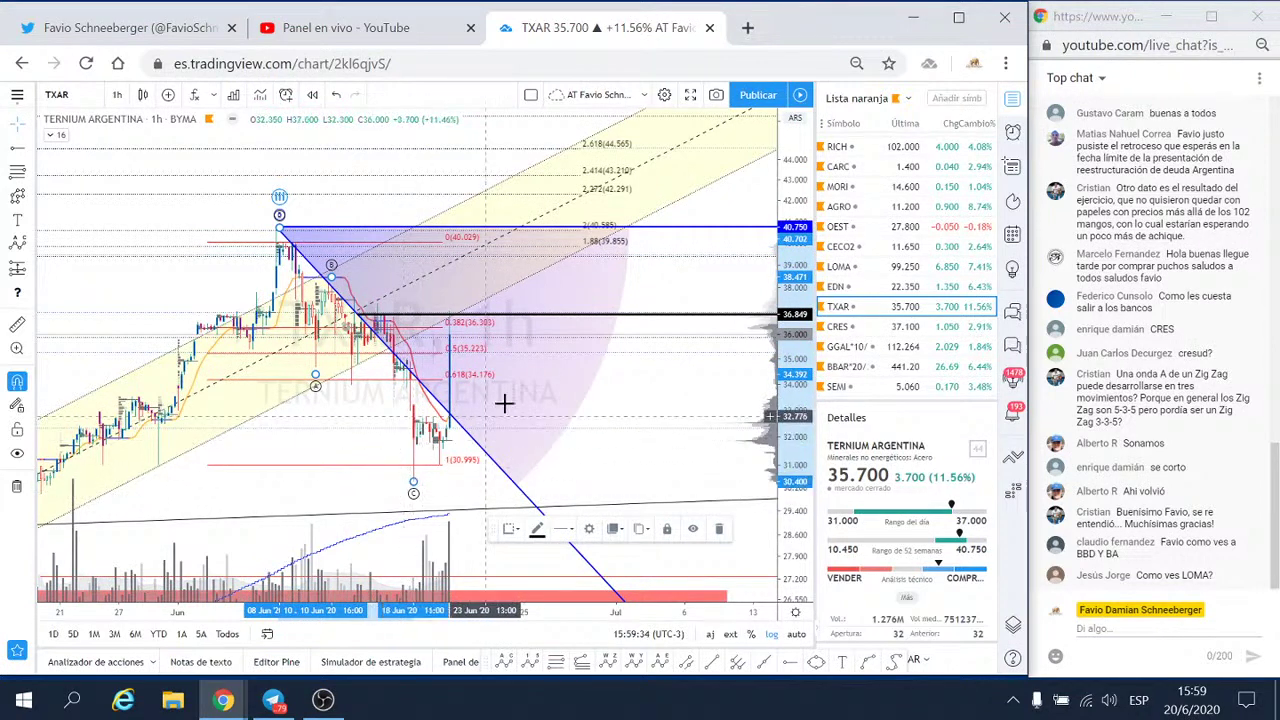
left_click(482, 381)
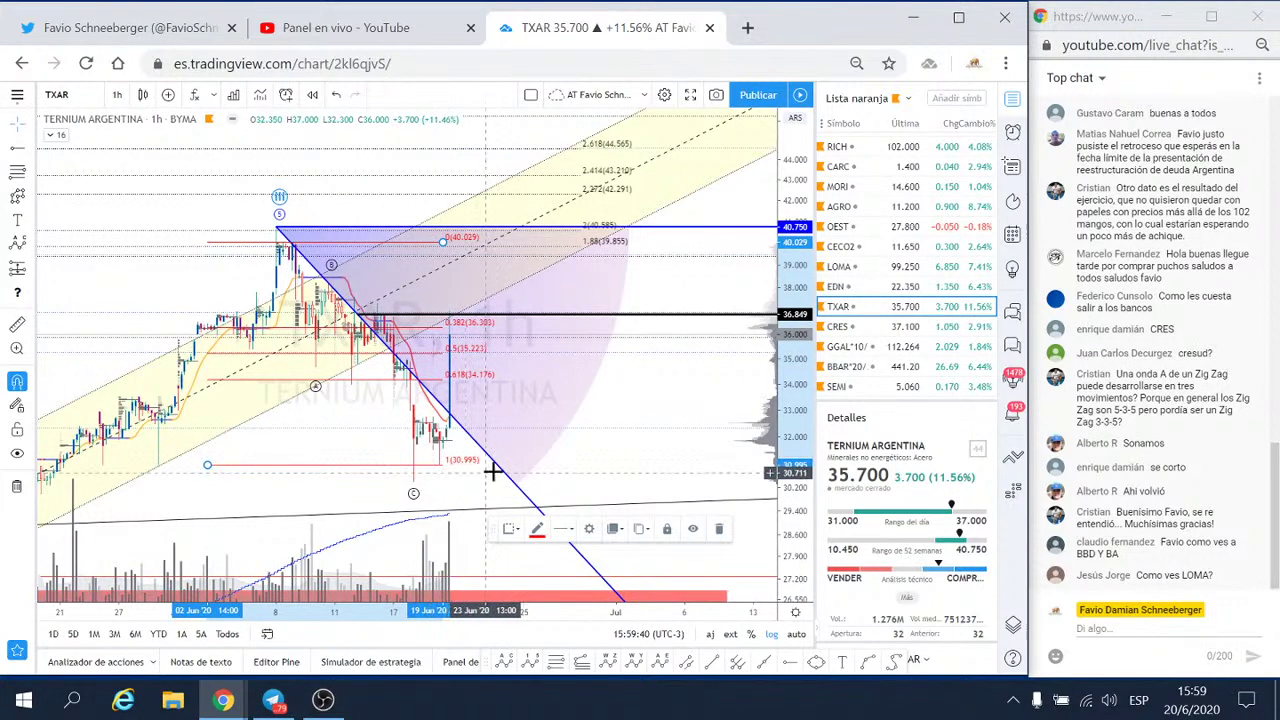
key("Delete")
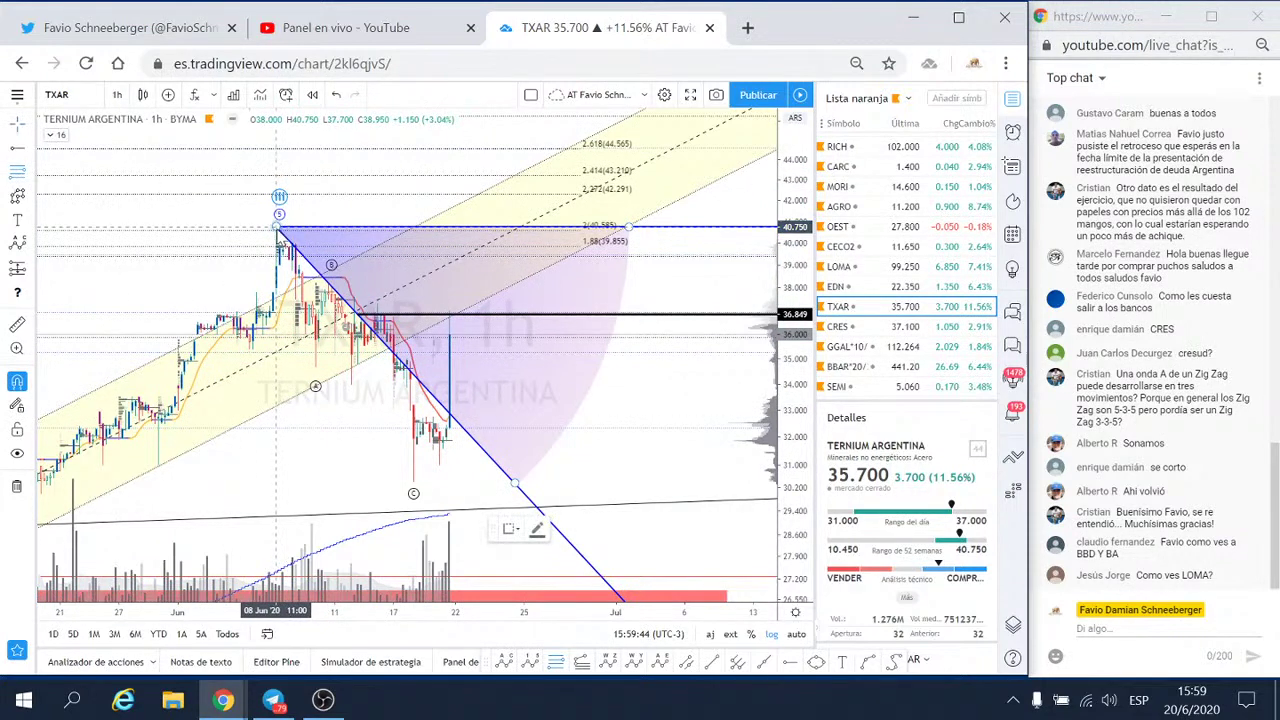
- Draw a new Fibonacci retracement from the 40.750 high down to the 30.400 low
left_click_drag(279, 232, 415, 490)
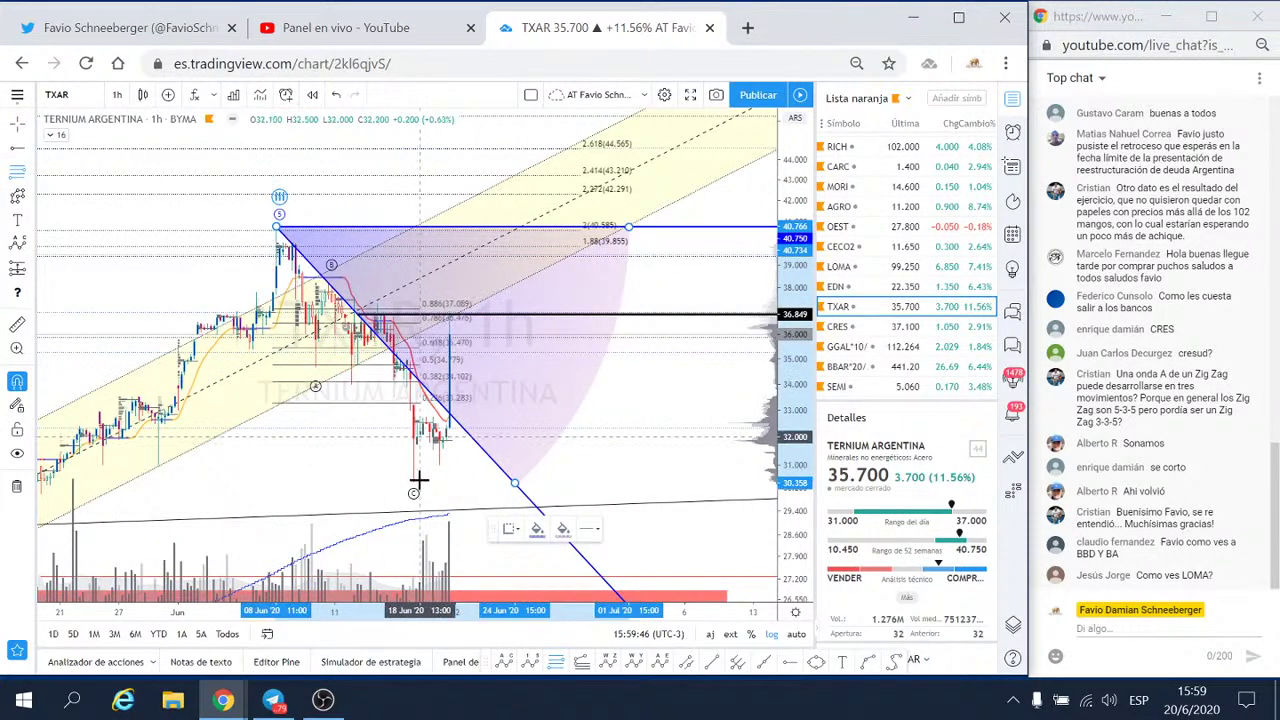
left_click(416, 490)
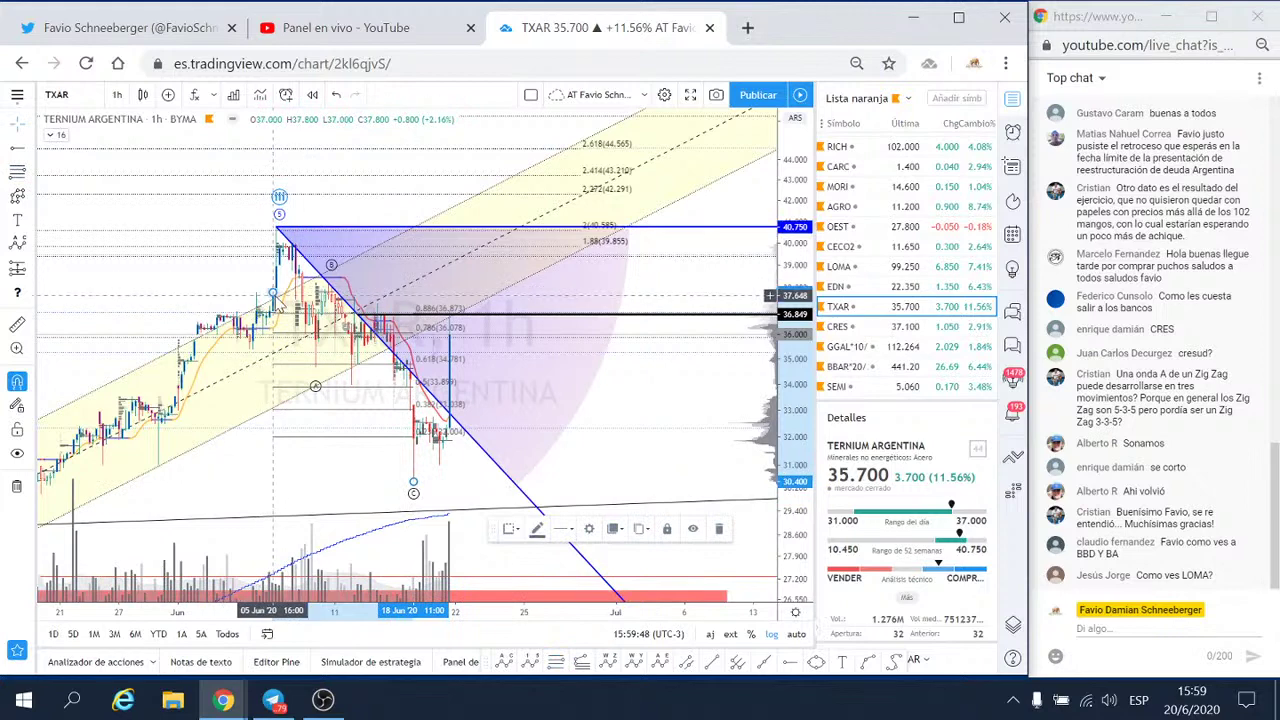
left_click_drag(275, 242, 279, 228)
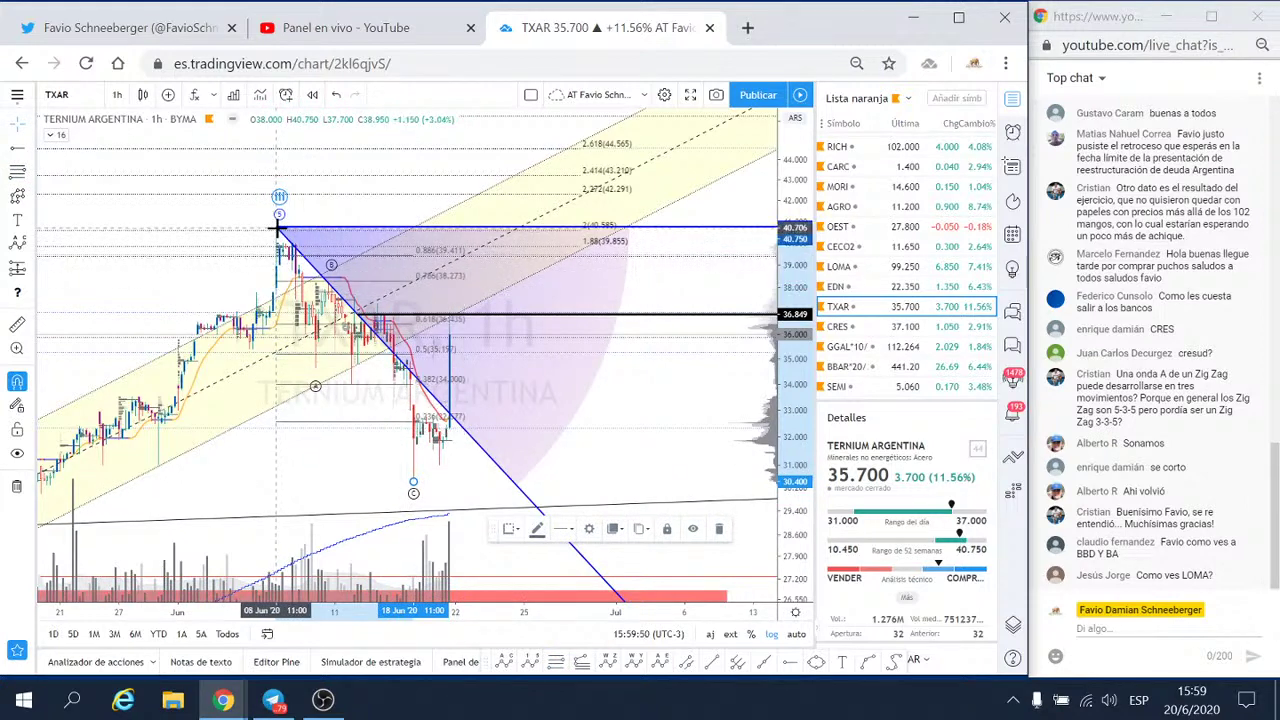
- Move the retracement's second anchor ten bars later to bar 312 and apply
left_click(589, 528)
left_click_drag(551, 289, 181, 270)
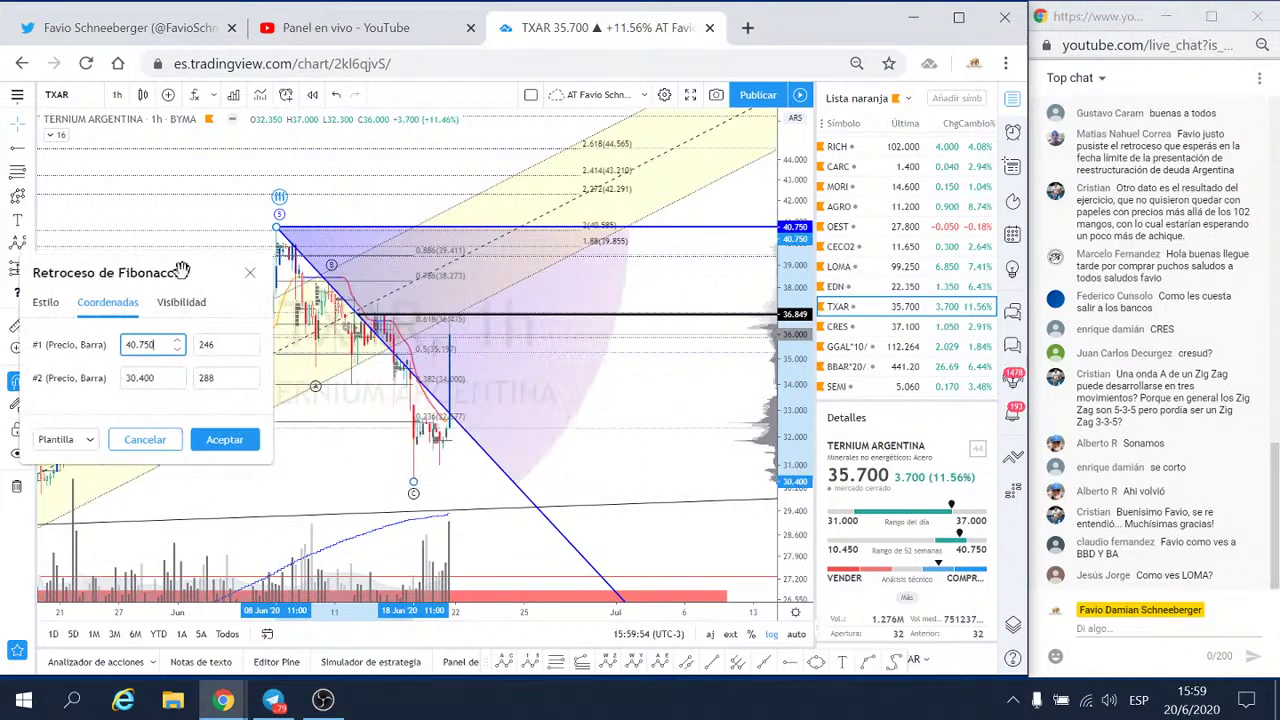
left_click(249, 374)
left_click(249, 374)
left_click(249, 374)
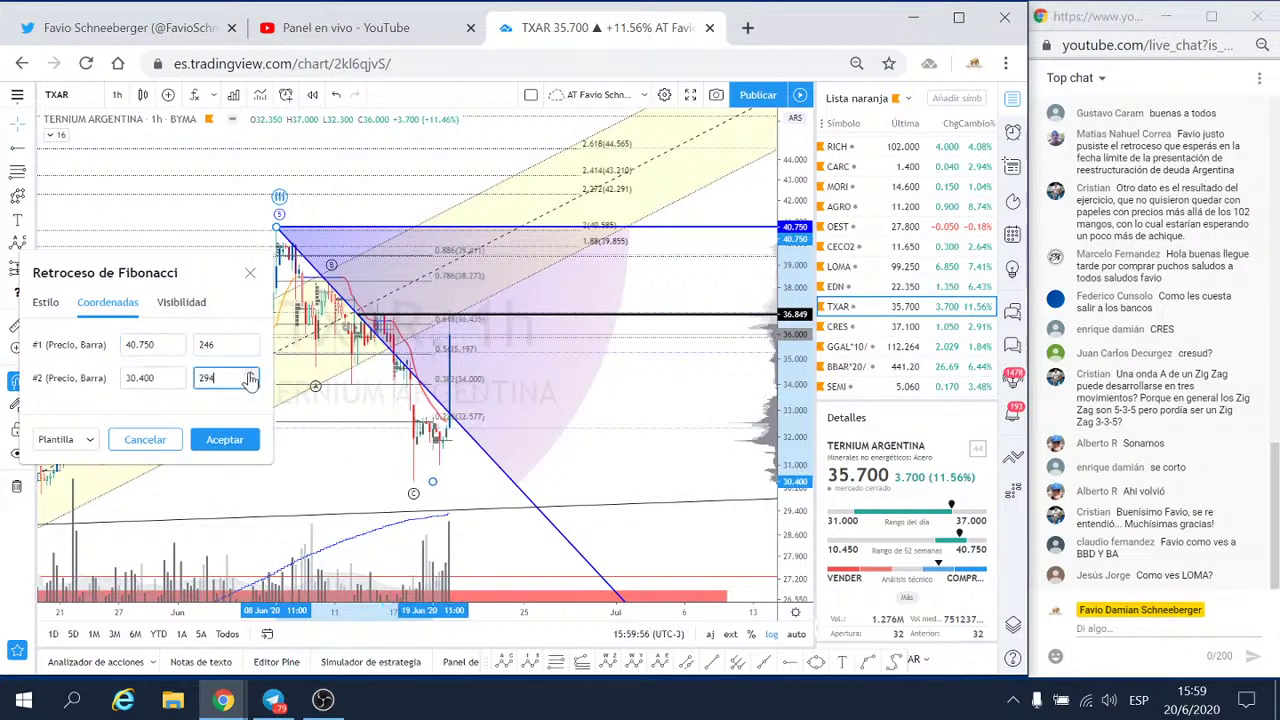
left_click(249, 374)
left_click(249, 374)
left_click(249, 374)
left_click(249, 374)
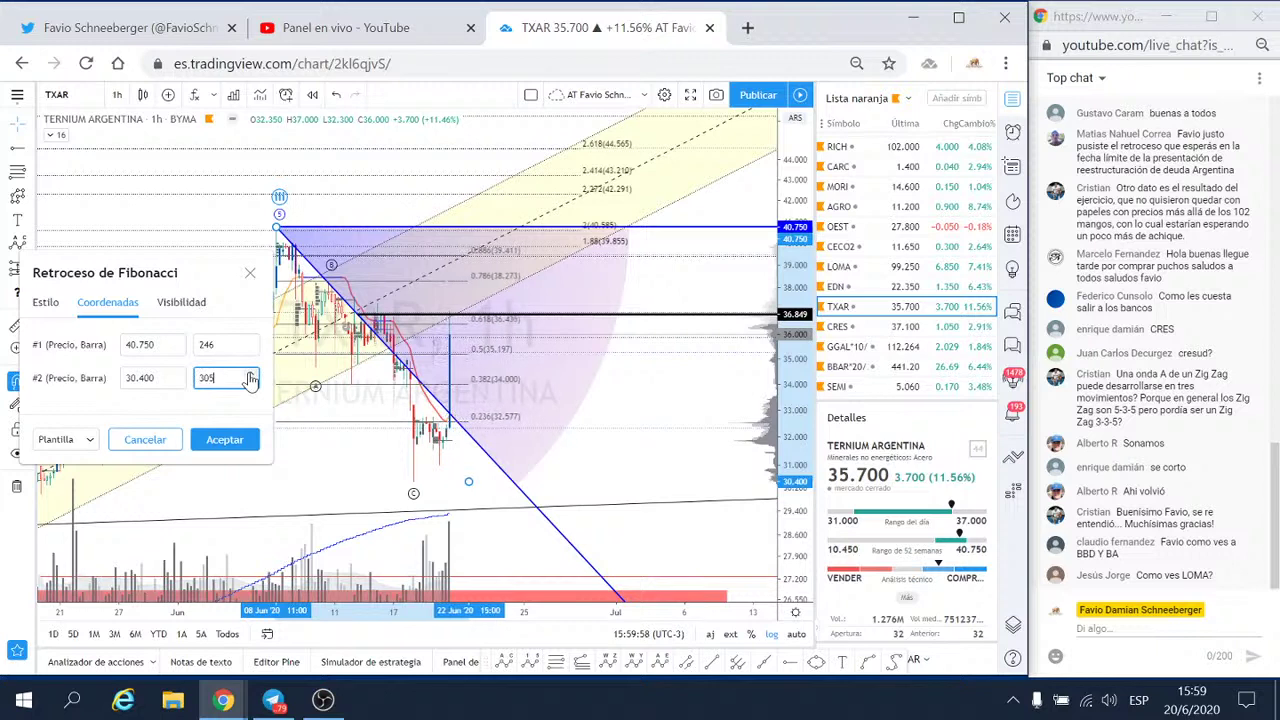
left_click(249, 375)
left_click(249, 375)
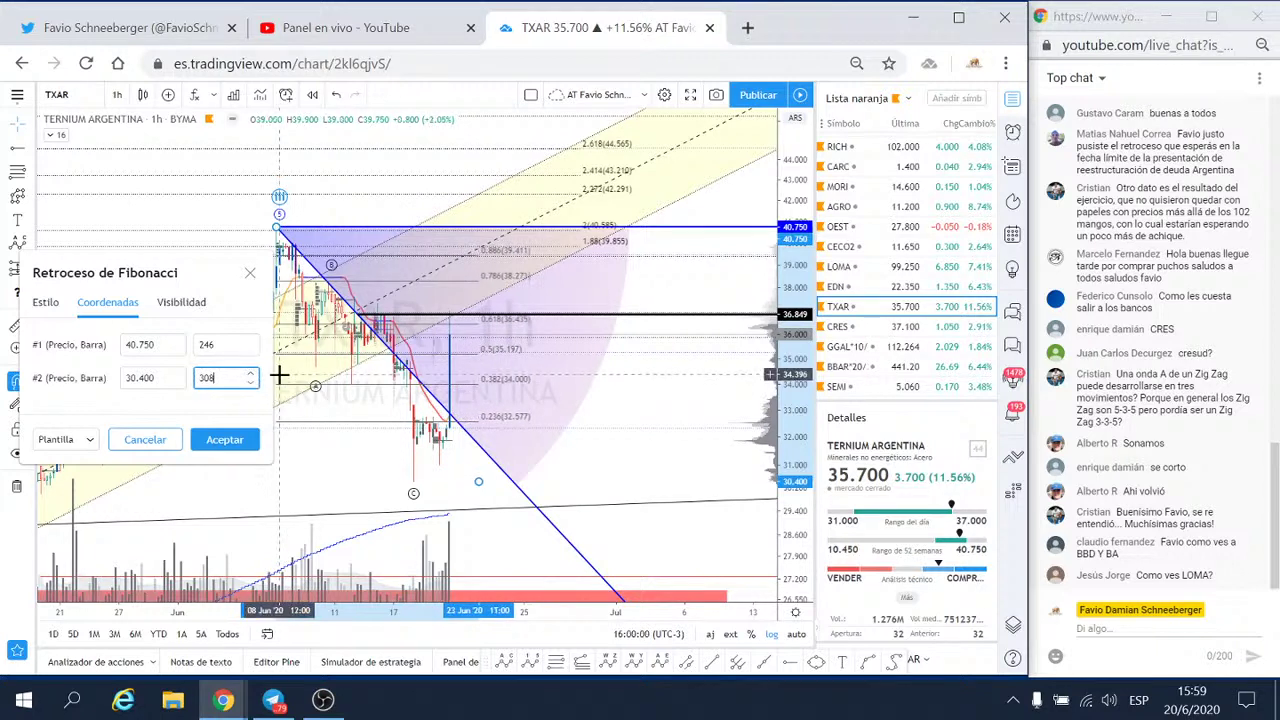
left_click(251, 374)
left_click(251, 374)
left_click(251, 374)
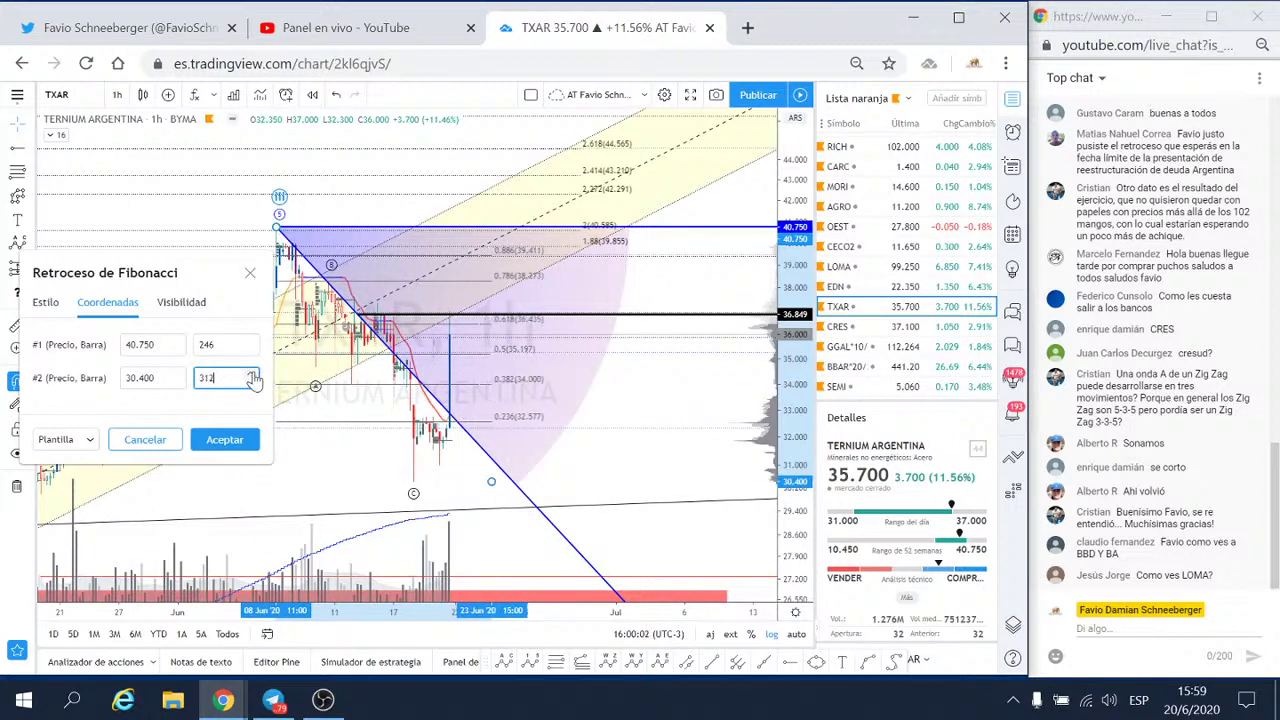
left_click(251, 374)
left_click(251, 374)
left_click(251, 374)
left_click(230, 440)
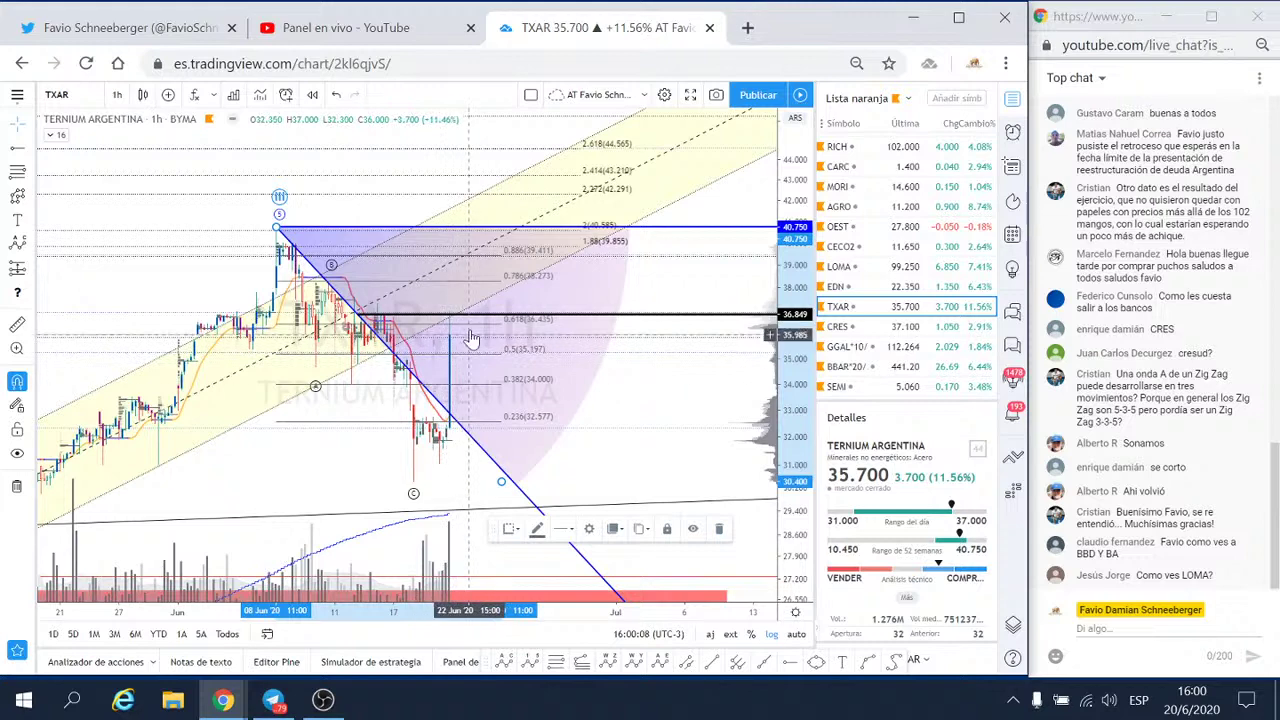
- Review CRES with a compressed price scale, then switch the chart to BMA
left_click(843, 332)
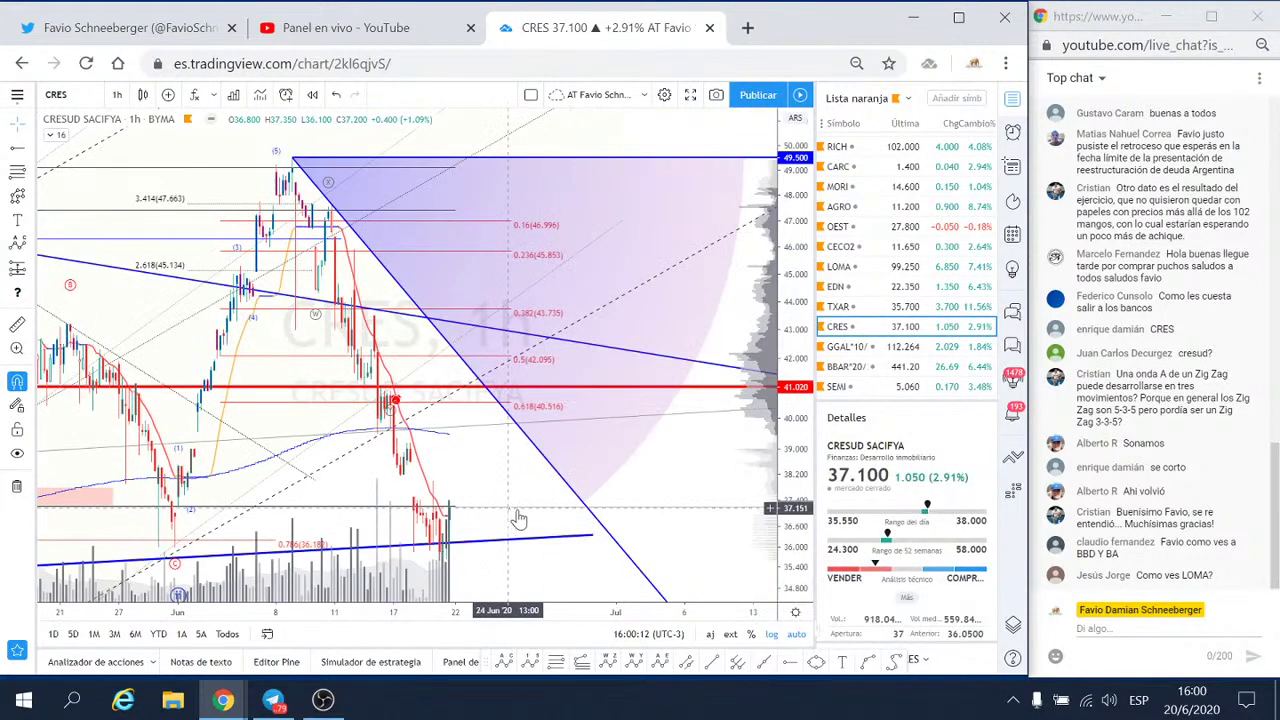
left_click_drag(792, 340, 798, 470)
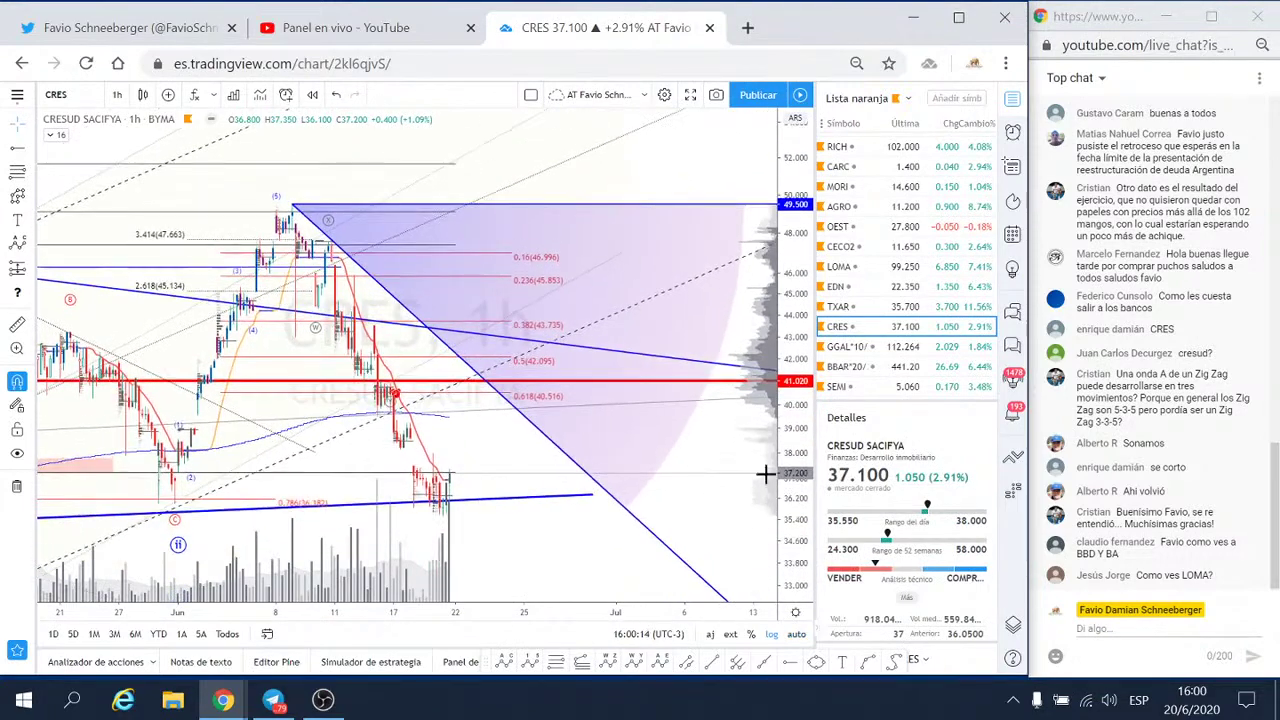
left_click_drag(590, 540, 595, 477)
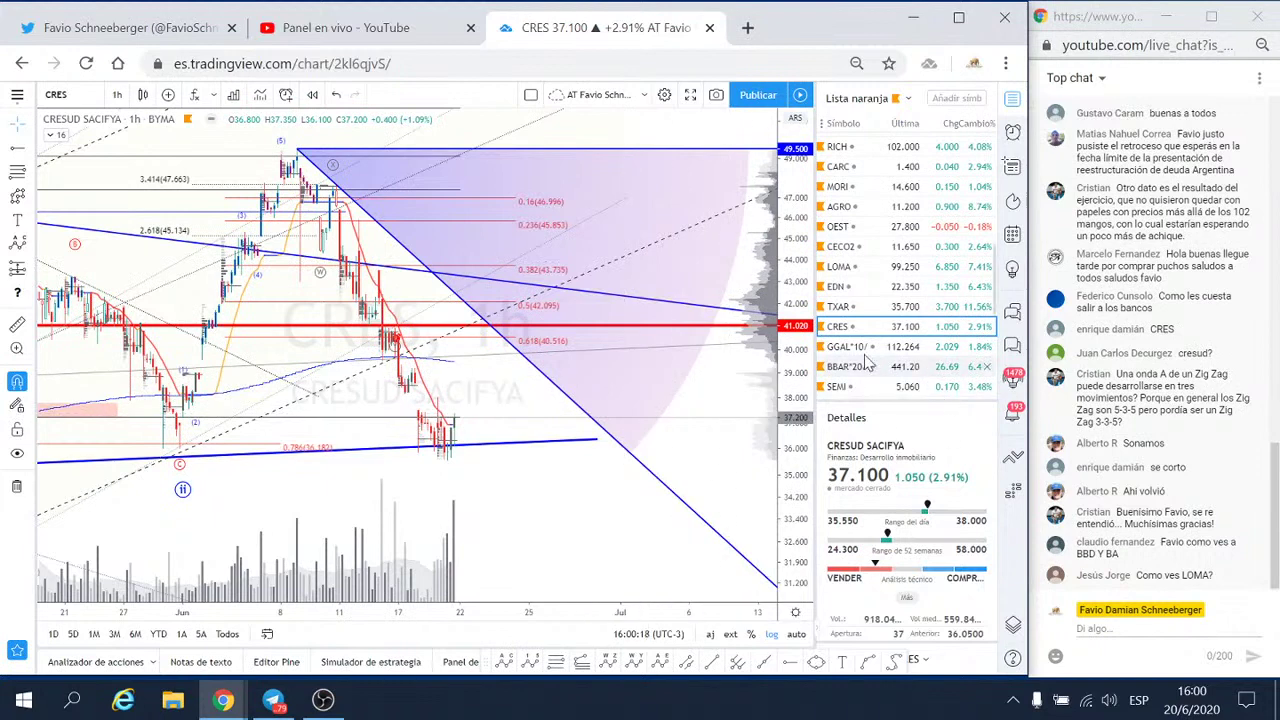
scroll(857, 360, "down", 5)
scroll(857, 360, "up", 1)
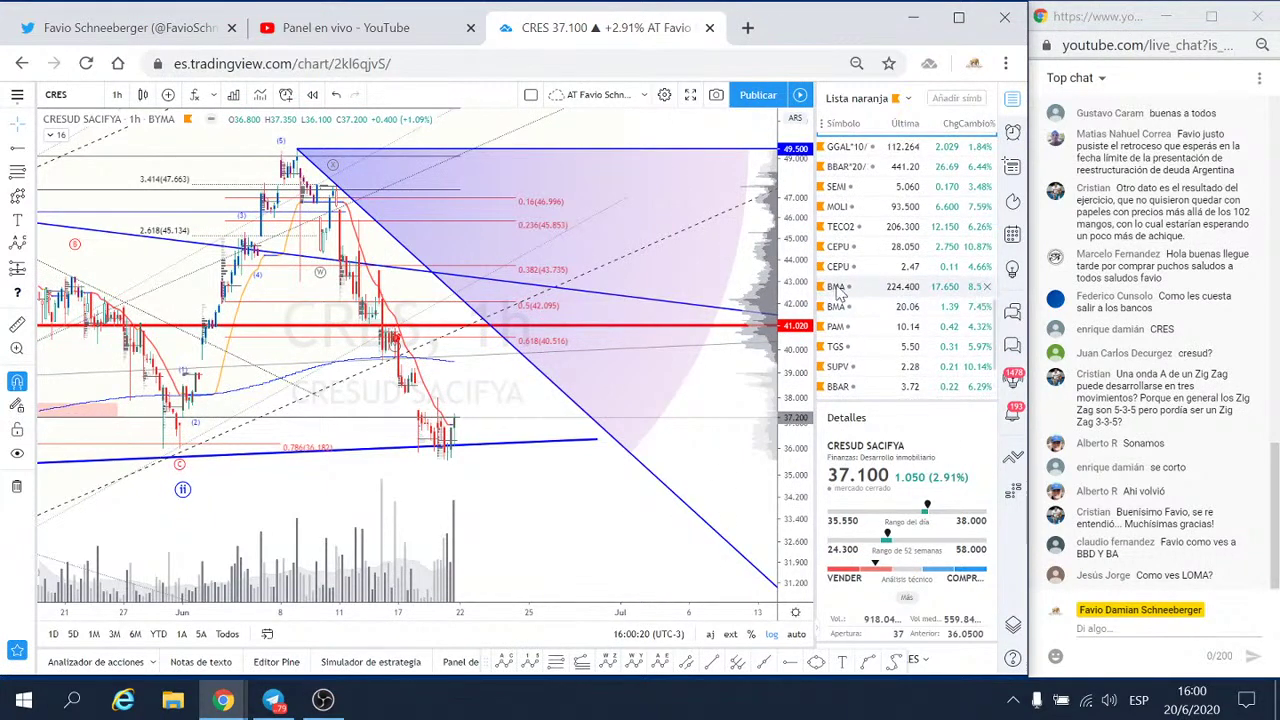
left_click(838, 287)
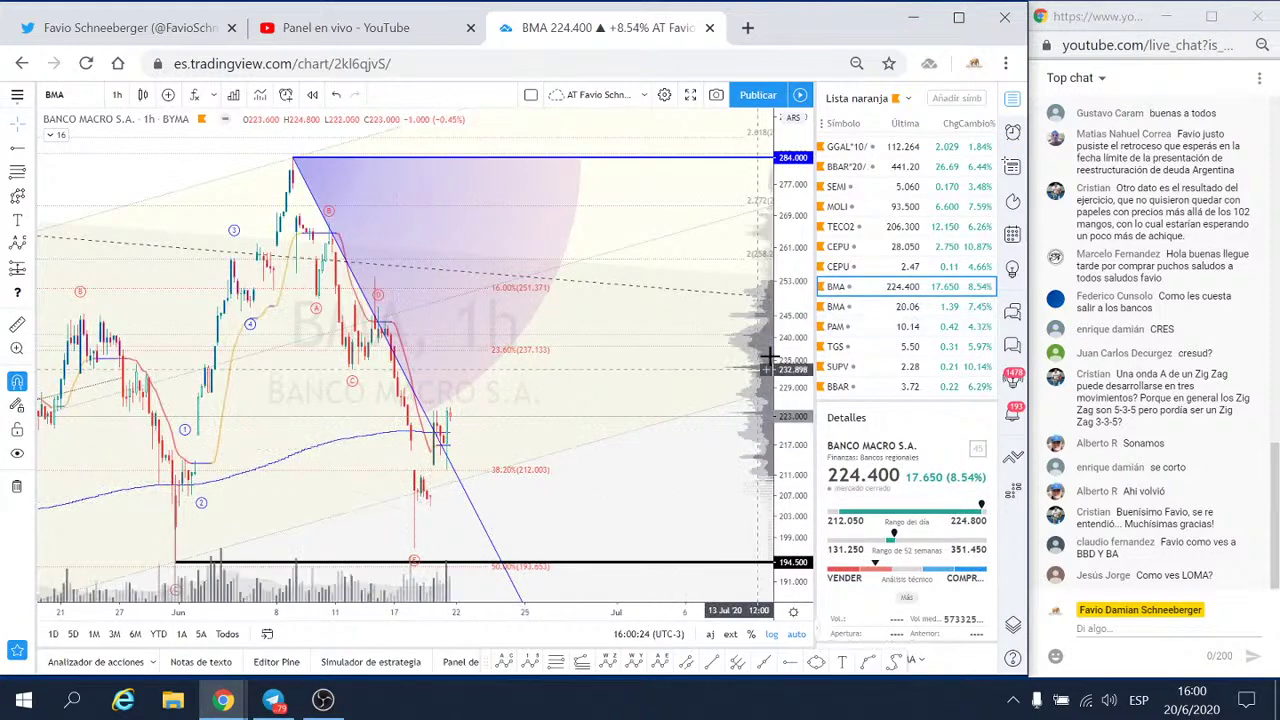
- Draw a BMA Fibonacci retracement from the 284.000 high to the low and apply its coordinates
left_click_drag(786, 352, 786, 474)
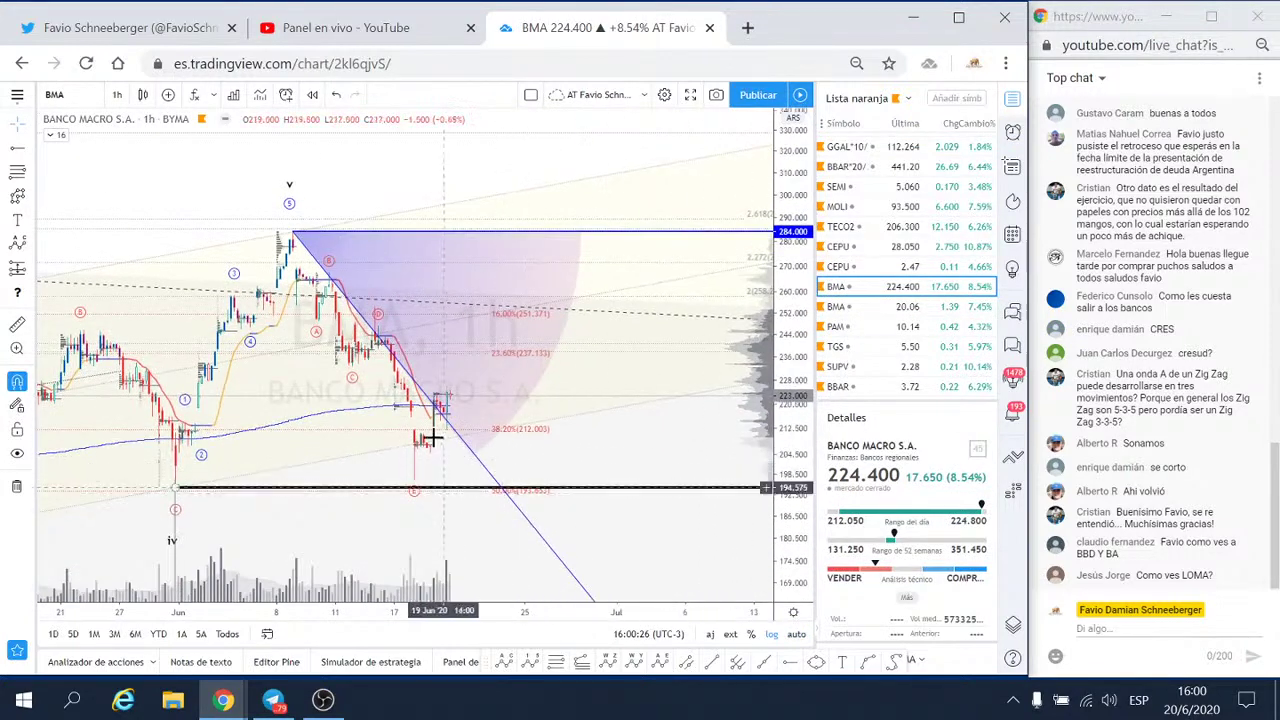
left_click(17, 172)
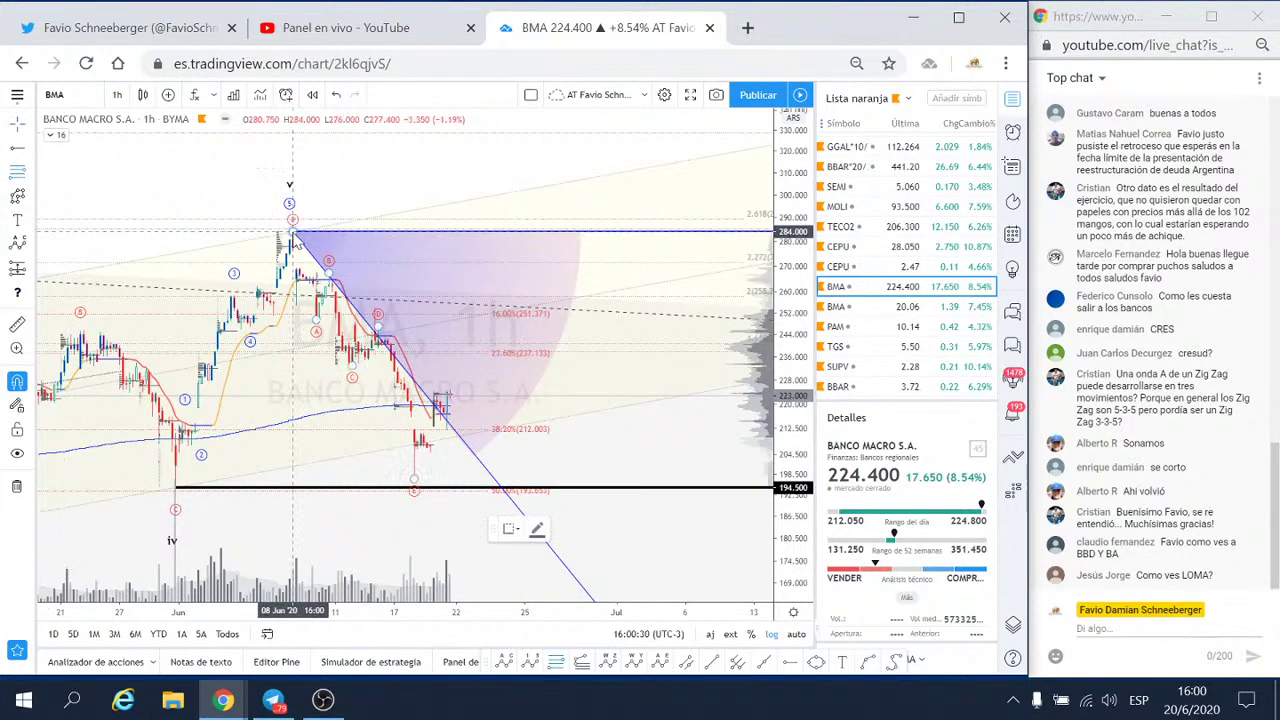
left_click(293, 232)
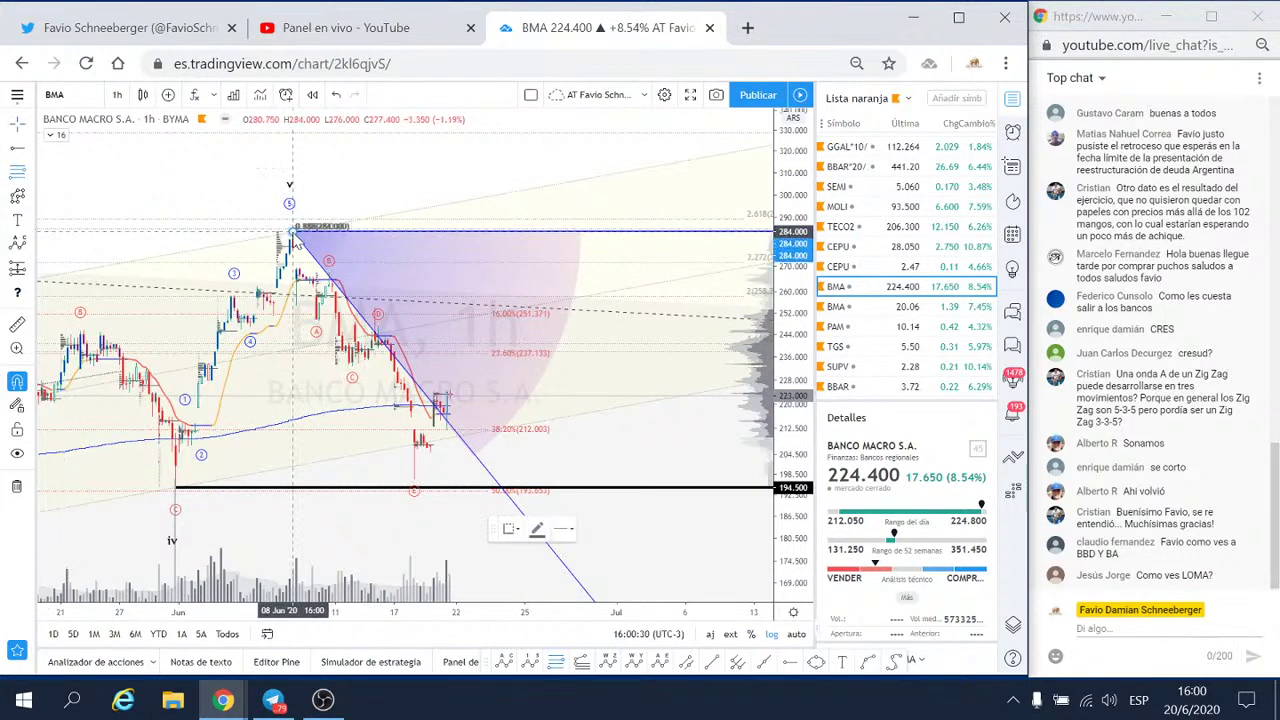
left_click(414, 481)
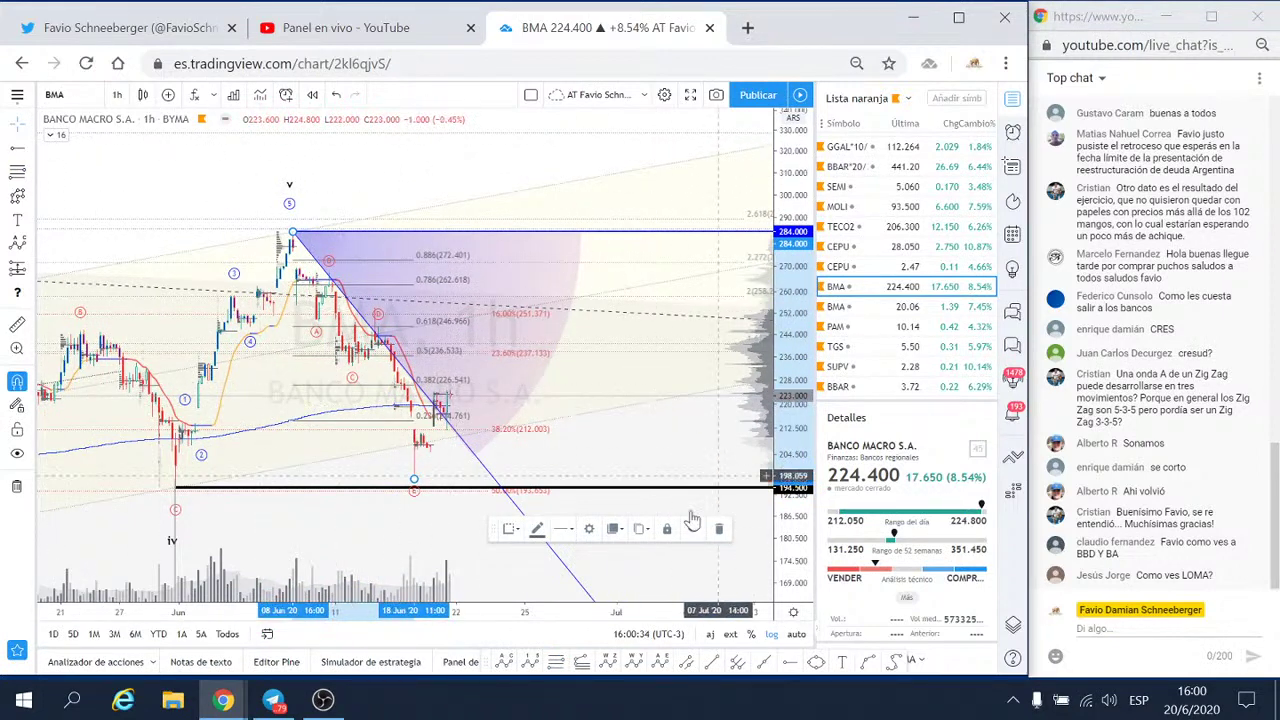
left_click(589, 528)
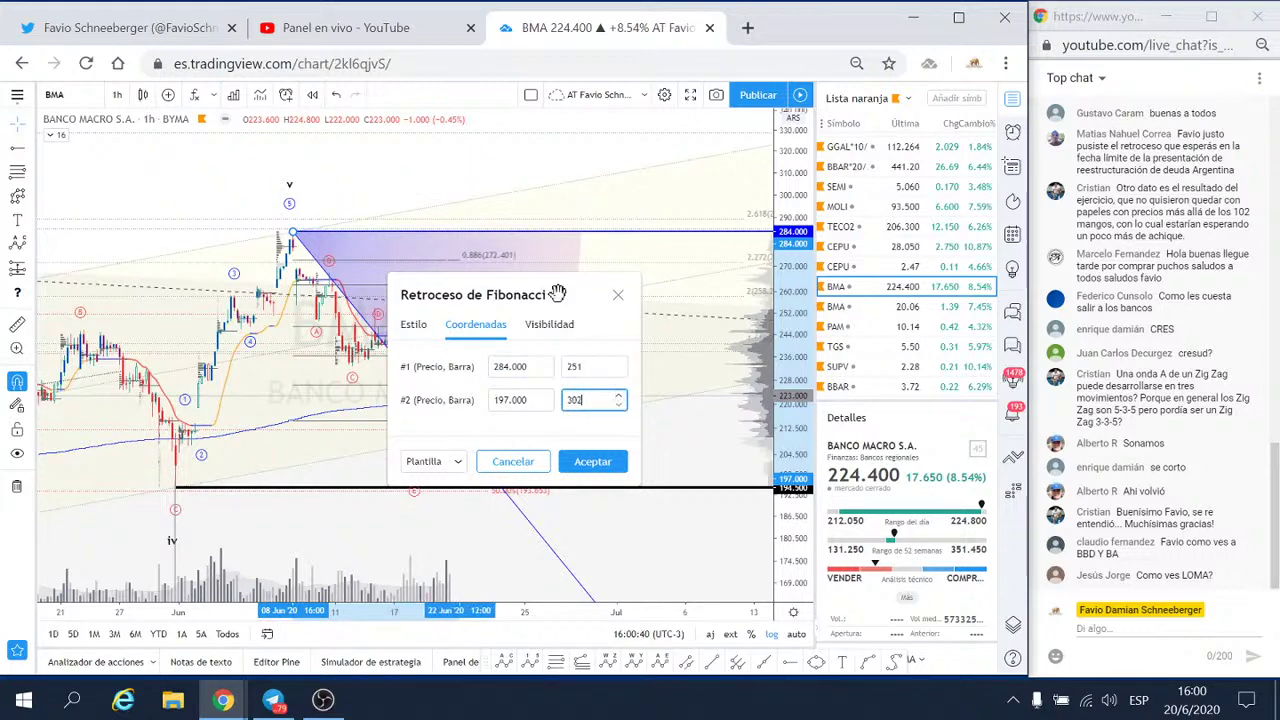
left_click_drag(557, 292, 231, 246)
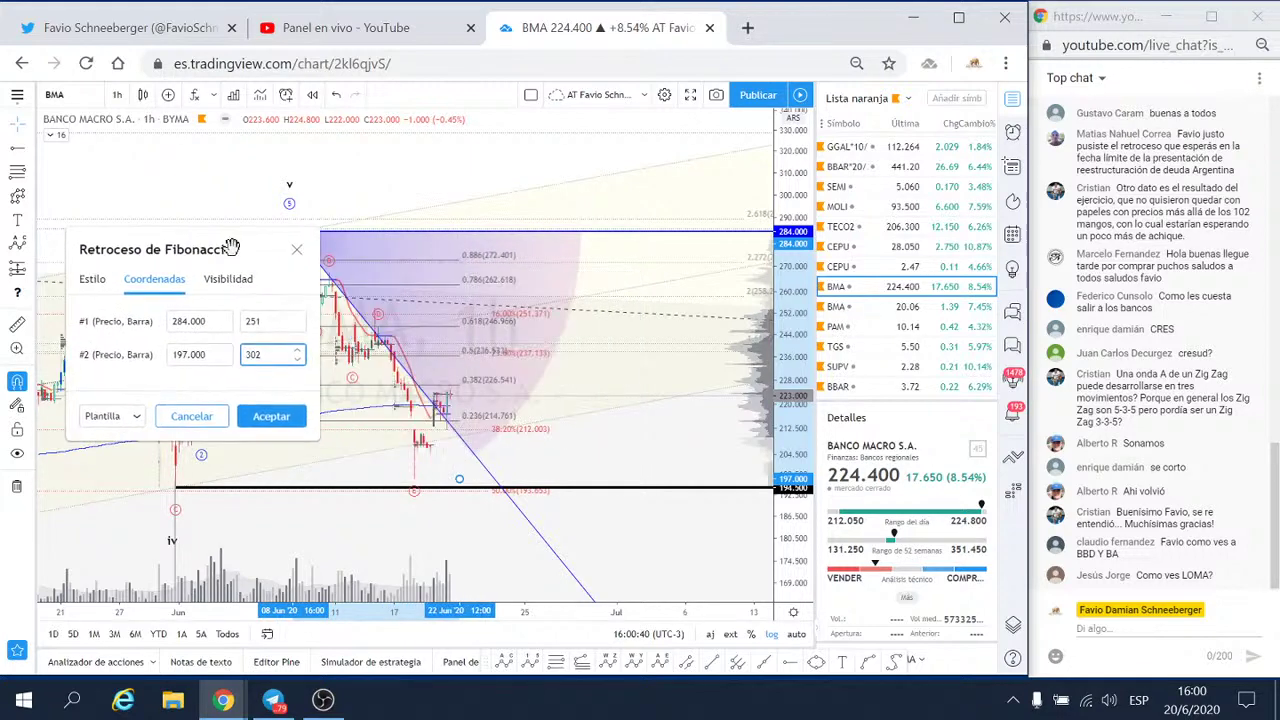
key("Return")
- Apply the other Fibonacci's level style settings, then load CVH from the watchlist
double_click(545, 437)
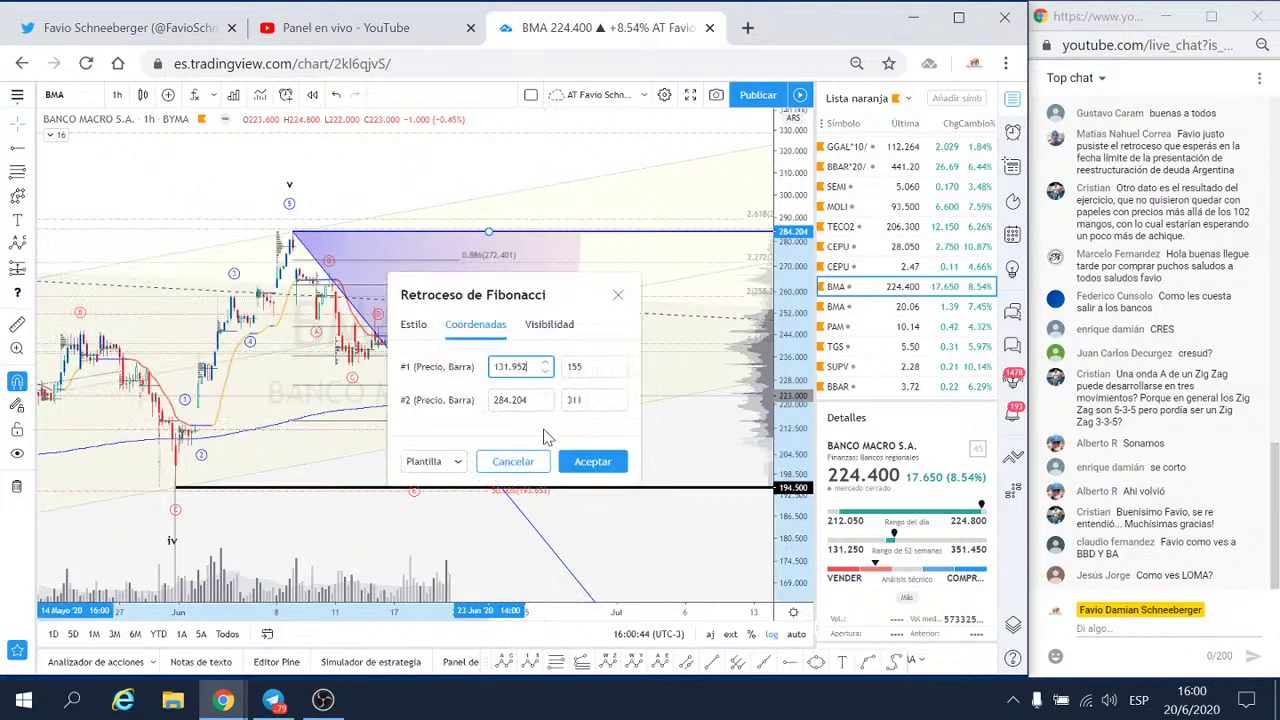
left_click(416, 330)
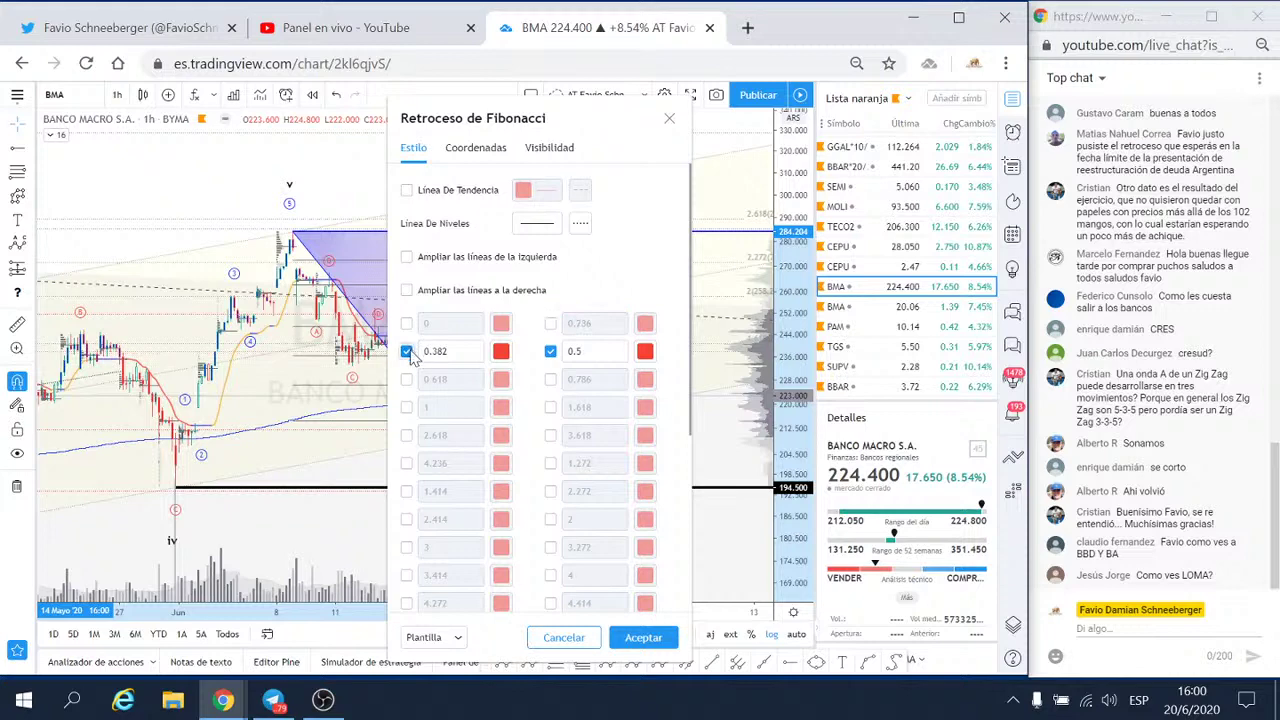
left_click(668, 640)
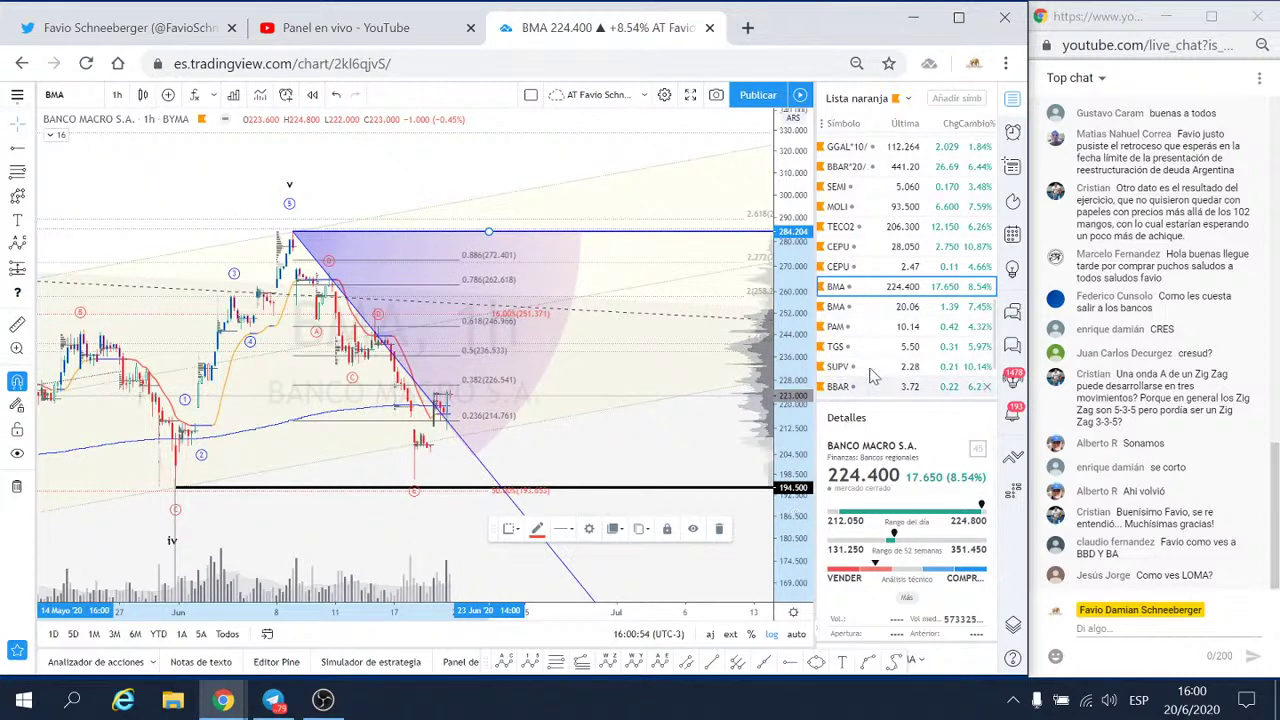
scroll(872, 375, "down", 2)
left_click(852, 308)
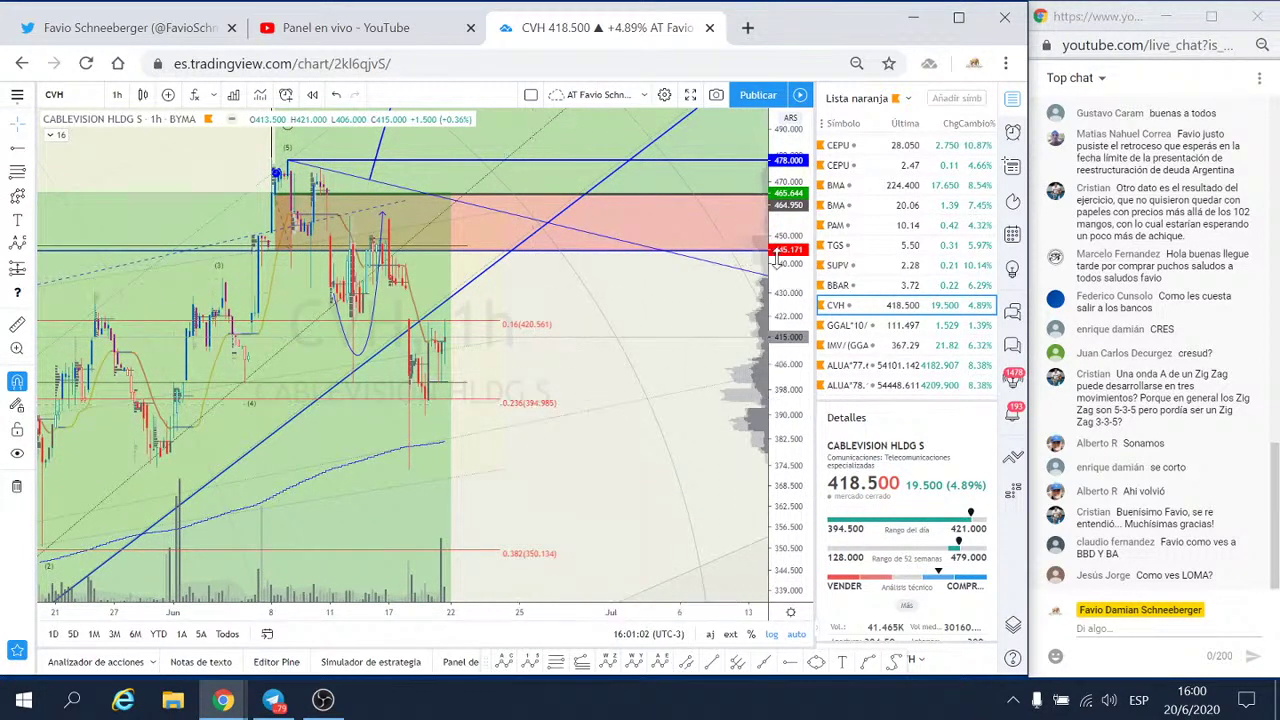
- Zoom out CVH's price scale and timeline to show history back to January, and browse the watchlist
left_click_drag(785, 262, 800, 487)
scroll(800, 487, "down", 2)
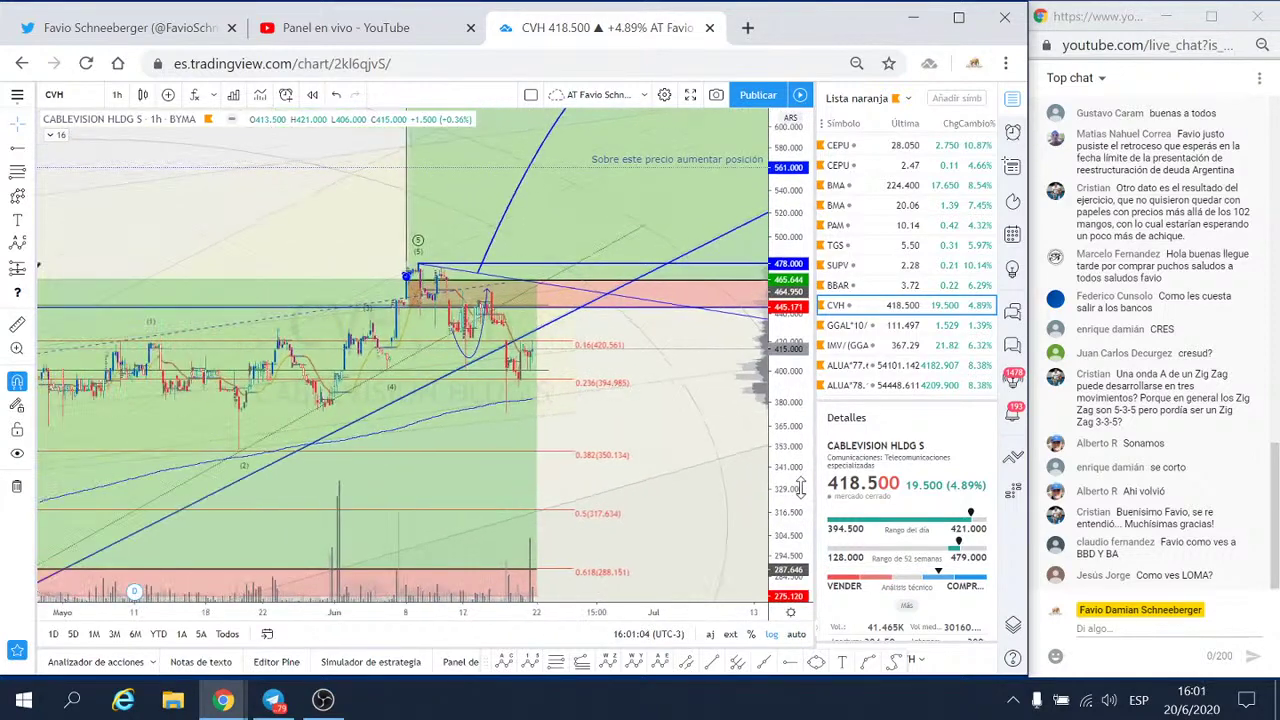
scroll(800, 487, "down", 2)
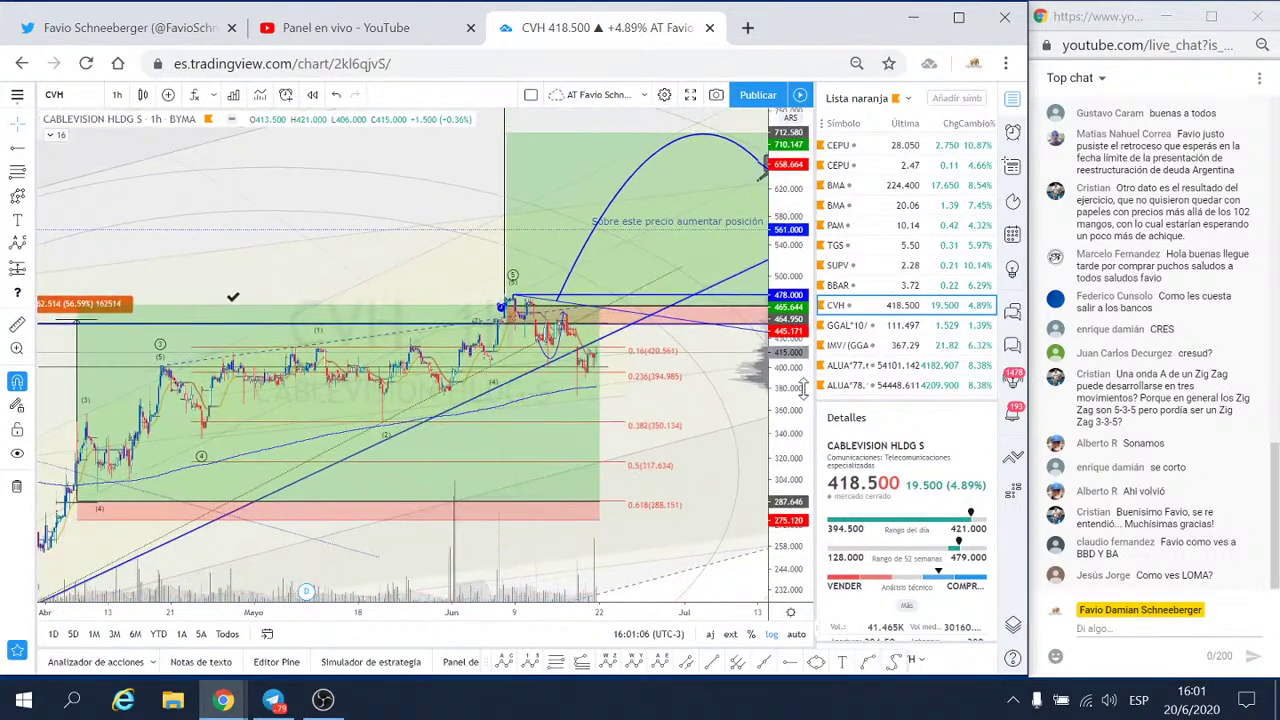
scroll(797, 240, "down", 3)
left_click_drag(778, 310, 782, 362)
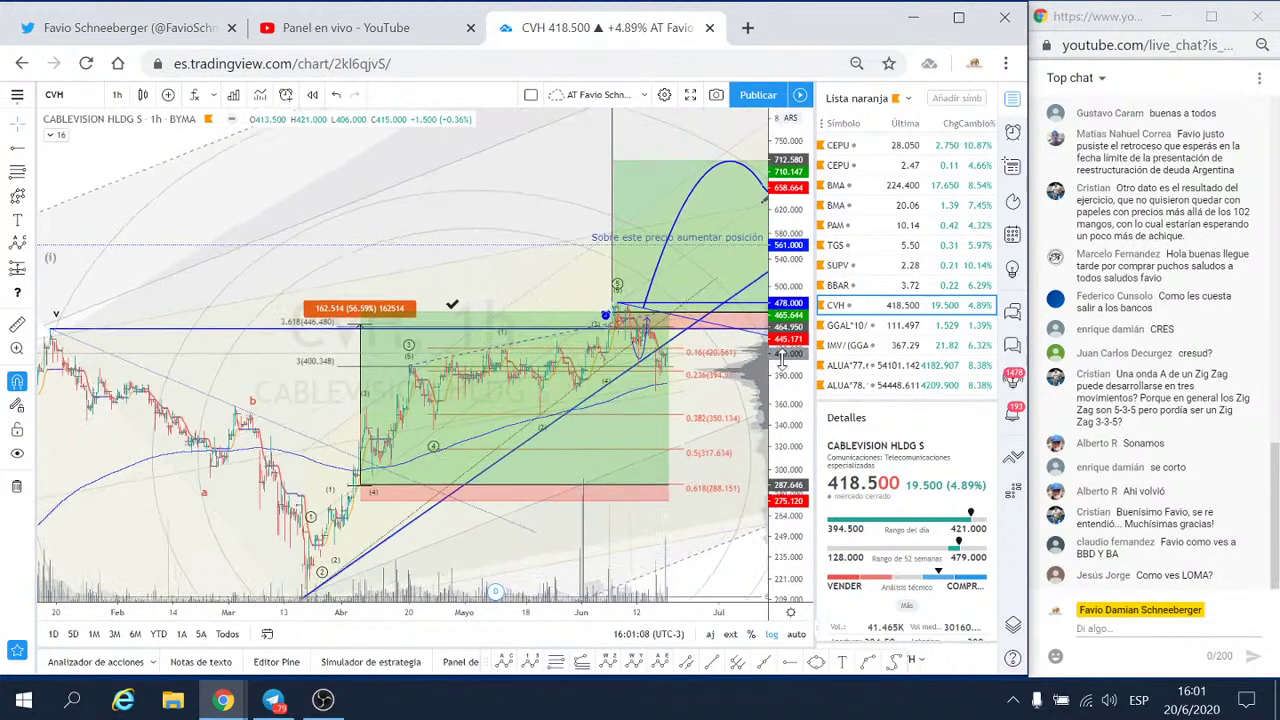
scroll(781, 362, "down", 2)
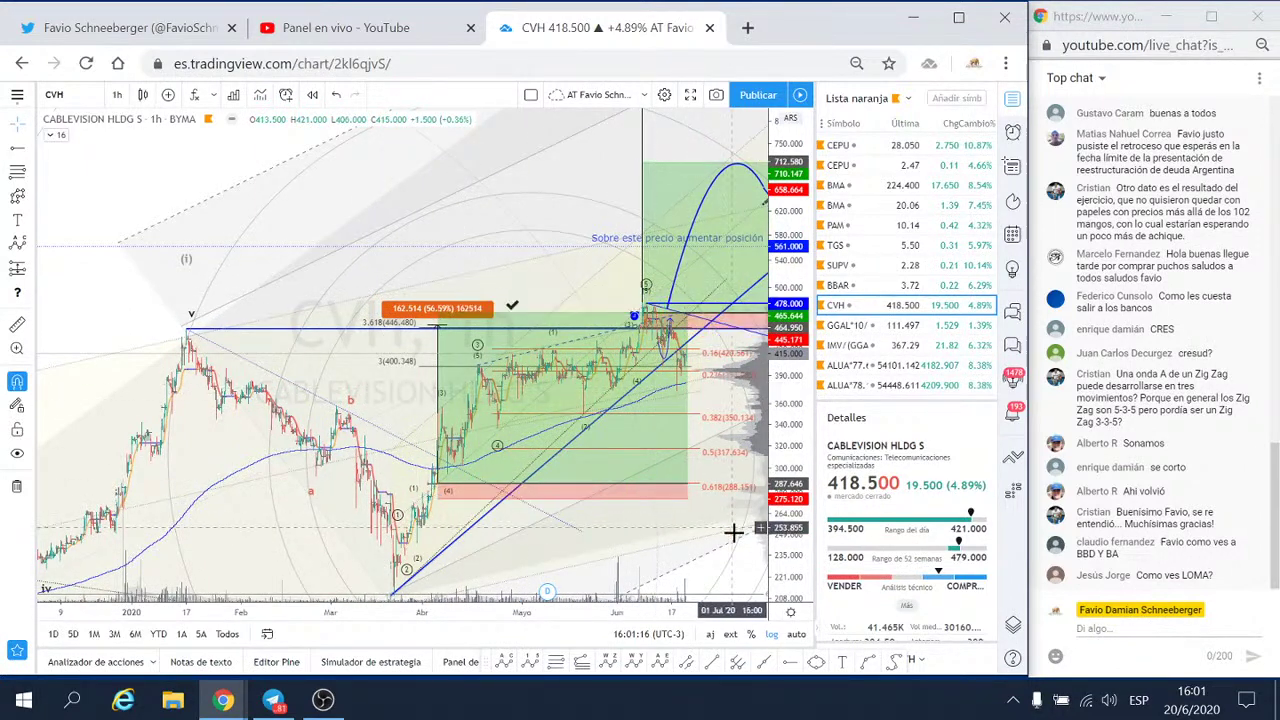
left_click_drag(689, 555, 601, 545)
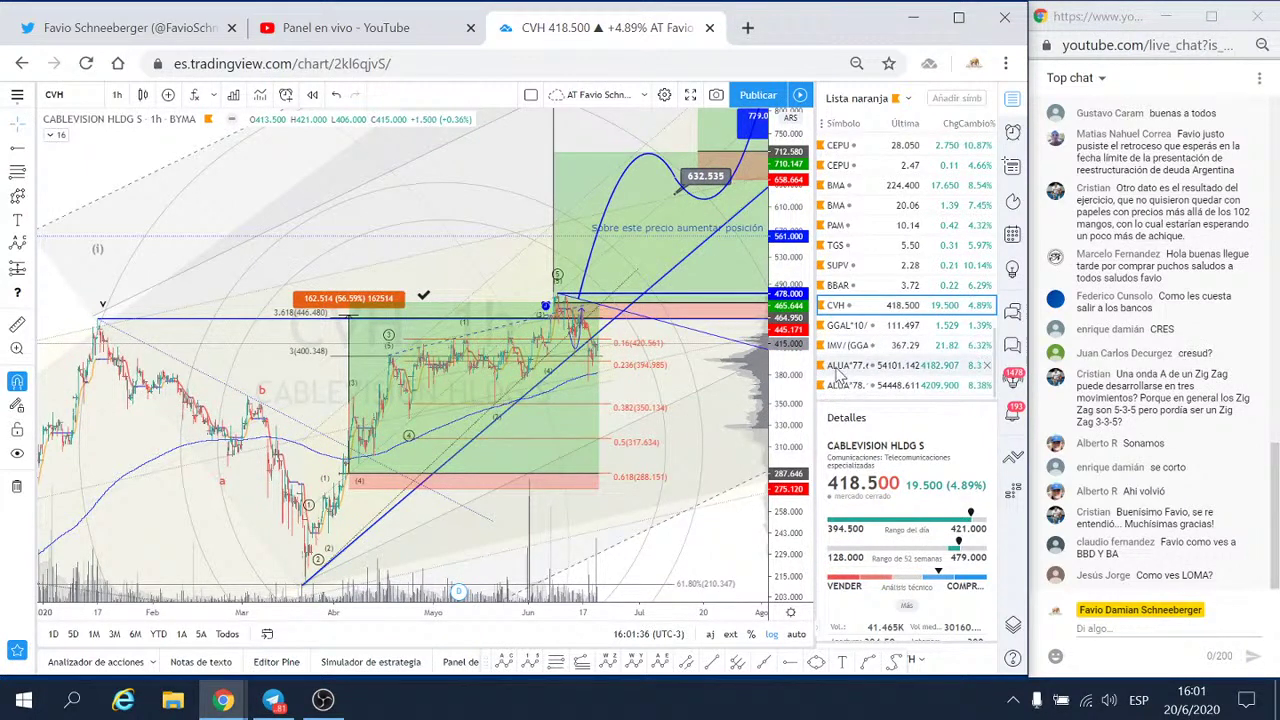
scroll(888, 275, "down", 5)
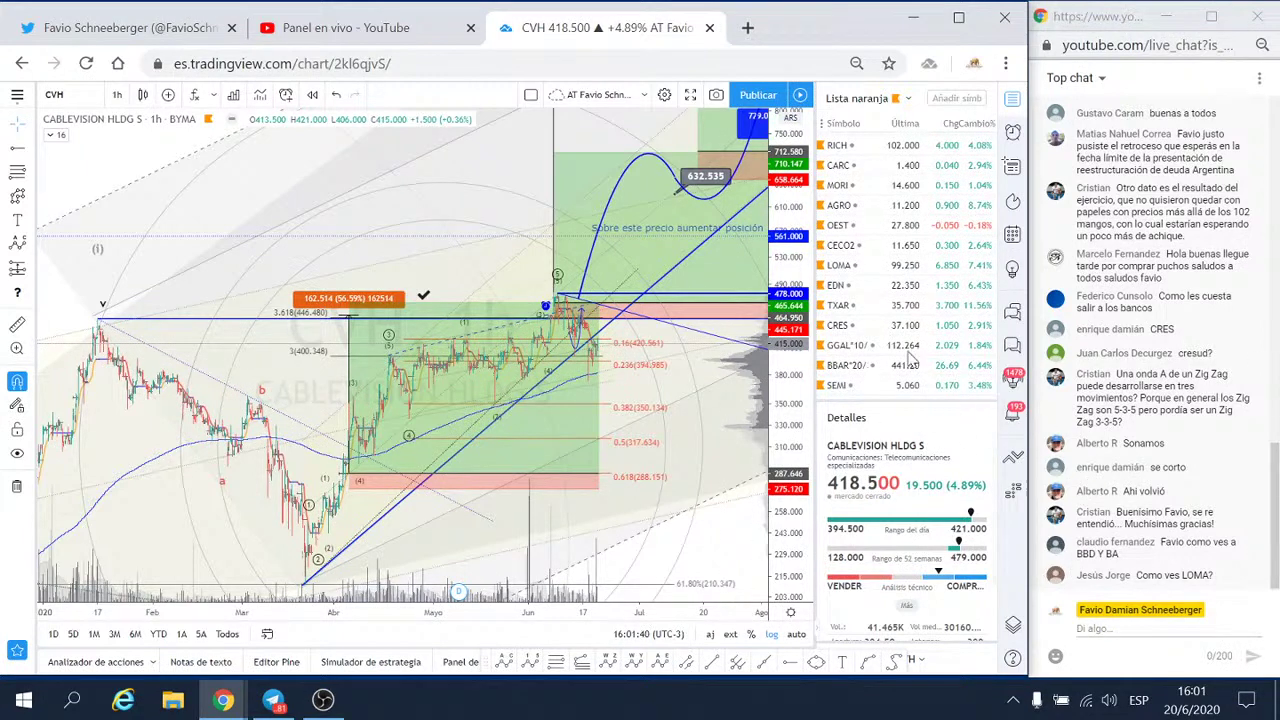
scroll(900, 320, "up", 5)
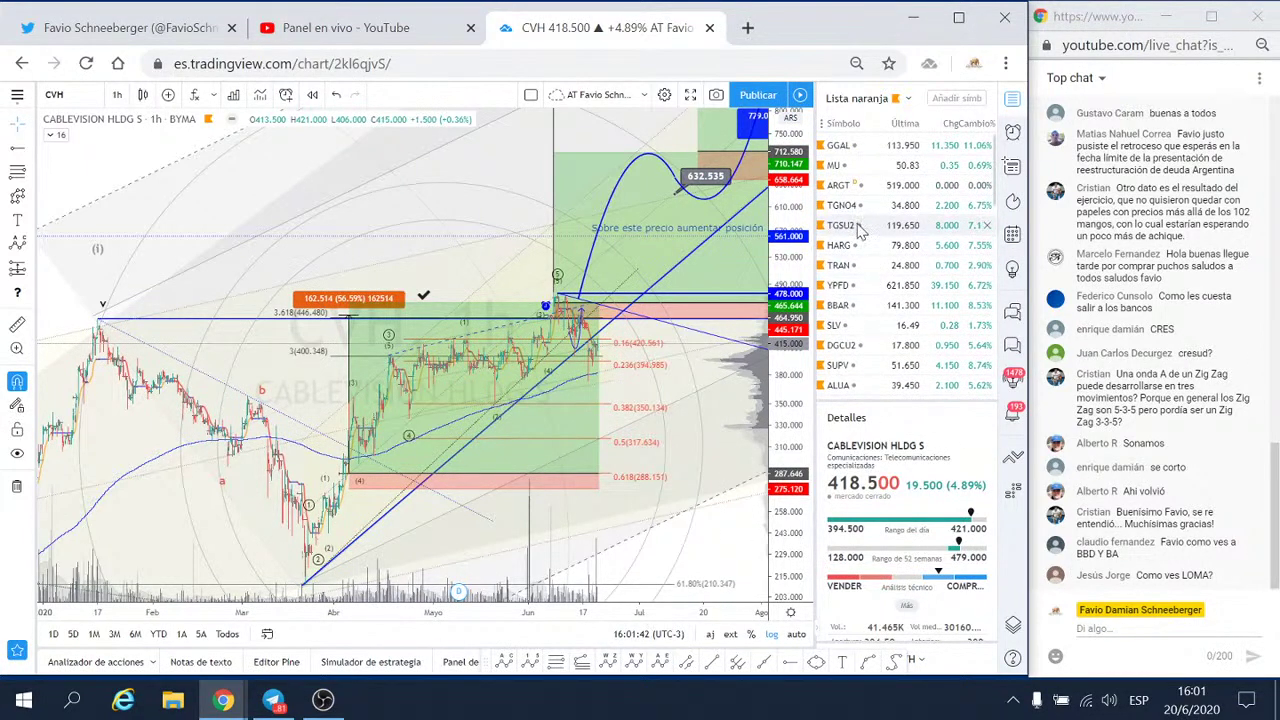
scroll(852, 290, "down", 5)
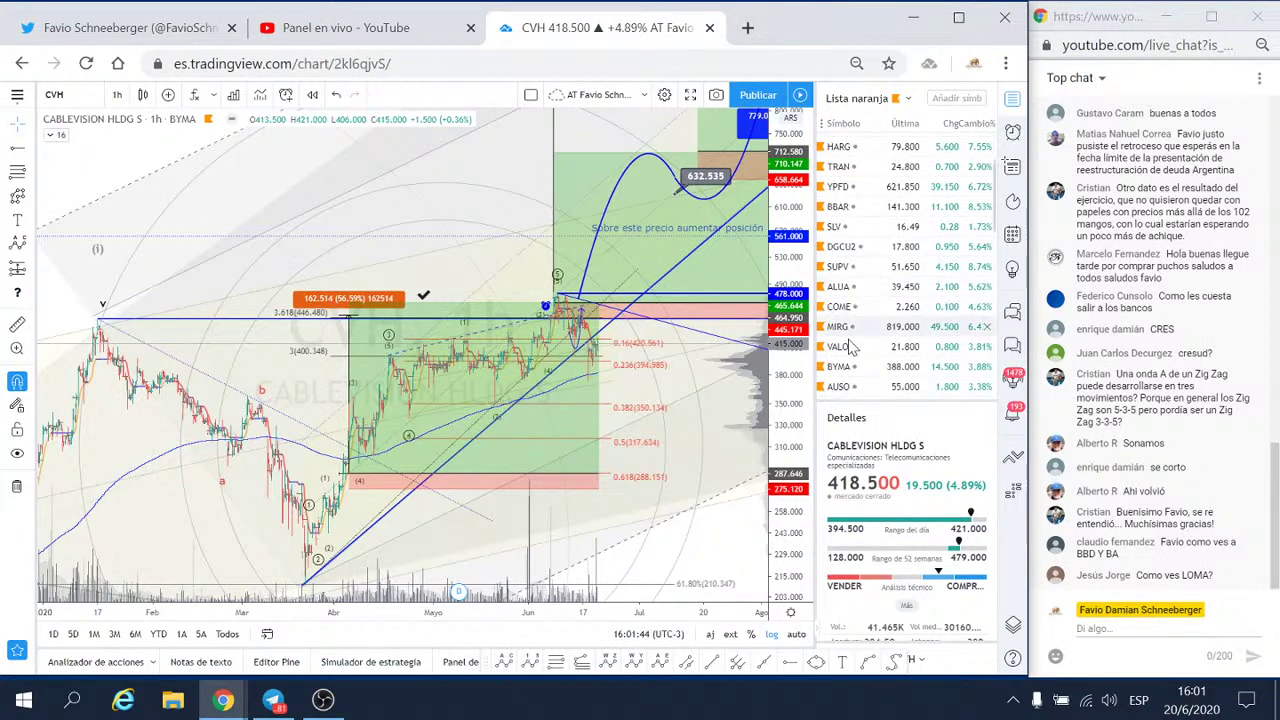
scroll(855, 385, "up", 5)
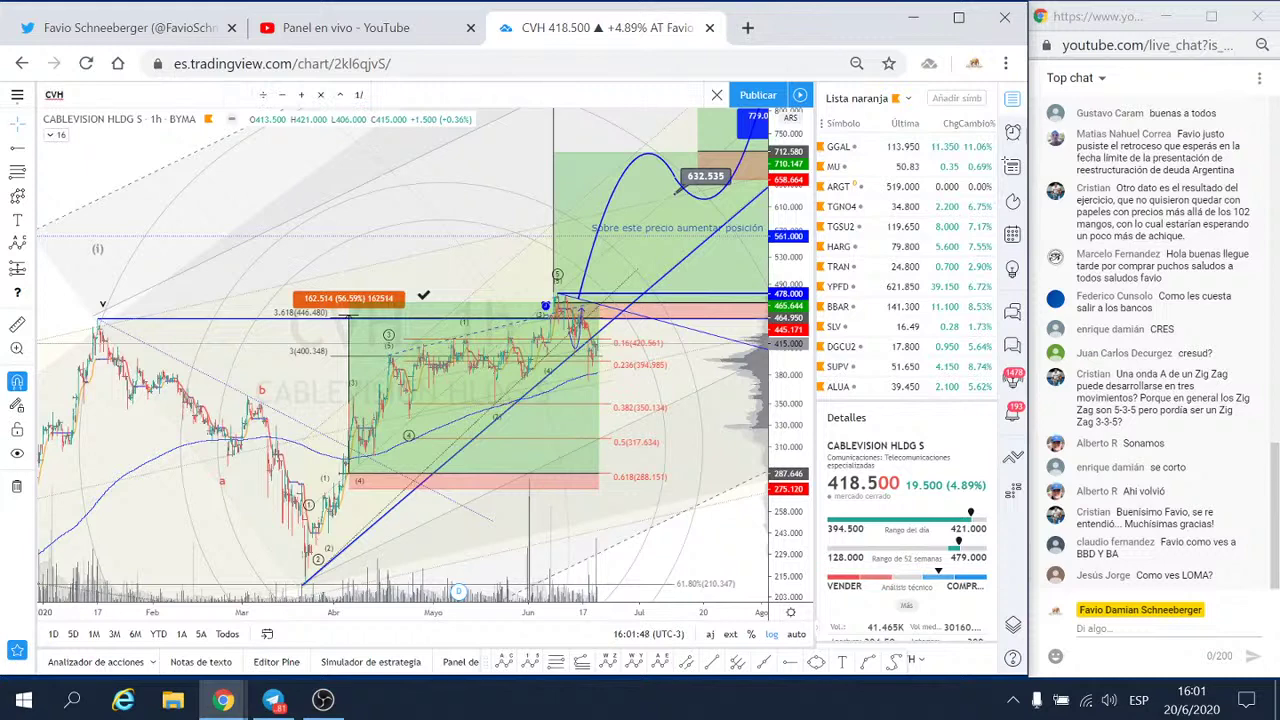
- Search for LOMA, open LOMA NEGRA CIA IND on BYMA, and zoom in on the June decline
type("u")
type("A")
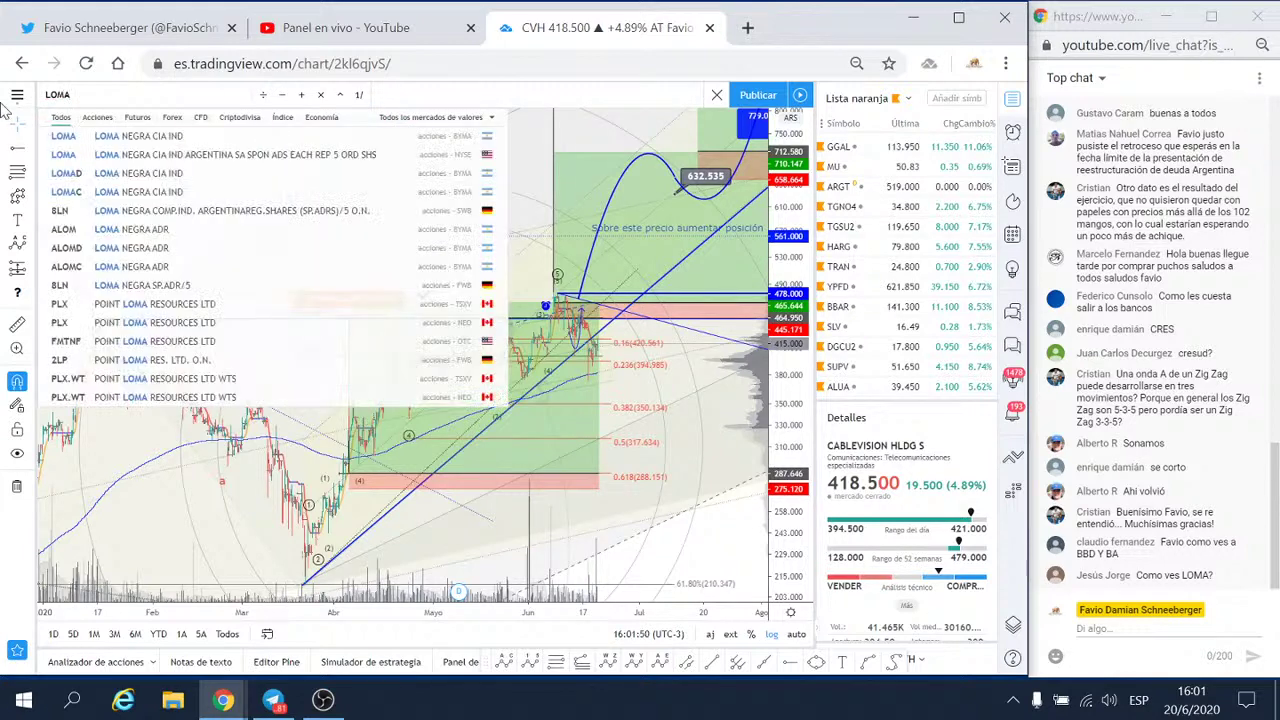
left_click(105, 136)
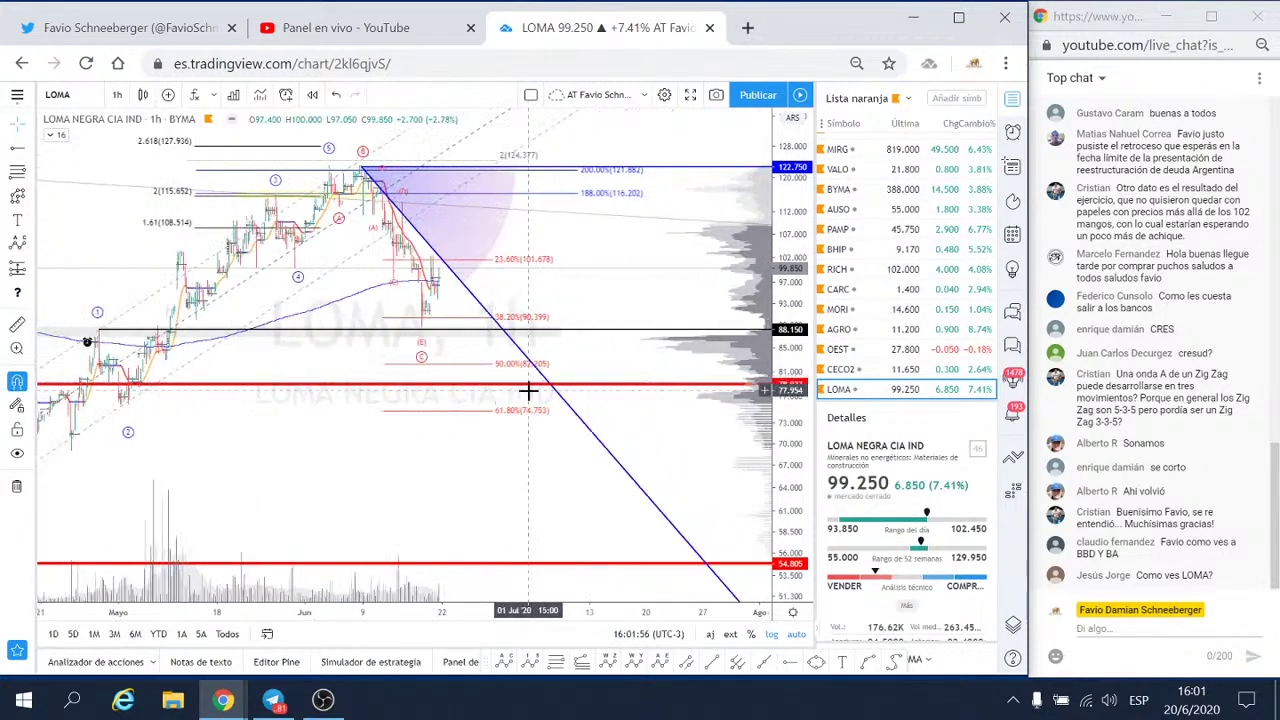
scroll(545, 393, "up", 2)
scroll(586, 329, "up", 1)
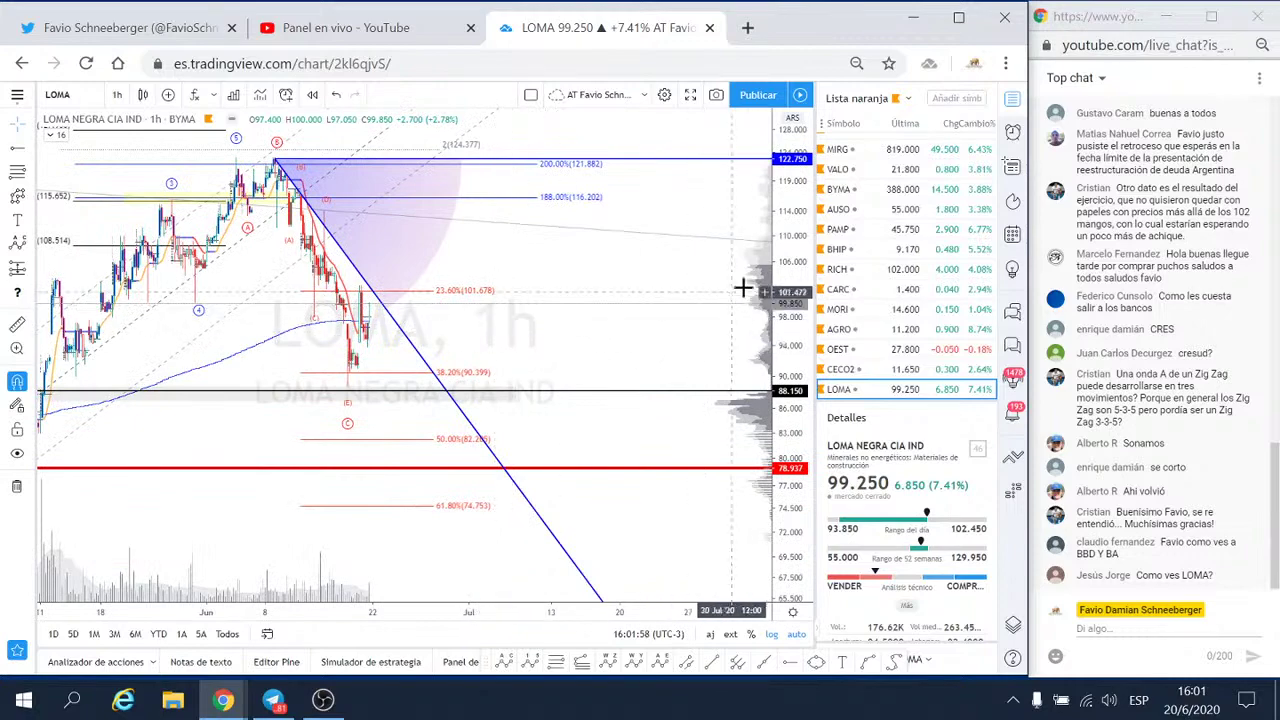
scroll(788, 285, "up", 1)
left_click_drag(788, 285, 788, 345)
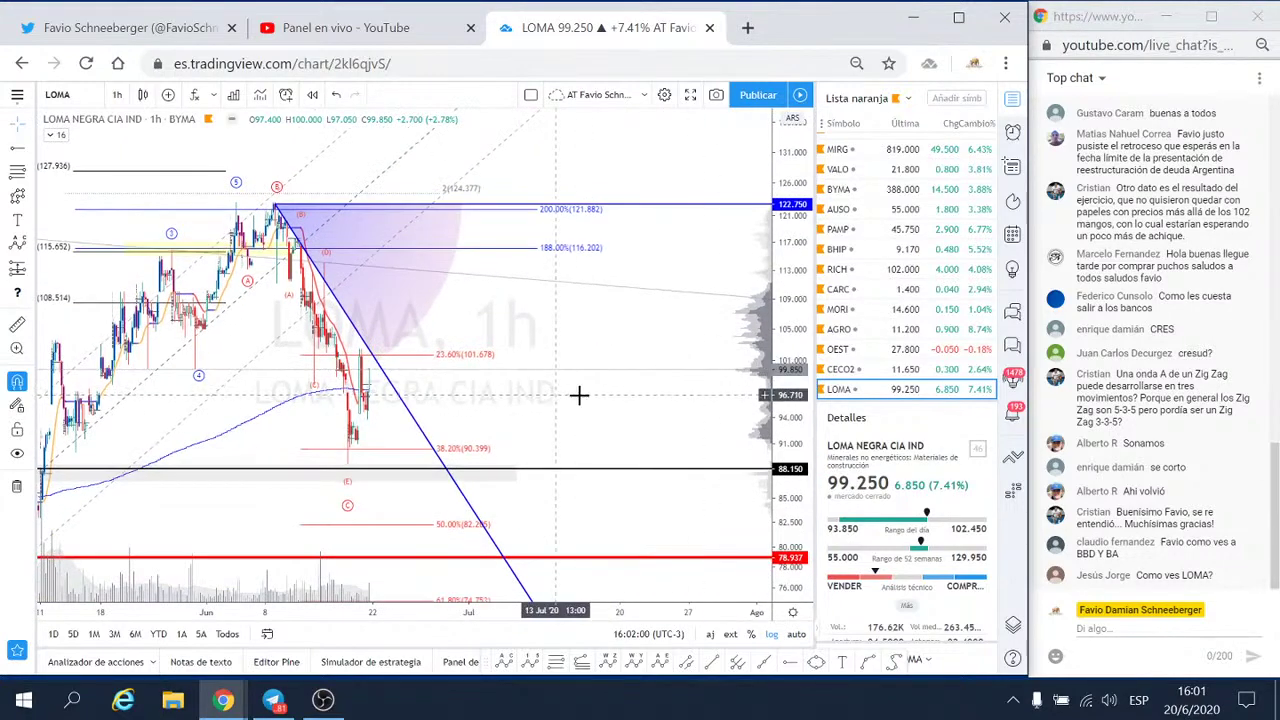
left_click_drag(580, 394, 712, 381)
scroll(712, 381, "up", 2)
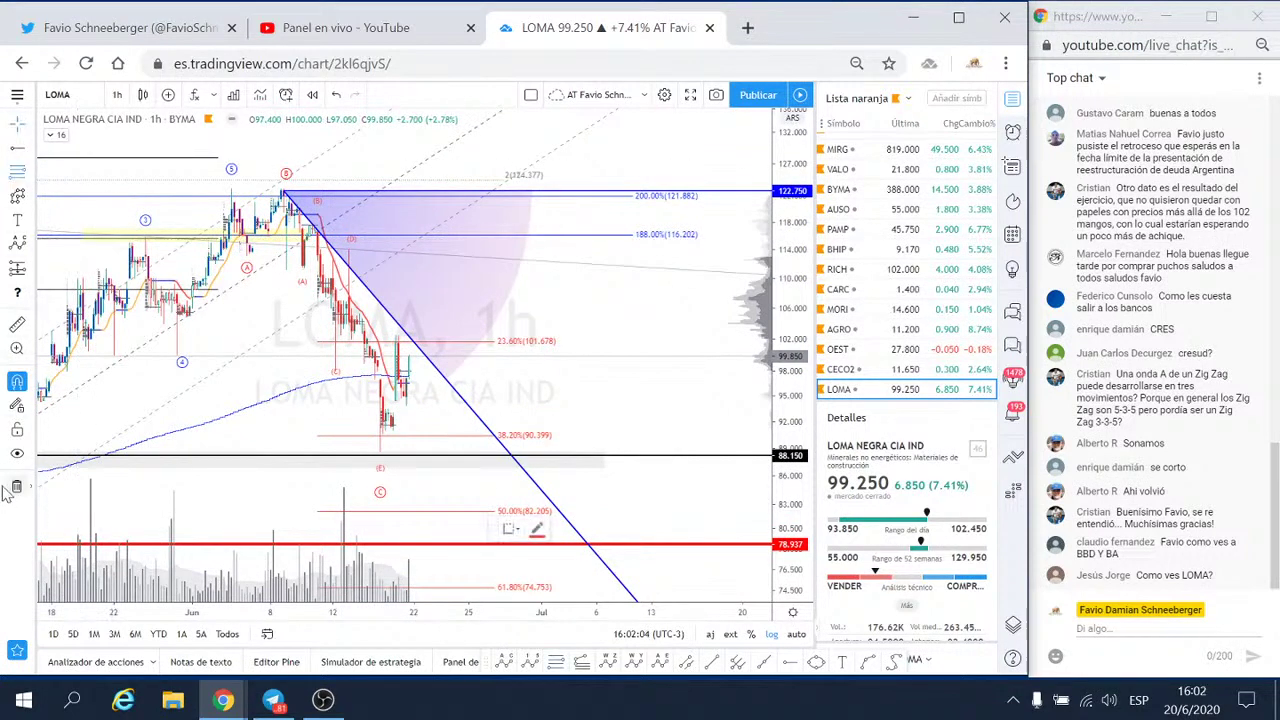
- Draw a black Fibonacci retracement from the 122.750 high down to the recent bar low
left_click(285, 193)
left_click(322, 274)
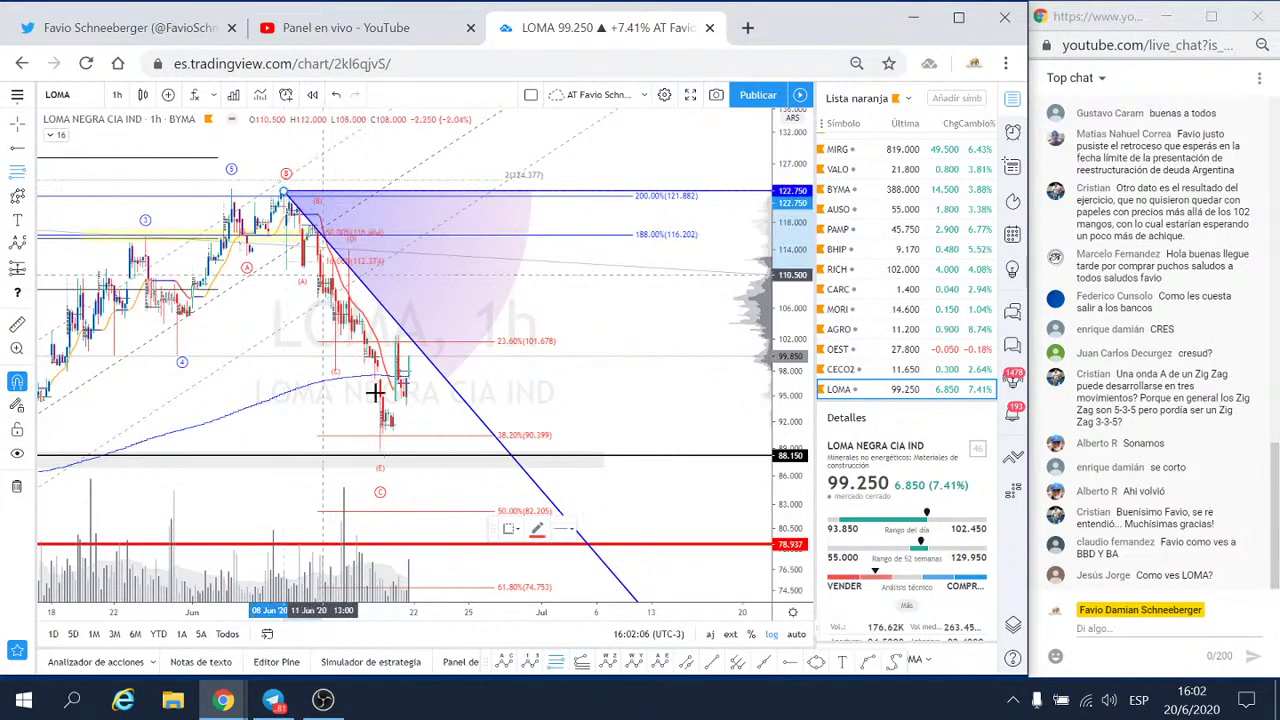
left_click(385, 462)
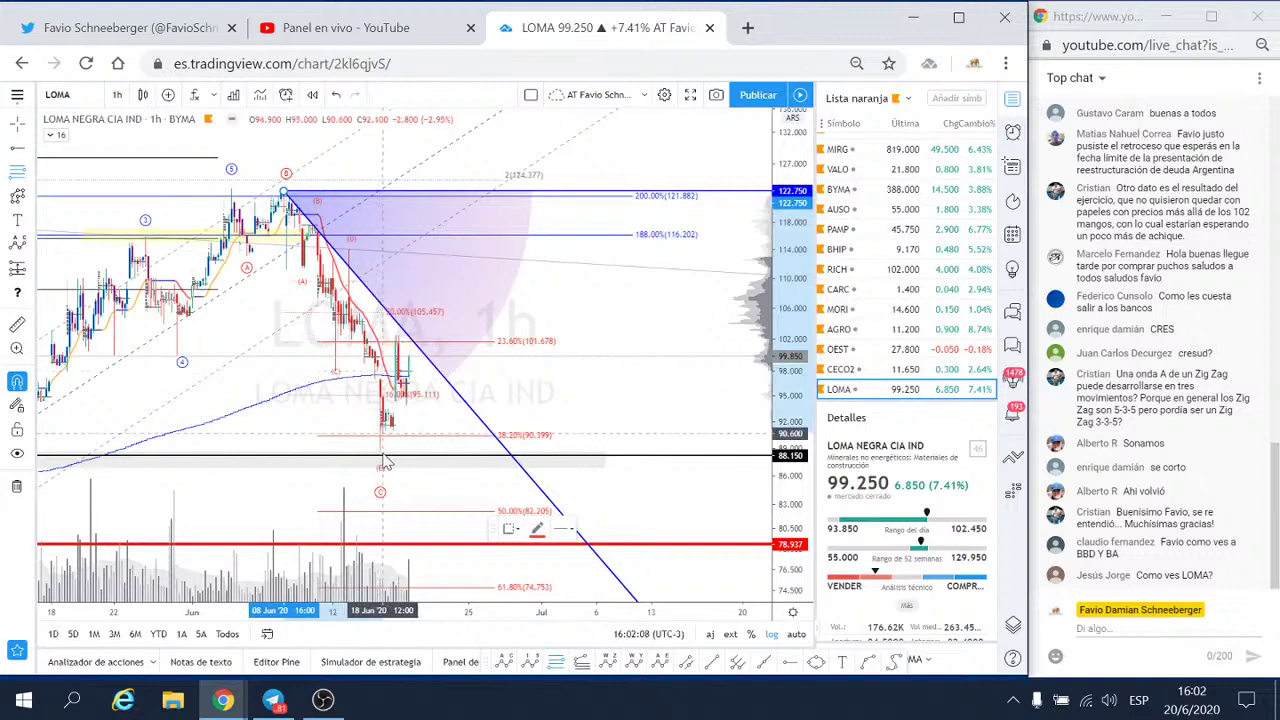
left_click(382, 460)
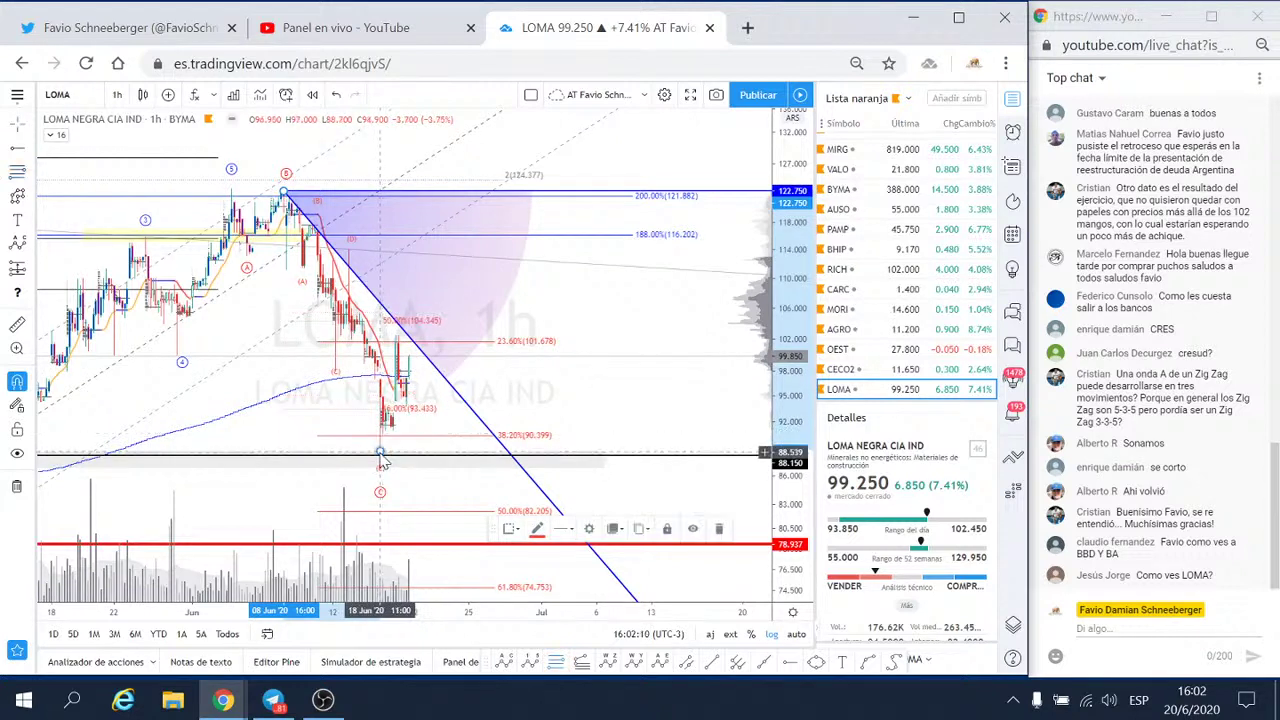
left_click(546, 532)
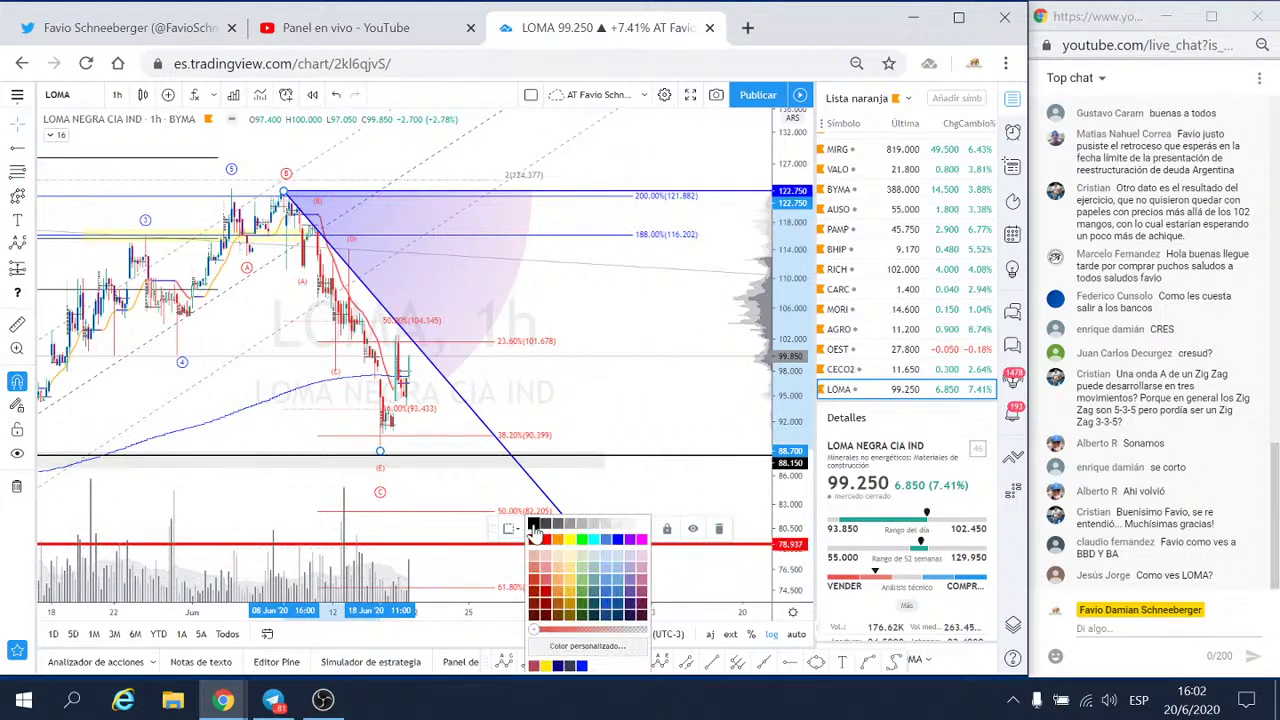
left_click(534, 525)
- Enable the 0.382, 0.618 and 0.236 levels in the Fibonacci retracement settings
left_click(591, 529)
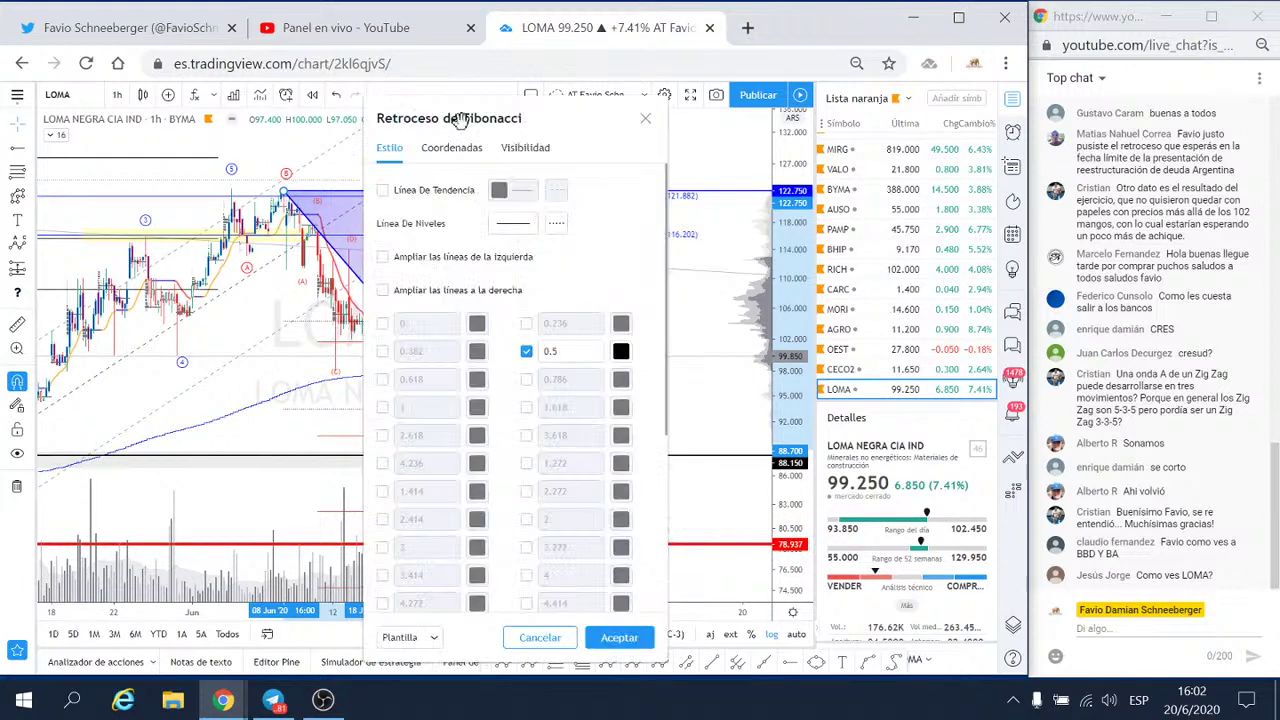
left_click_drag(455, 112, 783, 110)
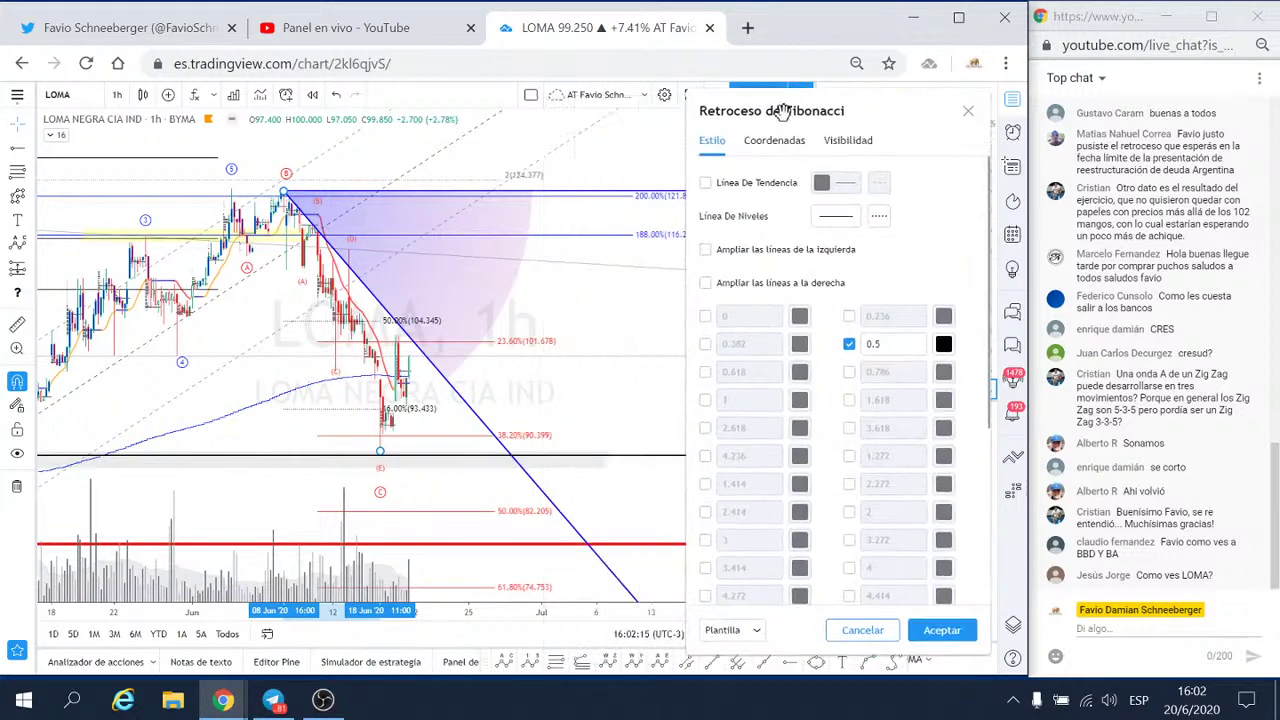
left_click(774, 141)
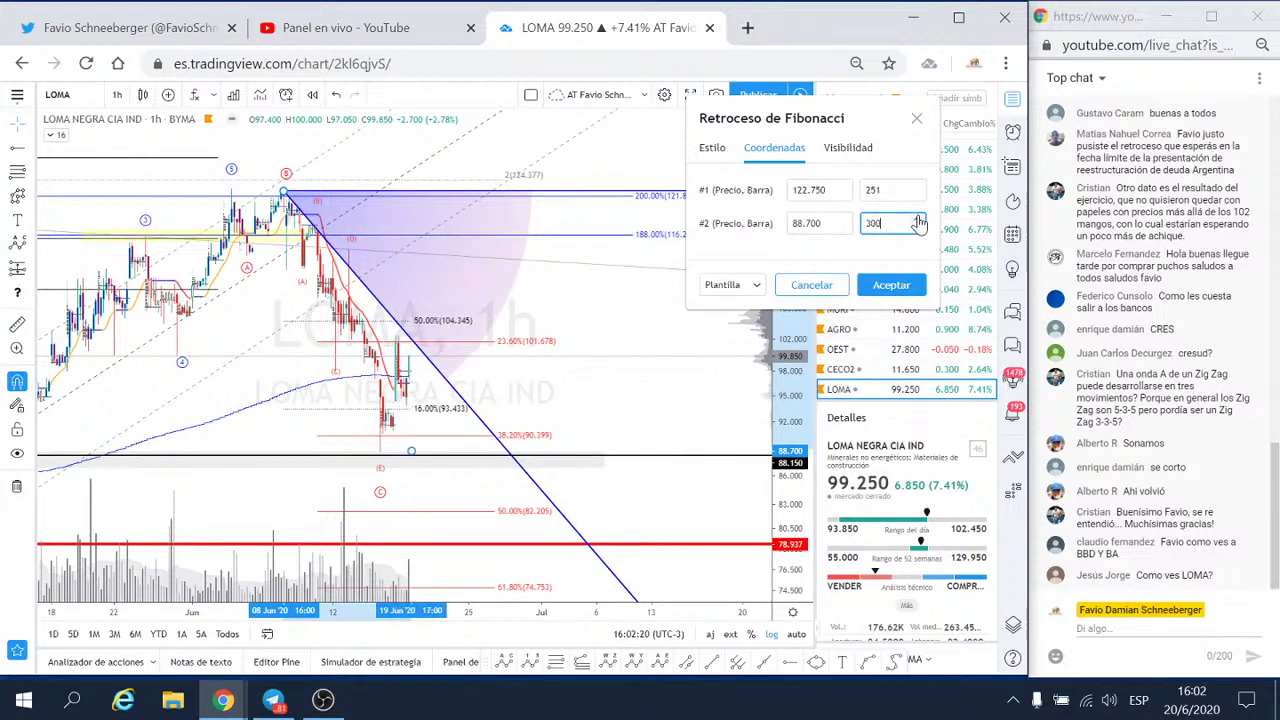
left_click(715, 152)
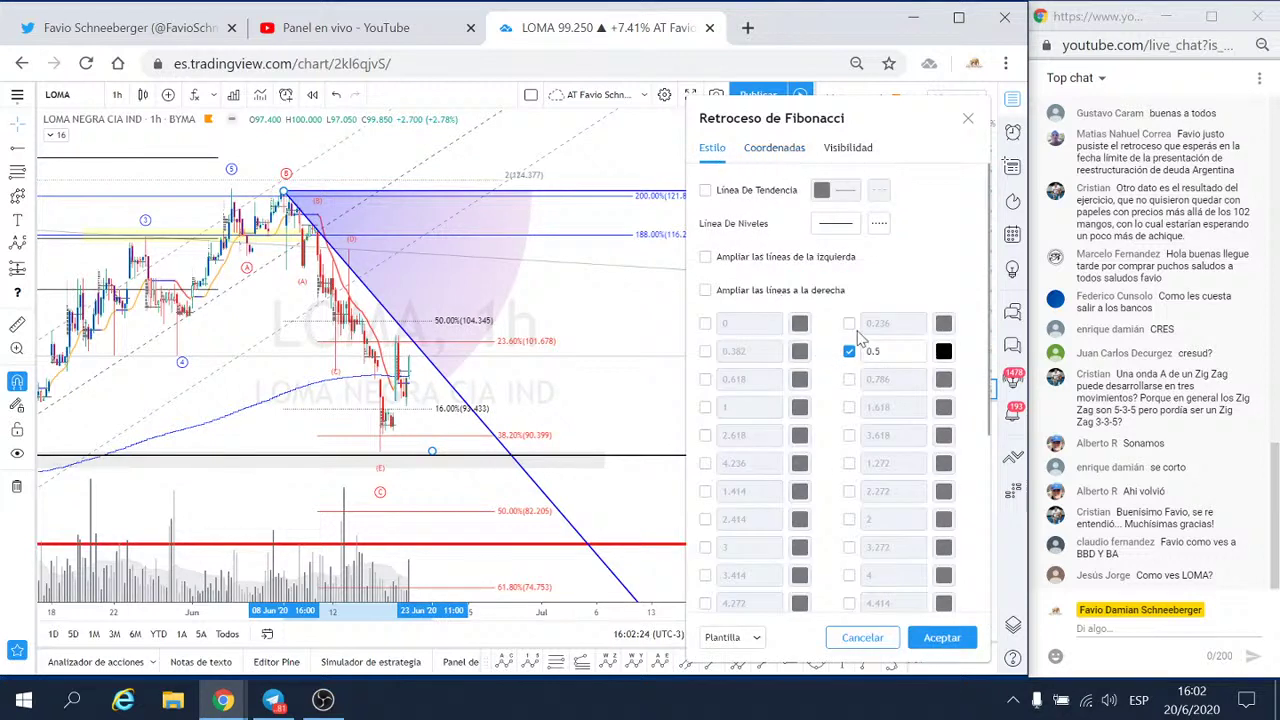
left_click(706, 352)
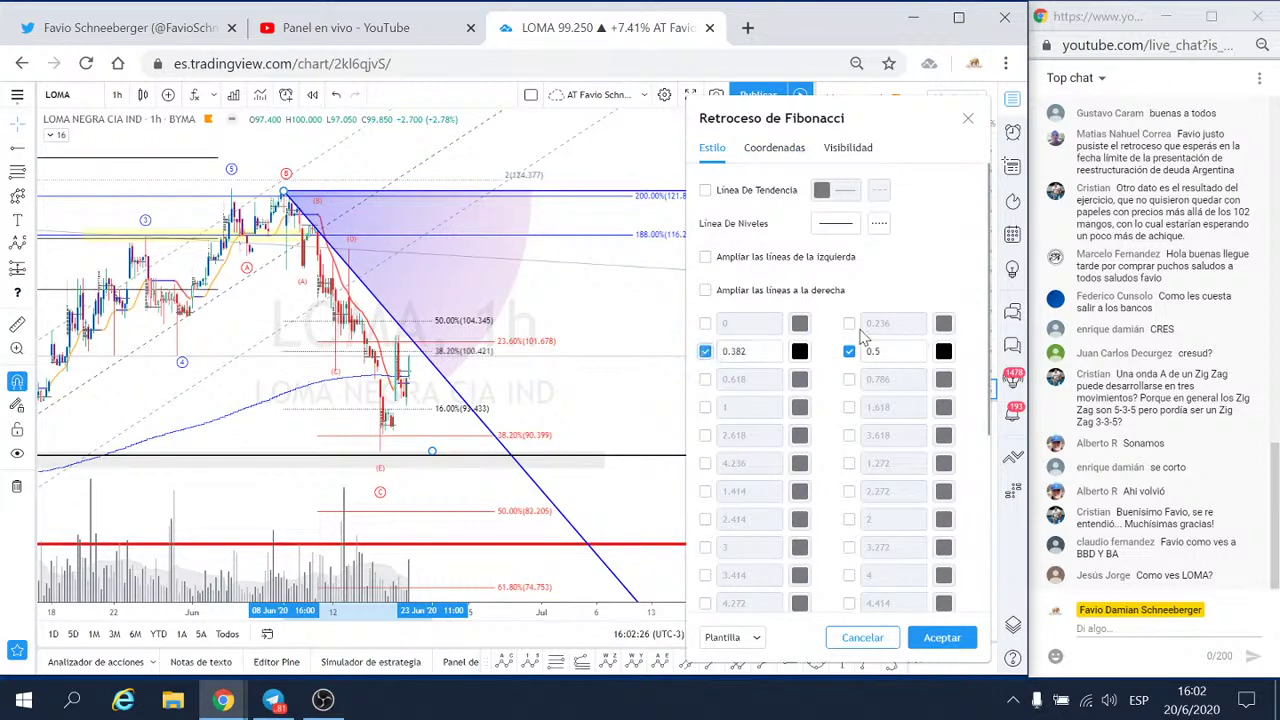
left_click(706, 380)
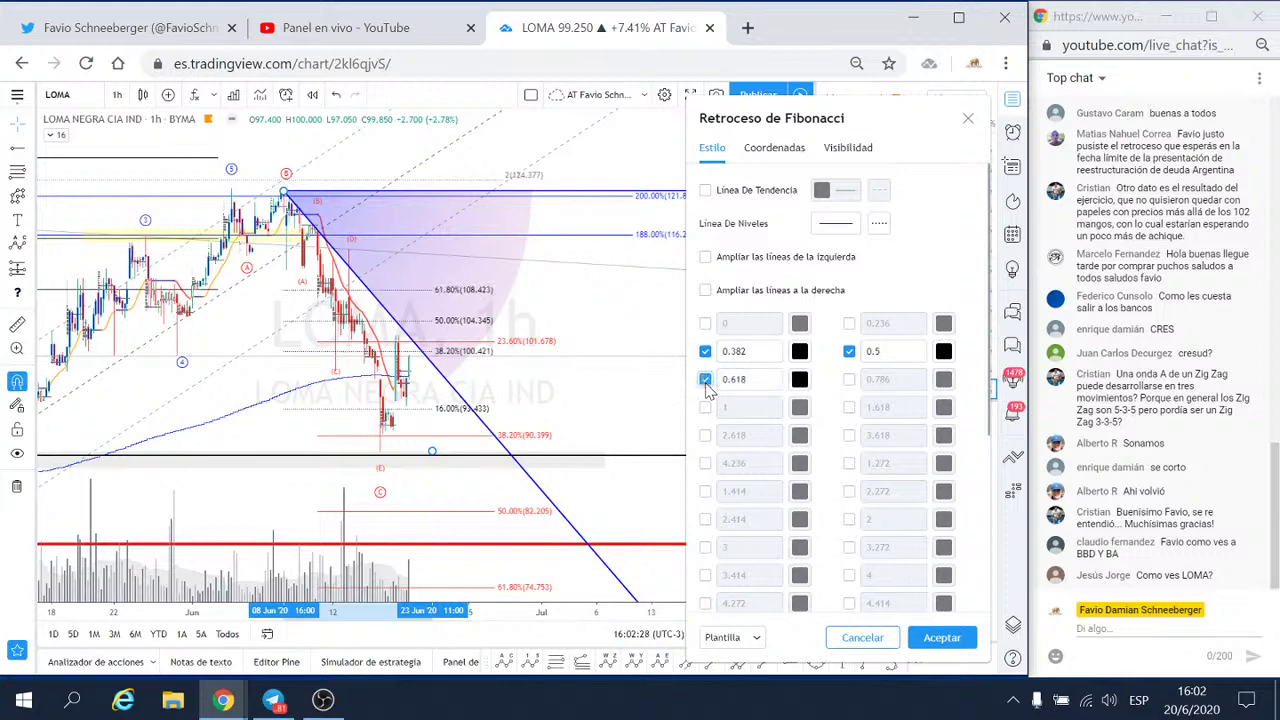
left_click(849, 325)
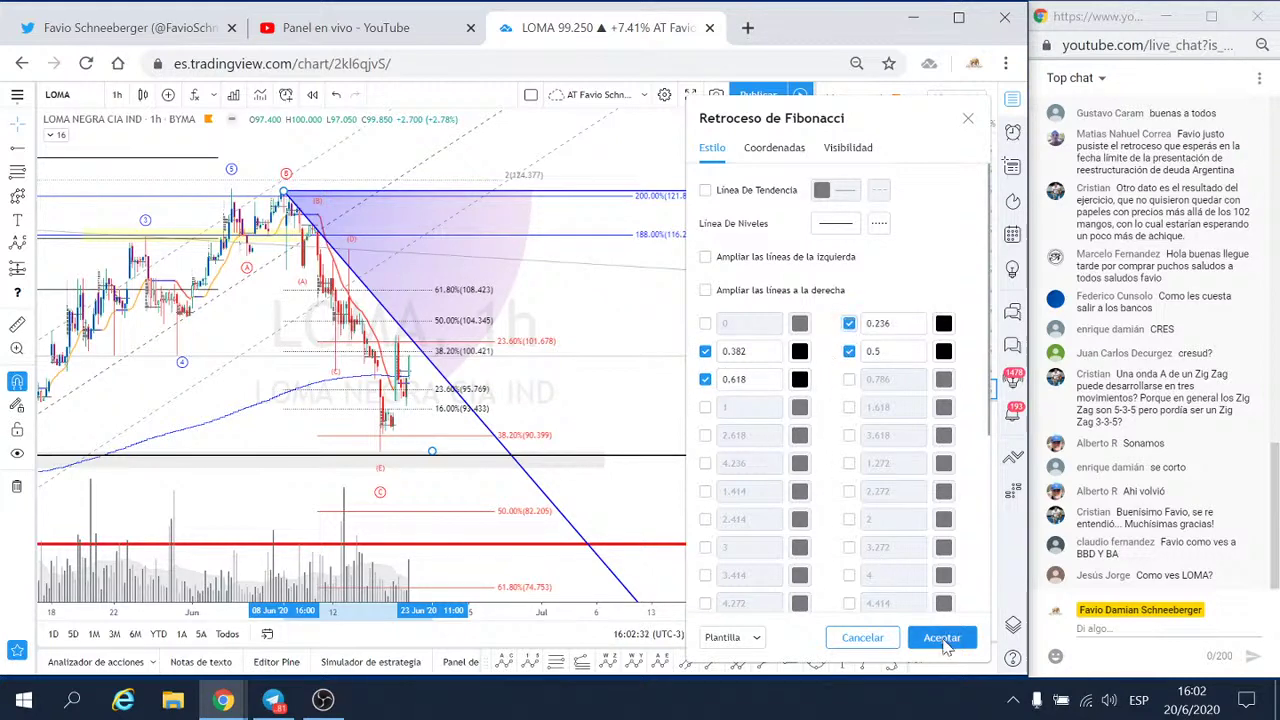
left_click(942, 638)
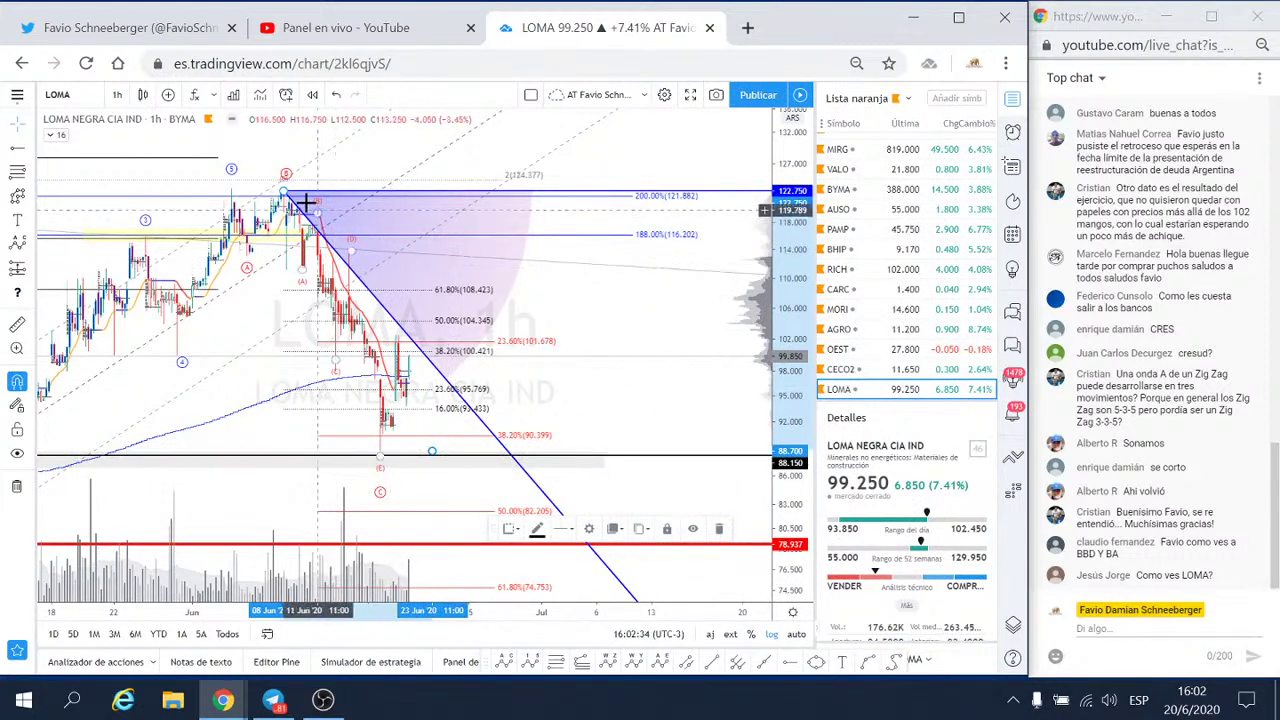
- Pan and zoom the chart to review the Fibonacci levels from 23.6% up to 200%
scroll(626, 410, "up", 2)
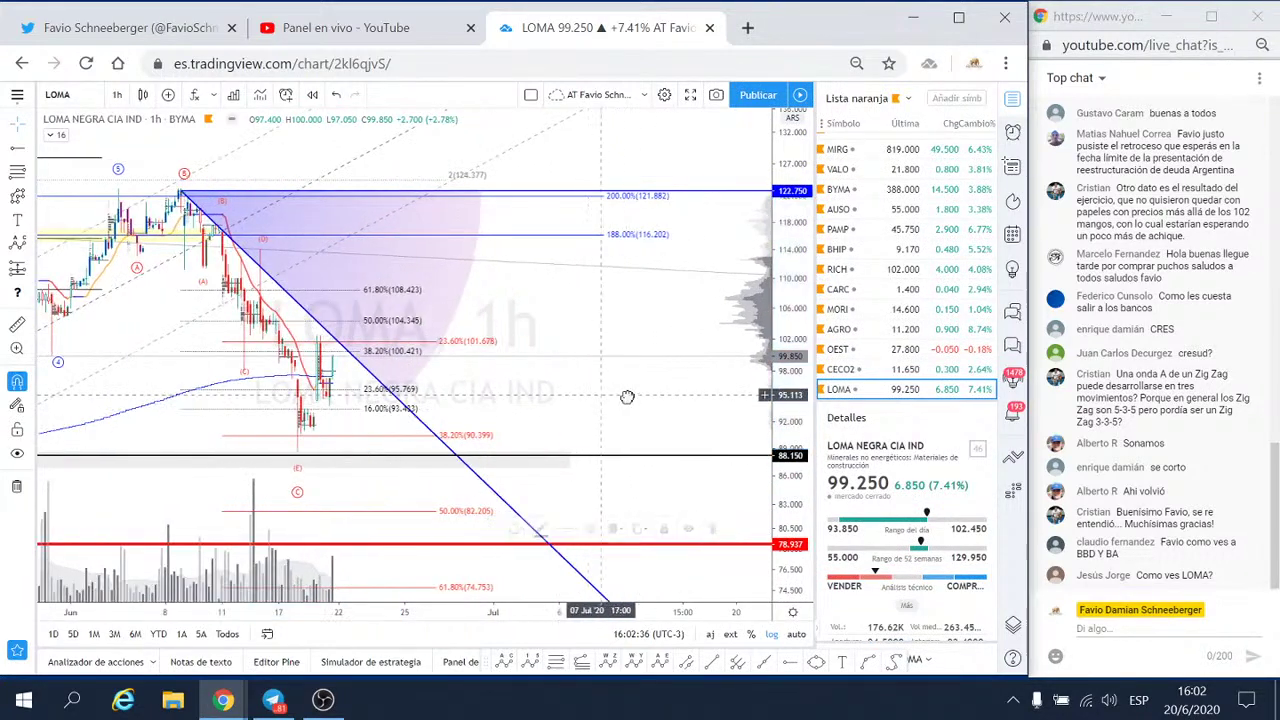
left_click_drag(626, 396, 718, 404)
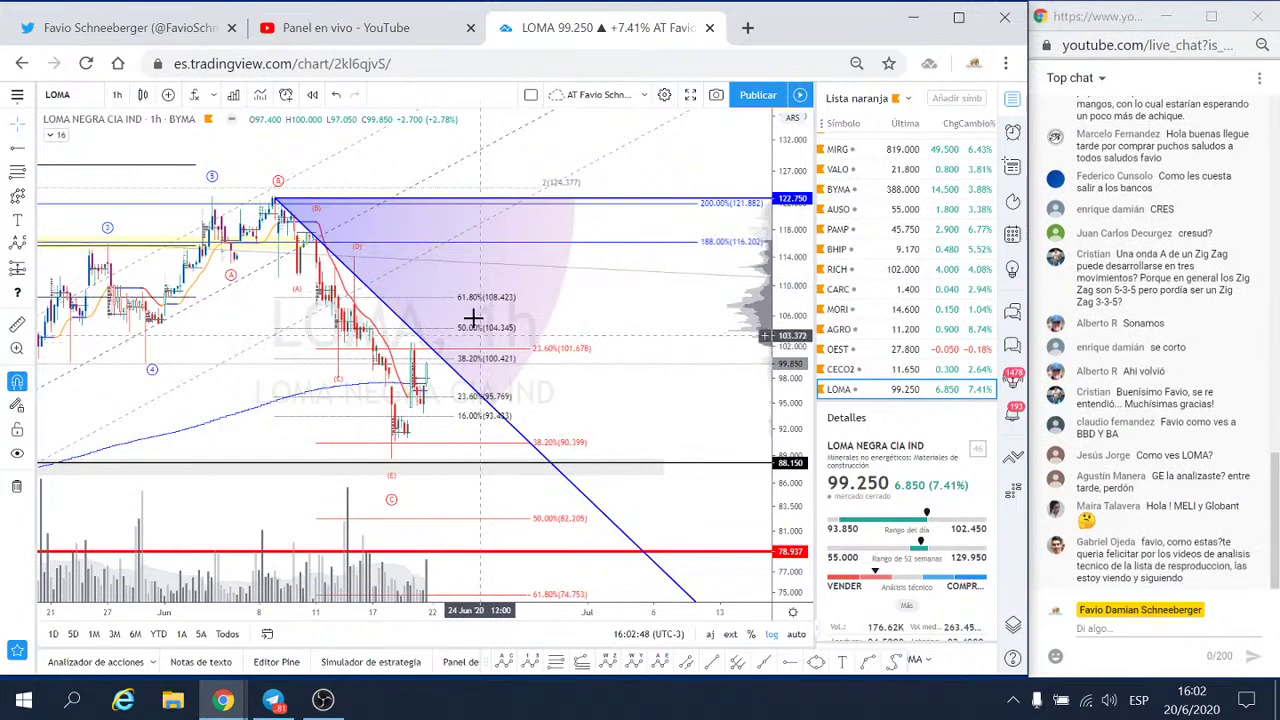
left_click_drag(670, 395, 620, 355)
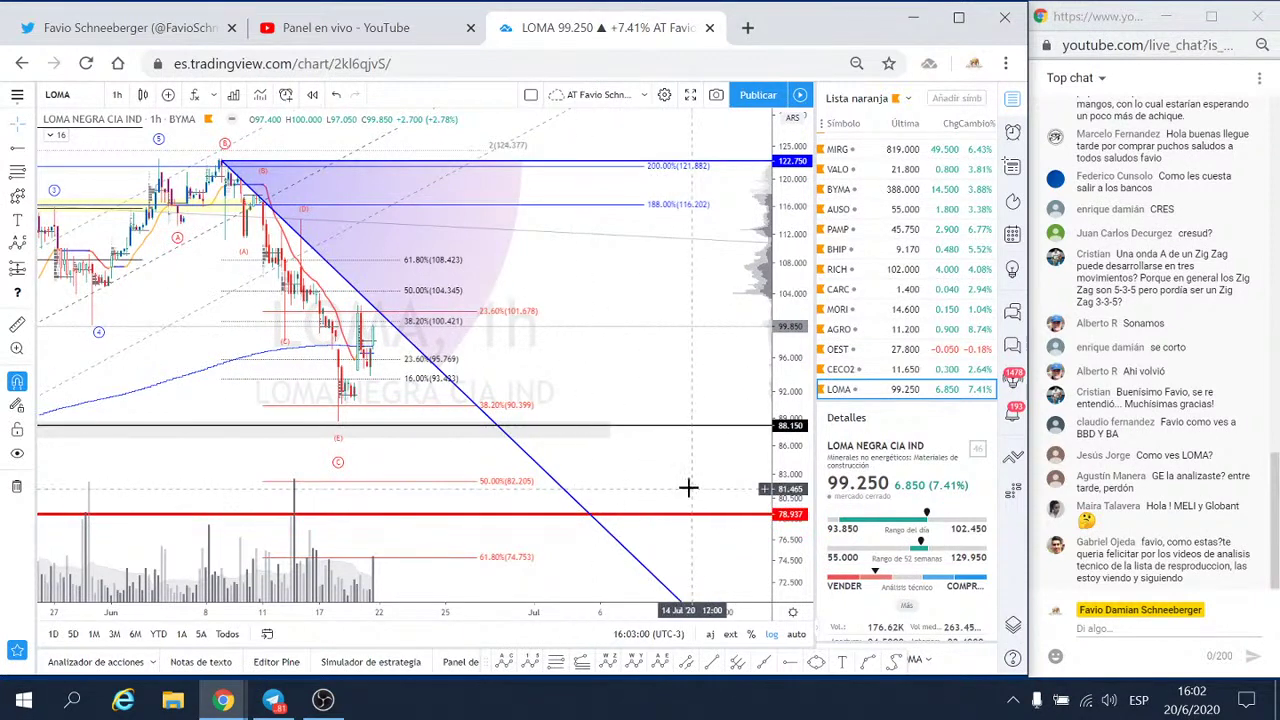
scroll(520, 455, "down", 1)
scroll(500, 435, "down", 1)
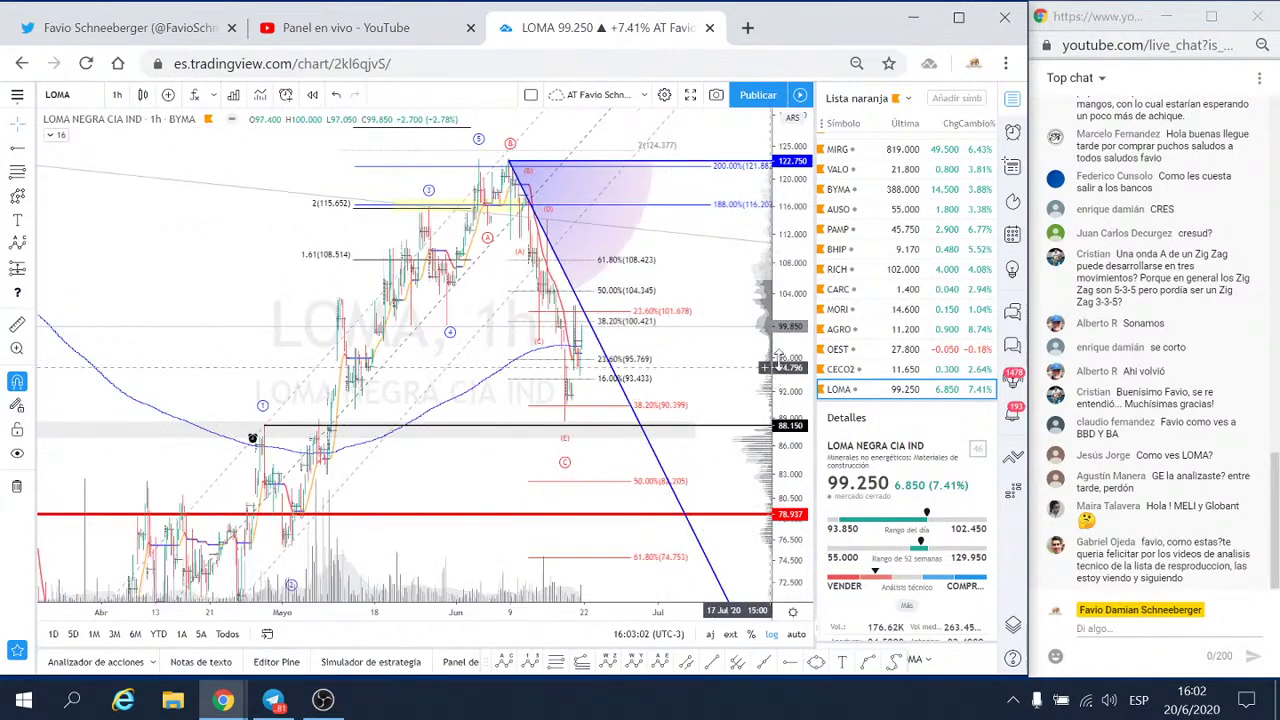
mouse_move(740, 370)
left_mouse_down()
mouse_move(670, 549)
mouse_move(495, 525)
left_mouse_up()
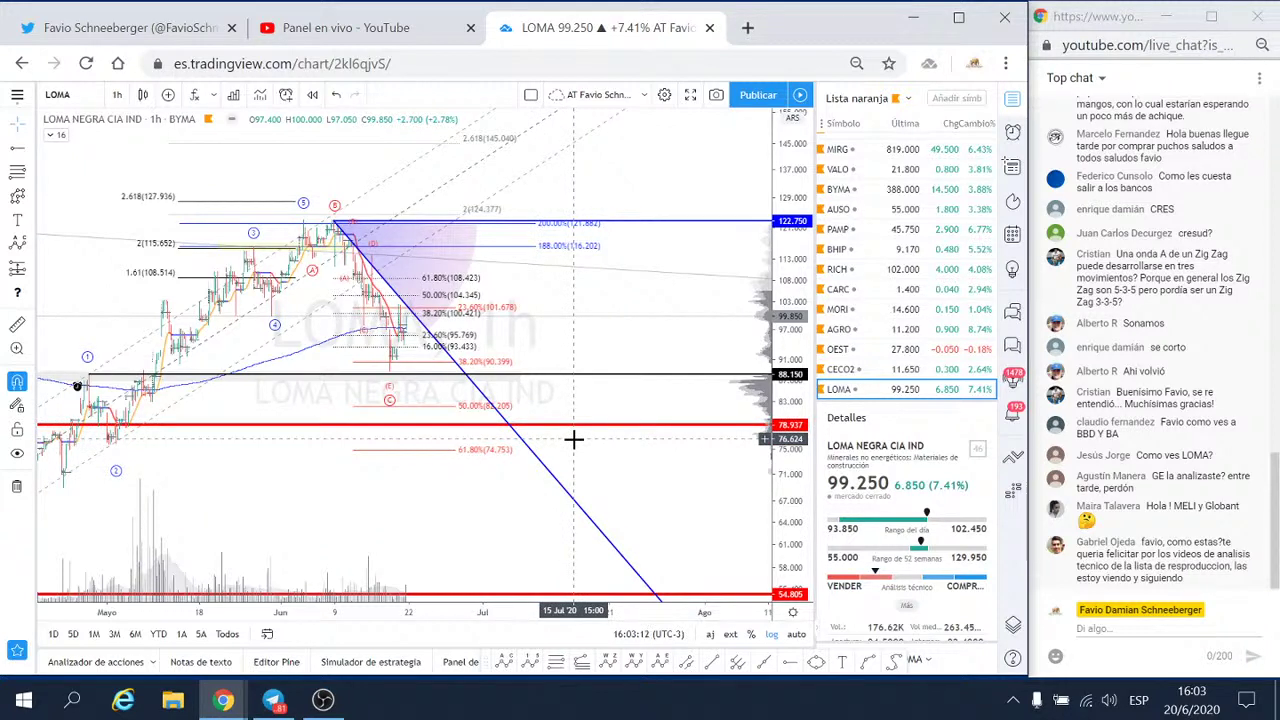
scroll(573, 438, "up", 3)
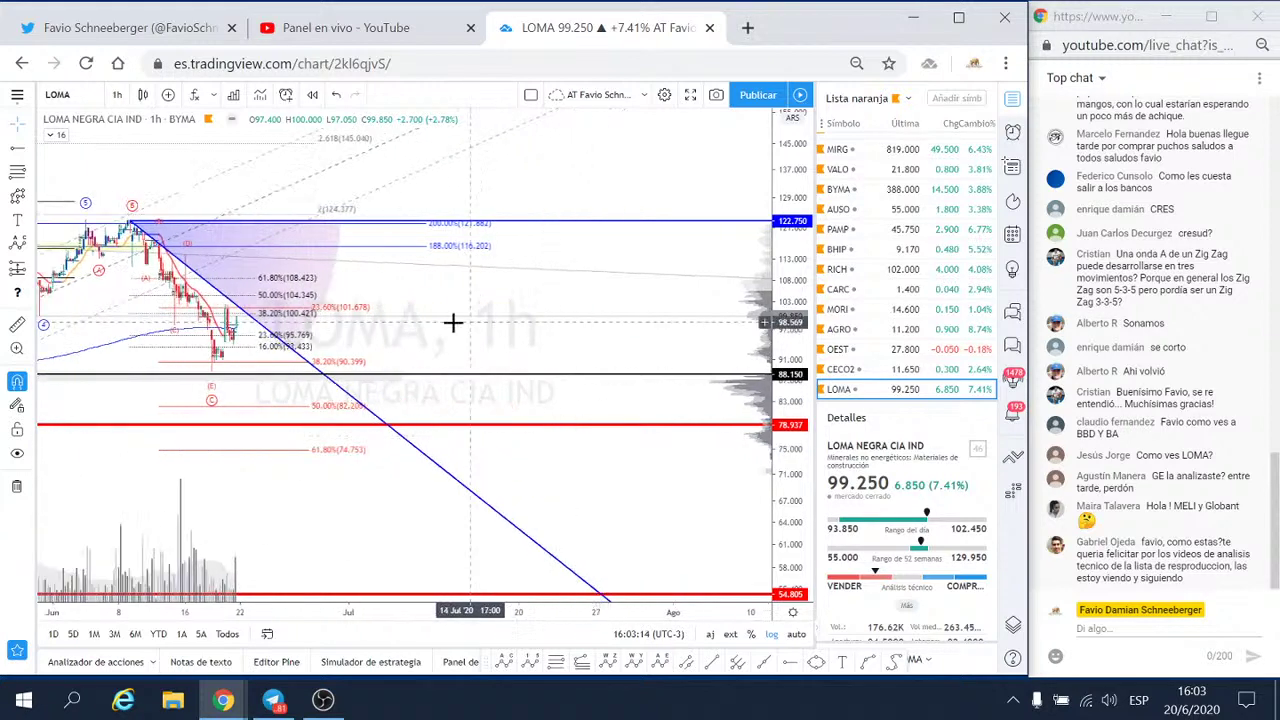
scroll(455, 340, "up", 5)
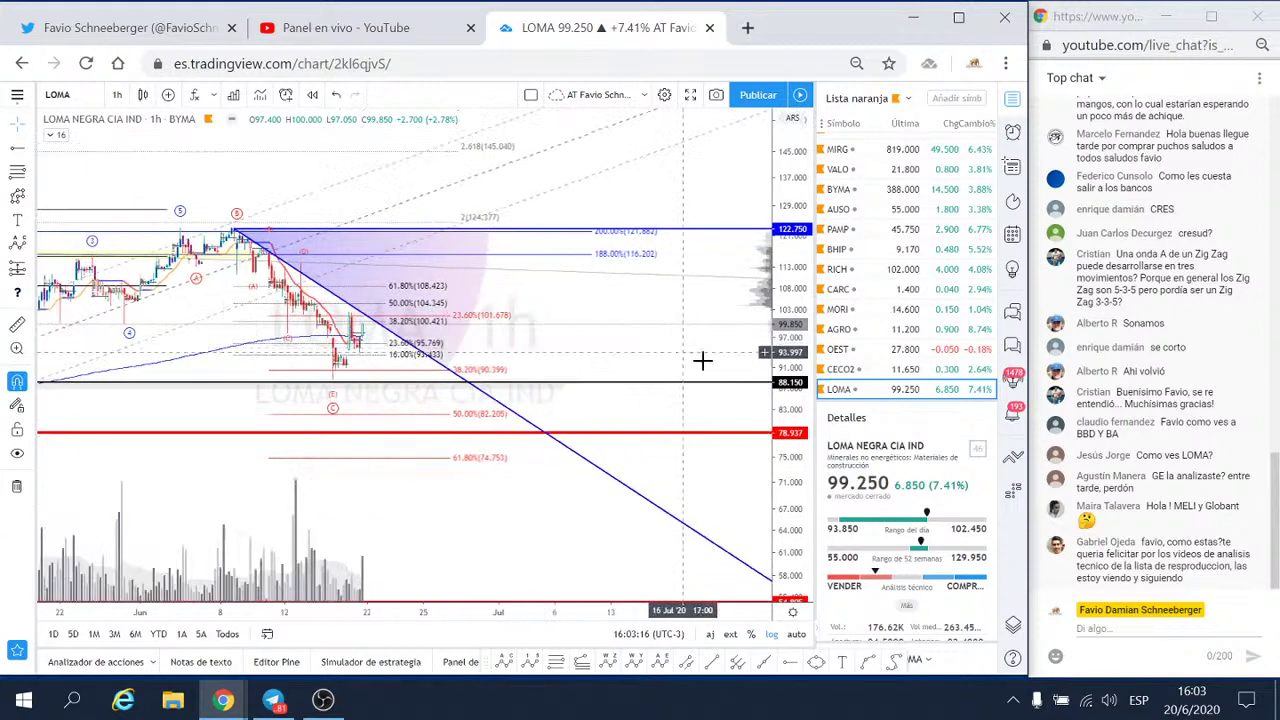
scroll(810, 372, "up", 3)
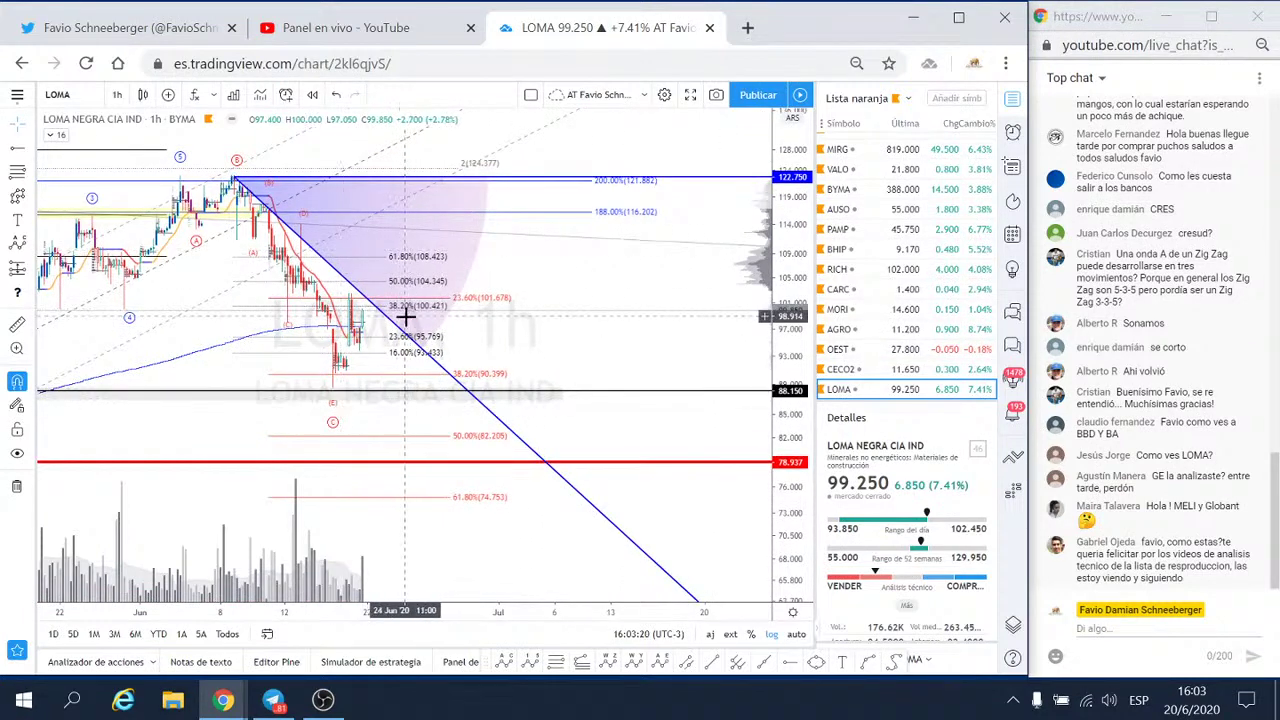
left_click_drag(645, 294, 687, 351)
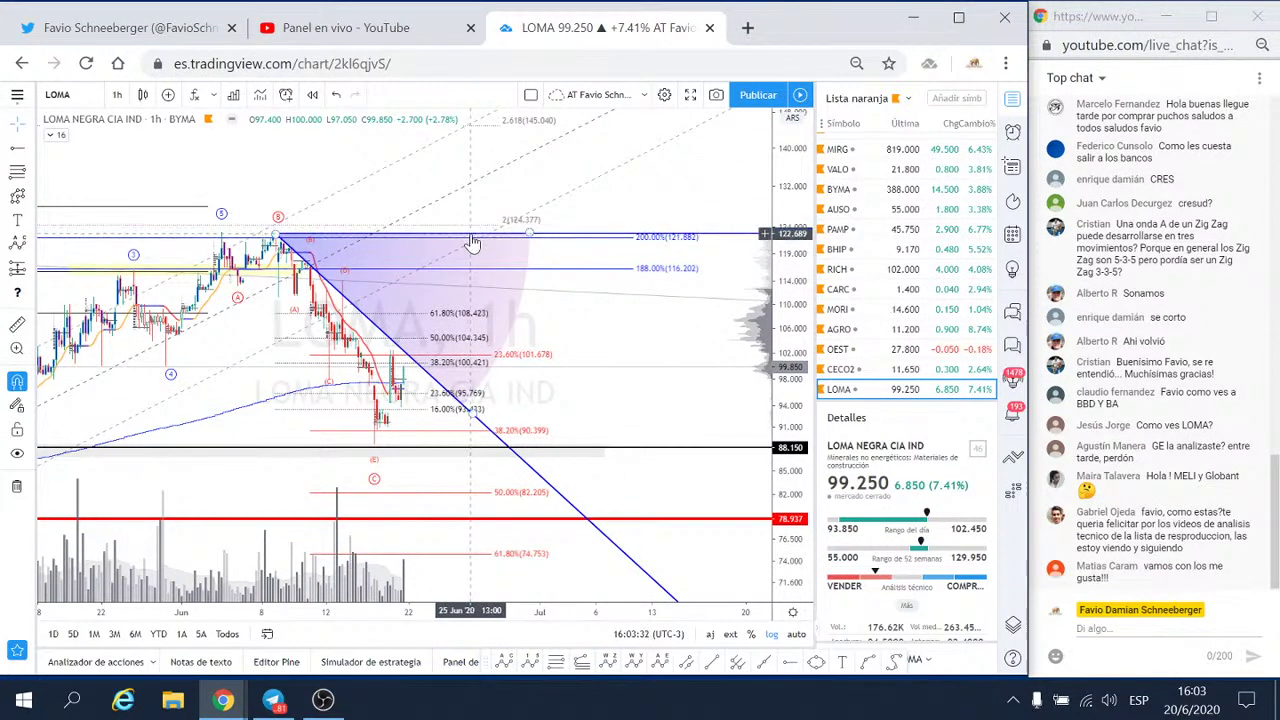
left_click_drag(568, 319, 572, 331)
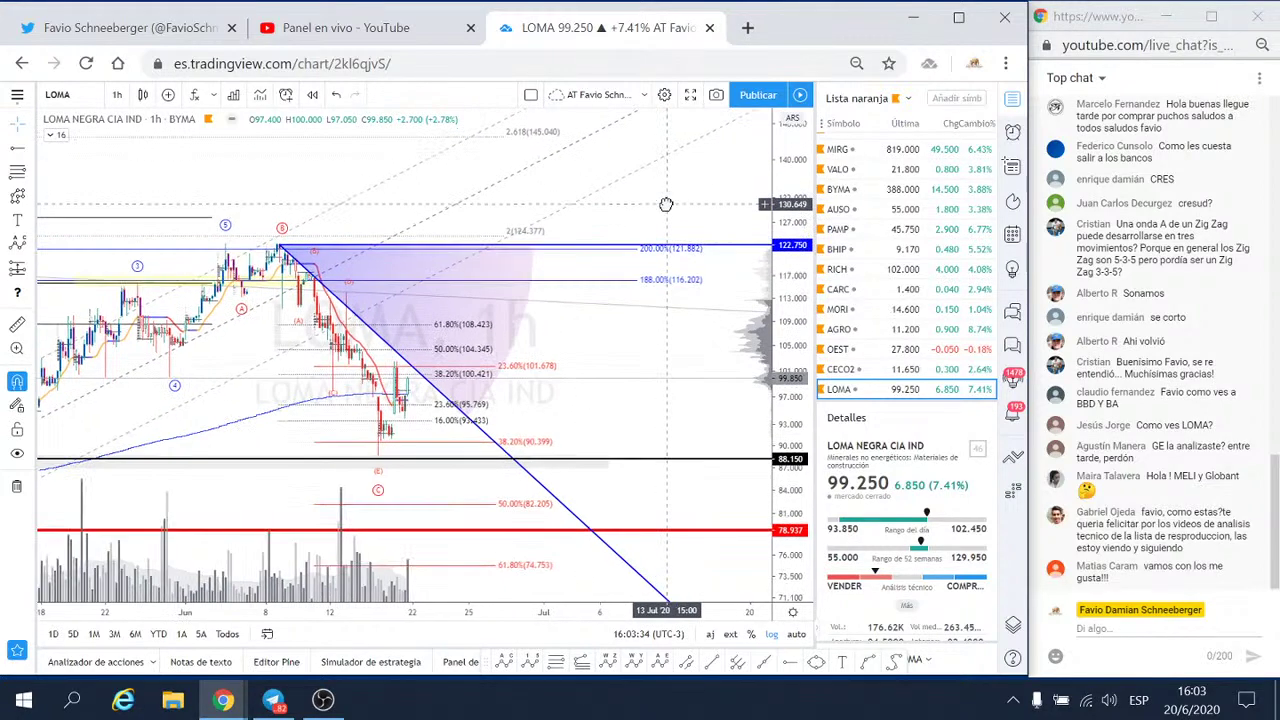
left_click_drag(686, 206, 675, 255)
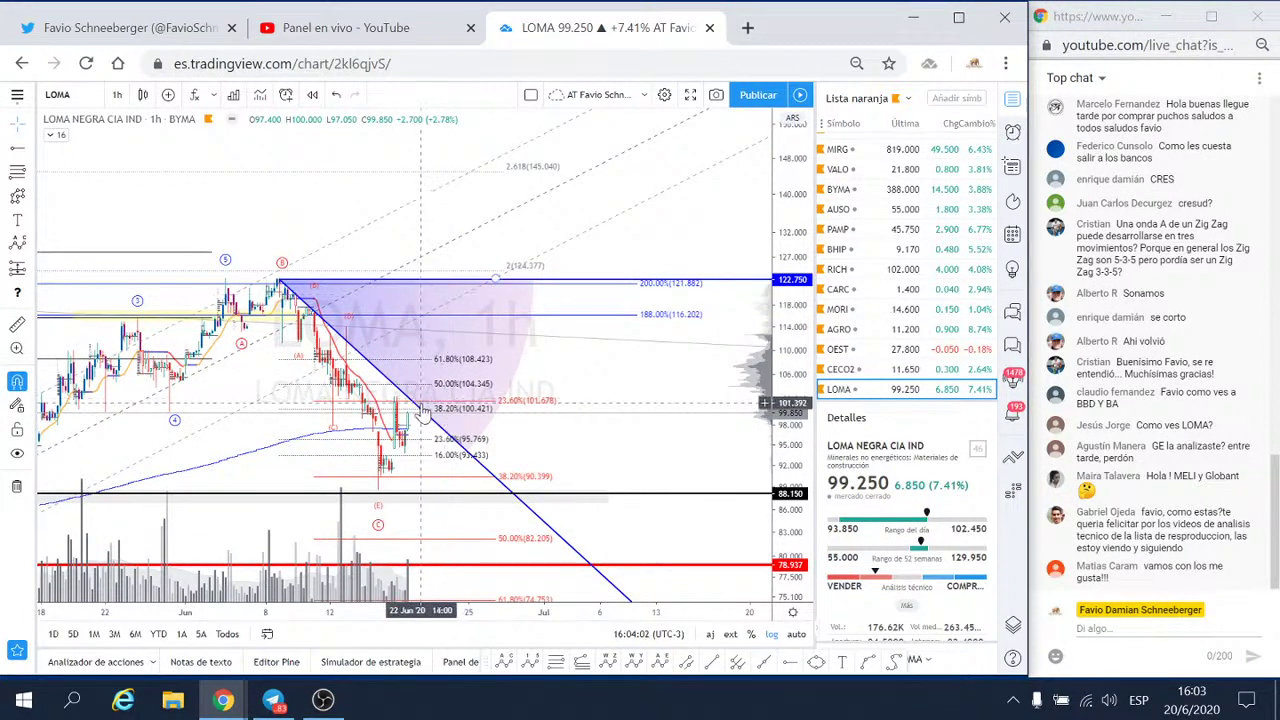
- Add the 0.786 level (114.506) to the black Fibonacci retracement and zoom to check it
double_click(455, 344)
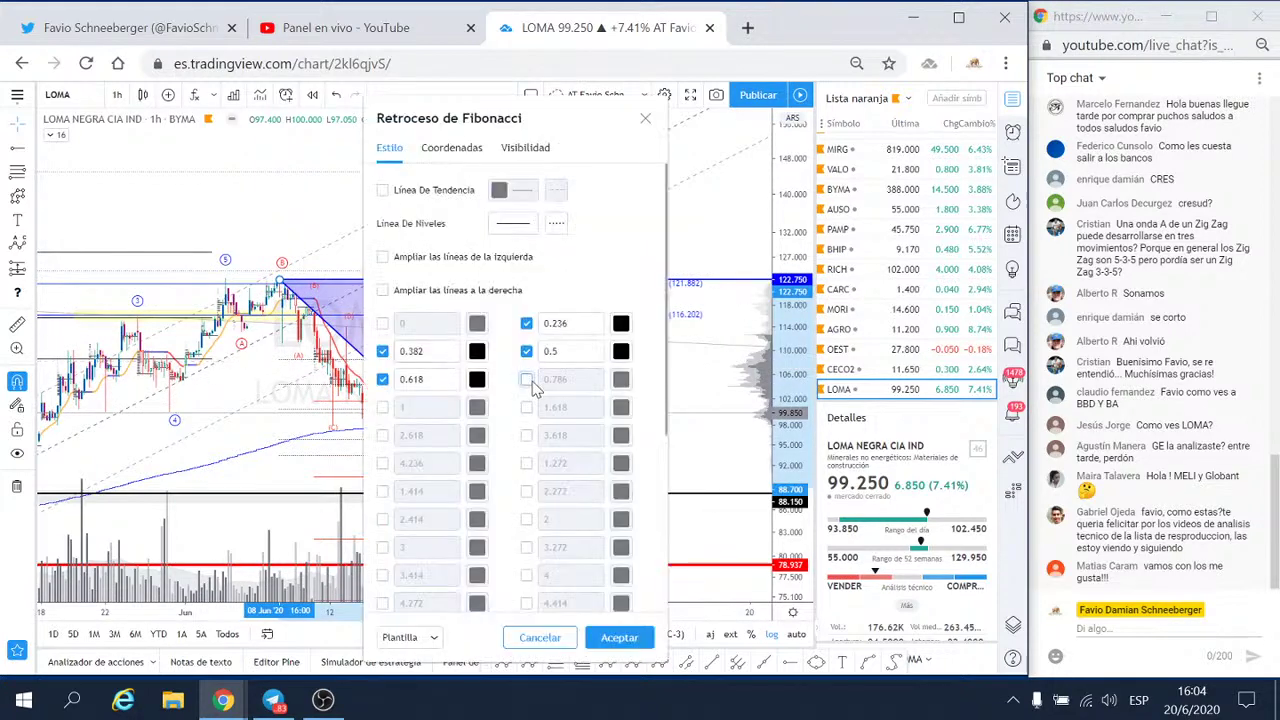
left_click(526, 379)
left_click(619, 637)
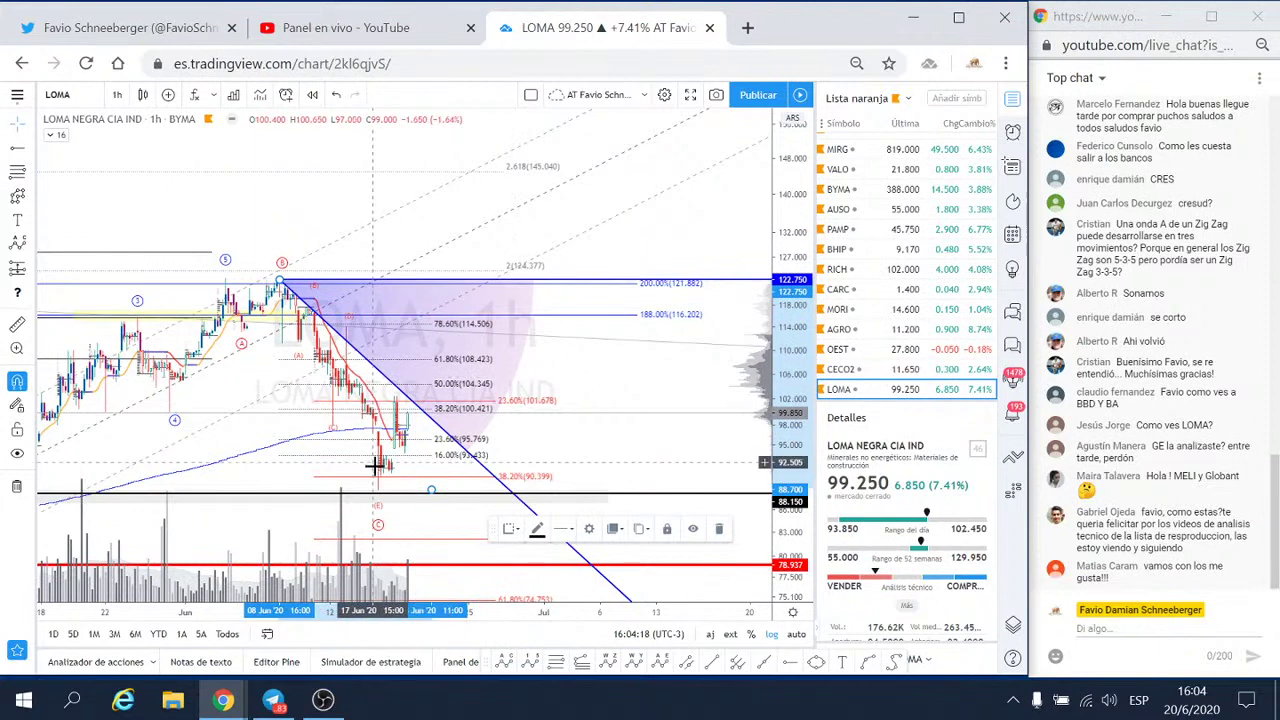
scroll(375, 465, "up", 2)
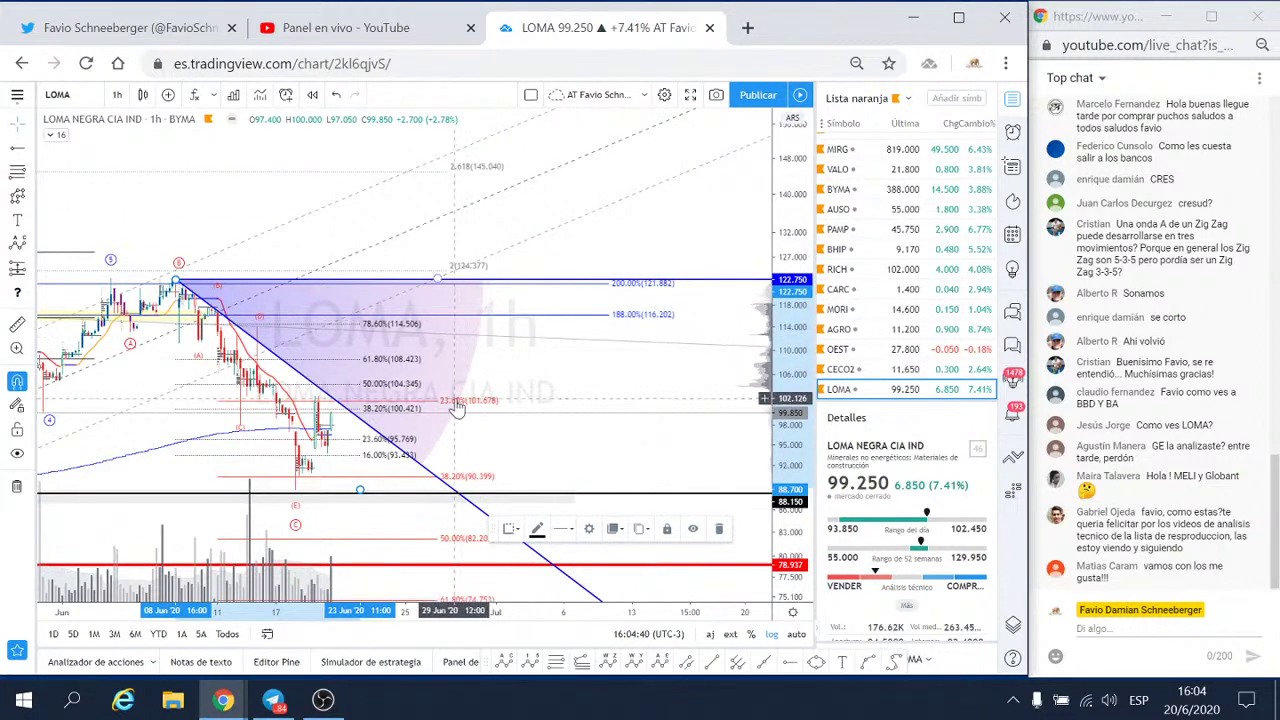
scroll(592, 418, "down", 2)
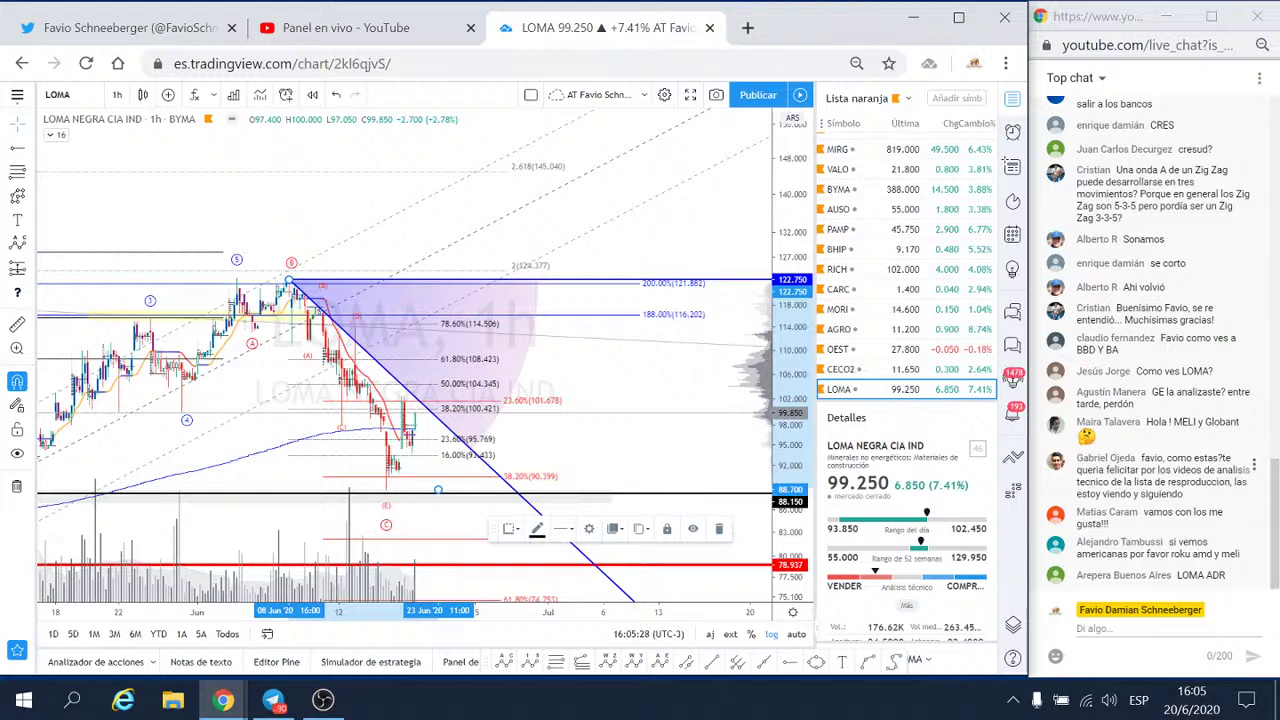
key("ctrl+f")
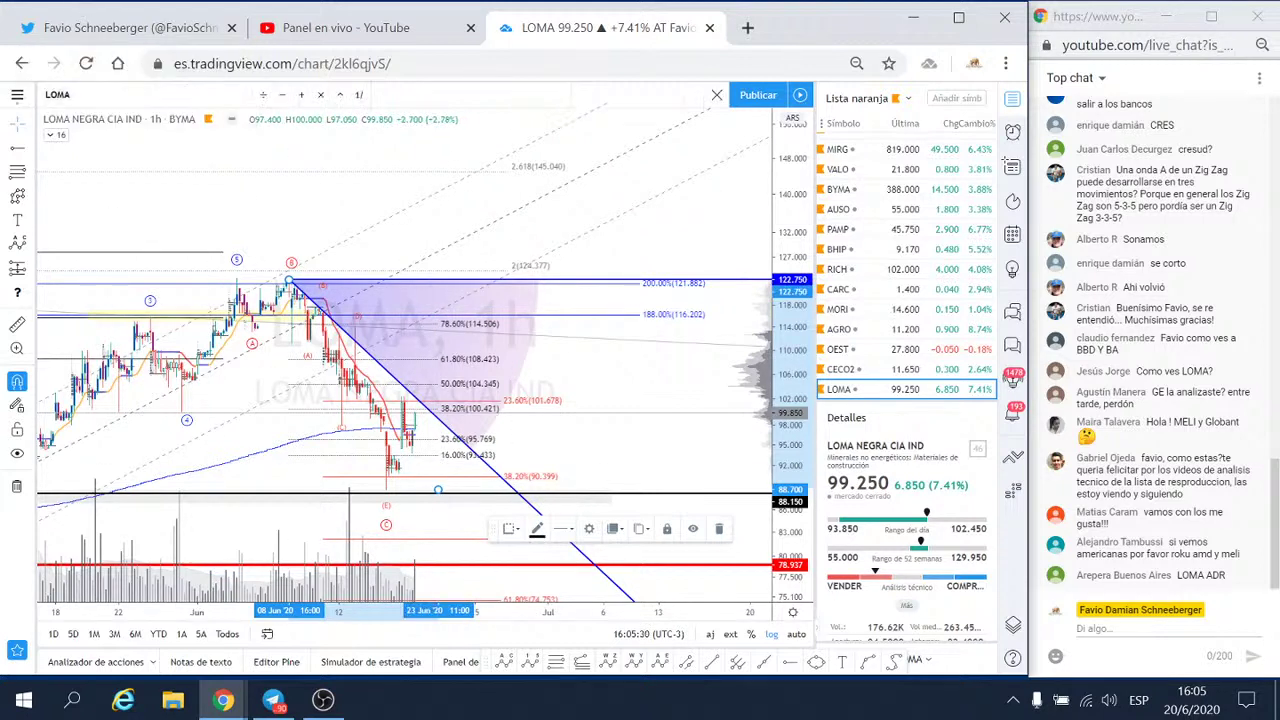
type("MO")
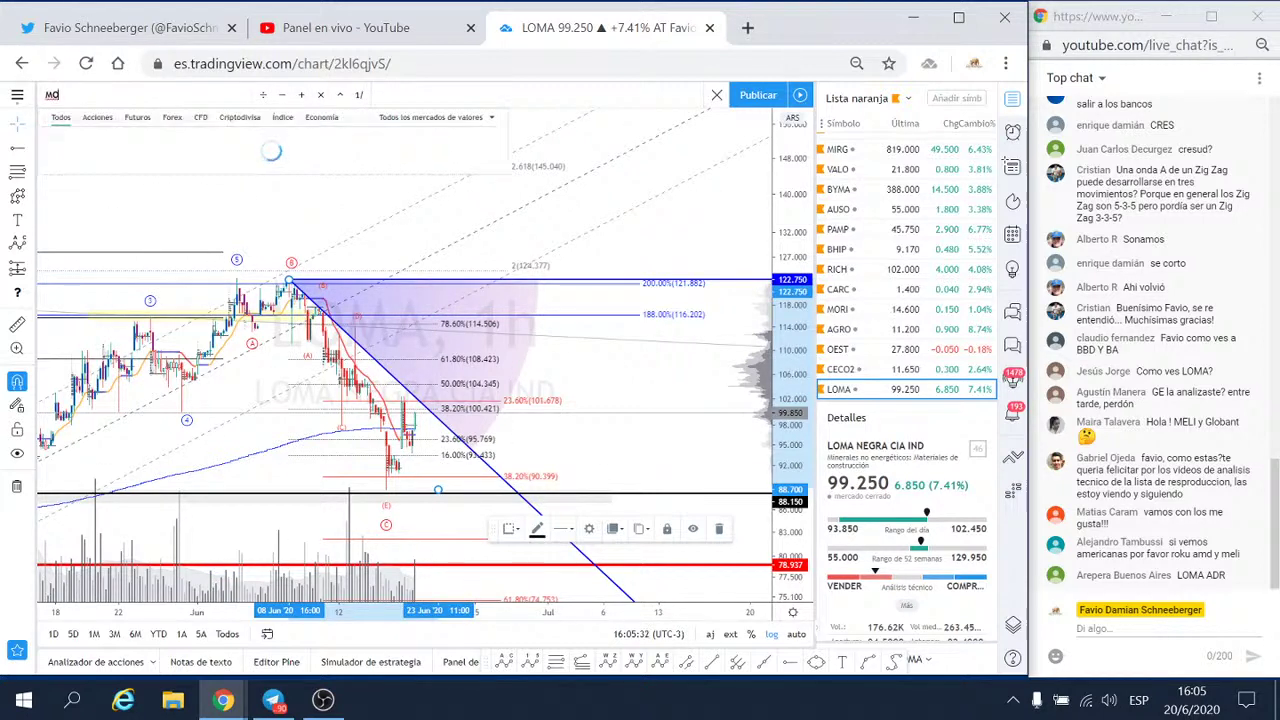
type("S")
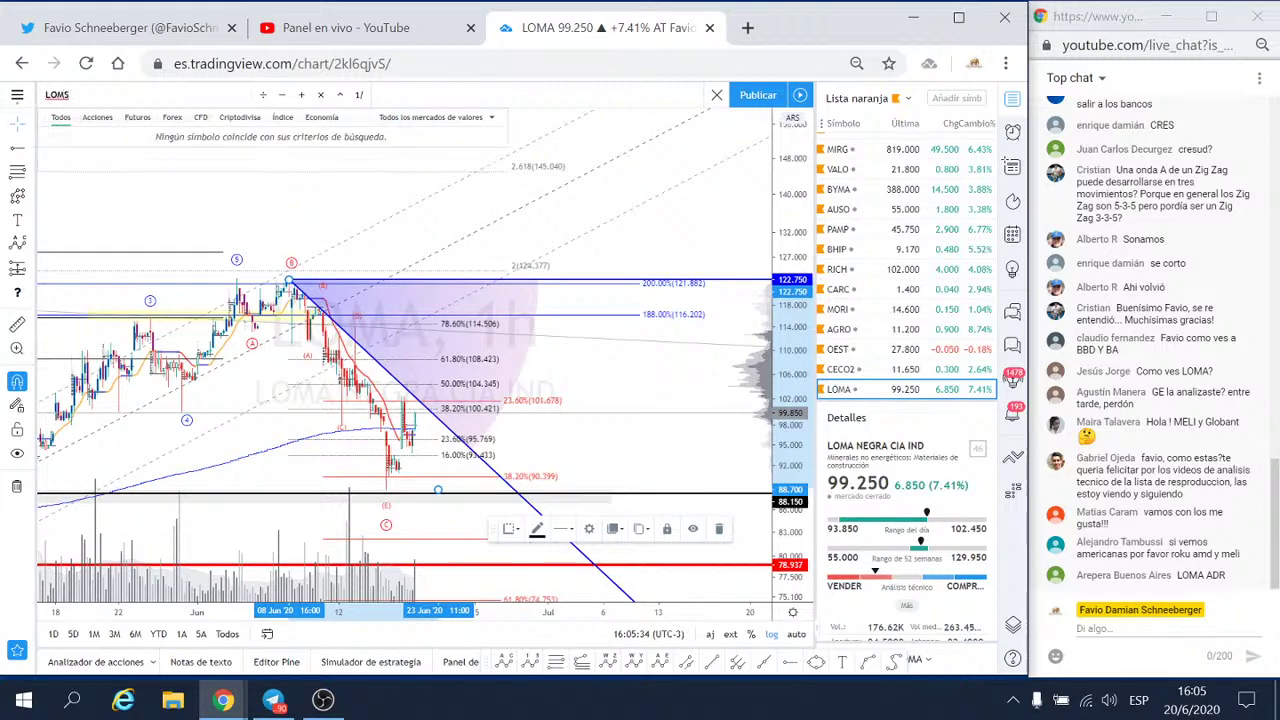
key("BackSpace")
type("A")
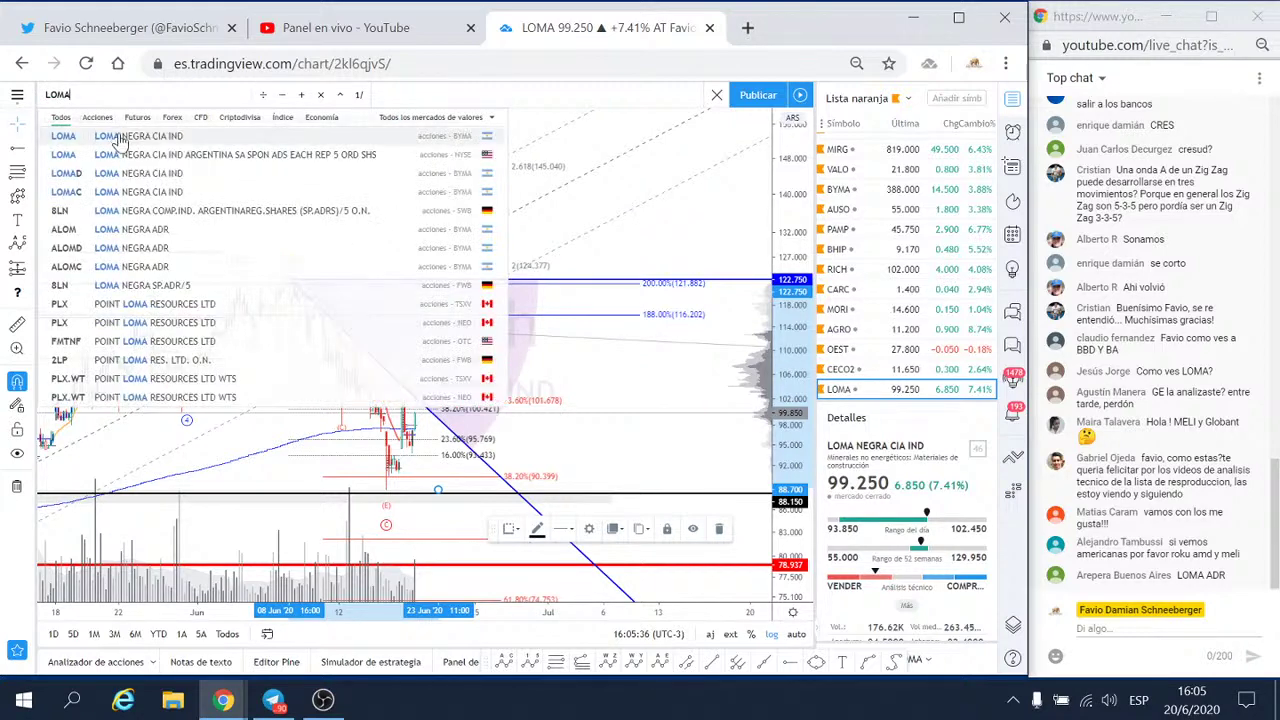
left_click(140, 155)
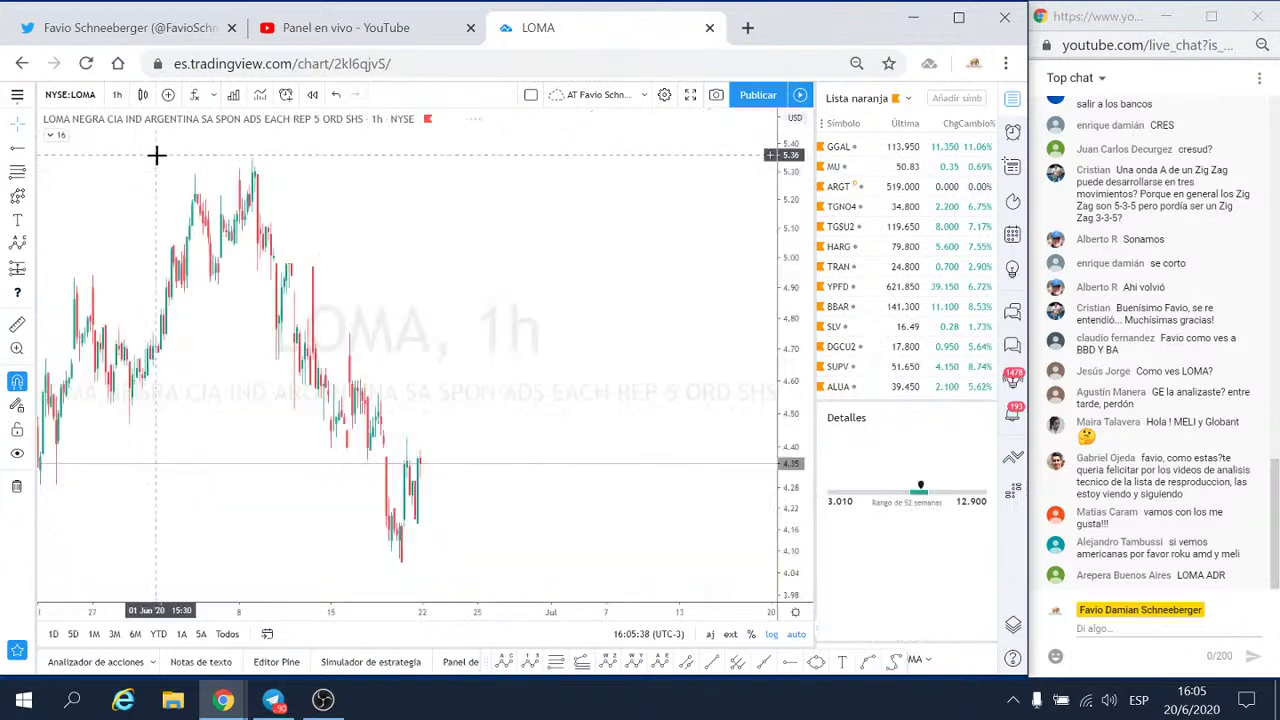
scroll(753, 266, "down", 3)
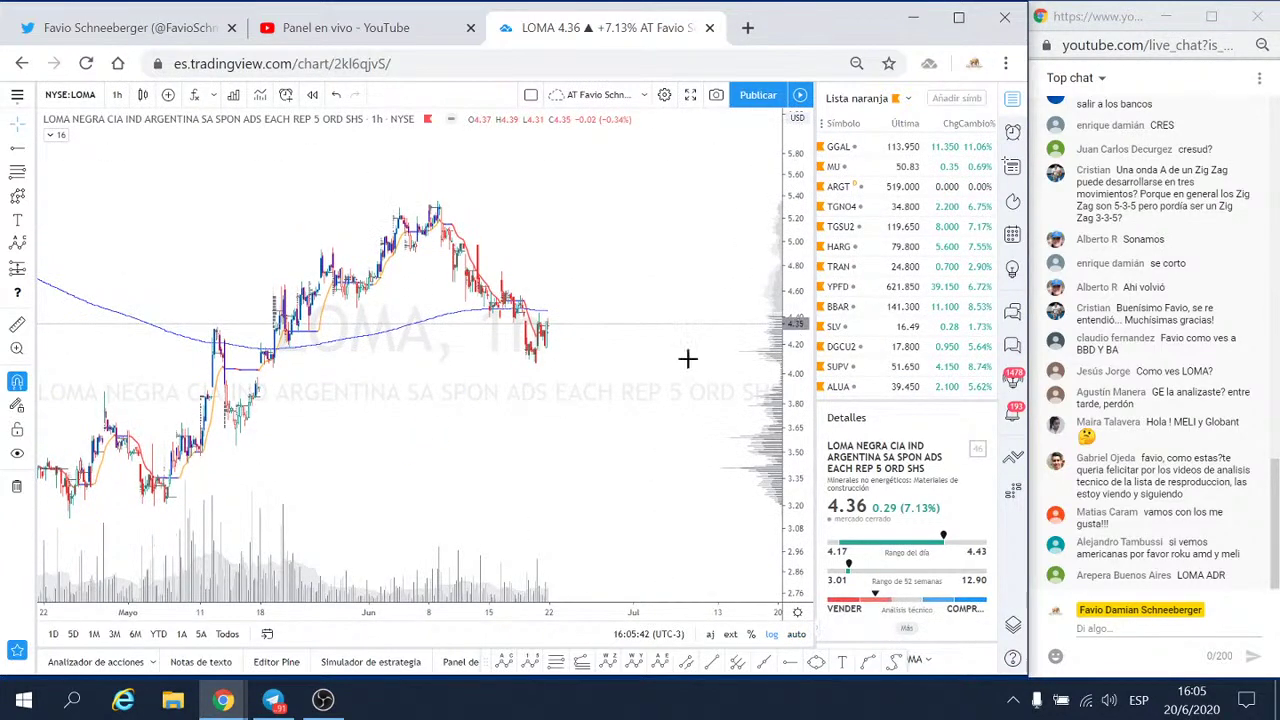
scroll(560, 380, "down", 2)
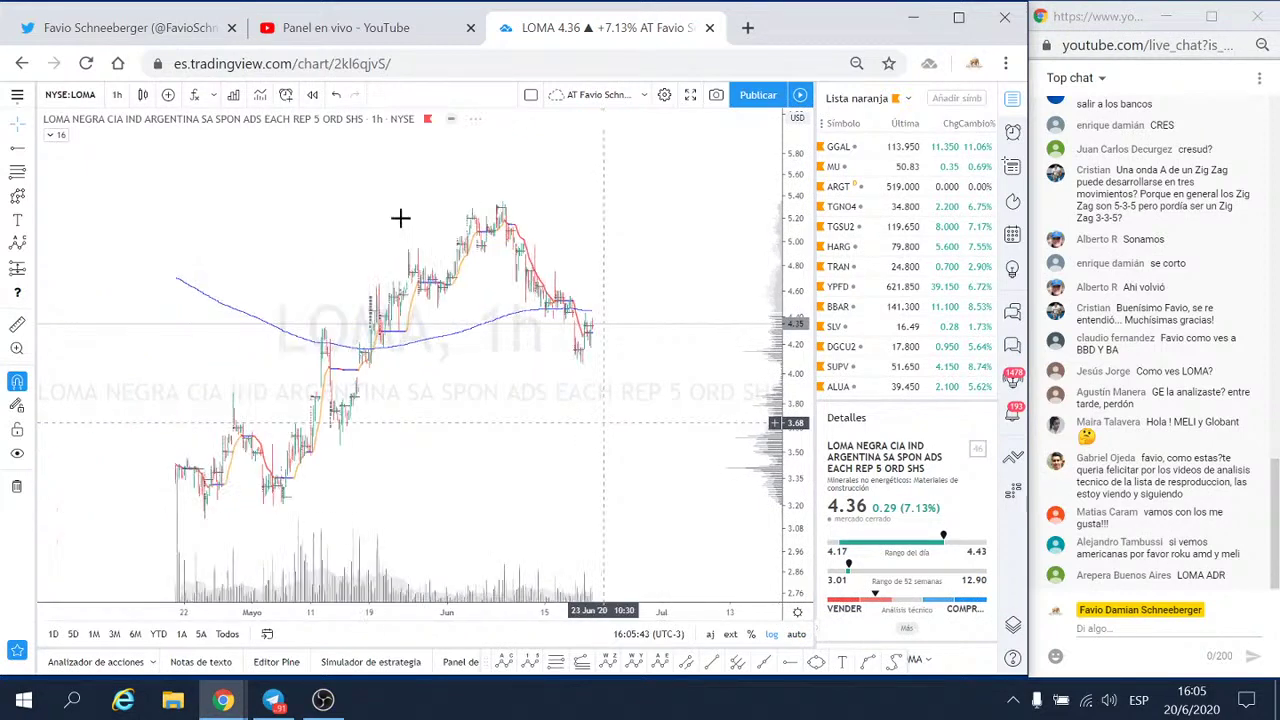
left_click(117, 94)
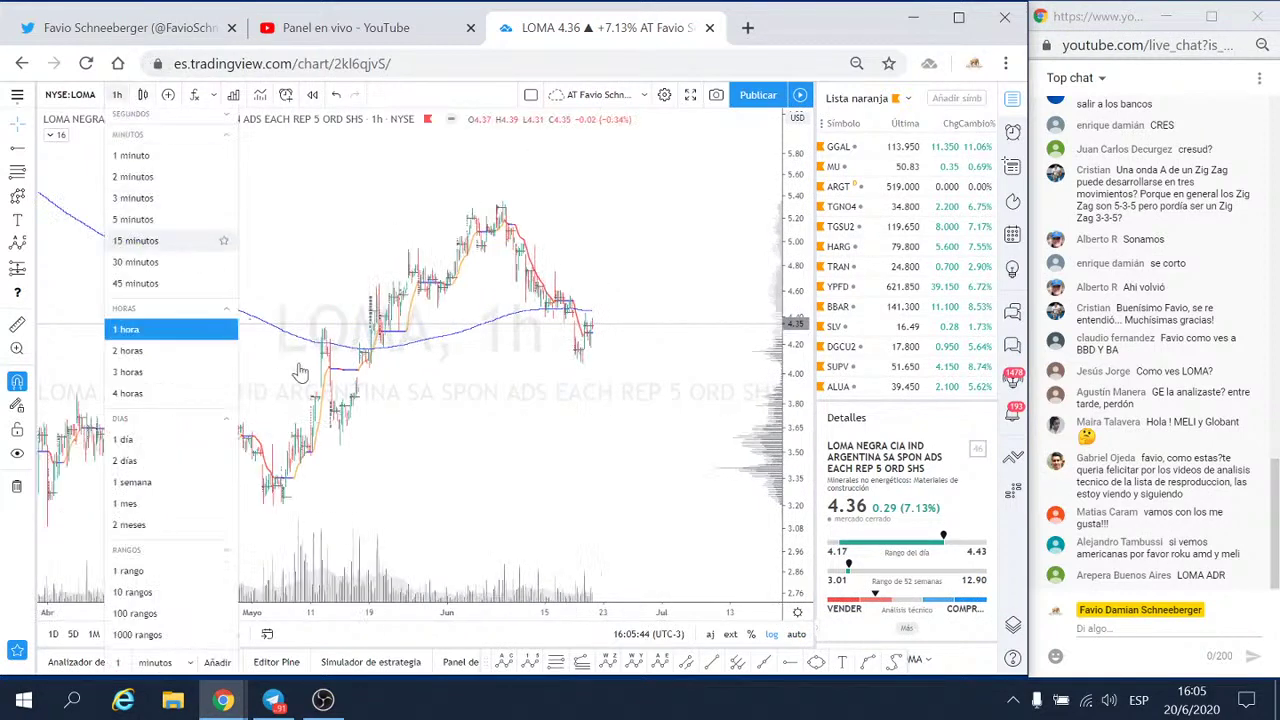
left_click(126, 442)
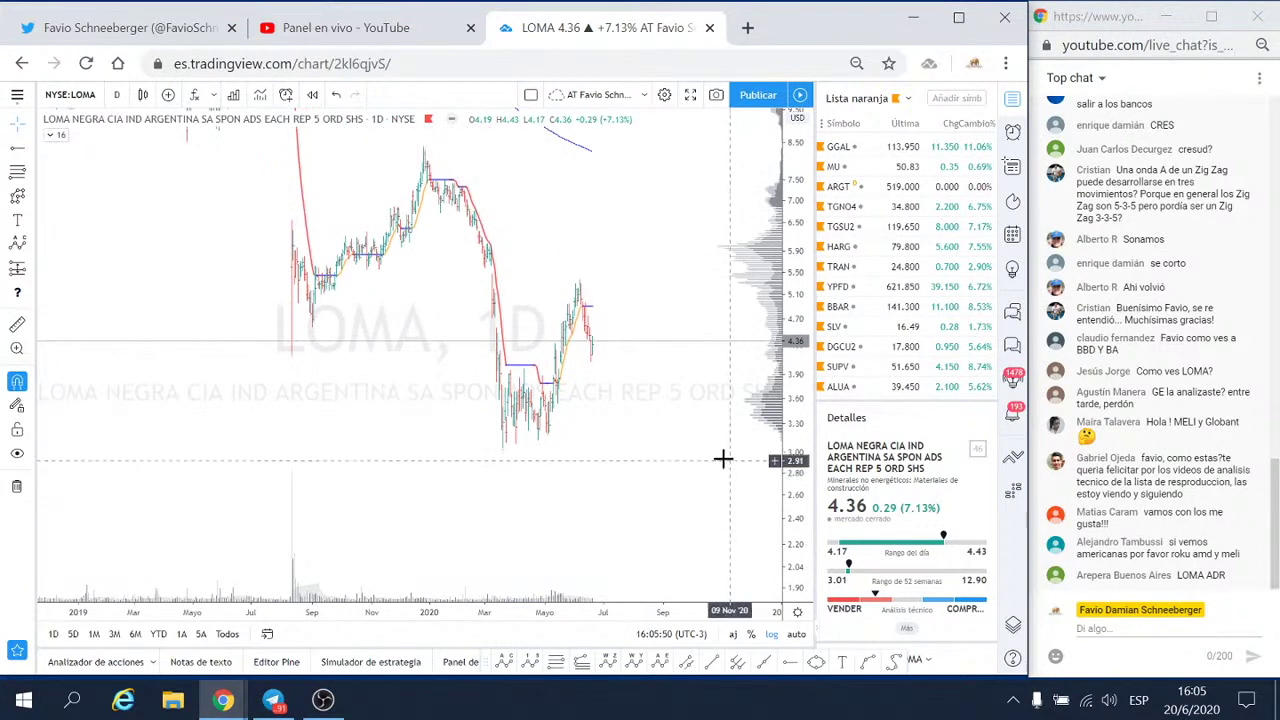
scroll(722, 459, "down", 2)
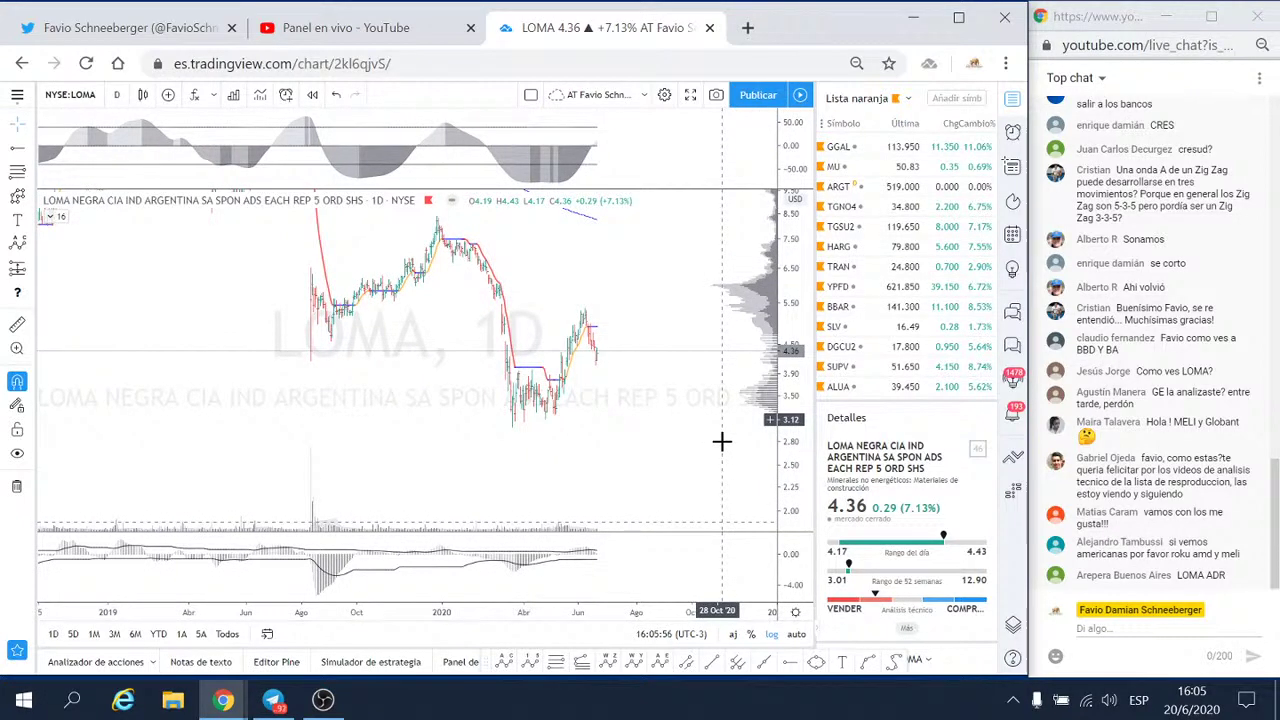
left_click(116, 94)
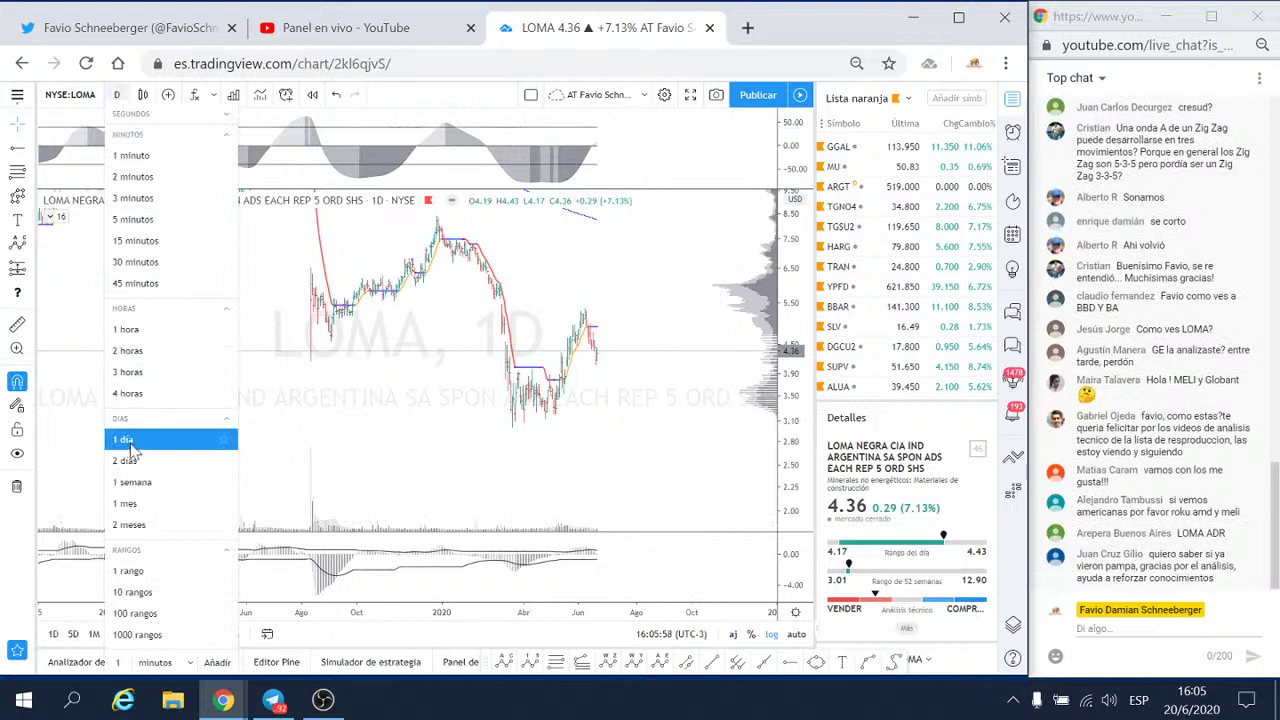
left_click(131, 482)
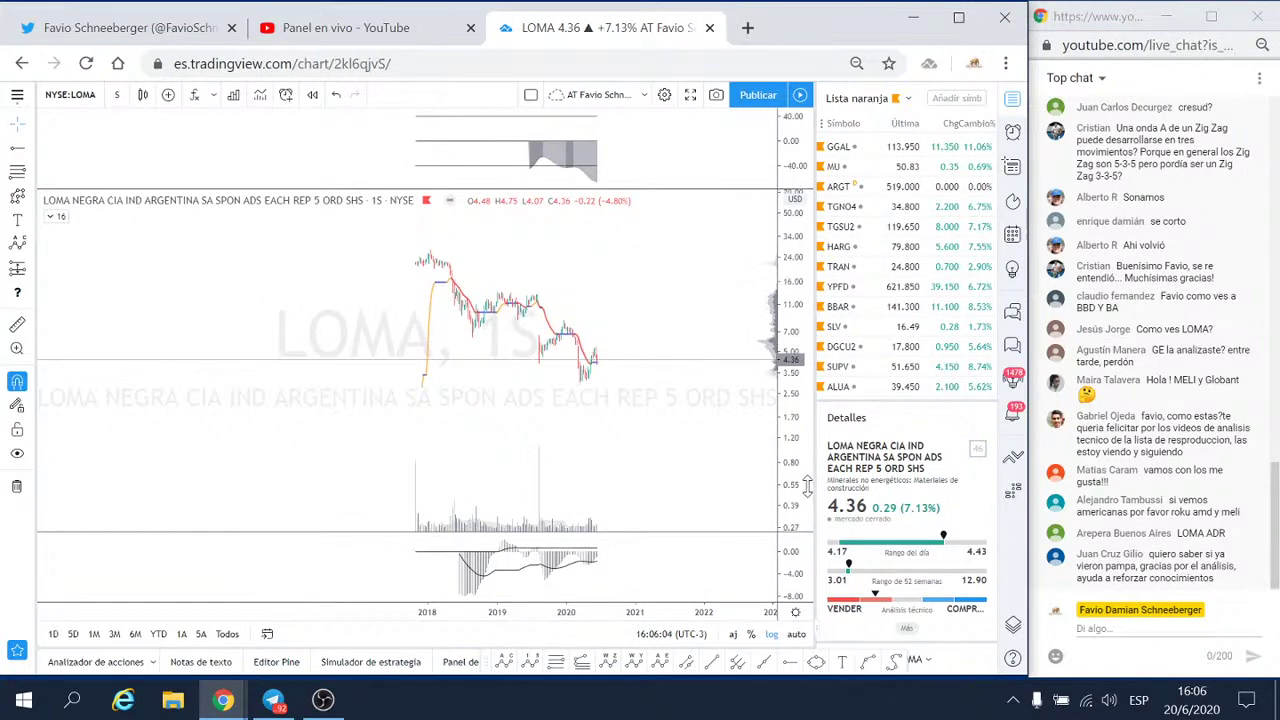
scroll(586, 423, "up", 3)
mouse_move(586, 423)
left_mouse_down()
mouse_move(486, 297)
mouse_move(647, 397)
mouse_move(729, 423)
left_mouse_up()
left_click_drag(789, 407, 791, 399)
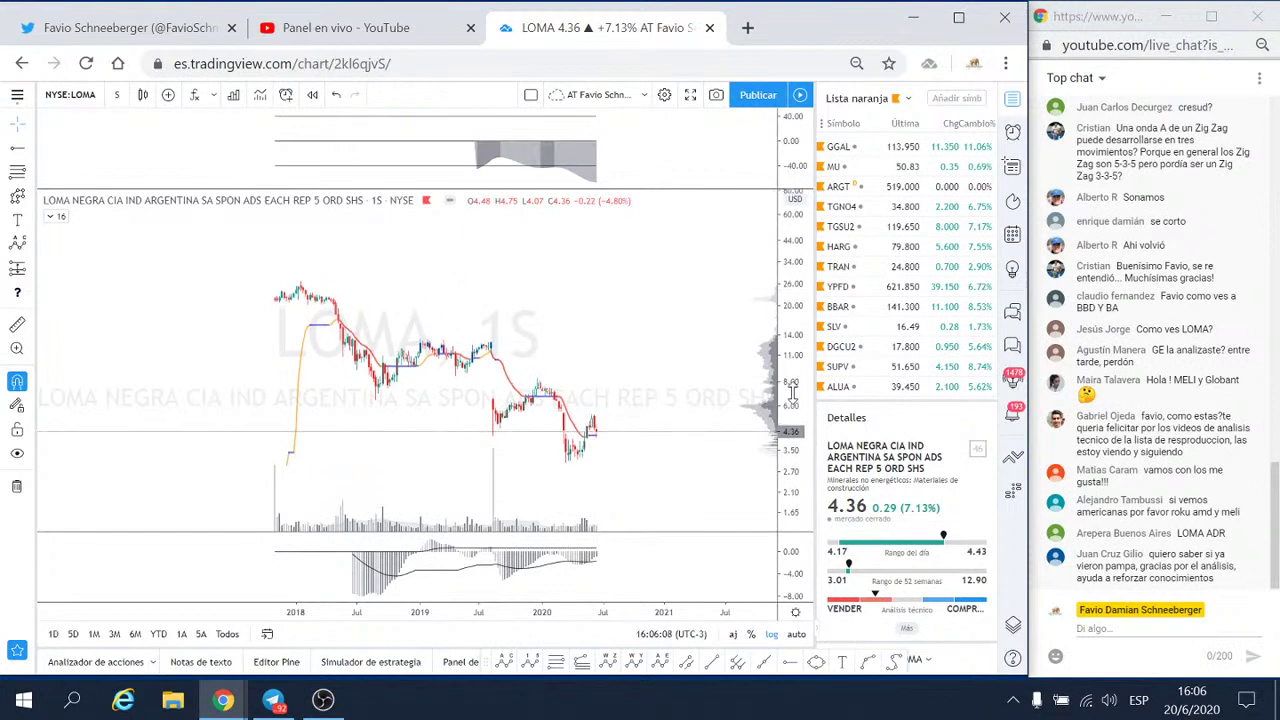
scroll(707, 399, "up", 1)
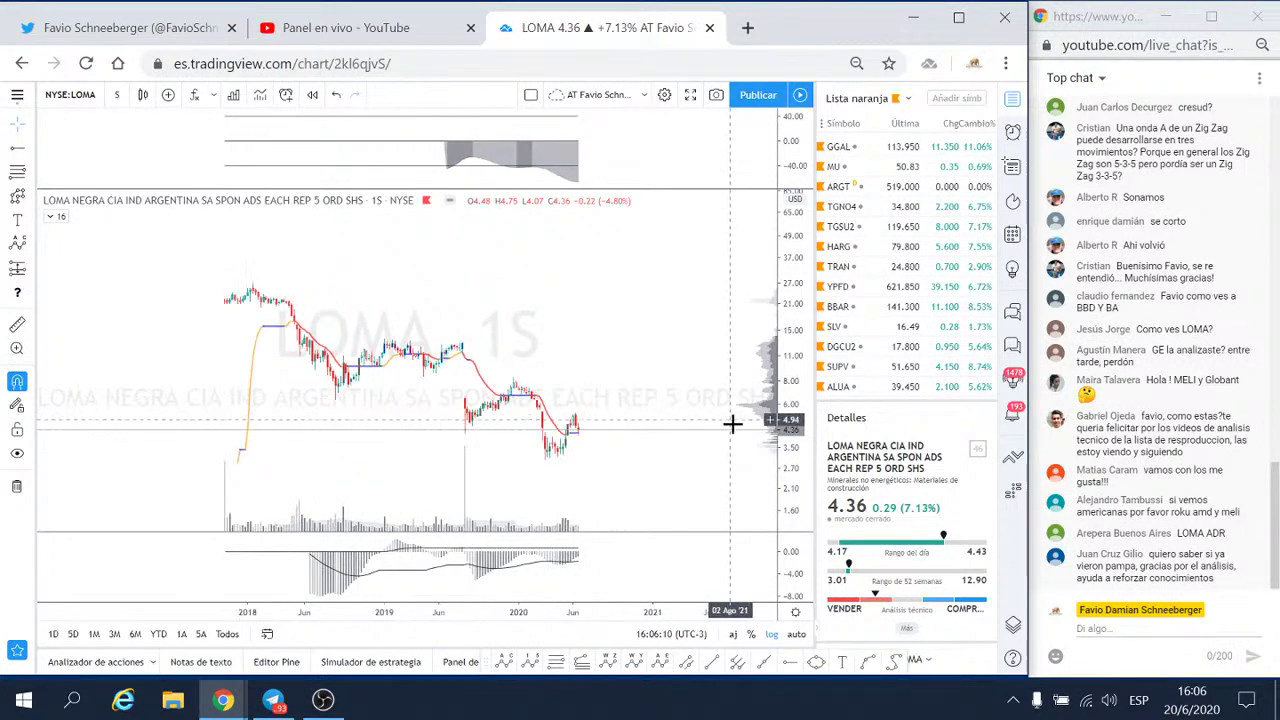
left_click_drag(789, 428, 787, 436)
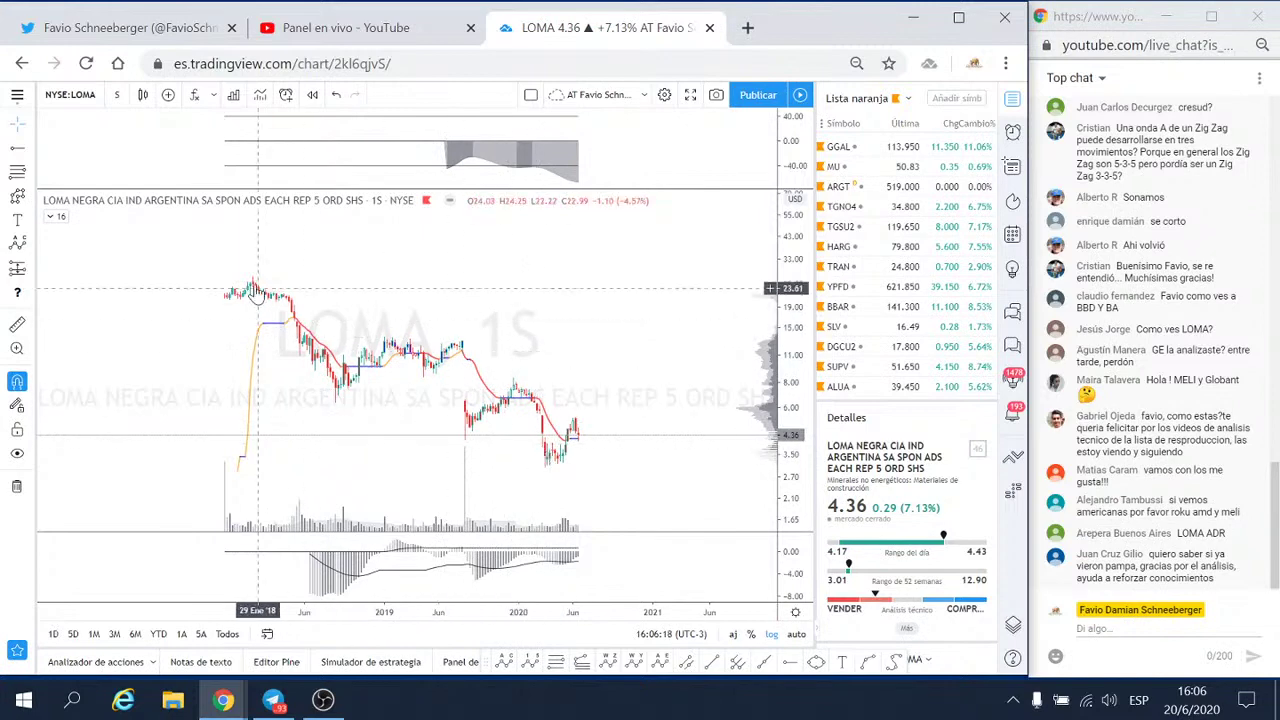
scroll(336, 349, "down", 1)
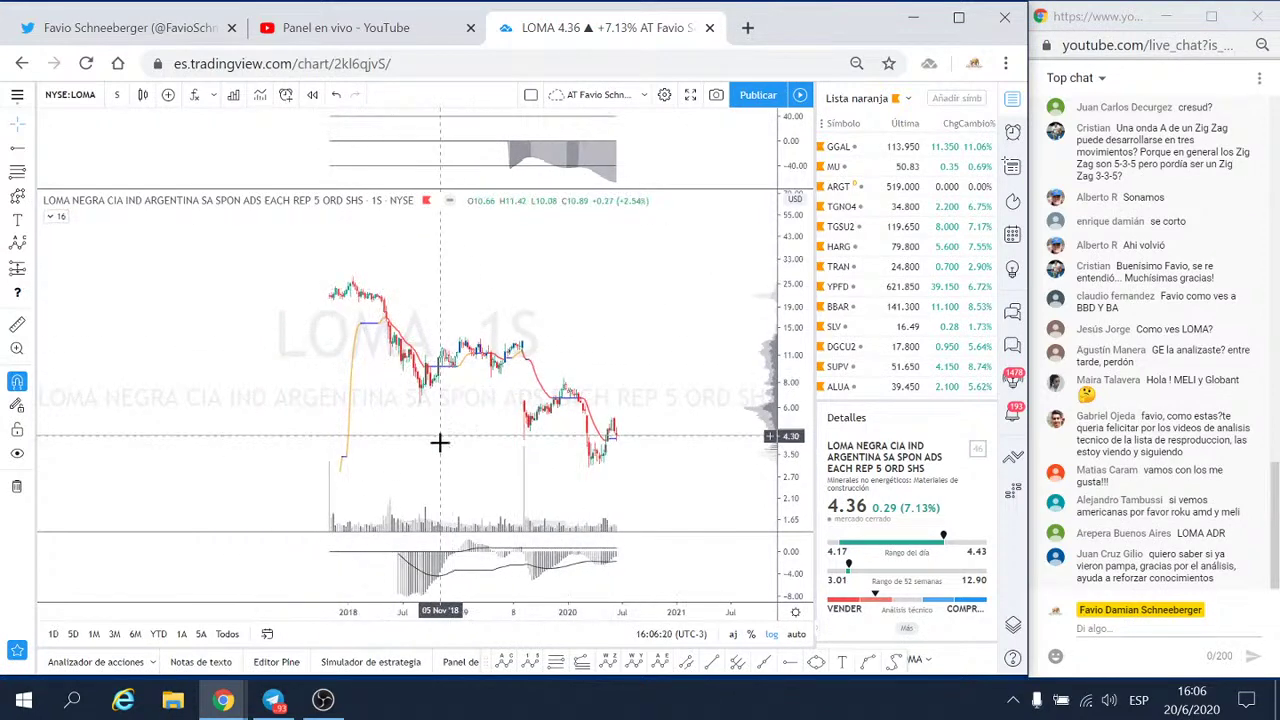
left_click_drag(426, 472, 359, 468)
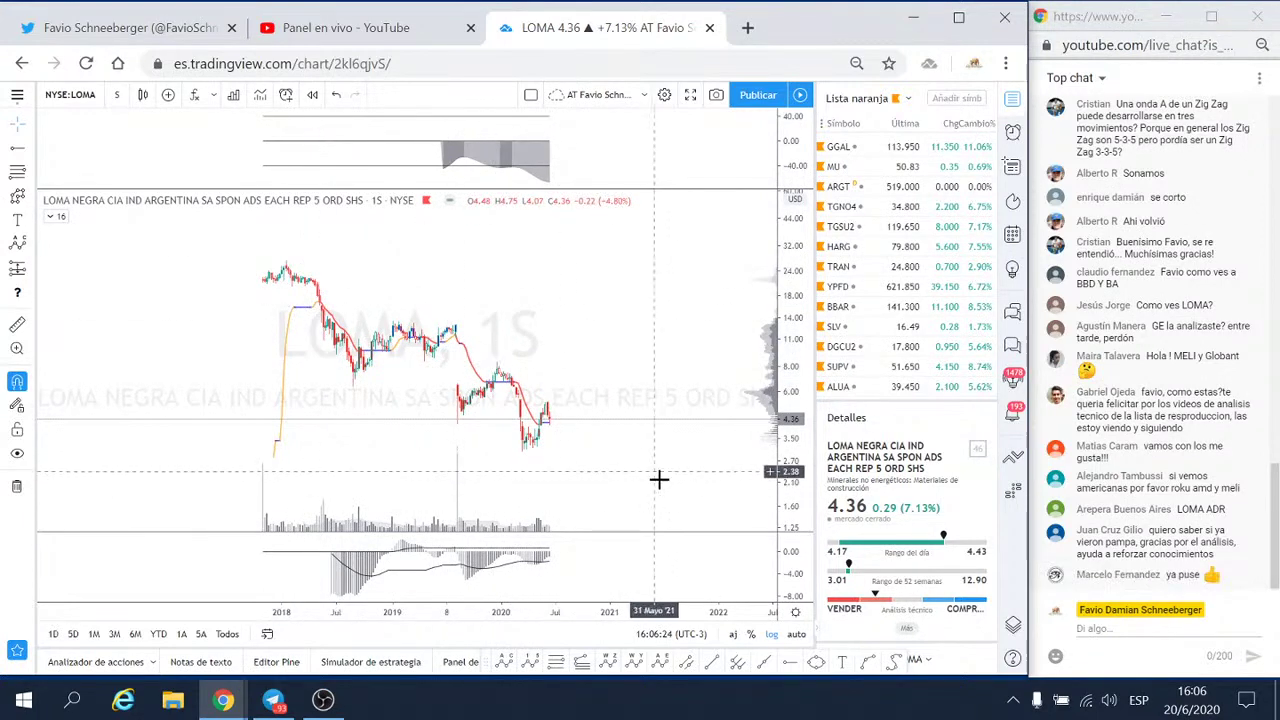
scroll(656, 480, "up", 1)
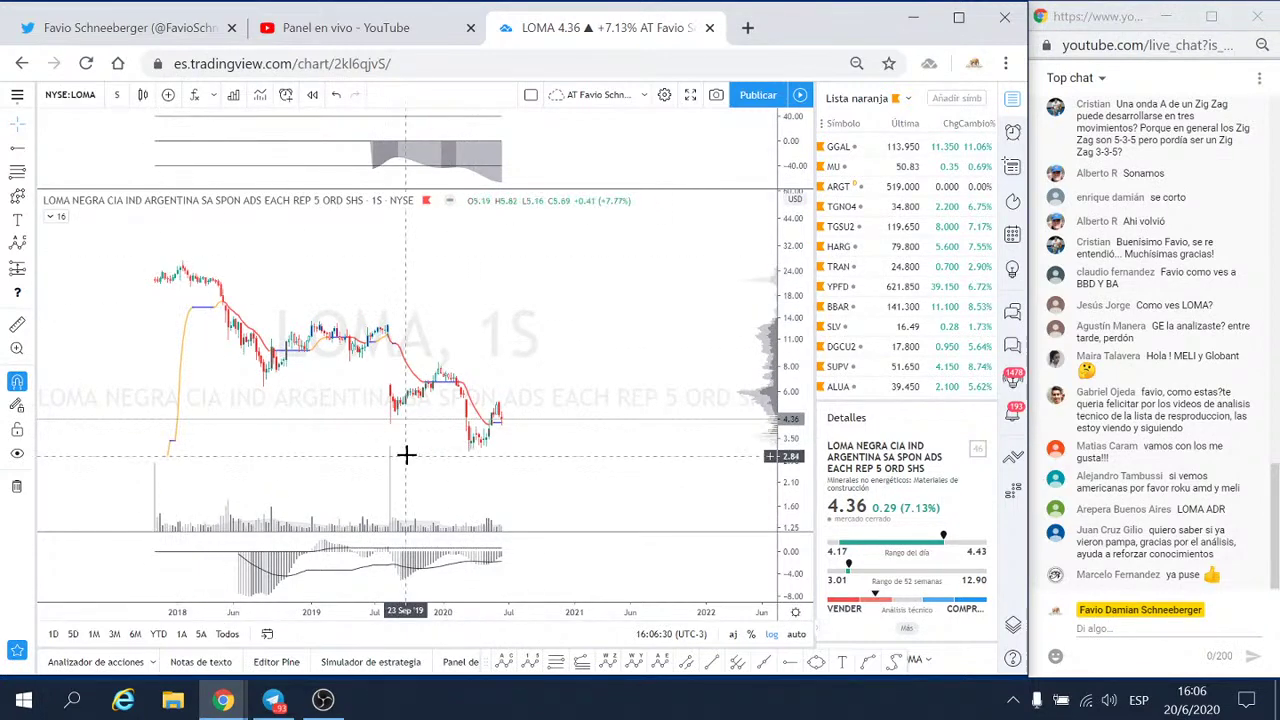
scroll(406, 455, "down", 2)
left_click_drag(384, 436, 271, 432)
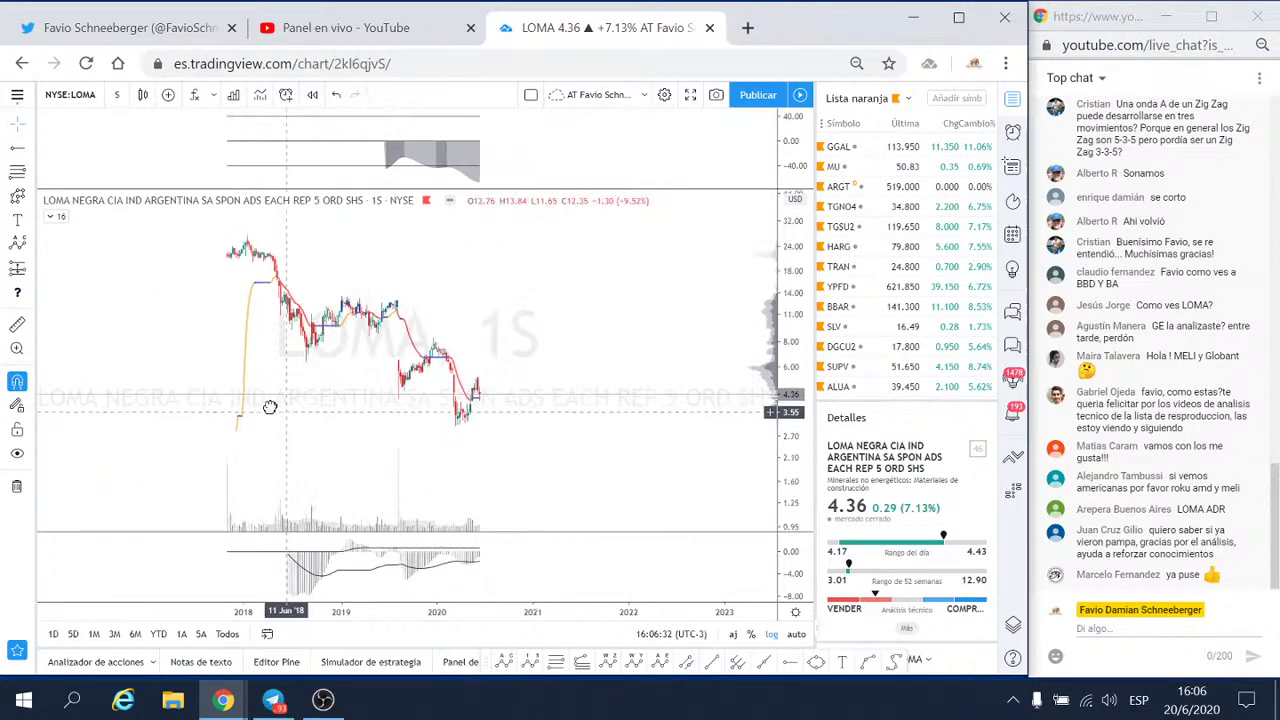
- Draw a triangle from the 2018 peak through the mid-2018 low to a far-right point
left_click(30, 200)
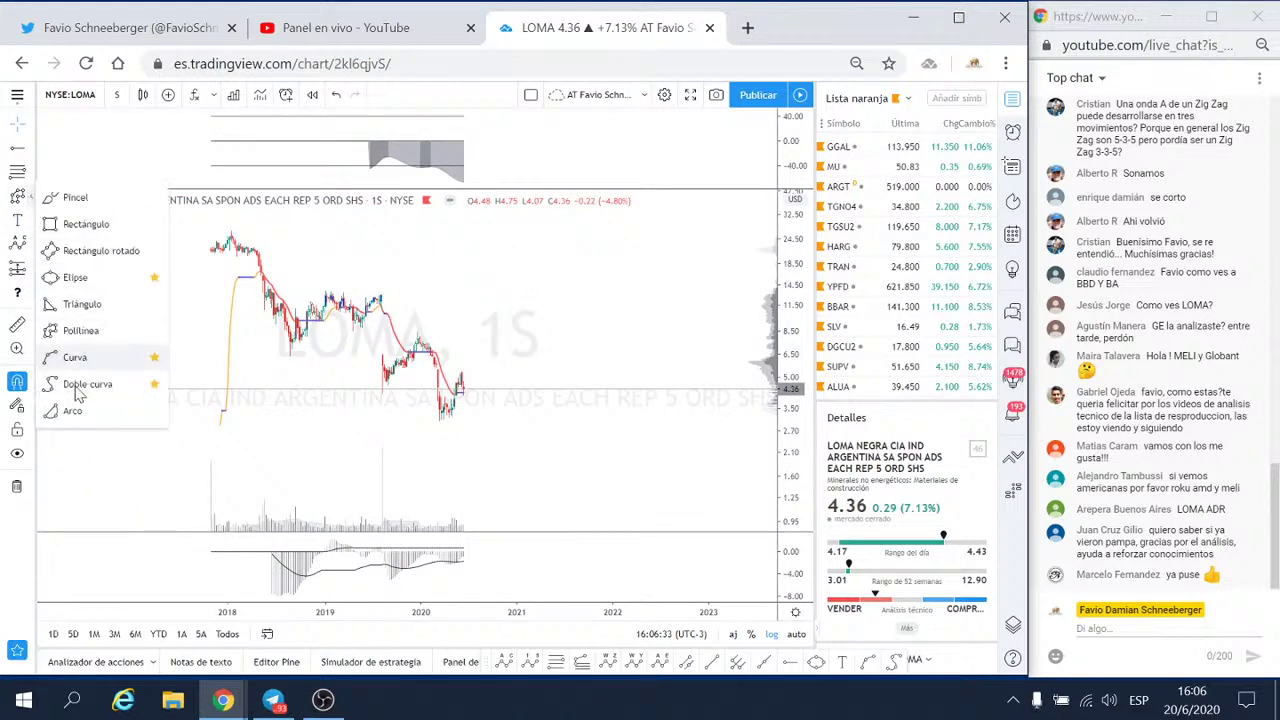
left_click(75, 300)
left_click(232, 236)
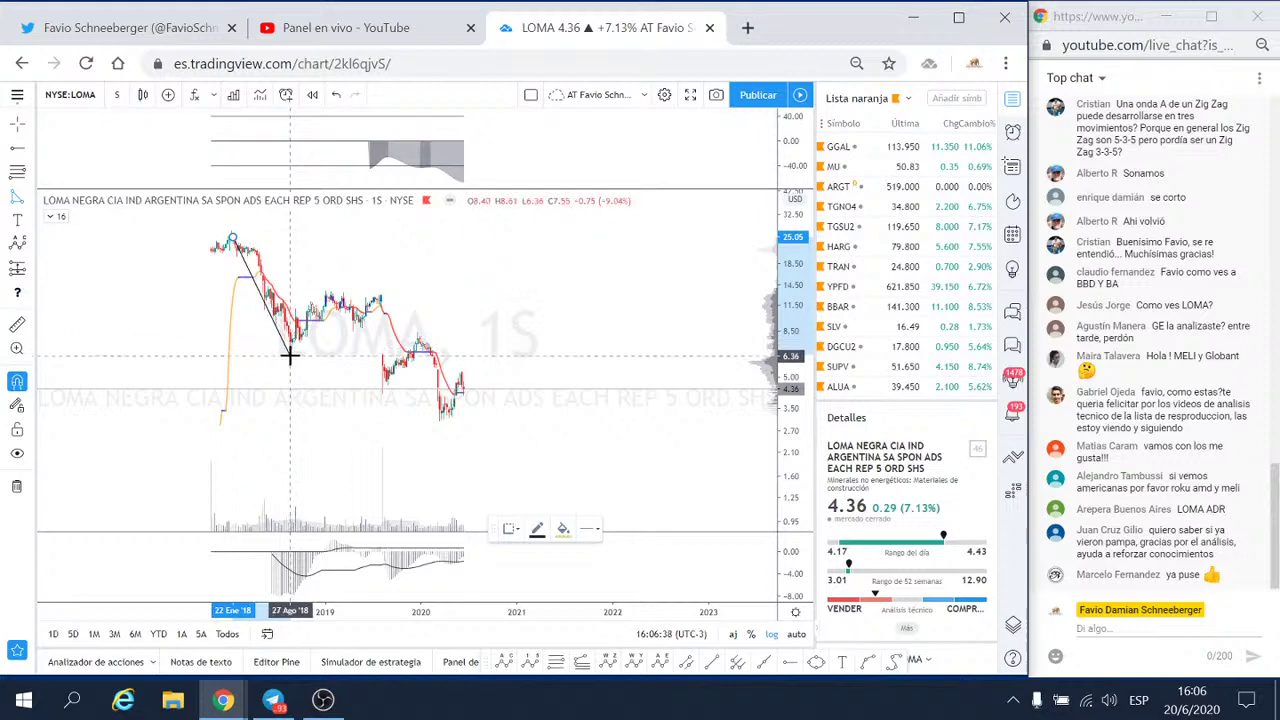
left_click(289, 355)
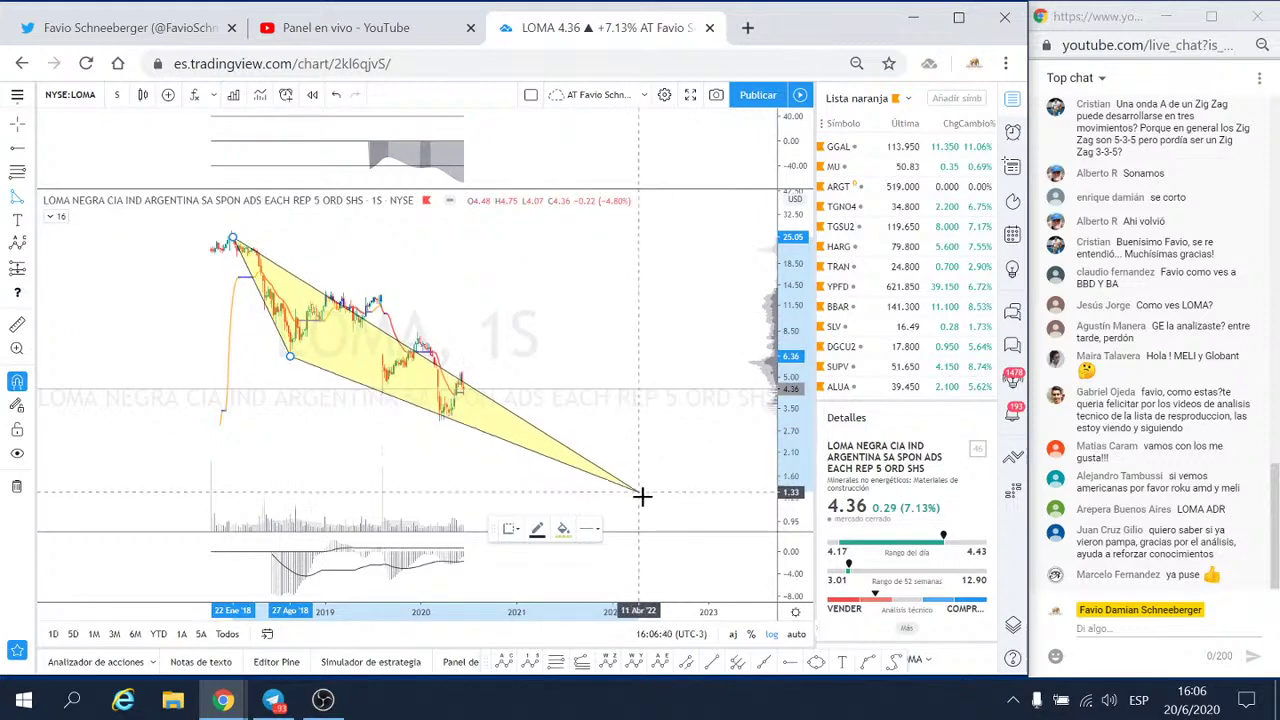
left_click(697, 495)
scroll(300, 257, "up", 1)
scroll(337, 277, "up", 1)
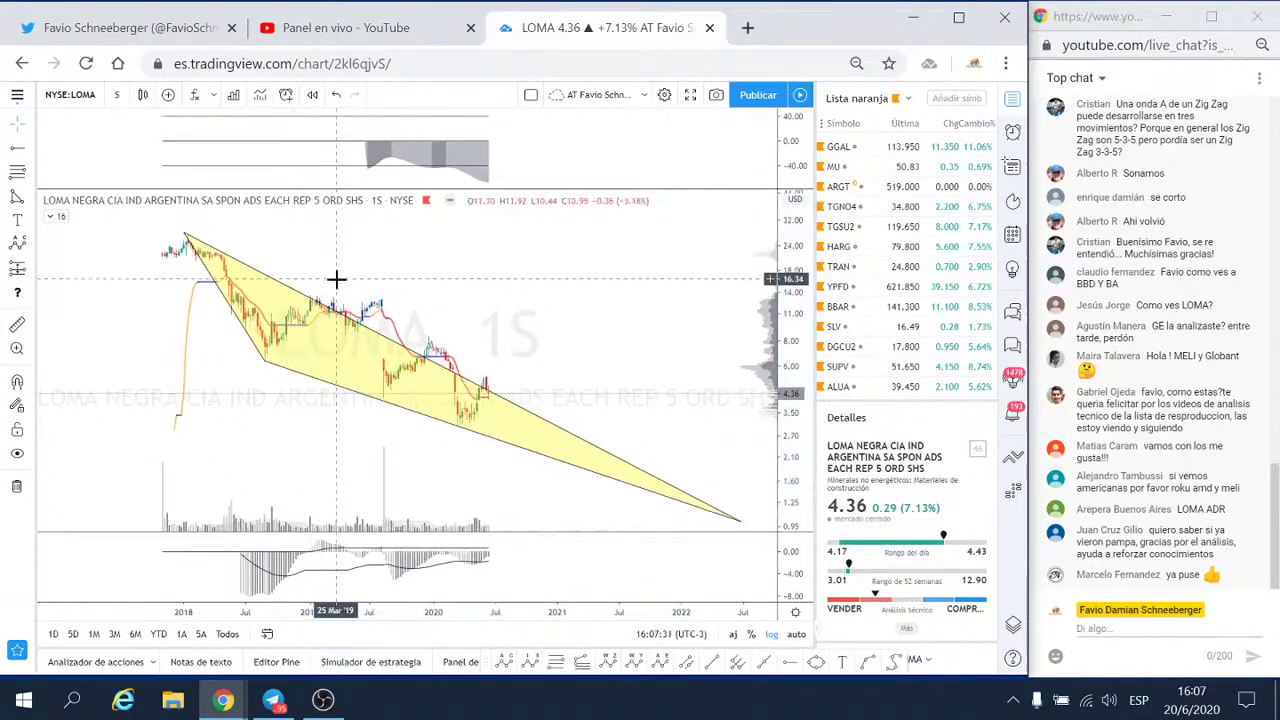
scroll(462, 362, "down", 2)
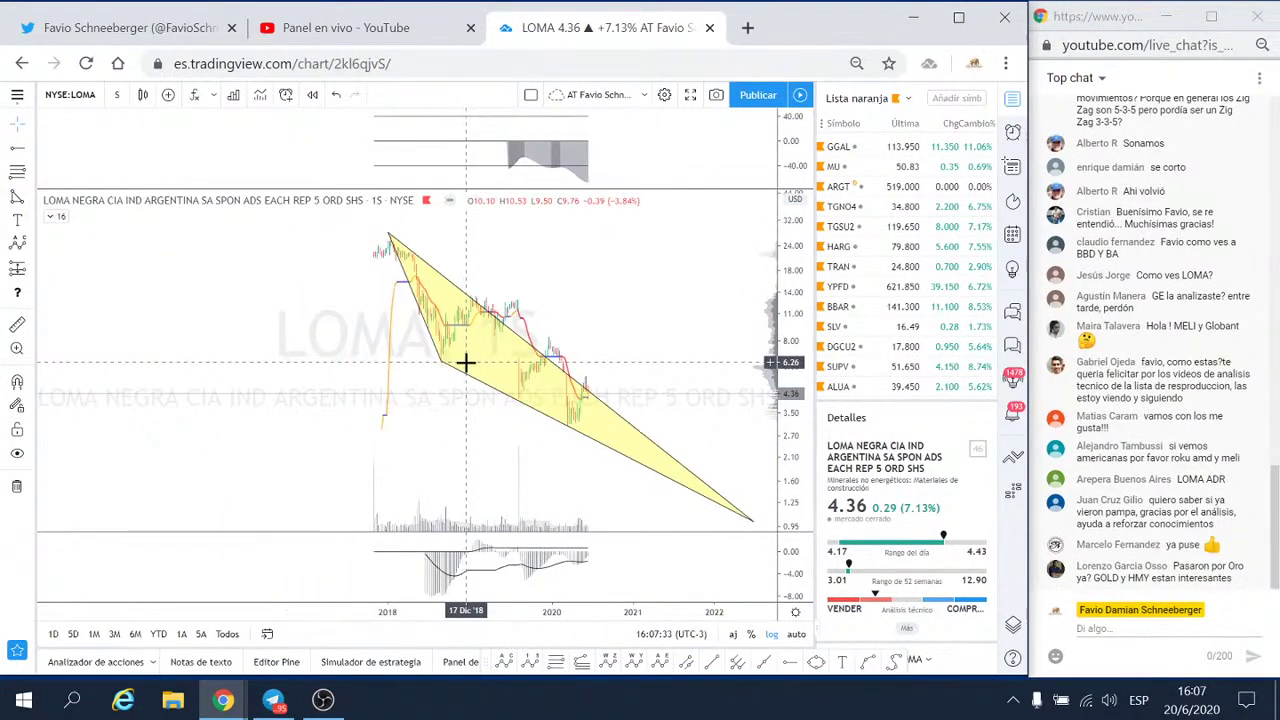
scroll(466, 362, "up", 1)
left_click_drag(467, 446, 449, 446)
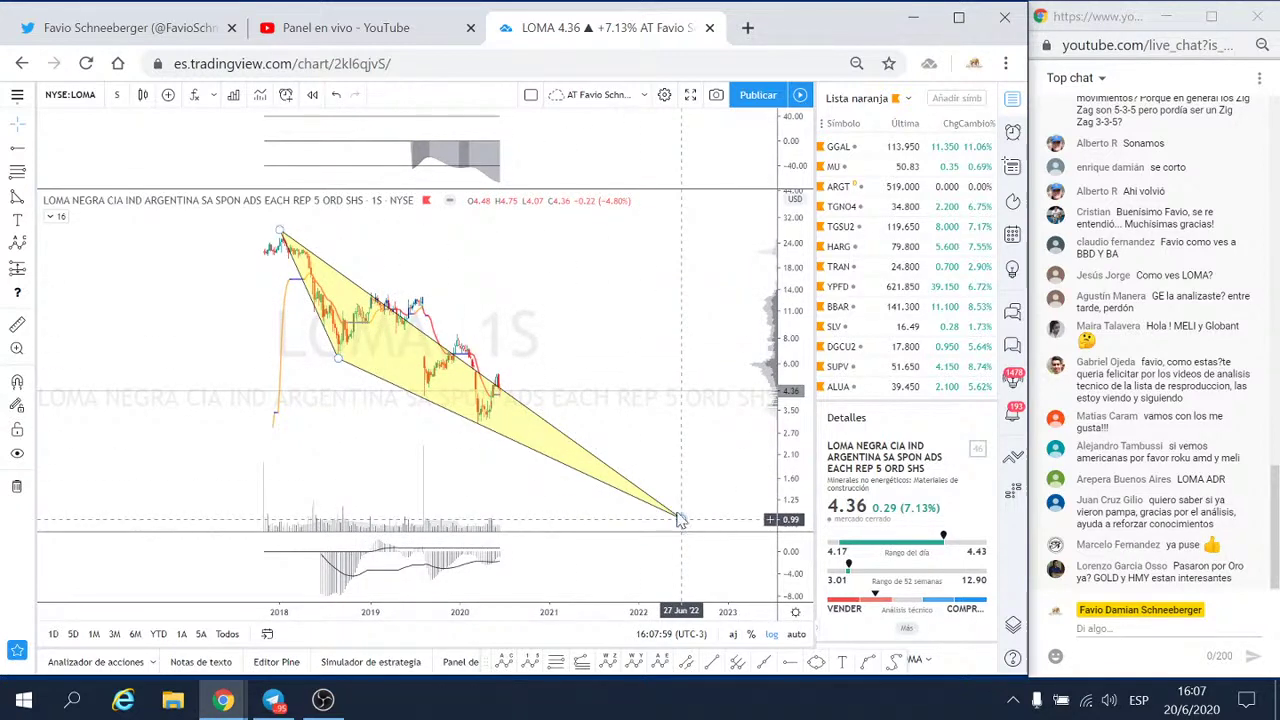
- Recentre the wedge on the weekly chart and expand the full list of chart indicators
scroll(575, 387, "down", 2)
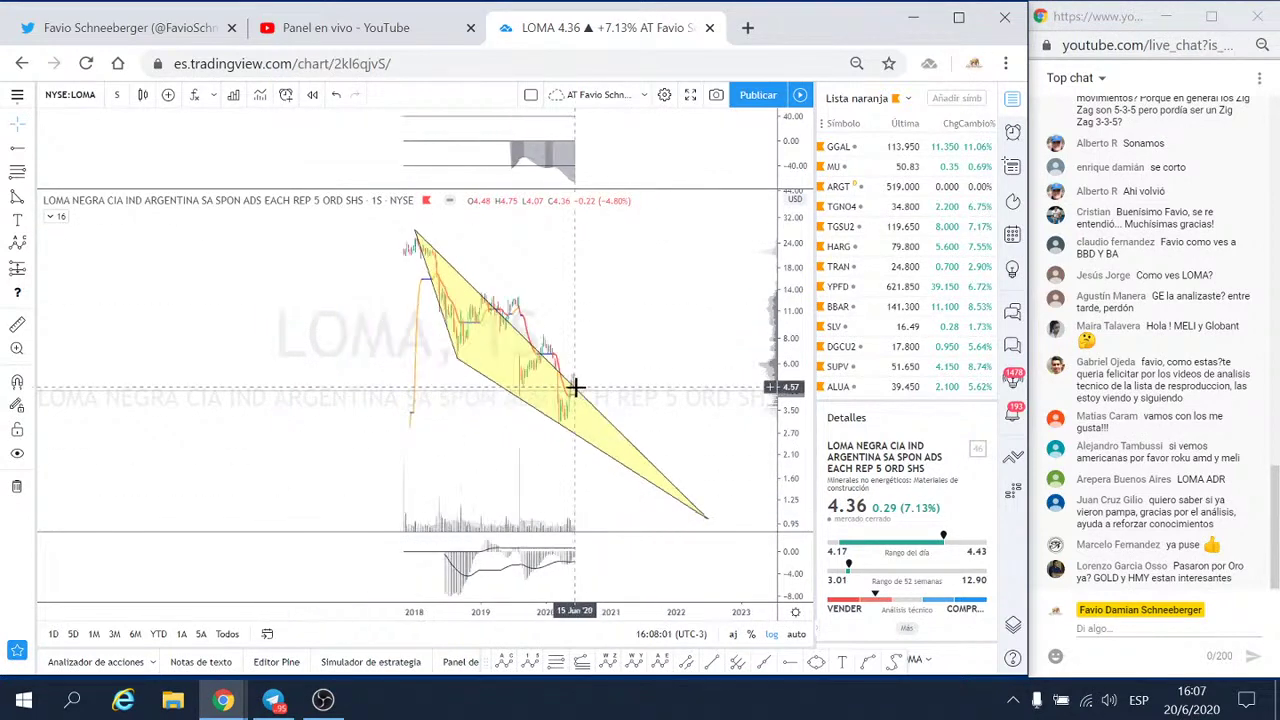
scroll(575, 387, "up", 2)
scroll(528, 409, "up", 2)
left_click_drag(400, 470, 612, 479)
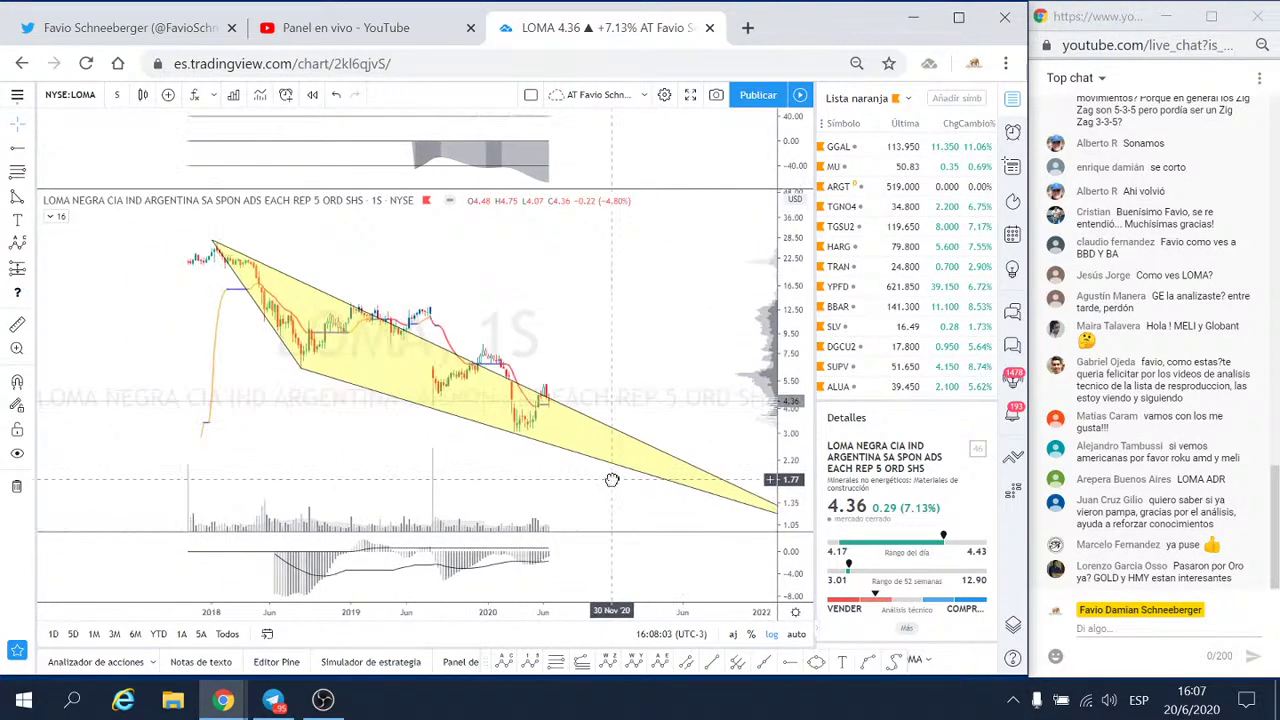
left_click_drag(420, 395, 364, 360)
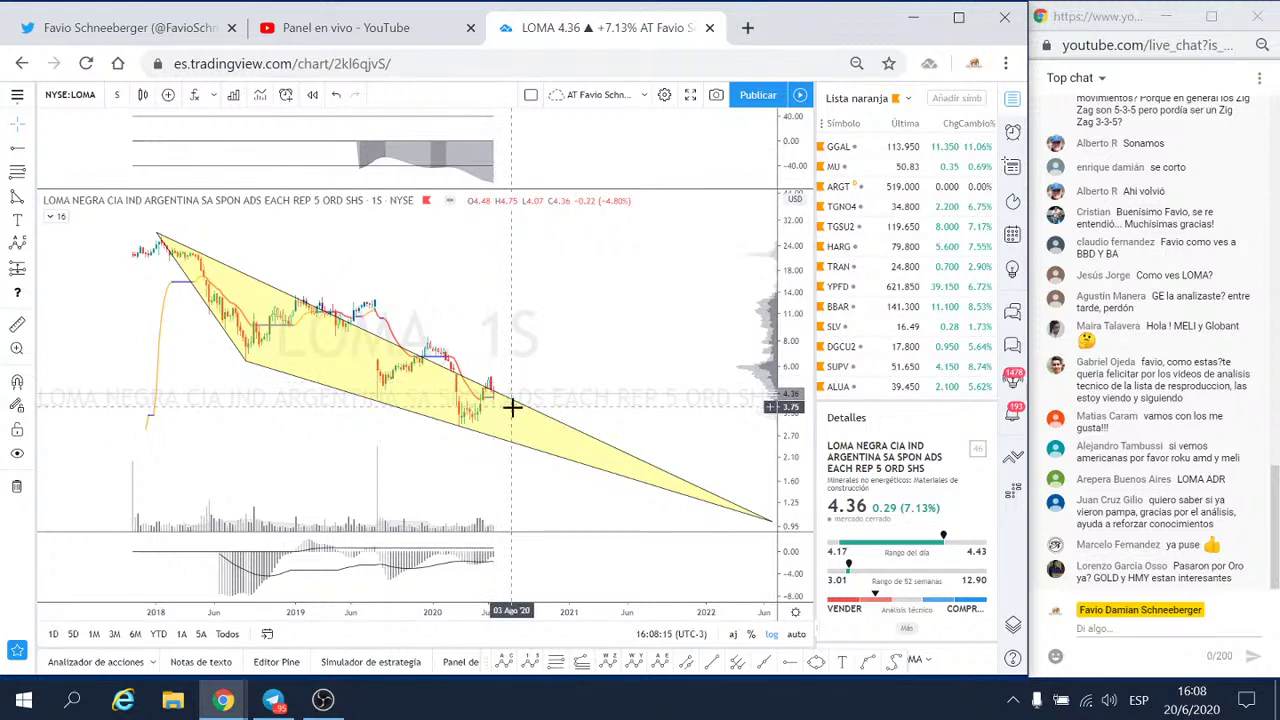
scroll(485, 405, "up", 1)
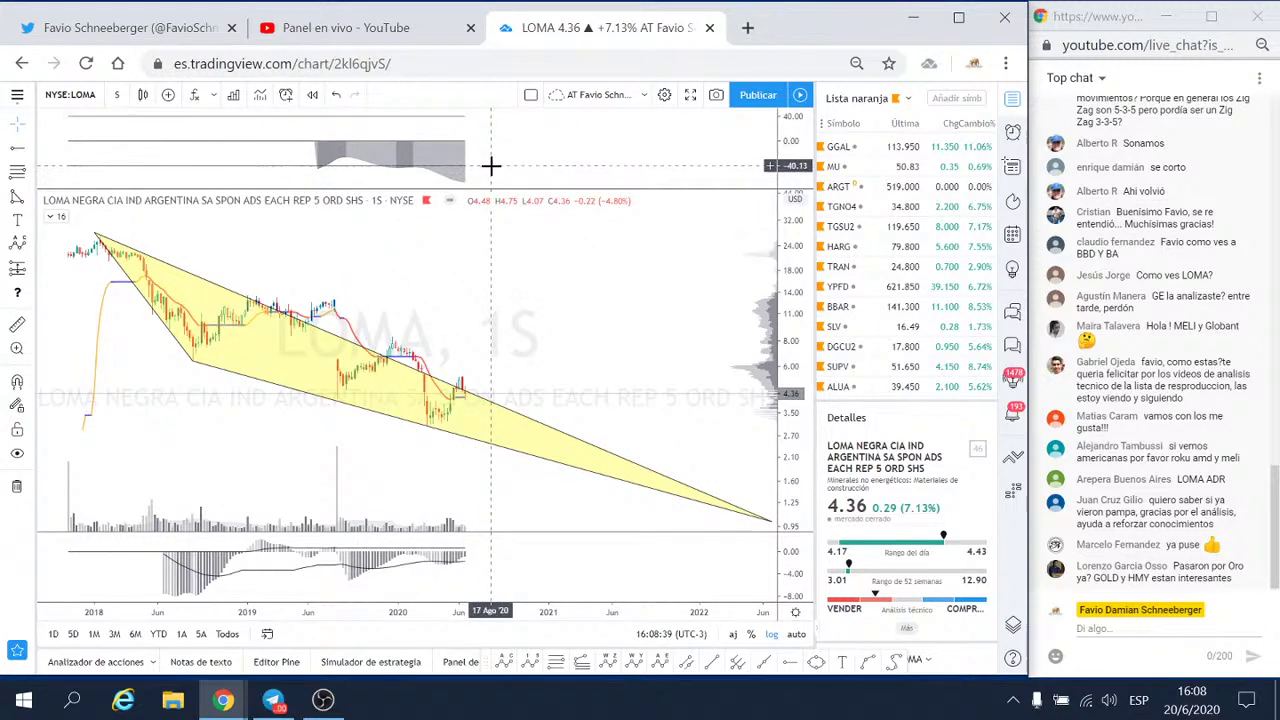
left_click(60, 216)
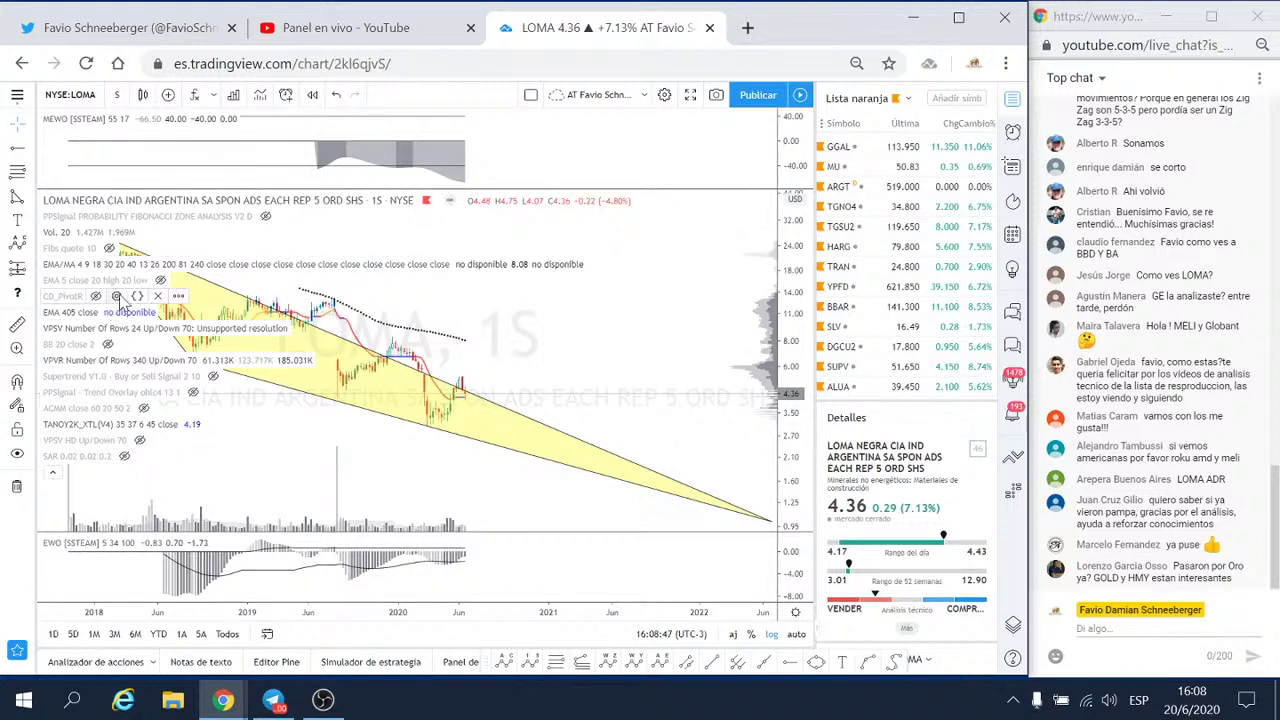
- Show the EMA 5 close 20 high 20 low lines and switch the chart to daily candles
left_click(161, 282)
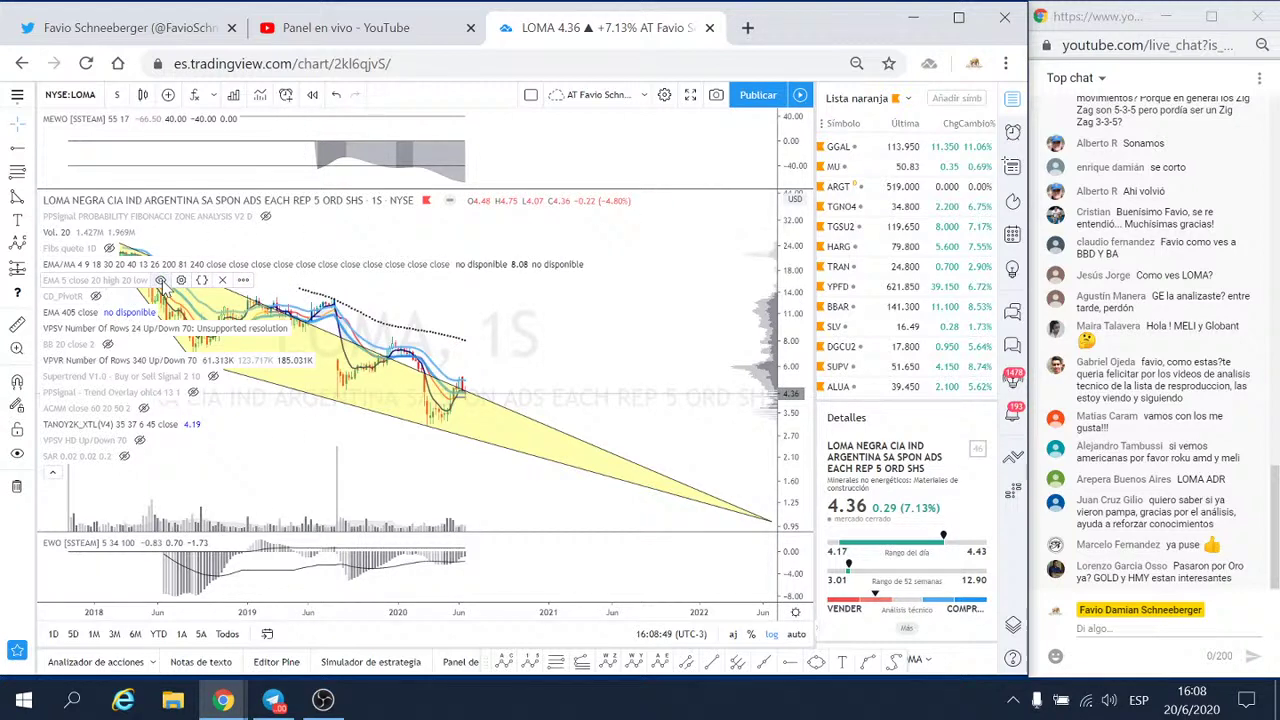
mouse_move(284, 450)
left_mouse_down()
mouse_move(453, 451)
mouse_move(351, 451)
left_mouse_up()
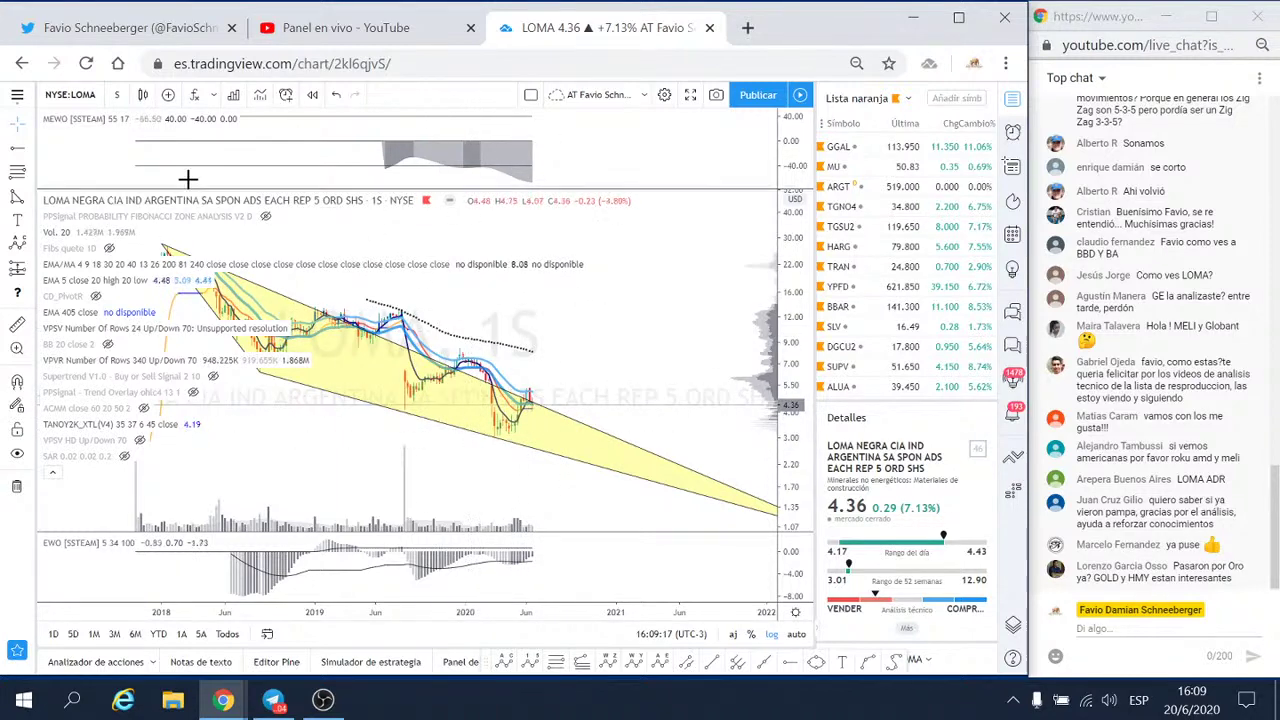
left_click(122, 97)
left_click(145, 440)
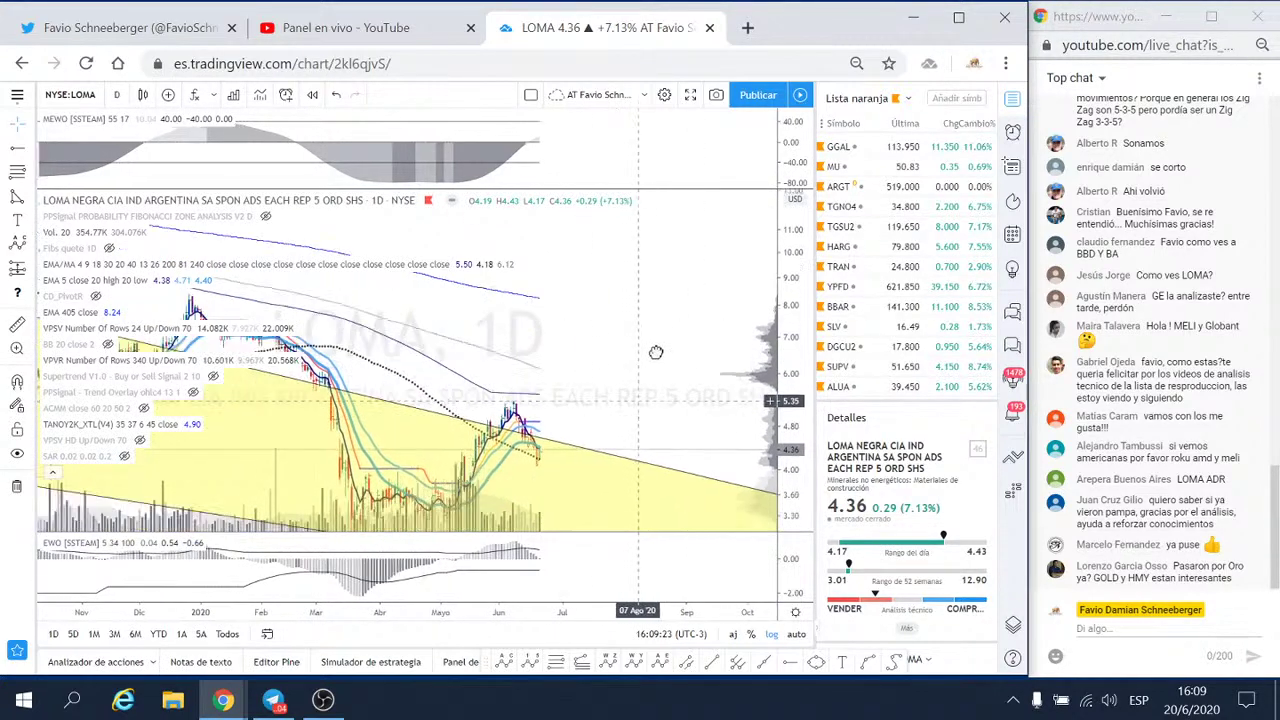
- Frame the daily chart on the 2020 drop and May–June rebound inside the wedge
left_click_drag(580, 447, 648, 301)
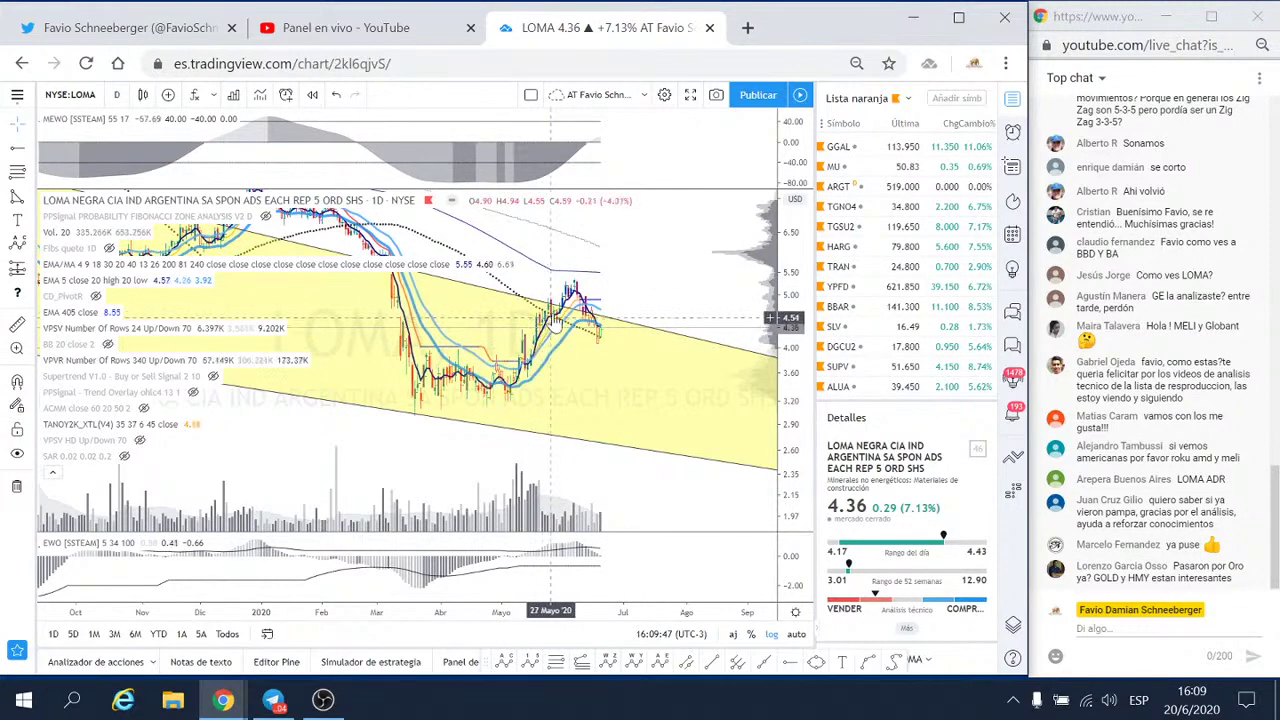
left_click_drag(613, 273, 590, 392)
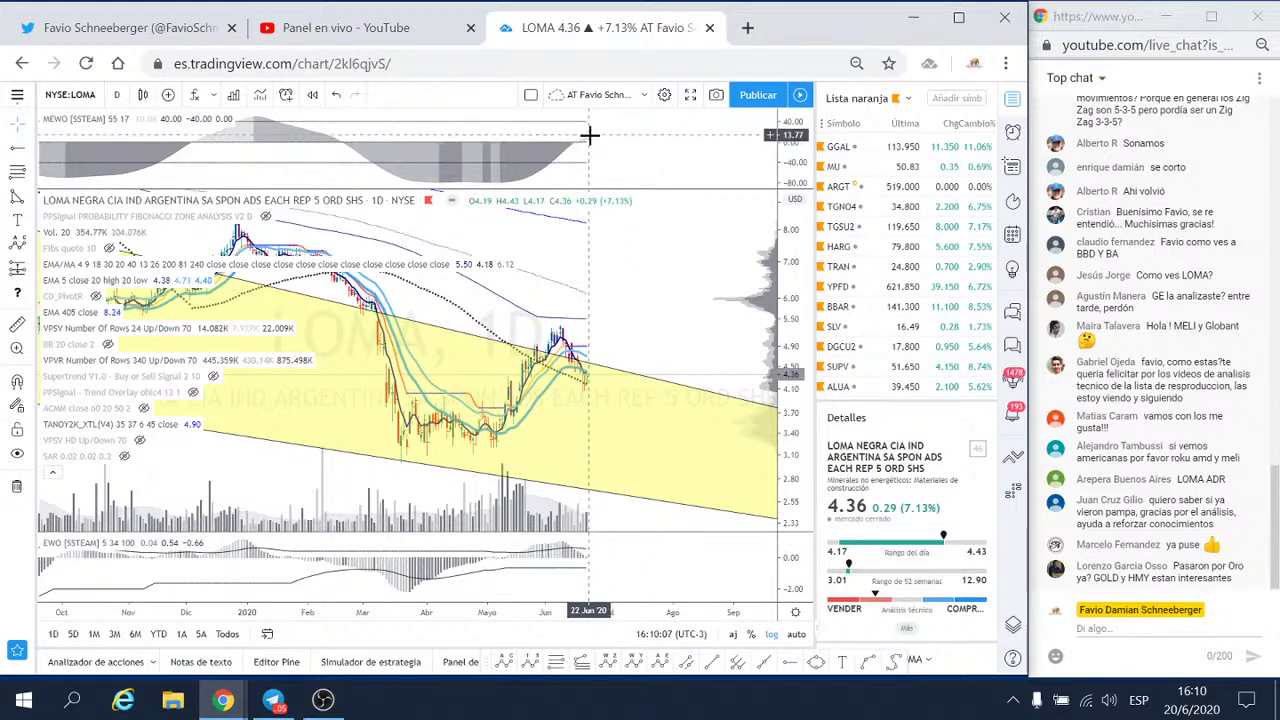
scroll(420, 145, "down", 3)
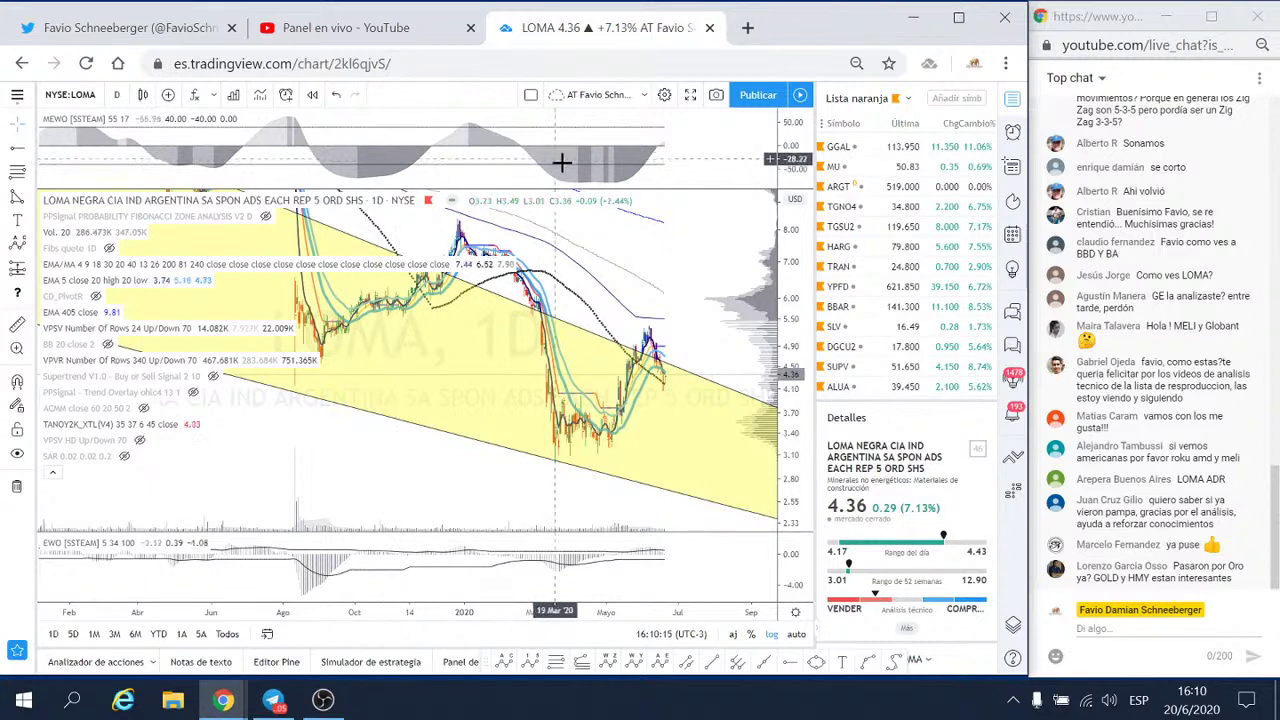
scroll(565, 374, "up", 2)
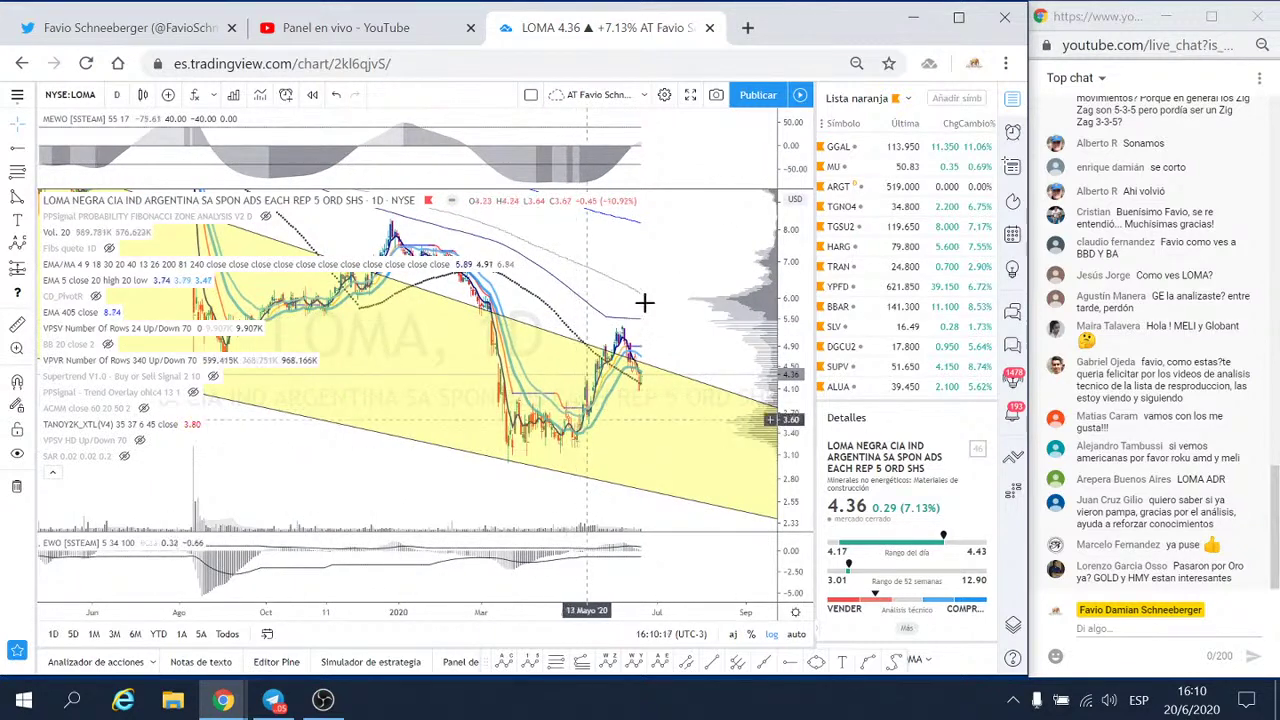
left_click_drag(665, 360, 583, 385)
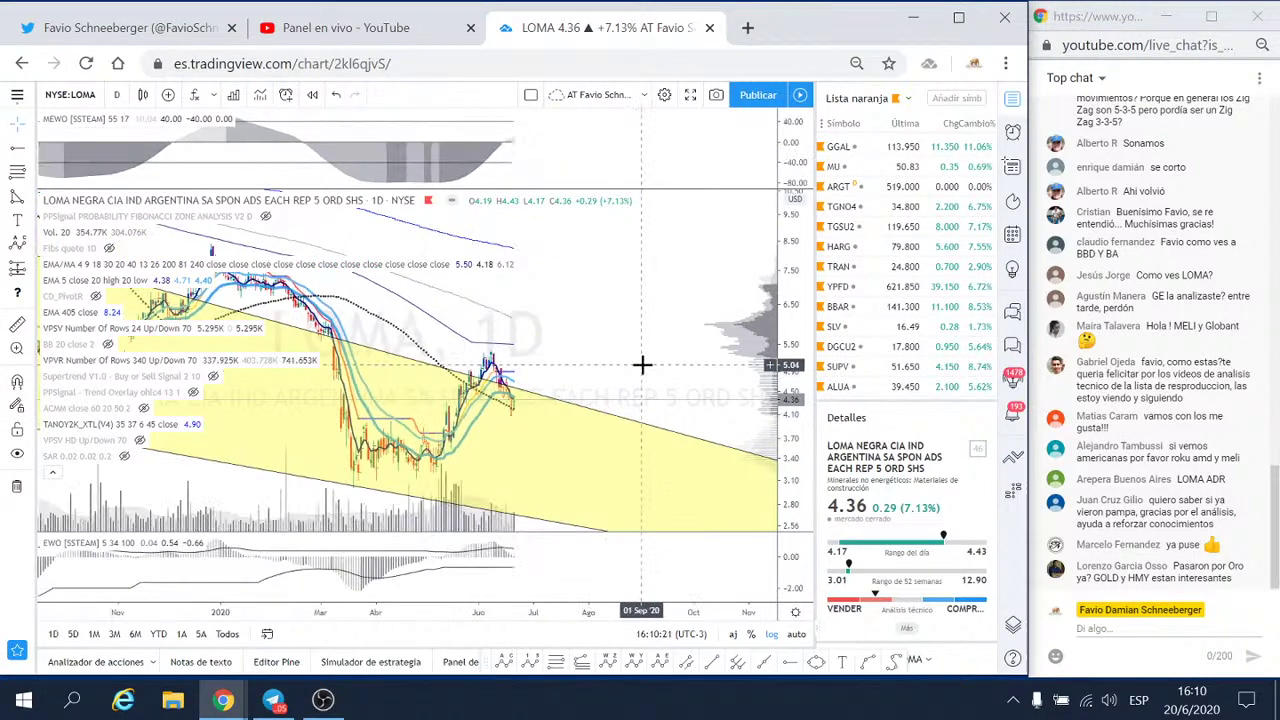
scroll(700, 372, "up", 1)
scroll(724, 375, "up", 3)
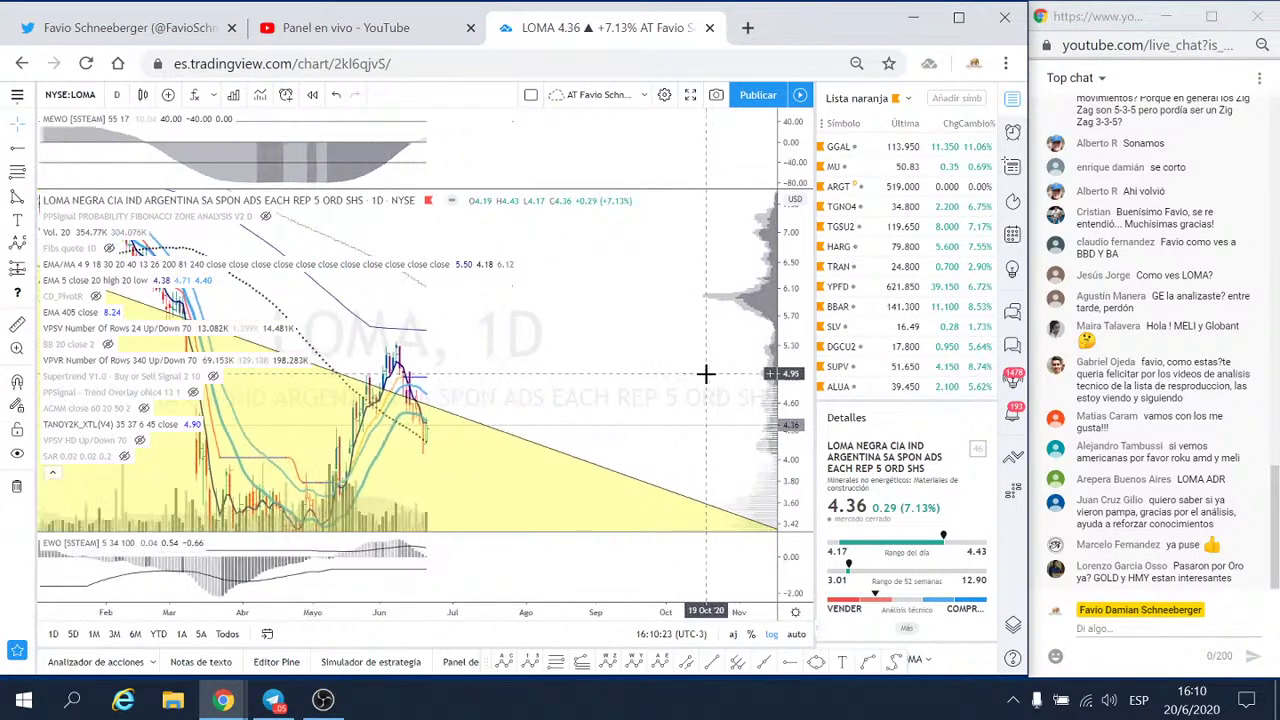
left_click_drag(724, 375, 711, 267)
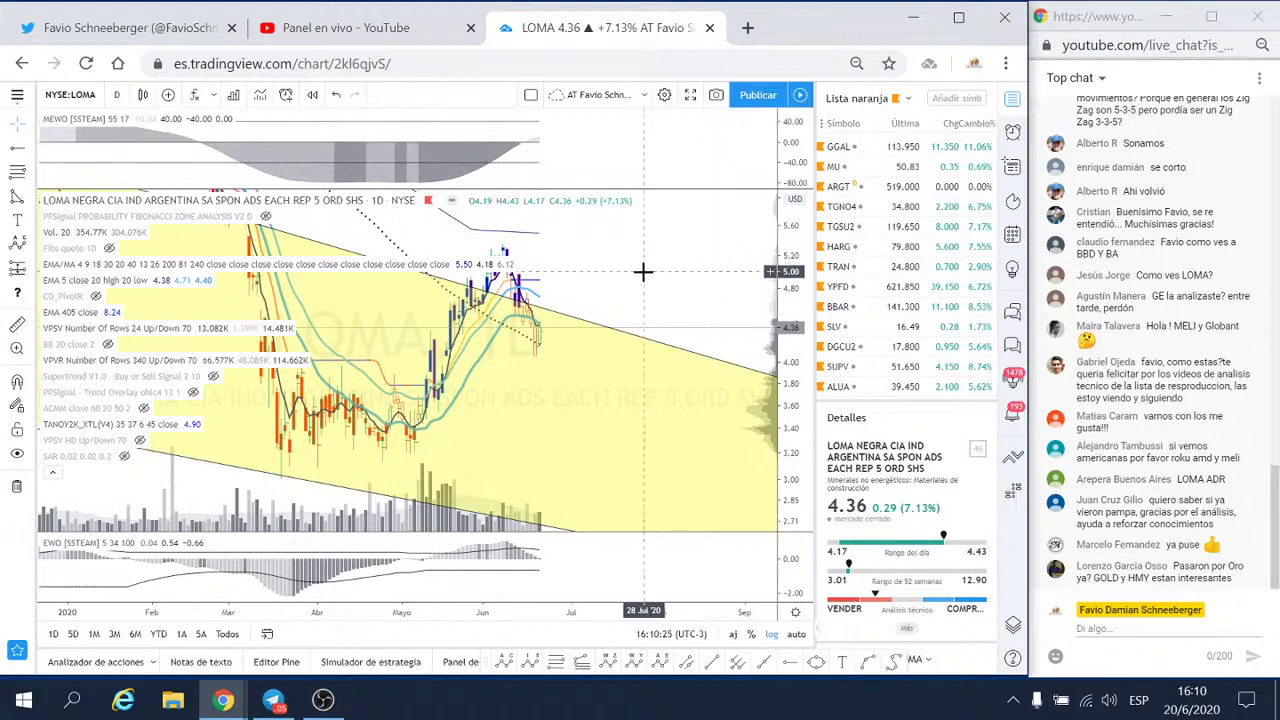
- Hide the EMA lines, draw a Fibonacci retracement from the May low to June high, and switch to a line chart
left_click(161, 281)
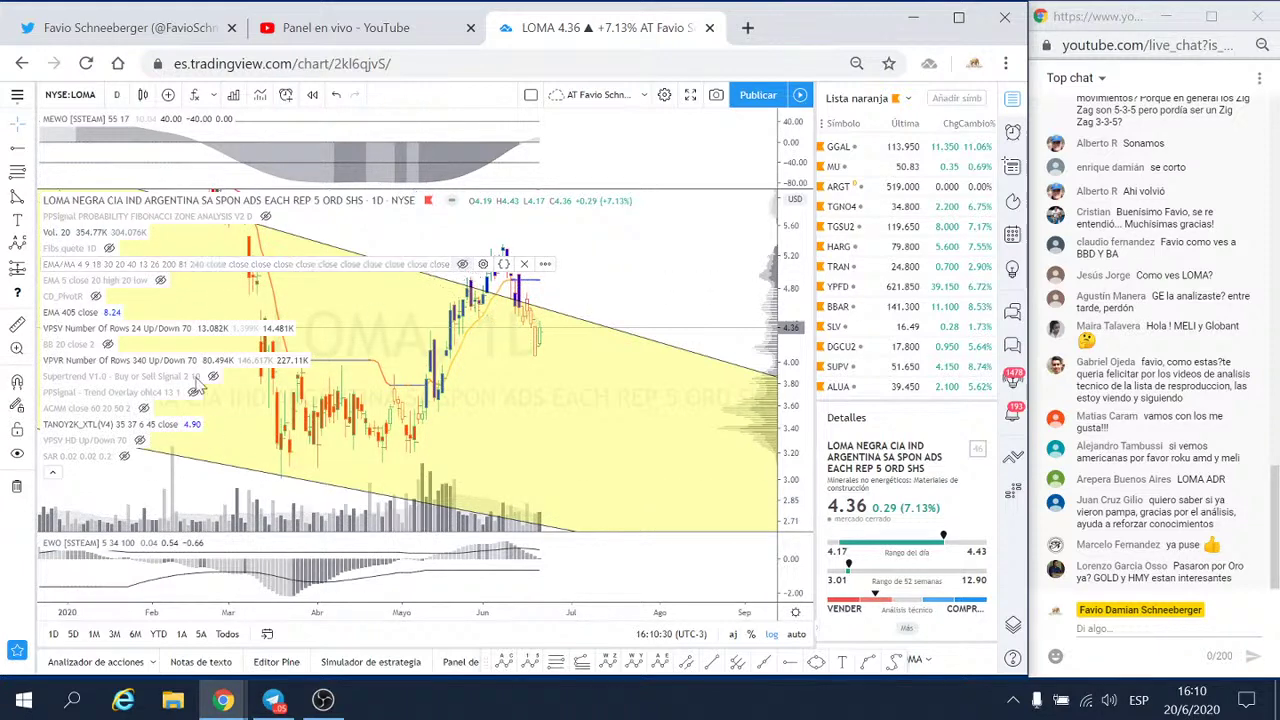
left_click(52, 472)
left_click(18, 173)
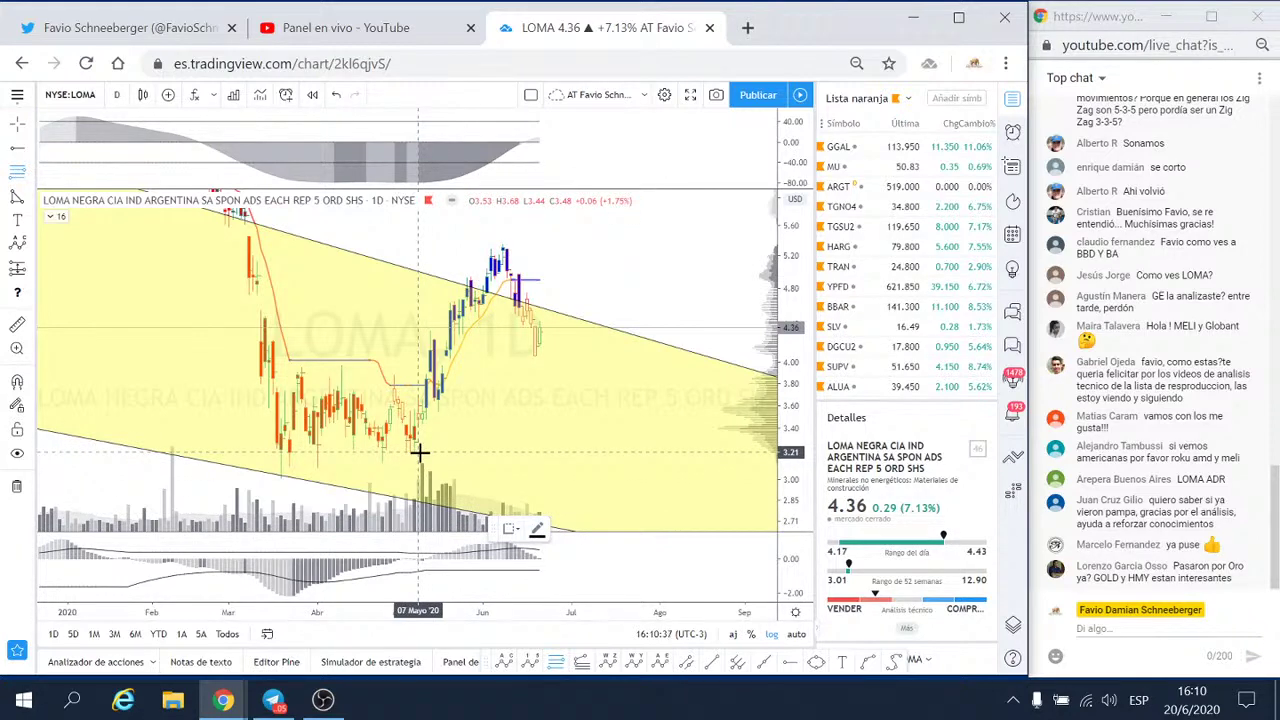
left_click(418, 452)
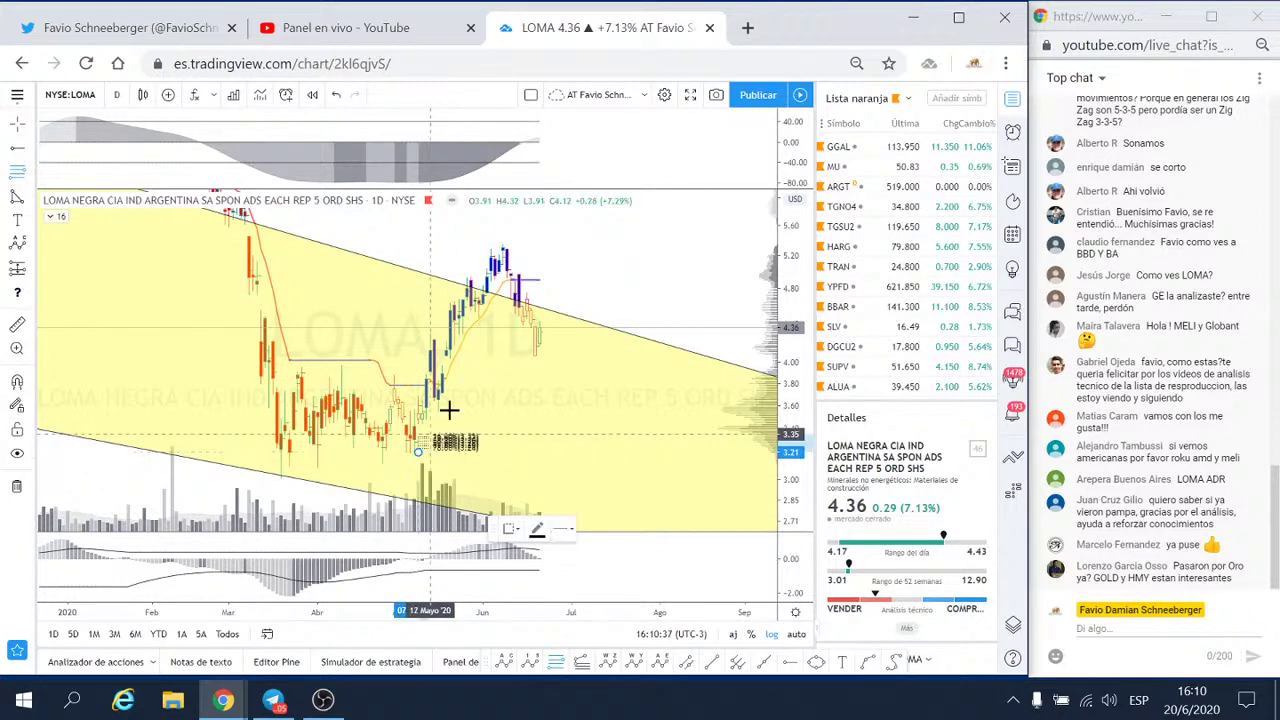
left_click(585, 242)
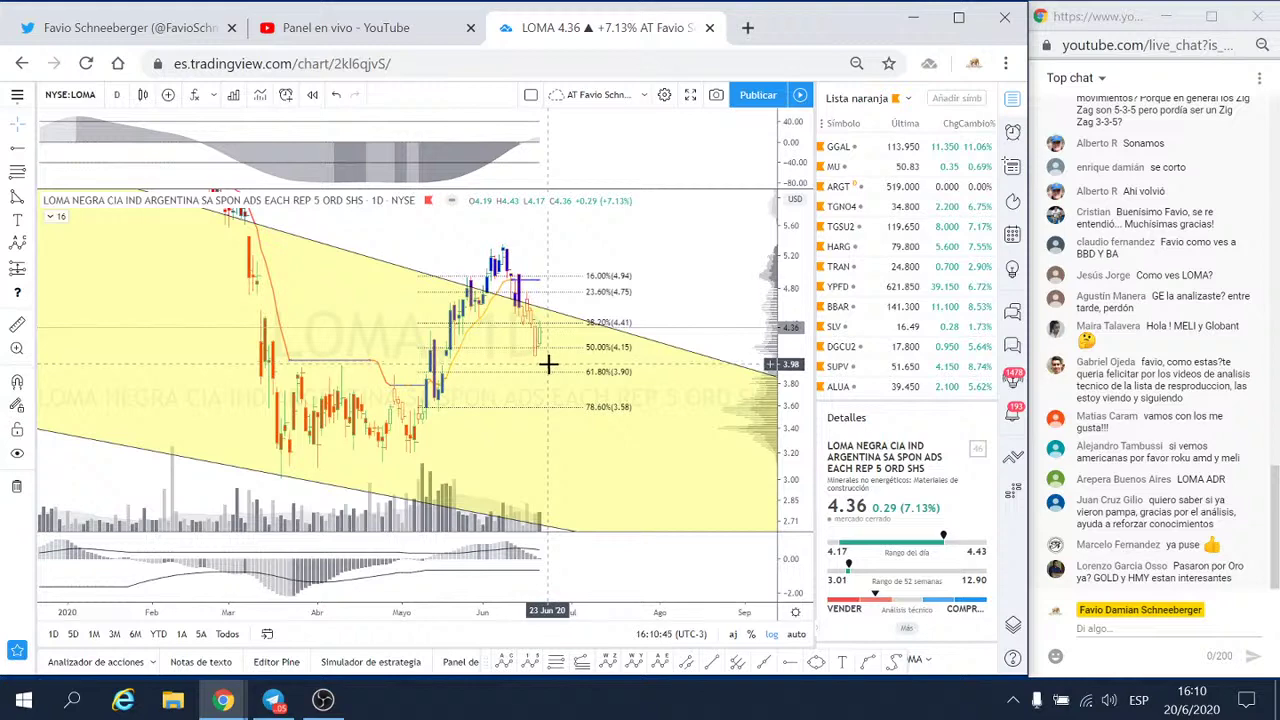
left_click(143, 95)
left_click(150, 245)
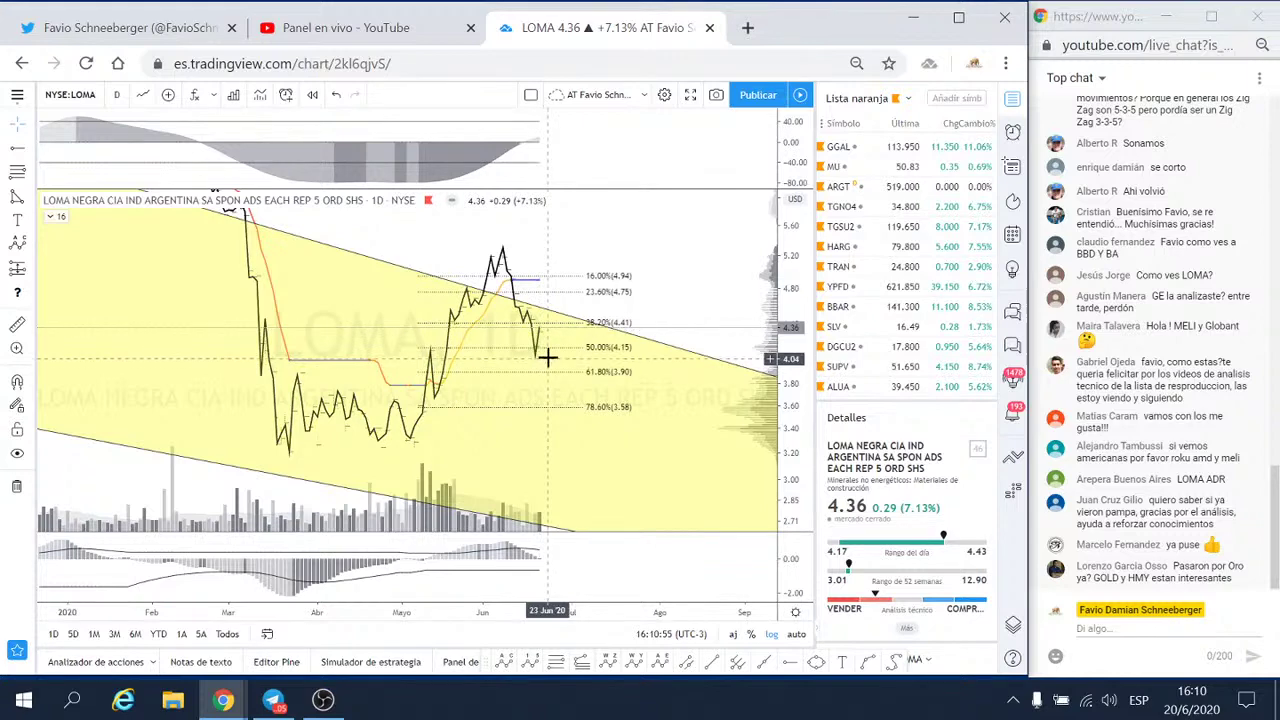
- Switch LOMA to the 4-hour then 1-hour interval and zoom onto June's pullback between 38.2% and 50%
left_click(116, 94)
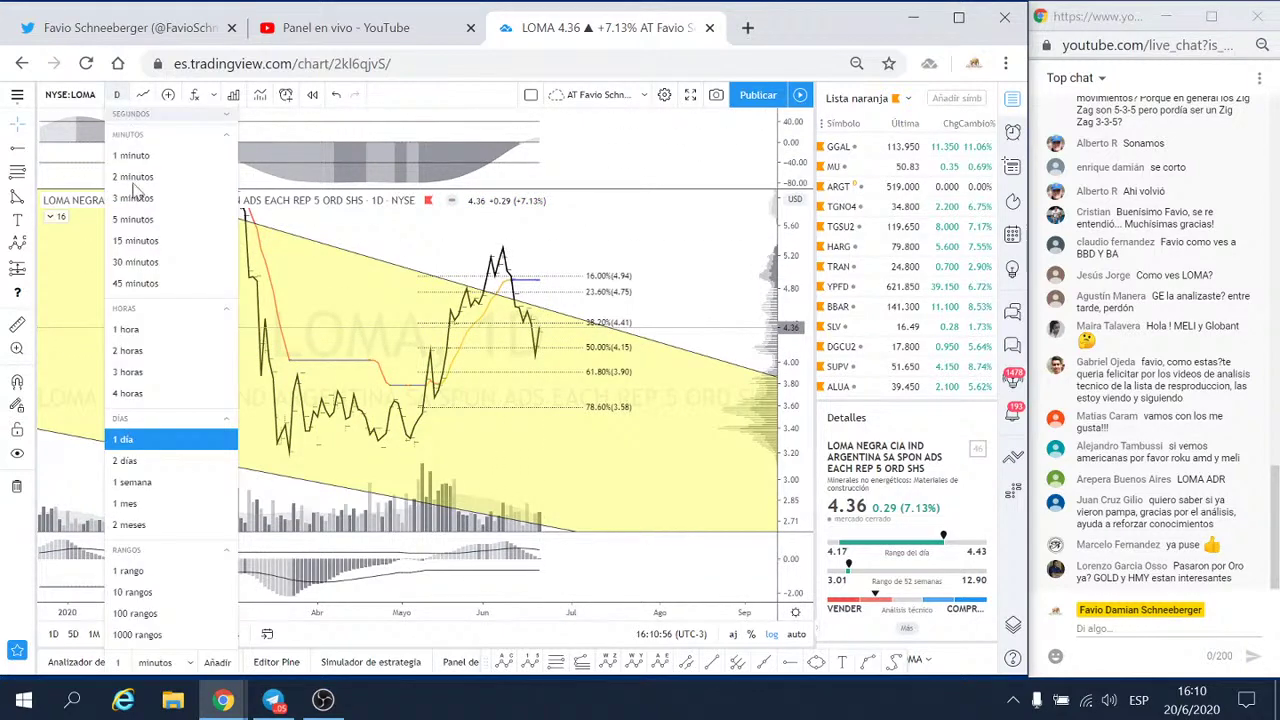
left_click(142, 400)
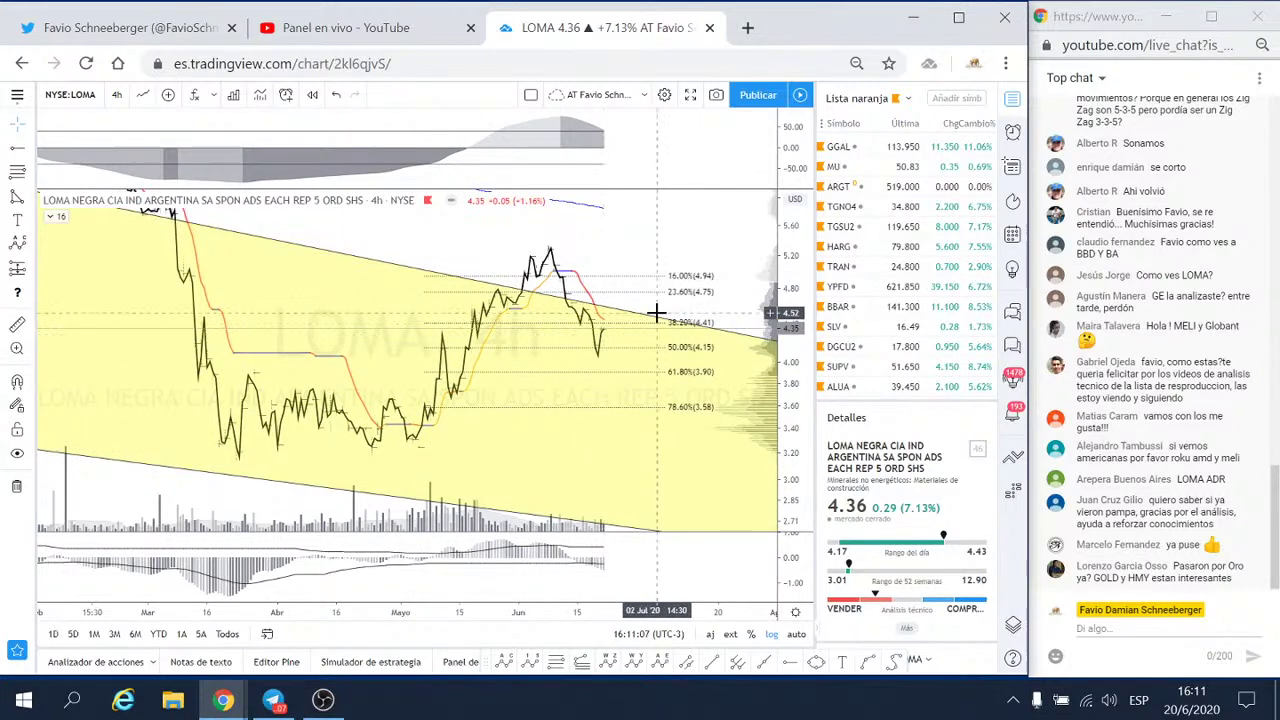
scroll(657, 302, "down", 1)
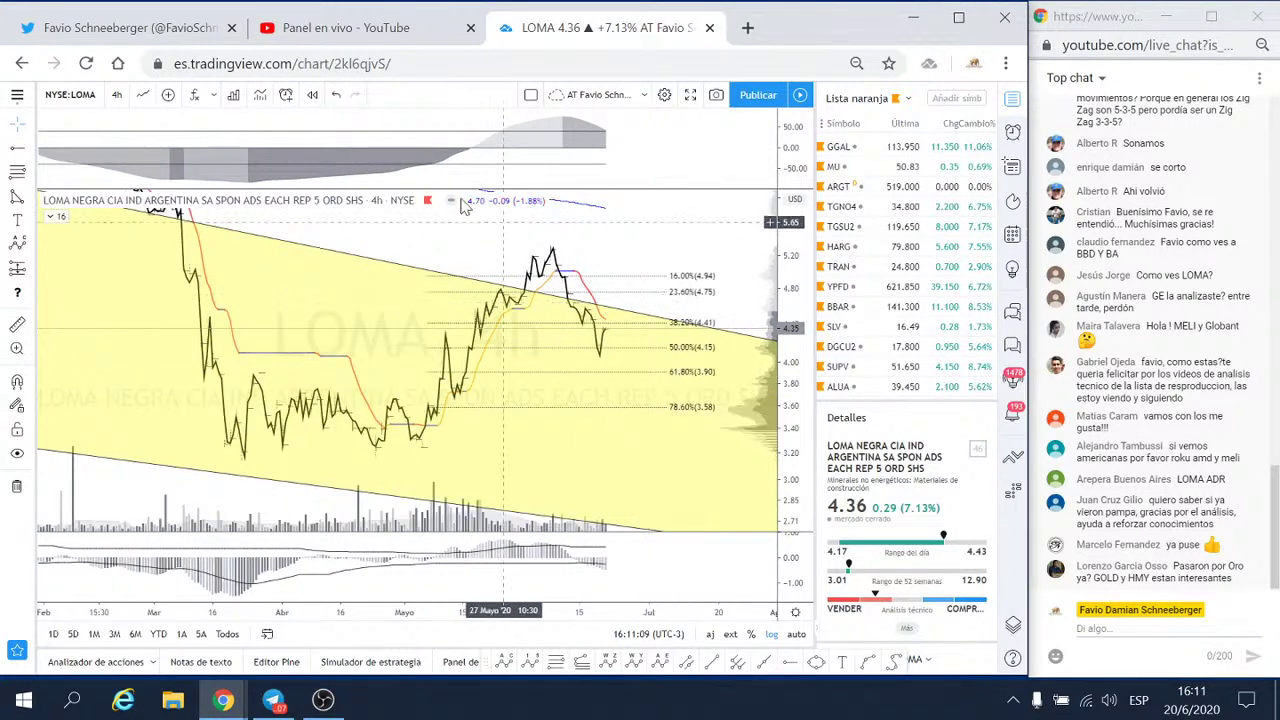
left_click(117, 97)
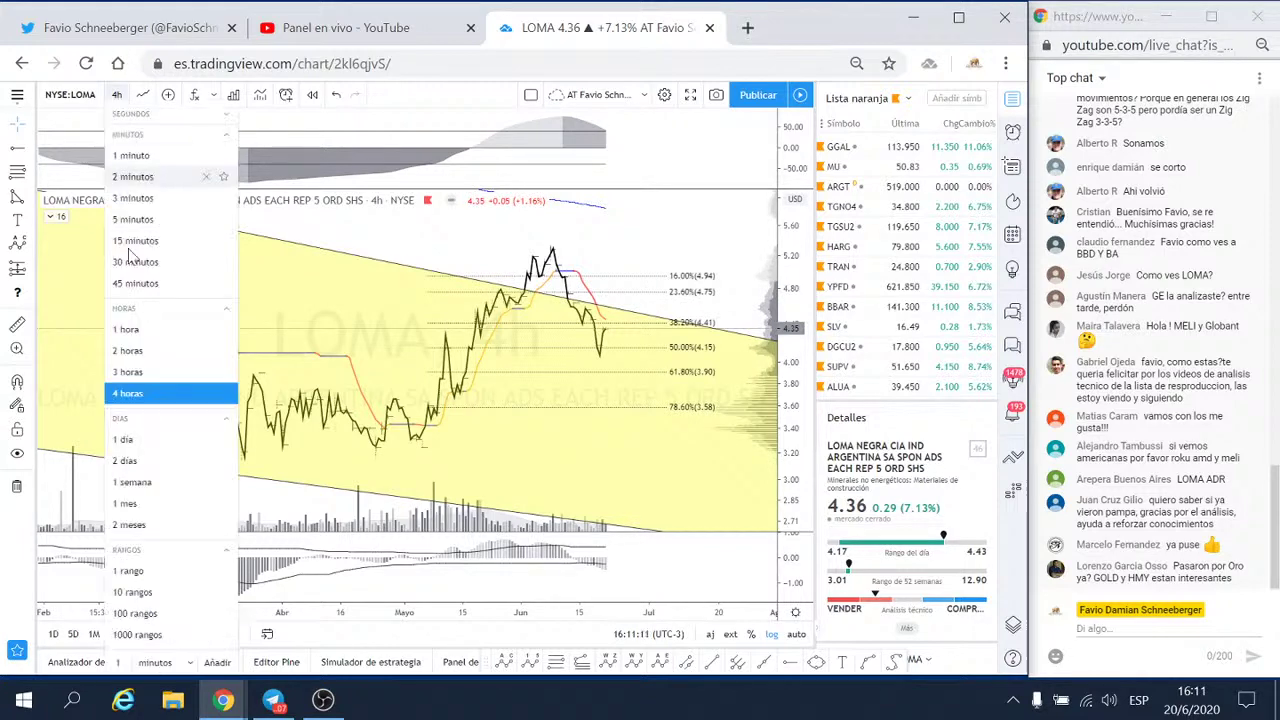
left_click(140, 325)
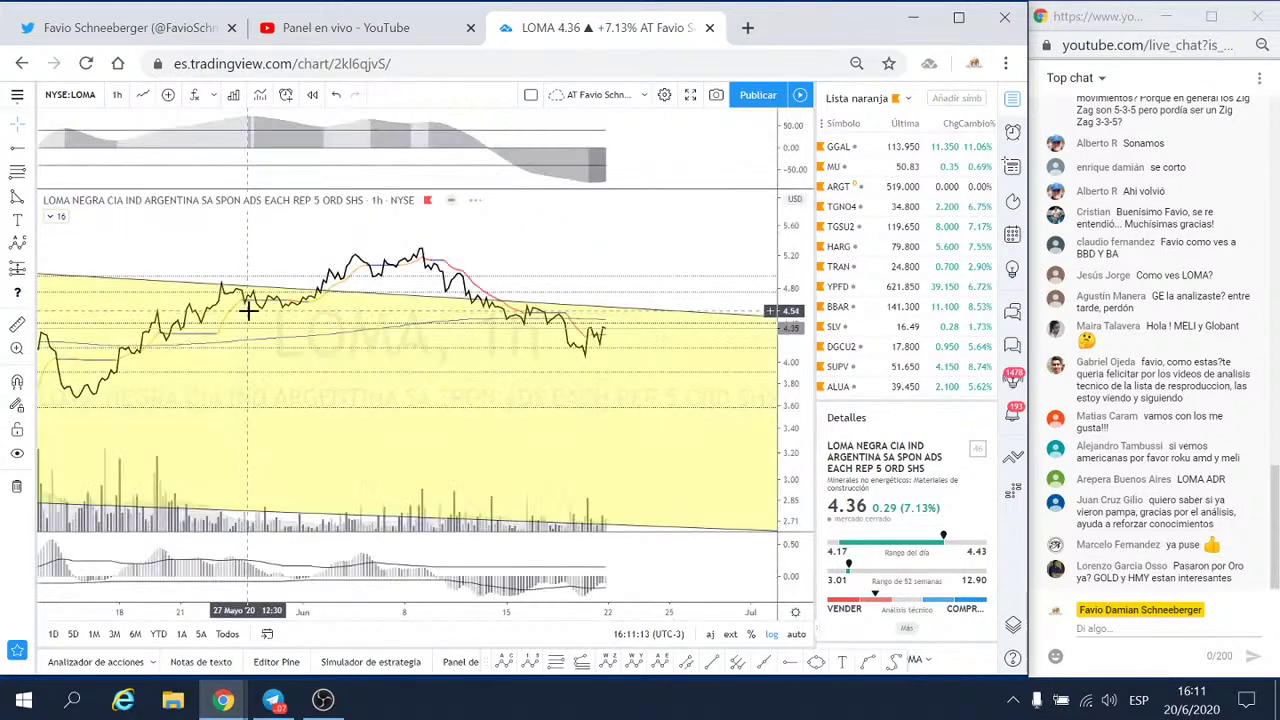
scroll(300, 305, "up", 1)
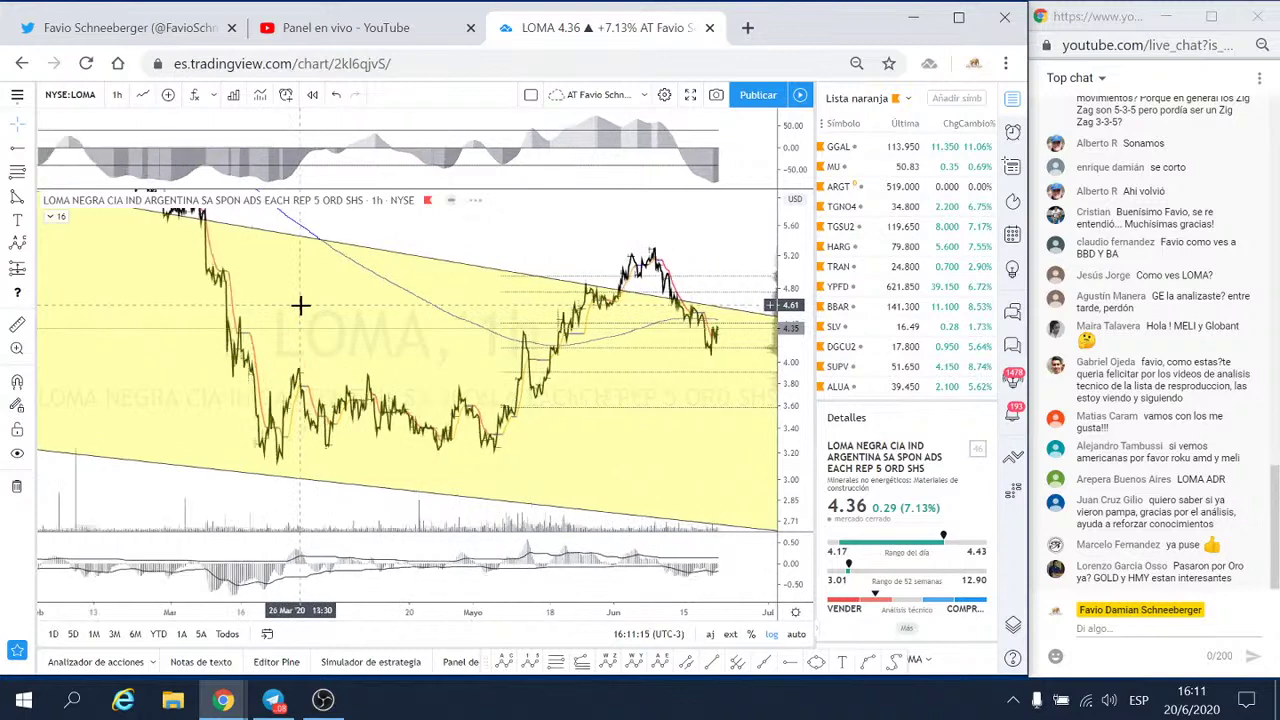
scroll(300, 305, "up", 1)
scroll(300, 305, "up", 1)
scroll(300, 305, "up", 1)
scroll(300, 305, "up", 2)
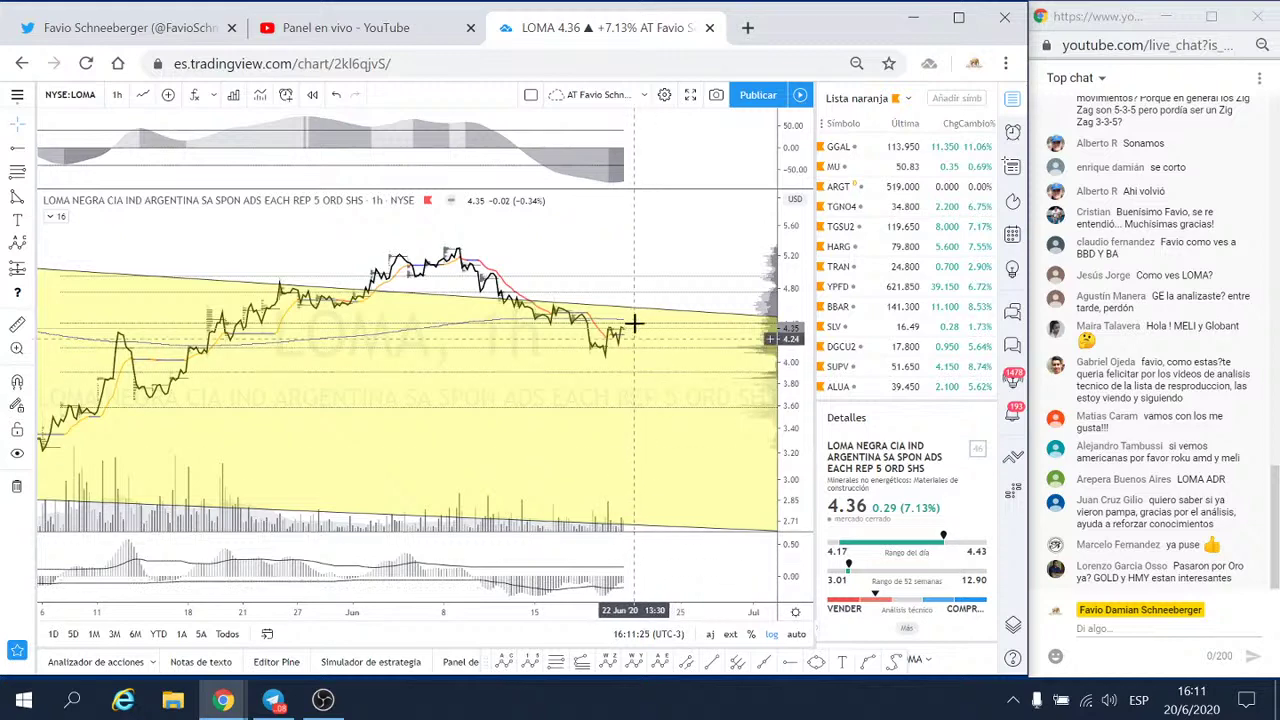
scroll(676, 510, "down", 3)
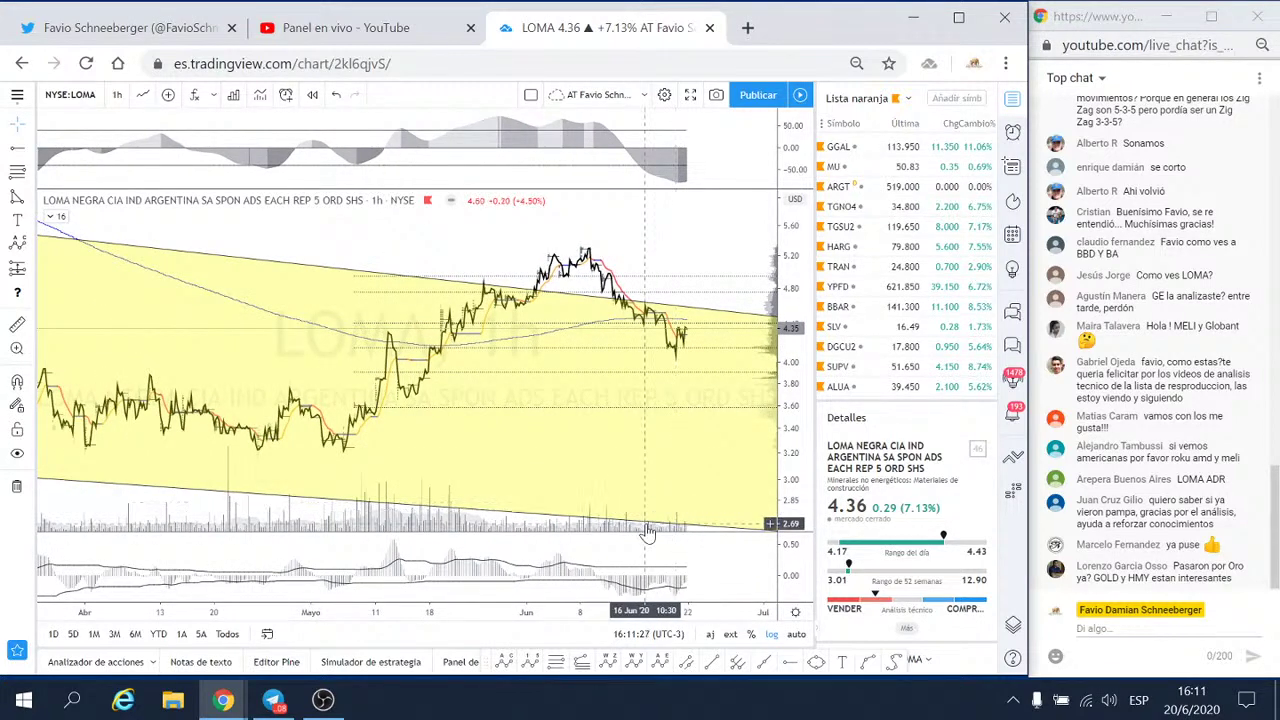
left_click_drag(706, 241, 510, 250)
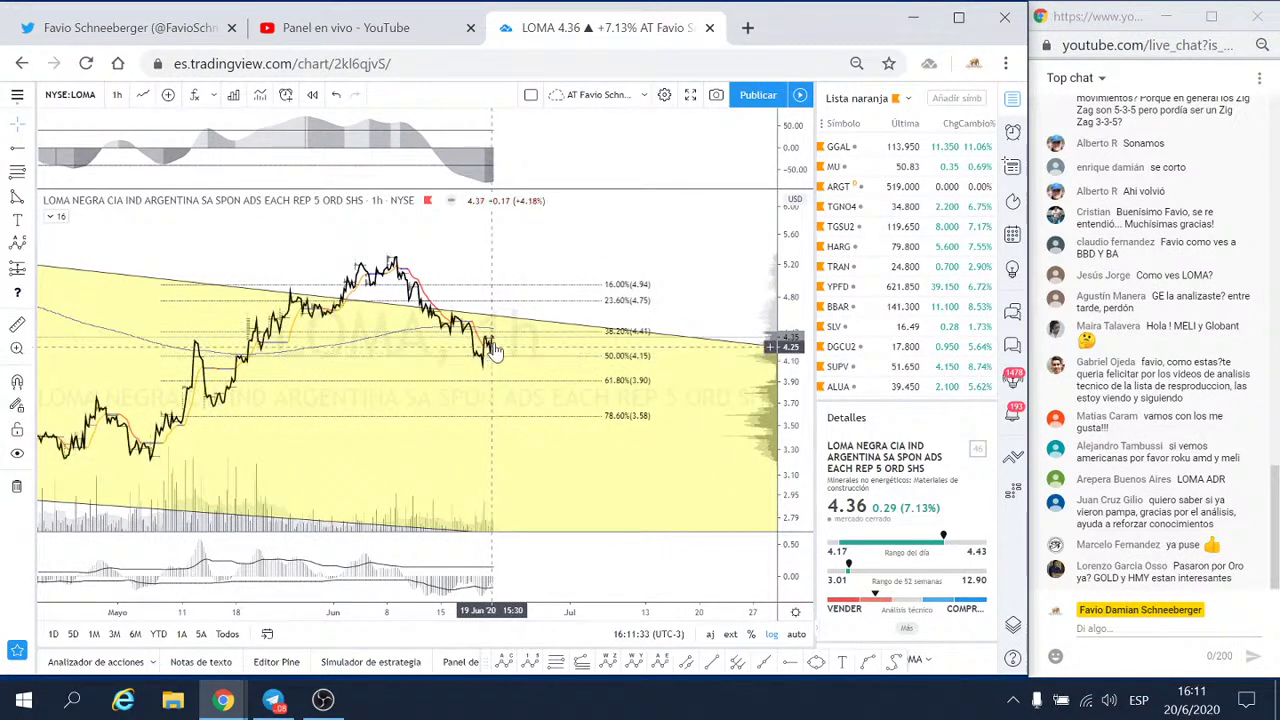
- Draw a second Fibonacci retracement from the June peak near 5.31 down to the low near 4.01
left_click(16, 174)
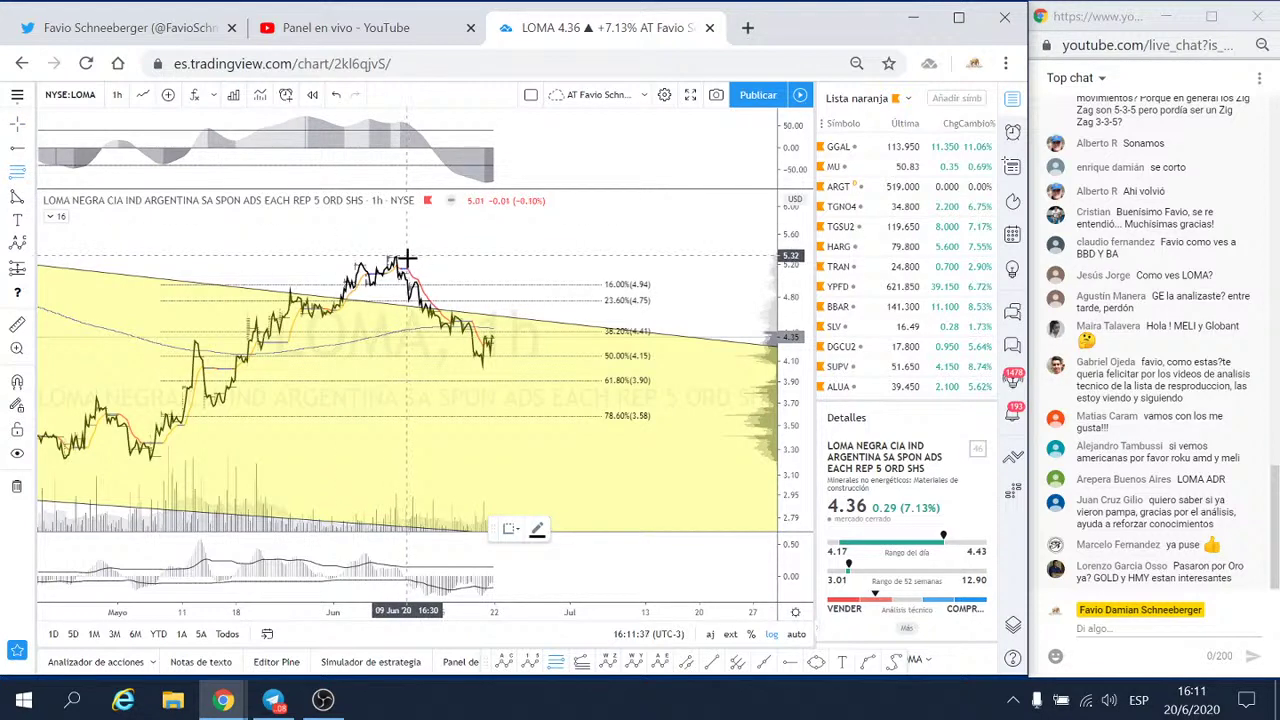
left_click(406, 258)
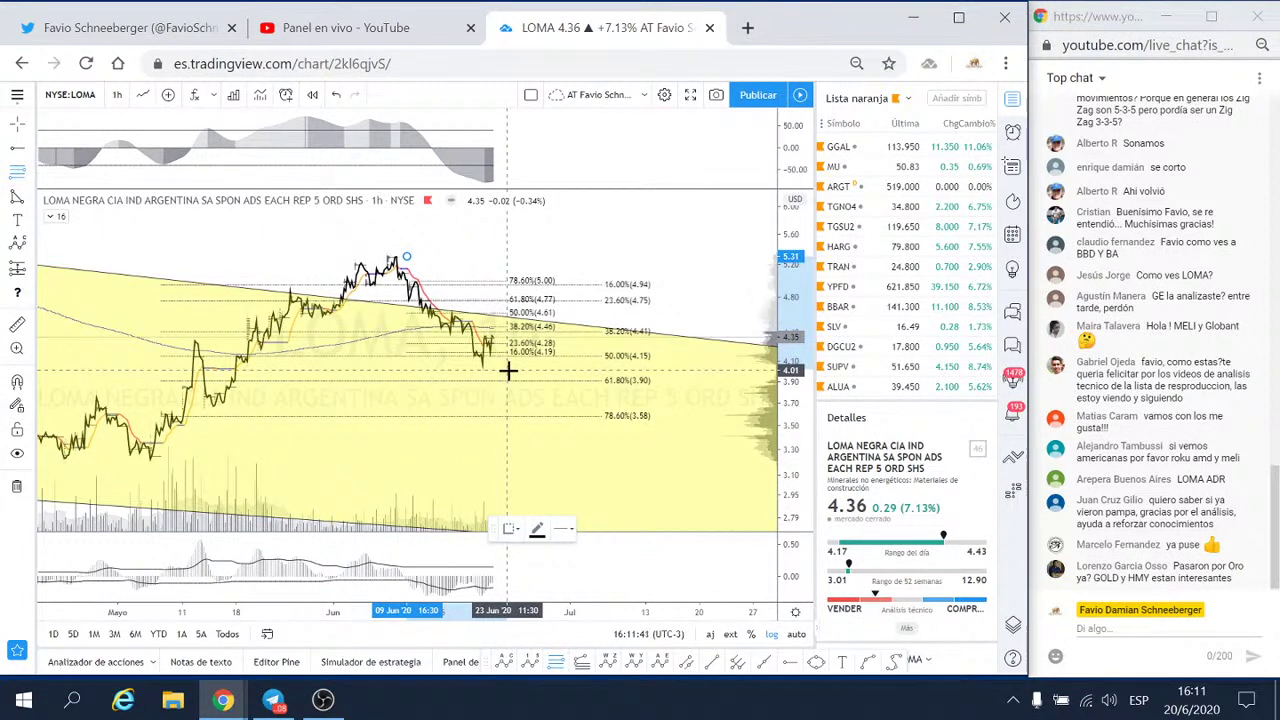
left_click(509, 370)
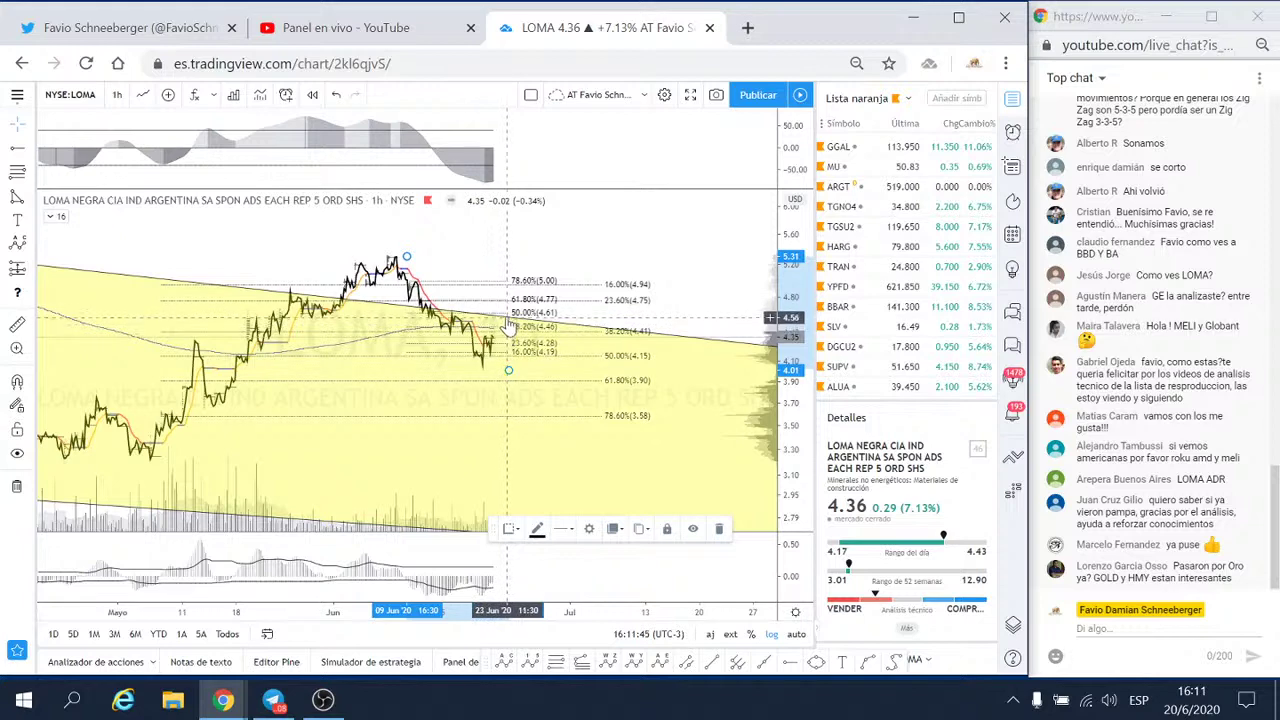
scroll(560, 335, "down", 2)
scroll(568, 335, "down", 2)
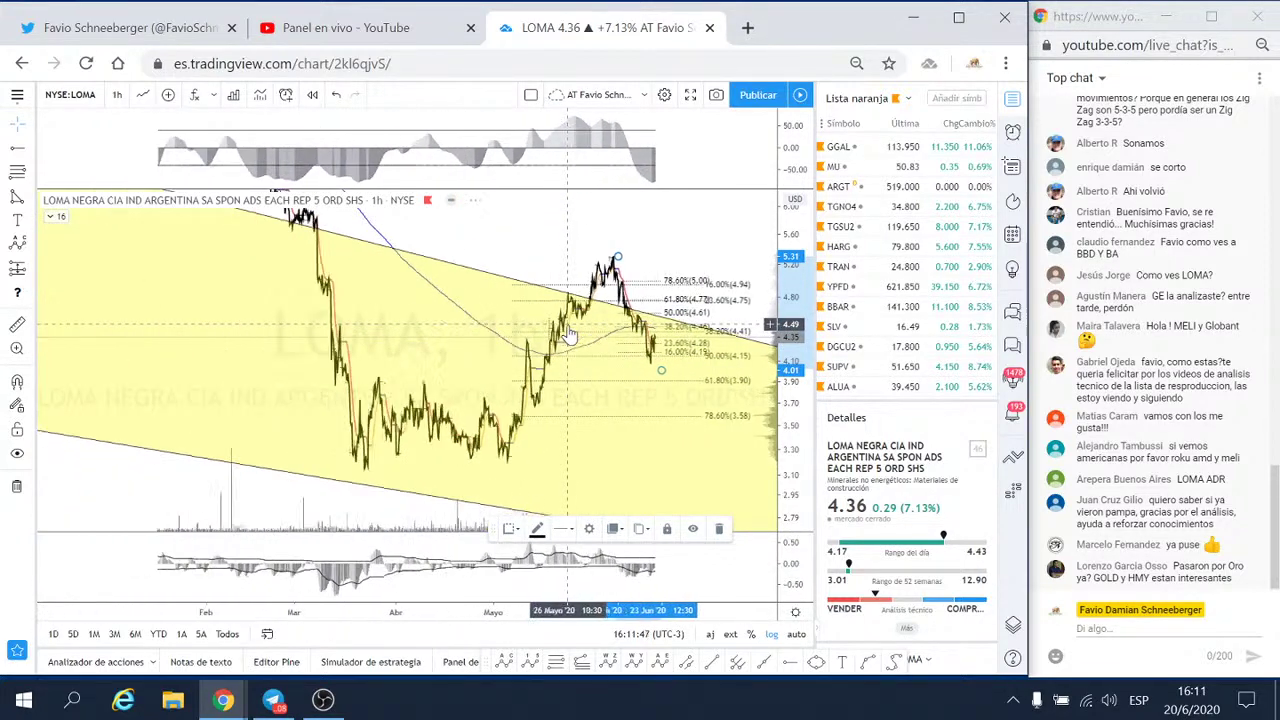
scroll(568, 332, "down", 1)
scroll(563, 329, "down", 1)
scroll(551, 350, "down", 1)
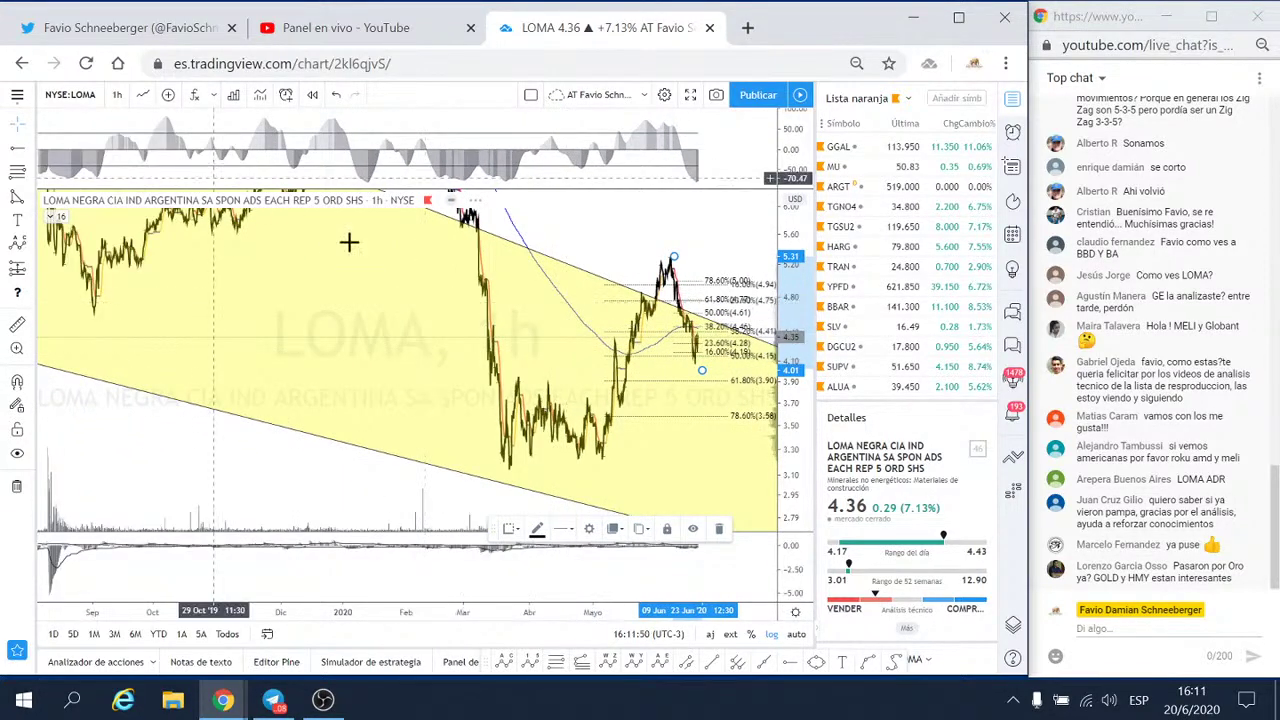
scroll(791, 395, "down", 2)
scroll(791, 395, "down", 1)
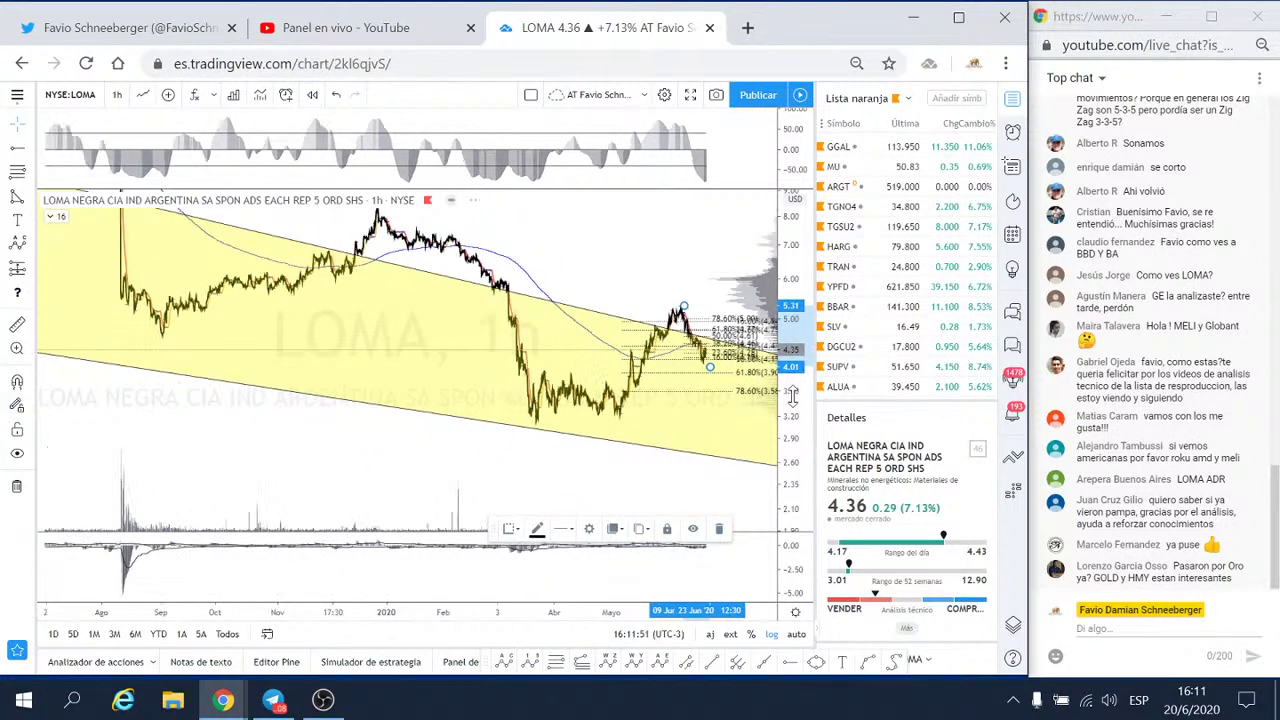
scroll(791, 395, "down", 1)
scroll(600, 267, "down", 1)
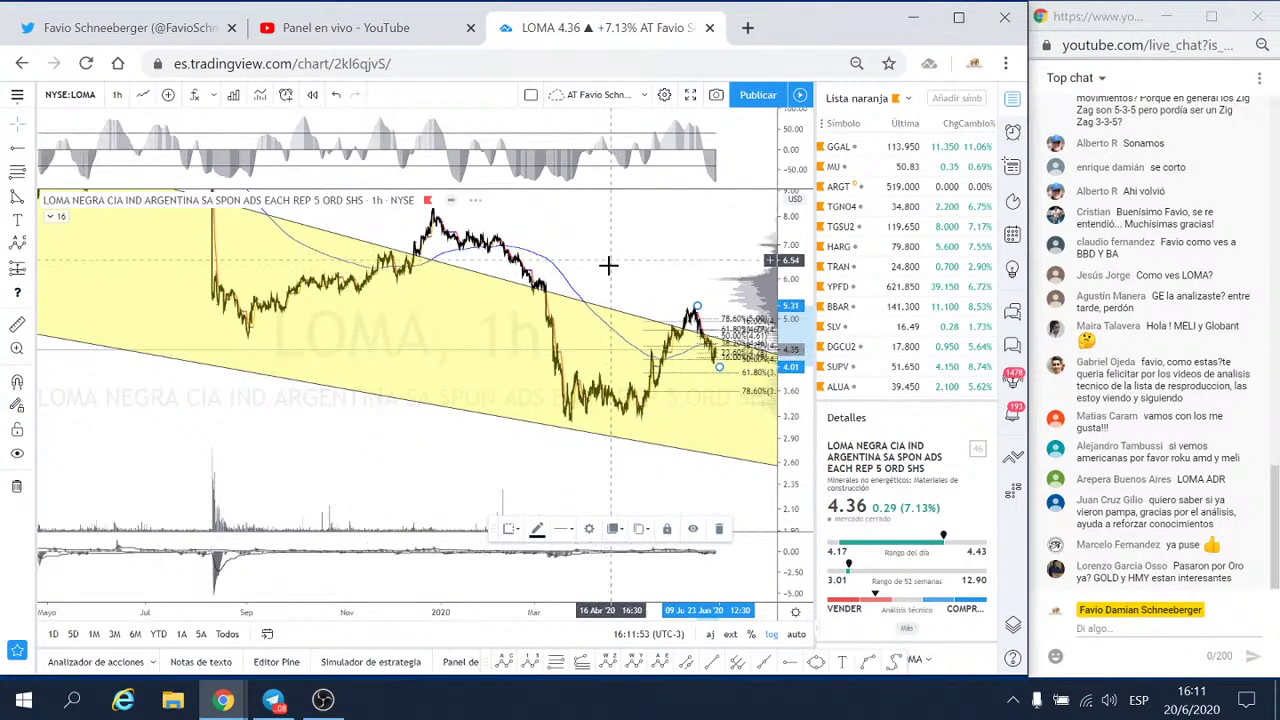
- Review the 2019 price history, then recentre on recent prices and the Fibonacci levels
left_click_drag(608, 265, 400, 318)
left_click_drag(786, 445, 787, 350)
scroll(496, 392, "up", 1)
scroll(496, 392, "up", 1)
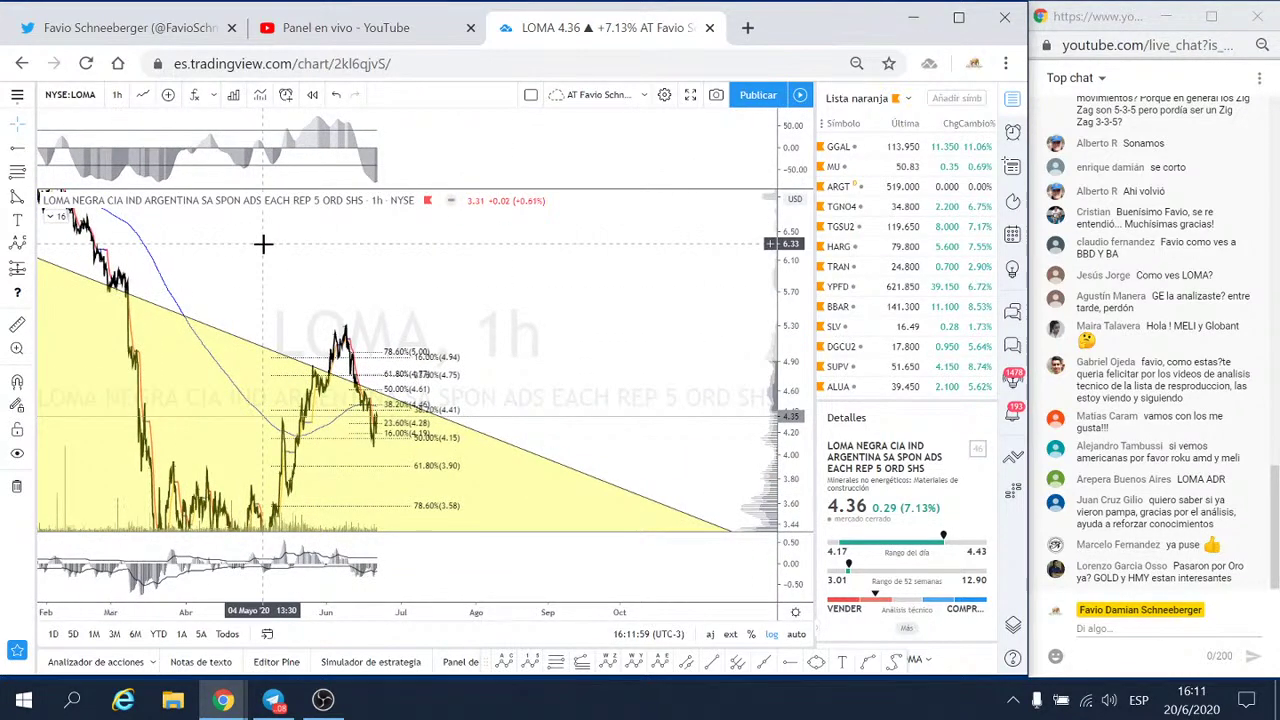
left_click_drag(262, 243, 640, 330)
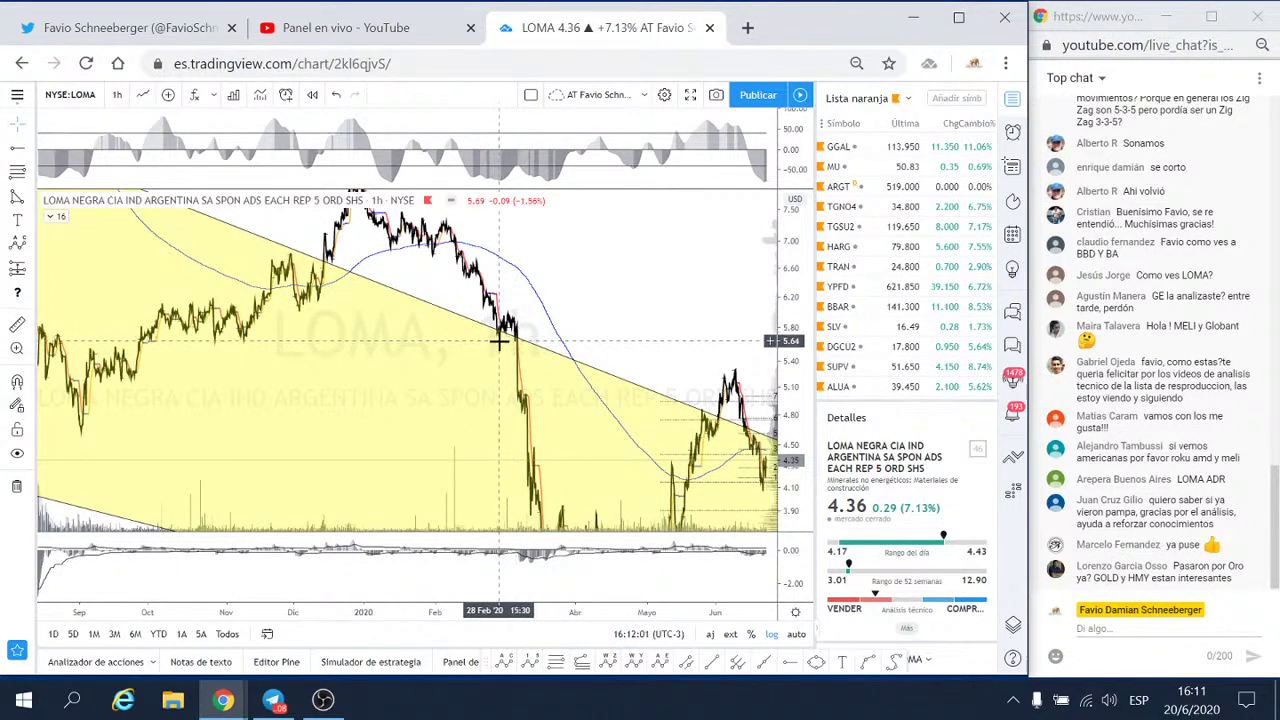
left_click_drag(407, 285, 477, 340)
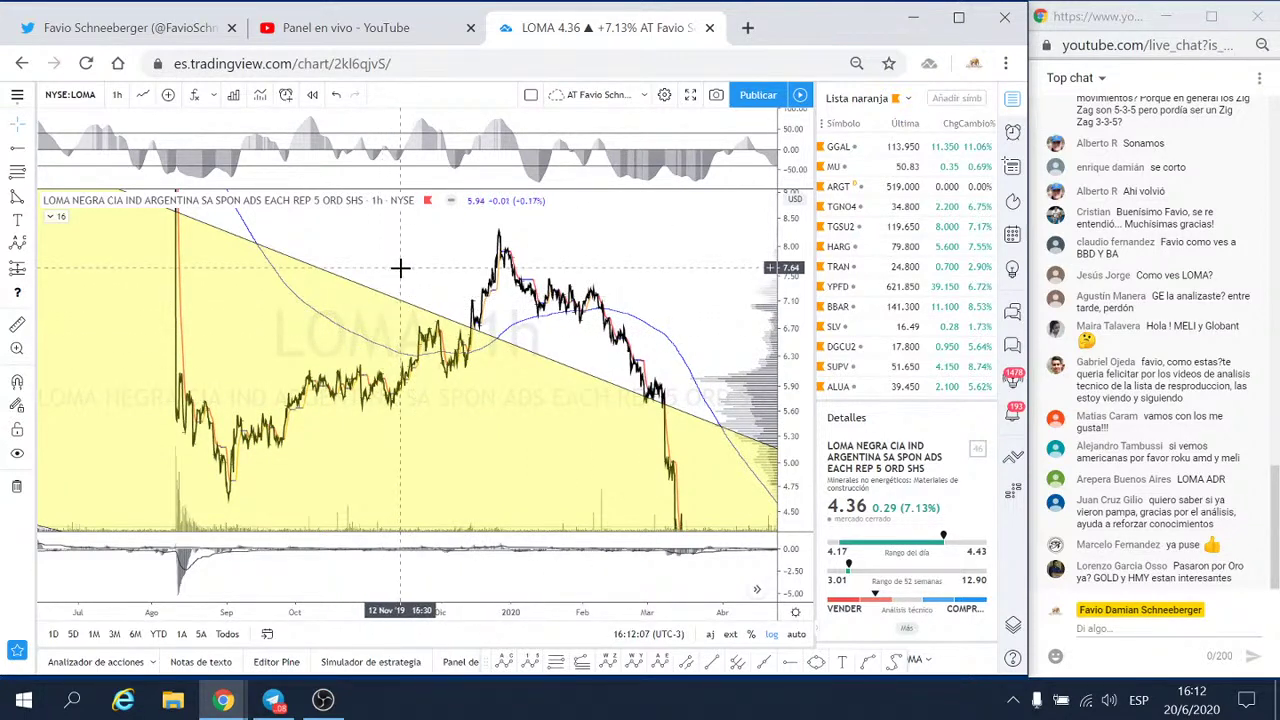
scroll(457, 437, "right", 5)
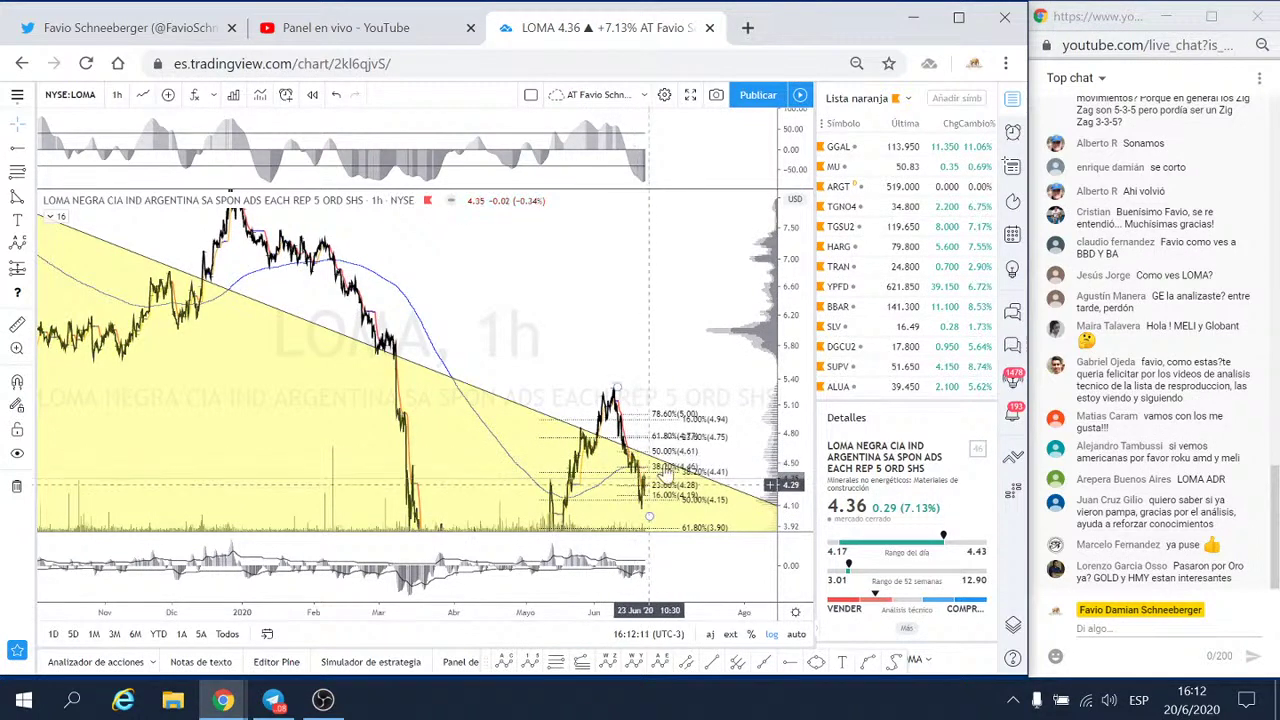
scroll(634, 462, "right", 3)
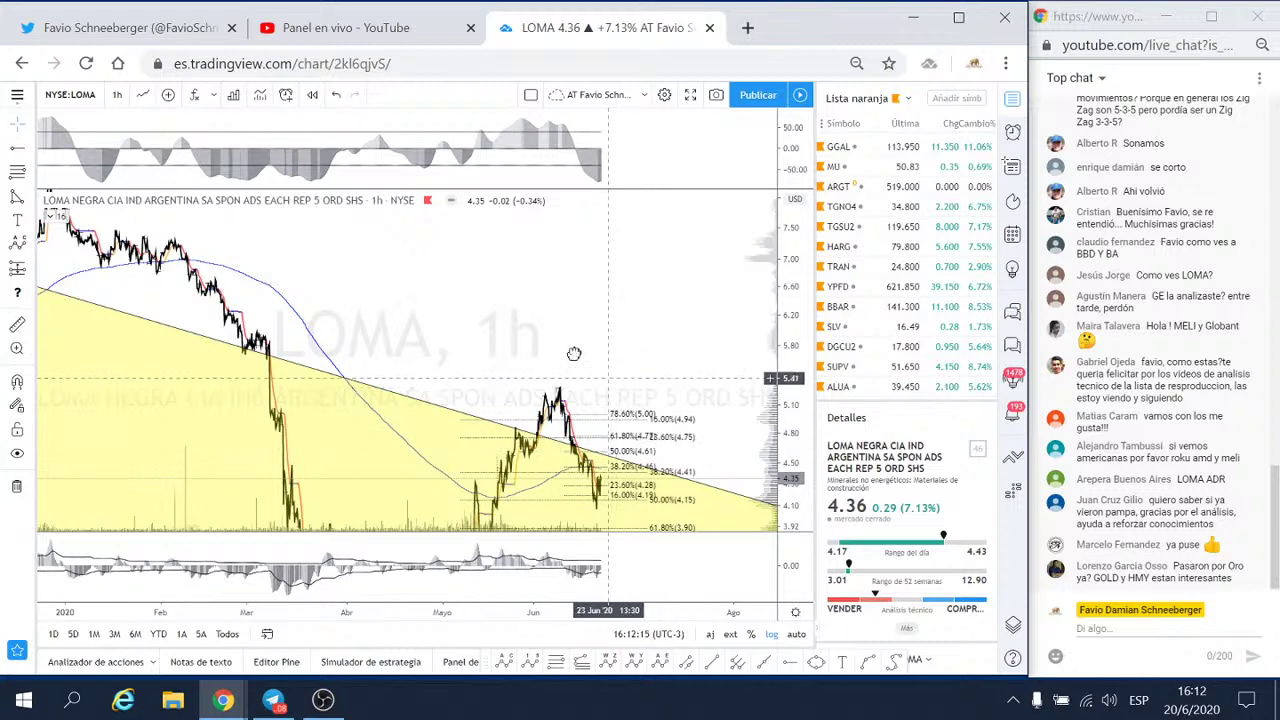
left_click_drag(612, 463, 530, 400)
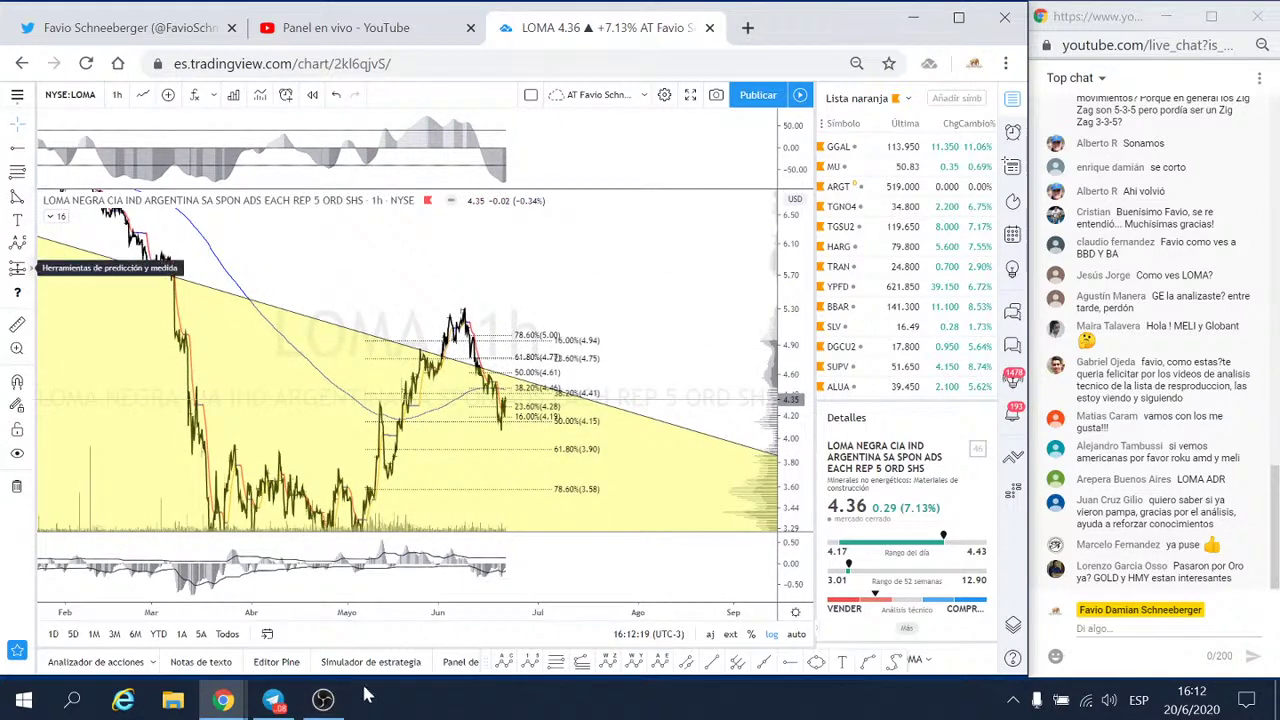
- Draw a blue curved projected price path over the June rally, ending around 5.70
left_click(895, 662)
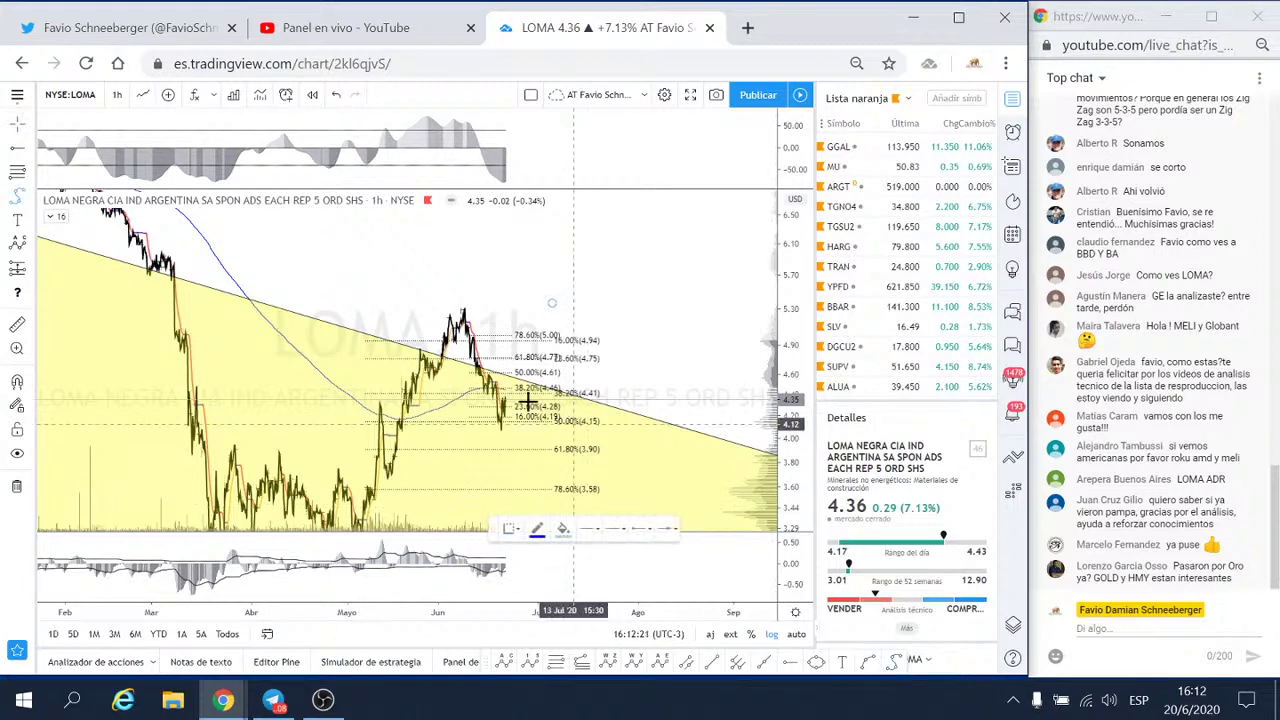
left_click(350, 320)
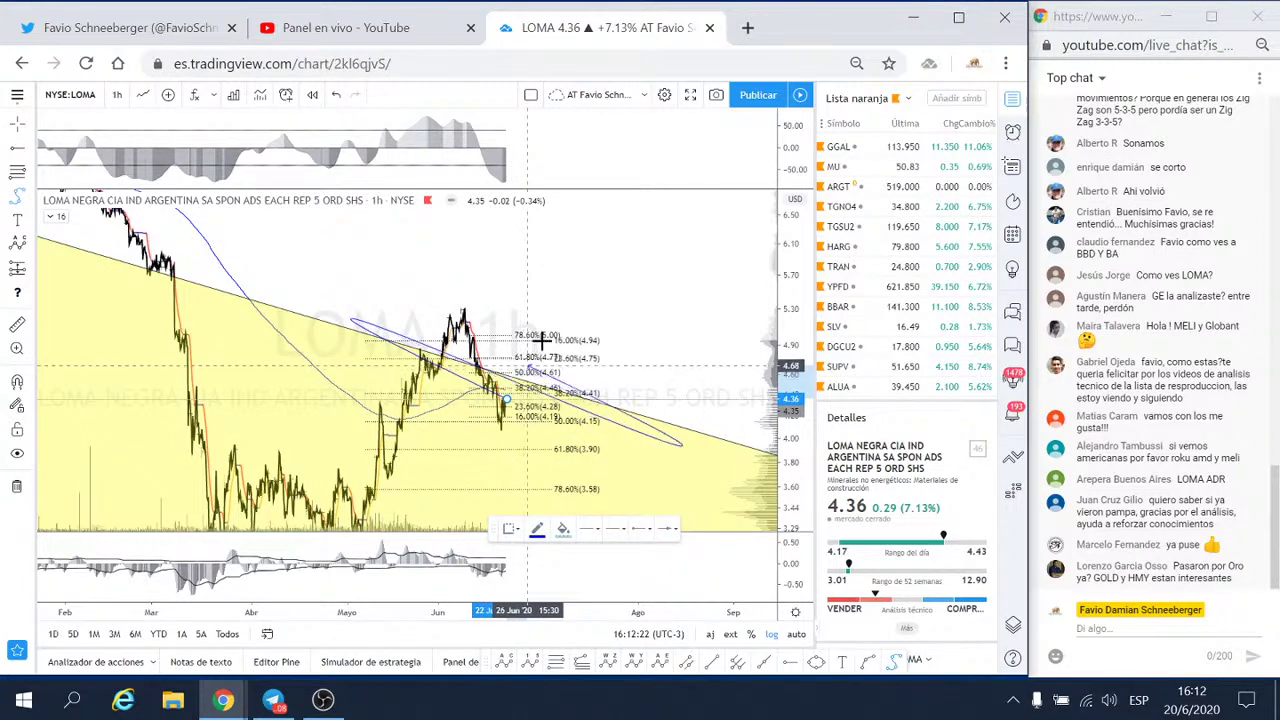
left_click(615, 291)
mouse_move(398, 308)
left_mouse_down()
mouse_move(727, 388)
mouse_move(576, 388)
left_mouse_up()
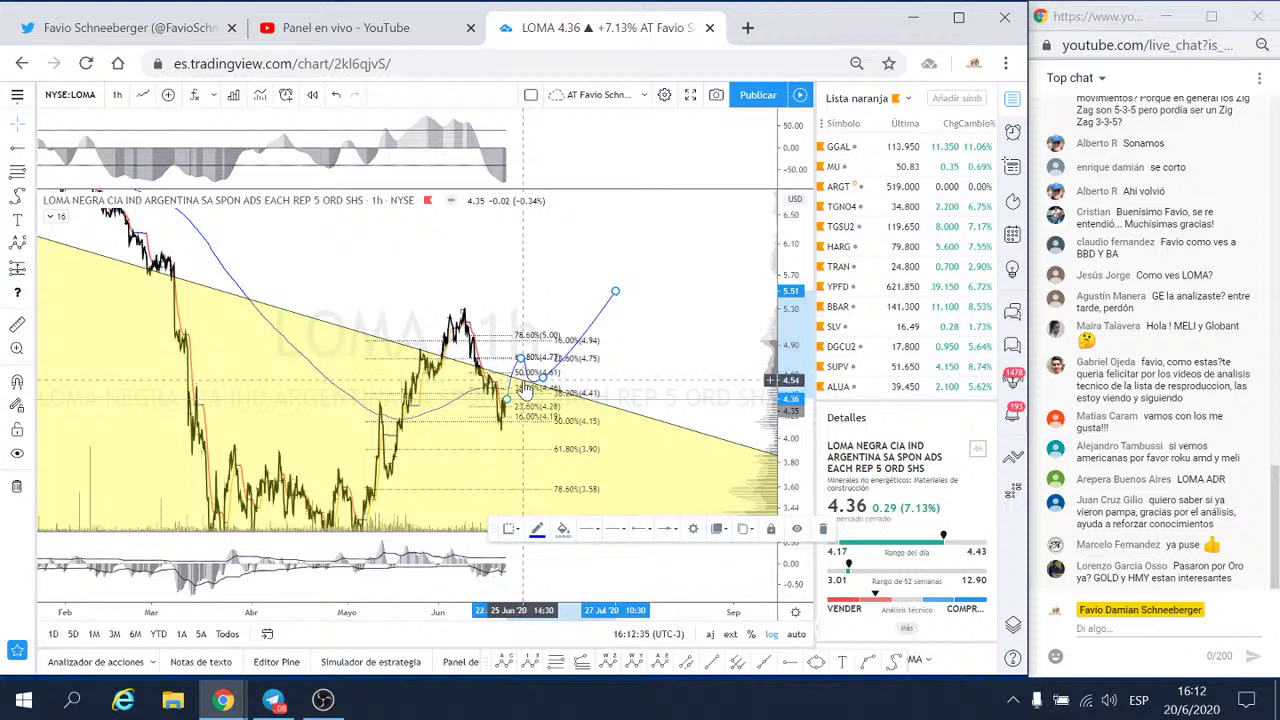
left_click_drag(616, 292, 580, 270)
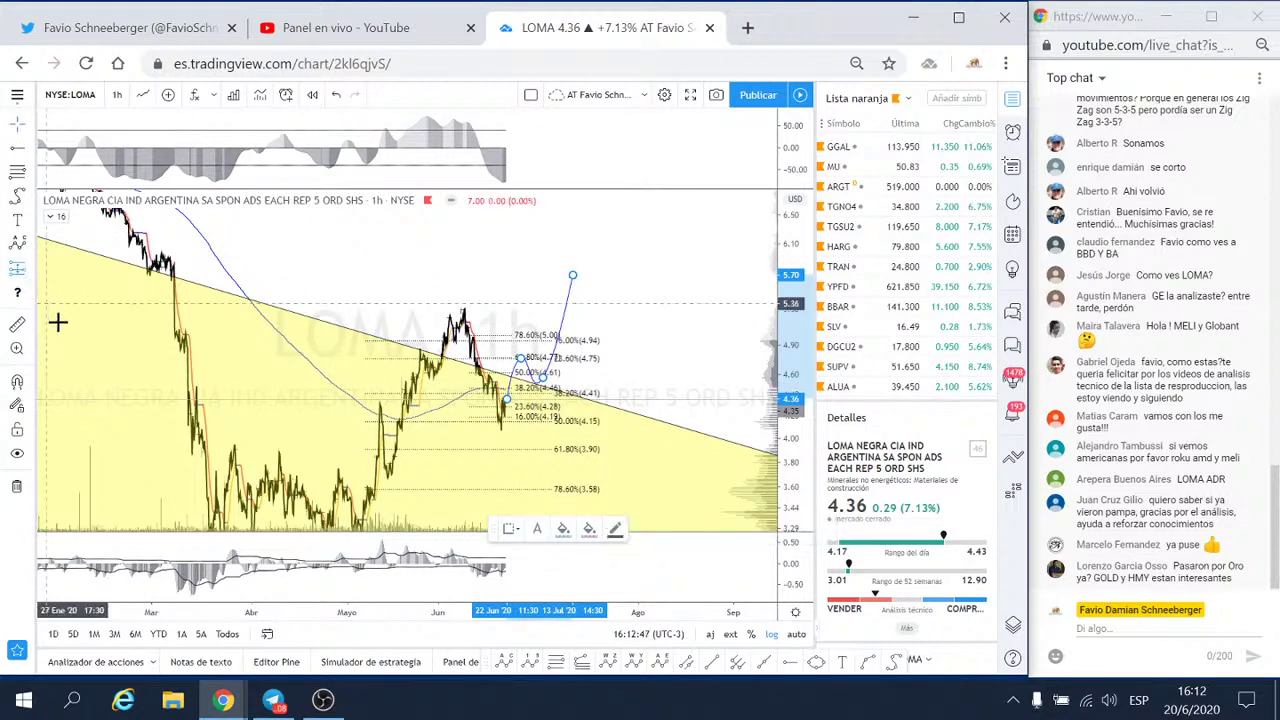
- Place a long position near the breakout and extend it further into the future
left_click(31, 270)
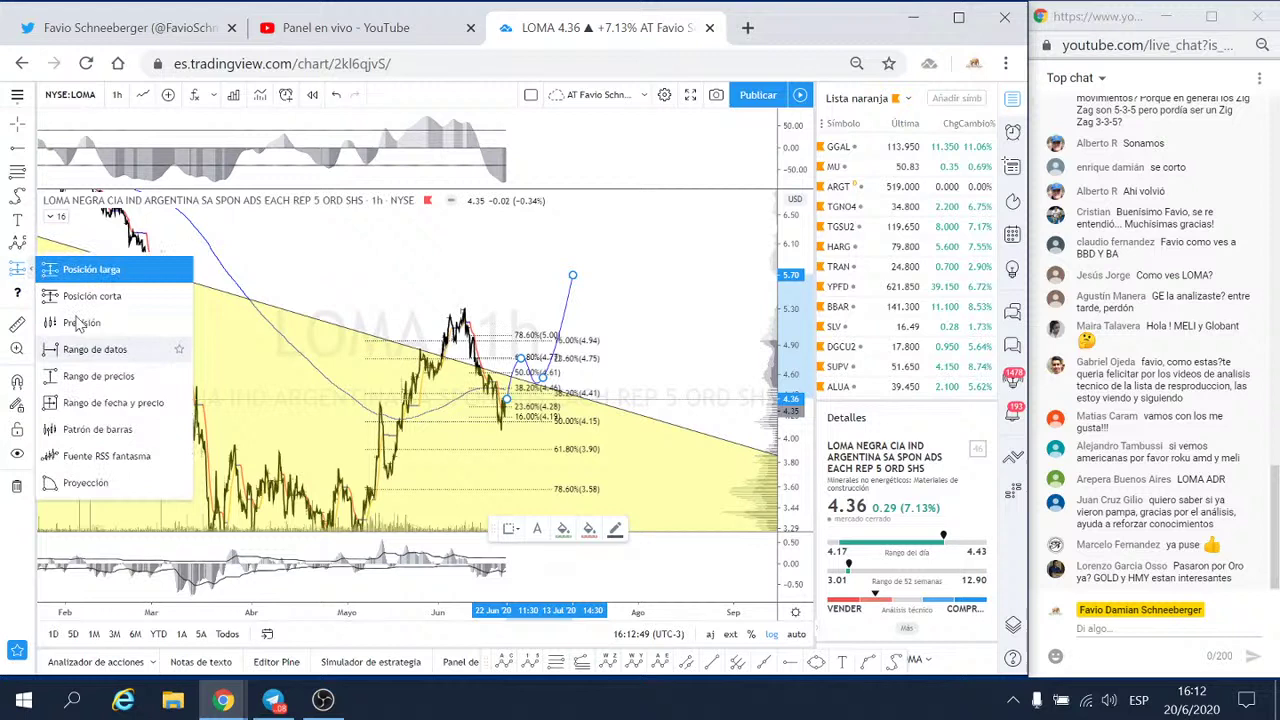
left_click(537, 382)
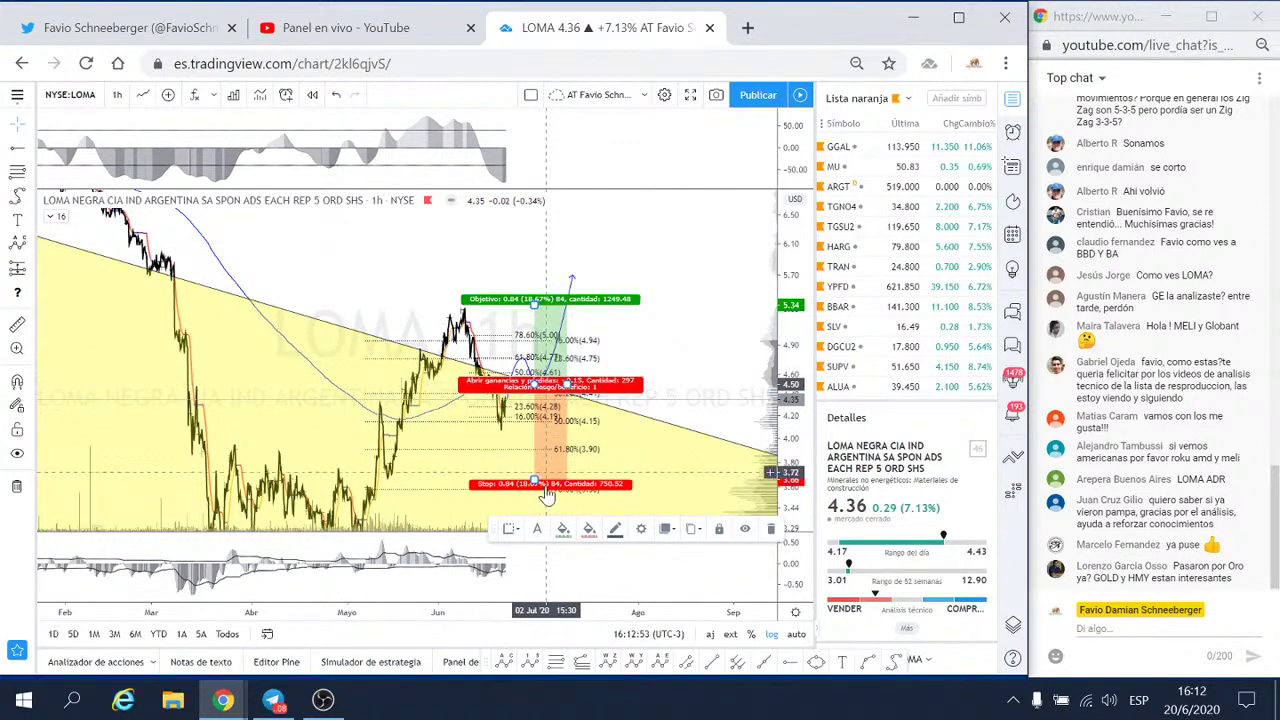
mouse_move(452, 378)
left_mouse_down()
mouse_move(412, 385)
mouse_move(527, 383)
left_mouse_up()
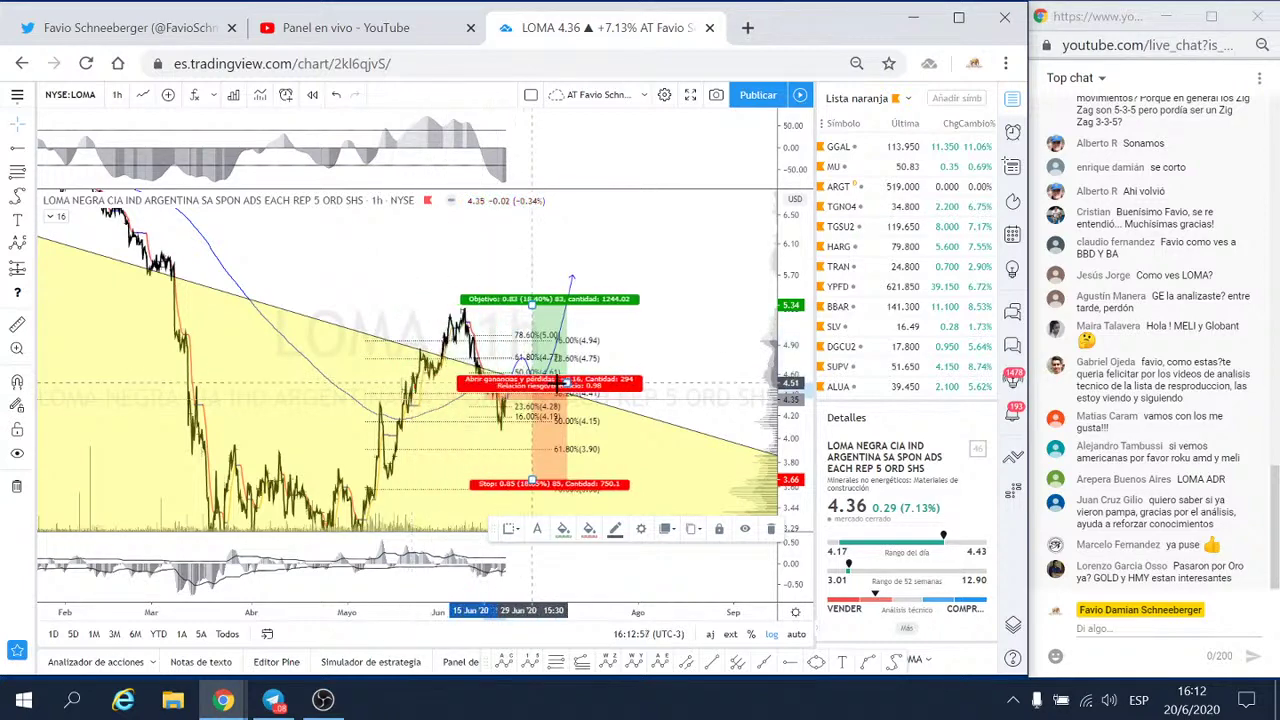
left_click_drag(738, 383, 752, 383)
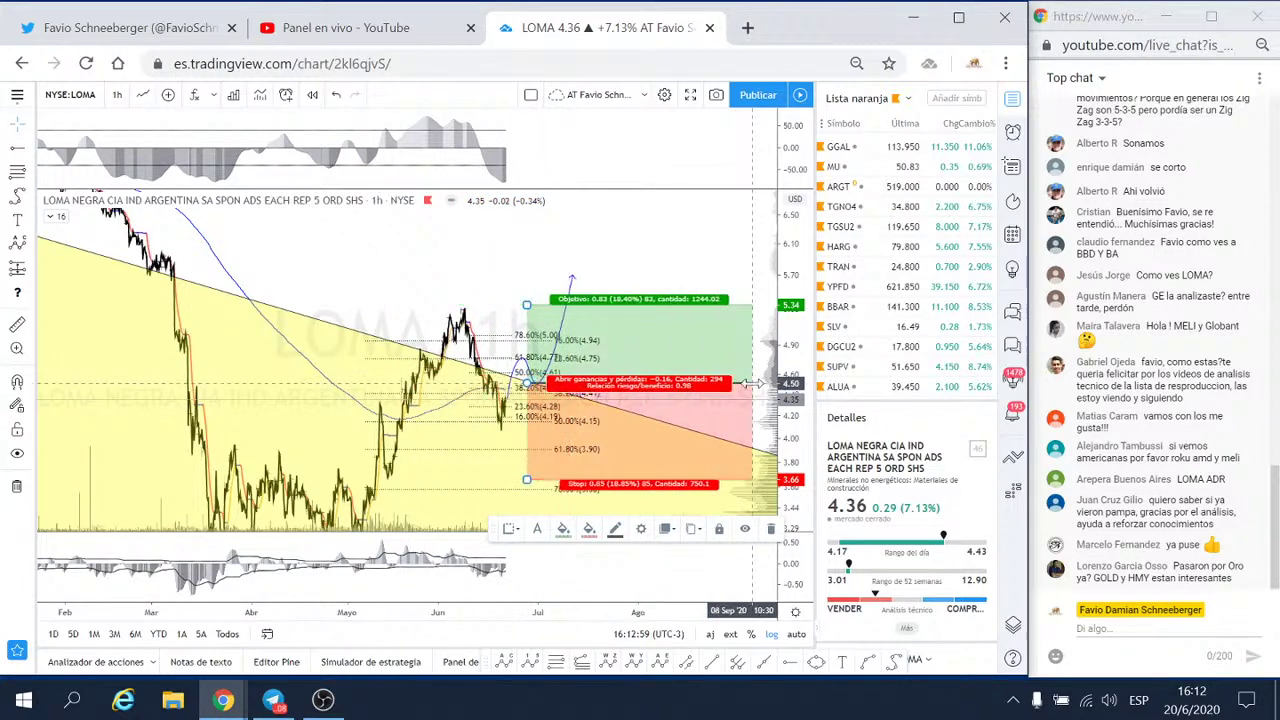
- Re-anchor the Fibonacci retracement over the latest swing with the price pane maximized
left_click(512, 432)
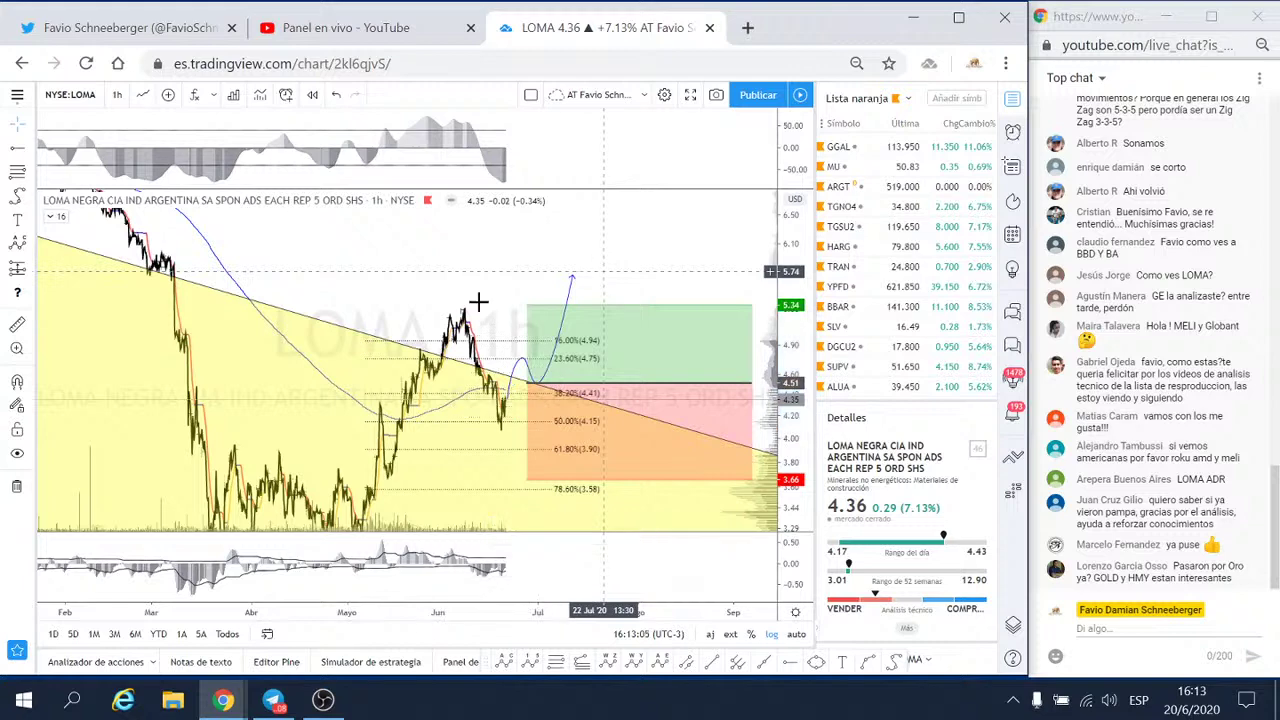
mouse_move(470, 308)
left_mouse_down()
mouse_move(588, 318)
mouse_move(758, 212)
left_mouse_up()
double_click(758, 212)
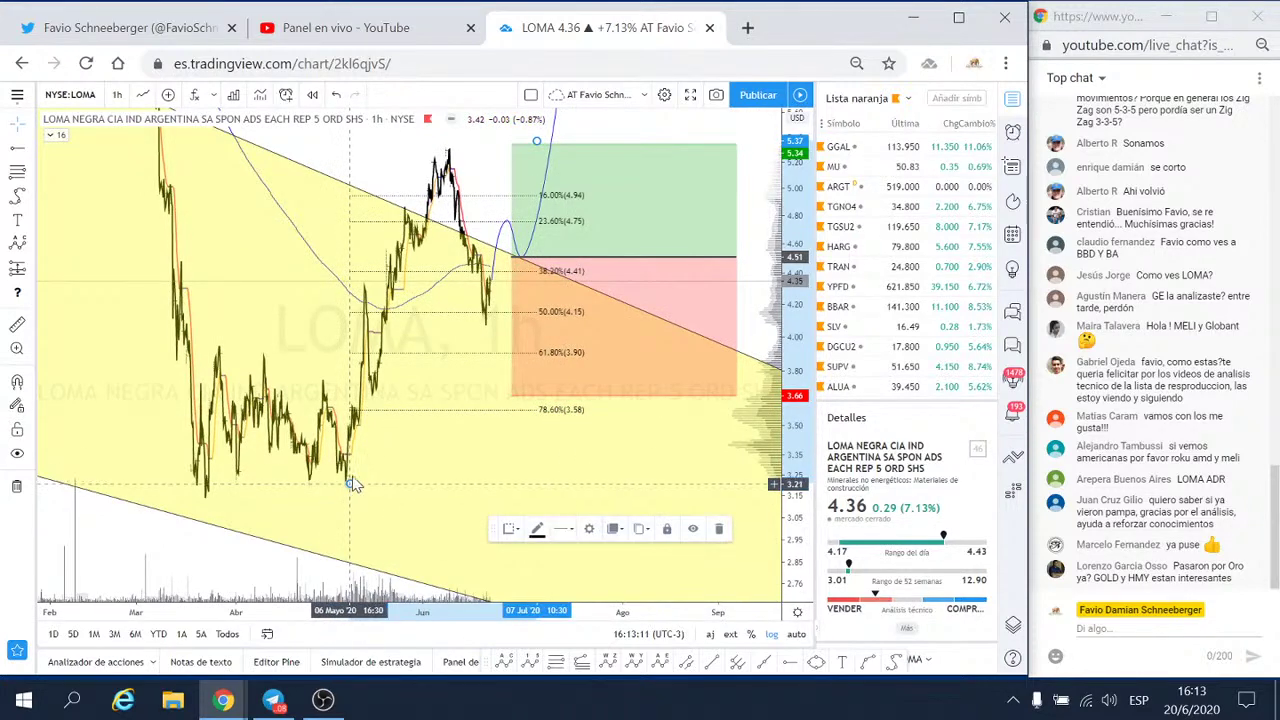
left_click_drag(349, 483, 493, 327)
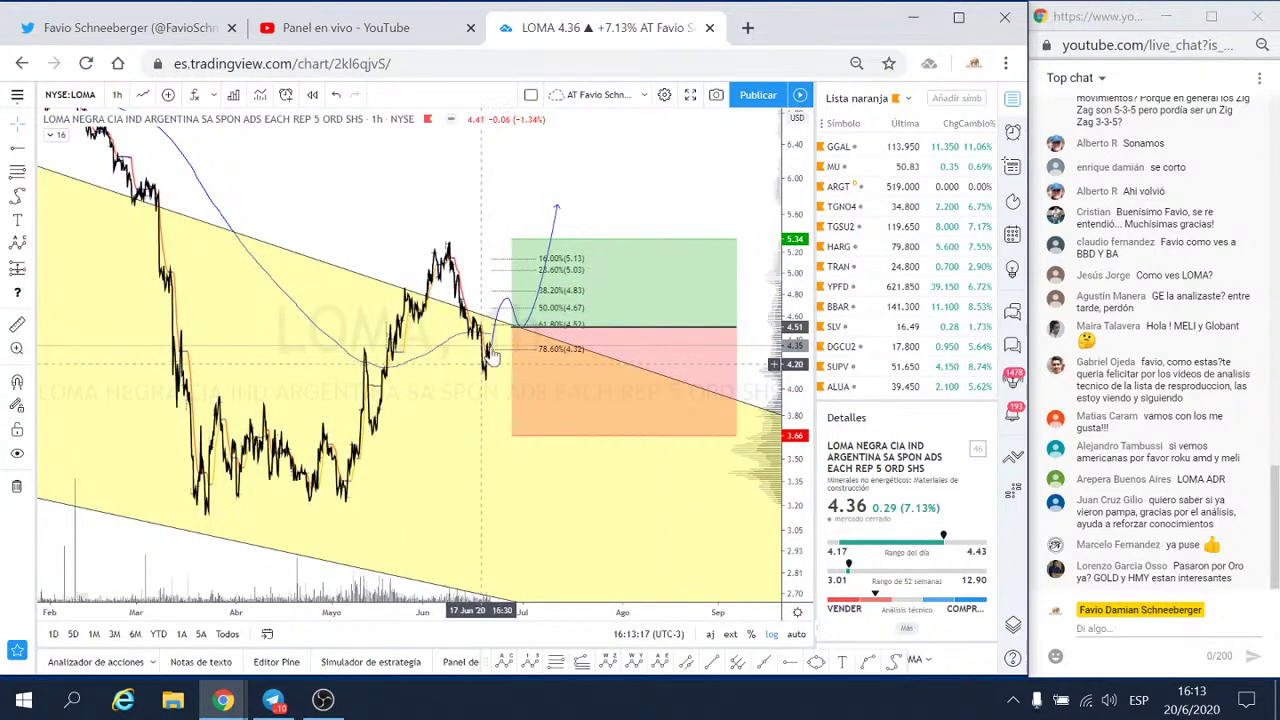
left_click(528, 266)
left_click(506, 273)
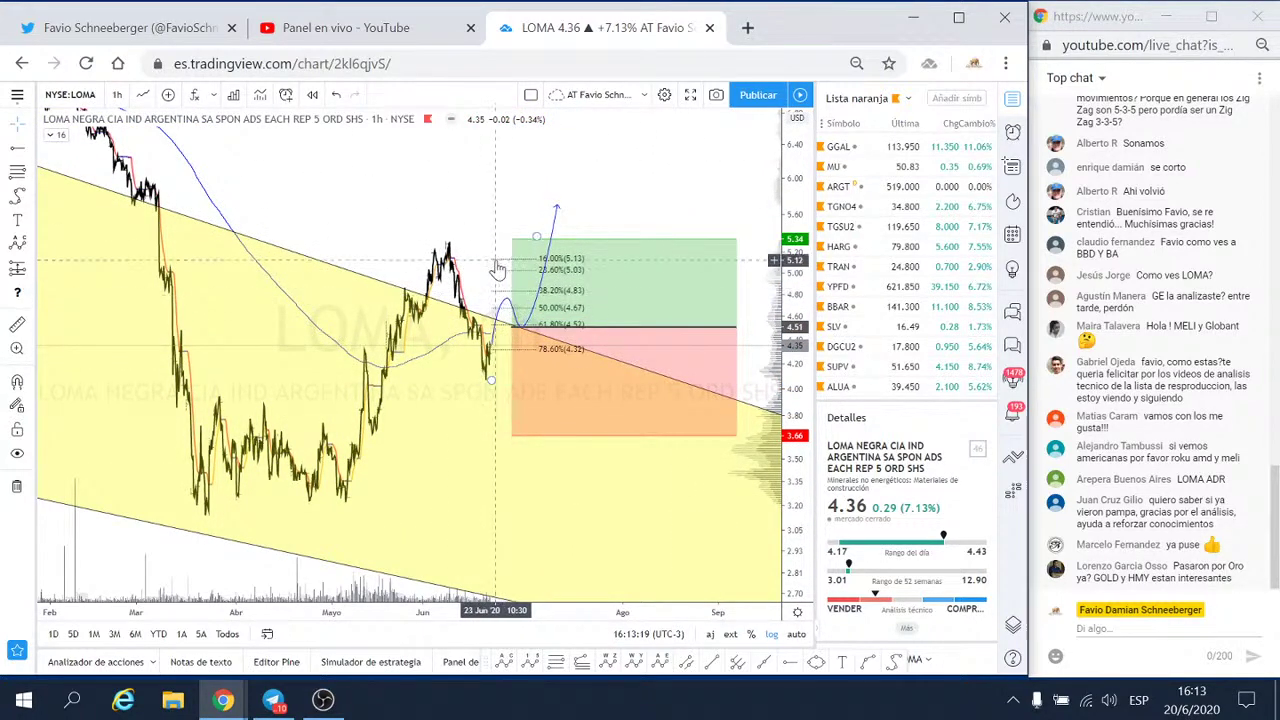
left_click_drag(506, 281, 525, 296)
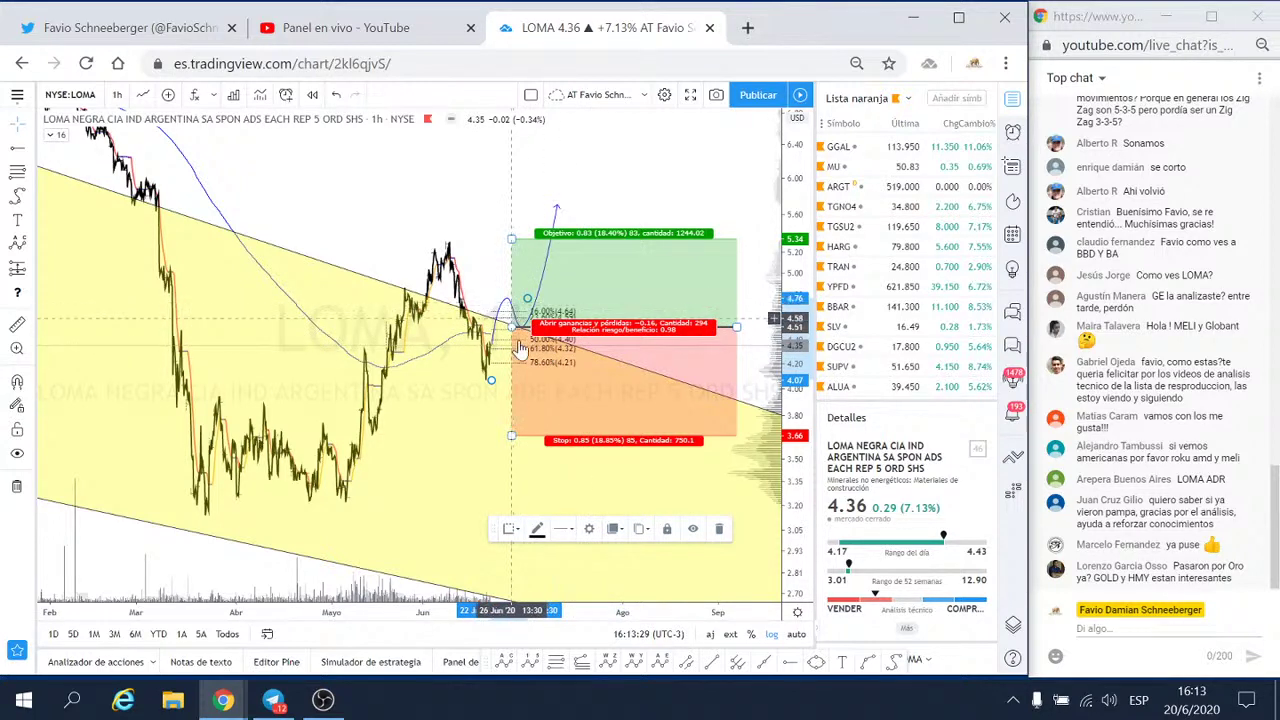
- Set the long position's stop at 4.33 and stretch it to the chart's right edge
left_click_drag(512, 434, 594, 350)
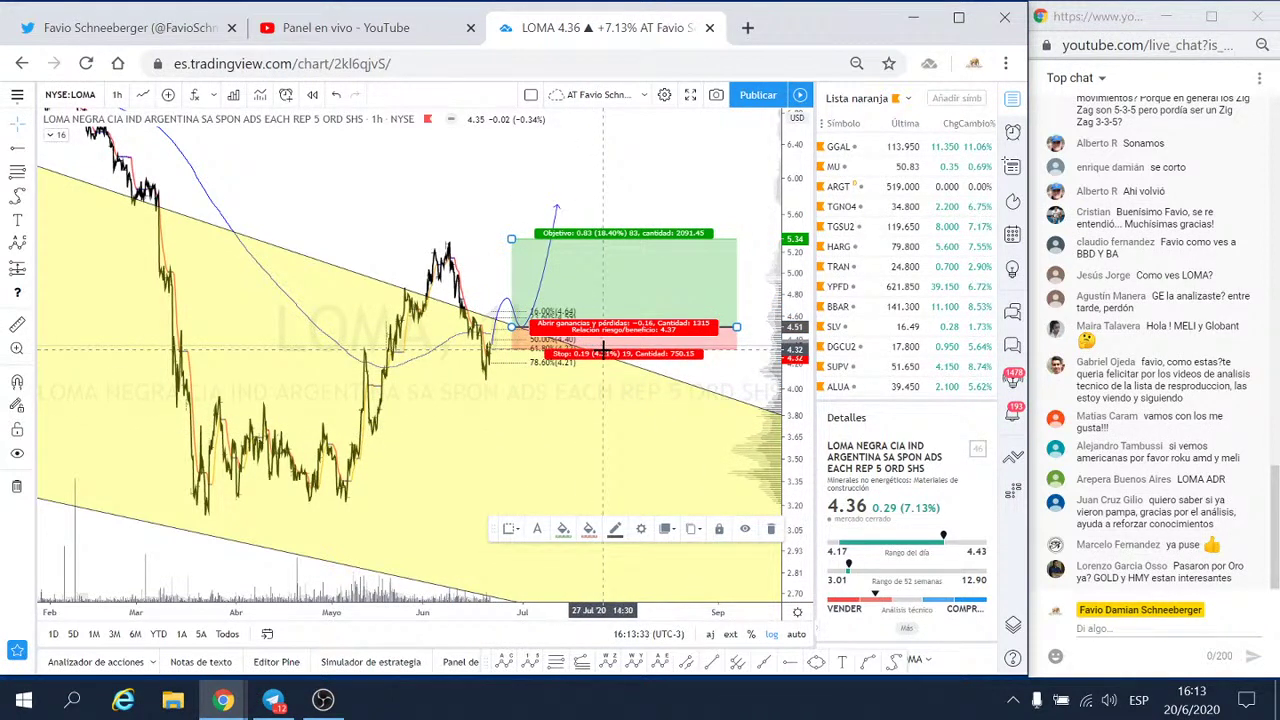
left_click_drag(775, 333, 792, 333)
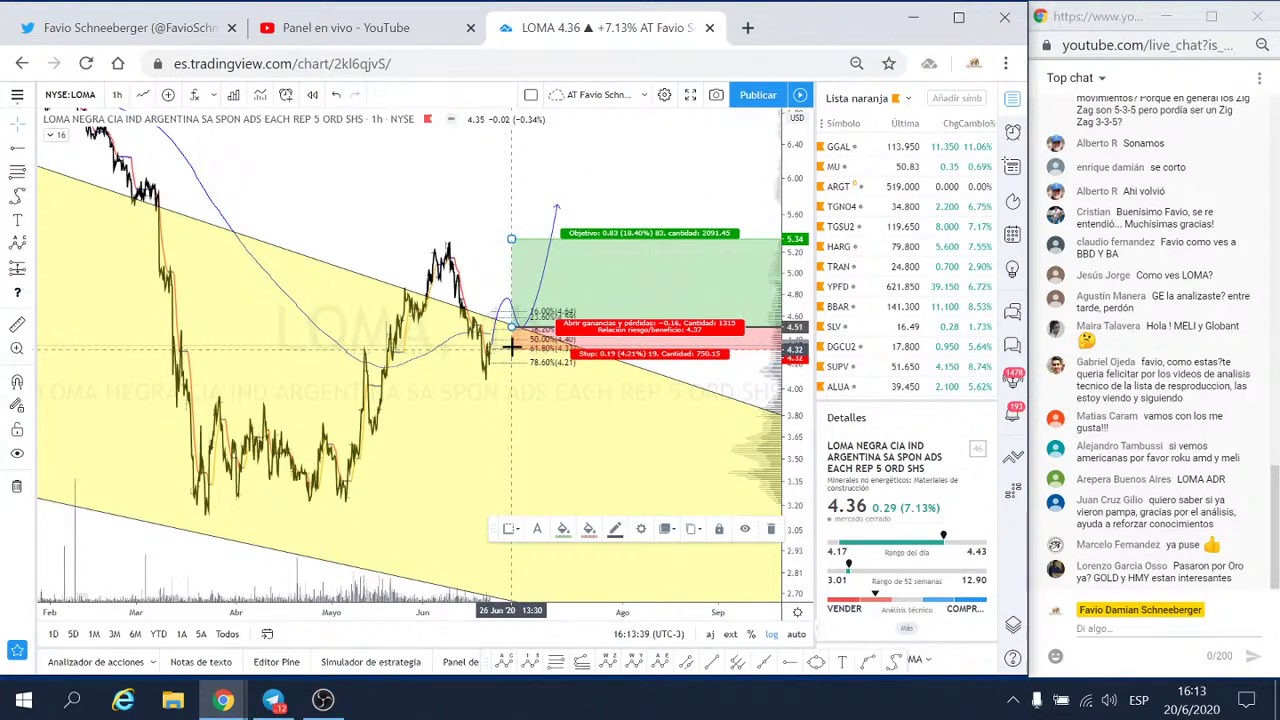
left_click_drag(511, 348, 512, 346)
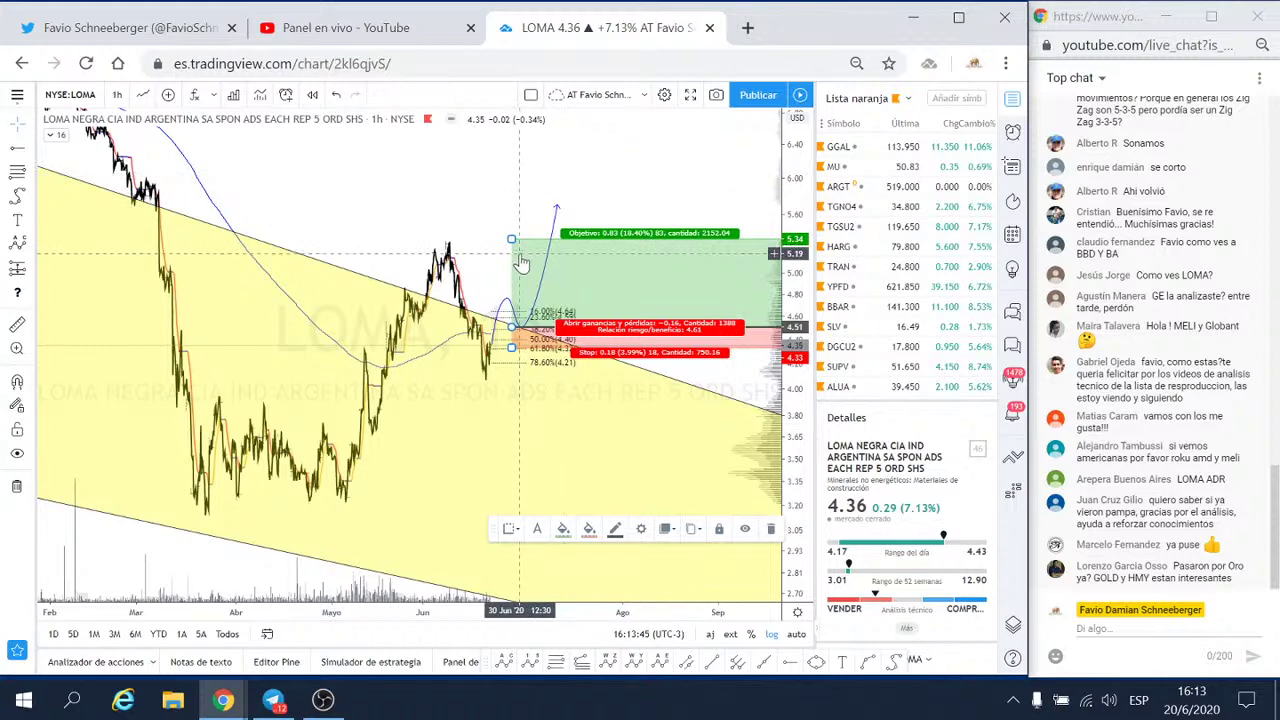
- Draw a trend-based Fibonacci extension from the swing low through the swing high to a third point
left_click(33, 183)
left_click(120, 428)
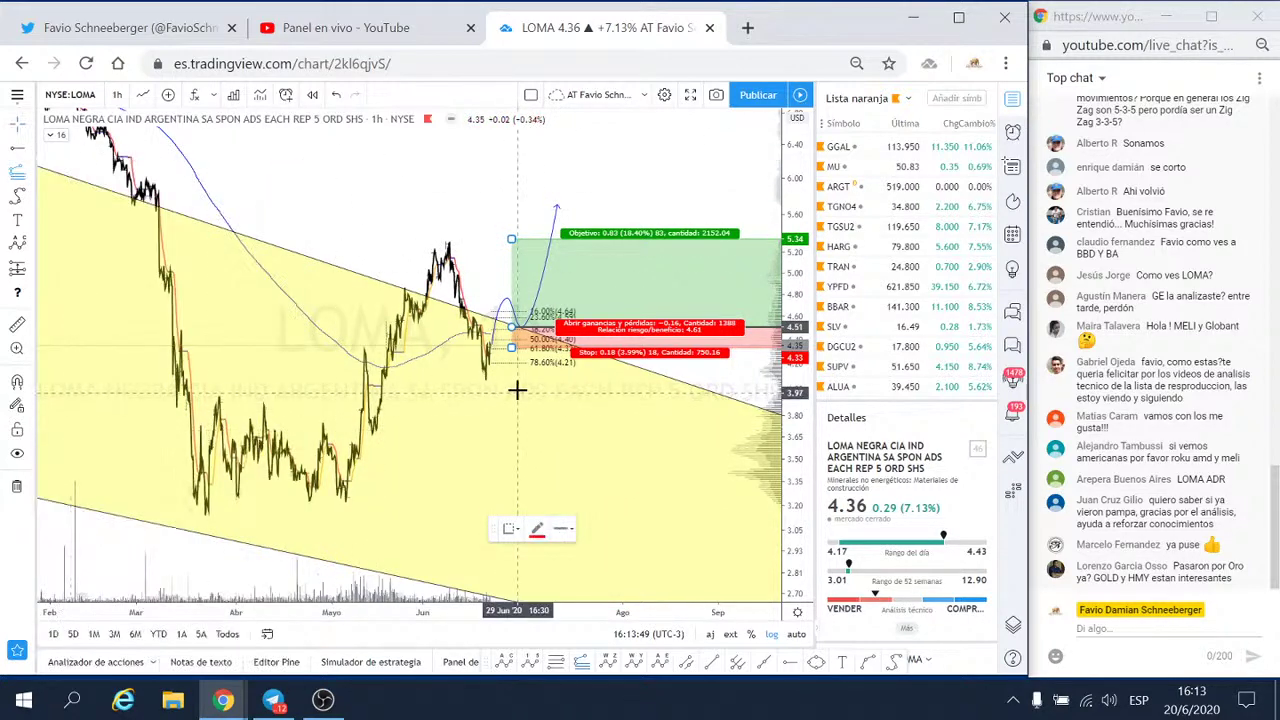
left_click(506, 380)
left_click(515, 297)
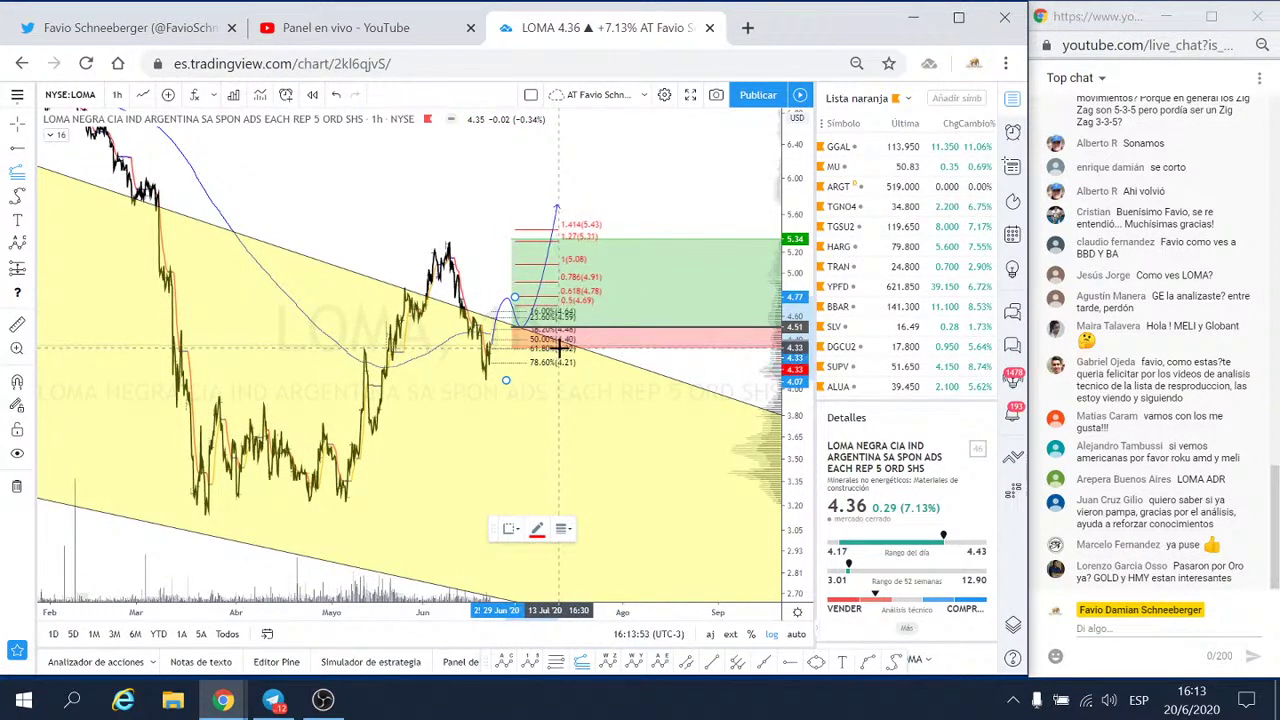
left_click(615, 348)
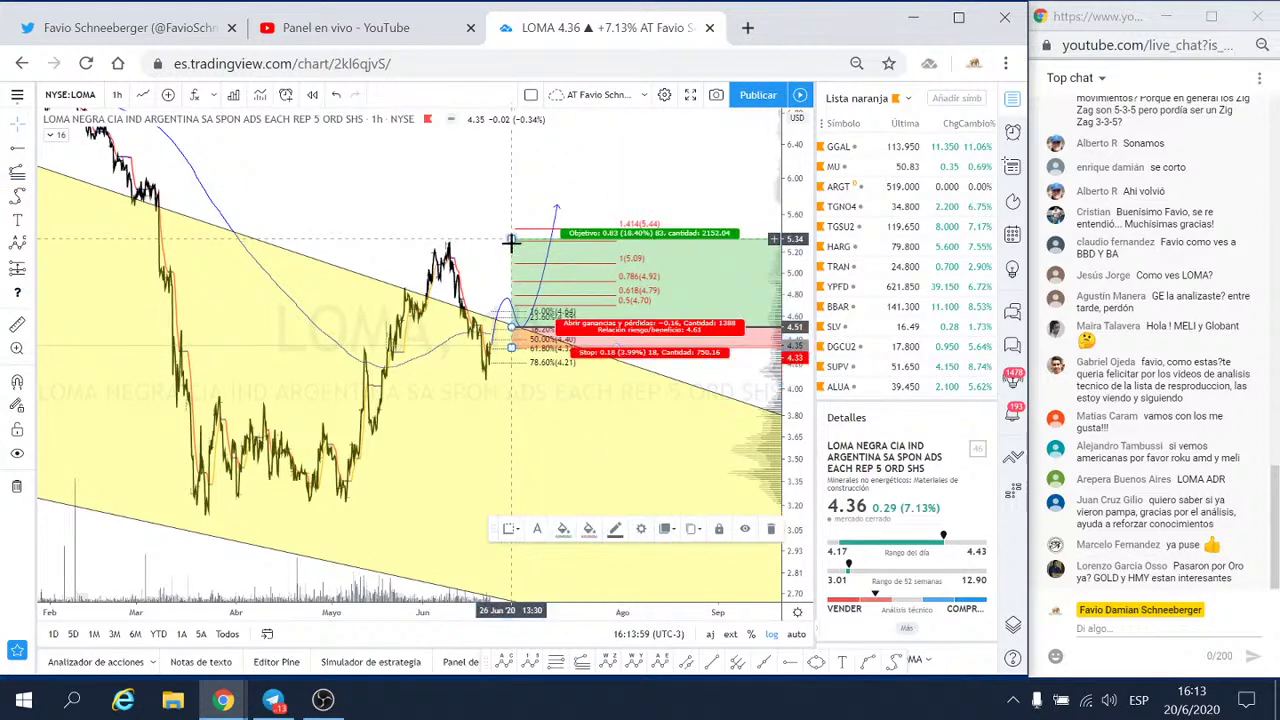
- Lower the long position's target to about 5.13, shorten it, and place a second long position
left_click_drag(511, 239, 511, 263)
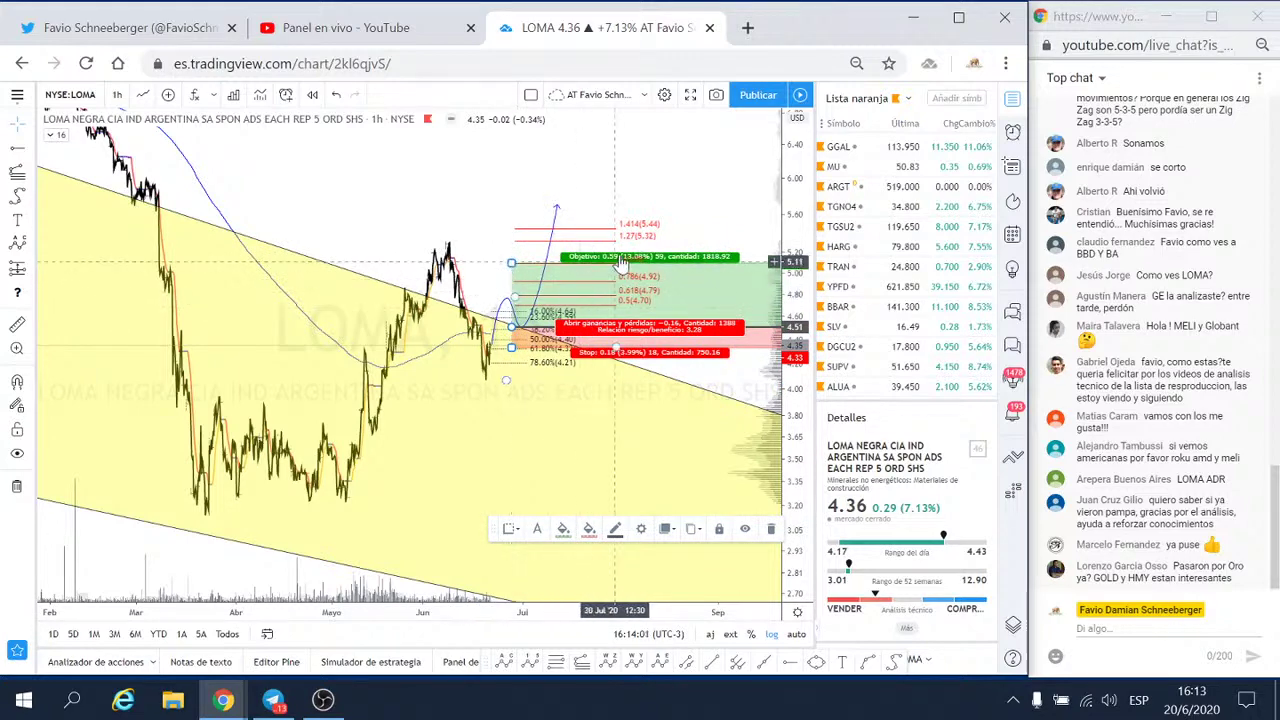
left_click_drag(637, 169, 519, 184)
mouse_move(545, 314)
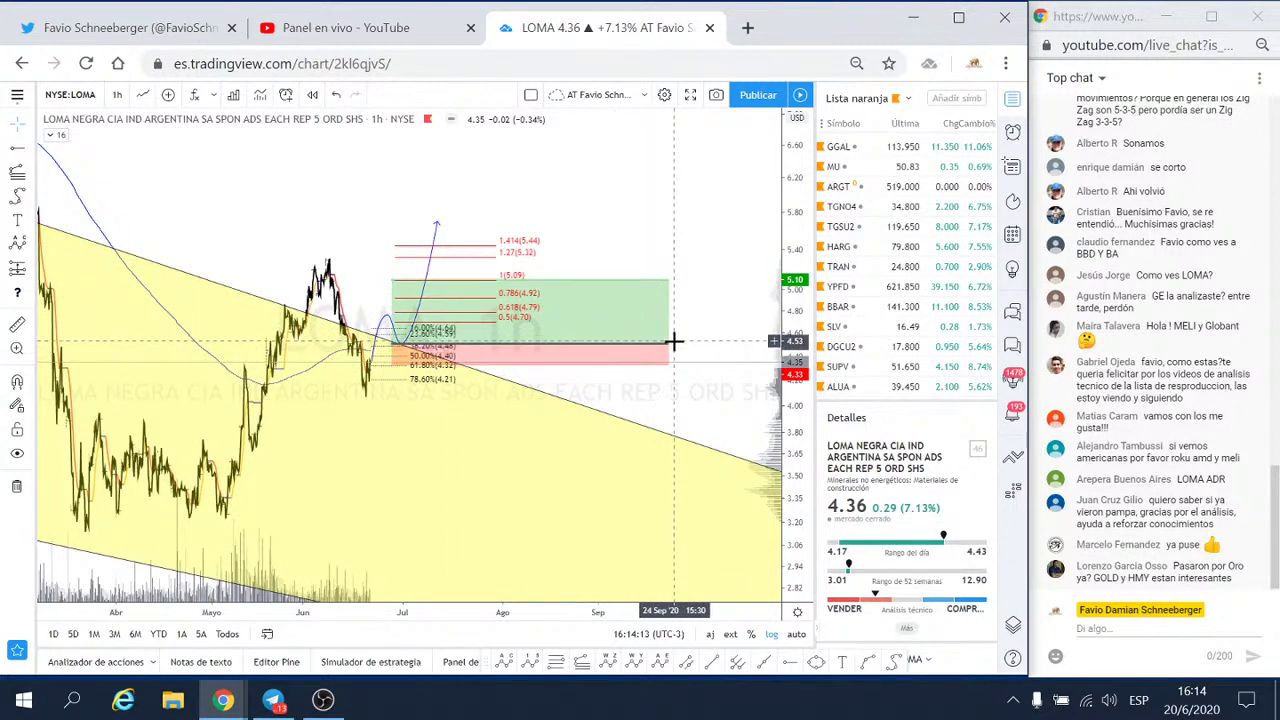
left_click_drag(668, 343, 497, 343)
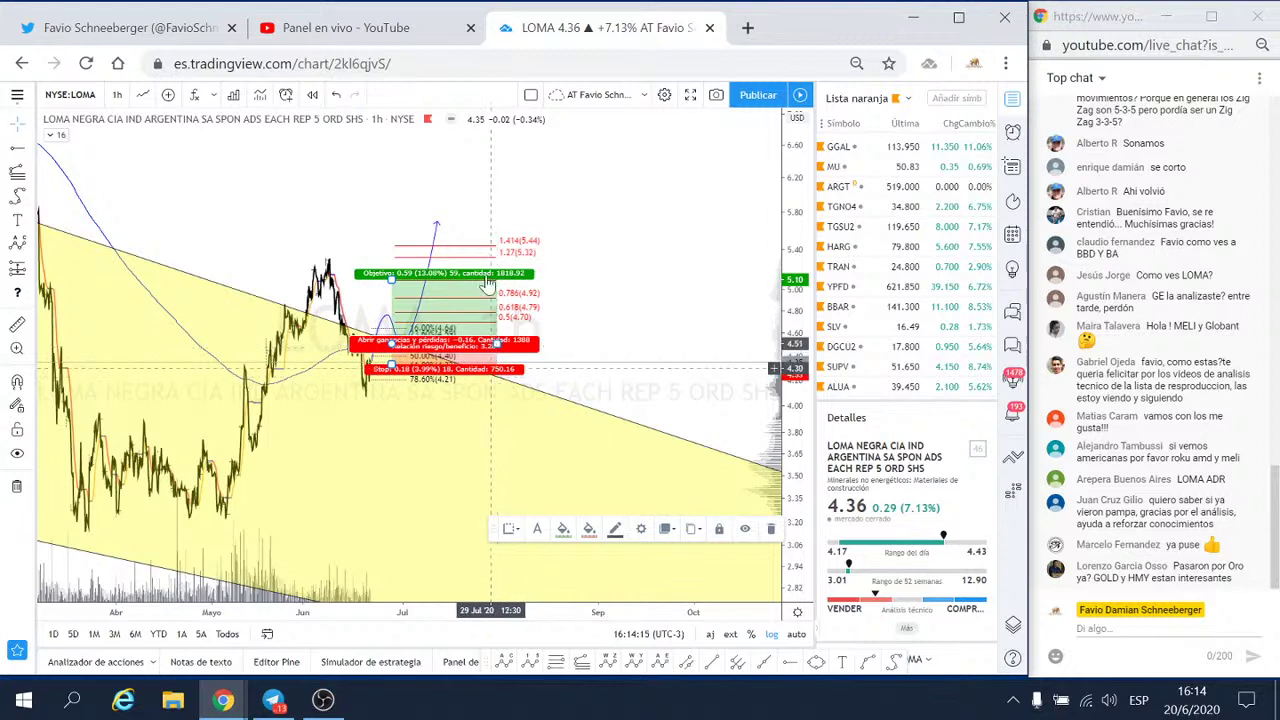
left_click(16, 272)
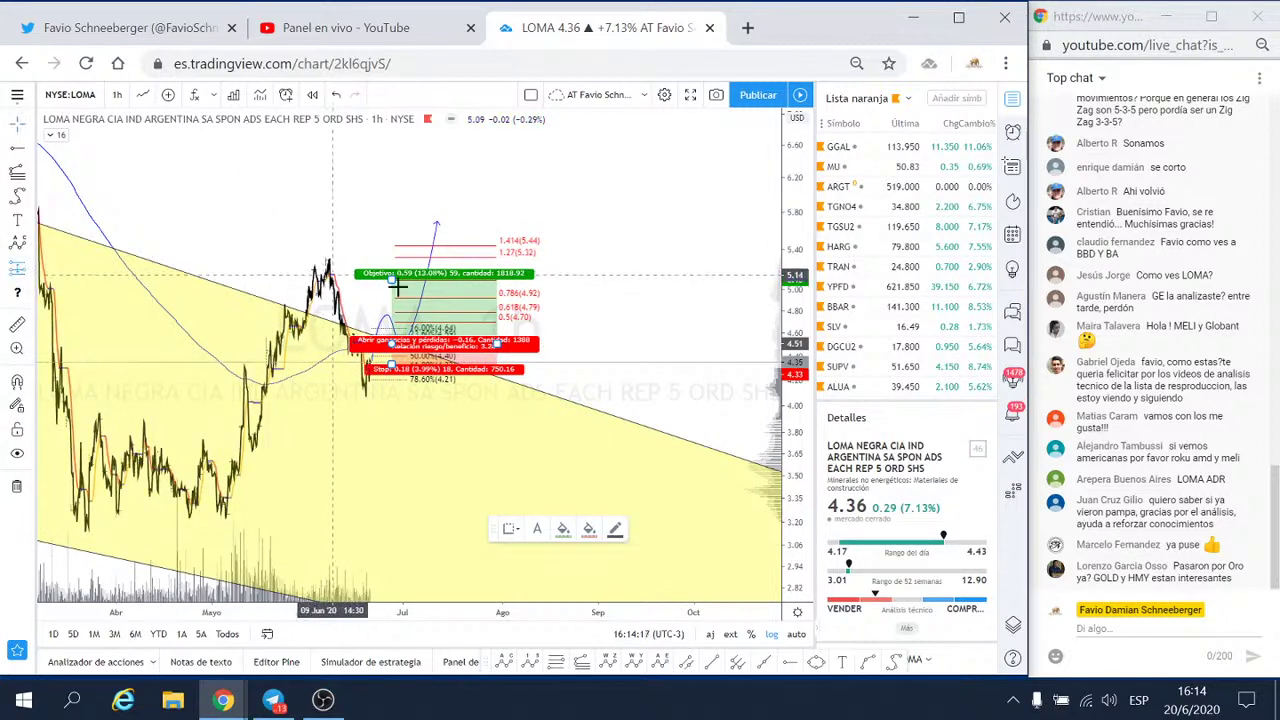
left_click(456, 282)
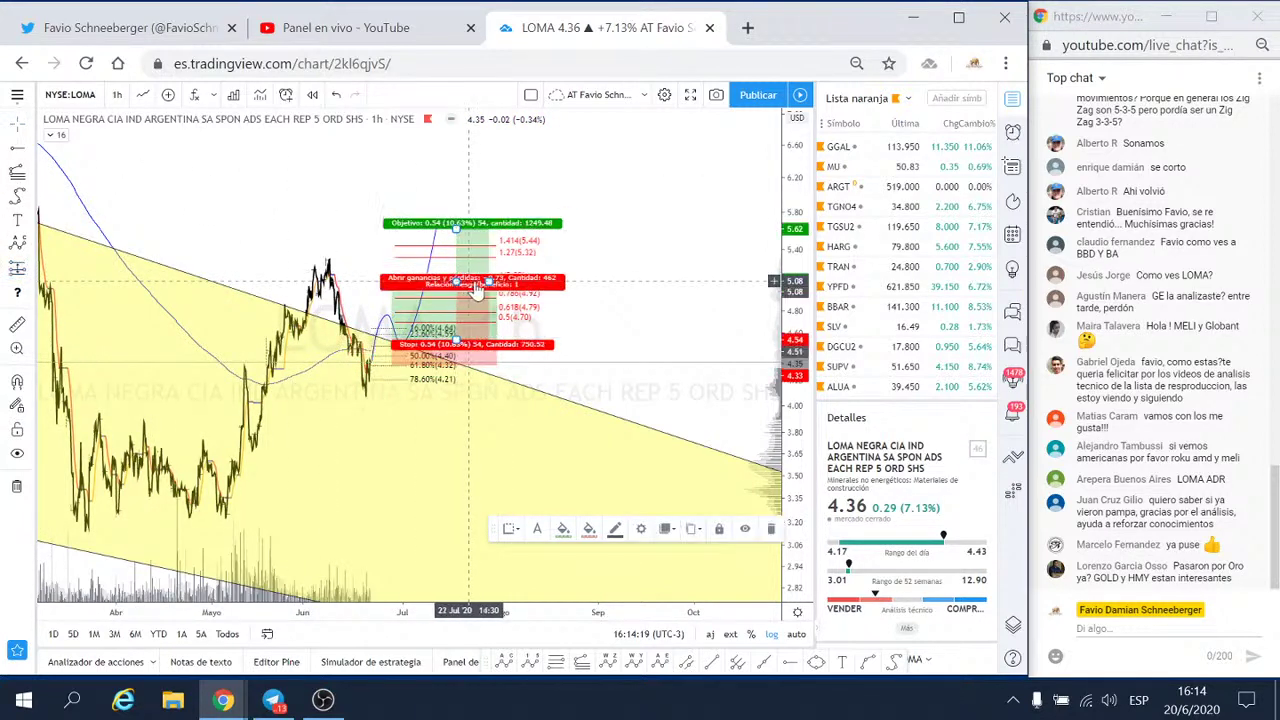
- Confirm the Fibonacci extension shows the 1.618 level at 5.62, then adjust the position's target and stop
double_click(525, 259)
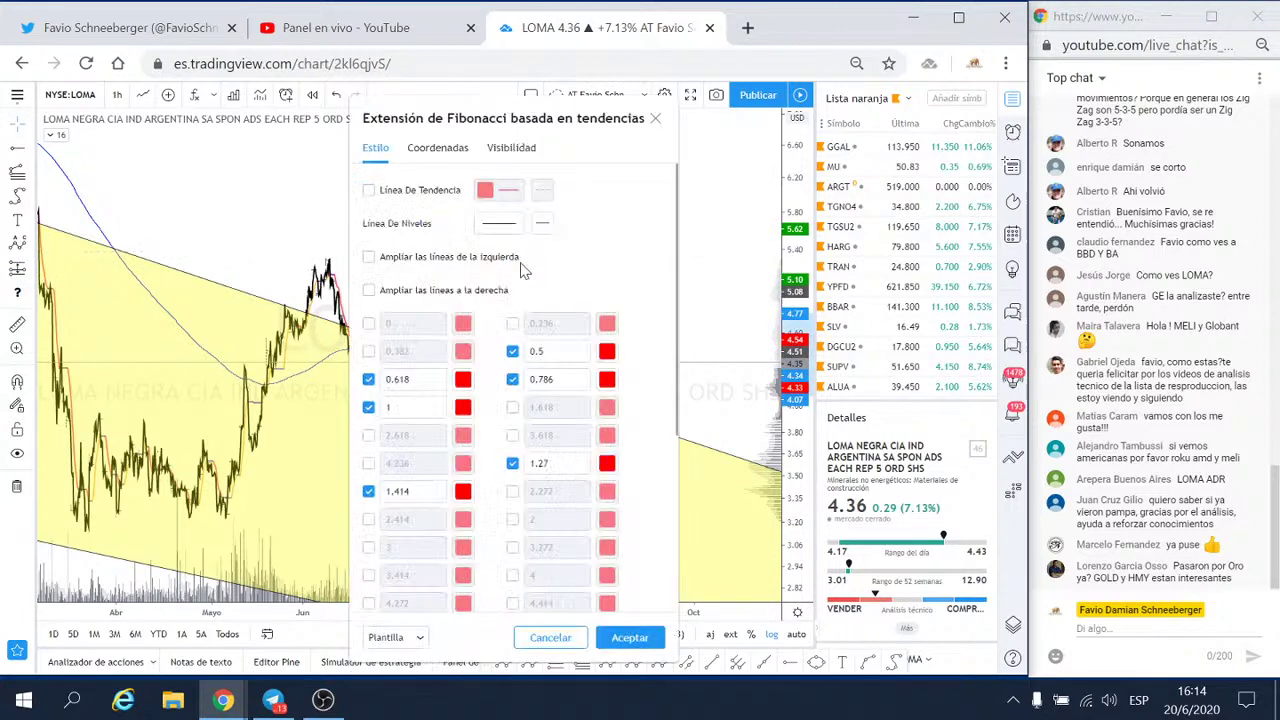
left_click(645, 640)
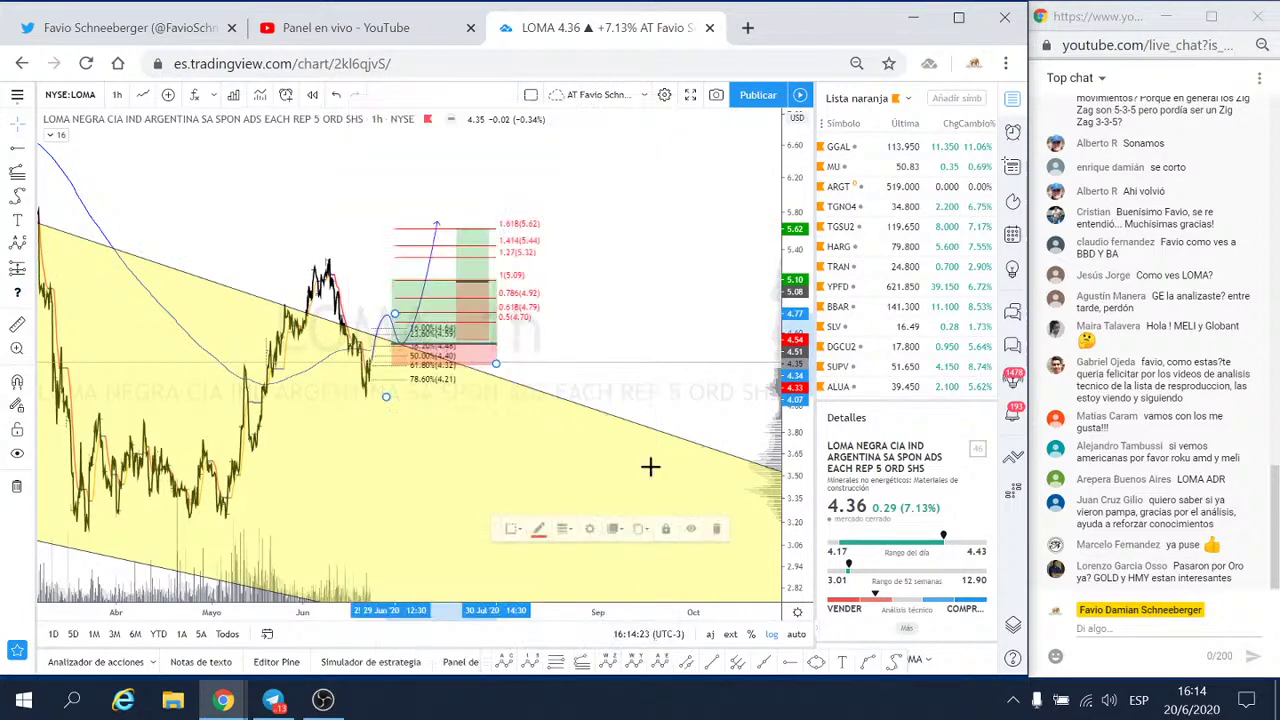
left_click_drag(456, 228, 456, 228)
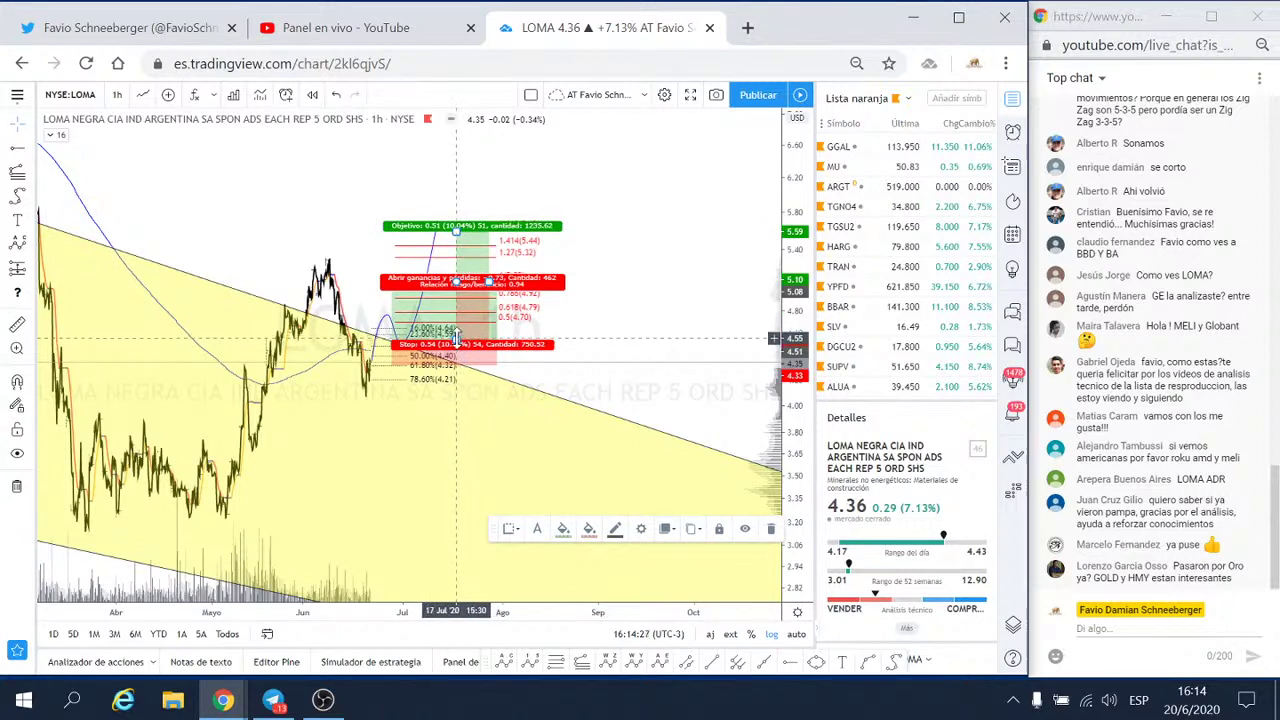
left_click_drag(456, 340, 501, 284)
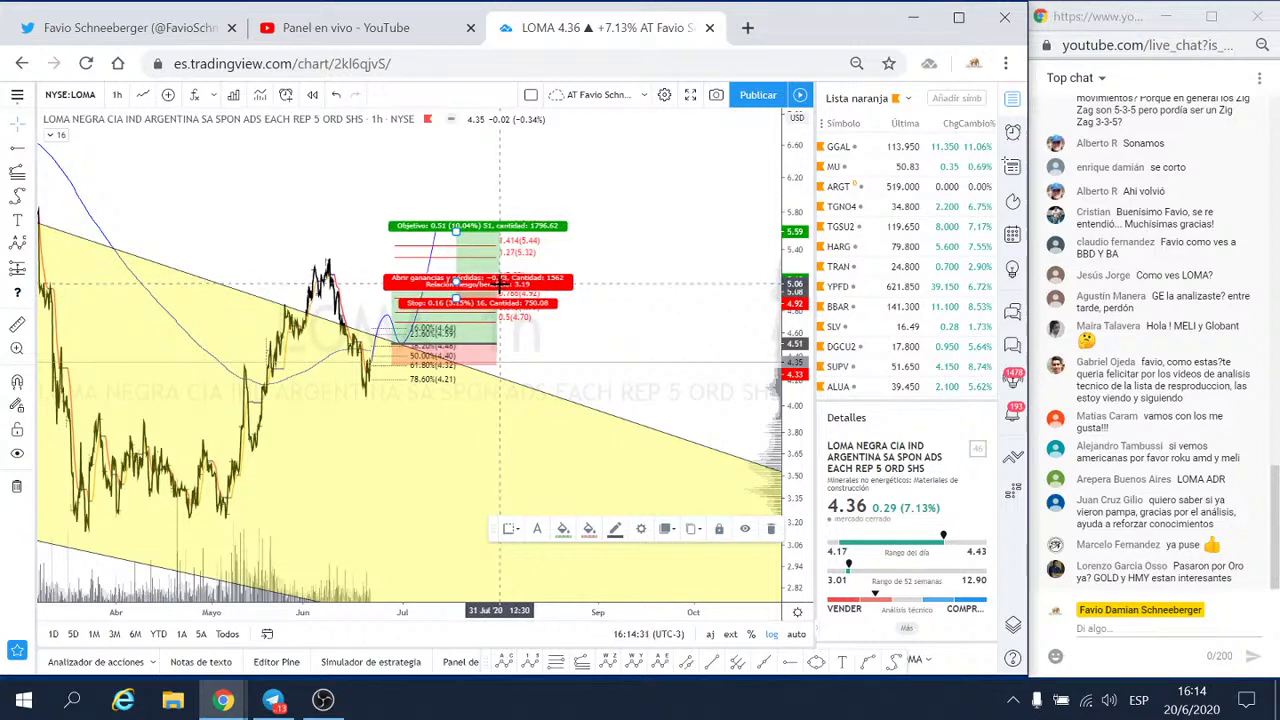
left_click(651, 243)
left_click_drag(586, 320, 671, 324)
- Move the long position box up and right, beside the Fibonacci extension levels
left_click(590, 313)
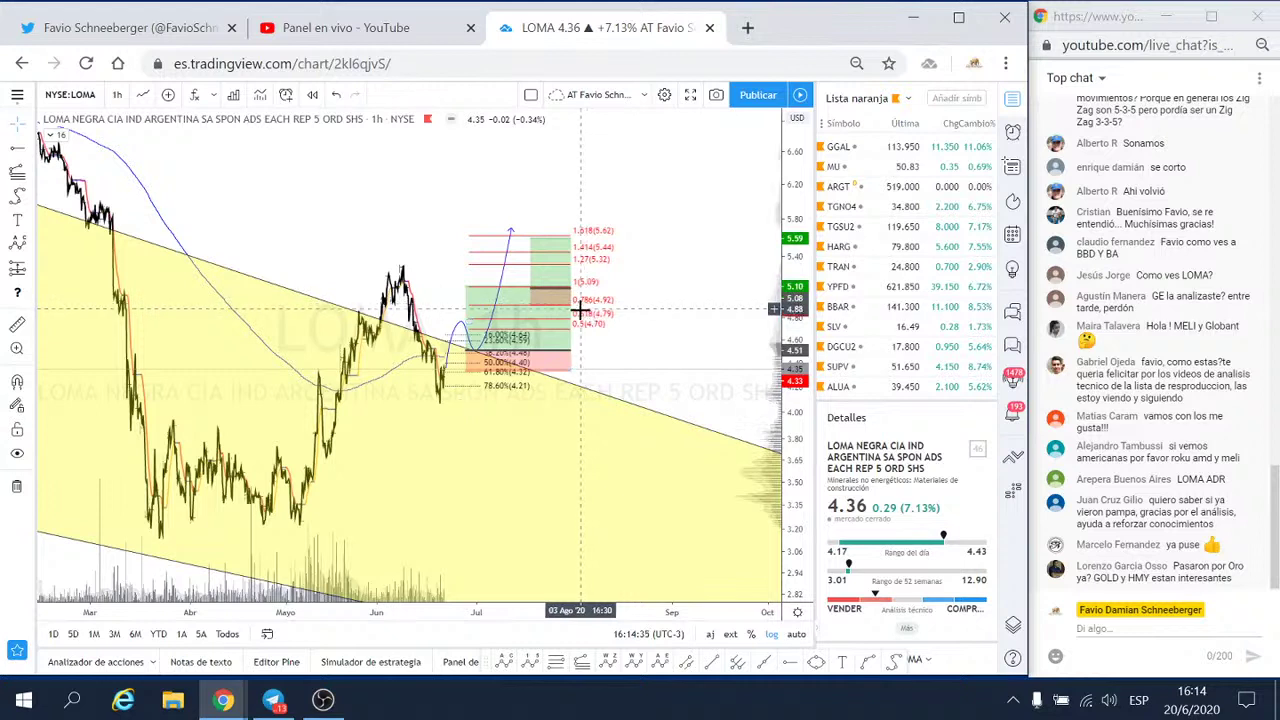
left_click(520, 290)
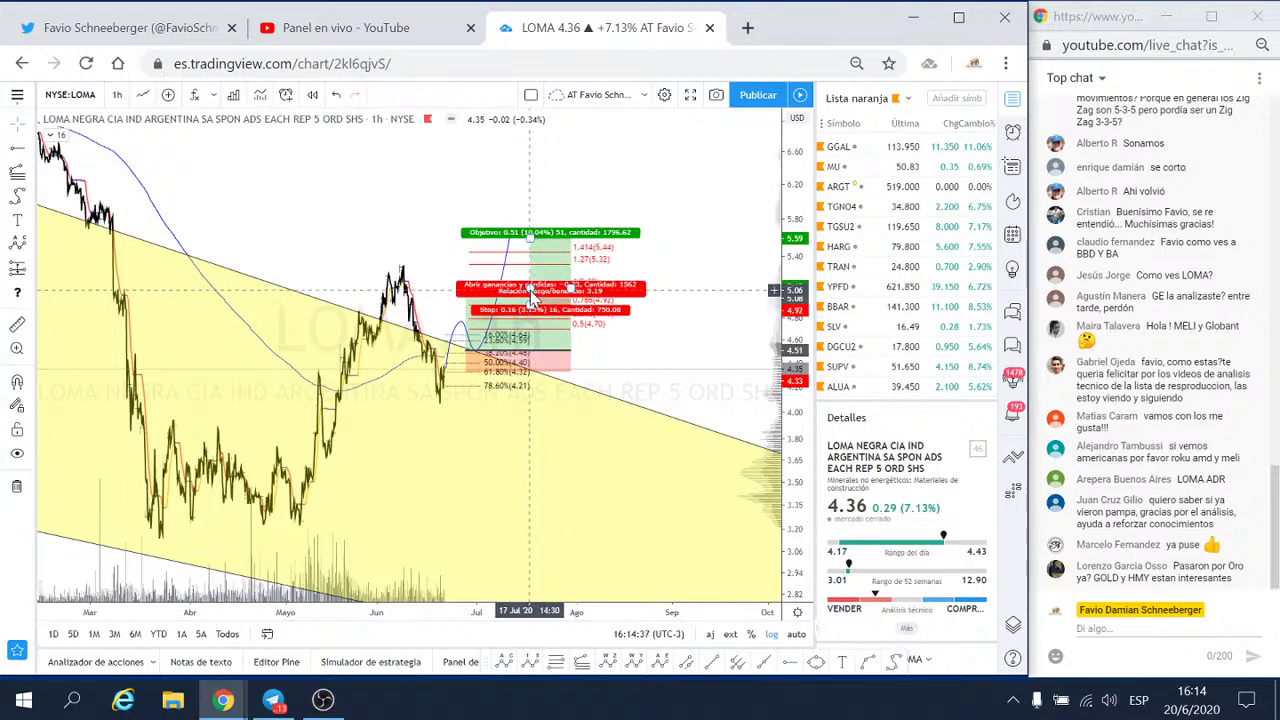
left_click(533, 297)
mouse_move(529, 323)
left_mouse_down()
mouse_move(541, 347)
mouse_move(553, 258)
mouse_move(541, 247)
left_mouse_up()
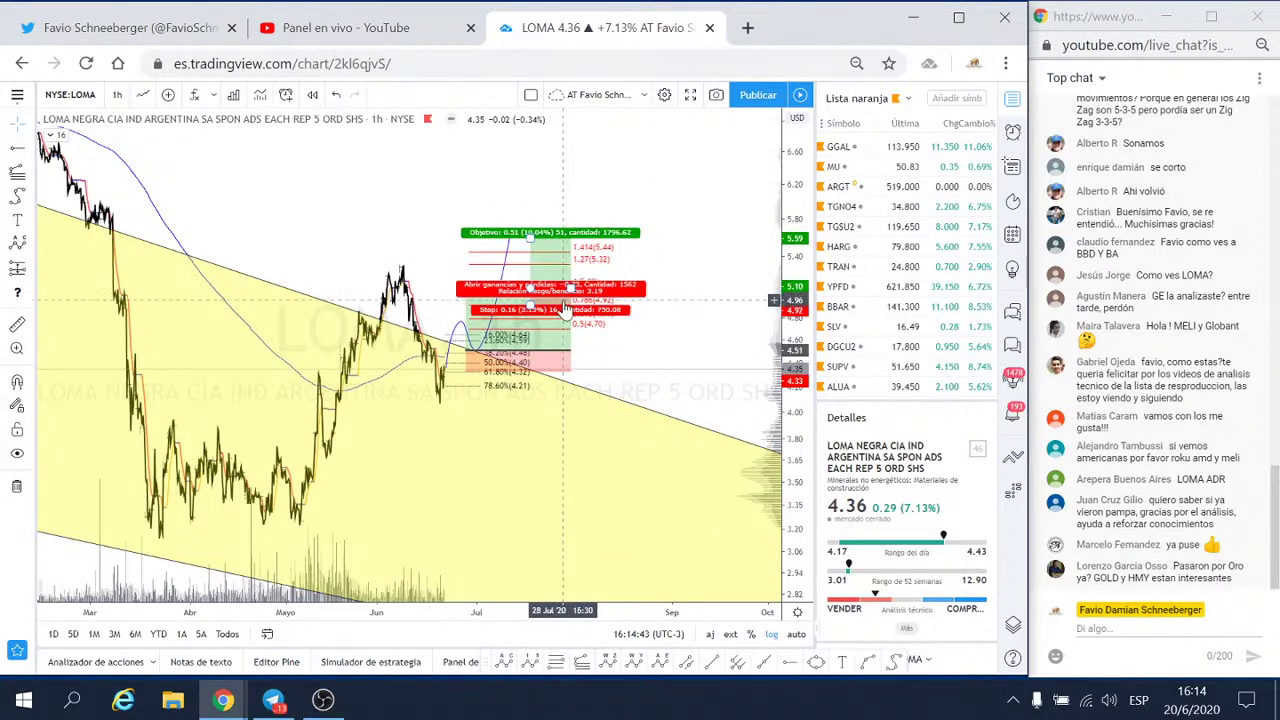
left_click_drag(540, 309, 511, 345)
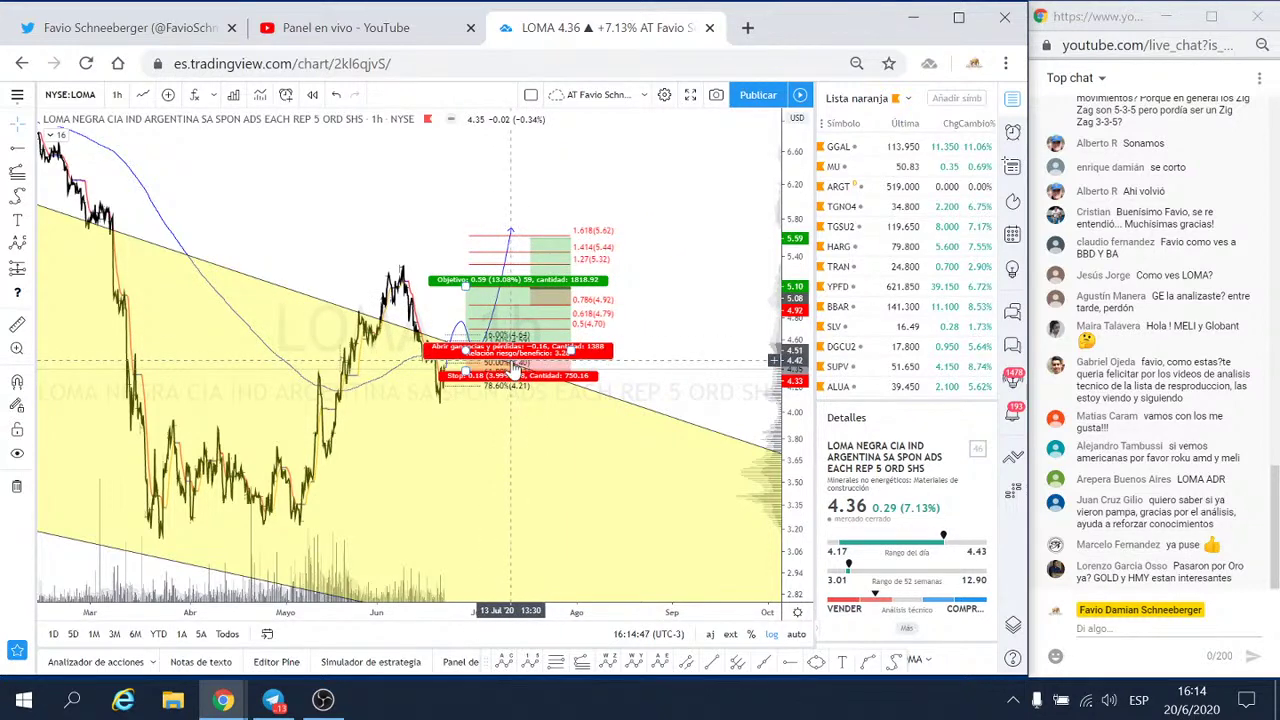
left_click_drag(508, 288, 568, 288)
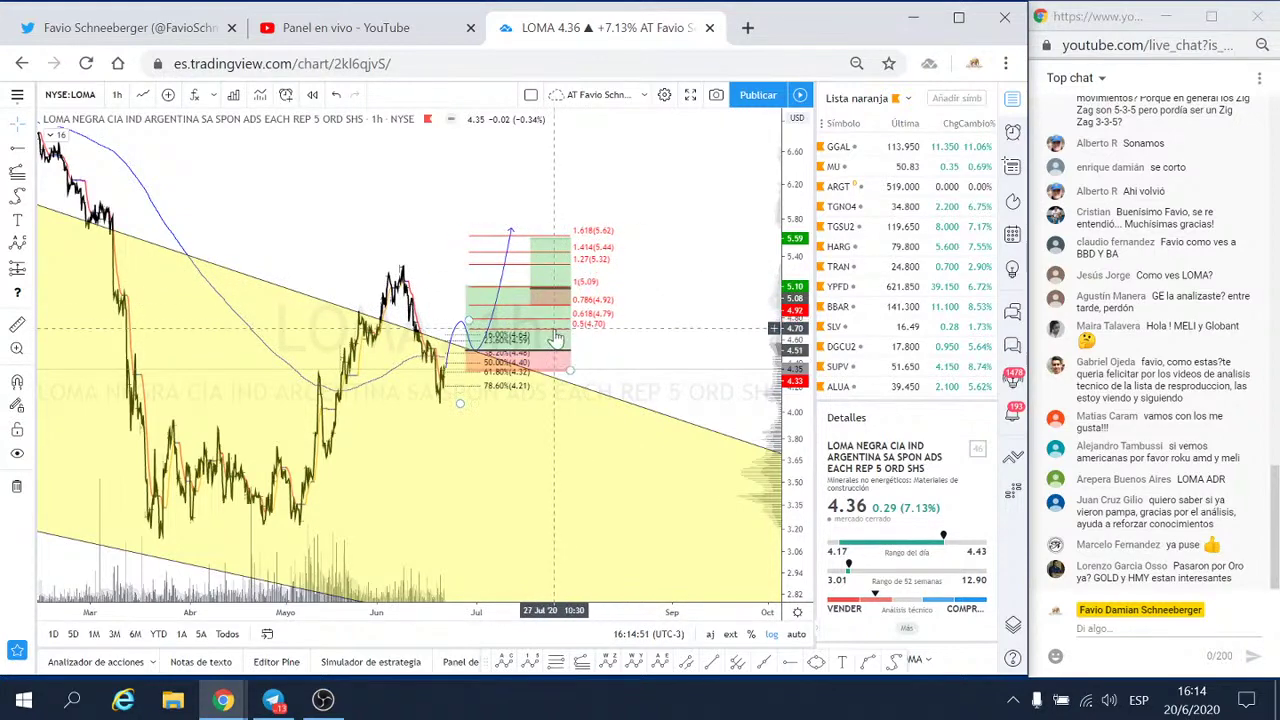
left_click(604, 306)
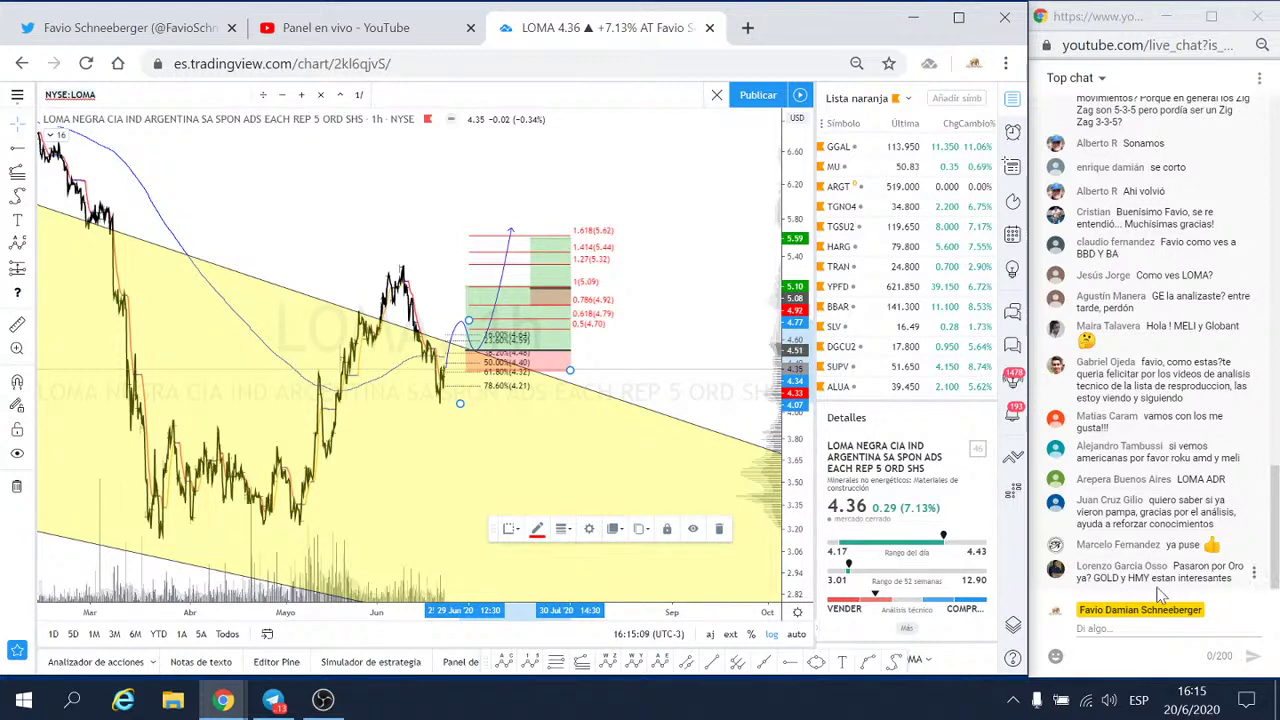
- Switch the chart to the 4-hour (4 horas) interval and load TVC:GOLD
left_click(195, 150)
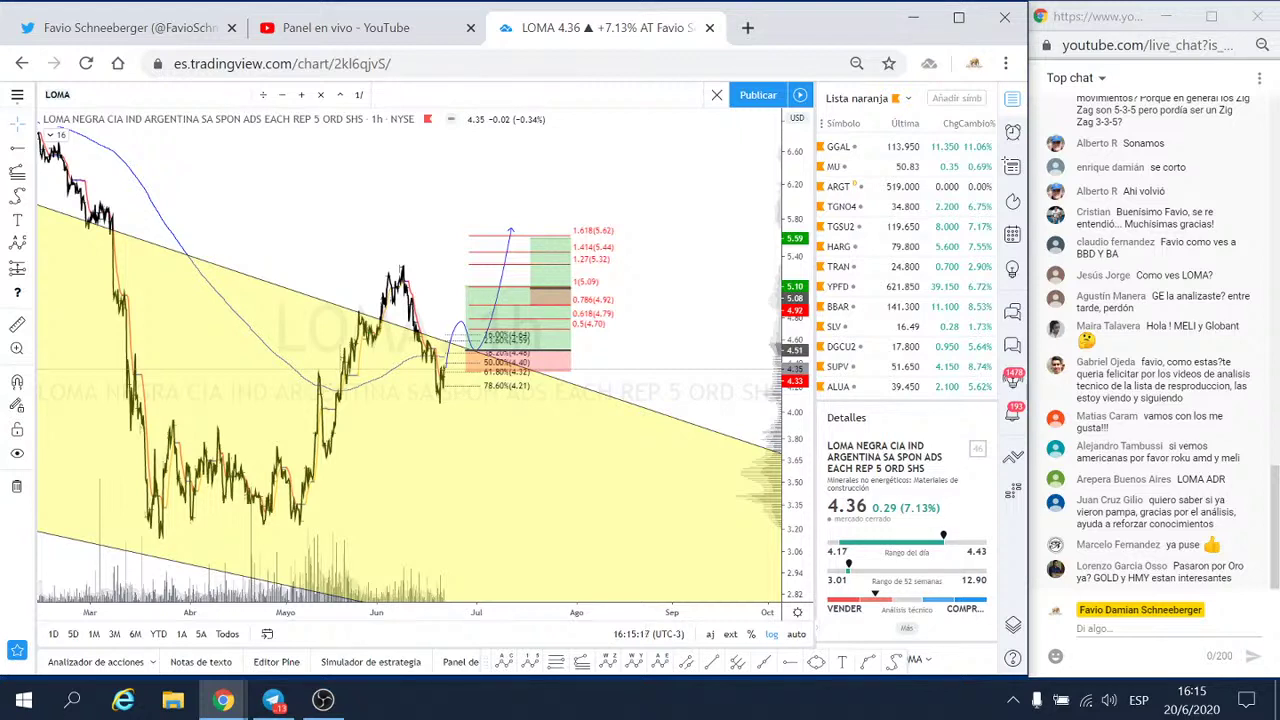
type("GOLD")
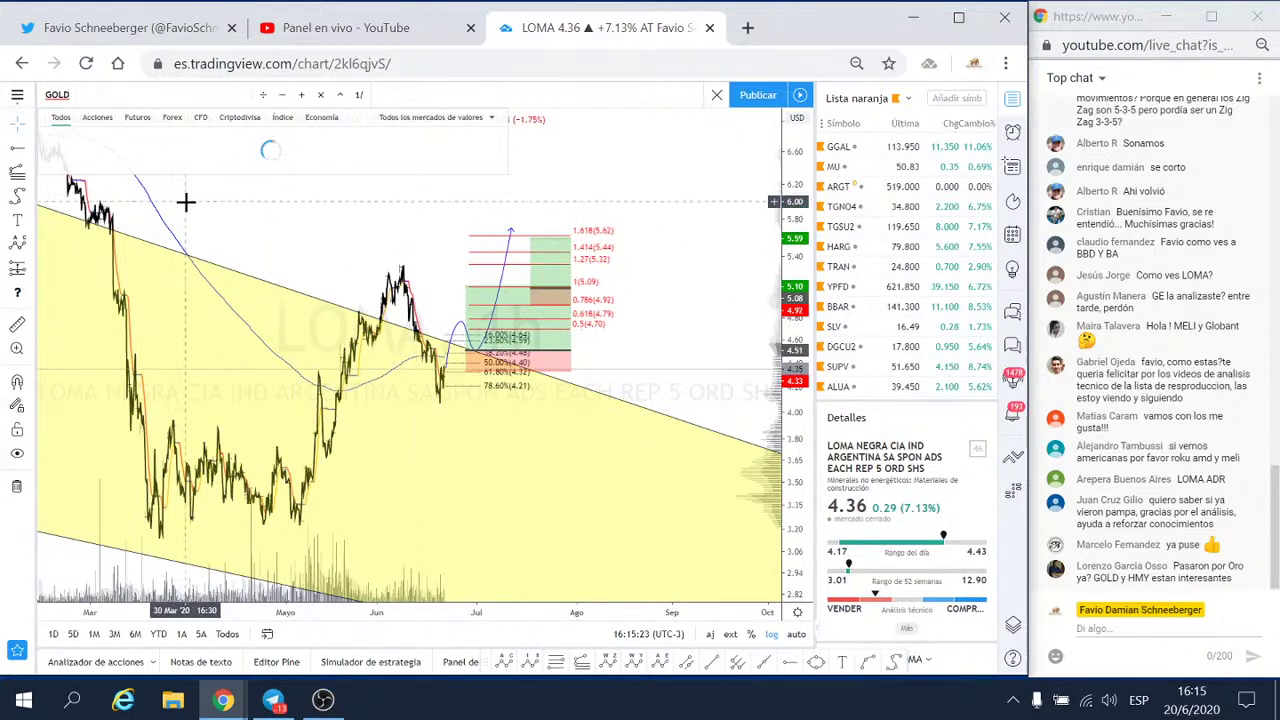
left_click(243, 212)
left_click(140, 95)
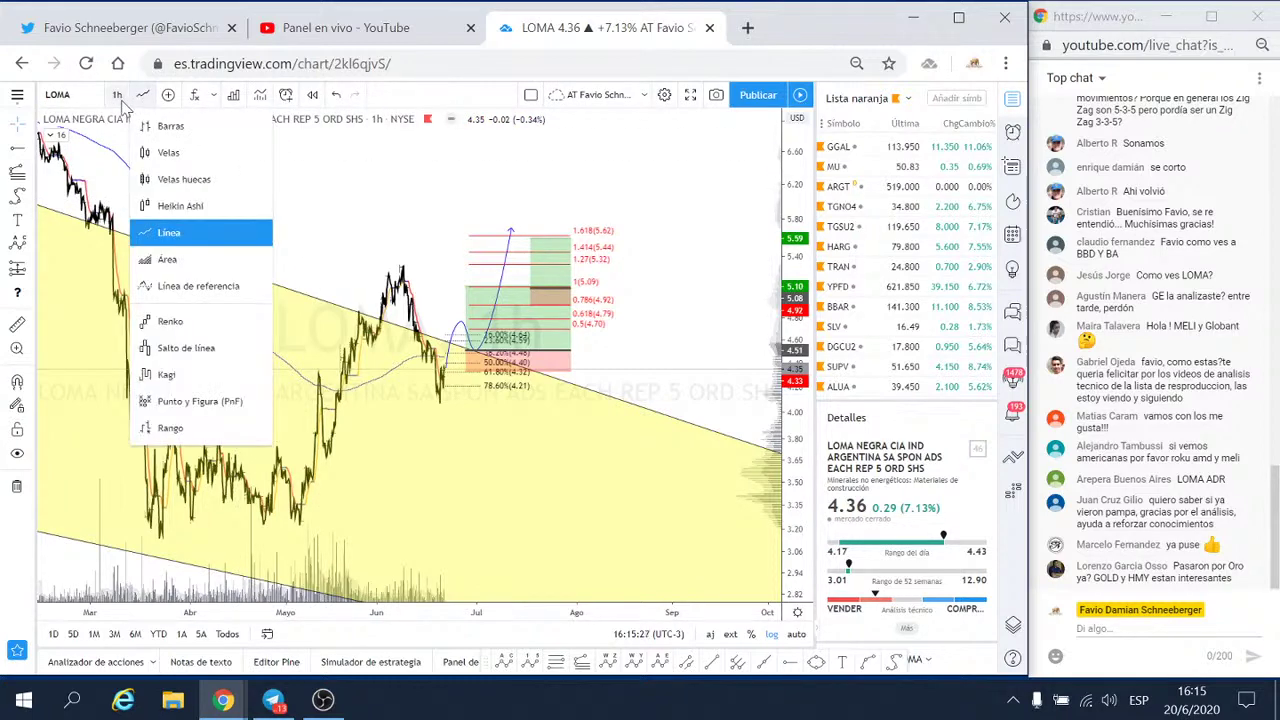
left_click(117, 94)
left_click(150, 394)
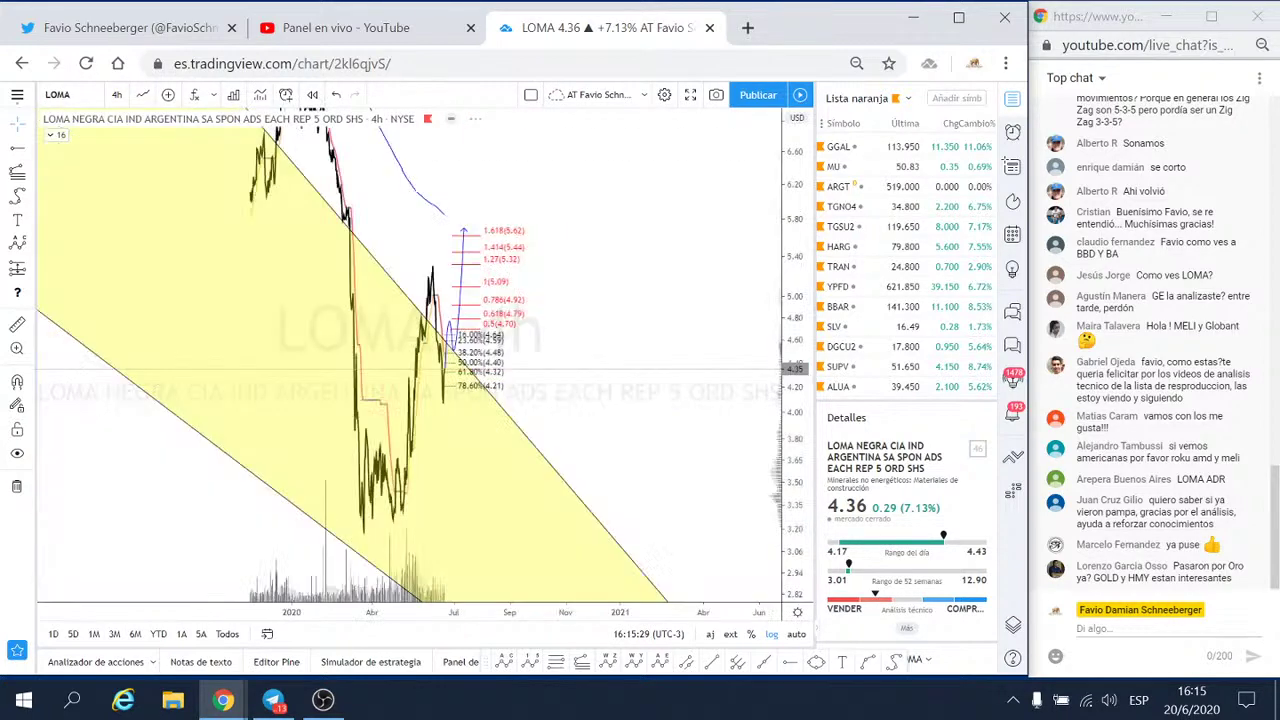
type("GOLD")
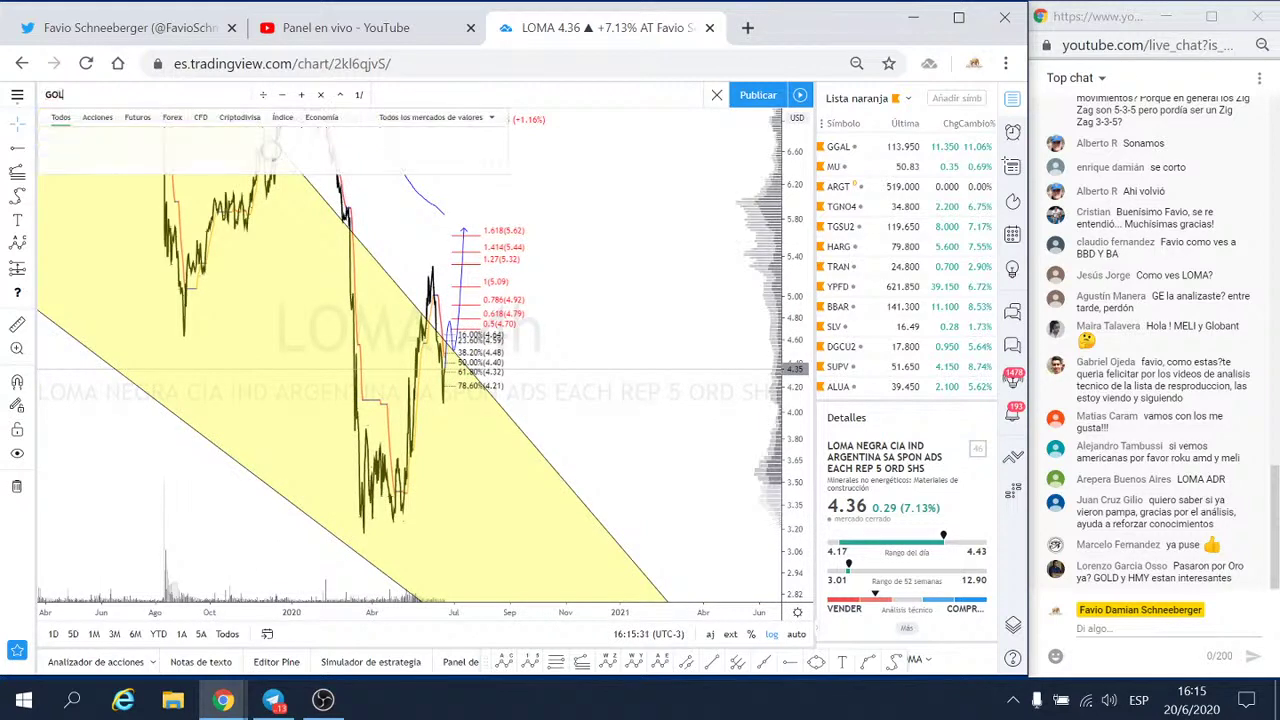
left_click(100, 155)
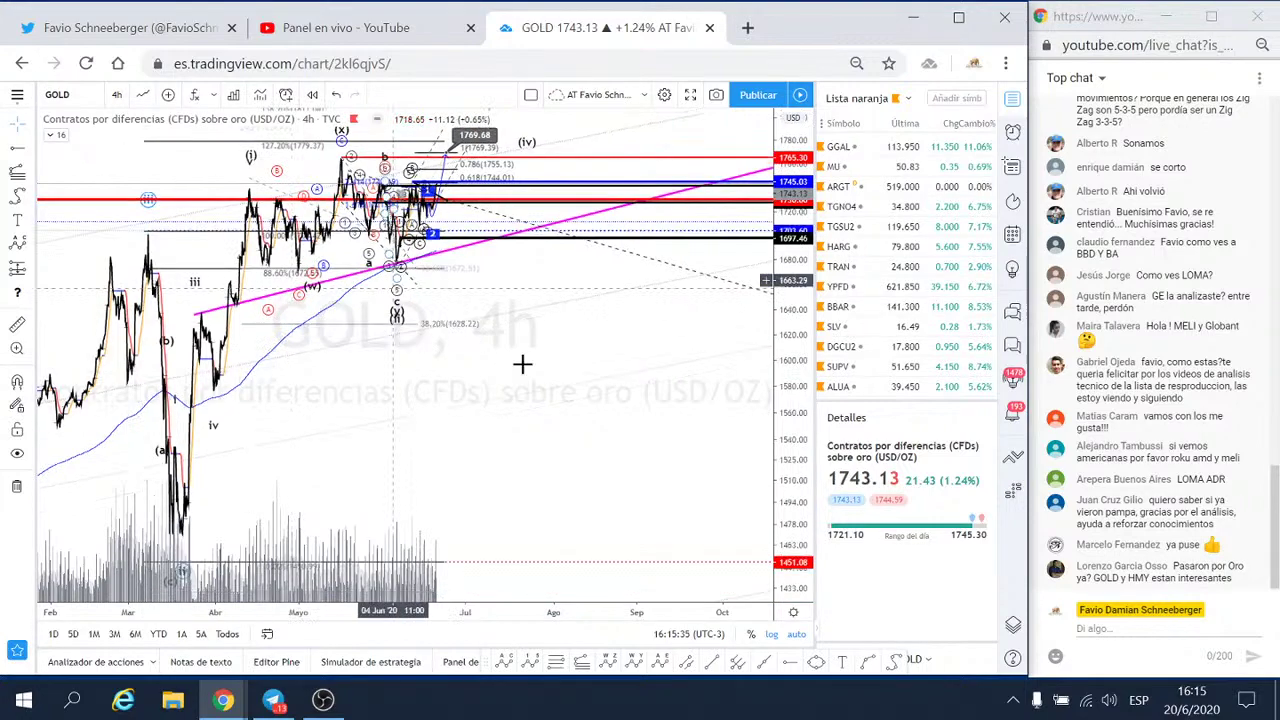
- Reset the GOLD chart view, hide the watchlist panel, and zoom into recent bars
right_click(611, 423)
left_click(678, 396)
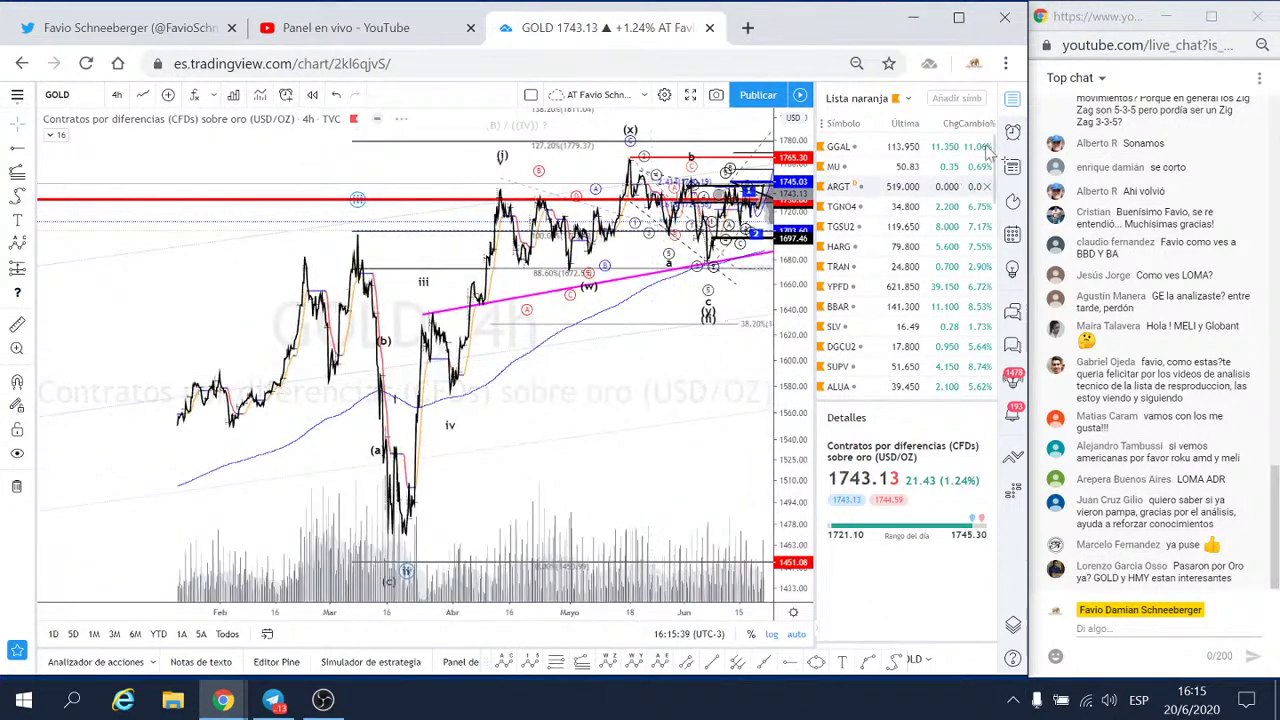
left_click(1013, 98)
scroll(831, 416, "up", 2)
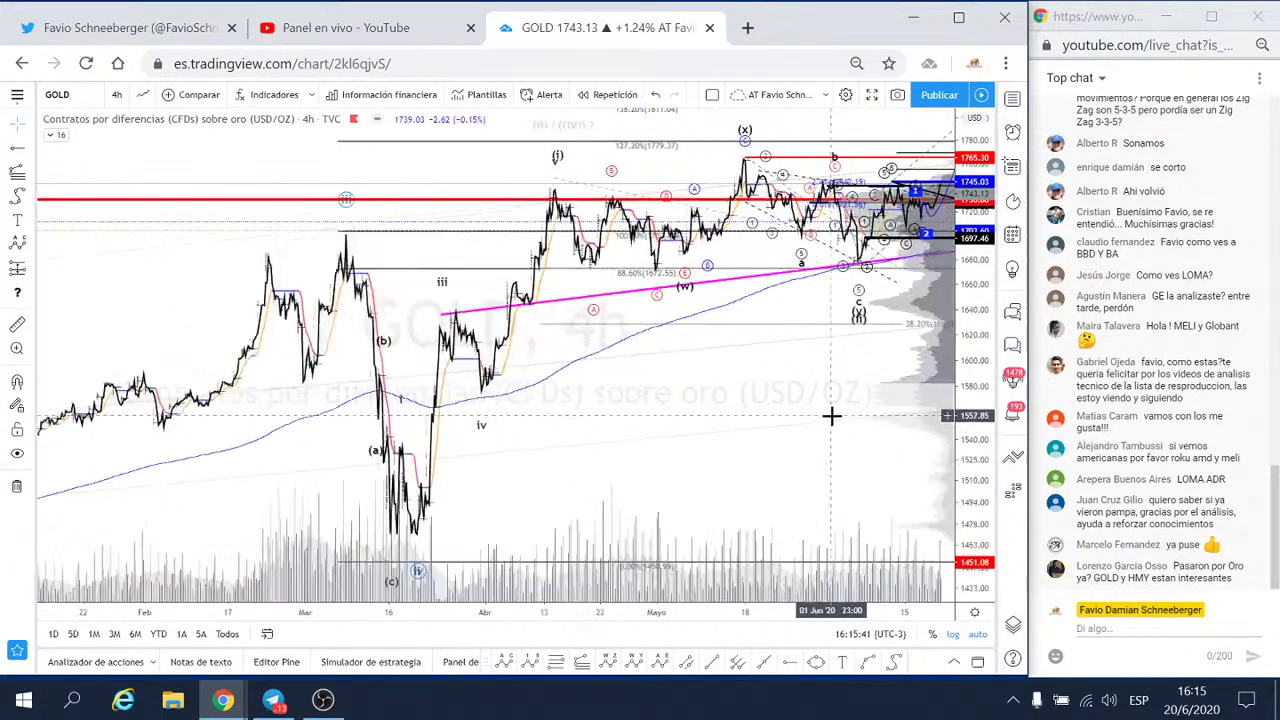
scroll(829, 414, "up", 1)
scroll(829, 414, "up", 1)
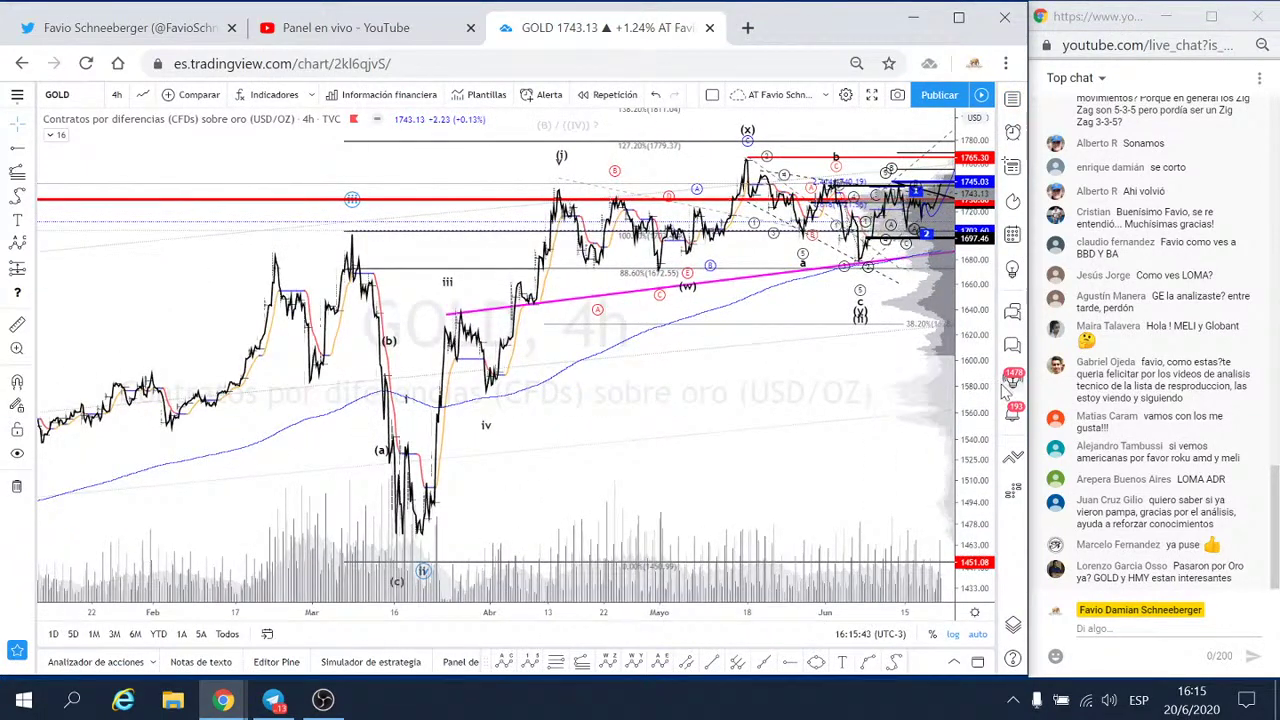
scroll(900, 400, "right", 1)
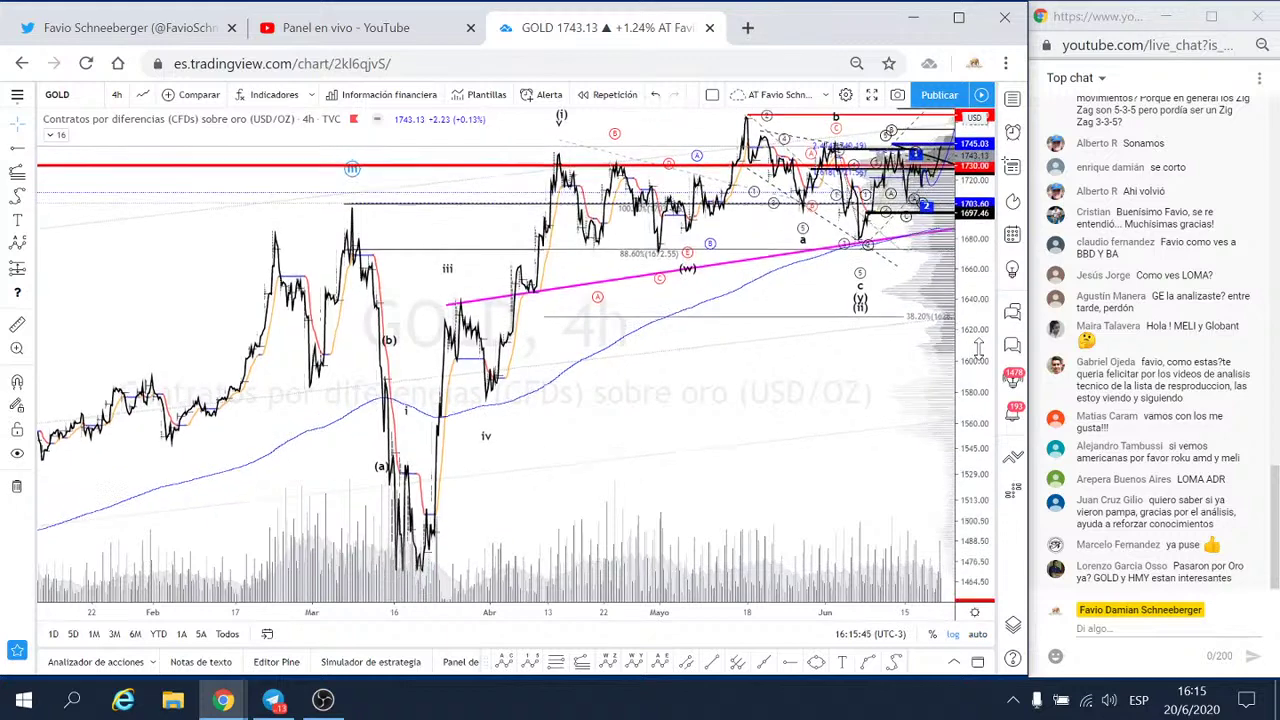
scroll(843, 357, "right", 3)
scroll(841, 441, "right", 3)
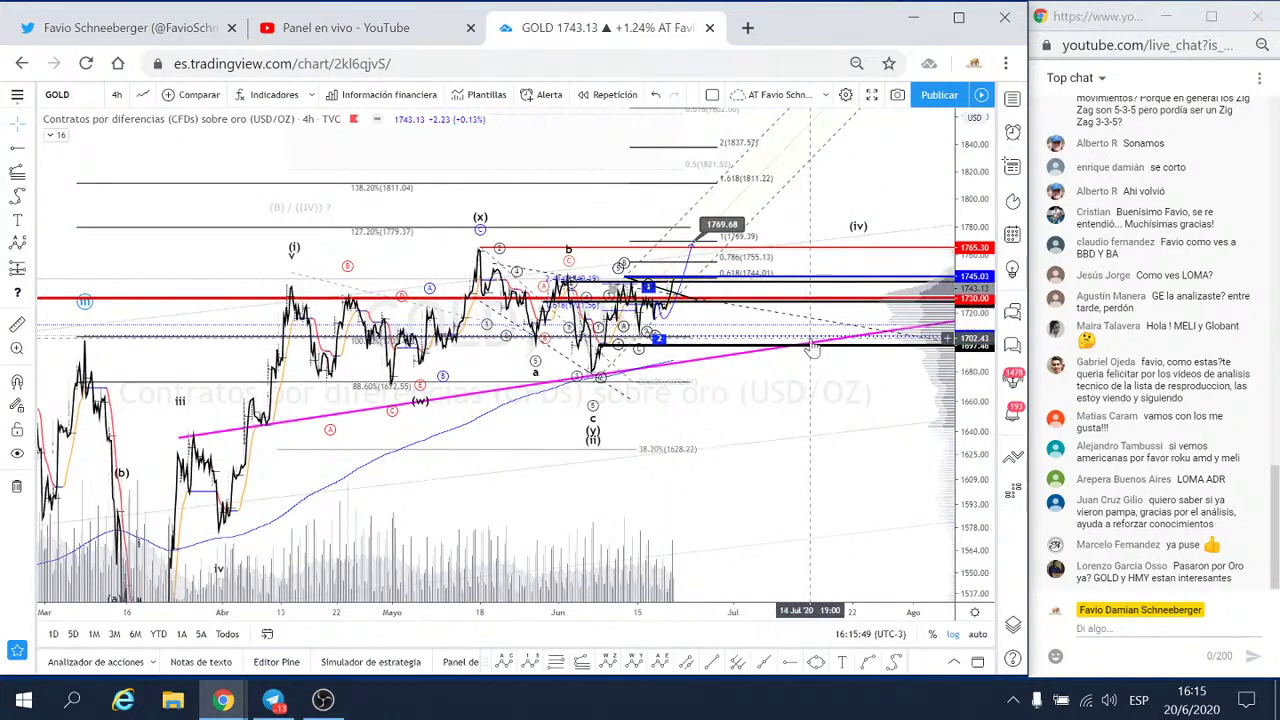
- Pan to late April–June, widen the price scale, and inspect the Elliott wave count
scroll(820, 363, "up", 1)
scroll(977, 352, "up", 1)
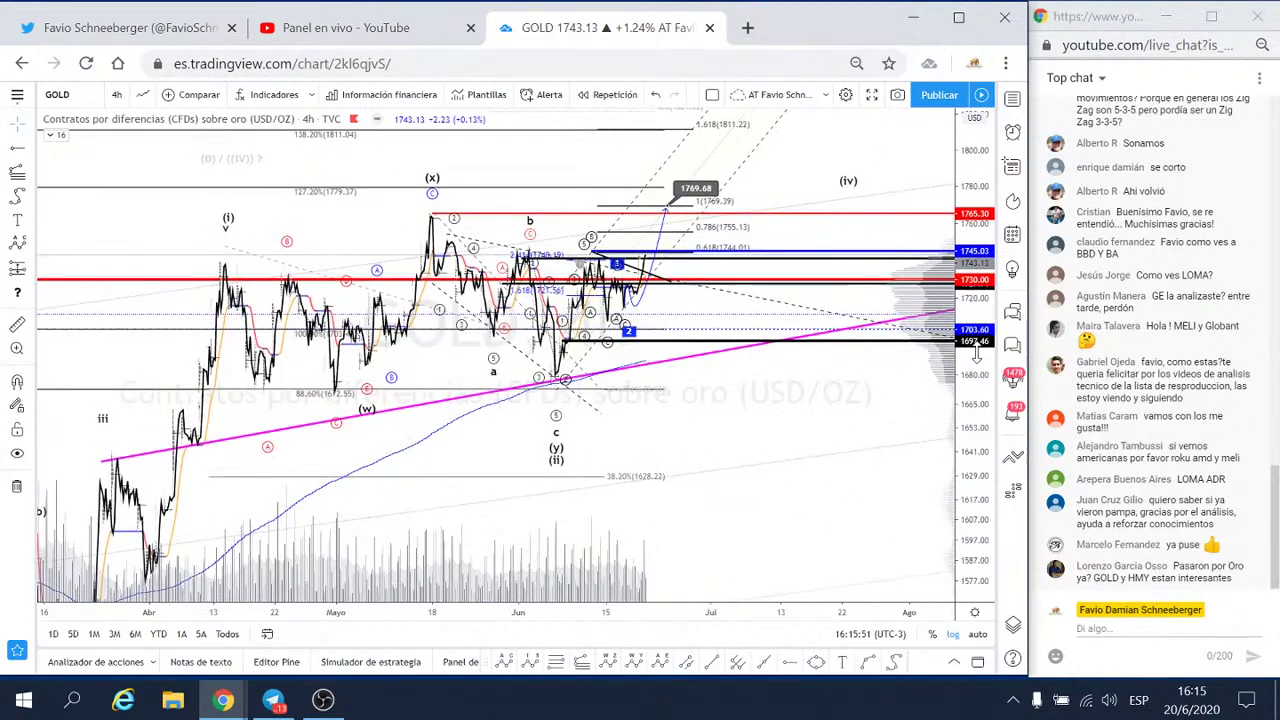
scroll(877, 351, "up", 1)
scroll(866, 357, "up", 1)
left_click_drag(500, 418, 972, 450)
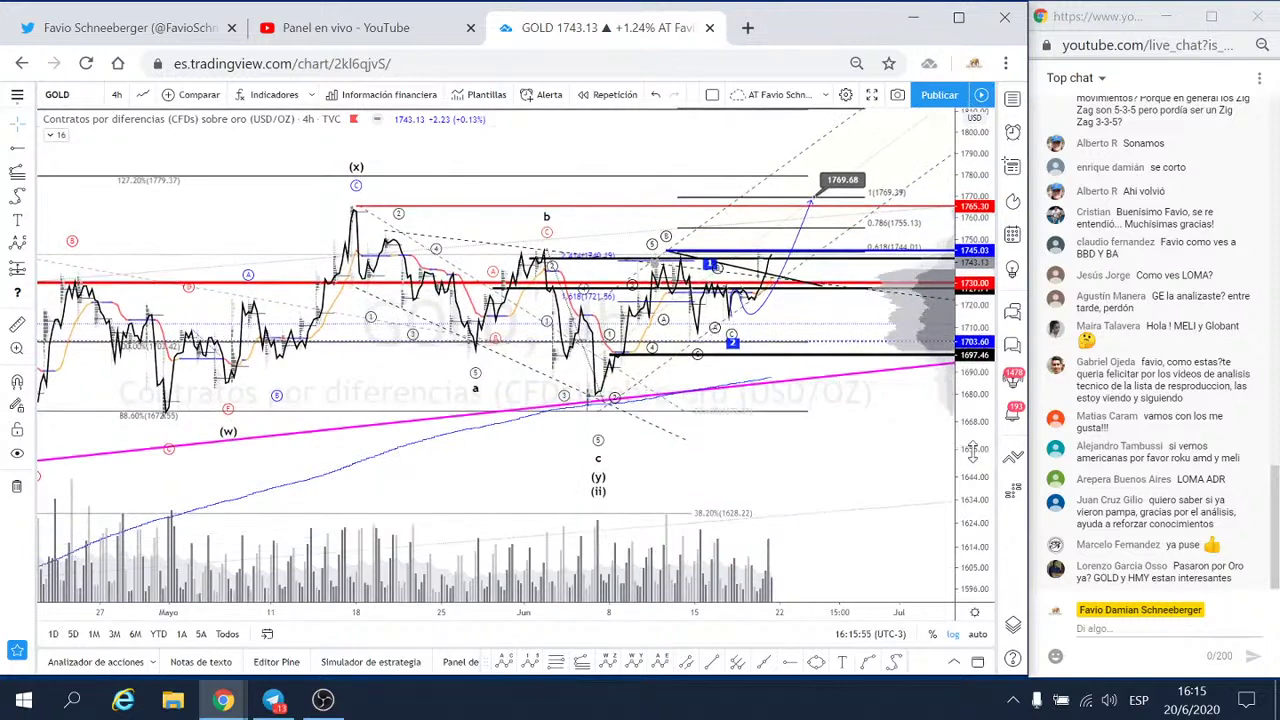
left_click_drag(828, 464, 774, 427)
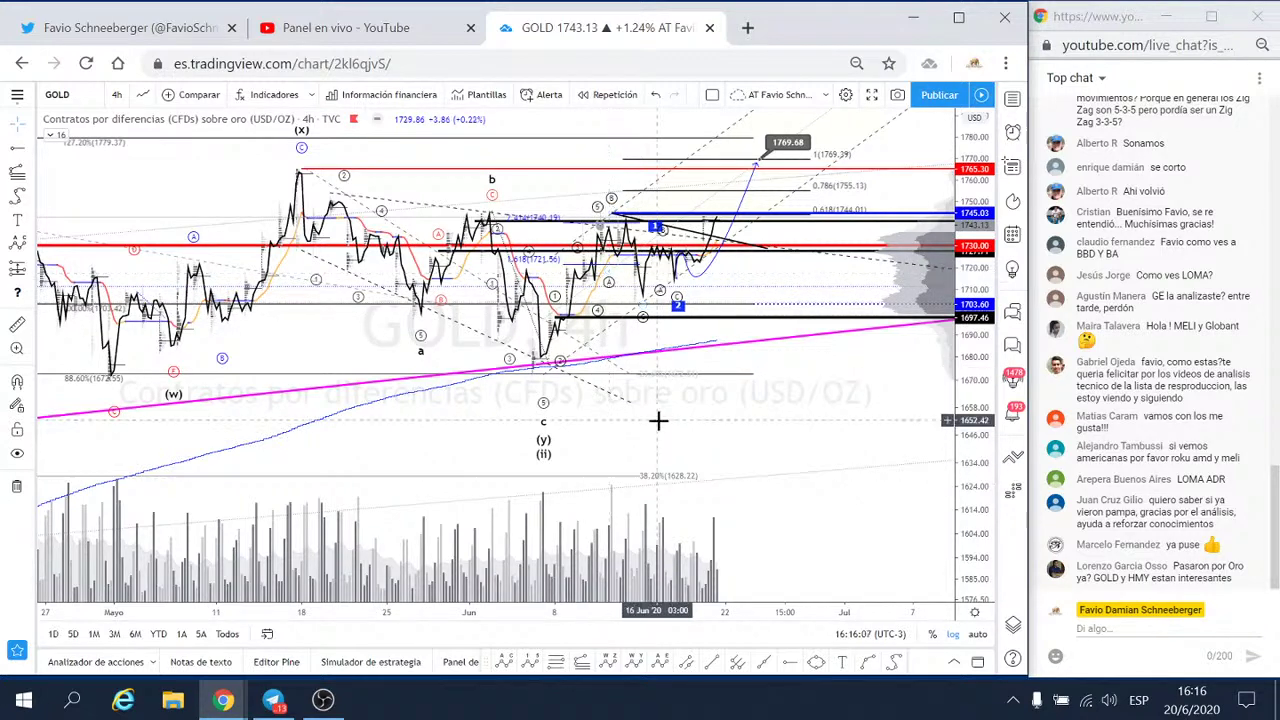
scroll(658, 422, "down", 2)
left_click_drag(975, 310, 975, 380)
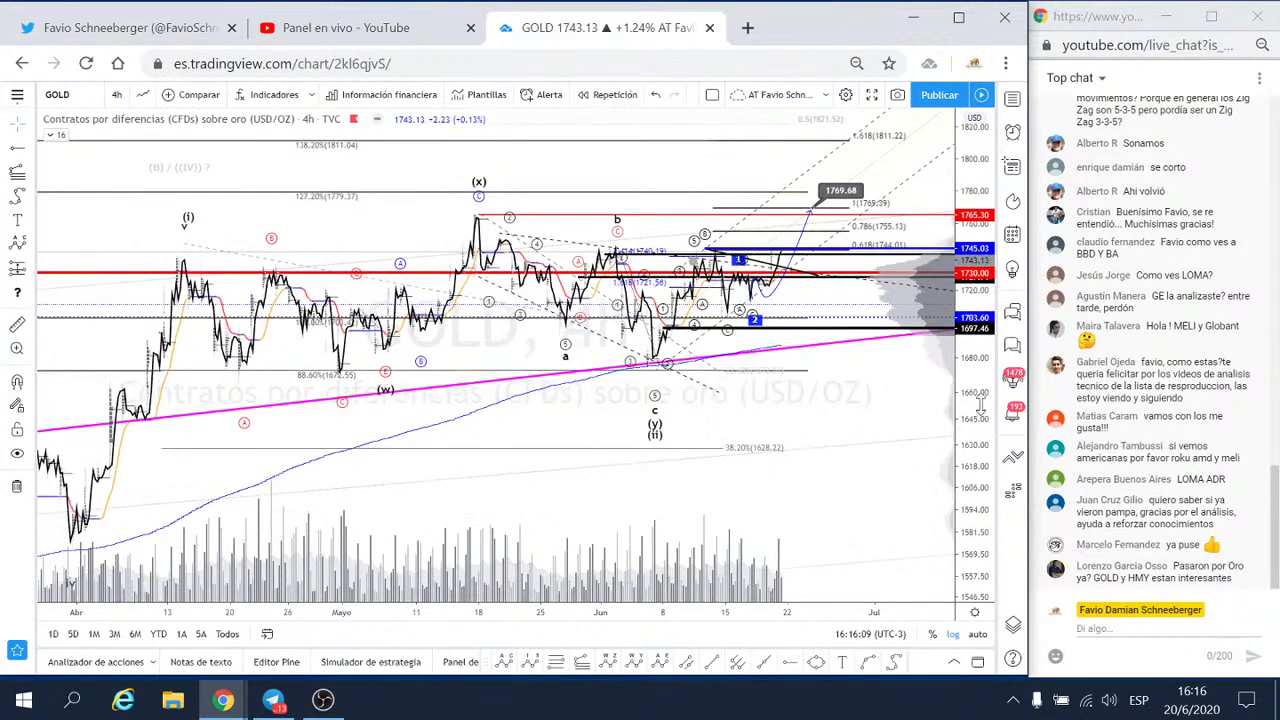
left_click_drag(893, 385, 893, 451)
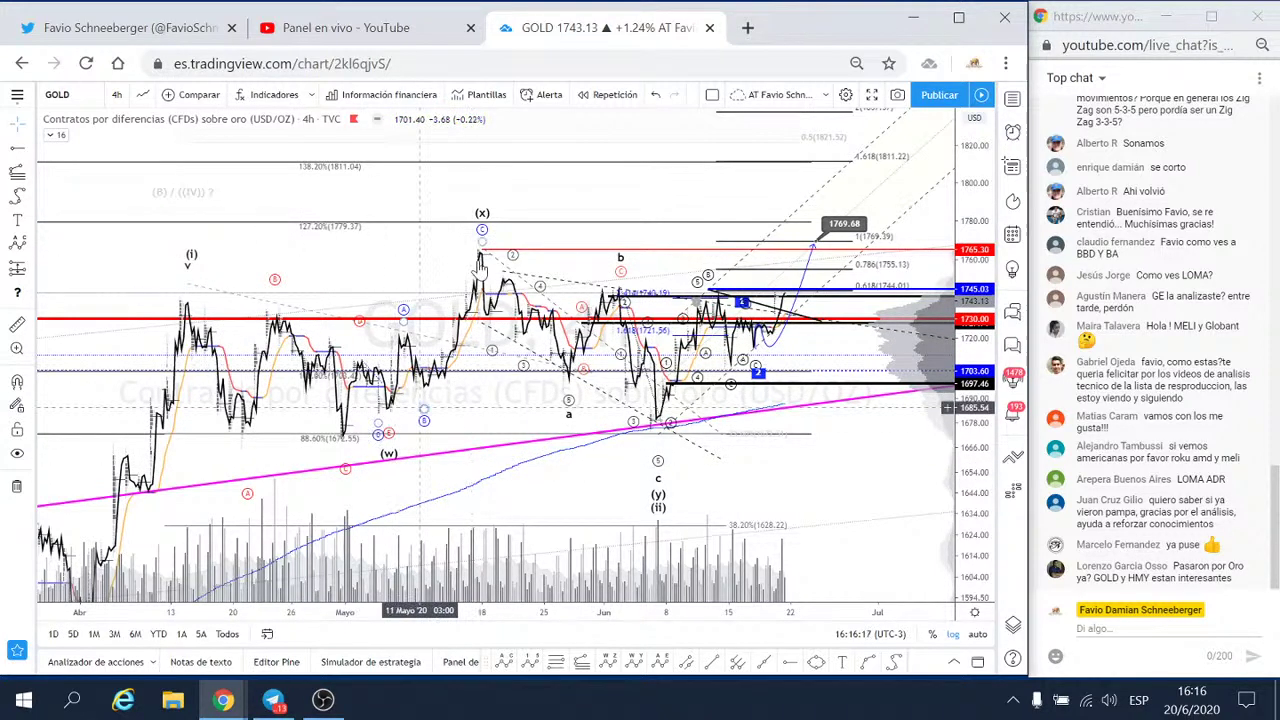
scroll(792, 492, "up", 2)
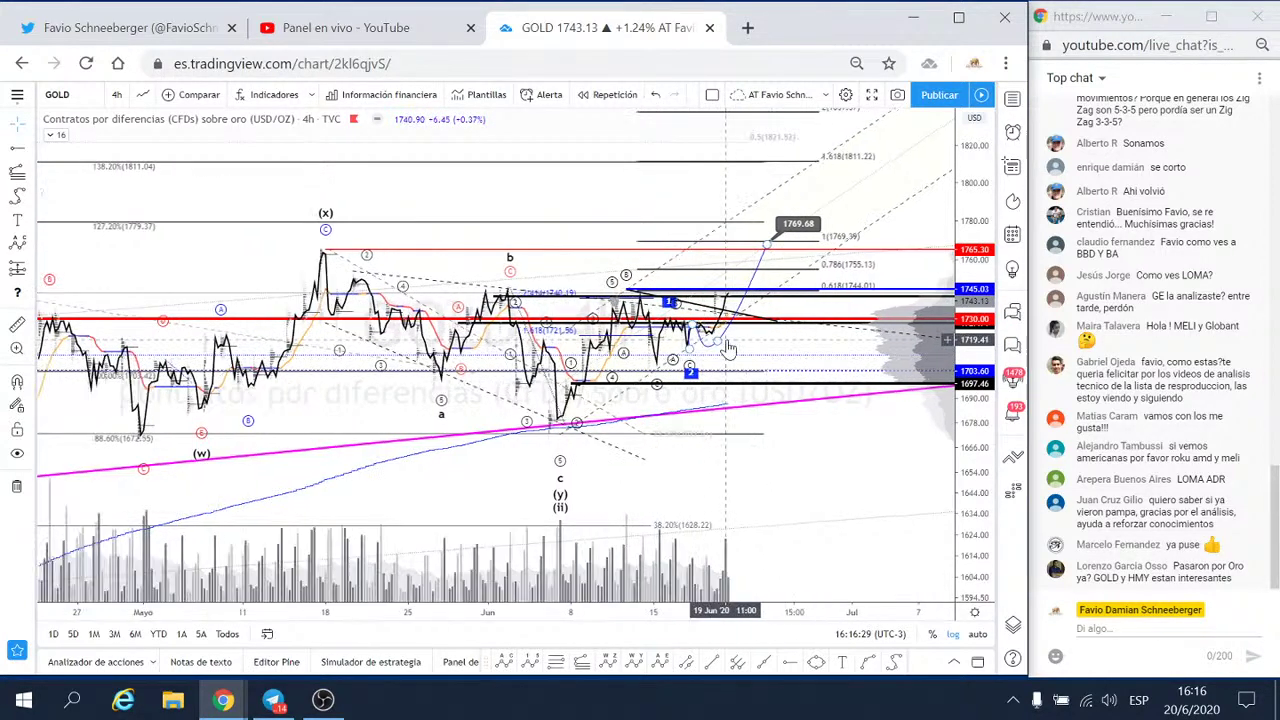
scroll(700, 340, "up", 1)
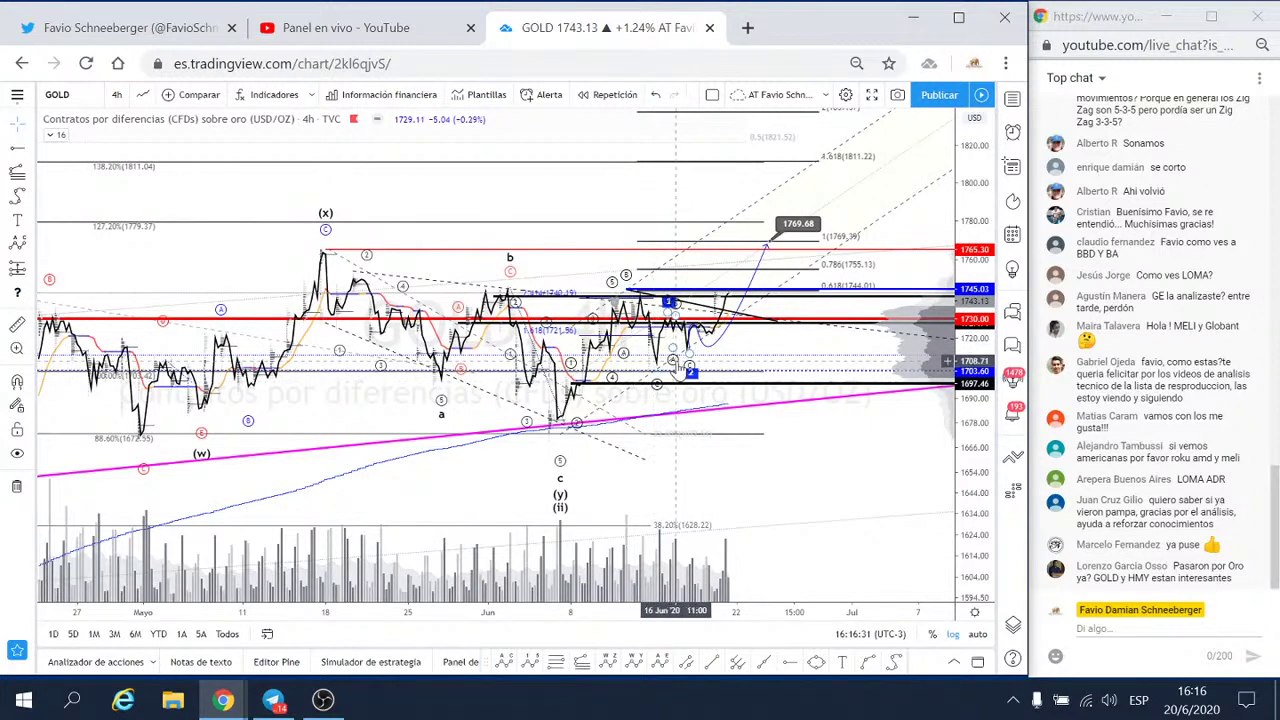
scroll(600, 365, "up", 2)
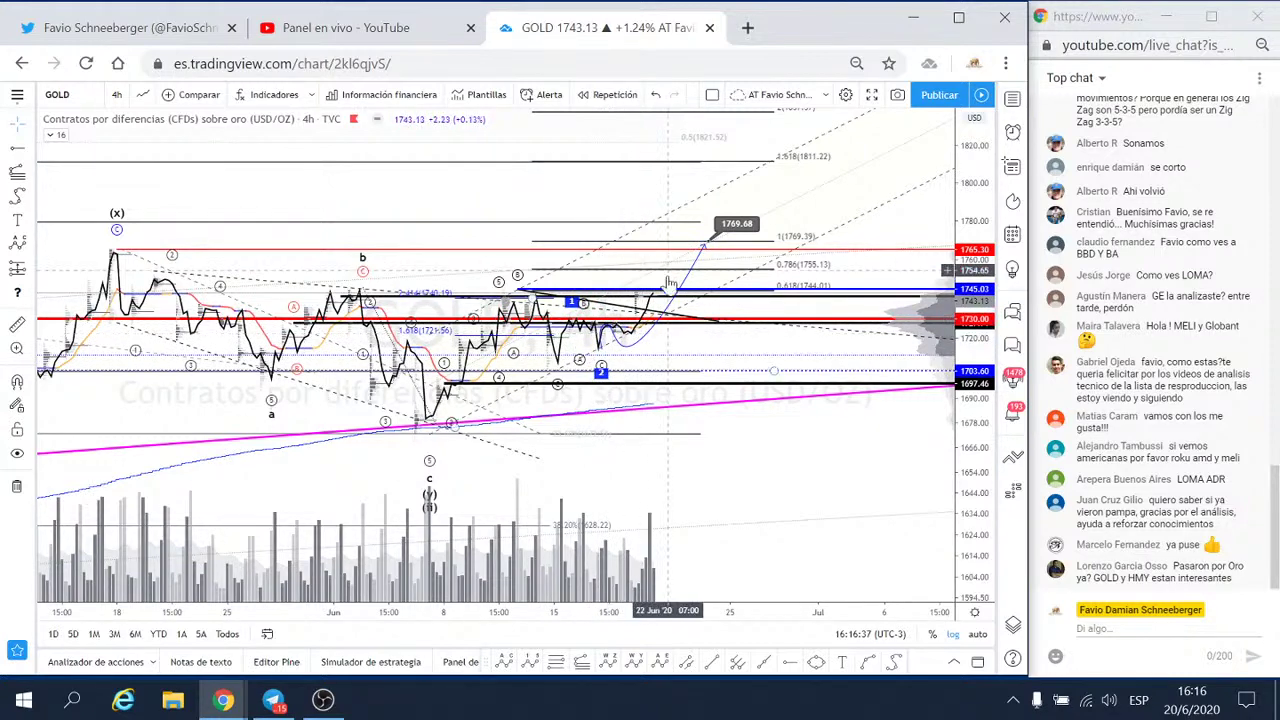
scroll(670, 305, "down", 3)
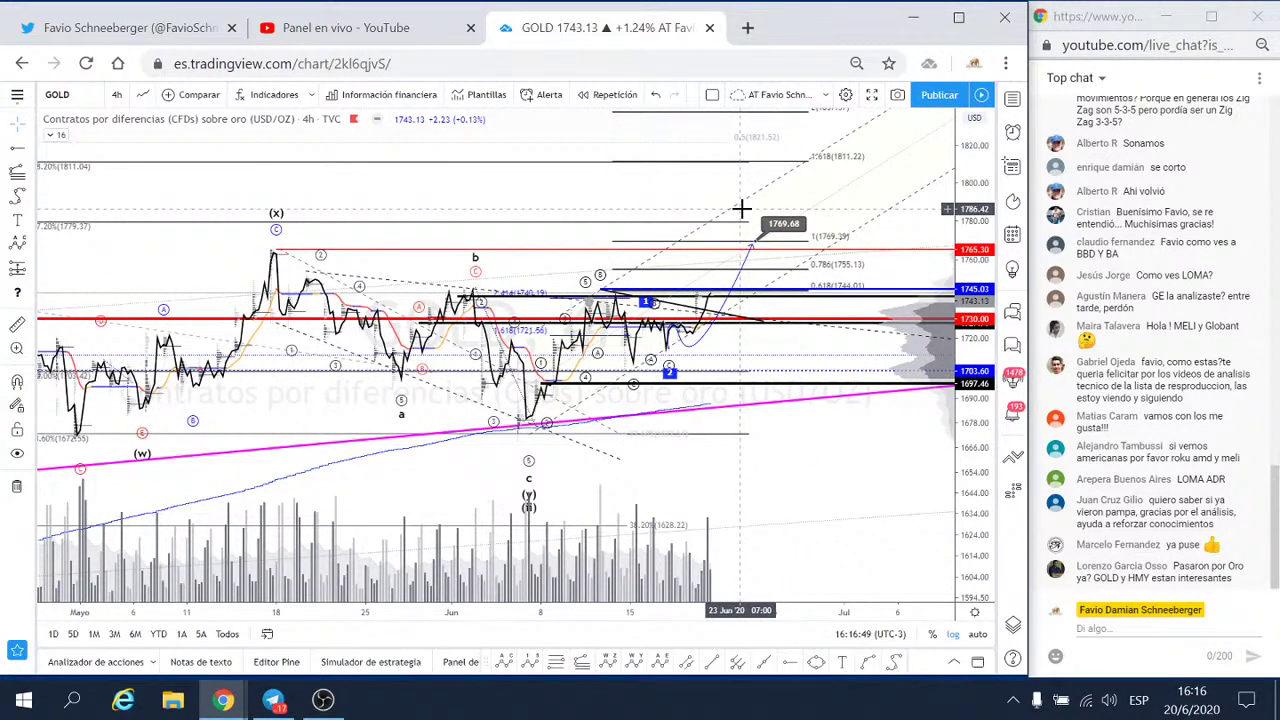
scroll(741, 208, "down", 1)
scroll(741, 208, "down", 1)
scroll(741, 208, "down", 1)
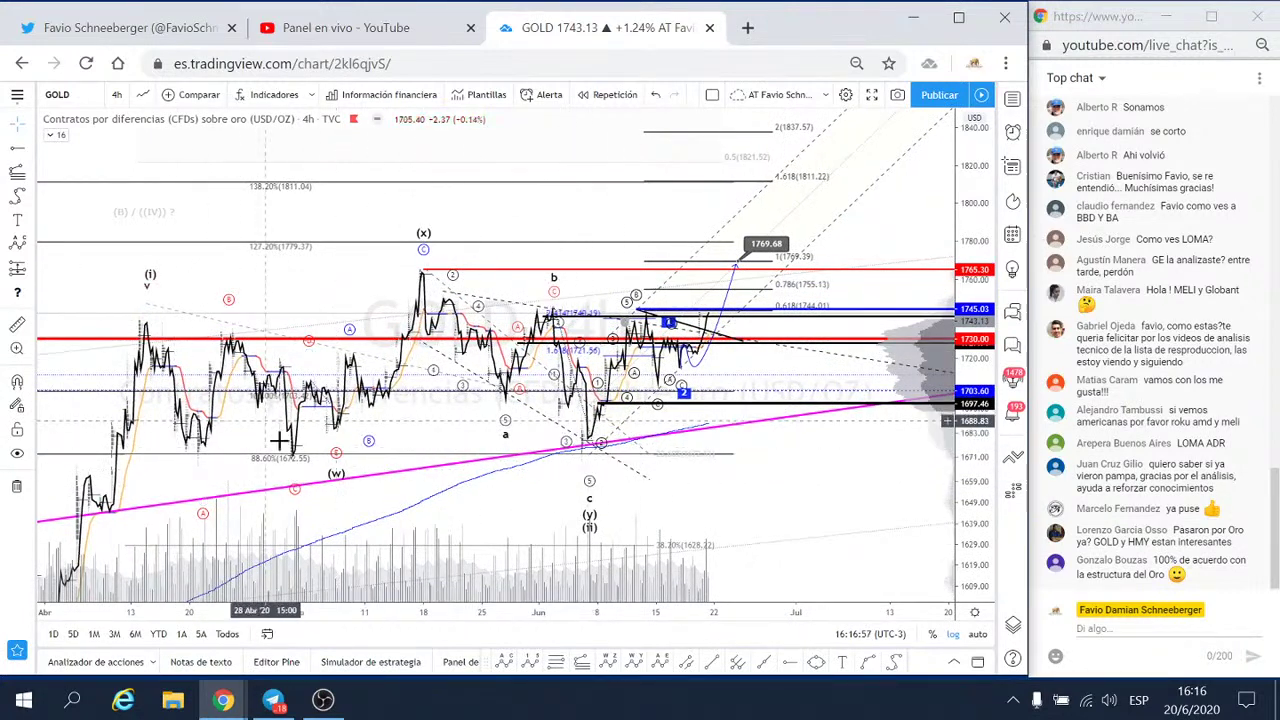
left_click(424, 252)
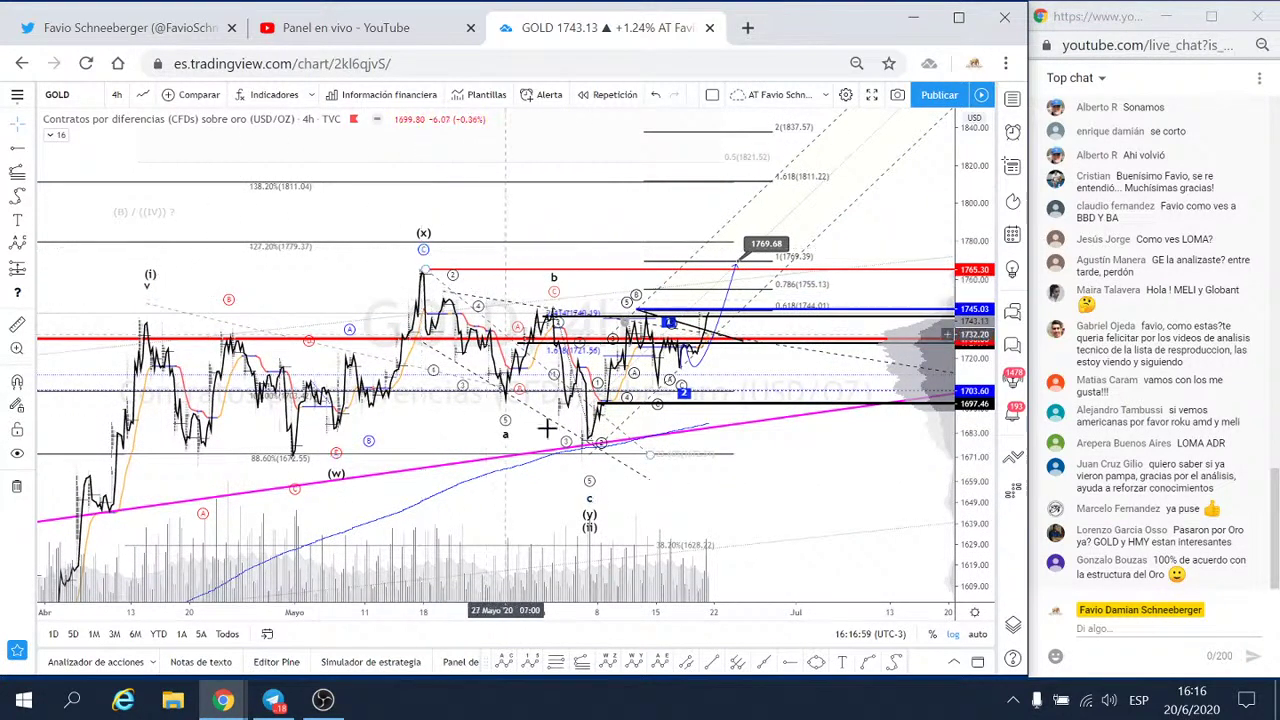
left_click(604, 499)
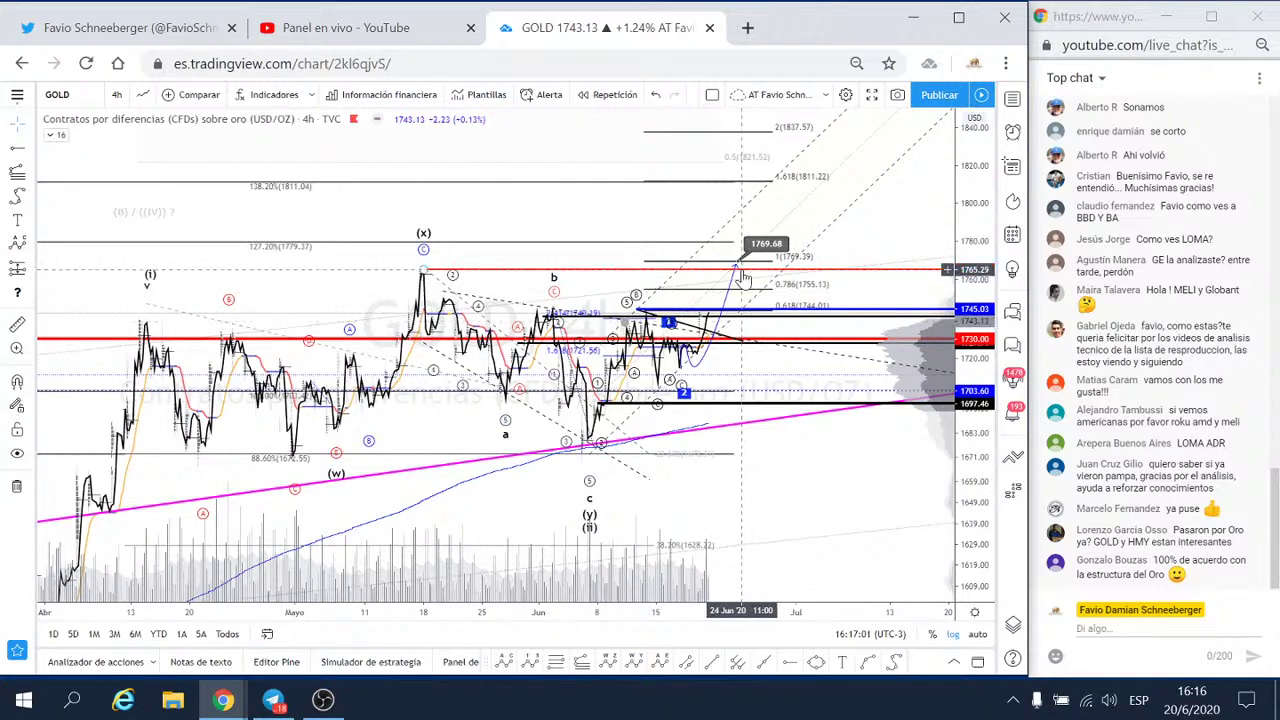
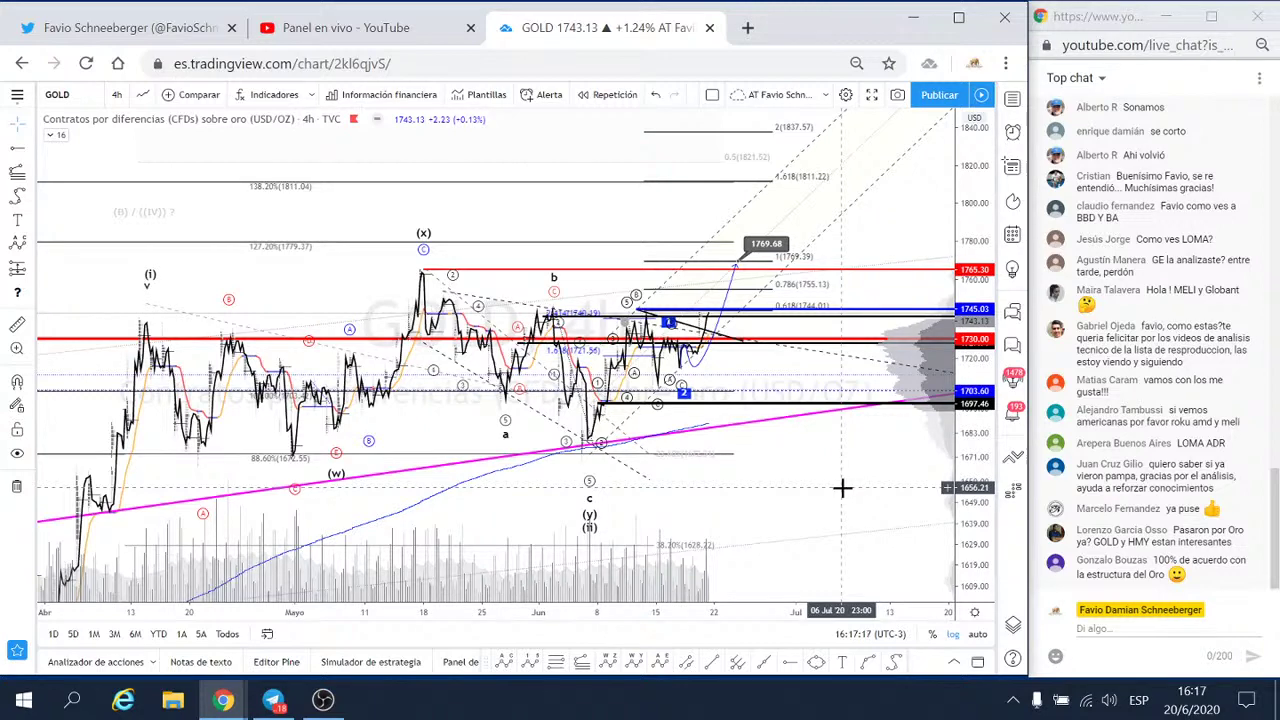
- Switch the chart to USDWTI crude oil through a 'USDWTI' symbol search
scroll(785, 468, "down", 1)
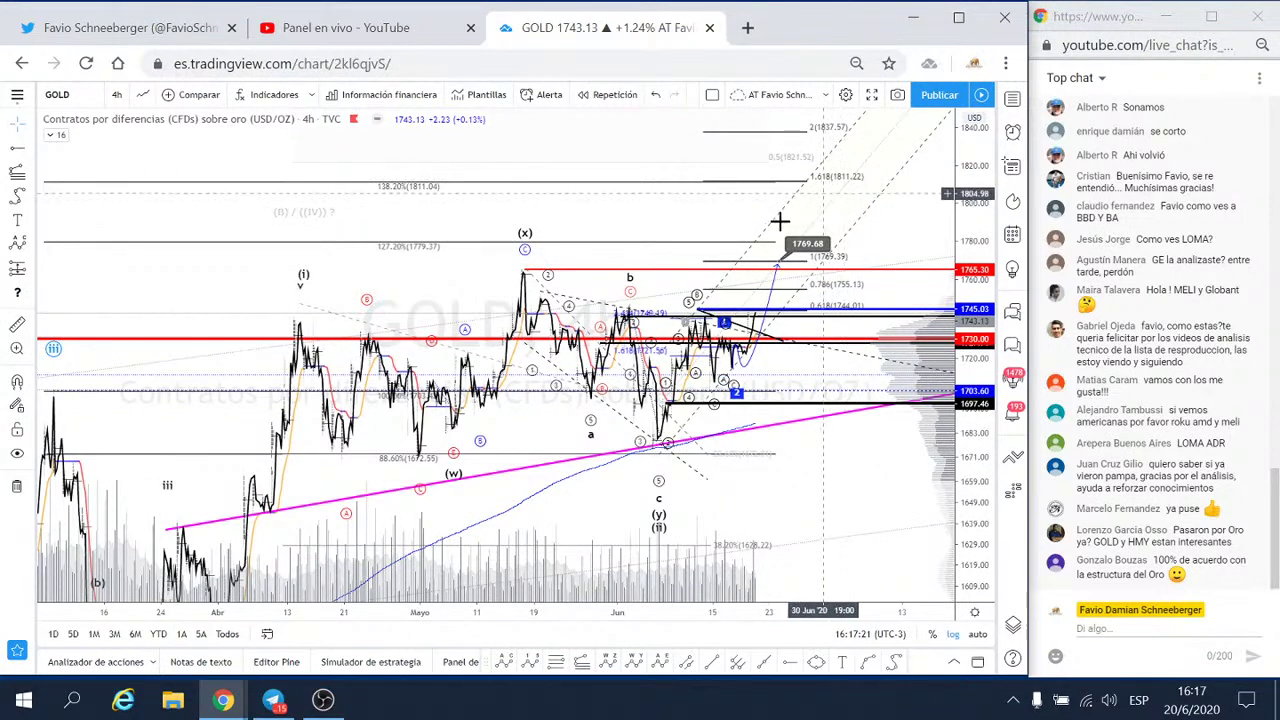
scroll(765, 185, "up", 2)
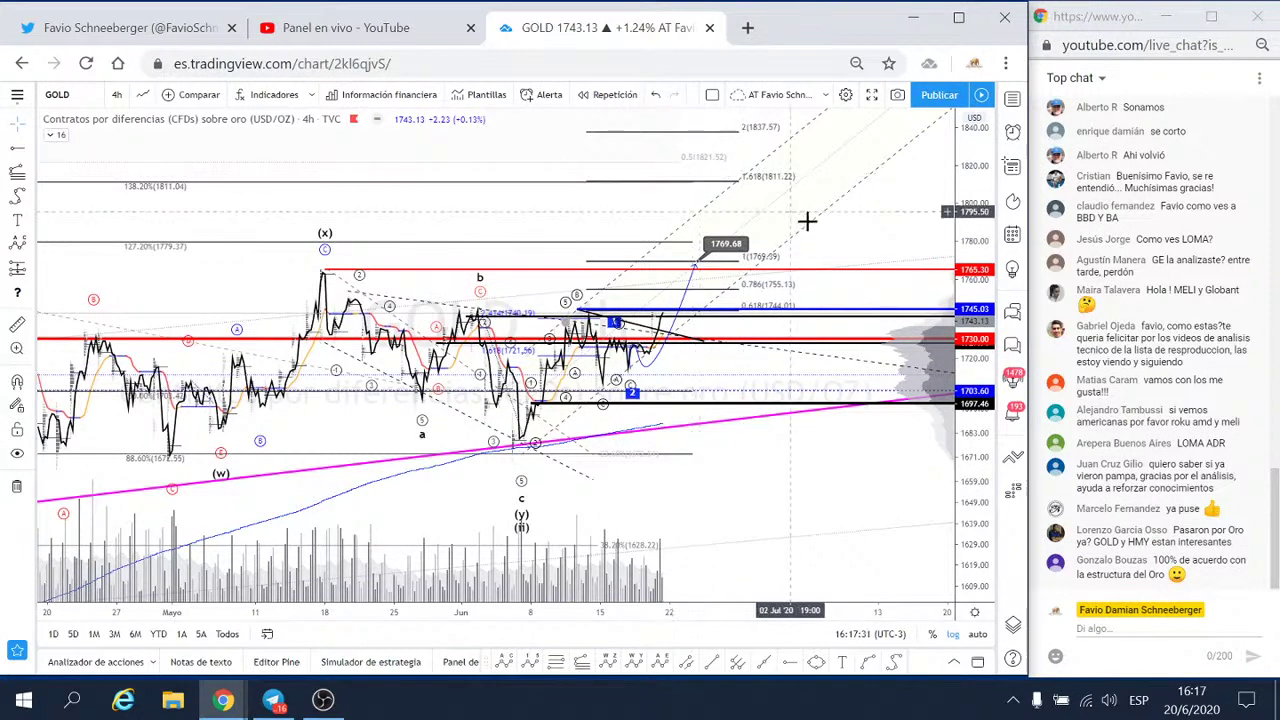
scroll(800, 216, "up", 2)
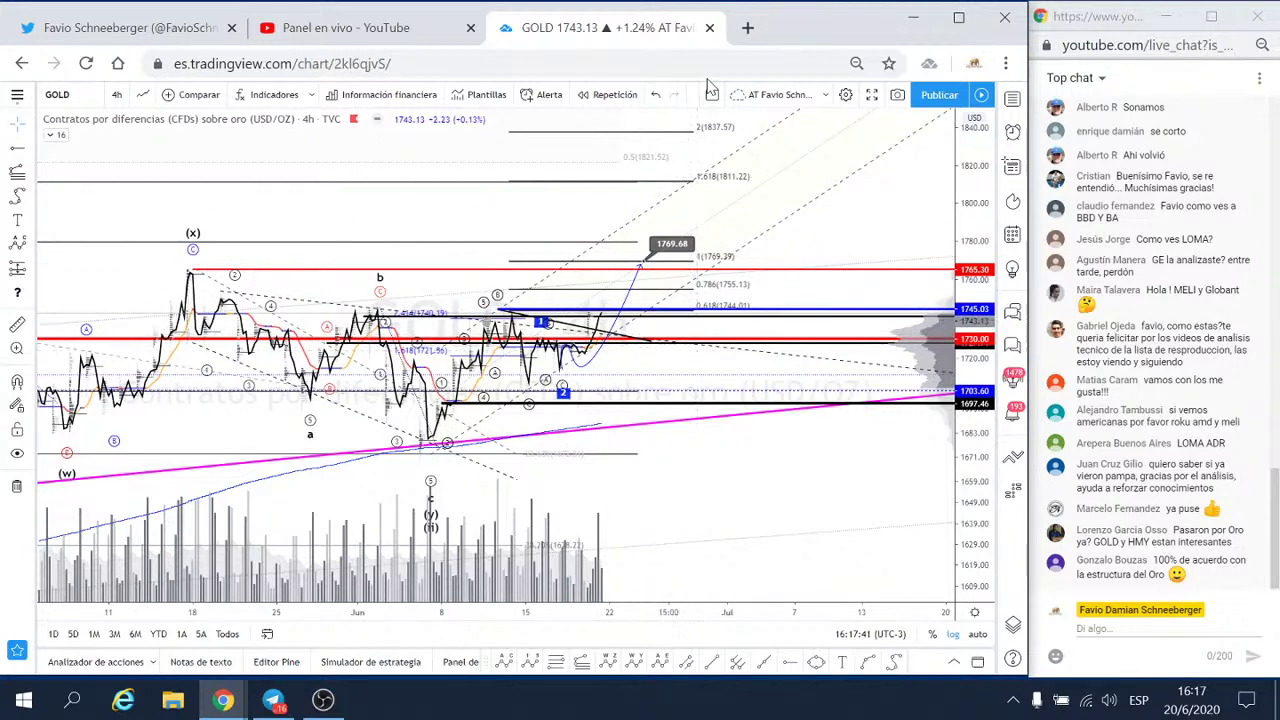
scroll(380, 206, "down", 1)
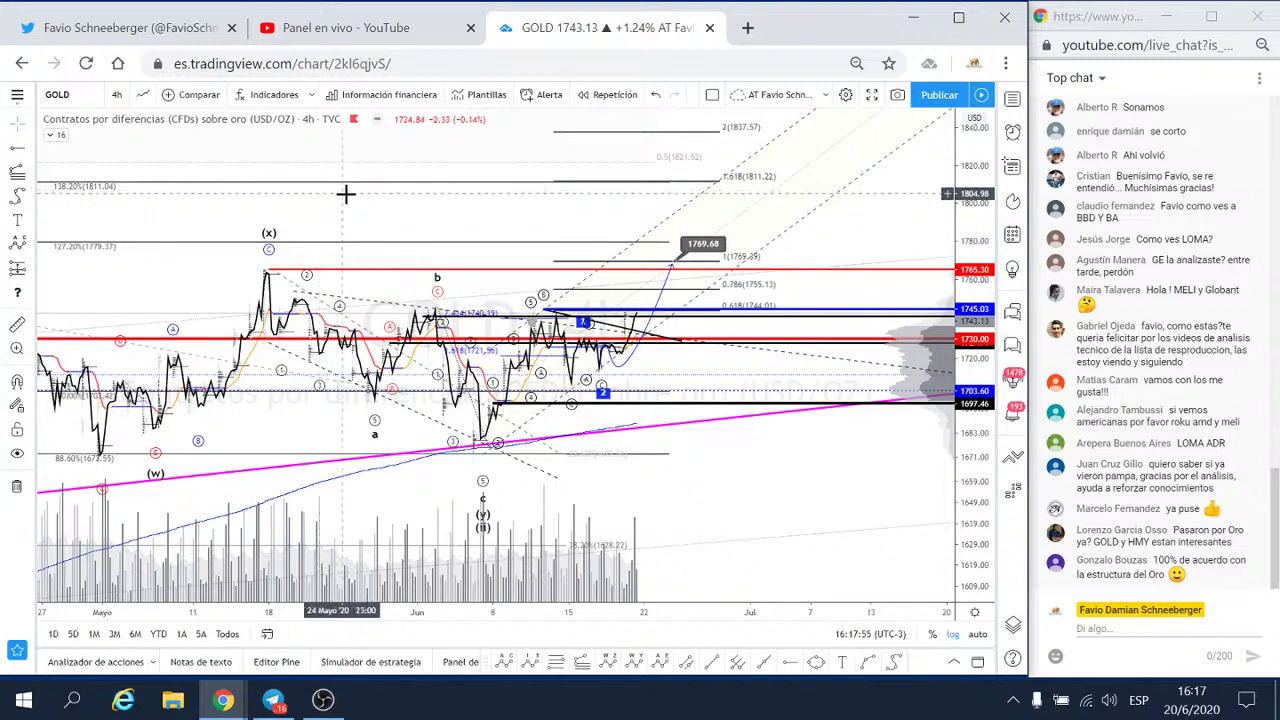
left_click(615, 94)
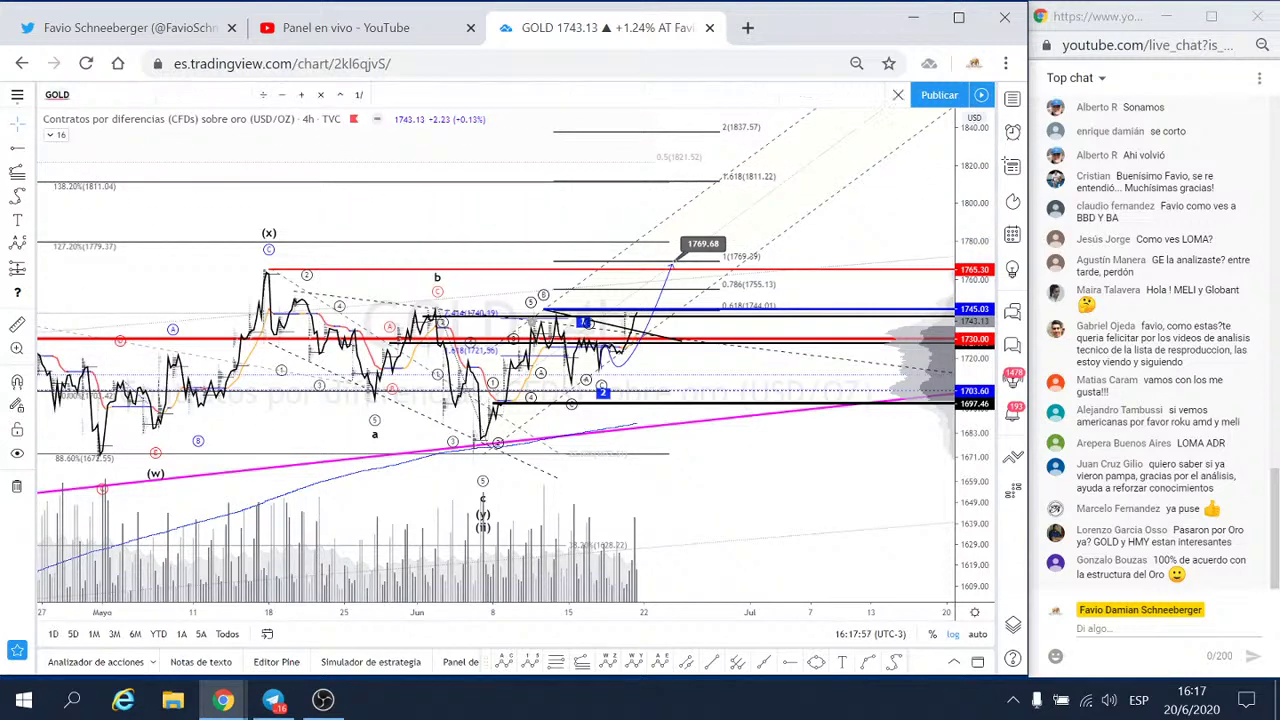
type("USDWTI")
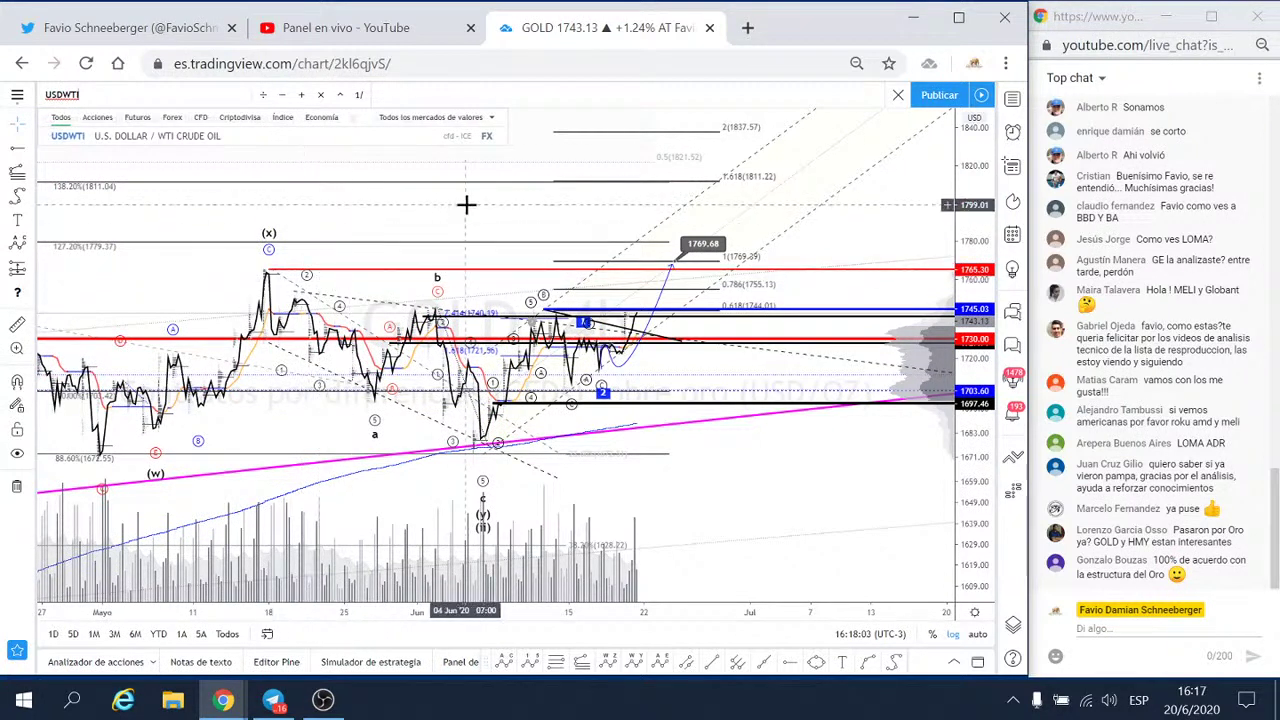
left_click(177, 137)
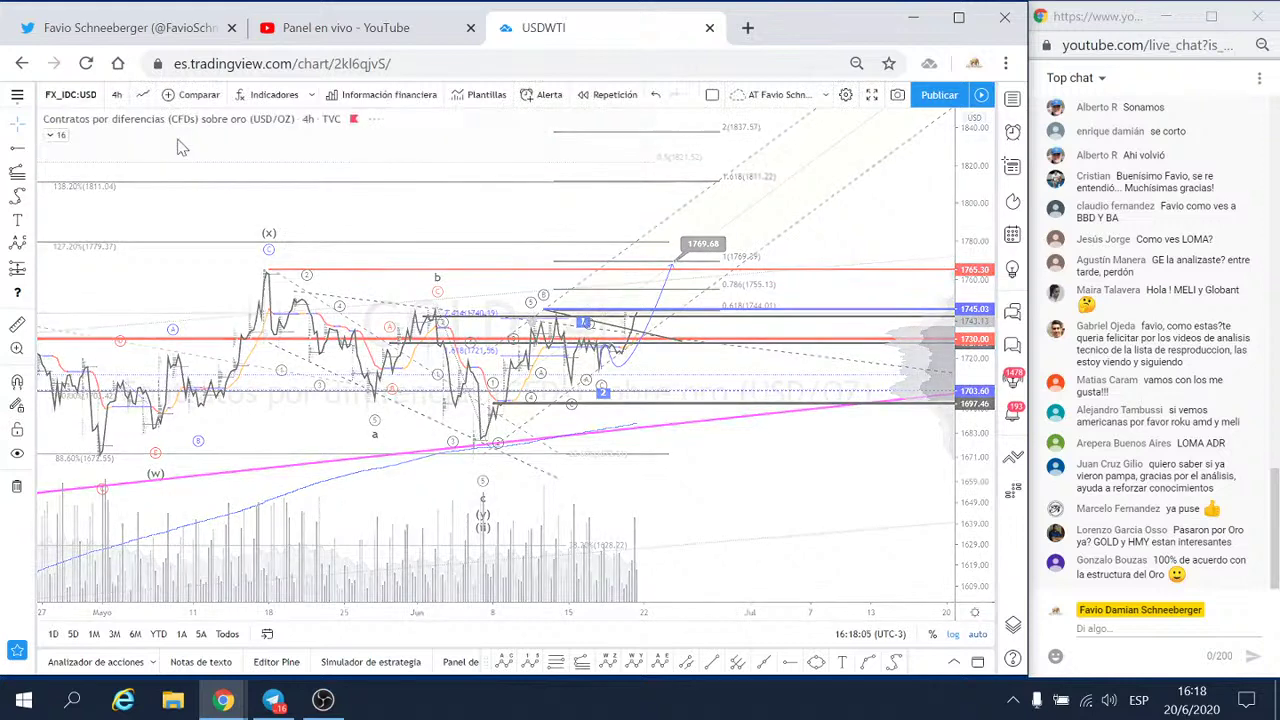
- Reset the chart view and display USDWTI as 1-hour candlesticks
right_click(752, 437)
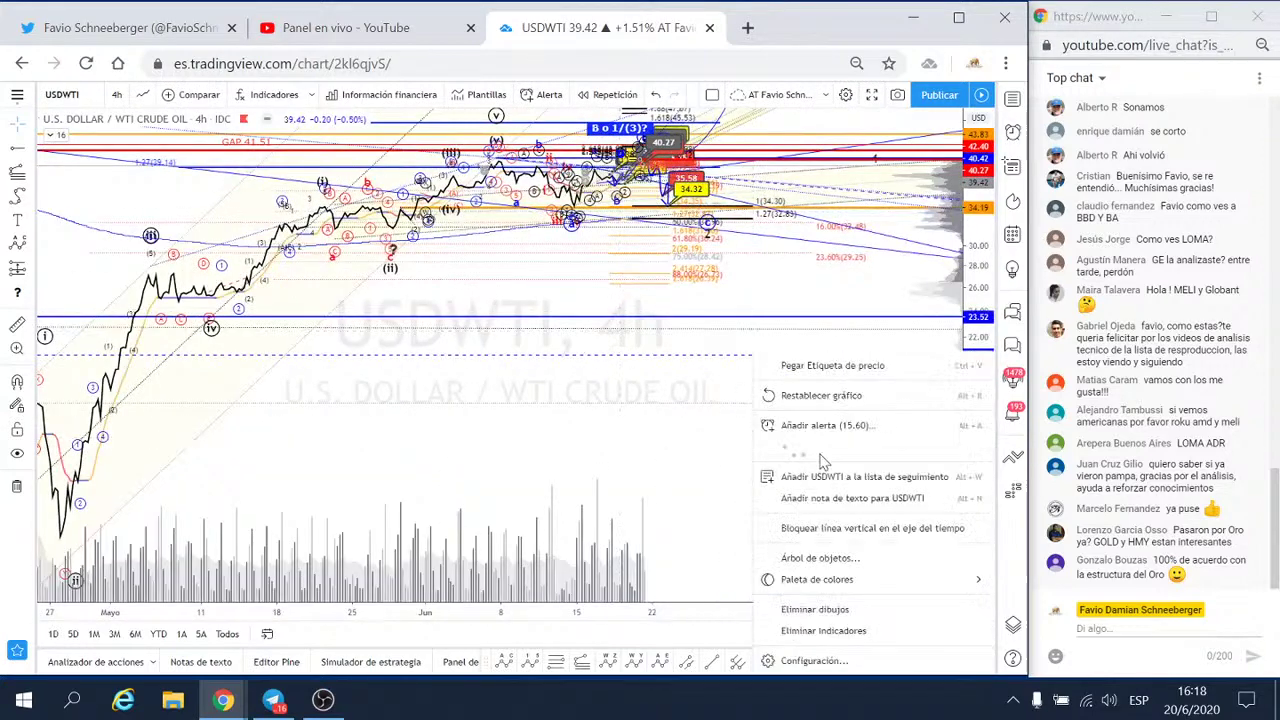
left_click(829, 404)
scroll(900, 440, "up", 3)
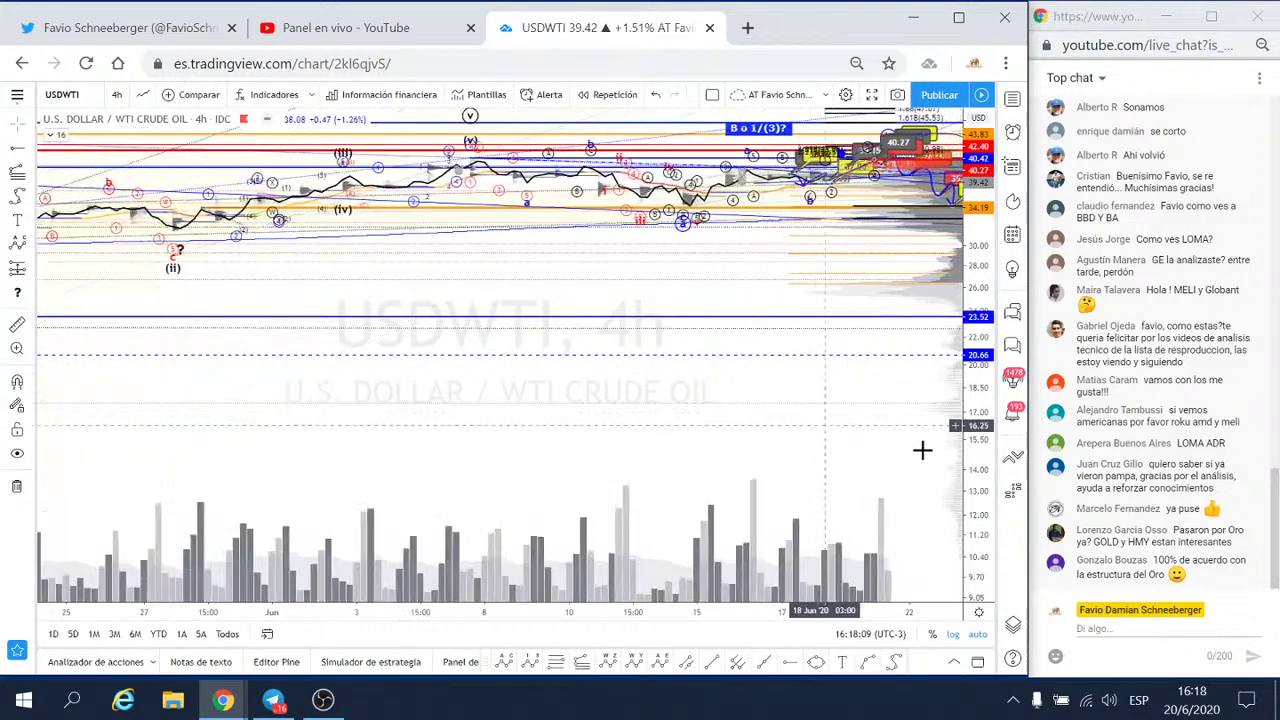
scroll(993, 478, "up", 3)
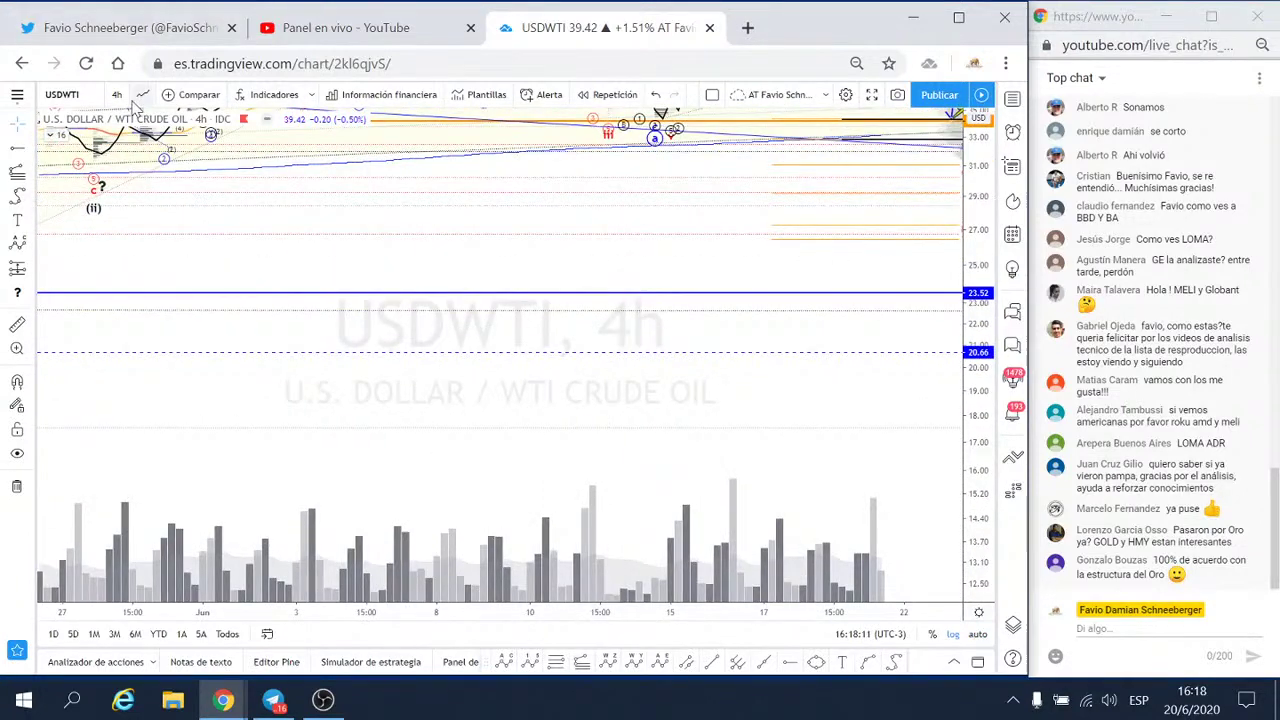
left_click(142, 94)
left_click(178, 145)
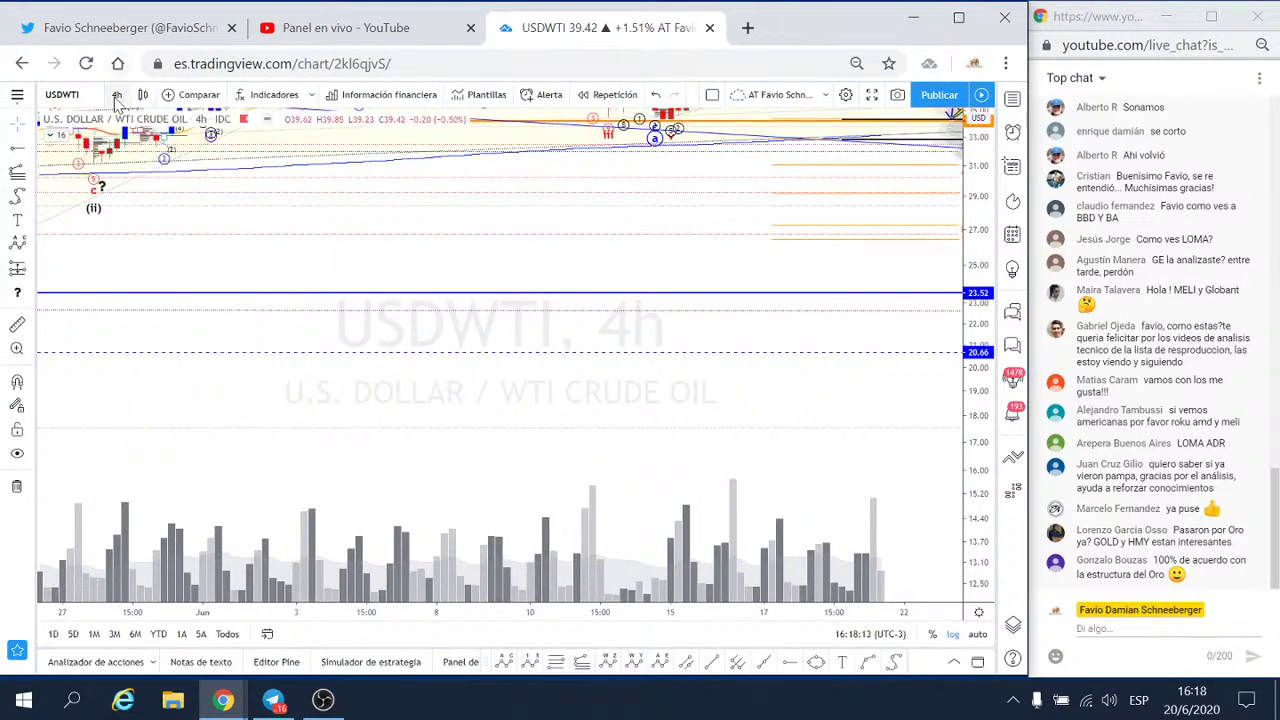
left_click(117, 95)
left_click(132, 334)
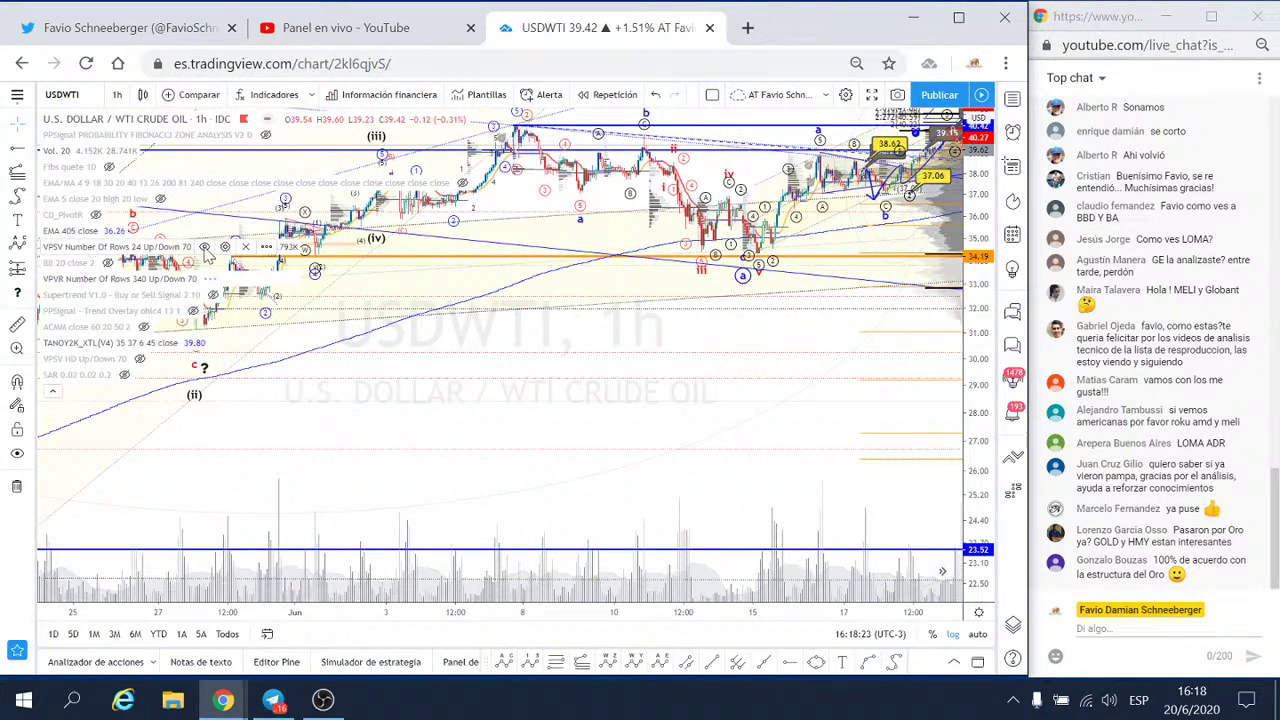
- Hide the VPSV volume profile and frame recent price action and upper targets through late June
left_click(205, 247)
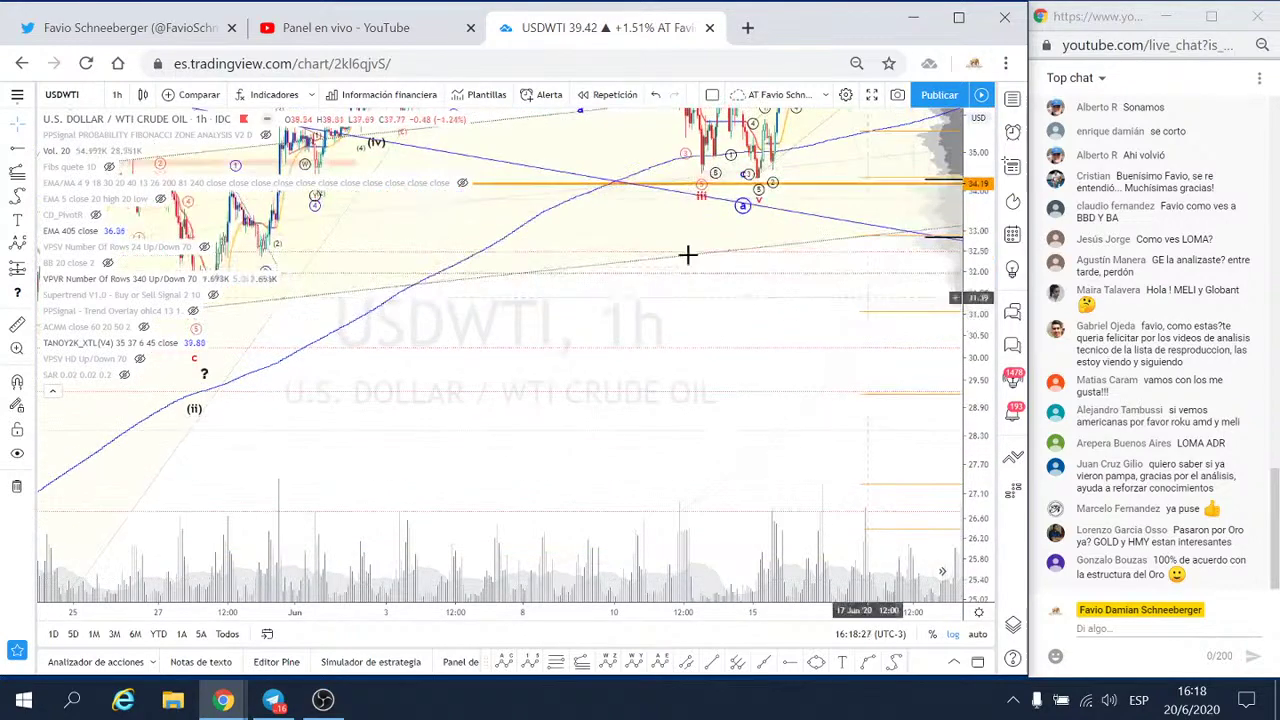
scroll(651, 523, "up", 3)
scroll(652, 508, "up", 2)
scroll(652, 508, "up", 3)
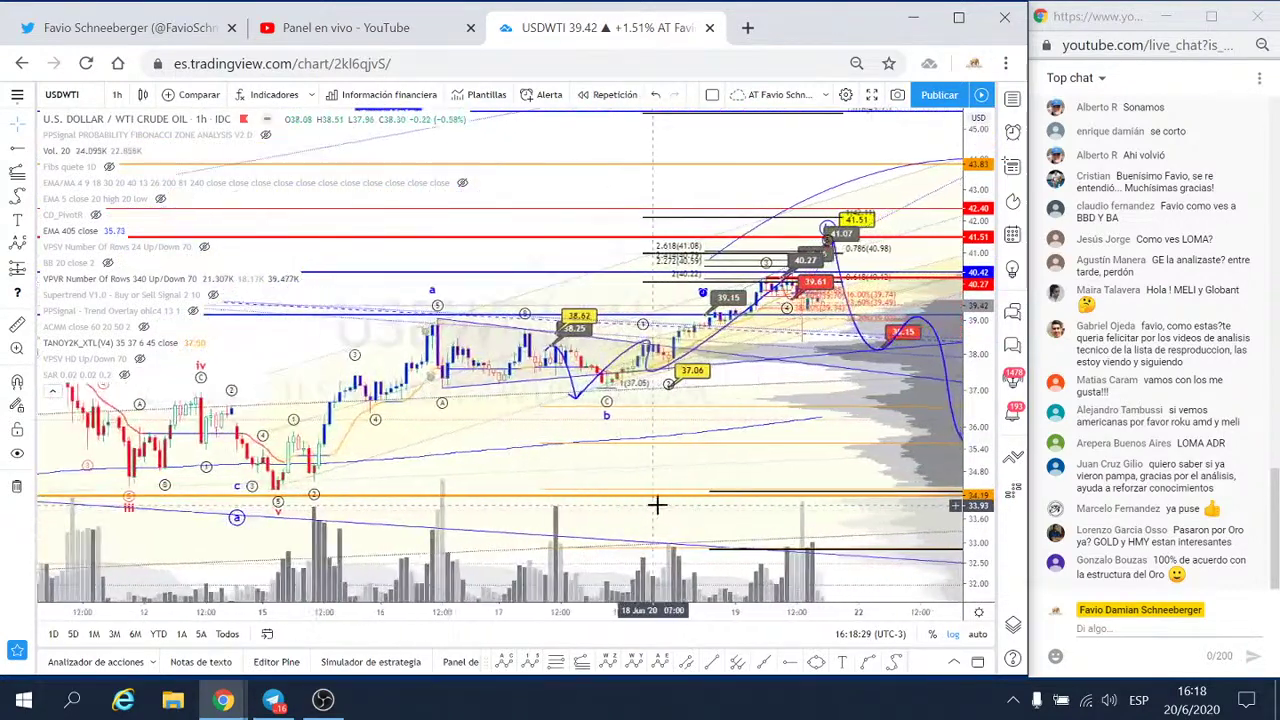
scroll(820, 480, "up", 2)
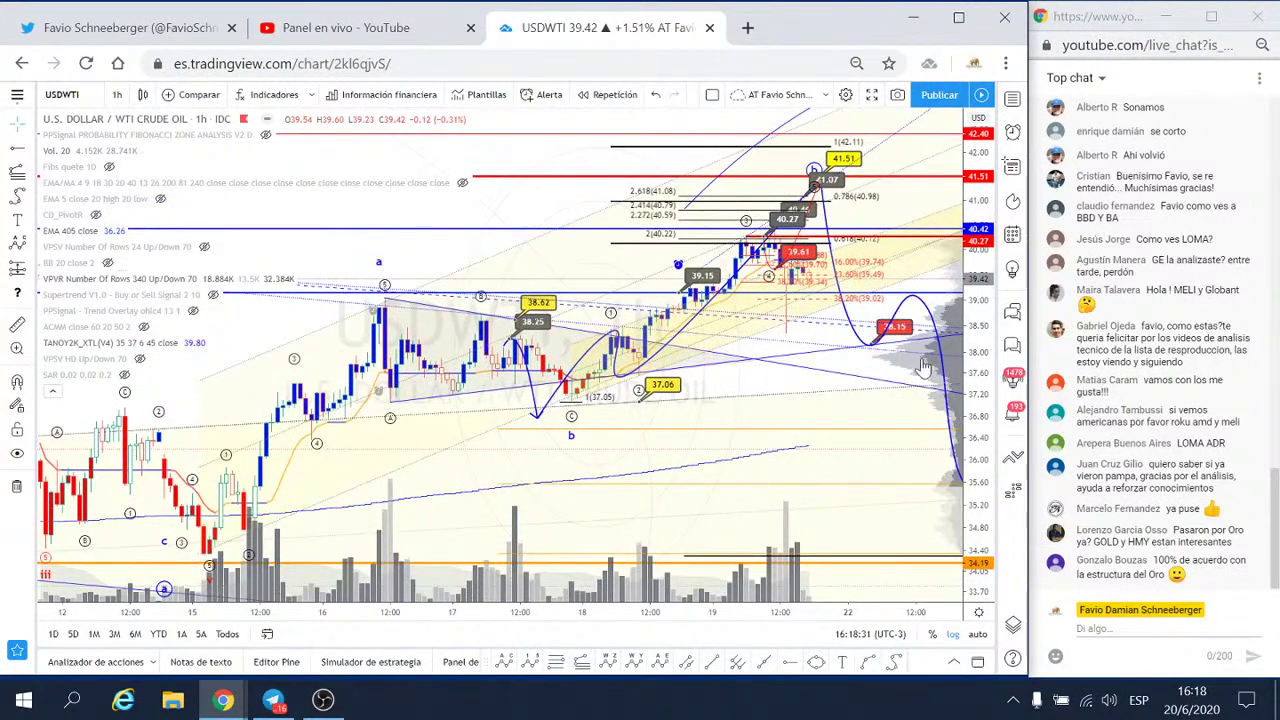
scroll(571, 440, "down", 3)
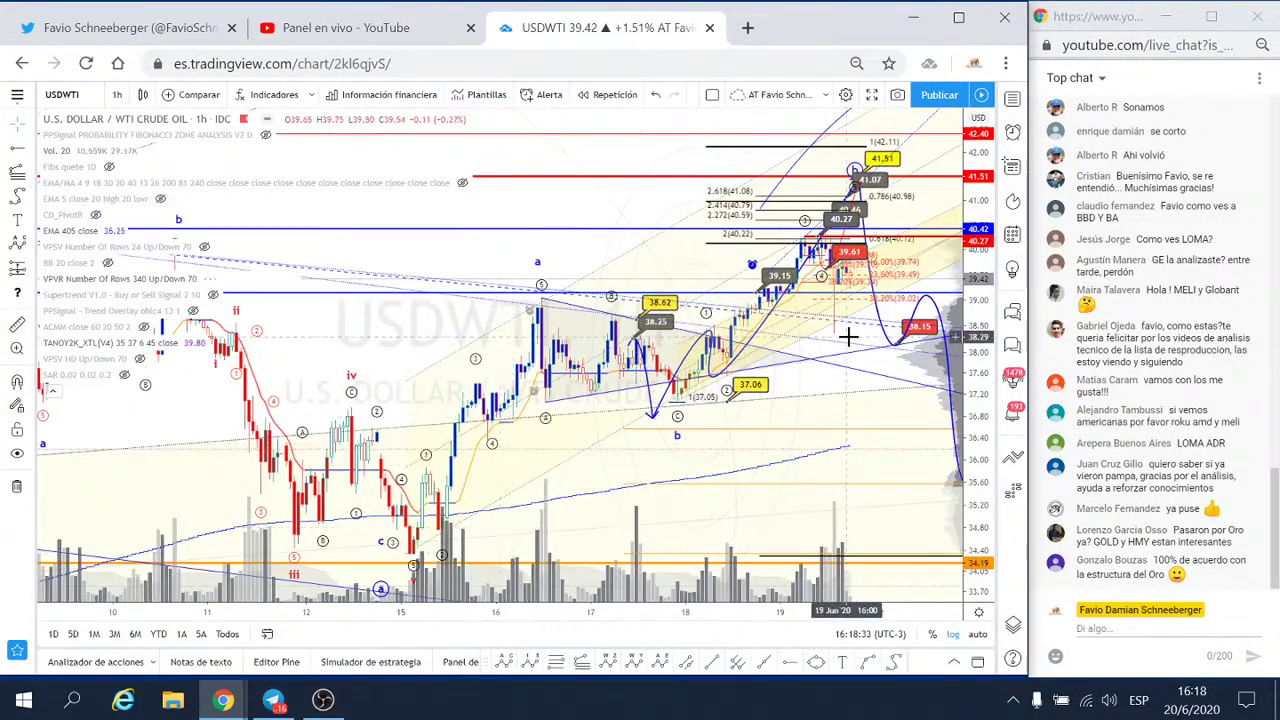
left_click_drag(595, 155, 481, 358)
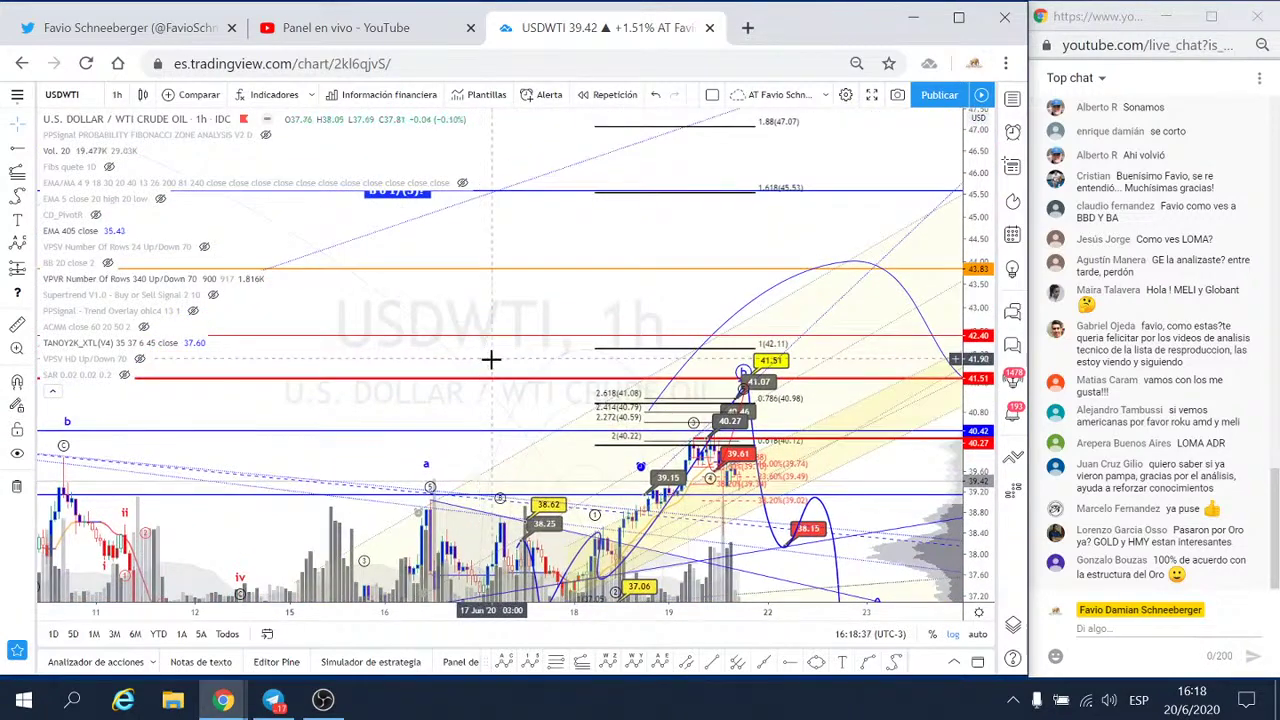
scroll(491, 356, "down", 4)
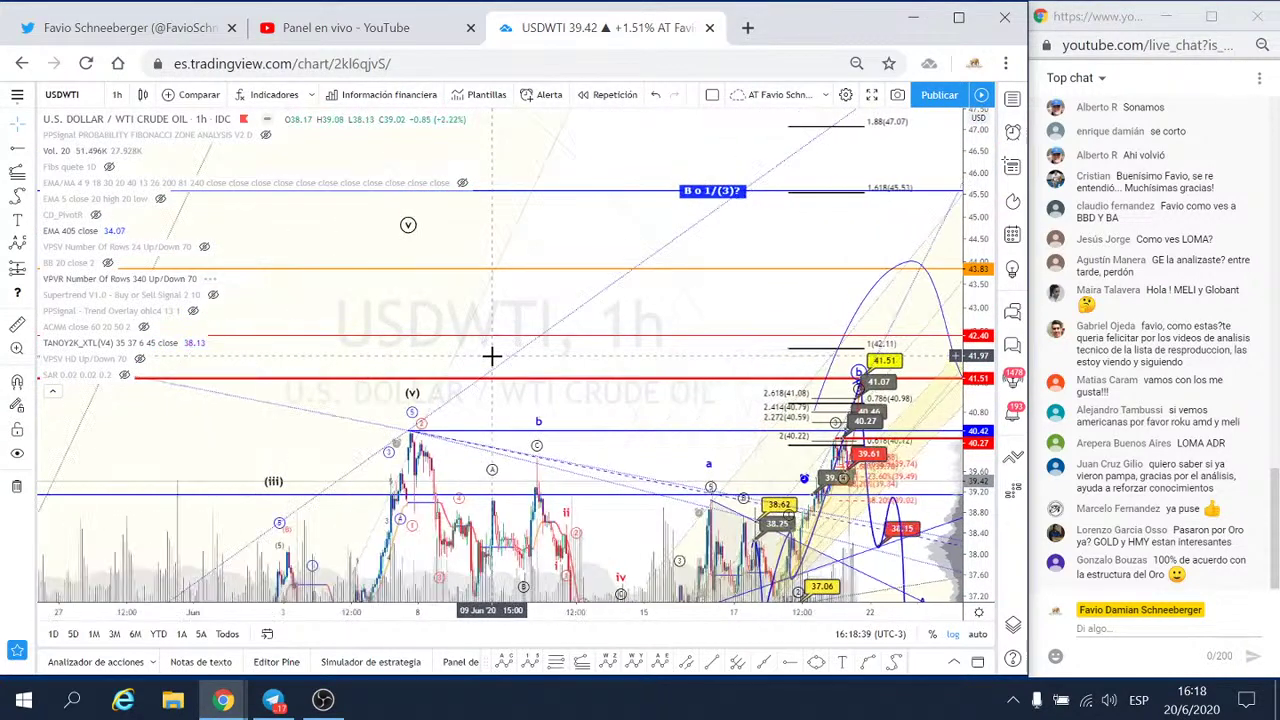
left_click_drag(988, 232, 983, 373)
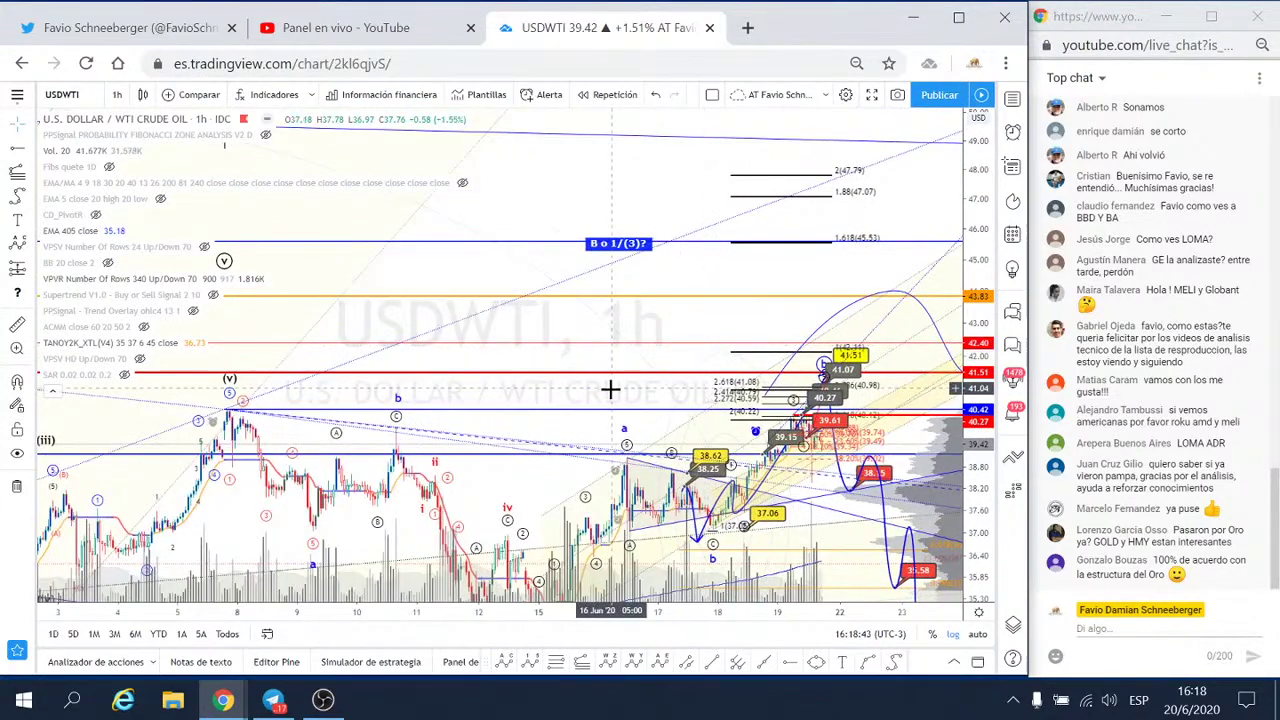
mouse_move(614, 386)
left_mouse_down()
mouse_move(128, 338)
mouse_move(313, 354)
left_mouse_up()
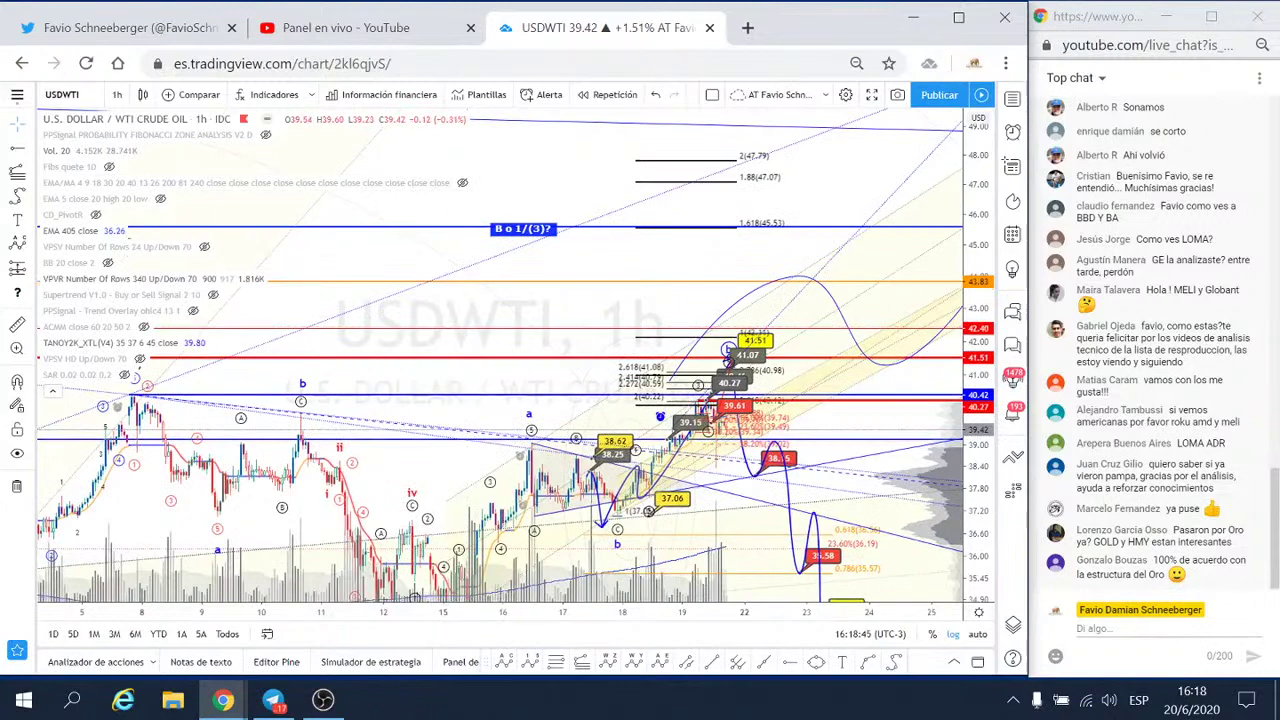
left_click(117, 94)
left_click(150, 440)
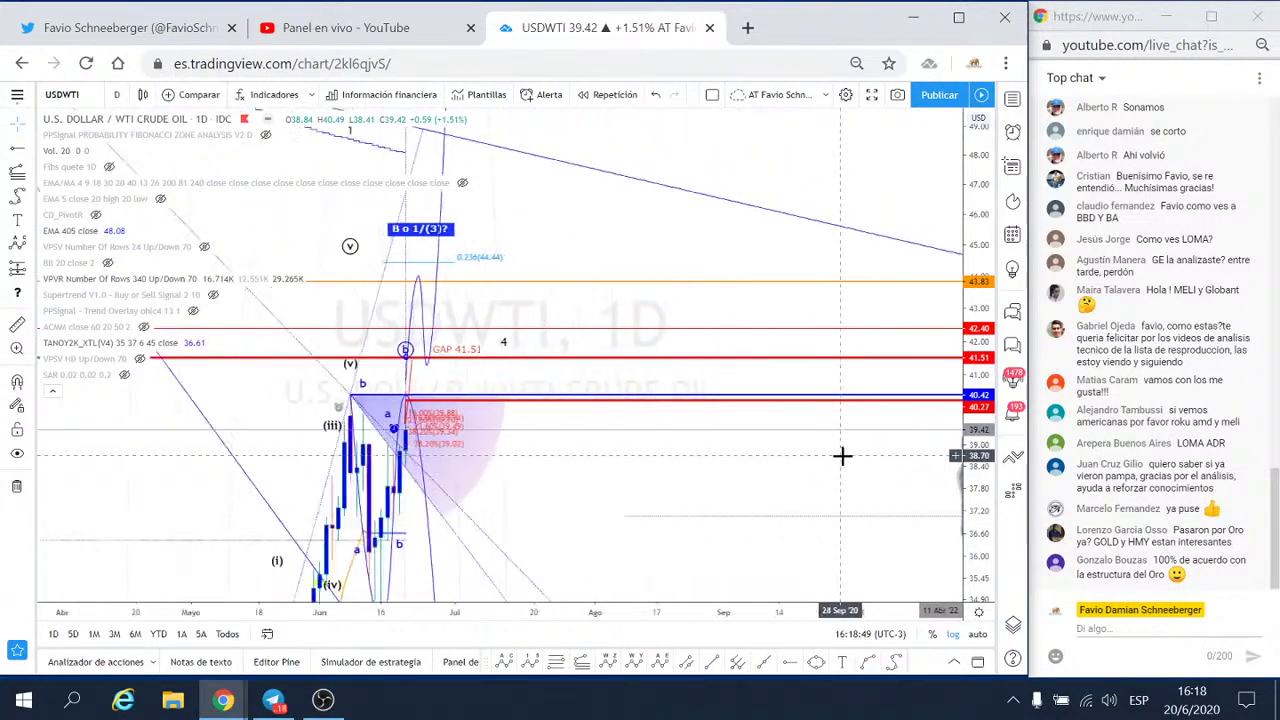
left_click_drag(842, 456, 689, 391)
left_click_drag(354, 243, 810, 342)
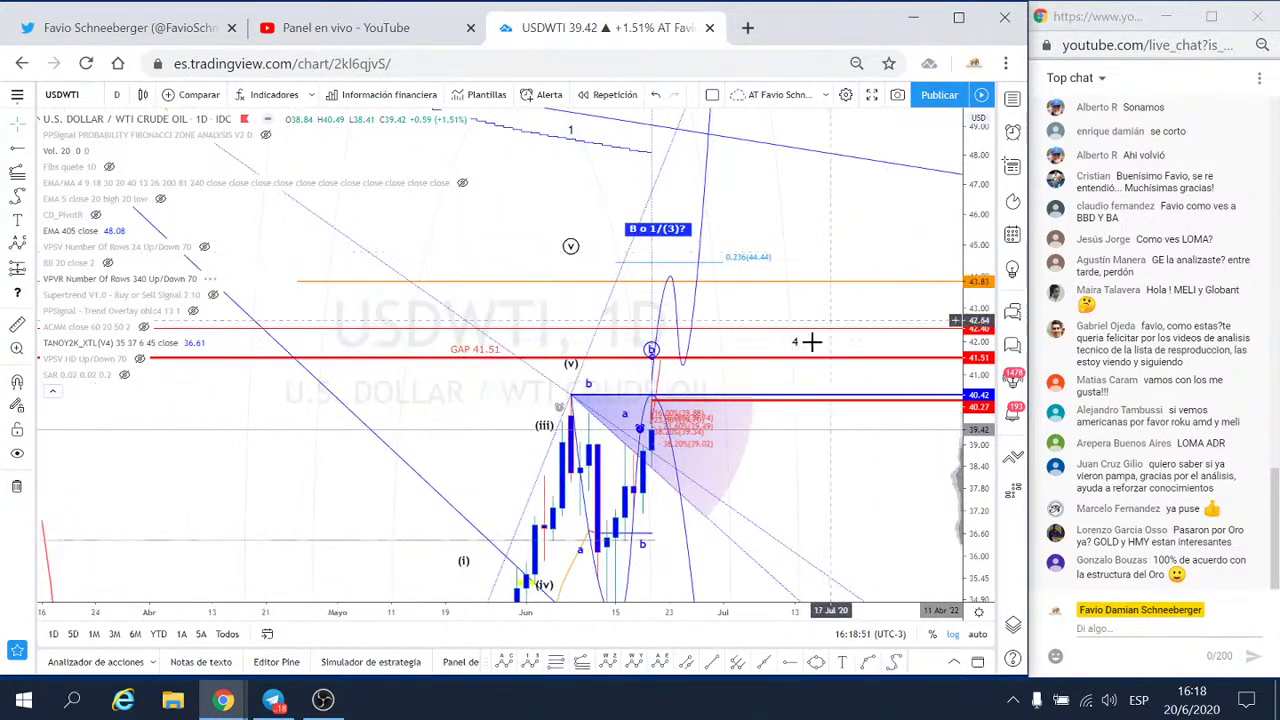
scroll(810, 342, "up", 3)
scroll(900, 440, "up", 2)
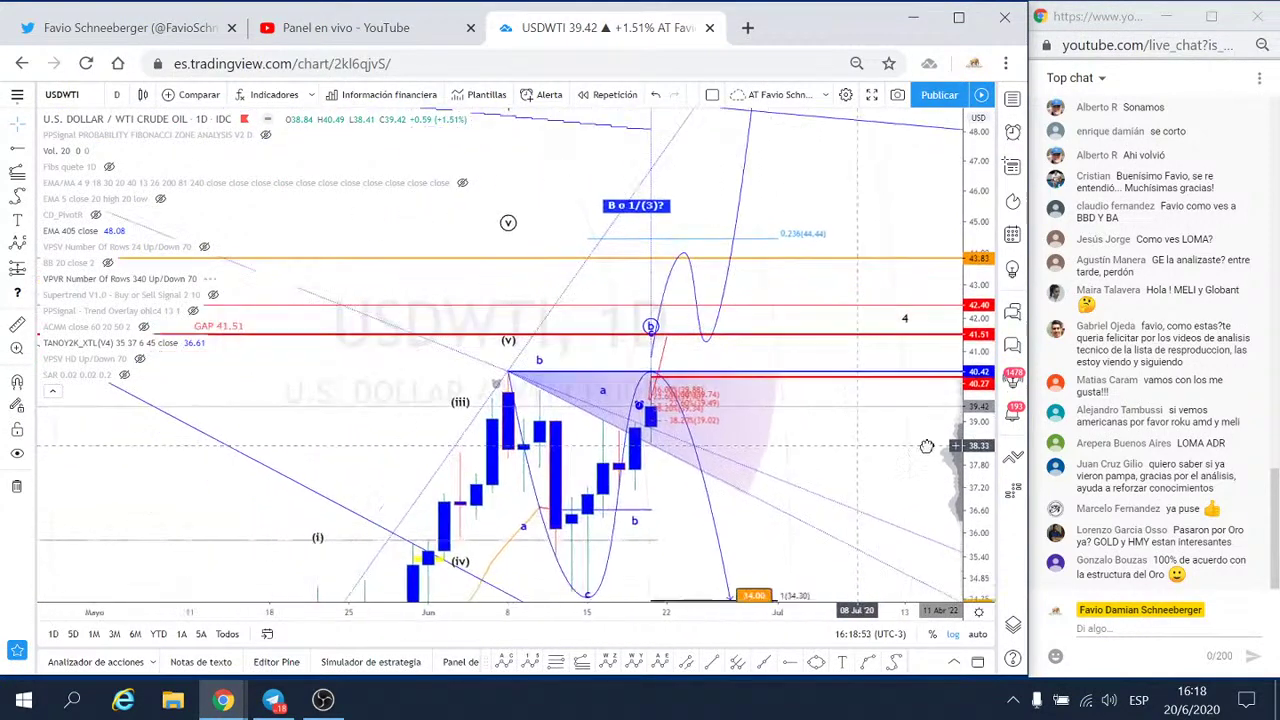
left_click_drag(926, 446, 940, 456)
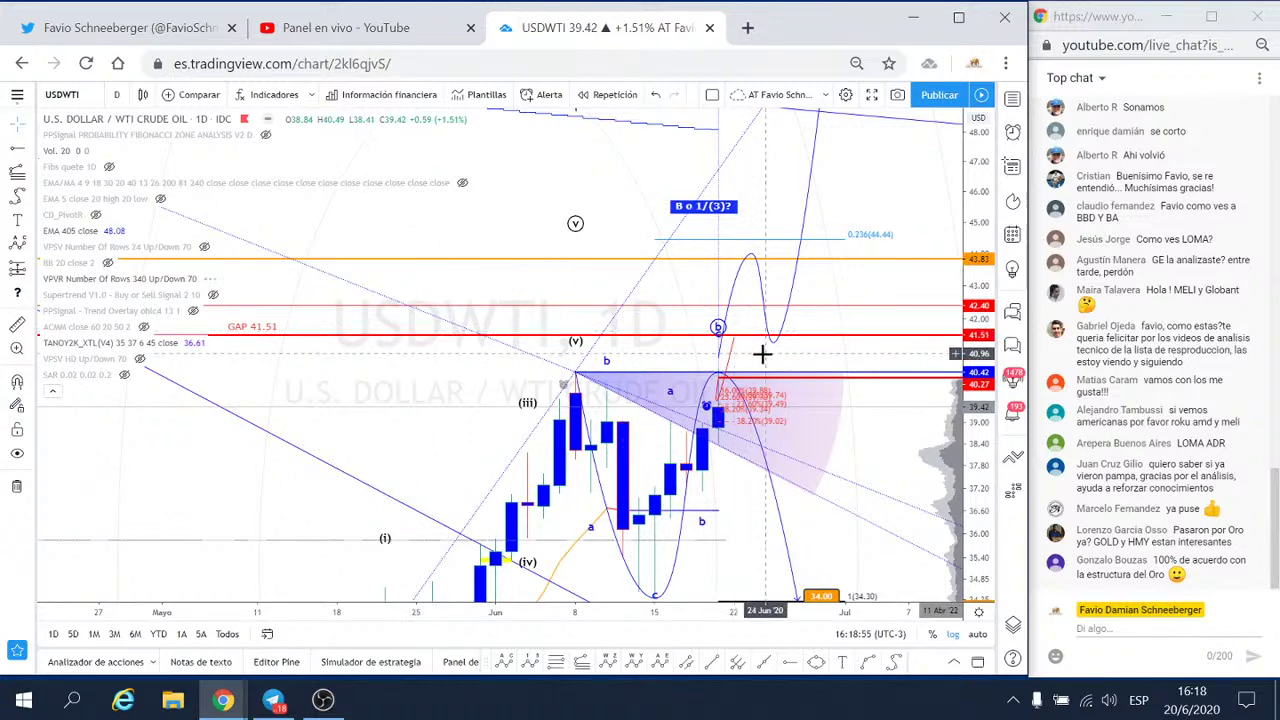
scroll(763, 354, "up", 2)
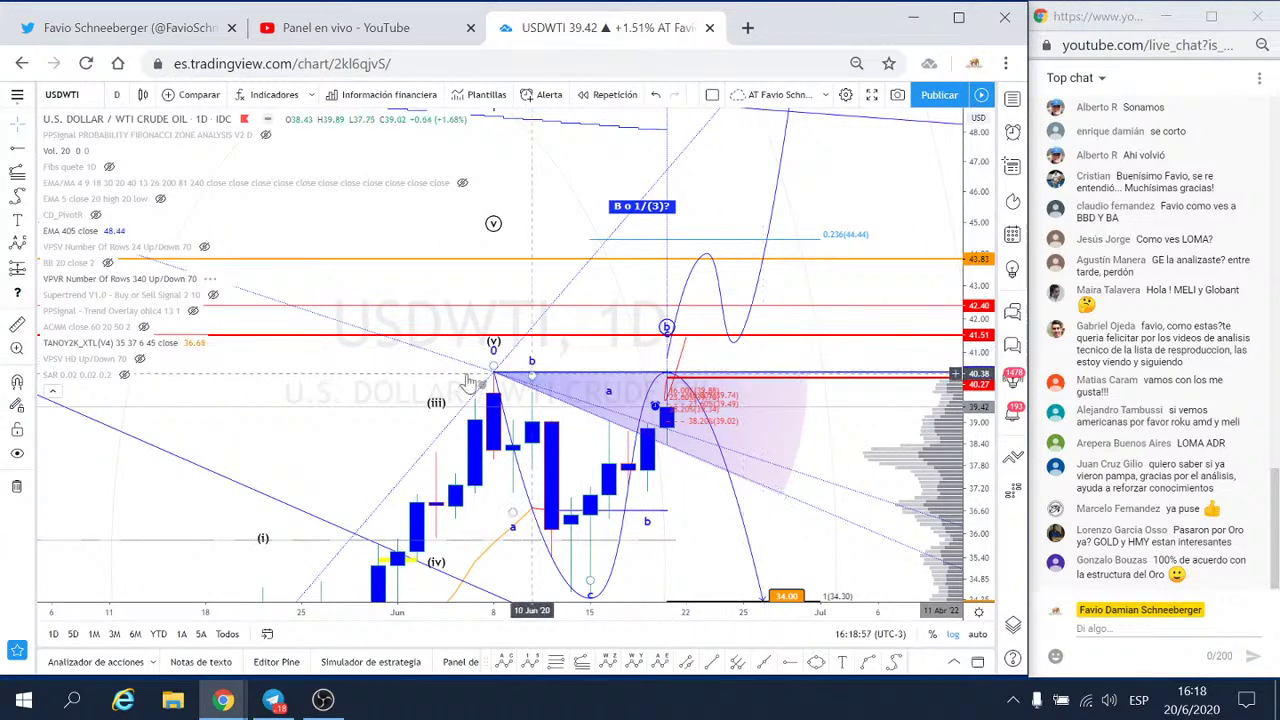
left_click_drag(447, 385, 578, 425)
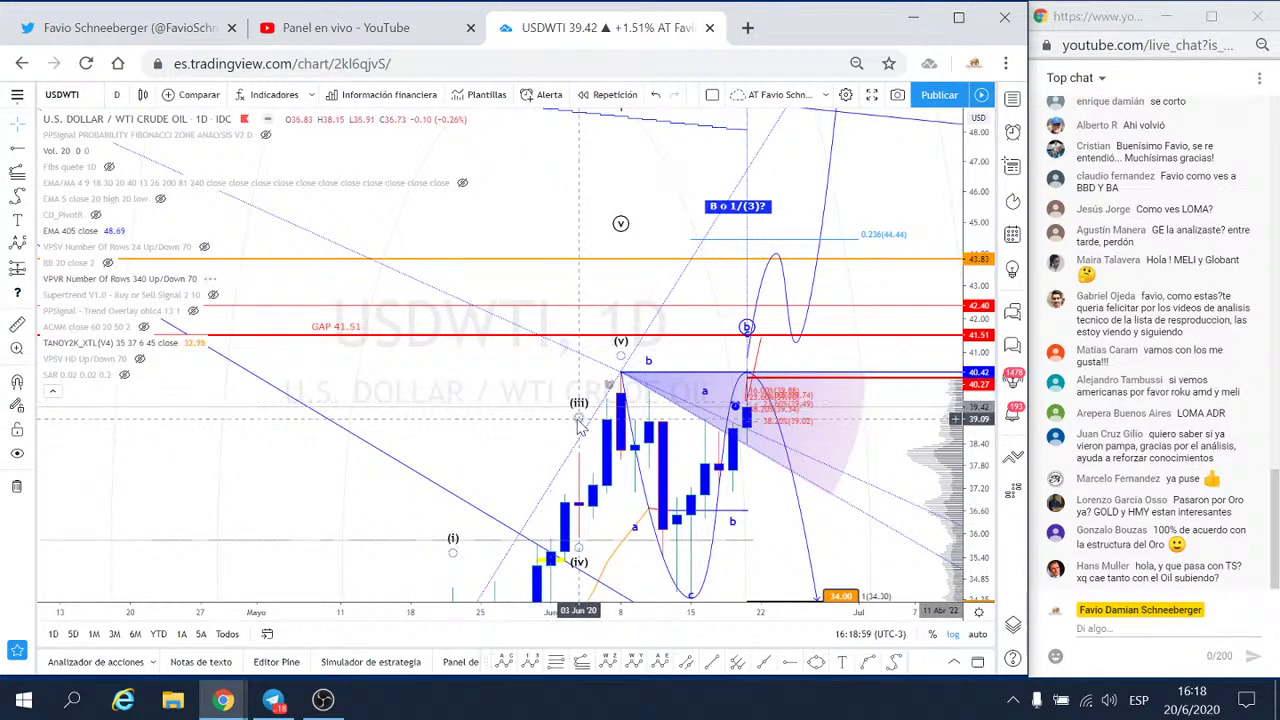
scroll(530, 375, "up", 1)
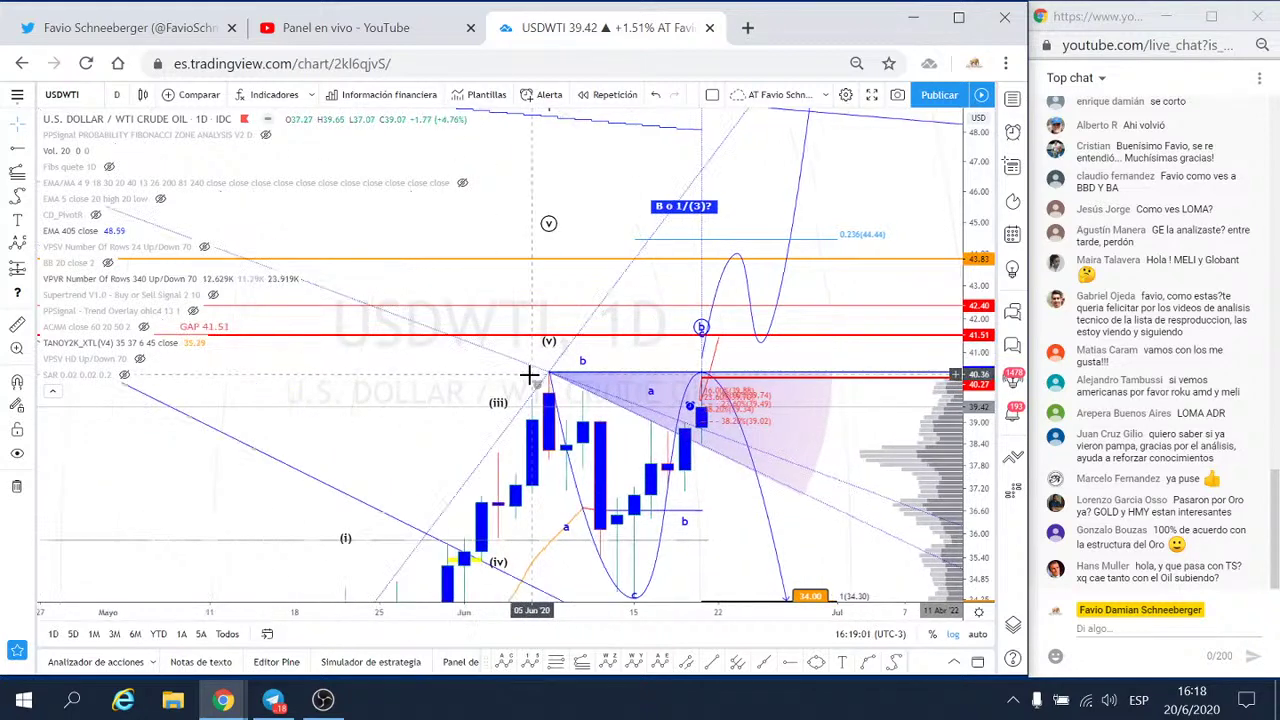
scroll(530, 375, "up", 1)
scroll(530, 375, "down", 1)
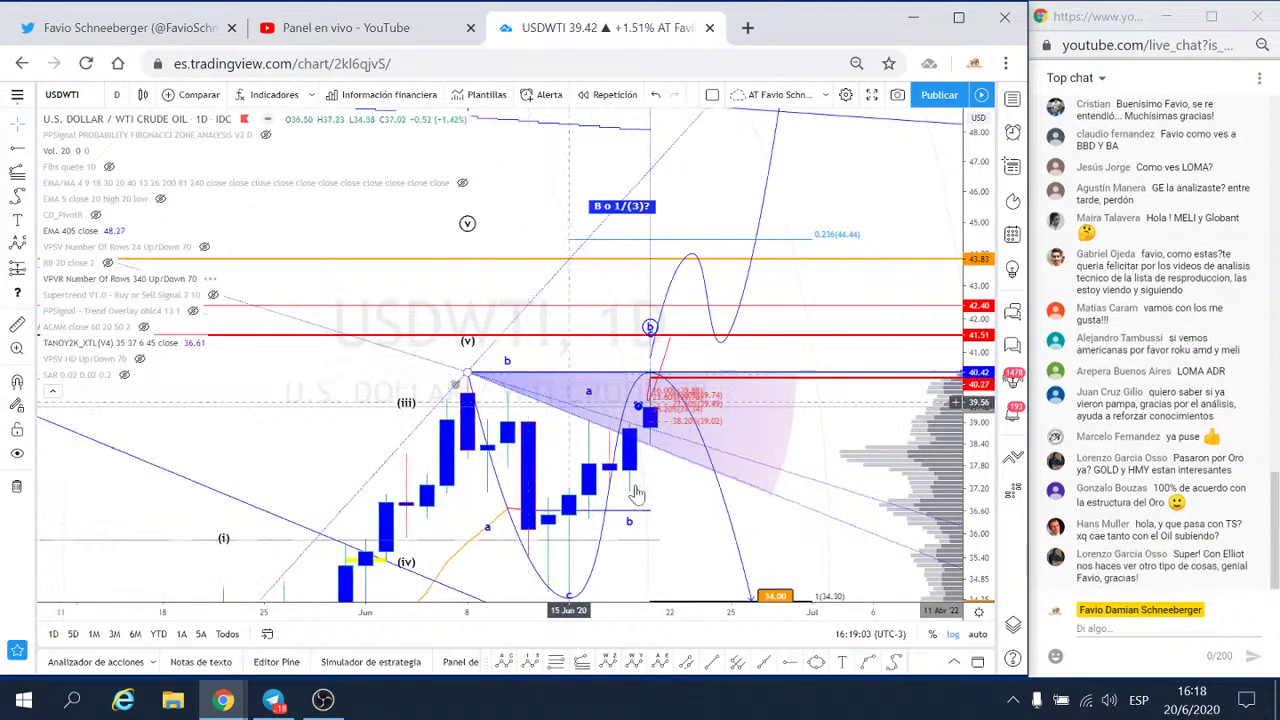
scroll(777, 534, "down", 3)
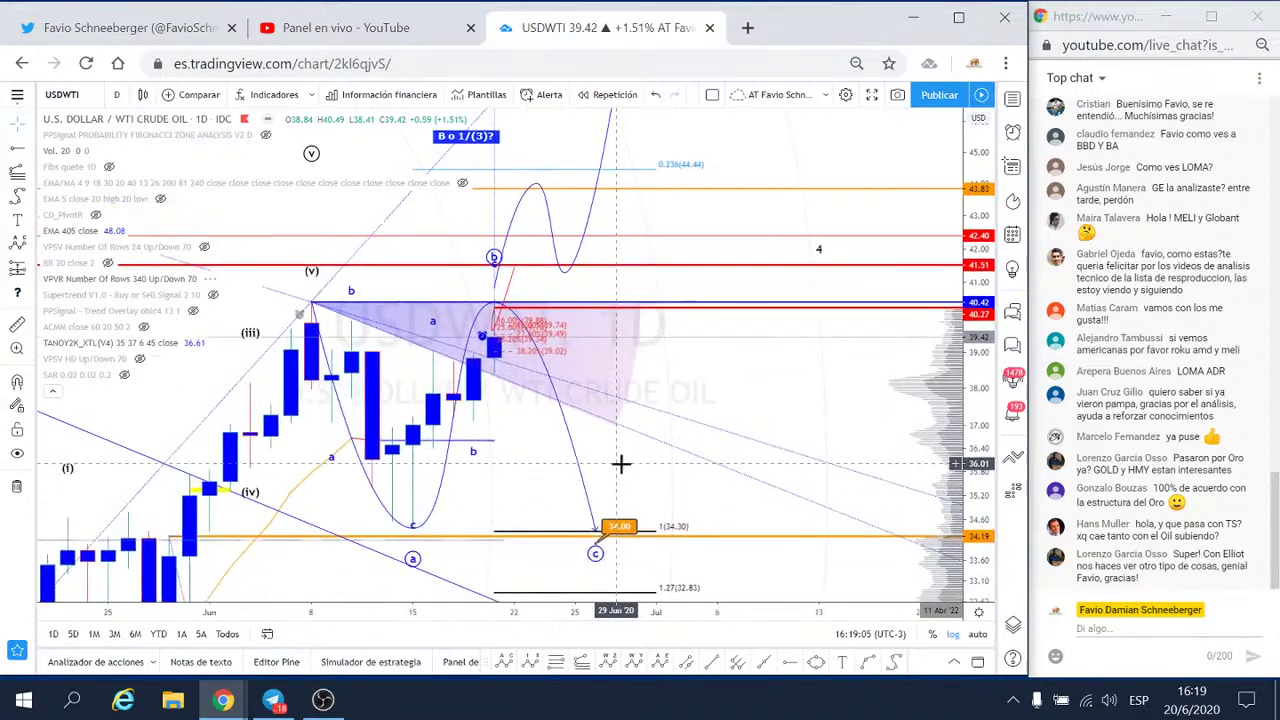
left_click_drag(970, 313, 972, 537)
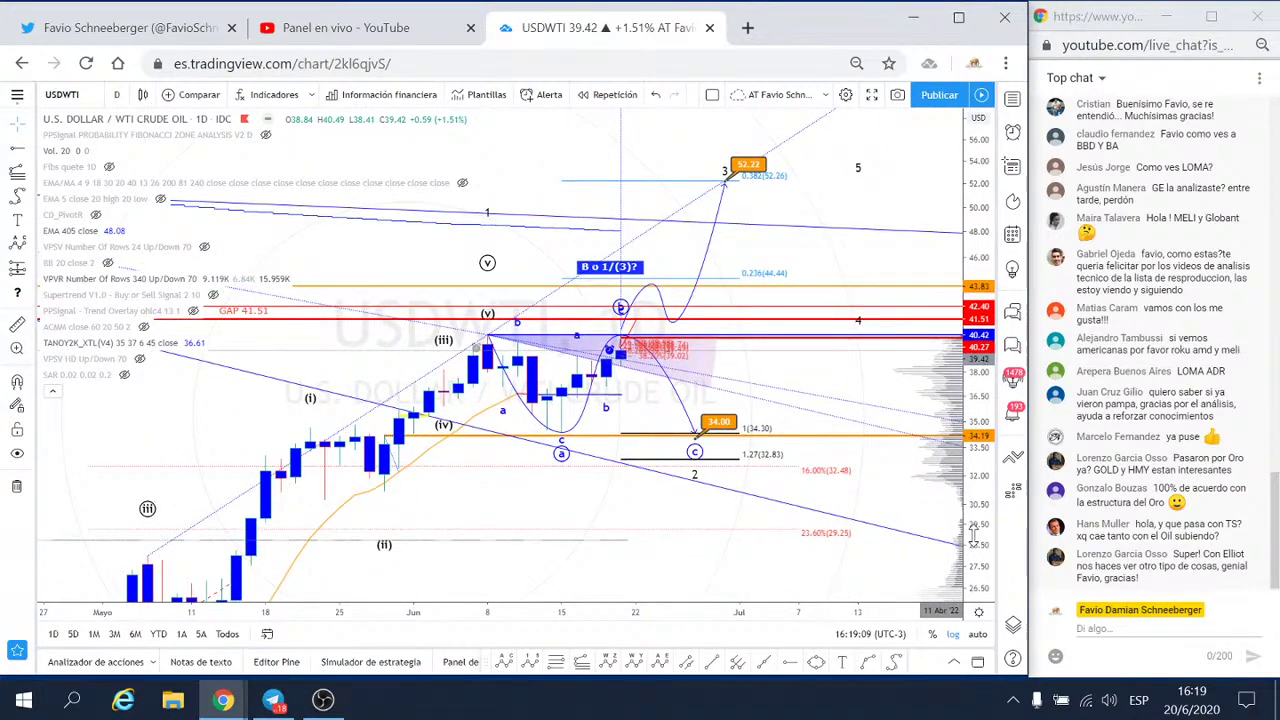
scroll(900, 525, "down", 1)
scroll(850, 505, "down", 1)
scroll(750, 497, "down", 1)
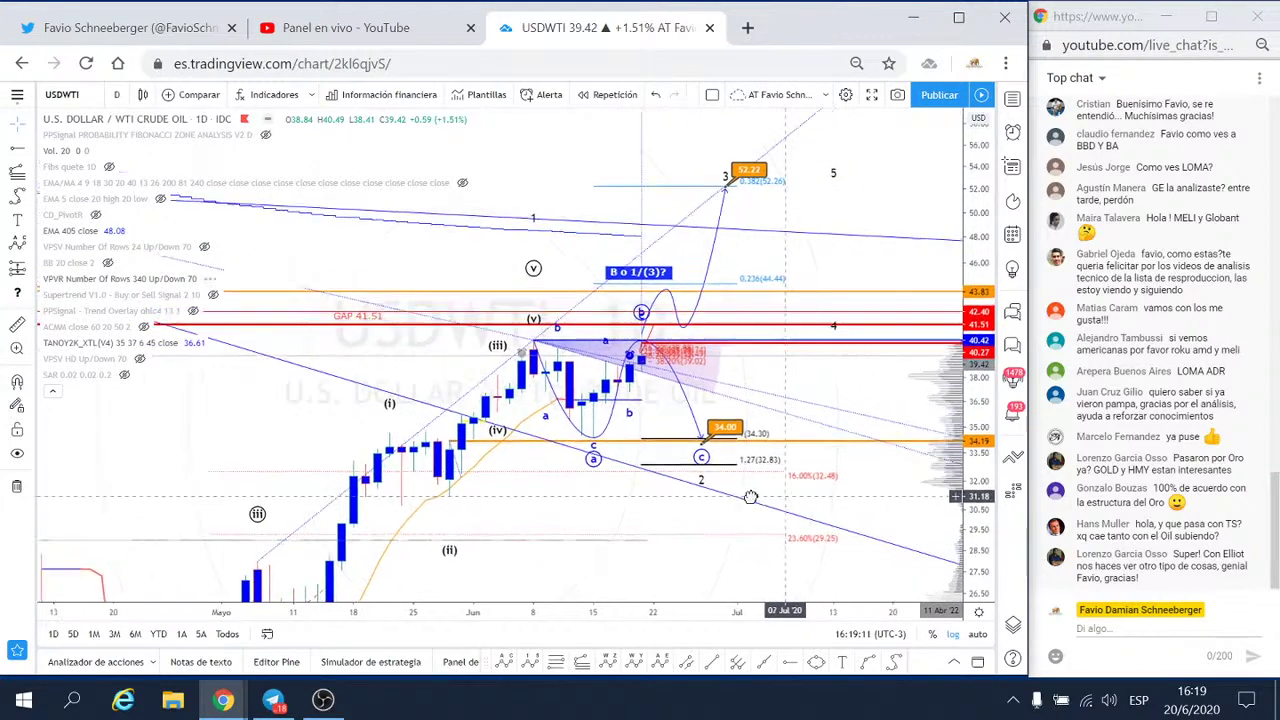
left_click_drag(750, 497, 655, 497)
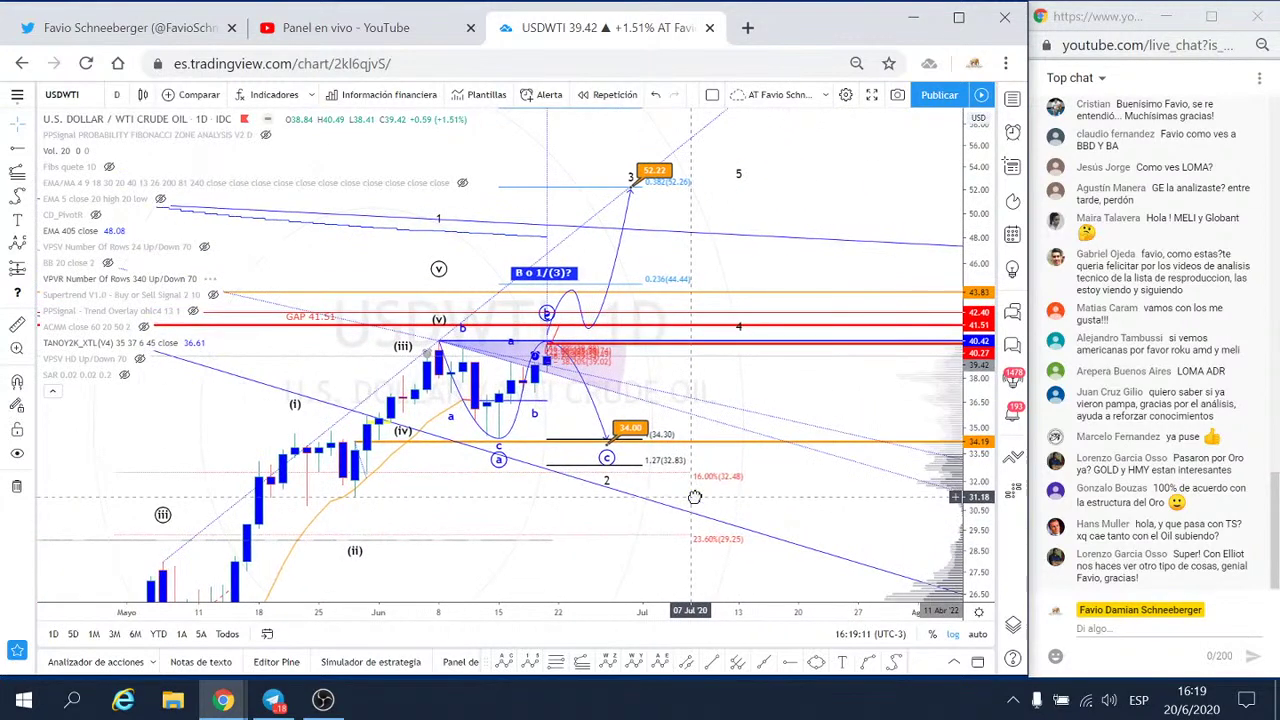
double_click(590, 364)
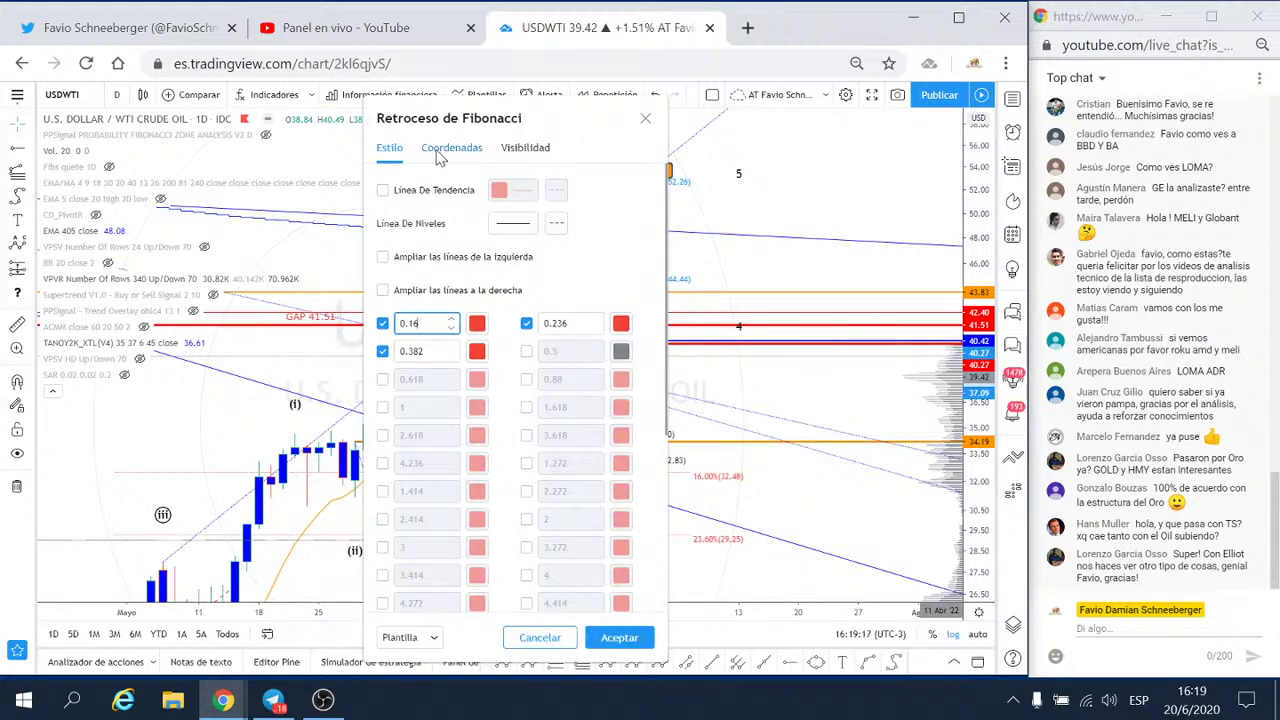
left_click(540, 152)
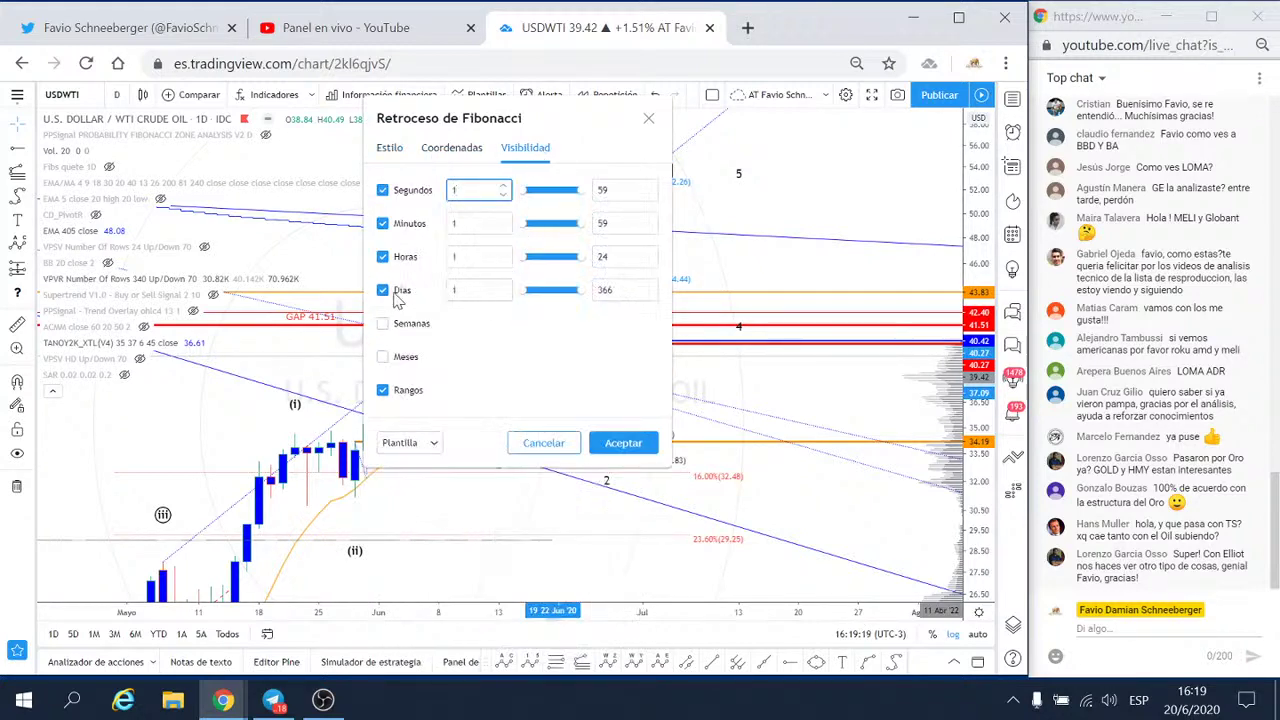
left_click(382, 290)
left_click(614, 443)
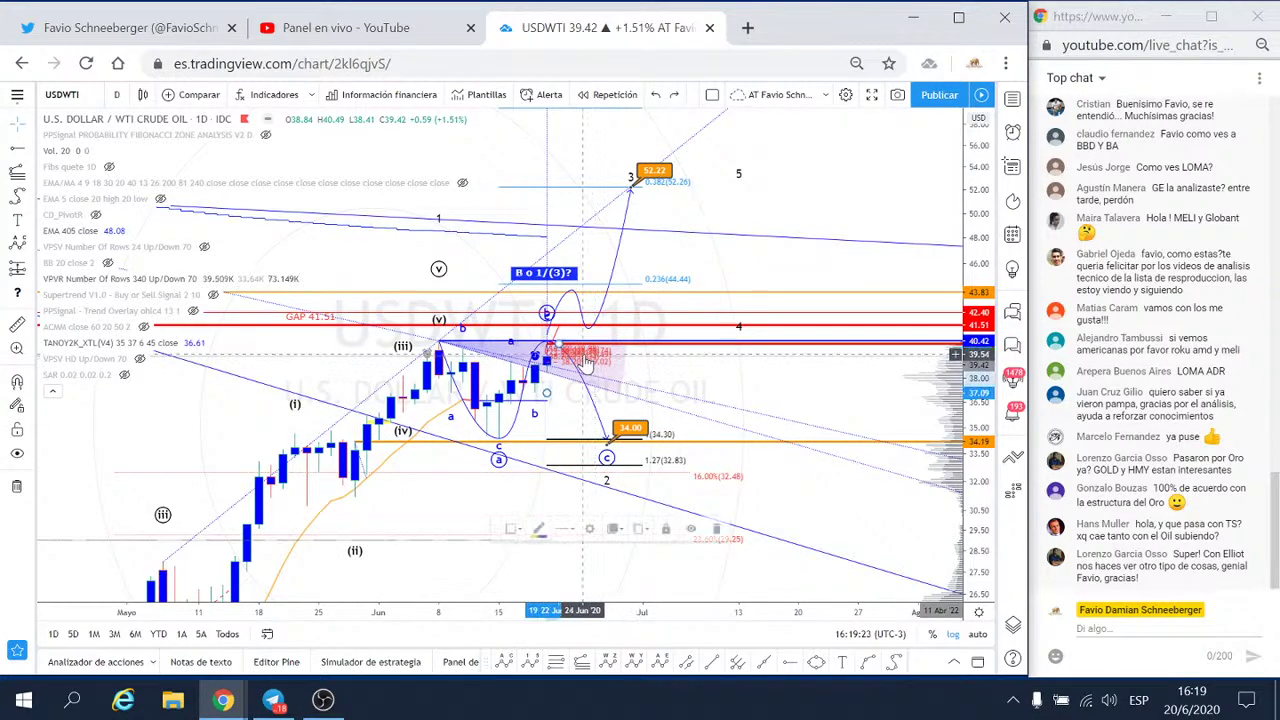
double_click(588, 362)
left_click(397, 389)
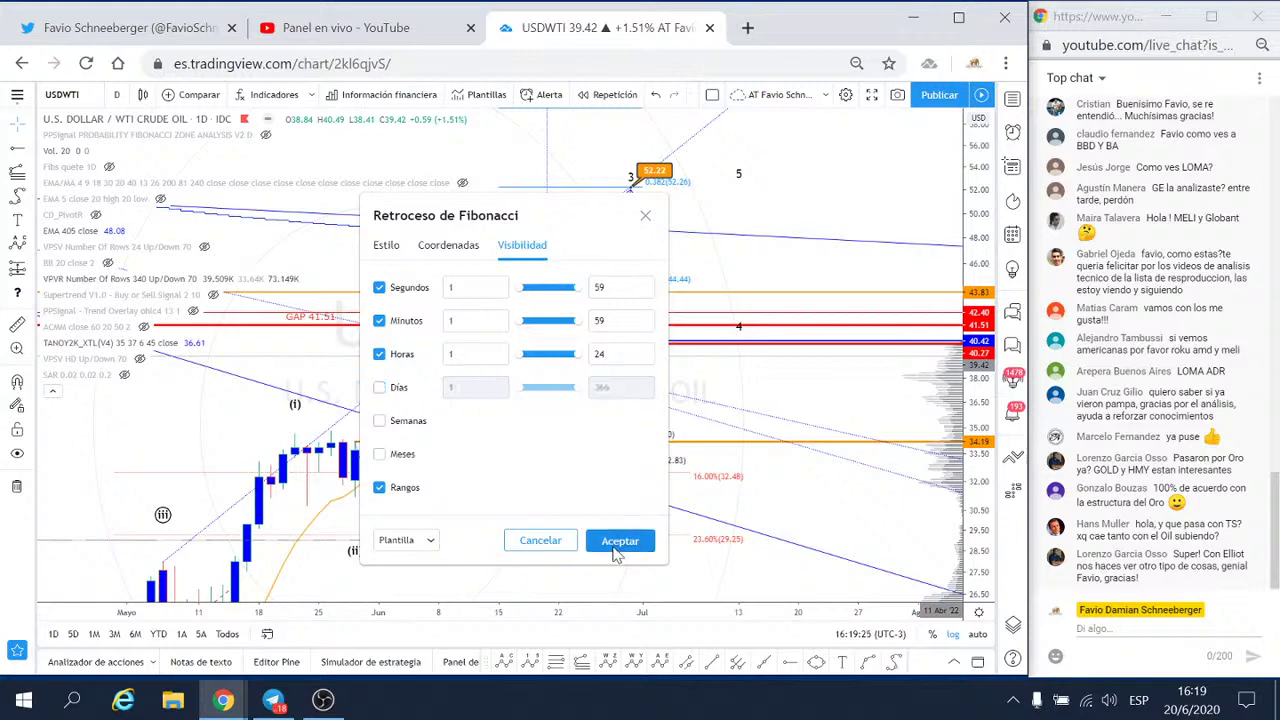
left_click(617, 545)
double_click(587, 359)
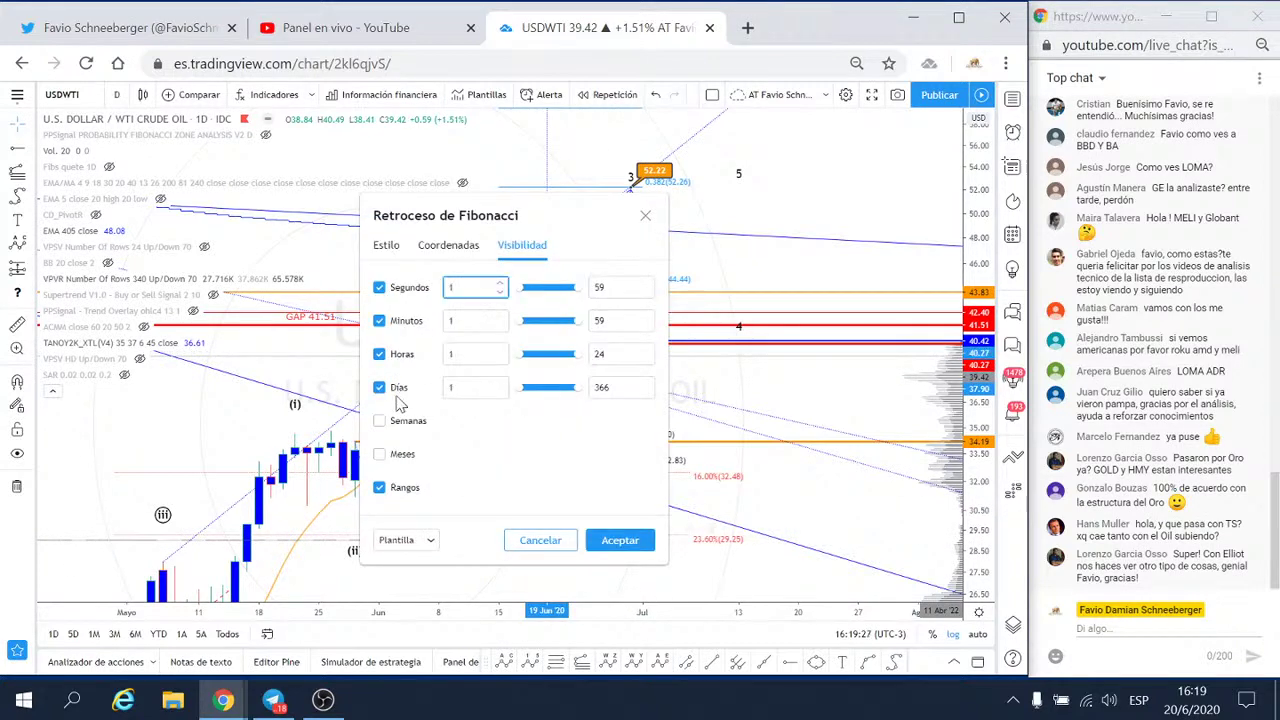
left_click(620, 540)
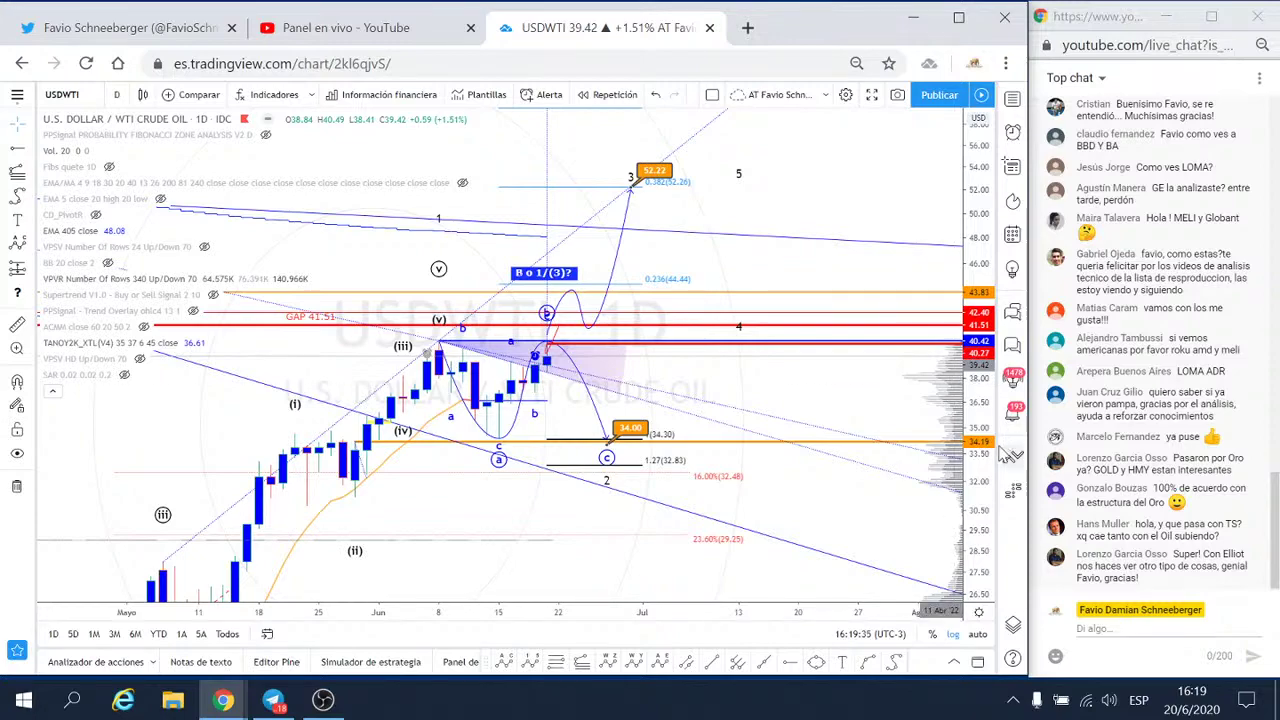
scroll(780, 352, "up", 5)
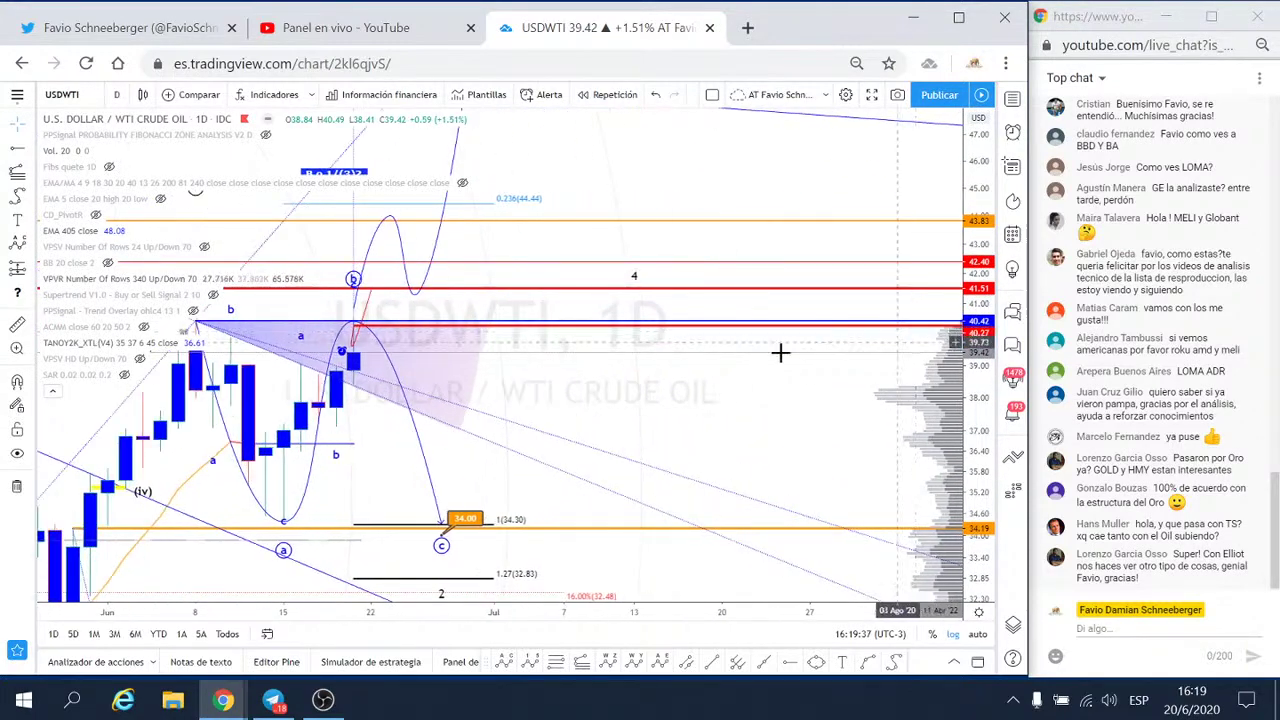
left_click_drag(364, 396, 551, 396)
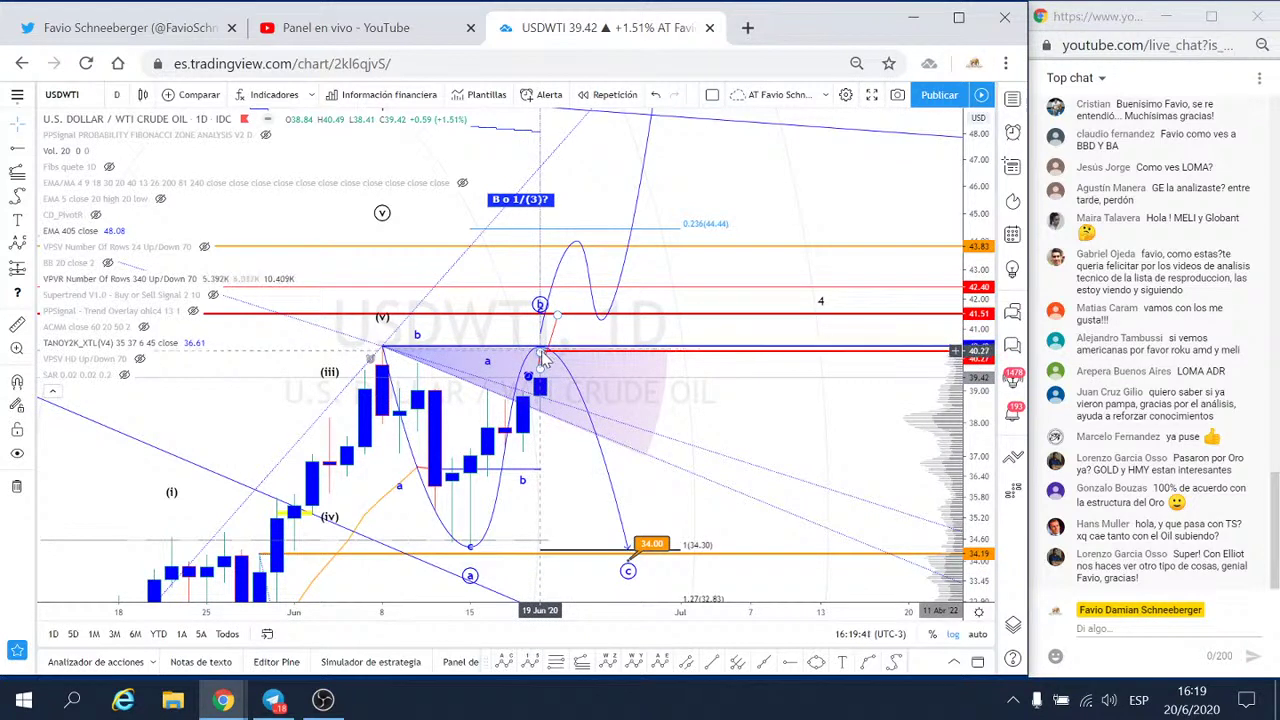
left_click(142, 95)
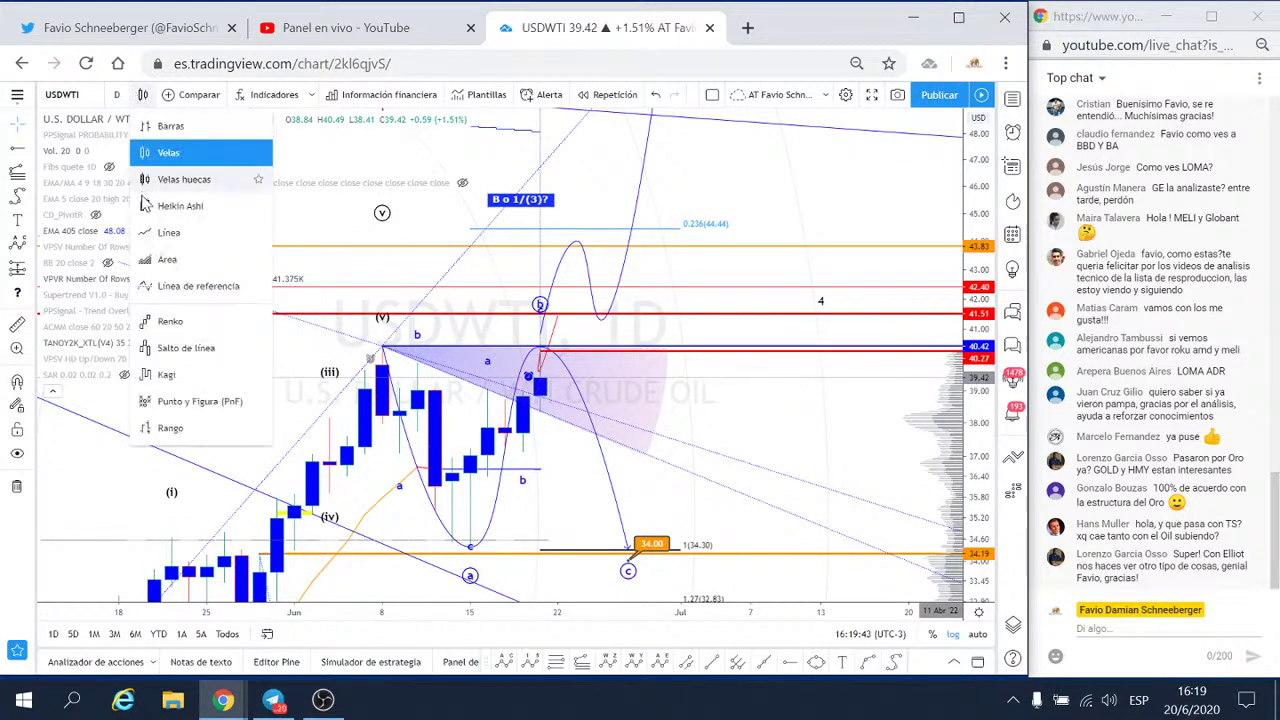
left_click(142, 226)
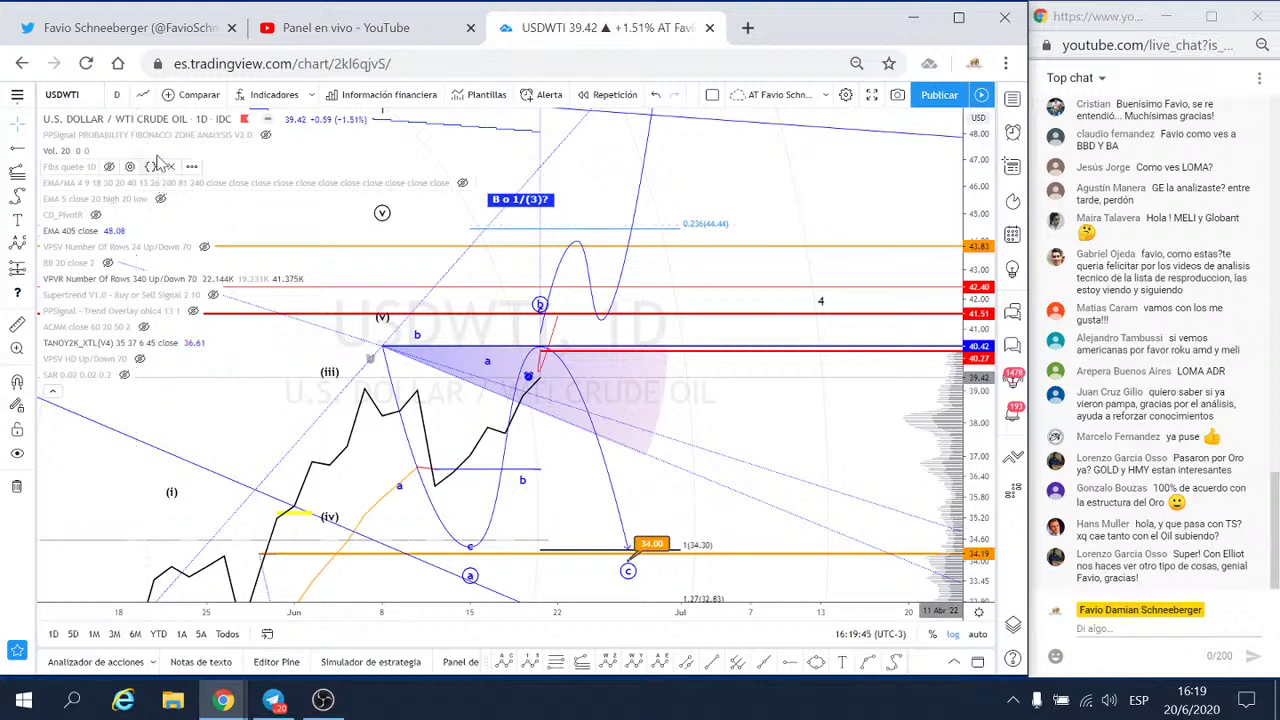
left_click(142, 95)
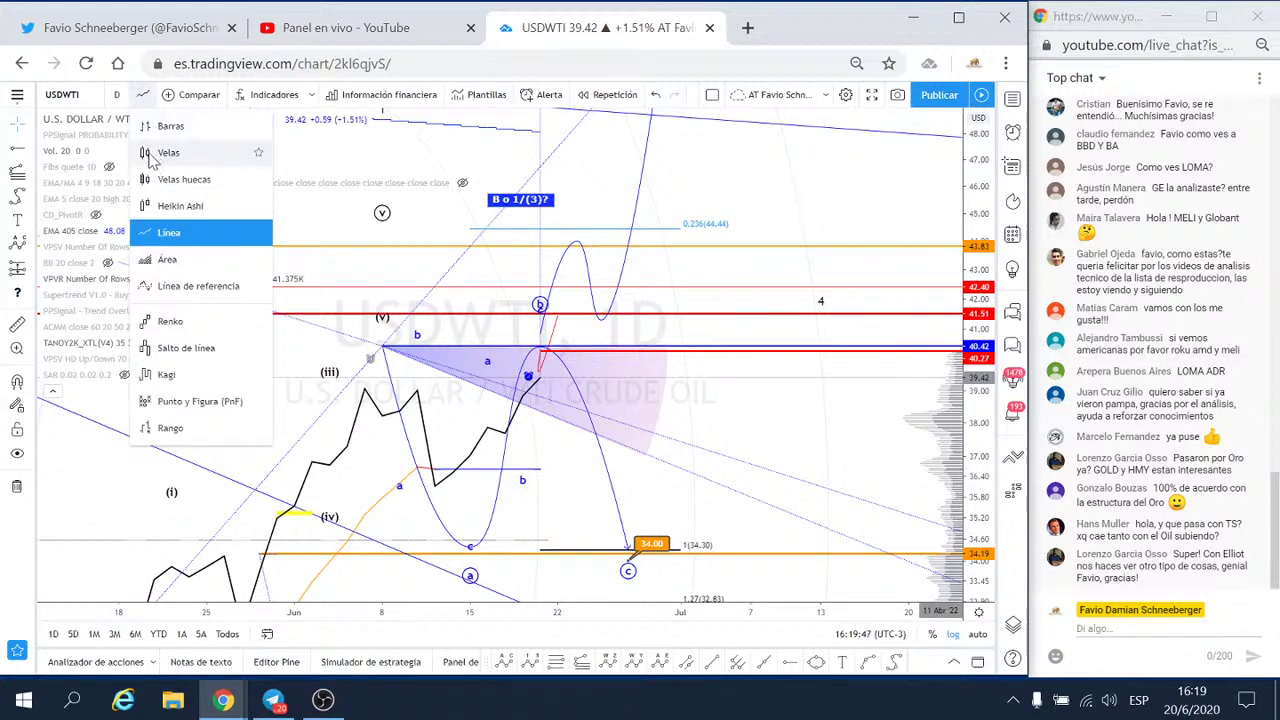
left_click(156, 151)
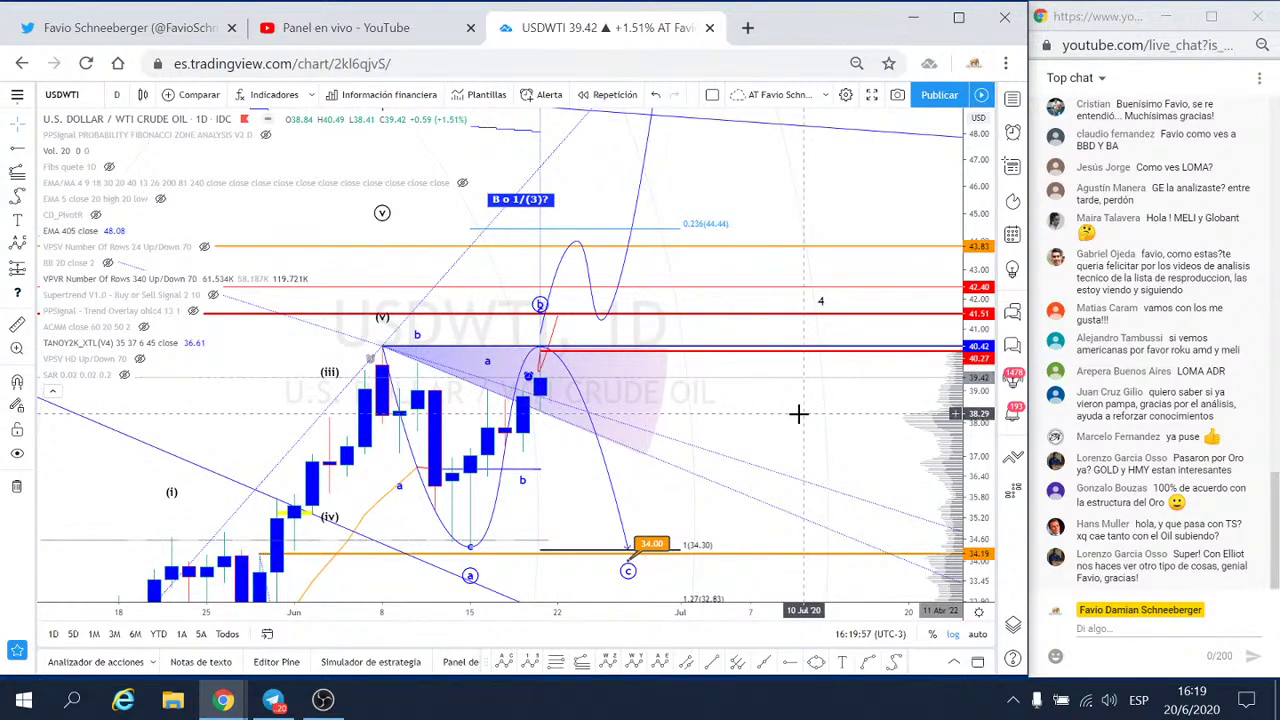
left_click_drag(798, 413, 800, 353)
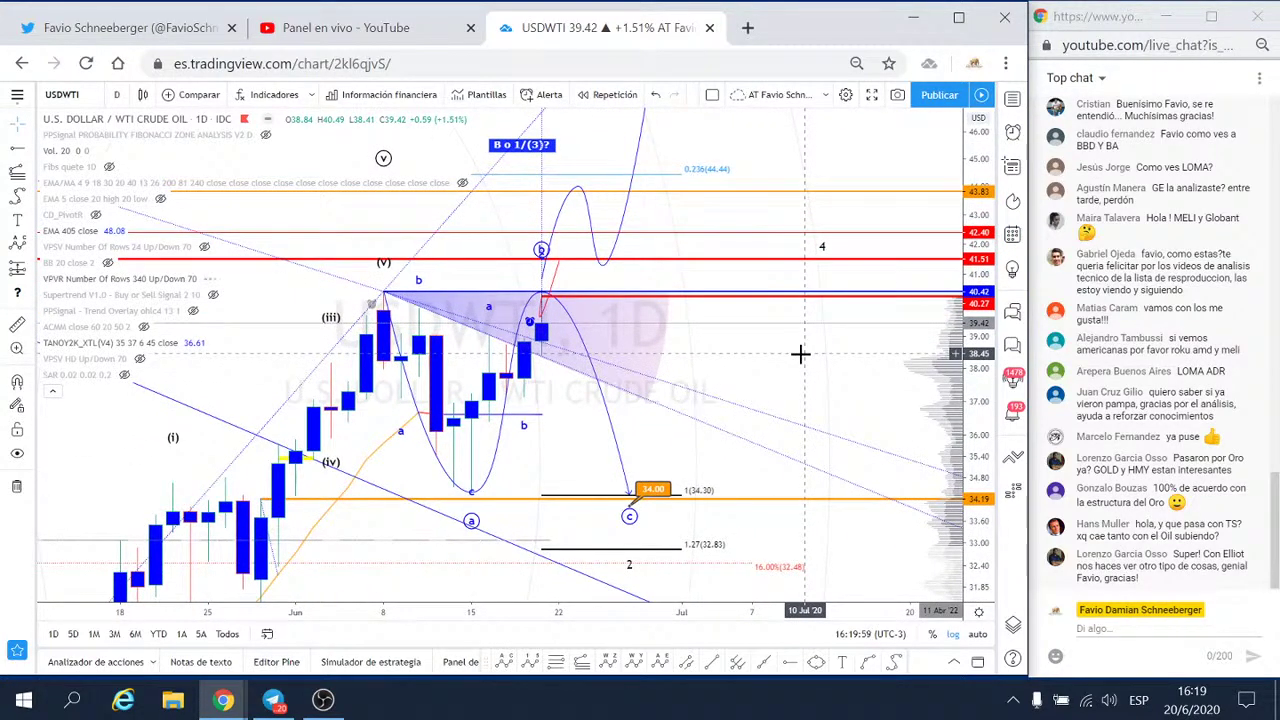
scroll(706, 349, "down", 1)
scroll(706, 349, "down", 1)
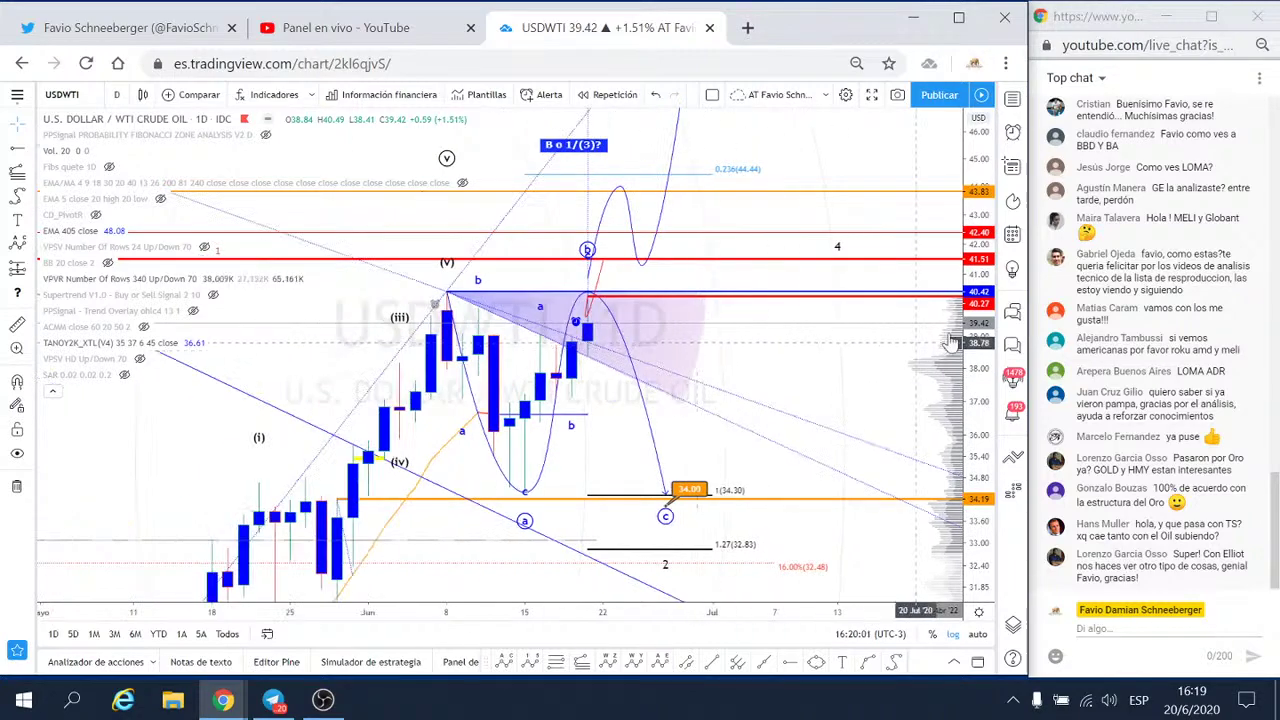
left_click_drag(976, 333, 970, 457)
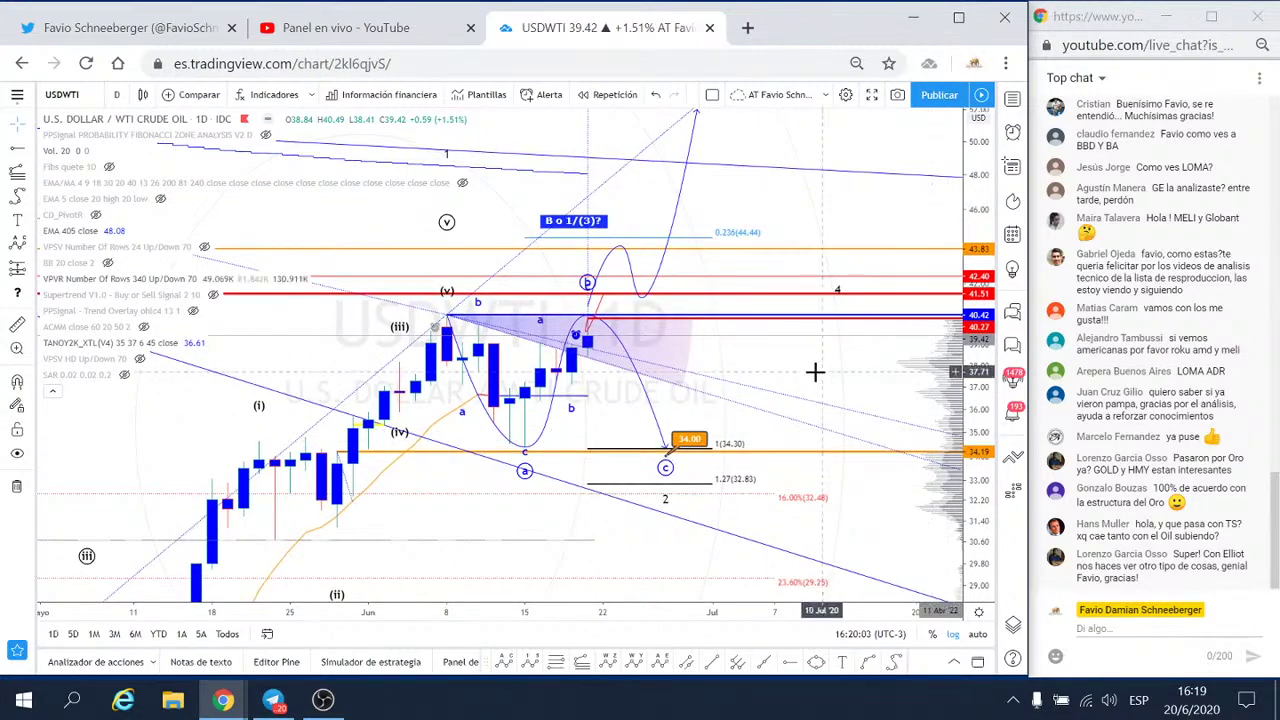
scroll(817, 354, "down", 2)
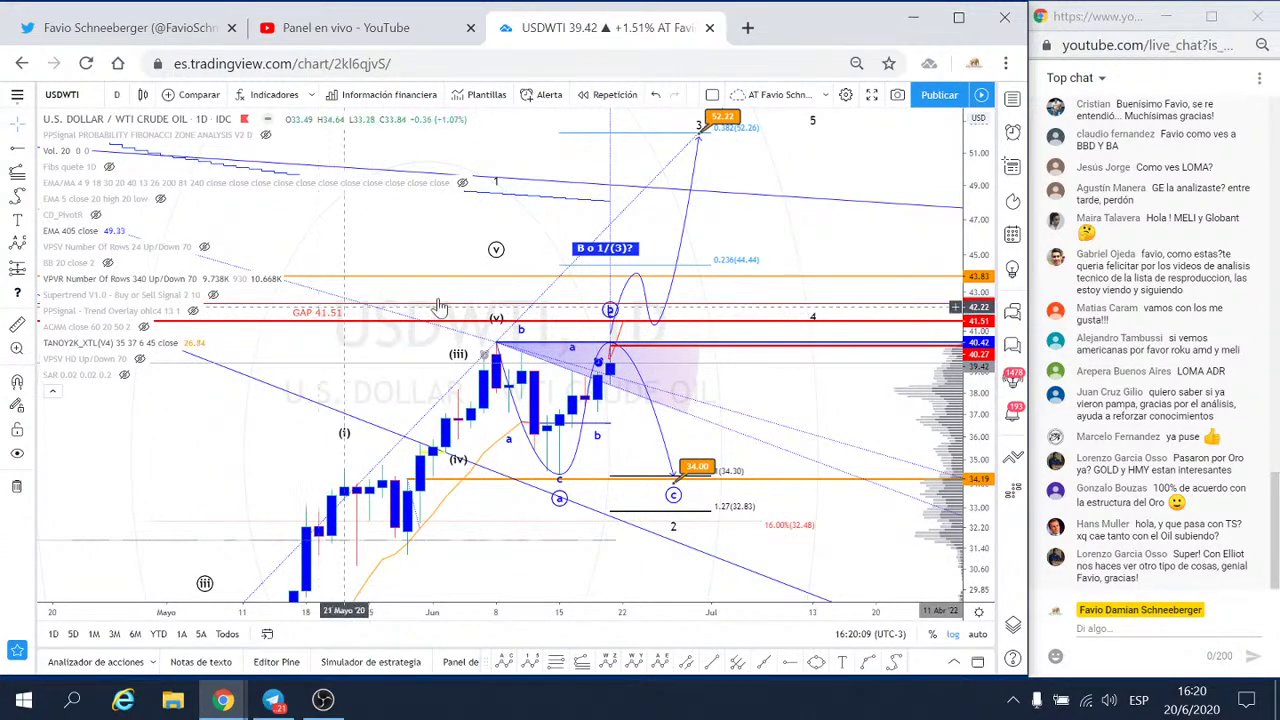
scroll(651, 301, "up", 2)
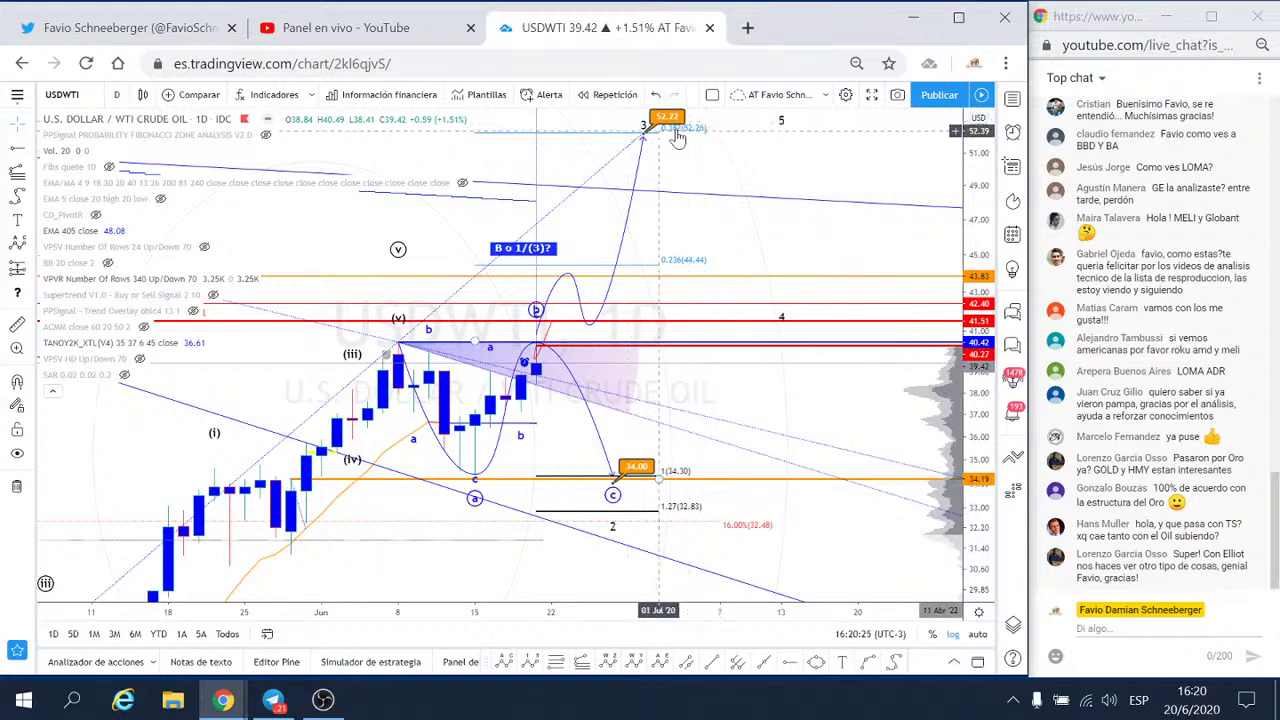
left_click_drag(704, 157, 781, 181)
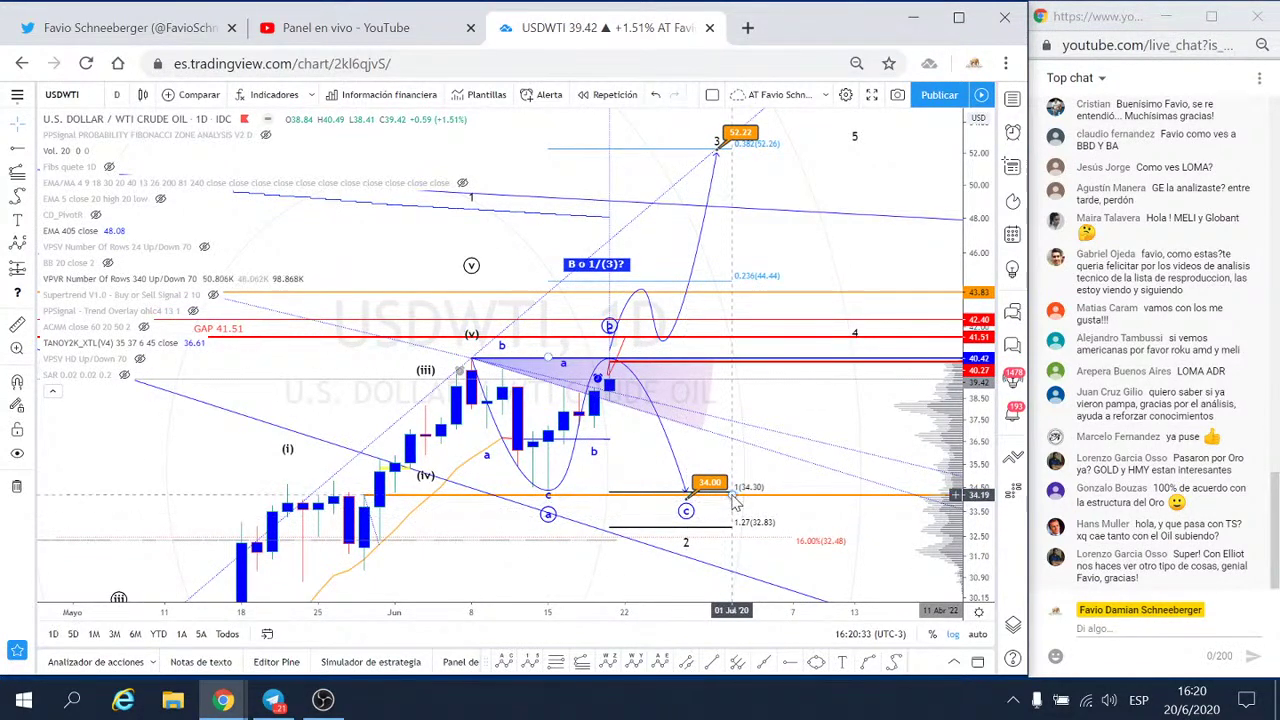
scroll(733, 500, "down", 1)
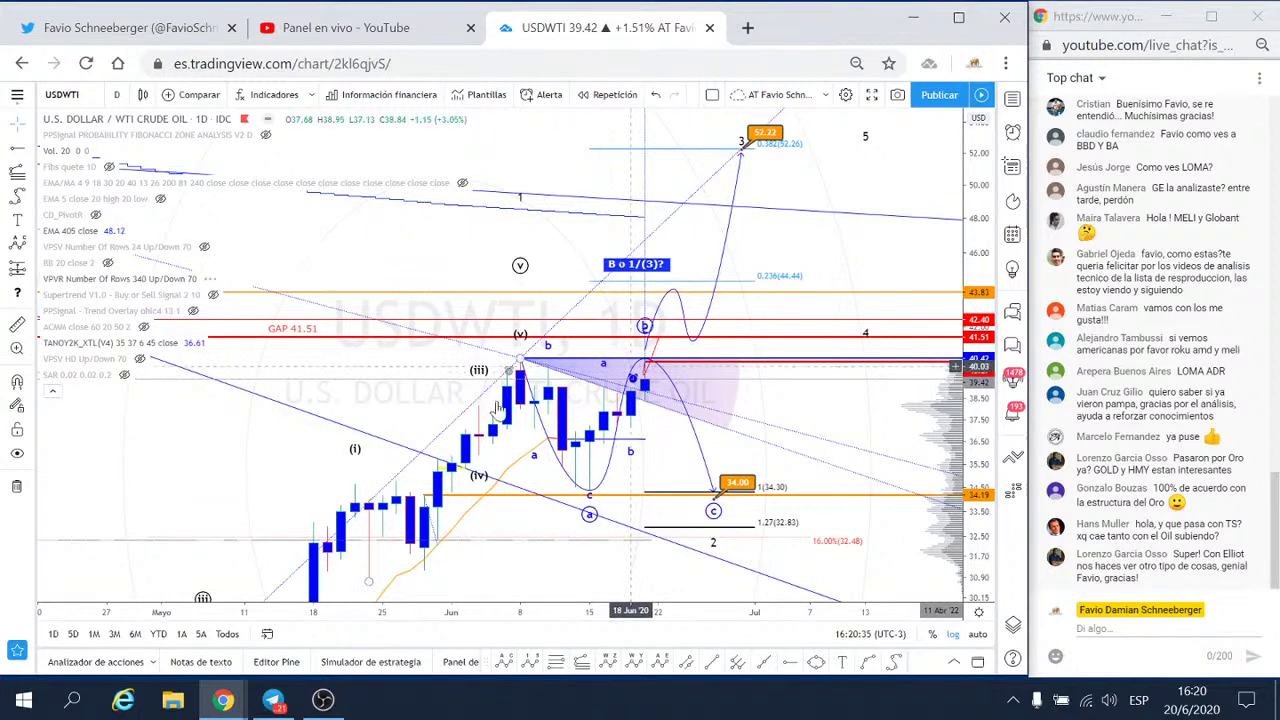
scroll(712, 465, "up", 1)
scroll(706, 462, "up", 1)
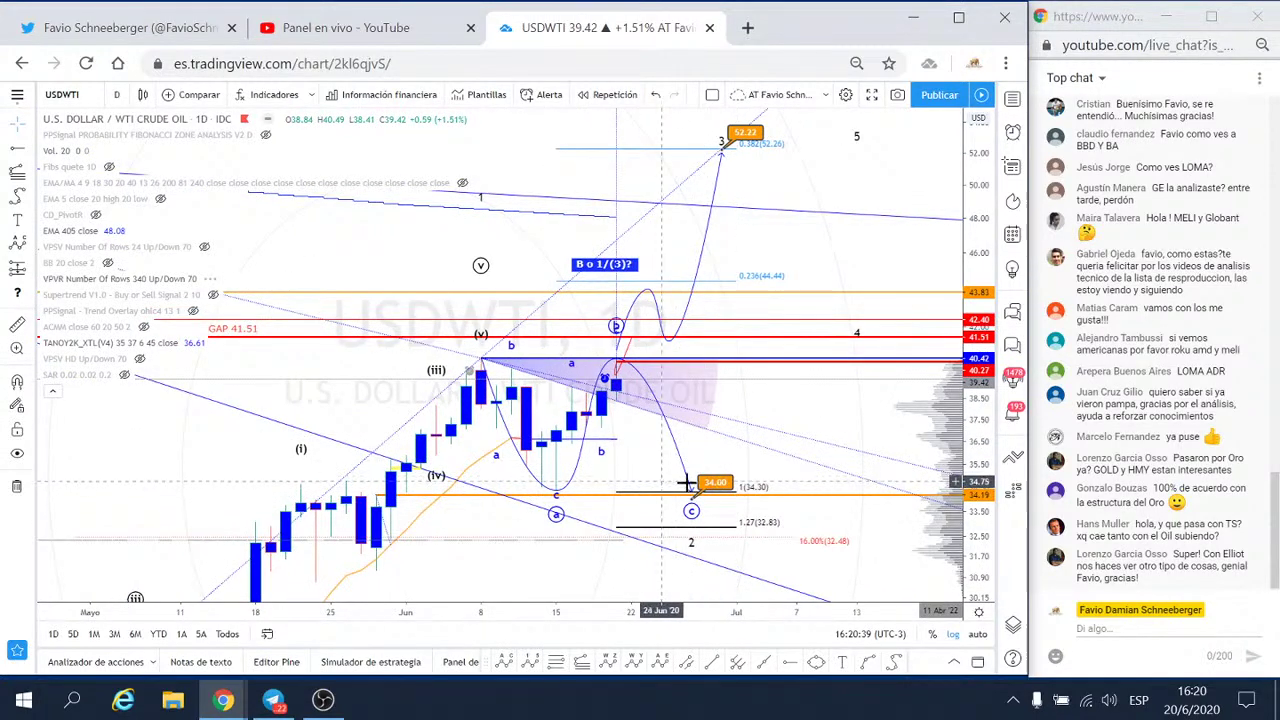
scroll(676, 485, "down", 1)
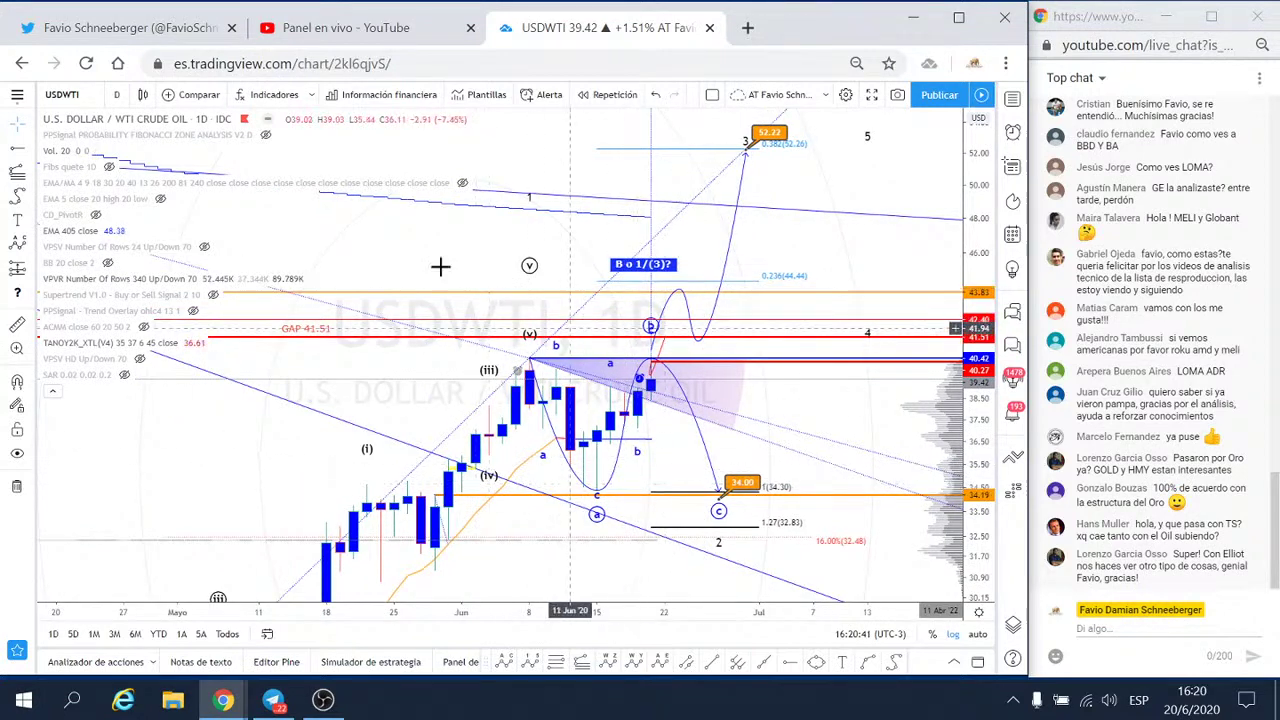
- Switch USDWTI to 1-hour bars and frame a wider price range of recent hourly bars
left_click(116, 94)
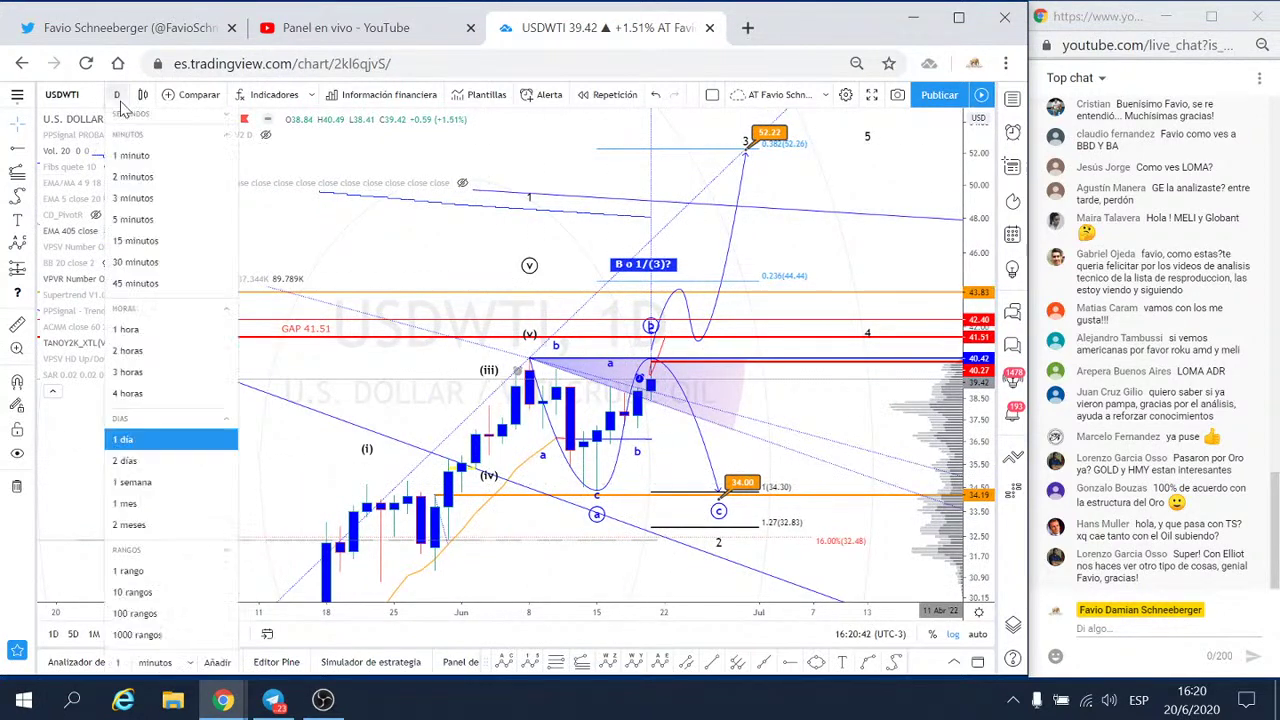
left_click(130, 329)
scroll(566, 415, "down", 2)
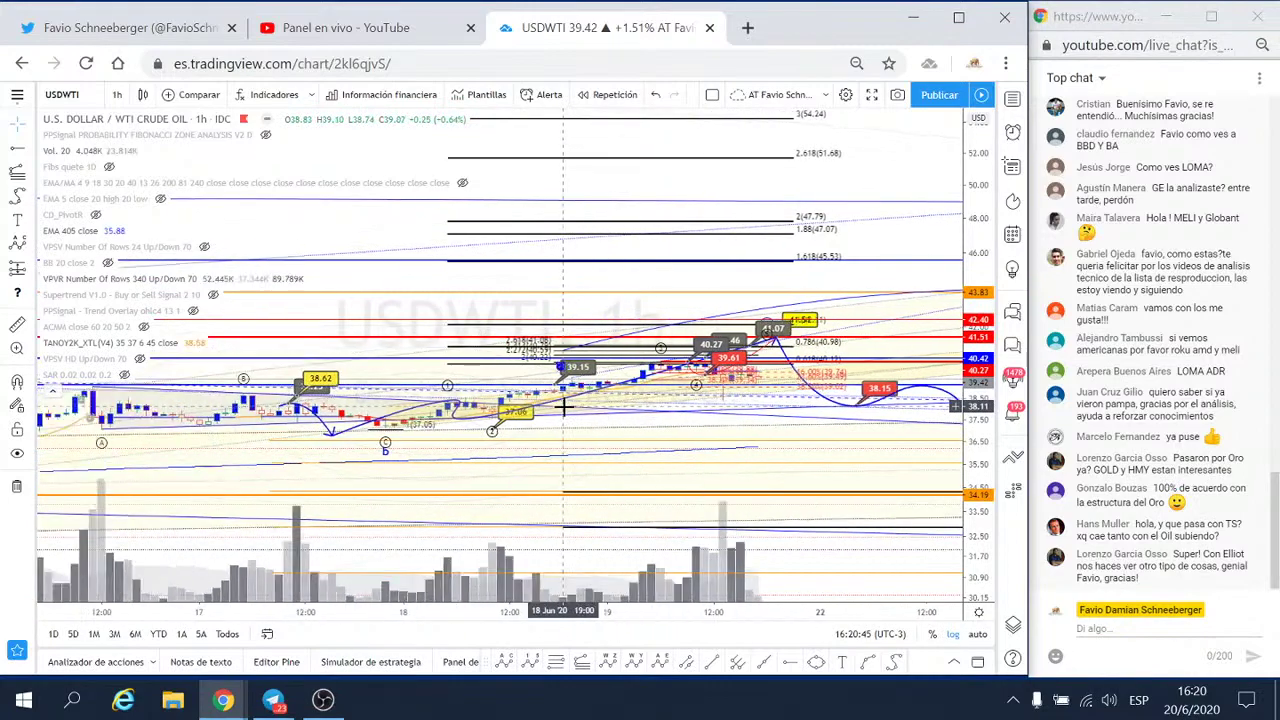
scroll(566, 415, "down", 2)
scroll(566, 415, "down", 2)
scroll(566, 415, "down", 2)
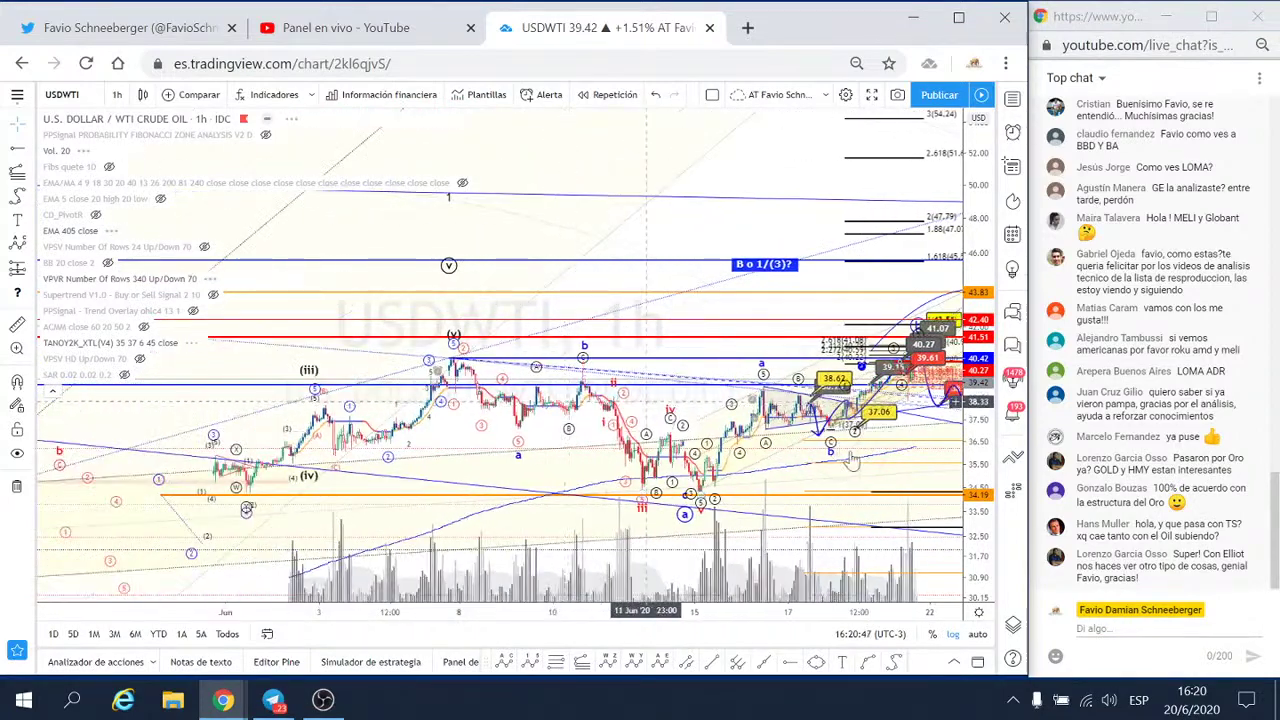
left_click_drag(978, 408, 978, 440)
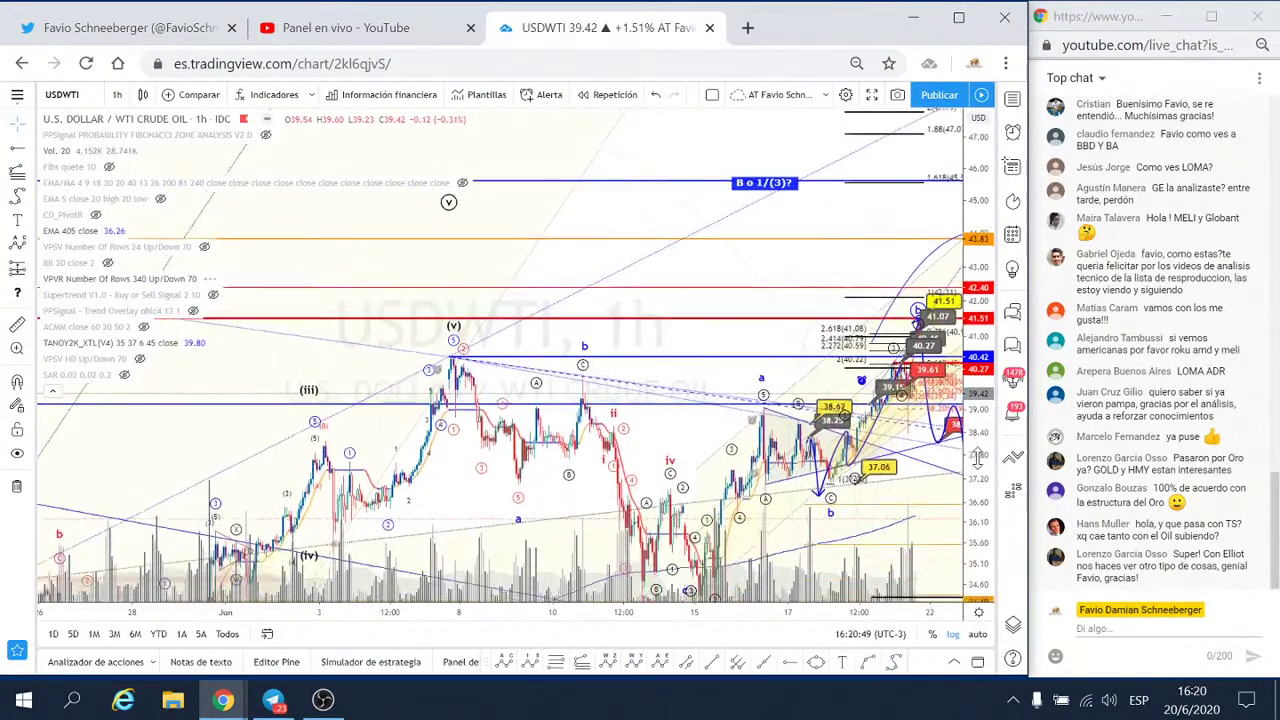
left_click_drag(665, 418, 525, 242)
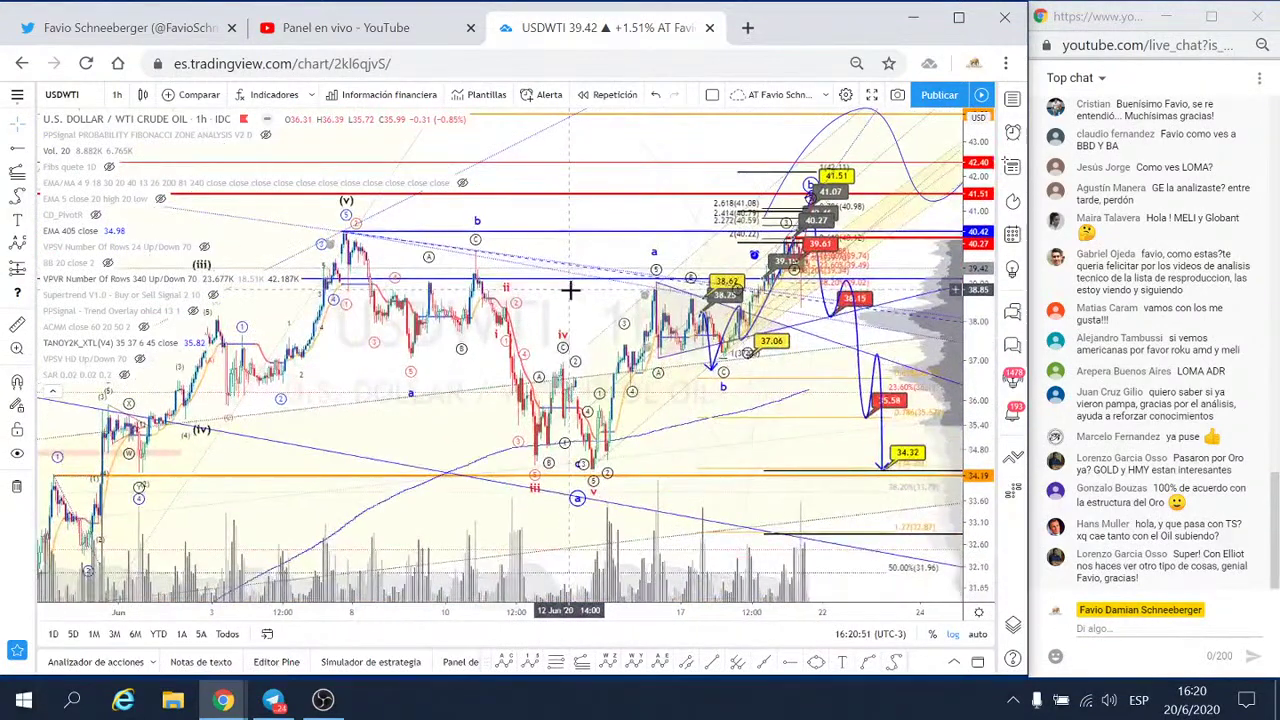
left_click_drag(379, 278, 349, 361)
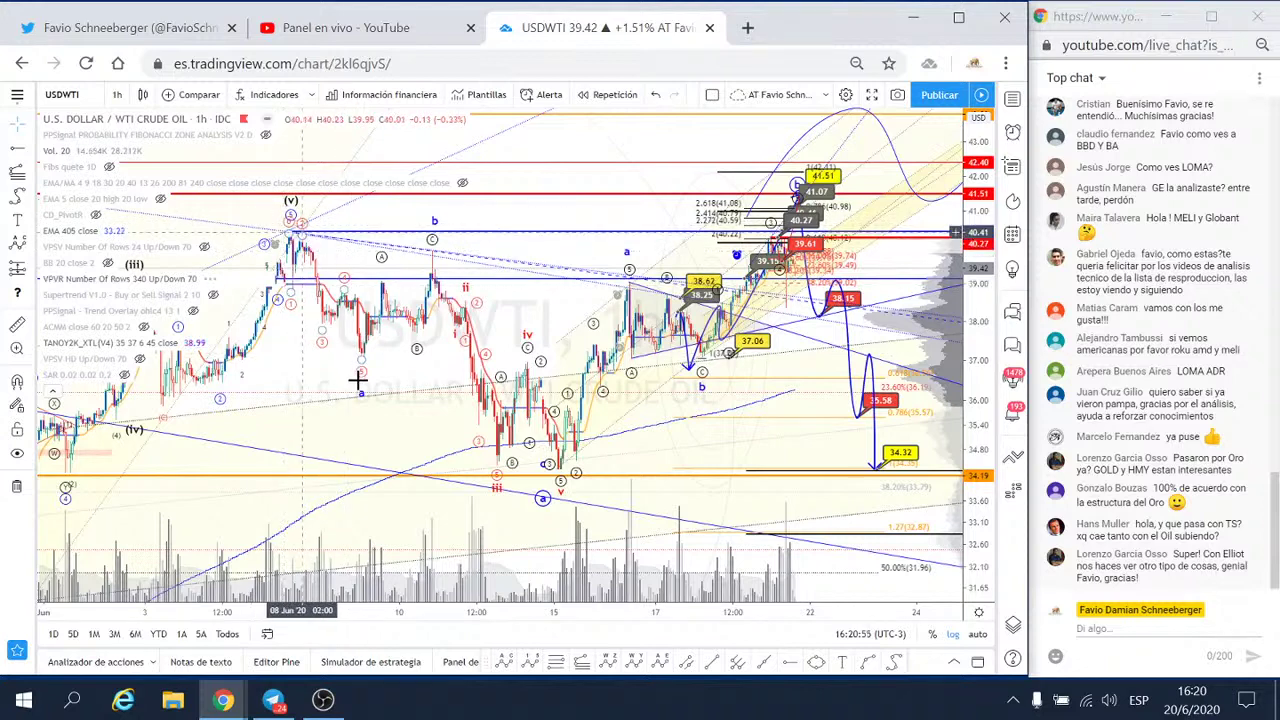
- Bring the latest hourly projection into view, then hide all drawings on the chart
scroll(517, 392, "up", 1)
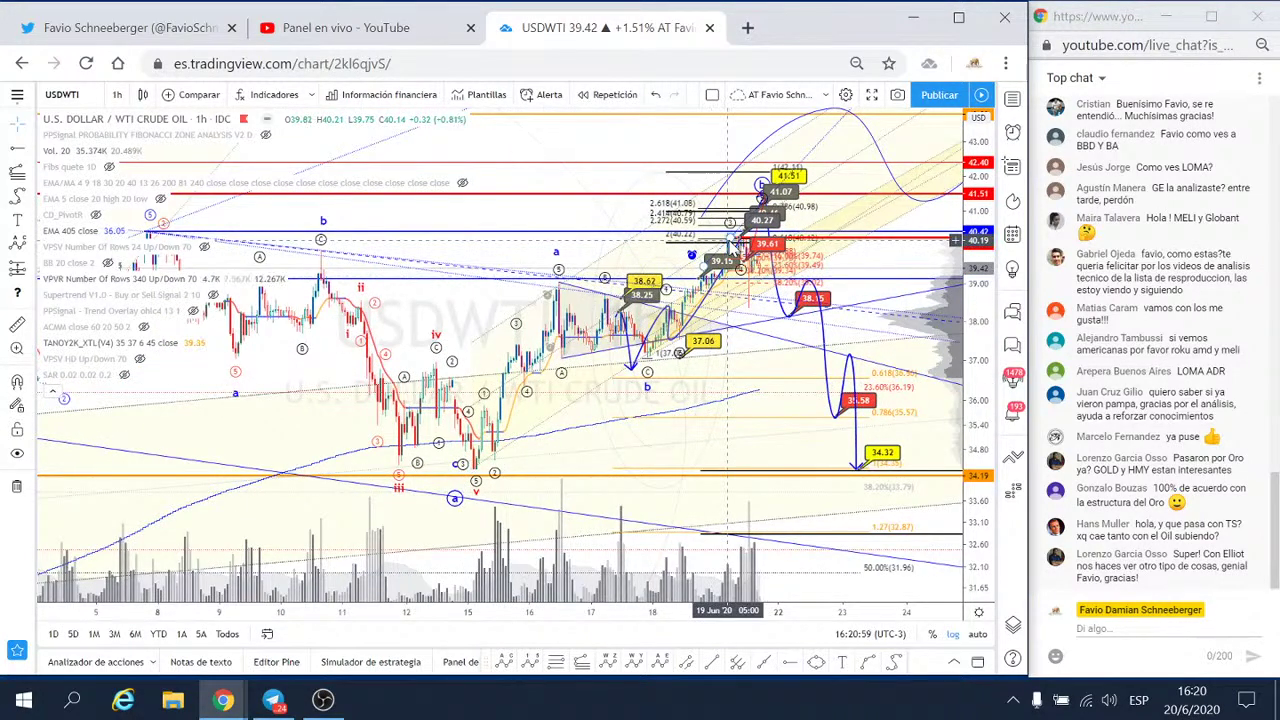
scroll(728, 240, "down", 1)
scroll(728, 240, "down", 1)
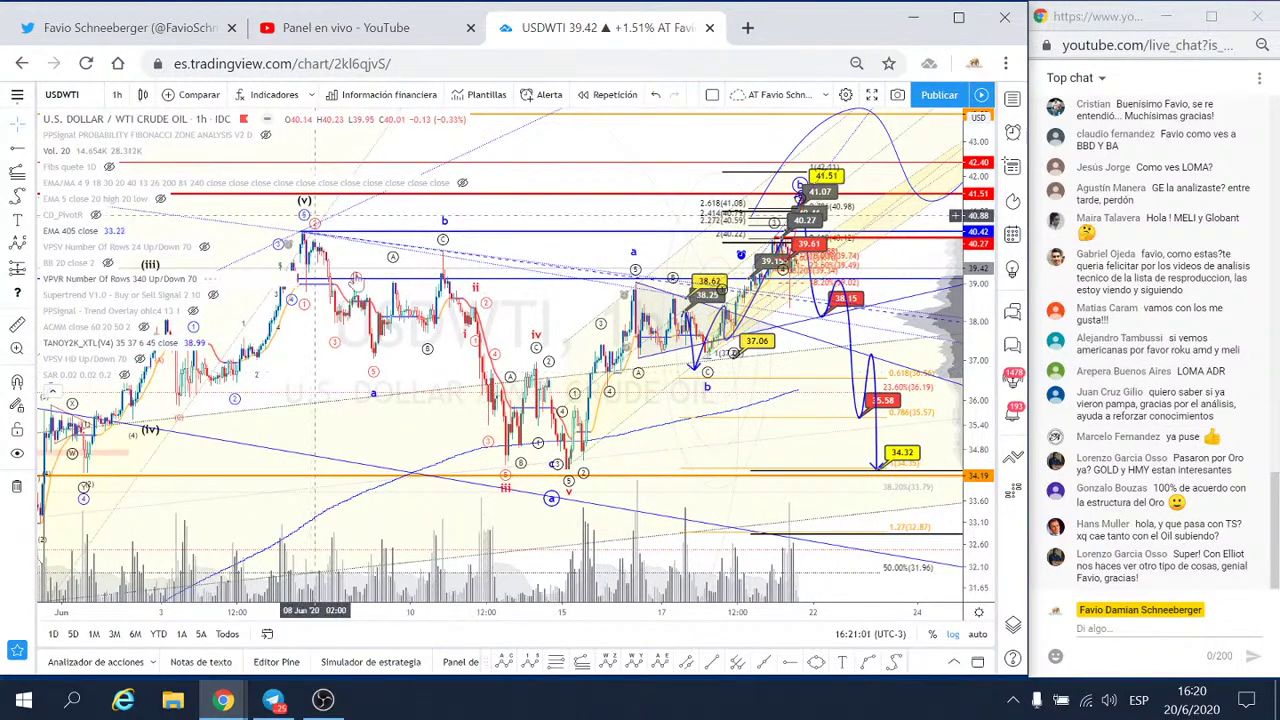
left_click_drag(585, 263, 472, 273)
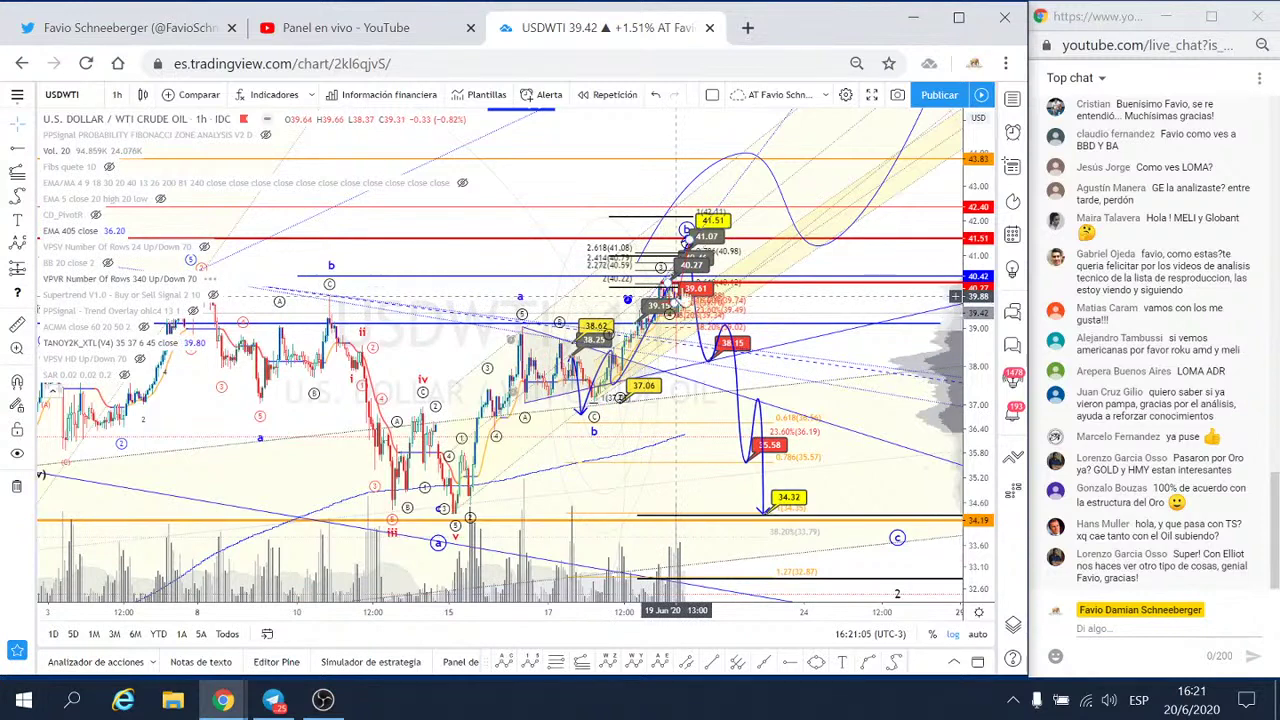
scroll(619, 330, "up", 2)
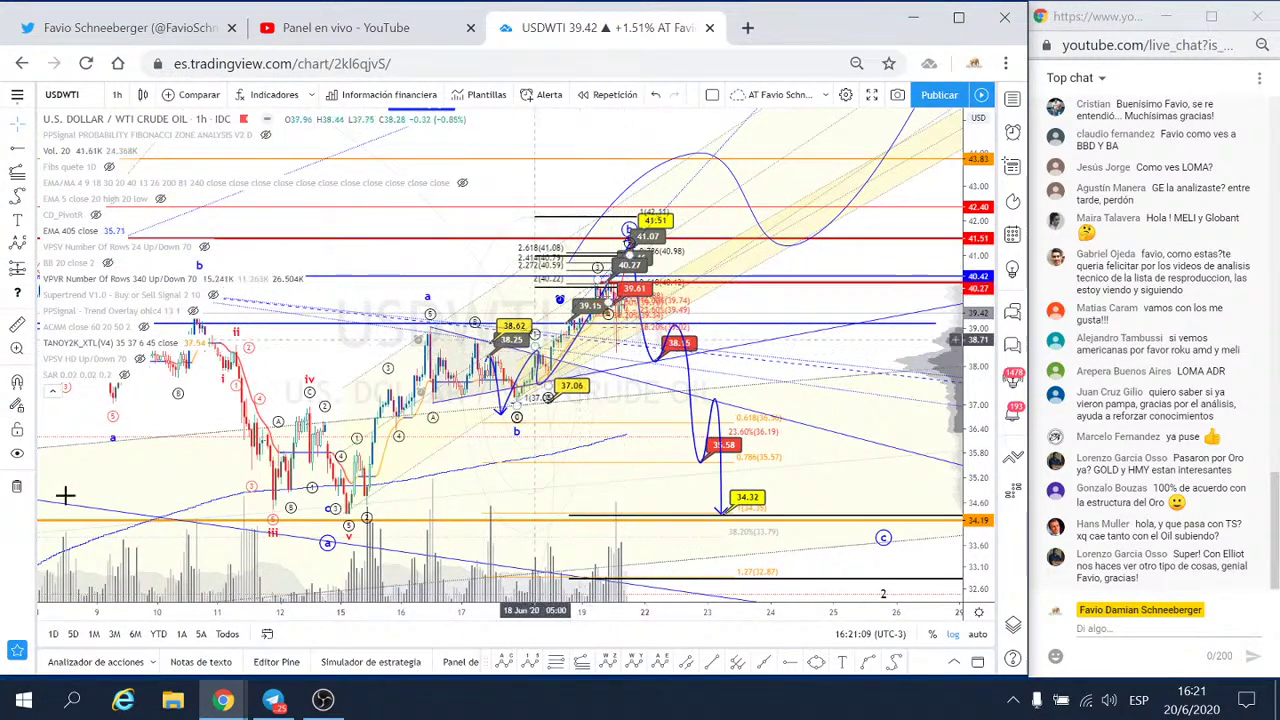
left_click(17, 455)
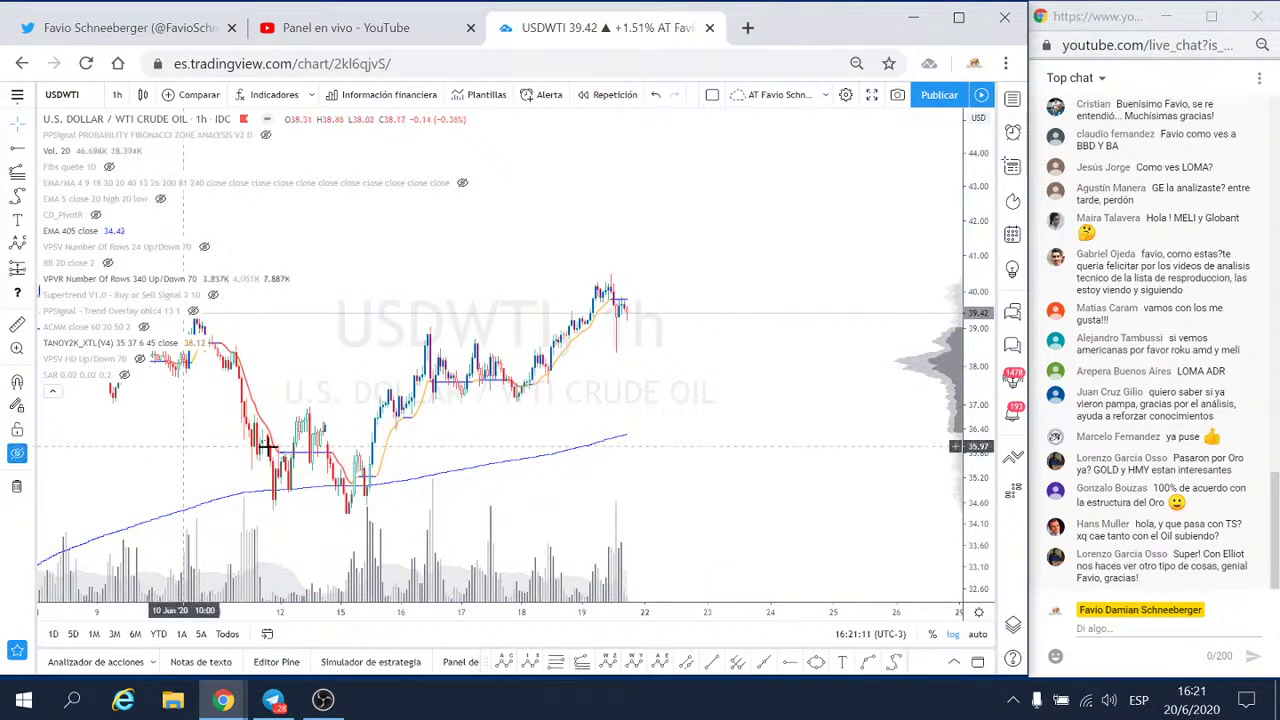
- Collapse the indicator legend and frame the oil chart's recent swings
scroll(400, 429, "down", 2)
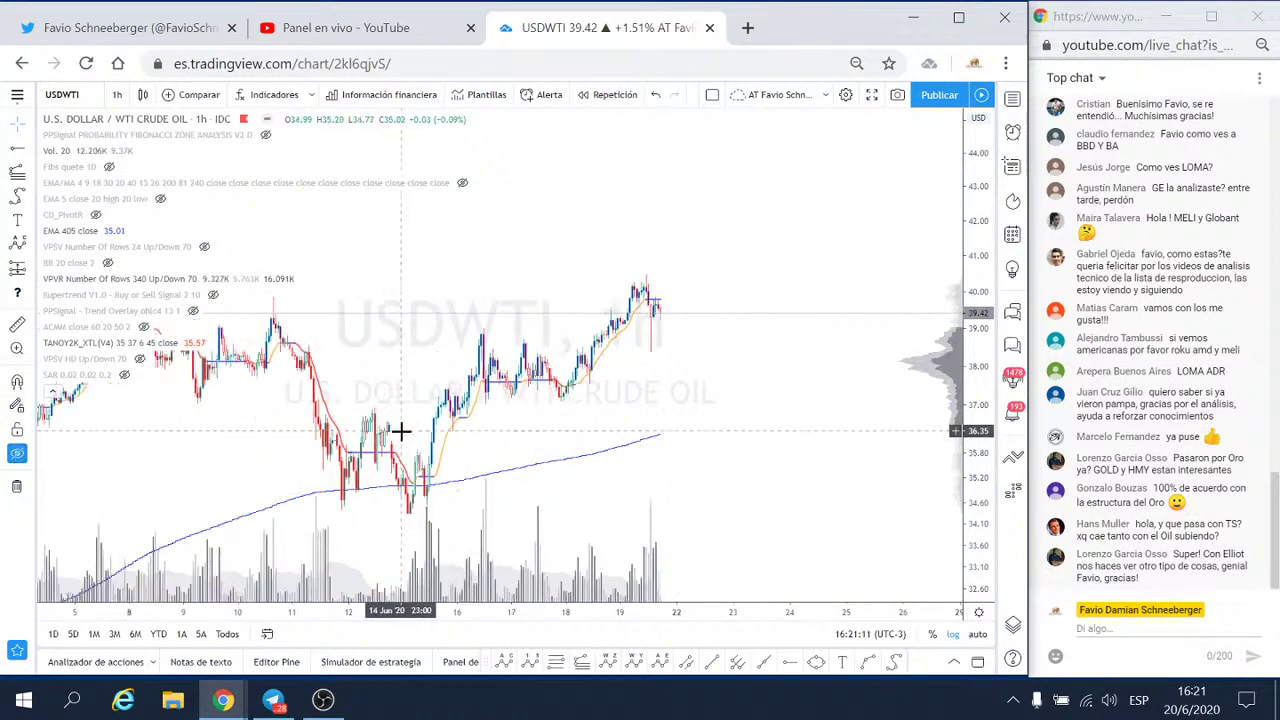
left_click(50, 390)
scroll(318, 433, "down", 1)
left_click_drag(651, 480, 609, 421)
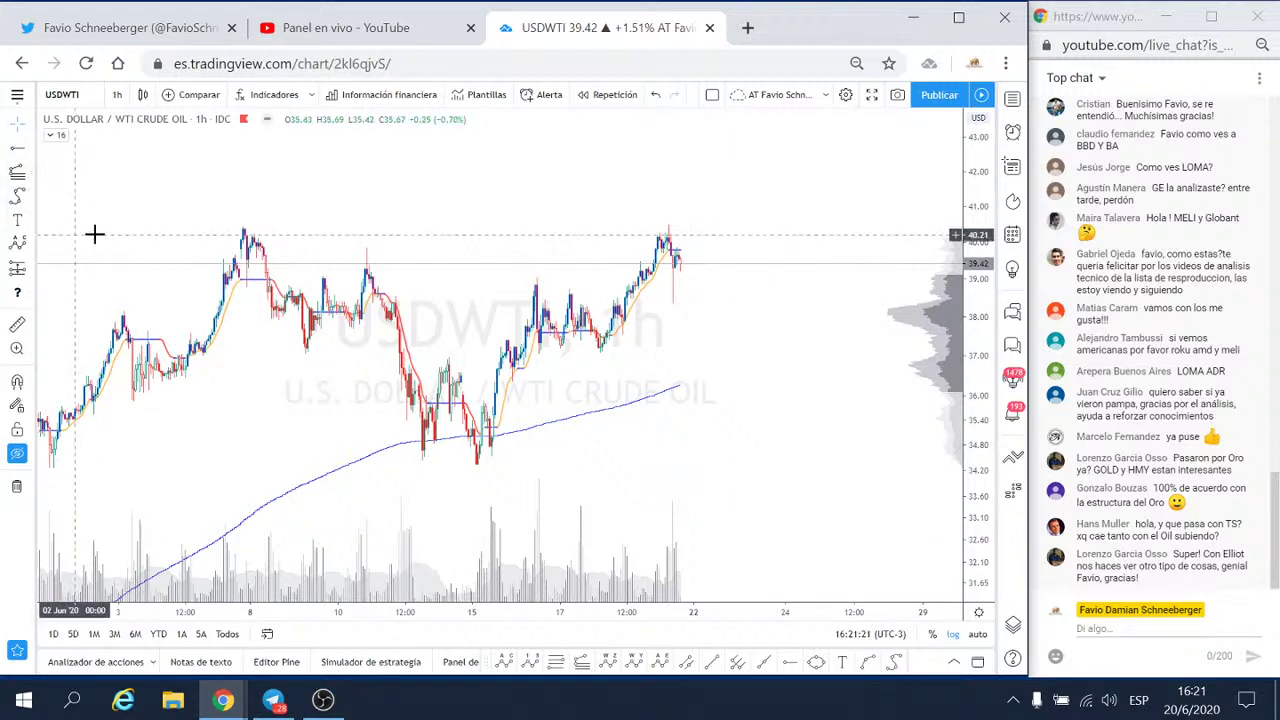
- Sketch a freehand Brush curve down from the b wave, then hide all drawings again
left_click(30, 196)
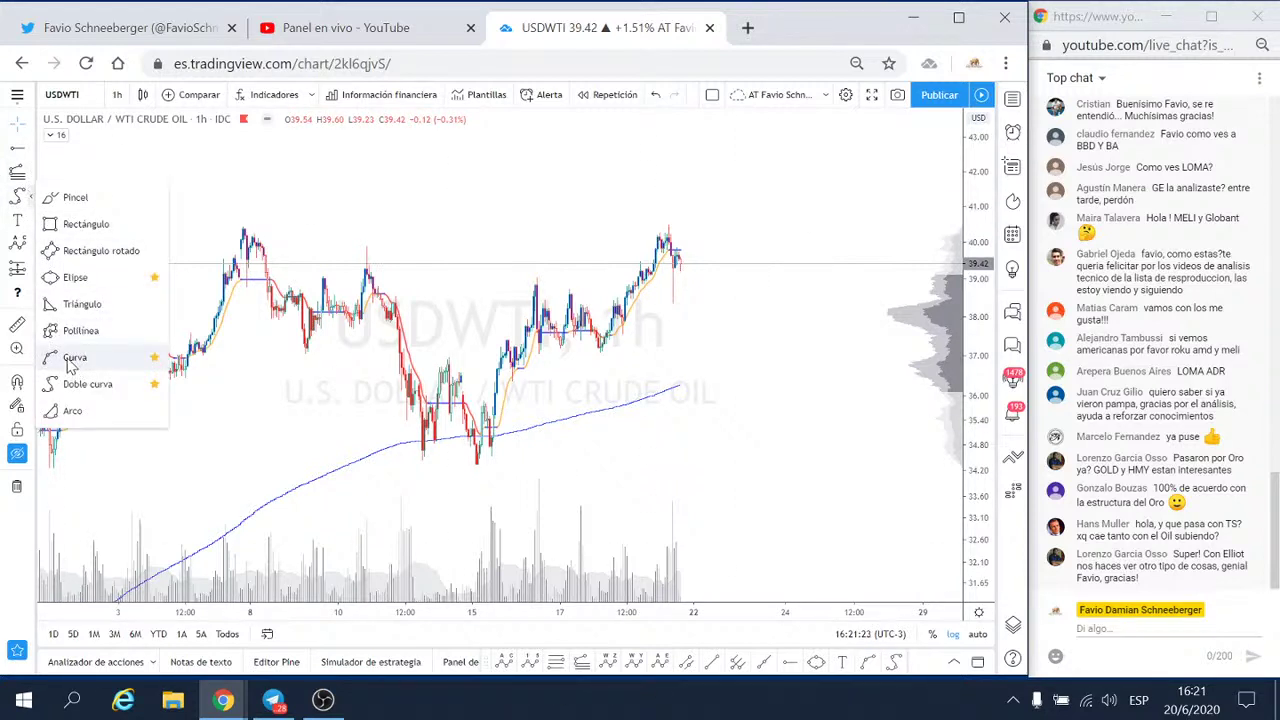
left_click(75, 197)
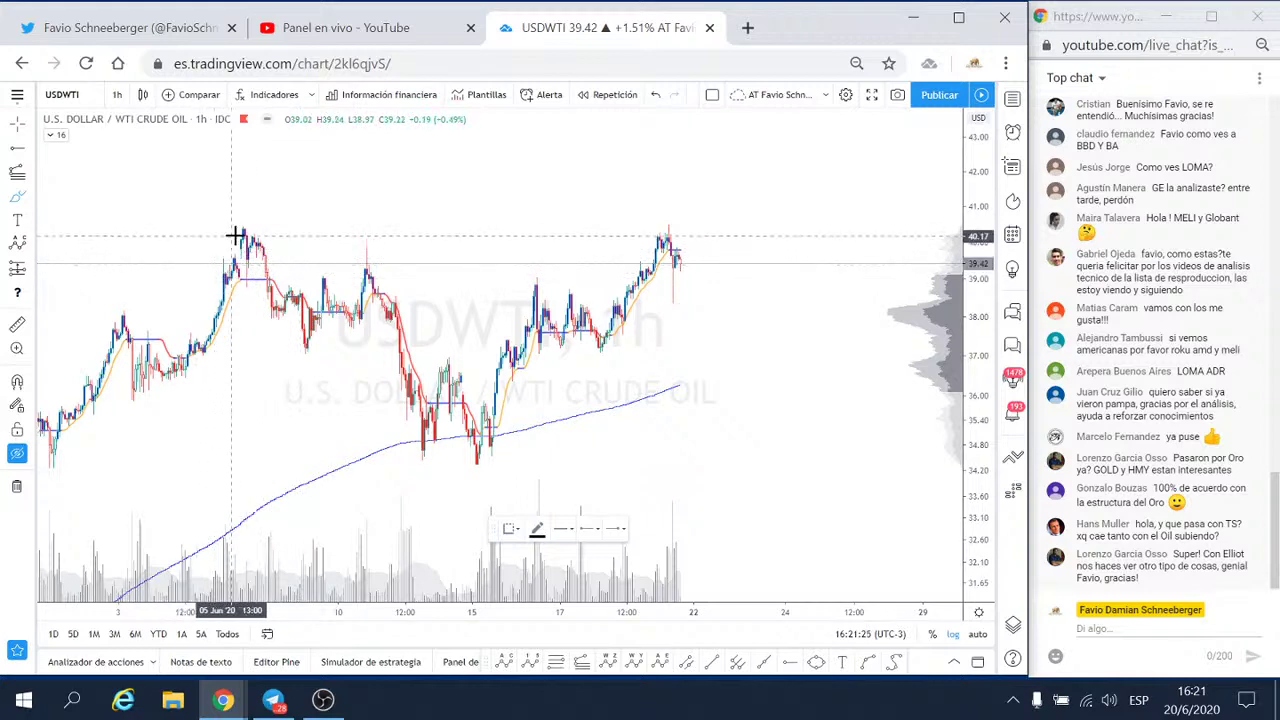
key("ctrl+alt+h")
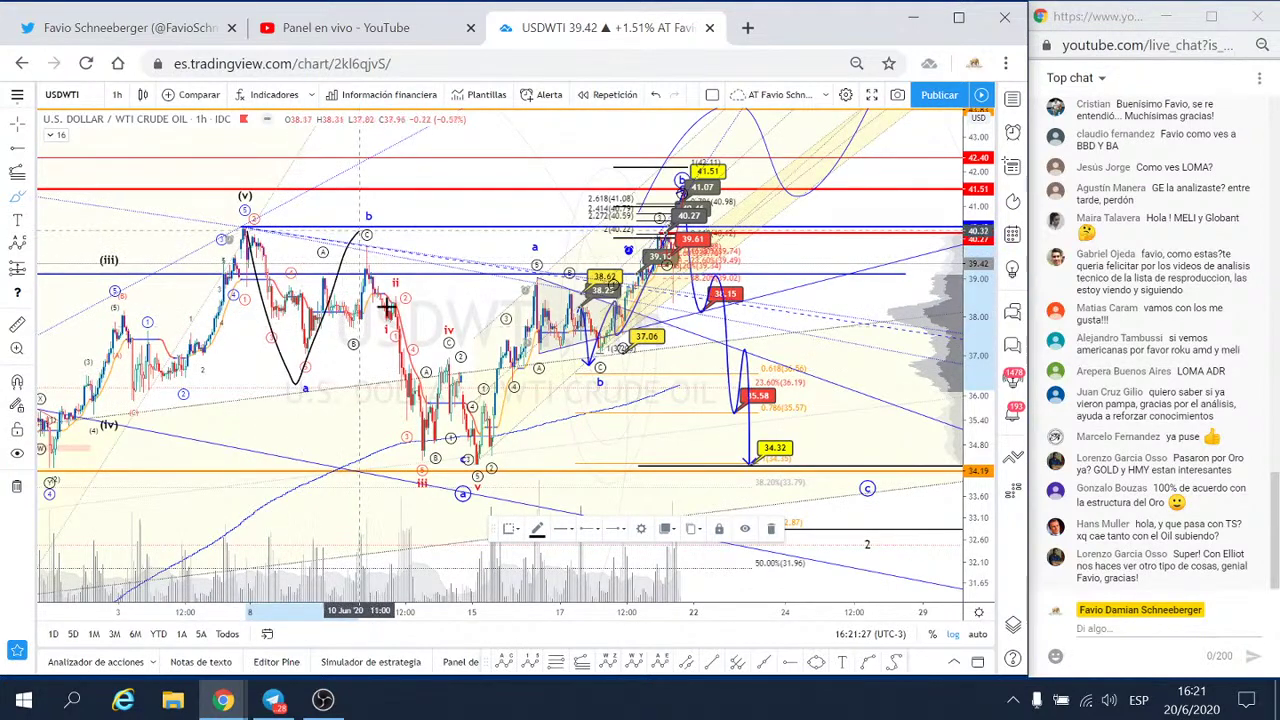
left_click_drag(386, 307, 437, 437)
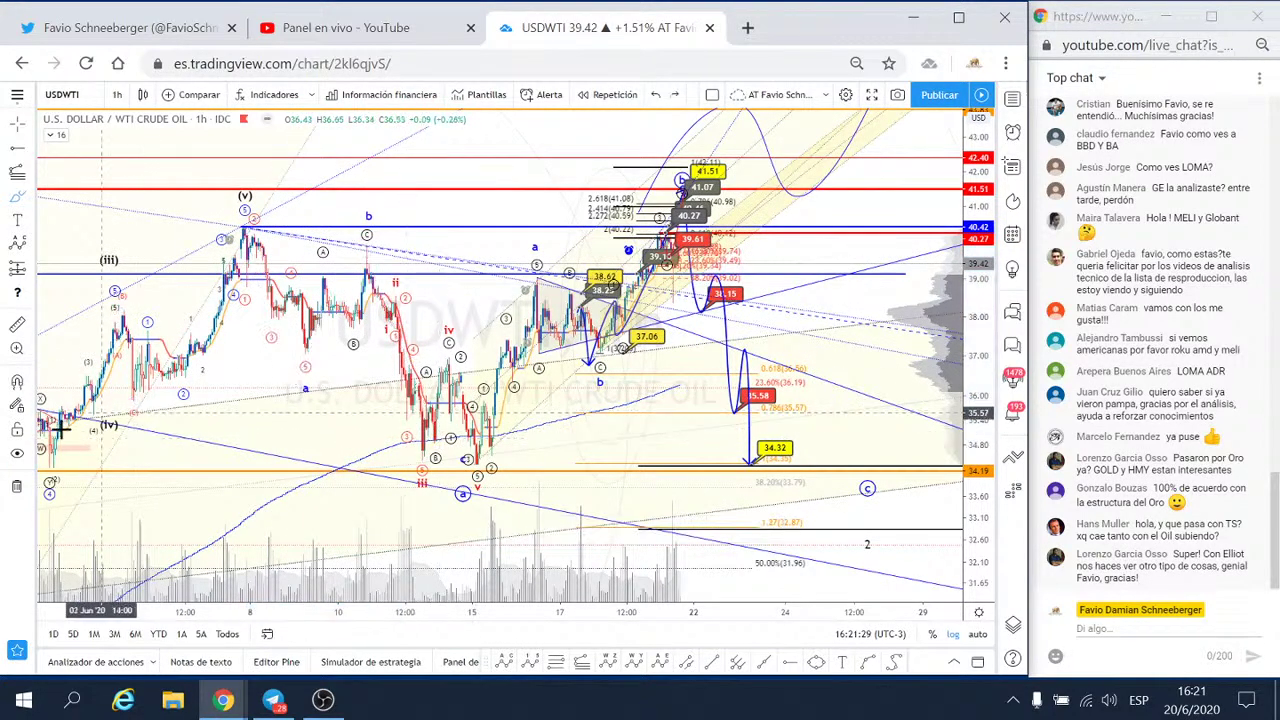
left_click(19, 452)
- Capture the chart area in Lightshot and draw a red zigzag through past swings
key("Print")
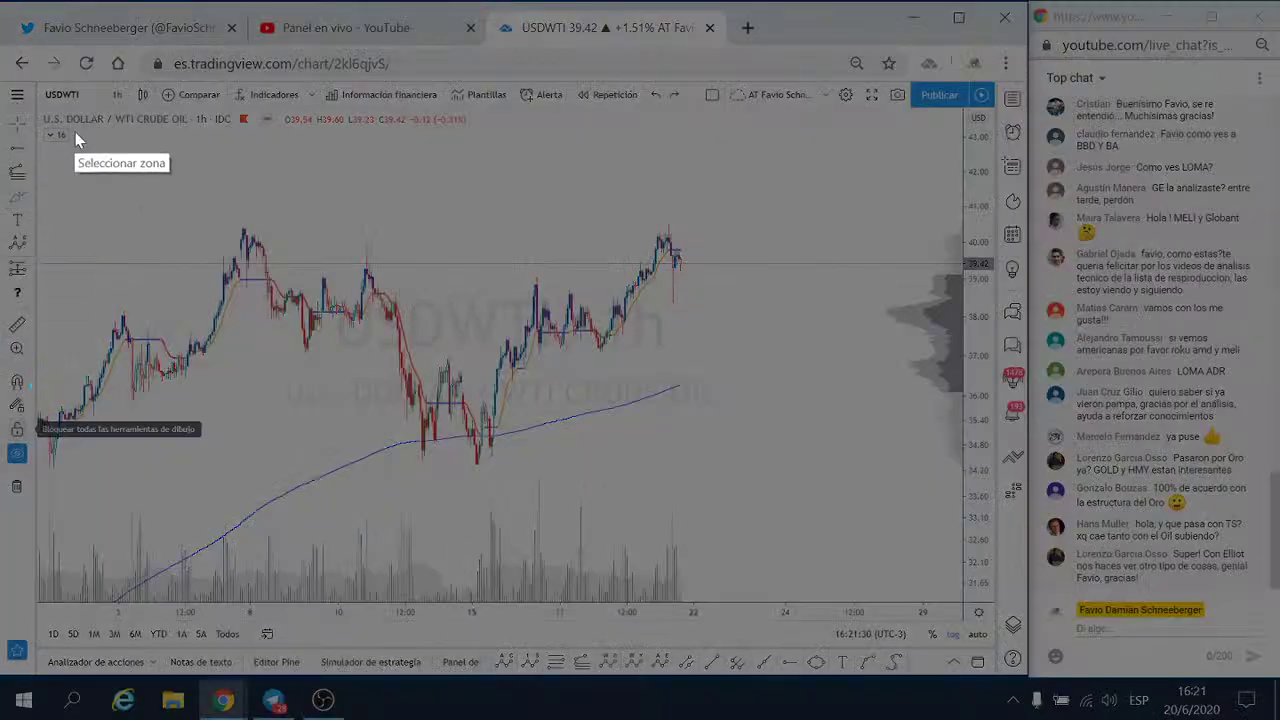
mouse_move(48, 100)
left_mouse_down()
mouse_move(935, 622)
mouse_move(1005, 645)
left_mouse_up()
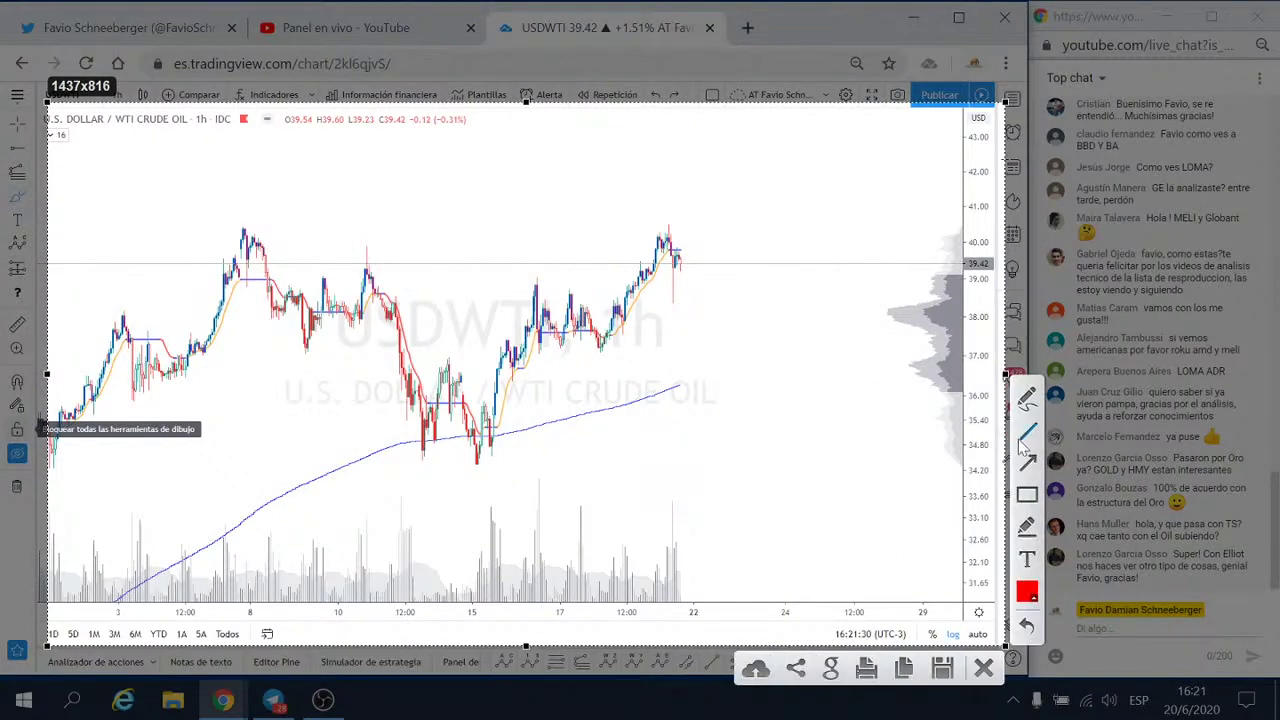
left_click_drag(240, 229, 289, 320)
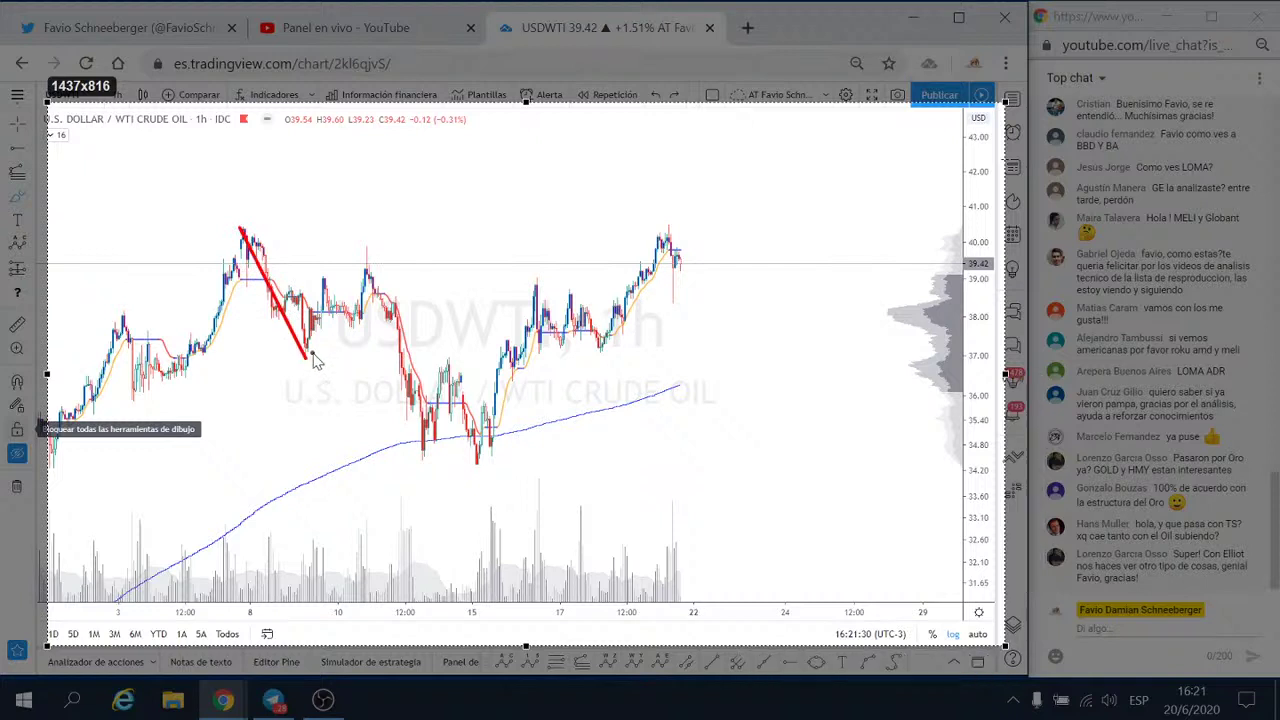
mouse_move(378, 254)
left_mouse_down()
mouse_move(433, 475)
mouse_move(525, 324)
mouse_move(600, 365)
mouse_move(670, 235)
mouse_move(700, 230)
left_mouse_up()
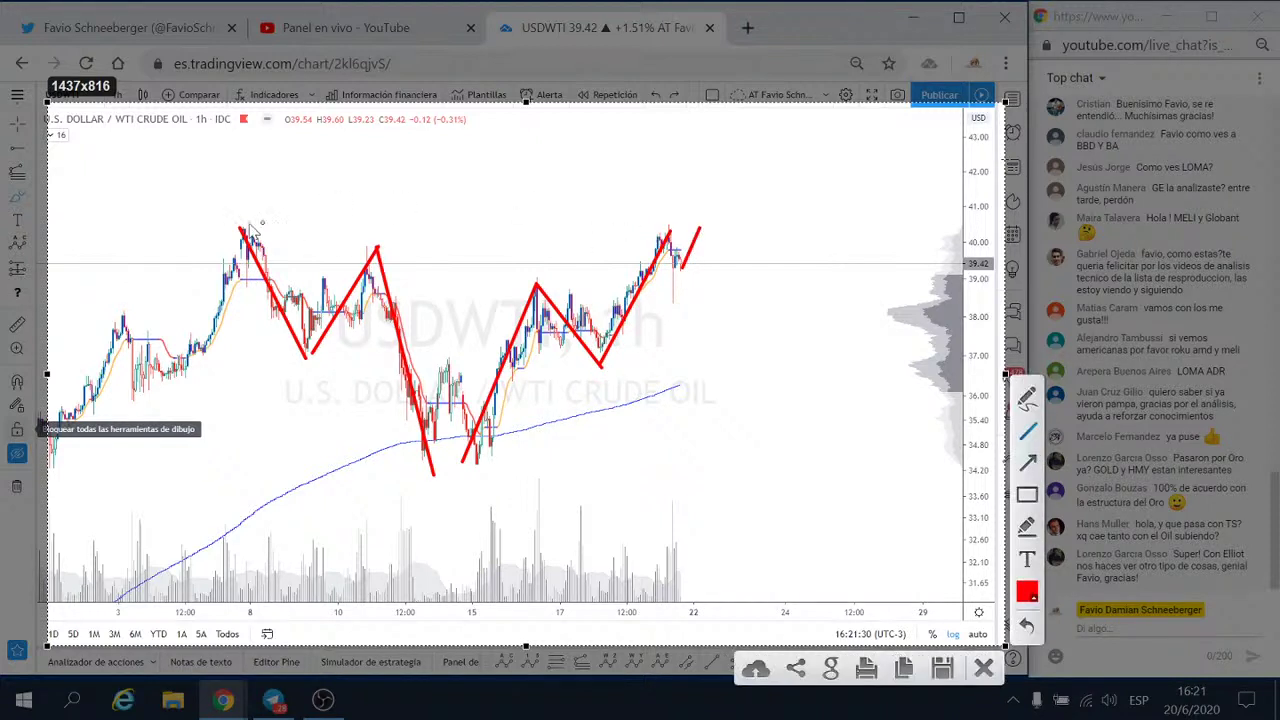
- Add red resistance near 40.40, support near 34.20, a projected drop and an arrowed breakout
left_click_drag(240, 229, 911, 230)
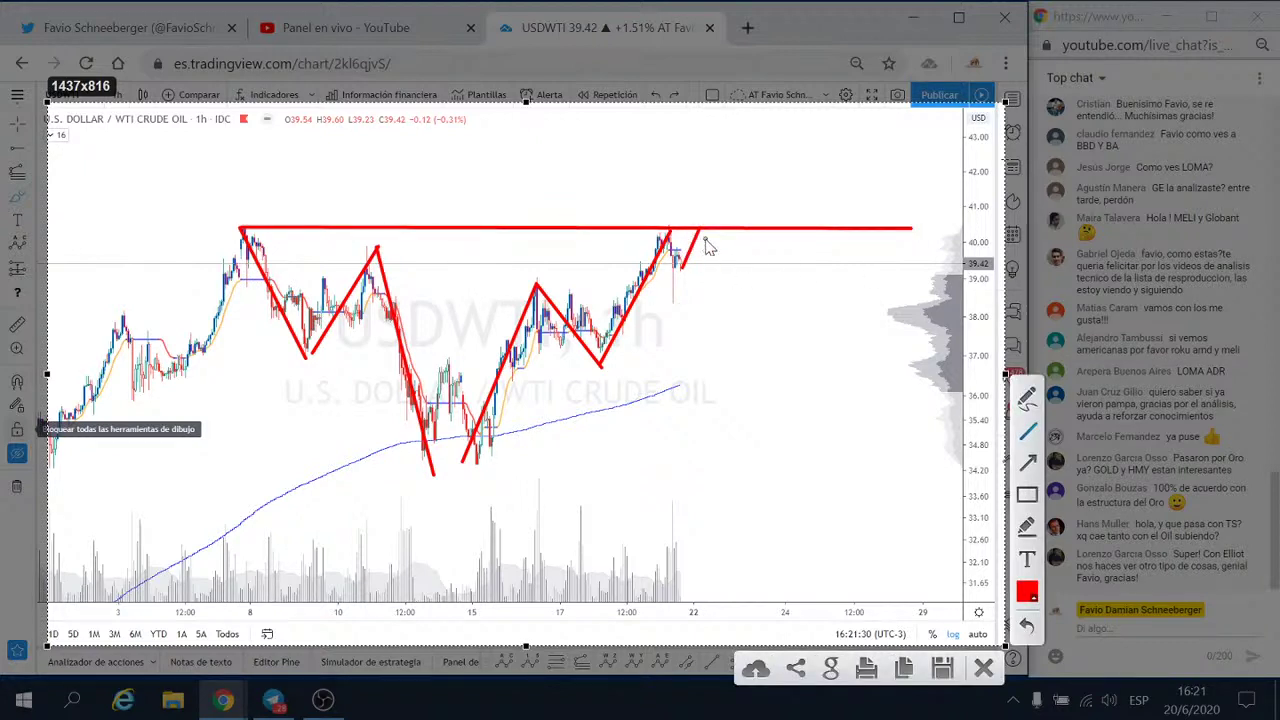
mouse_move(707, 247)
left_mouse_down()
mouse_move(720, 318)
mouse_move(757, 269)
mouse_move(800, 420)
mouse_move(833, 381)
left_mouse_up()
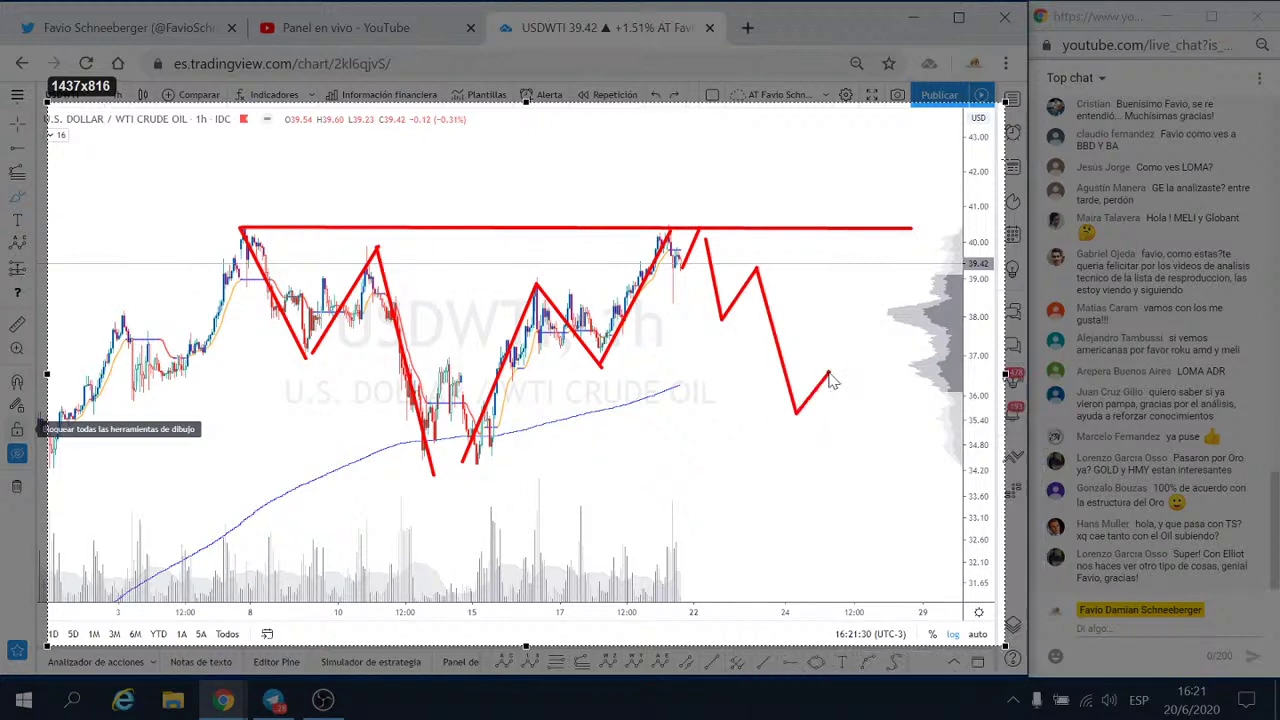
left_click_drag(880, 472, 879, 474)
mouse_move(403, 477)
left_mouse_down()
mouse_move(950, 472)
mouse_move(912, 138)
mouse_move(926, 186)
left_mouse_up()
left_click(912, 190)
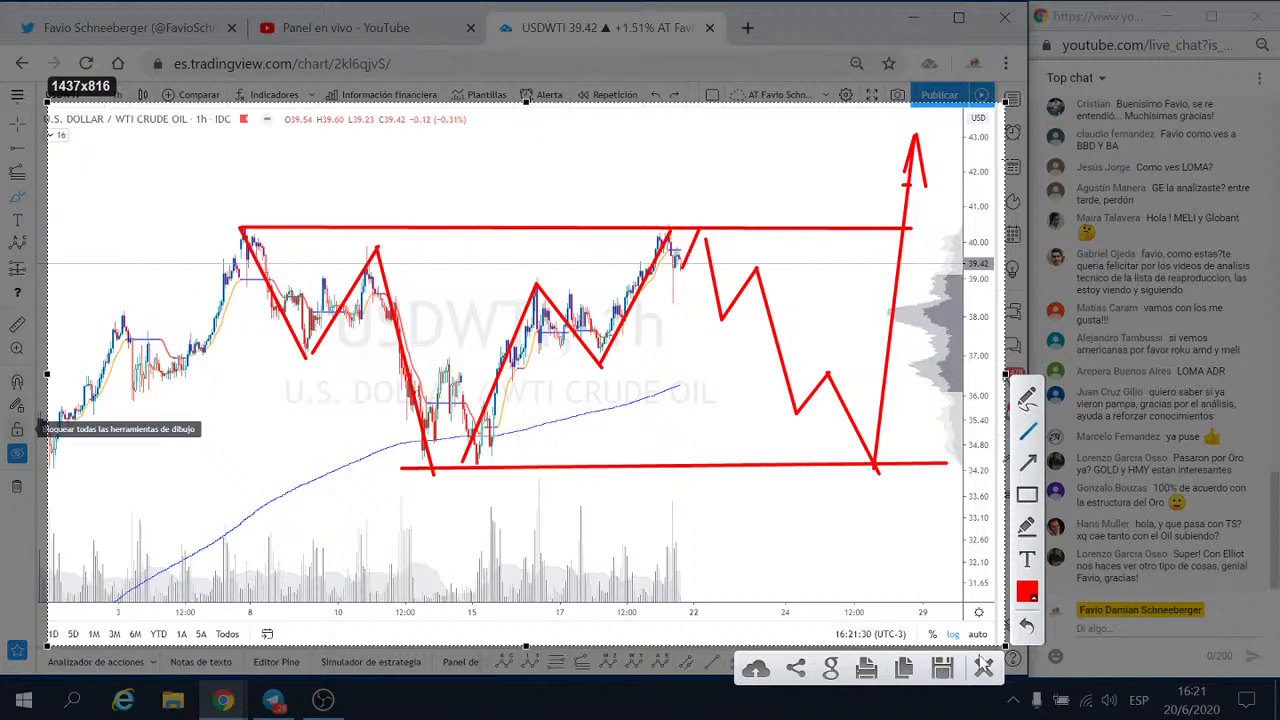
left_click(983, 668)
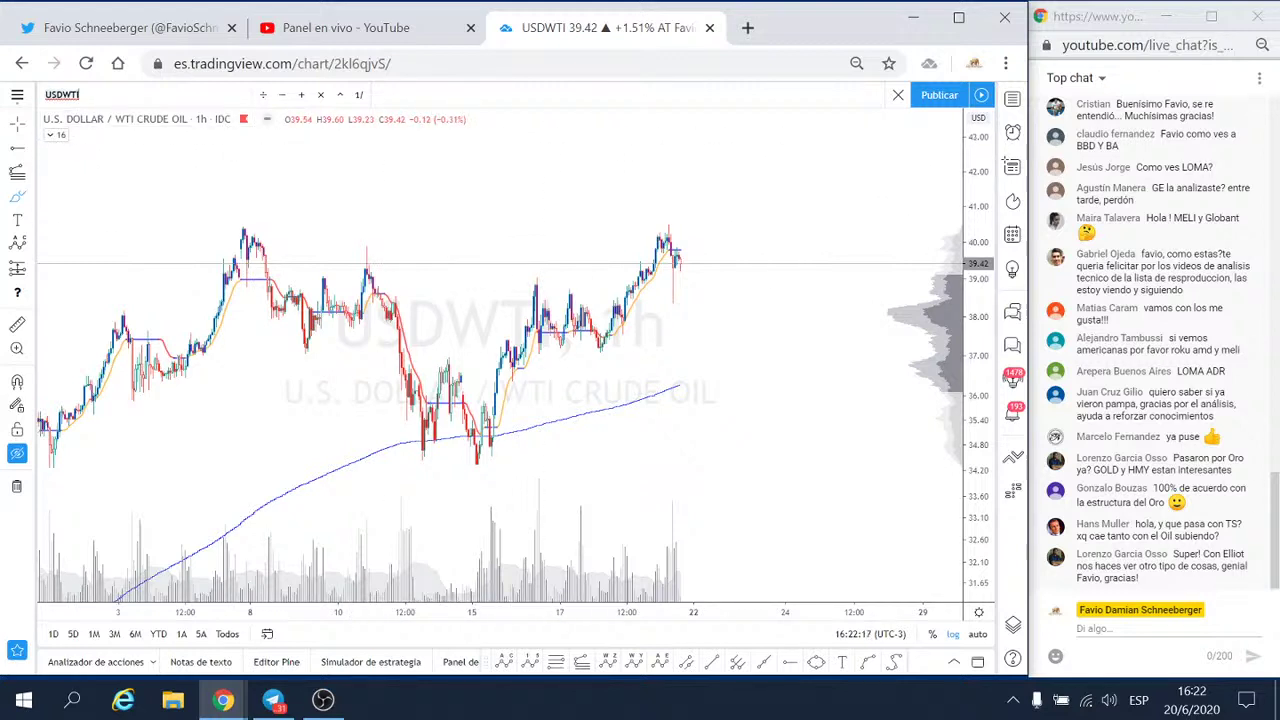
- Load the Tenaris S.A. (TS, NYSE) chart from the symbol search and zoom out
type("u")
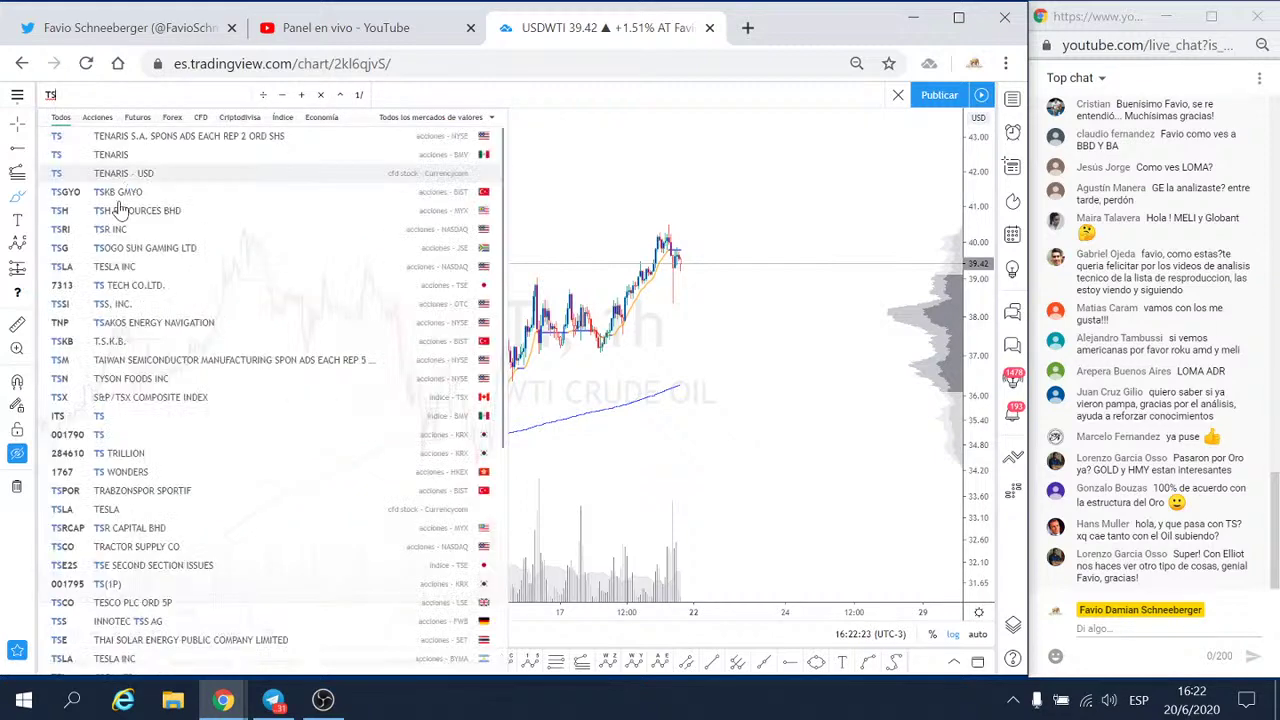
left_click(140, 147)
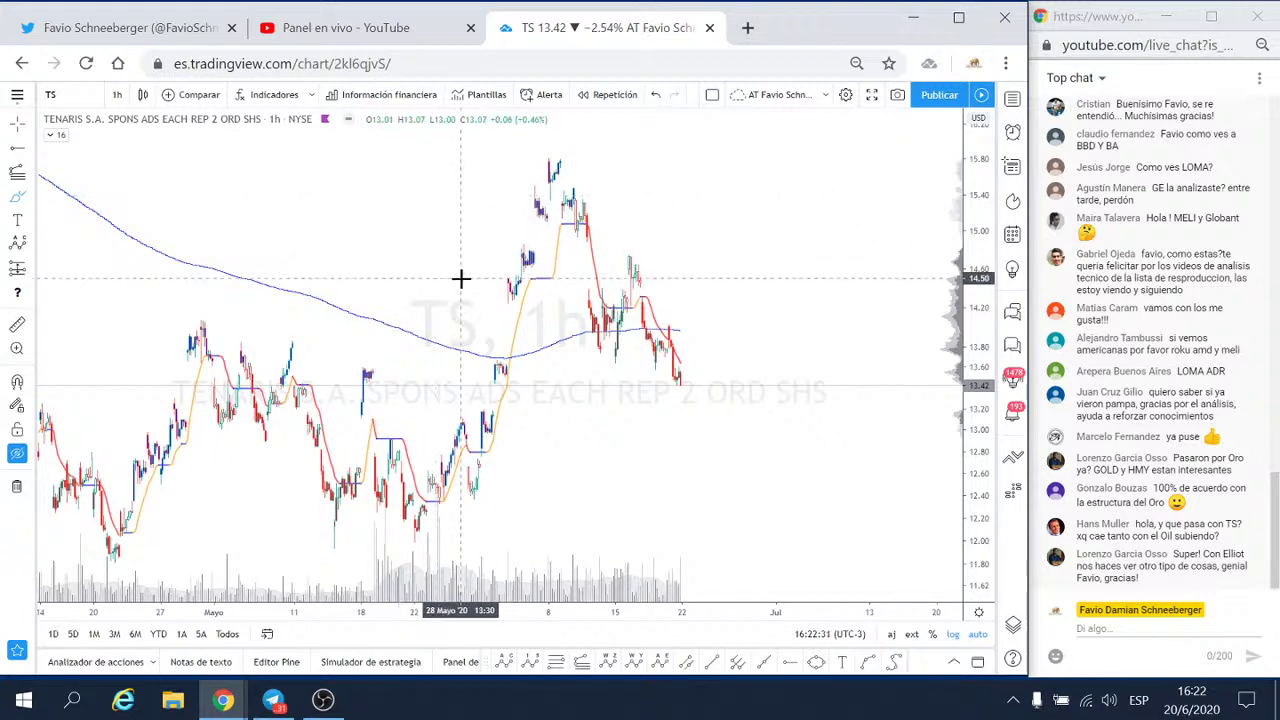
scroll(160, 206, "down", 3)
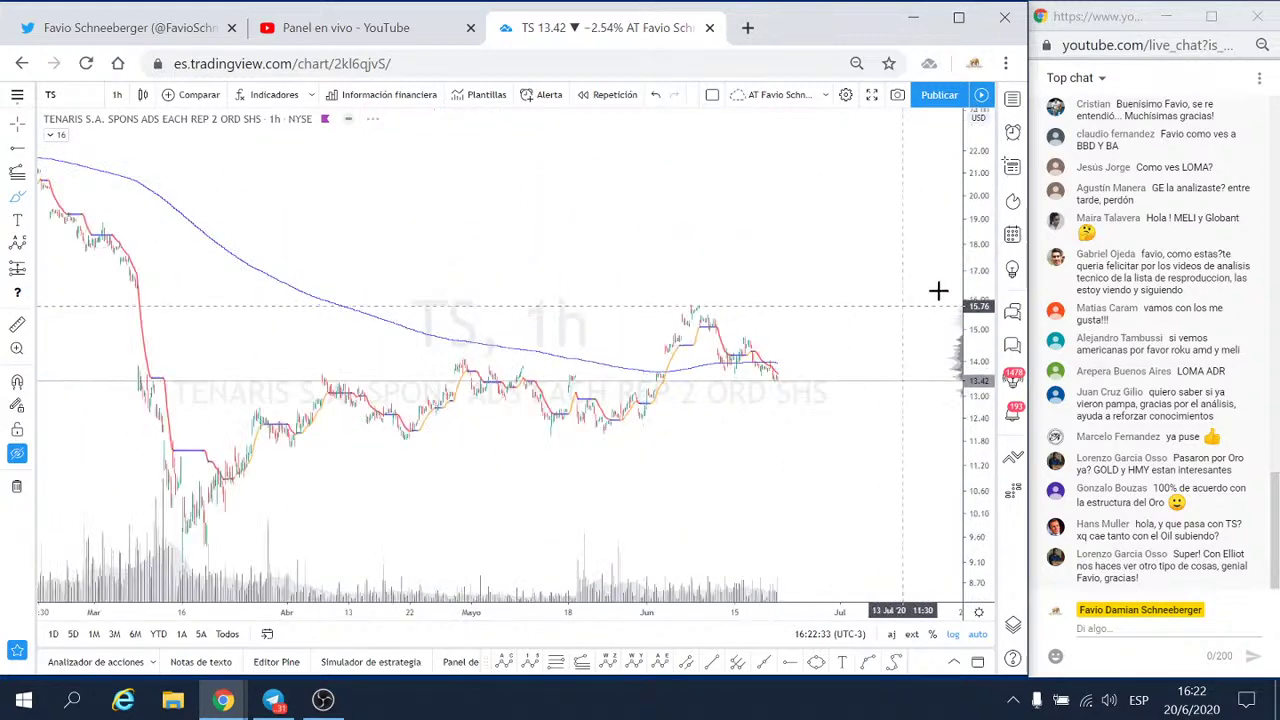
left_click(118, 95)
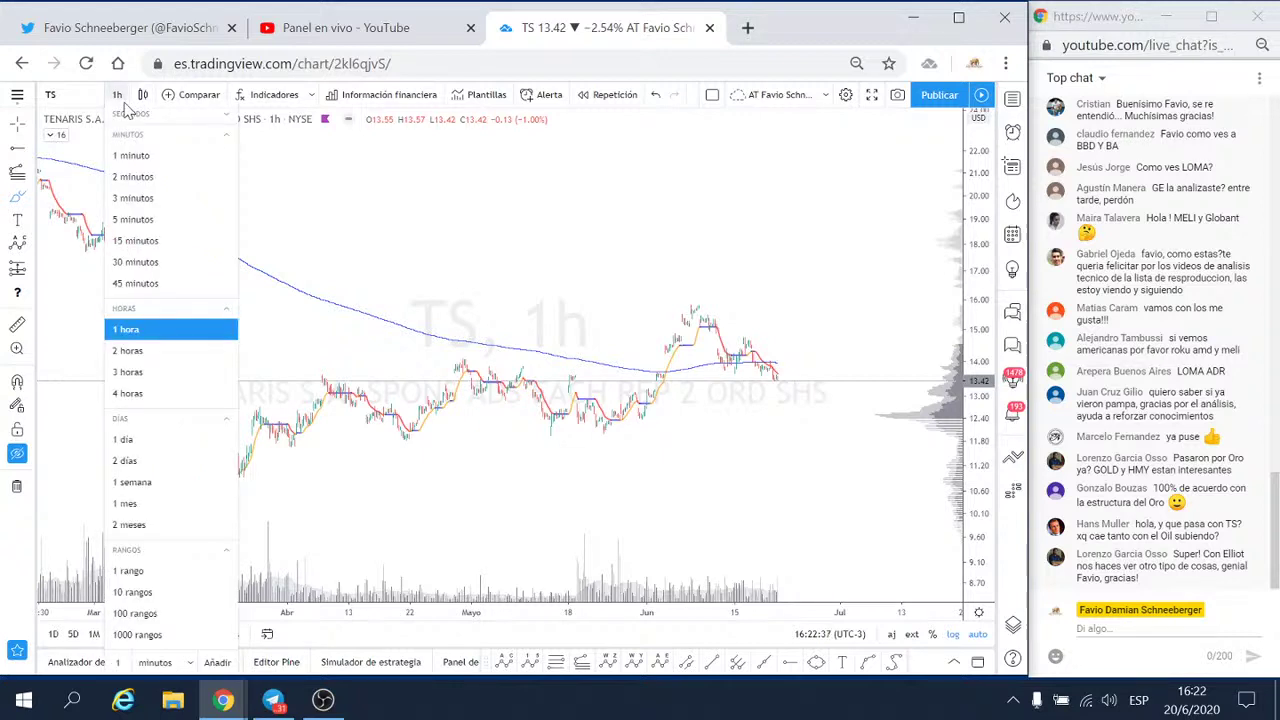
- Switch Tenaris to daily bars, undo a stray brush curve, and reset the chart
left_click(140, 439)
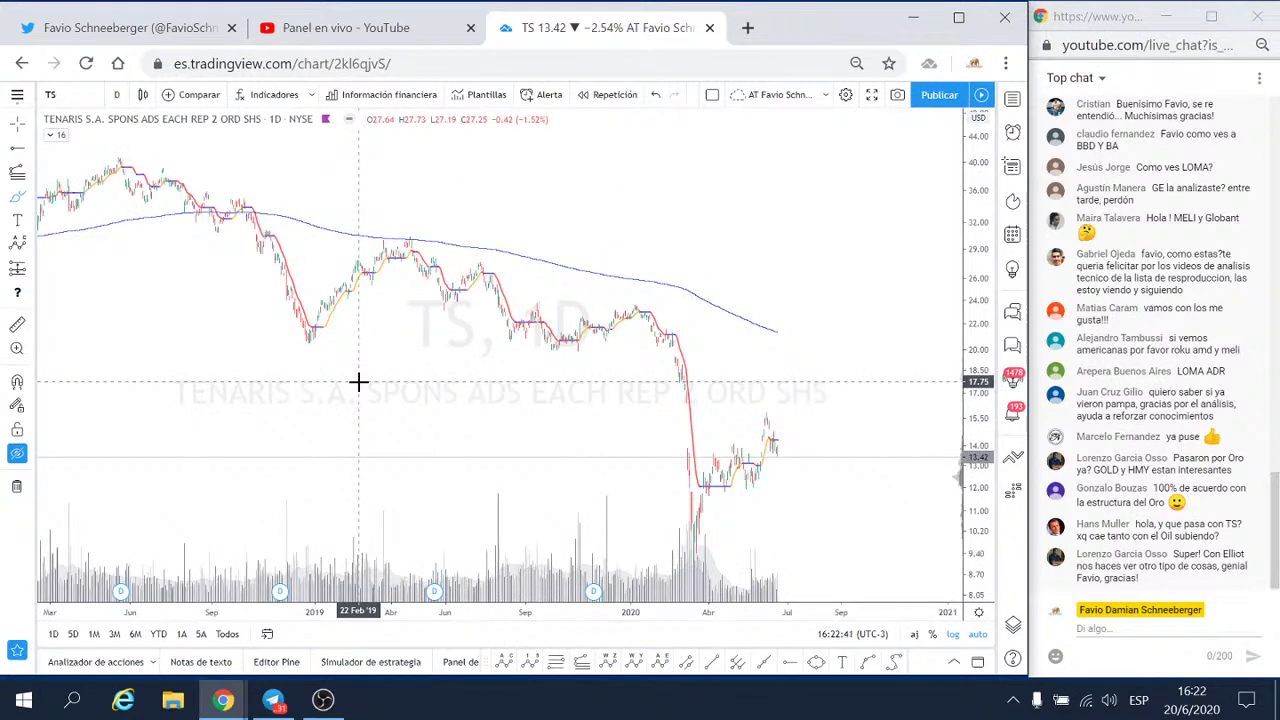
left_click_drag(466, 466, 476, 425)
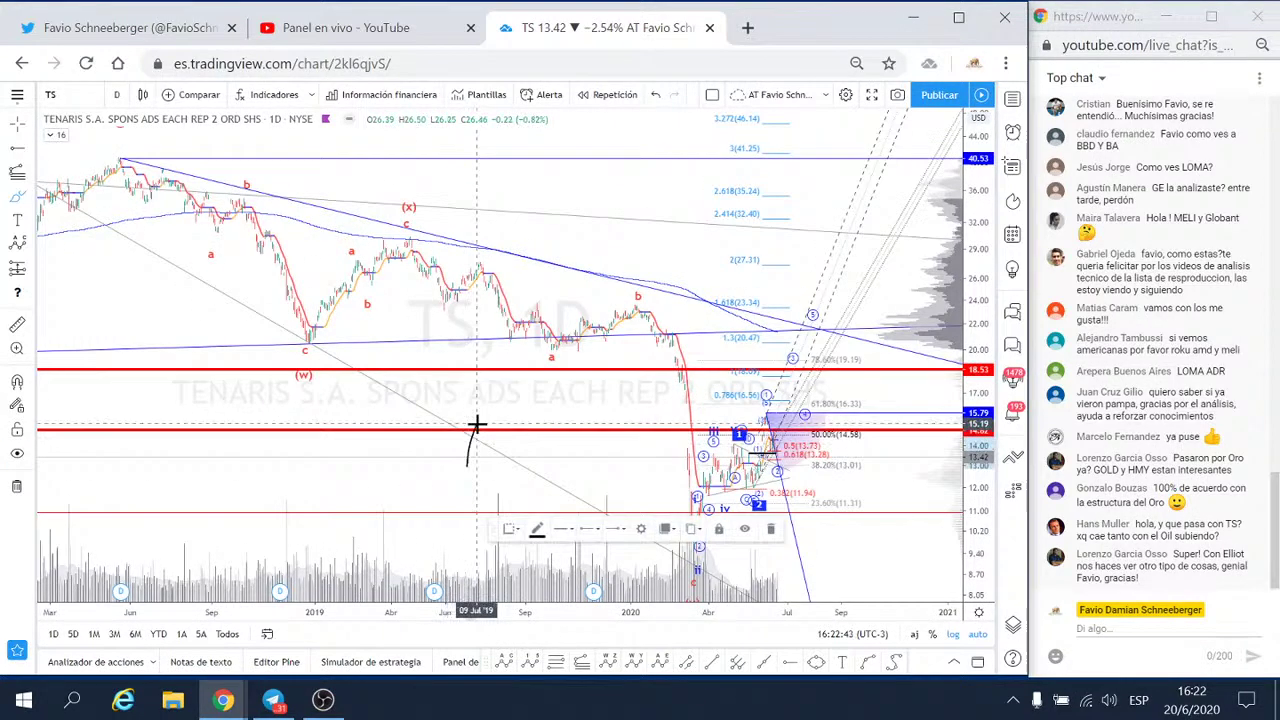
key("ctrl+z")
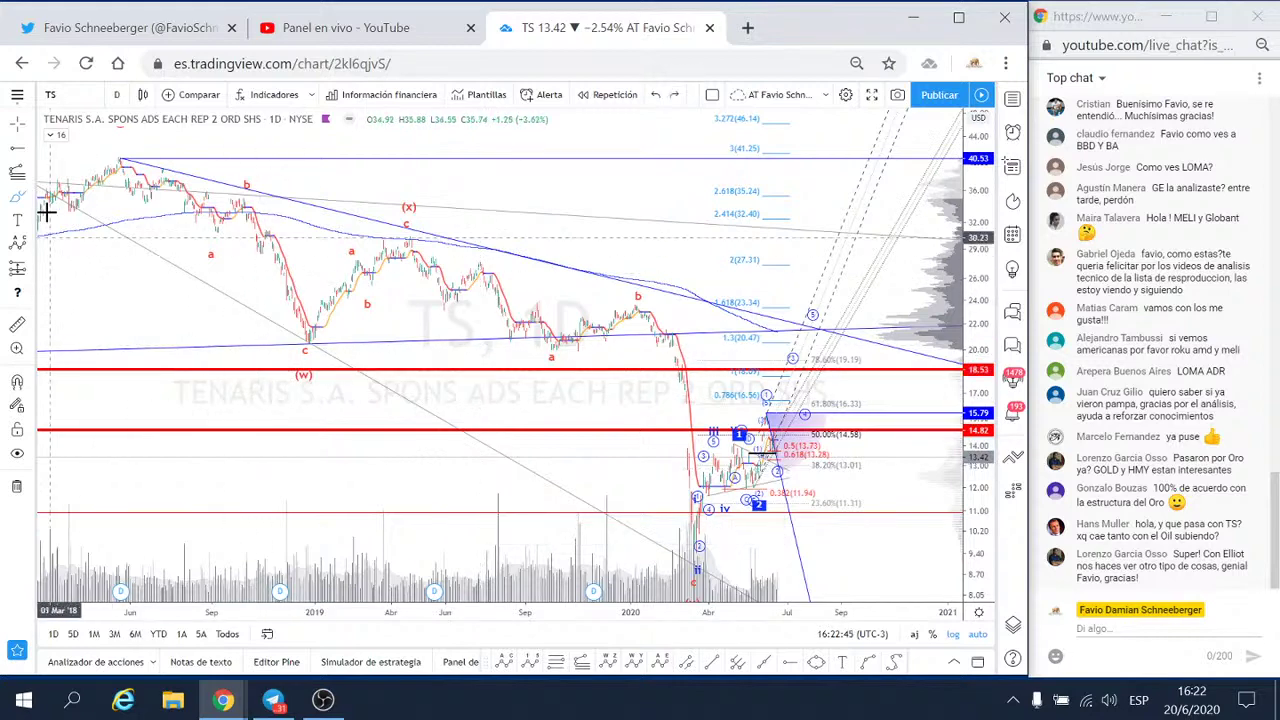
right_click(855, 558)
left_click(832, 314)
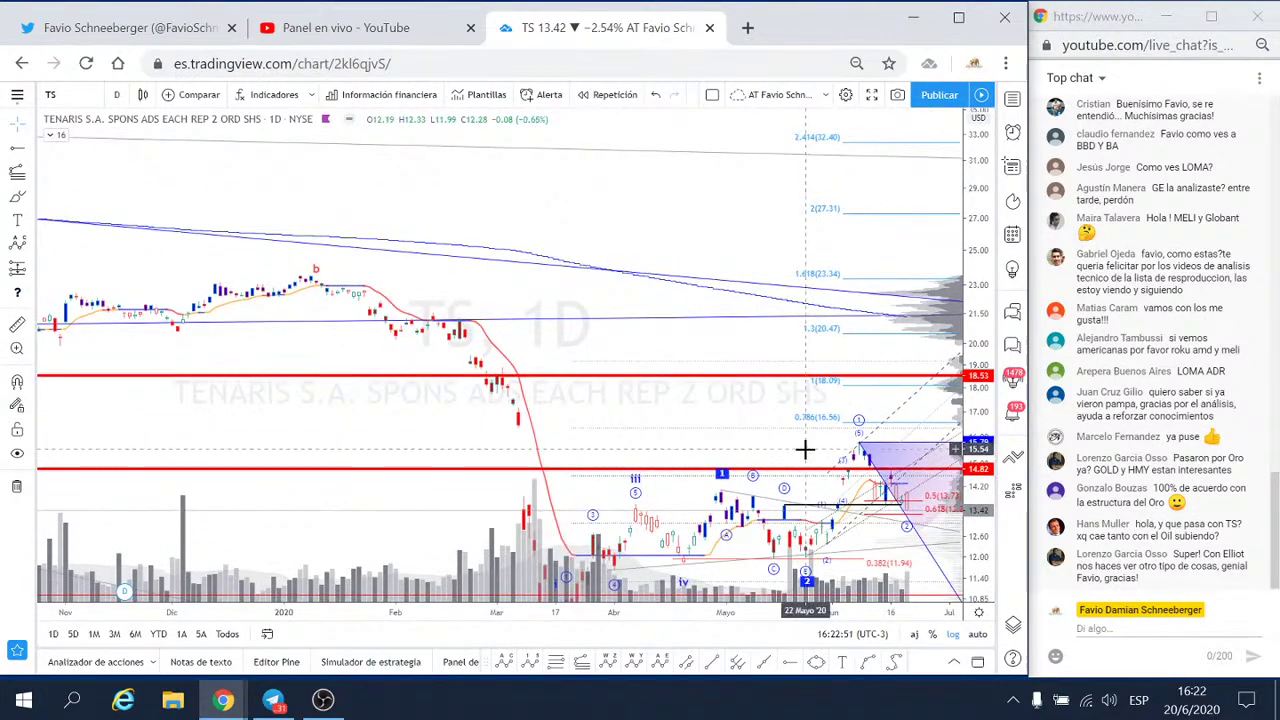
- Frame the months since February showing the wave labels and projection
scroll(805, 450, "up", 3)
left_click_drag(765, 400, 614, 398)
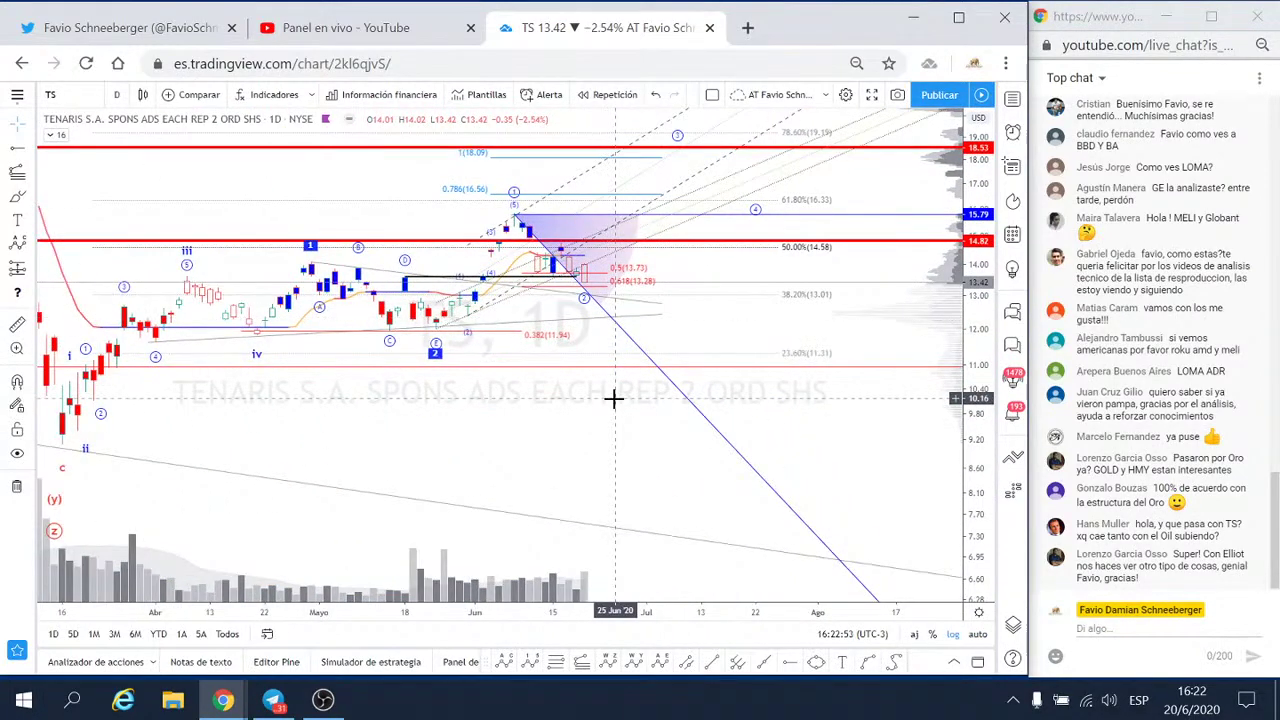
scroll(614, 398, "down", 1)
scroll(614, 398, "down", 1)
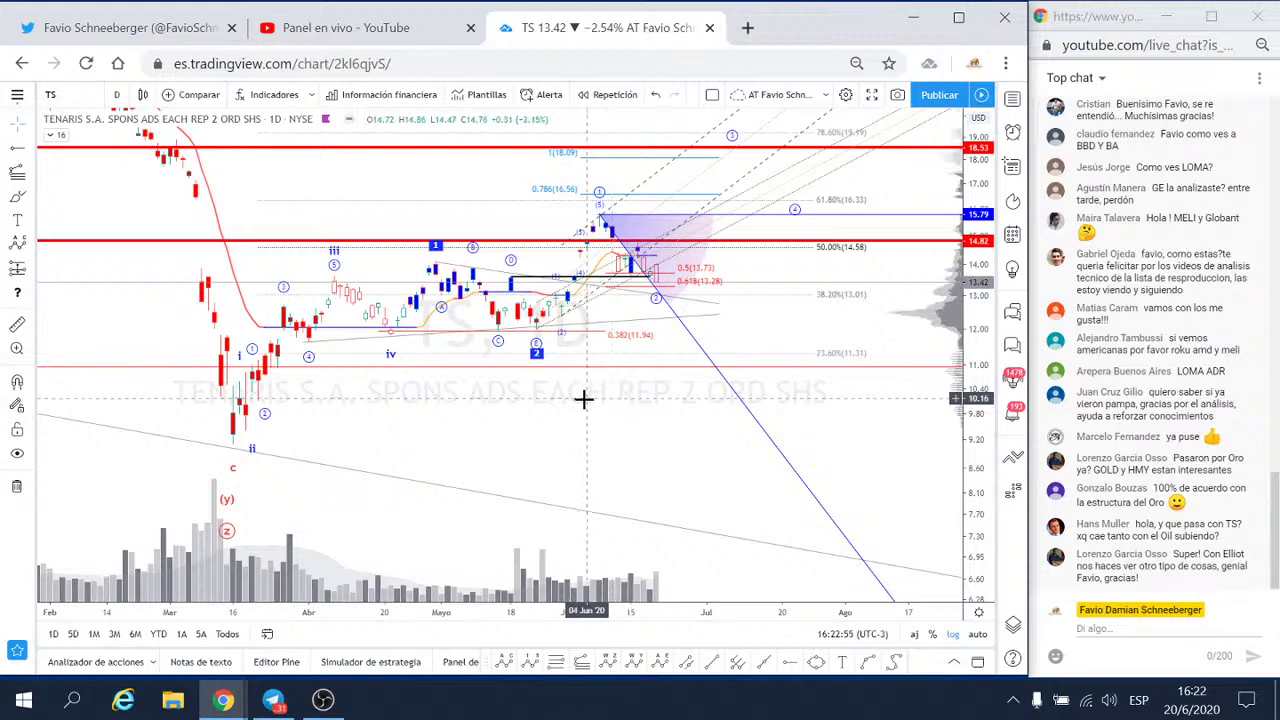
left_click_drag(614, 398, 622, 435)
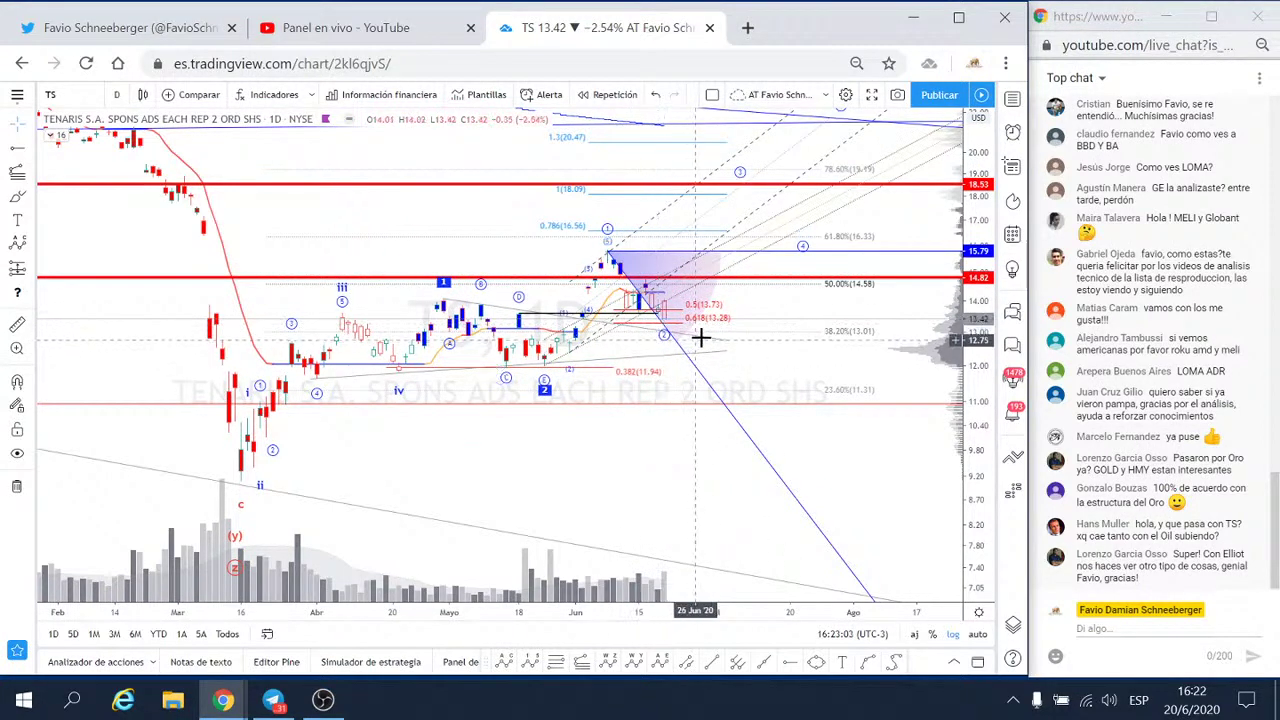
left_click_drag(802, 376, 802, 405)
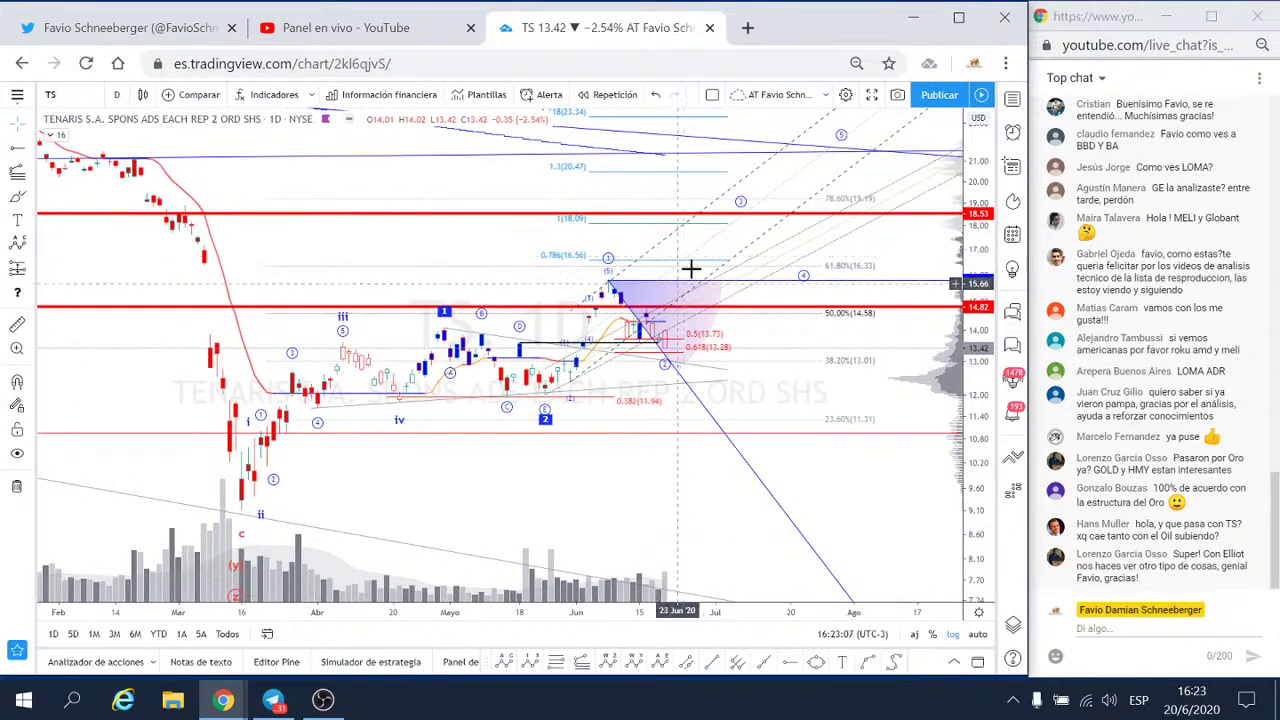
scroll(686, 274, "down", 2)
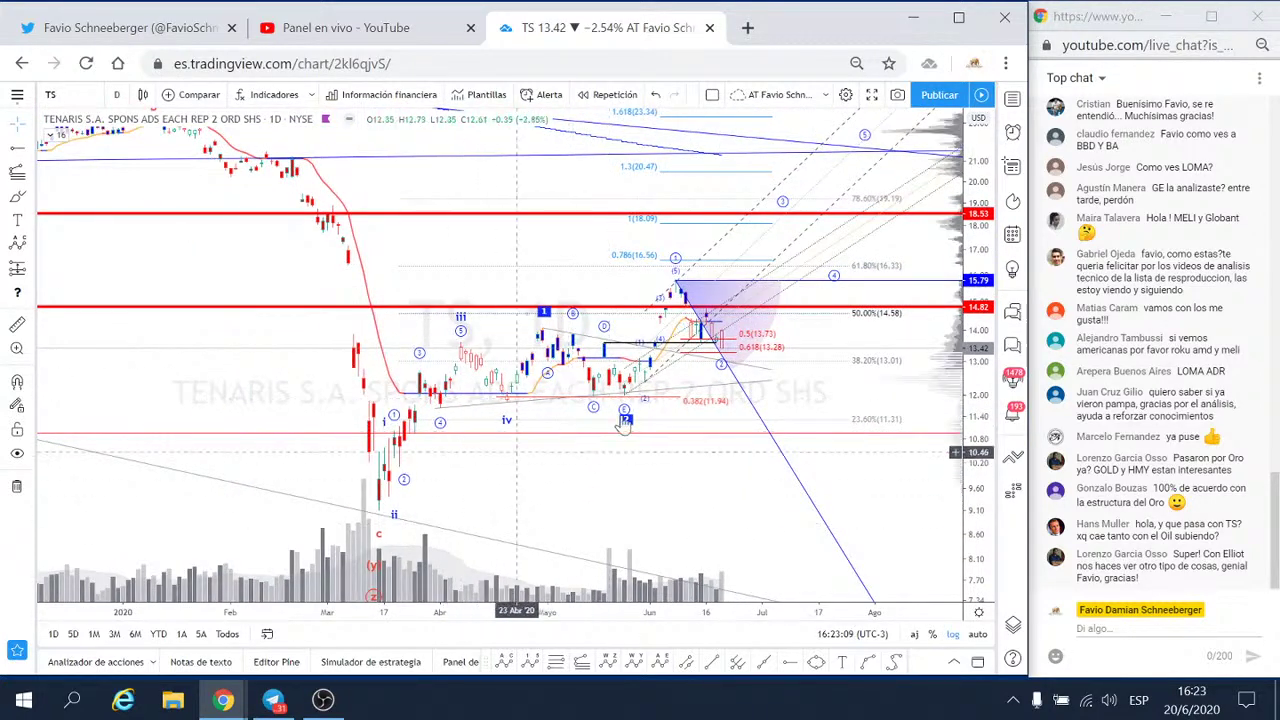
left_click_drag(684, 468, 570, 451)
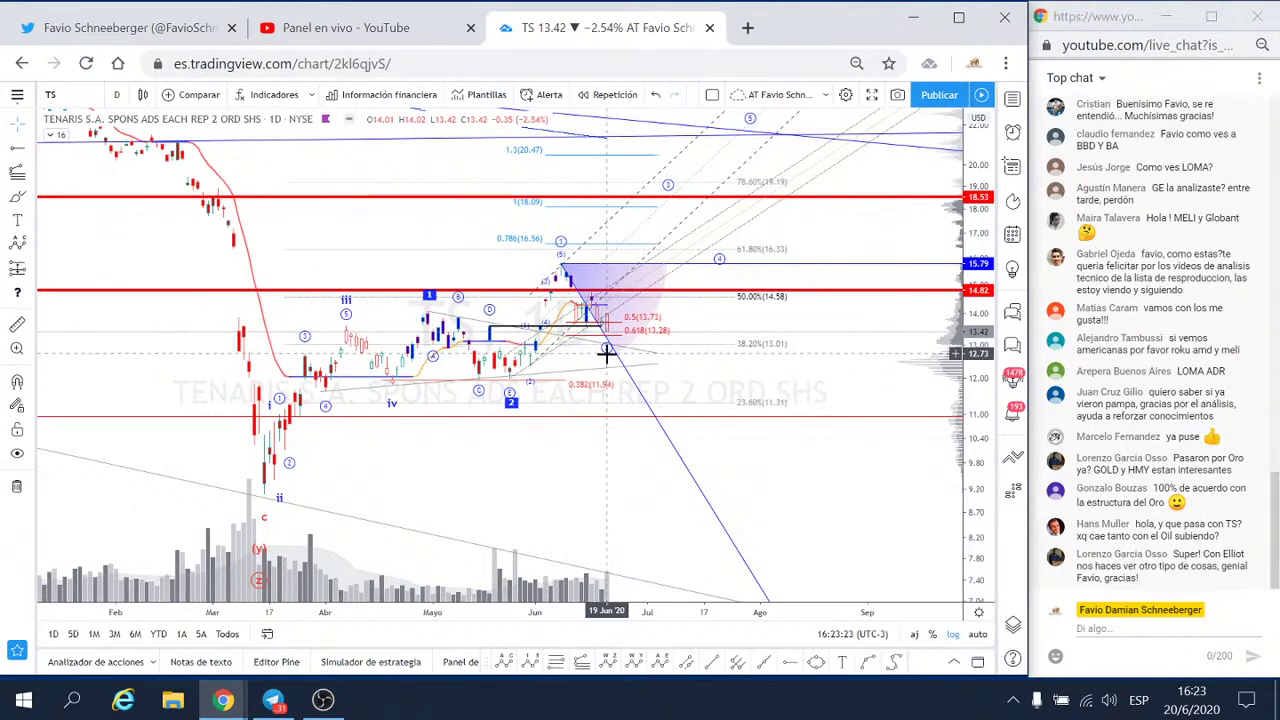
left_click_drag(514, 477, 582, 466)
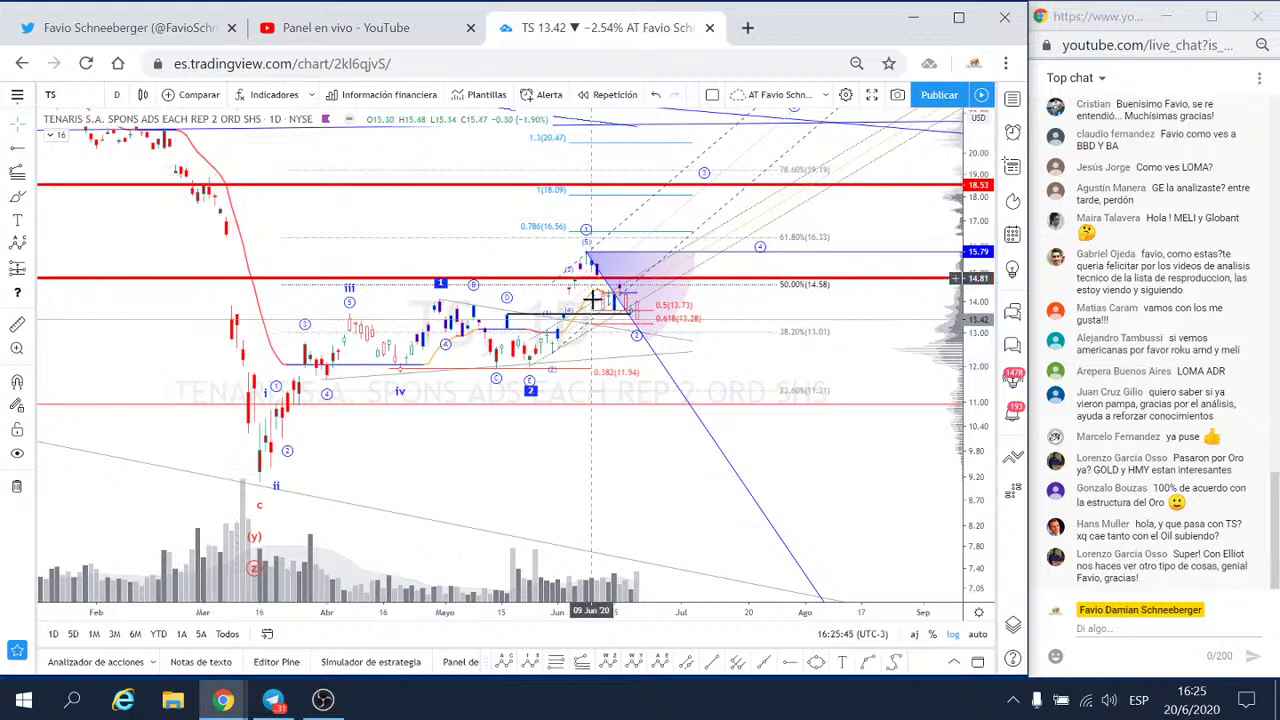
- Switch Tenaris to the 1-minute interval, zoom out, and recentre the price action
left_click(116, 96)
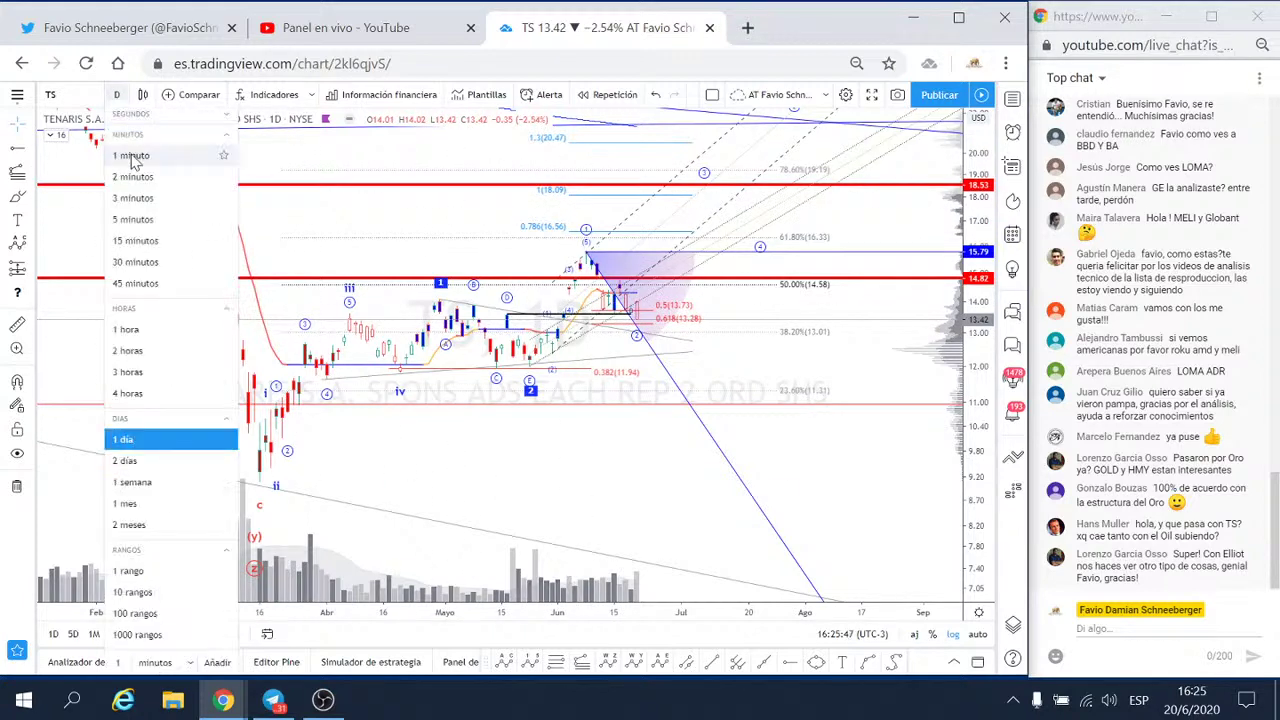
left_click(132, 156)
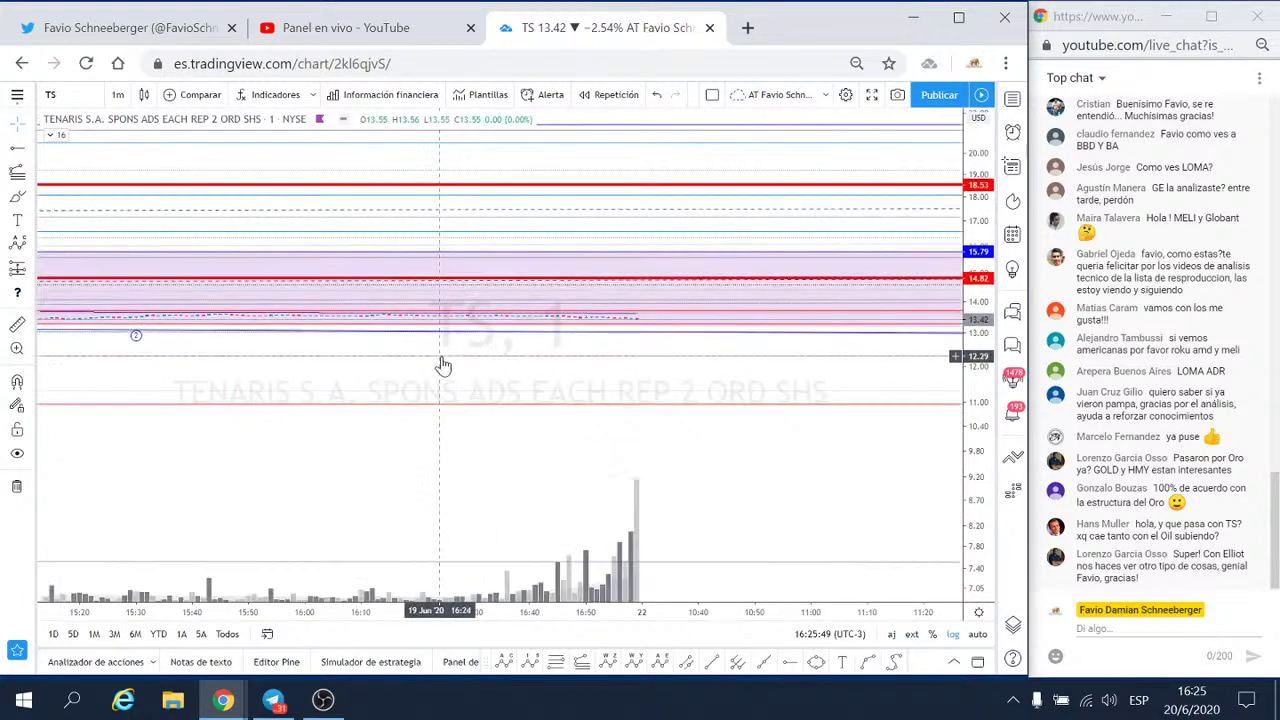
scroll(442, 366, "down", 3)
scroll(443, 354, "down", 3)
scroll(857, 334, "down", 3)
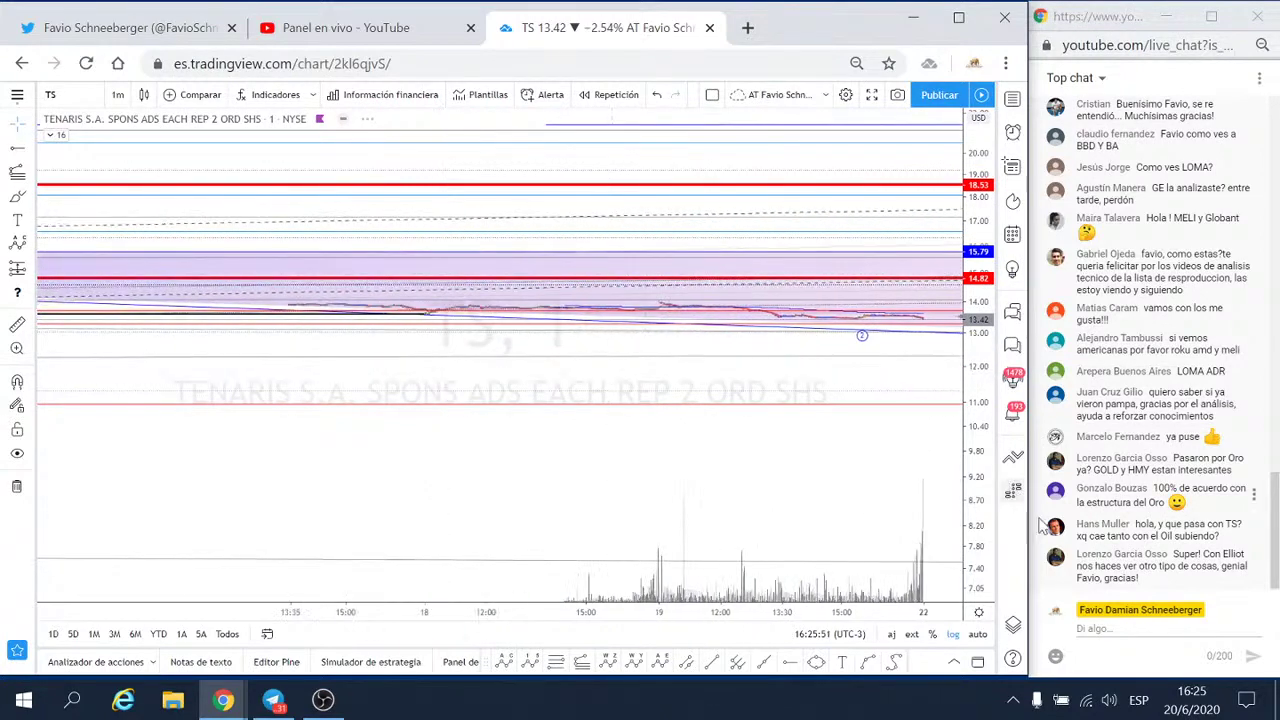
scroll(812, 373, "down", 3)
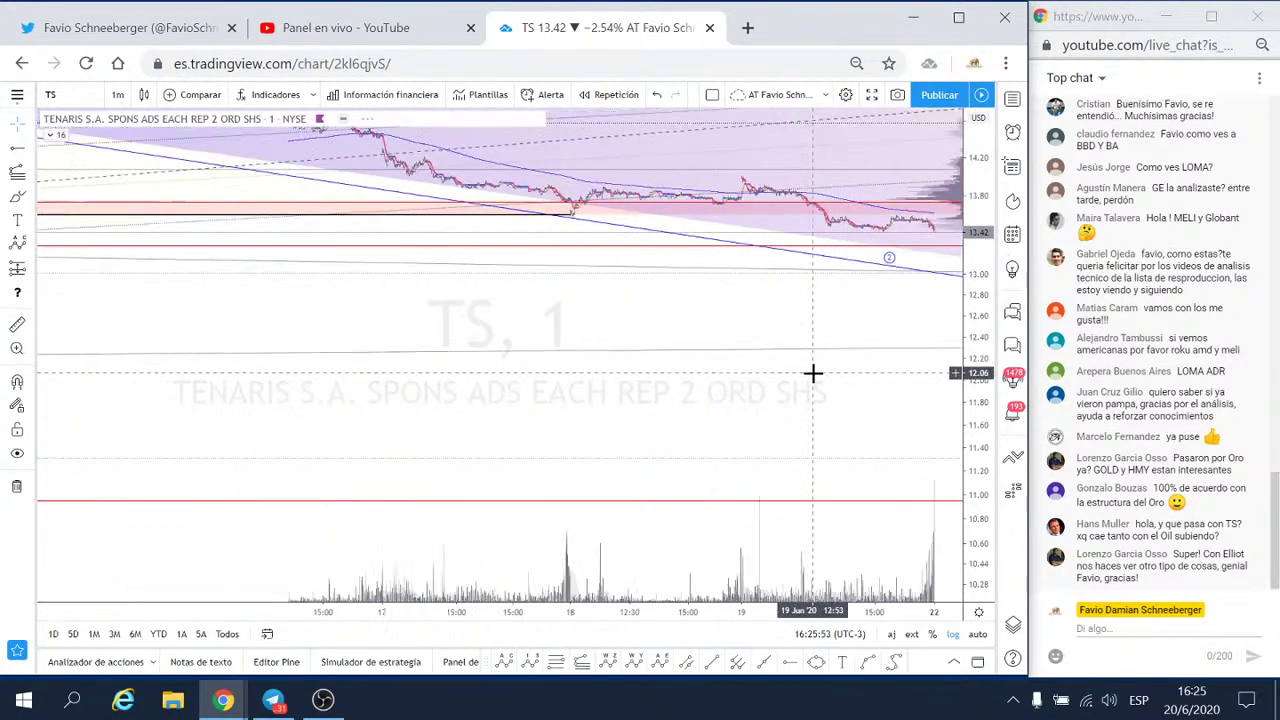
scroll(812, 373, "down", 2)
left_click_drag(843, 300, 815, 472)
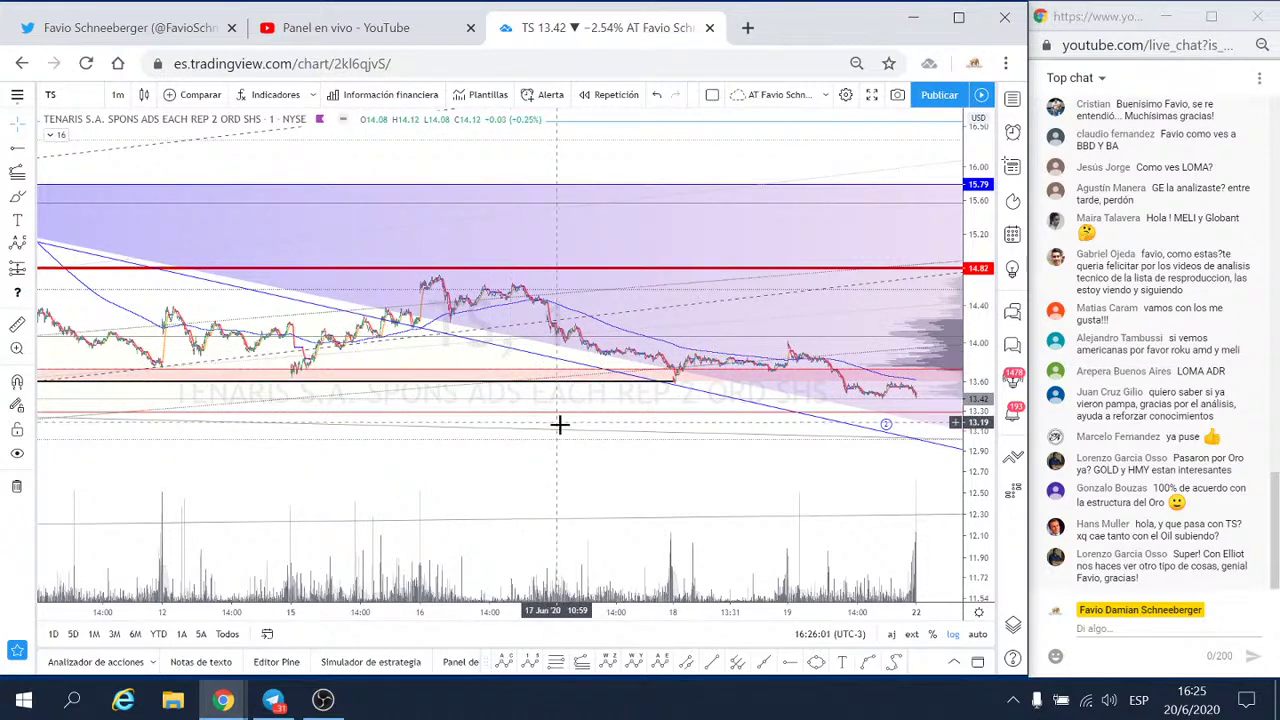
- Show the price as a line chart and pan back to 5–11 June
left_click(143, 94)
left_click(182, 238)
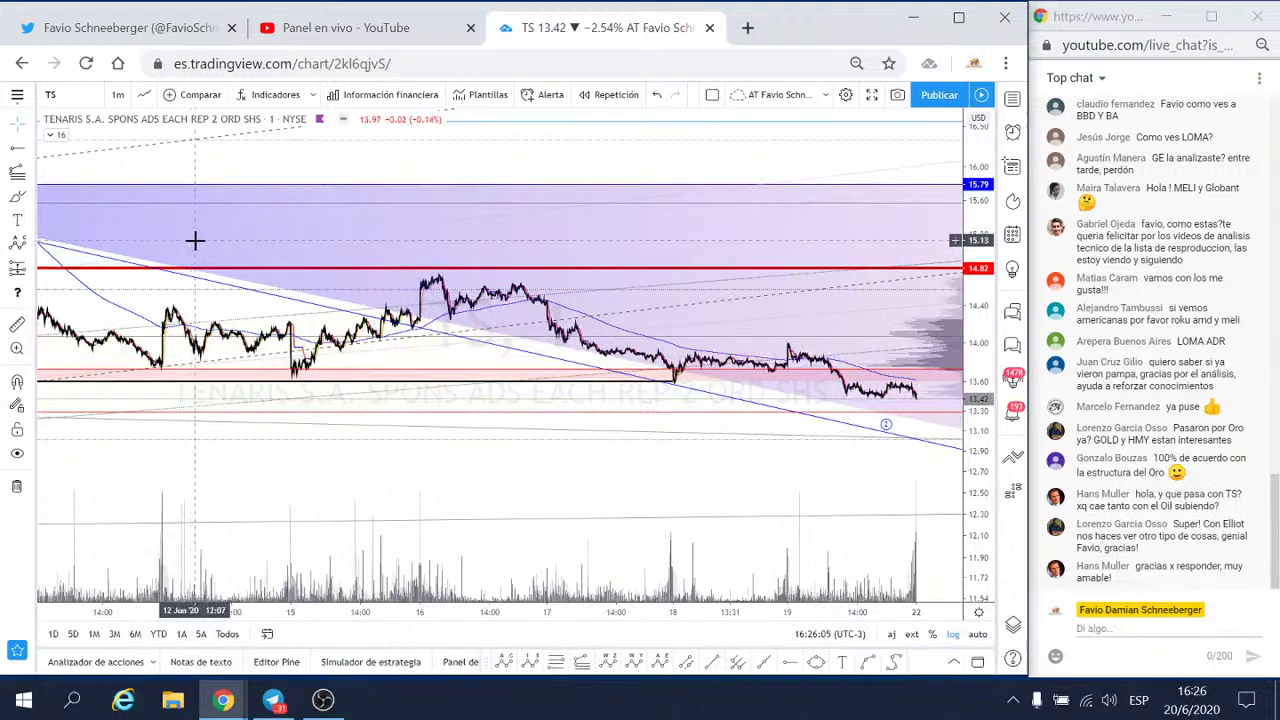
left_click_drag(249, 457, 613, 472)
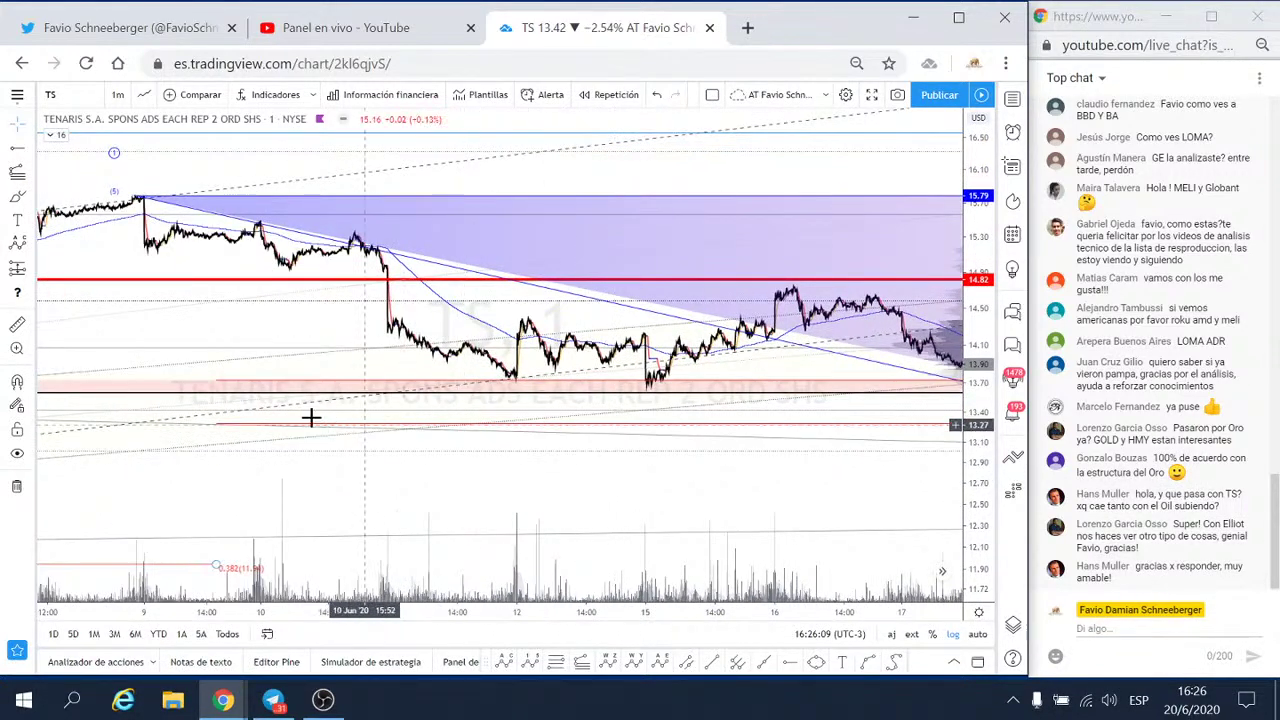
left_click_drag(257, 317, 491, 335)
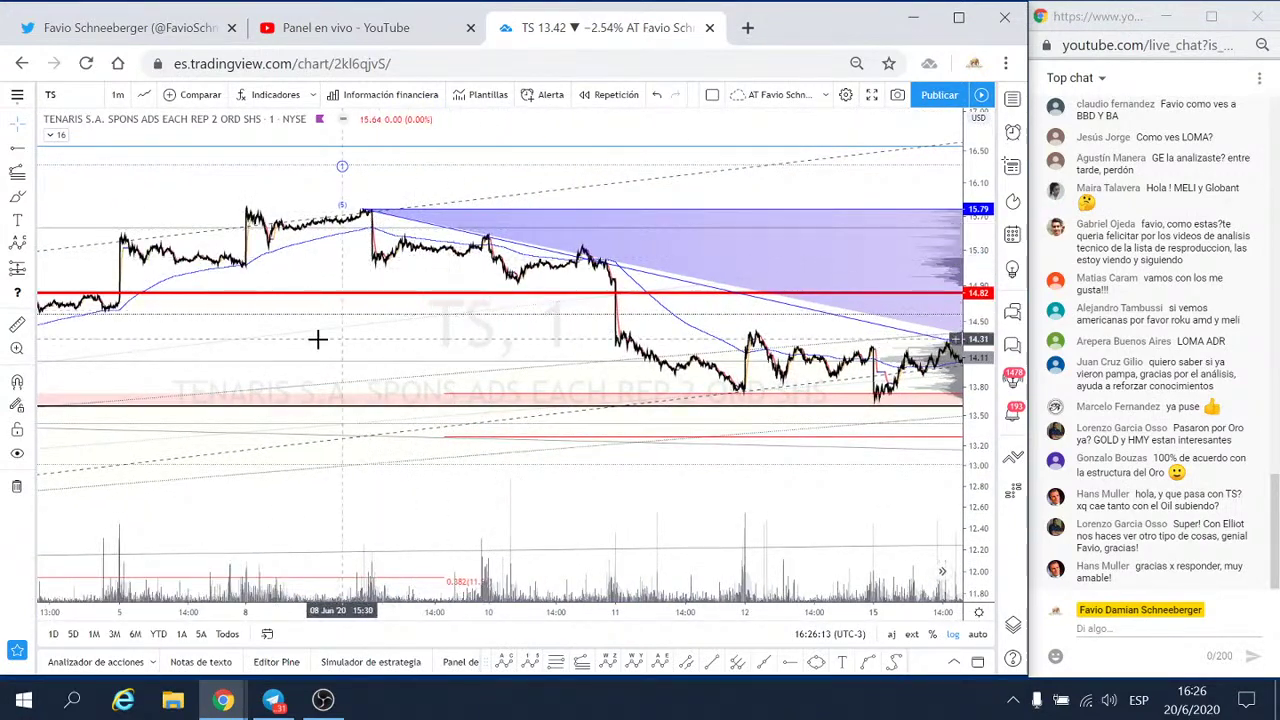
left_click_drag(226, 320, 549, 306)
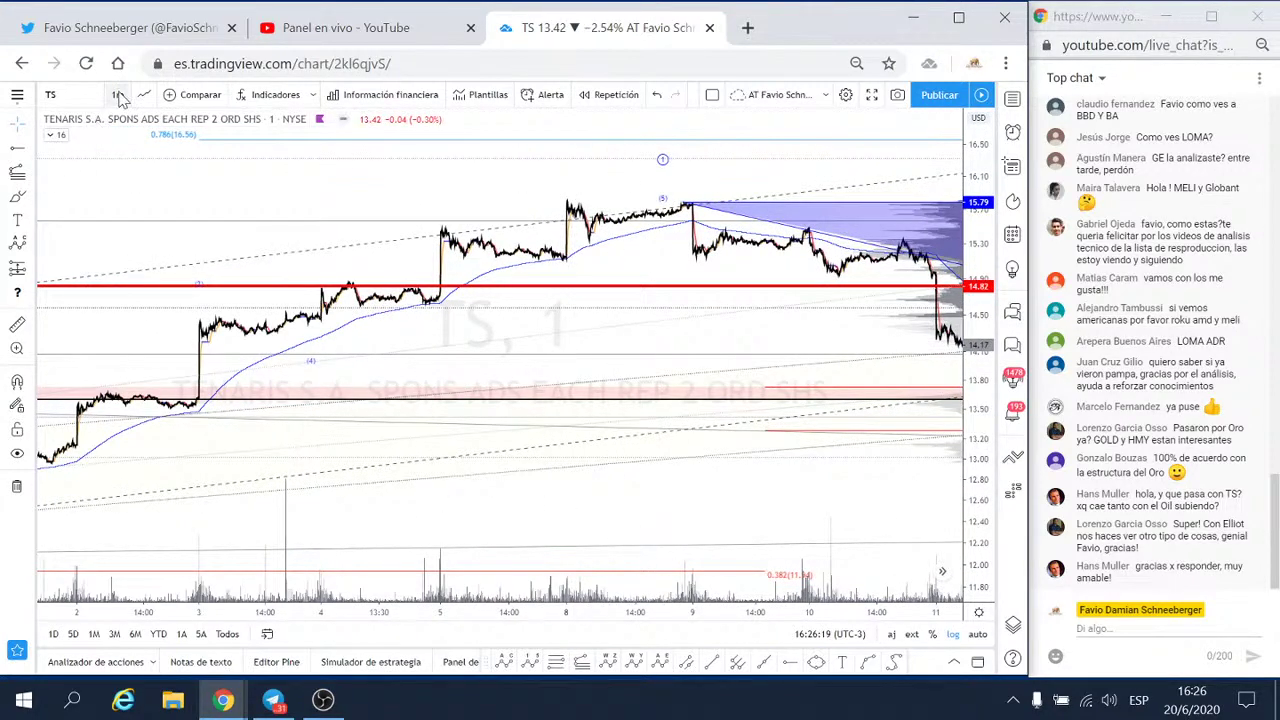
- Load the Índice MERVAL (IMV) chart by searching 'MERVAL'
left_click(50, 94)
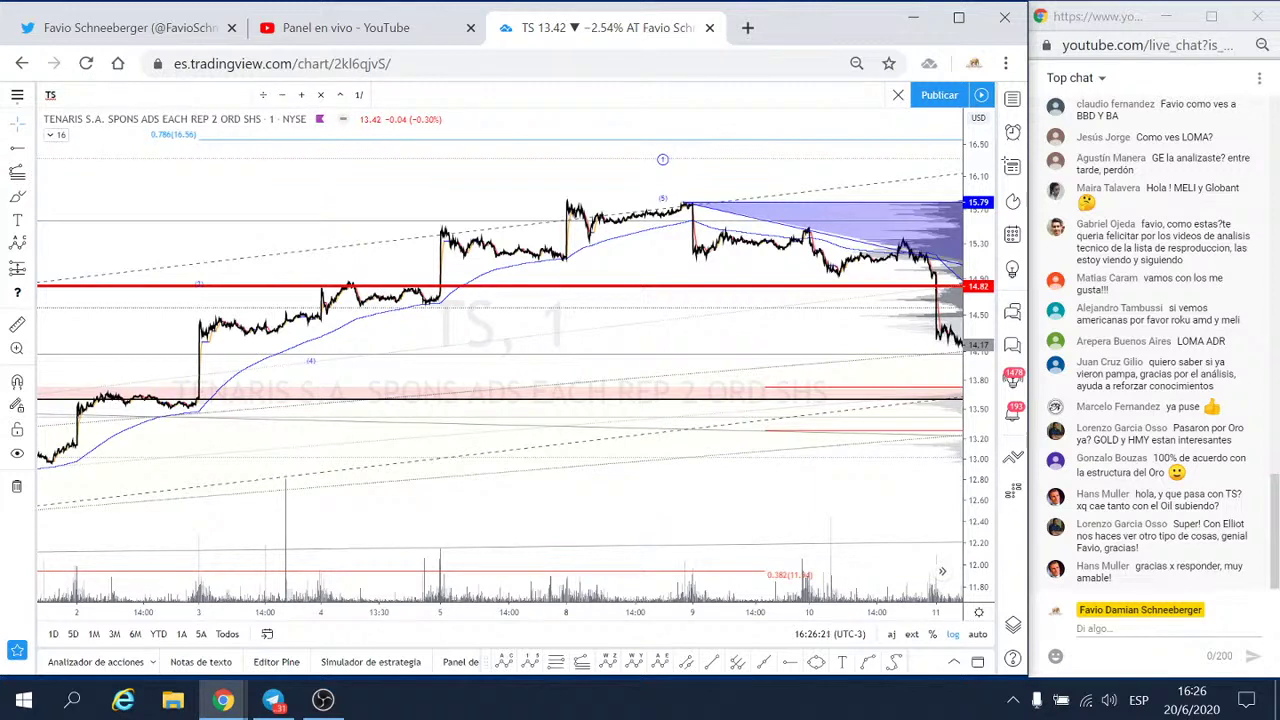
type("MERVAL")
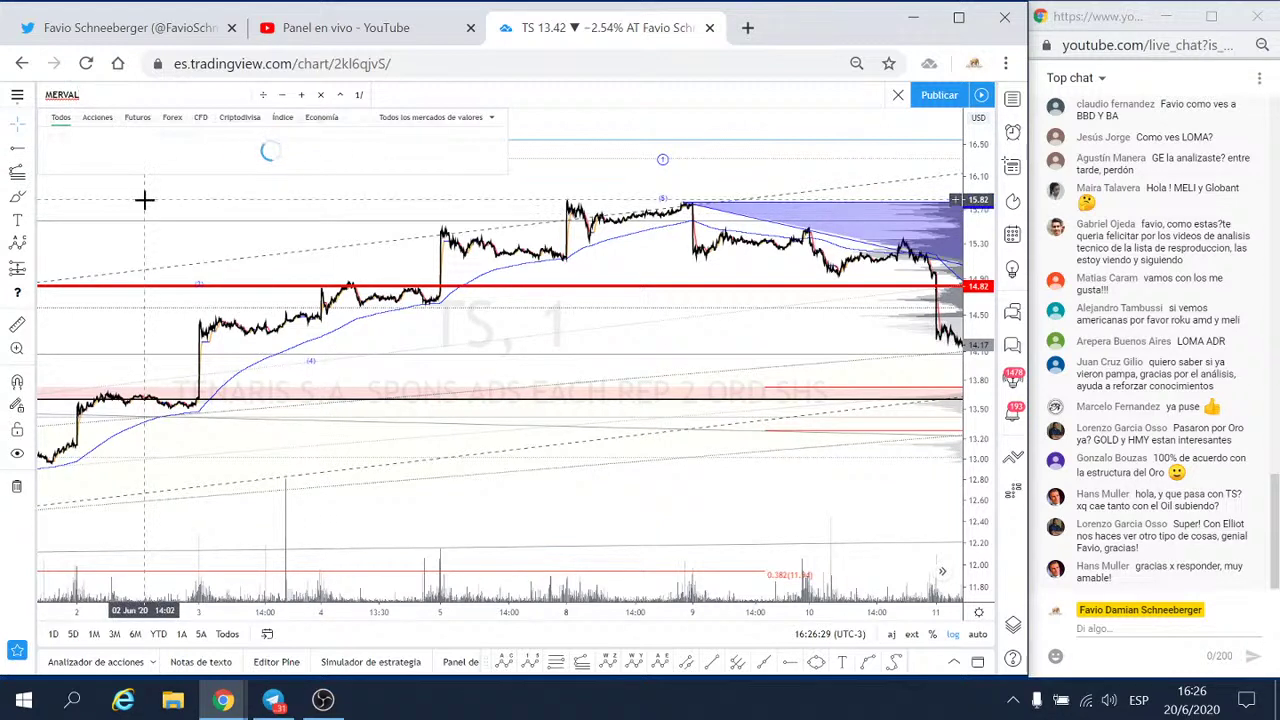
left_click(125, 191)
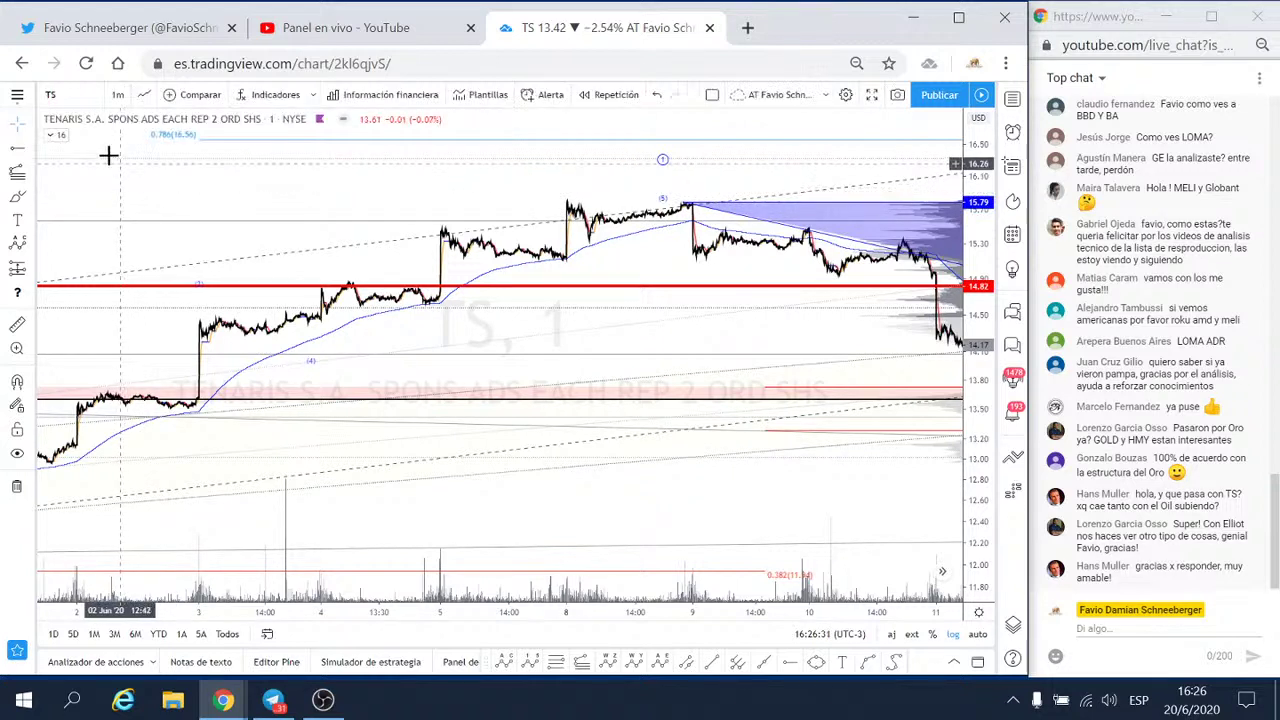
type("MERVAL")
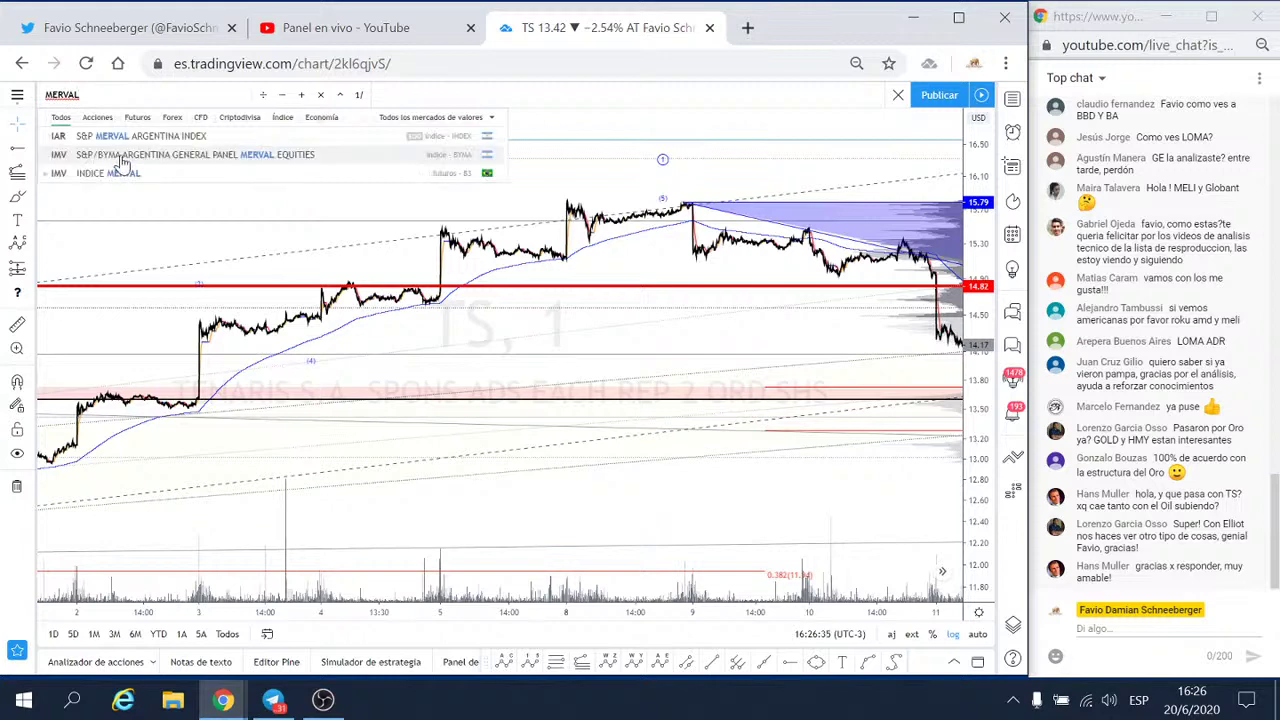
left_click(118, 150)
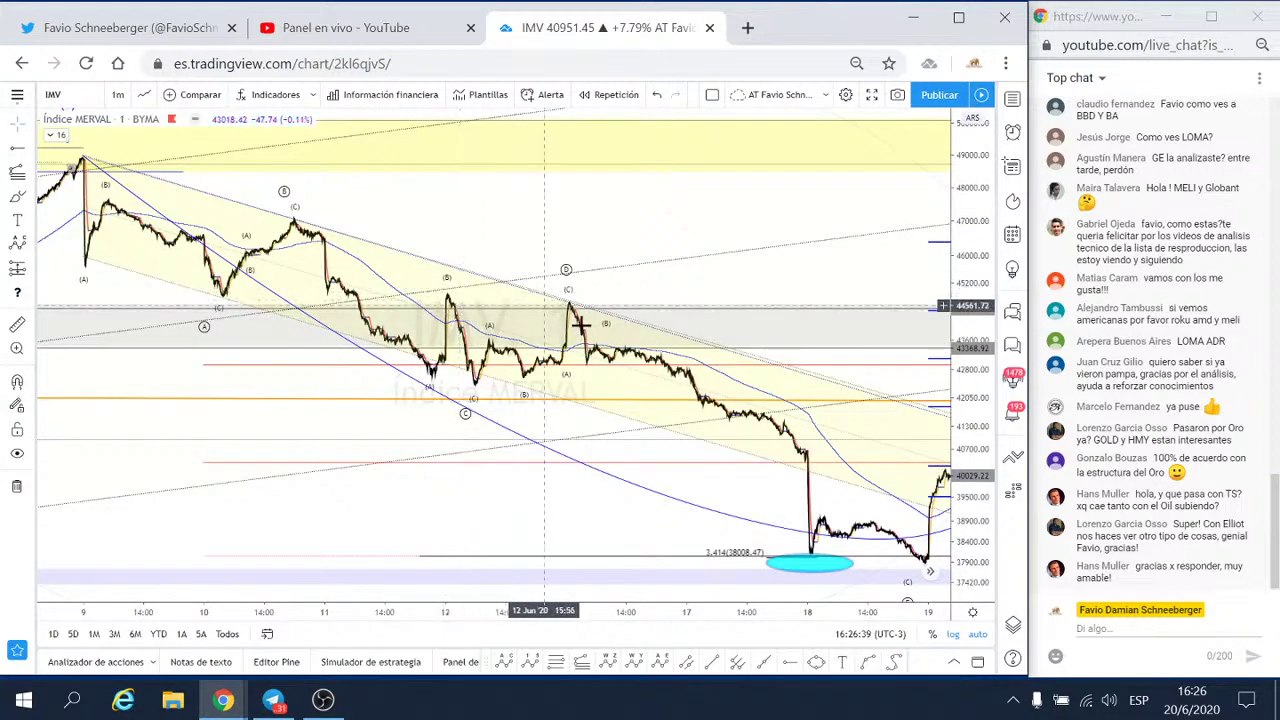
- Stretch the price scale and pan to show the latest days and projected curve to 23 Jun
left_click_drag(966, 462, 975, 410)
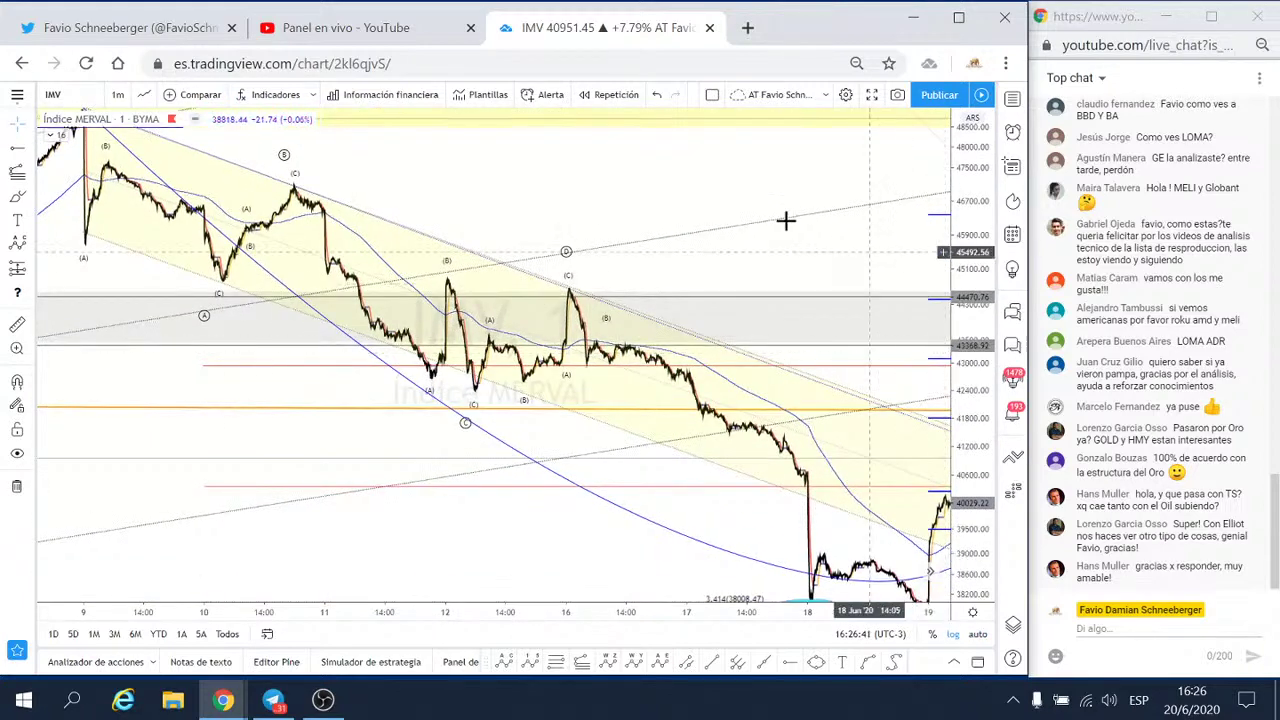
mouse_move(428, 164)
left_mouse_down()
mouse_move(502, 197)
mouse_move(486, 197)
left_mouse_up()
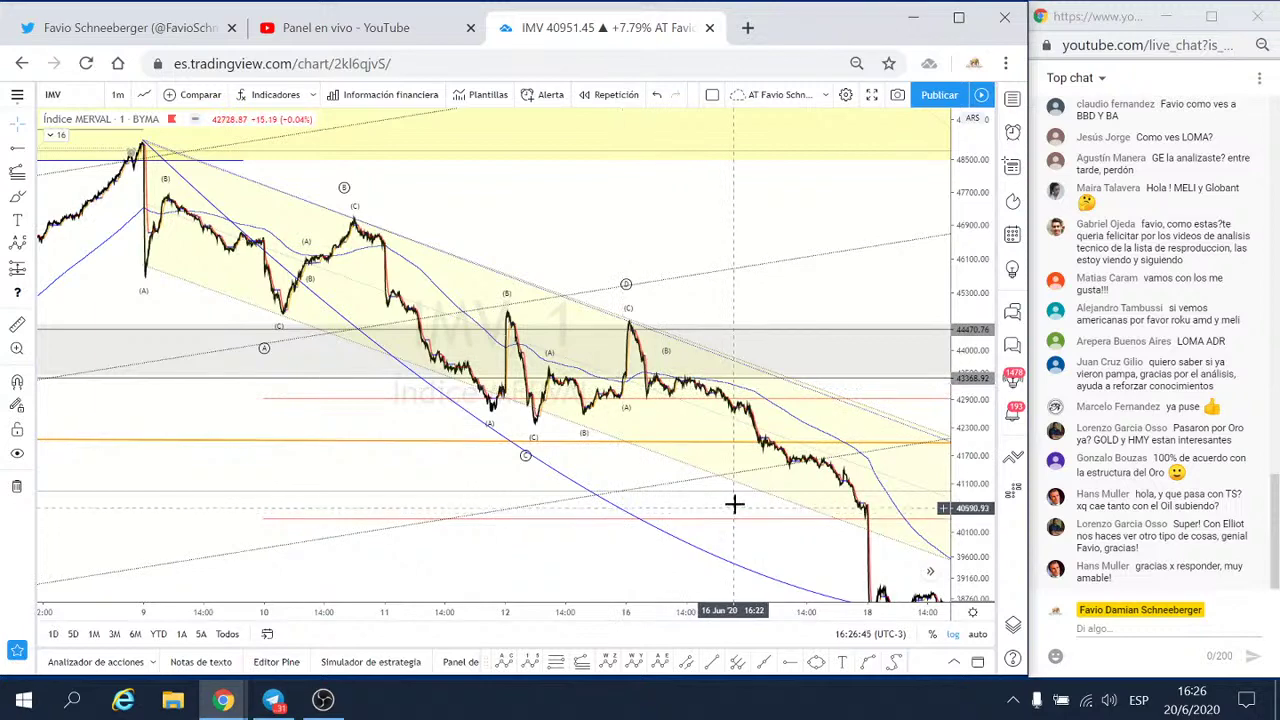
left_click_drag(712, 501, 566, 421)
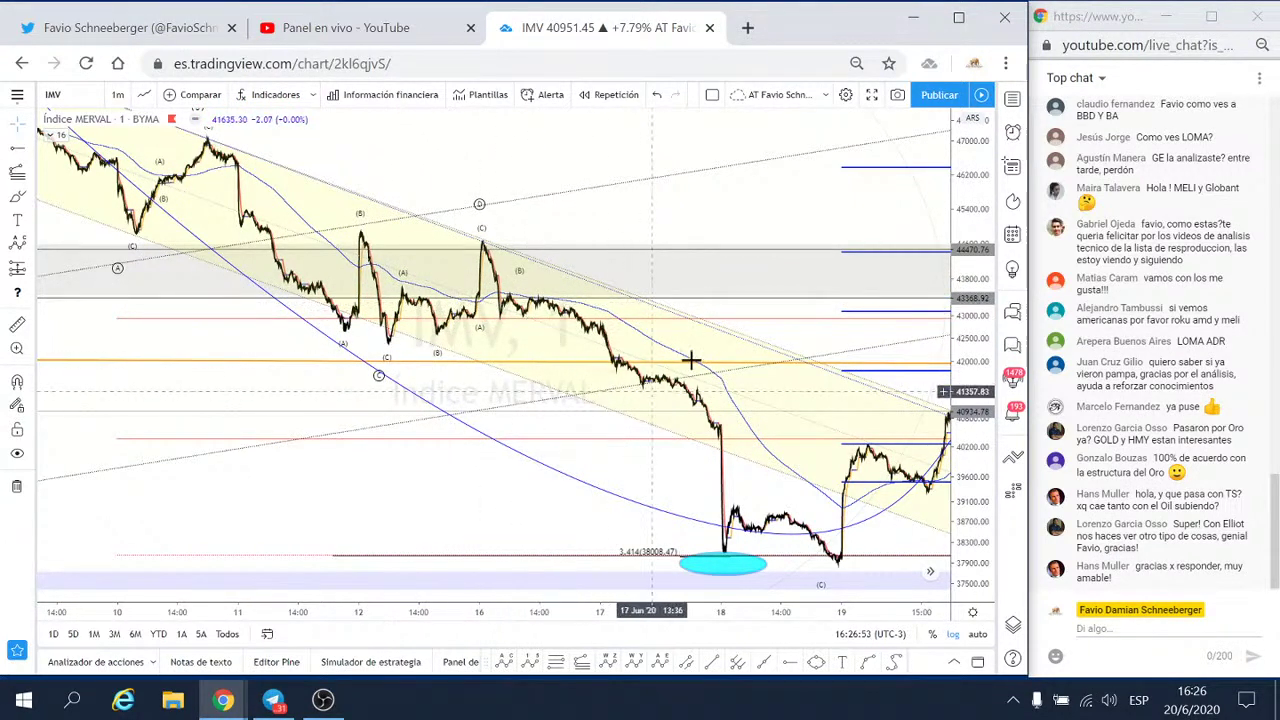
left_click_drag(580, 332, 452, 340)
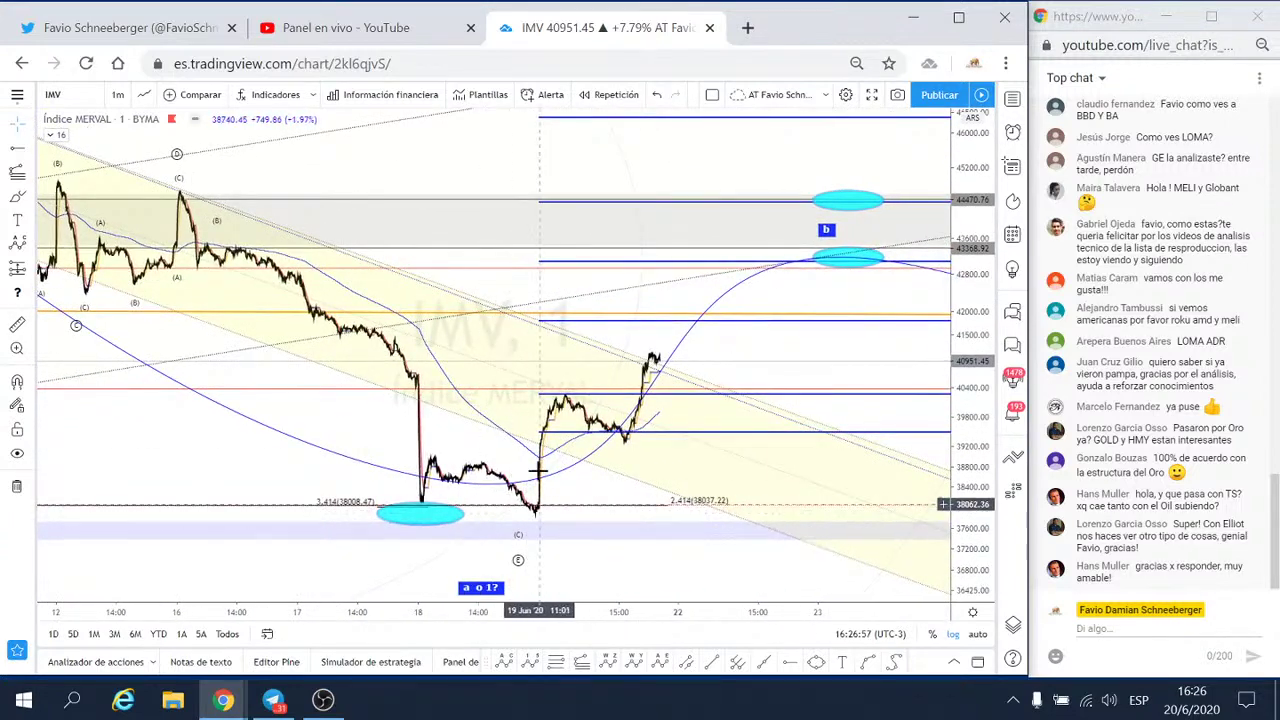
left_click_drag(776, 346, 708, 350)
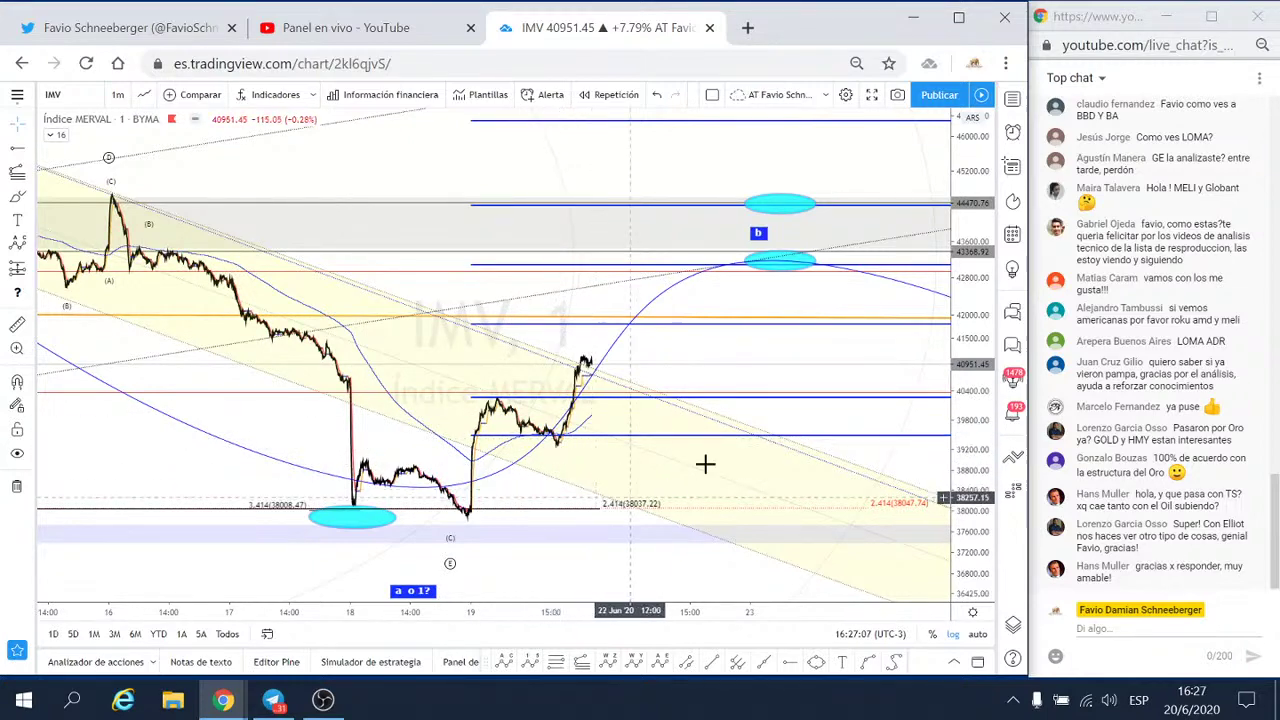
key("Print")
left_click_drag(62, 136, 927, 621)
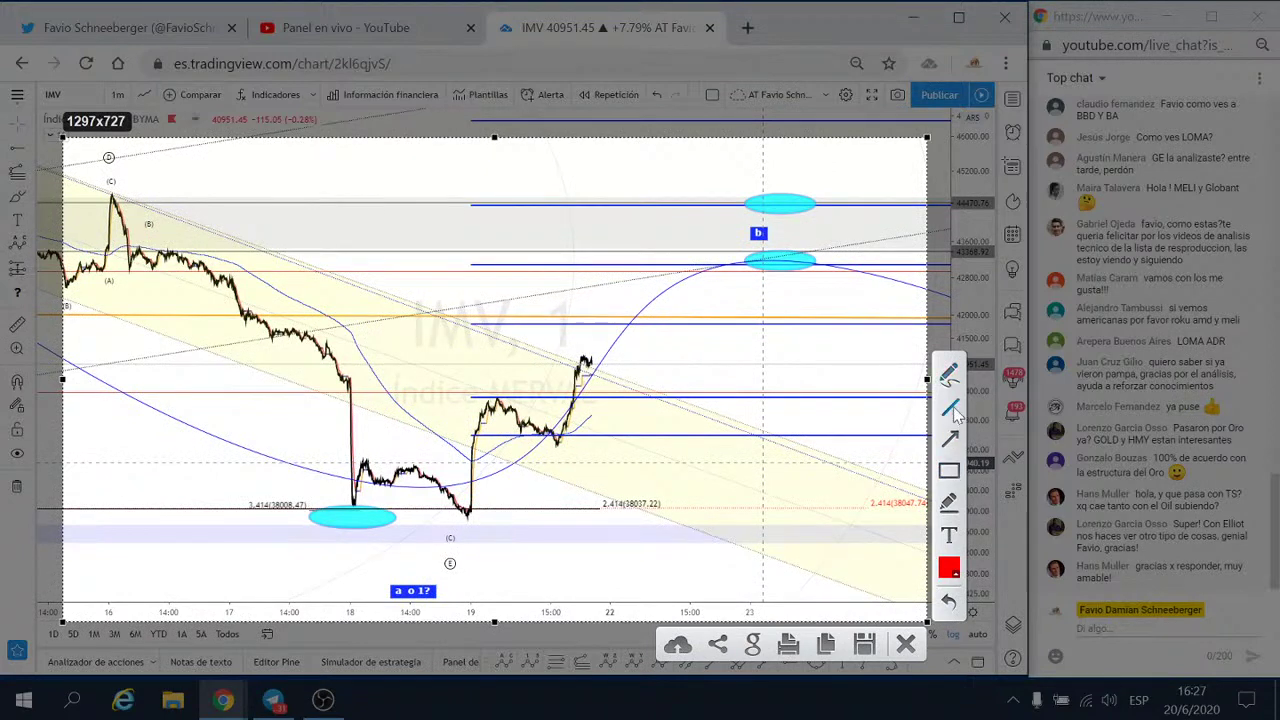
left_click_drag(459, 521, 477, 394)
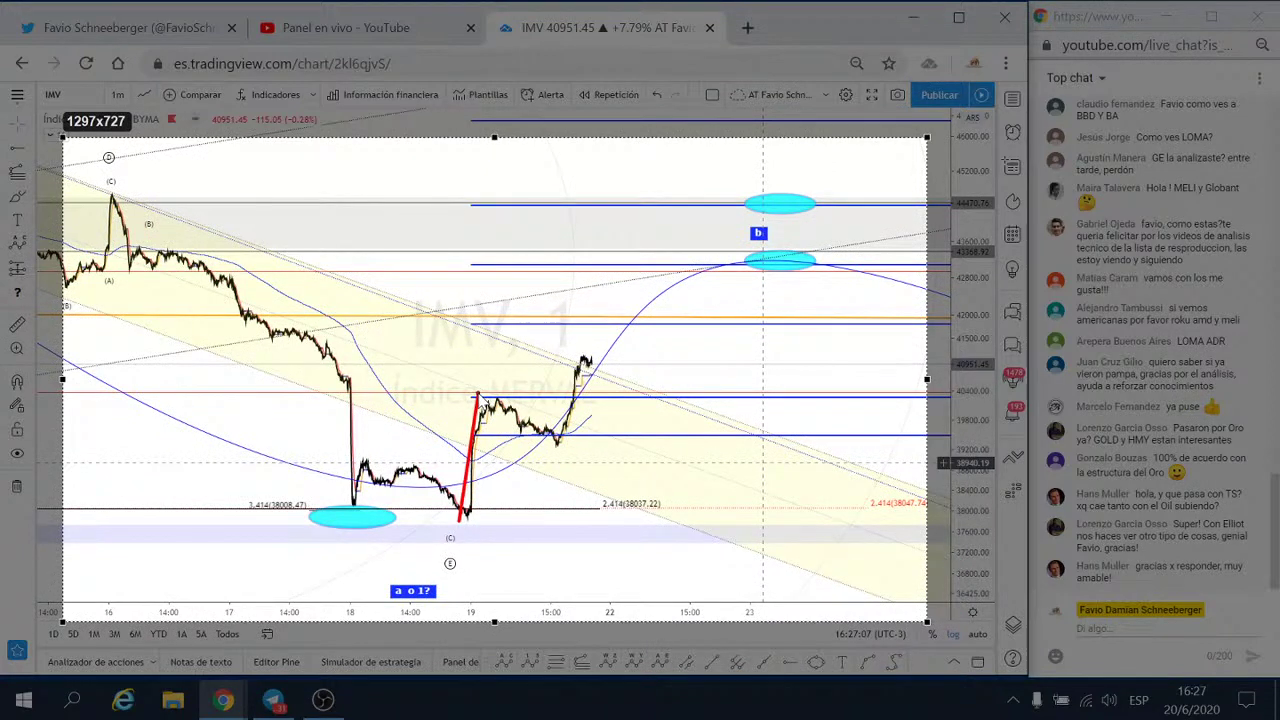
left_click_drag(468, 446, 578, 452)
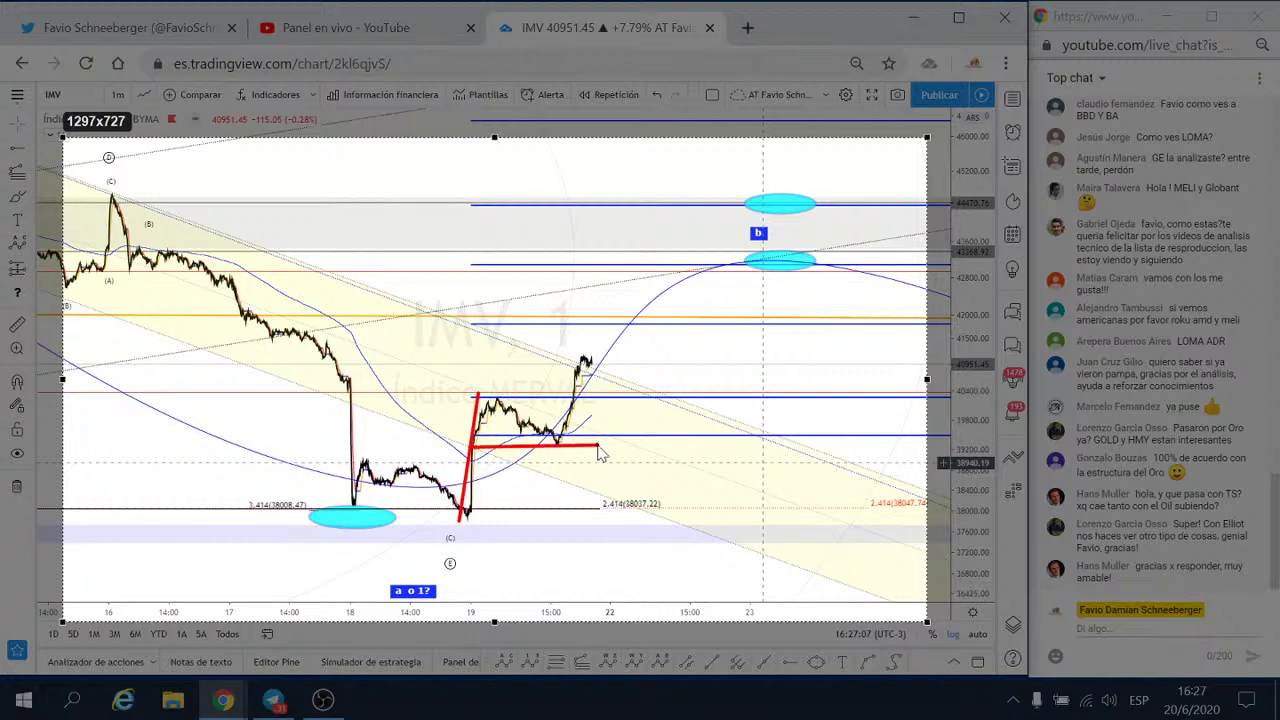
left_click_drag(479, 397, 556, 437)
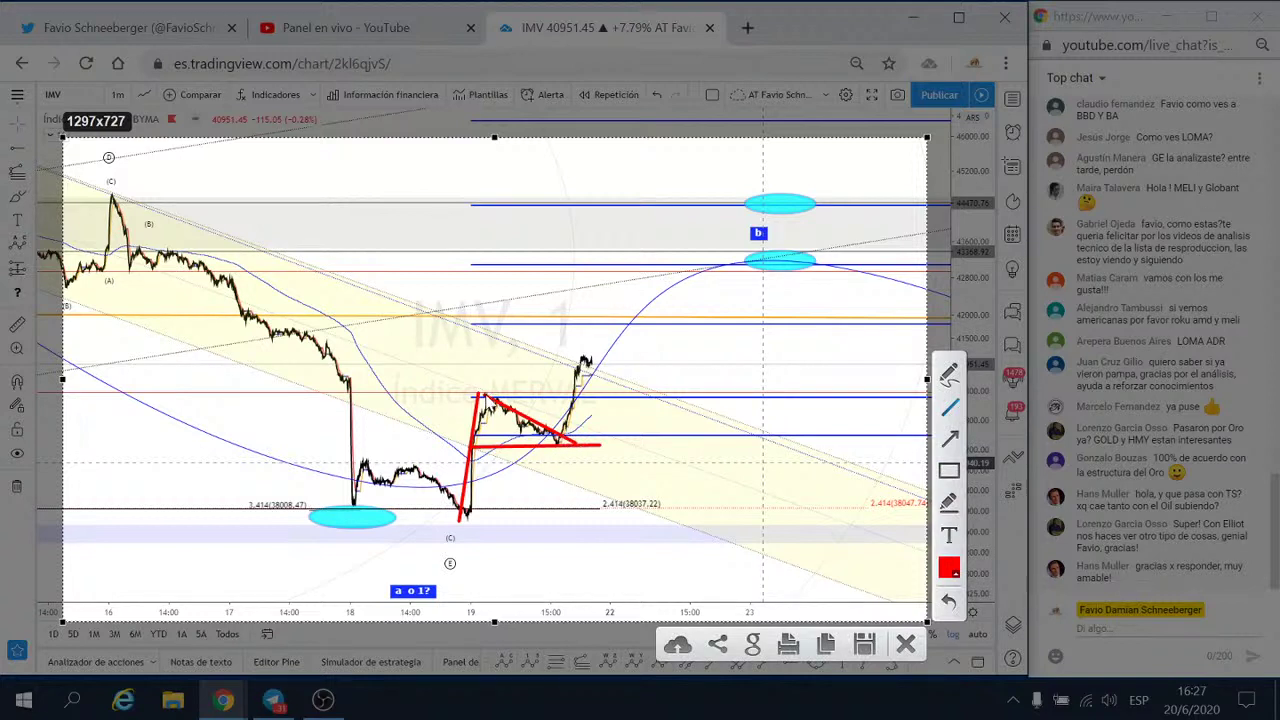
left_click_drag(482, 395, 607, 396)
left_click_drag(578, 445, 598, 363)
left_click_drag(276, 249, 805, 446)
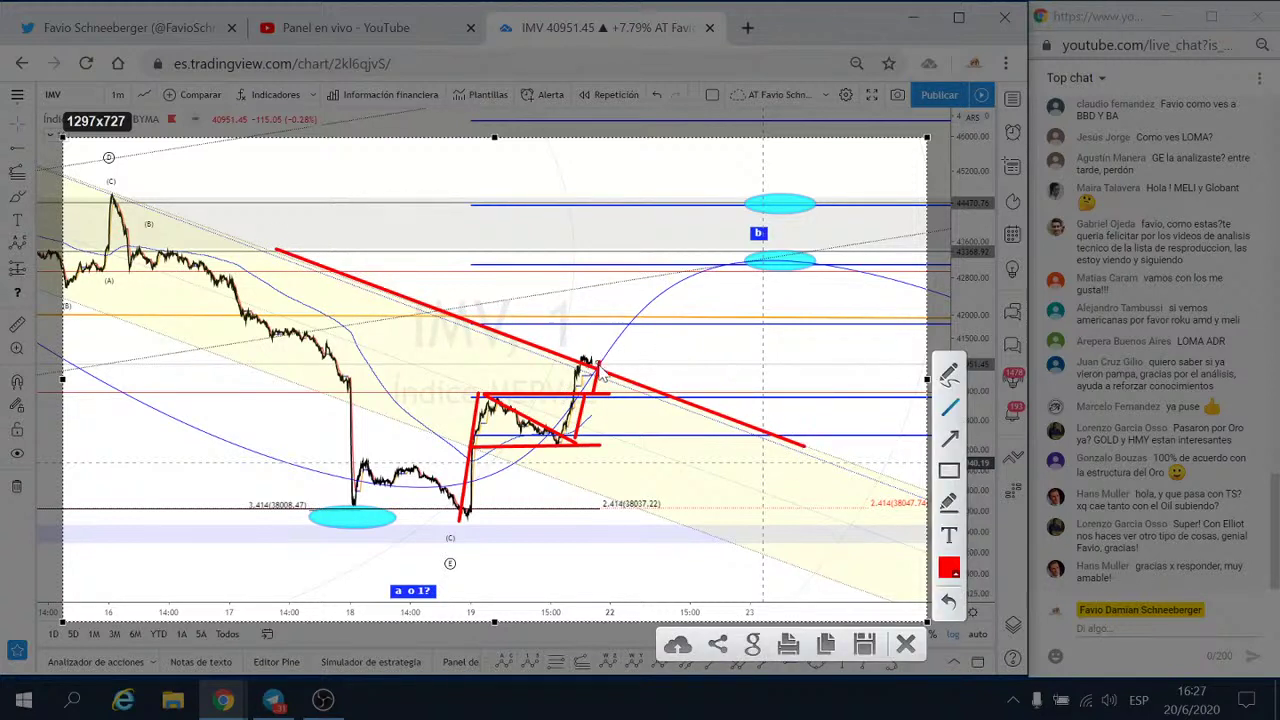
left_click_drag(602, 373, 598, 378)
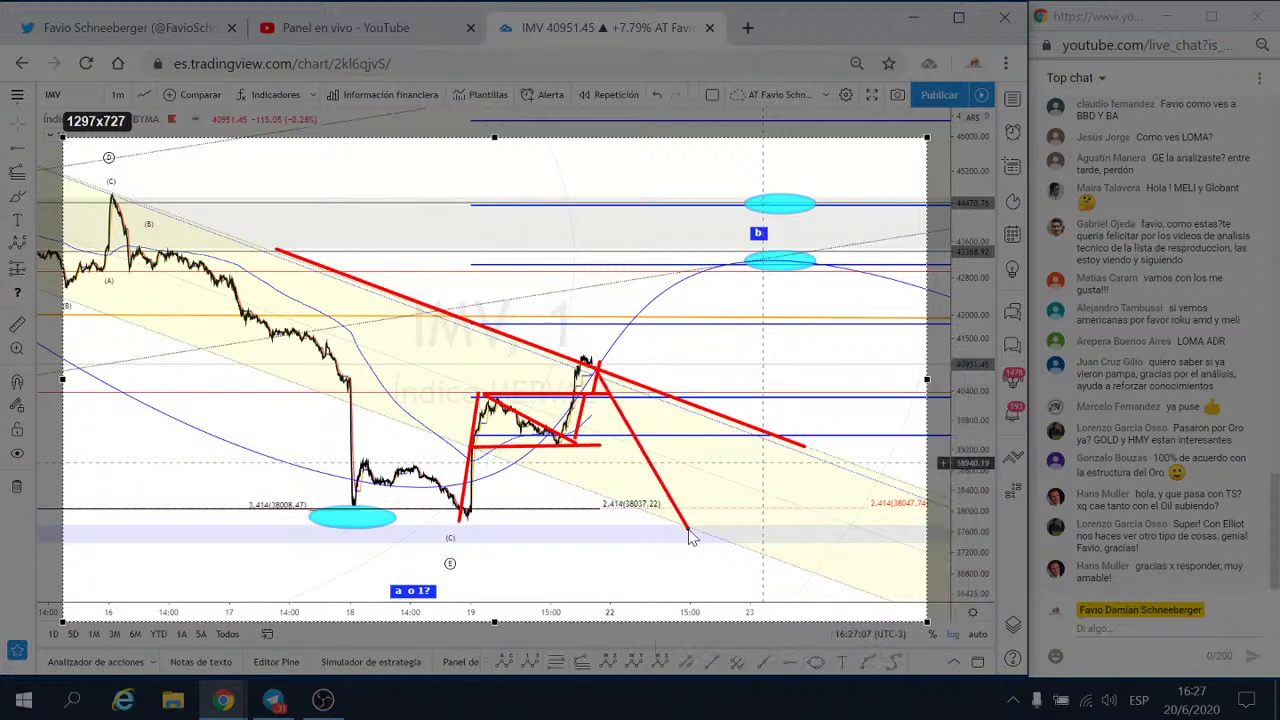
left_click_drag(688, 537, 717, 588)
left_click_drag(604, 373, 621, 340)
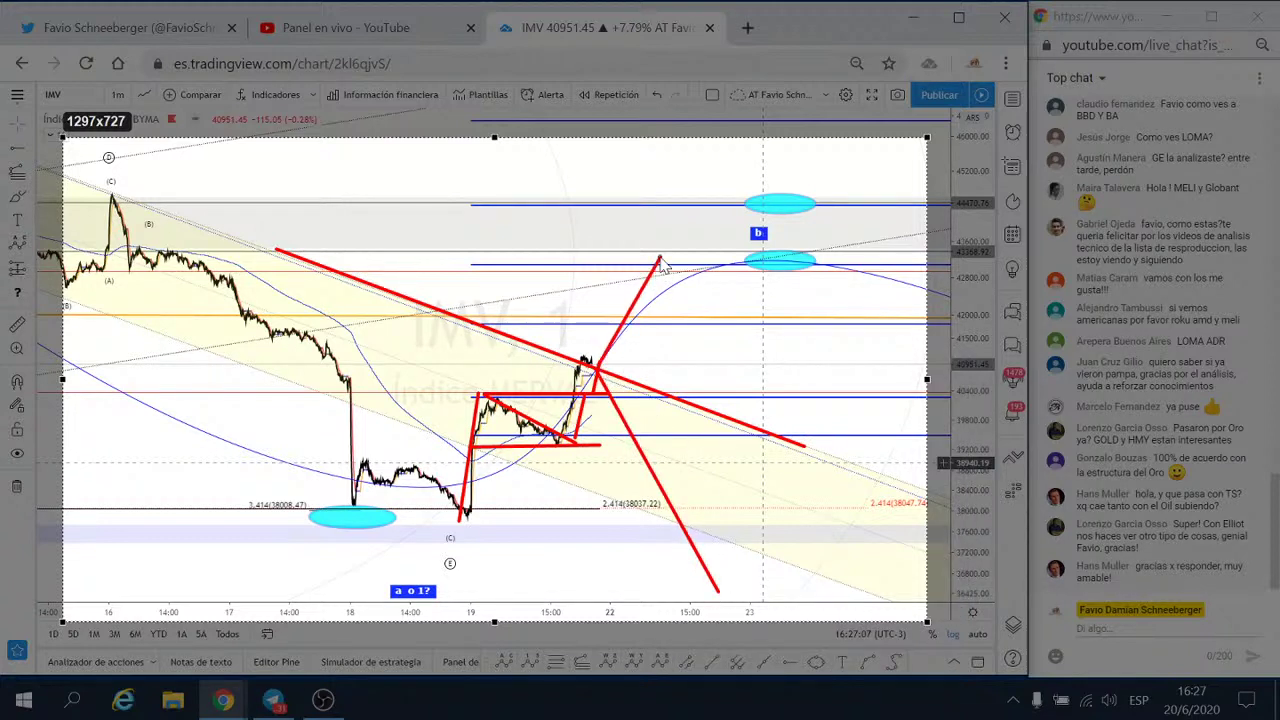
left_click_drag(660, 260, 660, 259)
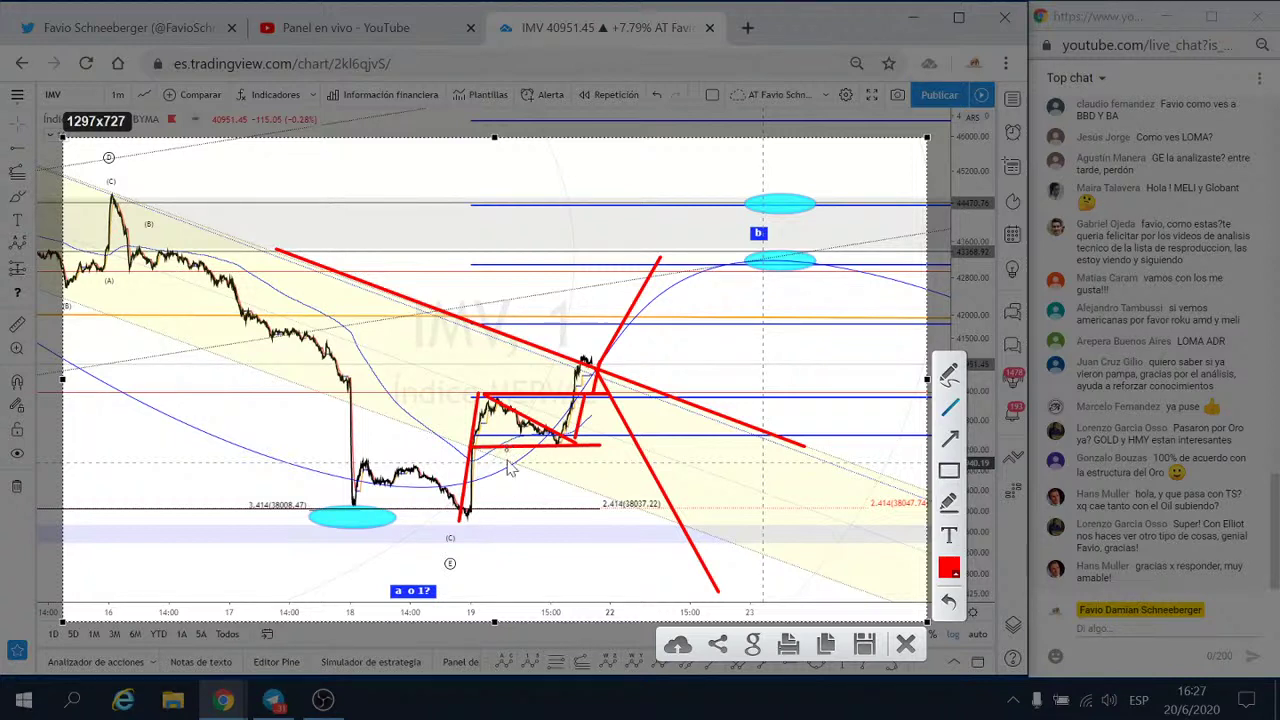
left_click_drag(487, 515, 482, 512)
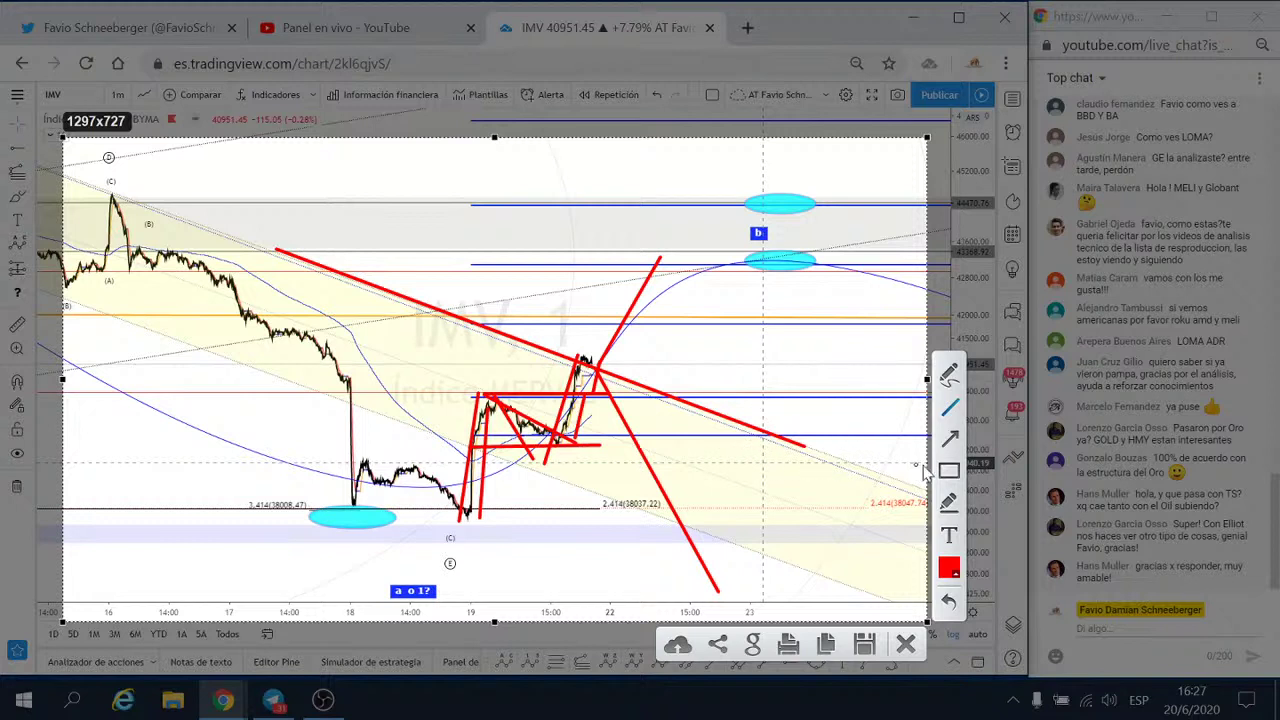
left_click_drag(446, 537, 757, 172)
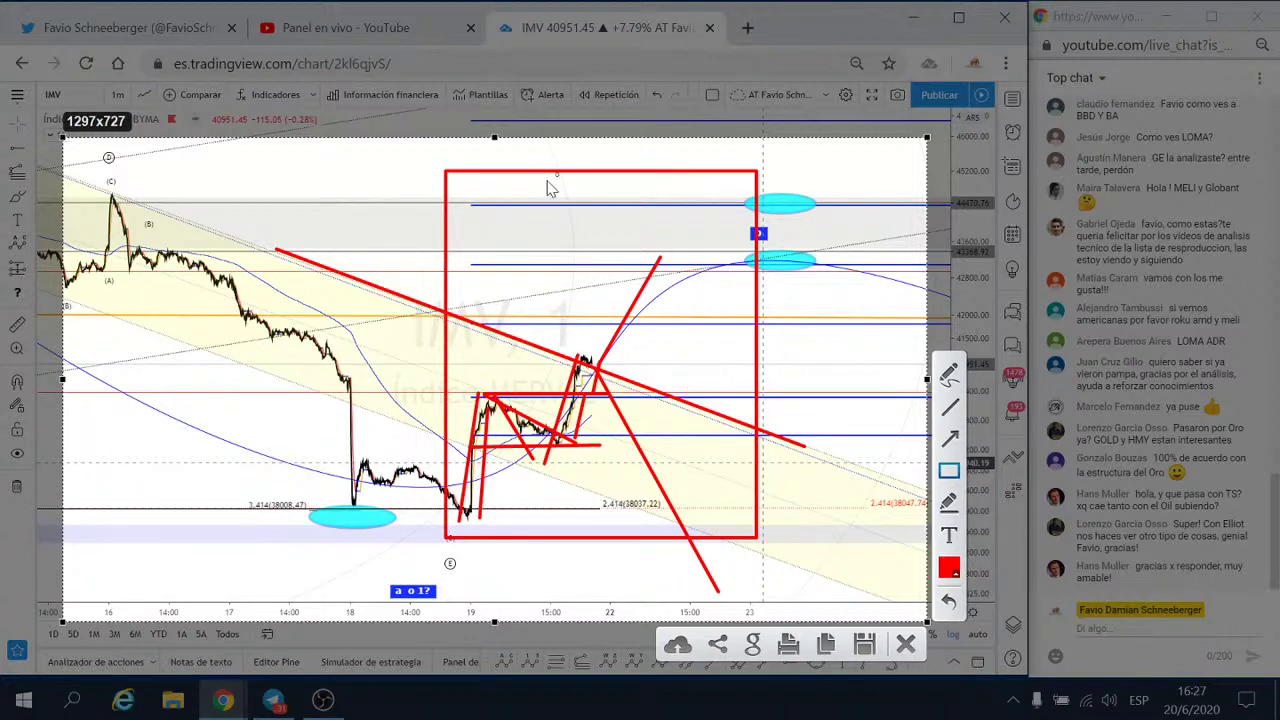
left_click(906, 645)
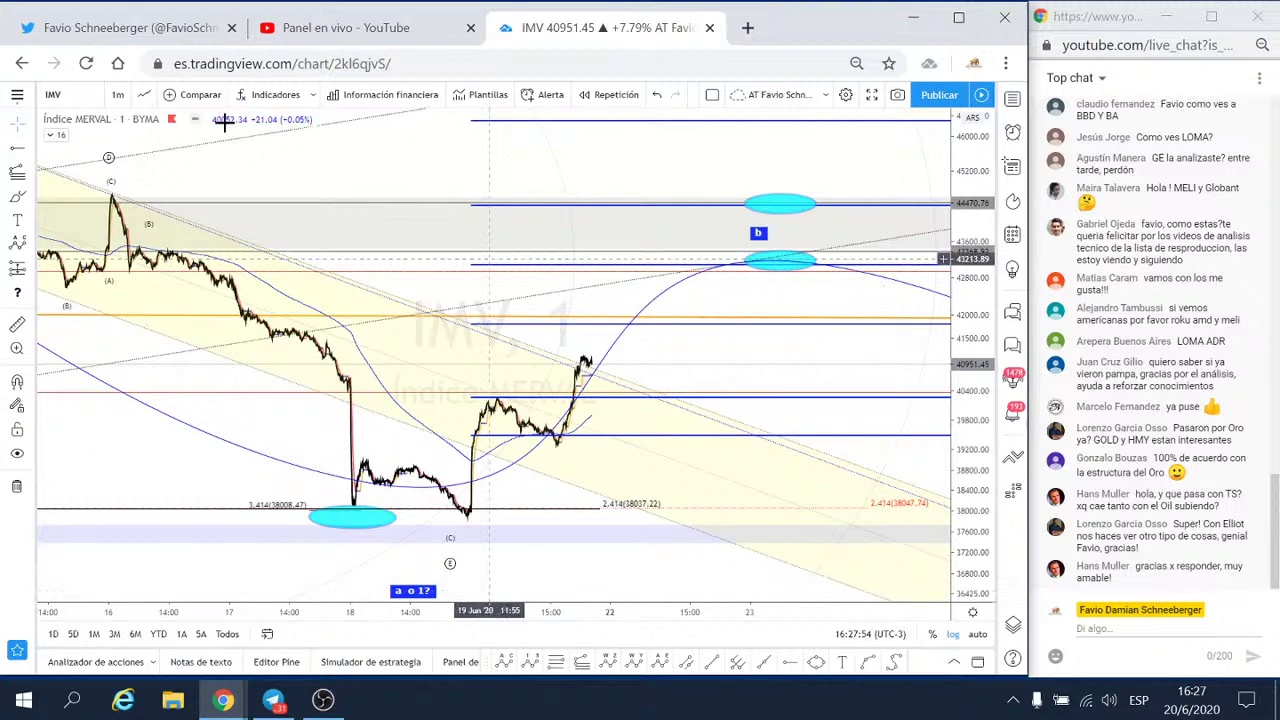
- Switch the Merval chart to 15-minute candles, reset the view, and show June's price action
left_click(117, 94)
left_click(135, 240)
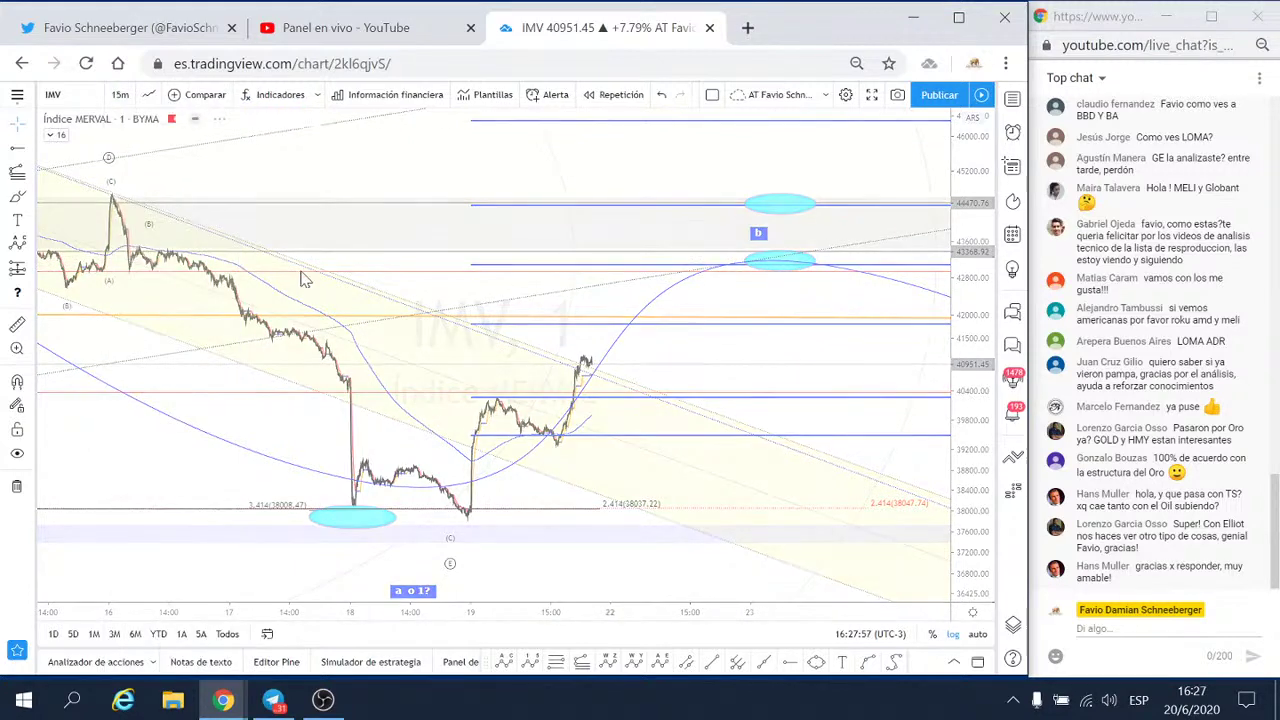
right_click(772, 426)
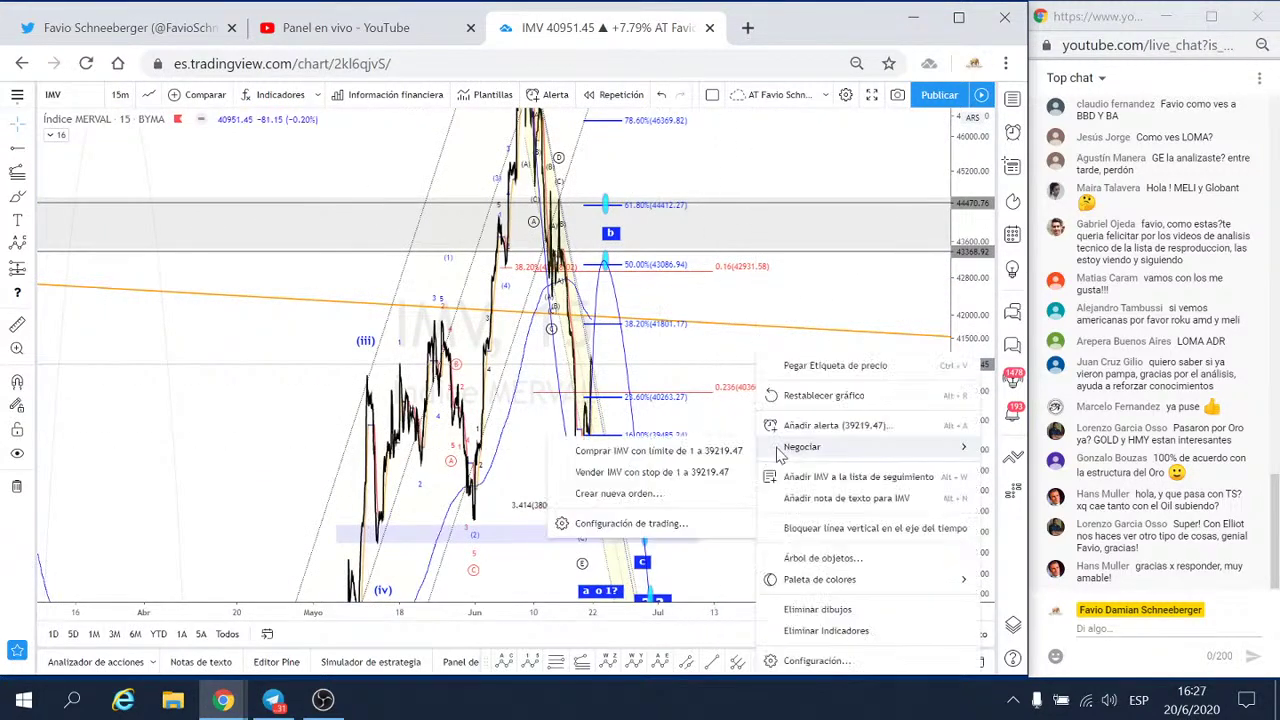
left_click(830, 474)
scroll(810, 398, "down", 3)
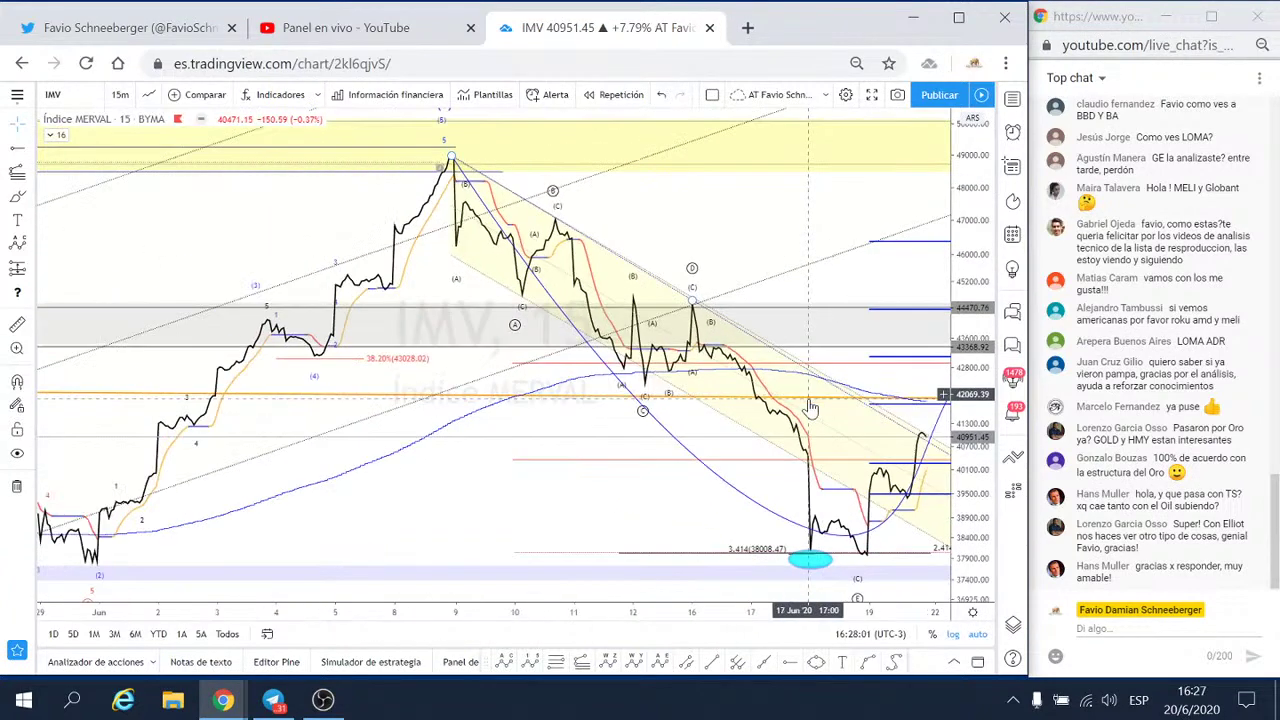
left_click_drag(820, 286, 584, 253)
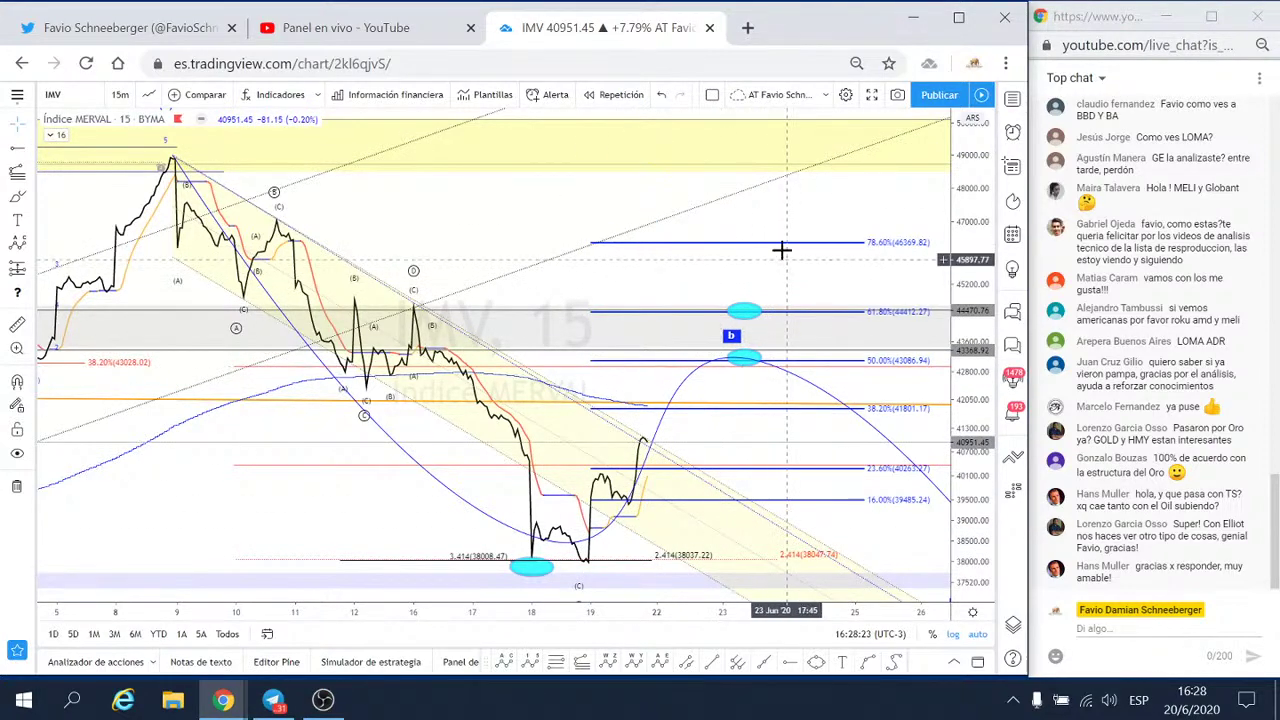
- Inspect the projected path's drop toward lower targets and the April–June wave history
left_click_drag(783, 251, 689, 266)
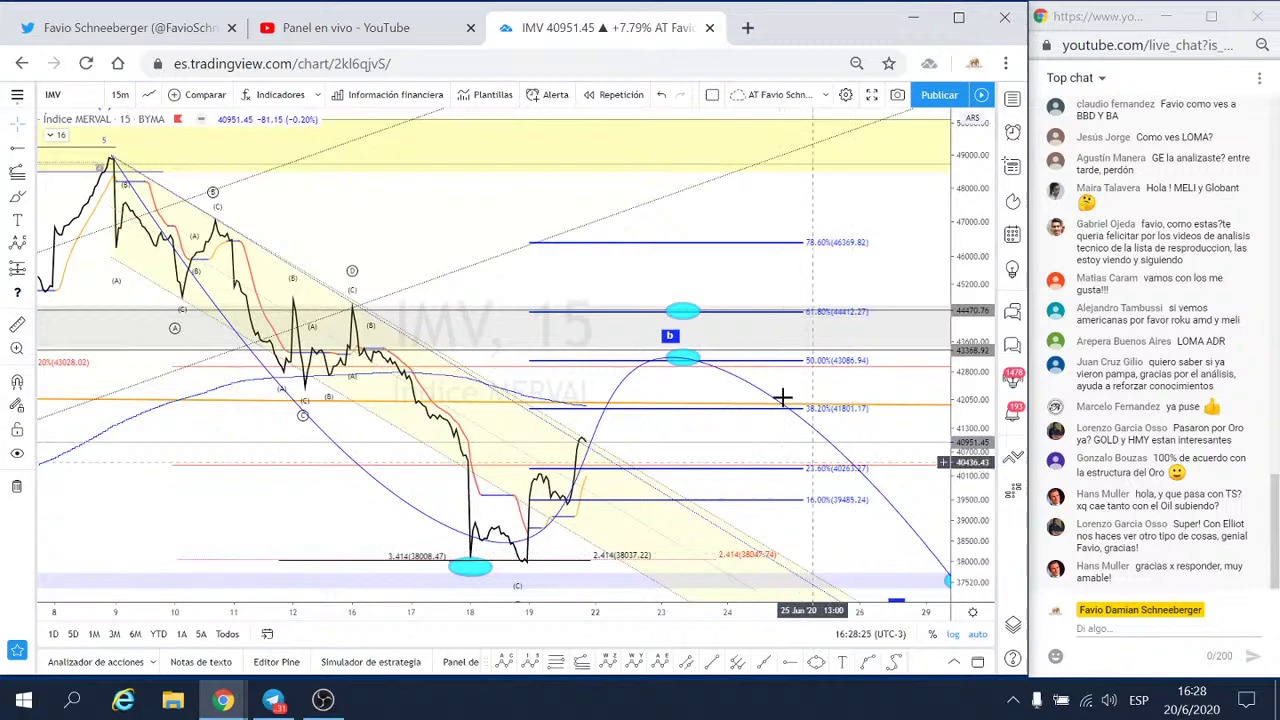
left_click_drag(849, 537, 643, 529)
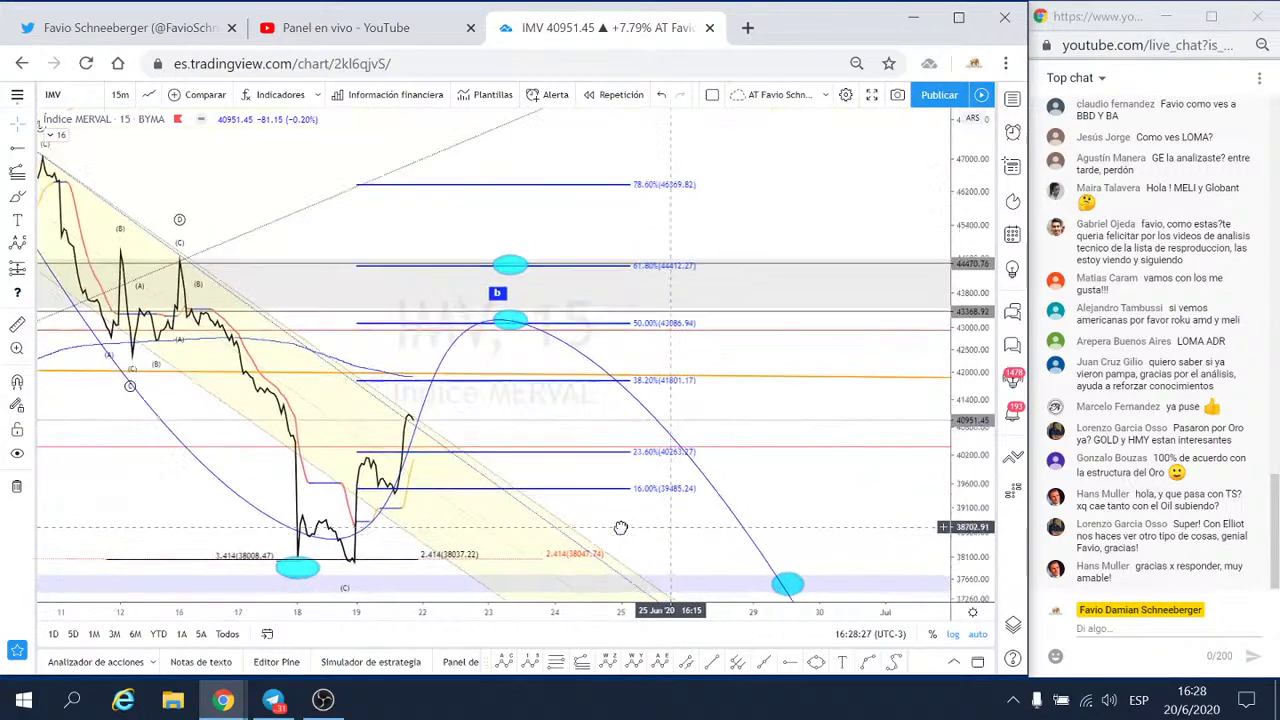
scroll(906, 449, "down", 3)
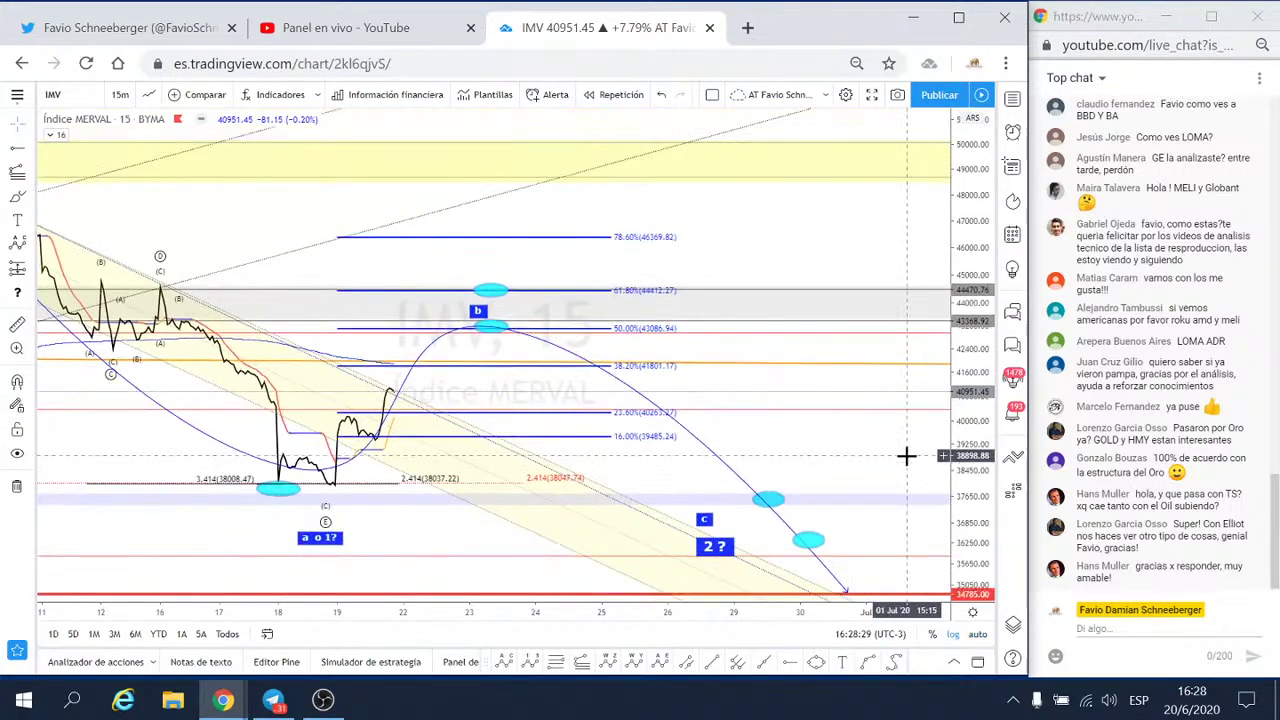
scroll(917, 431, "down", 3)
mouse_move(968, 372)
left_mouse_down()
mouse_move(968, 410)
mouse_move(800, 527)
left_mouse_up()
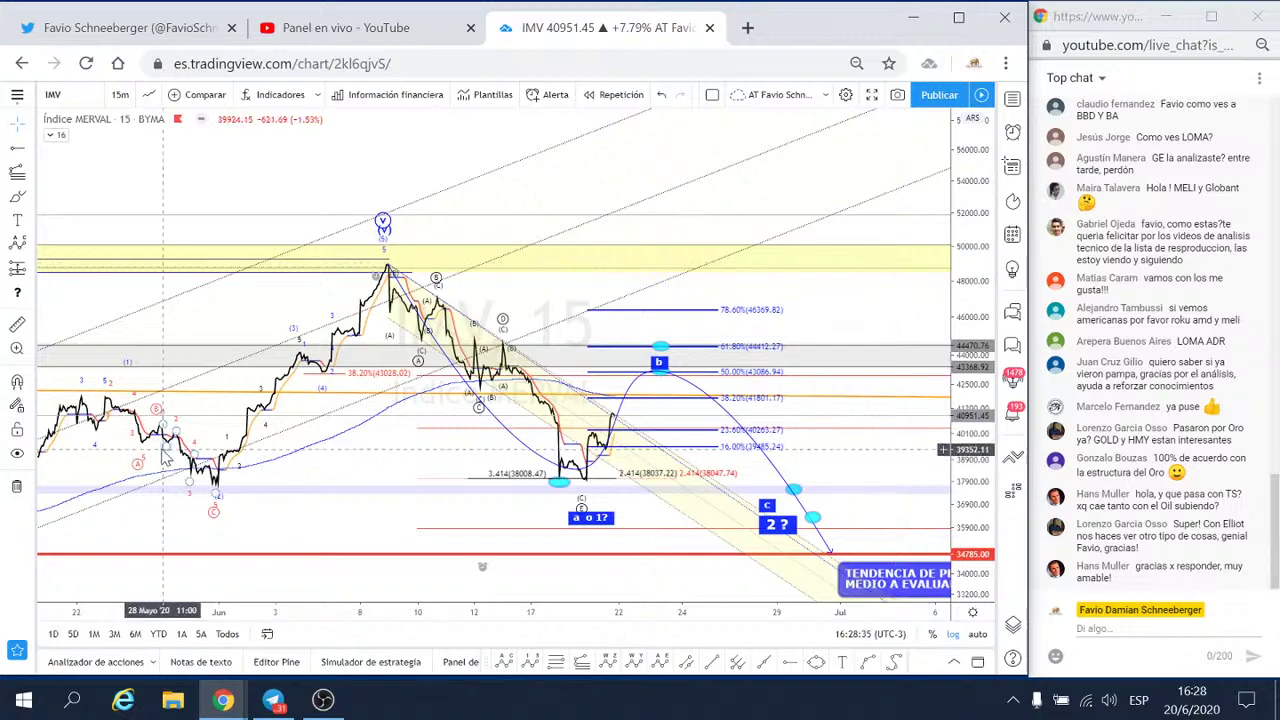
scroll(165, 440, "down", 3)
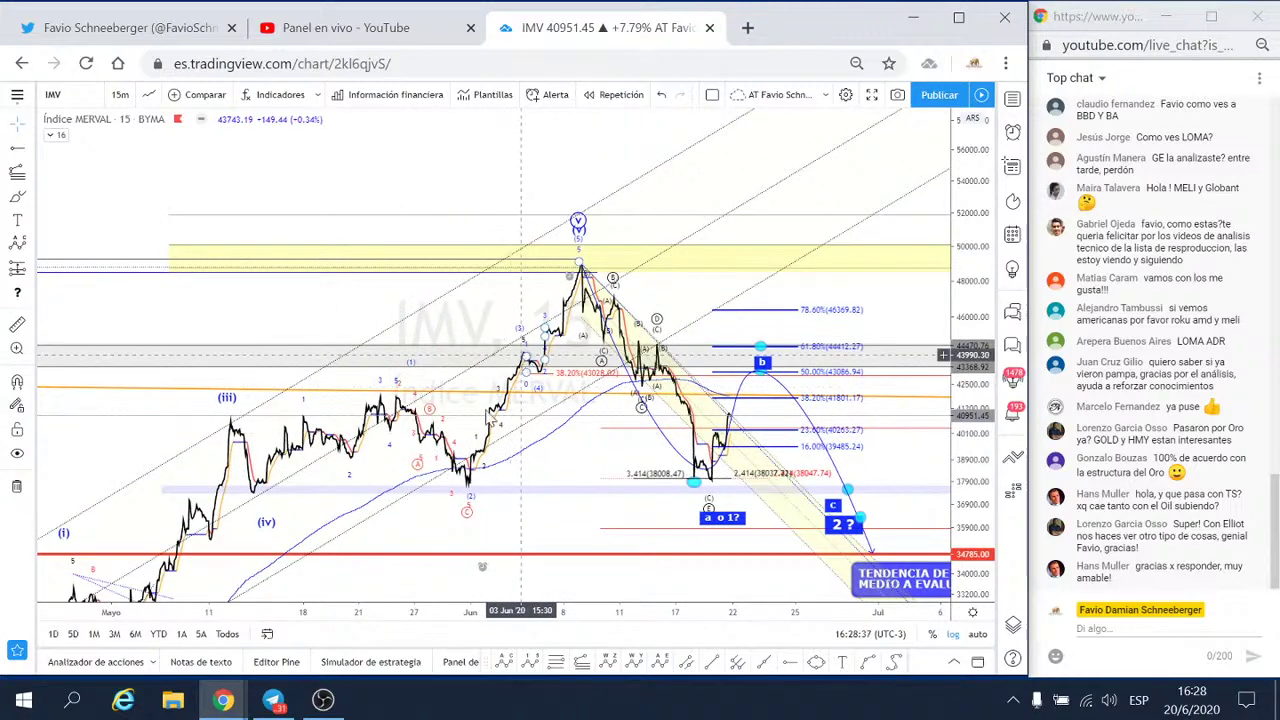
mouse_move(394, 523)
left_mouse_down()
mouse_move(644, 381)
mouse_move(717, 301)
left_mouse_up()
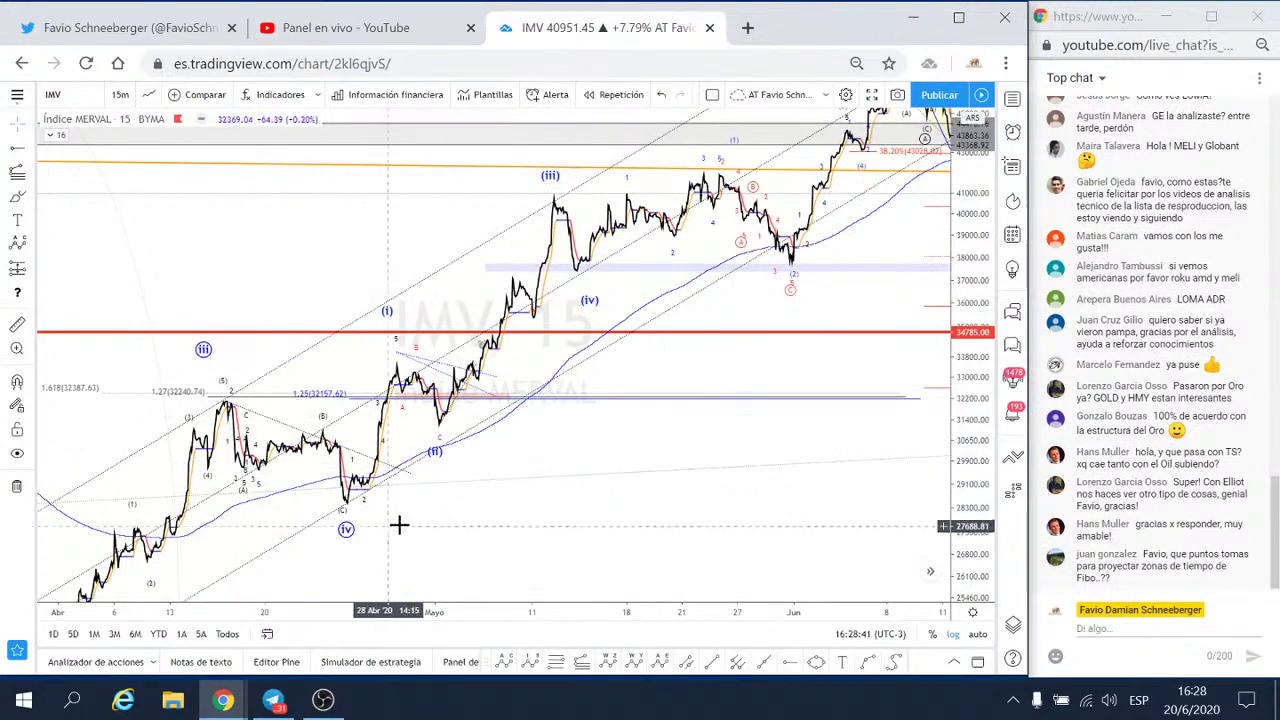
scroll(399, 525, "up", 3)
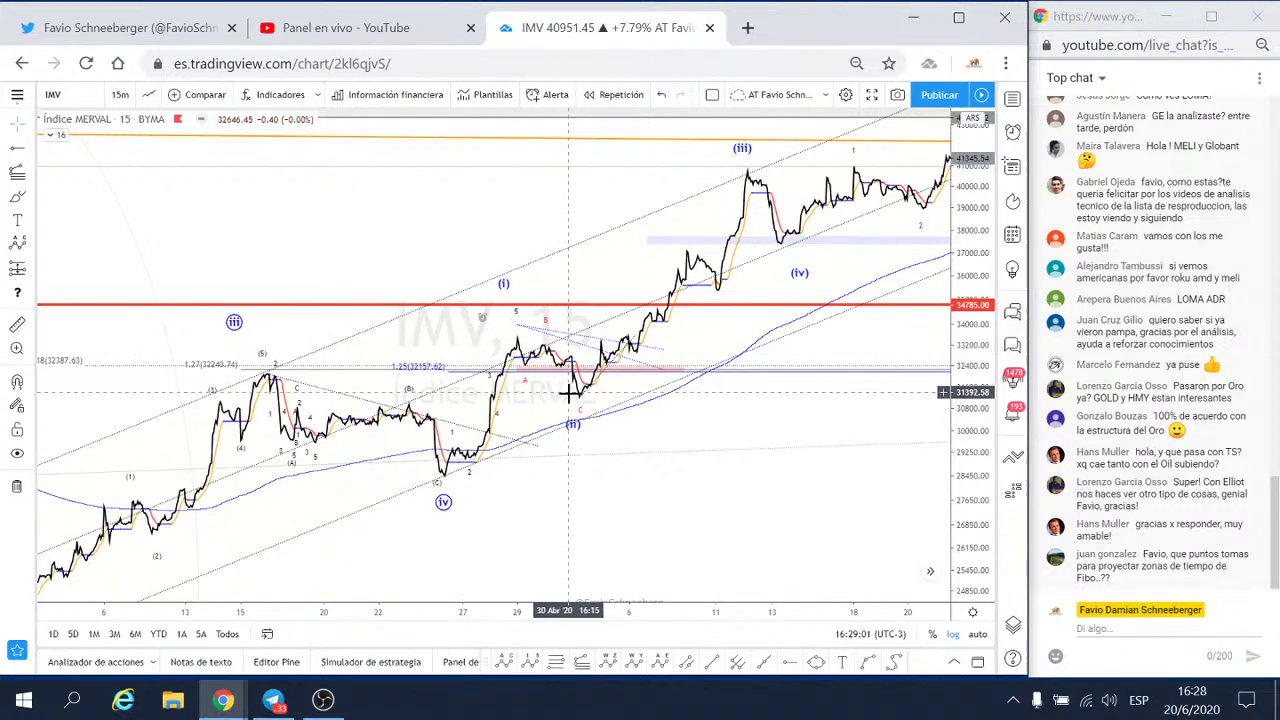
scroll(435, 486, "down", 1)
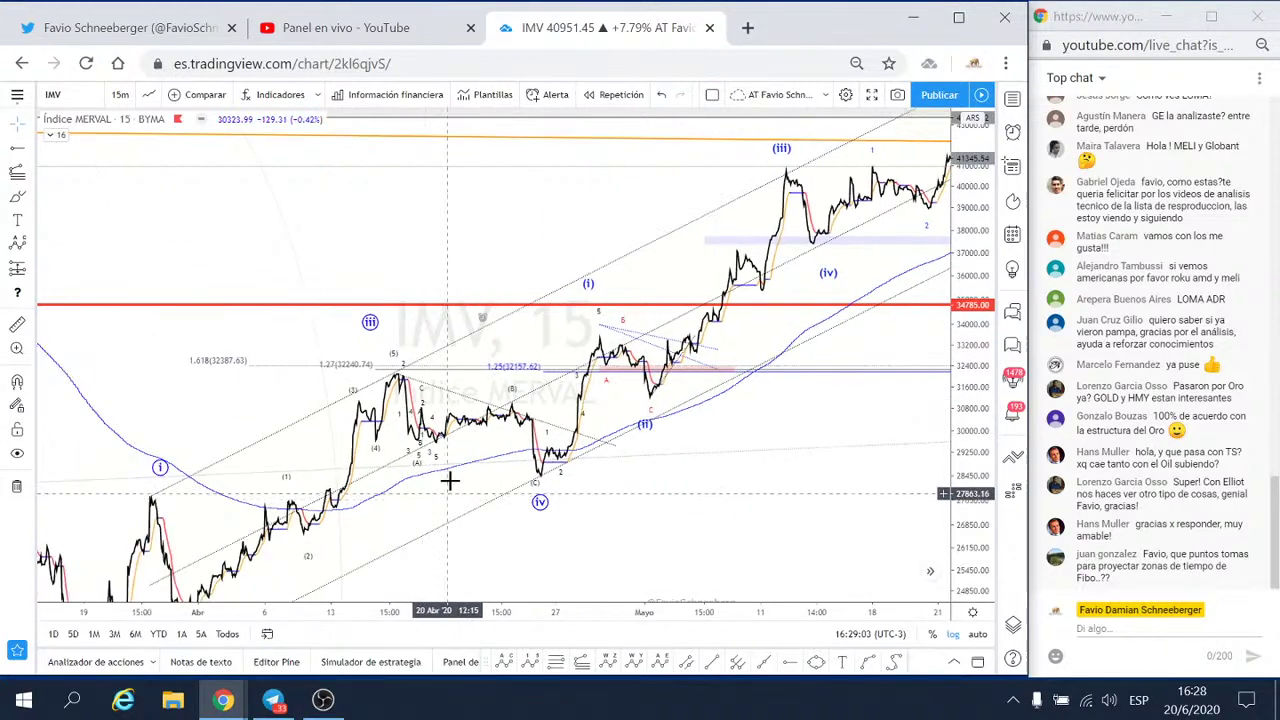
scroll(783, 508, "down", 1)
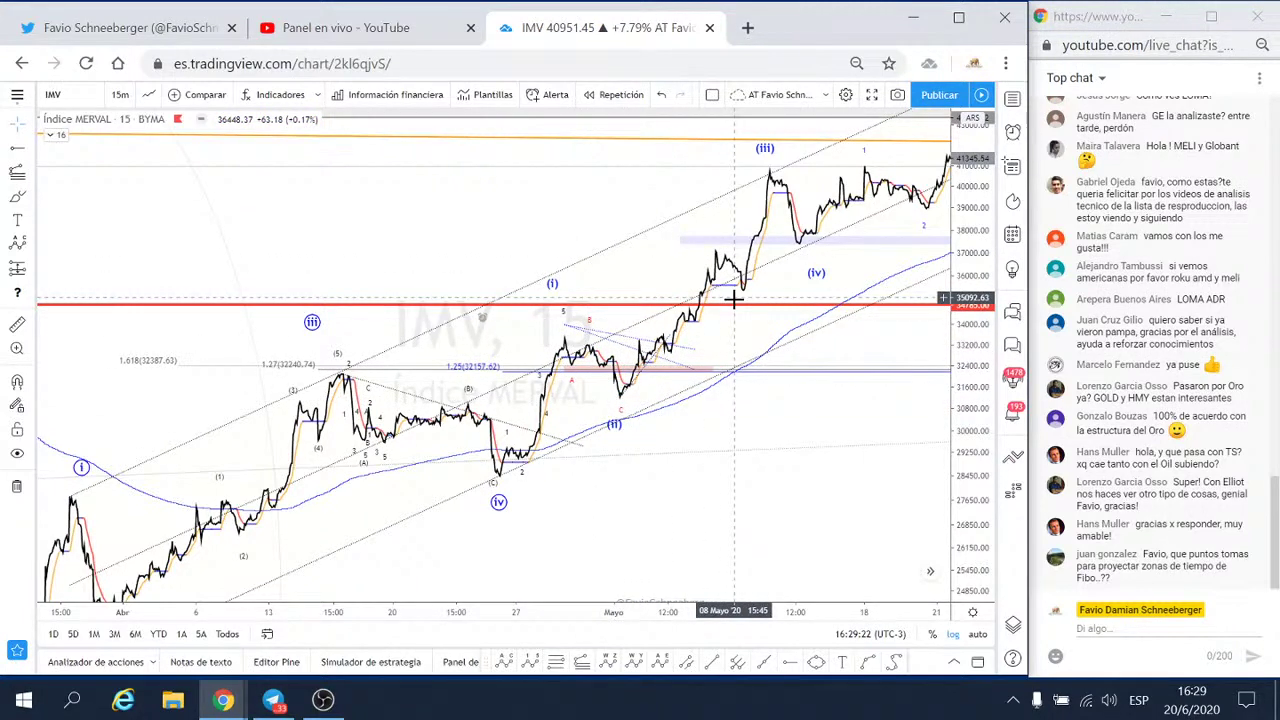
scroll(678, 506, "down", 2)
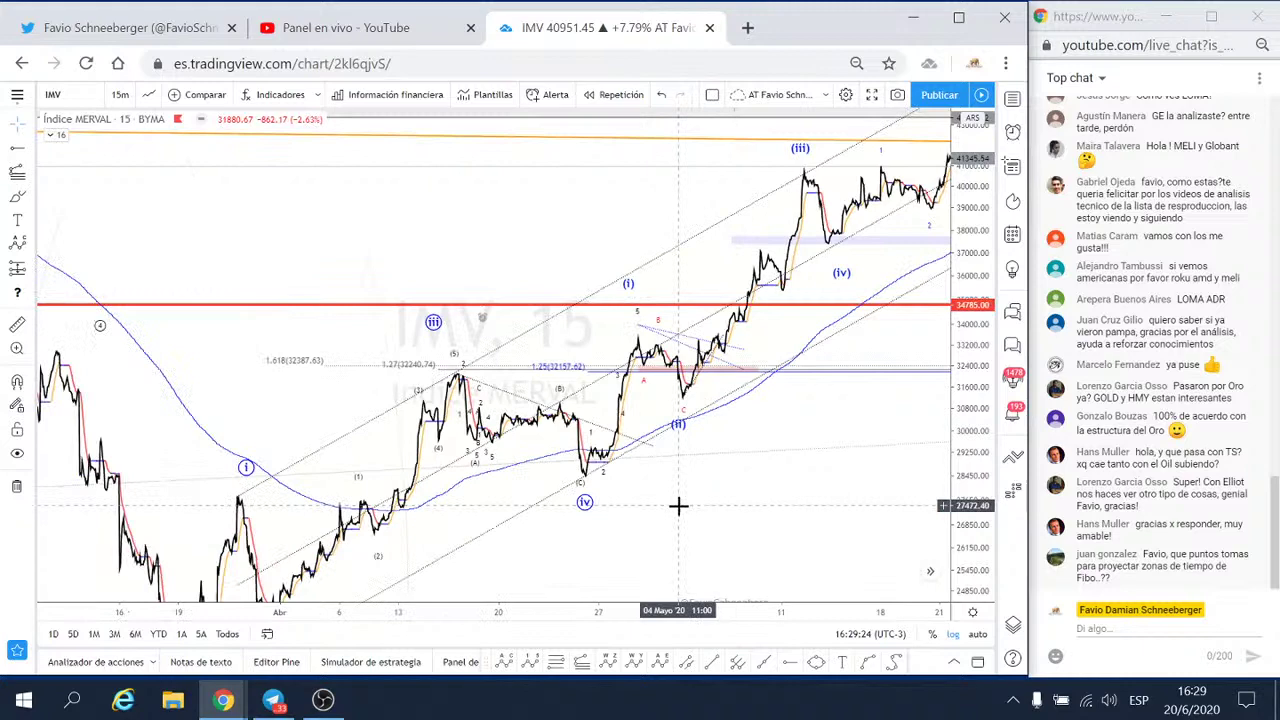
scroll(678, 506, "up", 1)
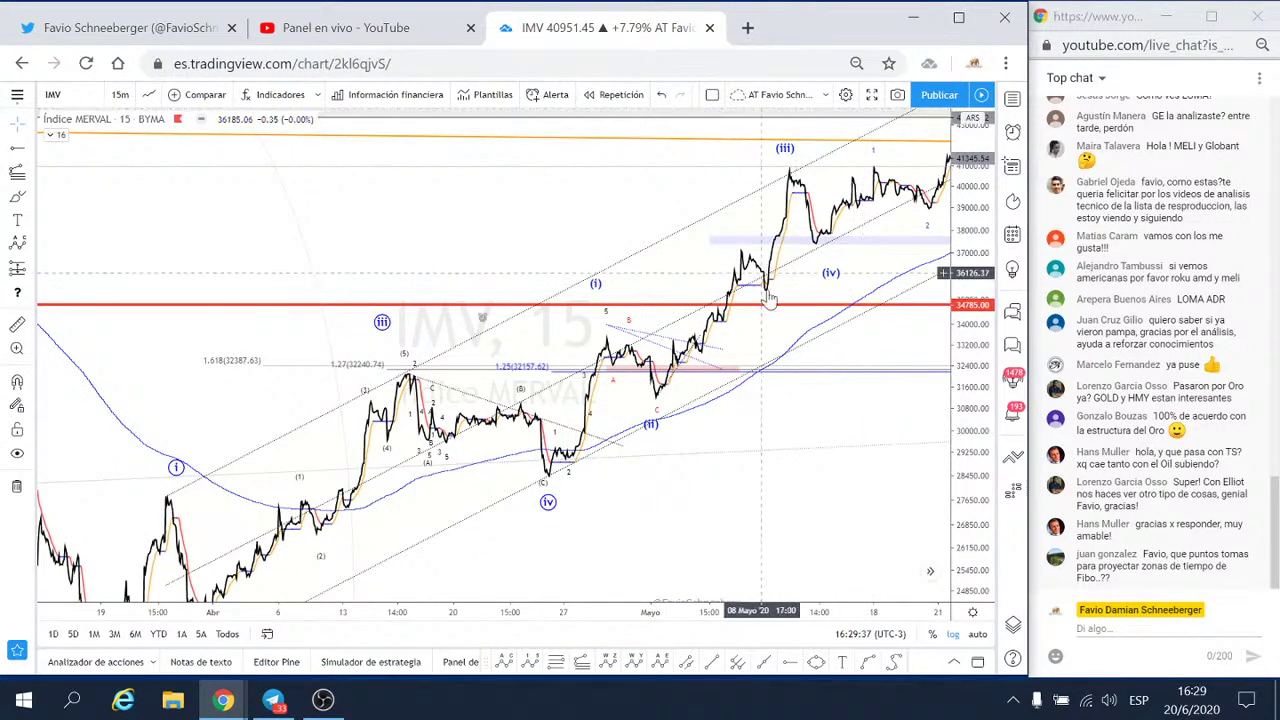
left_click_drag(823, 469, 578, 400)
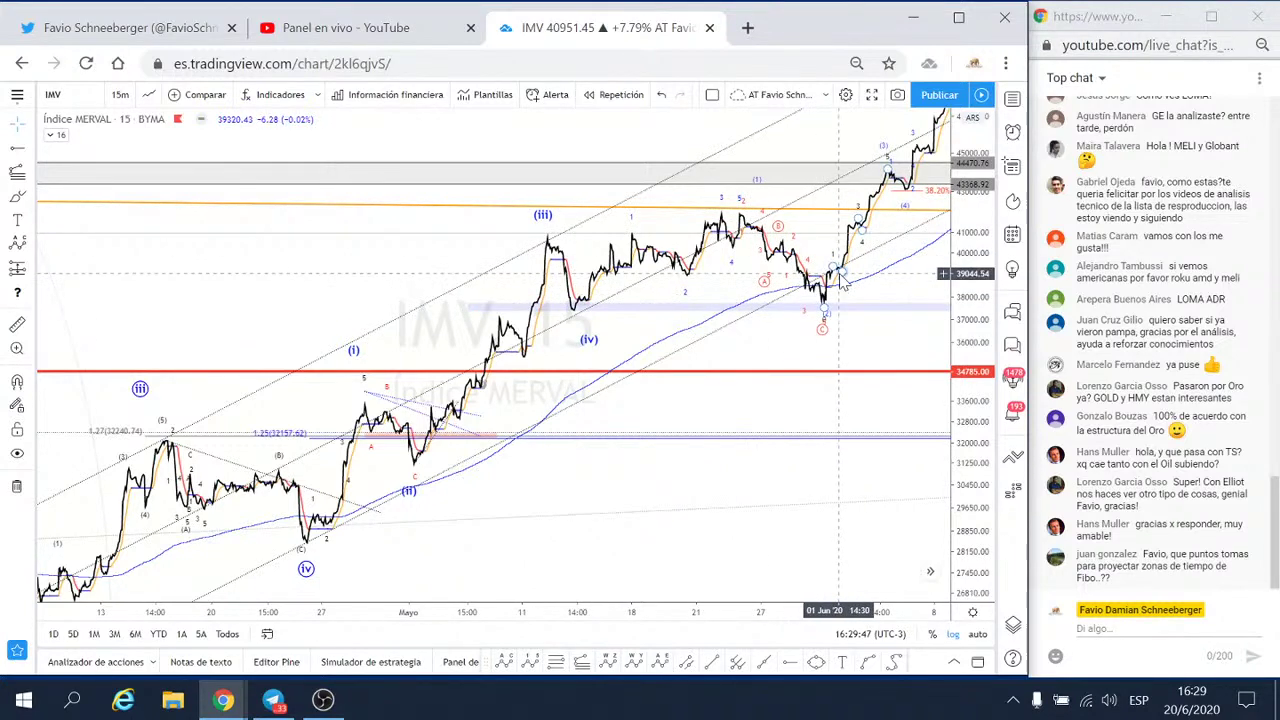
left_click_drag(891, 298, 741, 403)
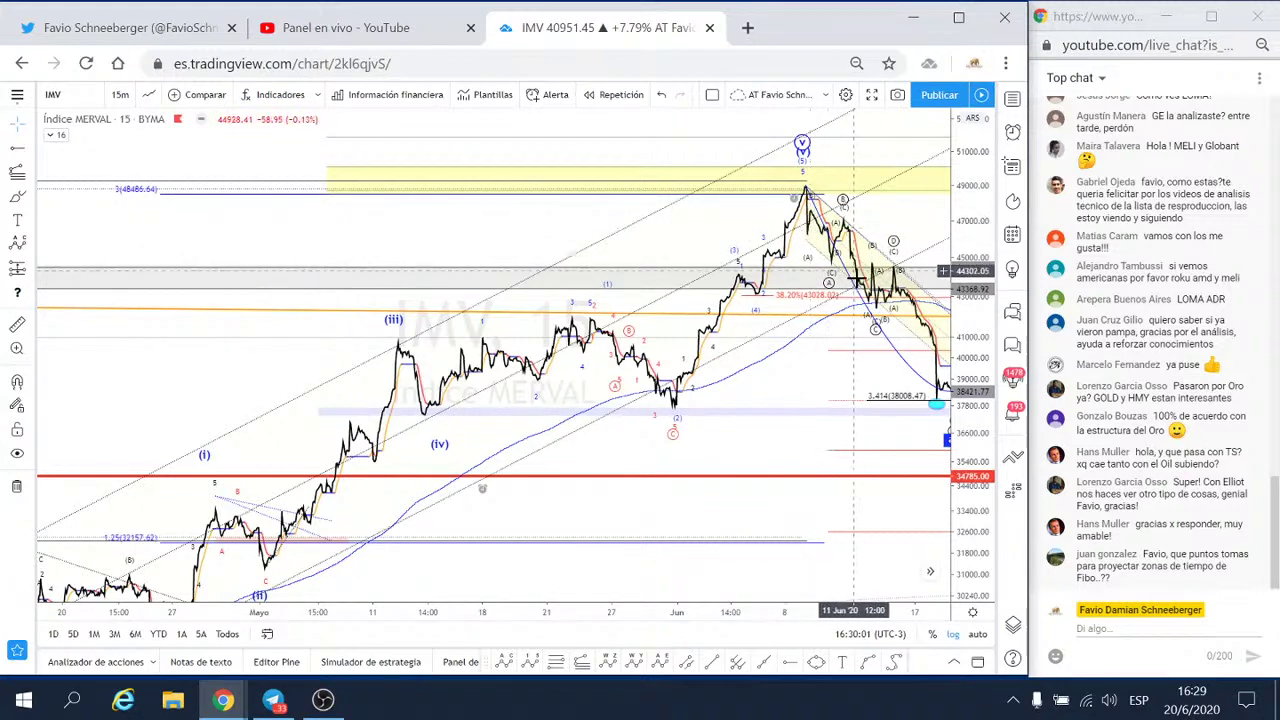
mouse_move(814, 363)
left_mouse_down()
mouse_move(637, 389)
mouse_move(596, 337)
left_mouse_up()
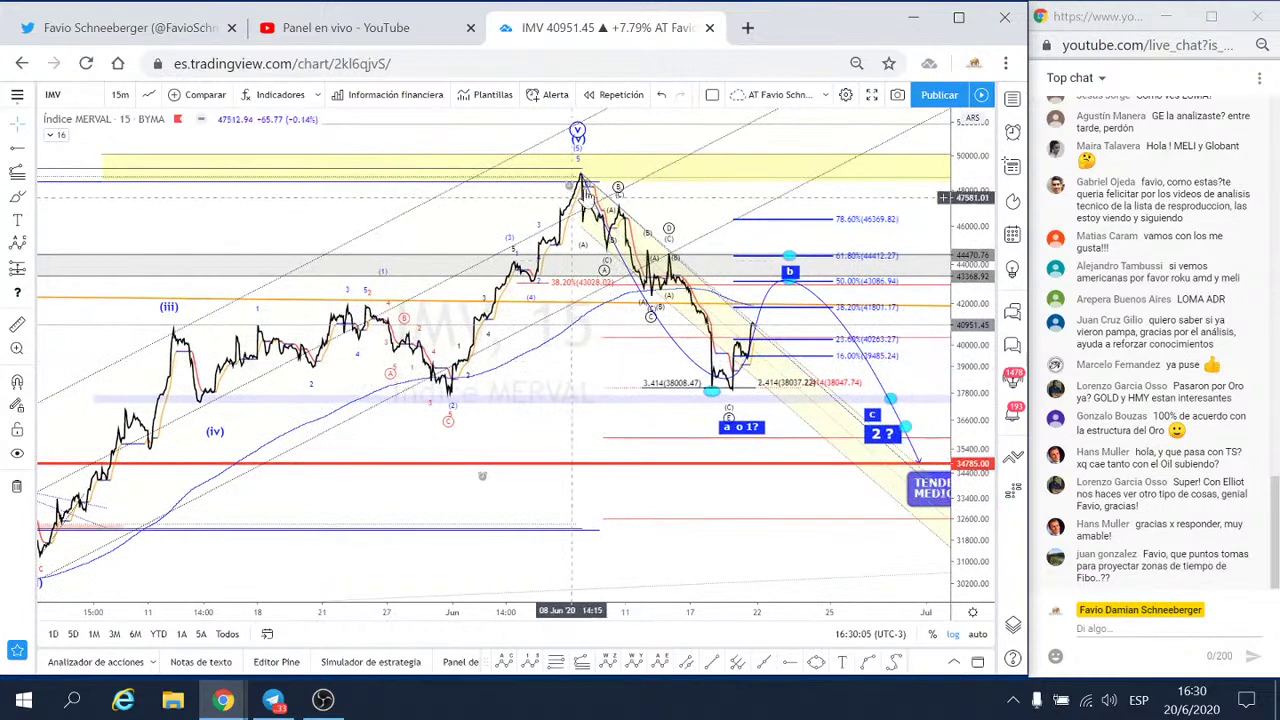
scroll(737, 400, "down", 1)
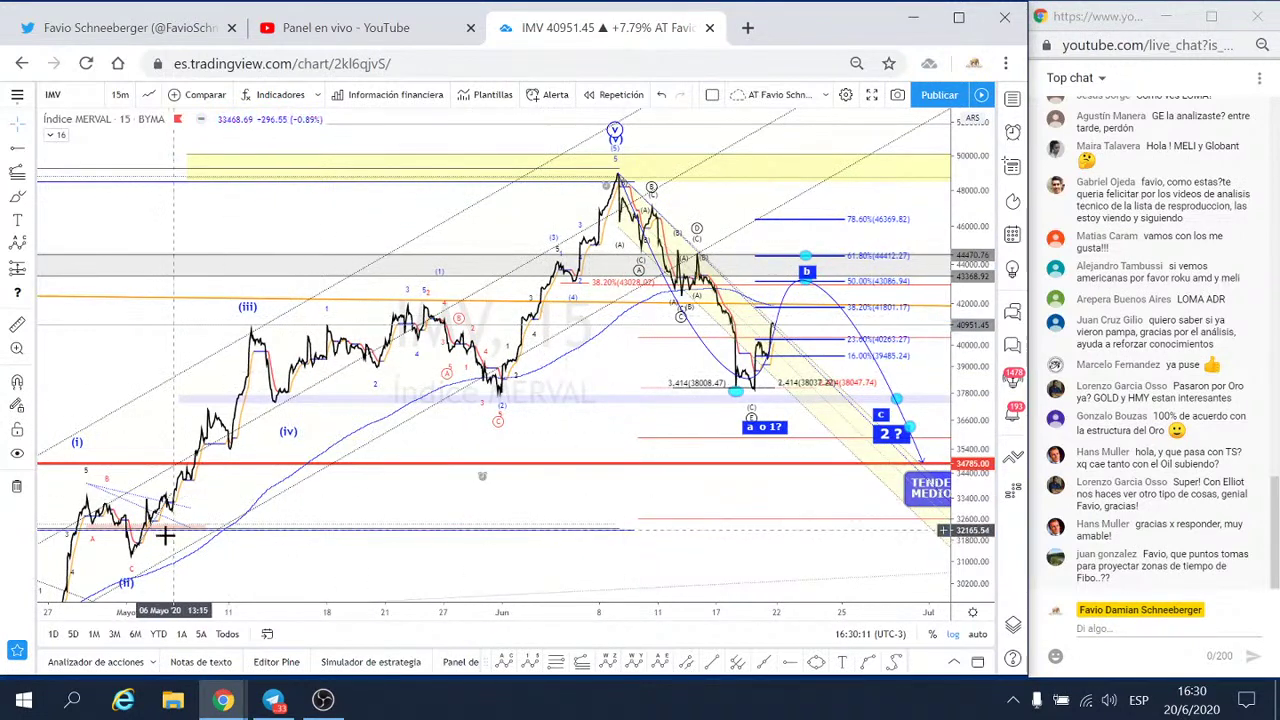
scroll(676, 368, "up", 2)
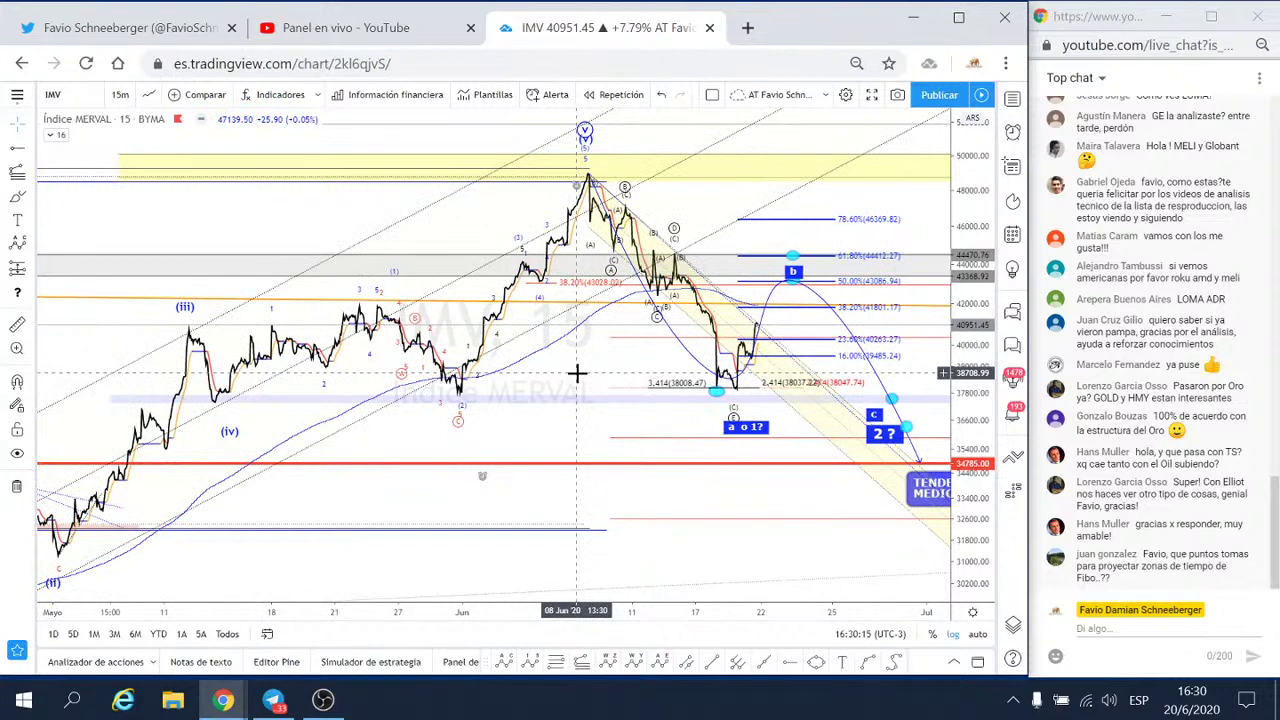
scroll(605, 350, "up", 1)
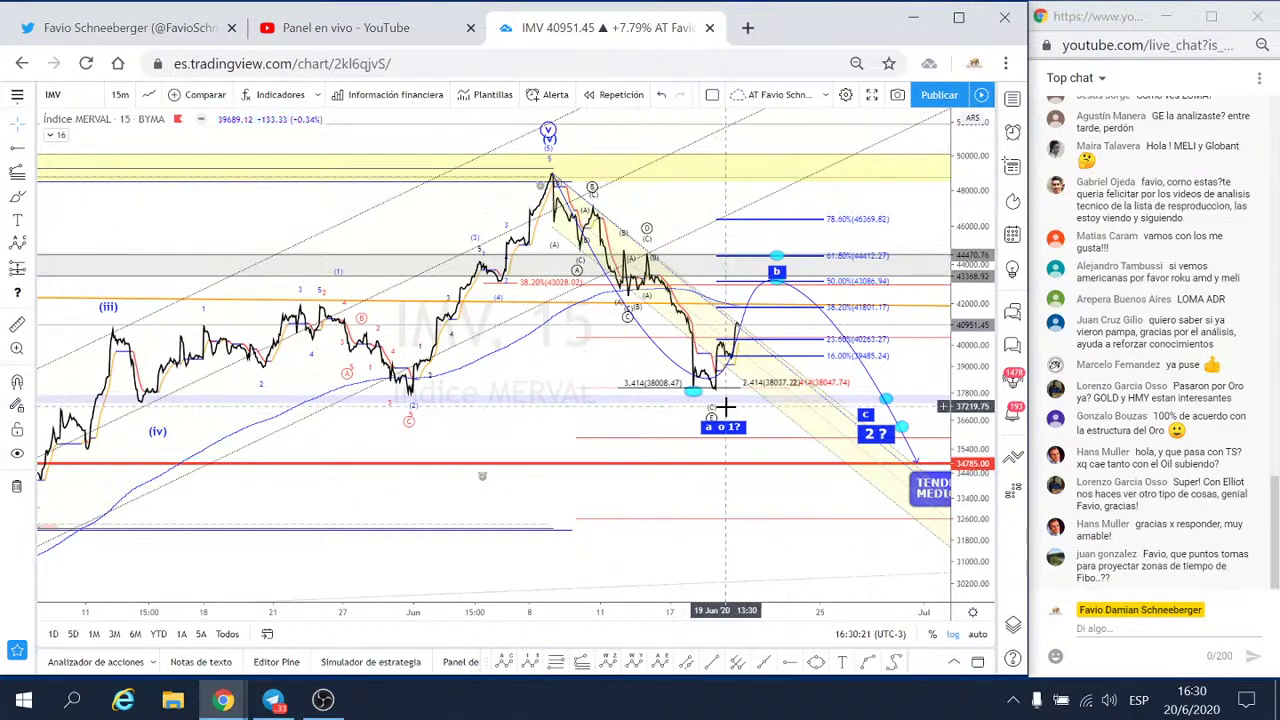
scroll(610, 397, "down", 1)
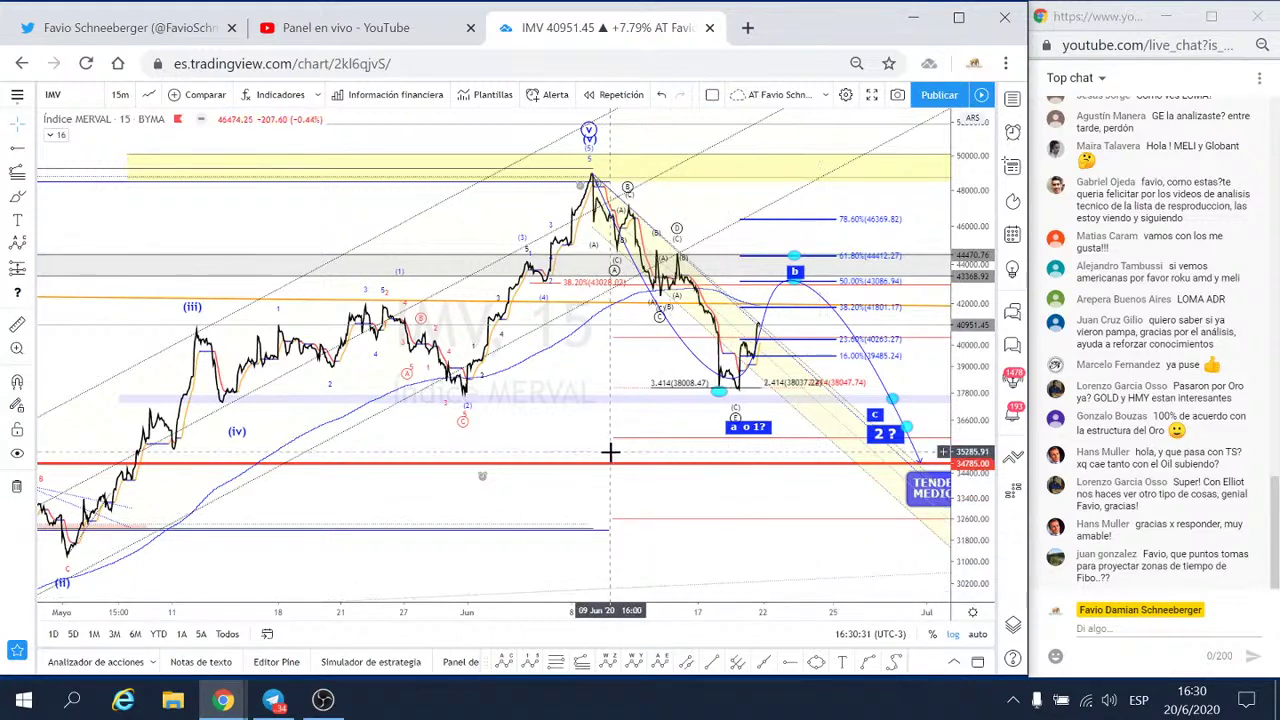
left_click_drag(620, 352, 596, 365)
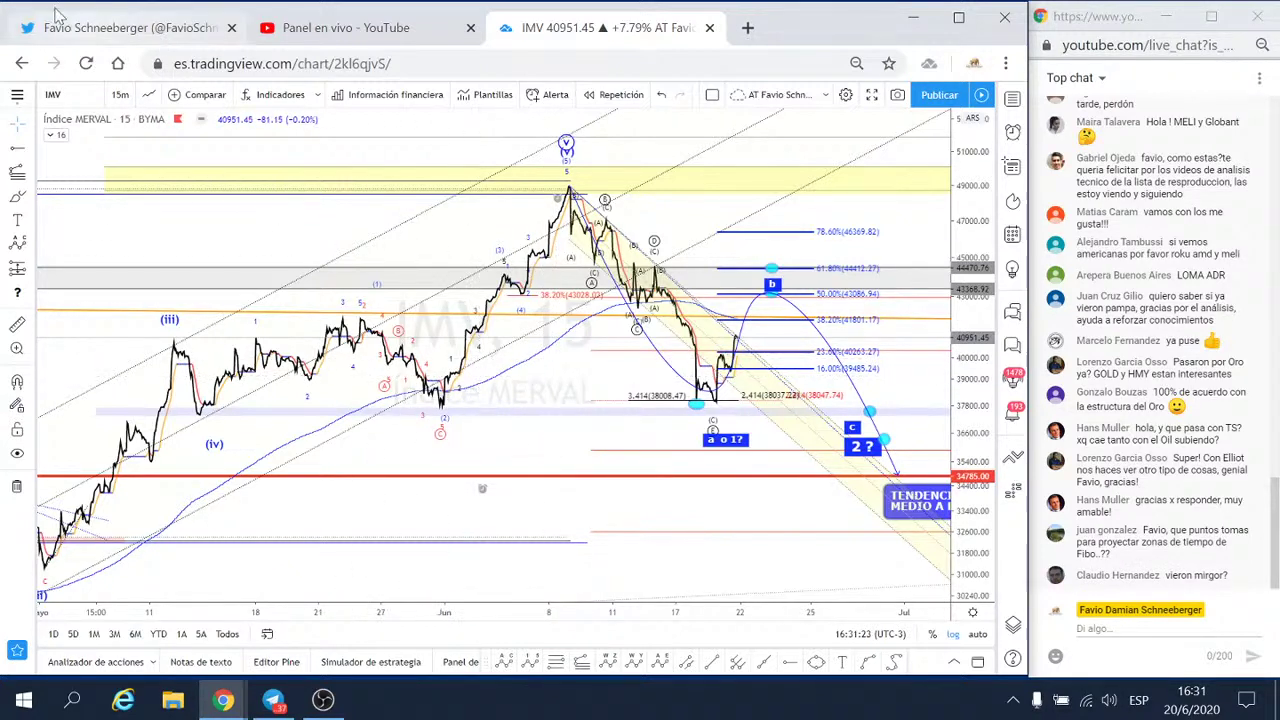
- Load MERCADOLIBRE INC (MELI, NASDAQ) and keep the 15-minute interval
left_click(52, 94)
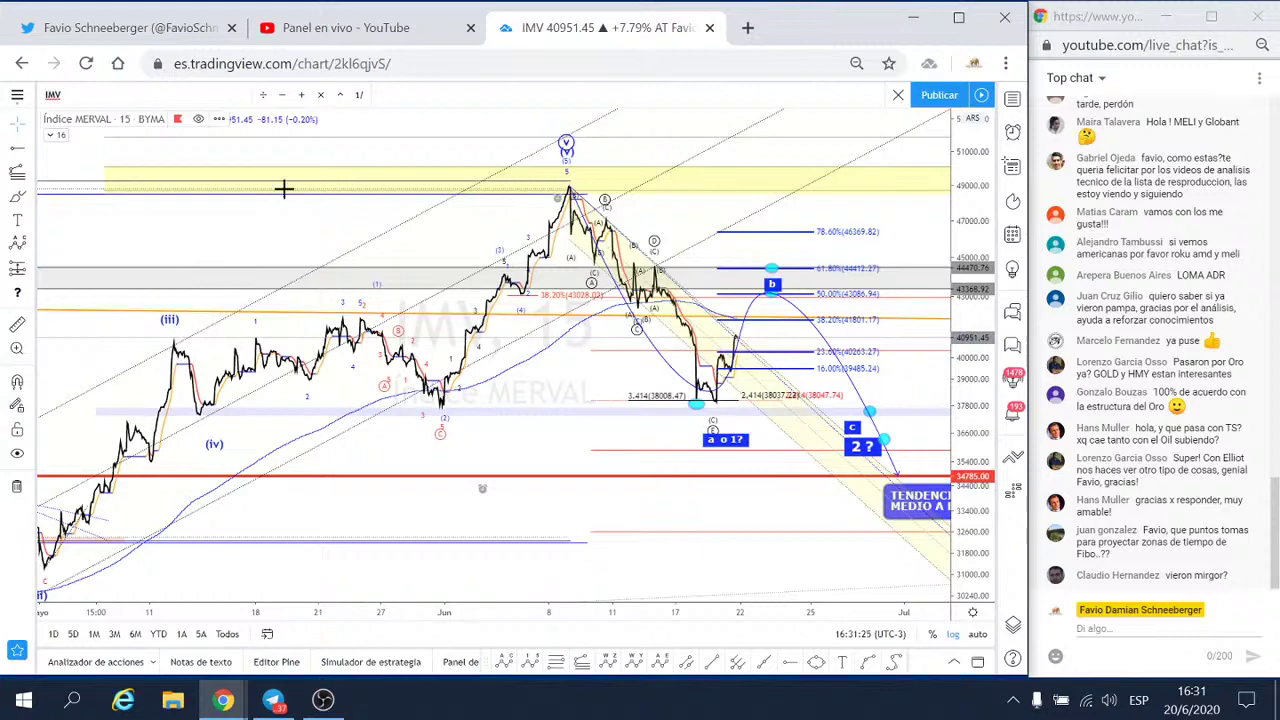
type("MELI")
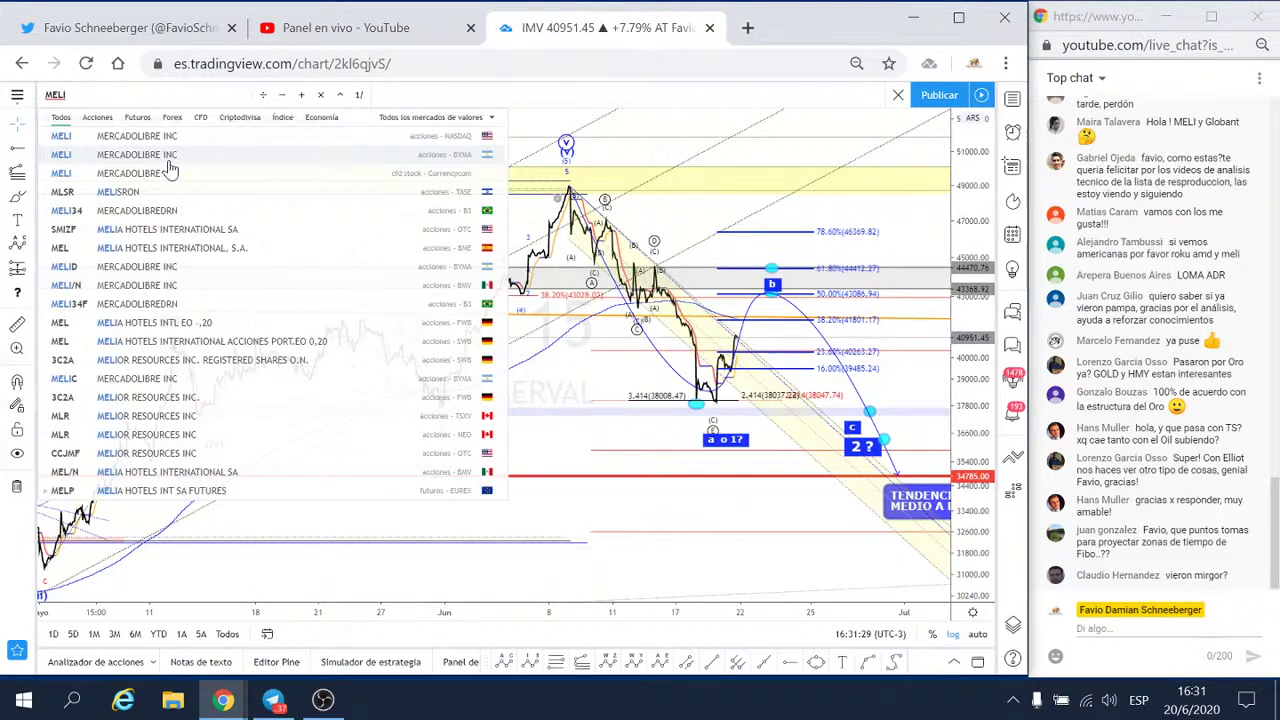
left_click(210, 137)
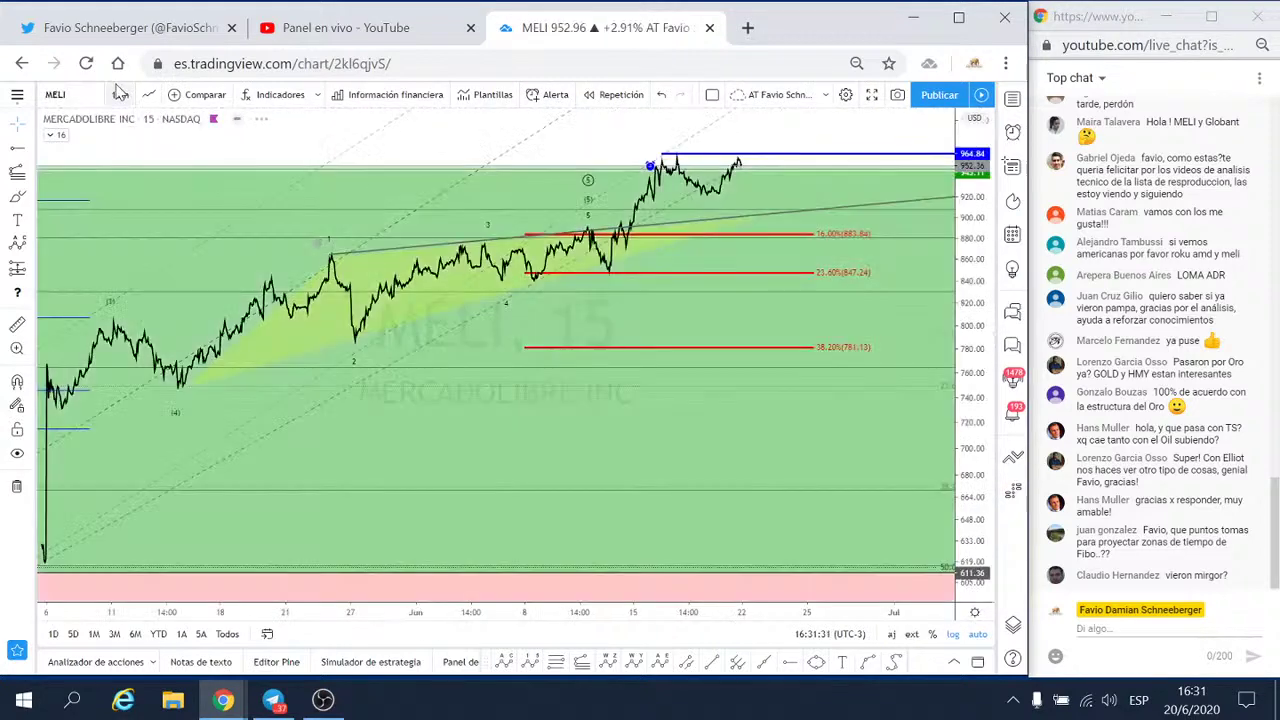
left_click(120, 94)
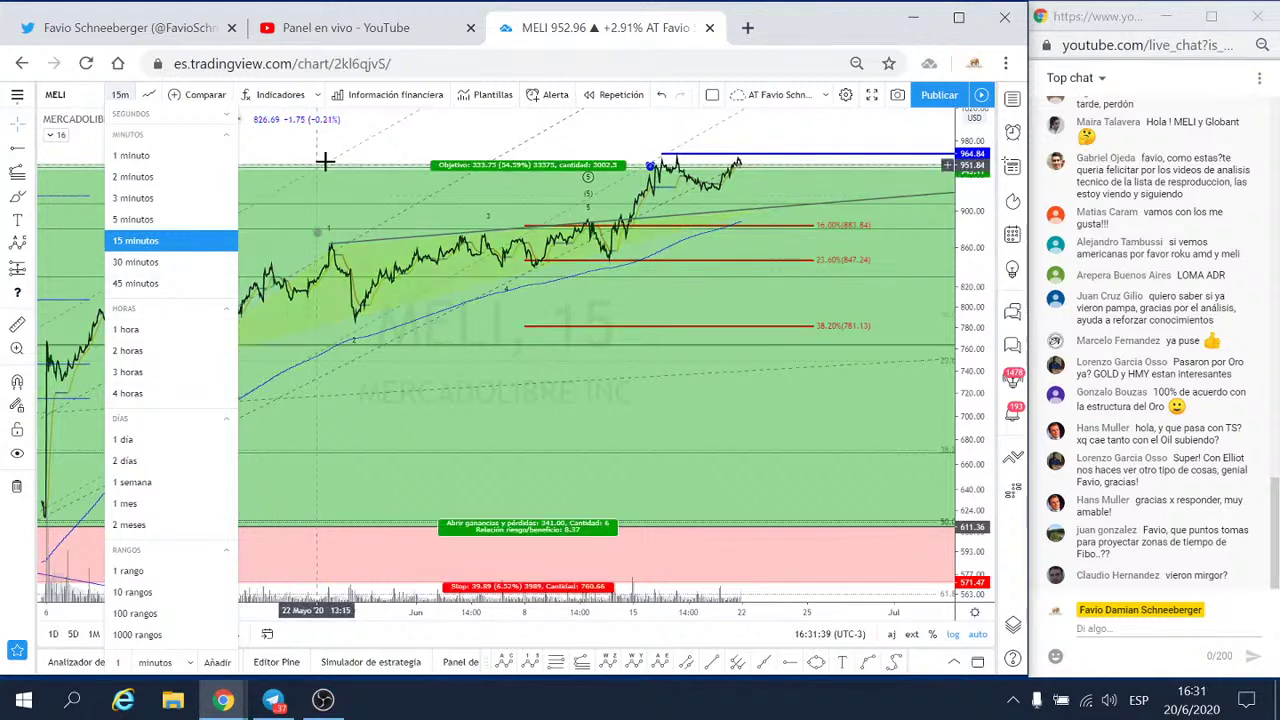
left_click(455, 128)
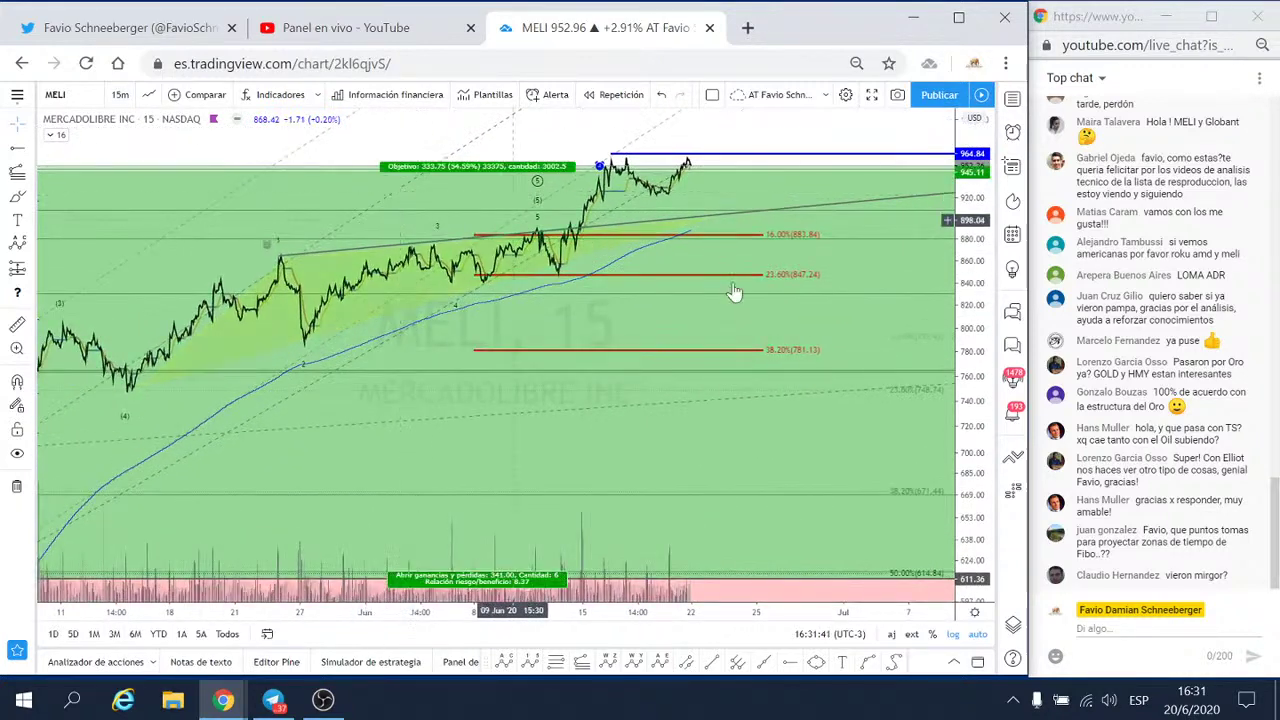
- Frame recent MELI action with future space, then select the long-position target and Fibonacci levels
left_click_drag(840, 380, 790, 380)
scroll(790, 380, "down", 3)
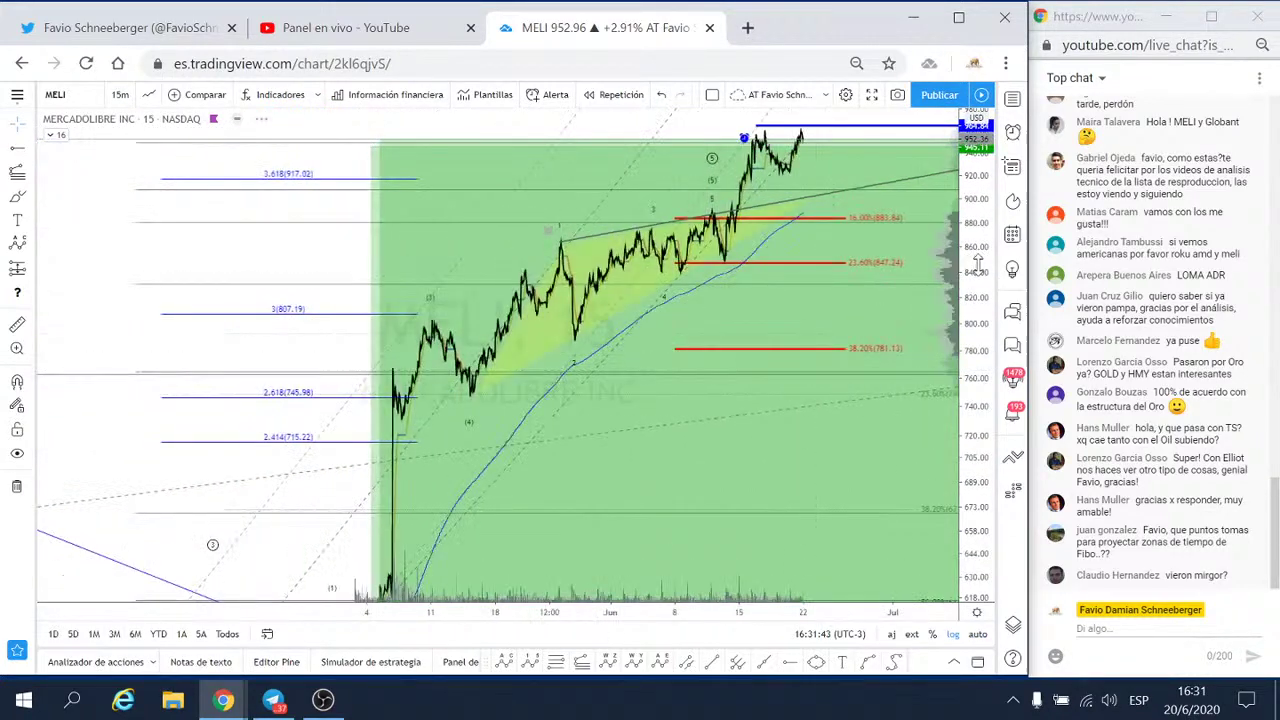
left_click_drag(972, 390, 972, 410)
left_click_drag(938, 253, 686, 220)
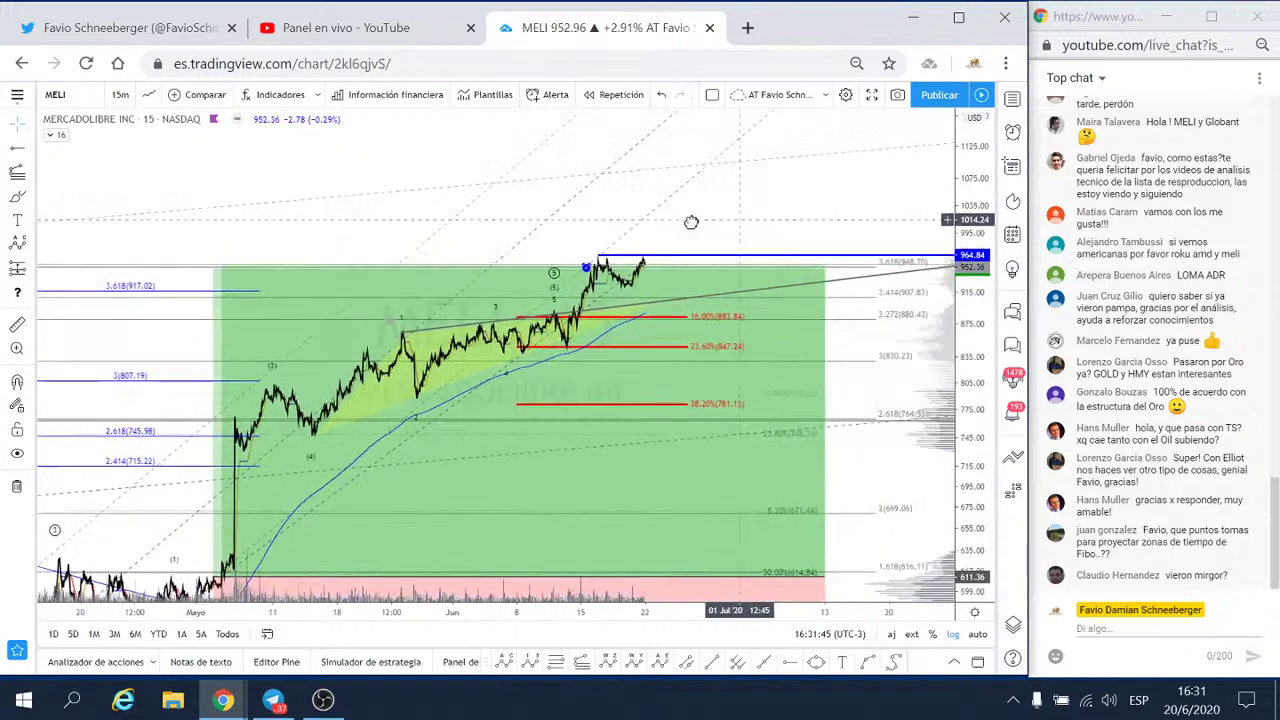
left_click(487, 286)
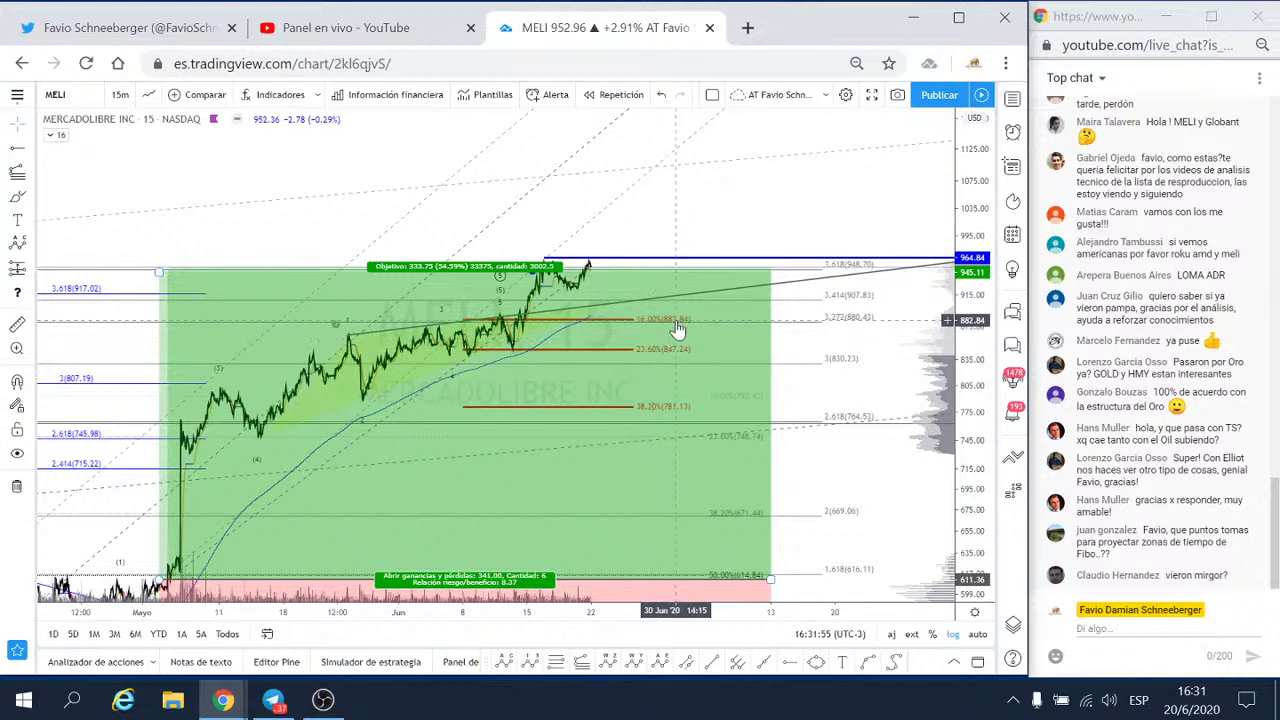
left_click(549, 350)
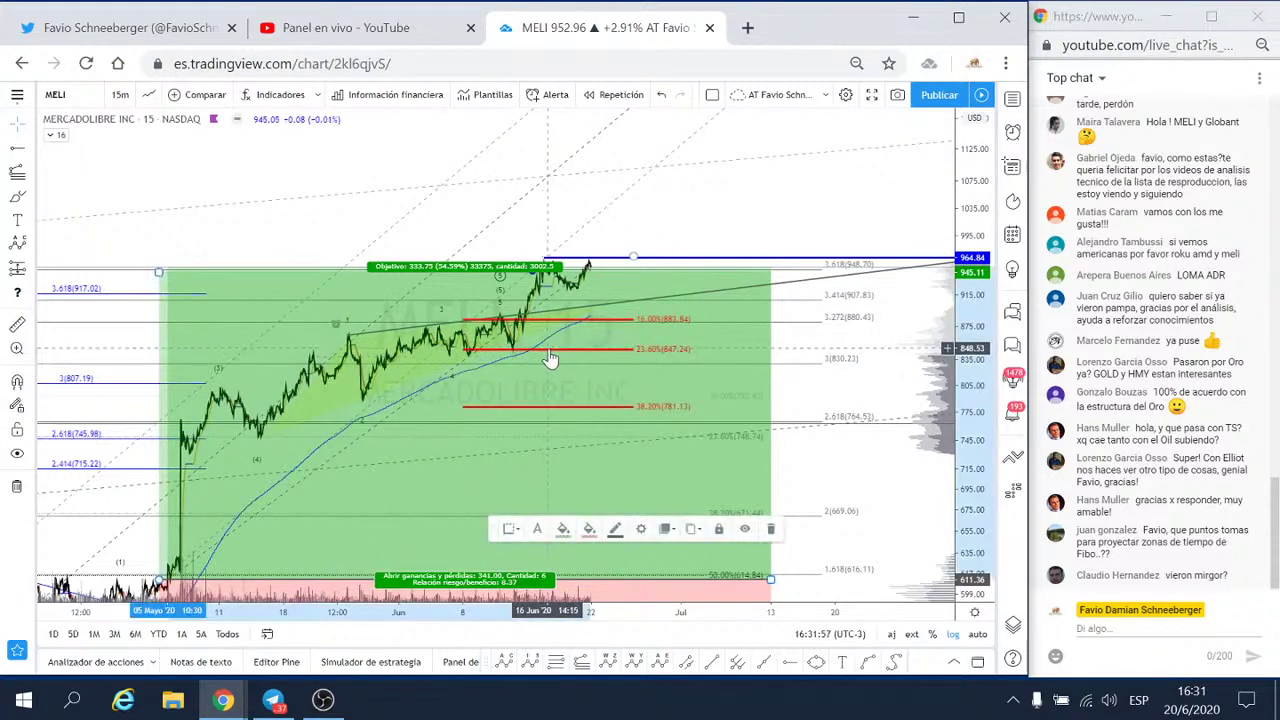
- Drag the red Fibonacci retracement's right end so its levels extend toward the latest MELI bars
left_click(653, 258)
left_click_drag(653, 258, 665, 259)
left_click(656, 293)
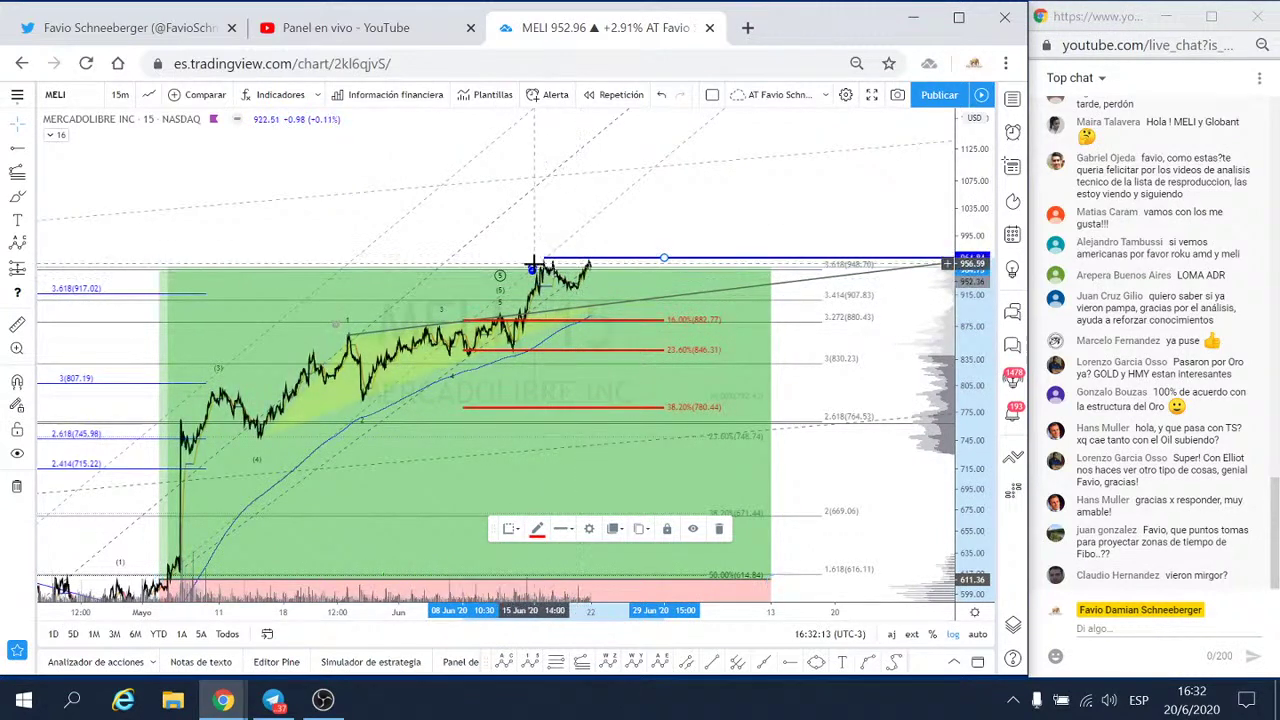
- Clear the selection and pan the 15-minute chart toward earlier May prices and higher levels
left_click(662, 247)
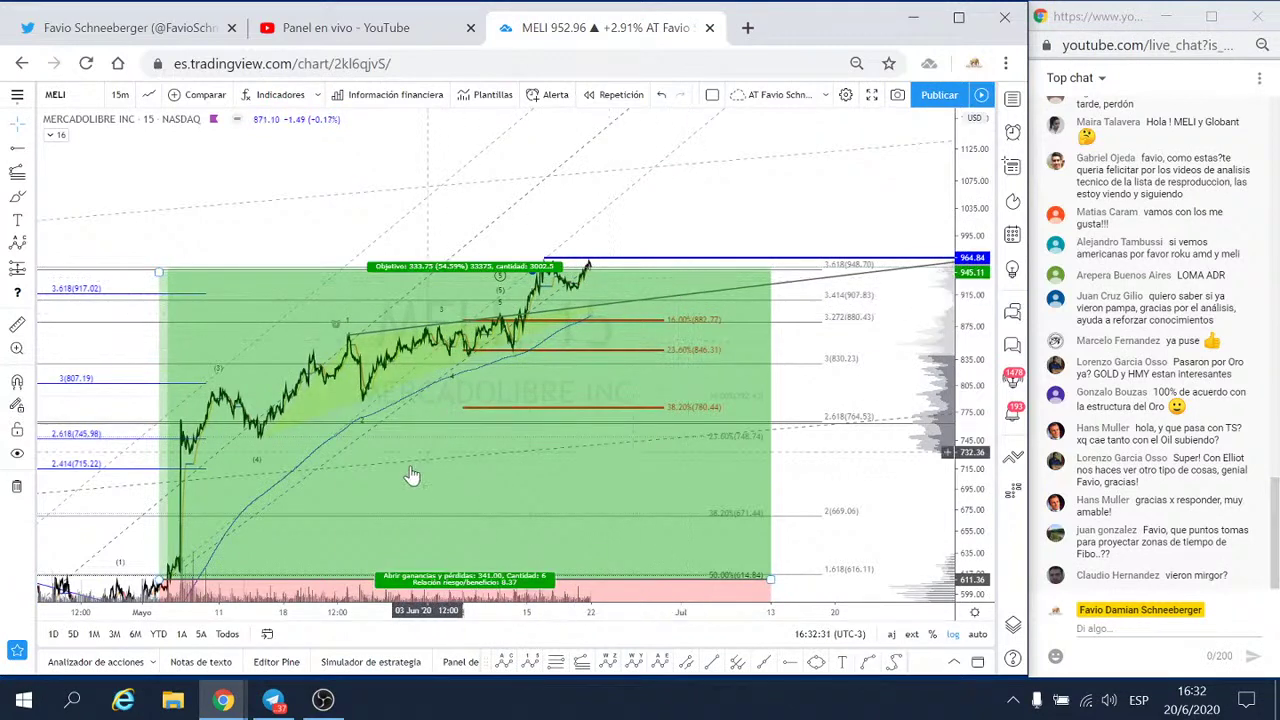
left_click_drag(90, 528, 182, 508)
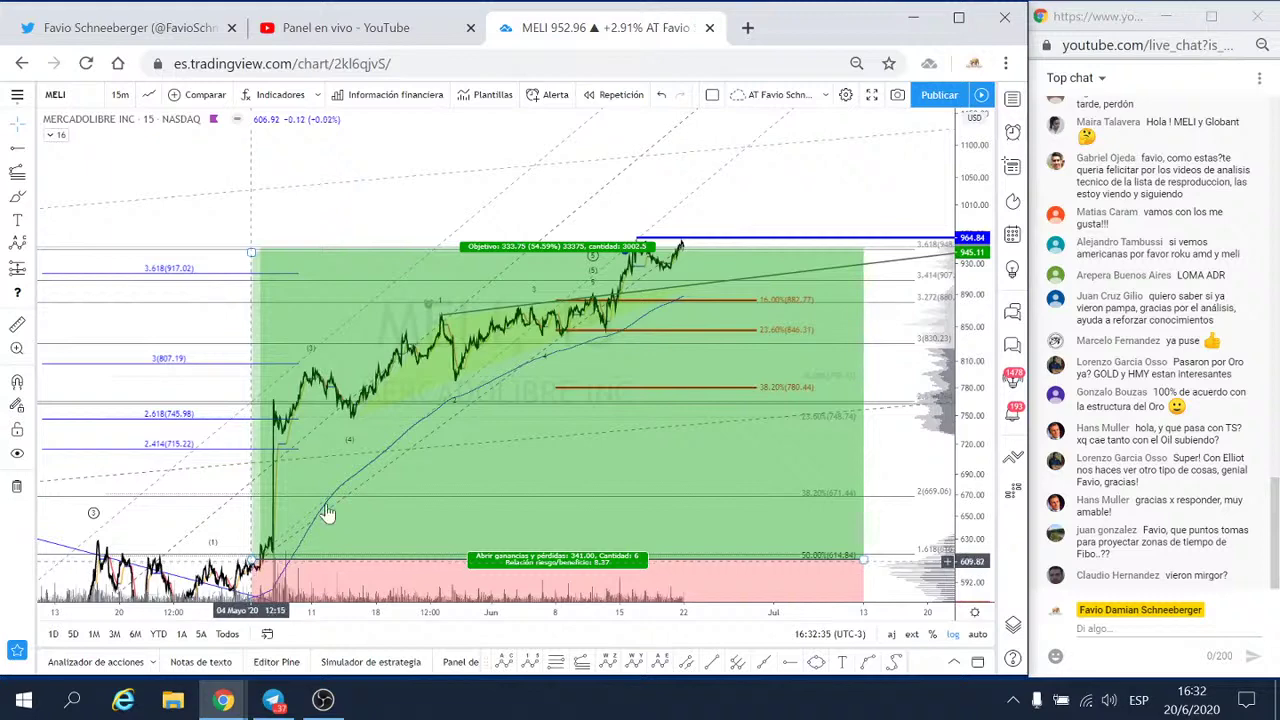
left_click_drag(808, 206, 635, 247)
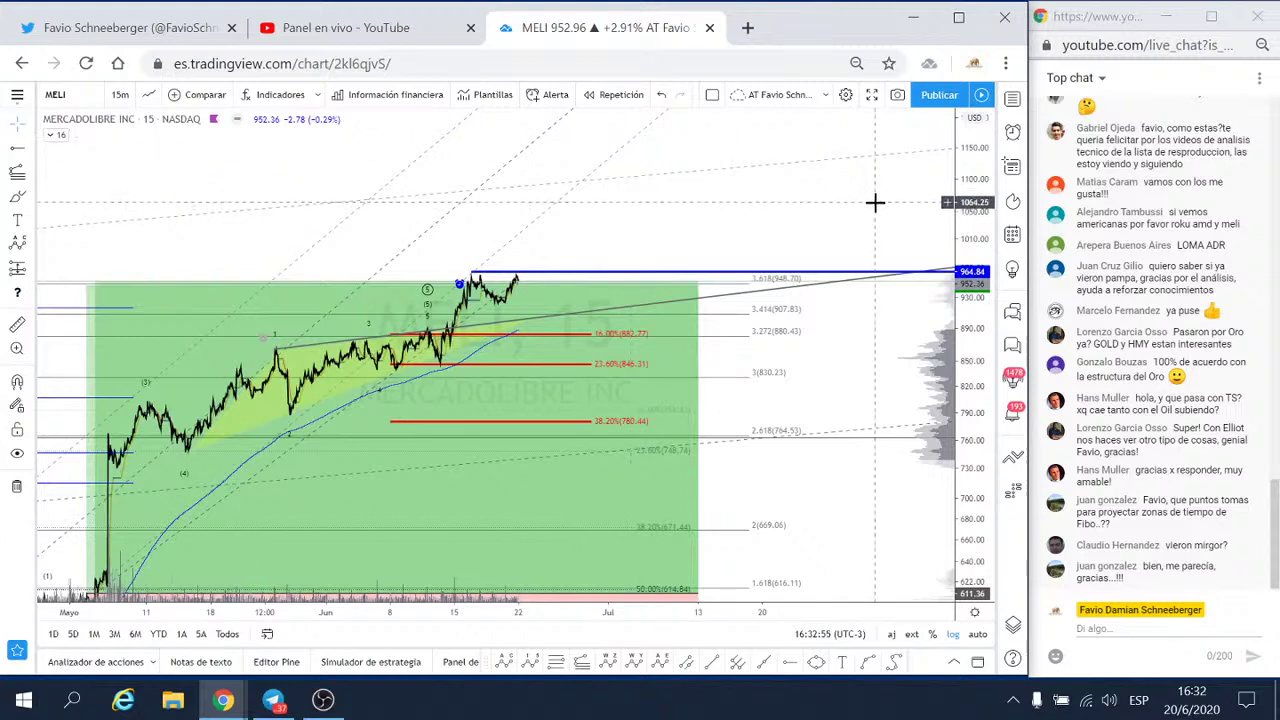
left_click_drag(957, 200, 551, 460)
- Switch the MELI chart to the 1 día interval and bring the price history into view
left_click_drag(860, 217, 381, 313)
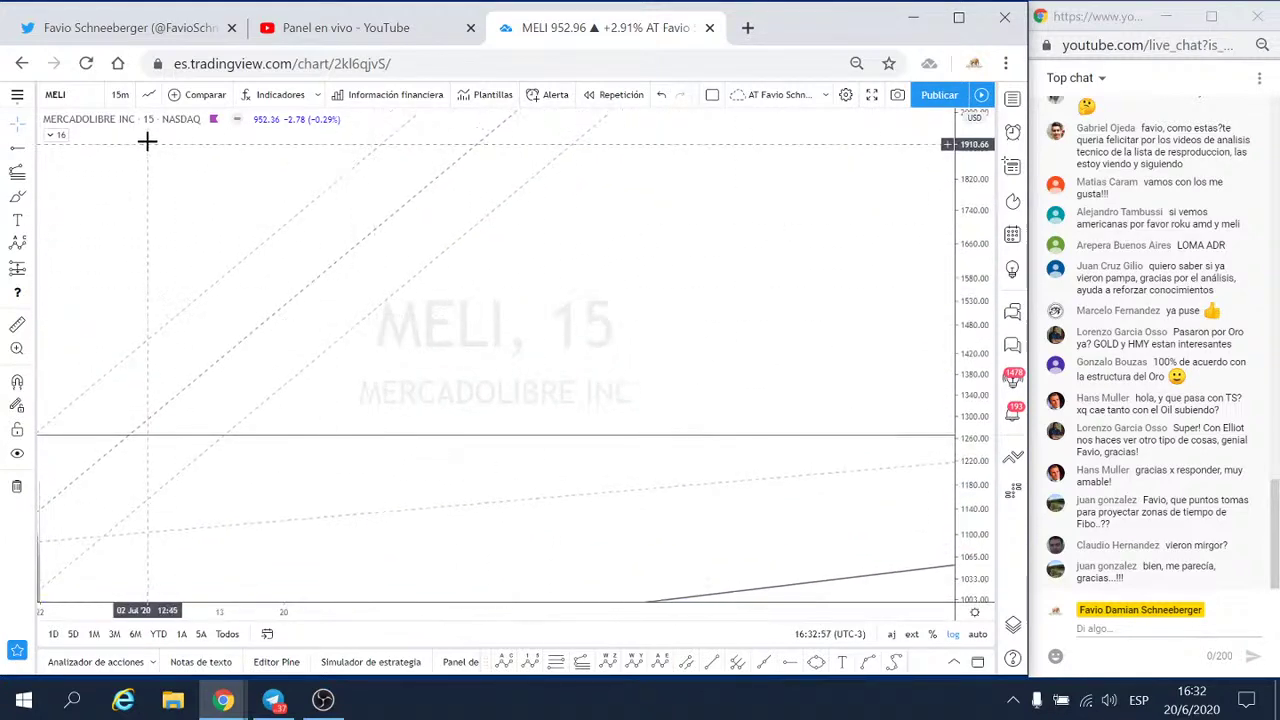
left_click(121, 95)
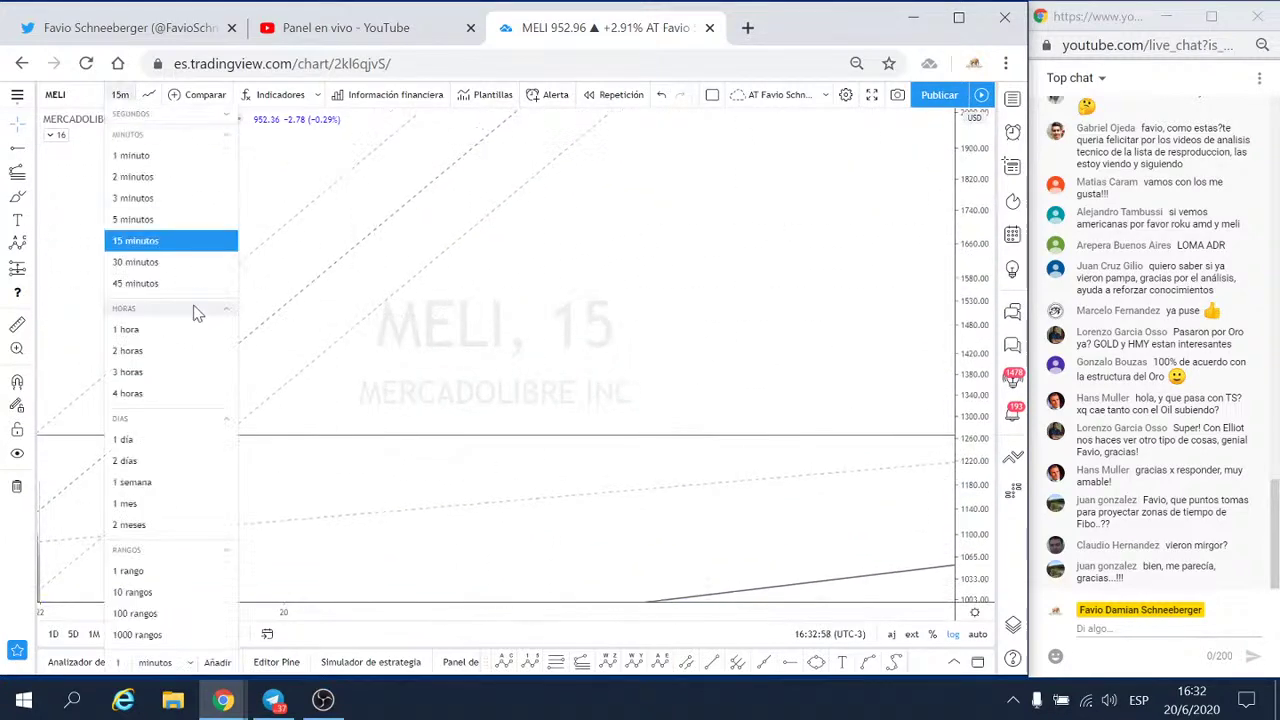
left_click(128, 440)
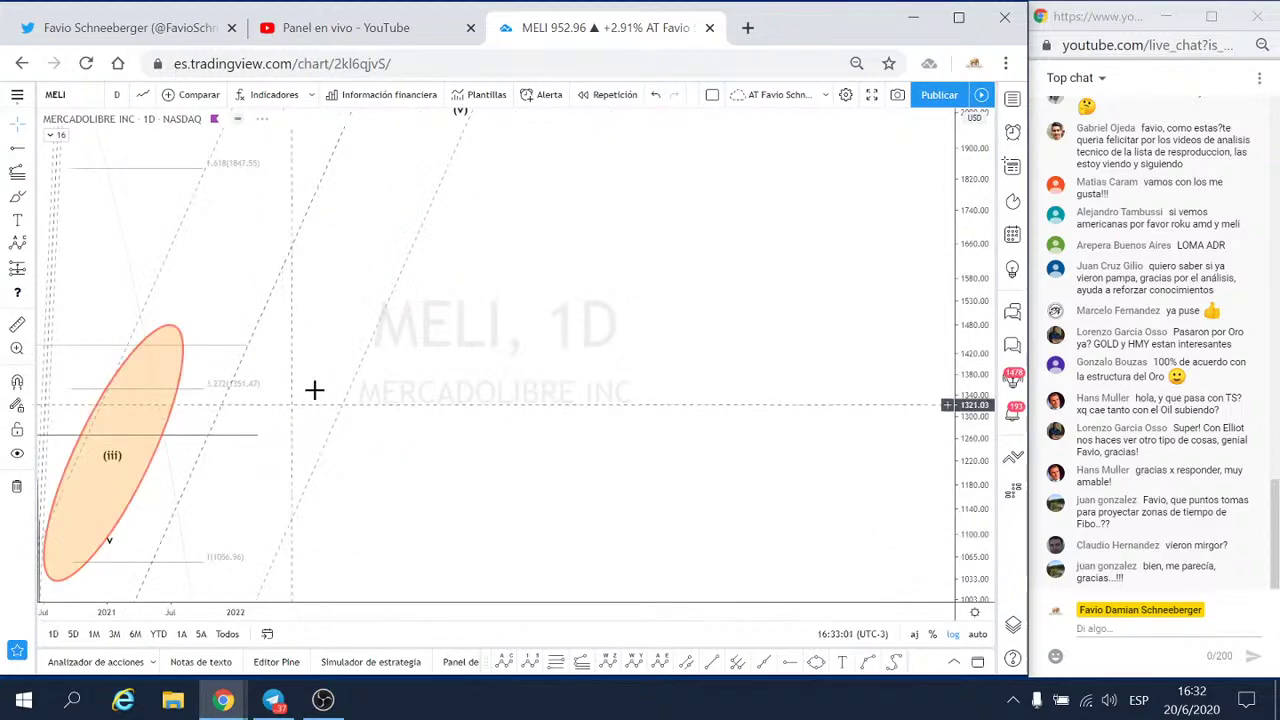
left_click_drag(426, 534, 795, 415)
scroll(666, 480, "down", 5)
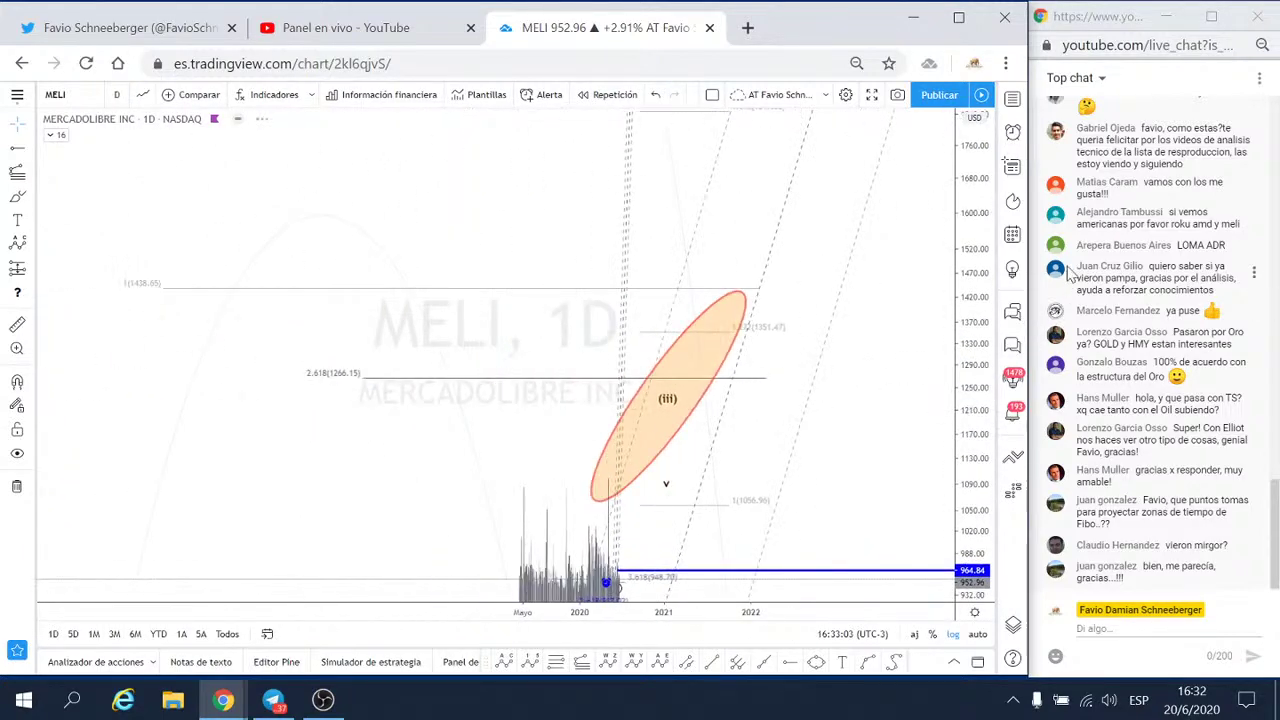
scroll(666, 480, "down", 3)
- Rescale the price axis to frame the long-term wave count, then zoom into the June 2020 peak
left_click_drag(933, 537, 948, 342)
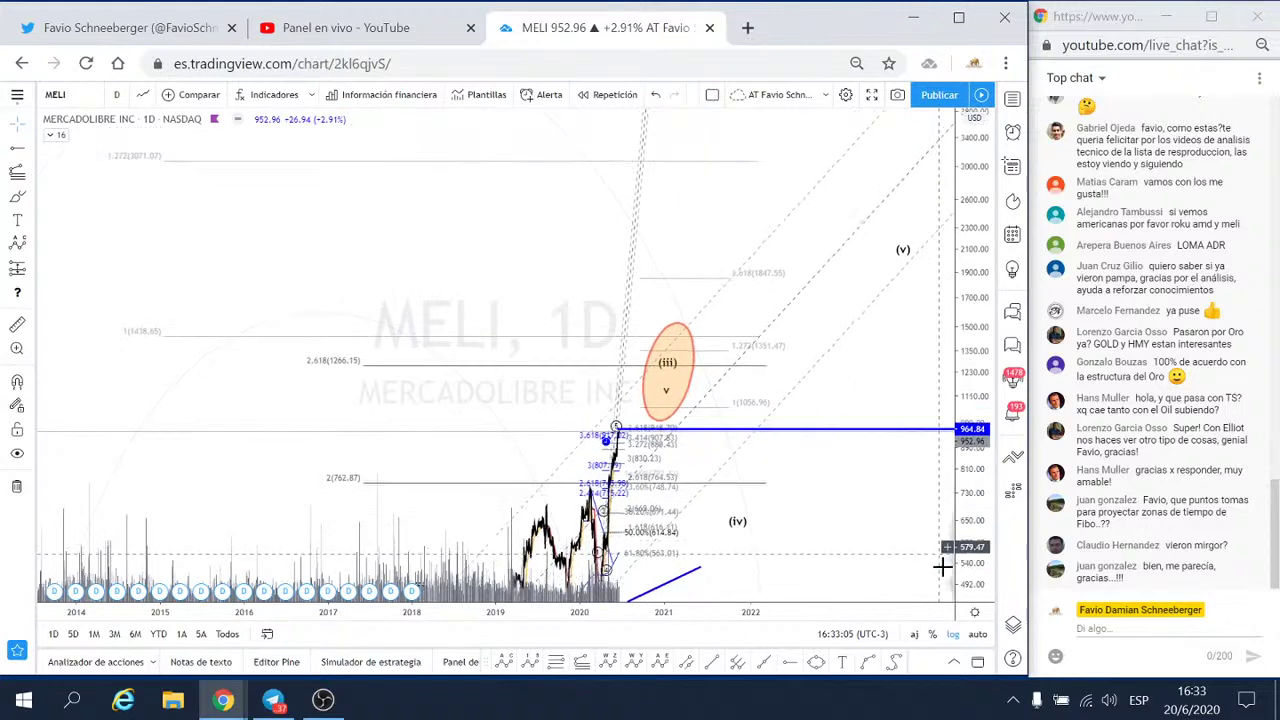
left_click_drag(970, 289, 970, 513)
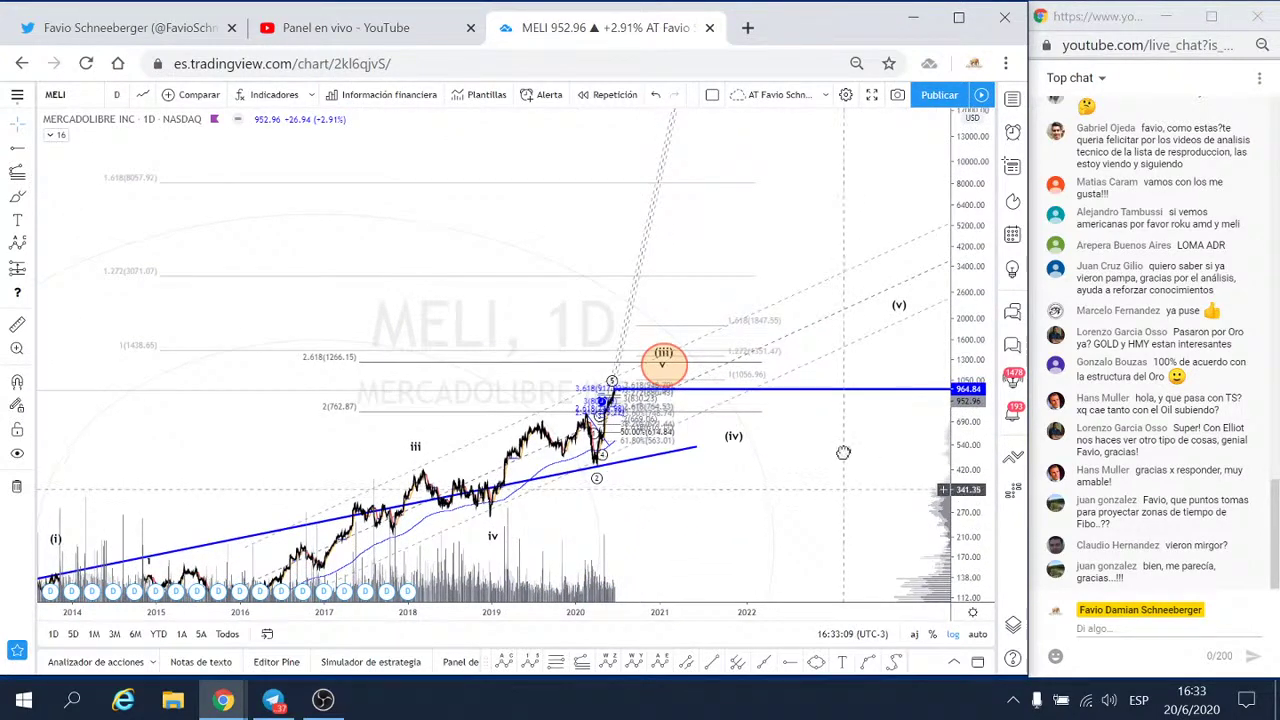
left_click_drag(845, 454, 846, 300)
left_click_drag(654, 403, 743, 471)
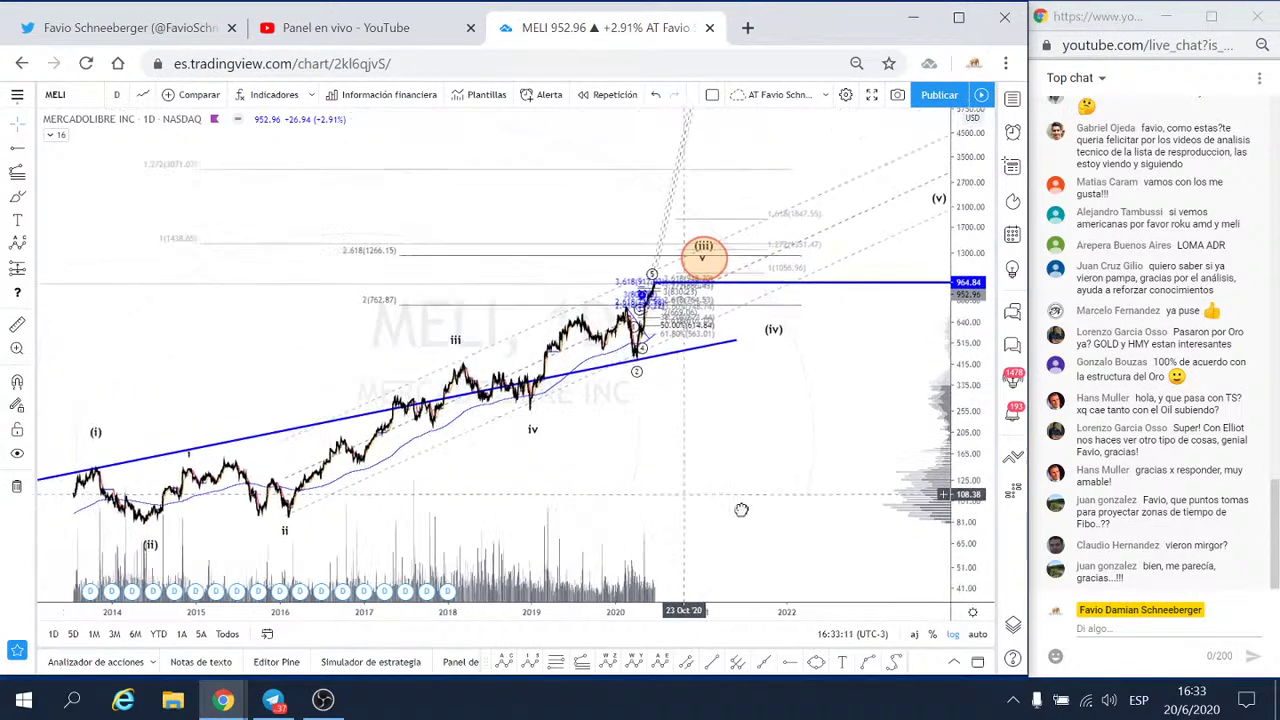
left_click_drag(978, 522, 966, 476)
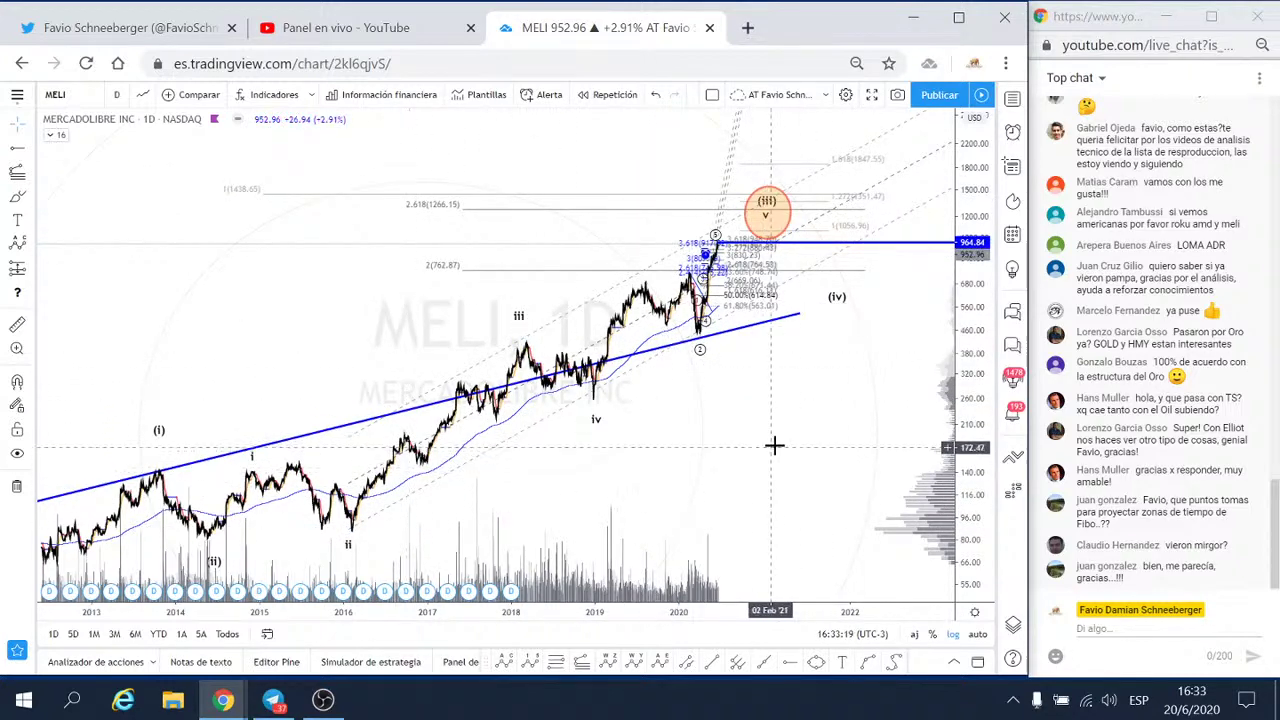
mouse_move(789, 418)
left_mouse_down()
mouse_move(765, 446)
mouse_move(771, 431)
left_mouse_up()
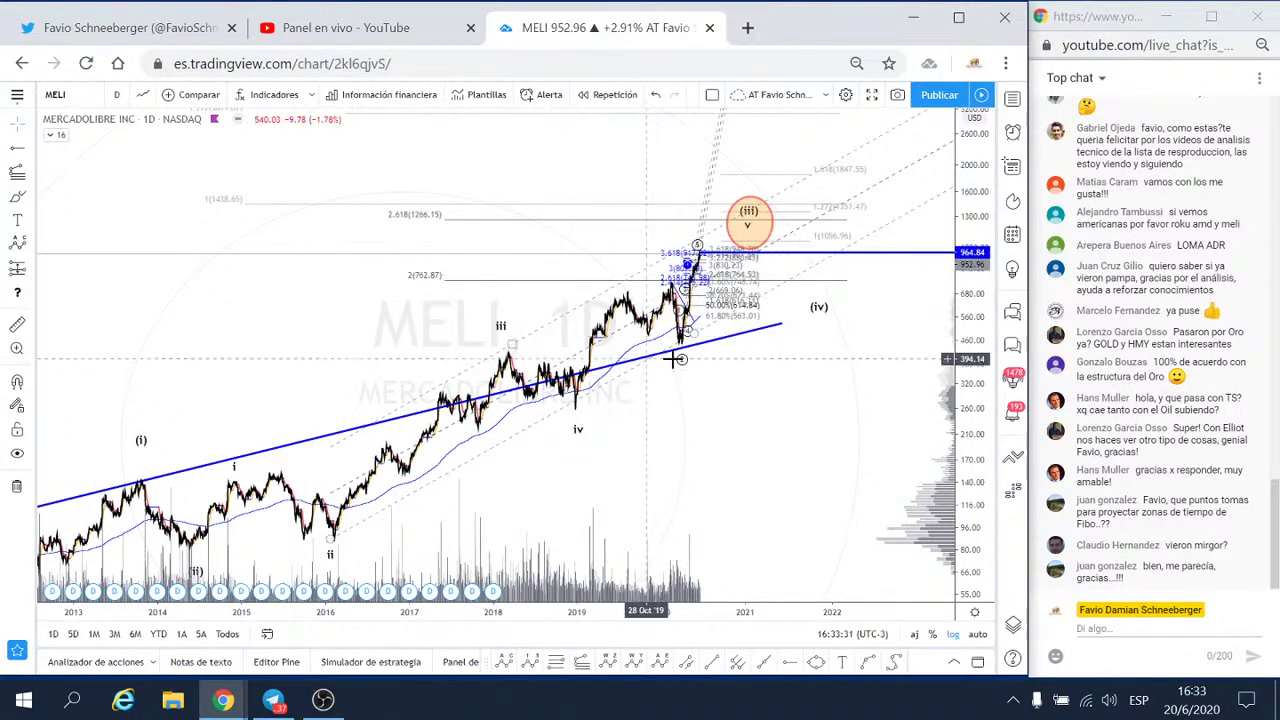
left_click_drag(886, 322, 775, 400)
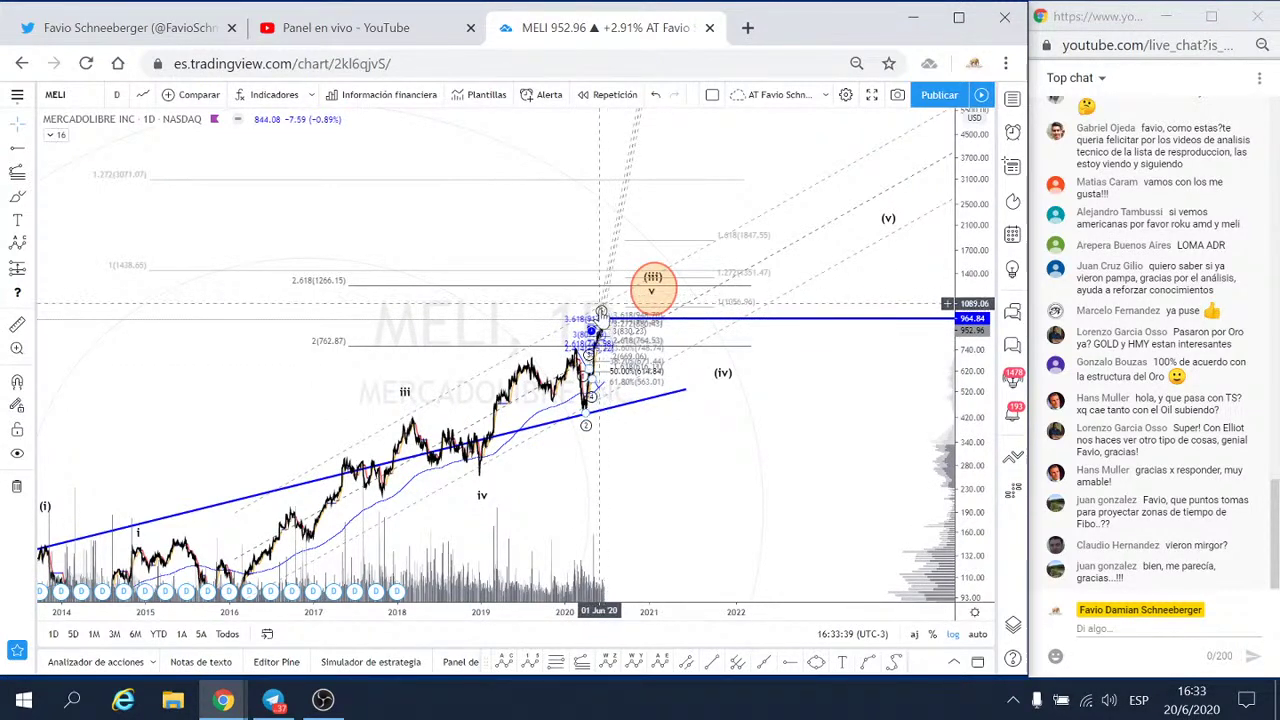
scroll(605, 313, "up", 3)
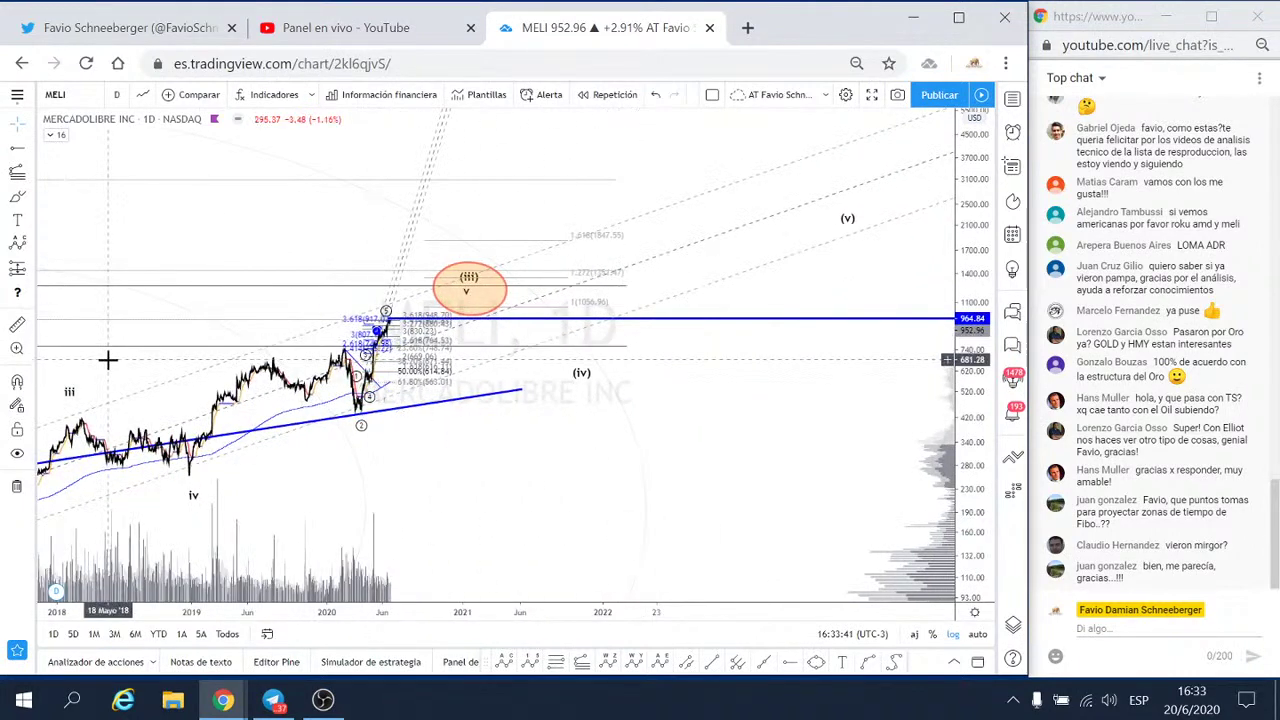
left_click(17, 348)
left_click_drag(357, 275, 408, 340)
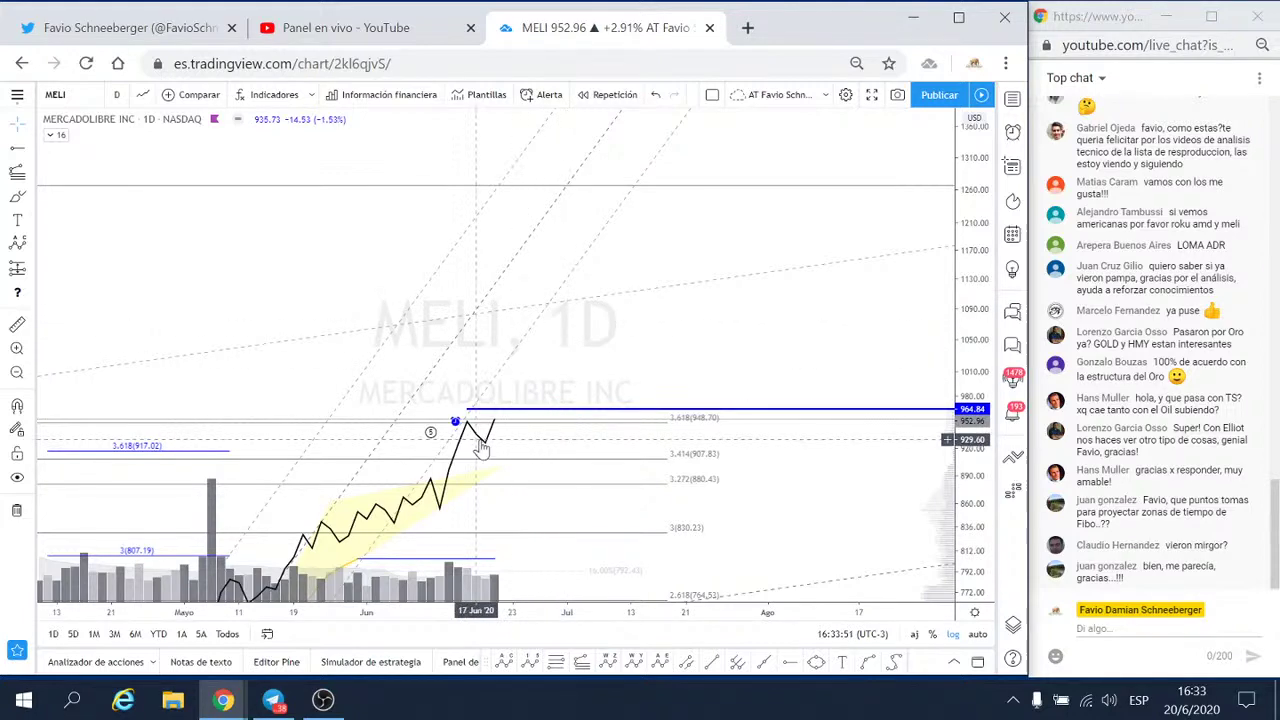
- Zoom out the daily MELI chart for wider history and price range, with the latest candles centred
mouse_move(600, 342)
left_mouse_down()
mouse_move(620, 300)
mouse_move(894, 183)
left_mouse_up()
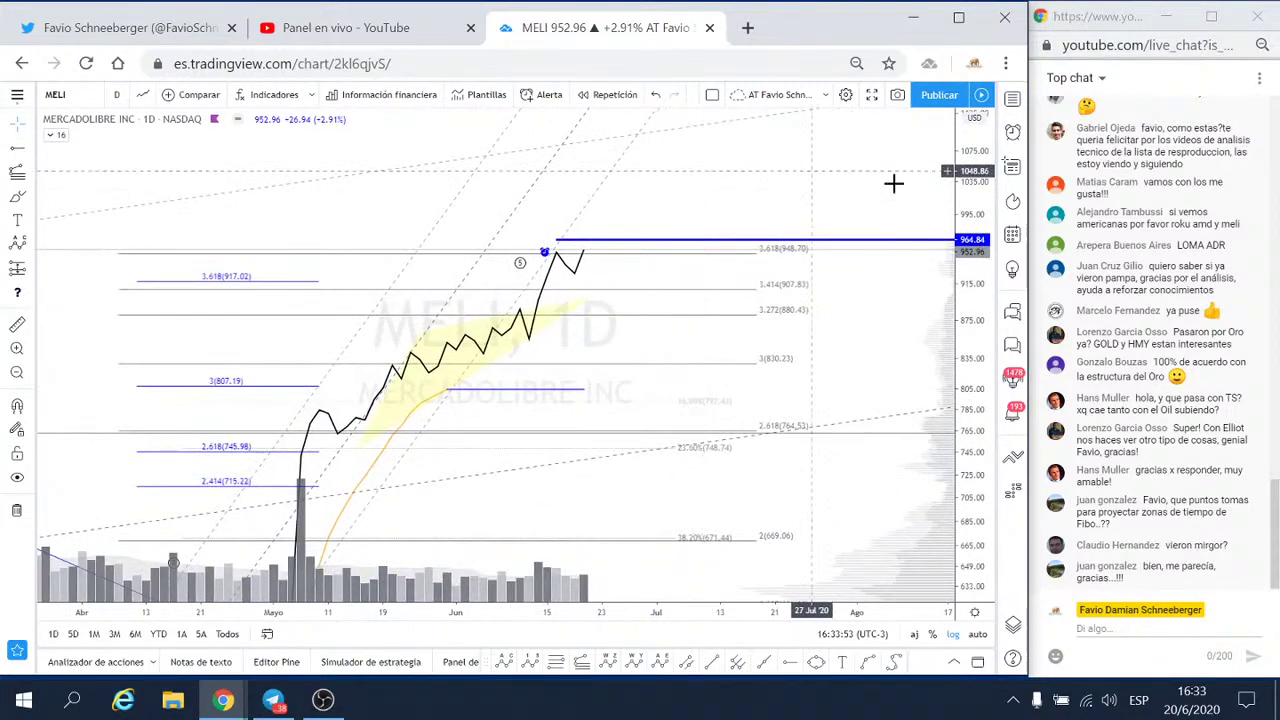
mouse_move(965, 200)
left_mouse_down()
mouse_move(955, 418)
mouse_move(966, 387)
mouse_move(970, 415)
left_mouse_up()
scroll(955, 418, "down", 1)
scroll(958, 405, "down", 1)
scroll(962, 392, "down", 1)
scroll(965, 380, "down", 1)
scroll(966, 387, "down", 1)
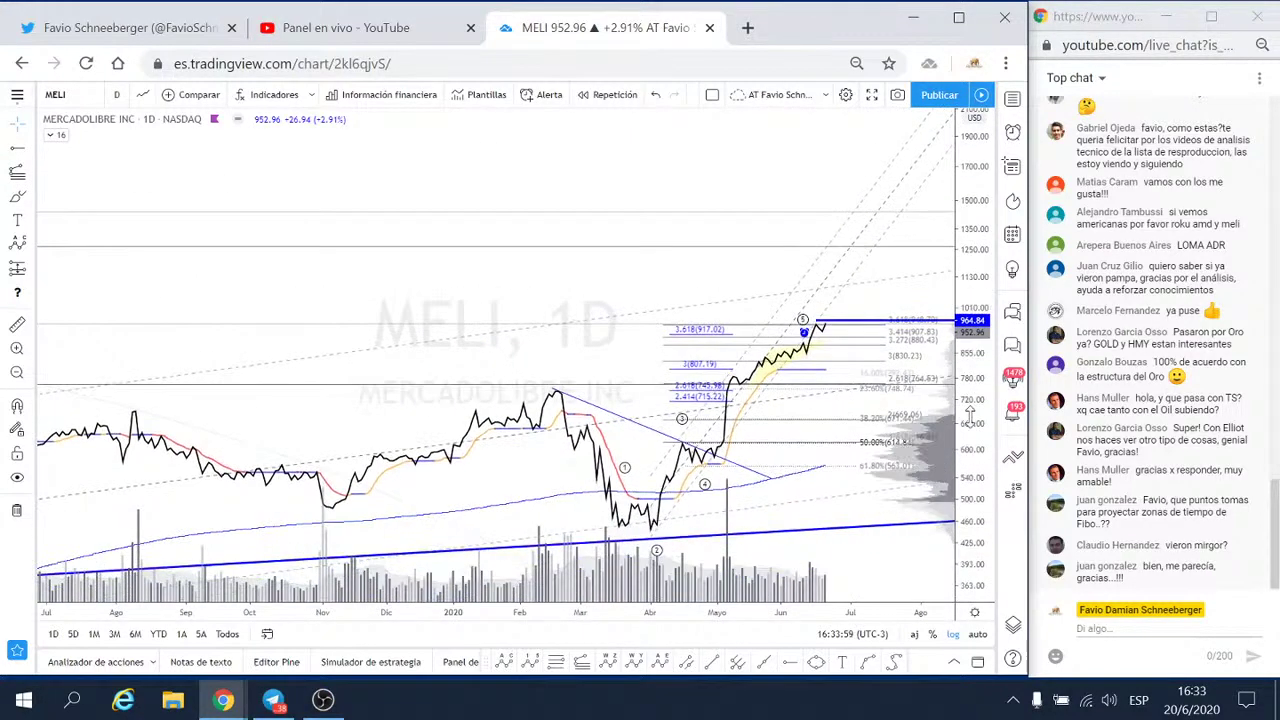
left_click_drag(727, 288, 544, 246)
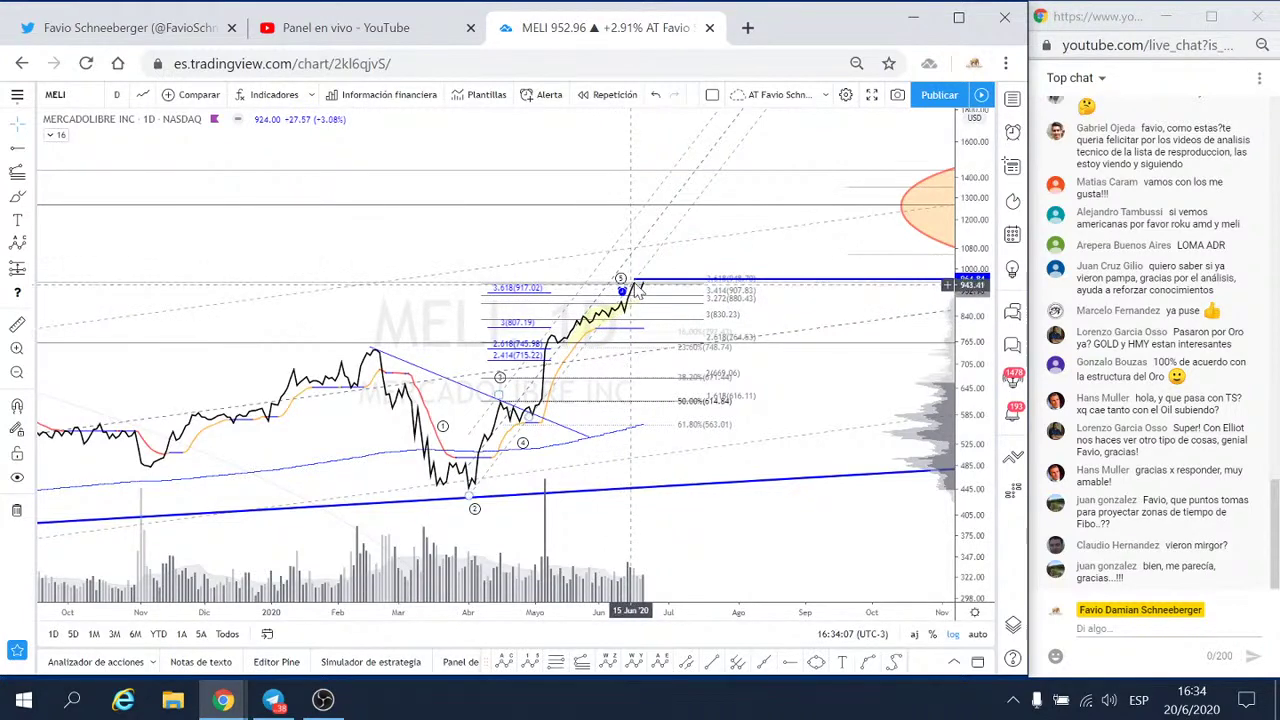
scroll(622, 265, "up", 2)
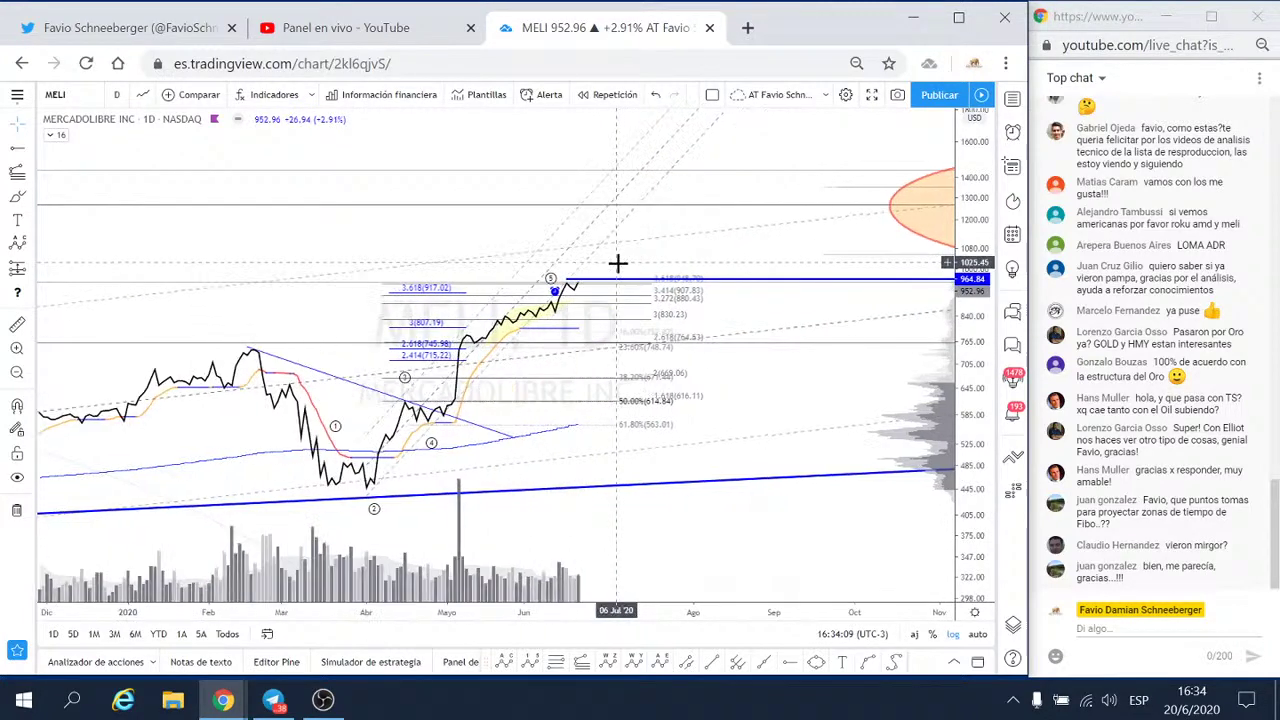
scroll(617, 263, "down", 2)
scroll(617, 263, "down", 2)
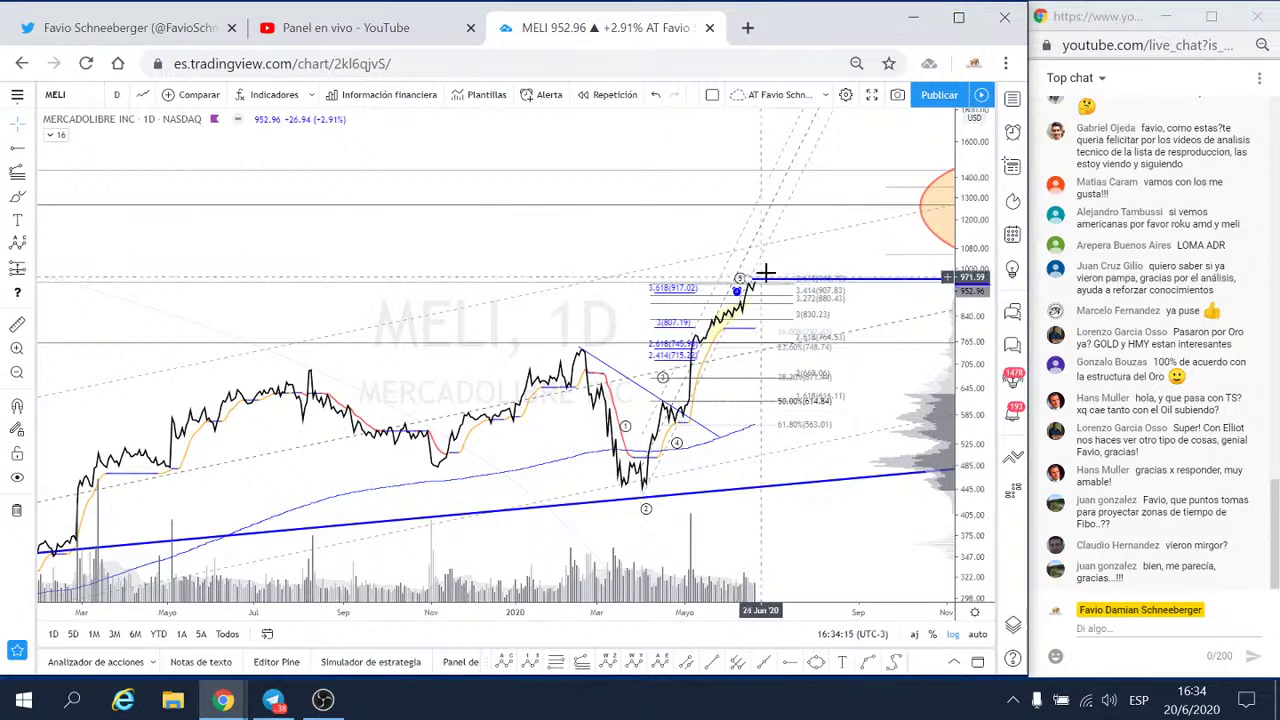
scroll(752, 280, "up", 1)
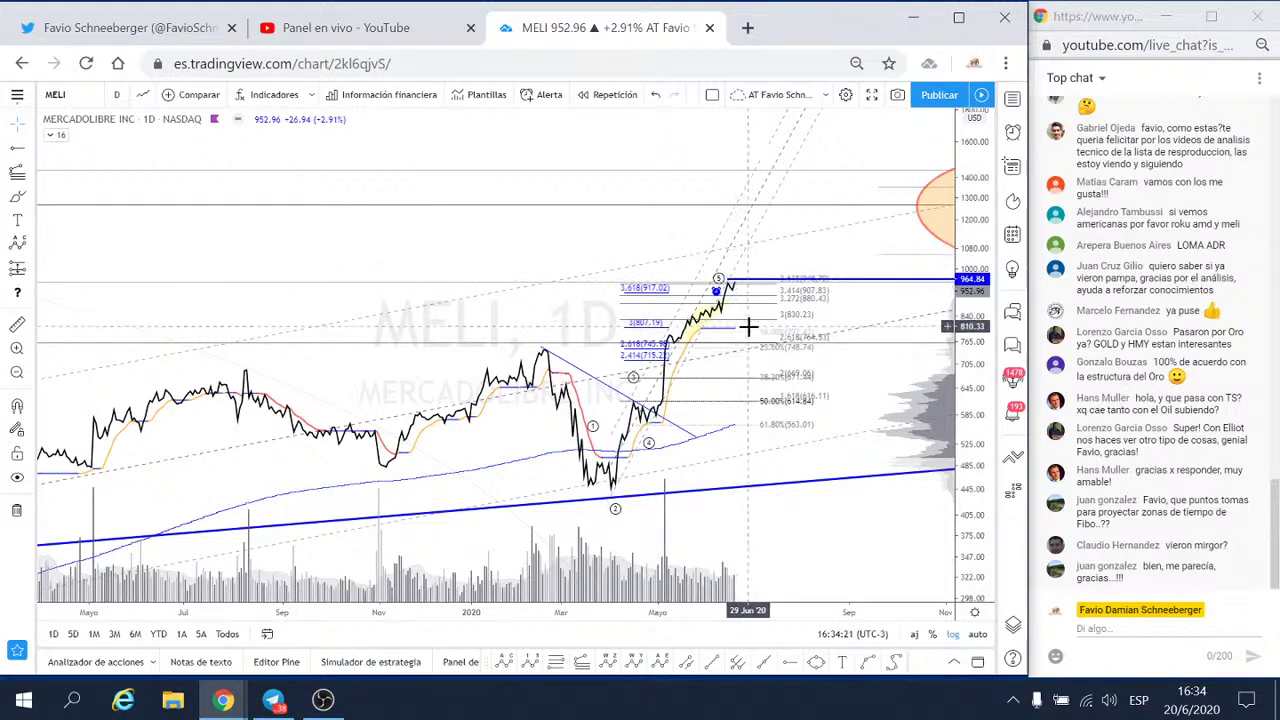
scroll(740, 300, "up", 1)
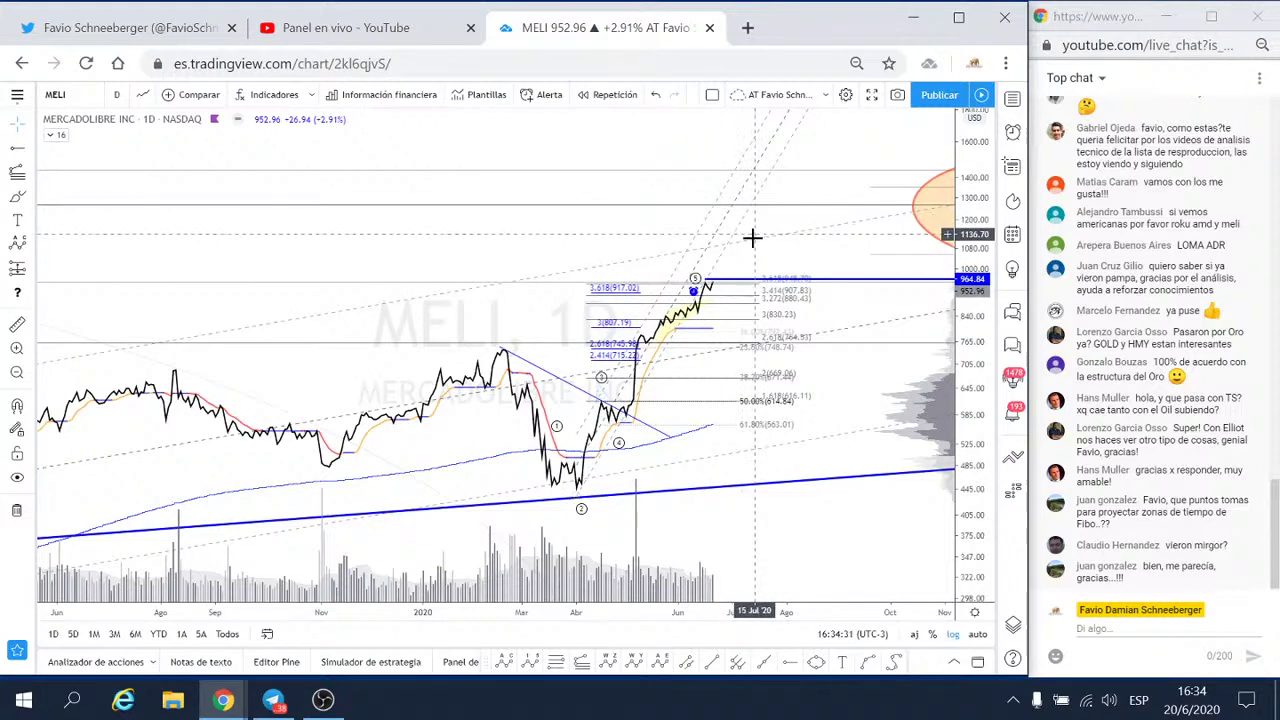
- Frame the rally and the orange (iii) target ellipse out to 2022, then pick the Brush tool
mouse_move(860, 171)
left_mouse_down()
mouse_move(626, 266)
mouse_move(563, 266)
left_mouse_up()
scroll(866, 337, "down", 2)
left_click_drag(866, 337, 521, 360)
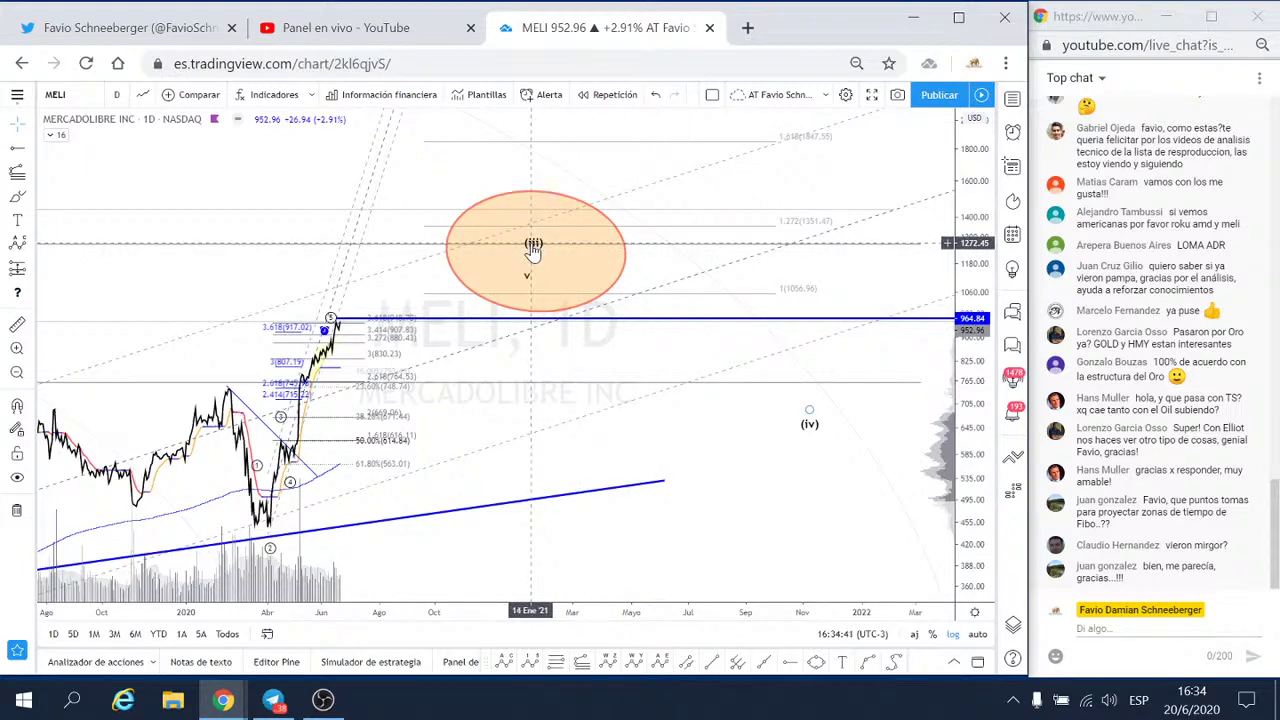
left_click_drag(538, 253, 571, 326)
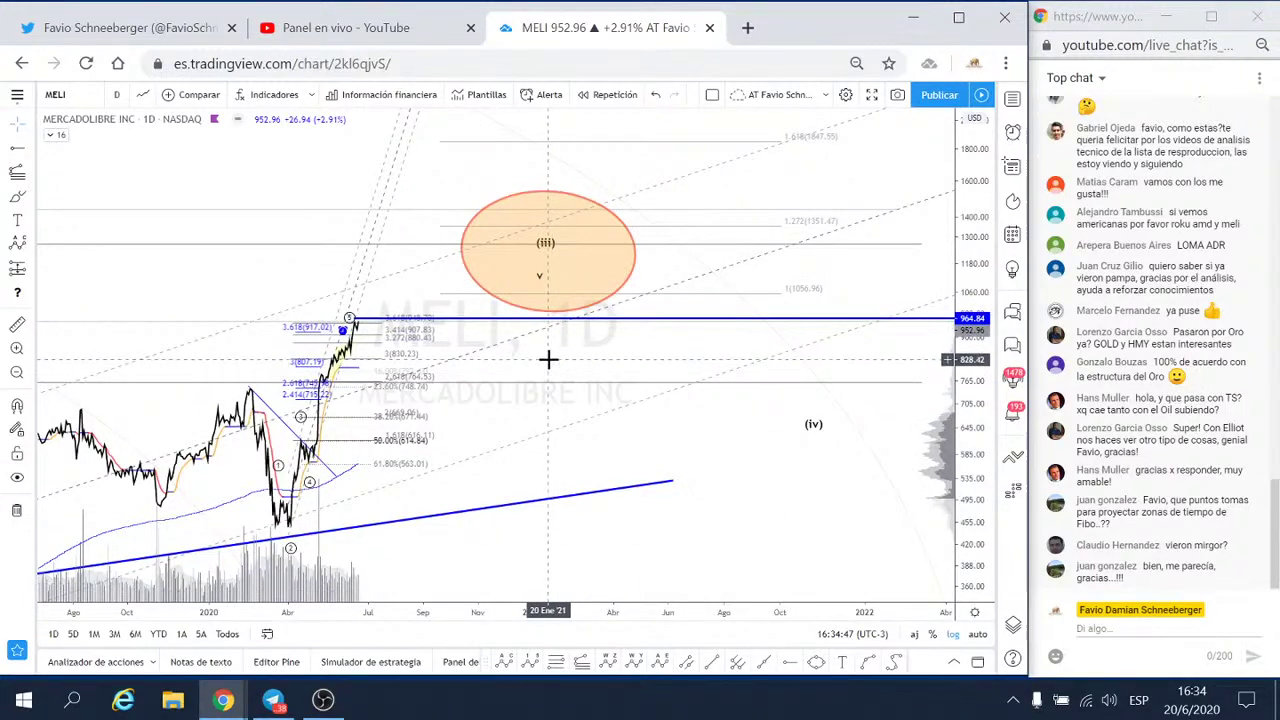
left_click_drag(546, 360, 669, 328)
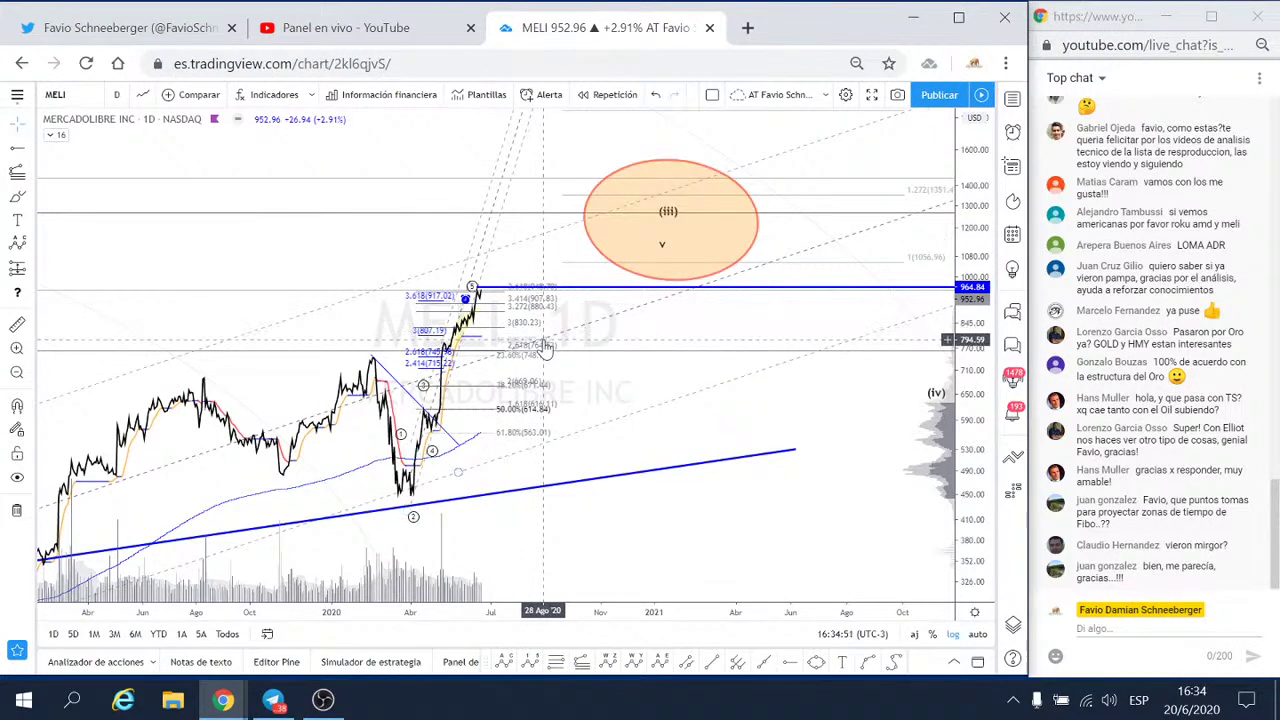
left_click(27, 200)
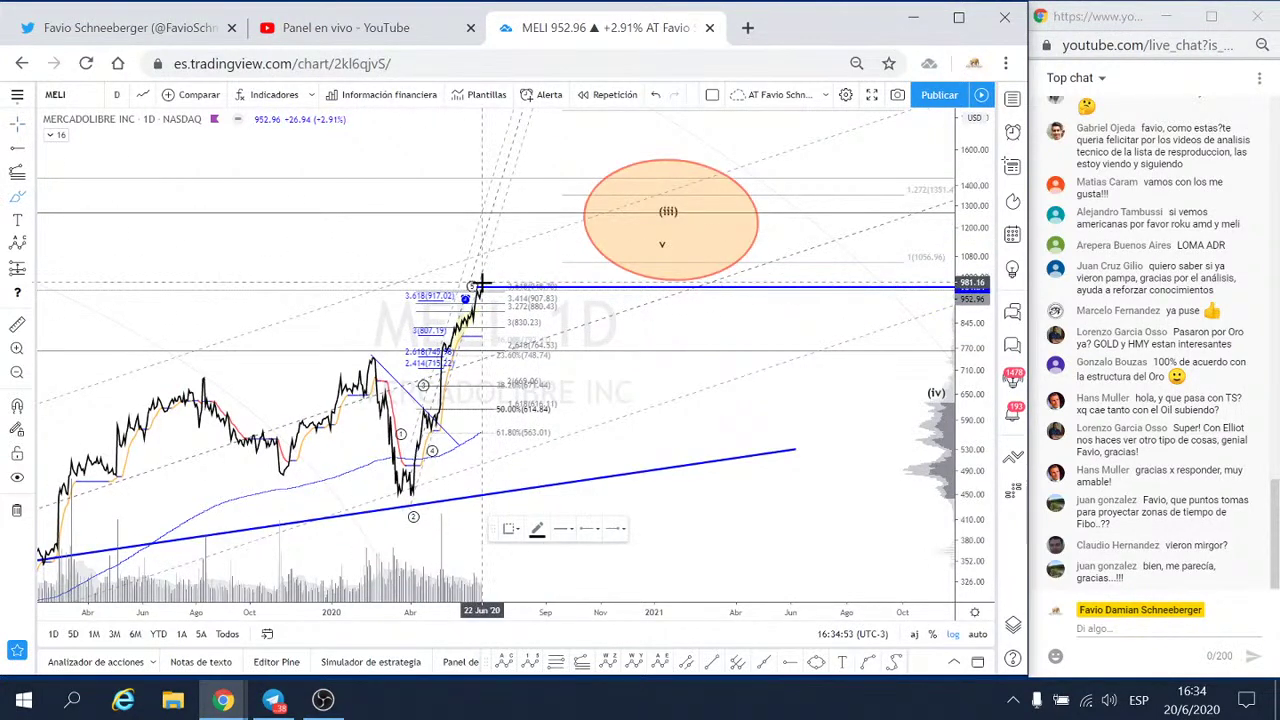
- Sketch freehand paths from the latest high toward the (iii) ellipse, then delete and undo them
mouse_move(479, 292)
left_mouse_down()
mouse_move(500, 242)
mouse_move(585, 216)
mouse_move(615, 170)
mouse_move(631, 202)
mouse_move(707, 110)
left_mouse_up()
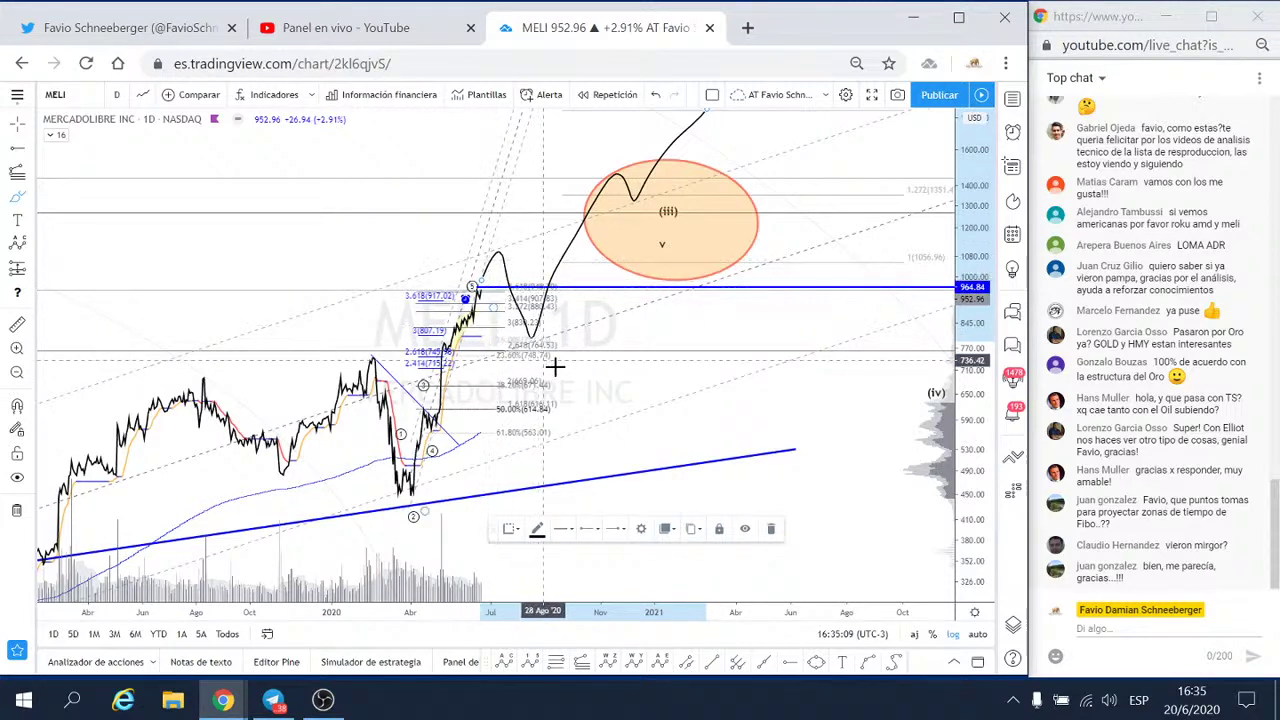
key("Delete")
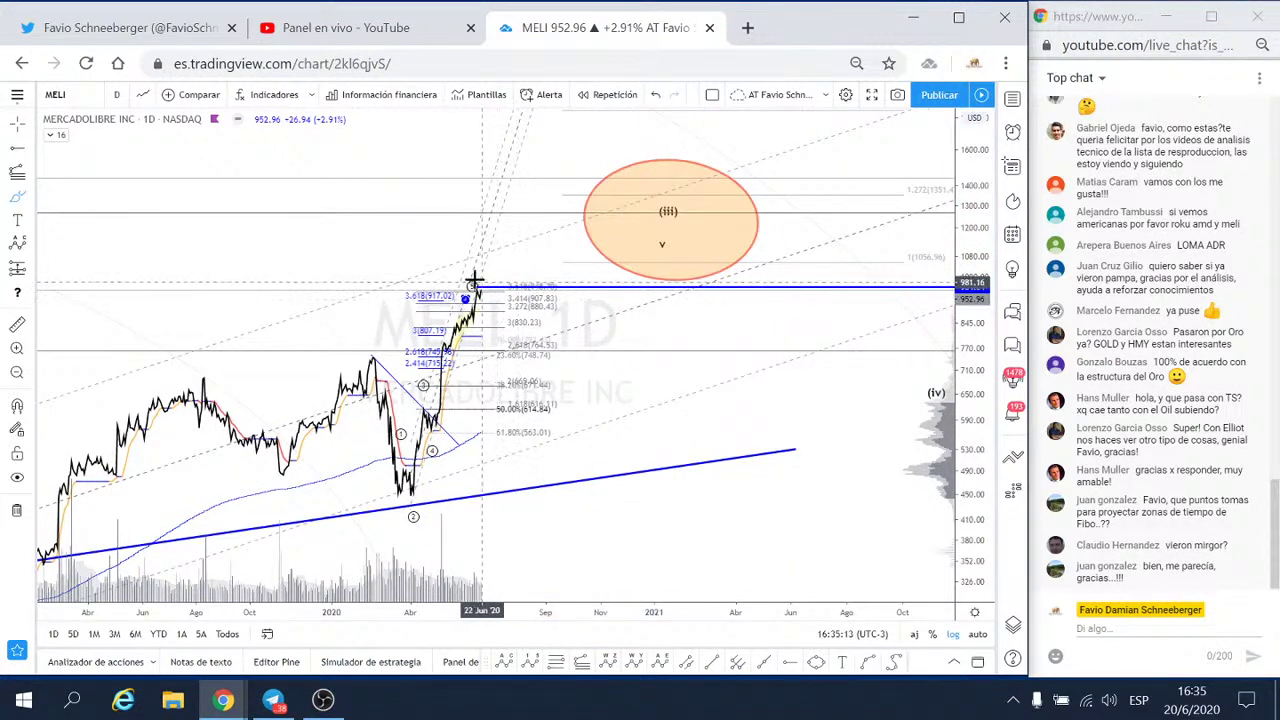
mouse_move(484, 280)
left_mouse_down()
mouse_move(533, 238)
mouse_move(582, 137)
left_mouse_up()
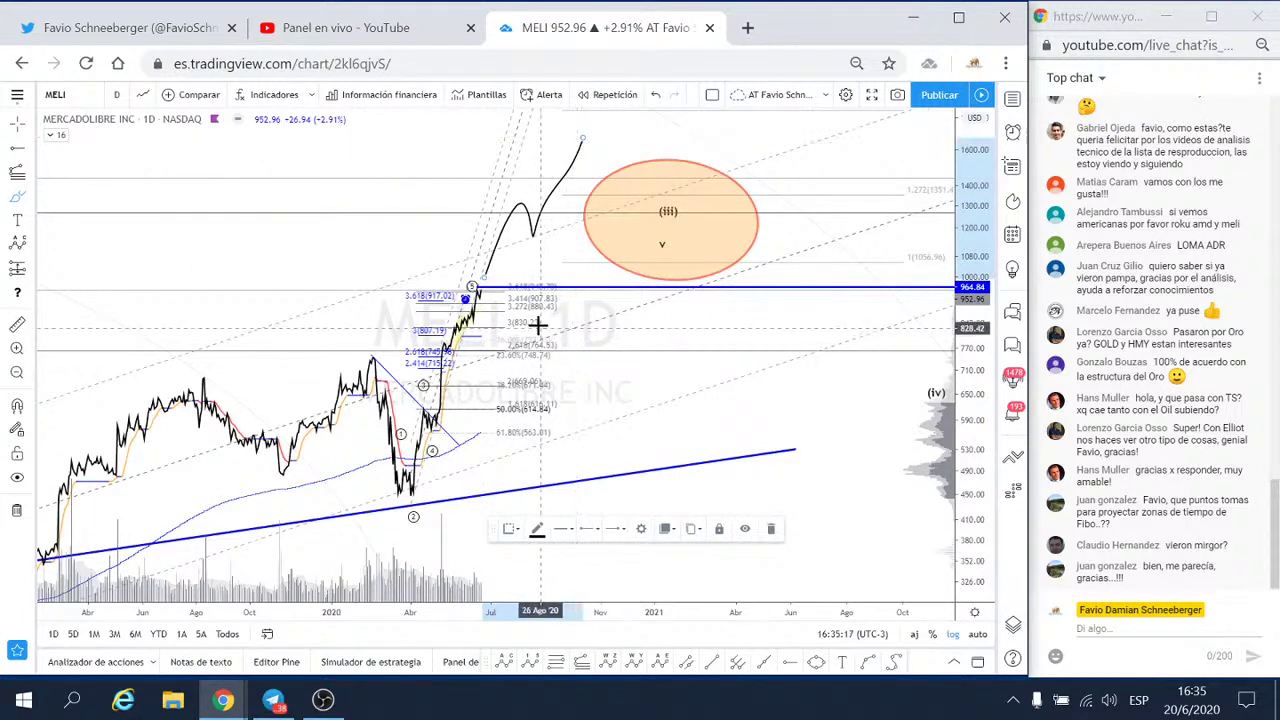
left_click_drag(503, 246, 584, 214)
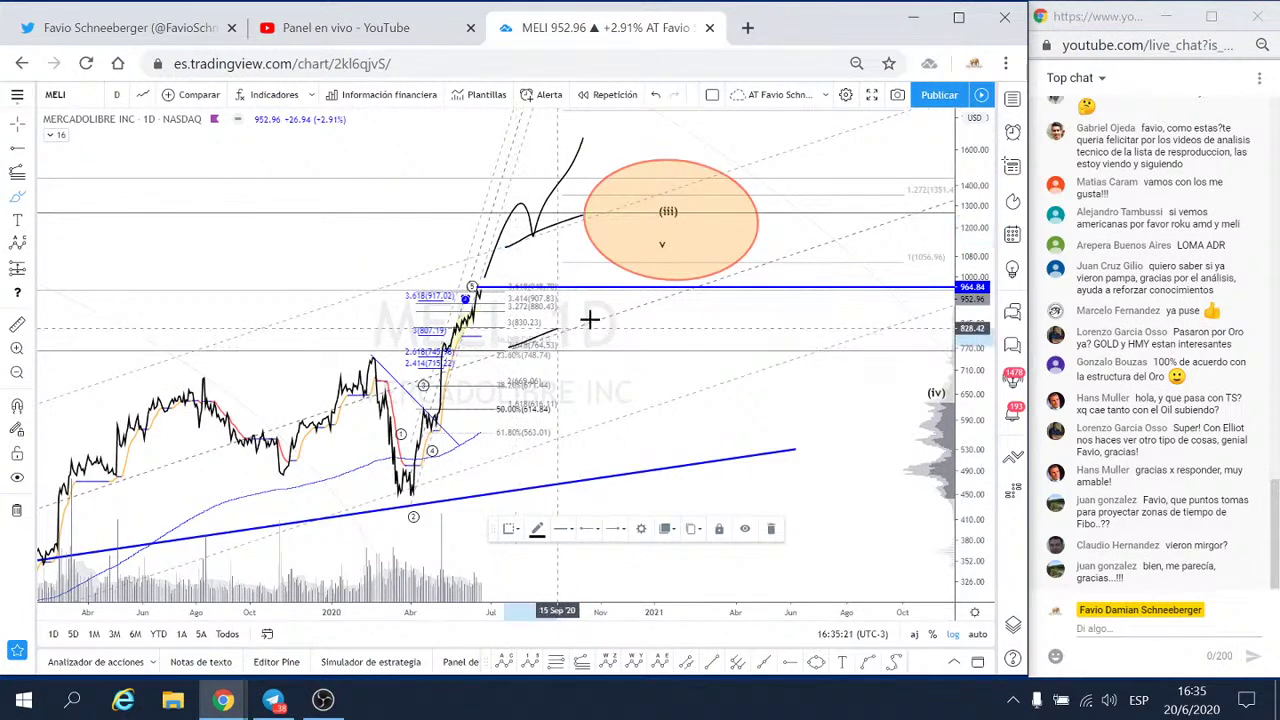
left_click_drag(590, 319, 592, 316)
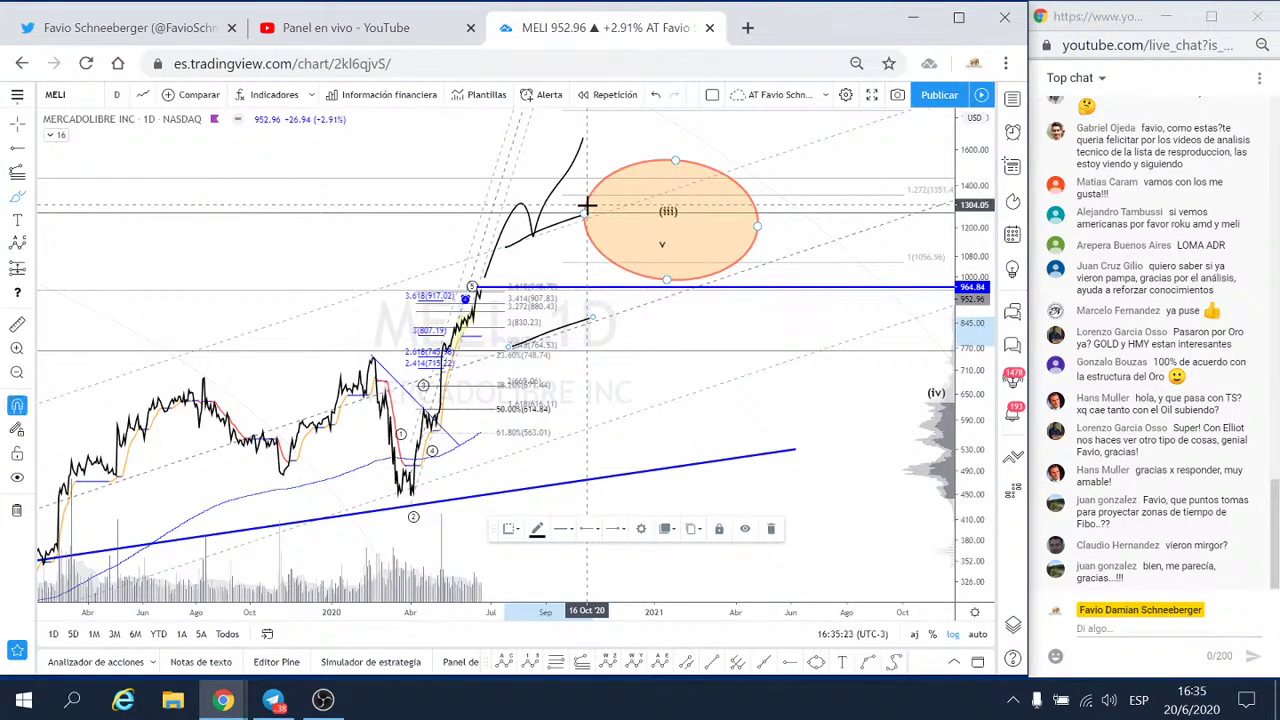
key("ctrl+z")
key("ctrl+z")
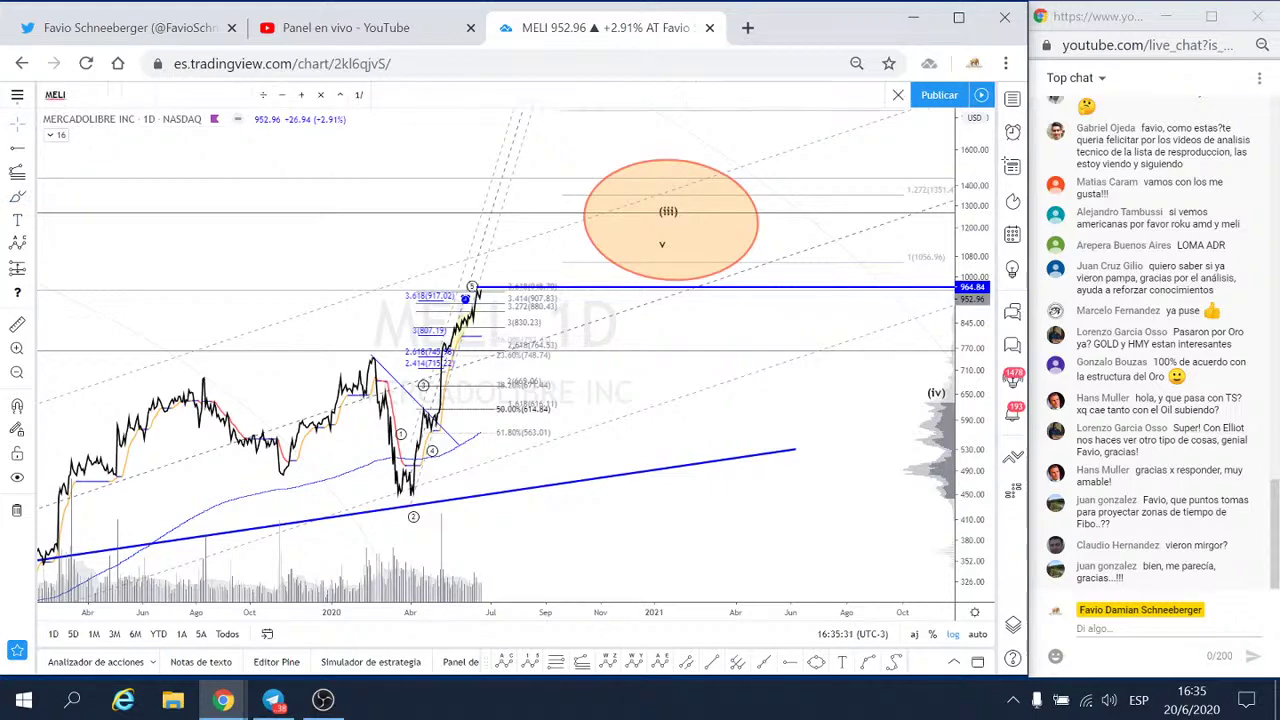
- Load ROKU INC (NASDAQ) from the symbol search, zoom in, and display it as Velas huecas
type("ROK")
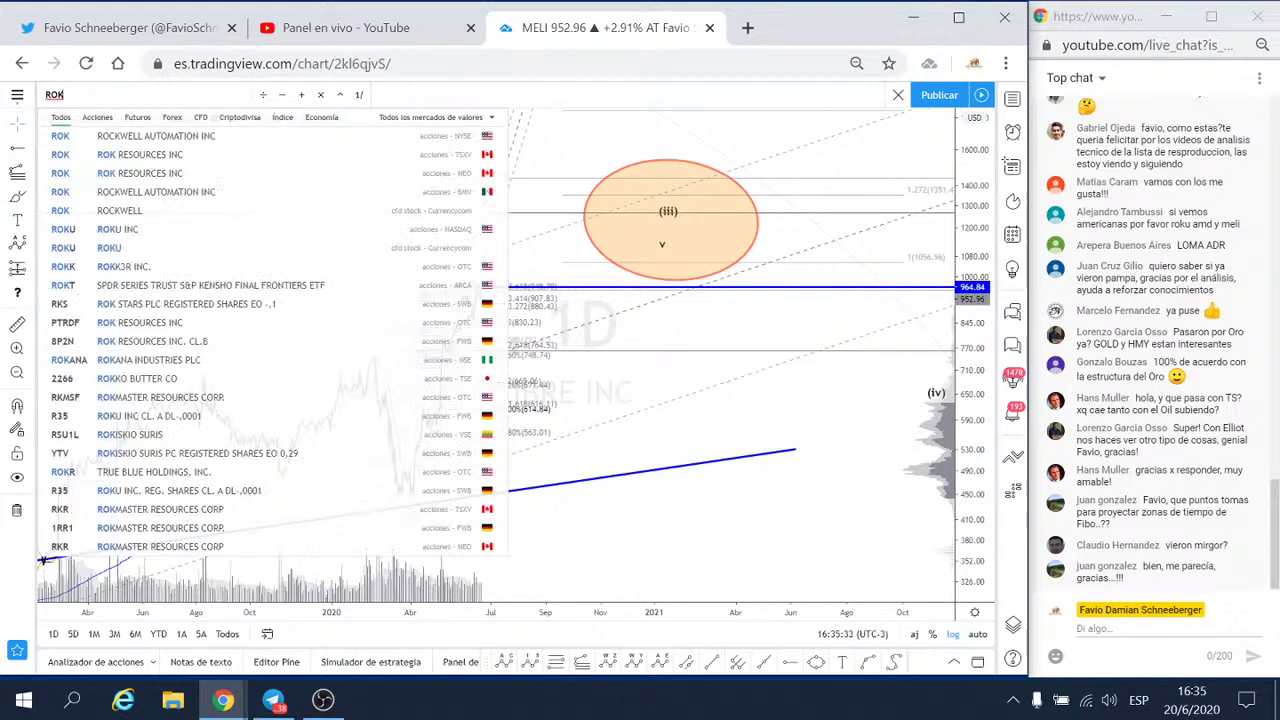
type("O")
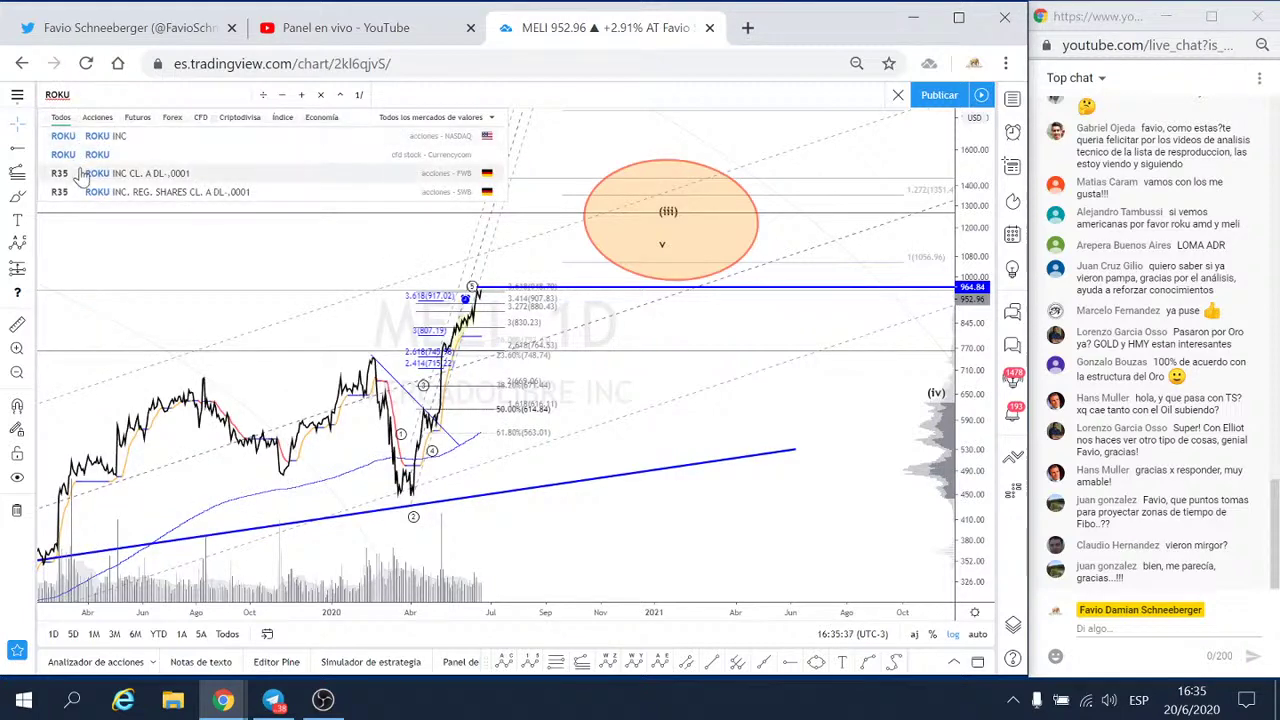
left_click(95, 136)
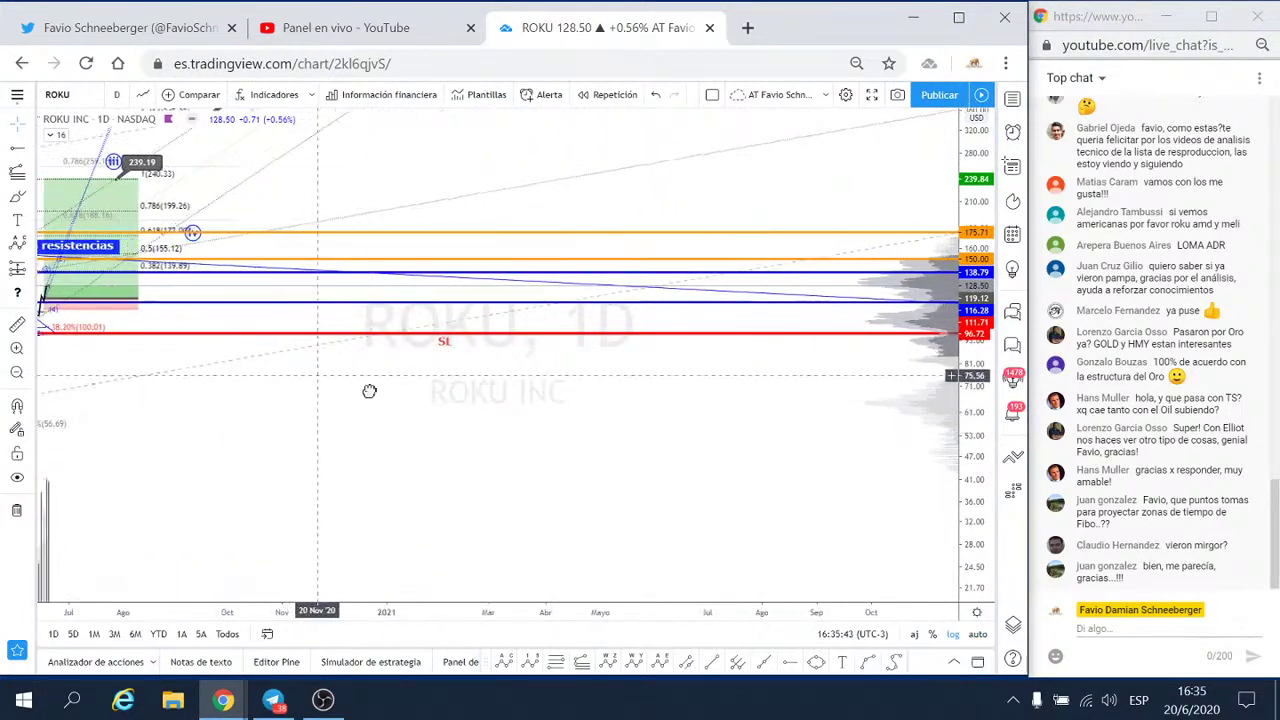
scroll(660, 423, "up", 3)
scroll(143, 533, "up", 3)
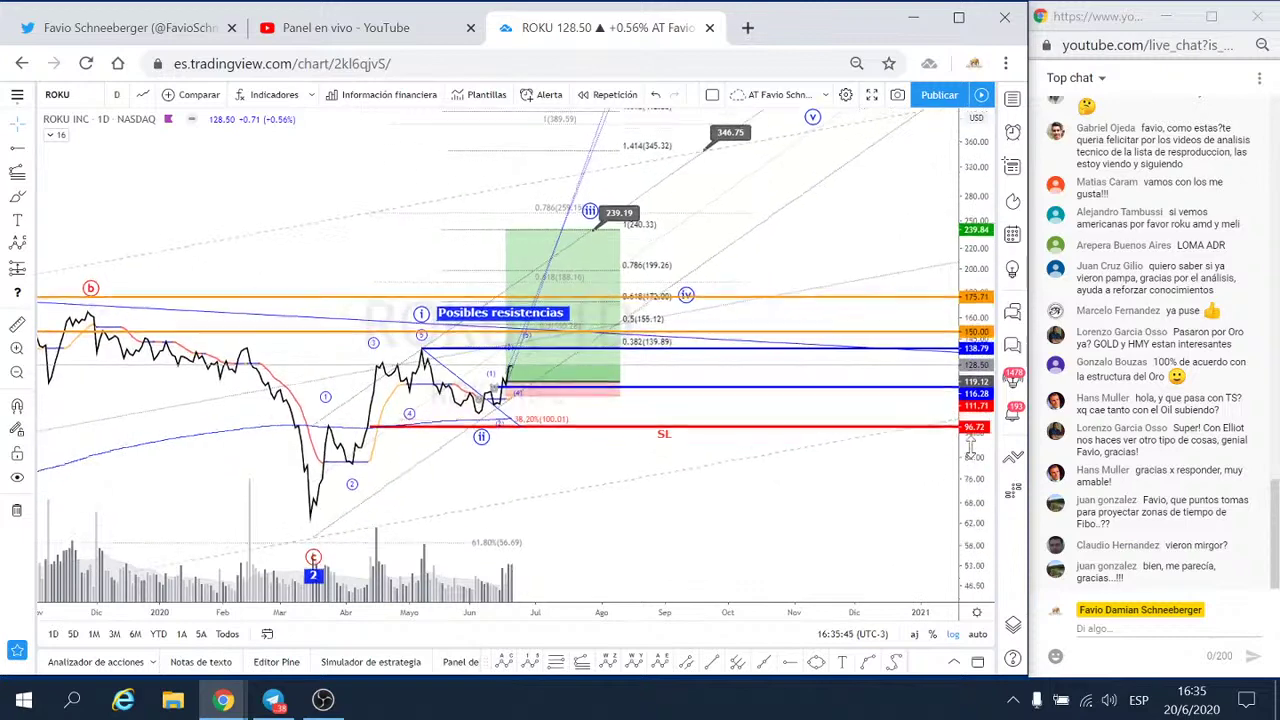
left_click(143, 94)
left_click(172, 178)
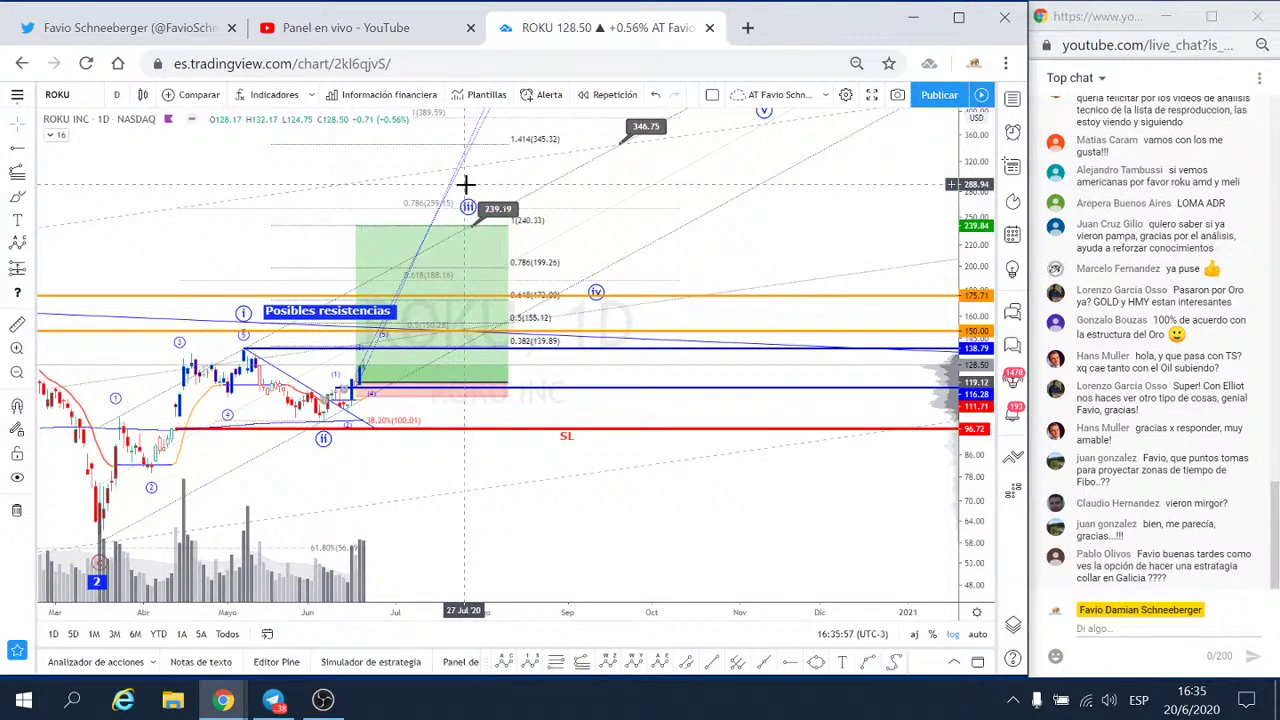
scroll(470, 200, "down", 4)
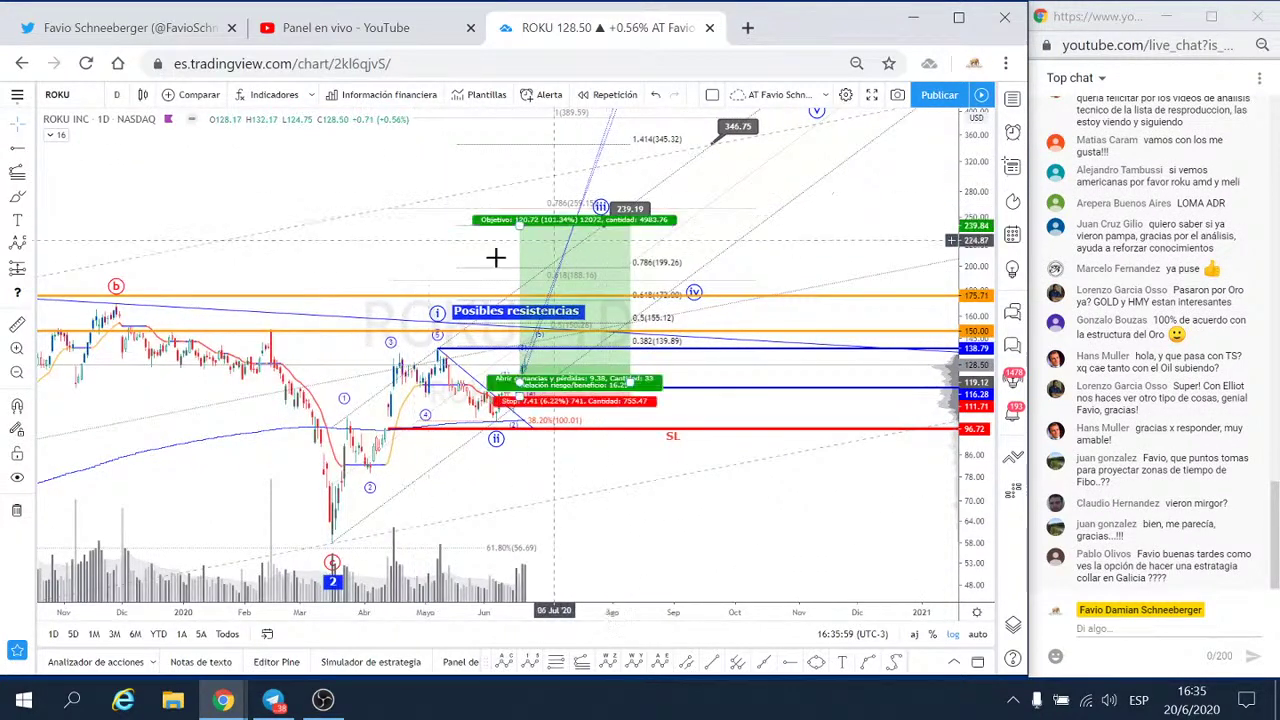
- Load the BBD chart and reset its view with Restablecer gráfico
type("8")
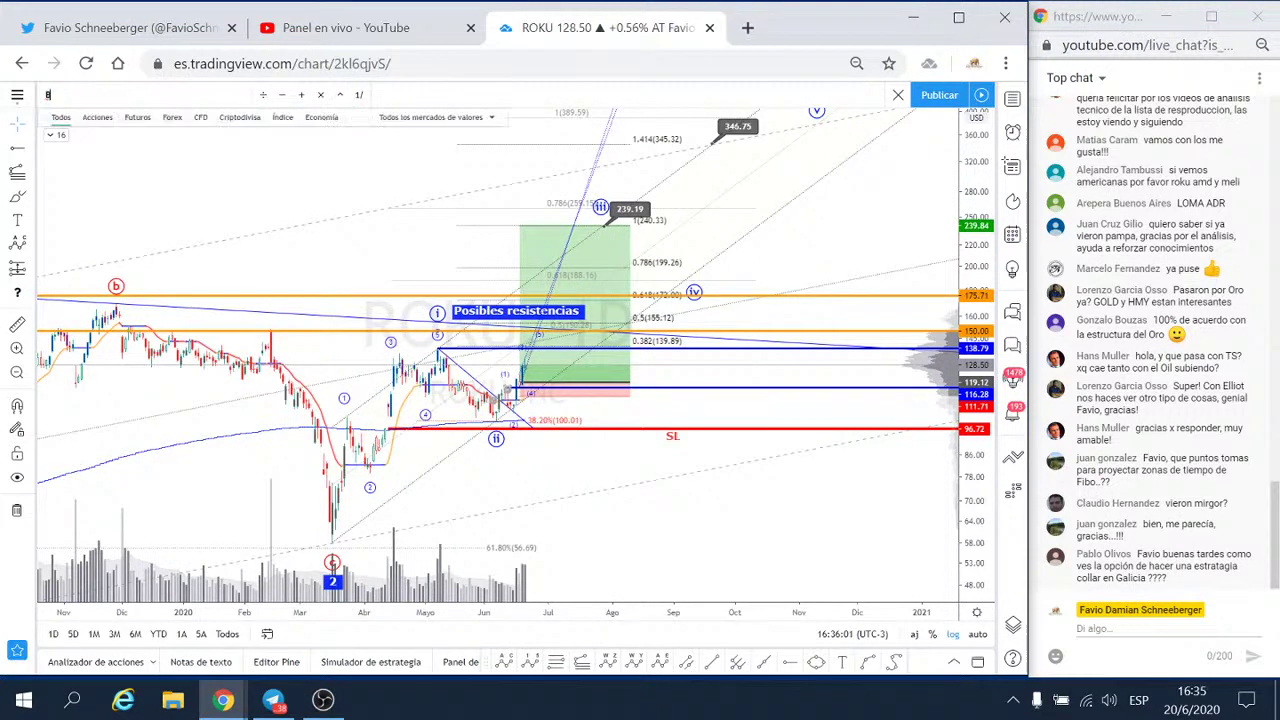
key("Return")
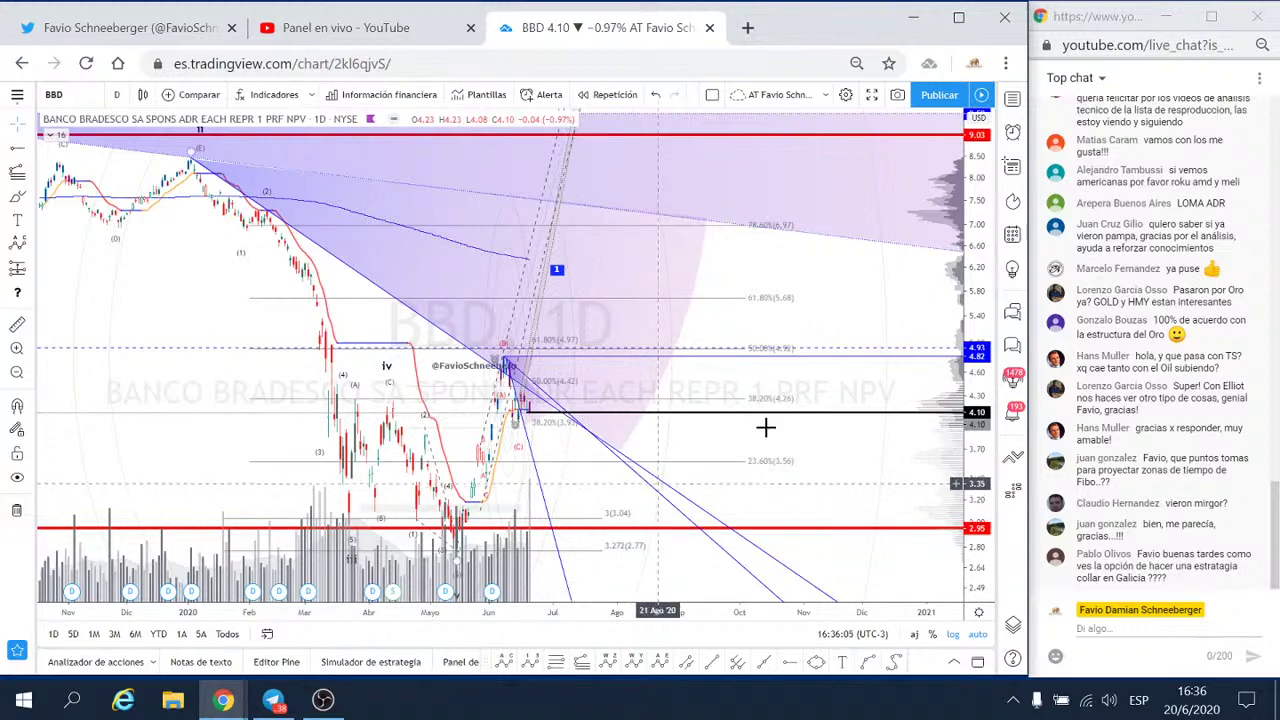
right_click(868, 460)
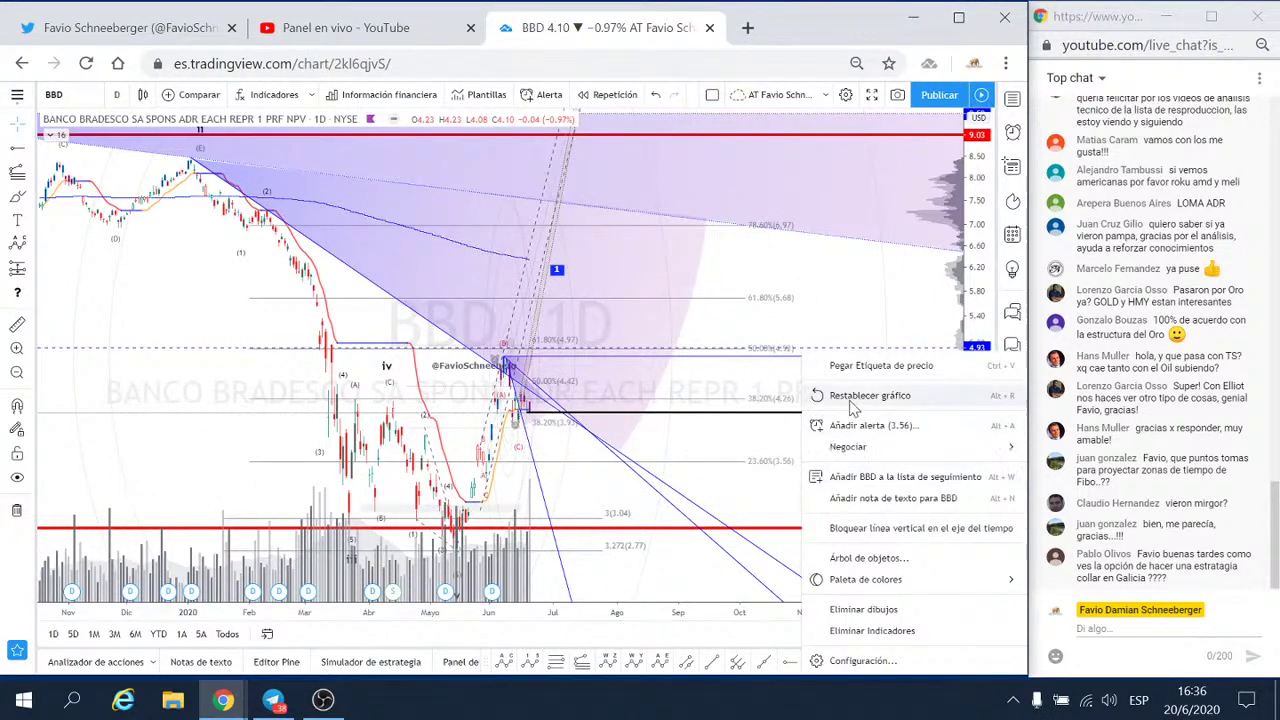
left_click(851, 399)
- Zoom, stretch and pan the BBD daily chart to frame the May–July 2020 candles
scroll(848, 440, "up", 5)
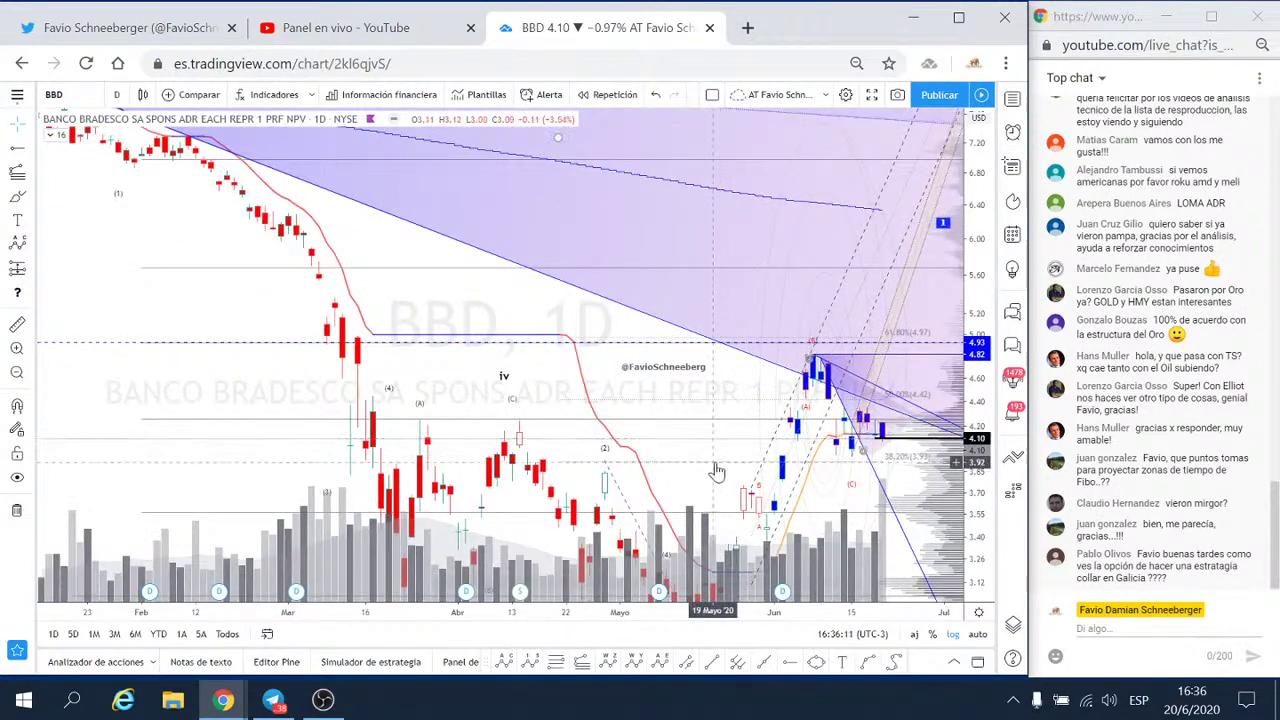
left_click_drag(706, 434, 493, 275)
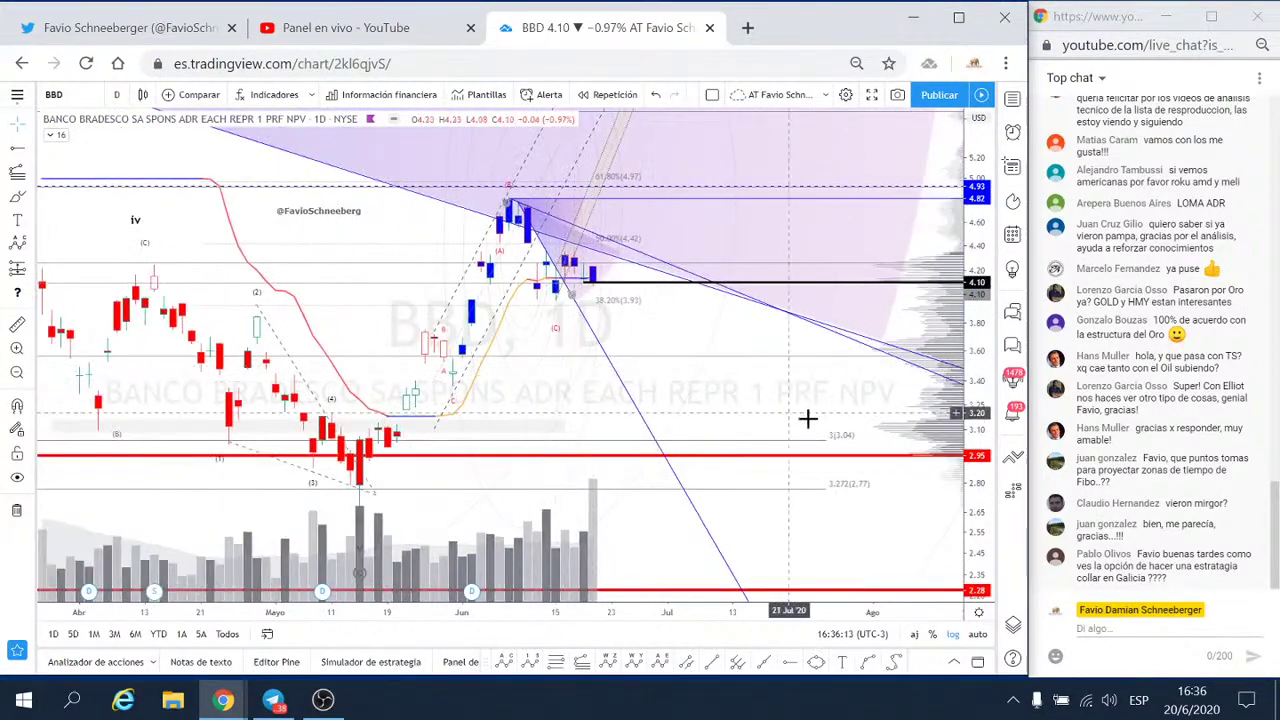
left_click_drag(972, 440, 975, 375)
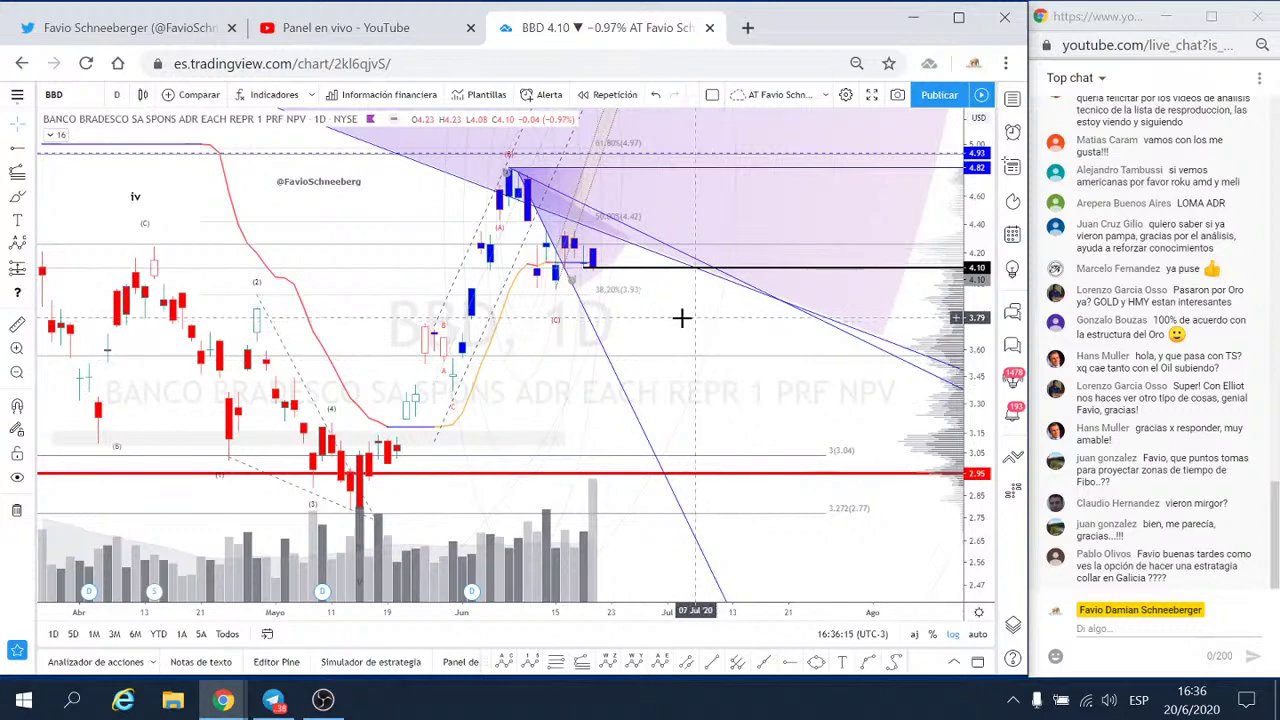
mouse_move(652, 316)
left_mouse_down()
mouse_move(667, 380)
mouse_move(585, 357)
left_mouse_up()
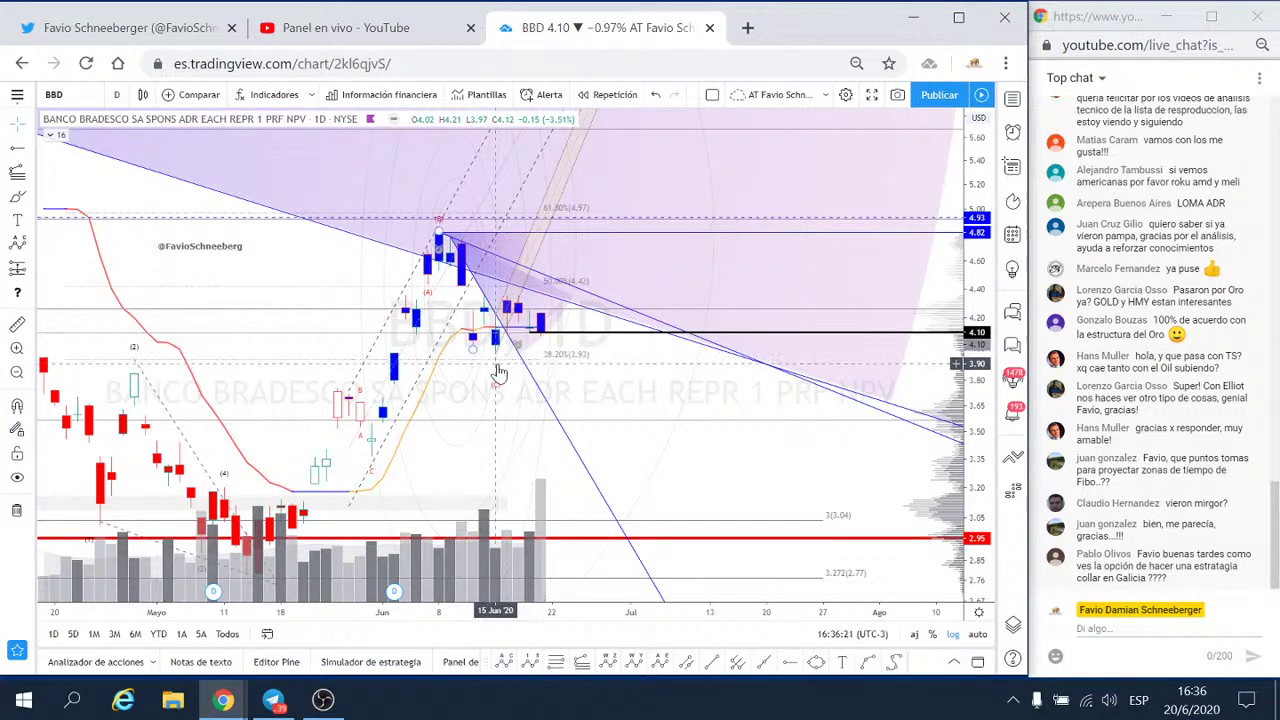
scroll(499, 373, "up", 1)
scroll(490, 370, "up", 1)
scroll(484, 378, "up", 1)
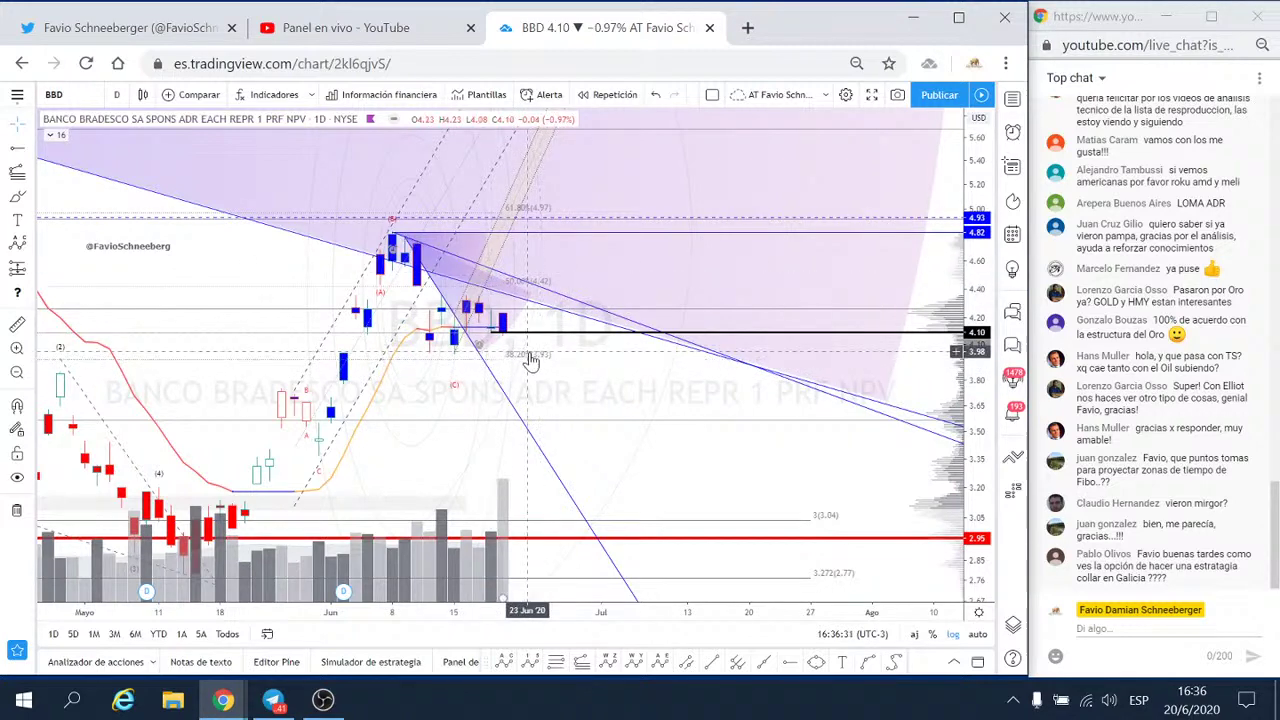
scroll(560, 360, "down", 1)
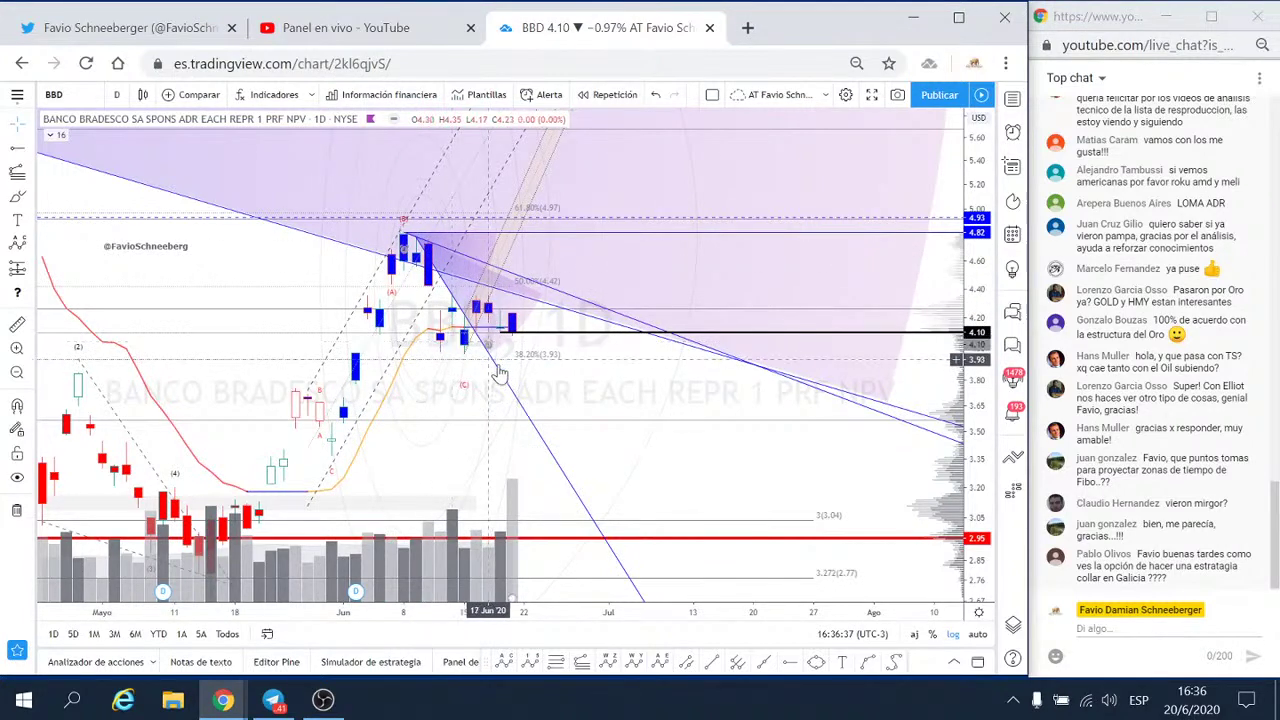
scroll(614, 294, "up", 1)
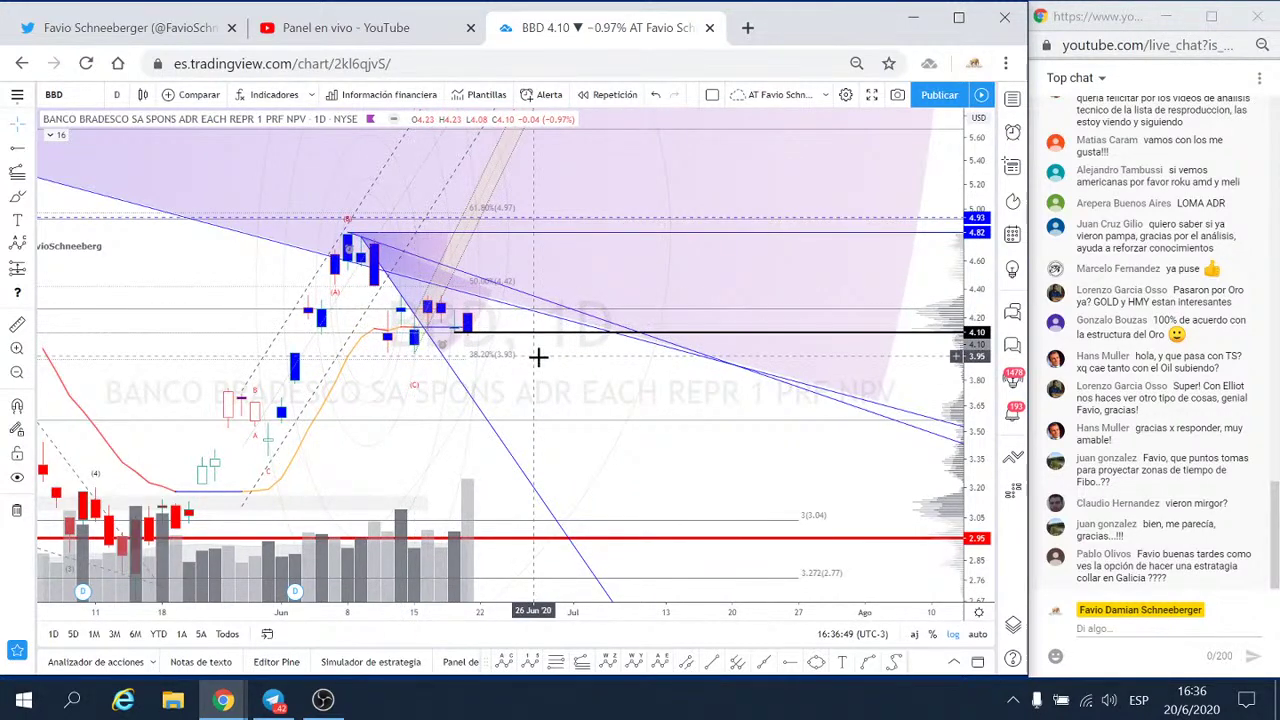
scroll(487, 348, "down", 1)
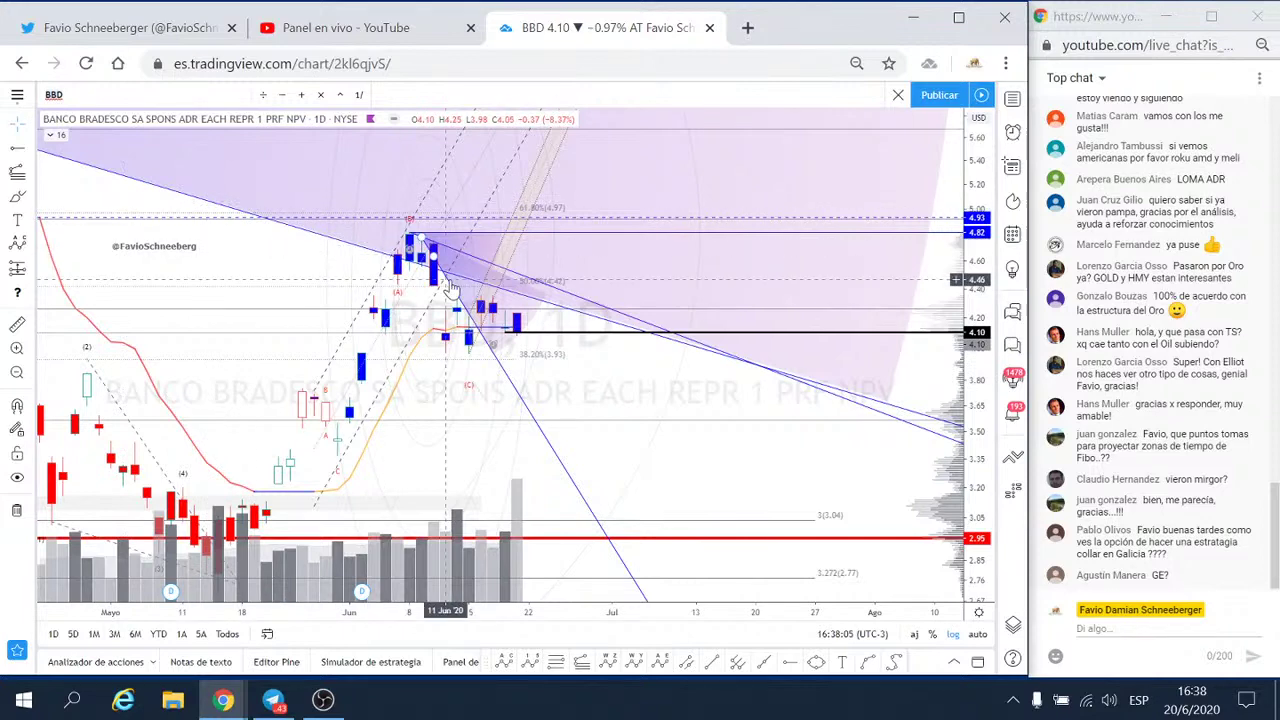
- Switch to GENERAL ELECTRIC CO (NYSE) and frame its 2020 daily candles with Fibonacci levels and trendline
type("ge")
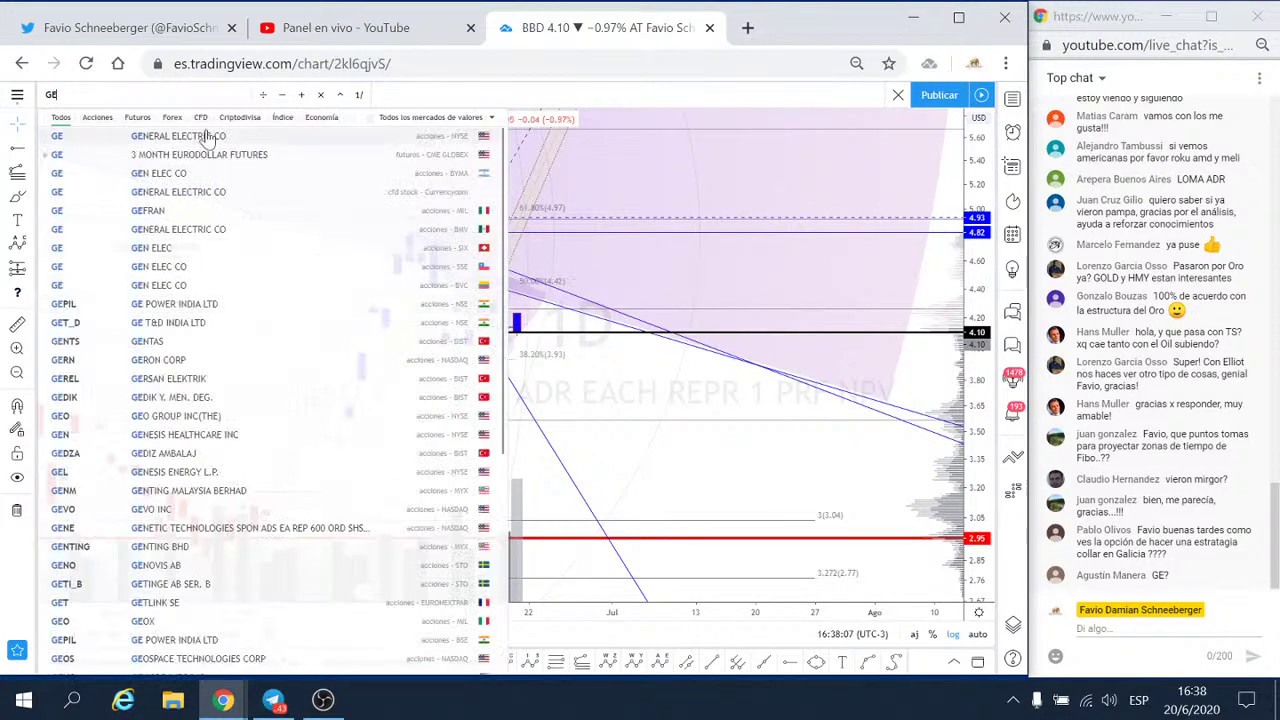
left_click(201, 132)
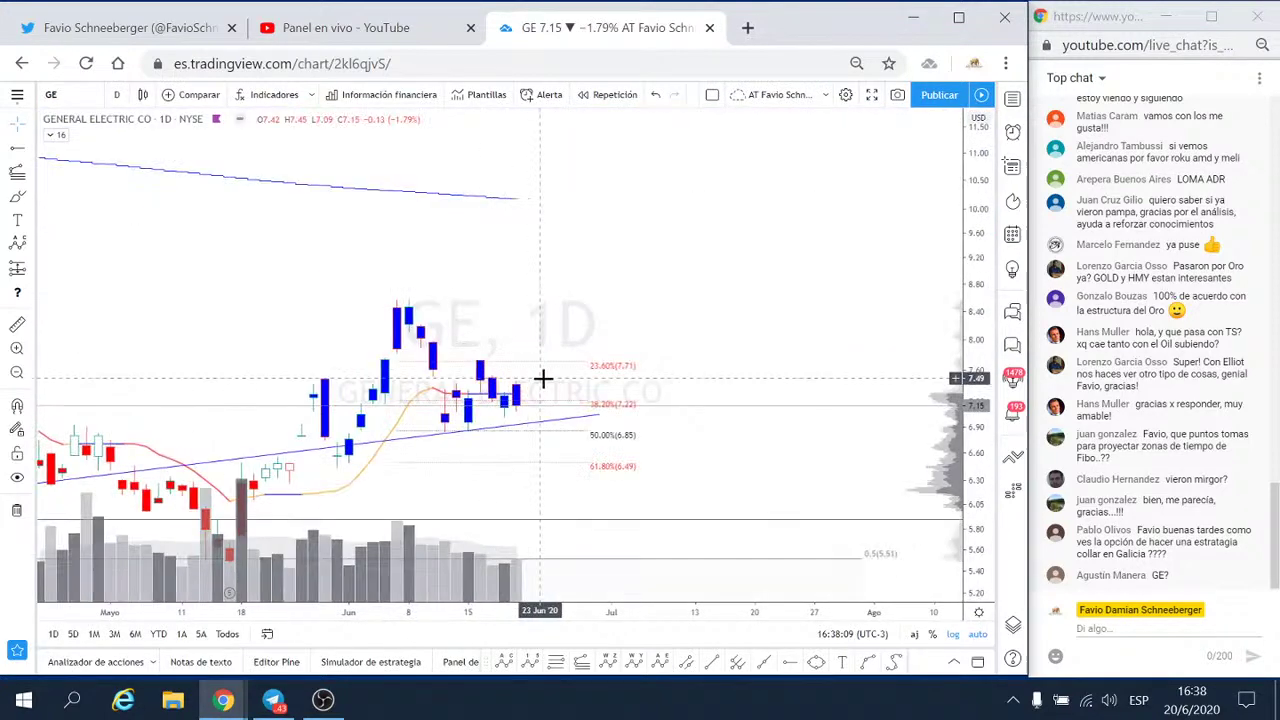
scroll(522, 491, "down", 3)
scroll(522, 485, "down", 3)
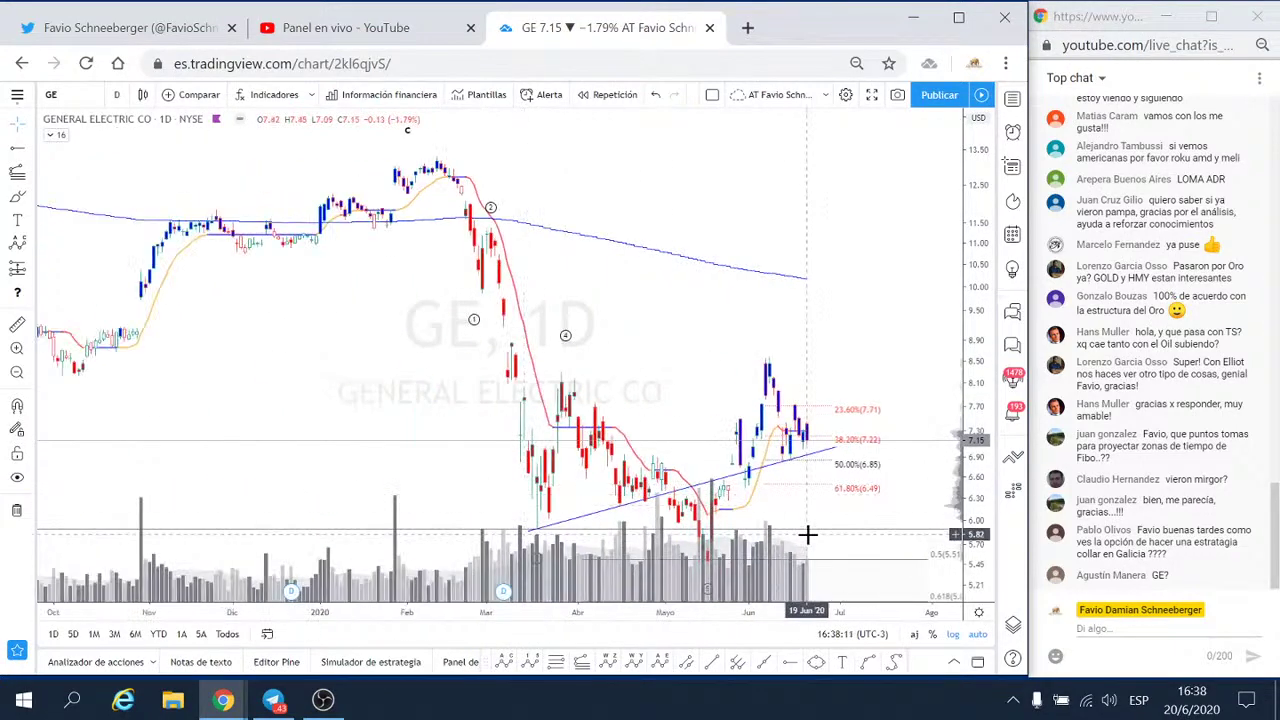
left_click_drag(945, 538, 748, 318)
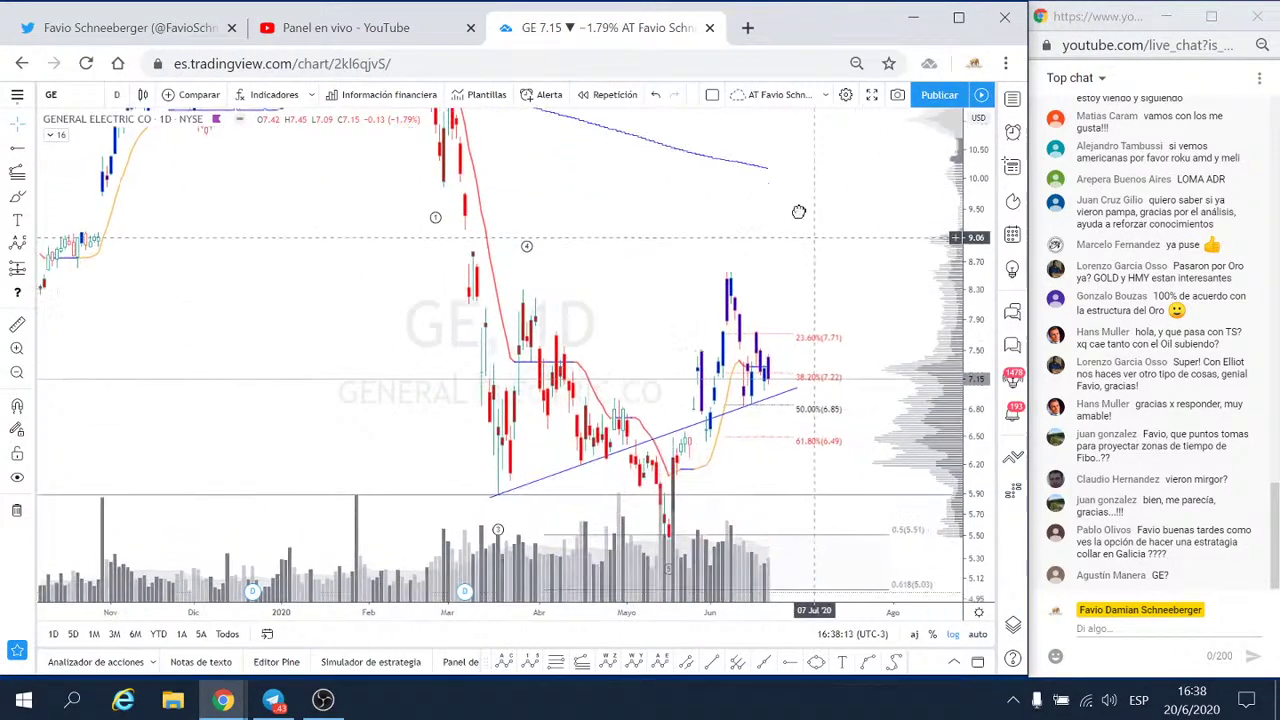
scroll(748, 318, "up", 3)
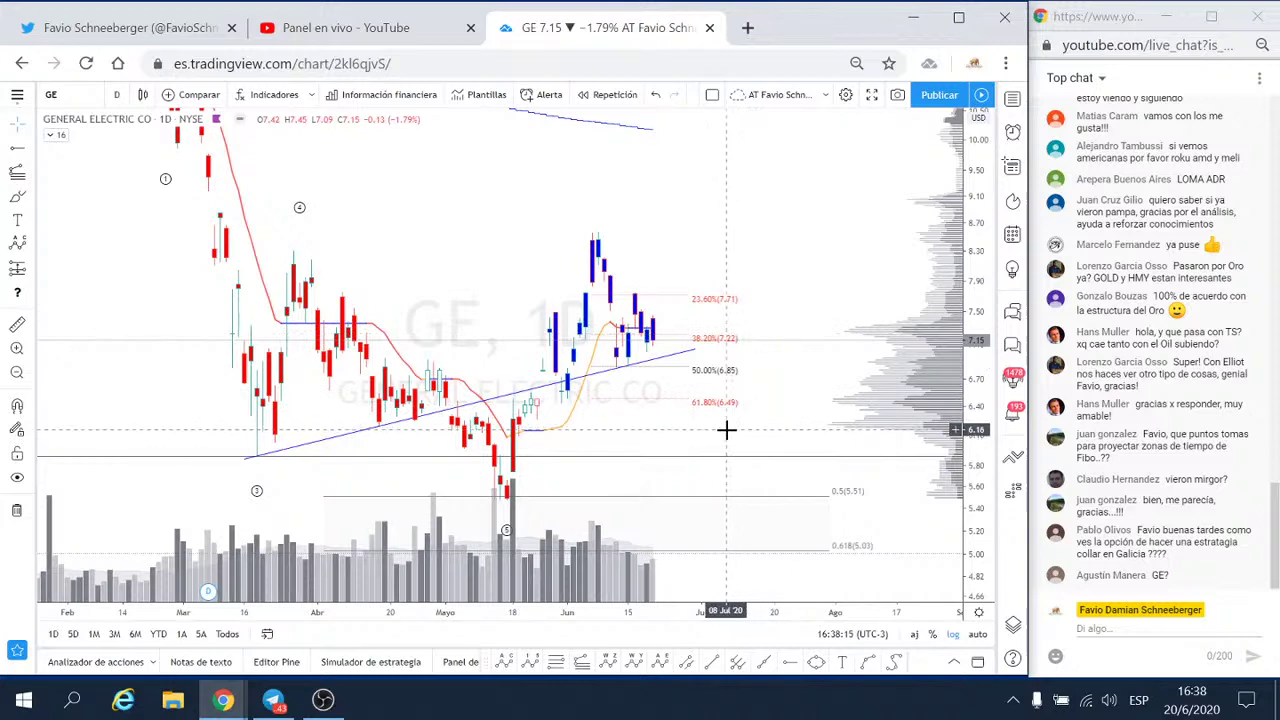
left_click_drag(728, 431, 772, 391)
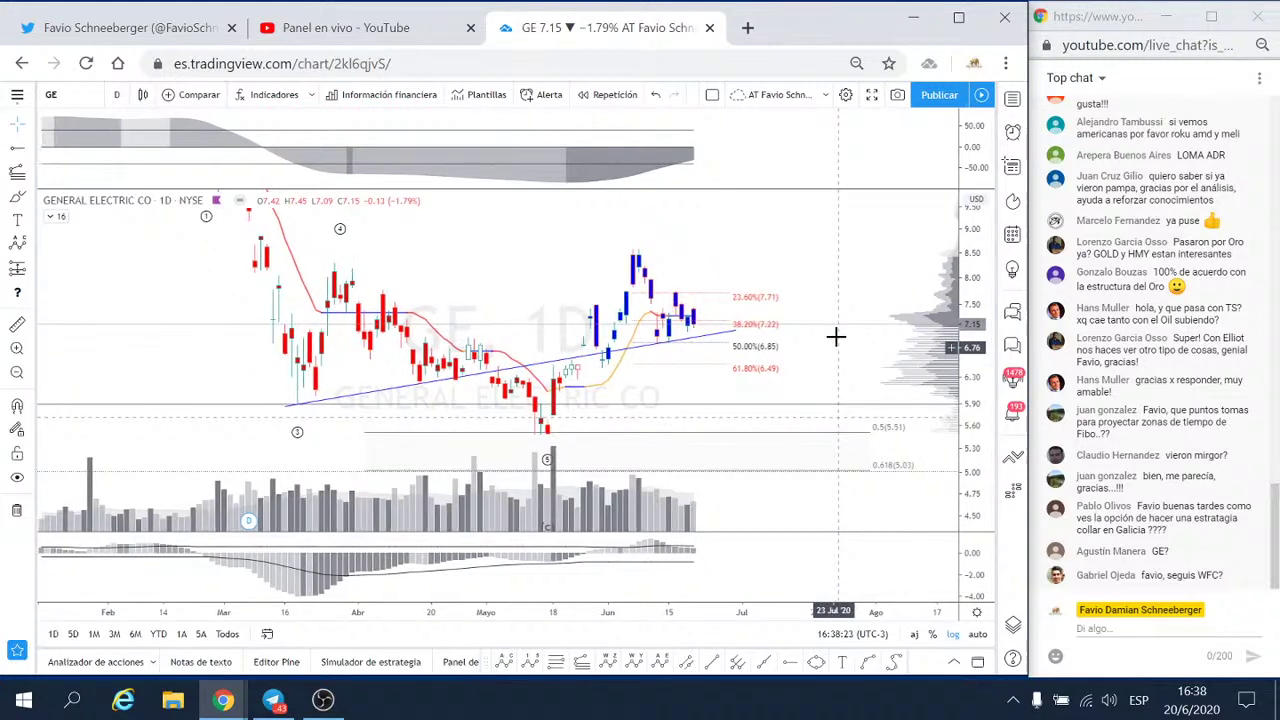
scroll(834, 342, "down", 2)
scroll(837, 551, "down", 2)
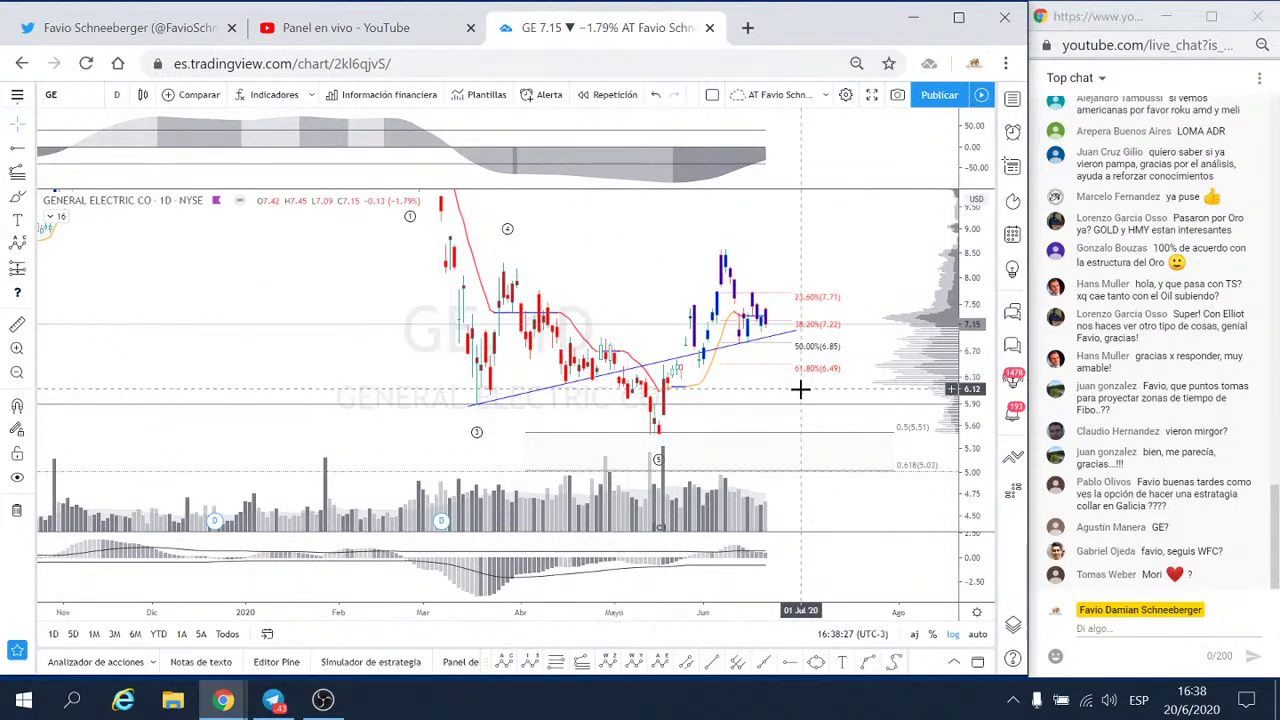
left_click_drag(800, 389, 604, 400)
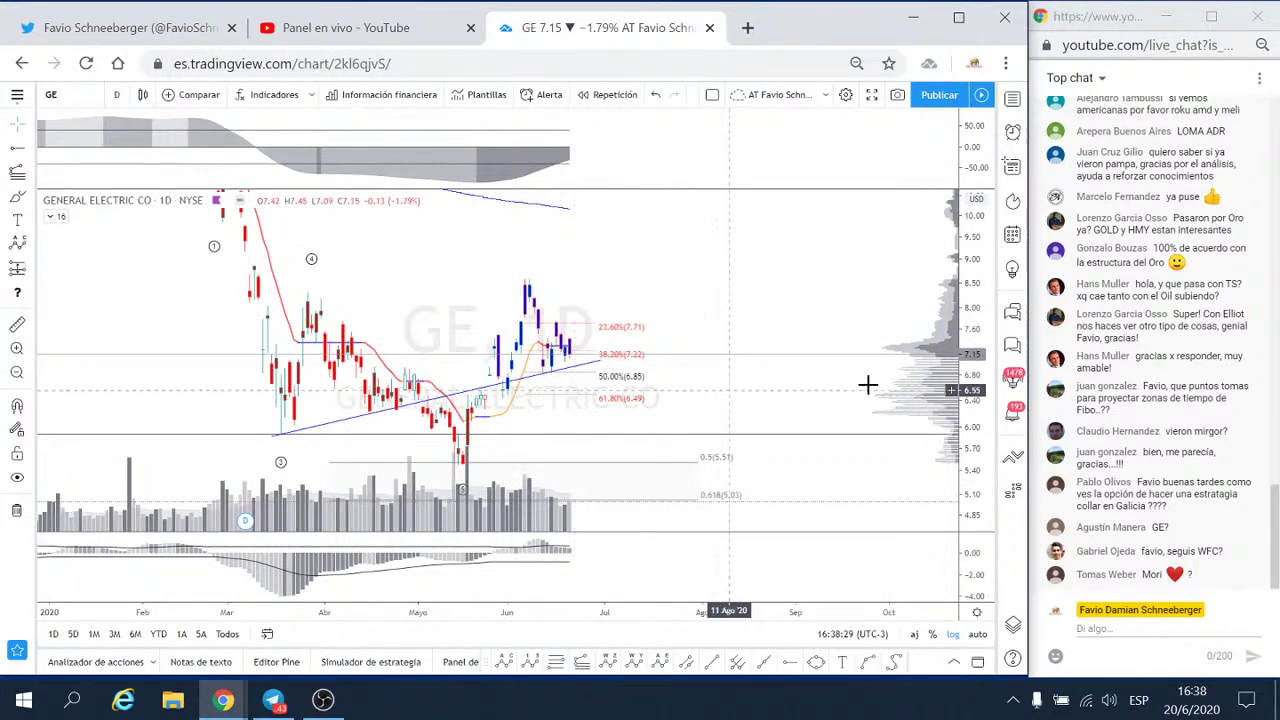
scroll(944, 458, "down", 2)
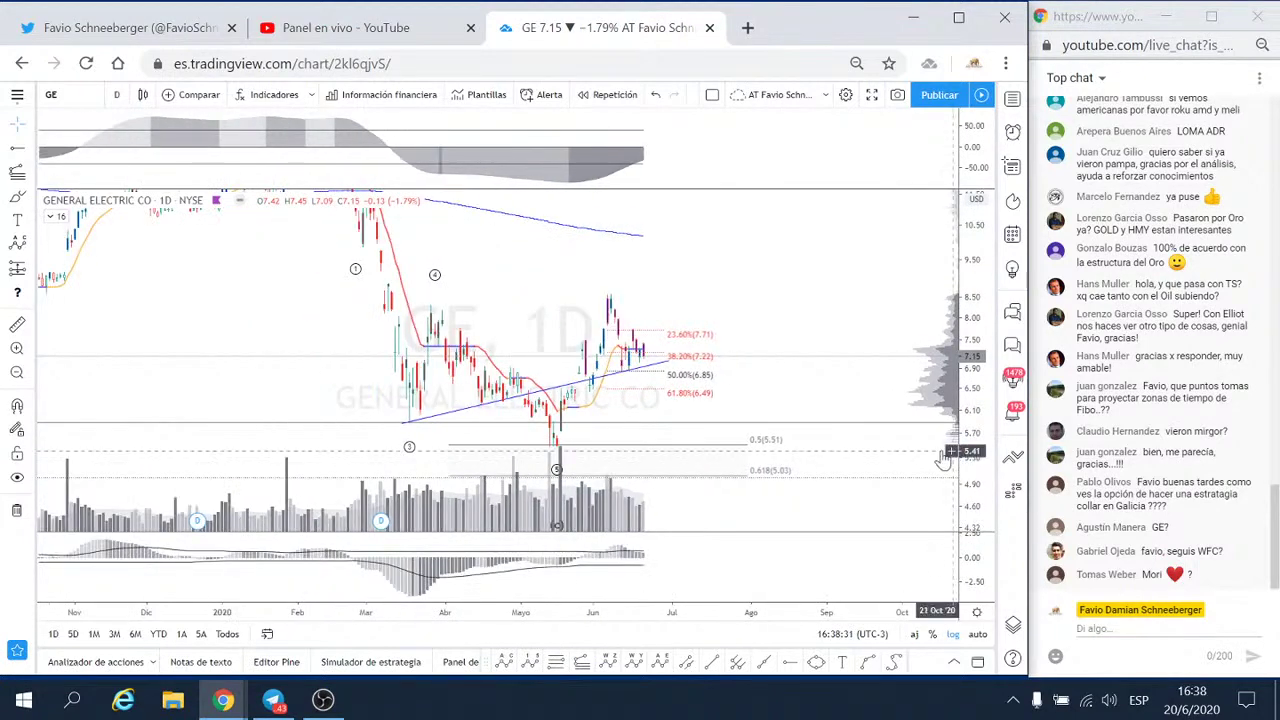
left_click_drag(814, 386, 778, 346)
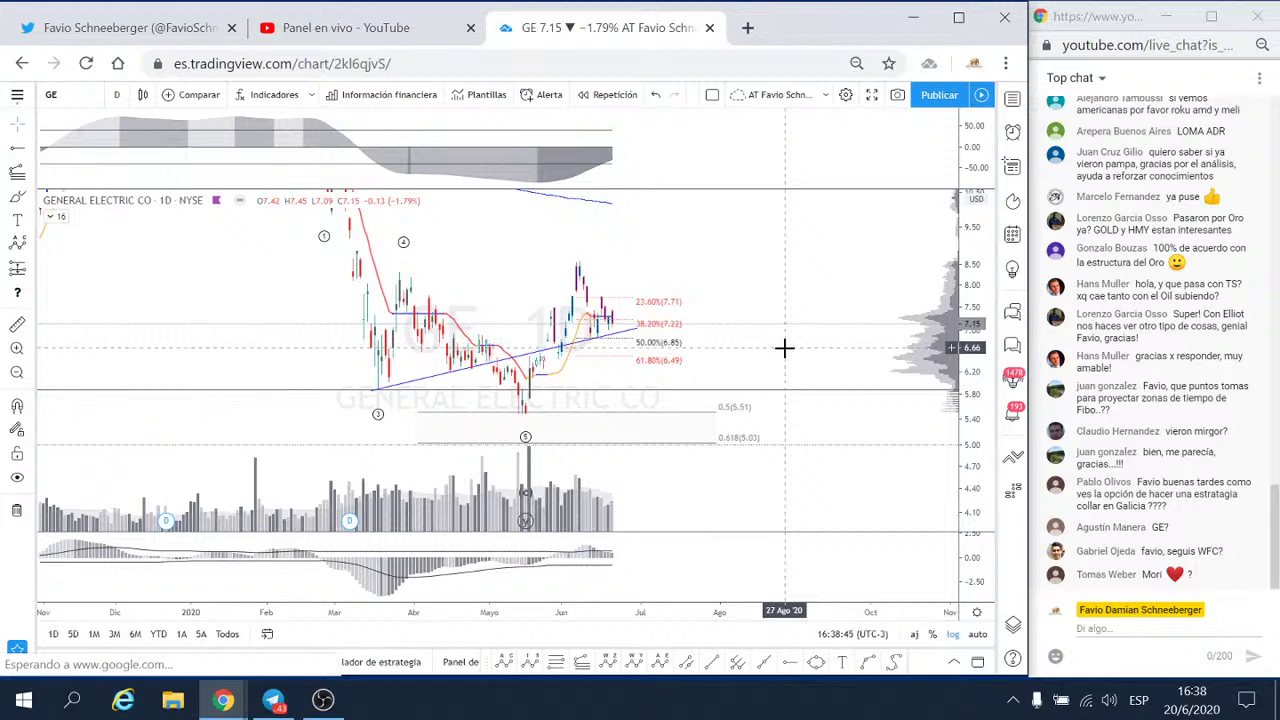
scroll(784, 347, "up", 1)
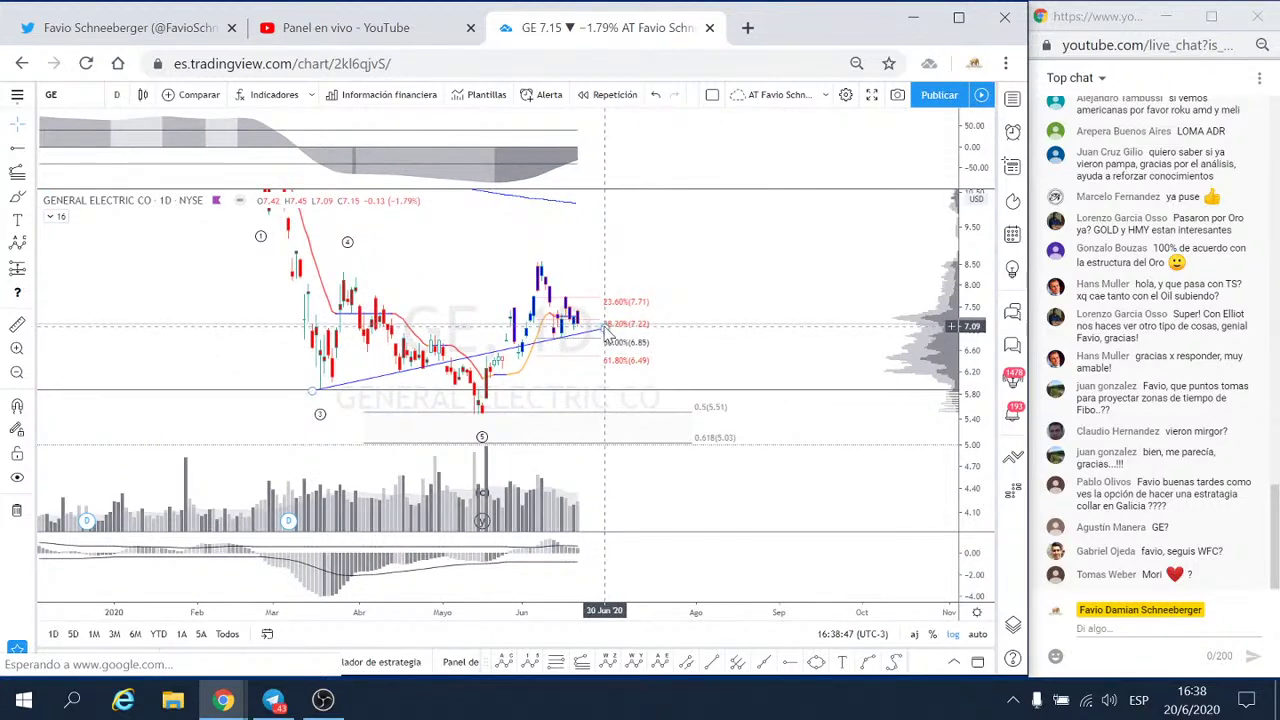
- Switch GE to the 4 horas interval and stretch the price scale to spread the Fibonacci levels
left_click(117, 94)
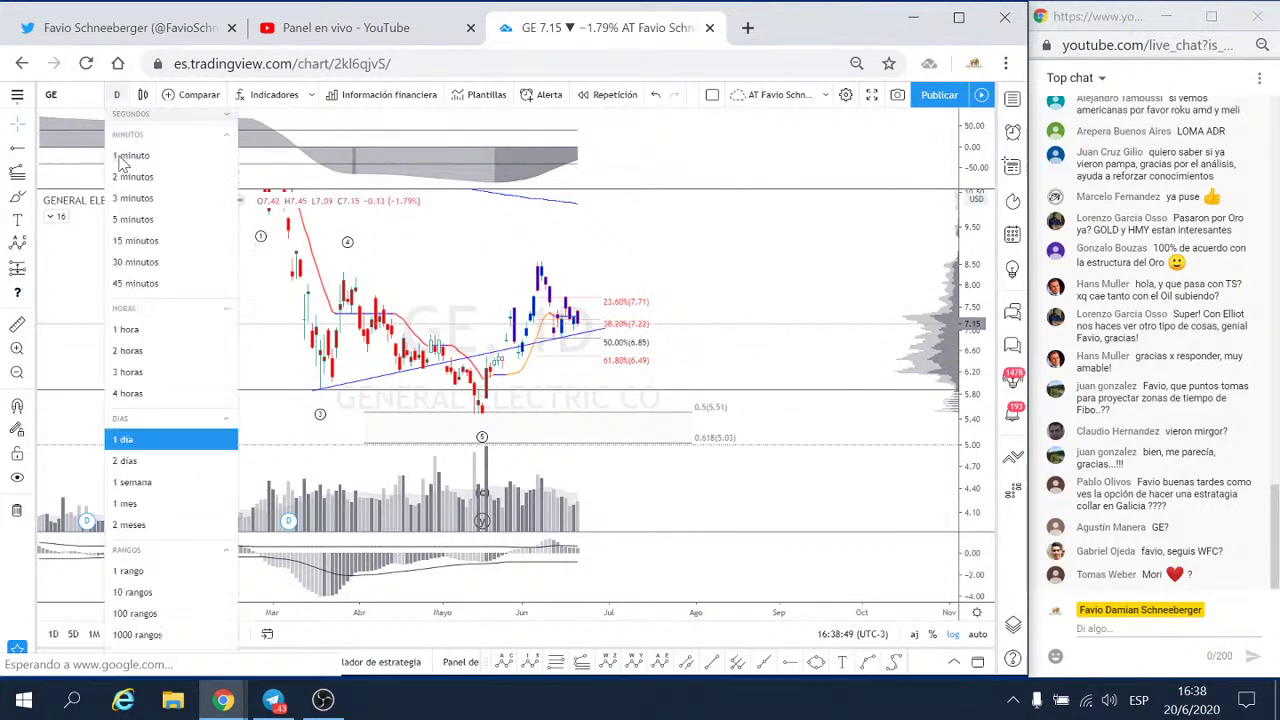
left_click(134, 395)
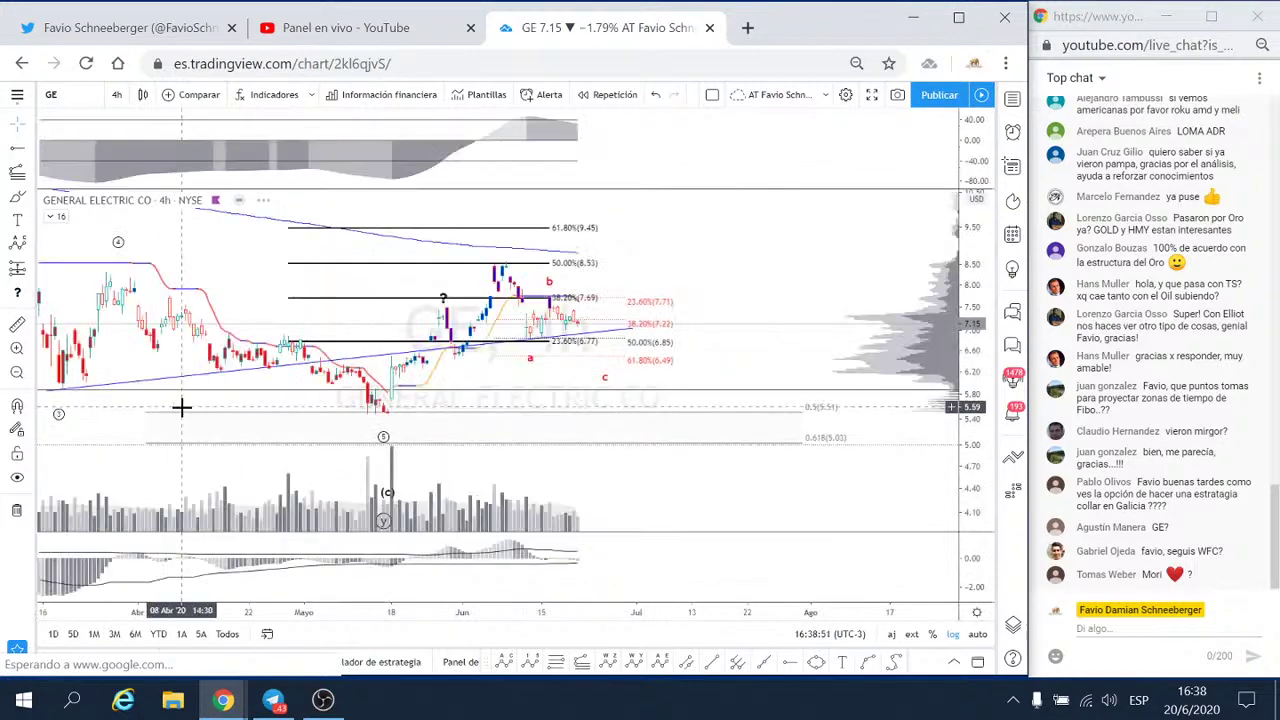
scroll(203, 425, "down", 1)
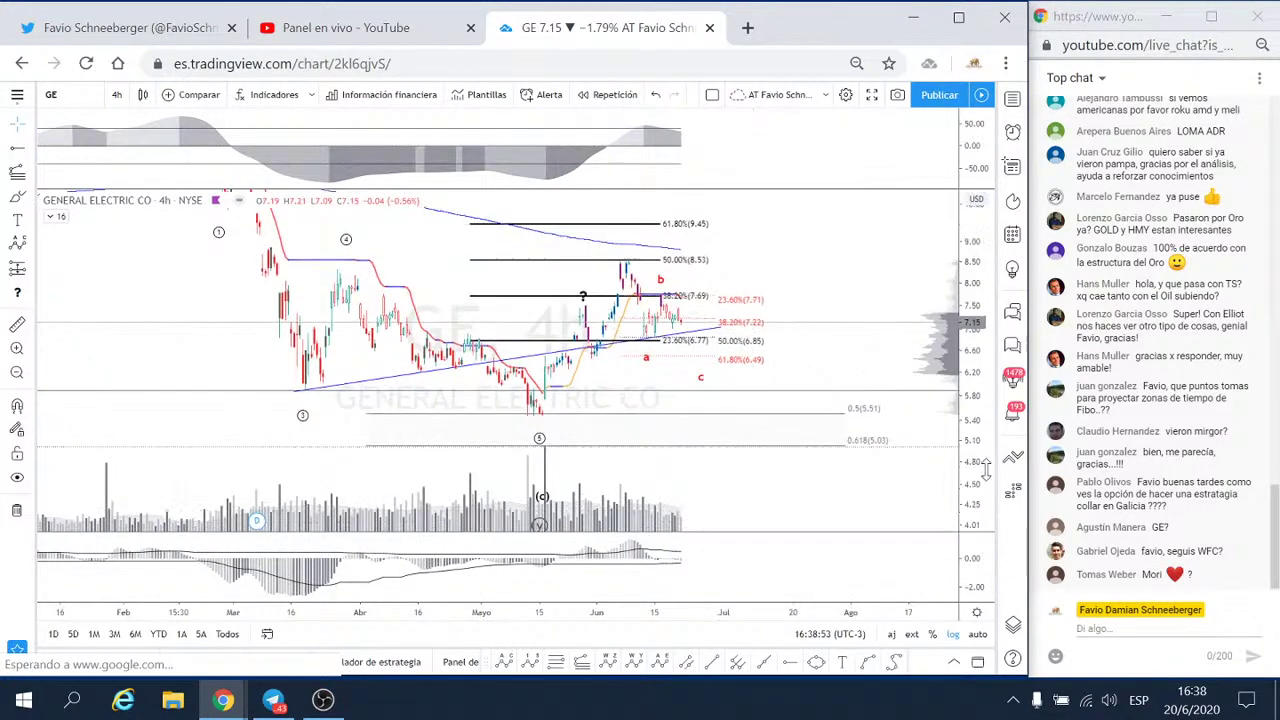
left_click_drag(985, 470, 987, 457)
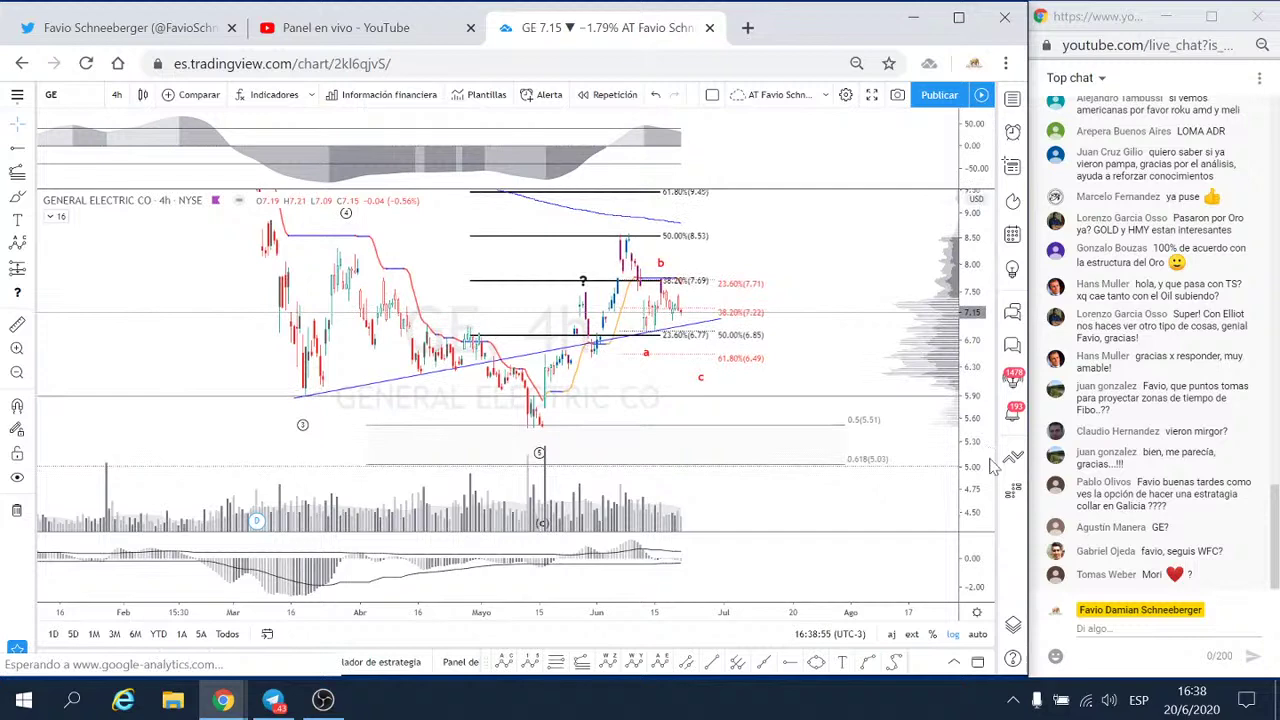
left_click_drag(820, 252, 816, 287)
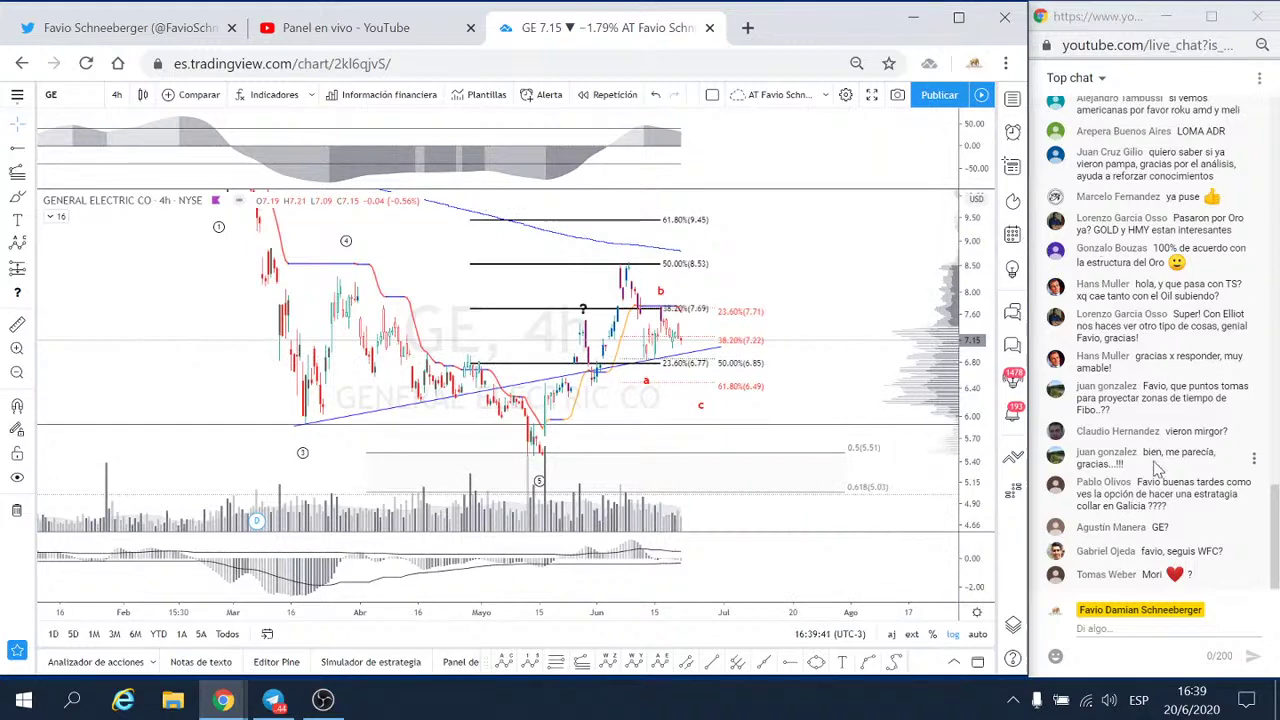
scroll(1157, 470, "up", 2)
scroll(1157, 470, "up", 2)
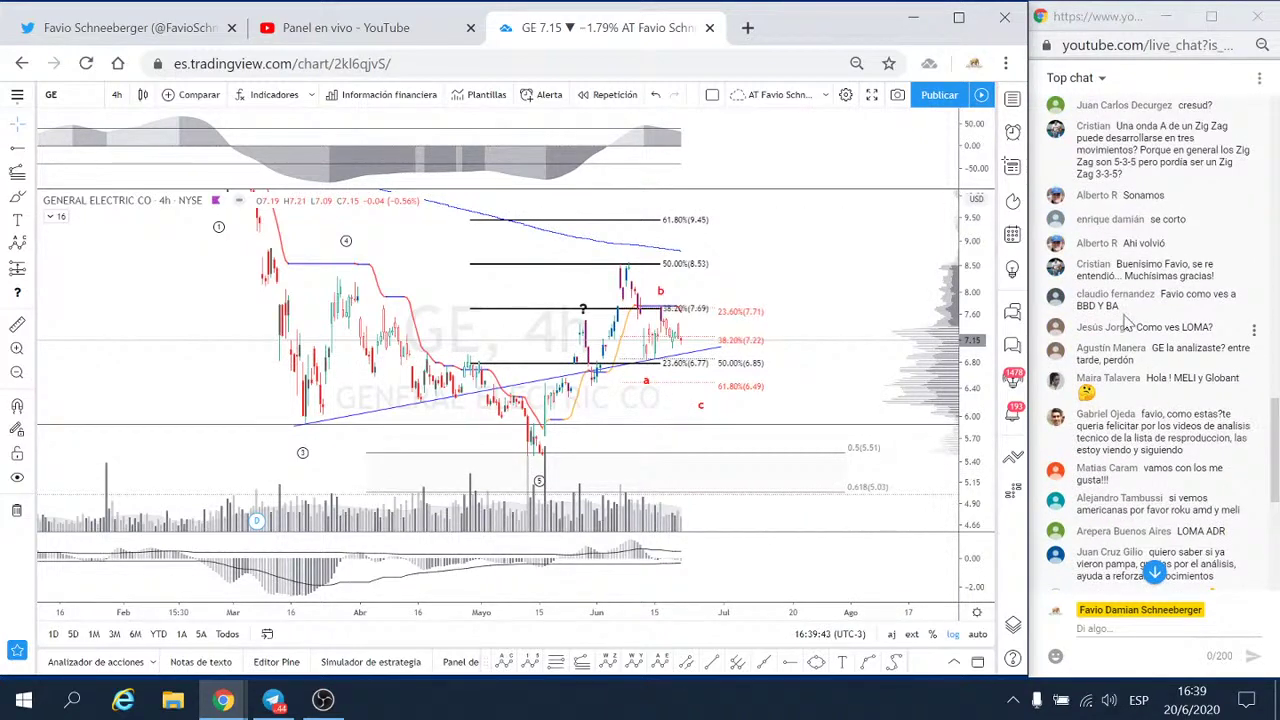
- Cancel the stray symbol search and load MORIXE HERMANOS (MORI) instead
left_click(51, 94)
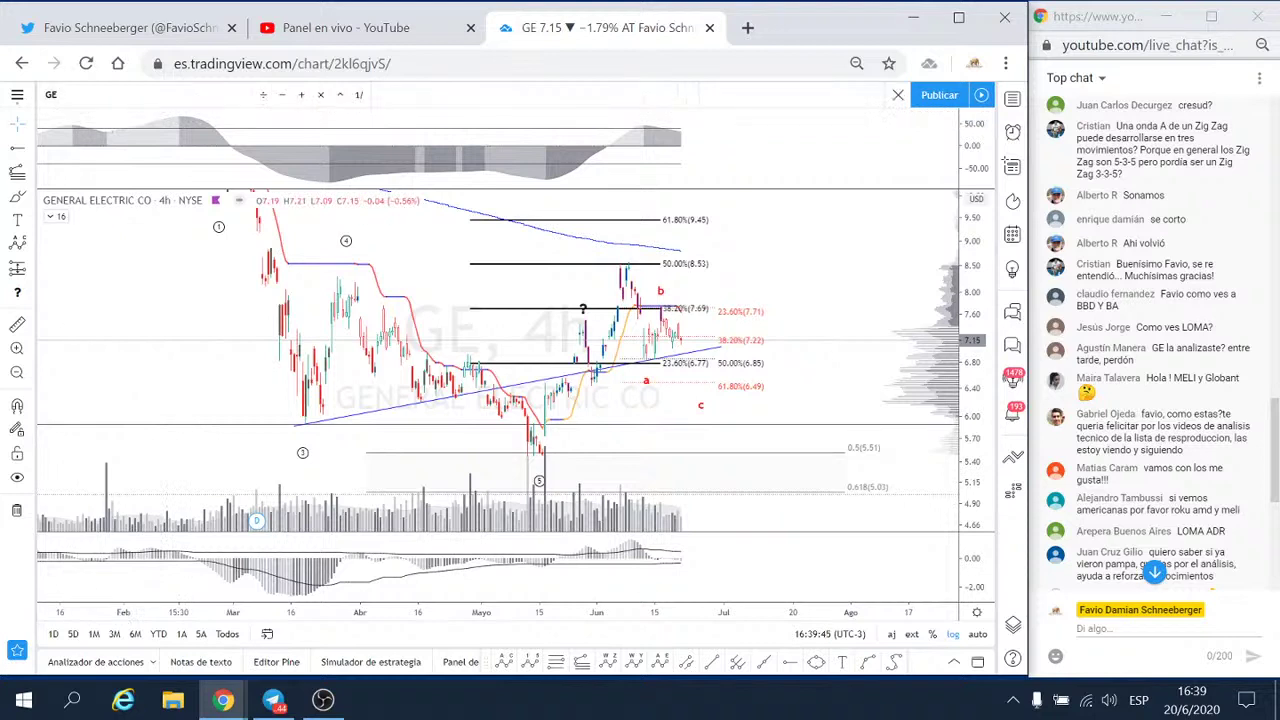
type("g")
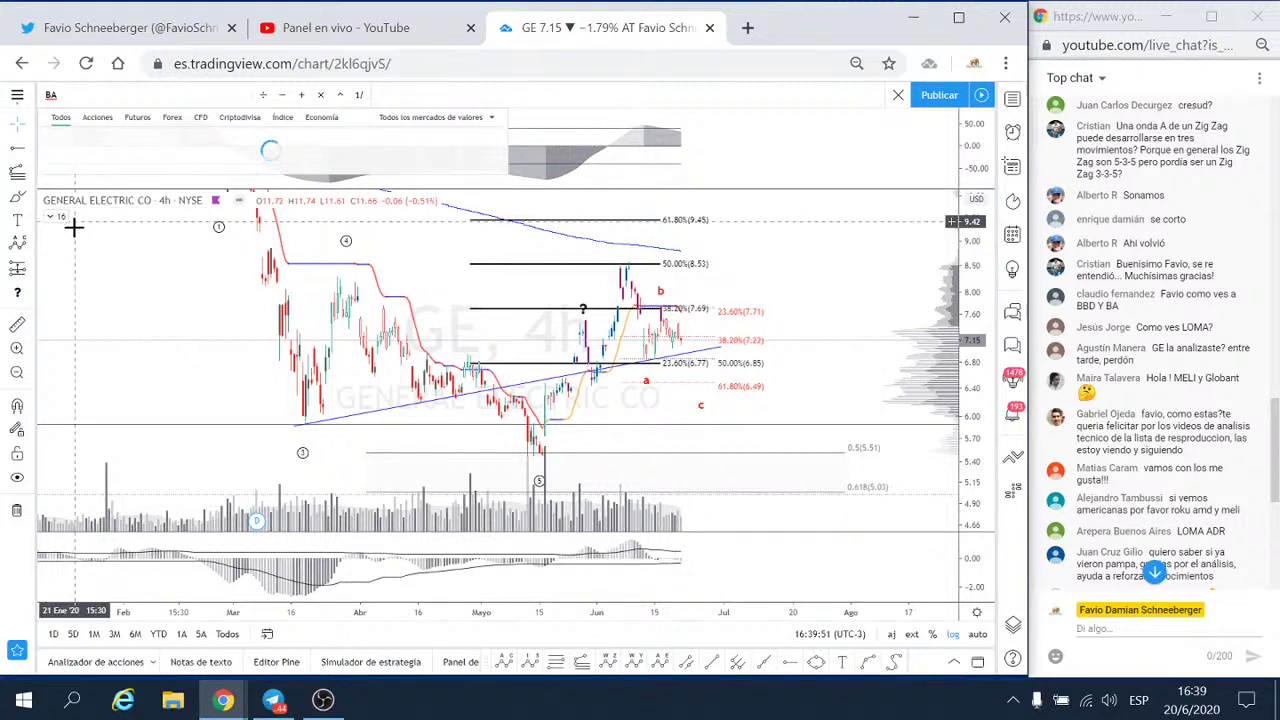
key("Escape")
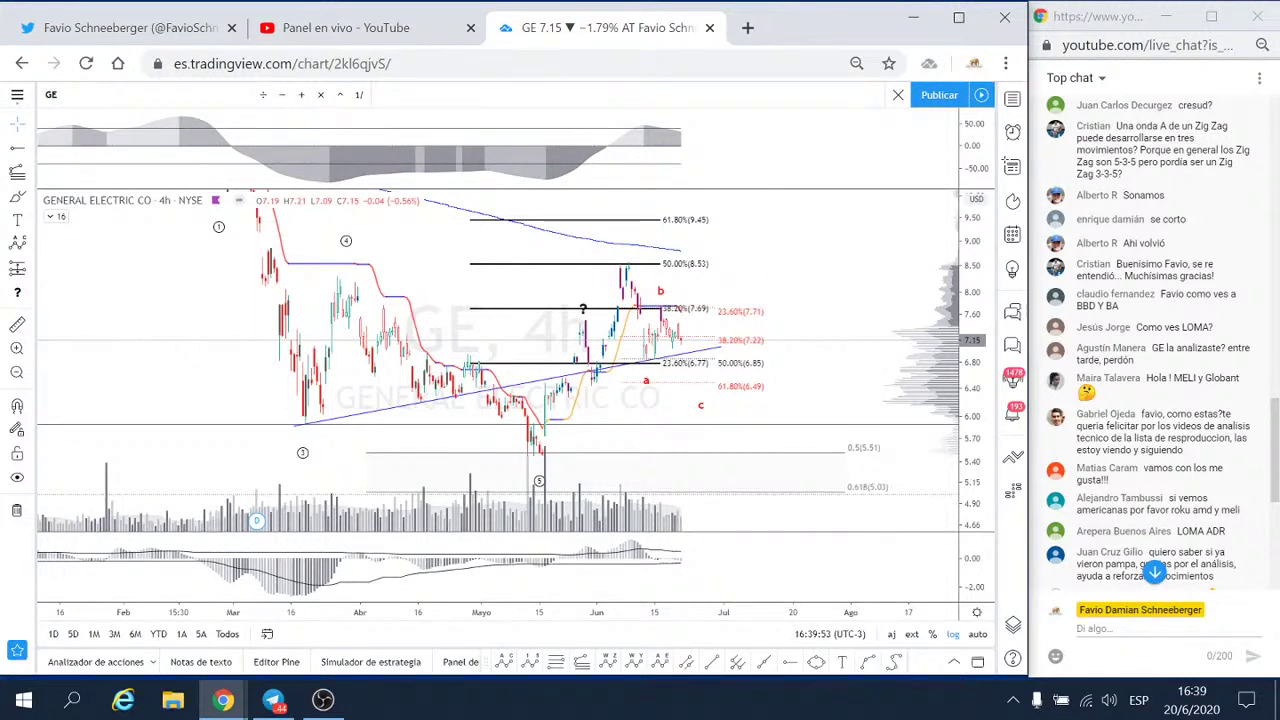
type("MORI")
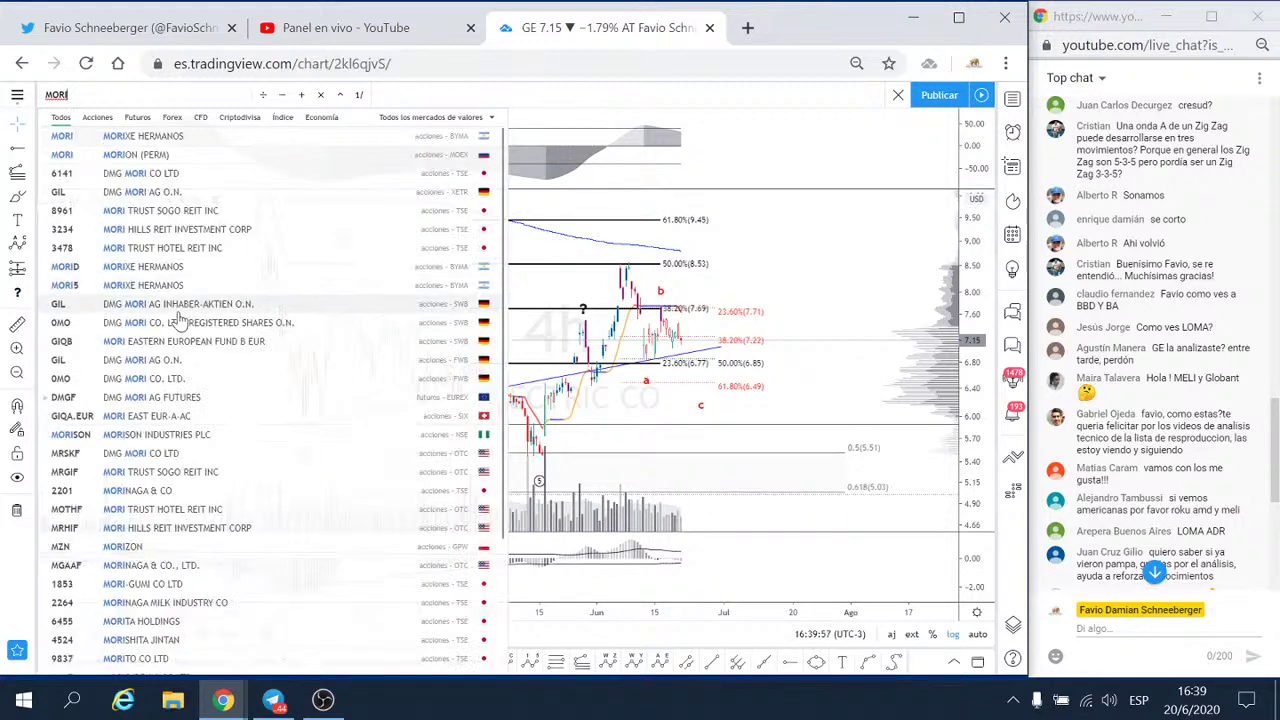
left_click(118, 145)
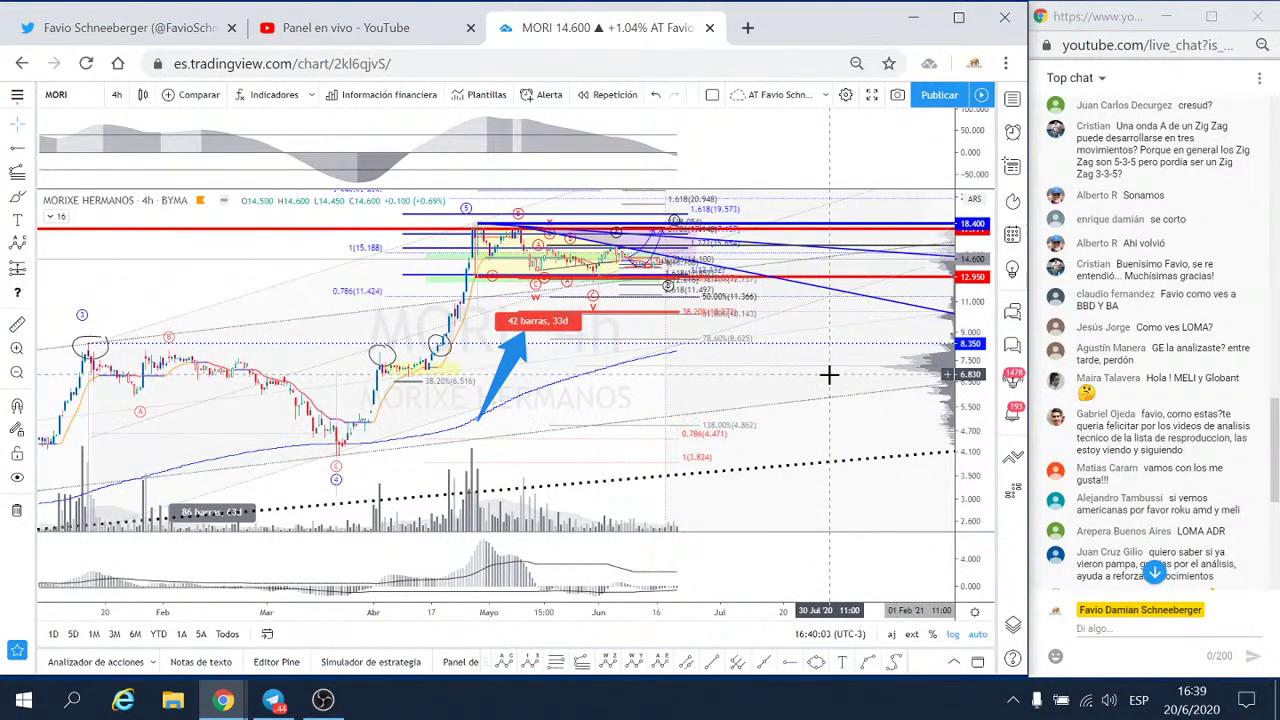
- Reset the MORI chart with Restablecer gráfico and frame April through late June
right_click(219, 281)
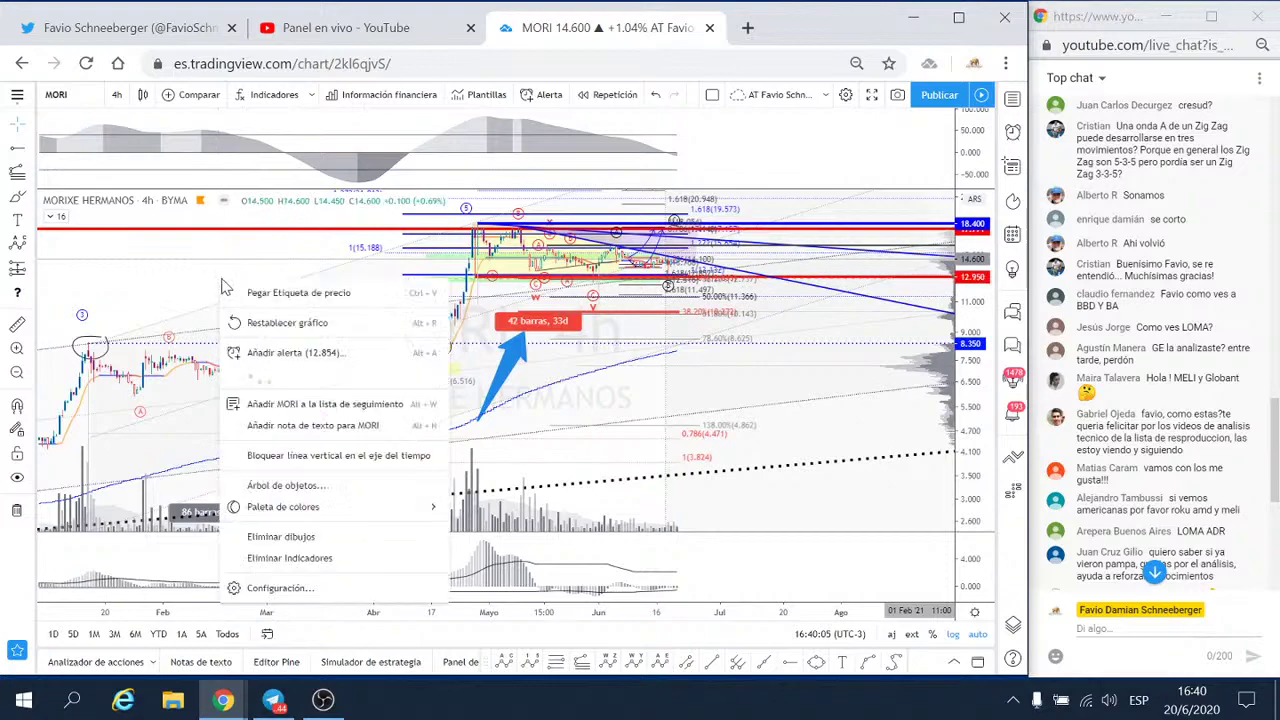
left_click(235, 322)
scroll(900, 455, "up", 2)
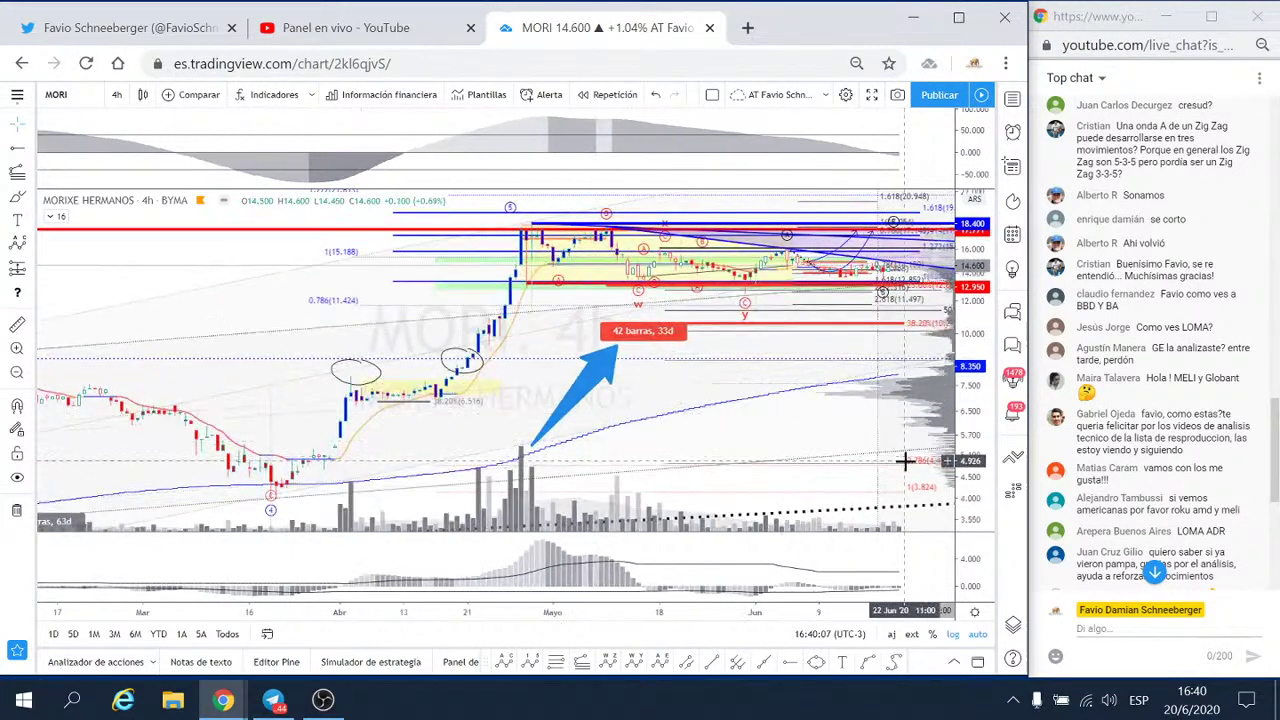
scroll(882, 338, "up", 2)
left_click_drag(851, 323, 551, 523)
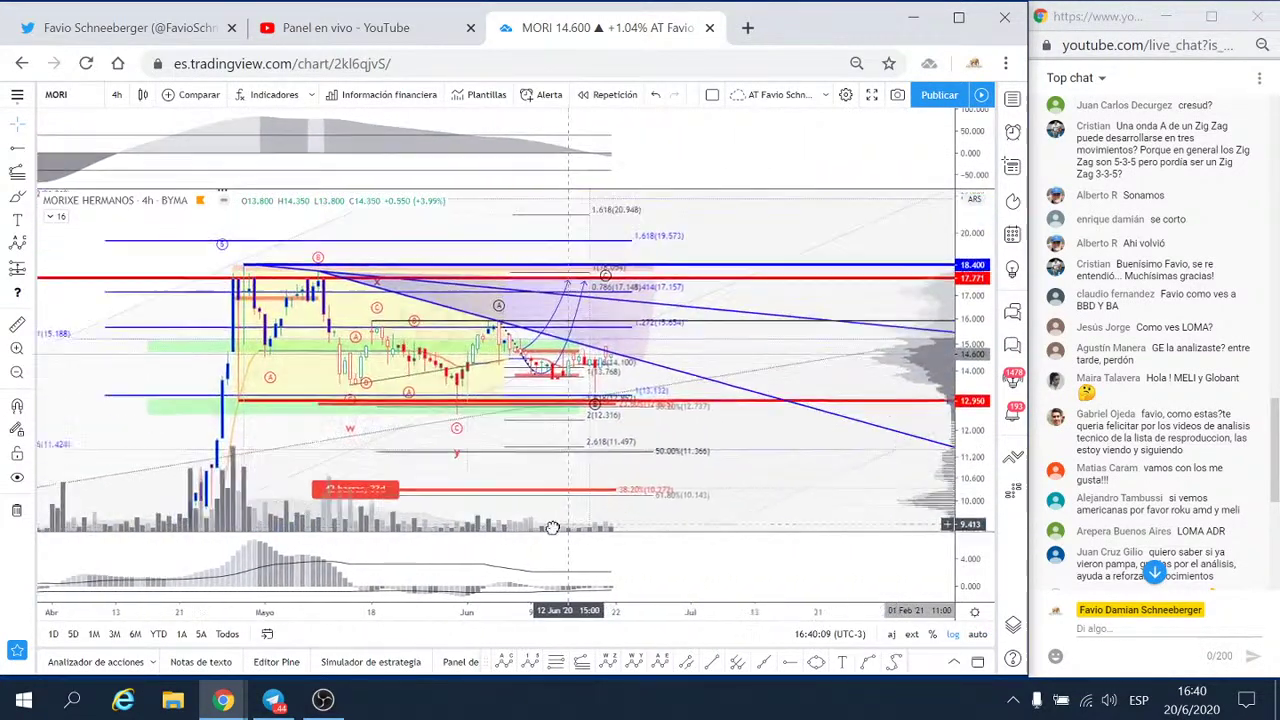
scroll(737, 366, "up", 2)
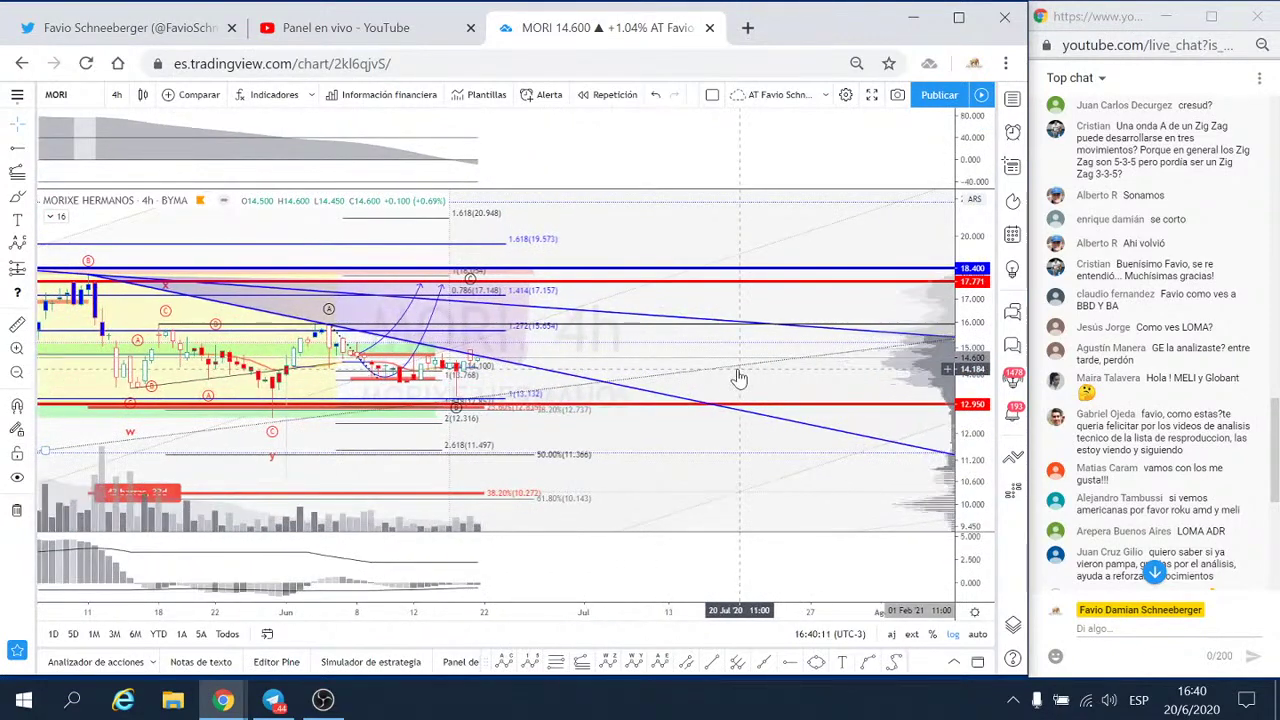
- Maximize the main price pane, hiding the indicator pane, and stretch and recentre the price scale
double_click(837, 354)
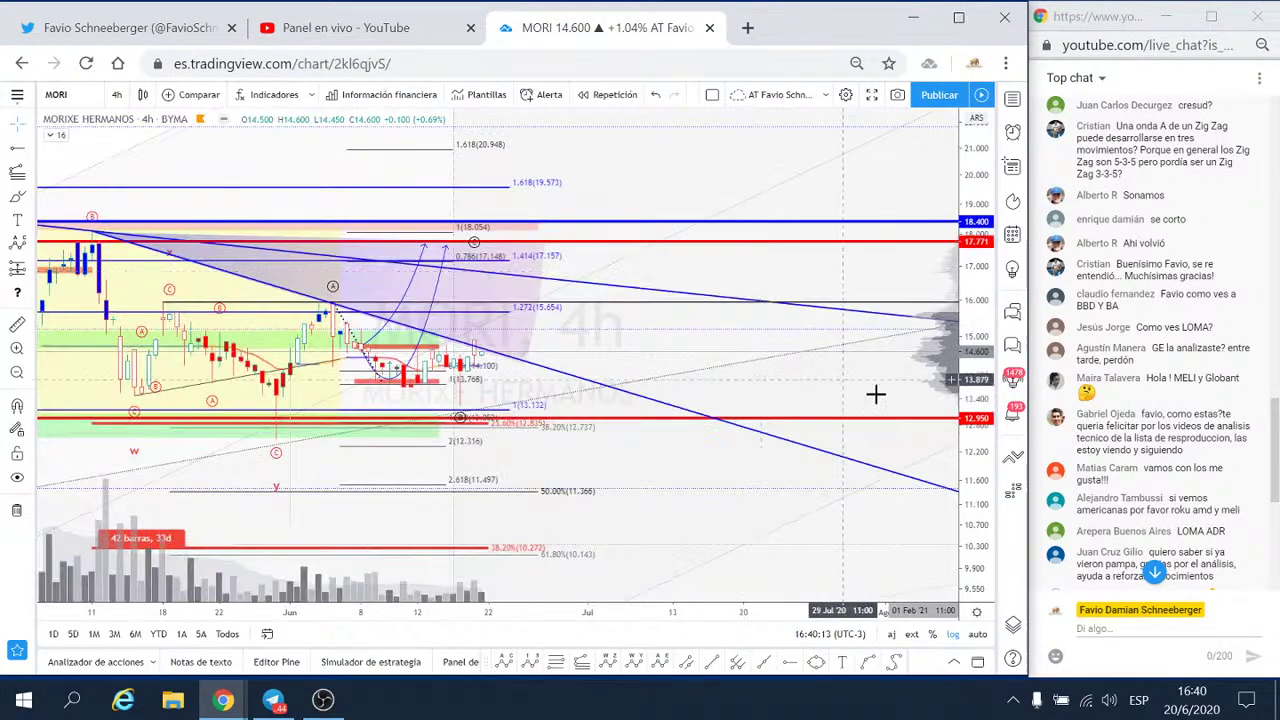
left_click_drag(981, 418, 987, 370)
scroll(985, 337, "down", 2)
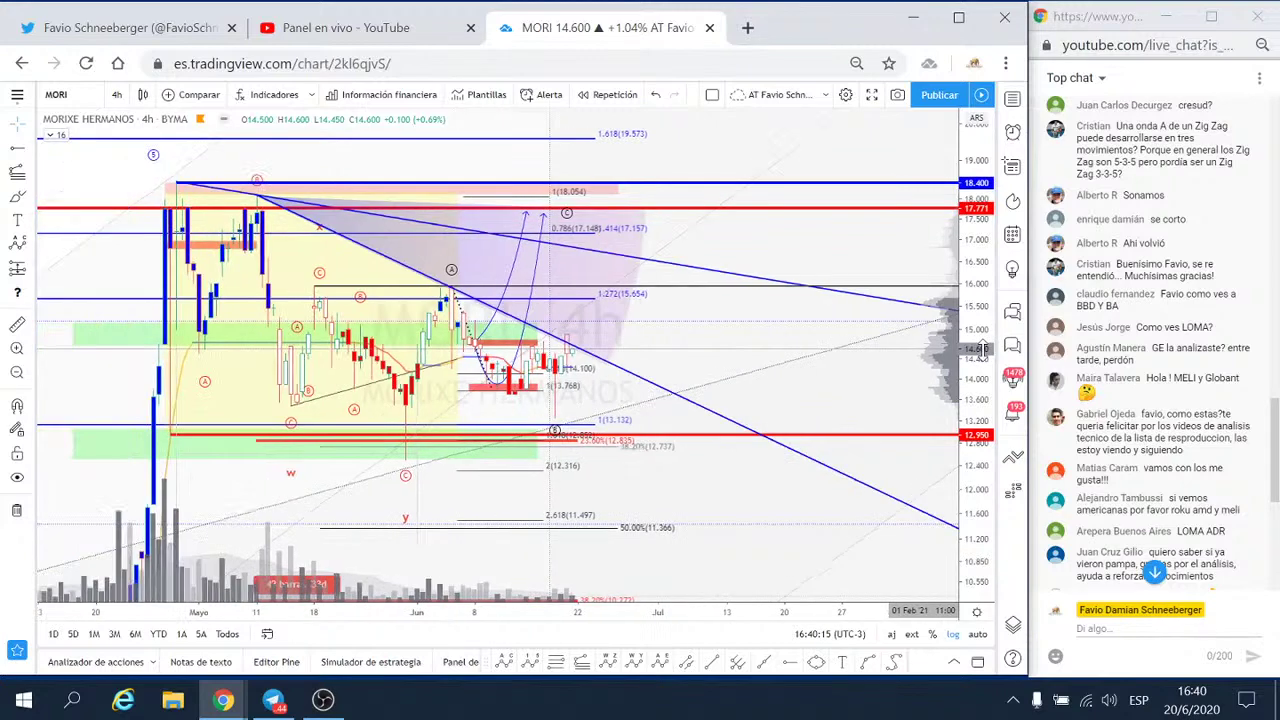
left_click_drag(723, 337, 862, 354)
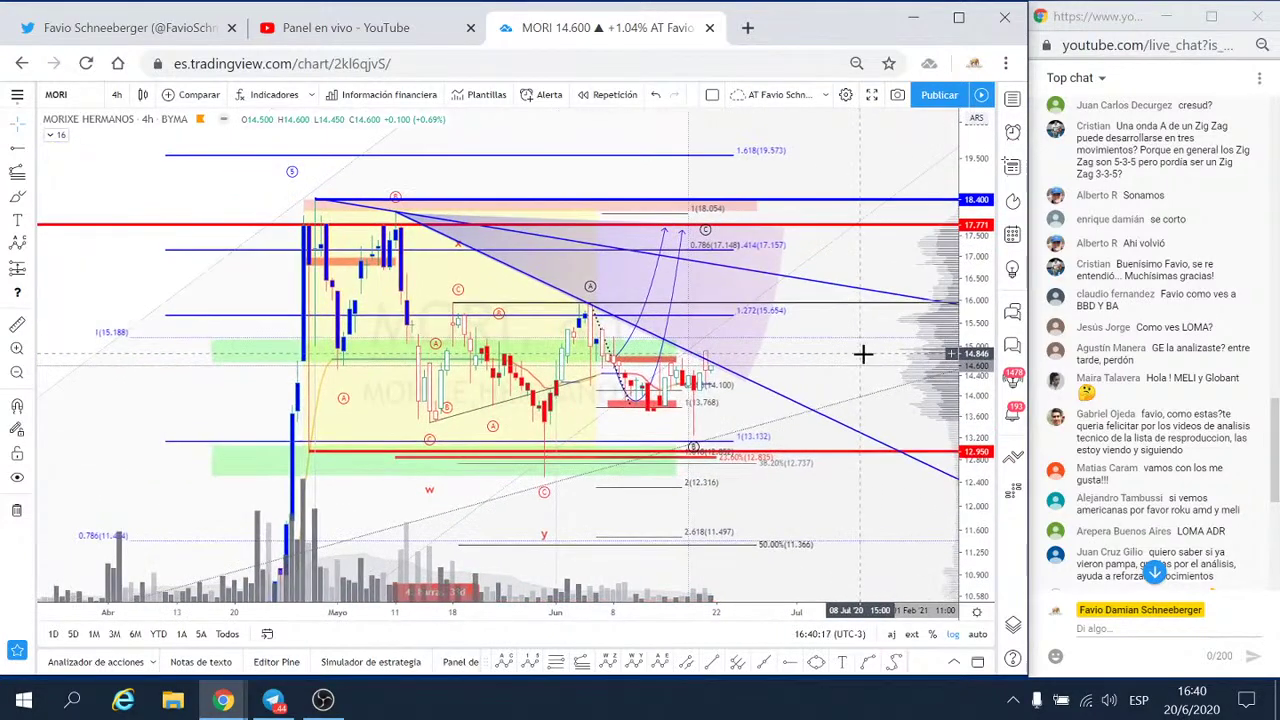
scroll(862, 354, "up", 2)
scroll(862, 354, "up", 1)
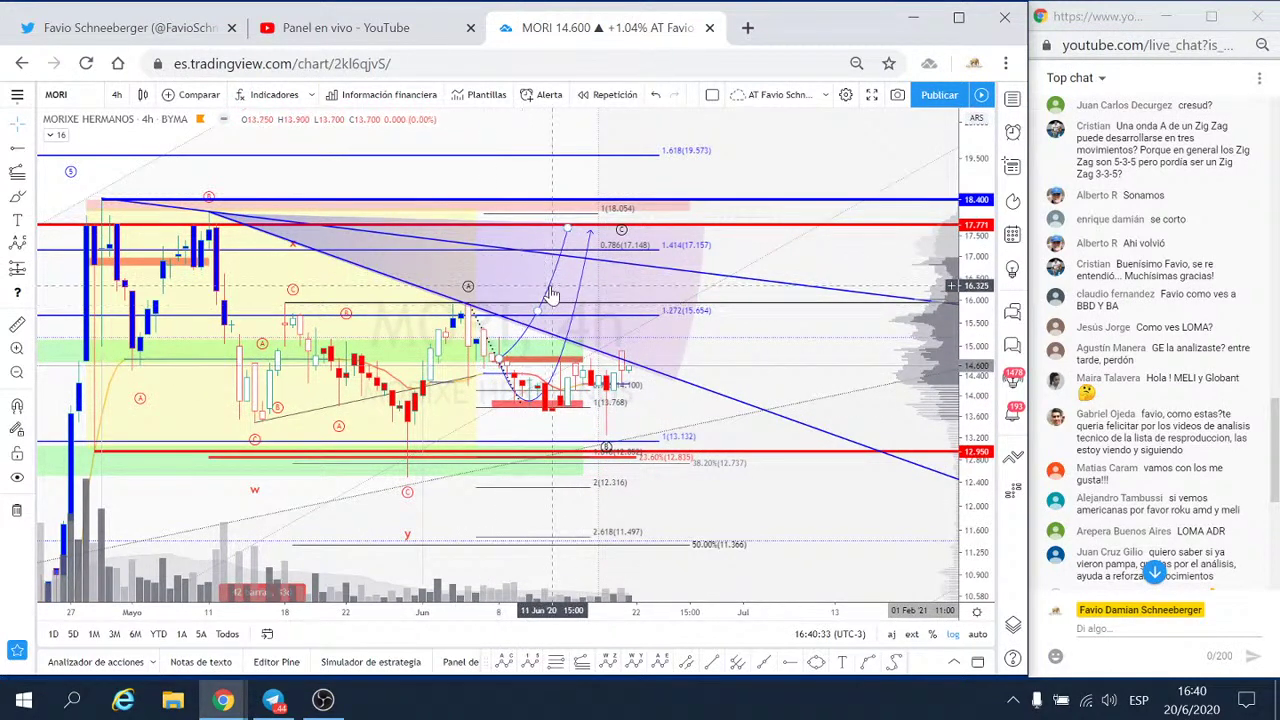
- Reshape the blue projected curve to dip to 13.132 and end at the (C) target near 17.16
left_click(549, 293)
key("Escape")
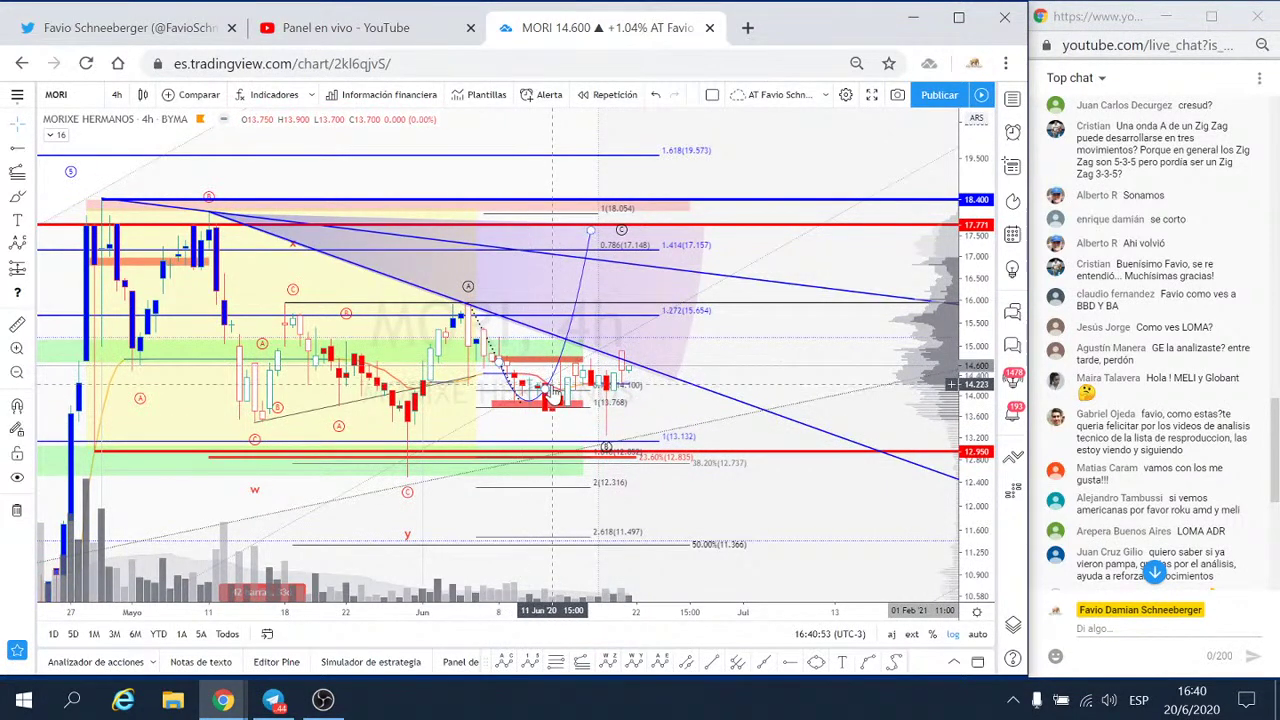
left_click_drag(549, 395, 612, 432)
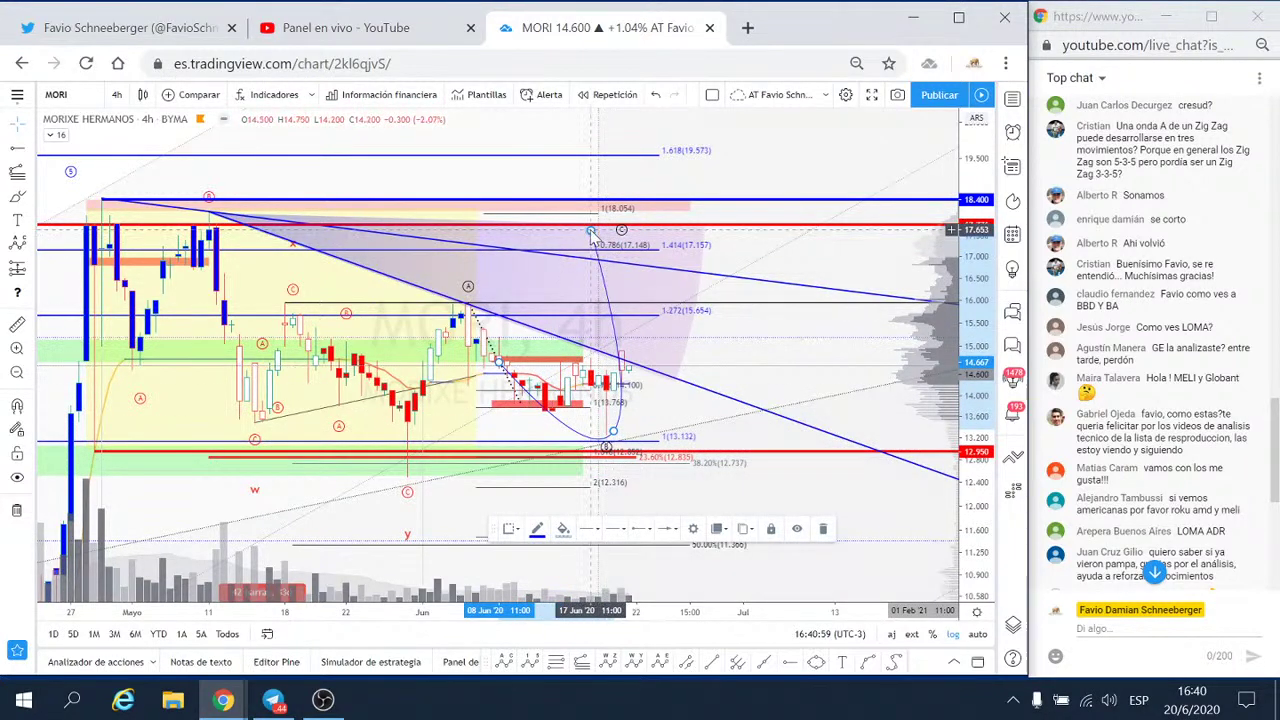
mouse_move(590, 230)
left_mouse_down()
mouse_move(610, 243)
mouse_move(688, 243)
left_mouse_up()
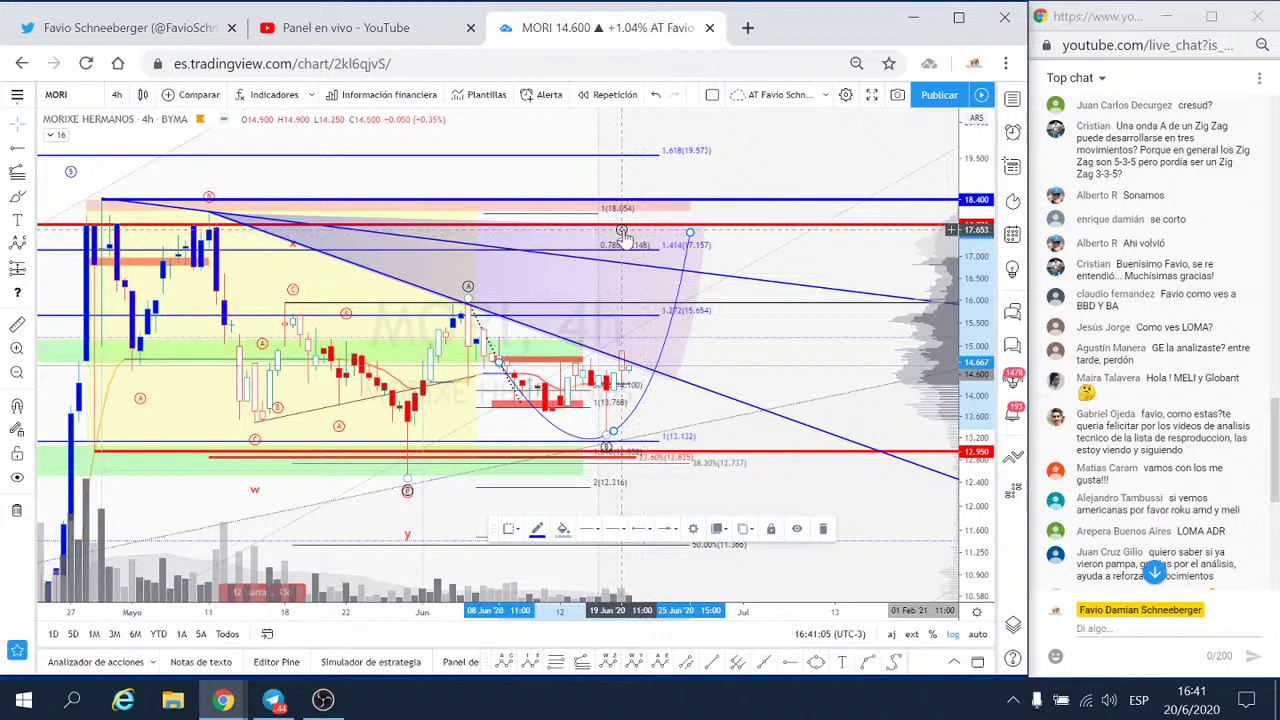
left_click(689, 233)
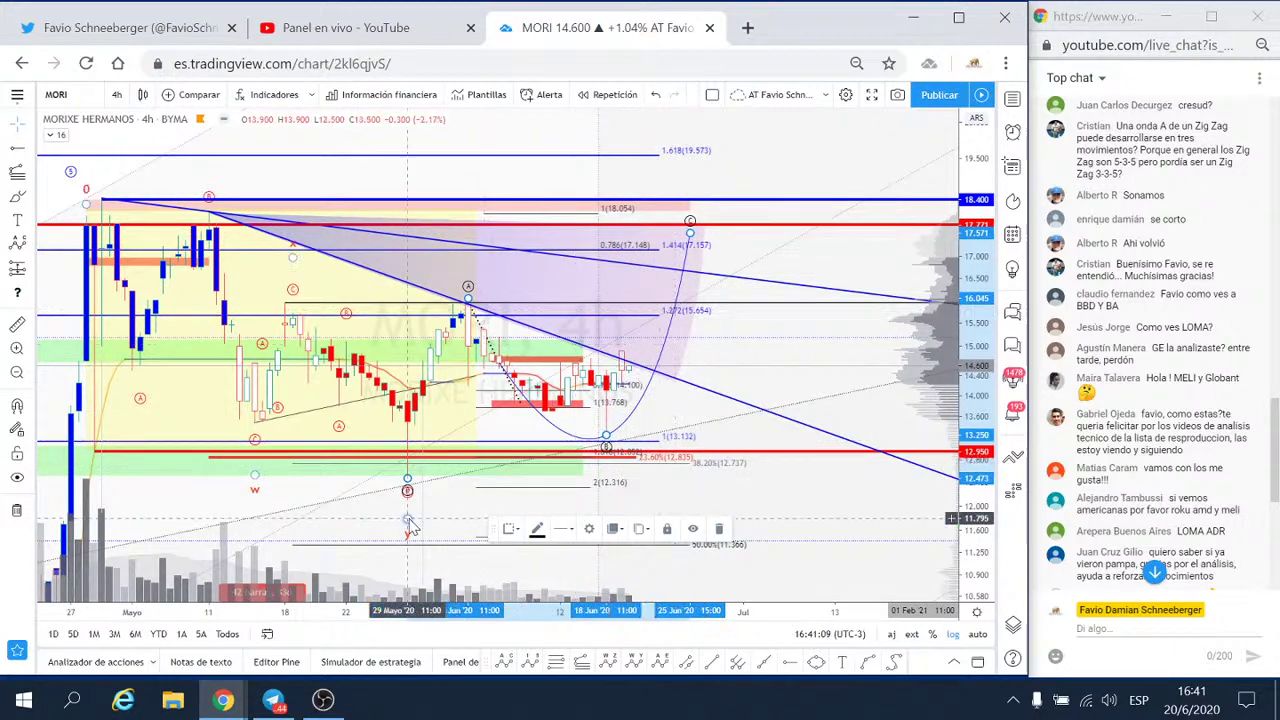
left_click(387, 524)
left_click_drag(387, 524, 487, 503)
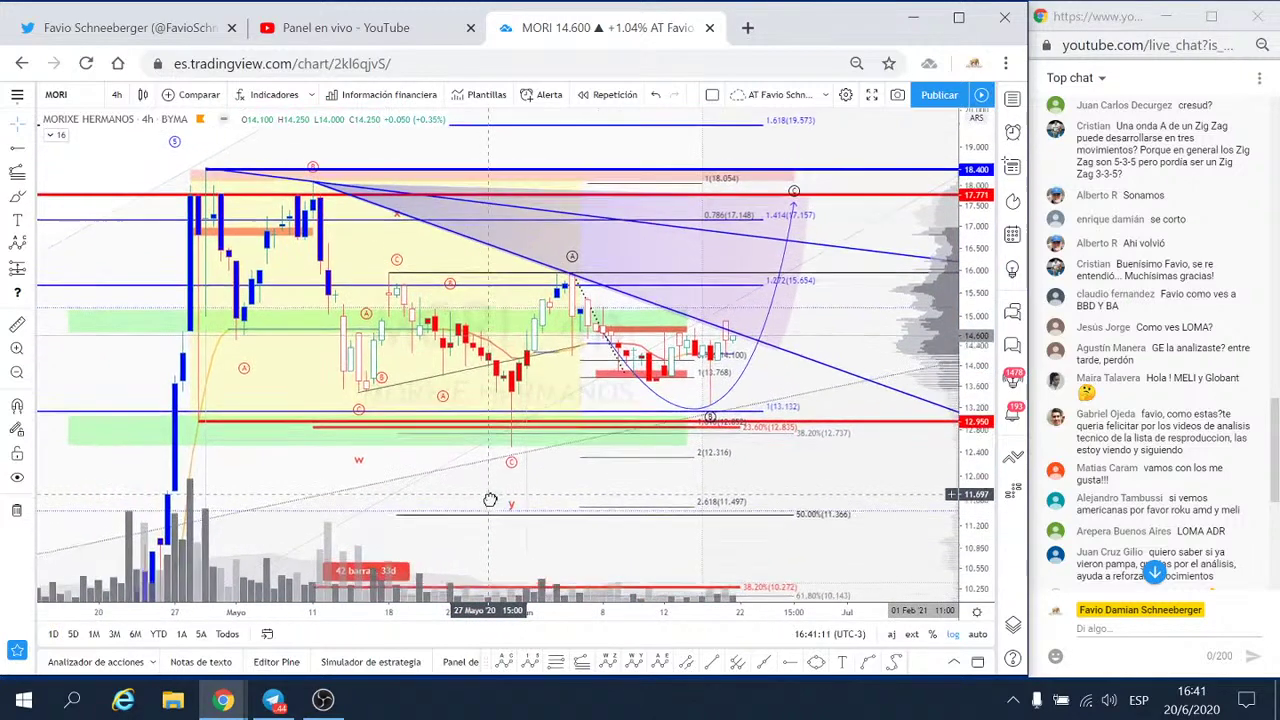
scroll(487, 503, "up", 1)
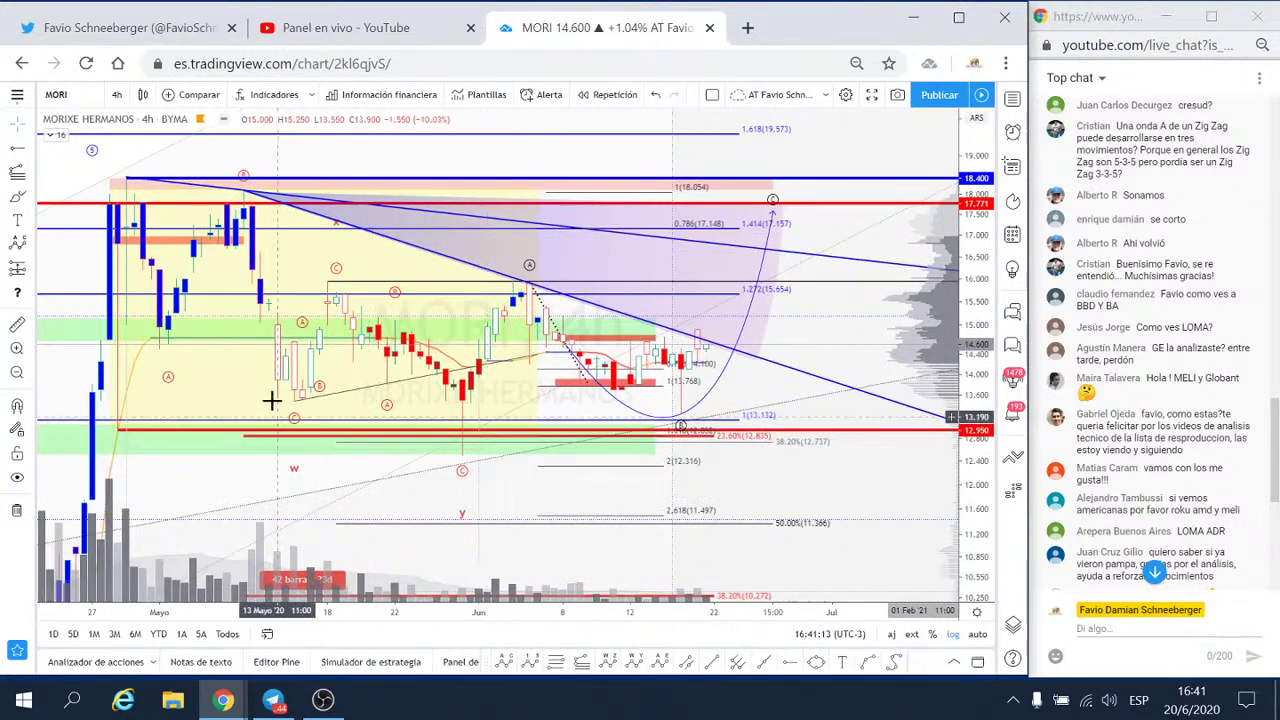
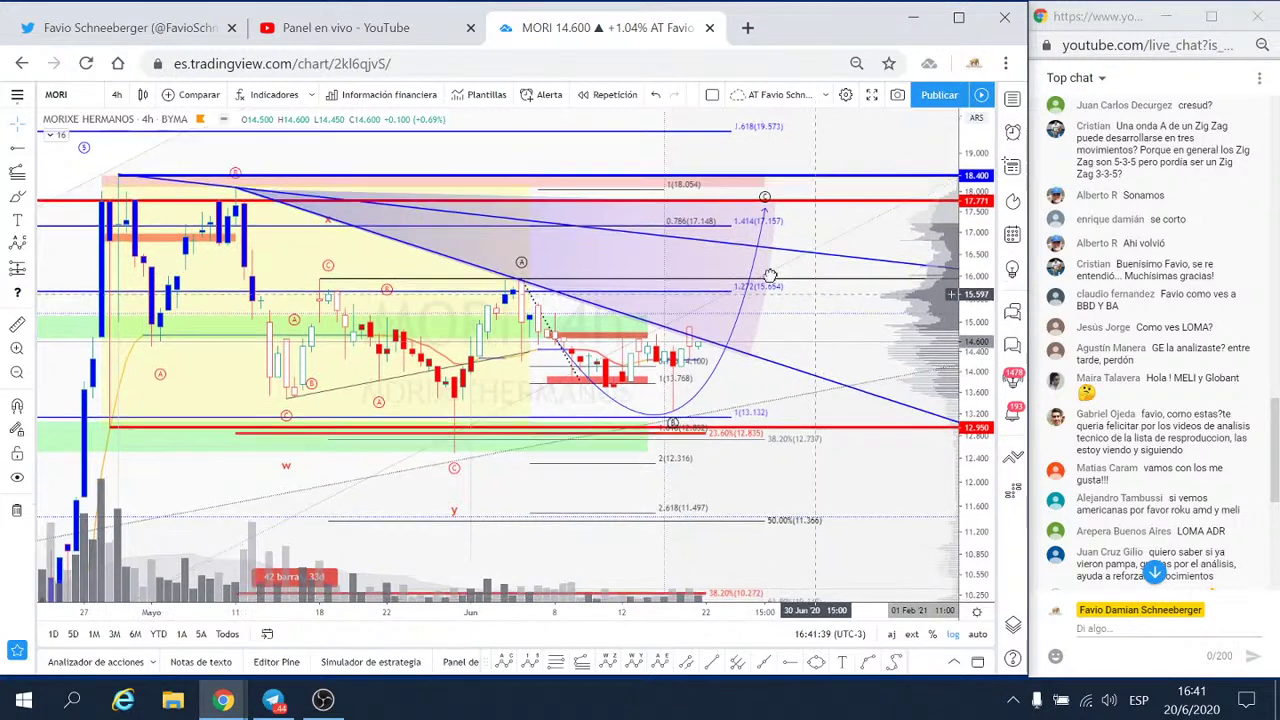
- Replace the old 0–w–y wave count with a w–x–y–x–z count projecting Y near 18.4 and Z near 12.2
left_click_drag(816, 262, 720, 260)
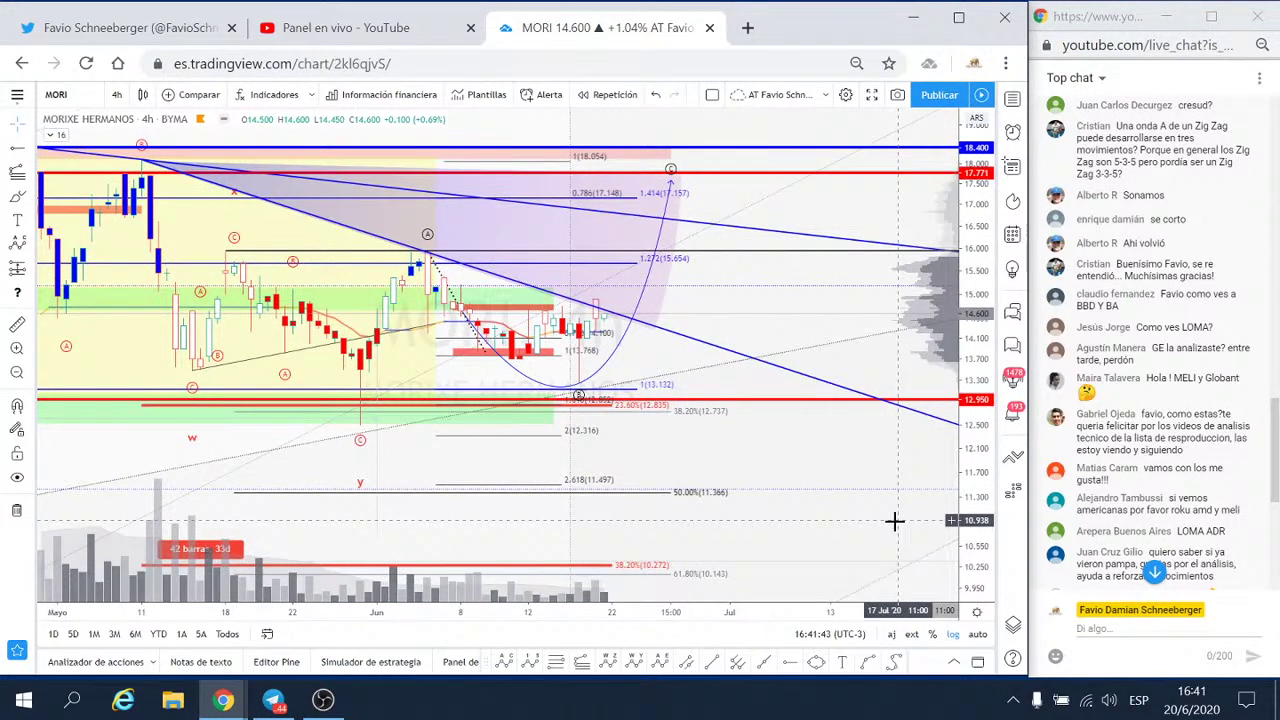
scroll(480, 443, "down", 2)
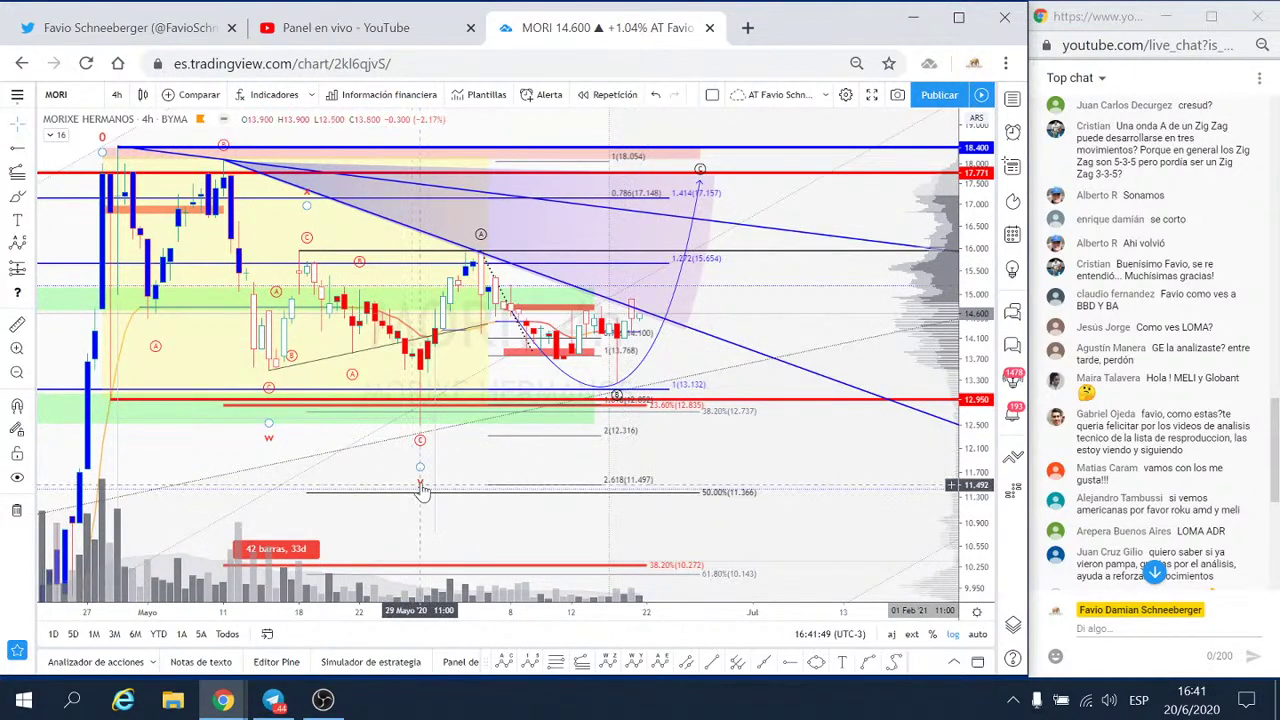
left_click(422, 484)
key("Delete")
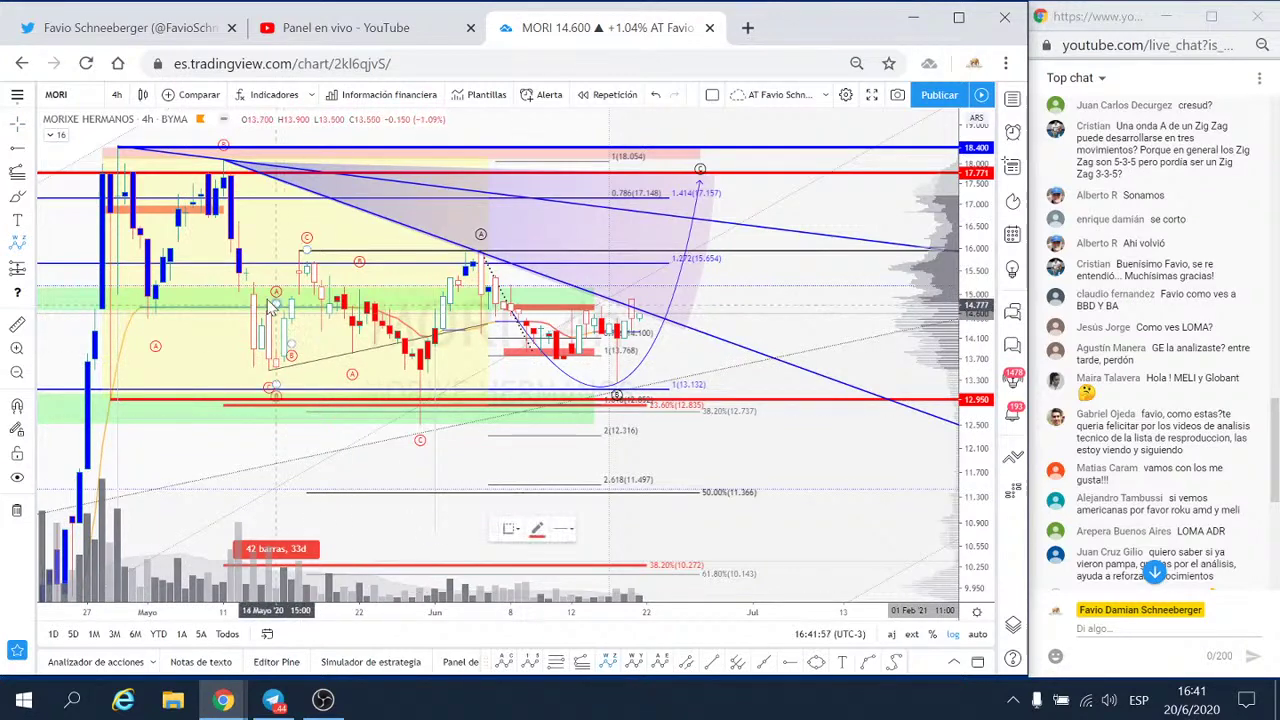
left_click(261, 410)
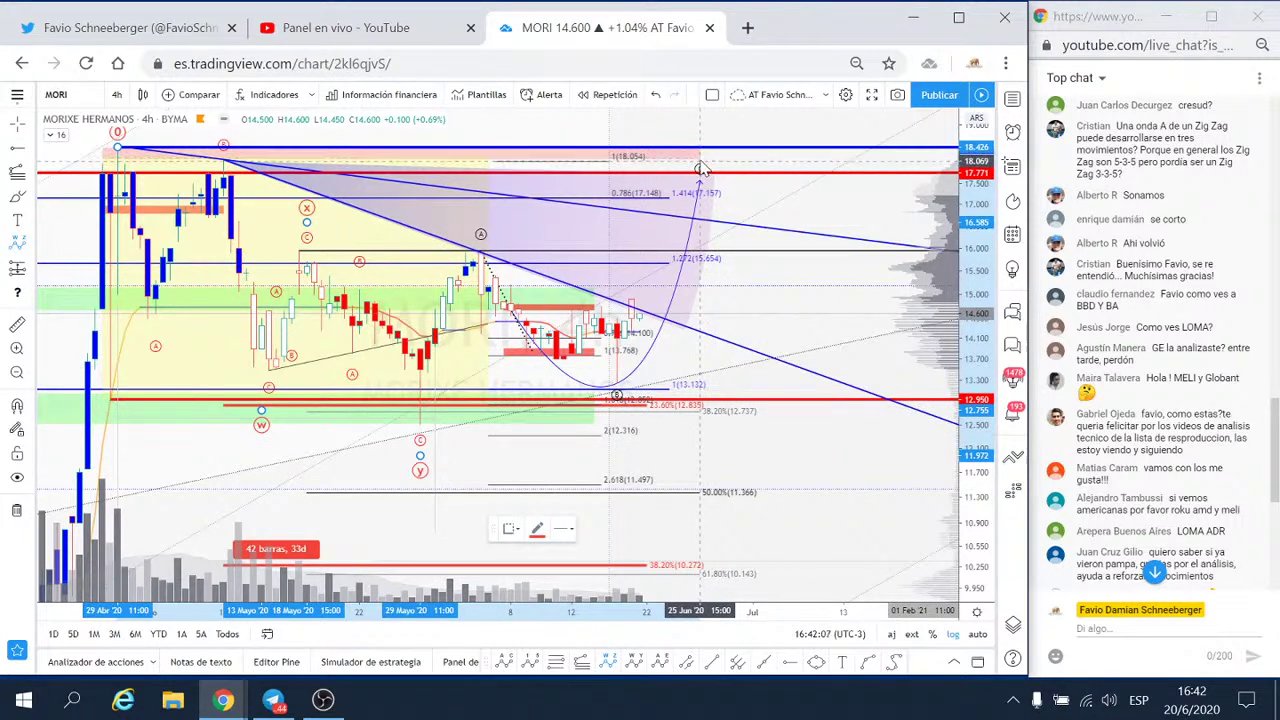
left_click(848, 425)
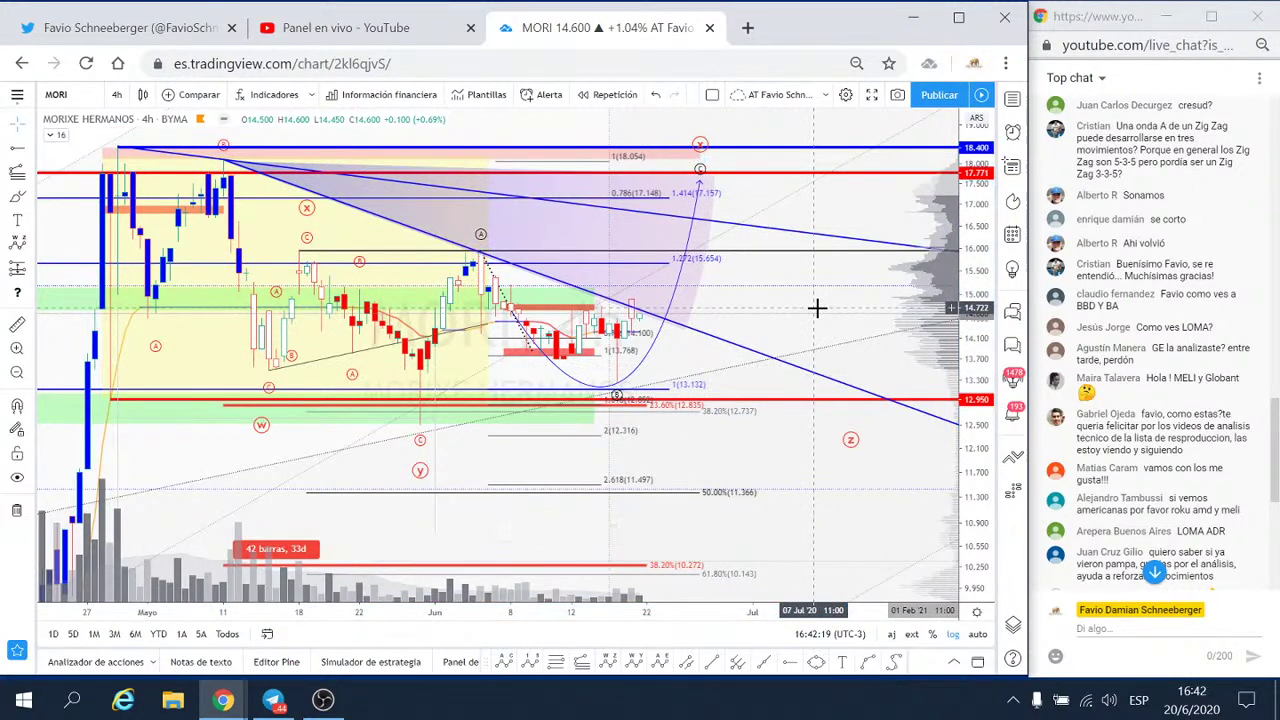
- Move the Fibonacci extension anchor to the later swing and pull the arc's top down
left_click_drag(818, 317, 802, 345)
left_click(619, 226)
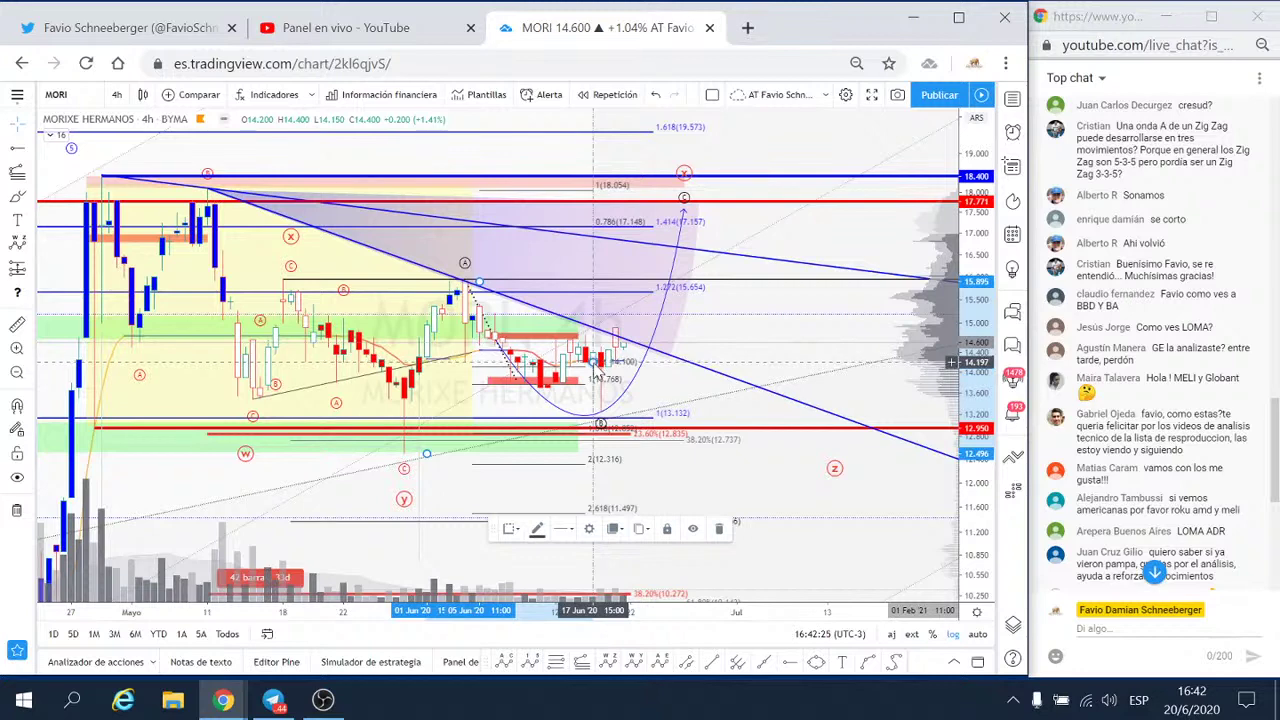
left_click_drag(594, 362, 735, 412)
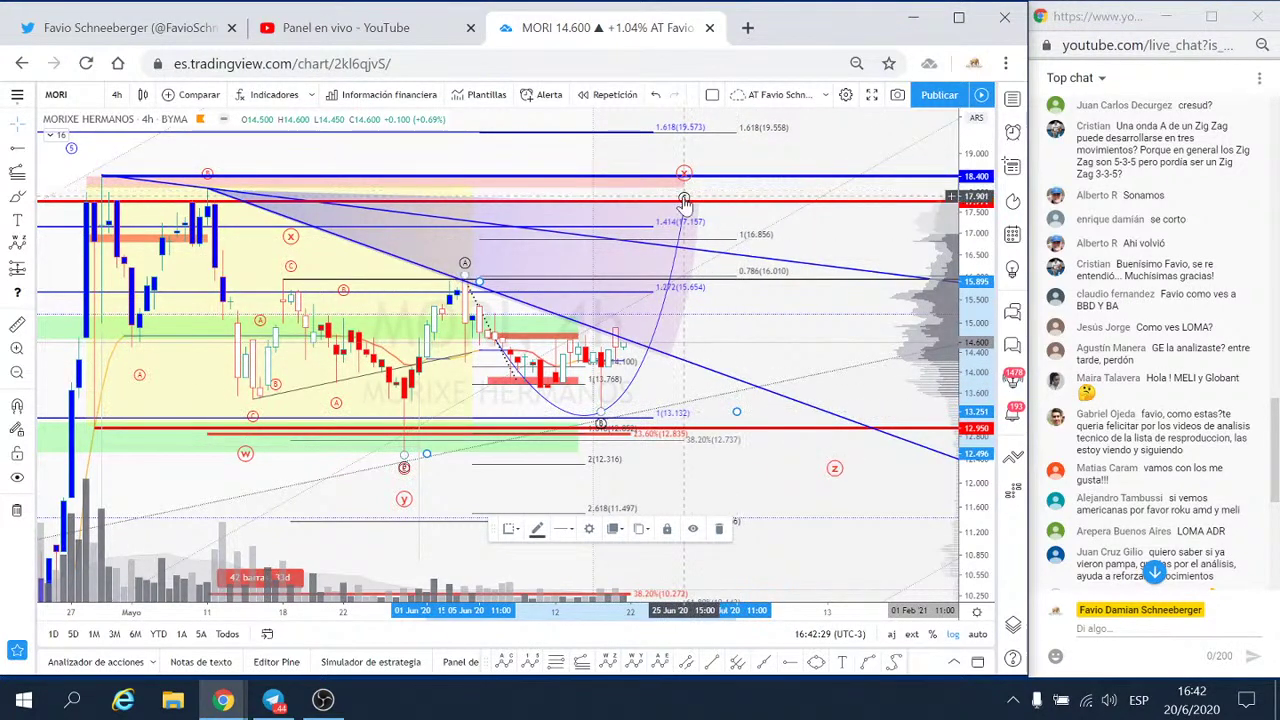
mouse_move(683, 225)
left_mouse_down()
mouse_move(675, 243)
mouse_move(677, 228)
left_mouse_up()
- Select the nearby chart drawings in turn, ending on the Fibonacci extension
left_click(670, 243)
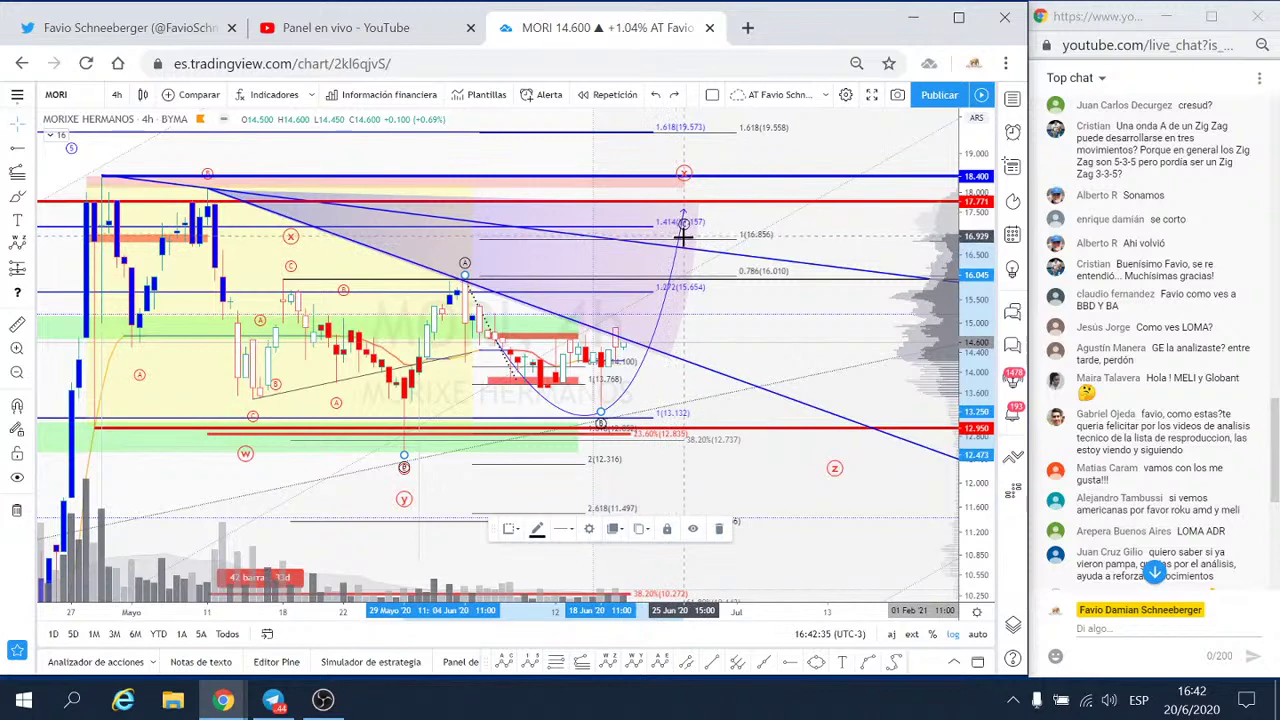
left_click(684, 176)
left_click(684, 193)
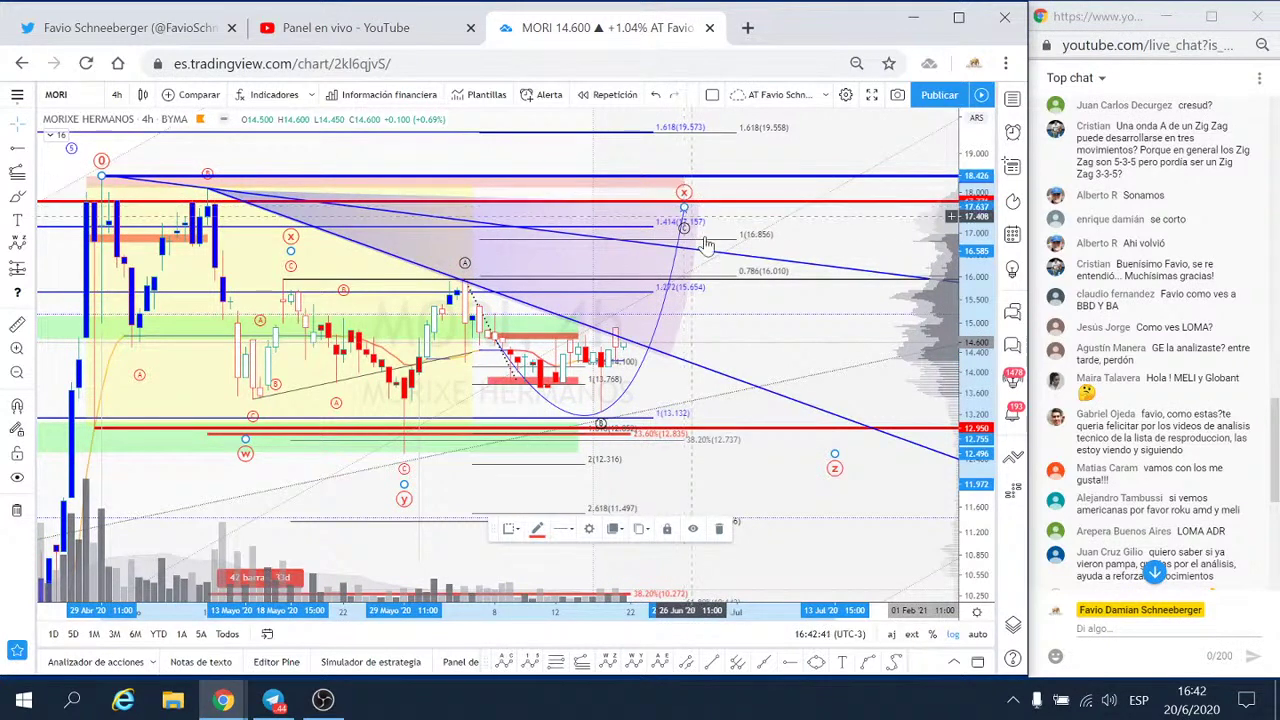
left_click(698, 235)
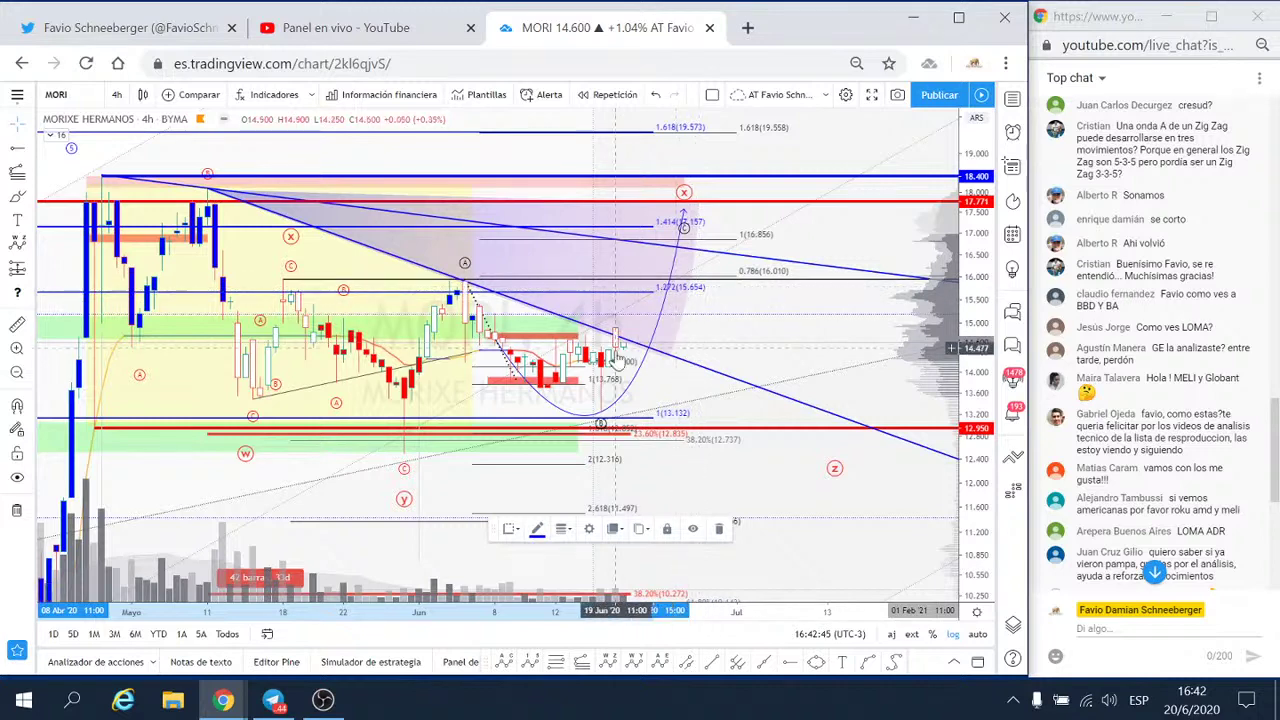
- Set the Fibonacci extension's #3 anchor to bar 323 in its coordinates settings
double_click(684, 420)
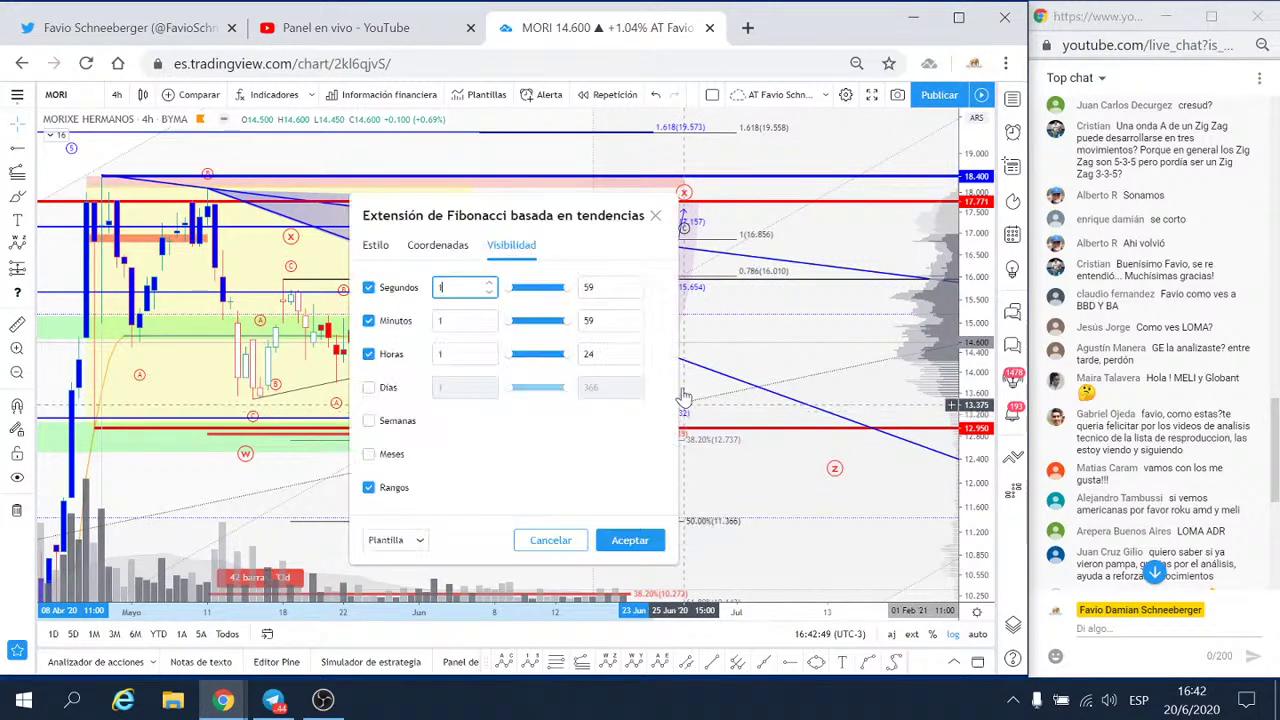
left_click(437, 245)
type("32")
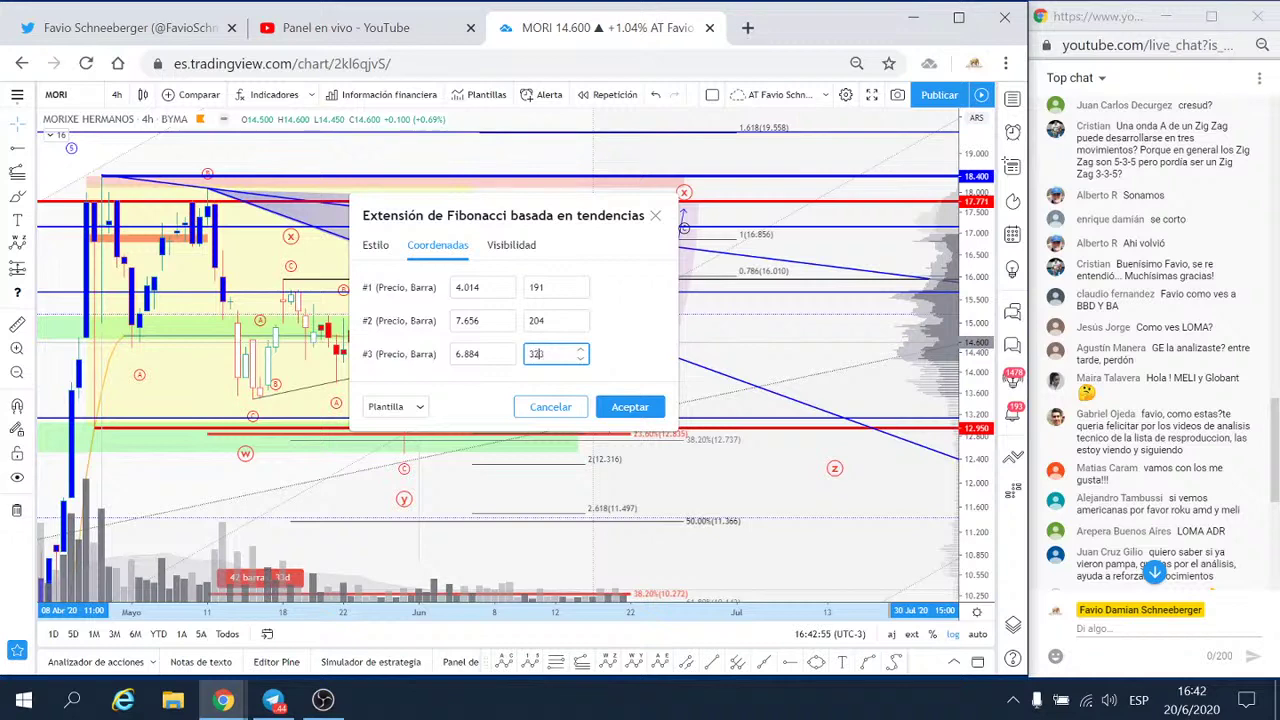
type("3")
left_click(629, 412)
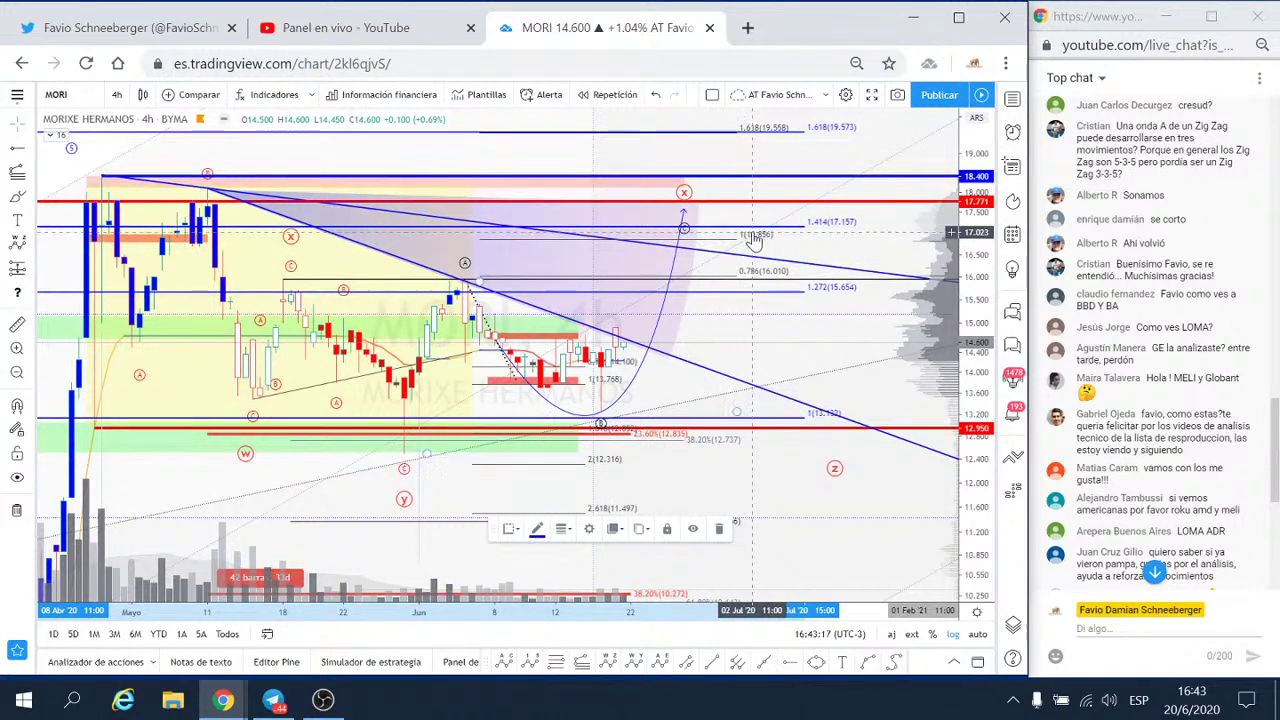
- Lower the arc's top anchor slightly so it ends near the 1(16.856) level
left_click_drag(684, 222, 678, 243)
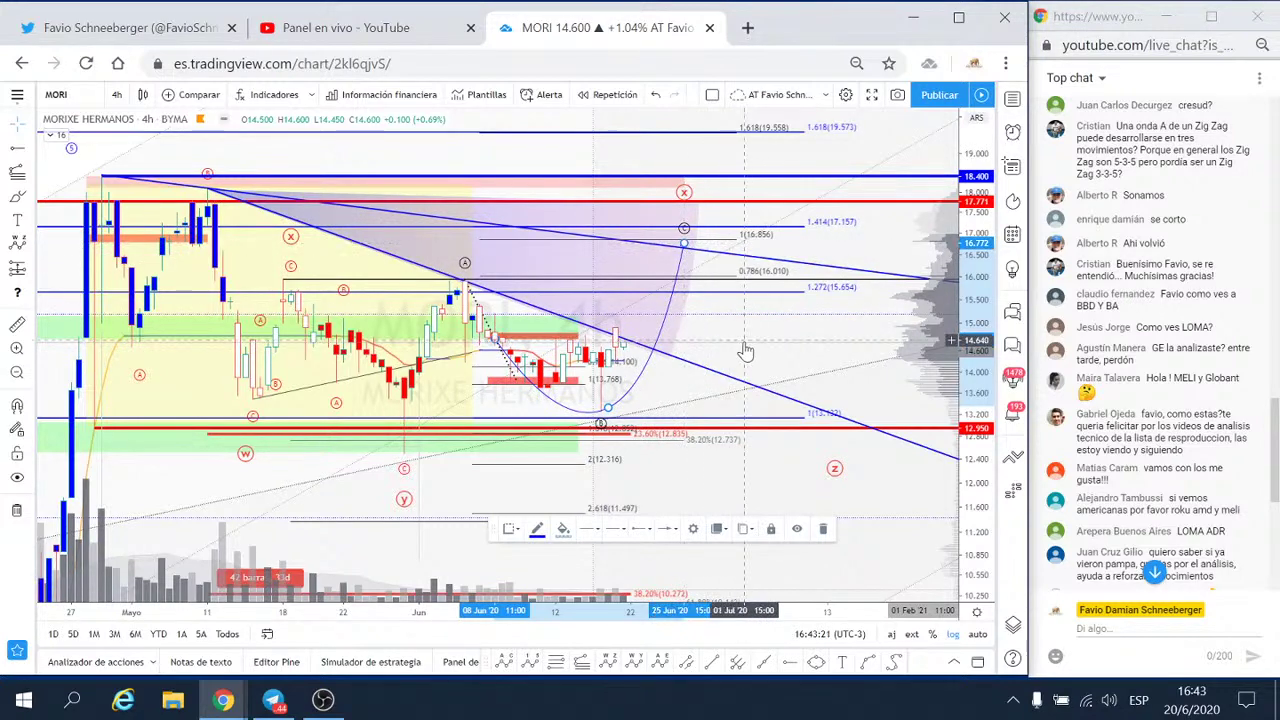
scroll(718, 325, "down", 2)
scroll(718, 325, "up", 2)
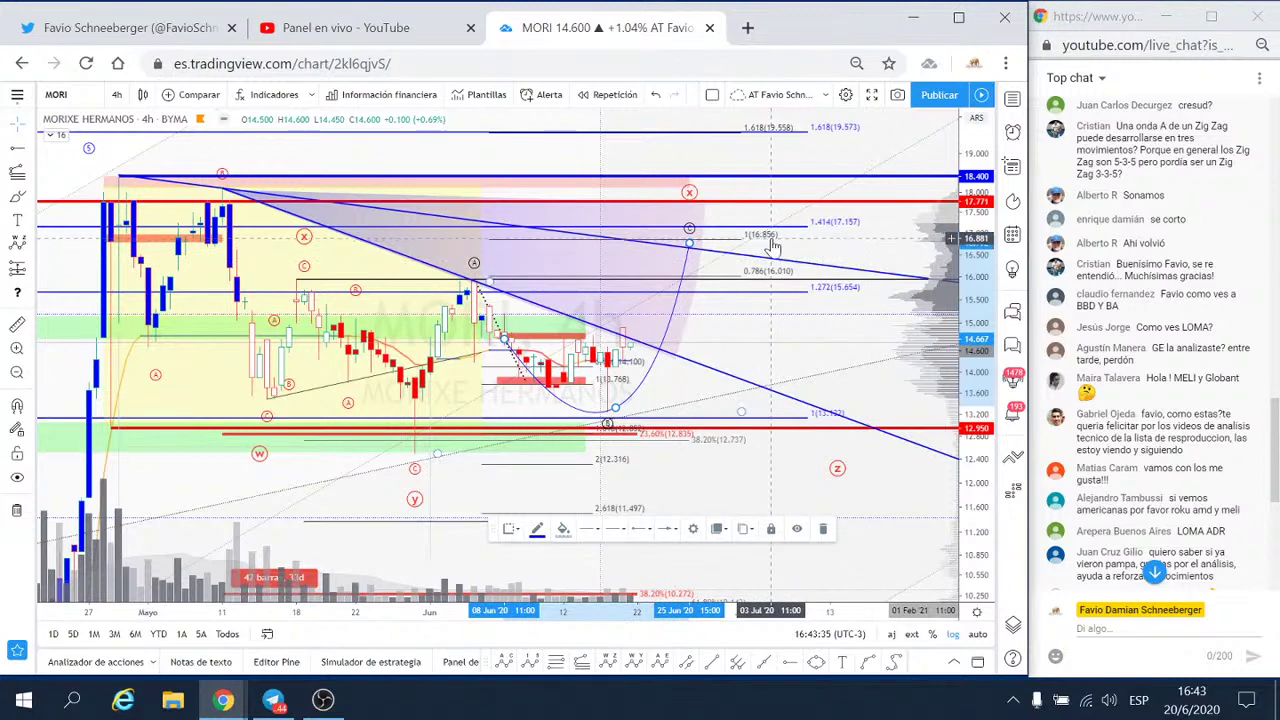
- Enable the 1.27 and 1.414 levels on the Fibonacci extension
double_click(773, 245)
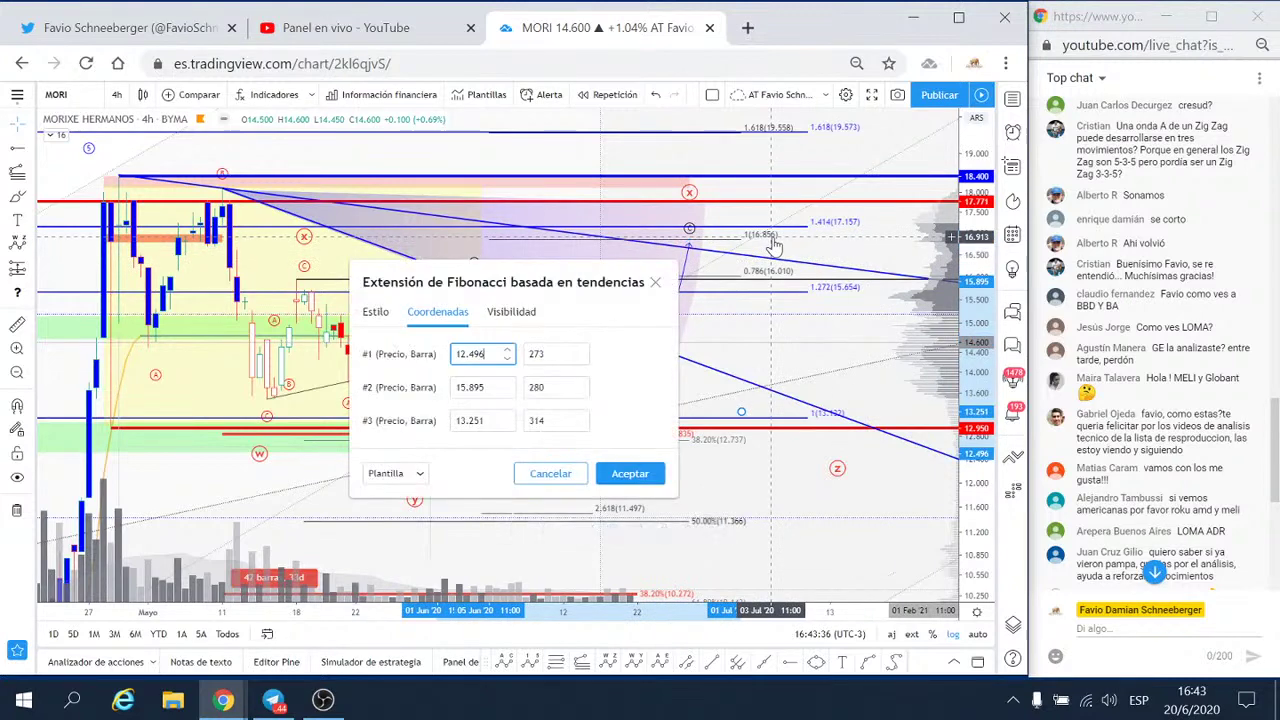
left_click(376, 312)
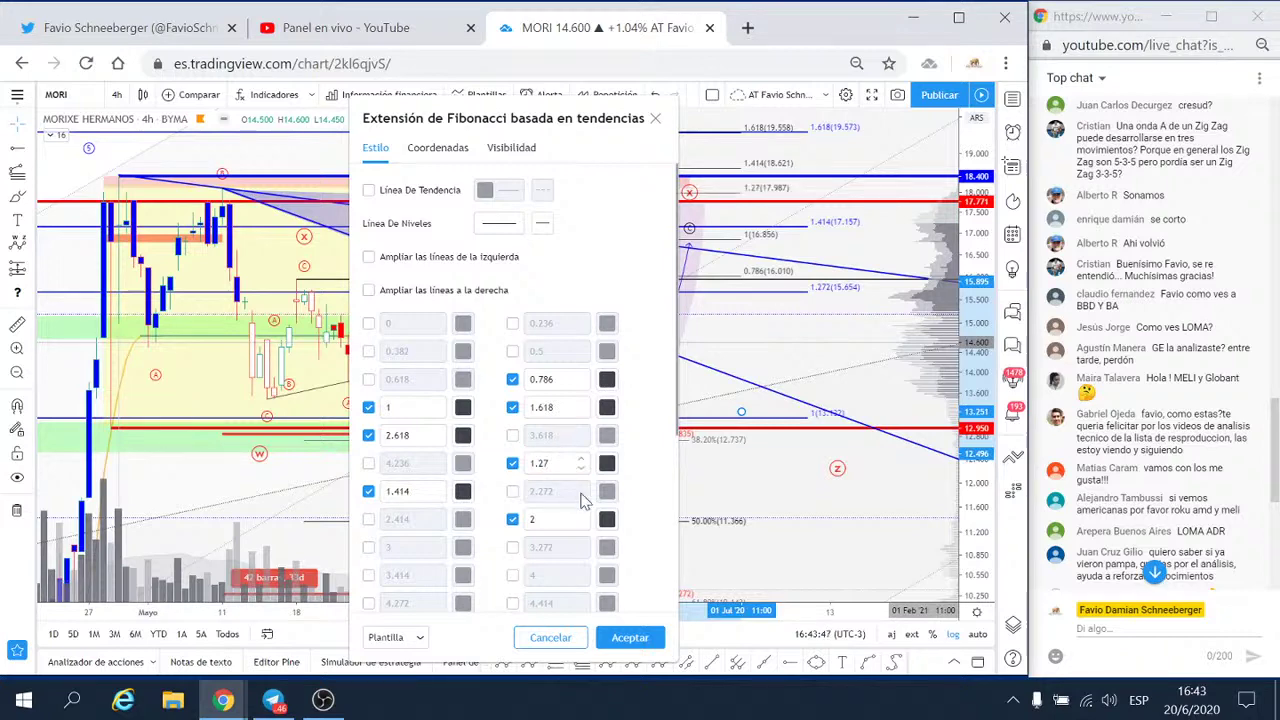
left_click(630, 638)
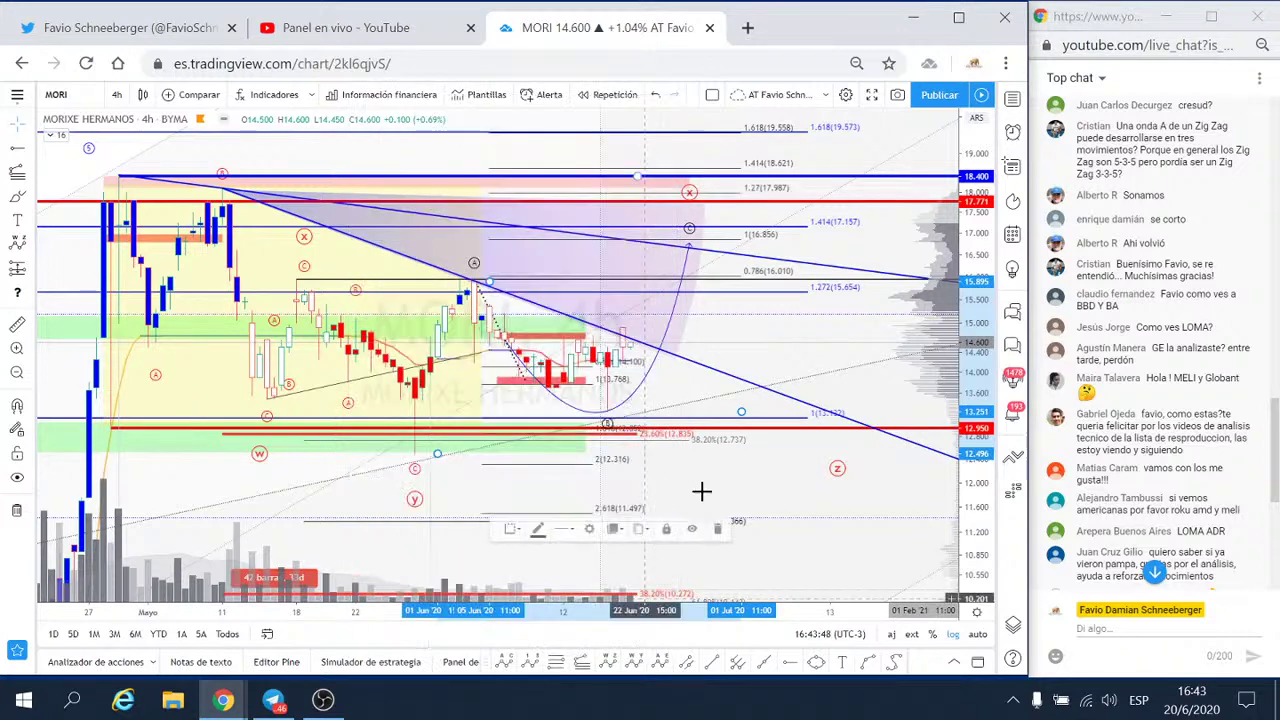
- Make the Fibonacci extension's level lines thicker
double_click(783, 195)
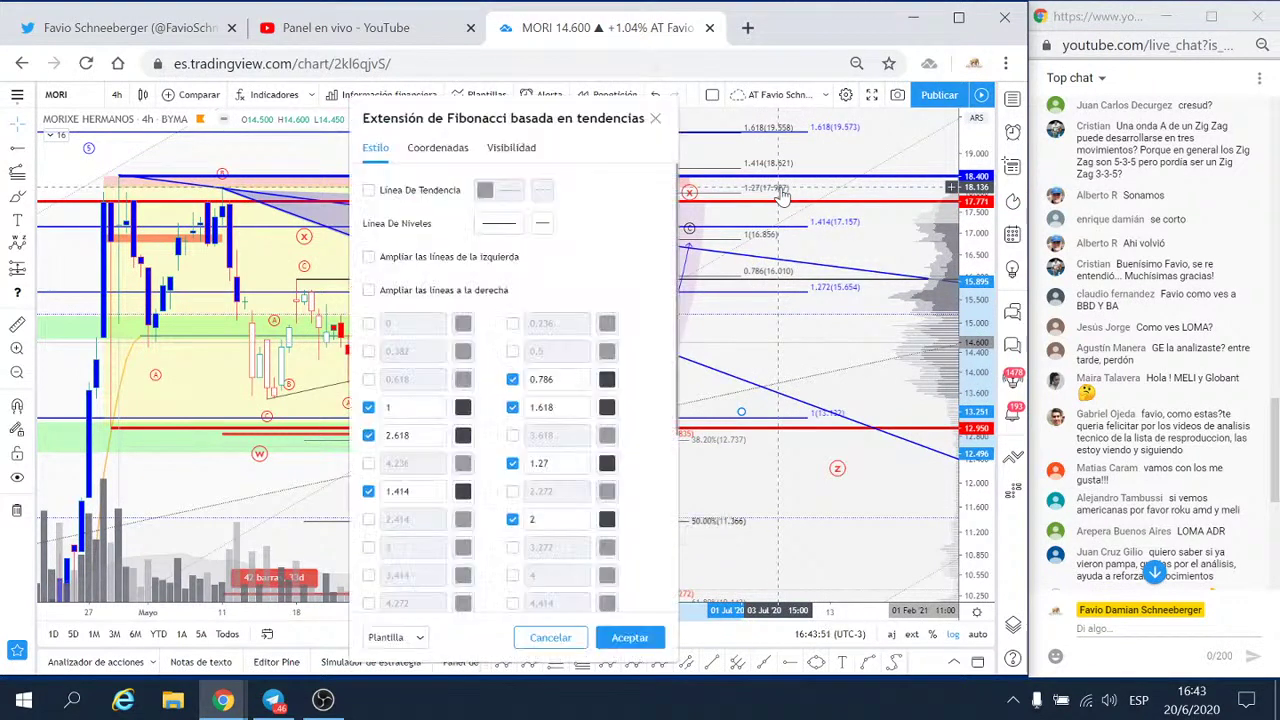
left_click(498, 223)
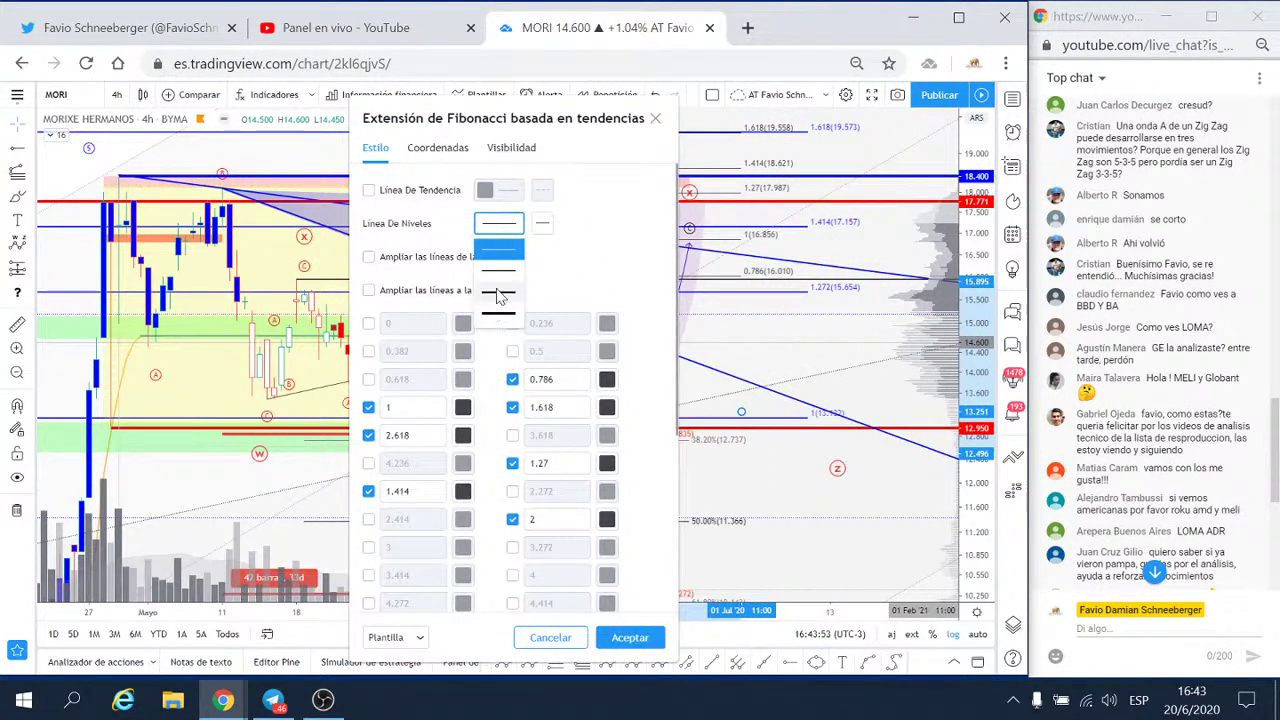
left_click(499, 293)
left_click(648, 640)
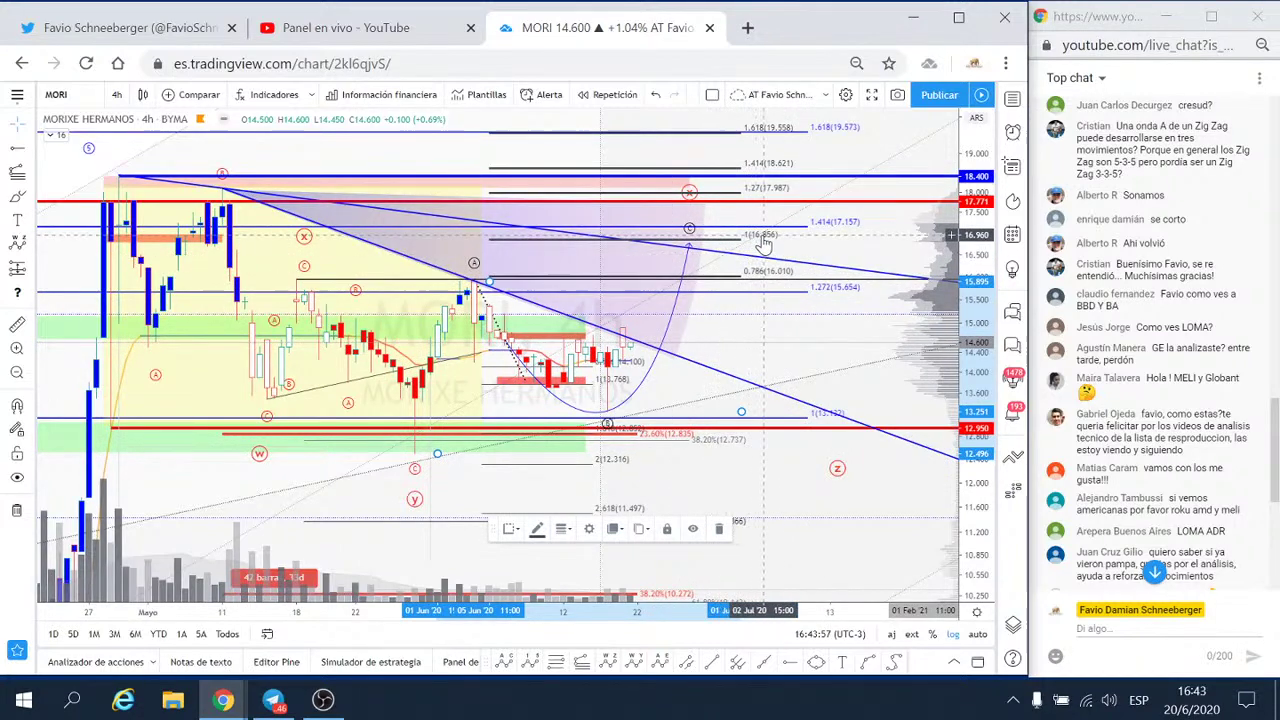
- Draw a cyan ellipse around the 1.27(17.987) target zone and nudge it into place
left_click(31, 203)
left_click(76, 275)
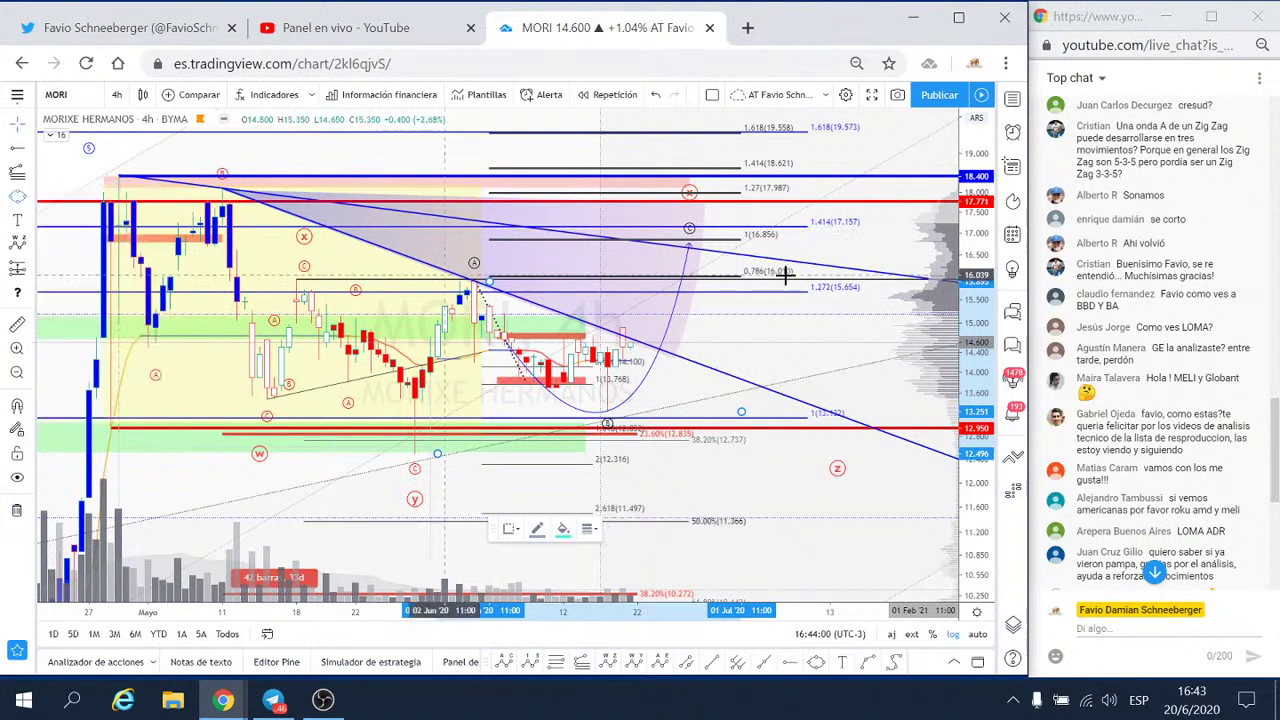
left_click(679, 208)
left_click(731, 207)
left_click(730, 228)
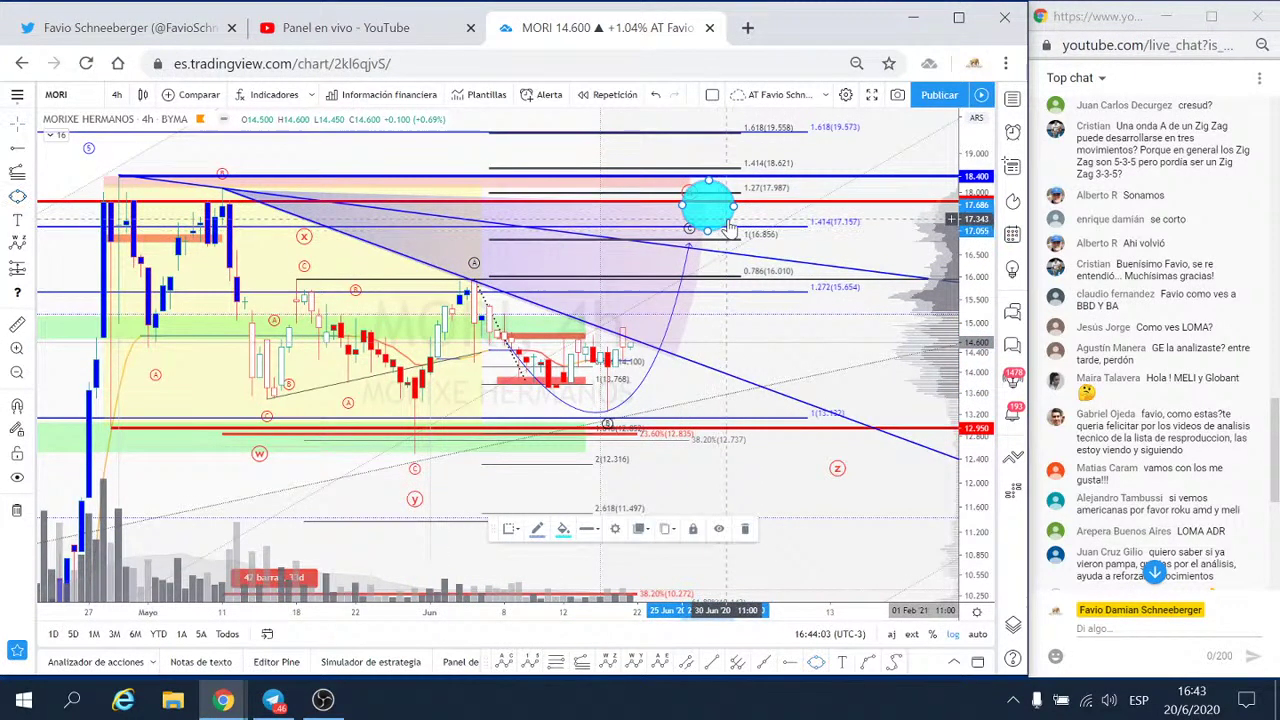
left_click_drag(729, 228, 709, 212)
left_click(766, 323)
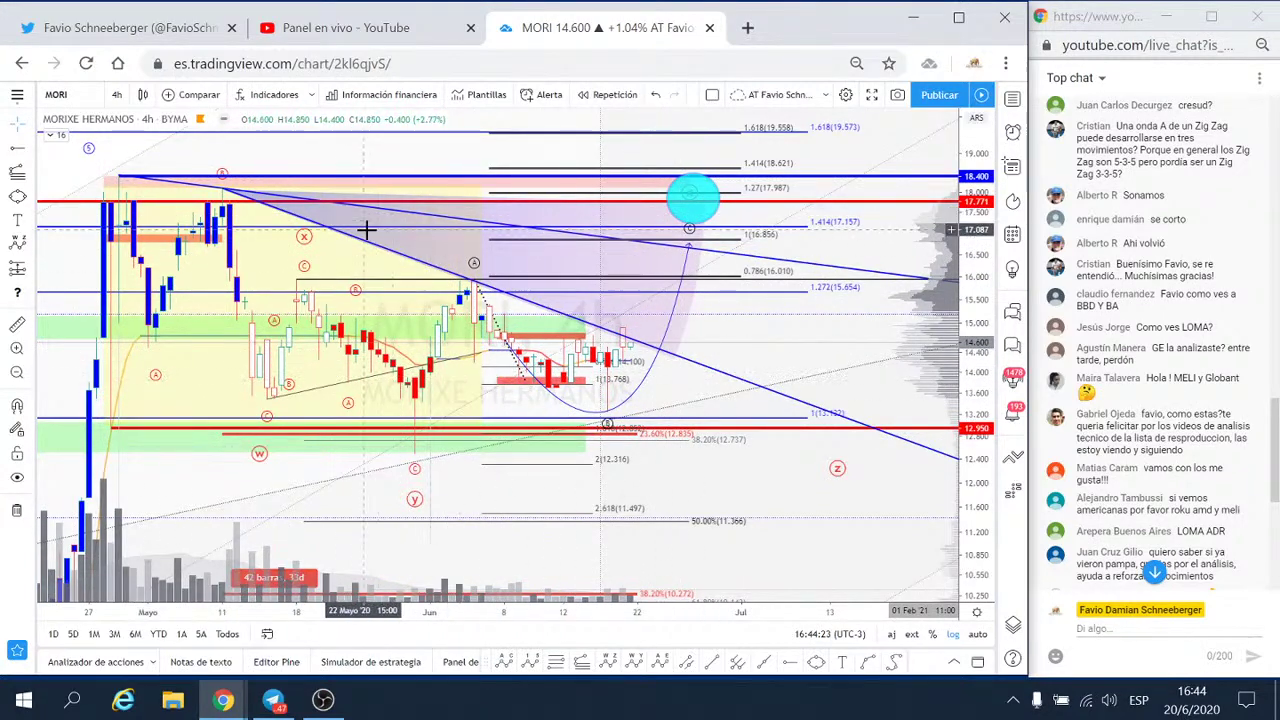
- Extend the 42-bar, 33-day date range to late June, making it 68 bars, 51 days
scroll(684, 268, "down", 3)
left_click_drag(414, 243, 674, 266)
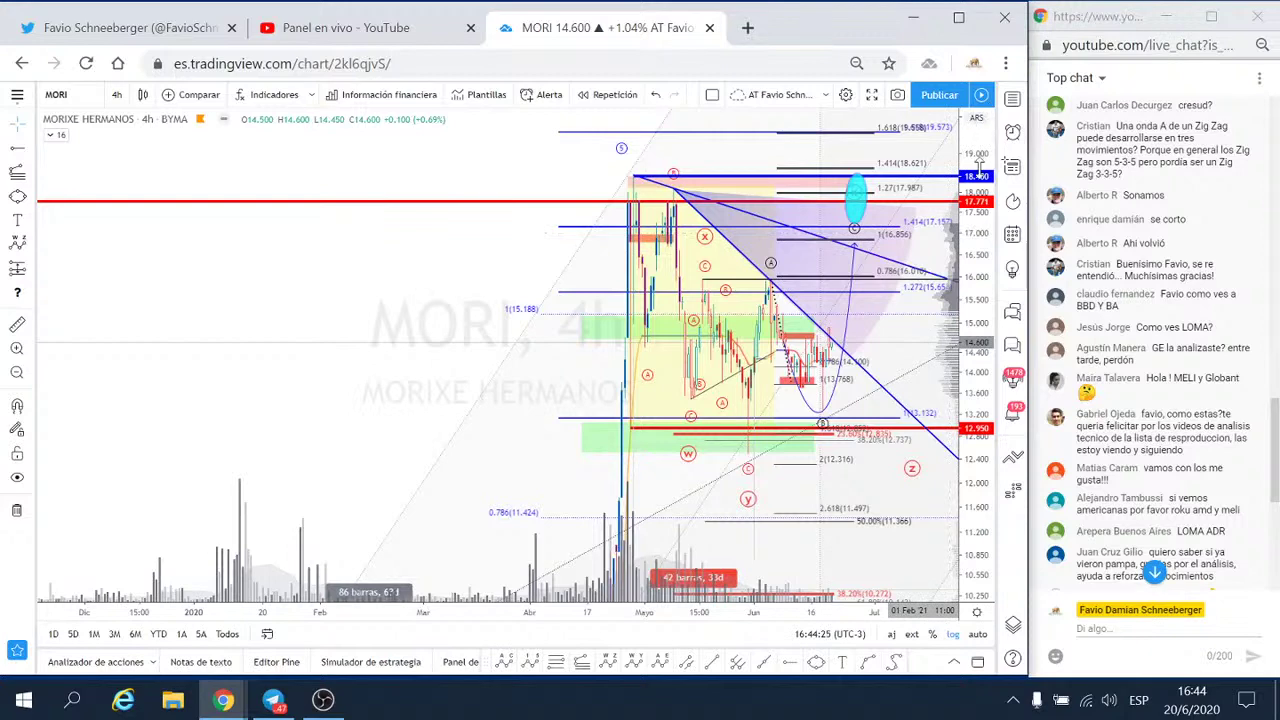
left_click_drag(978, 165, 1010, 487)
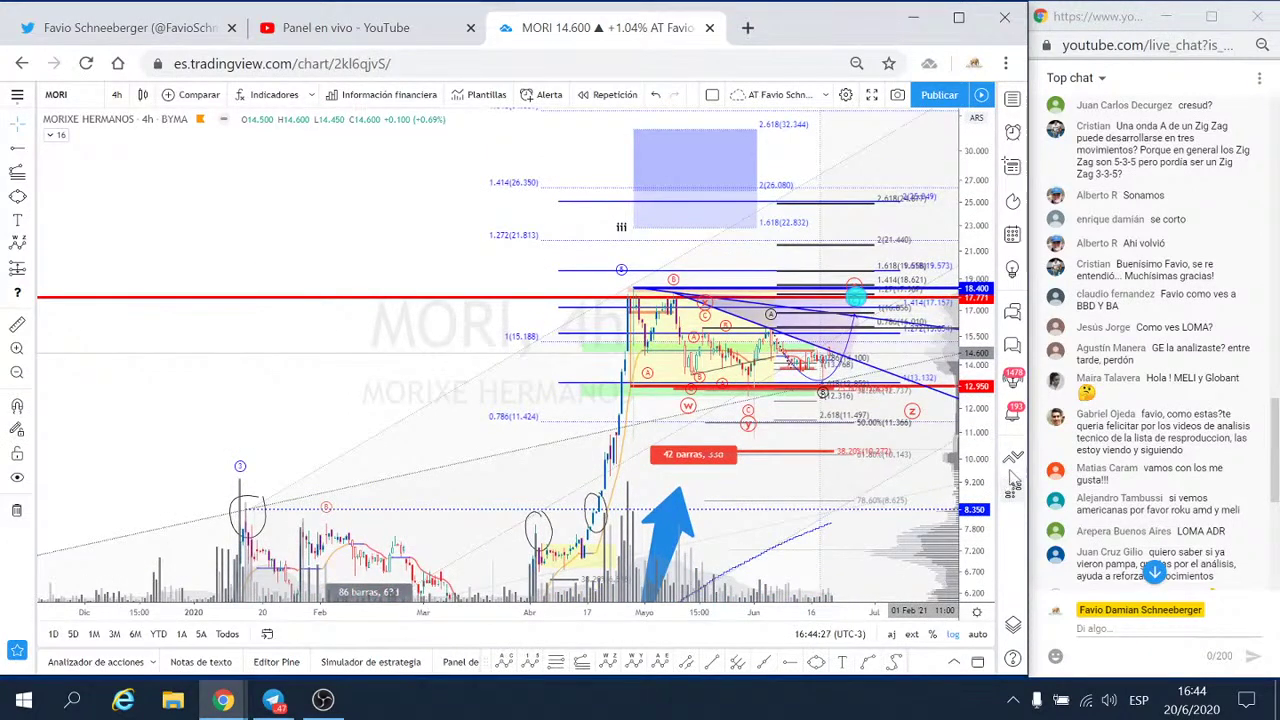
scroll(983, 203, "down", 5)
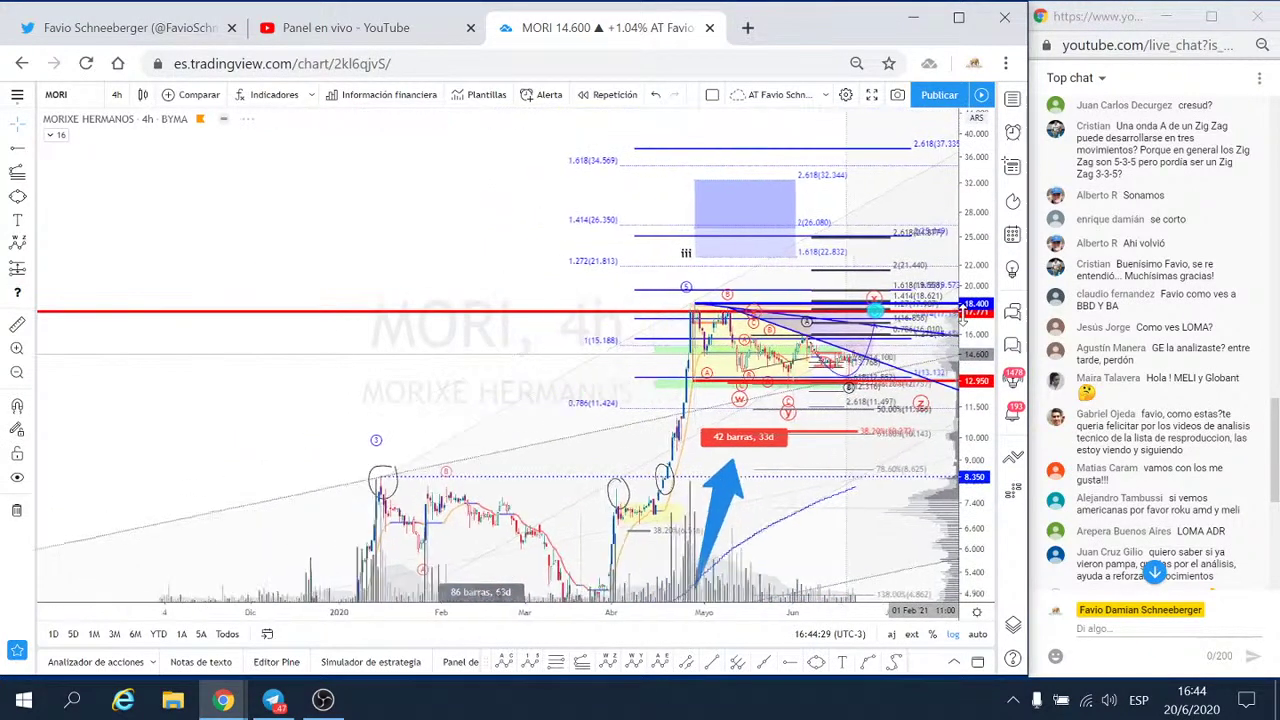
left_click_drag(970, 230, 970, 300)
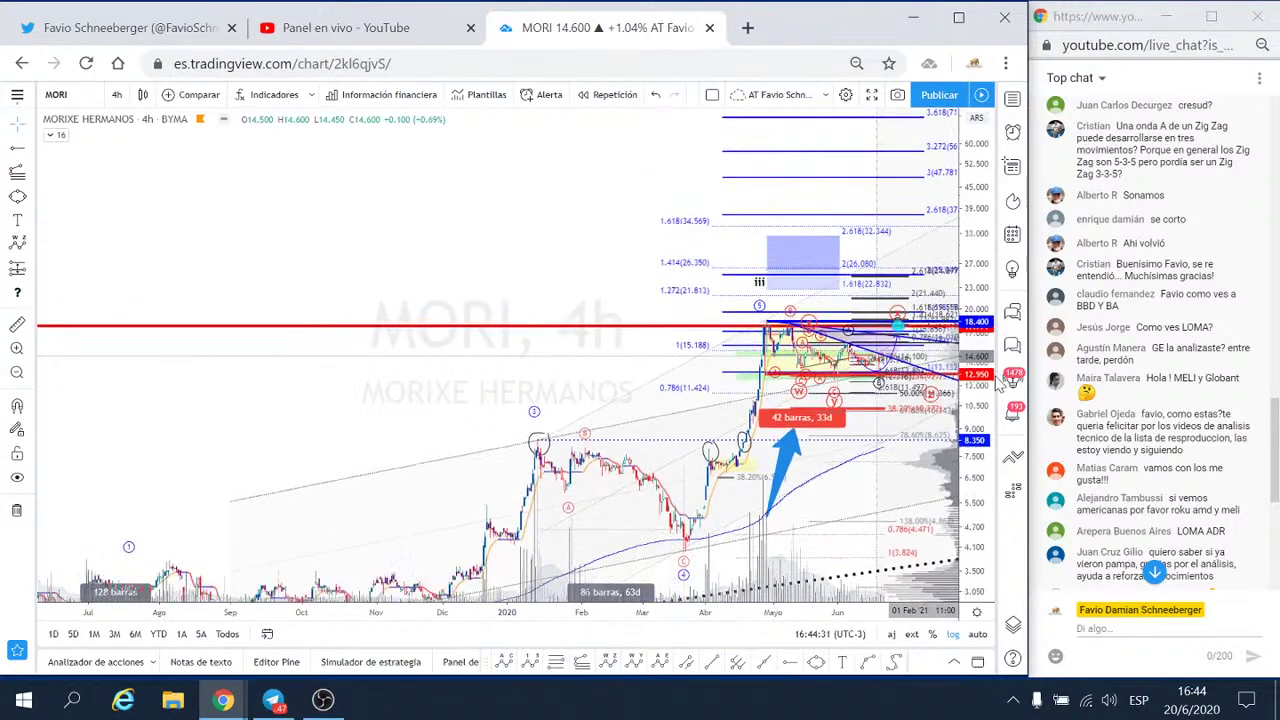
mouse_move(600, 277)
left_mouse_down()
mouse_move(420, 103)
mouse_move(672, 218)
left_mouse_up()
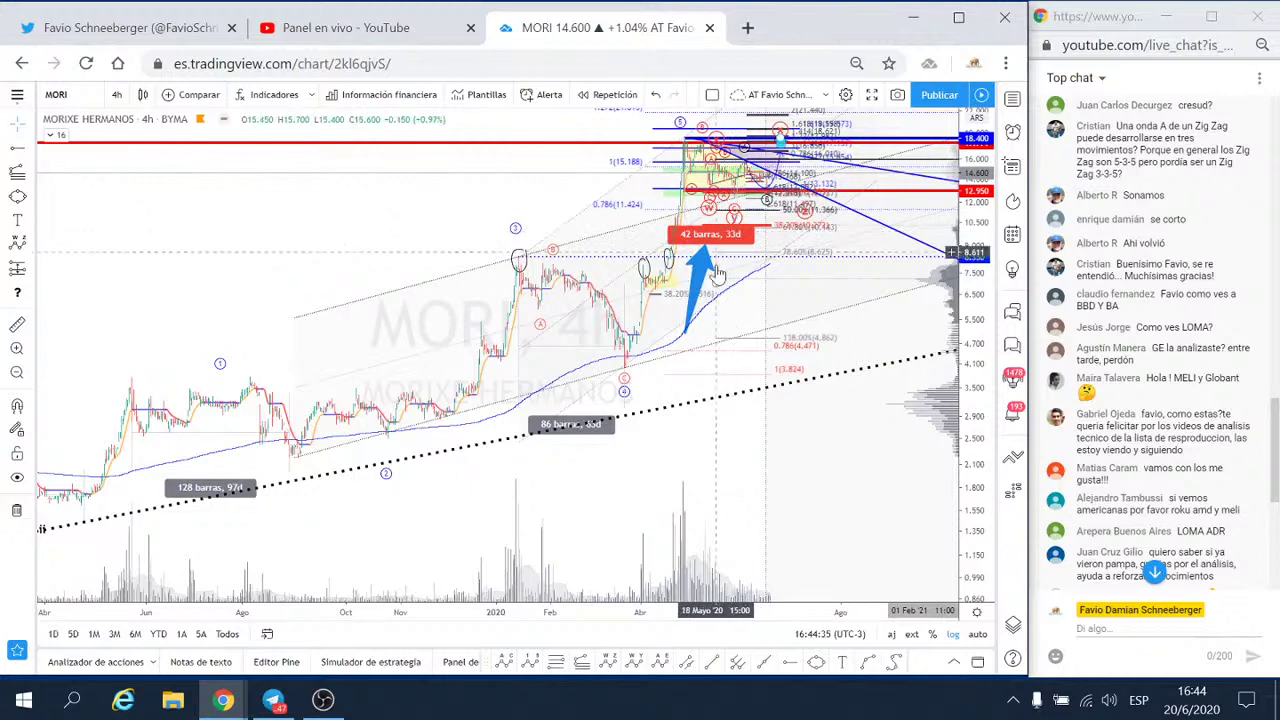
left_click(702, 244)
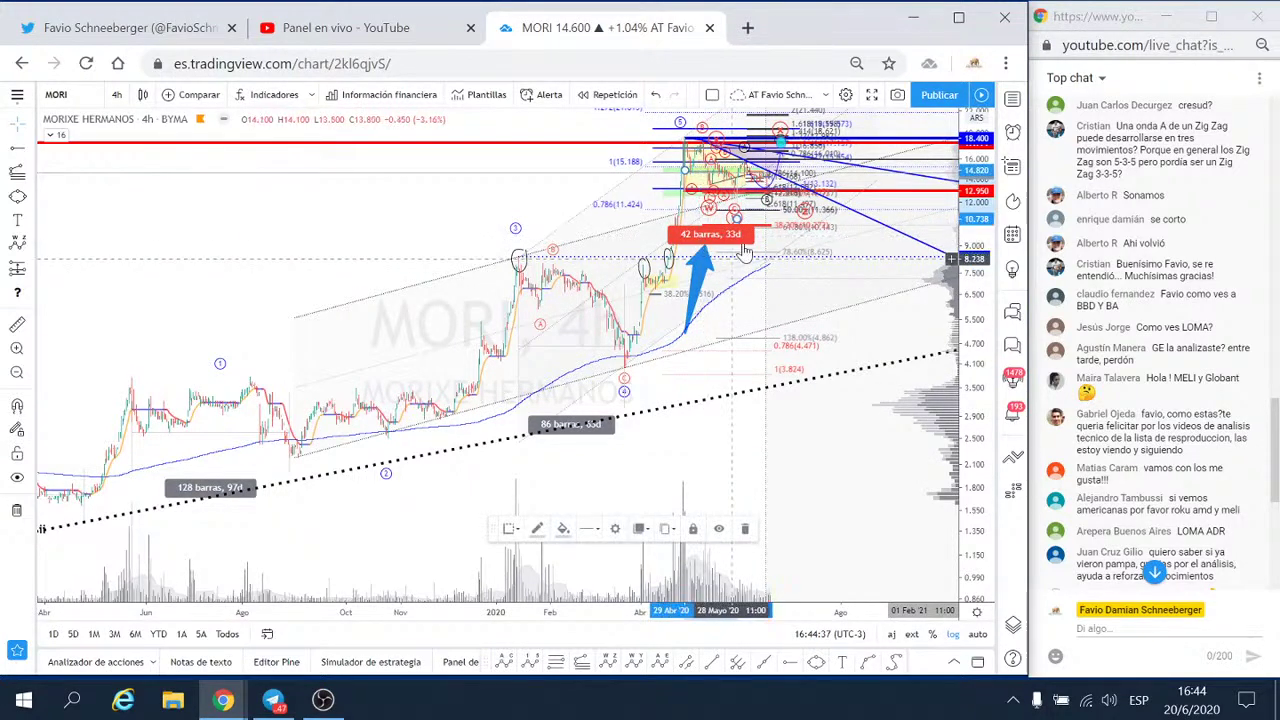
scroll(734, 235, "up", 5)
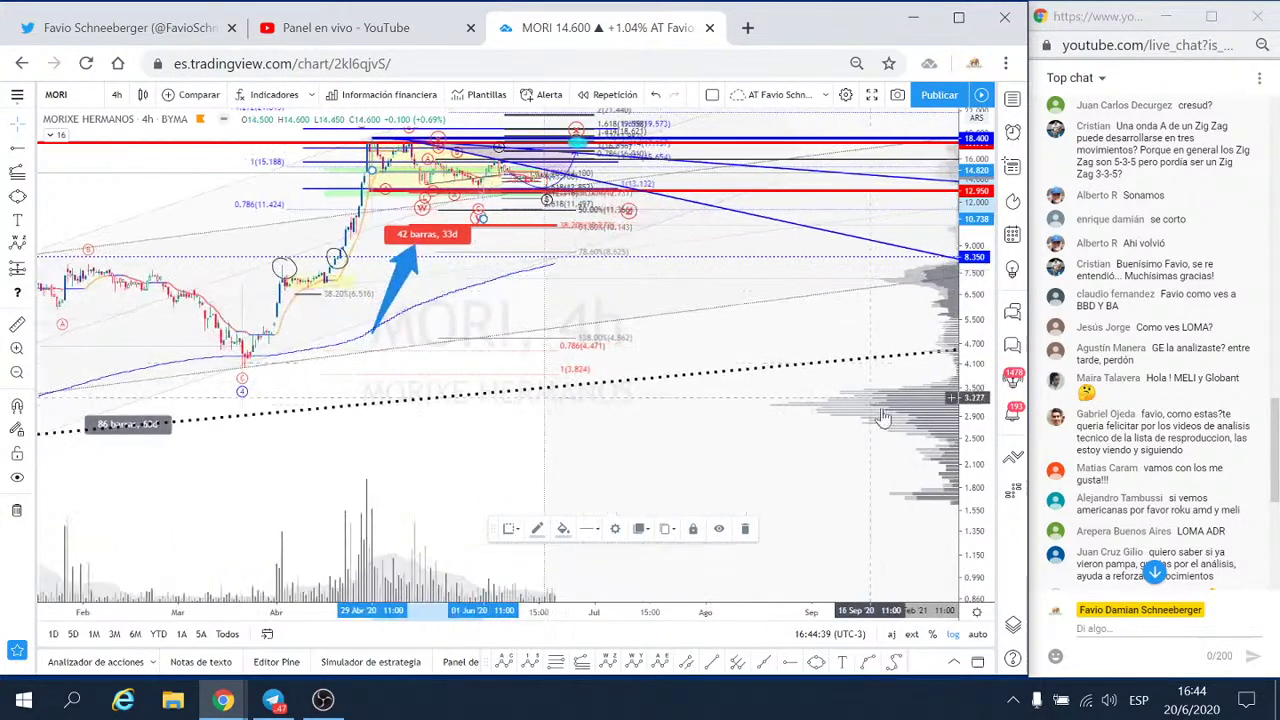
left_click_drag(674, 251, 791, 521)
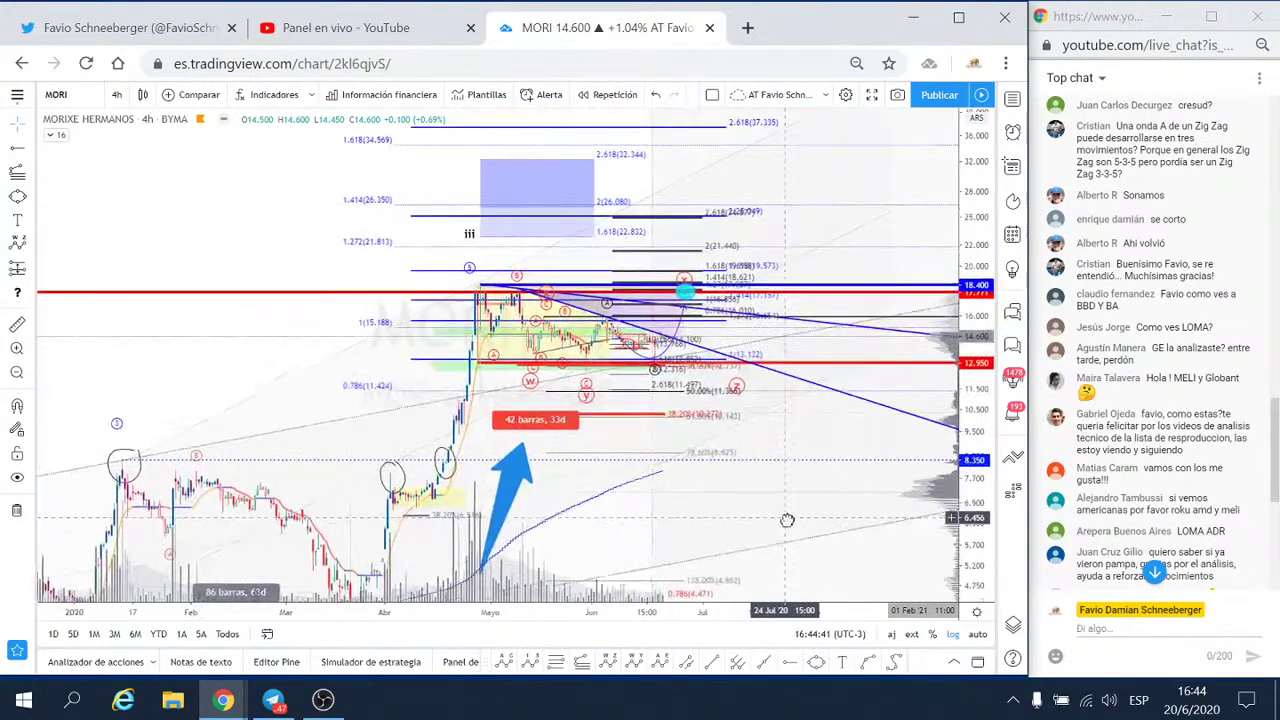
left_click(541, 440)
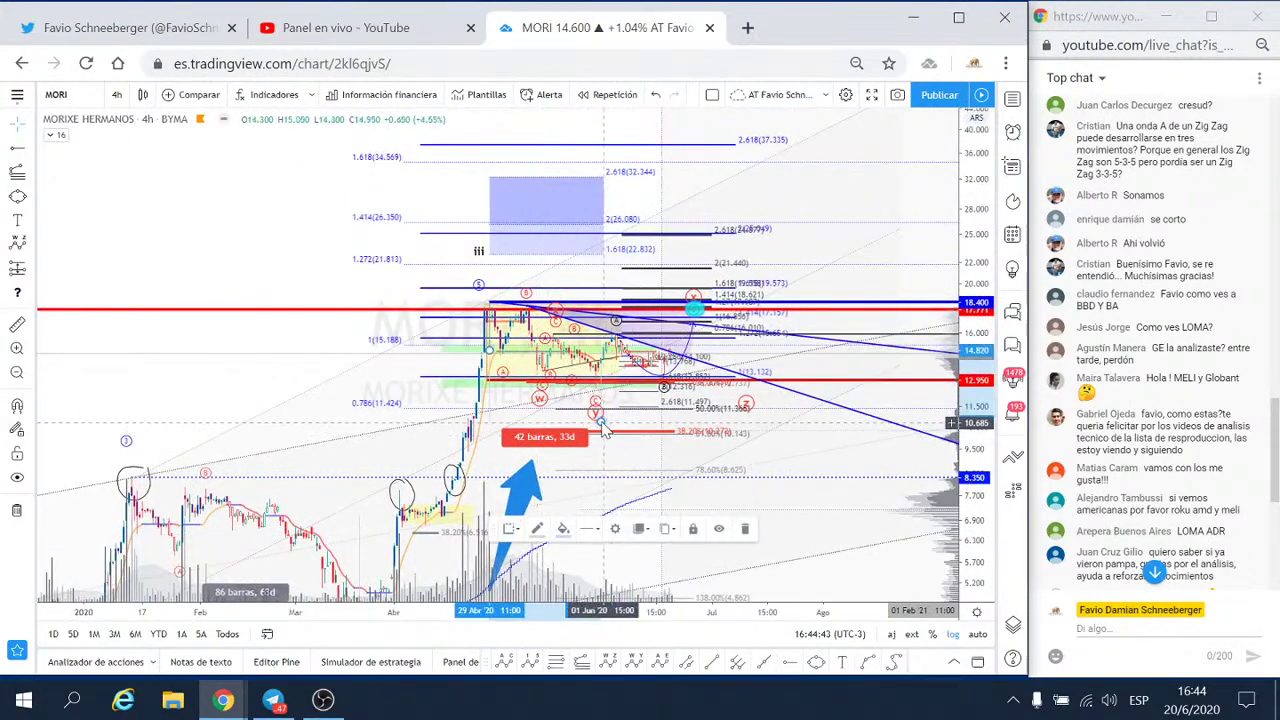
left_click_drag(598, 423, 674, 428)
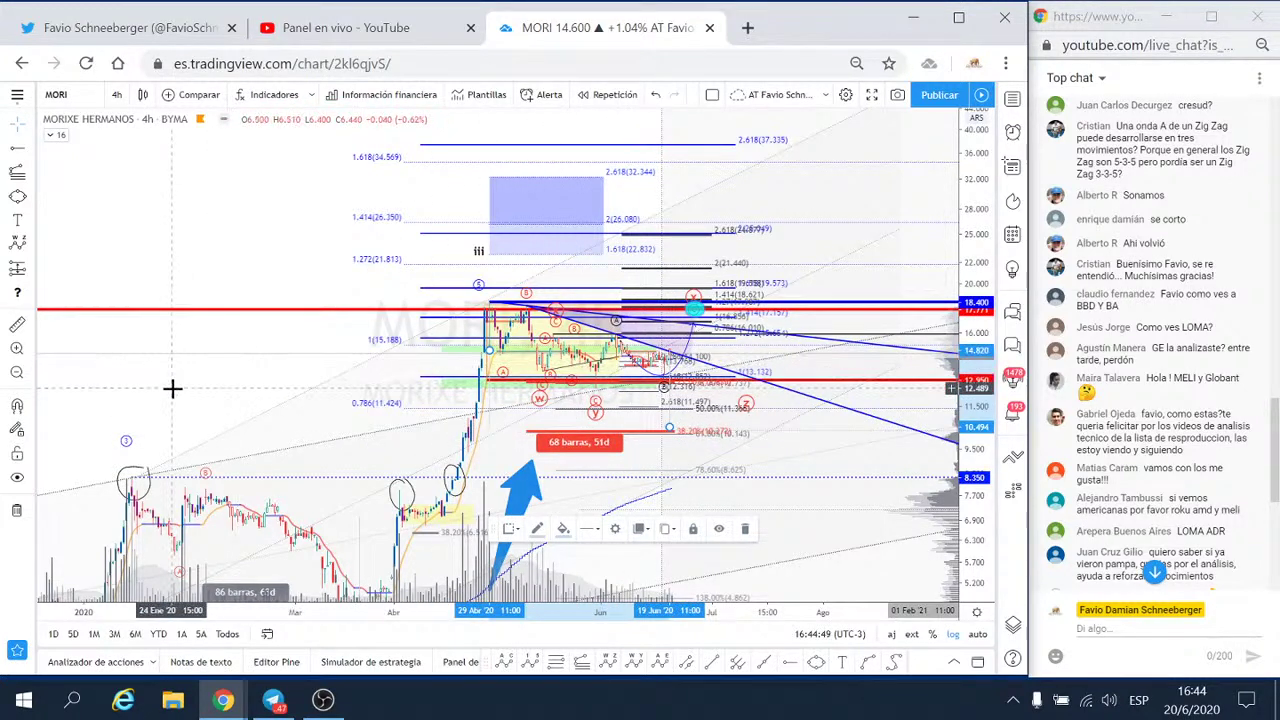
- Zoom and pan to review recent MORI price action against the upper Fibonacci targets
scroll(509, 214, "down", 2)
scroll(494, 223, "down", 2)
scroll(494, 223, "down", 2)
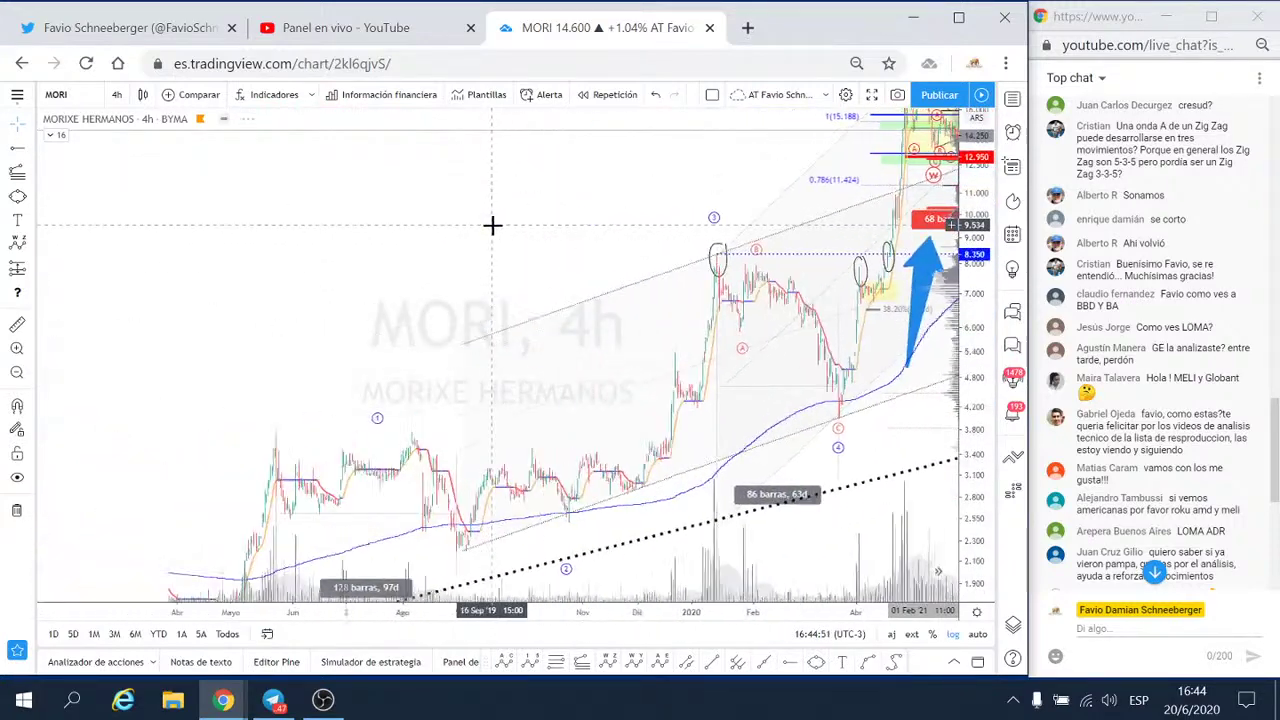
left_click_drag(965, 330, 965, 420)
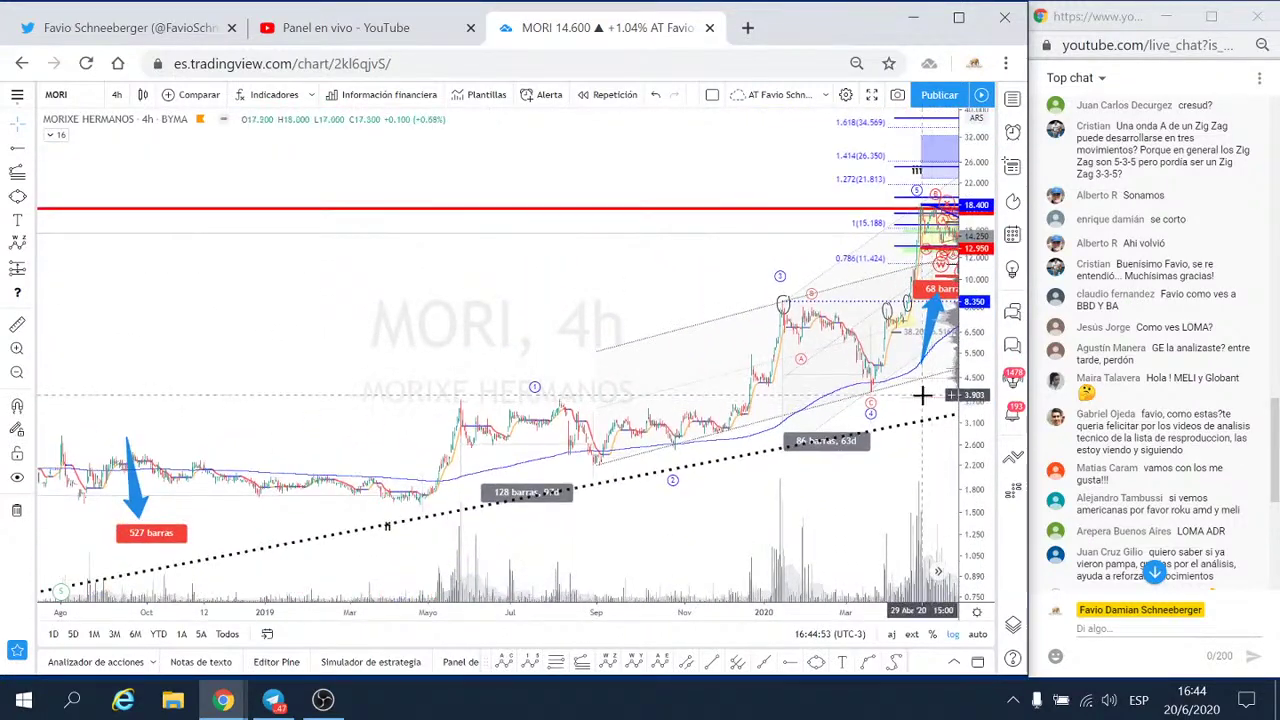
scroll(921, 395, "down", 2)
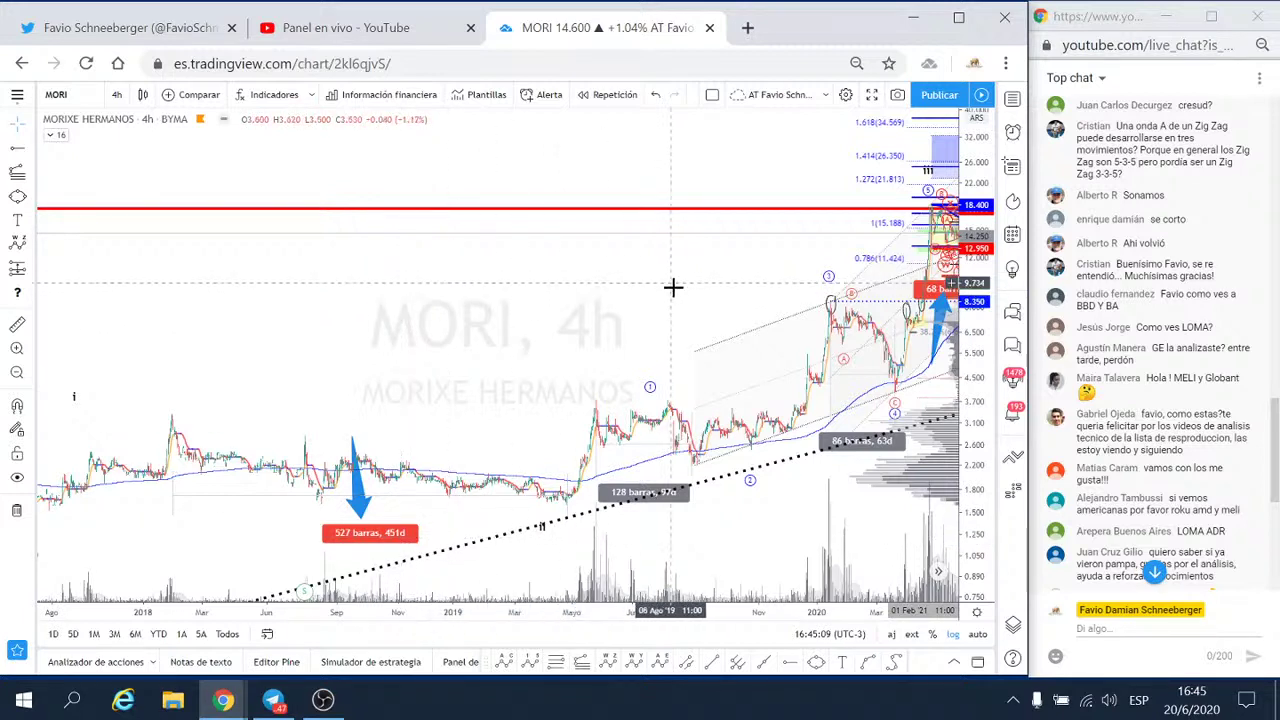
mouse_move(660, 291)
left_mouse_down()
mouse_move(487, 350)
mouse_move(409, 313)
left_mouse_up()
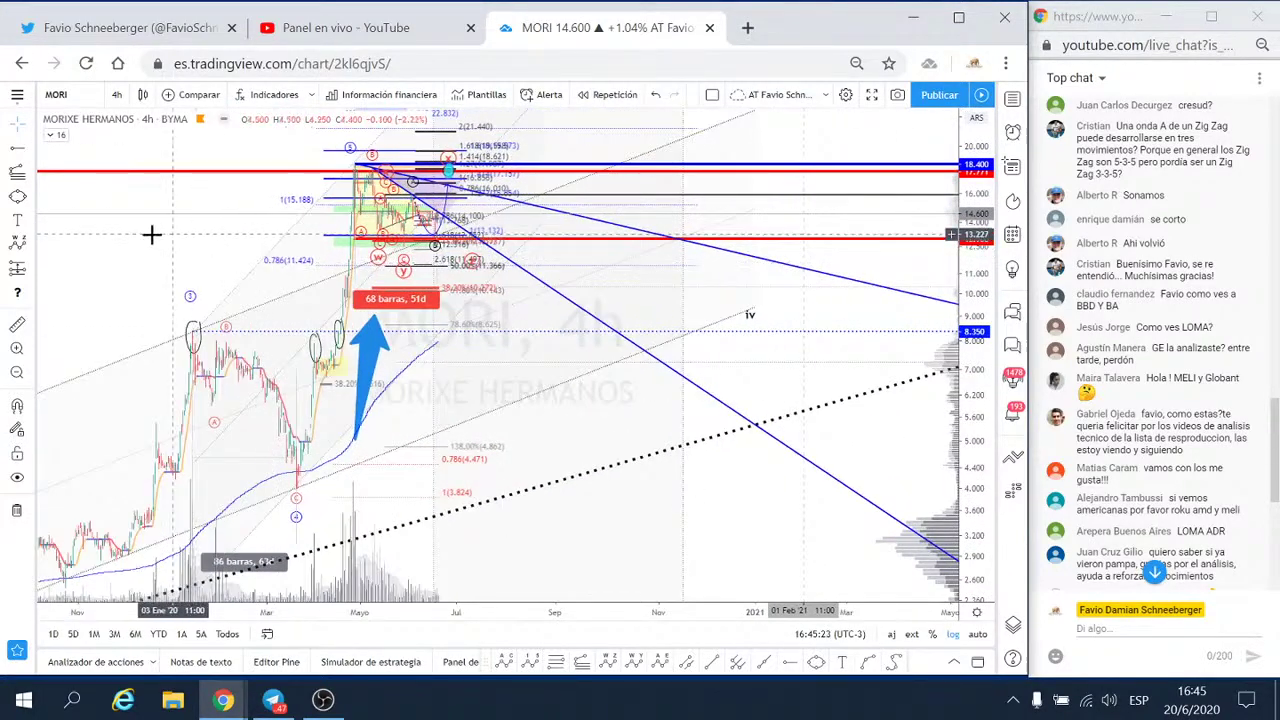
mouse_move(364, 318)
left_mouse_down()
mouse_move(312, 373)
mouse_move(369, 437)
left_mouse_up()
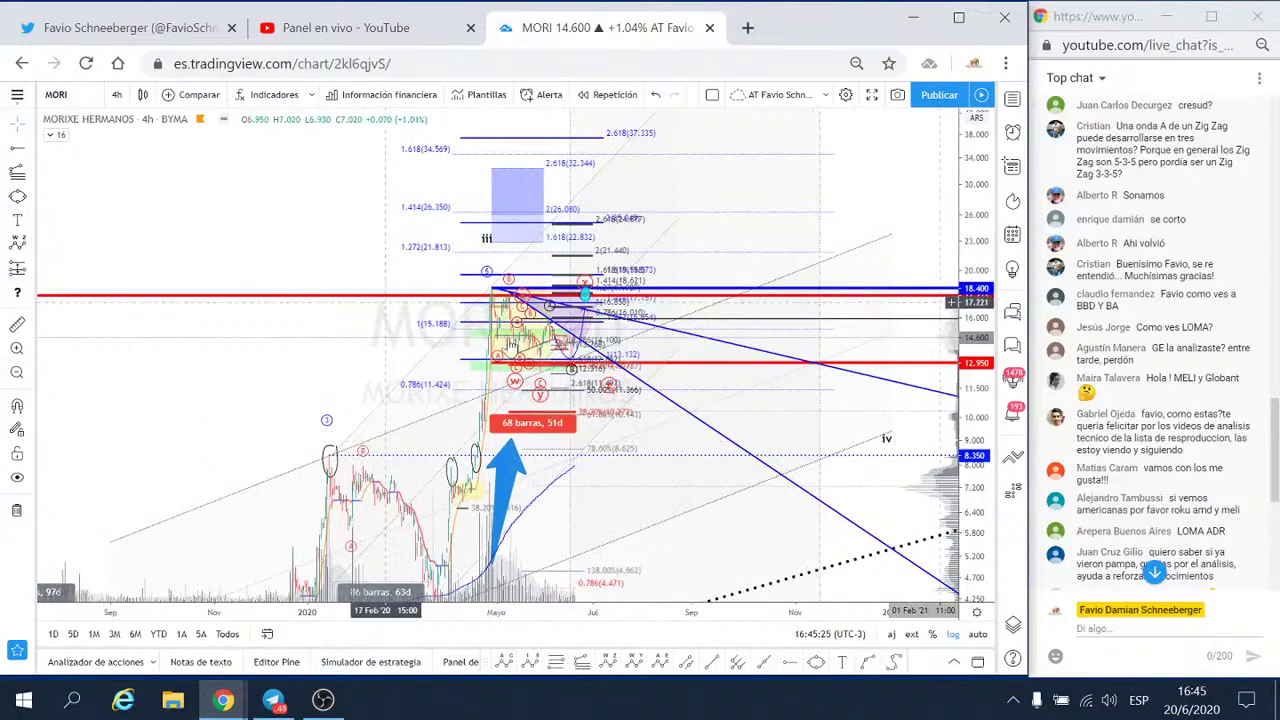
scroll(634, 383, "up", 3)
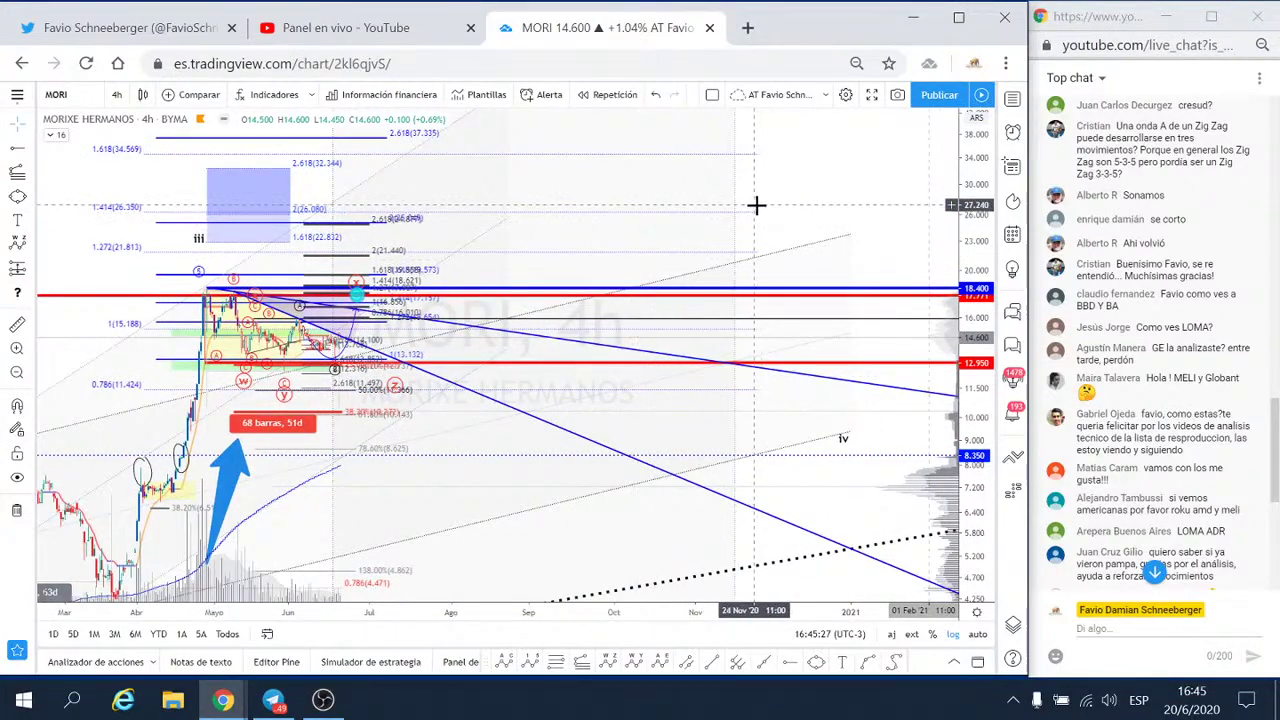
left_click_drag(522, 361, 676, 393)
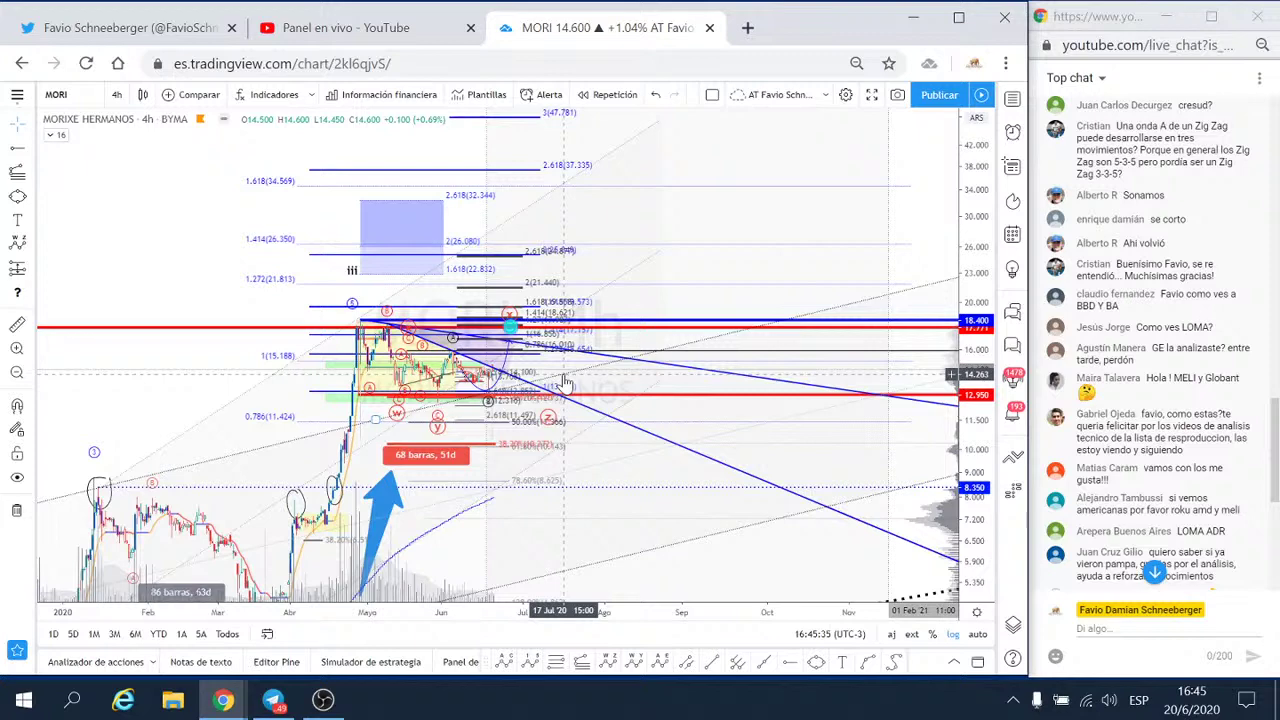
scroll(215, 150, "down", 2)
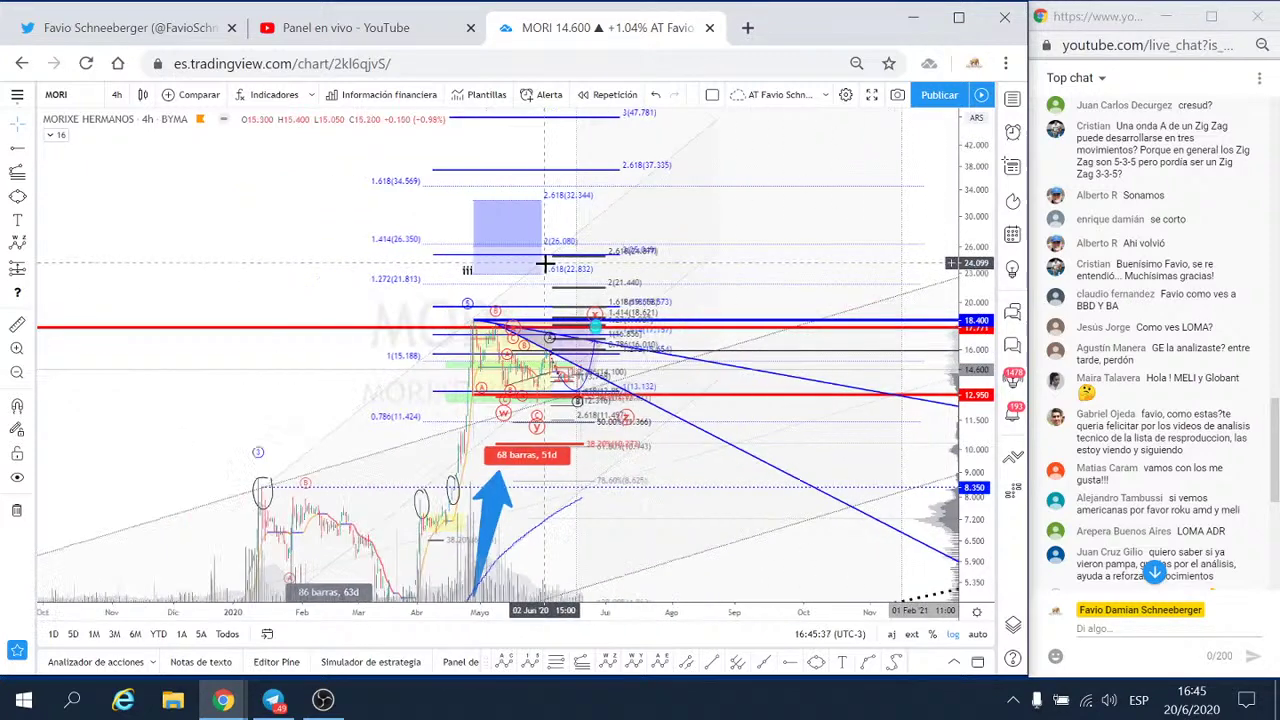
scroll(297, 150, "down", 2)
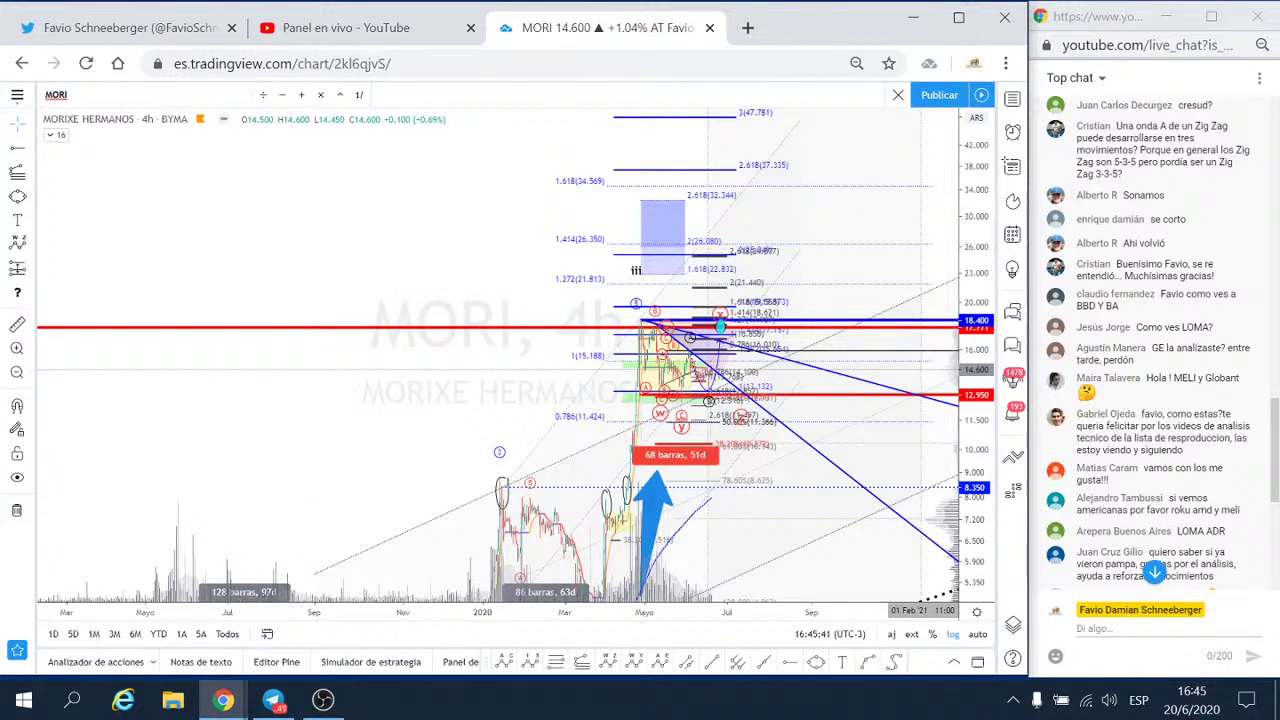
- Load the Boeing Co (BA, NYSE) chart and bring the June waves into view
type("BA")
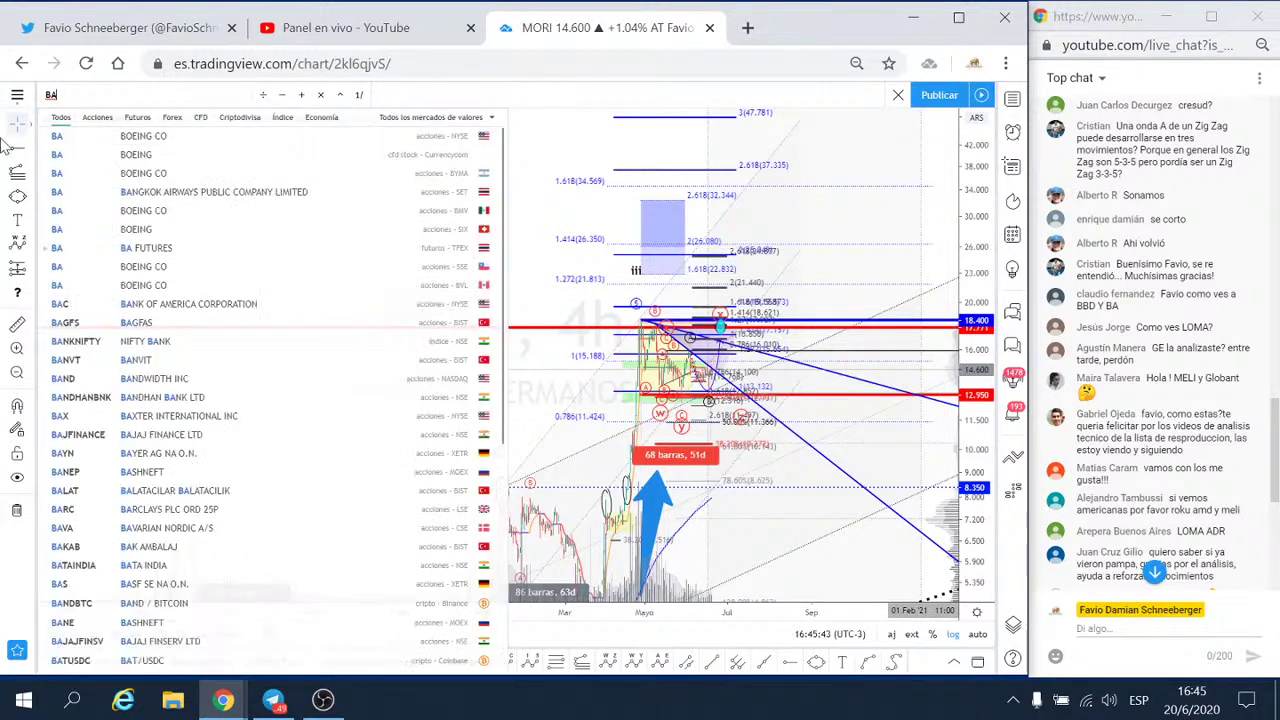
left_click(89, 139)
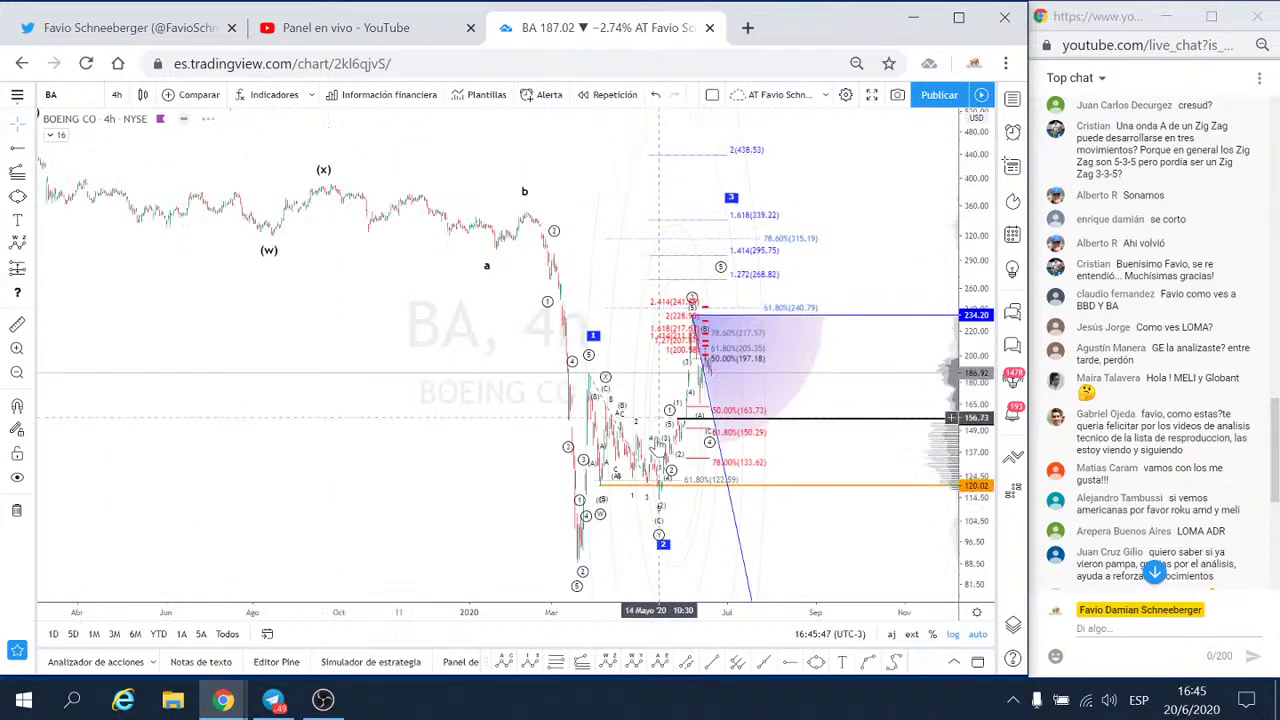
scroll(437, 471, "up", 2)
scroll(434, 449, "up", 2)
scroll(690, 462, "up", 2)
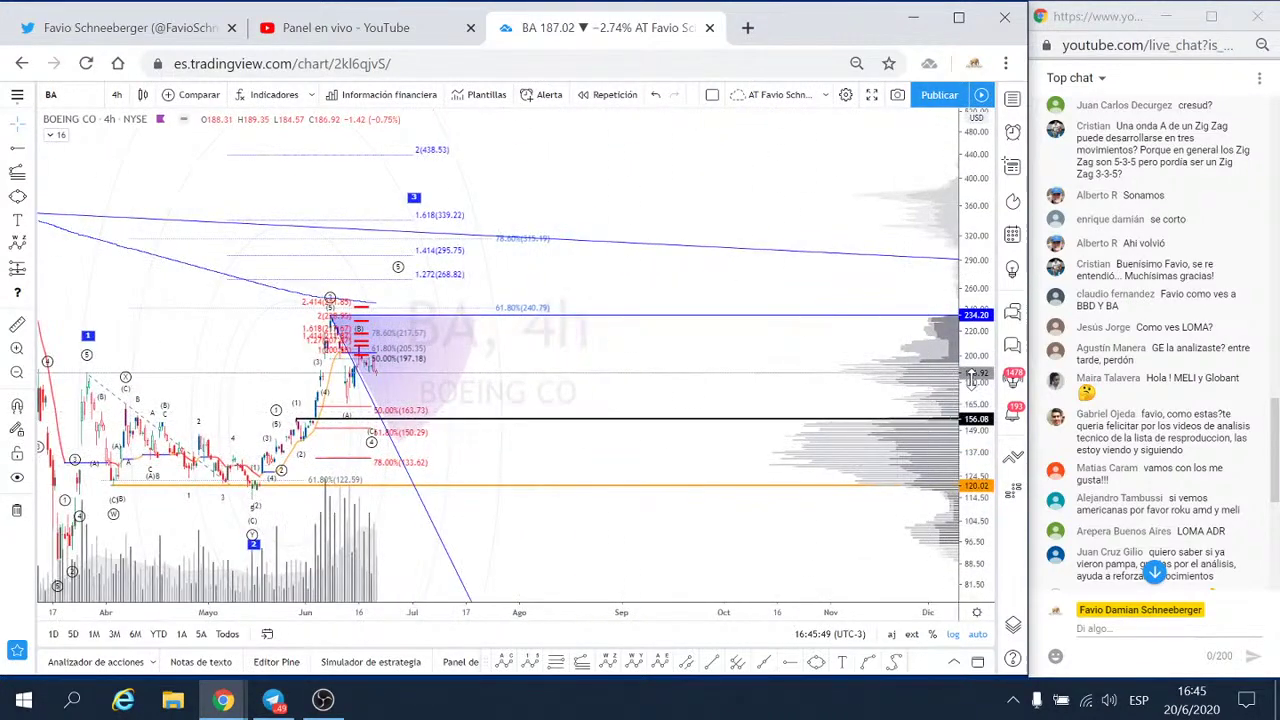
left_click_drag(614, 563, 930, 465)
scroll(886, 457, "up", 2)
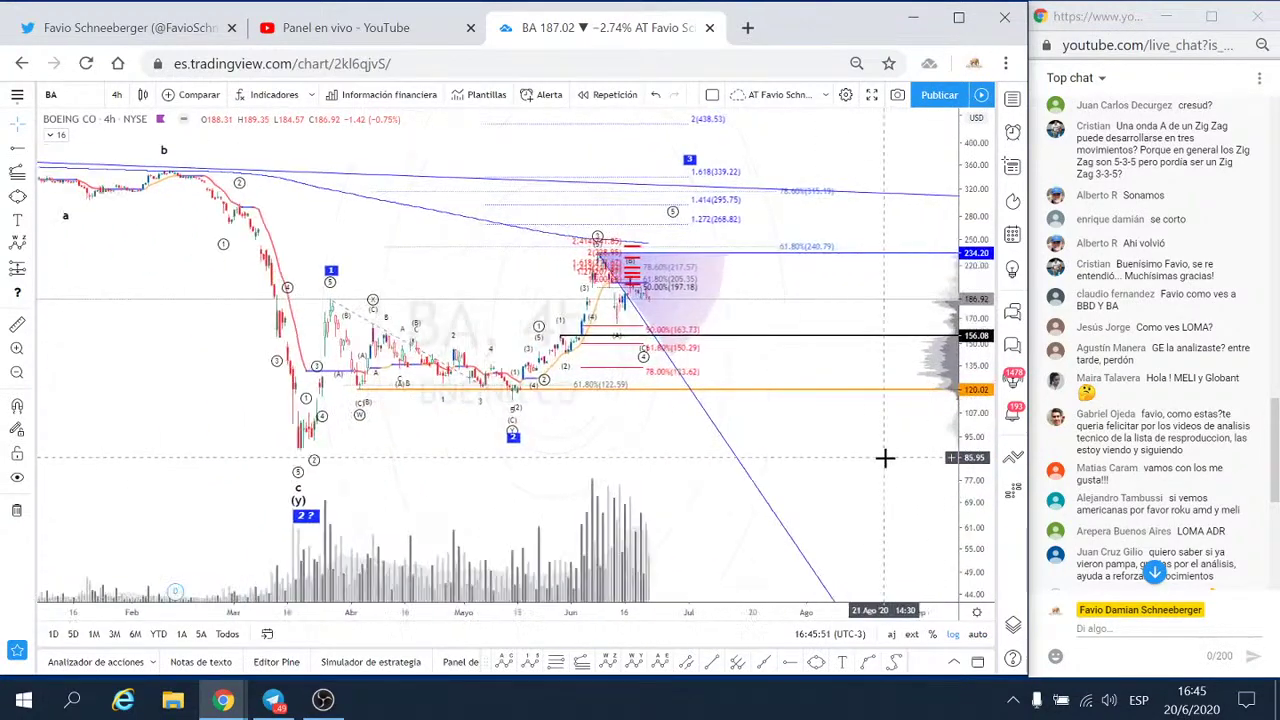
scroll(886, 457, "up", 2)
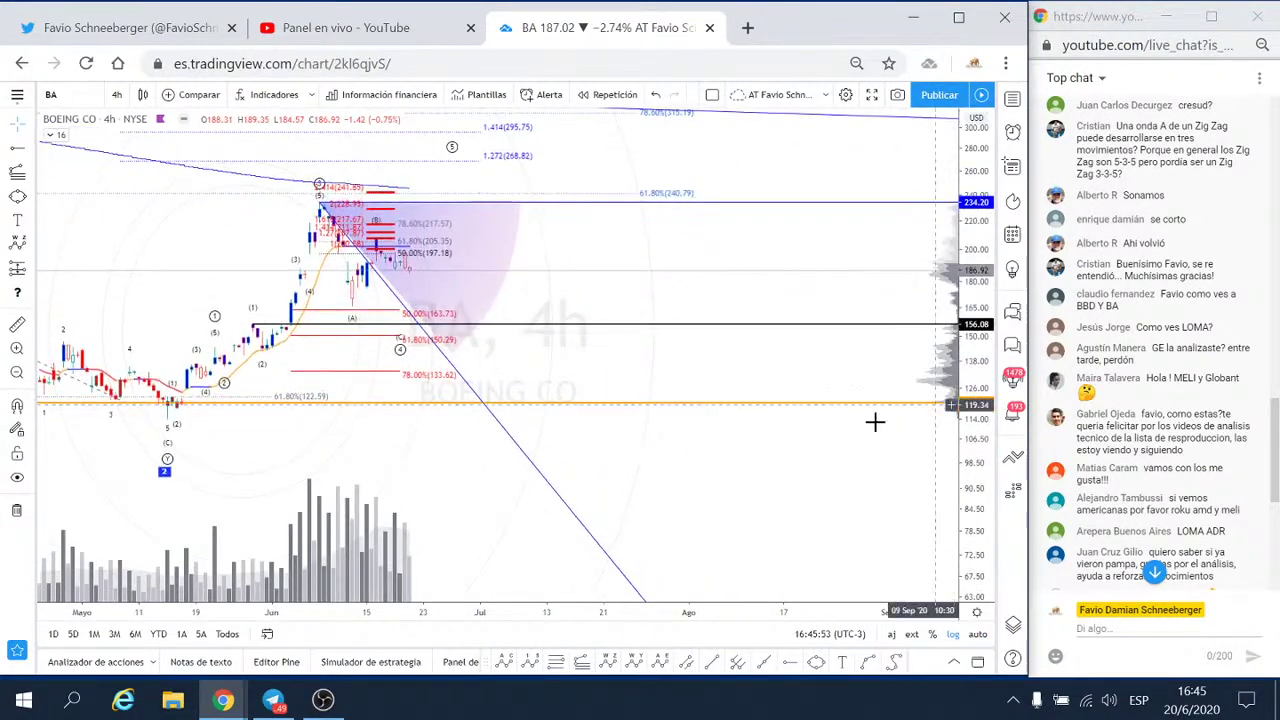
left_click_drag(723, 480, 850, 478)
- Switch BA to 1-hour bars and center the recent waves and Fibonacci targets
left_click(117, 95)
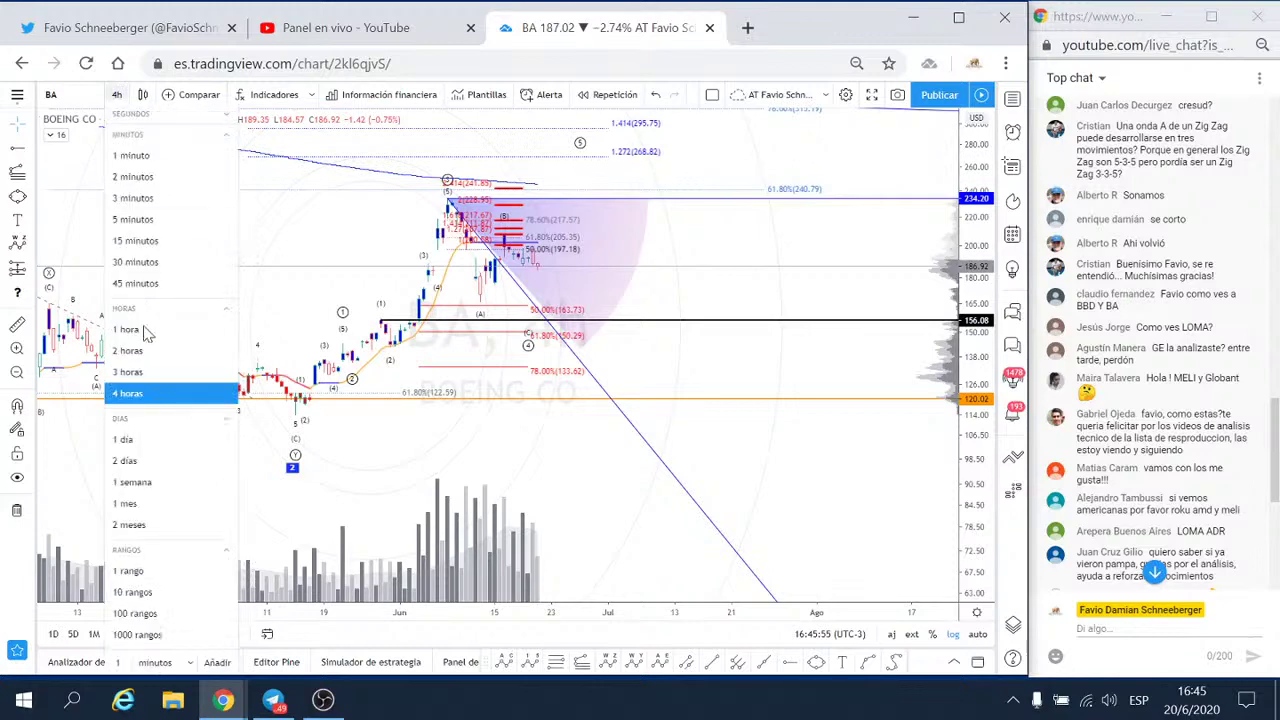
left_click(135, 333)
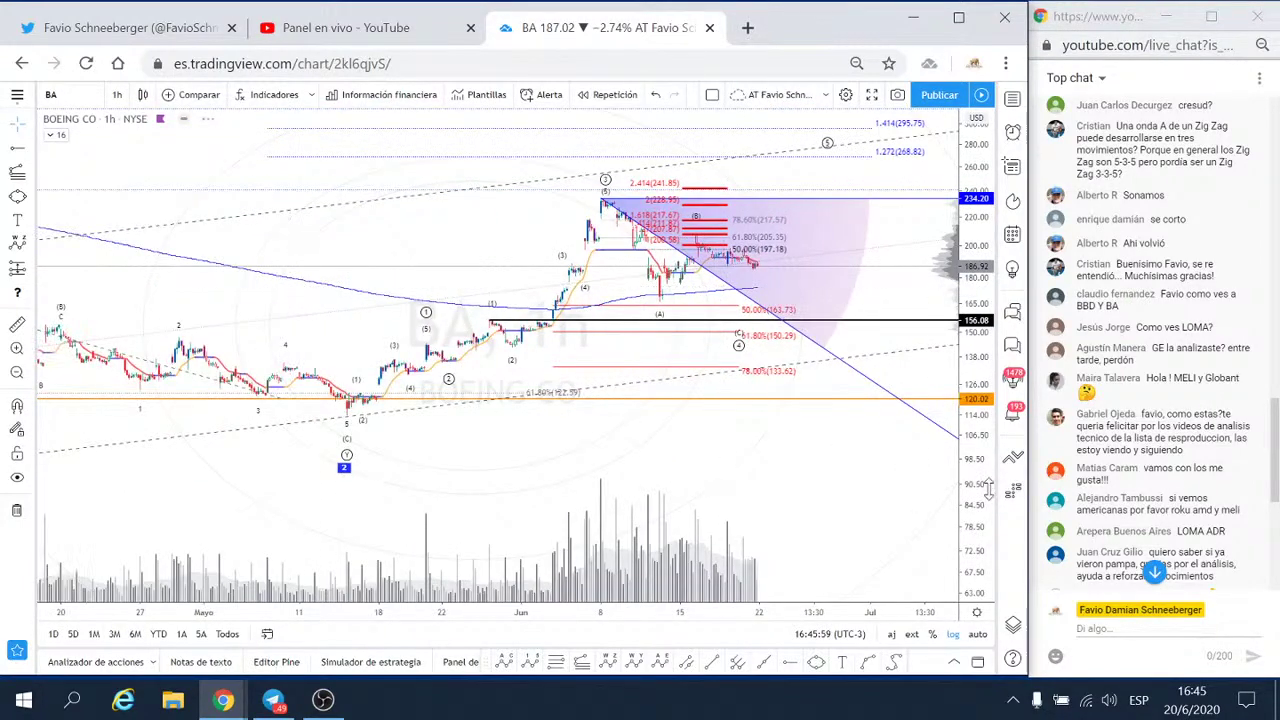
left_click_drag(985, 490, 985, 420)
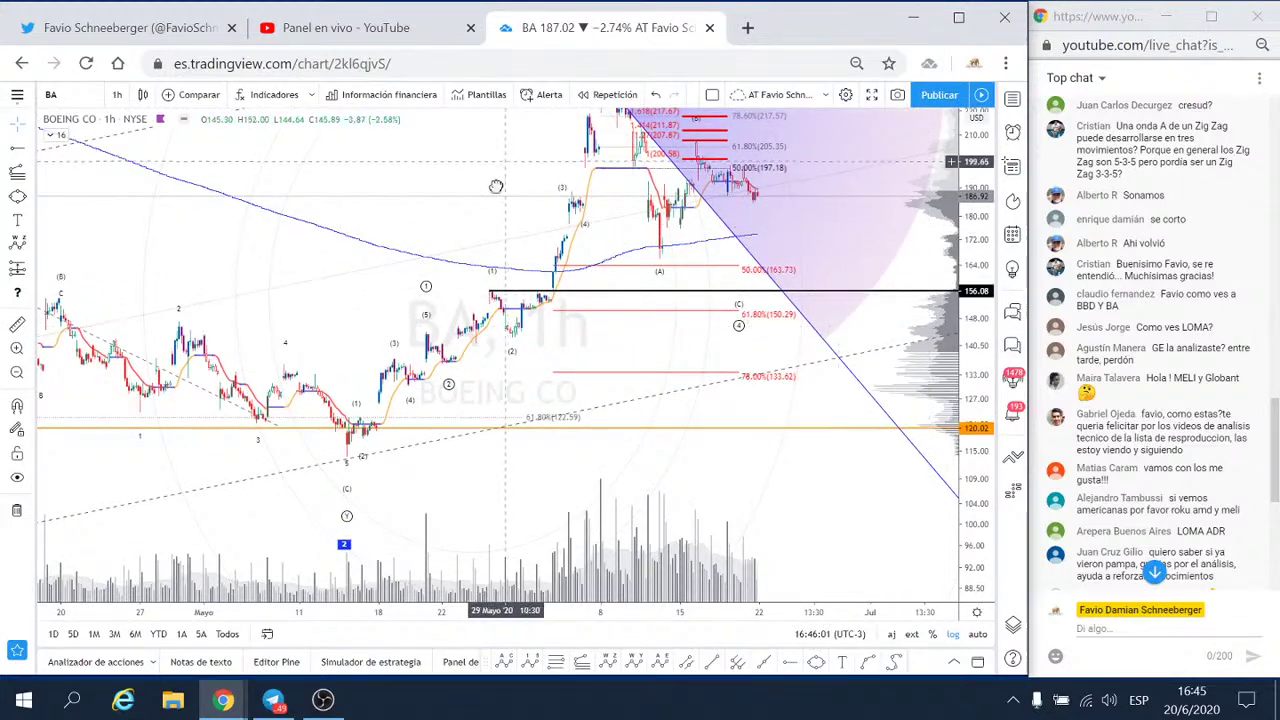
left_click_drag(556, 207, 404, 331)
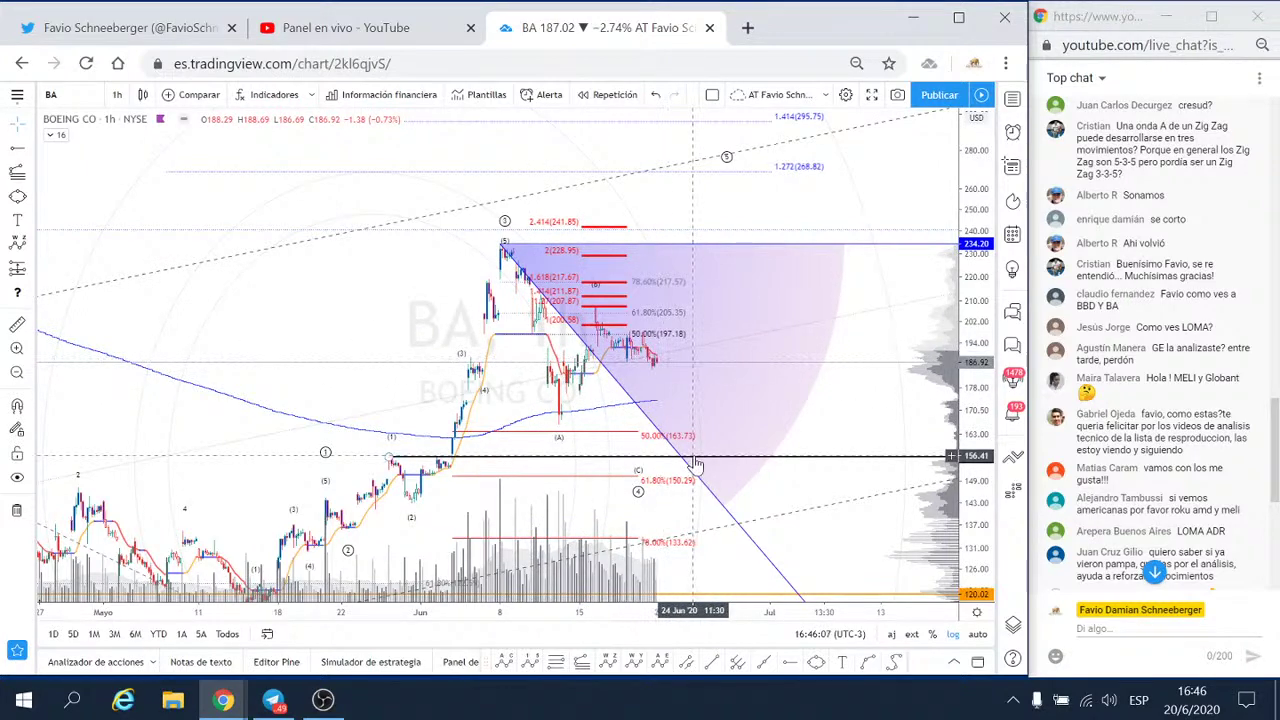
scroll(673, 417, "up", 2)
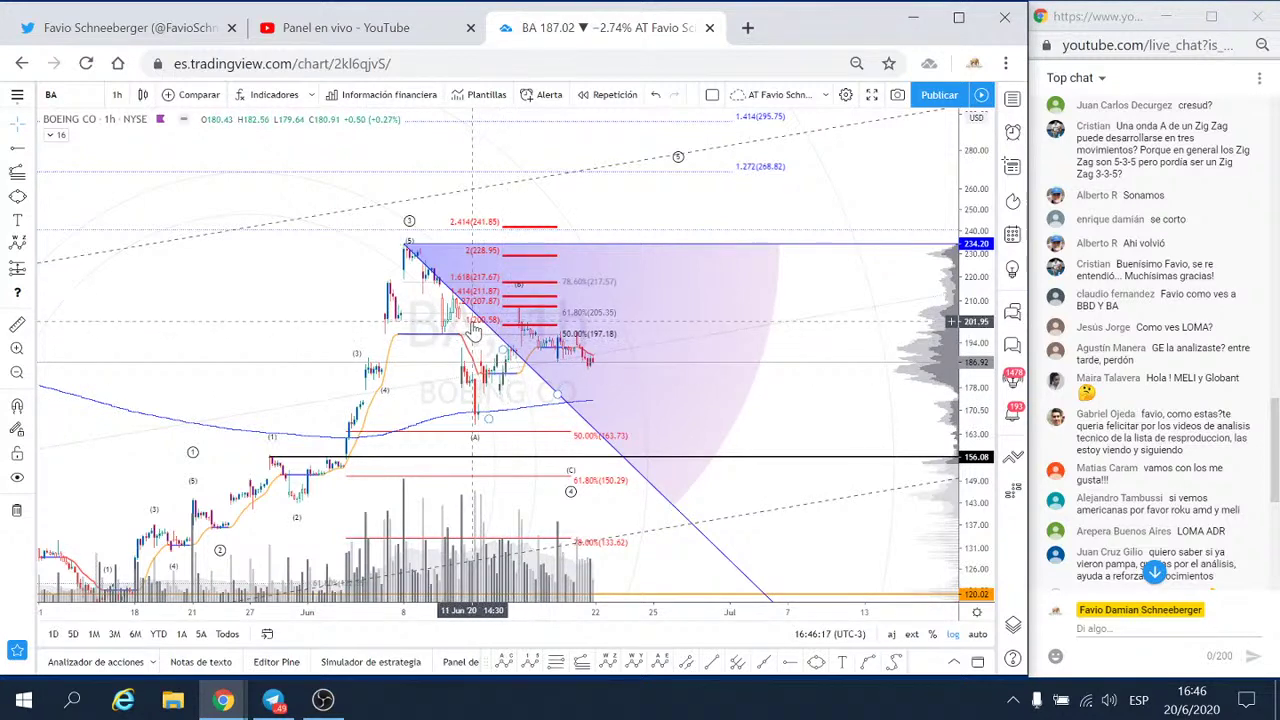
- Inspect the BA wave drawings, including the ABC correction, then deselect and zoom out
left_click(476, 332)
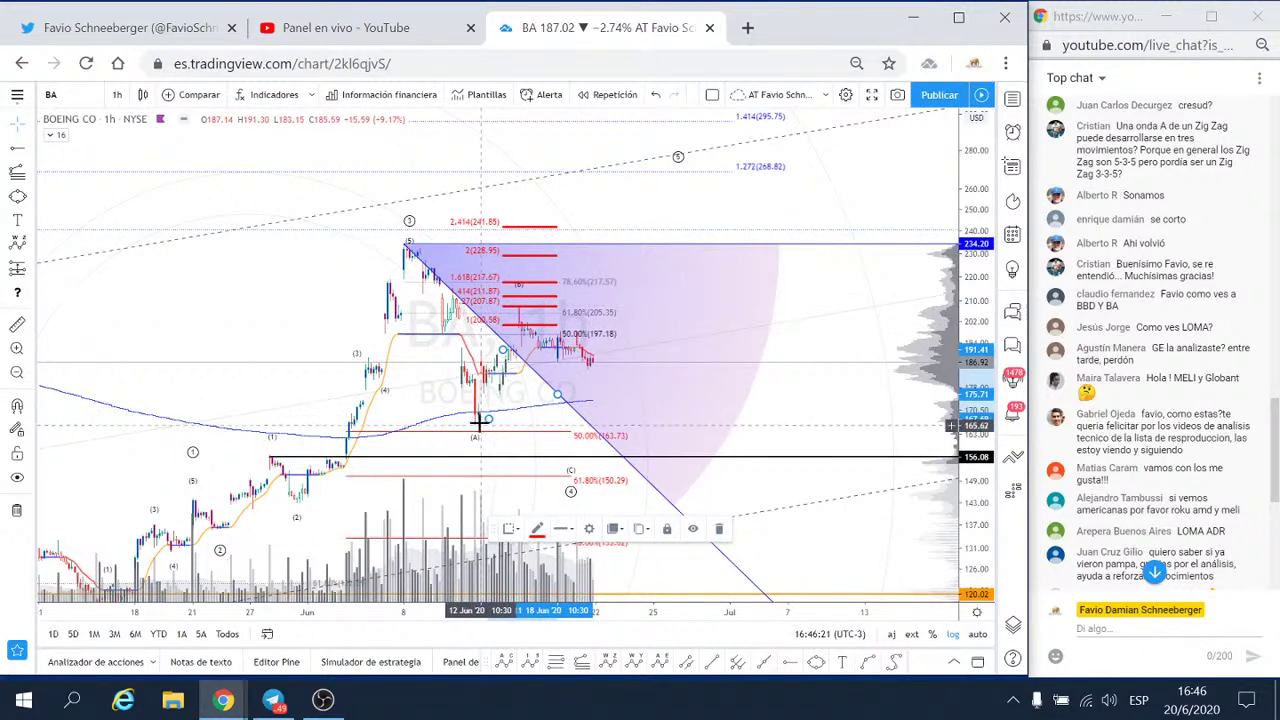
left_click(521, 292)
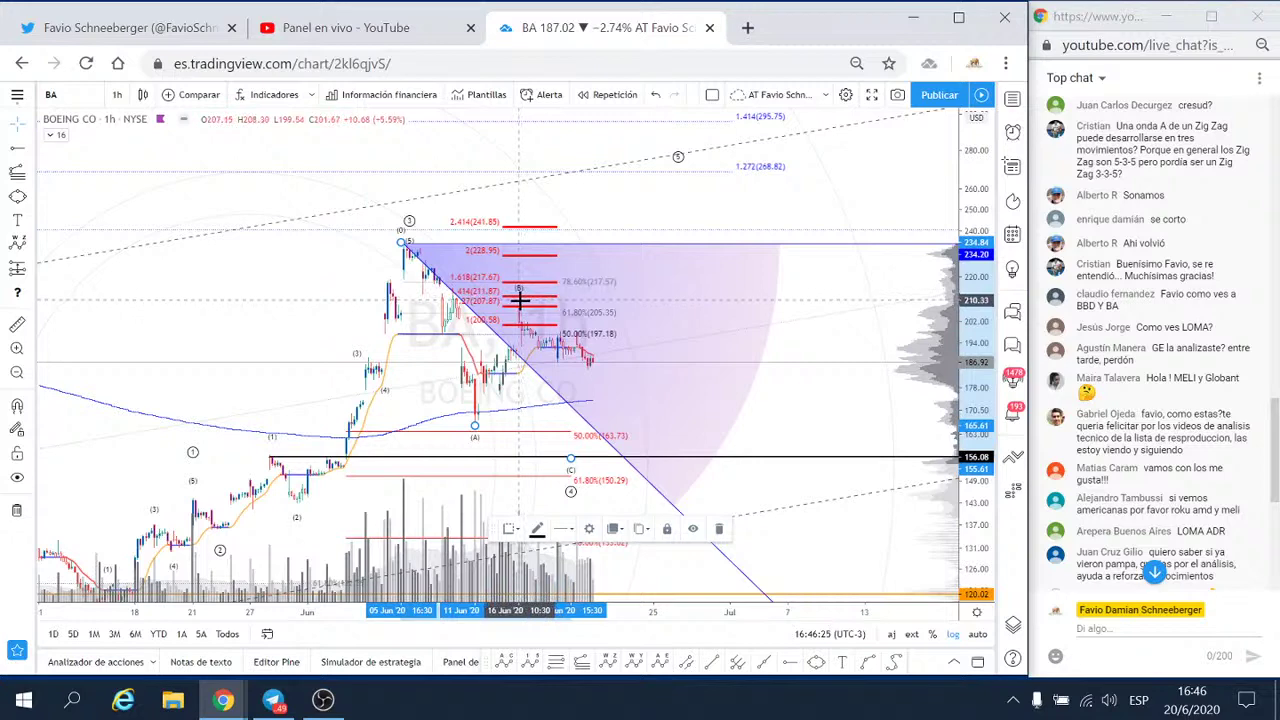
left_click(808, 414)
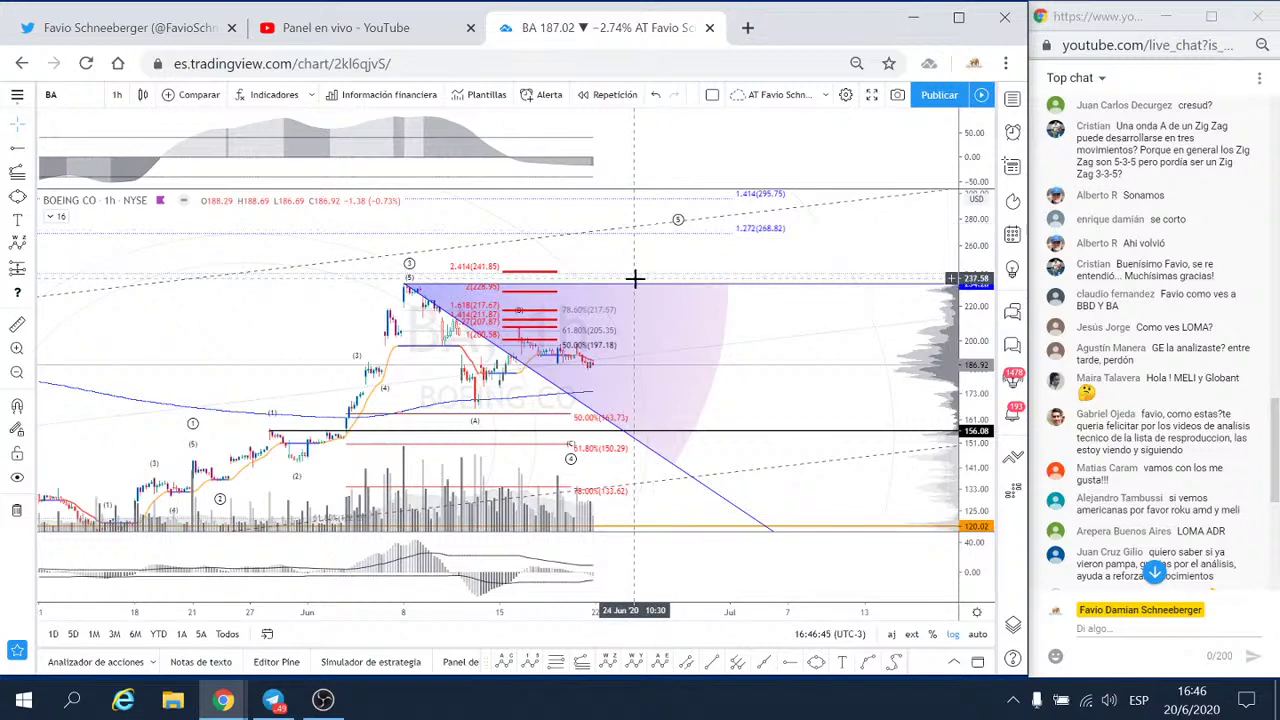
scroll(635, 278, "down", 2)
scroll(635, 278, "down", 2)
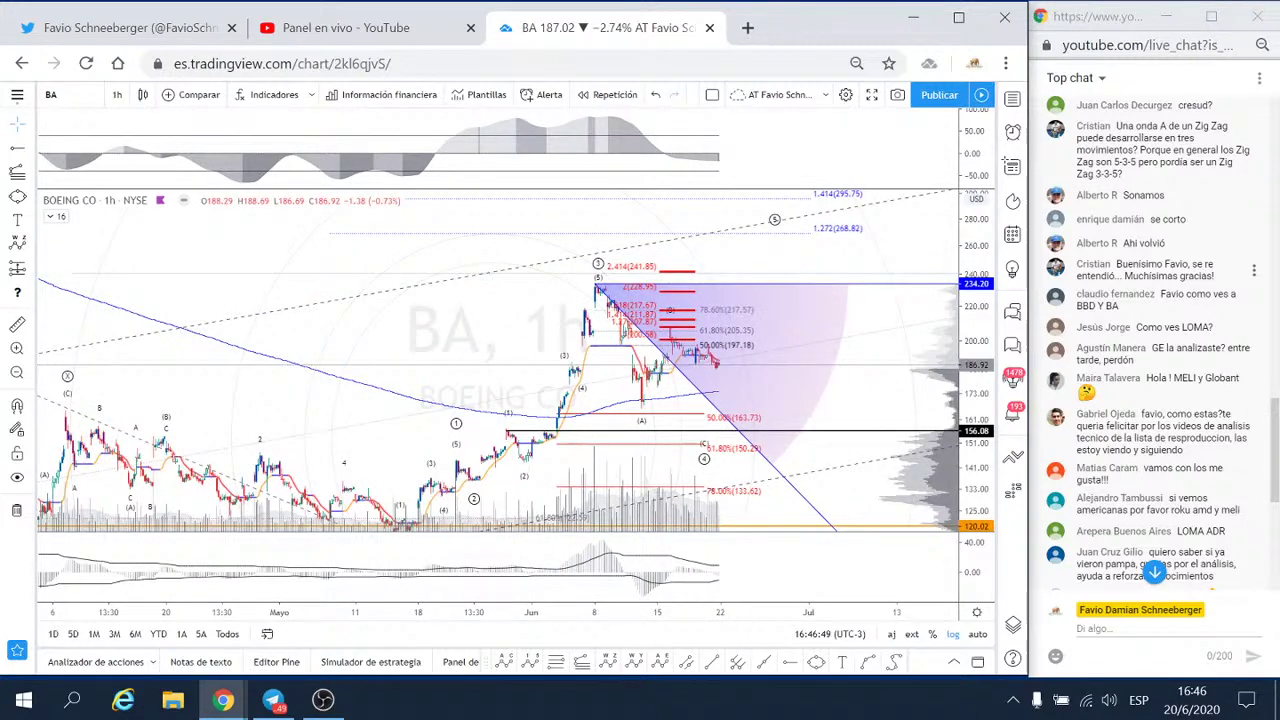
- Open the watchlist and switch the chart to SPY
left_click(1013, 102)
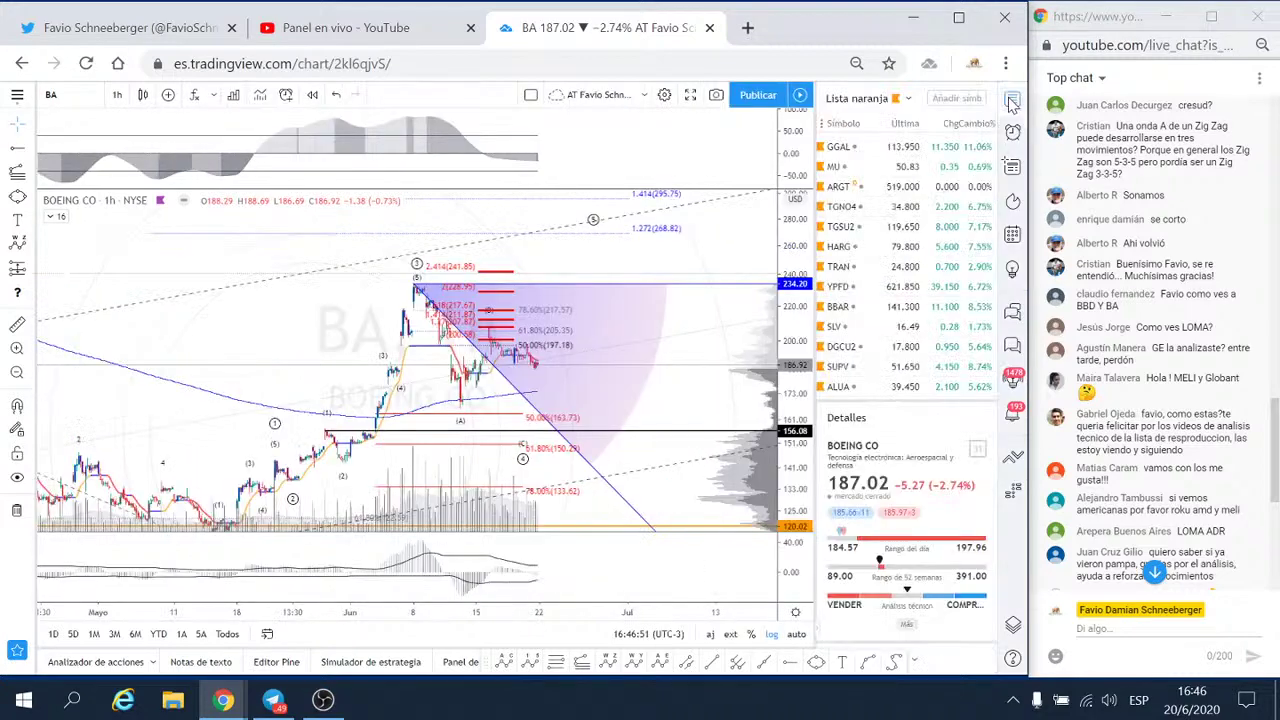
left_click(866, 100)
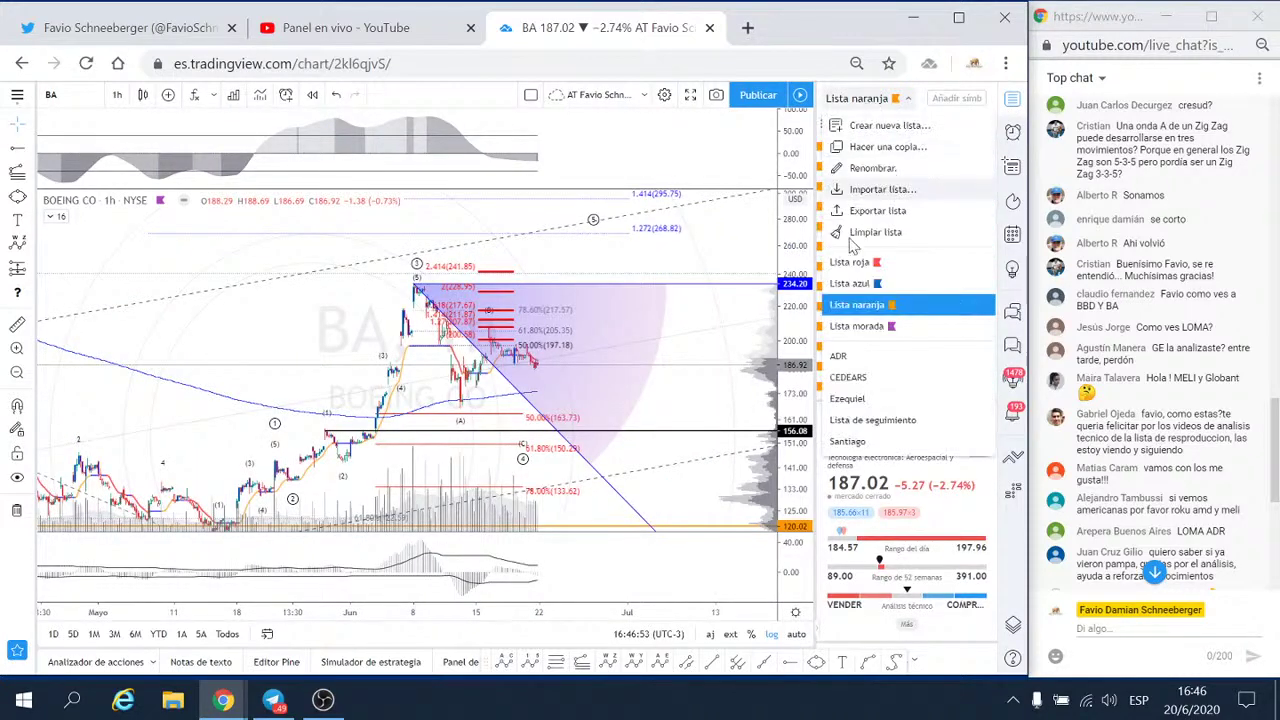
scroll(855, 340, "down", 5)
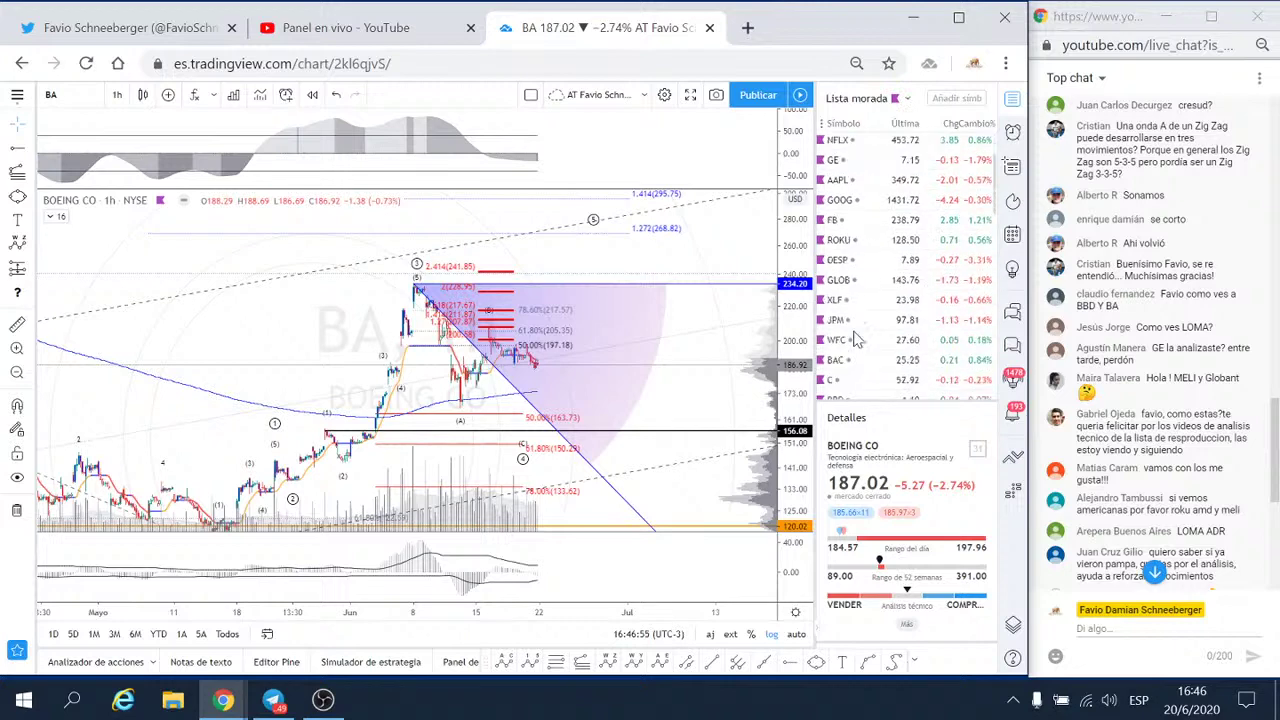
scroll(855, 340, "down", 5)
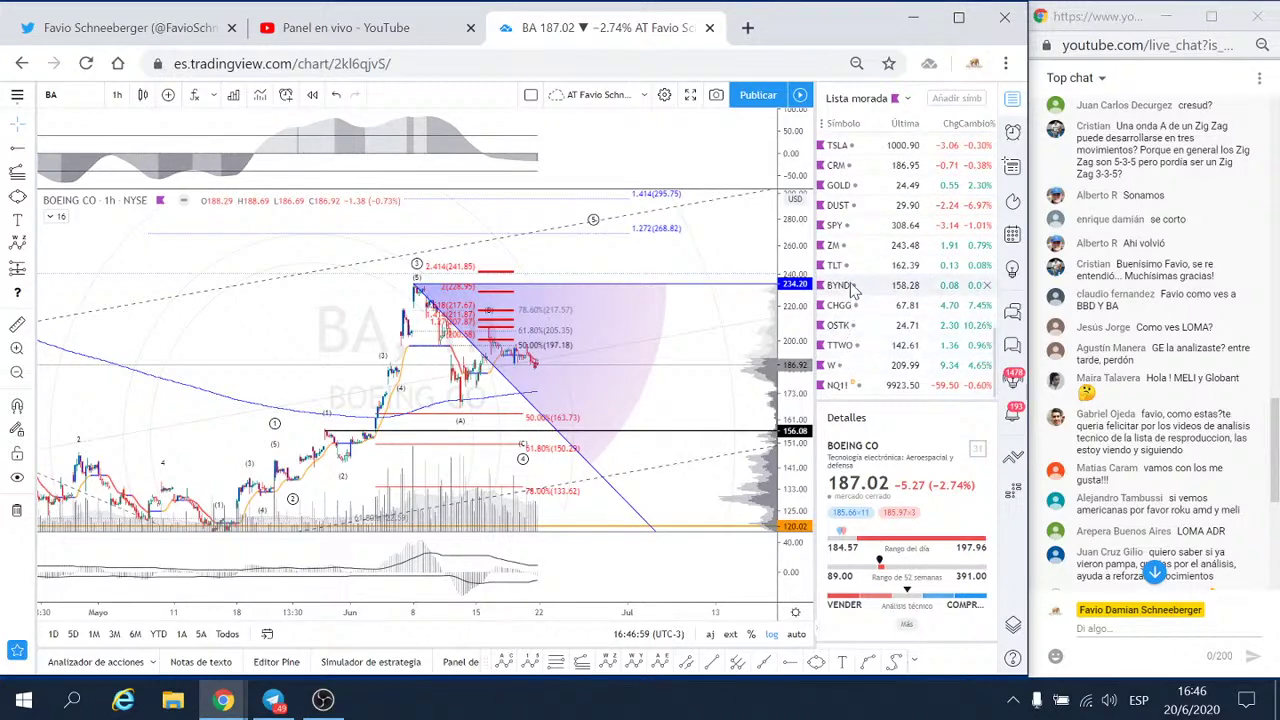
scroll(850, 285, "up", 5)
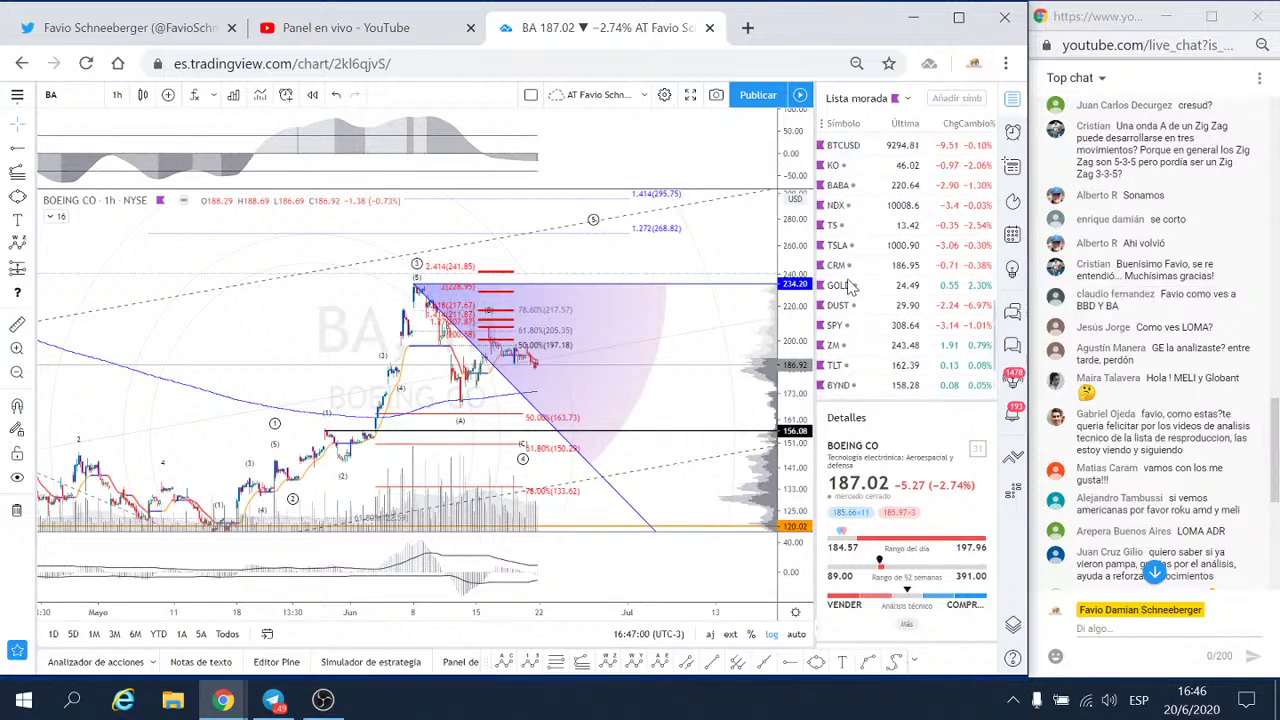
left_click(836, 332)
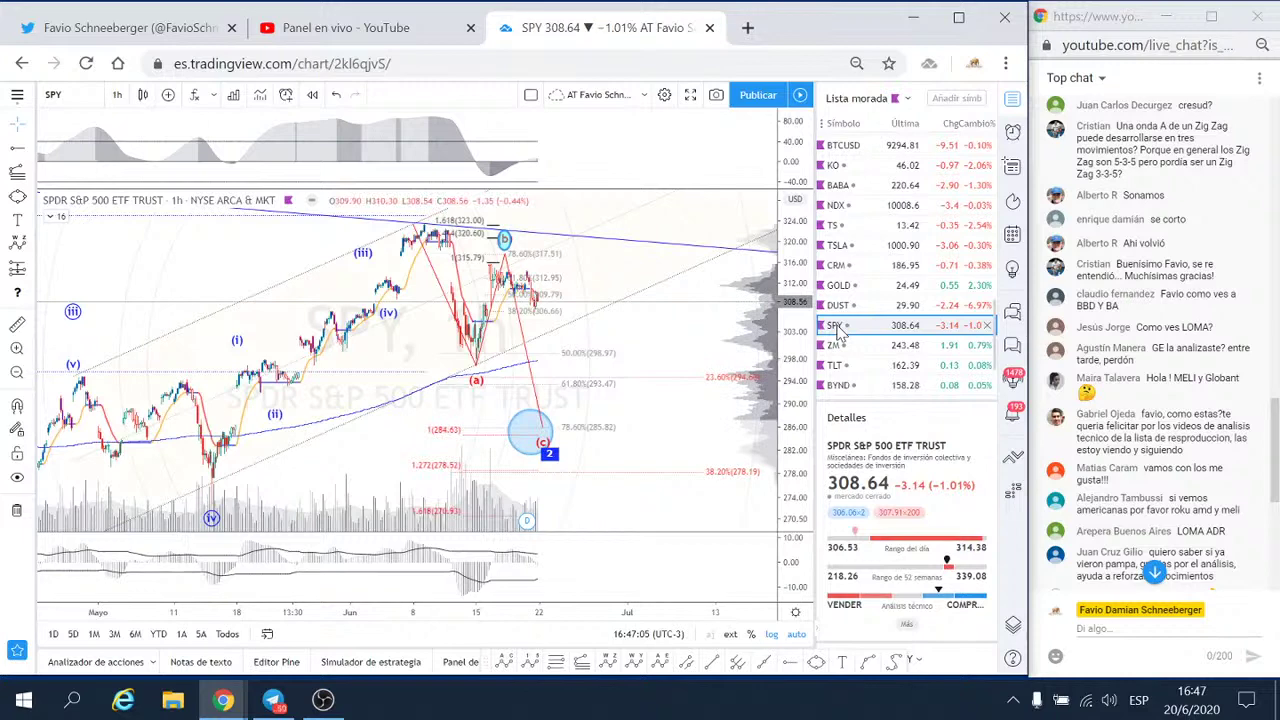
- Zoom the SPY 1-hour time axis to frame the (a)-(b)-(c) projection toward 285.82
scroll(480, 320, "up", 2)
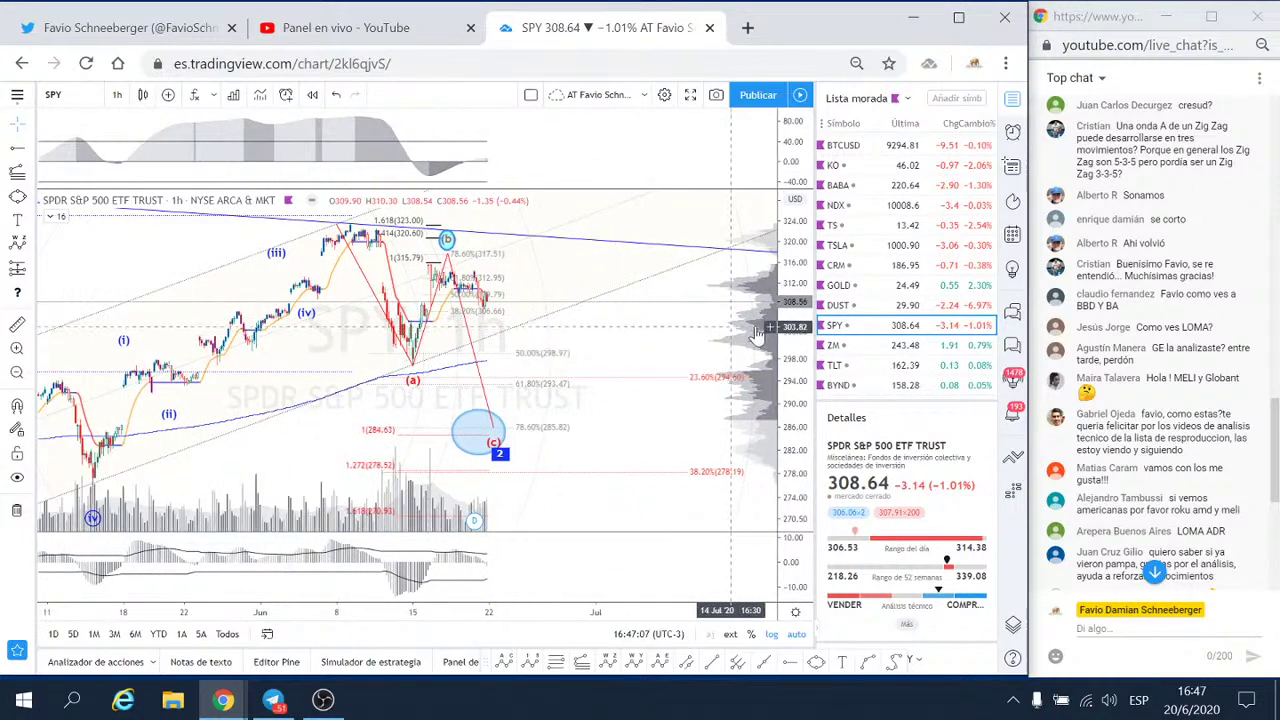
scroll(646, 357, "up", 1)
scroll(737, 400, "up", 1)
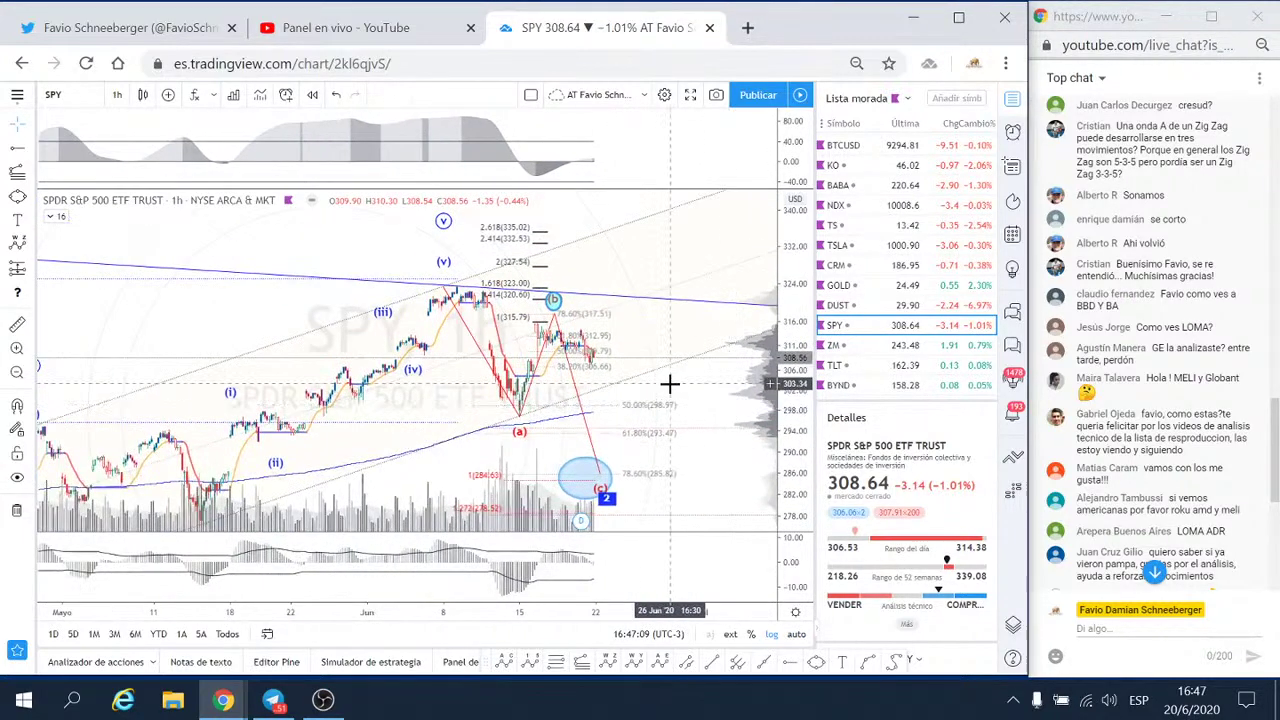
scroll(669, 383, "up", 1)
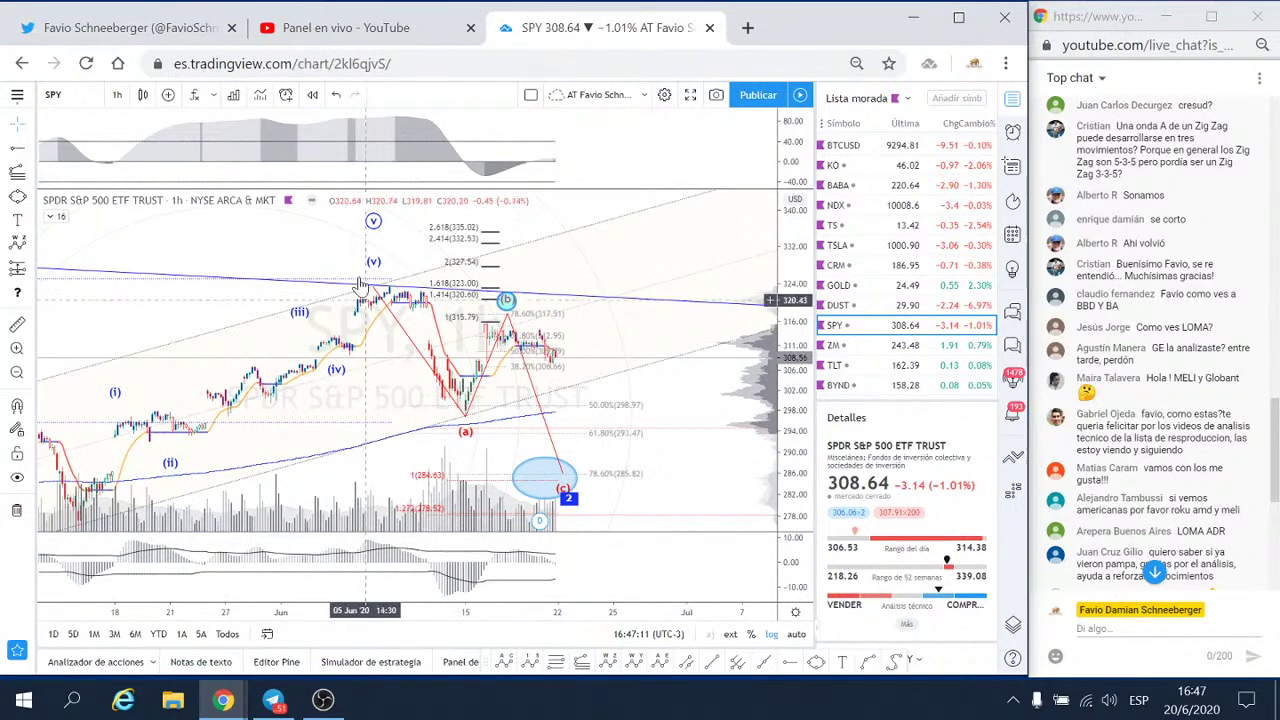
scroll(577, 400, "up", 1)
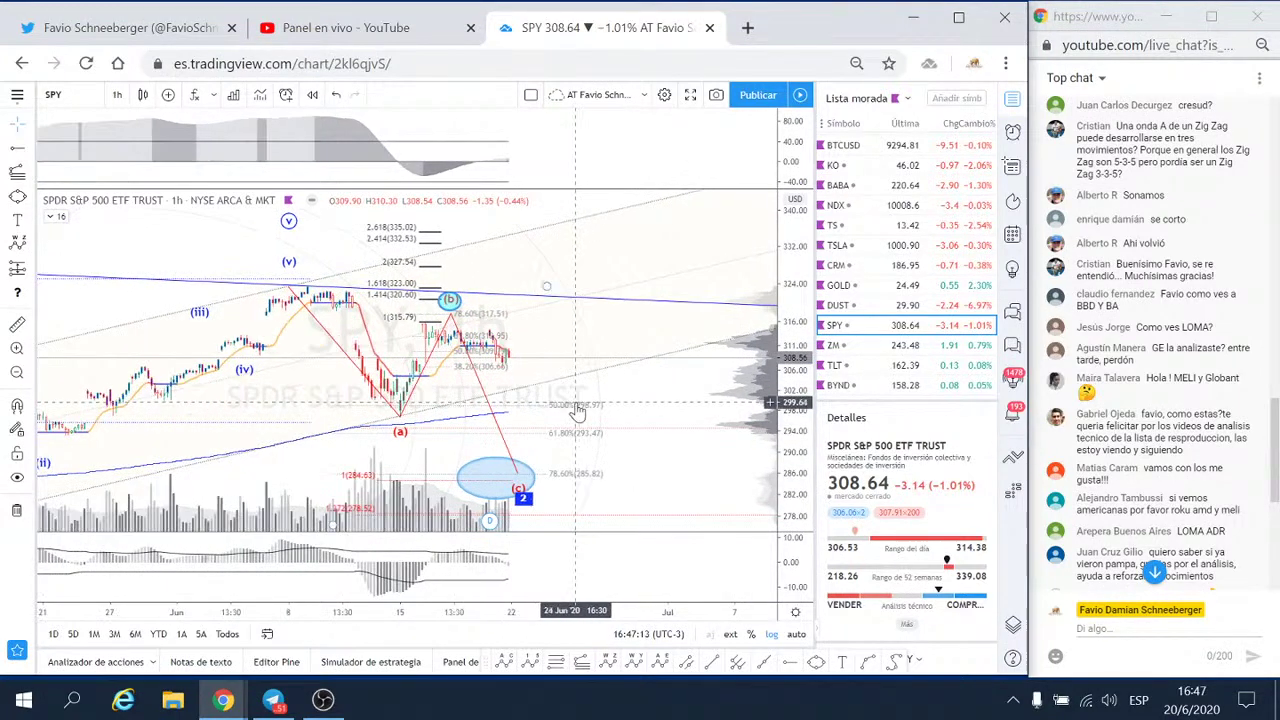
scroll(577, 410, "down", 1)
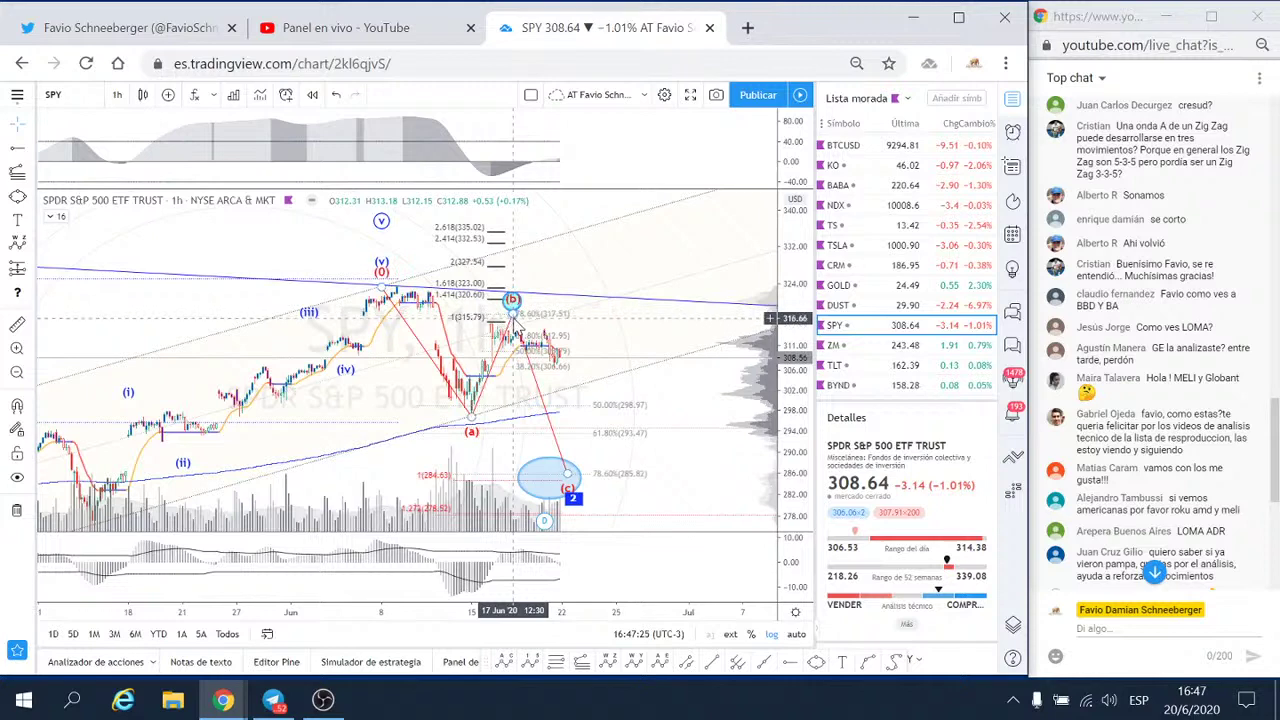
- Move SPY's projected (b) point to 19 Jun and circle it with a cyan ellipse
left_click_drag(512, 313, 566, 315)
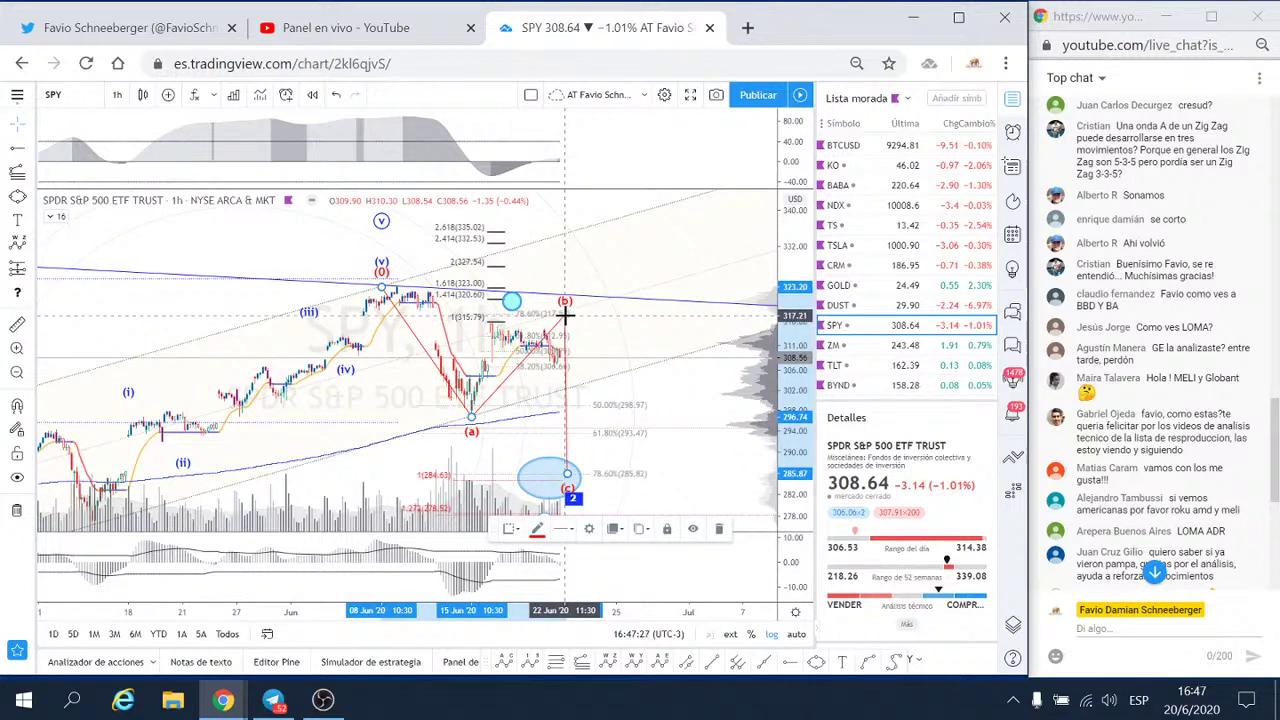
mouse_move(573, 487)
left_mouse_down()
mouse_move(548, 425)
mouse_move(640, 413)
left_mouse_up()
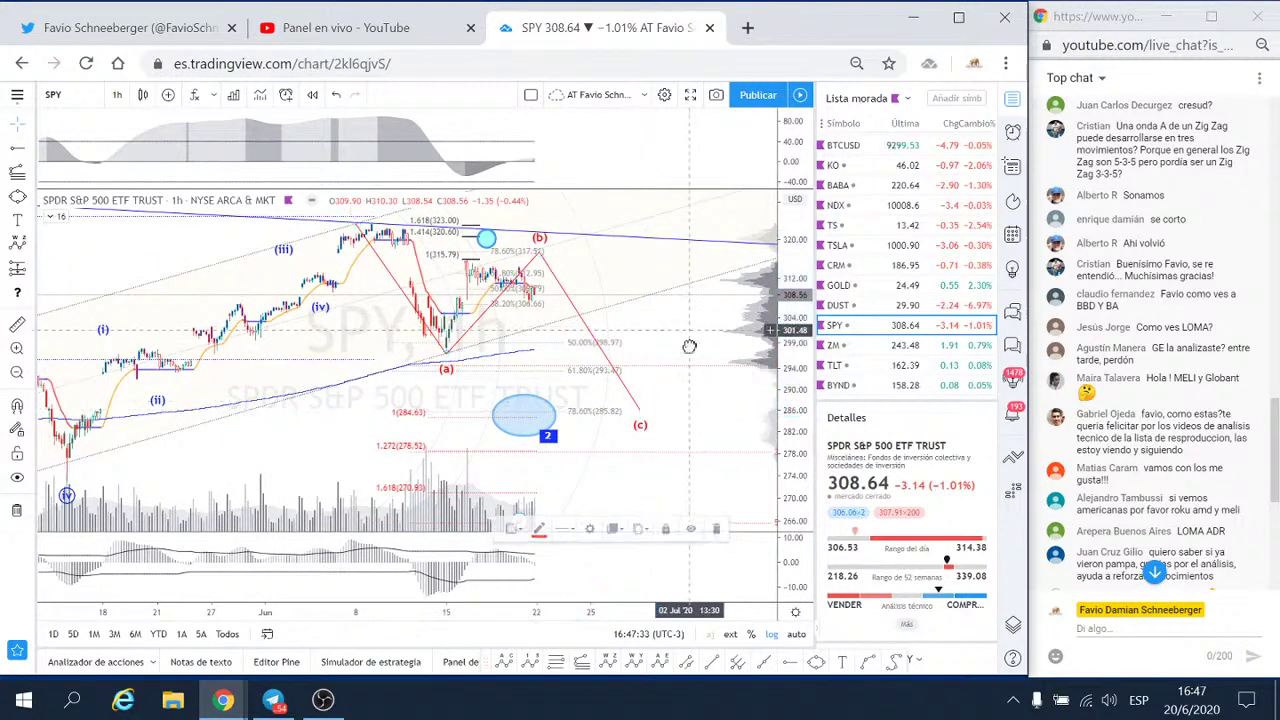
left_click_drag(688, 346, 703, 389)
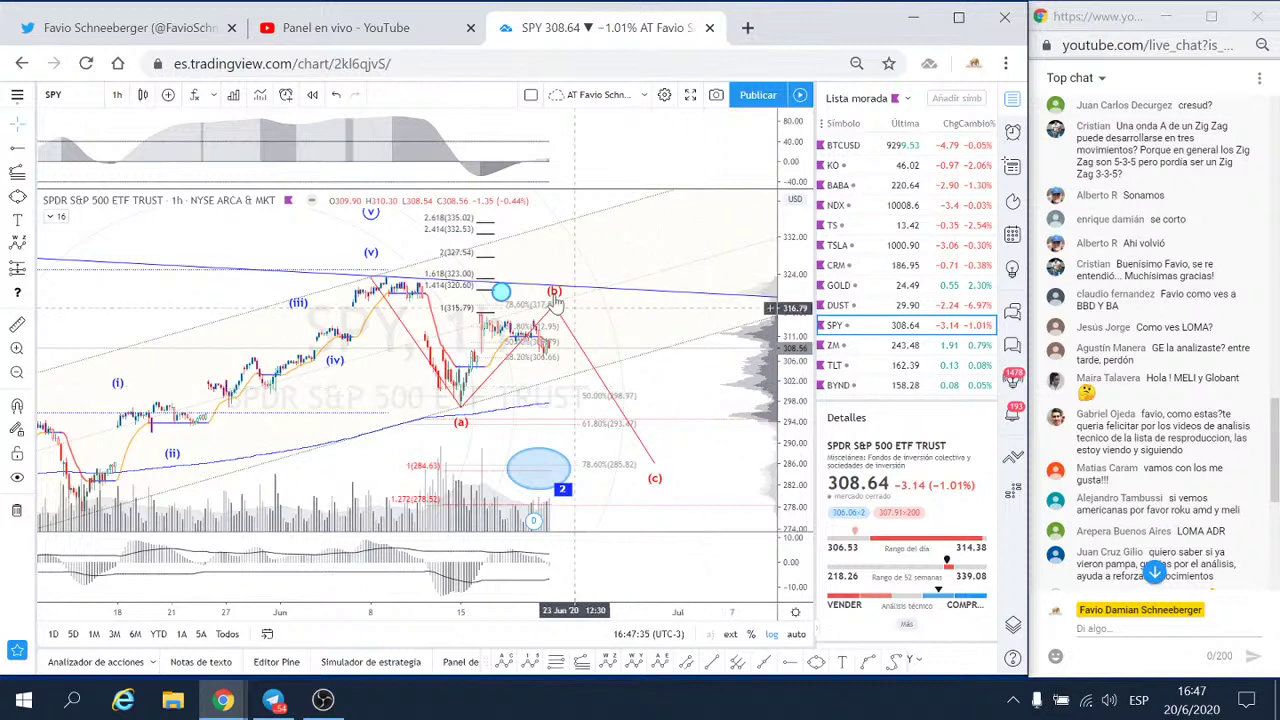
mouse_move(500, 292)
left_mouse_down()
mouse_move(563, 294)
mouse_move(533, 299)
left_mouse_up()
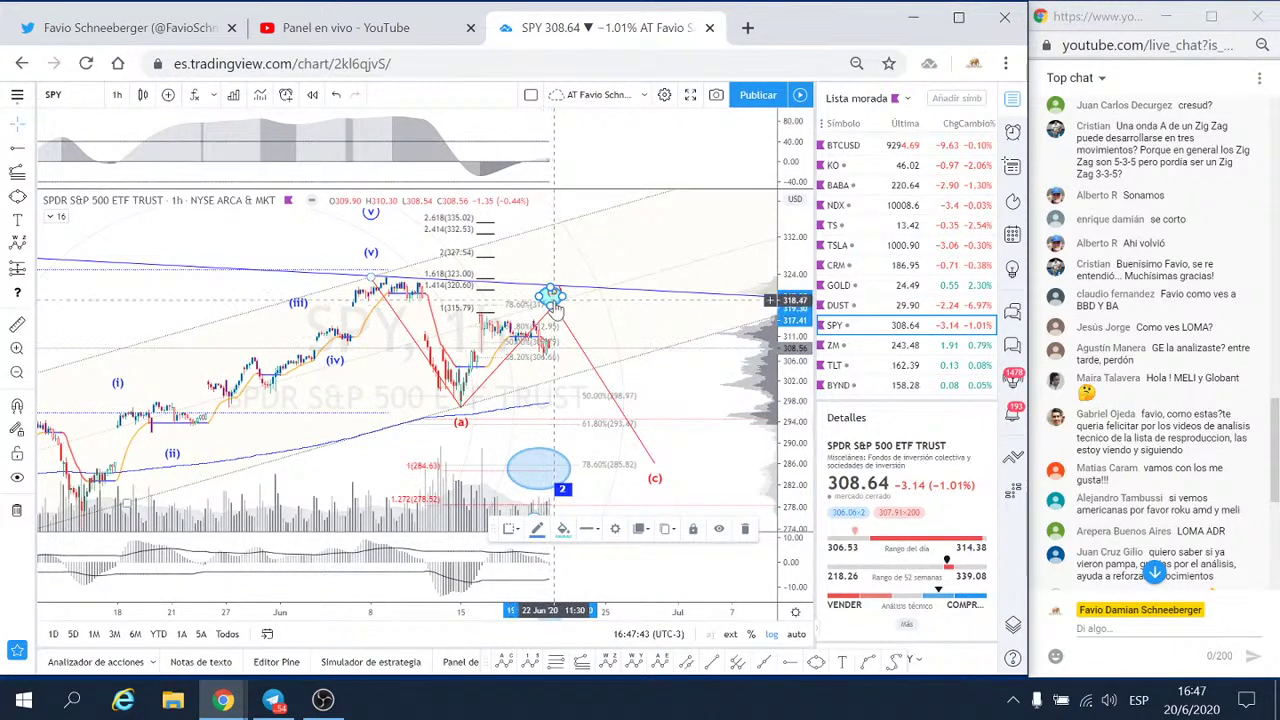
left_click_drag(553, 297, 549, 297)
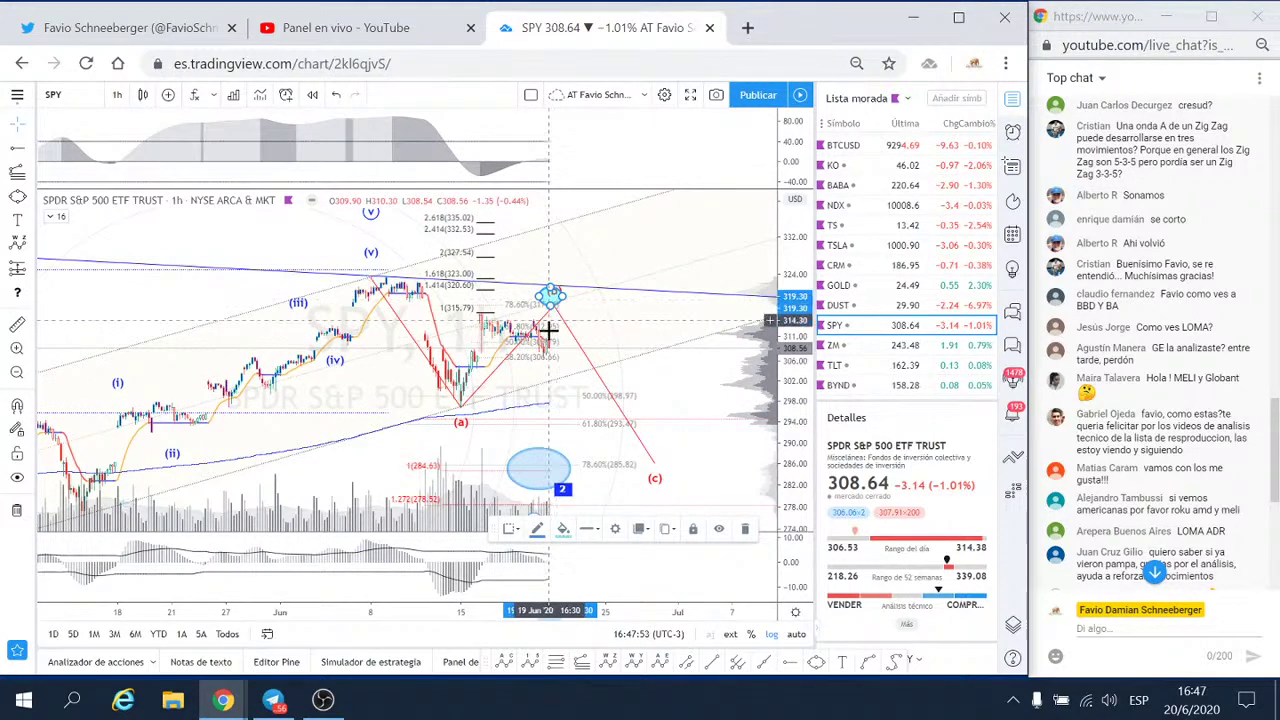
- Extend the blue line near the (a) low rightward, then search for symbol ES
left_click(509, 410)
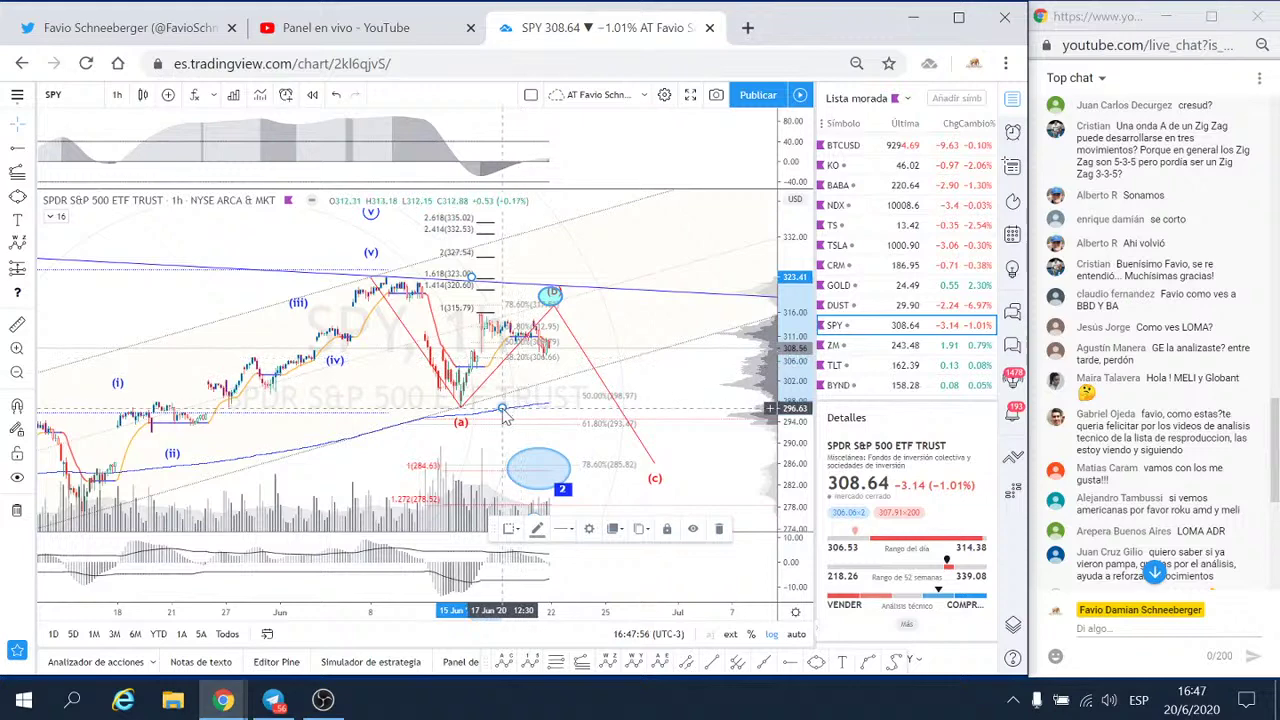
left_click_drag(503, 409, 605, 408)
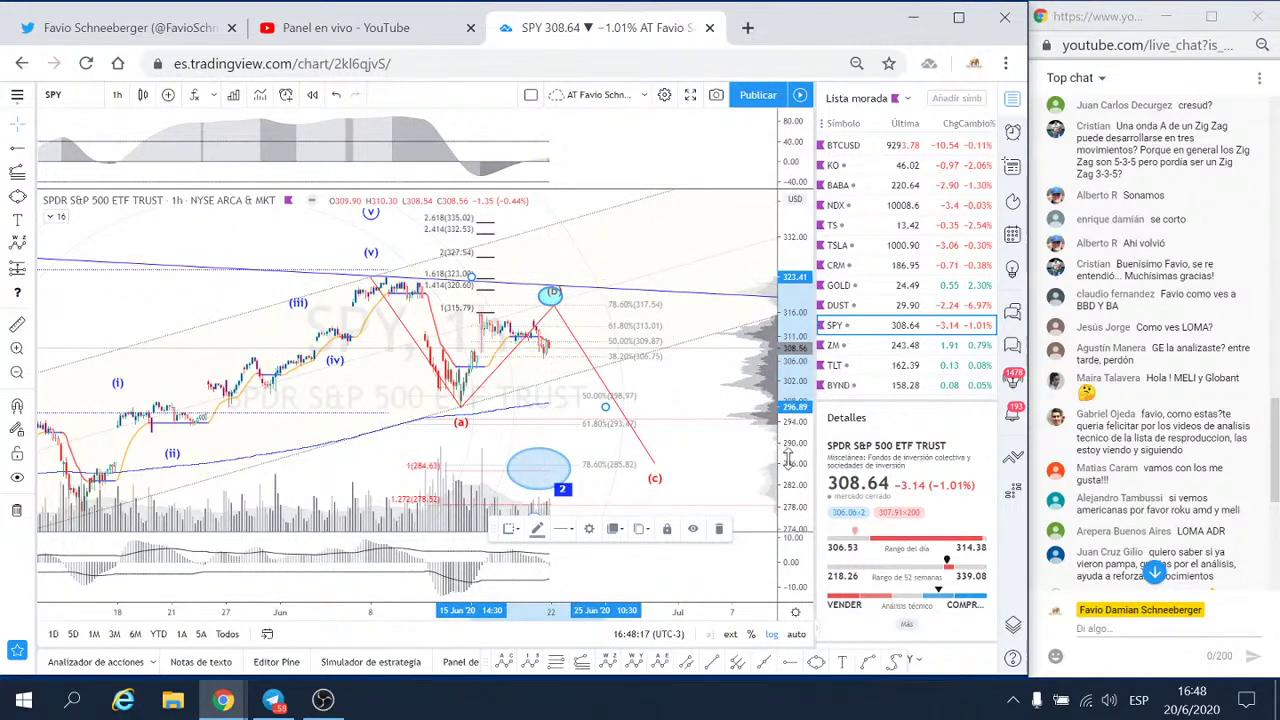
left_click_drag(669, 340, 432, 255)
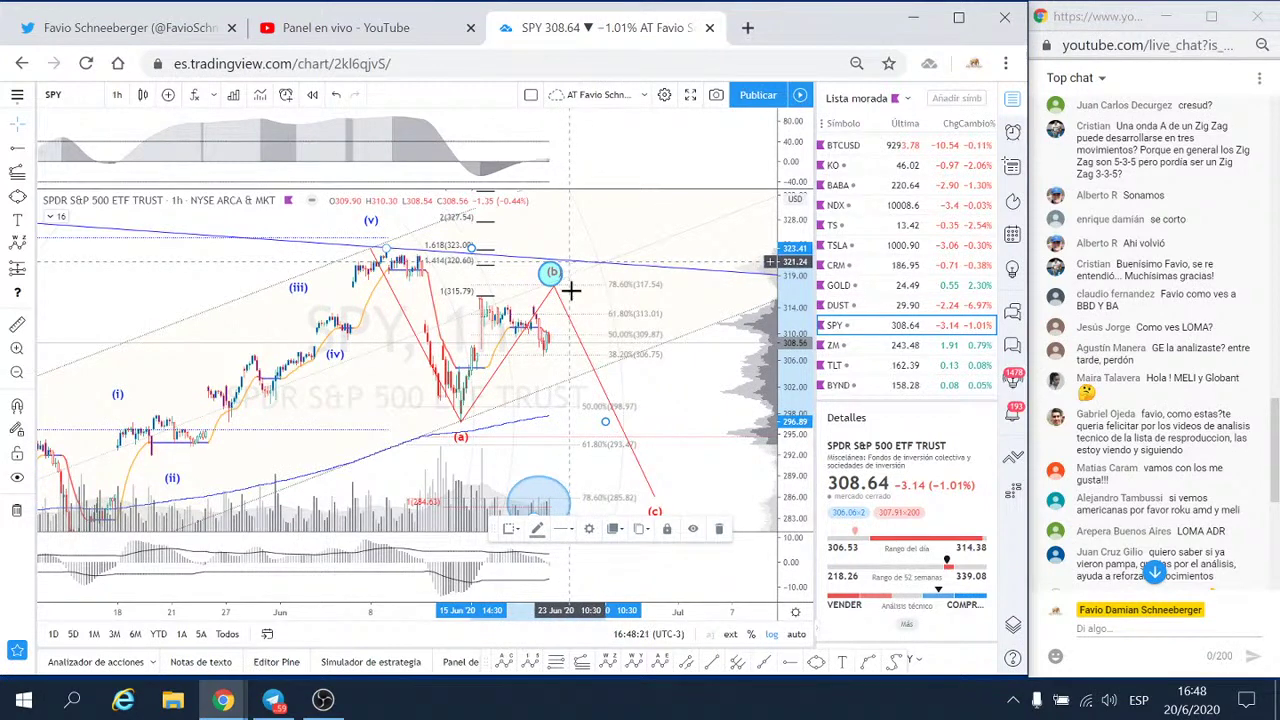
scroll(610, 420, "up", 1)
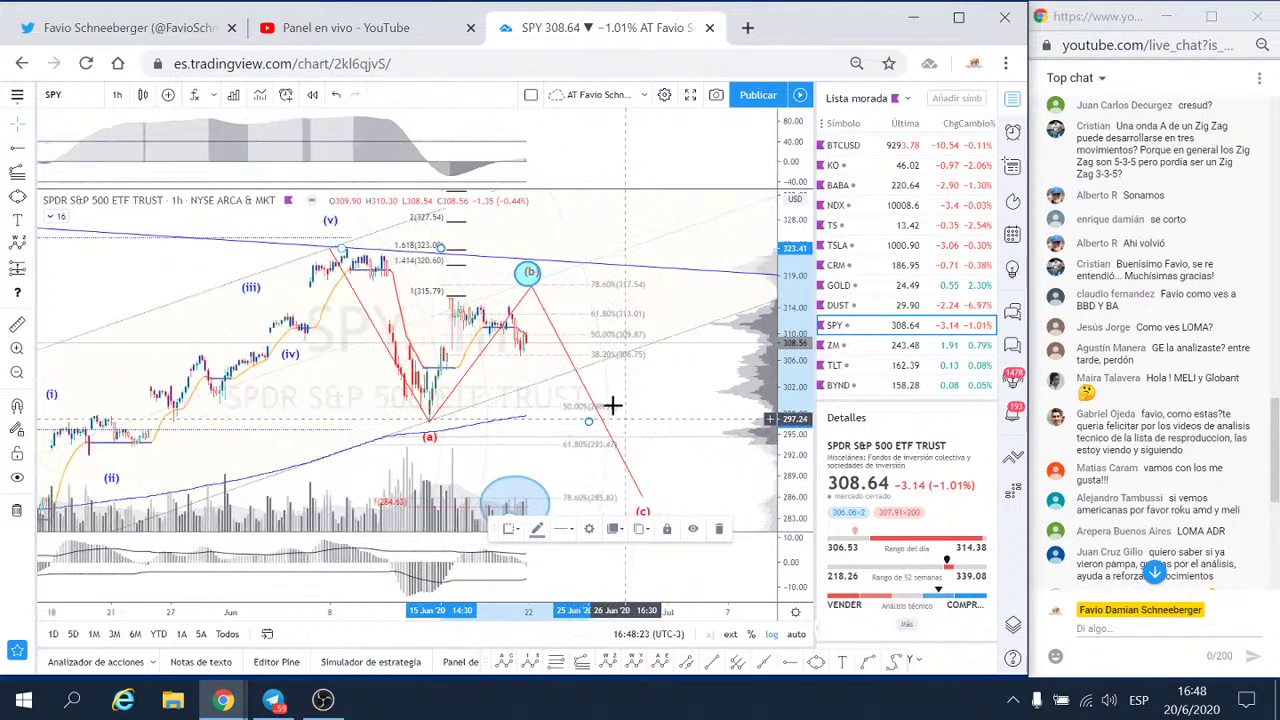
scroll(490, 333, "down", 1)
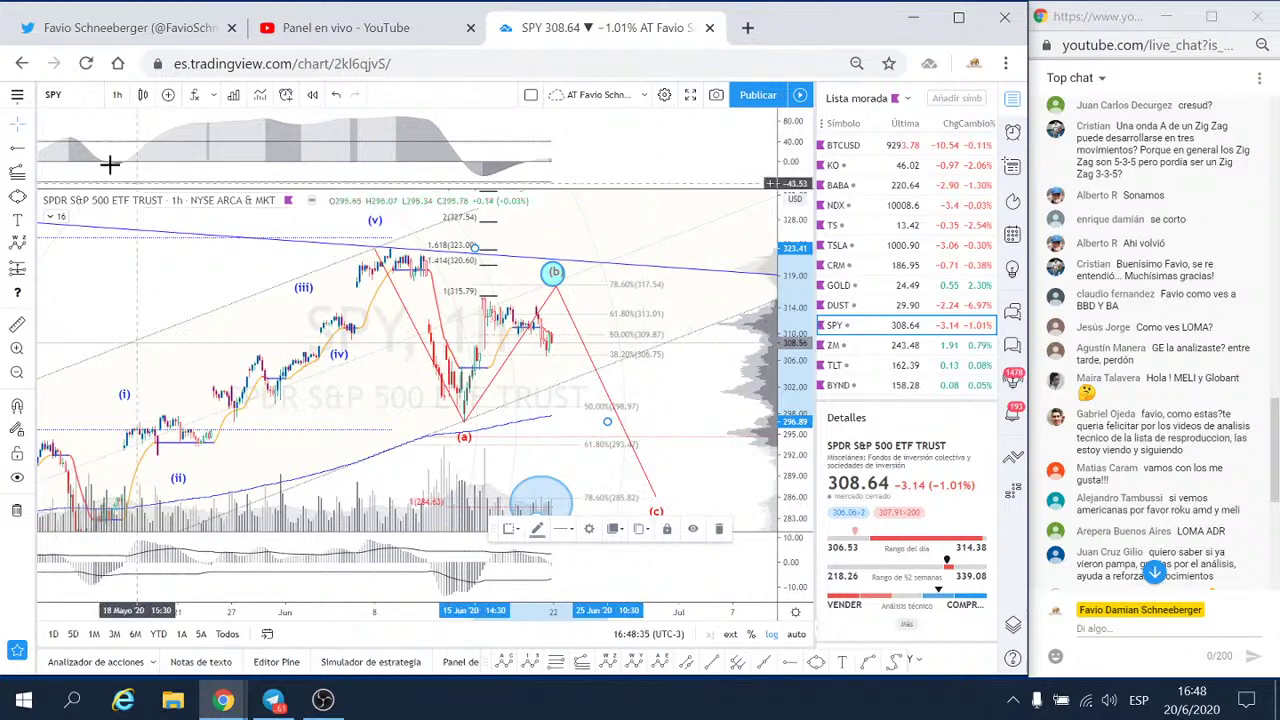
key("ctrl+f")
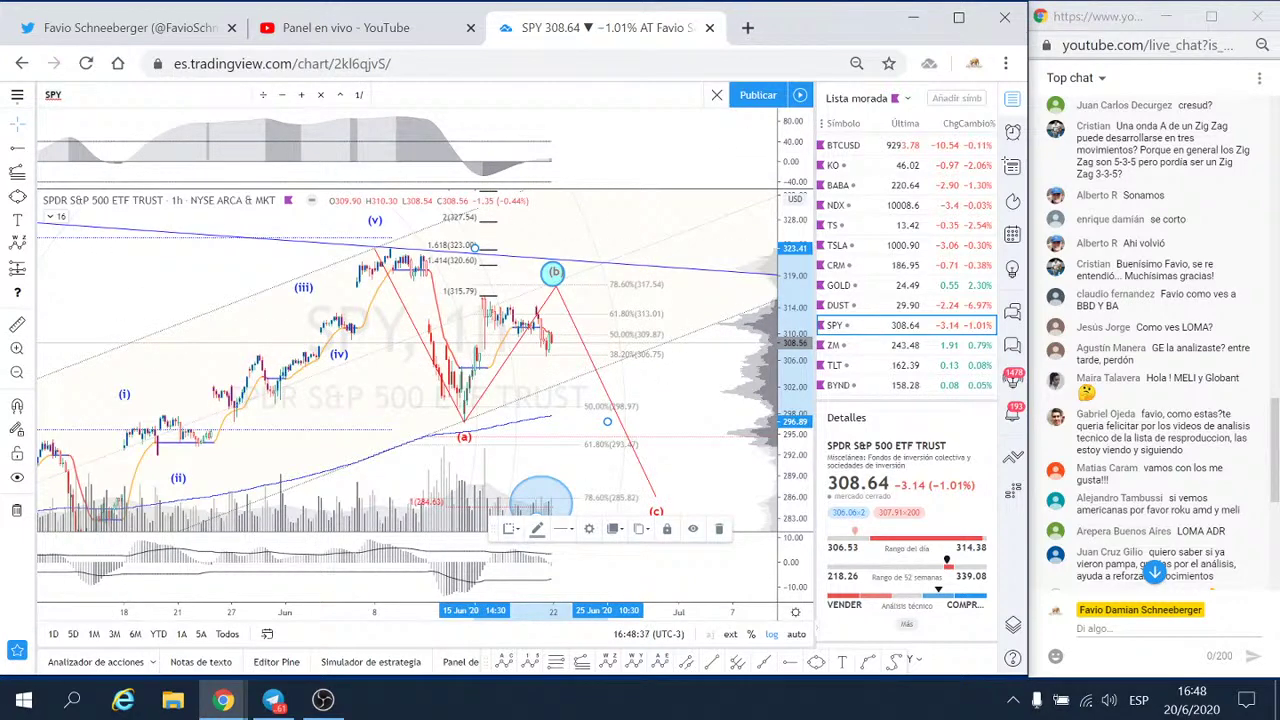
type("ES")
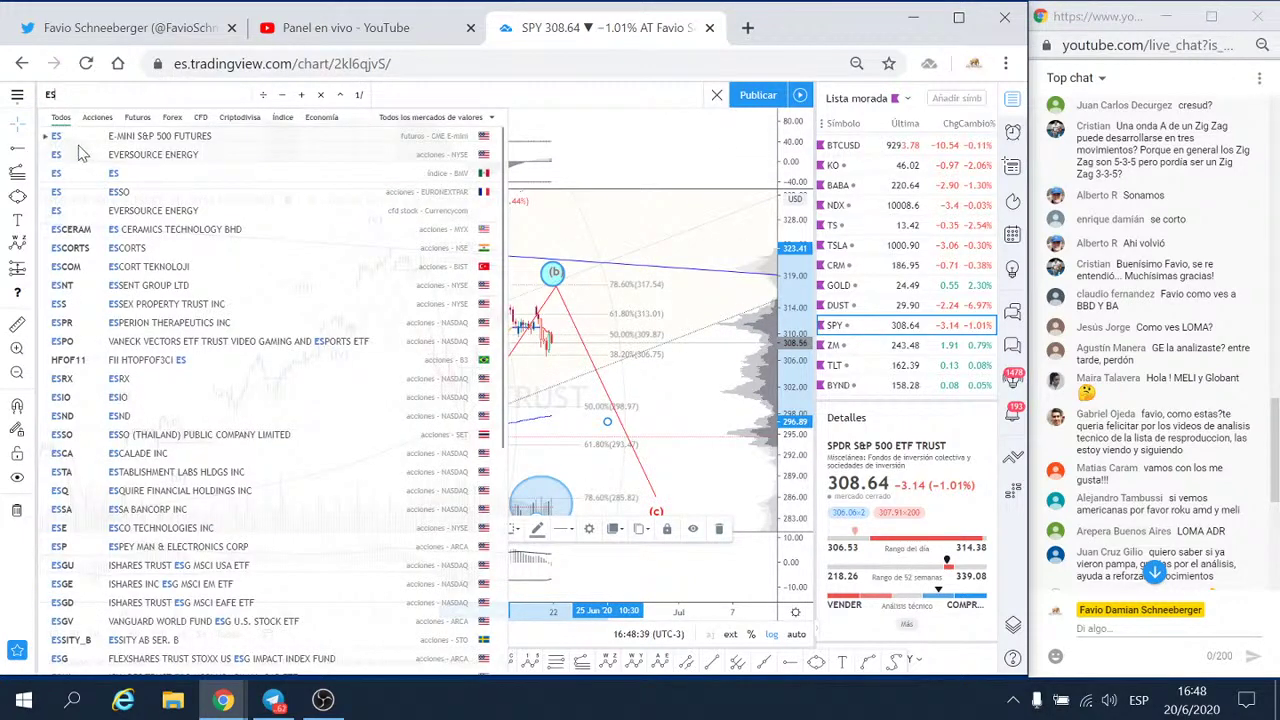
- Load the hourly ES1! E-mini S&P 500 futures chart and frame its projection toward 3186.00 and 2944.25
left_click(114, 156)
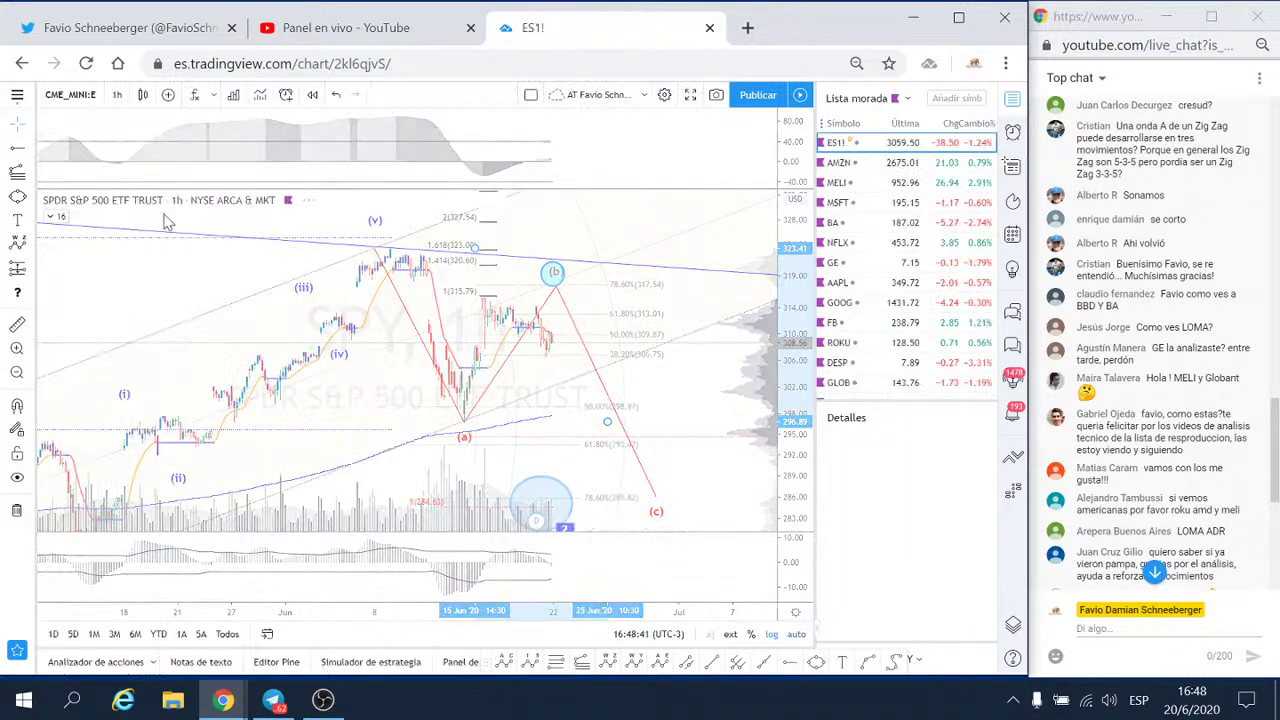
scroll(197, 290, "down", 3)
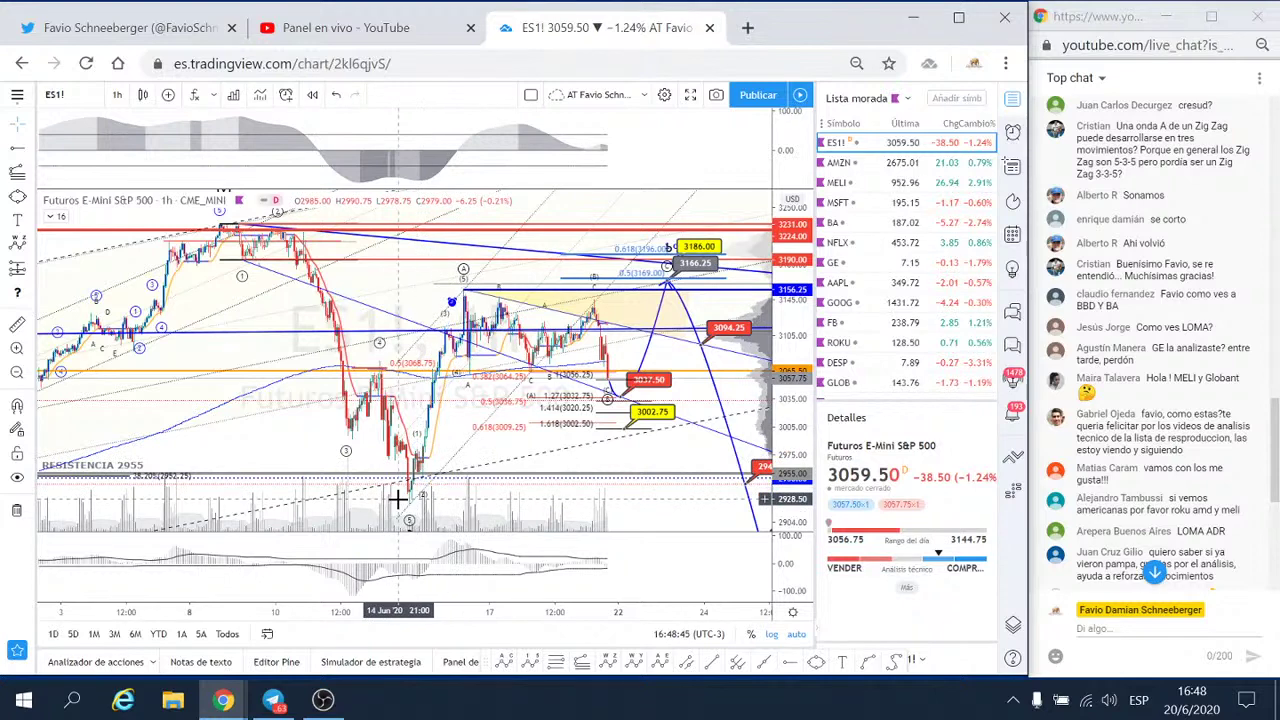
scroll(430, 465, "up", 2)
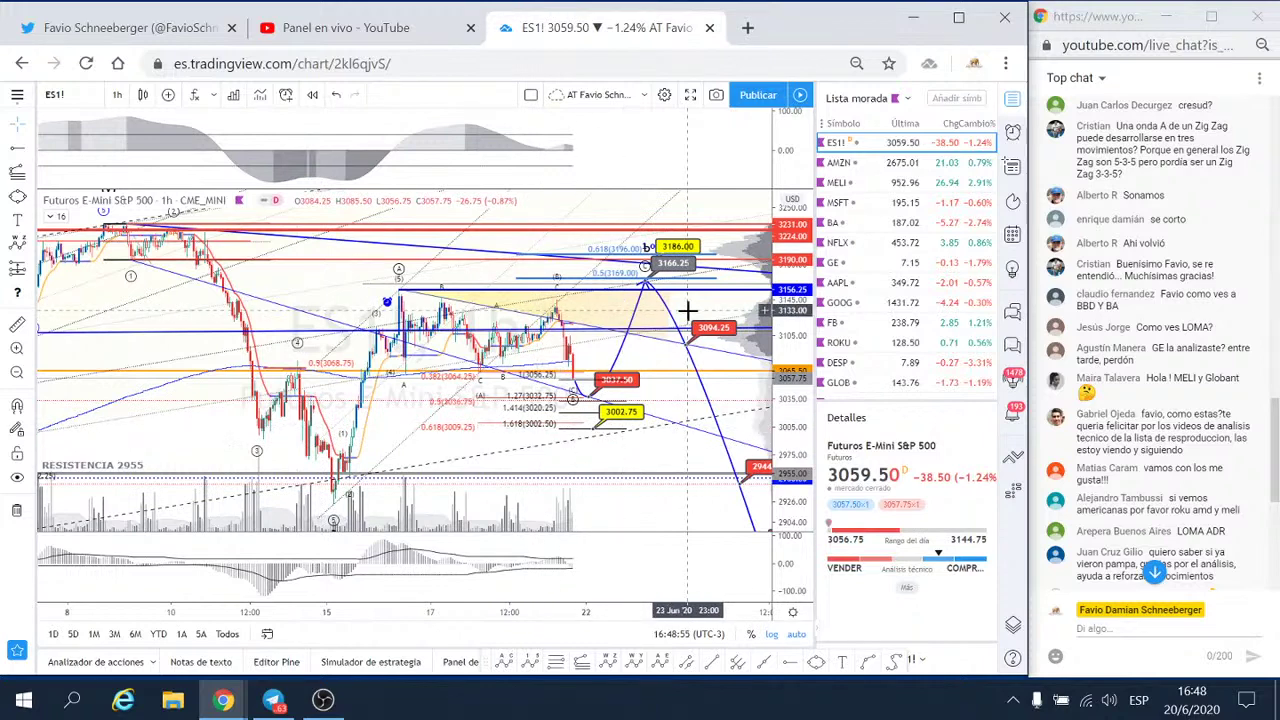
left_click_drag(650, 355, 633, 365)
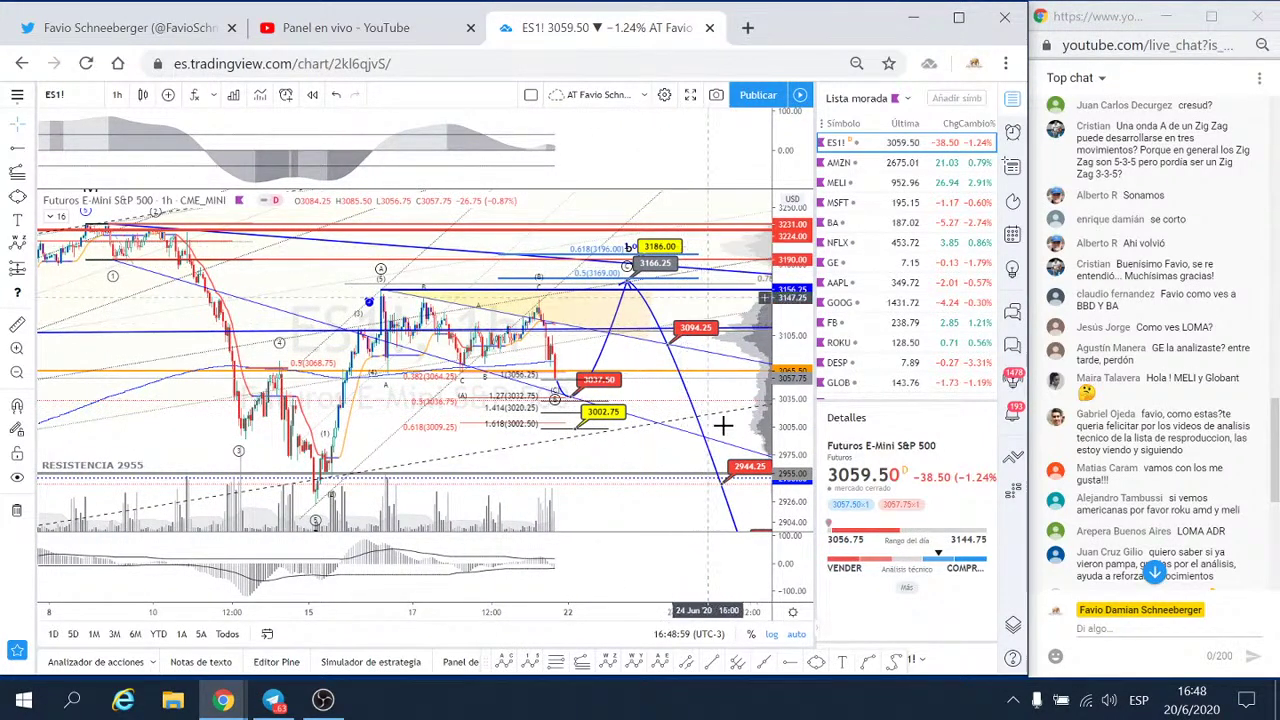
scroll(452, 383, "down", 2)
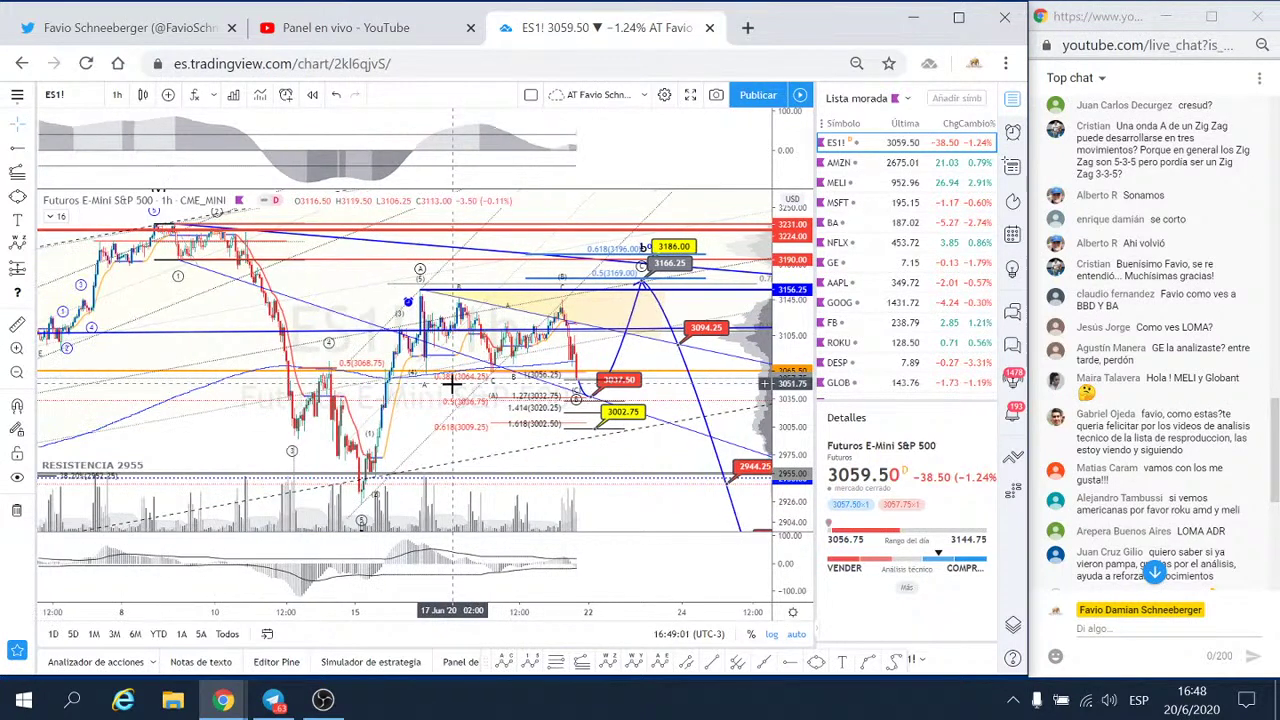
scroll(452, 383, "down", 2)
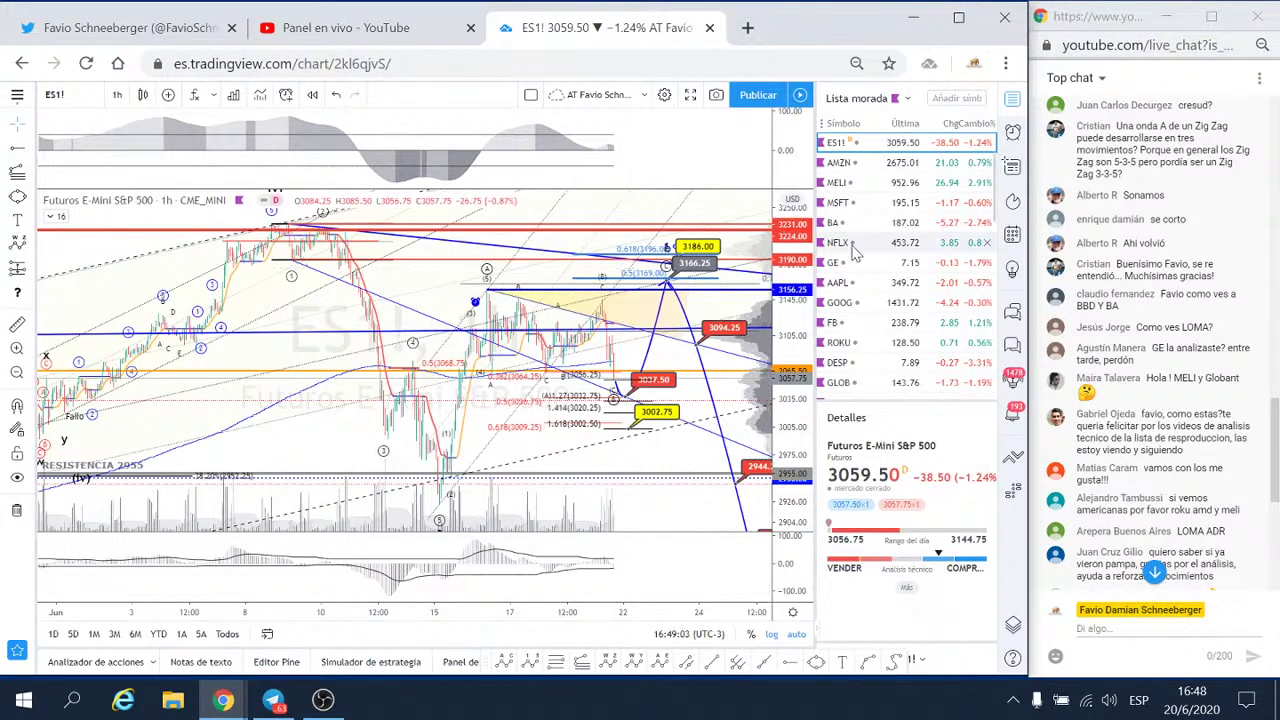
- Switch through DESP to GLOB from the watchlist and set GLOB to daily bars
left_click(840, 368)
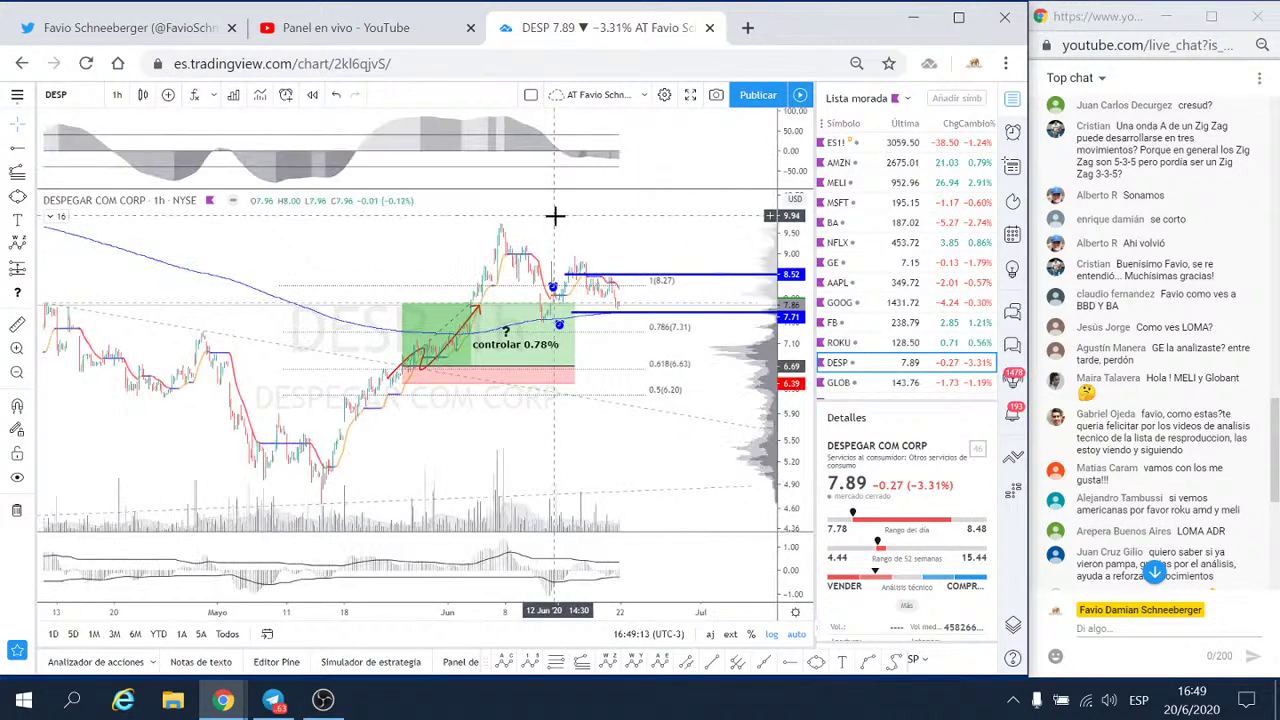
left_click(838, 382)
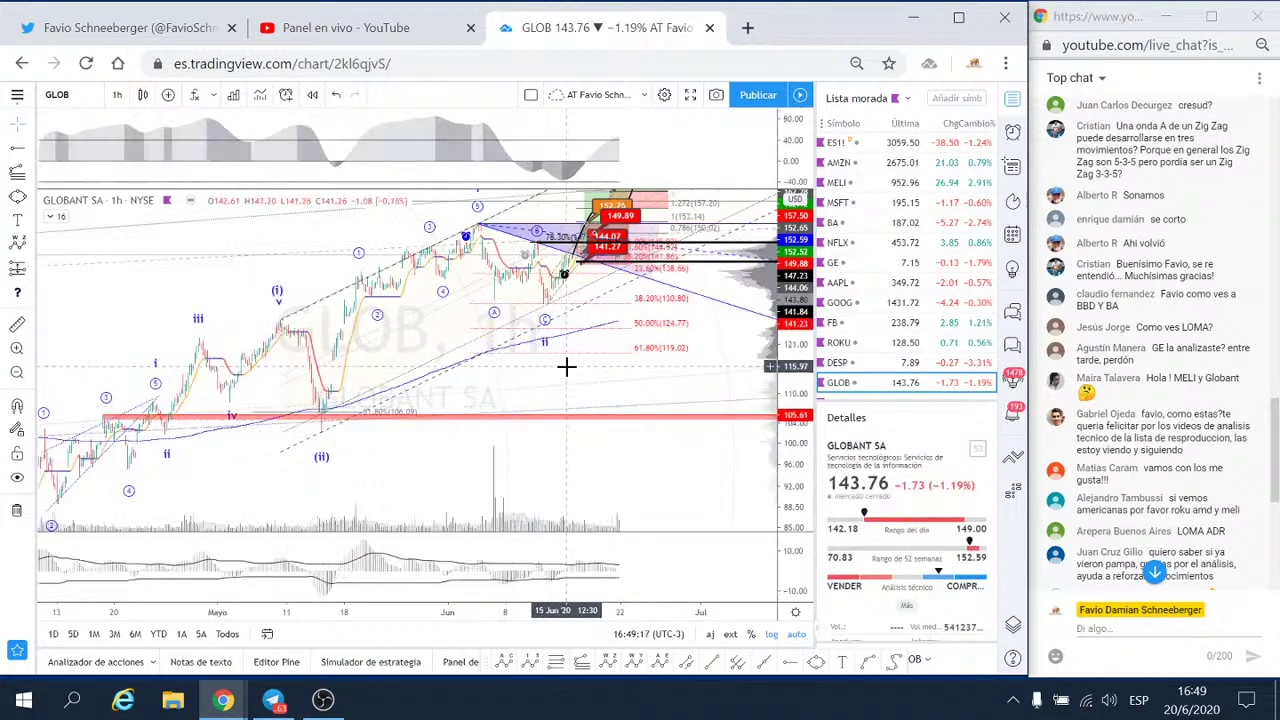
left_click(117, 94)
left_click(130, 442)
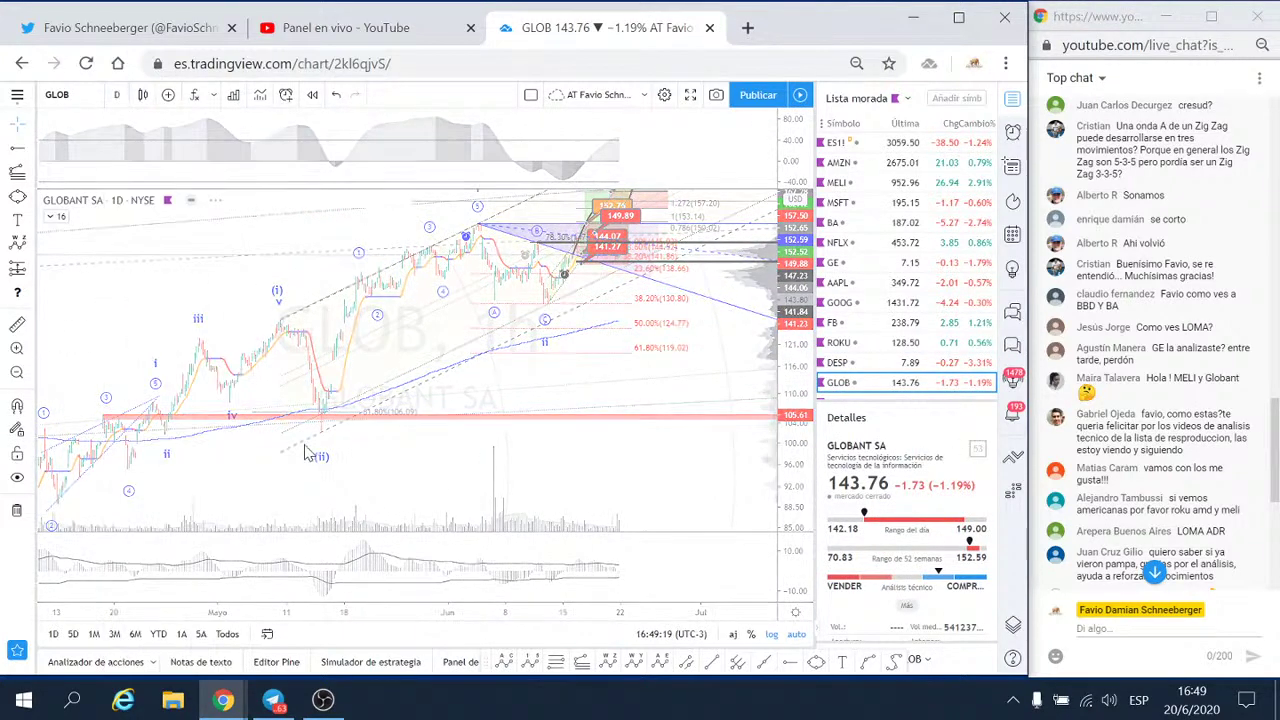
- Zoom through the GLOB daily chart, then load GOOG from the watchlist
scroll(380, 452, "down", 3)
scroll(578, 500, "down", 3)
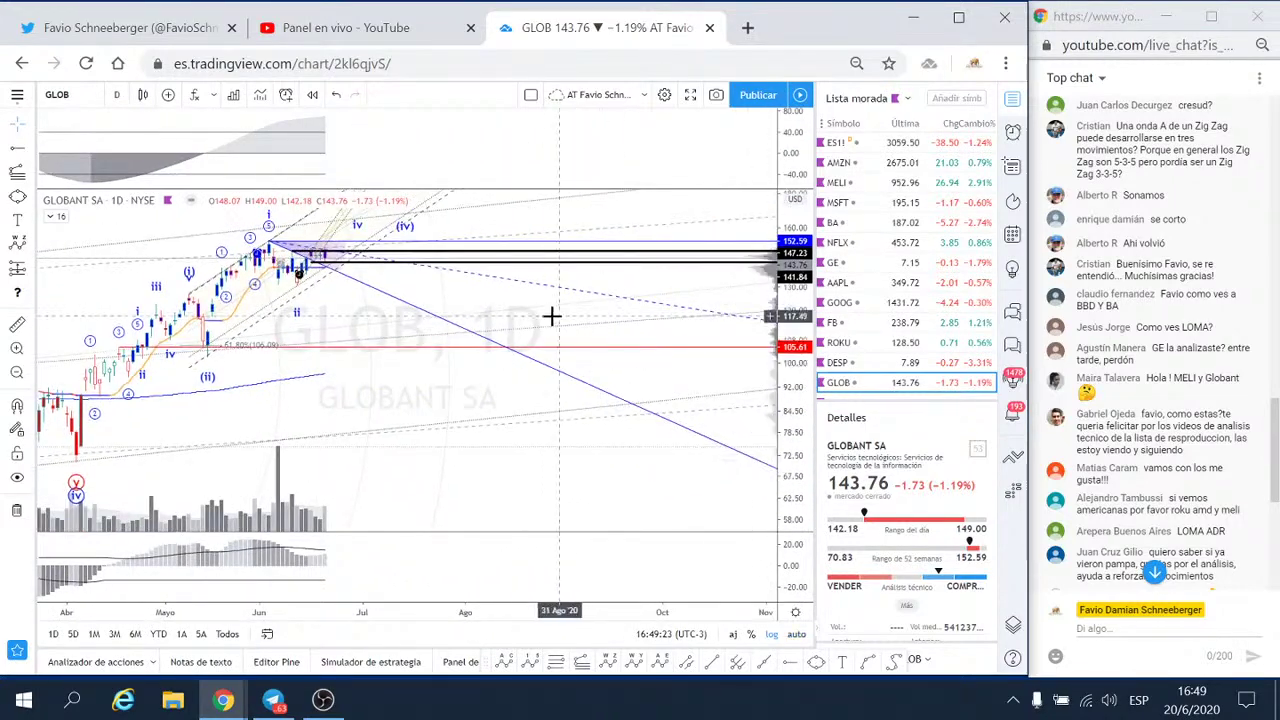
scroll(680, 417, "up", 3)
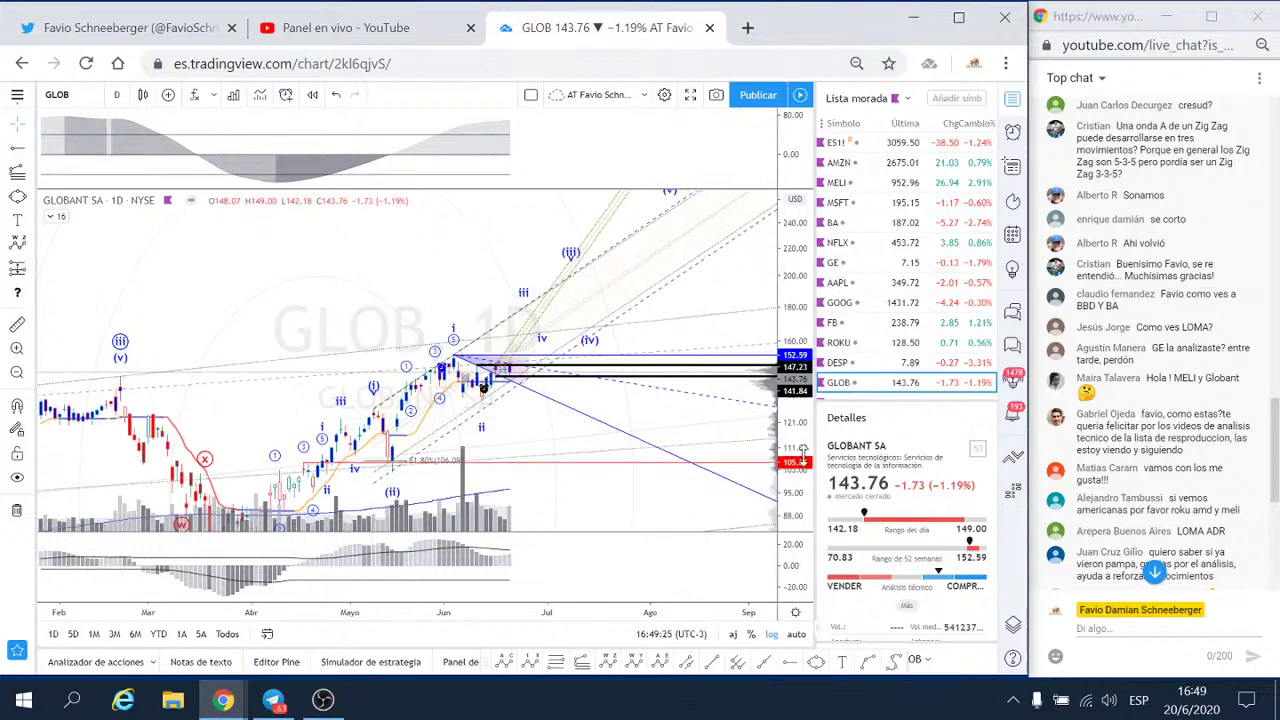
scroll(740, 460, "up", 2)
scroll(700, 443, "up", 2)
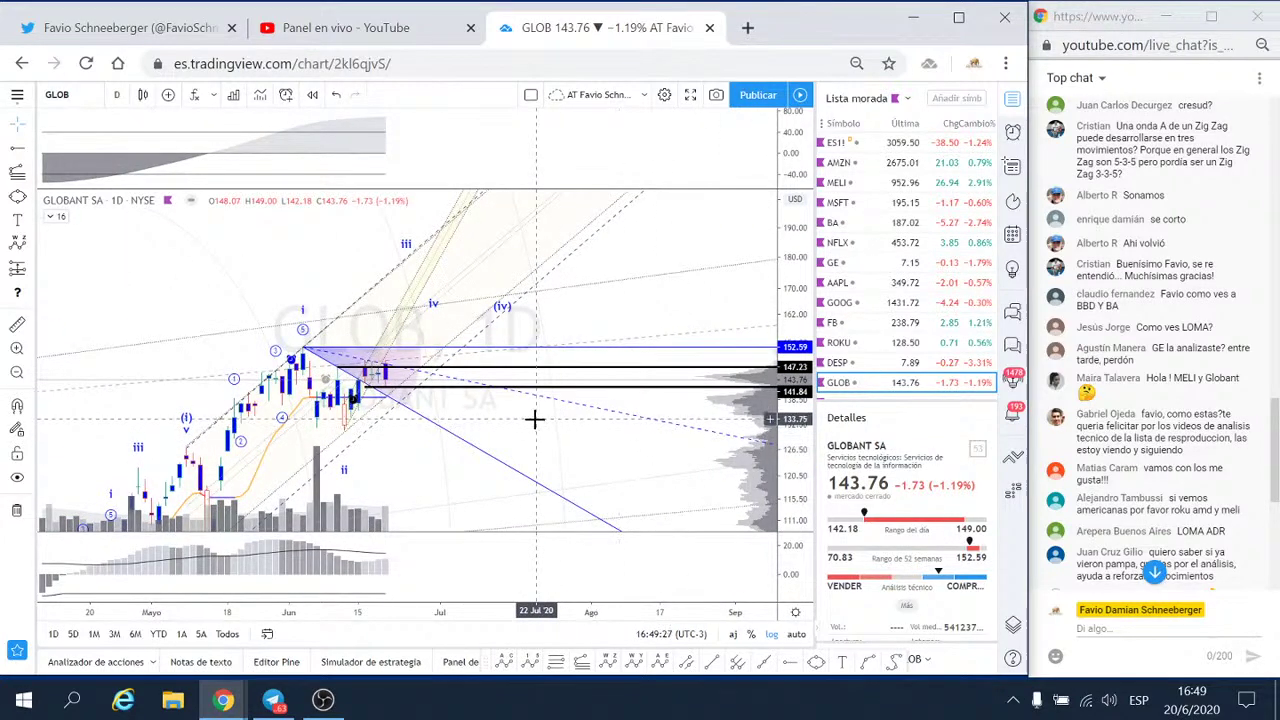
scroll(533, 419, "down", 1)
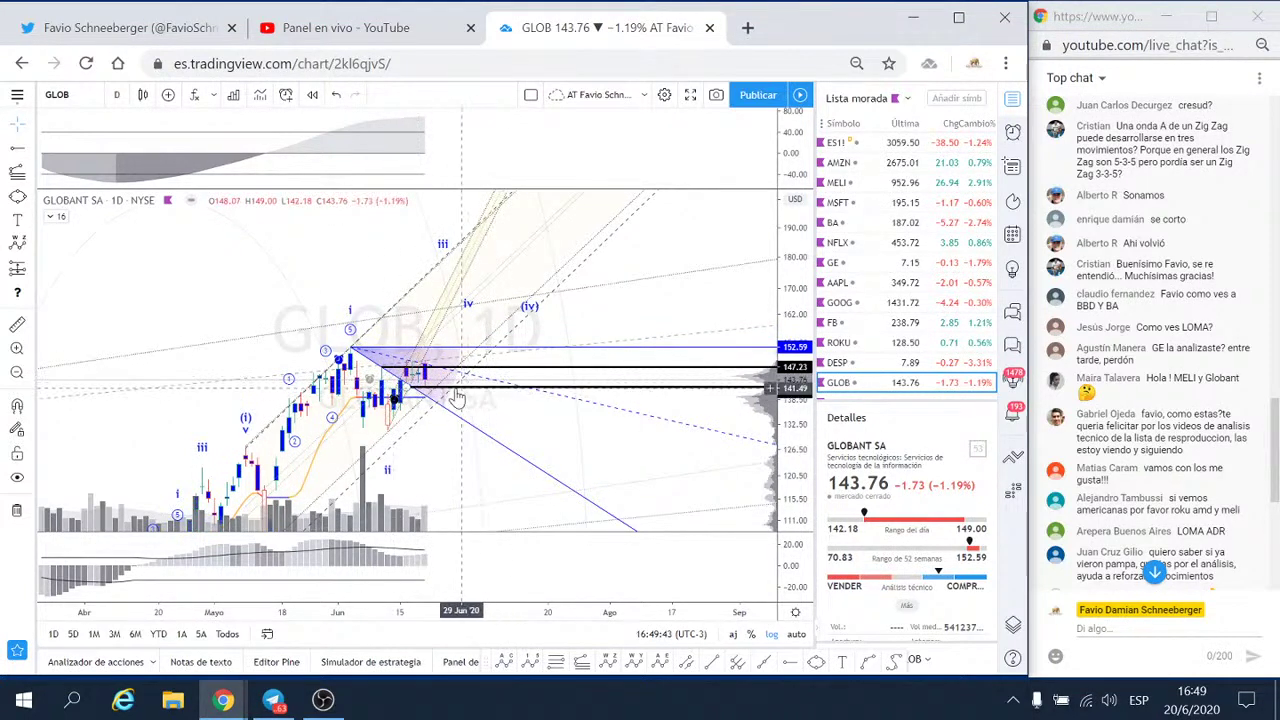
scroll(440, 254, "down", 2)
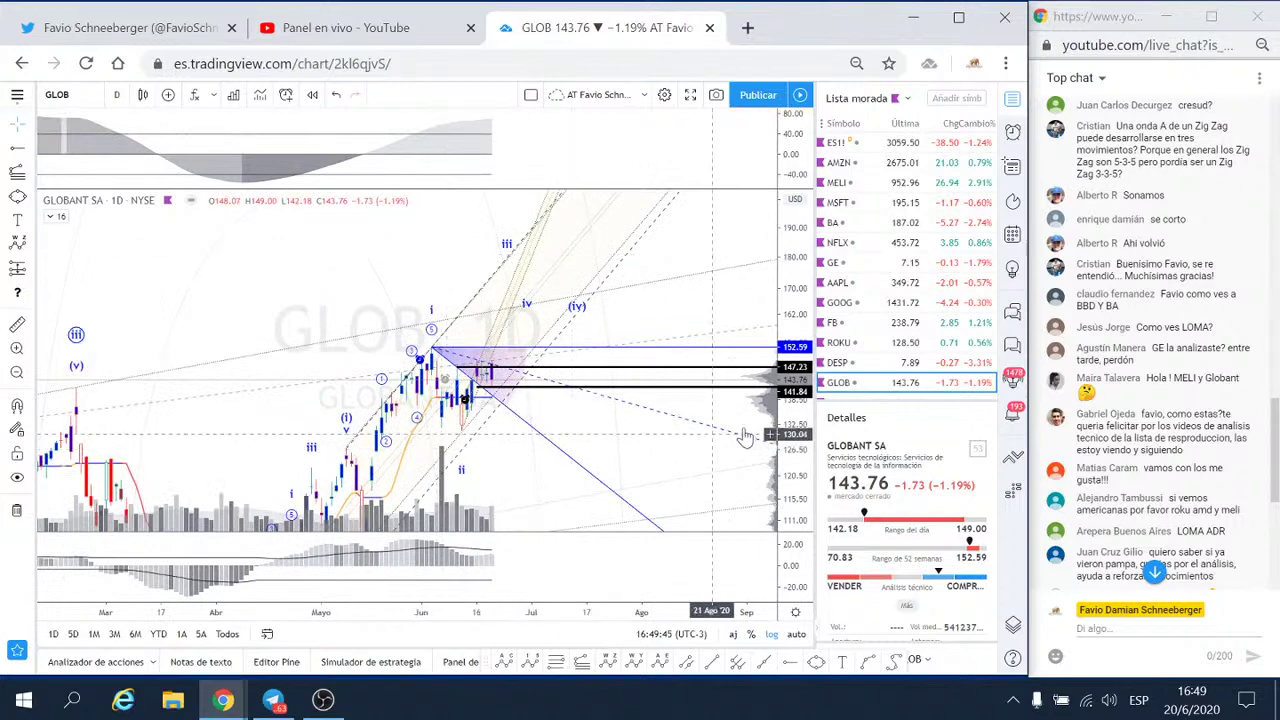
left_click(836, 303)
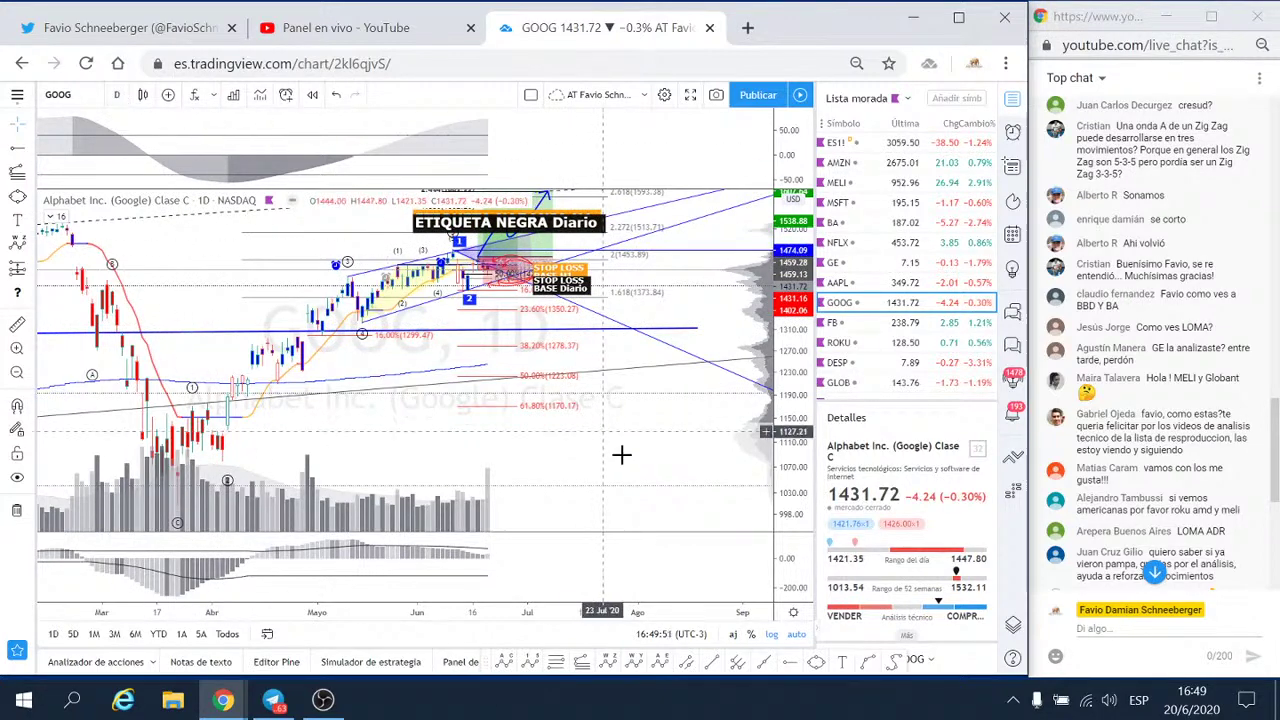
- Reset the GOOG chart view, zoom in with taller candles, and pan to the May–June candles
right_click(658, 455)
left_click(726, 398)
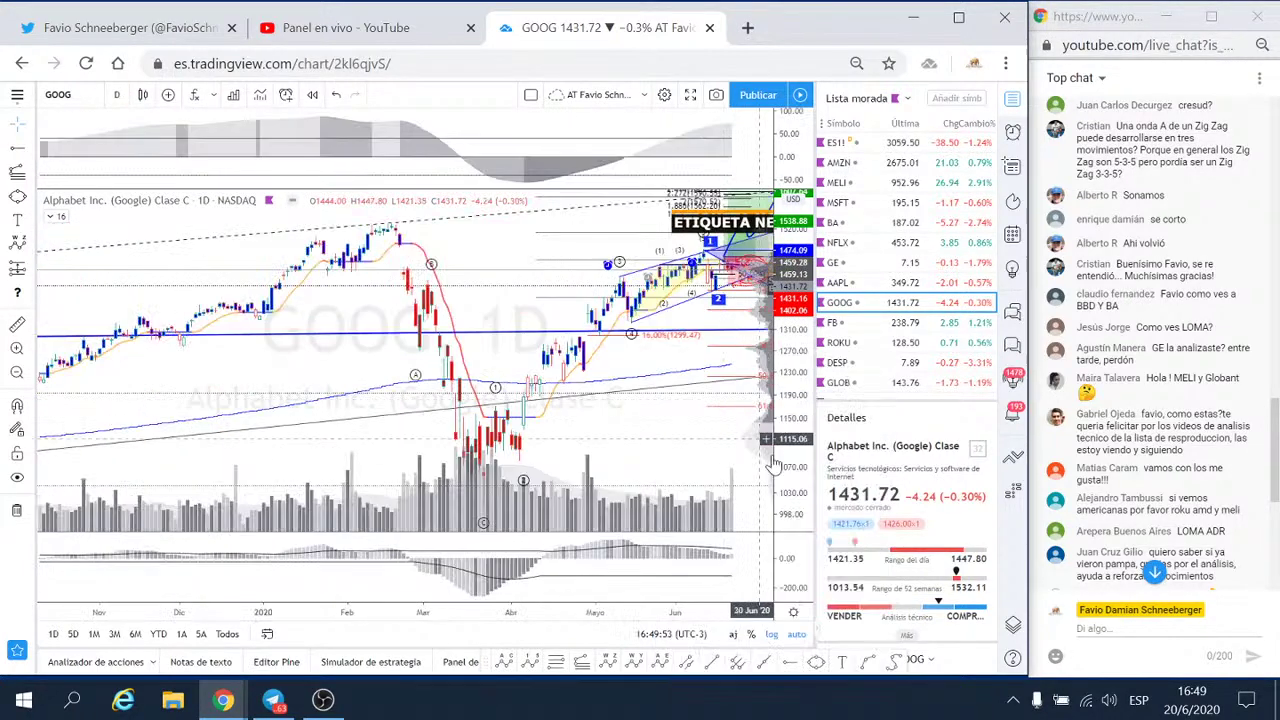
scroll(699, 250, "up", 3)
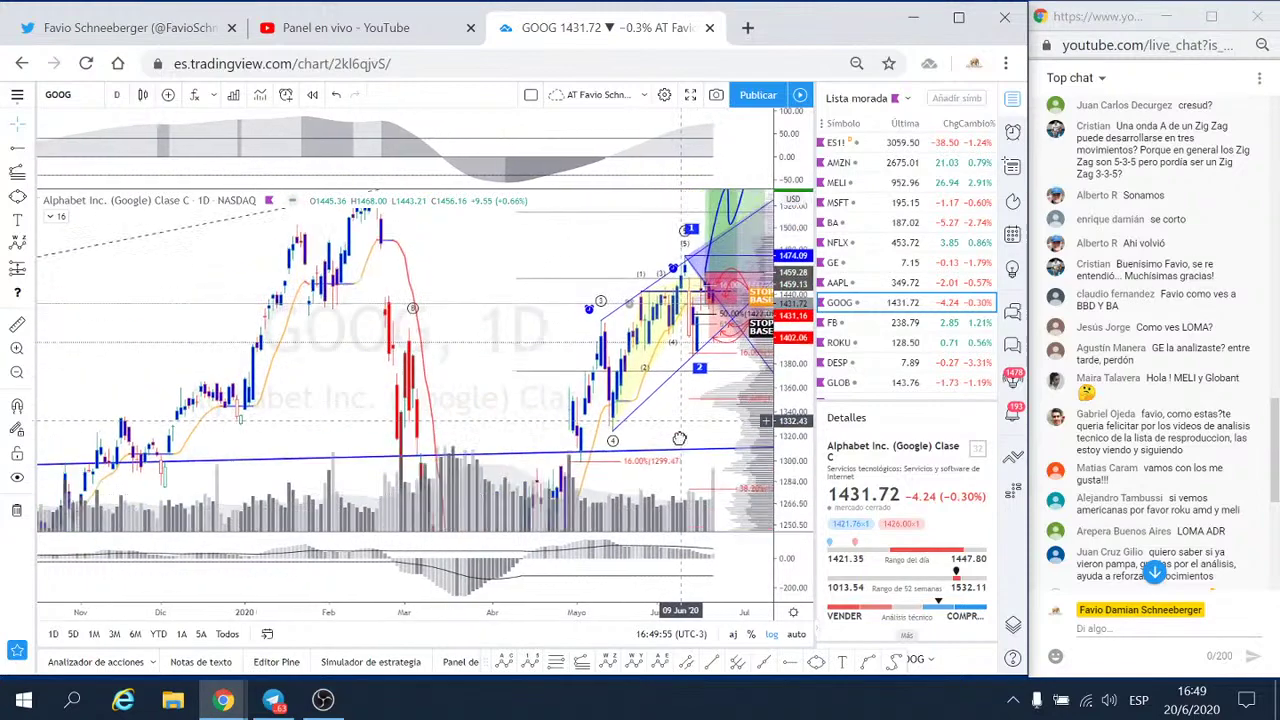
scroll(685, 430, "up", 3)
scroll(680, 434, "up", 3)
scroll(716, 416, "up", 3)
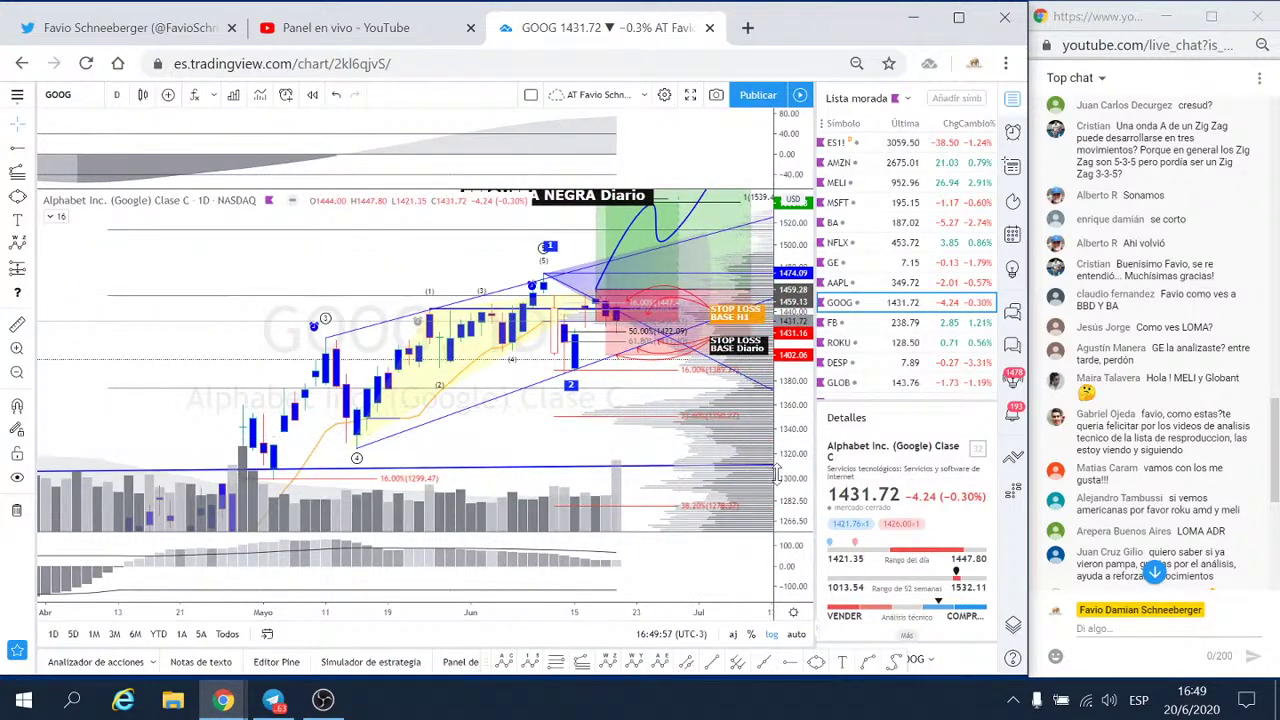
left_click_drag(782, 476, 793, 403)
scroll(793, 403, "up", 2)
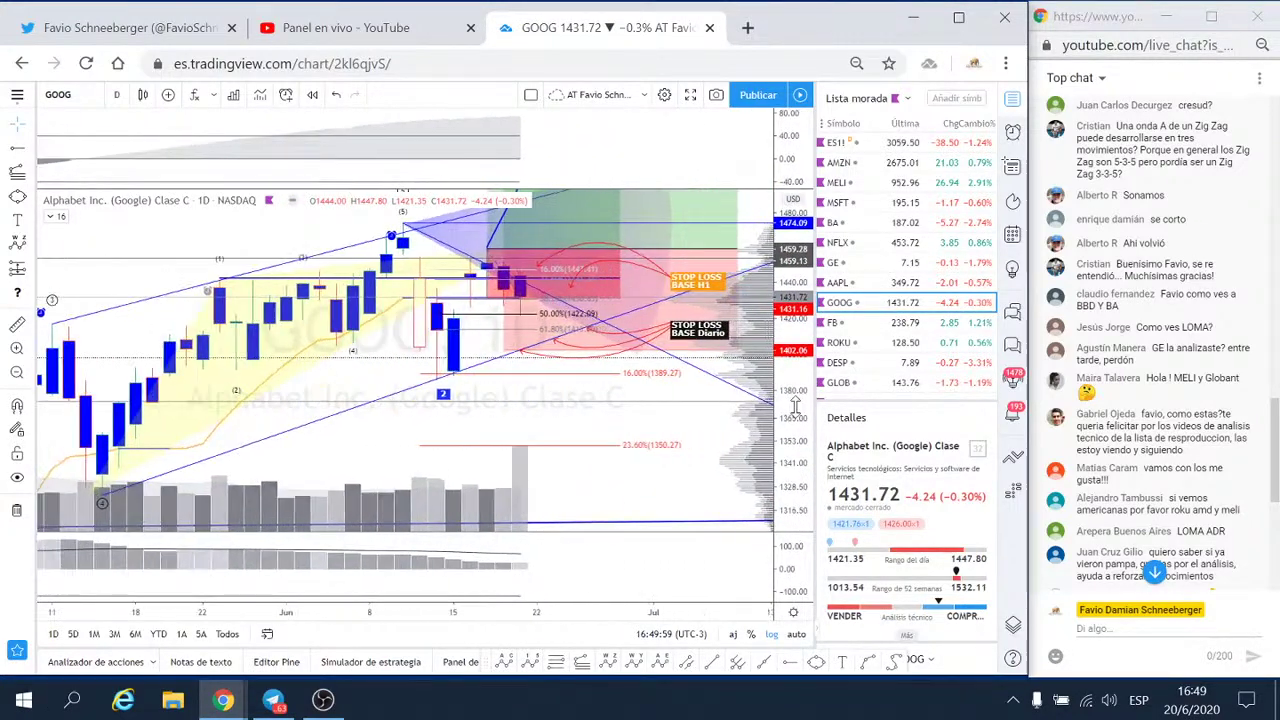
scroll(790, 428, "up", 2)
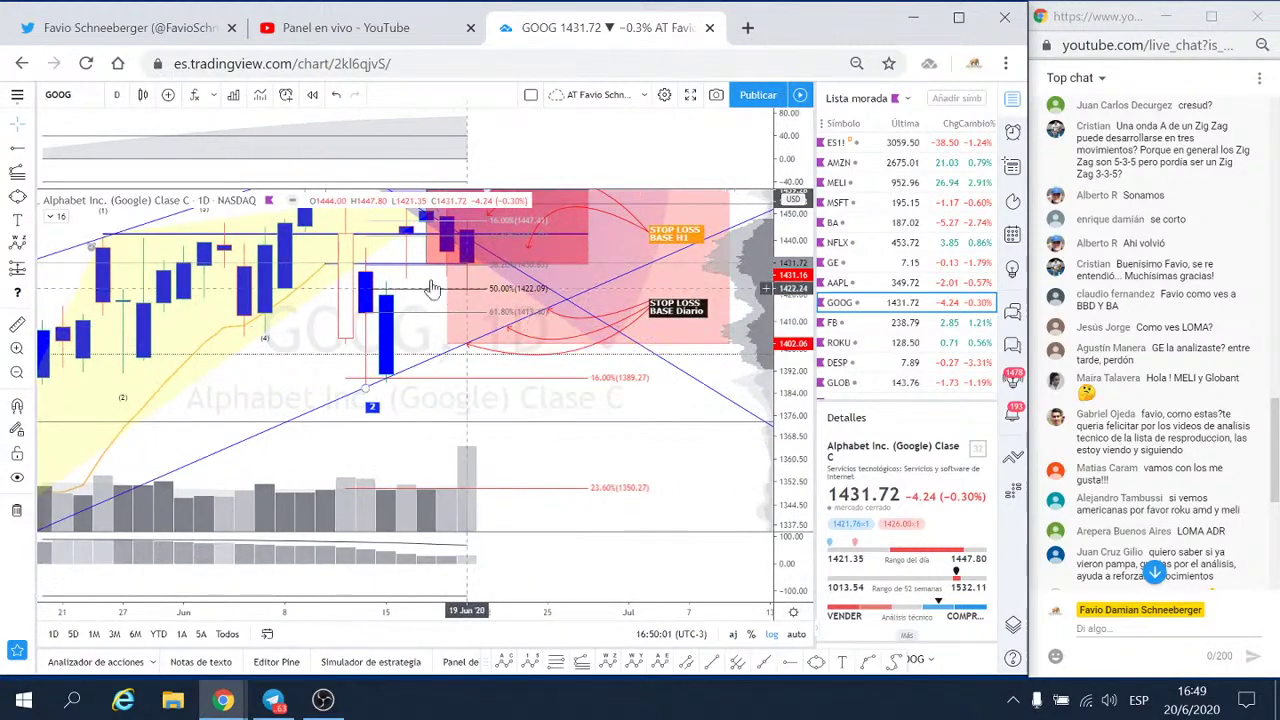
left_click_drag(308, 339, 408, 446)
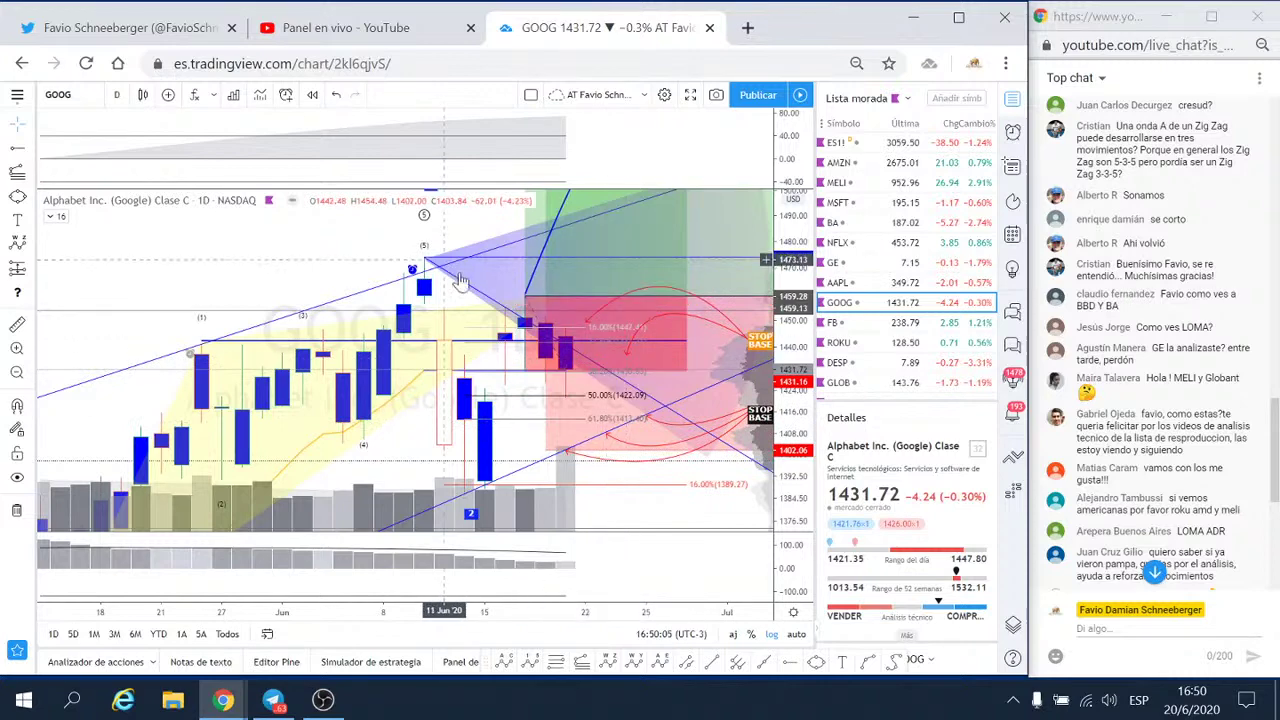
- Lower the position's stop-loss and restore it, then reframe the chart on March through July
left_click_drag(524, 375, 543, 452)
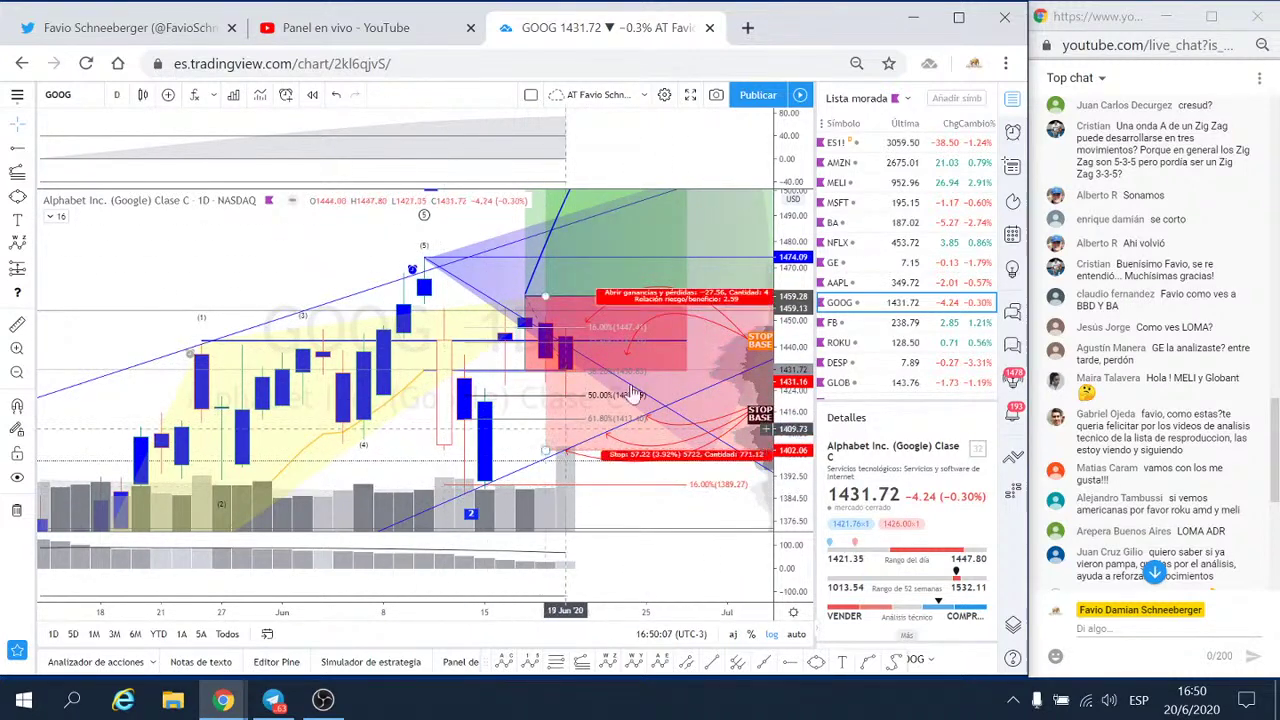
left_click_drag(543, 455, 539, 375)
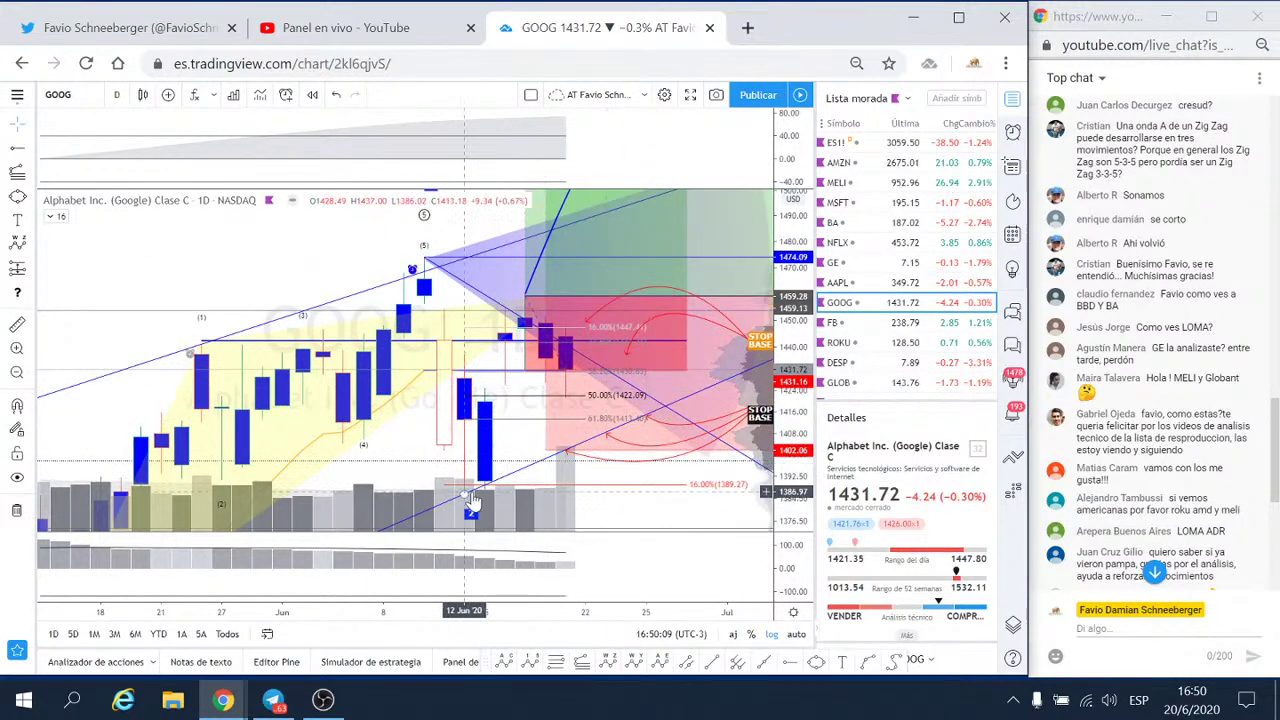
scroll(539, 375, "down", 3)
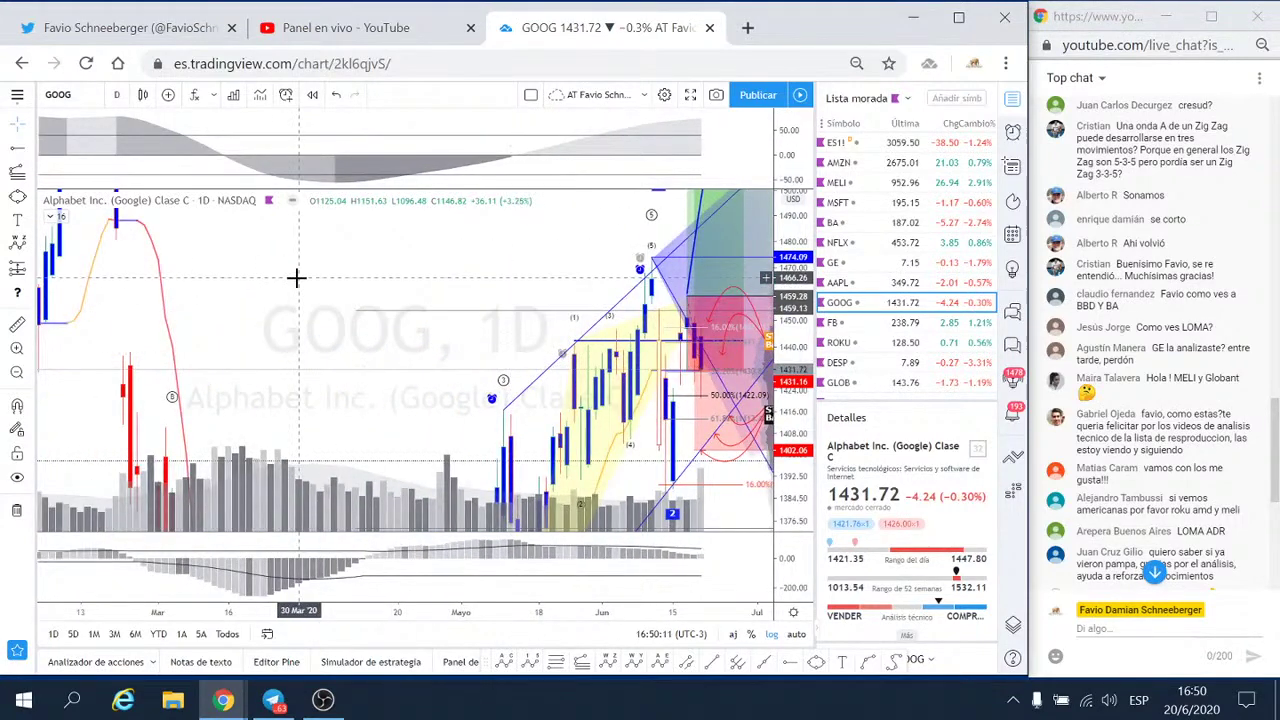
left_click_drag(297, 277, 424, 389)
left_click_drag(800, 440, 810, 510)
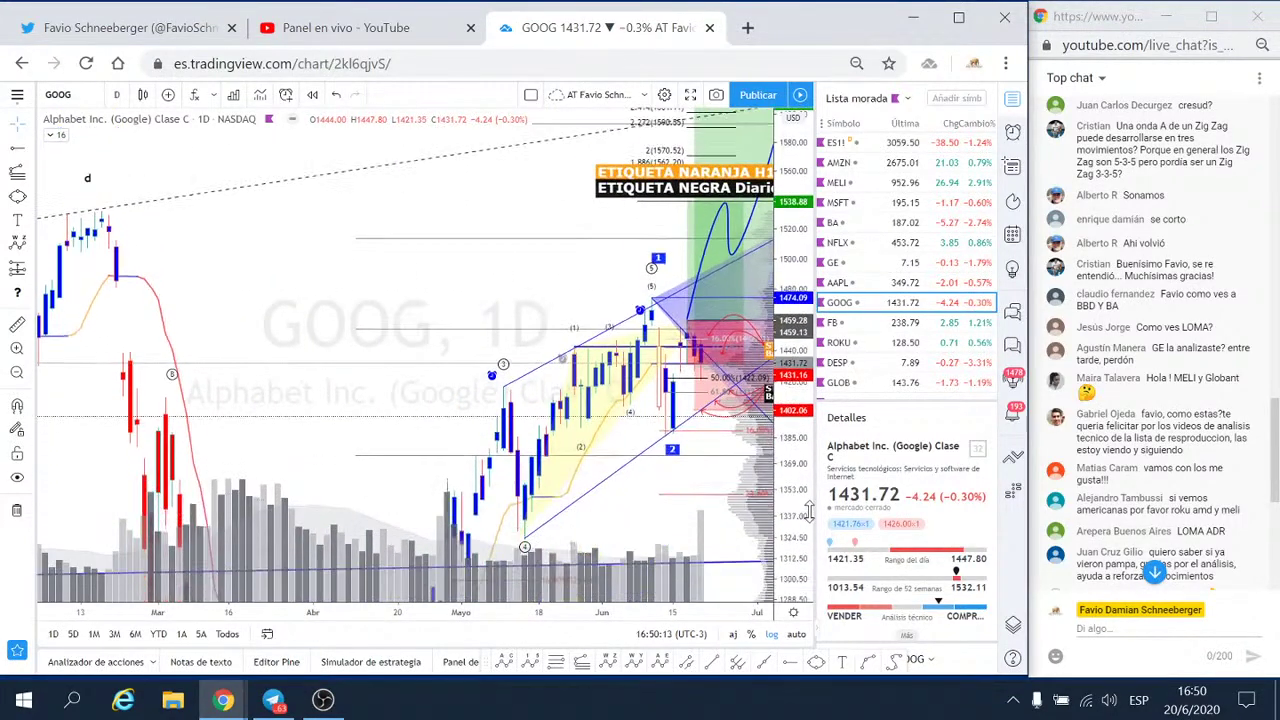
left_click_drag(602, 504, 585, 485)
left_click_drag(527, 433, 522, 433)
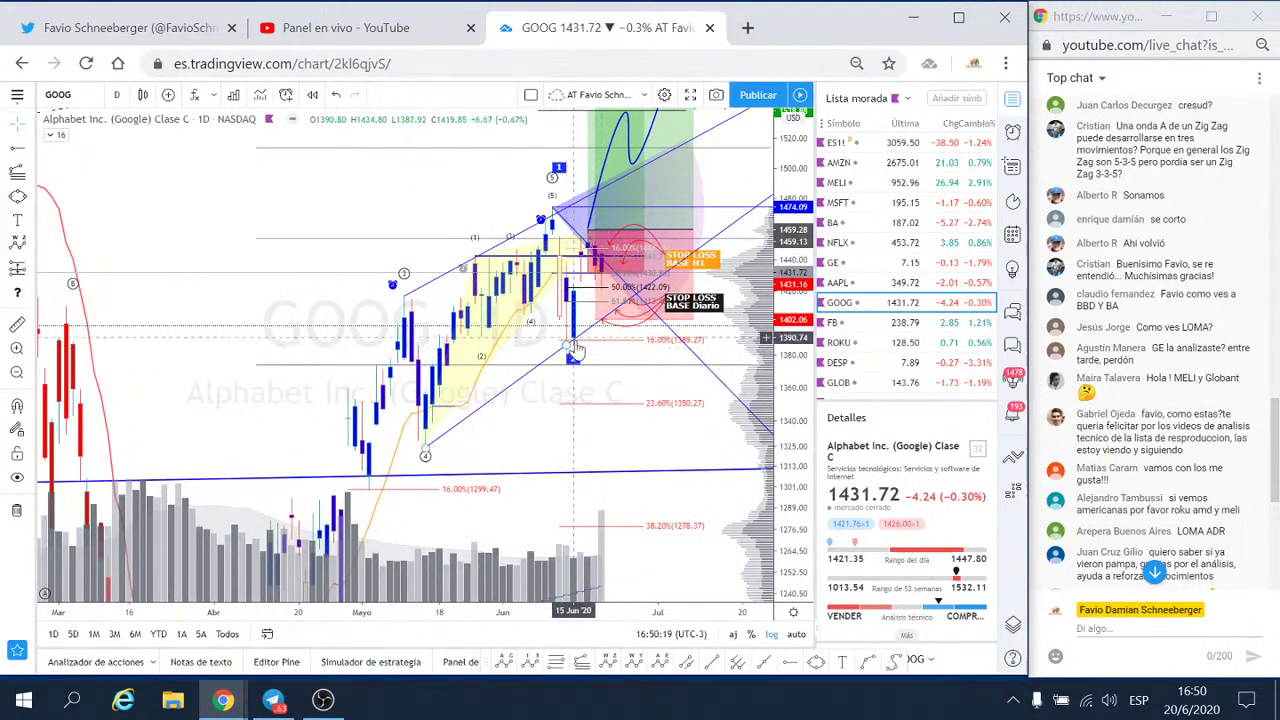
- Bring the ETIQUETA target labels into view, centring on the 1.414 extension at 1607.47
scroll(571, 400, "up", 1)
scroll(586, 389, "up", 1)
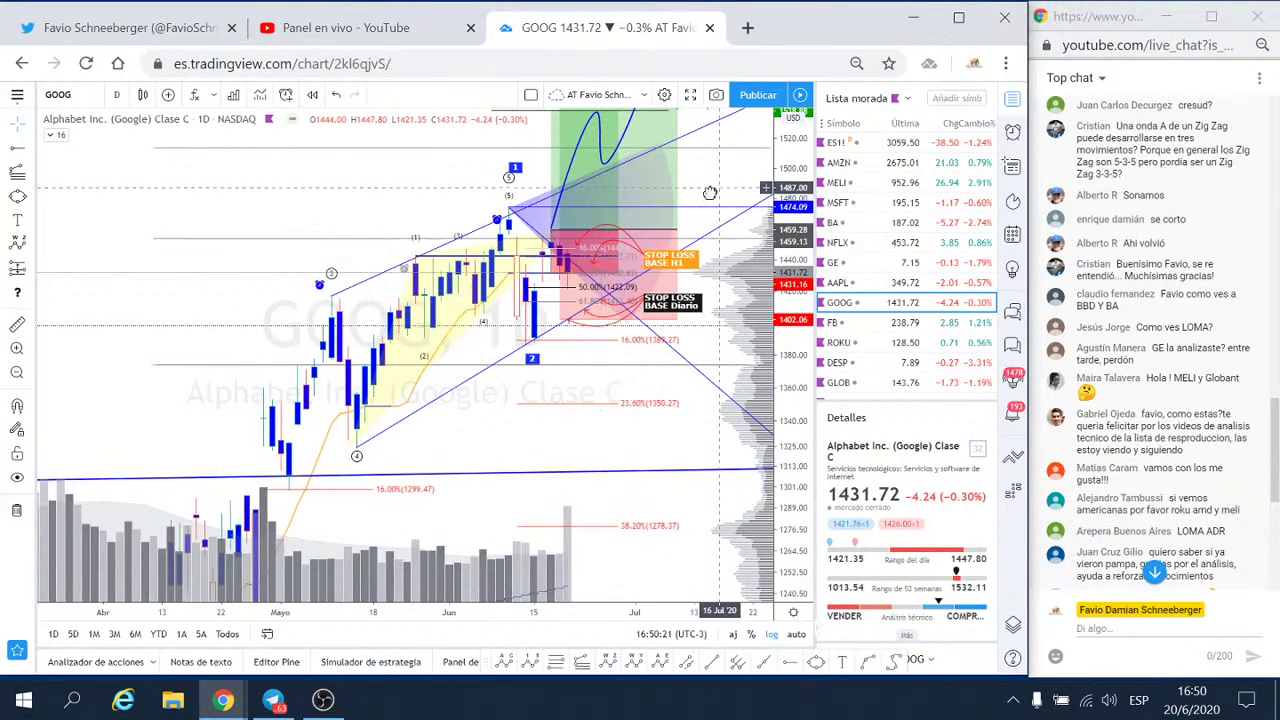
left_click_drag(447, 212, 183, 294)
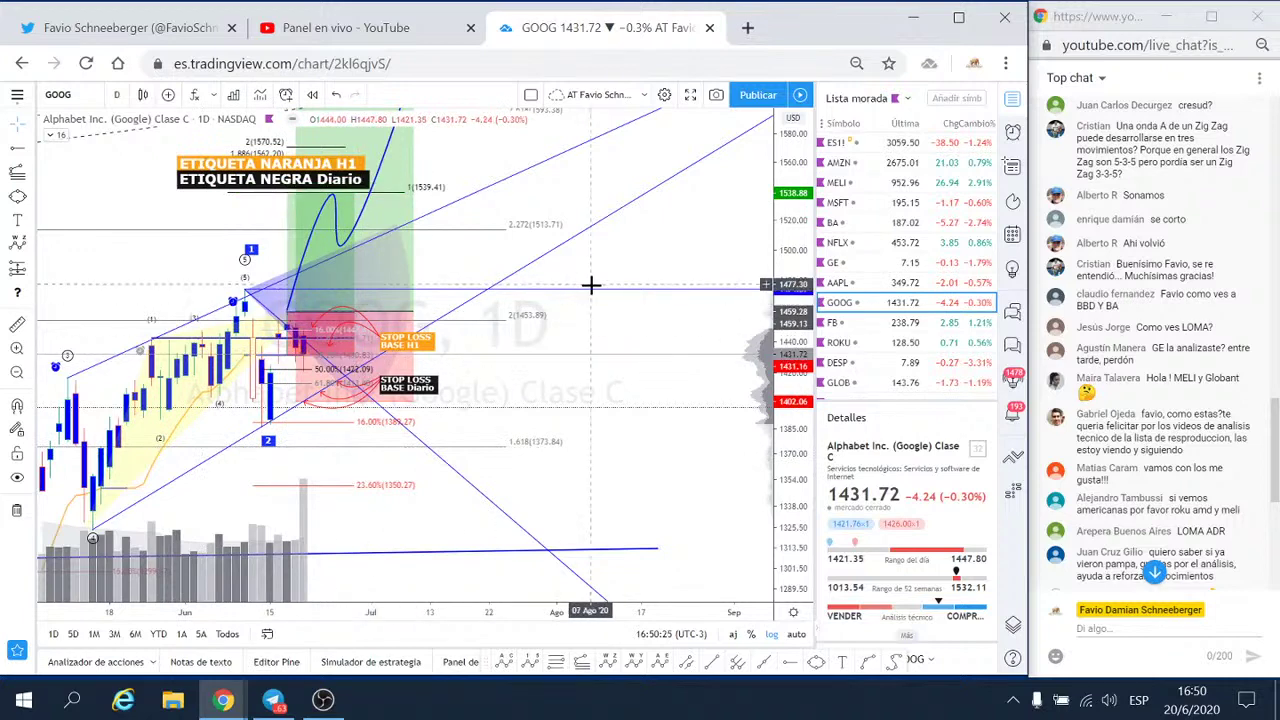
scroll(591, 283, "down", 1)
scroll(737, 243, "down", 1)
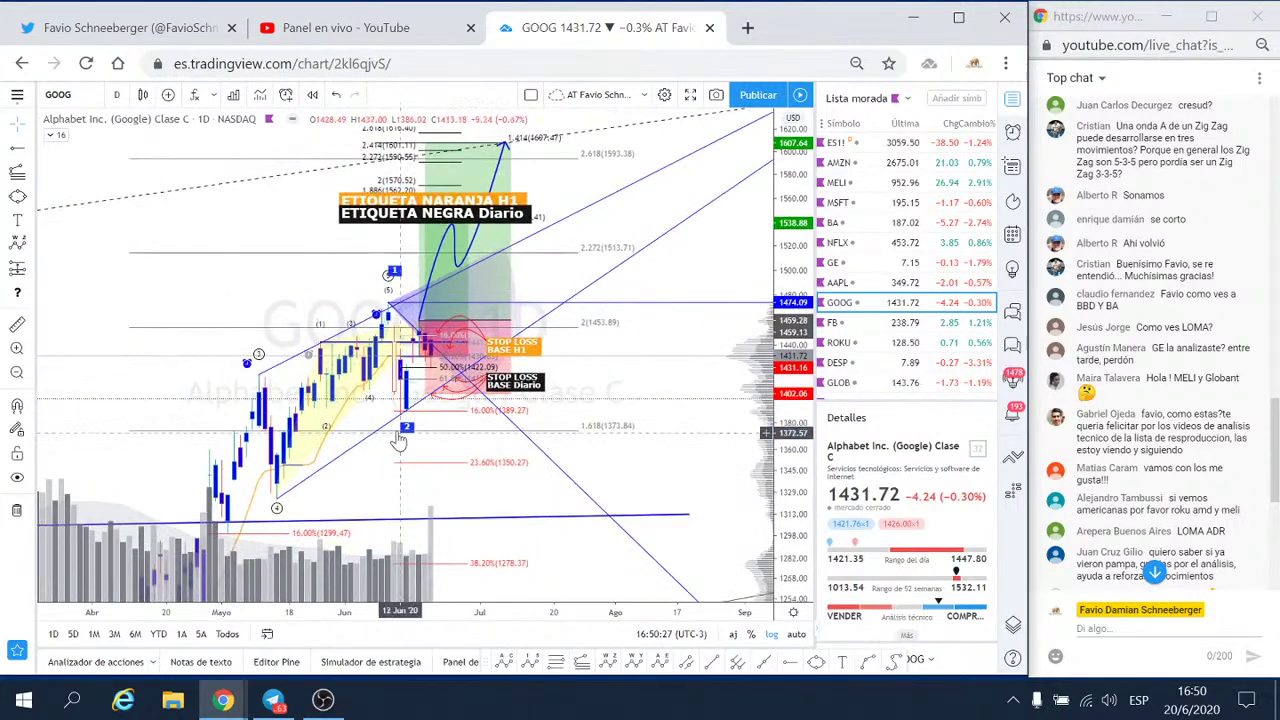
left_click_drag(705, 260, 673, 306)
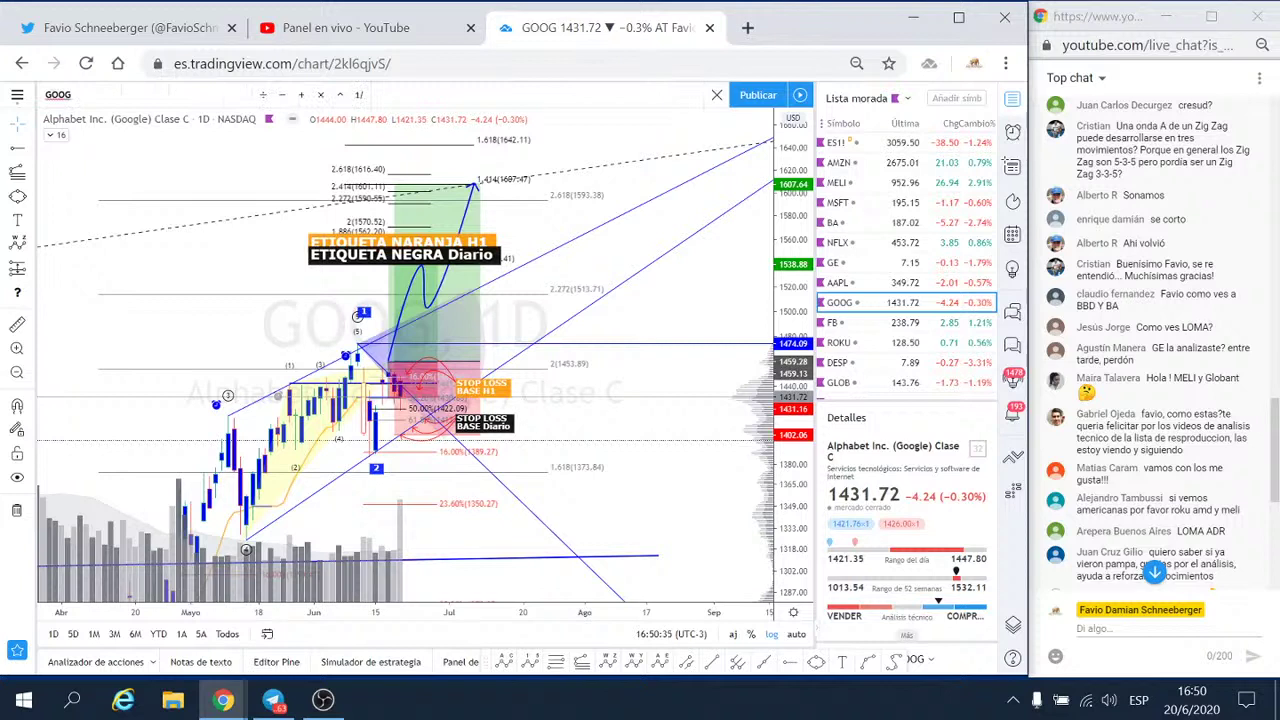
- Load the Índice MERVAL (IMV) chart on the 1-hour interval
type("MER")
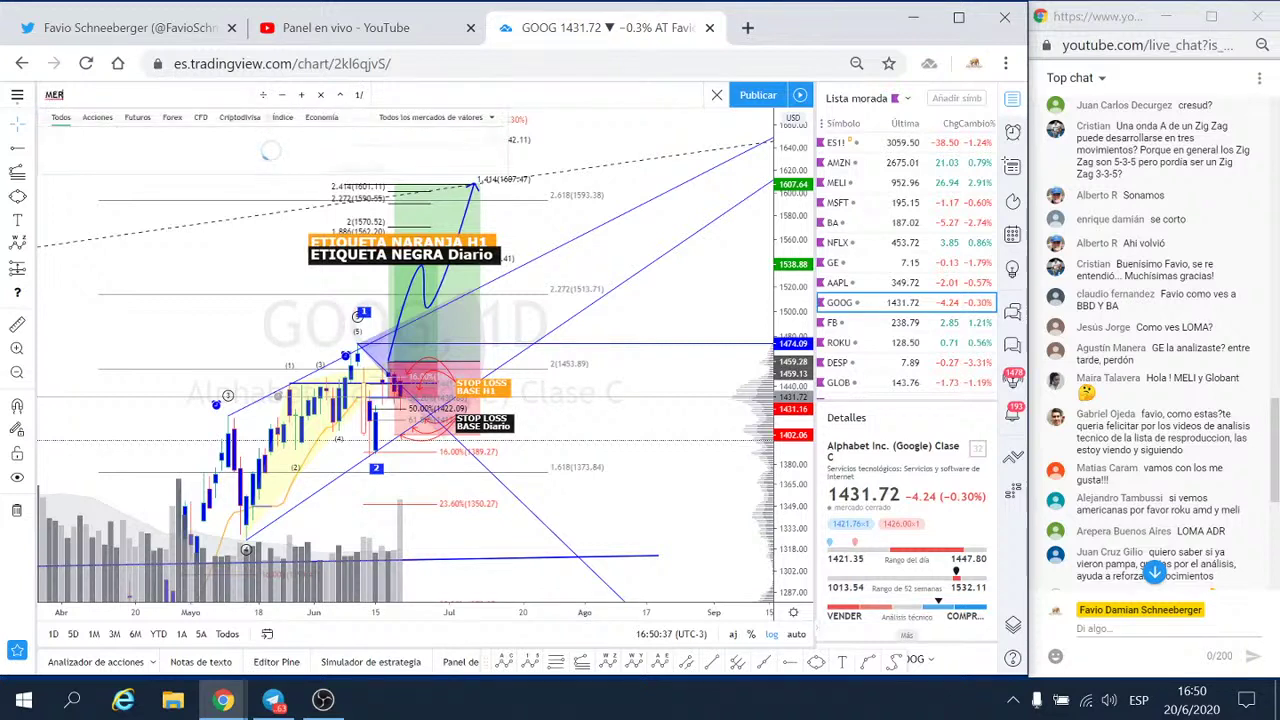
type("VAL")
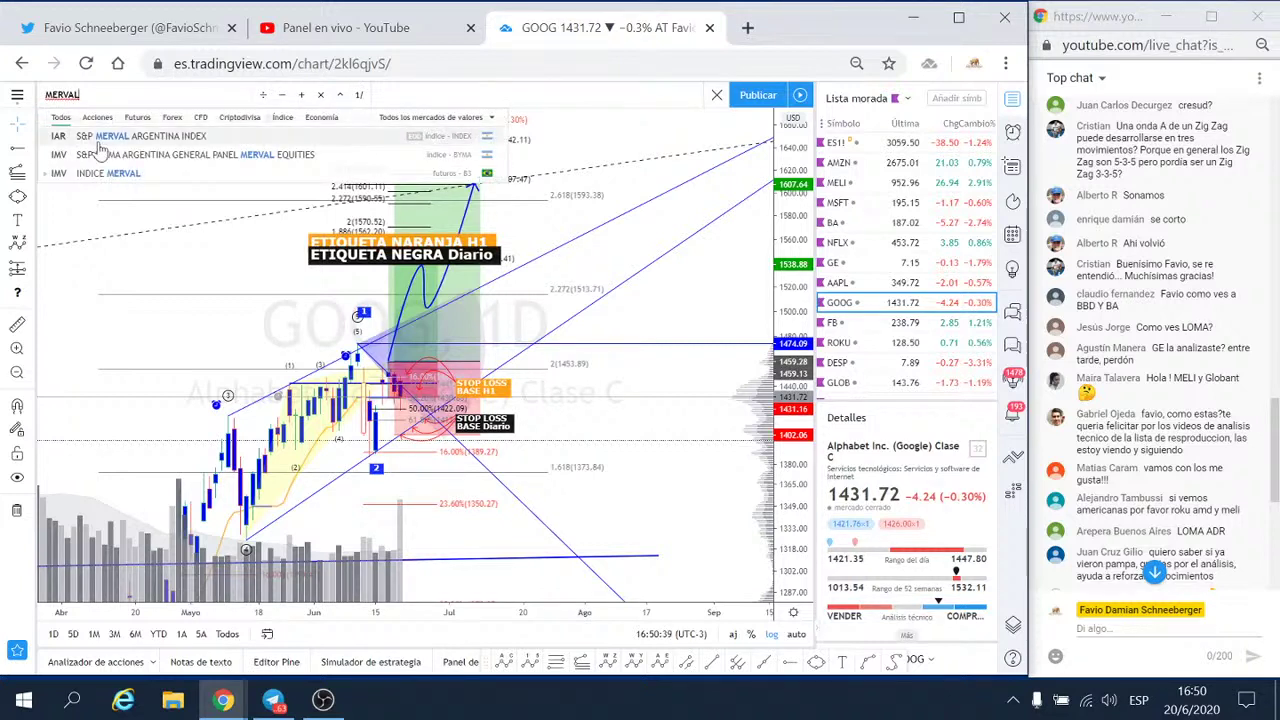
left_click(100, 172)
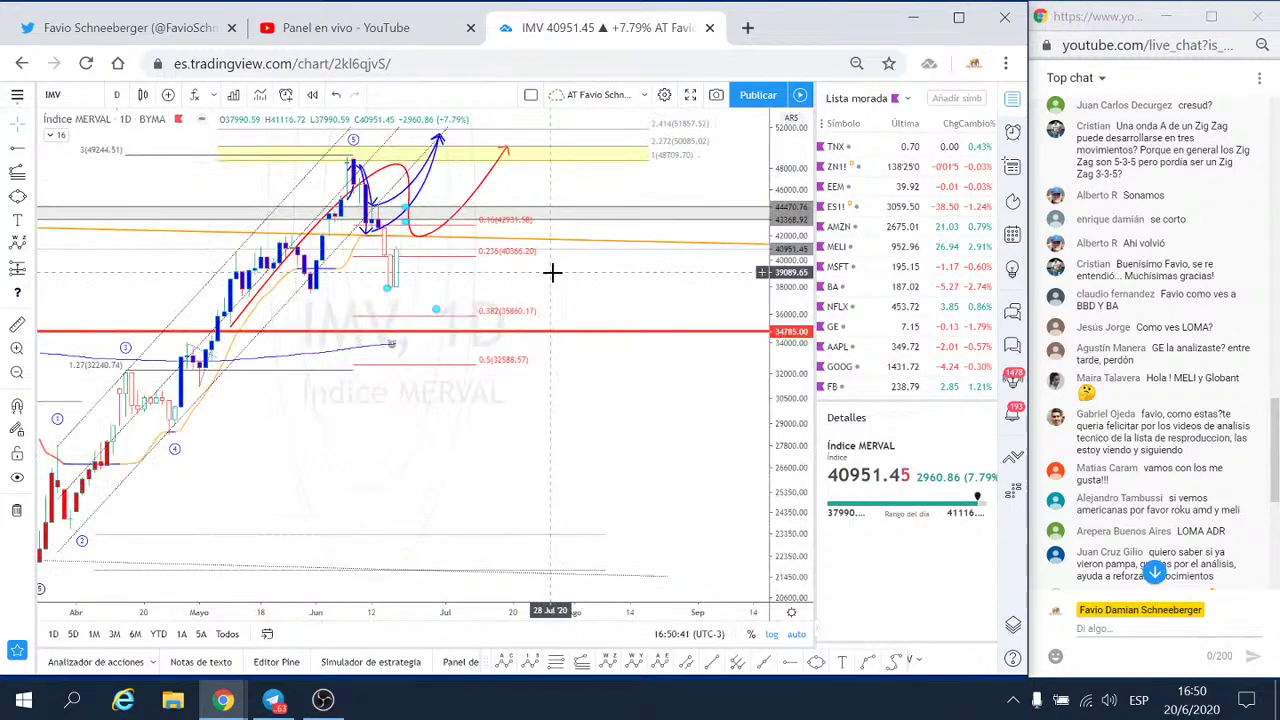
left_click(116, 94)
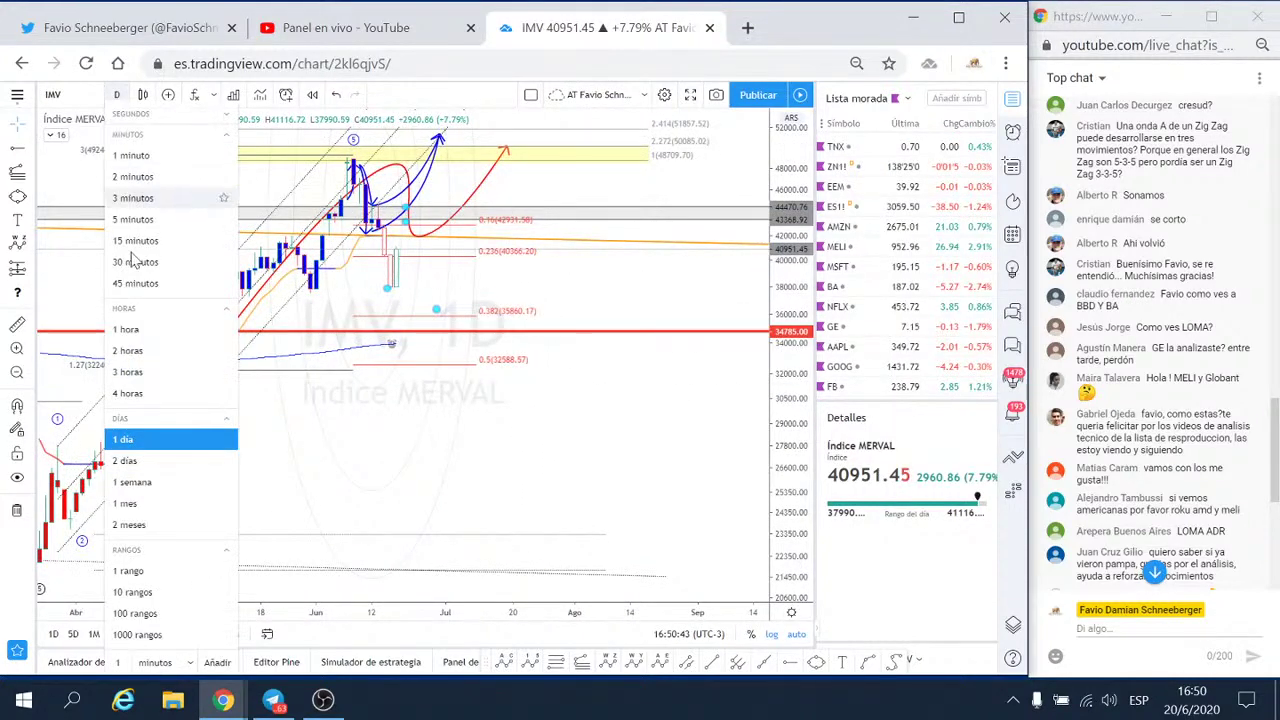
left_click(140, 323)
- Widen the price range and pan to the latest hourly candles and the projection toward 34785
scroll(585, 417, "down", 5)
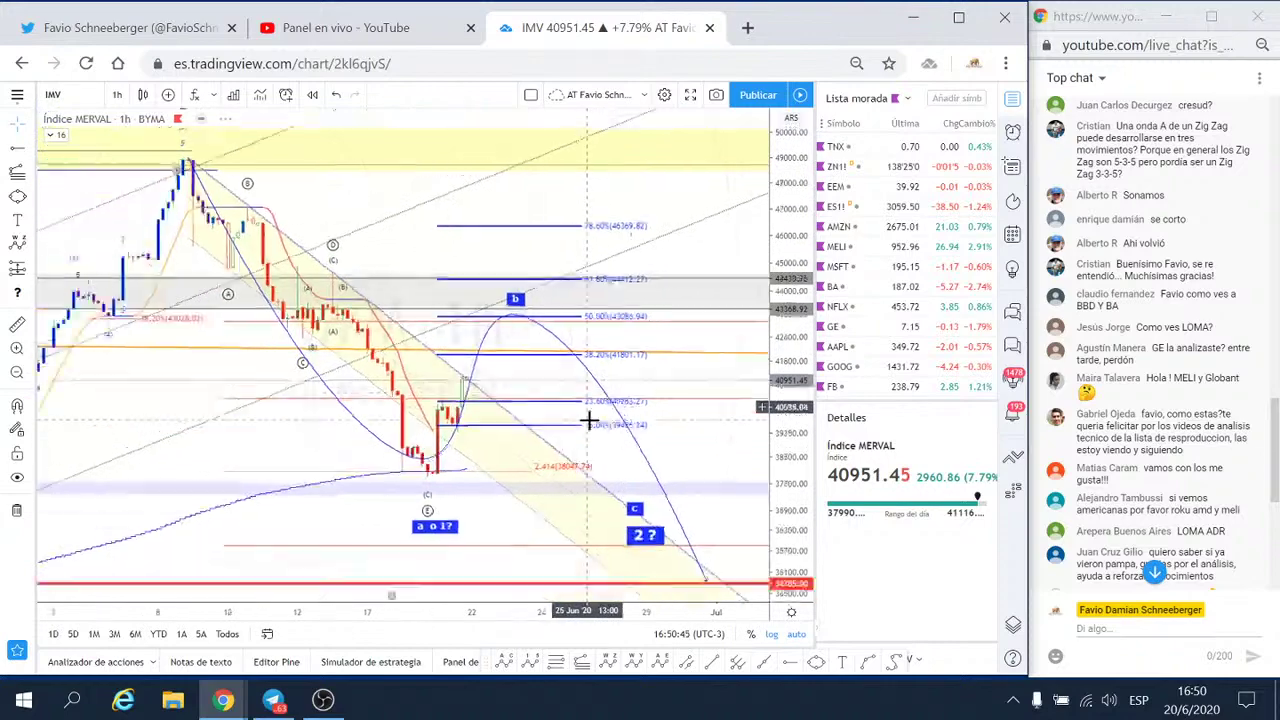
left_click_drag(803, 311, 803, 330)
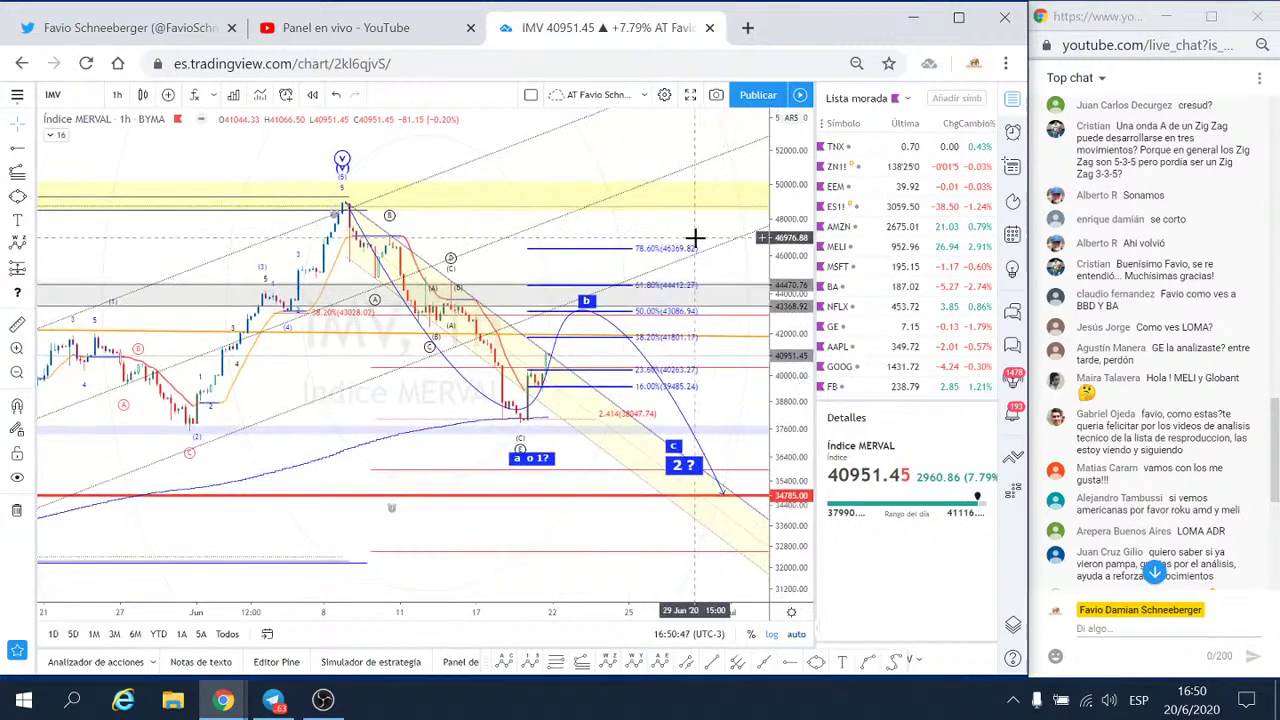
left_click_drag(694, 240, 525, 232)
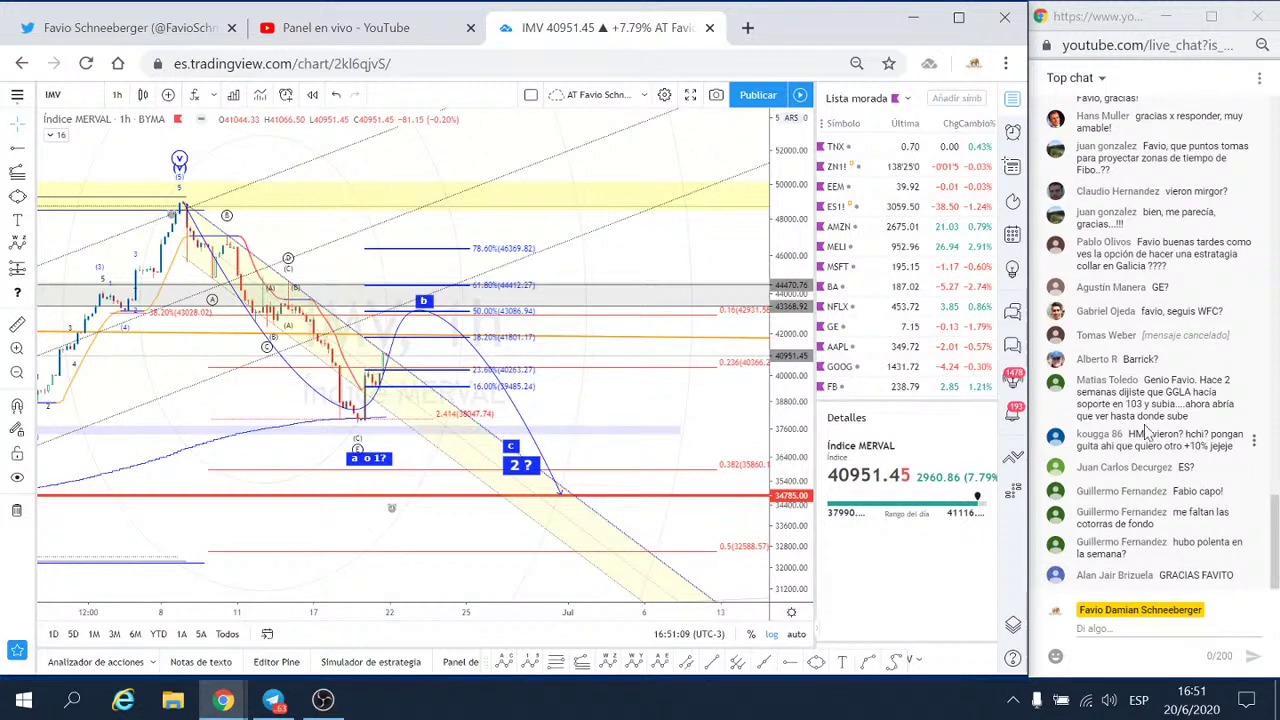
left_click_drag(1121, 416, 1155, 416)
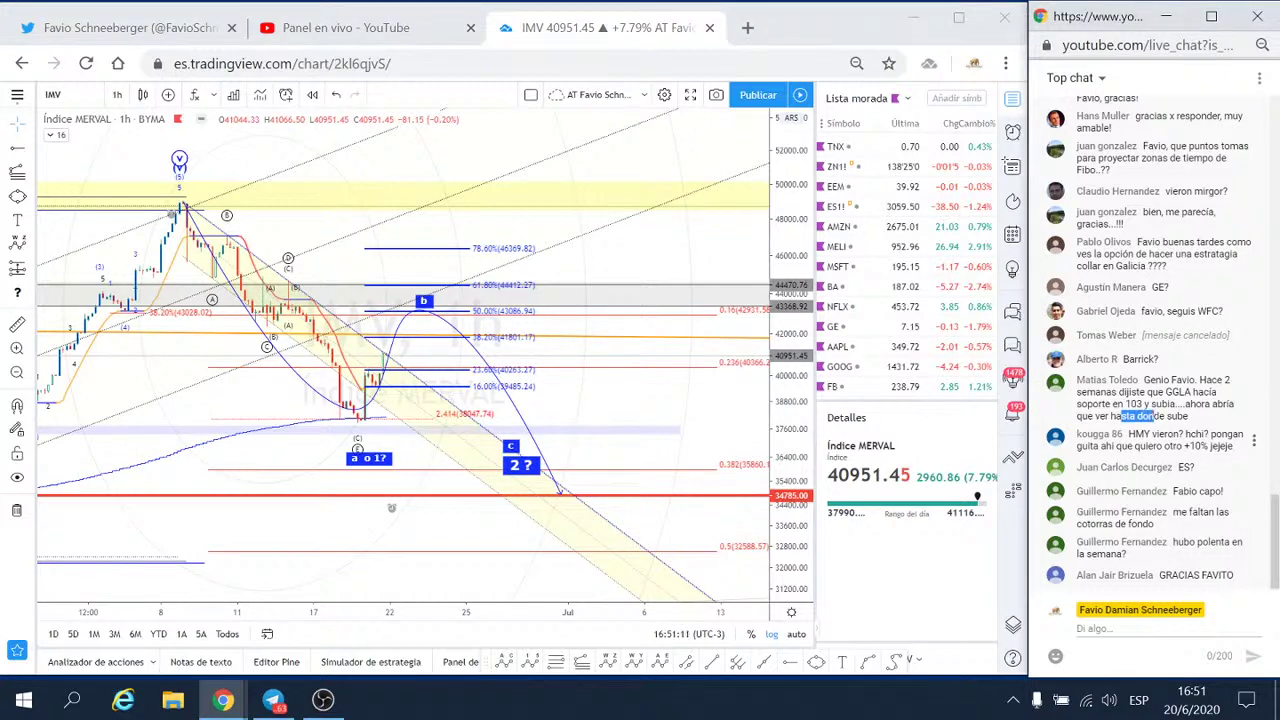